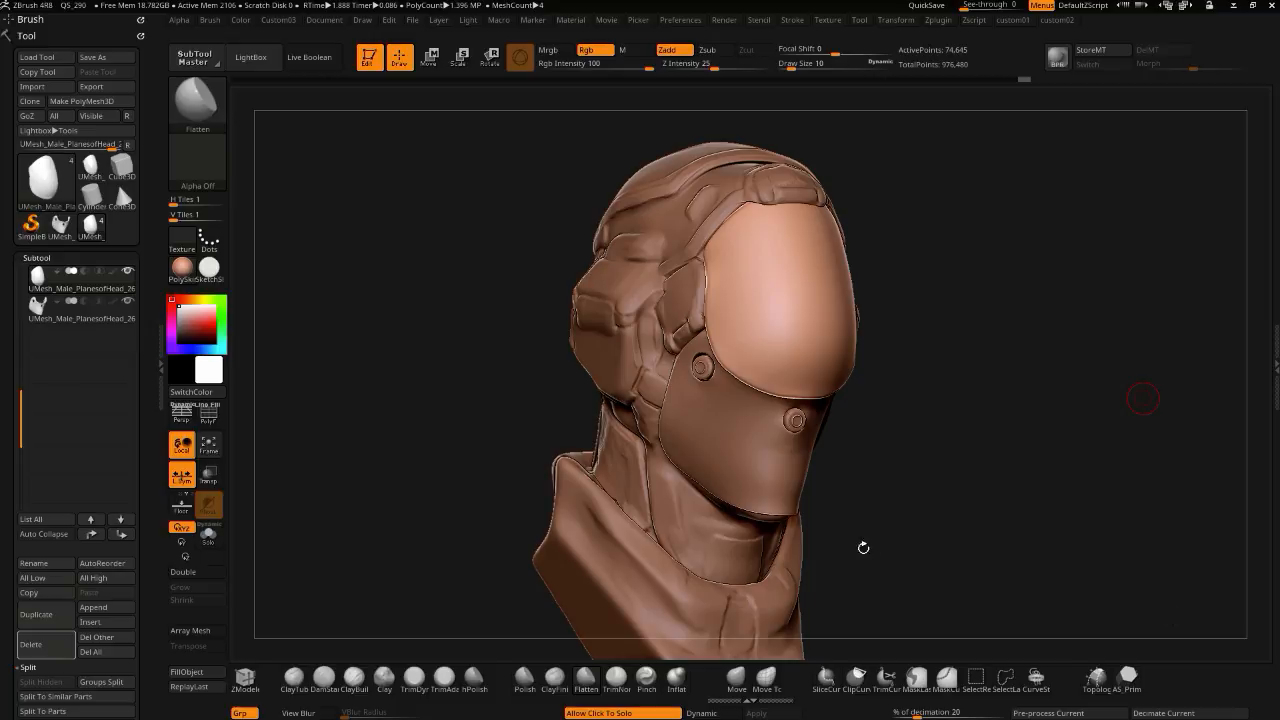
drag(387, 424, 407, 436)
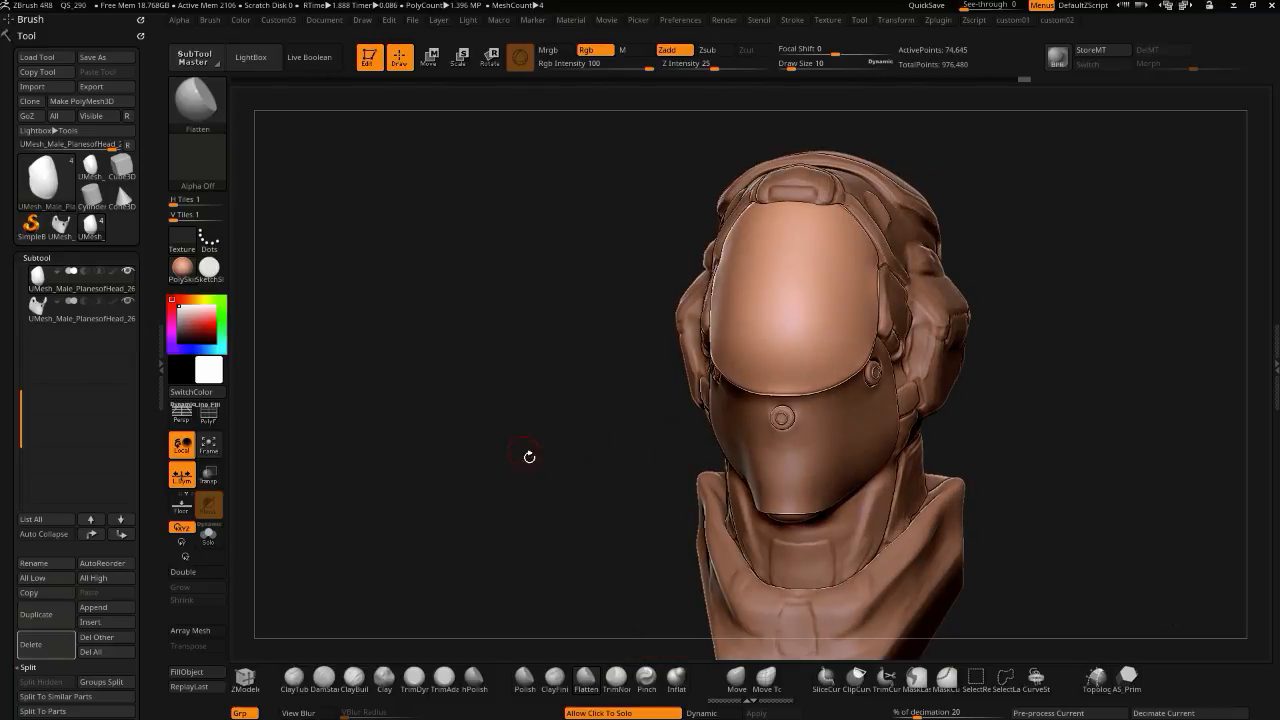
drag(483, 427, 428, 456)
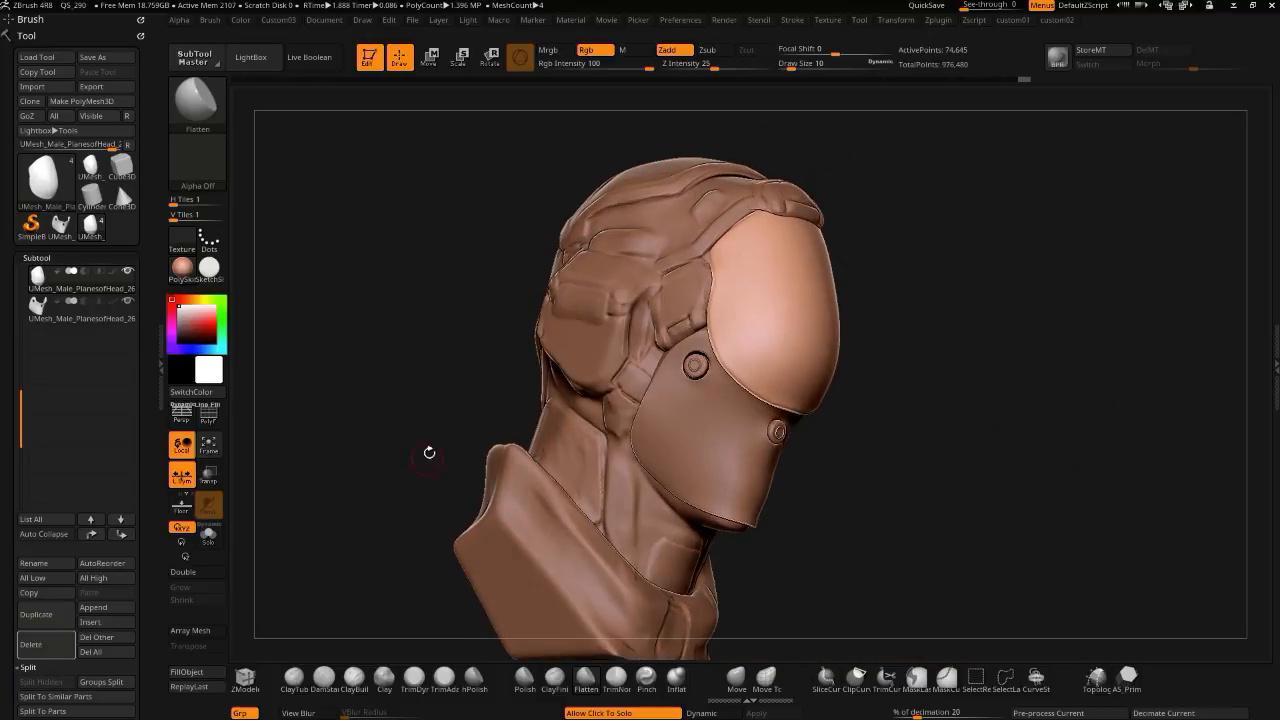
drag(410, 382, 437, 488)
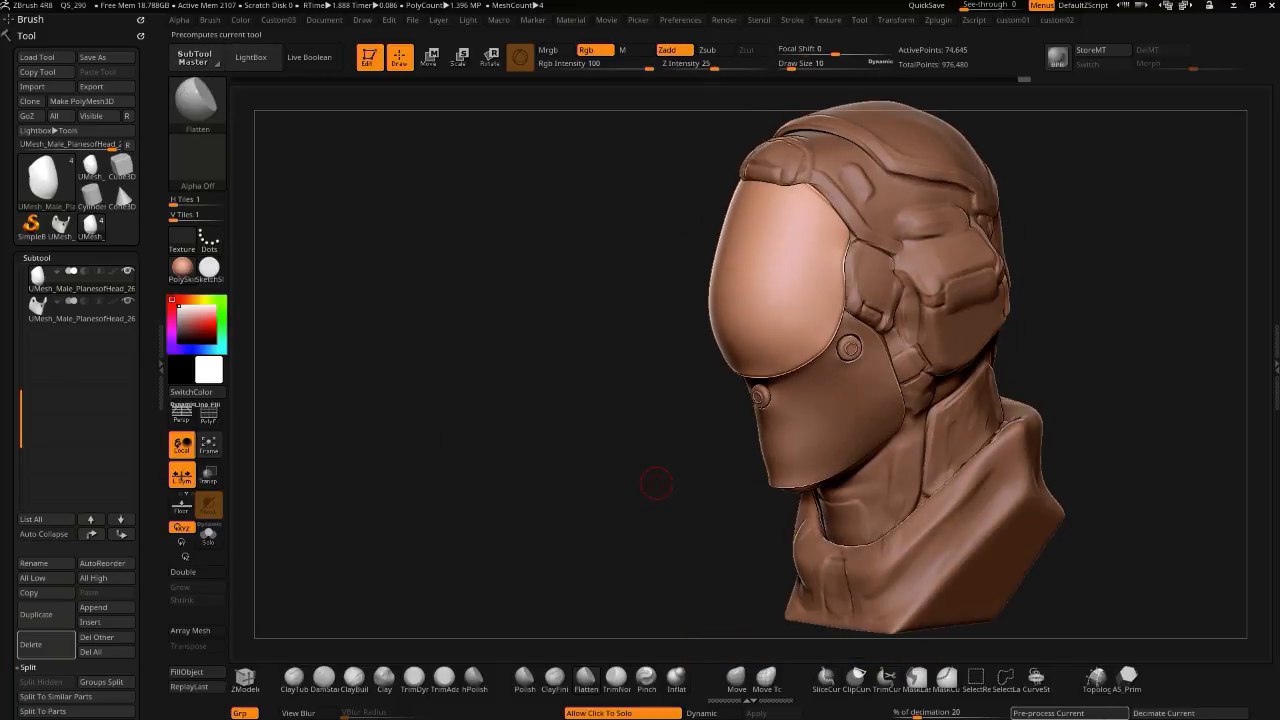
- Switch to Photoshop and examine the helmet render beside the two line-art concept sketches in untitled.14.psd
key(super)
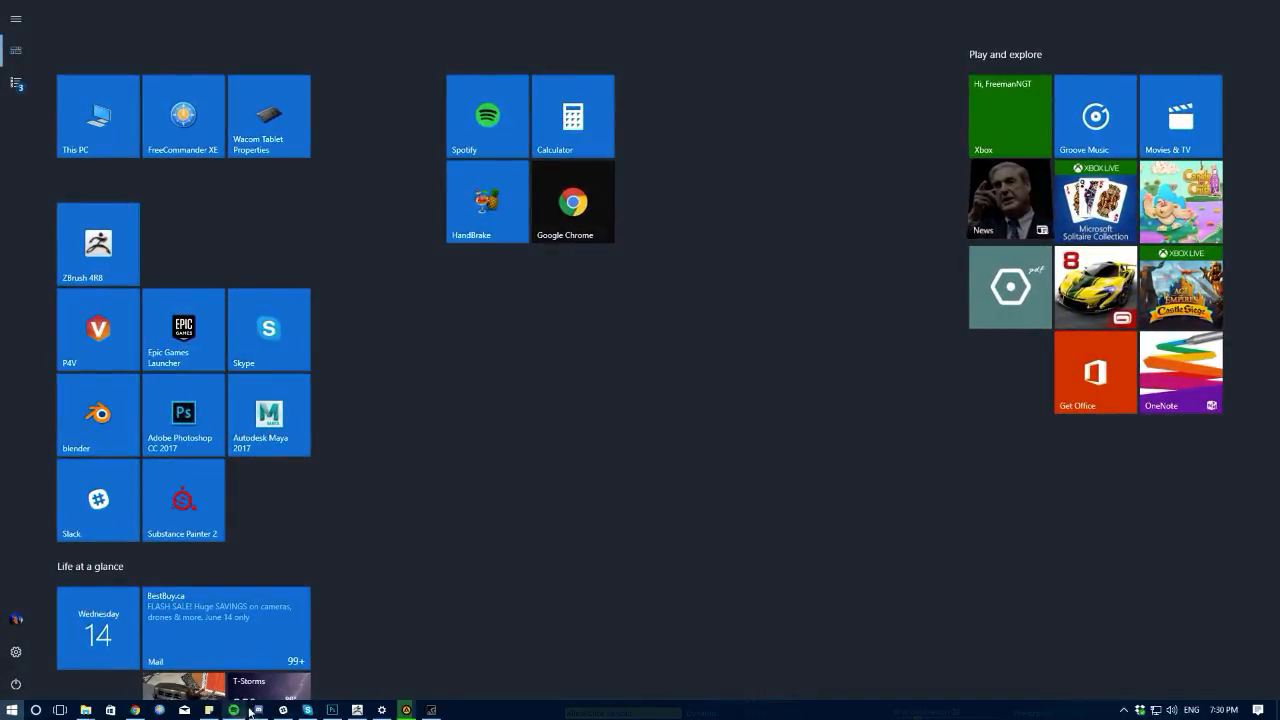
click(334, 711)
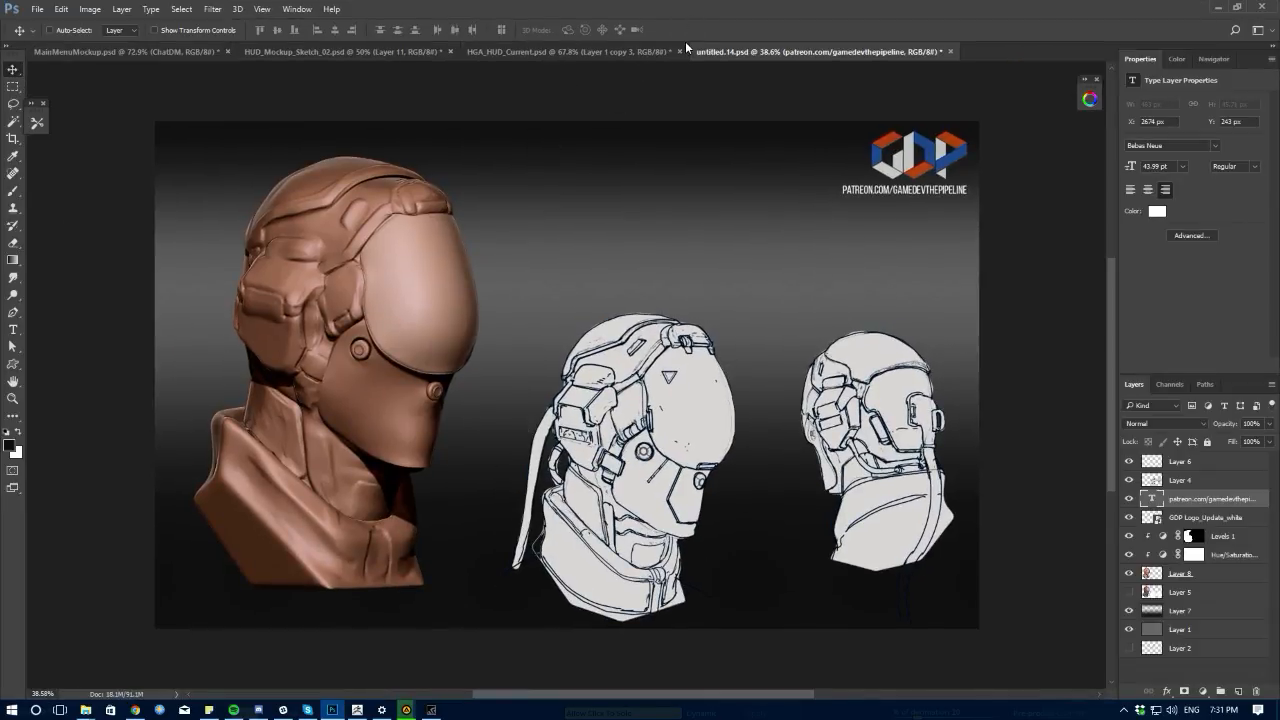
alt+scroll(535, 435, up, 1)
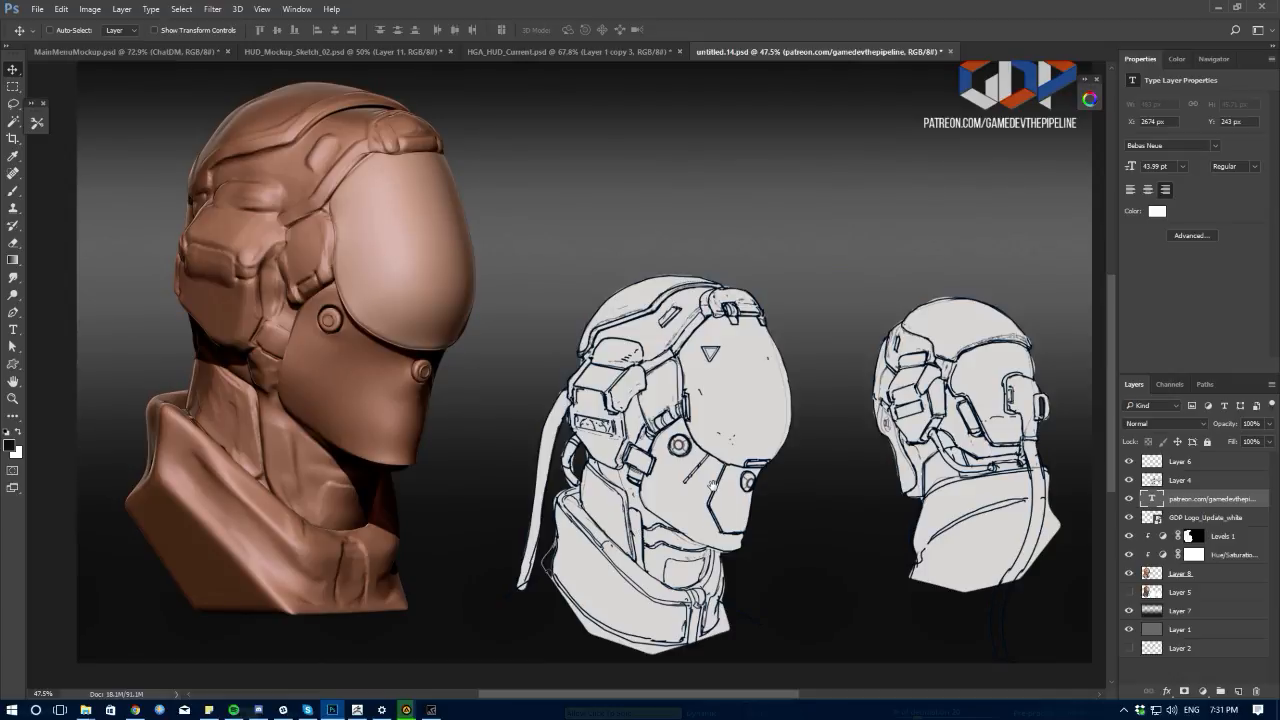
drag(439, 358, 469, 370)
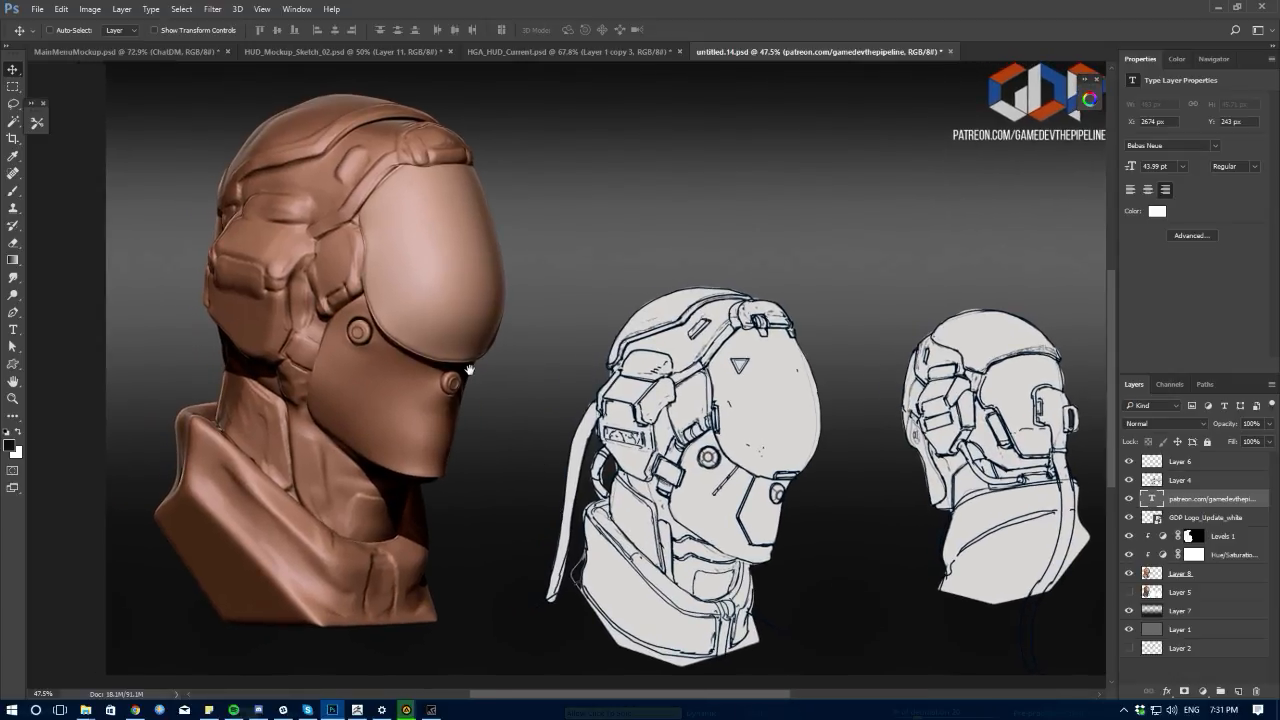
alt+scroll(555, 541, up, 3)
drag(557, 543, 550, 526)
alt+scroll(556, 527, down, 2)
drag(579, 571, 515, 531)
drag(855, 460, 800, 477)
drag(504, 472, 563, 547)
drag(563, 547, 609, 547)
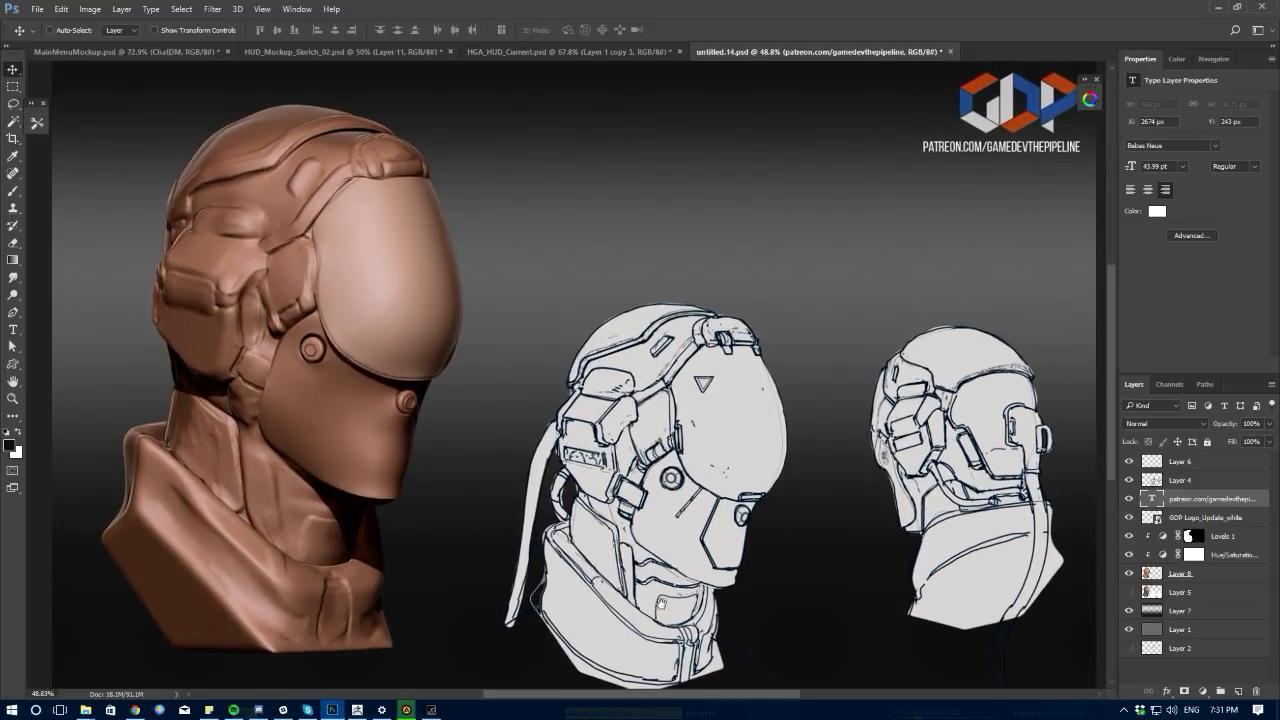
drag(453, 513, 506, 504)
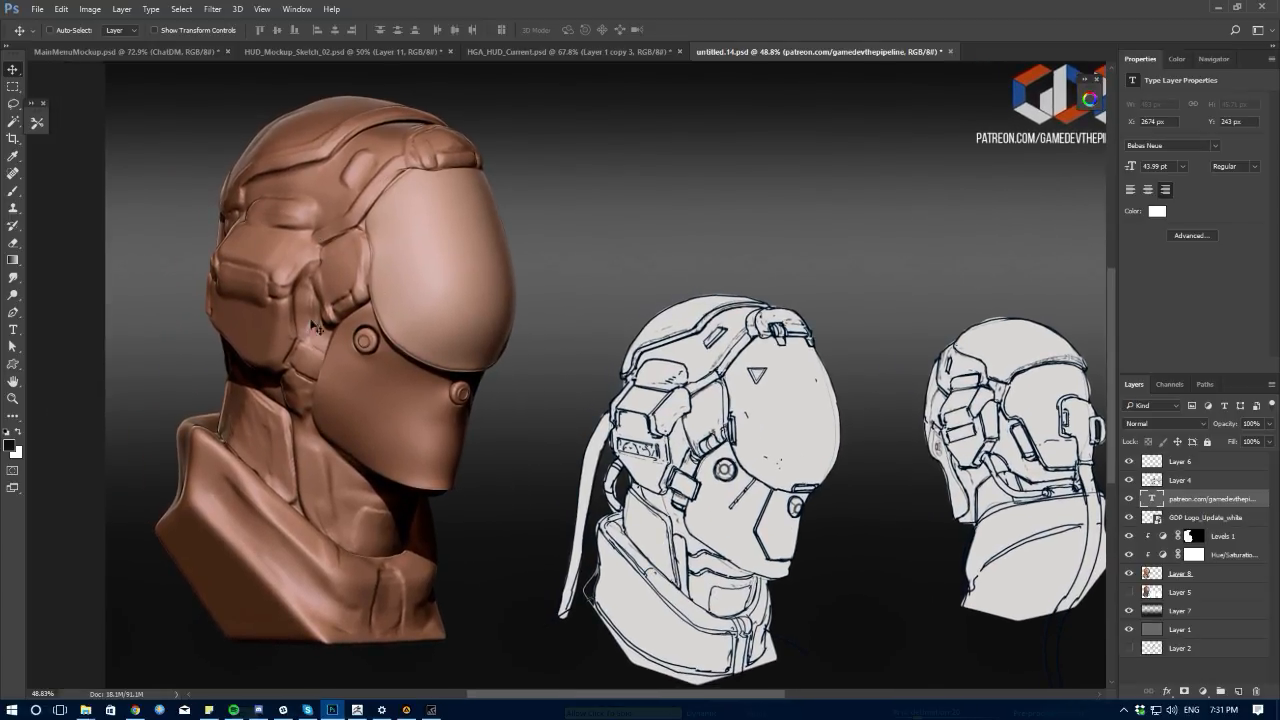
drag(708, 457, 634, 414)
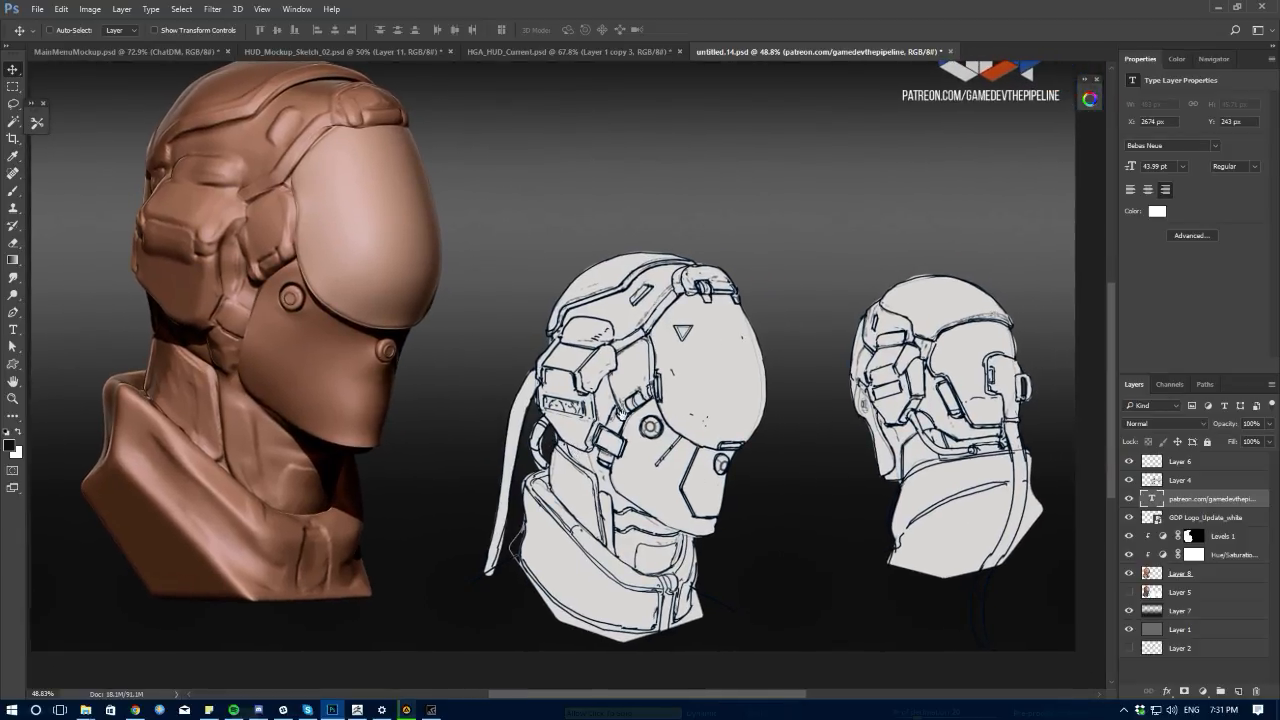
drag(604, 505, 613, 515)
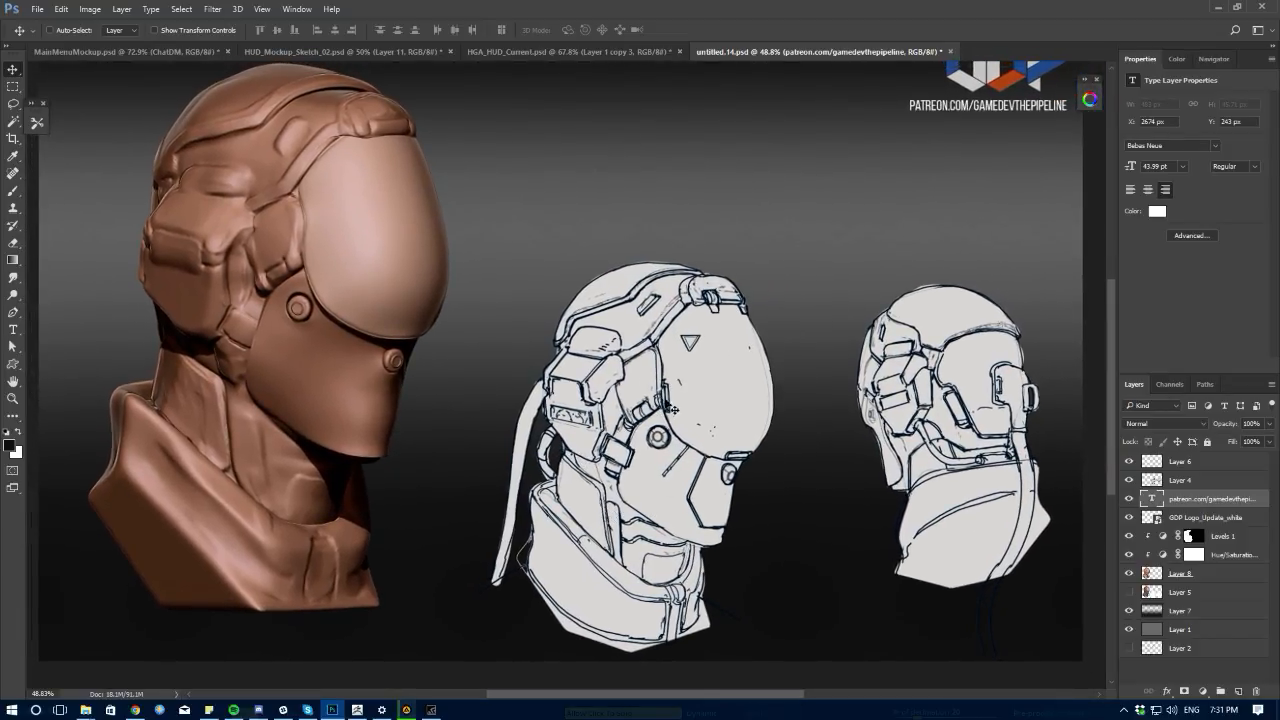
drag(558, 387, 563, 389)
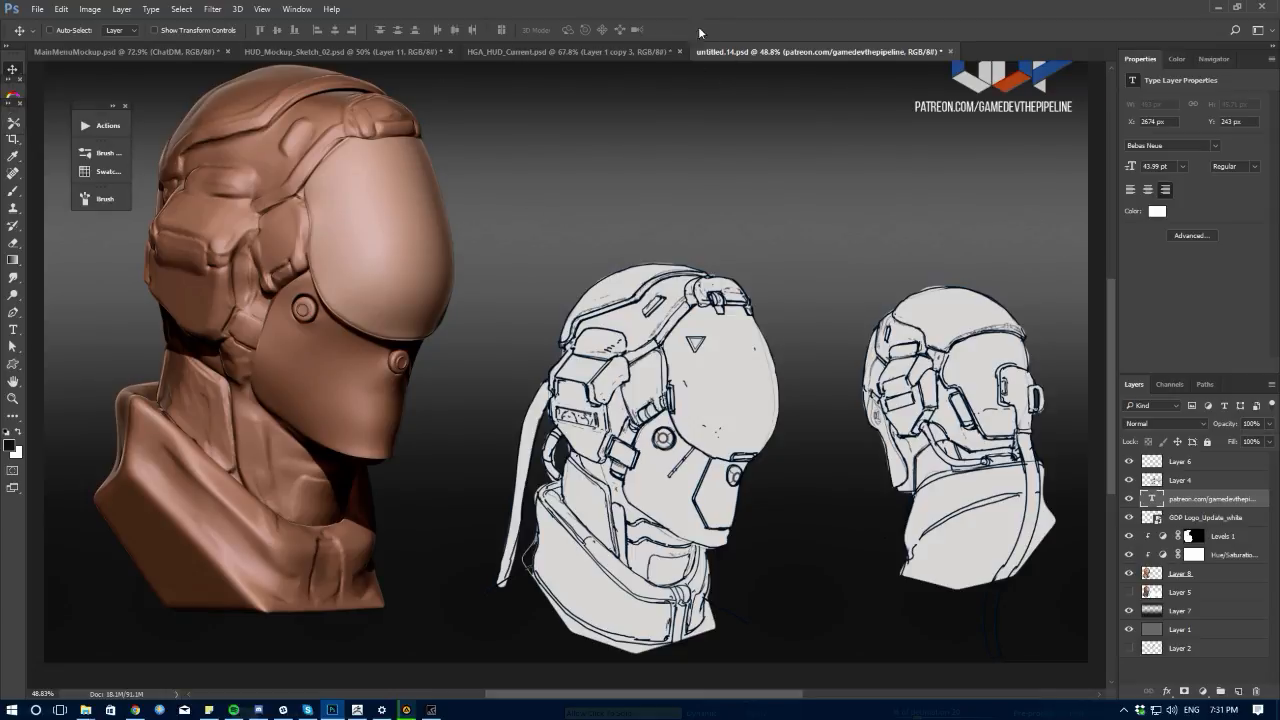
- Return to ZBrush, select the lower-face mask subtool and isolate it from the rest of the helmet
drag(694, 14, 1279, 5)
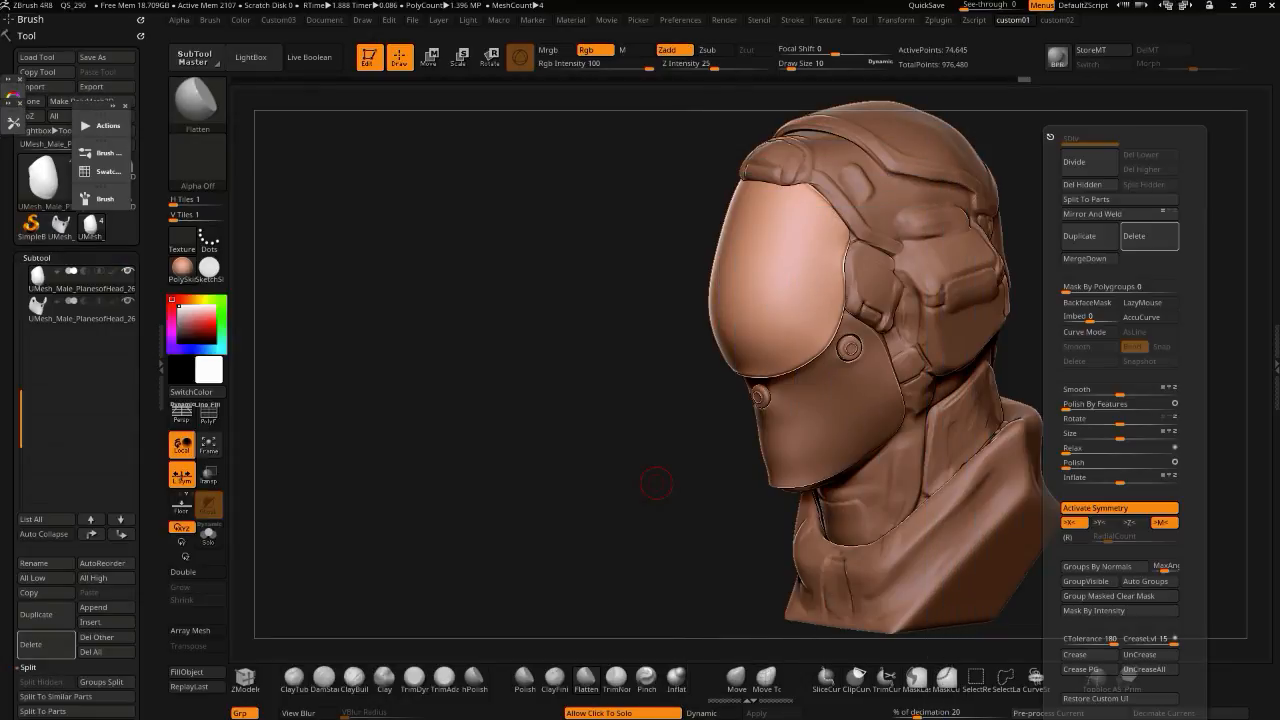
drag(431, 415, 462, 466)
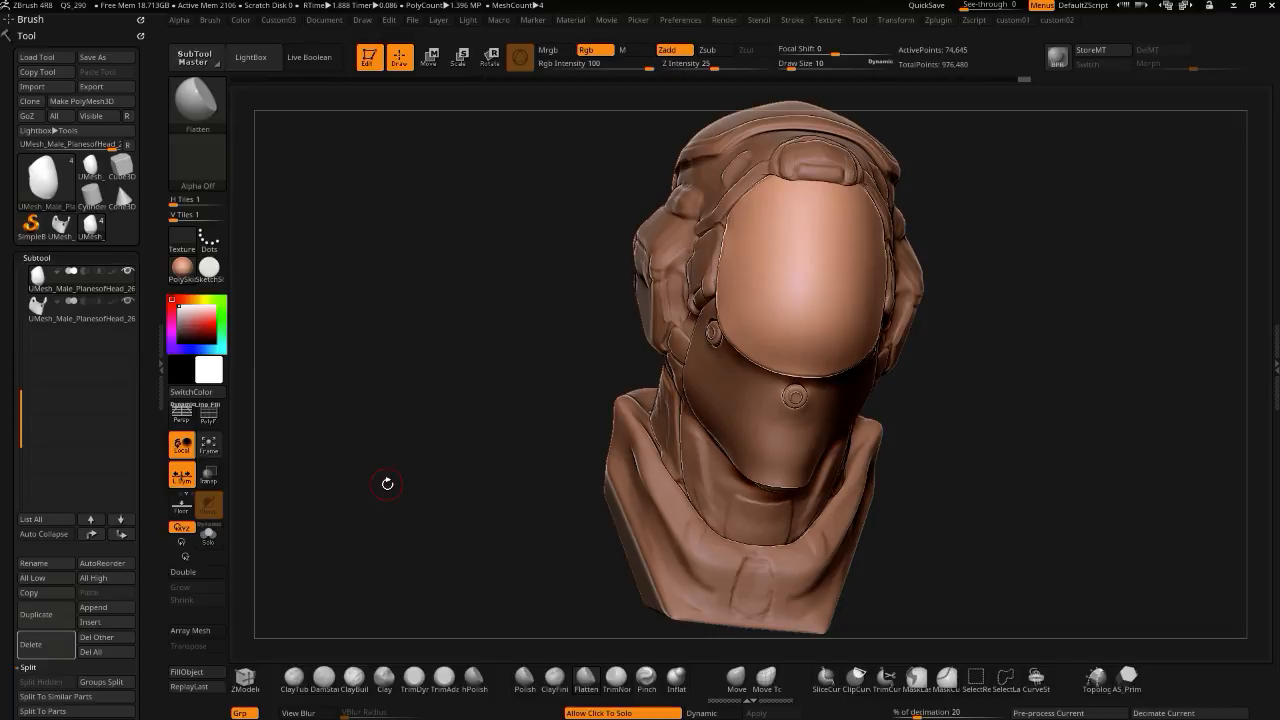
drag(488, 376, 440, 398)
alt+click(717, 411)
click(490, 391)
alt+drag(475, 380, 473, 435)
click(548, 460)
click(535, 435)
mouse_move(473, 435)
mouse_down()
mouse_move(489, 520)
mouse_move(475, 453)
mouse_up()
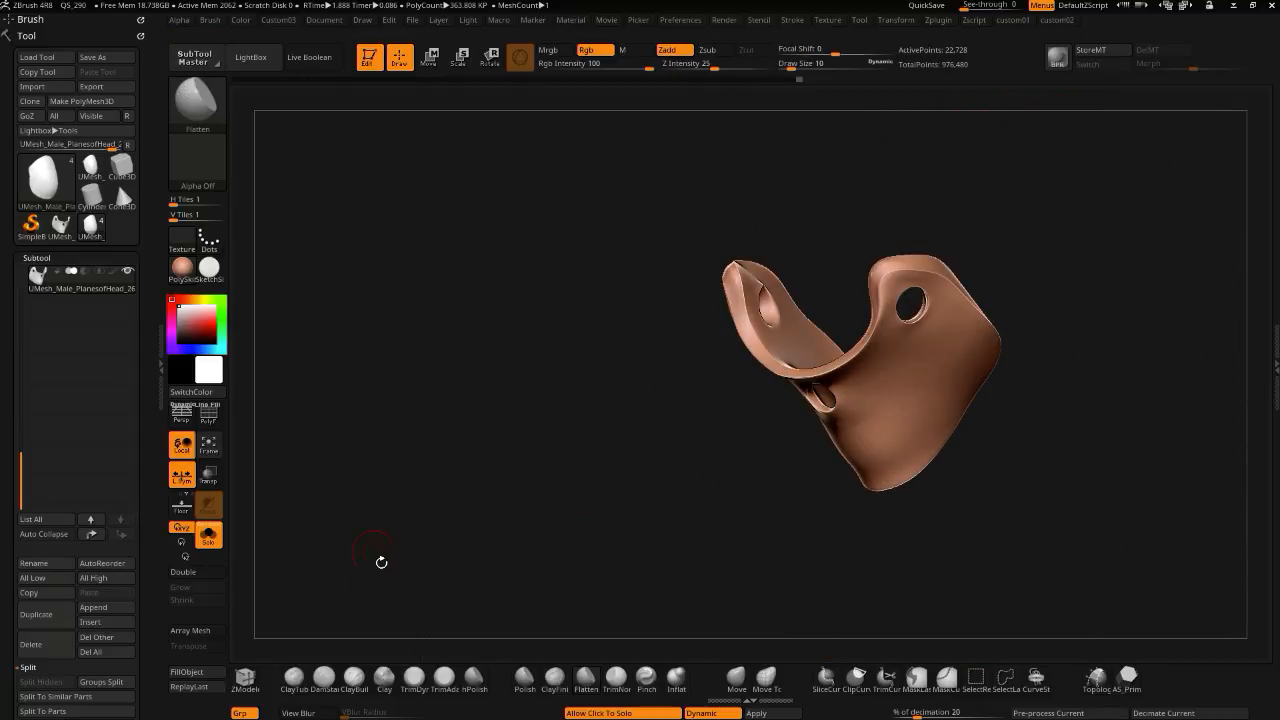
- Work on the upper rim of the lower-face mask with the TrimDynamic brush and show the full helmet again
click(414, 677)
mouse_move(486, 360)
mouse_down()
mouse_move(637, 251)
mouse_move(606, 237)
mouse_move(747, 224)
mouse_up()
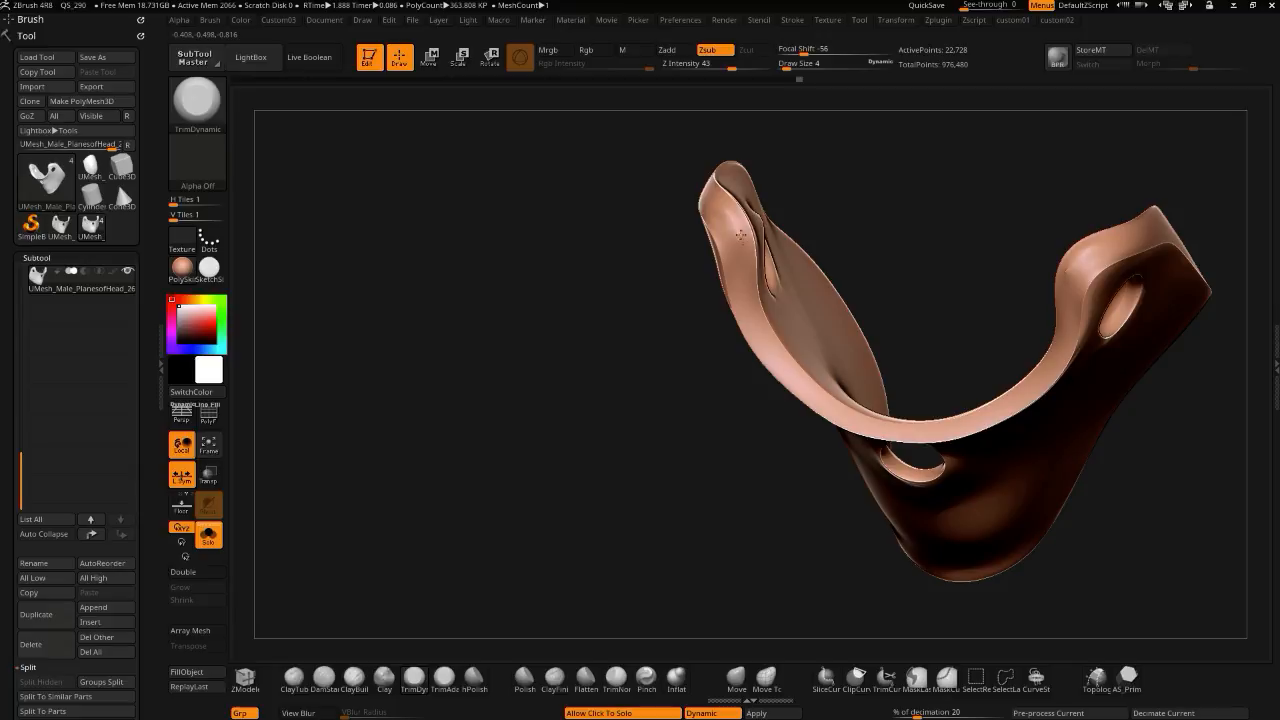
drag(628, 171, 494, 216)
click(493, 350)
drag(493, 359, 320, 409)
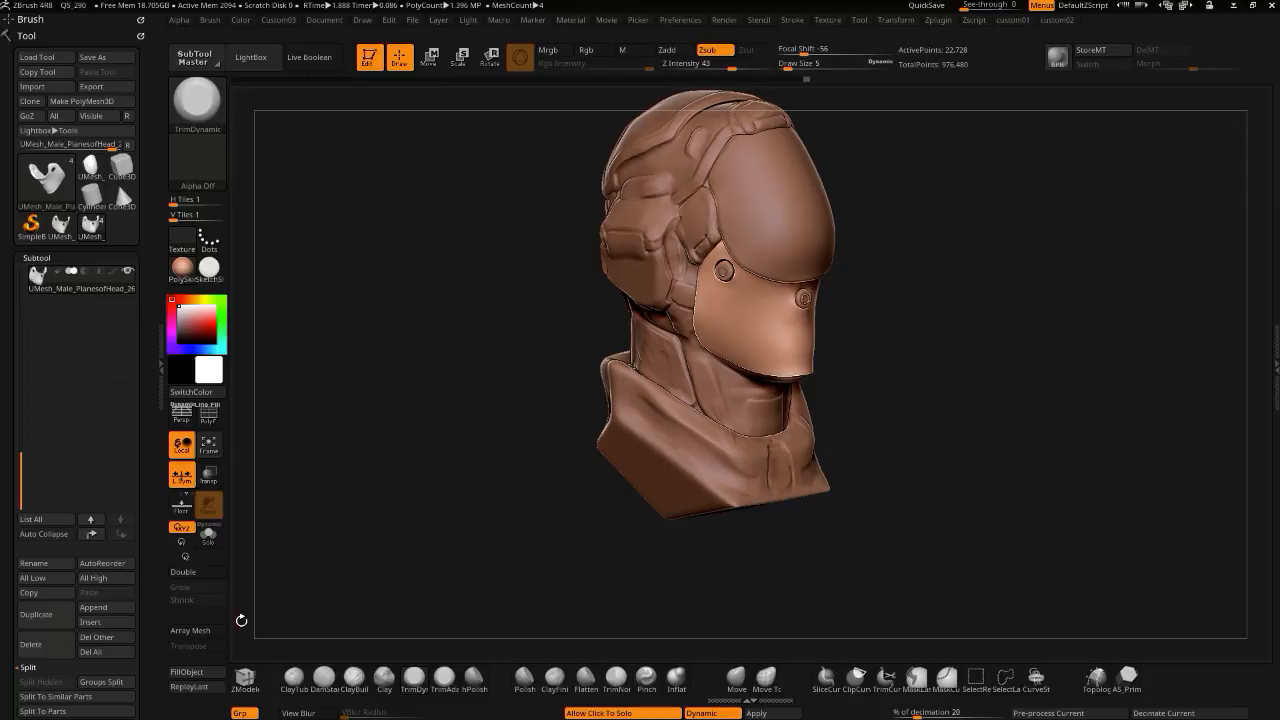
key(super)
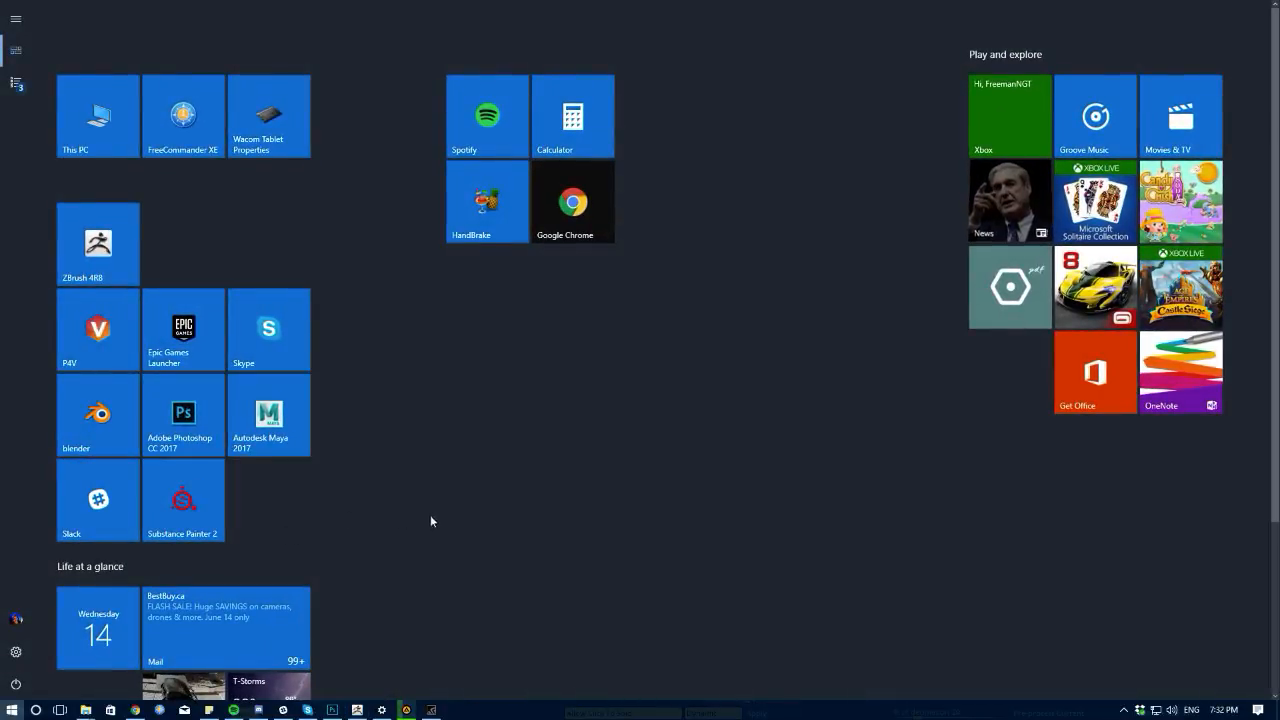
key(super)
drag(453, 465, 458, 387)
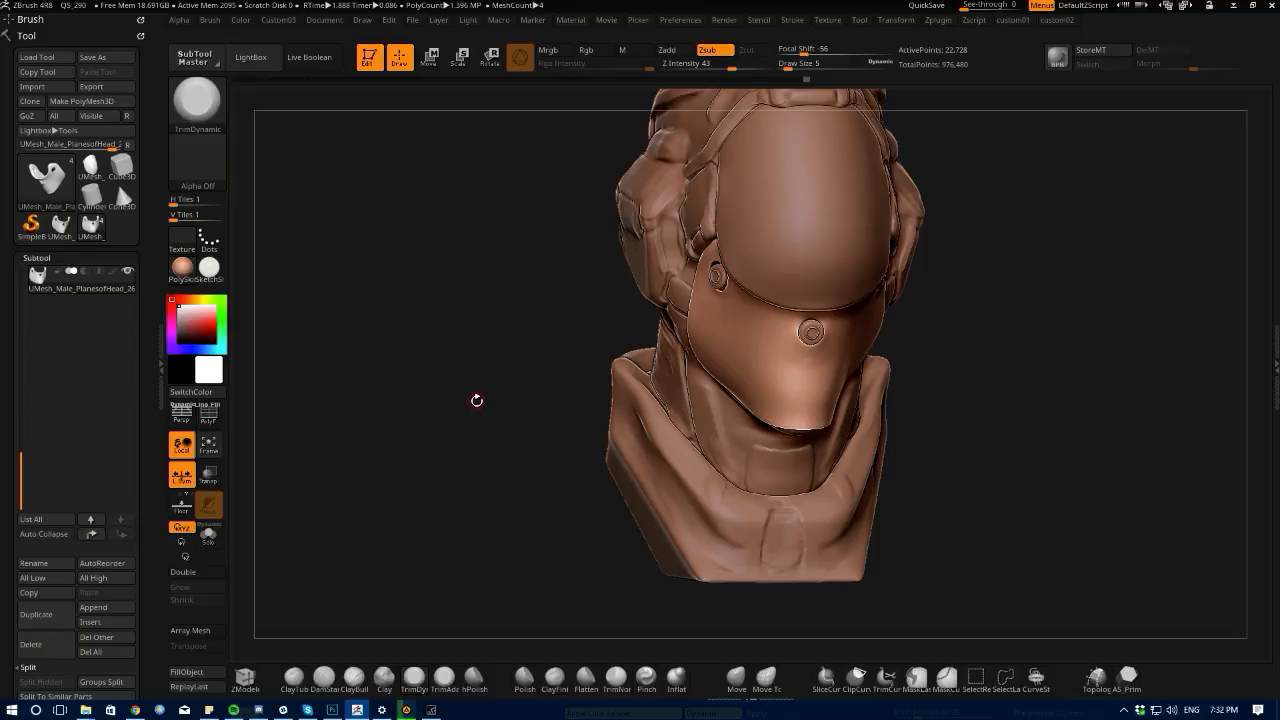
drag(489, 370, 637, 342)
- Select the visor and adjust its front contour with the Move brush, using draw sizes of 74 and 42
alt+click(738, 274)
drag(495, 328, 560, 323)
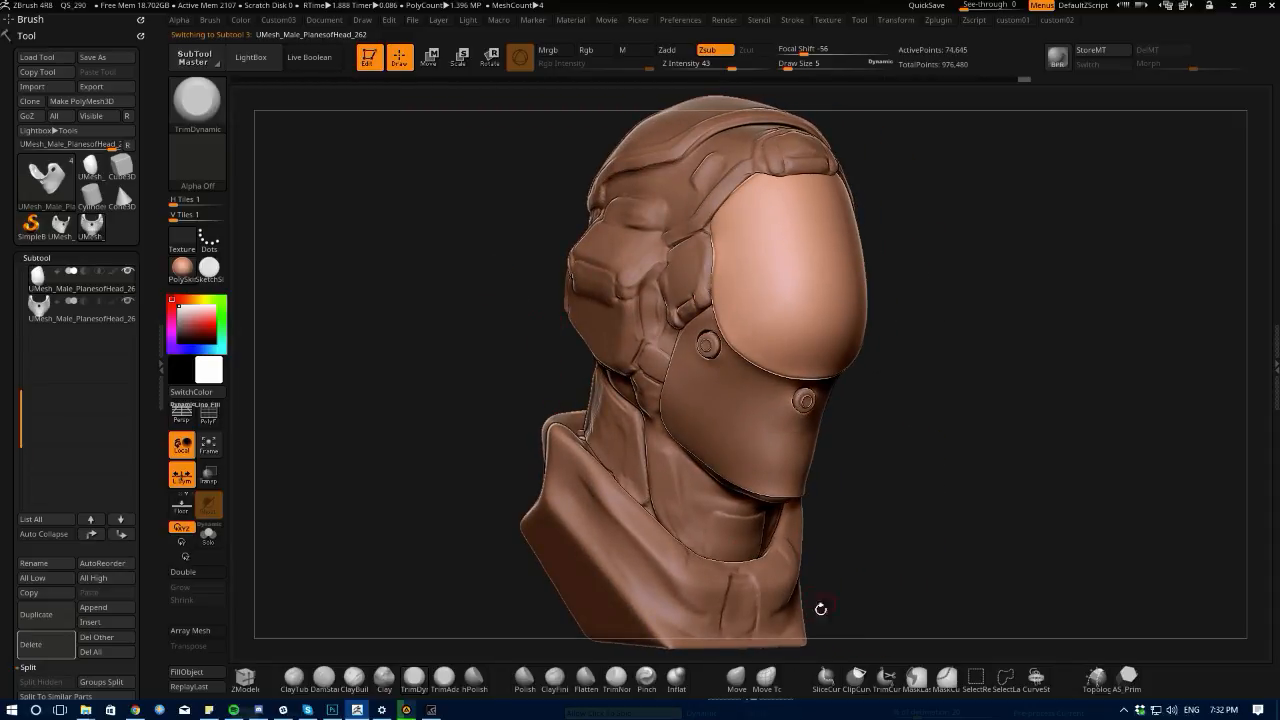
key(b)
key(m)
key(v)
mouse_move(452, 334)
mouse_down()
mouse_move(460, 323)
mouse_move(465, 340)
mouse_move(444, 342)
mouse_move(455, 317)
mouse_move(446, 339)
mouse_move(528, 274)
mouse_up()
drag(590, 218, 718, 242)
key(bracketright)
key(bracketright)
key(bracketright)
key(bracketleft)
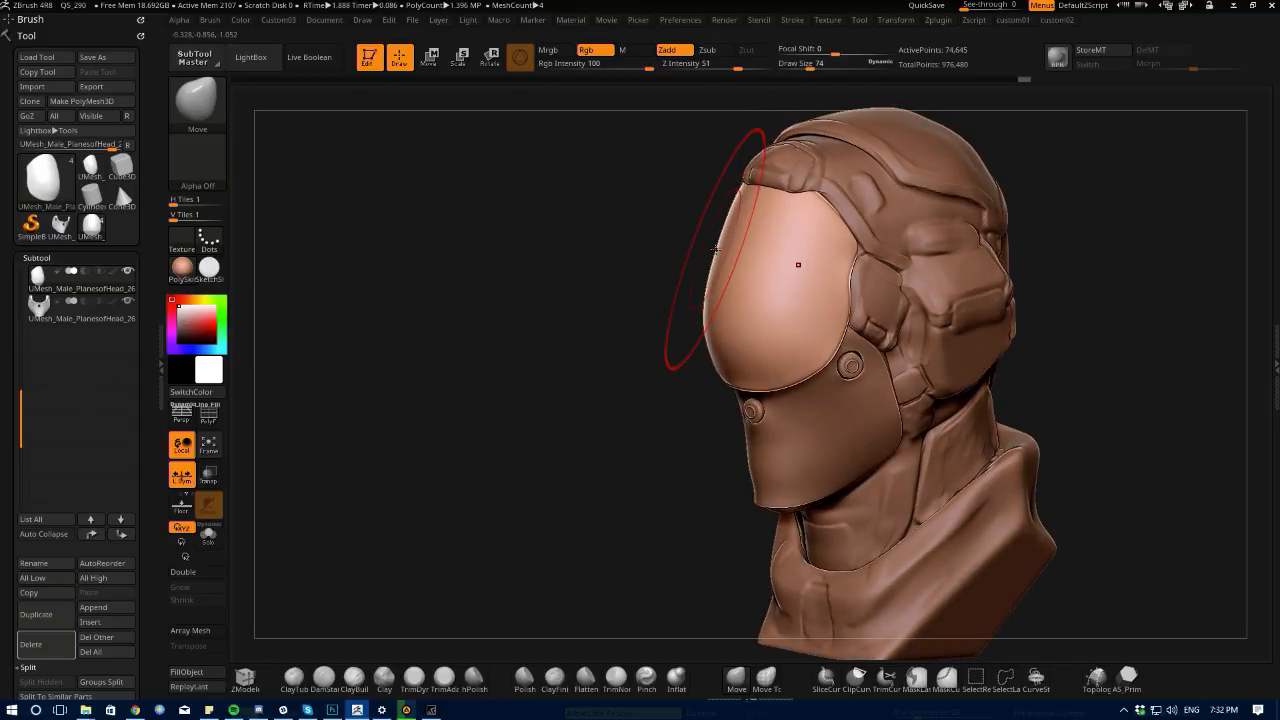
drag(620, 250, 701, 251)
drag(470, 223, 580, 227)
drag(822, 298, 806, 255)
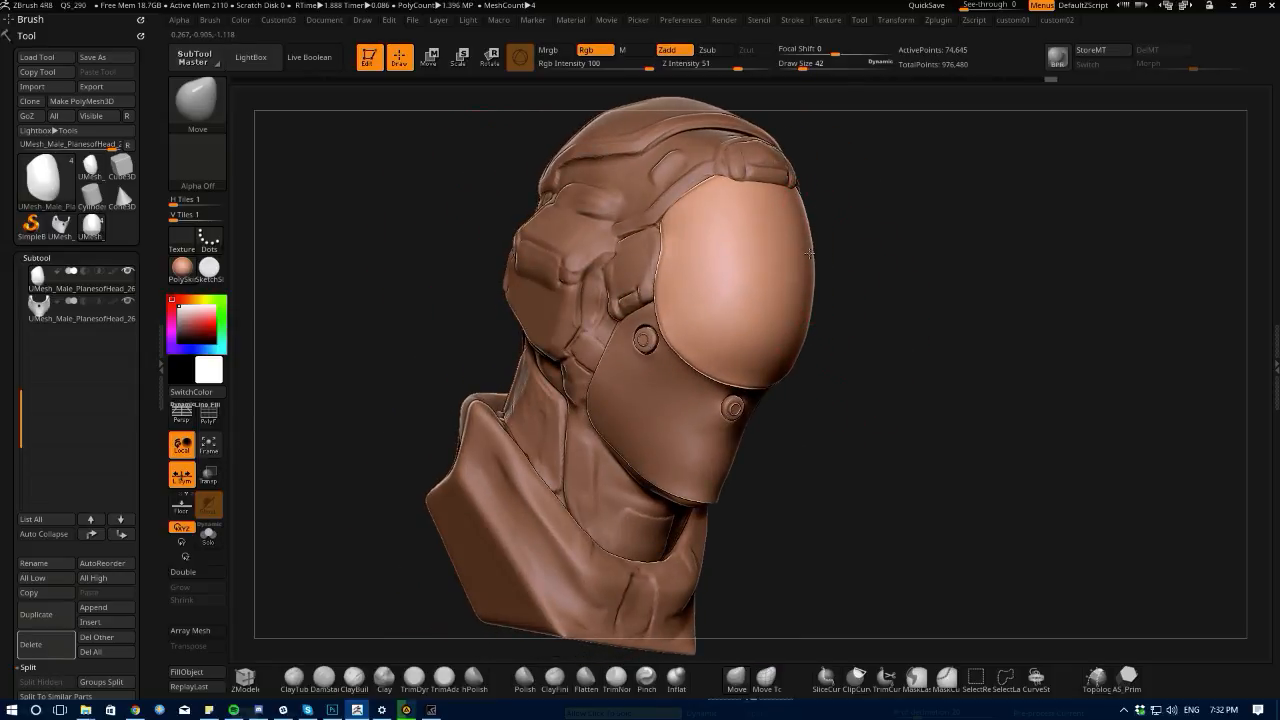
drag(863, 371, 826, 288)
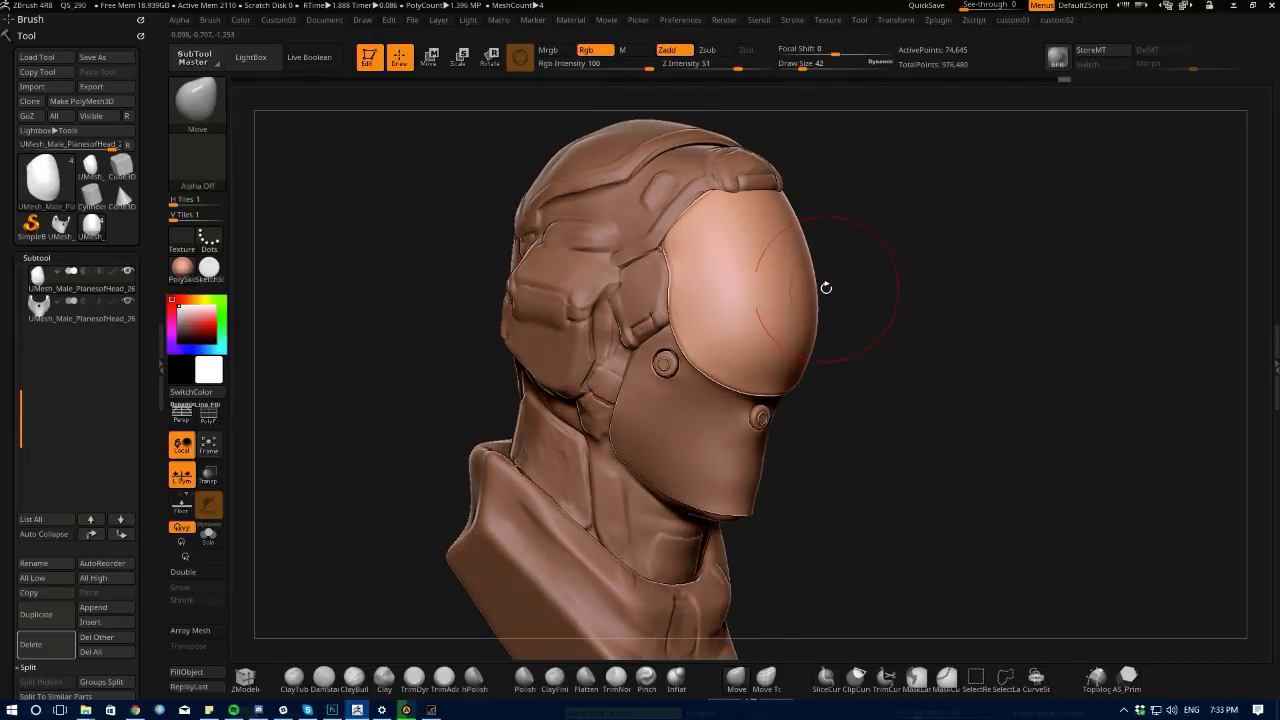
- Refine the visor's side profile with the Move brush, working from both sides of the helmet
mouse_move(894, 394)
mouse_down()
mouse_move(735, 283)
mouse_move(768, 263)
mouse_up()
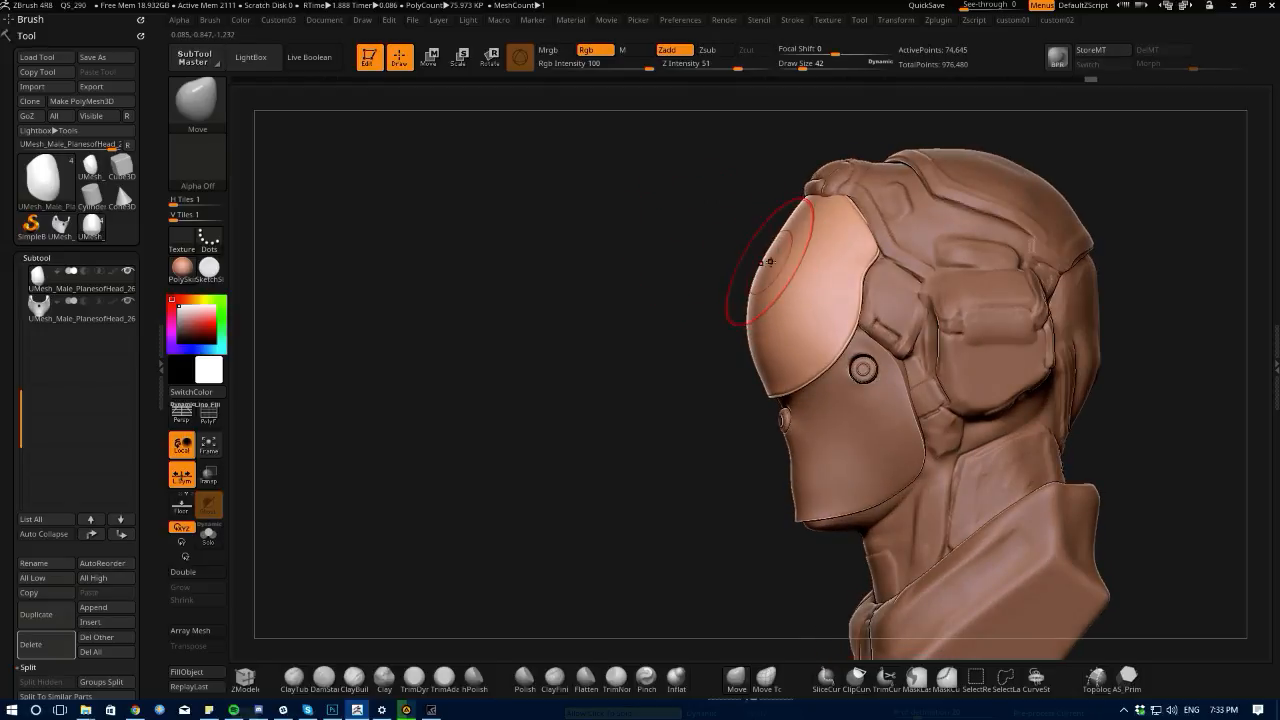
drag(654, 203, 746, 251)
drag(580, 235, 765, 249)
mouse_move(846, 456)
mouse_down()
mouse_move(443, 397)
mouse_move(427, 417)
mouse_up()
drag(339, 504, 691, 555)
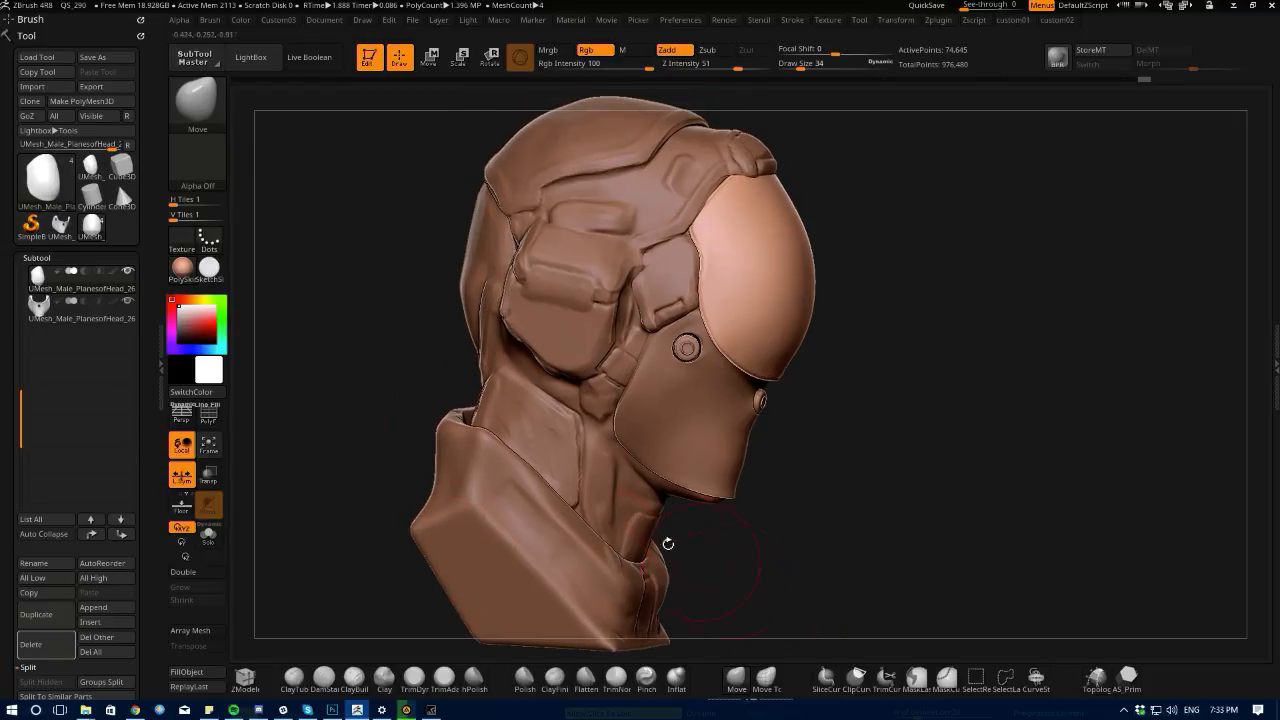
- Select the main head and collar subtool and isolate it from the visor and mask
alt+click(526, 462)
drag(409, 461, 539, 573)
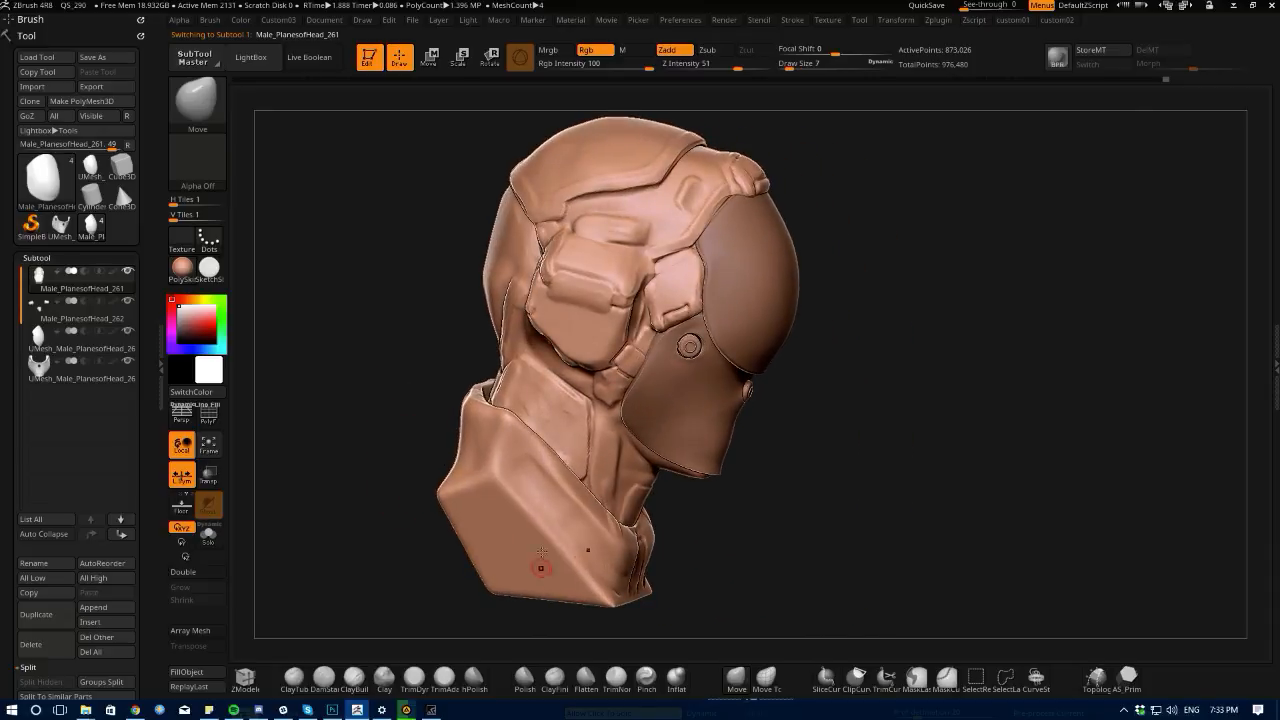
drag(419, 385, 432, 421)
key(alt+s)
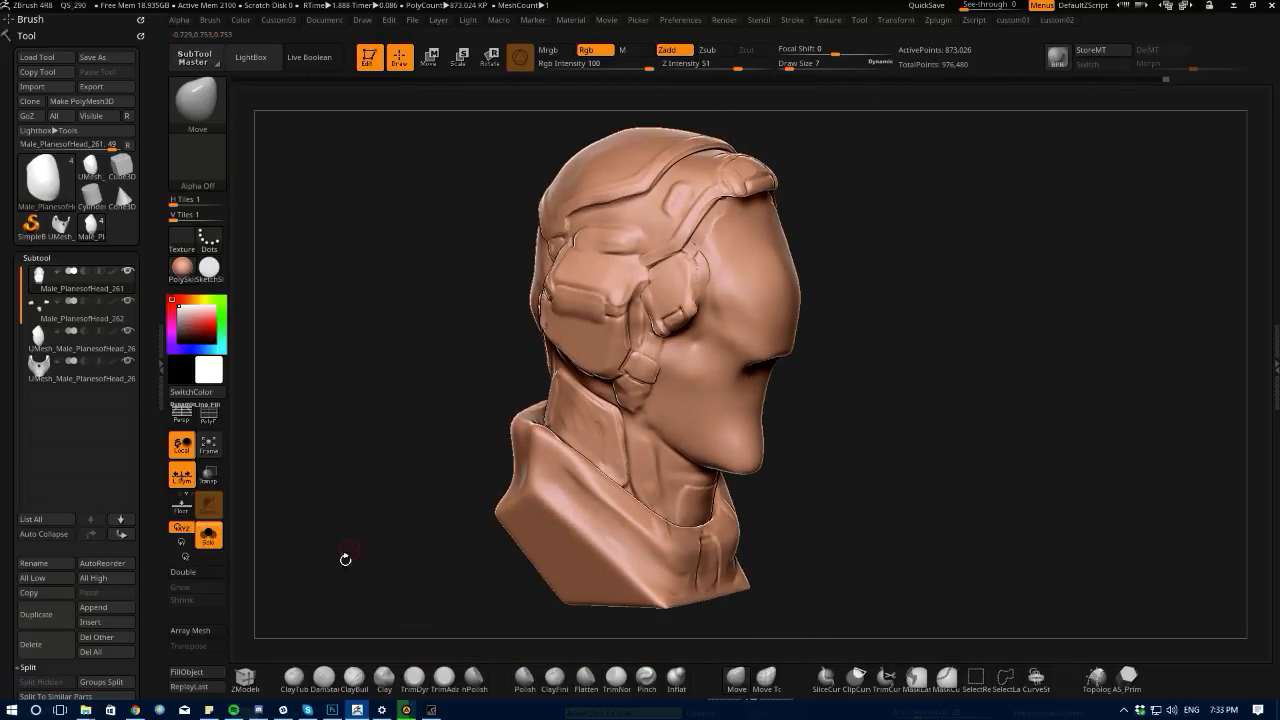
- Try building up the head's cheek area with the ClayTubes brush at draw size 18, and undo the strokes
click(296, 677)
drag(312, 500, 297, 491)
mouse_move(392, 477)
alt+mouse_down()
mouse_move(430, 534)
mouse_move(353, 471)
mouse_move(384, 529)
mouse_move(374, 470)
alt+mouse_up()
key(bracketright)
key(bracketright)
key(bracketleft)
drag(726, 391, 739, 460)
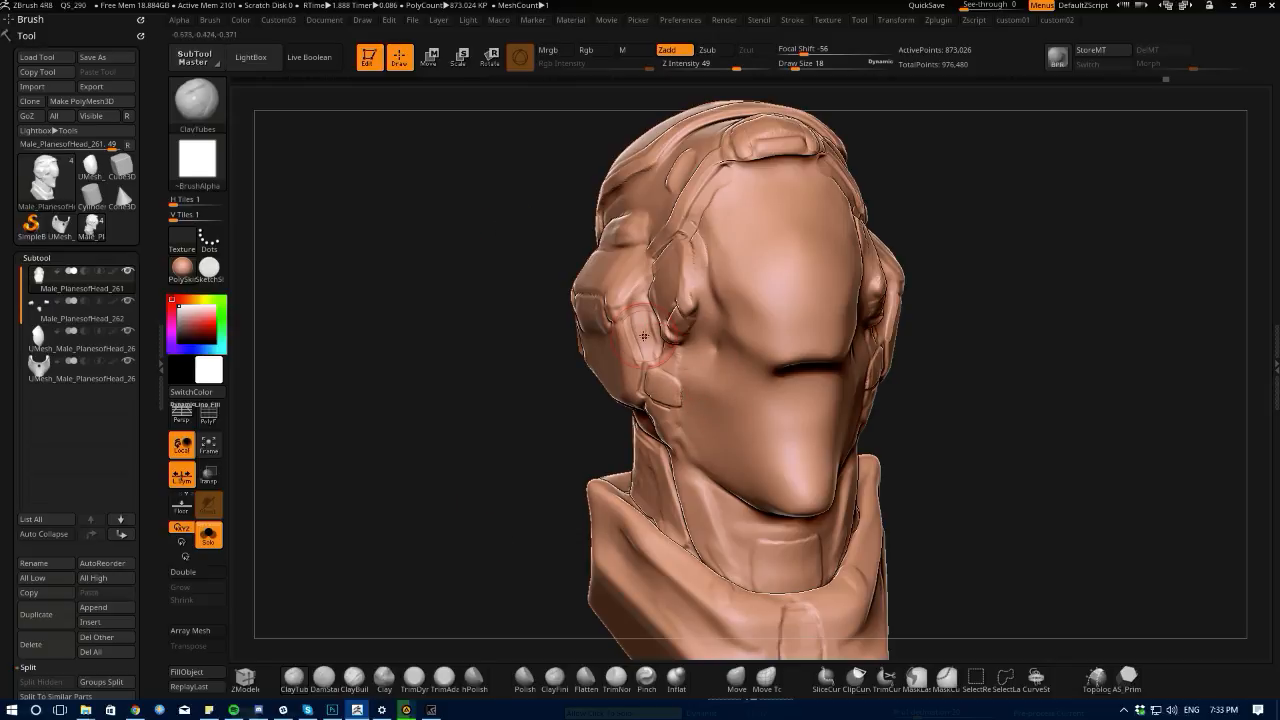
mouse_move(718, 385)
mouse_down()
mouse_move(717, 437)
mouse_move(752, 442)
mouse_move(774, 394)
mouse_move(788, 470)
mouse_move(748, 460)
mouse_up()
key(ctrl+z)
key(ctrl+z)
- Compare the isolated head with the separately stored face mask tool, and return to the full helmet
key(alt+s)
mouse_move(474, 388)
alt+mouse_down()
mouse_move(445, 345)
mouse_move(503, 394)
mouse_move(470, 374)
mouse_move(491, 334)
alt+mouse_up()
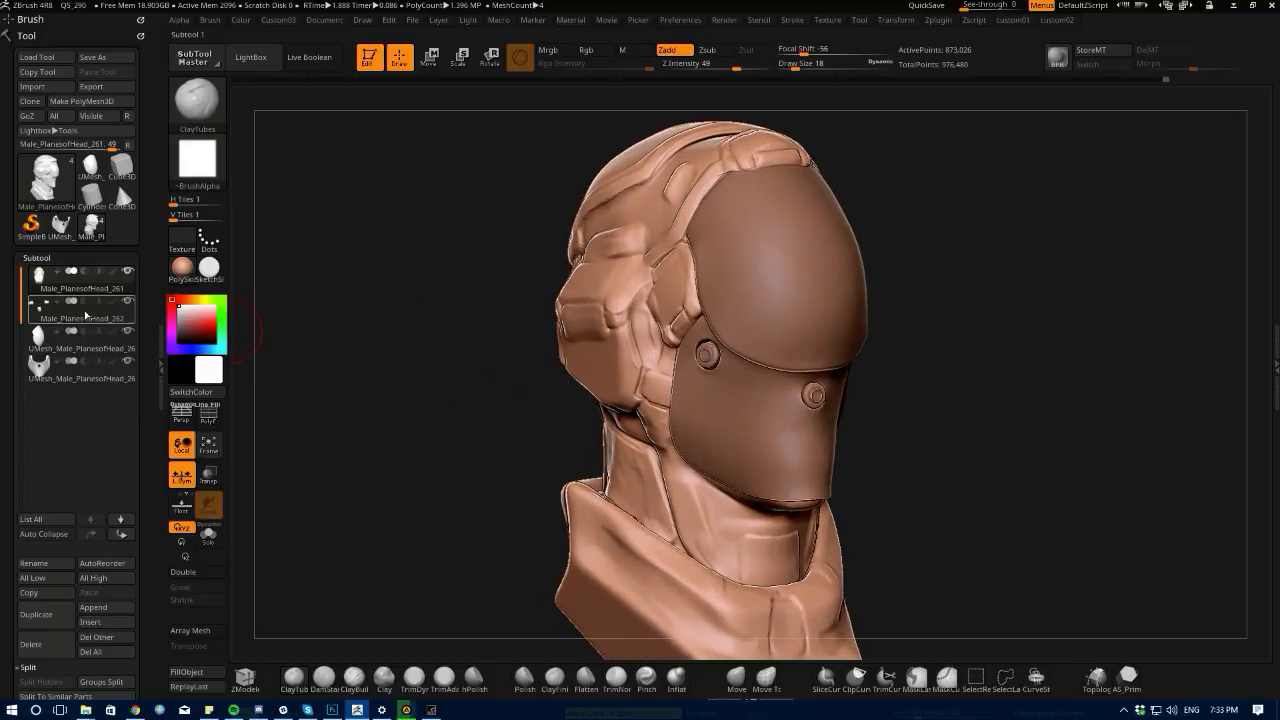
key(alt+s)
mouse_move(440, 393)
mouse_down()
mouse_move(609, 314)
mouse_move(540, 300)
mouse_move(700, 280)
mouse_up()
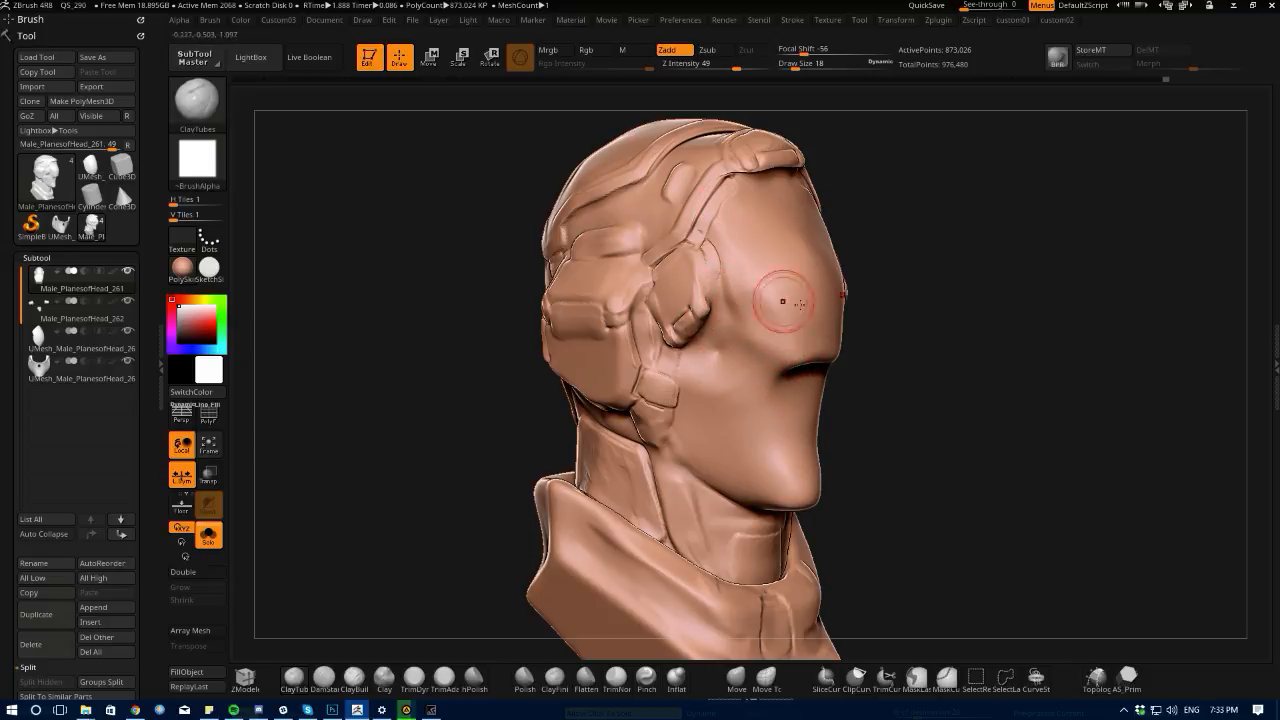
click(61, 227)
drag(388, 330, 552, 401)
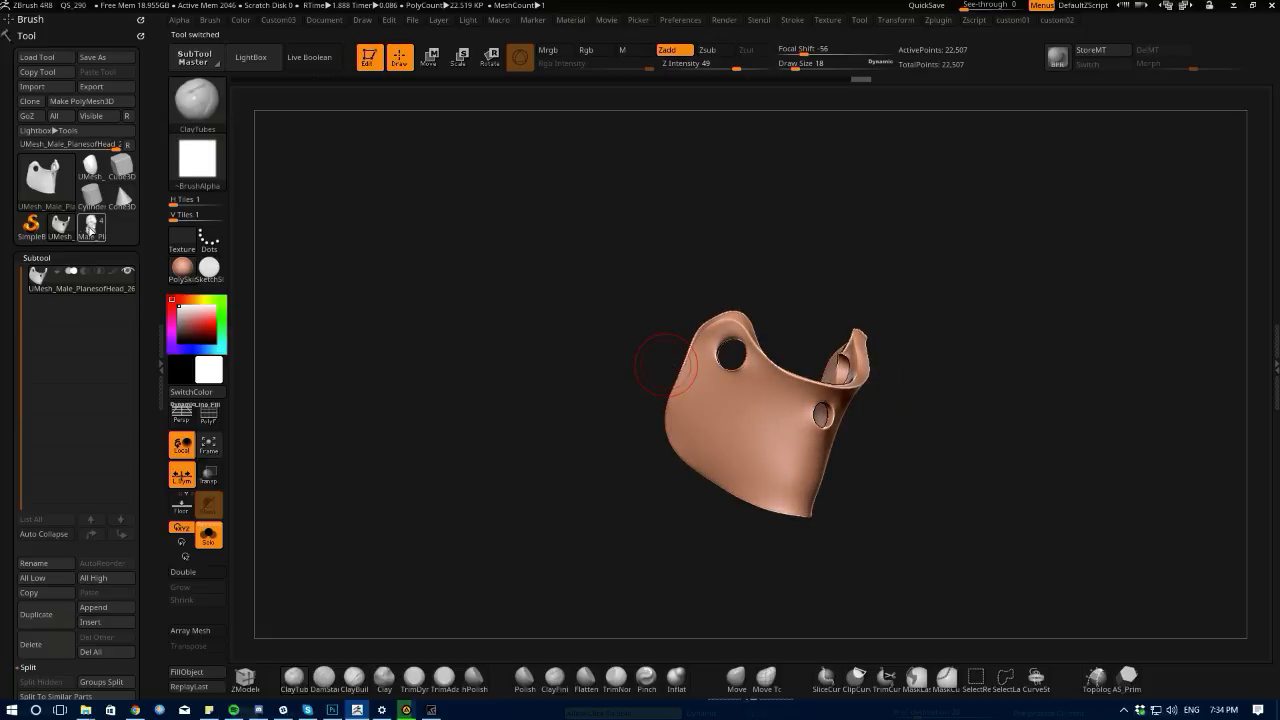
drag(597, 455, 626, 442)
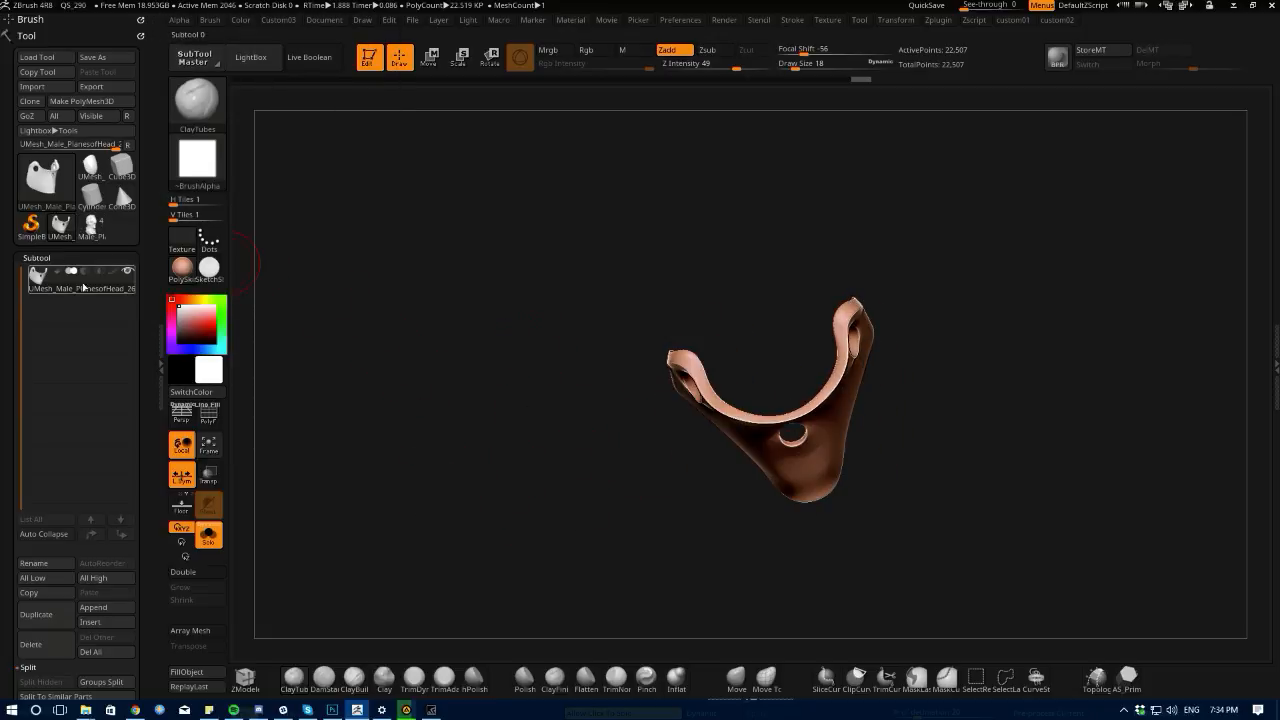
drag(451, 466, 295, 368)
mouse_move(495, 488)
mouse_down()
mouse_move(532, 418)
mouse_move(409, 429)
mouse_move(441, 405)
mouse_move(449, 425)
mouse_move(431, 420)
mouse_move(457, 428)
mouse_move(475, 408)
mouse_move(677, 445)
mouse_up()
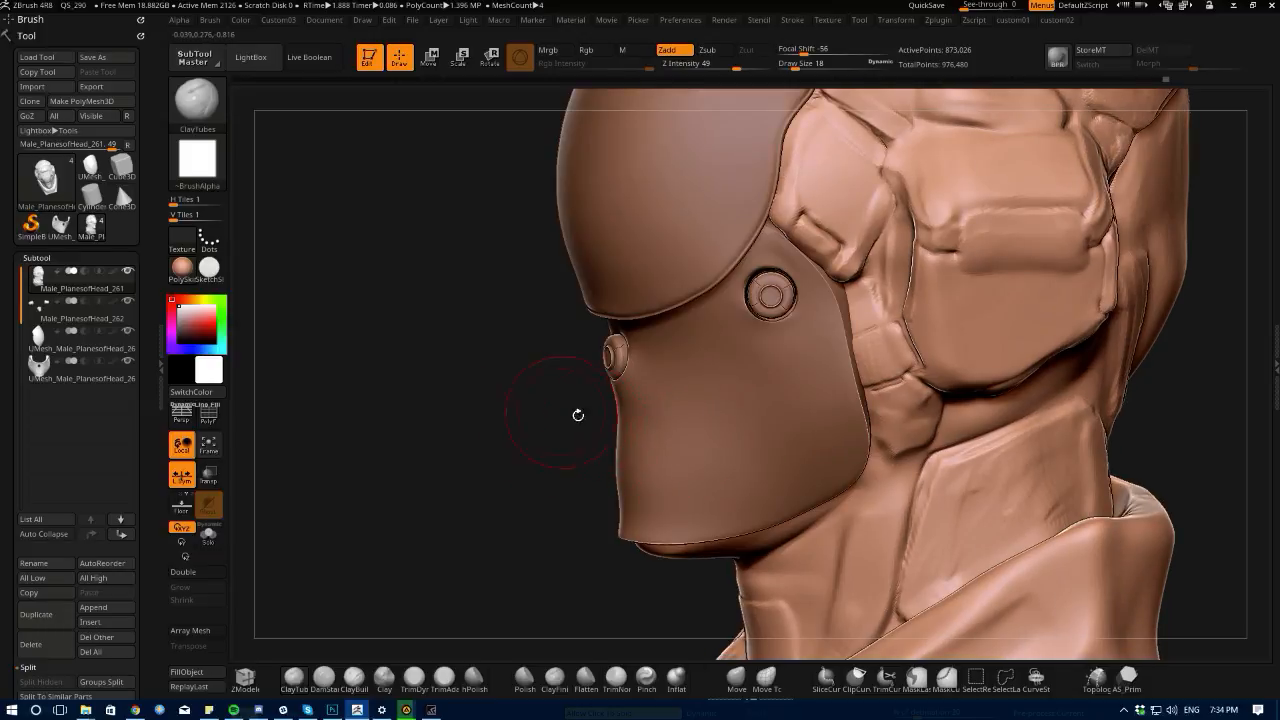
- Select the lower-face mask on the helmet and switch to the Move brush
alt+click(666, 477)
drag(517, 391, 462, 525)
key(b)
key(m)
key(v)
mouse_move(454, 354)
mouse_down()
mouse_move(411, 339)
mouse_move(431, 463)
mouse_move(427, 405)
mouse_up()
- Inspect the lower-face mask in isolation, and bring back the full helmet to view its side profile
key(shift+alt+s)
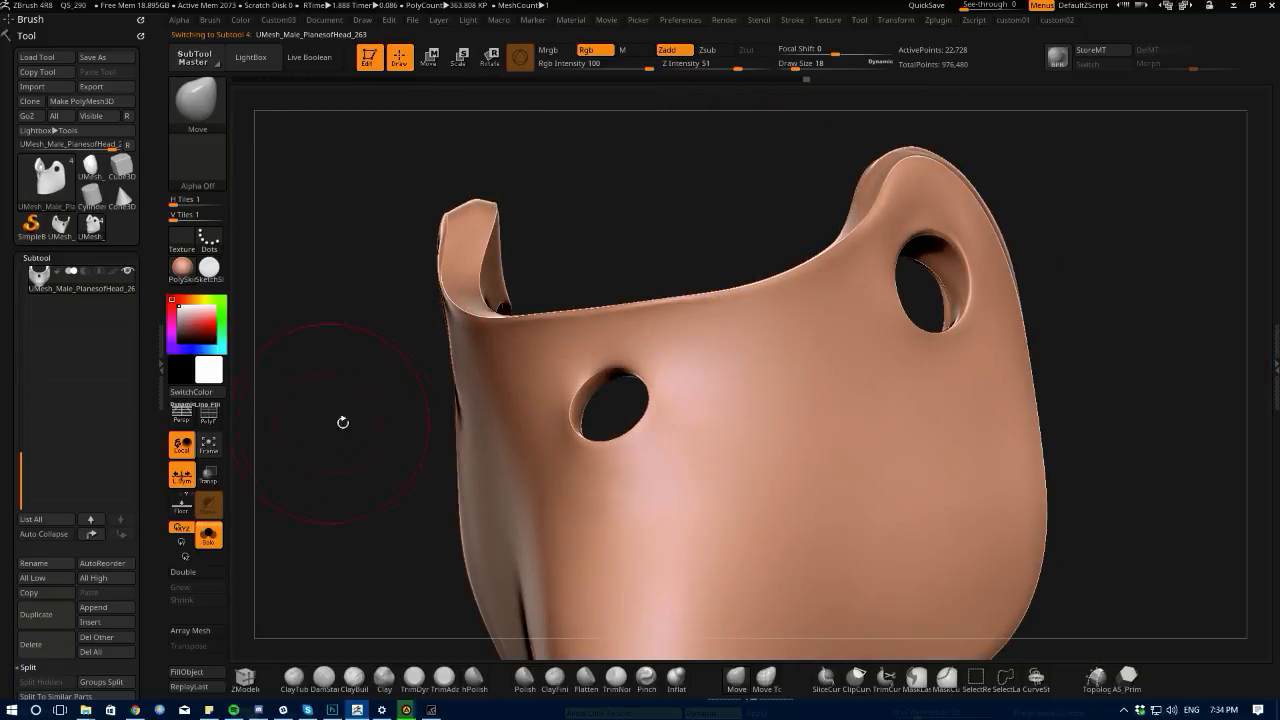
drag(334, 423, 329, 434)
drag(396, 499, 438, 561)
key(shift+alt+s)
alt+drag(494, 493, 420, 415)
drag(455, 467, 370, 430)
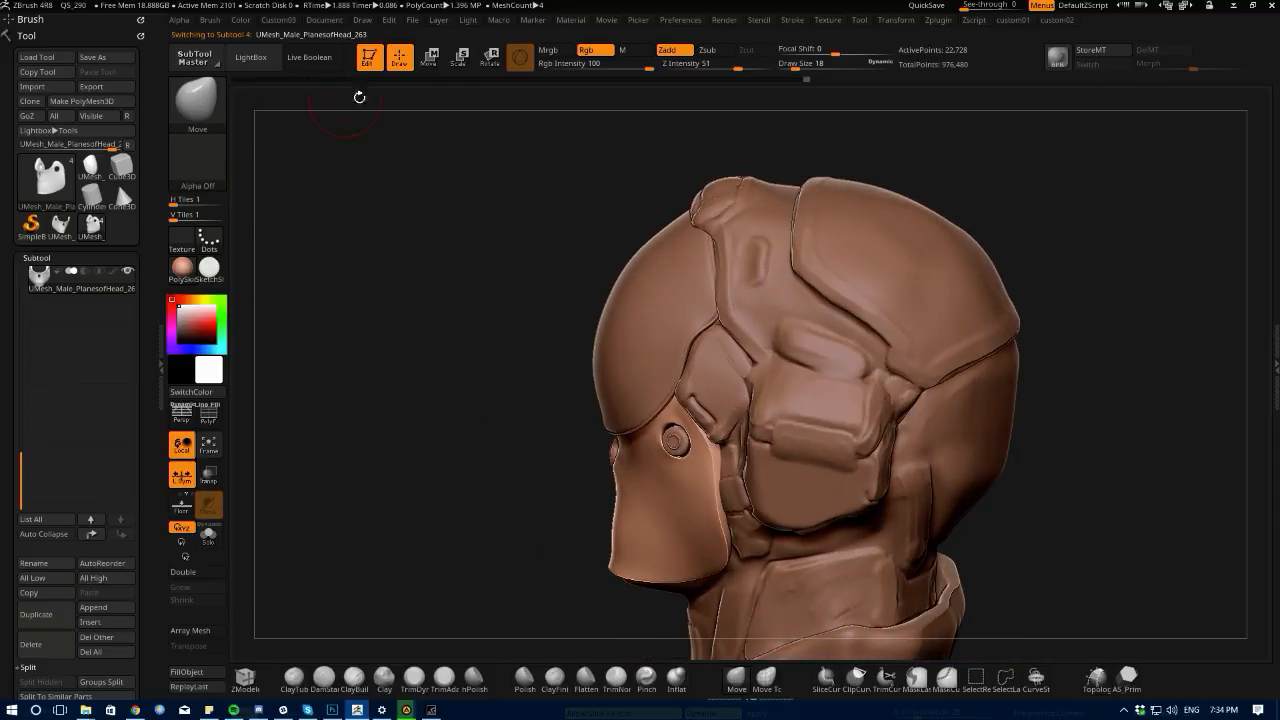
- Select the helmet's head mesh and activate the Topology brush for work on its crown panel
alt+click(772, 272)
drag(551, 229, 543, 211)
alt+drag(554, 269, 466, 374)
mouse_move(466, 374)
mouse_down()
mouse_move(460, 339)
mouse_move(477, 345)
mouse_up()
click(1097, 678)
mouse_move(424, 288)
mouse_down()
mouse_move(361, 392)
mouse_move(376, 368)
mouse_move(392, 410)
mouse_up()
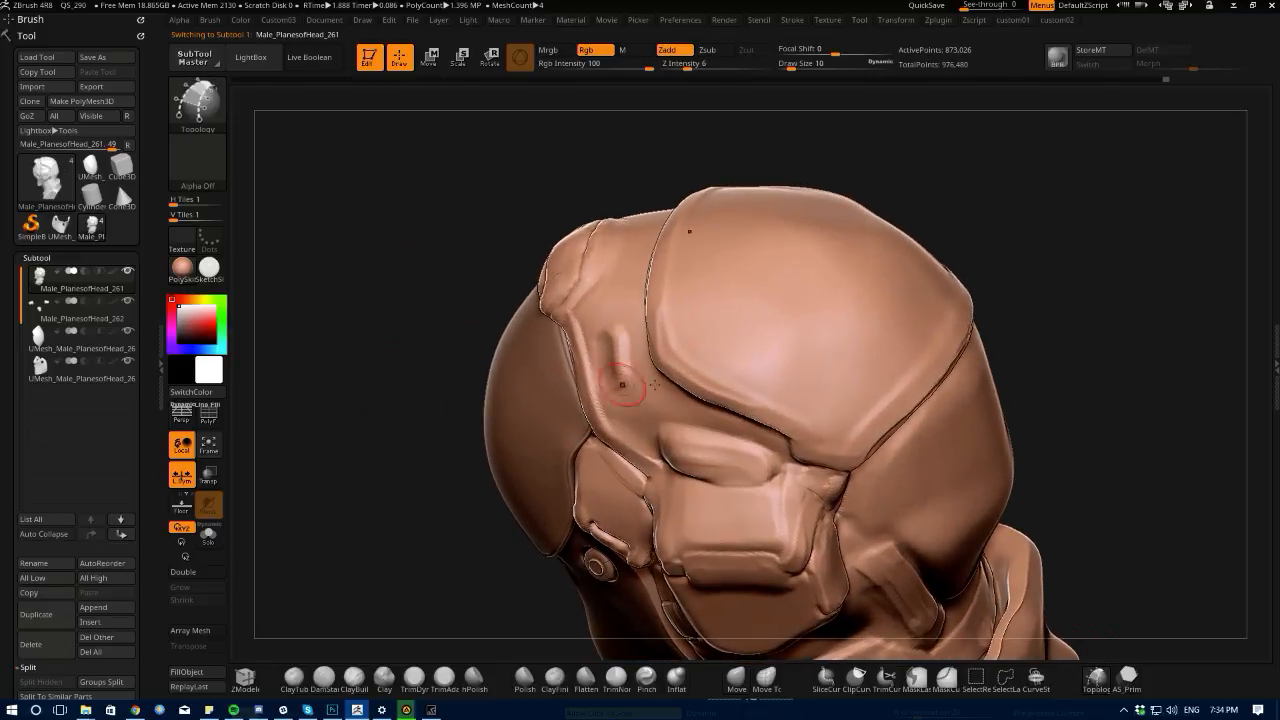
- Try a topology curve along the crown panel's lower edge, and delete the head's lower subdivision levels to allow it
drag(805, 422, 805, 424)
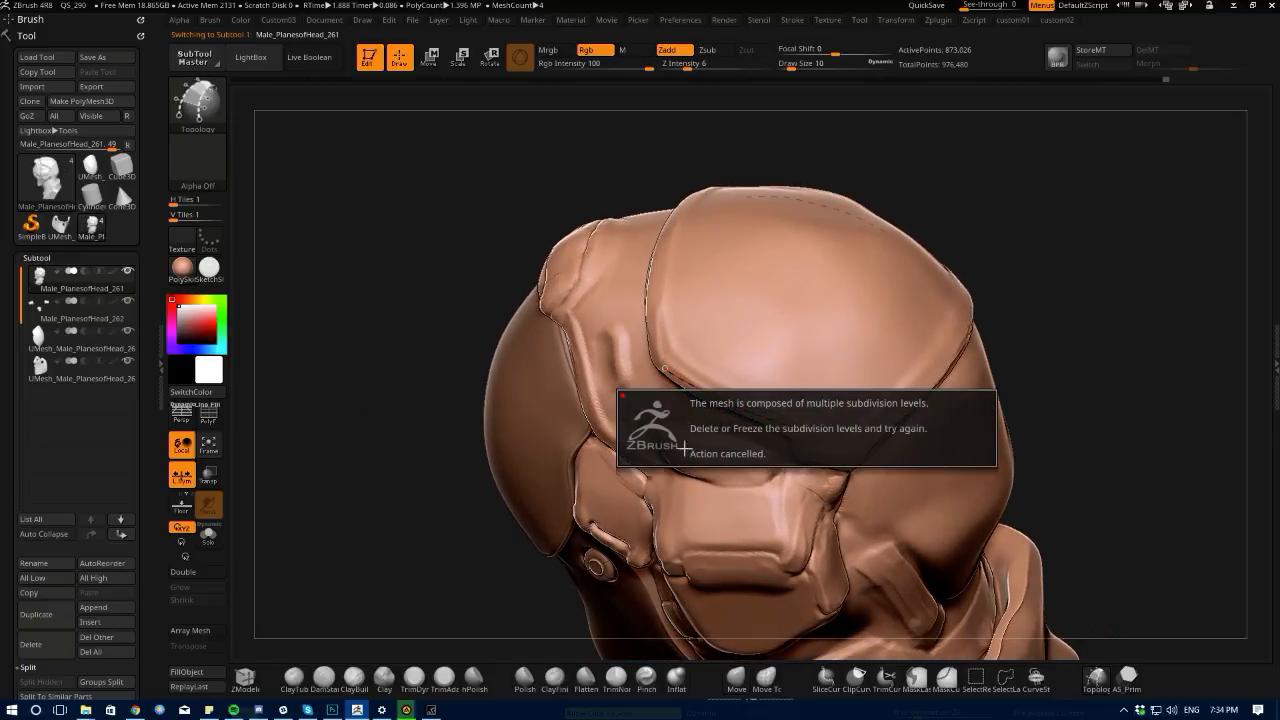
key(space)
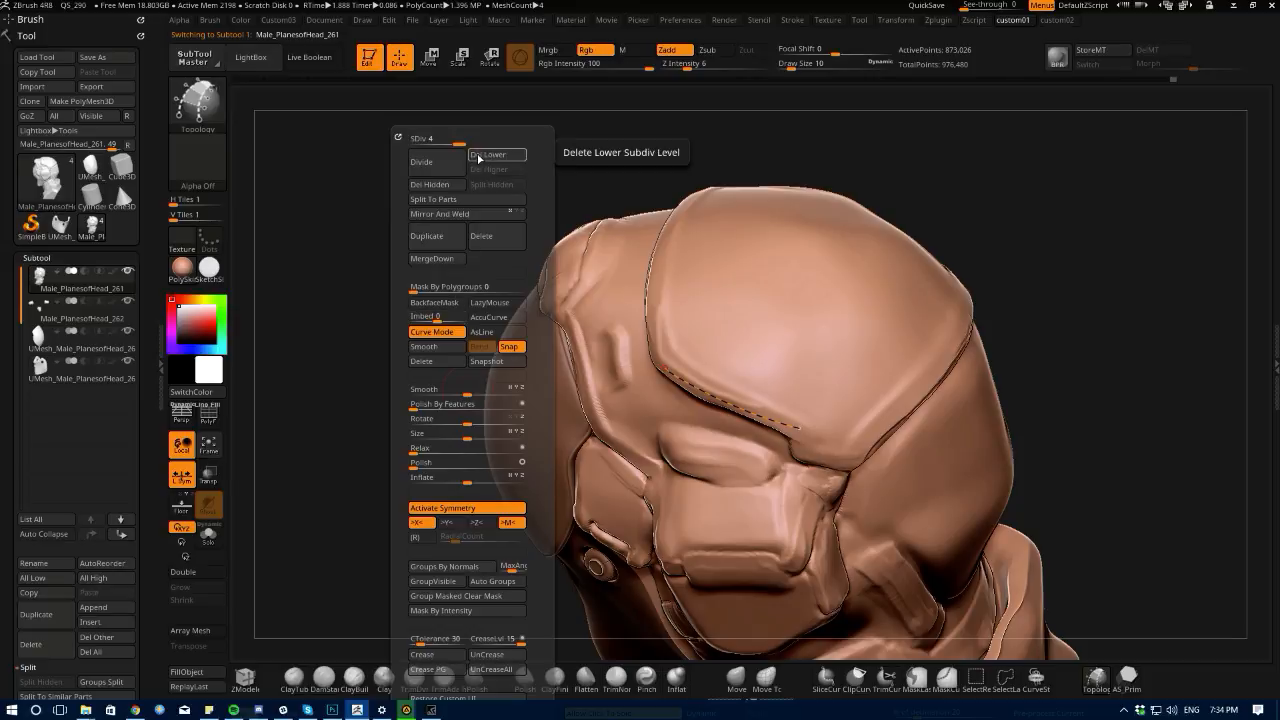
click(480, 158)
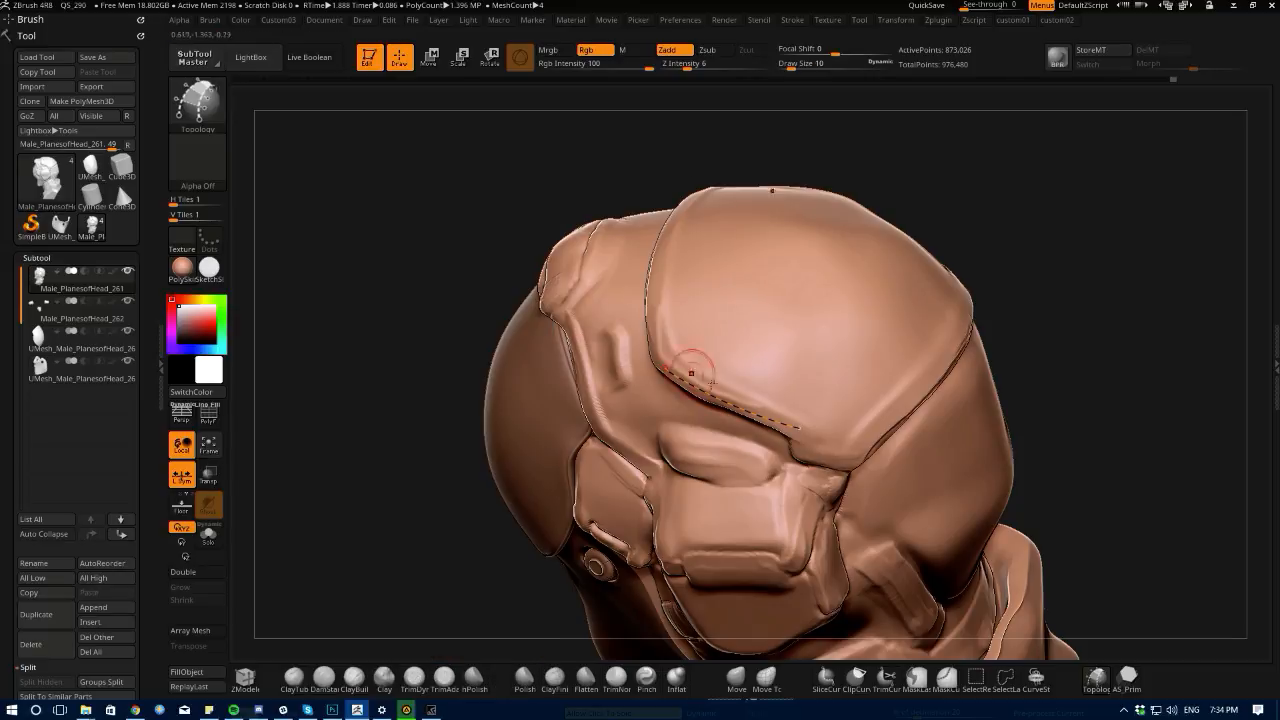
- Draw crossing topology curves above the crown panel's lower edge to form a grid on the panel
drag(677, 314, 836, 392)
drag(721, 316, 683, 415)
drag(771, 330, 718, 420)
drag(823, 352, 763, 440)
mouse_move(687, 300)
mouse_down()
mouse_move(676, 392)
mouse_move(714, 362)
mouse_up()
- Reduce the draw size to 5, generate a mesh patch from the topology grid, and undo it after inspection
key(space)
key(space)
drag(436, 217, 358, 228)
key([)
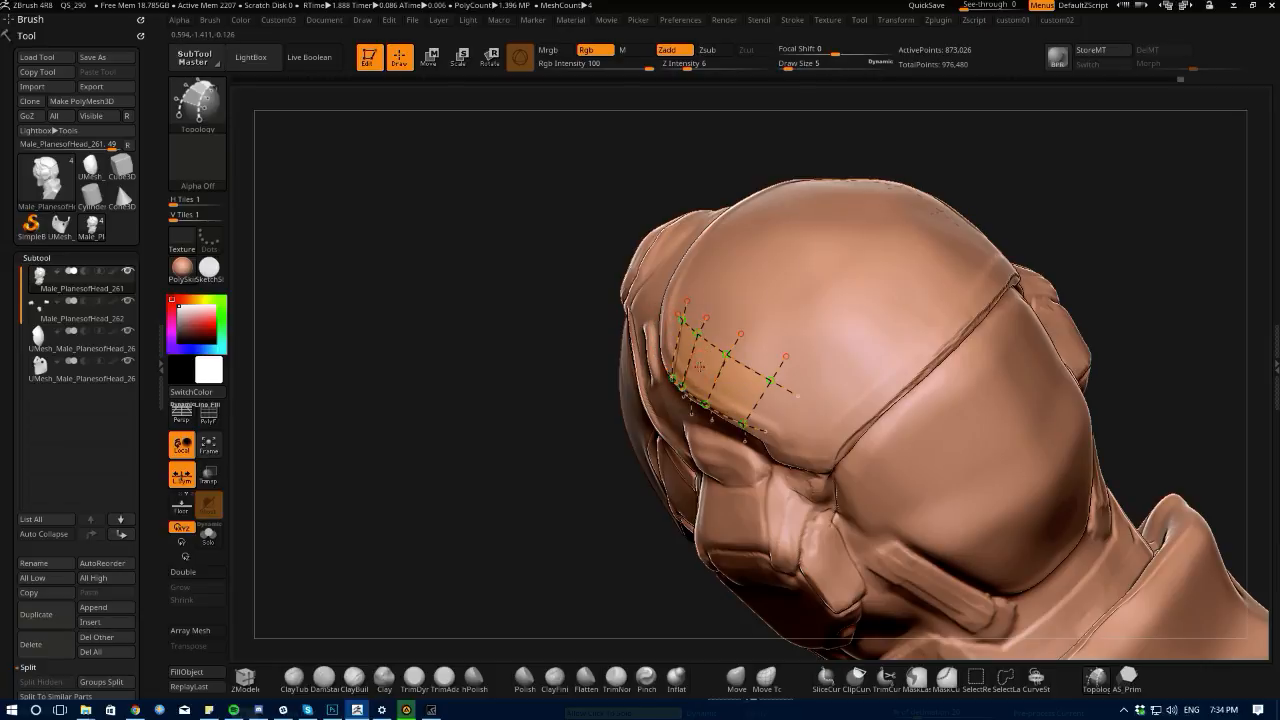
click(684, 361)
mouse_move(494, 265)
mouse_down()
mouse_move(516, 231)
mouse_move(477, 247)
mouse_up()
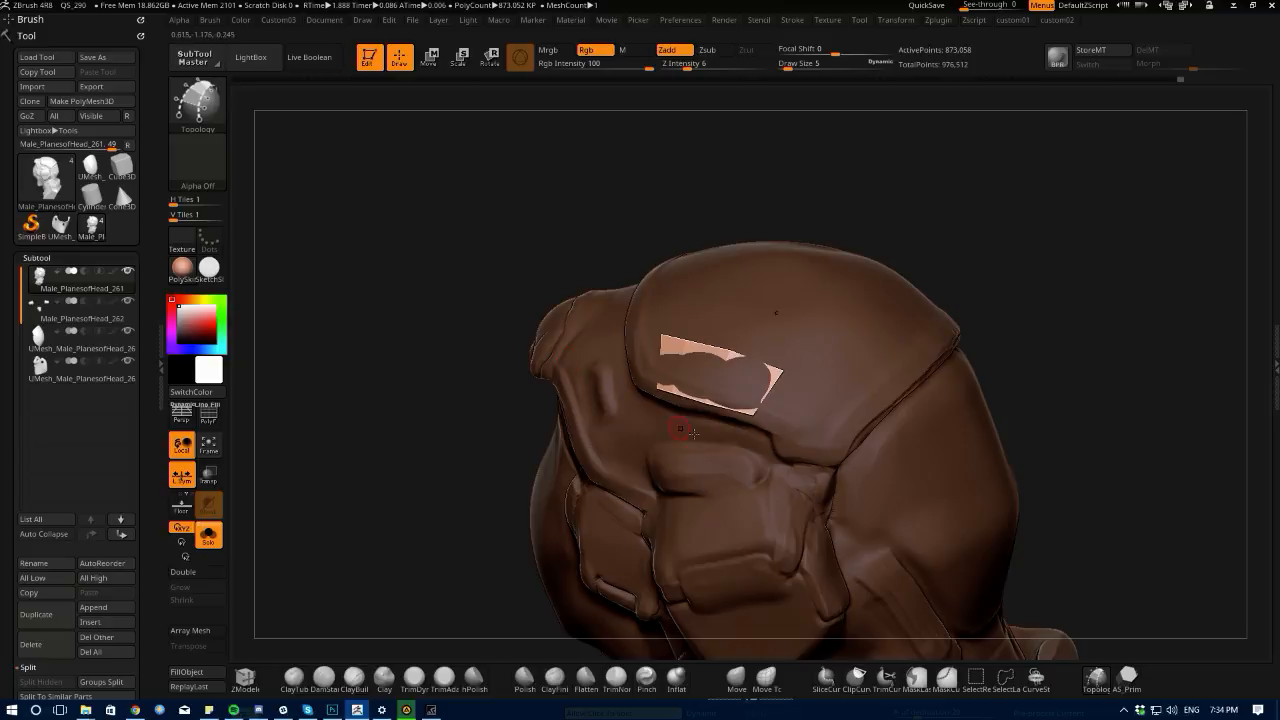
drag(412, 281, 597, 326)
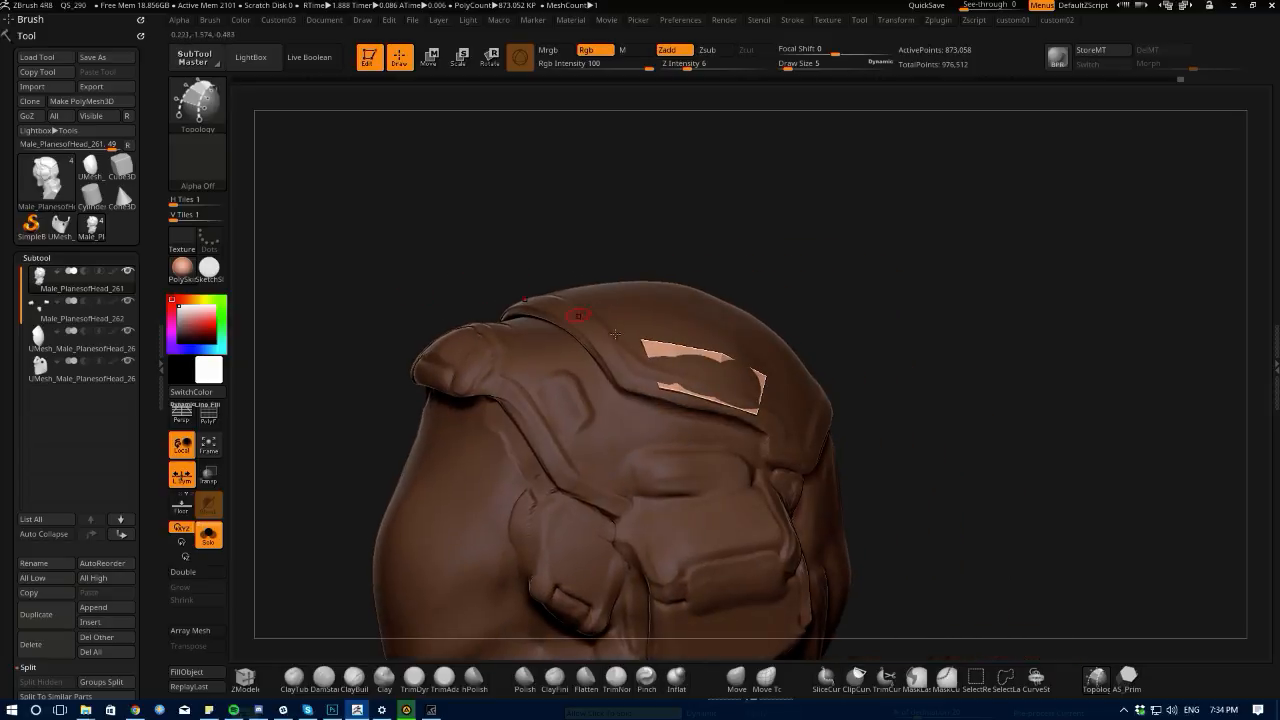
drag(417, 268, 572, 305)
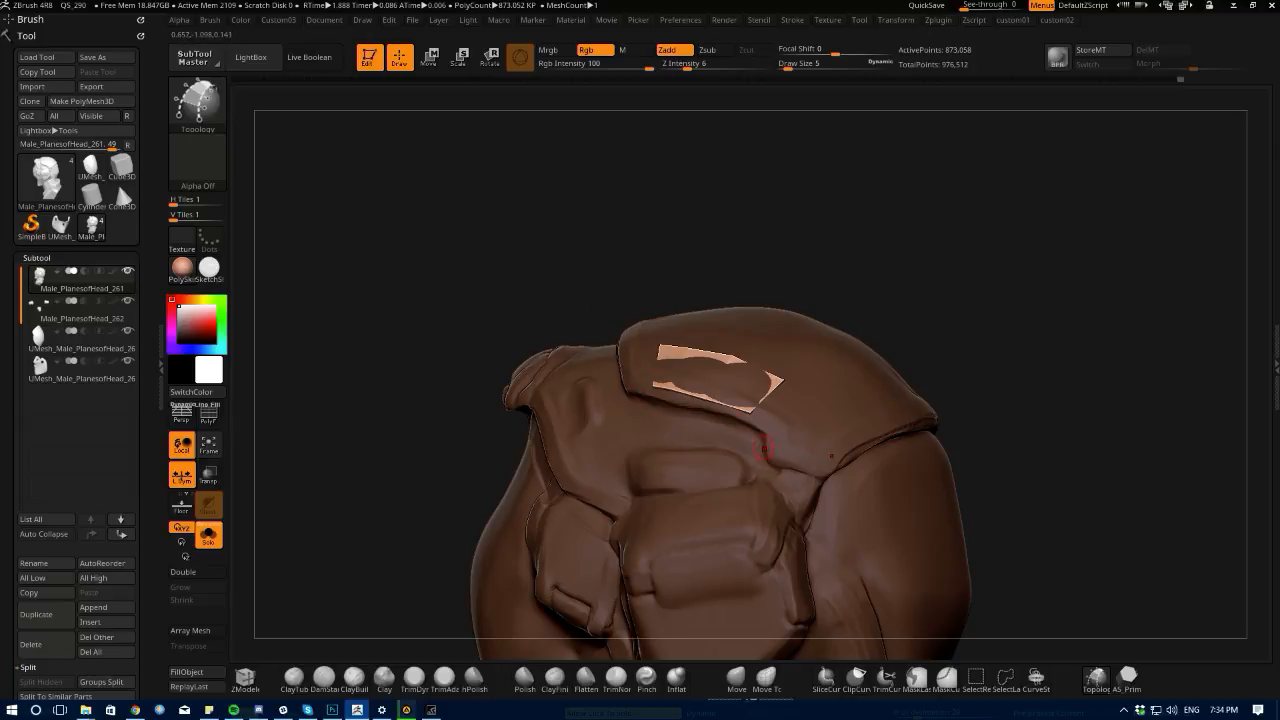
drag(499, 301, 550, 299)
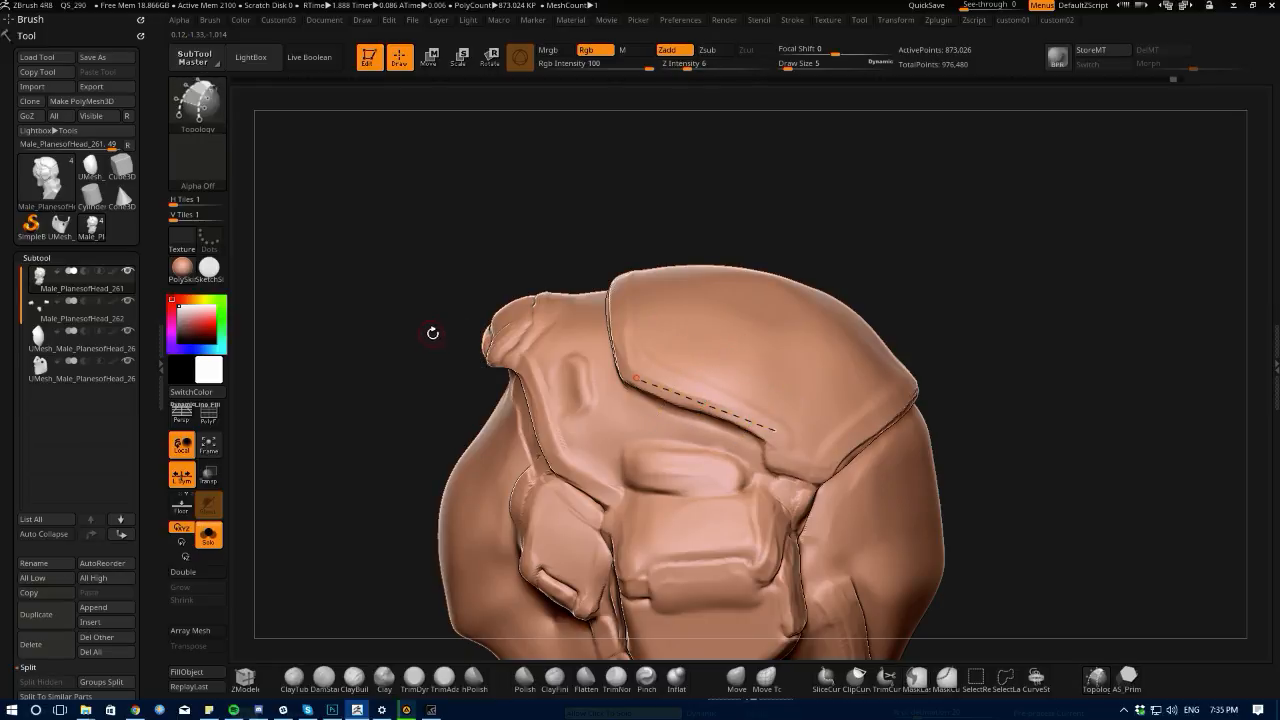
- Bring back the full helmet and duplicate the head subtool
drag(418, 330, 320, 470)
key(space)
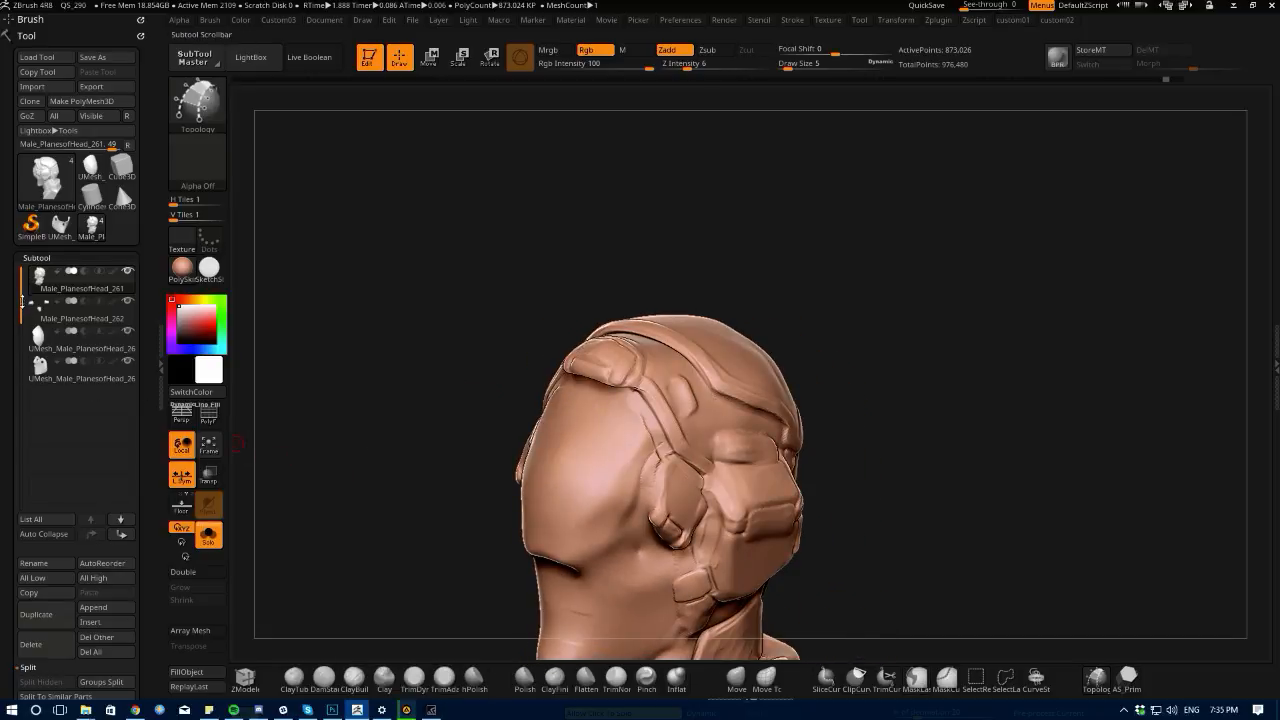
drag(329, 434, 386, 392)
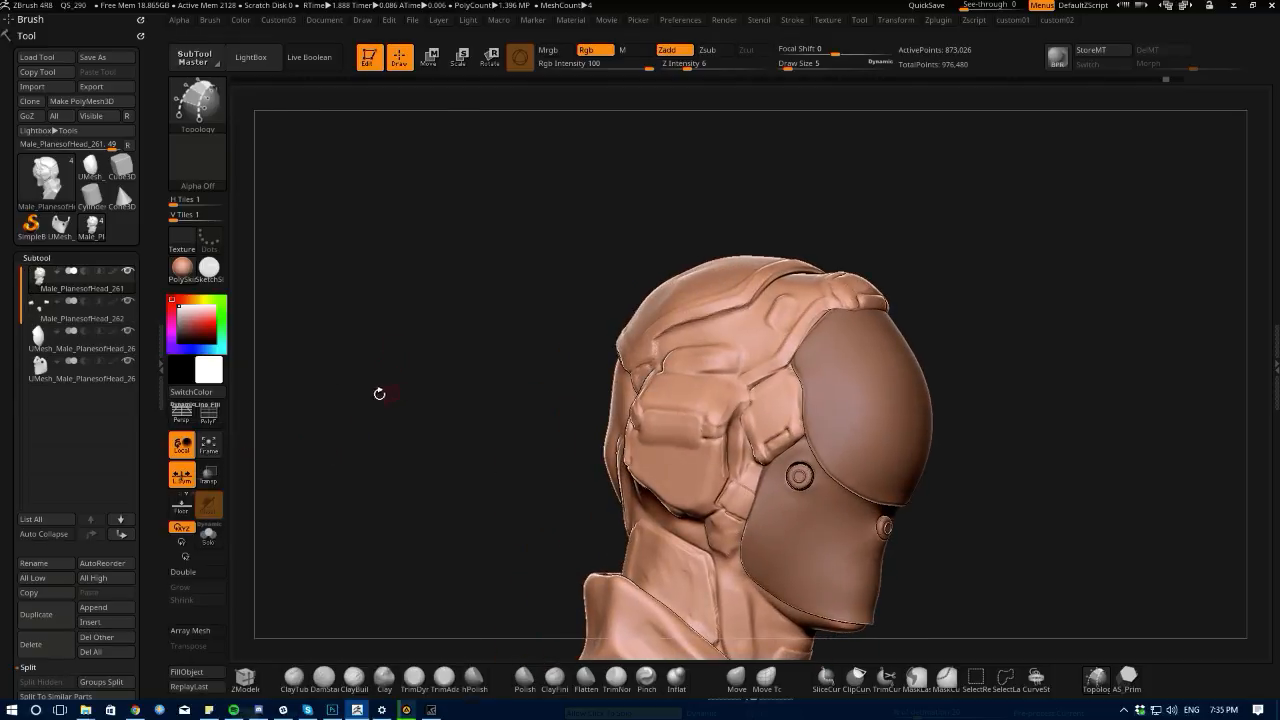
drag(316, 467, 390, 440)
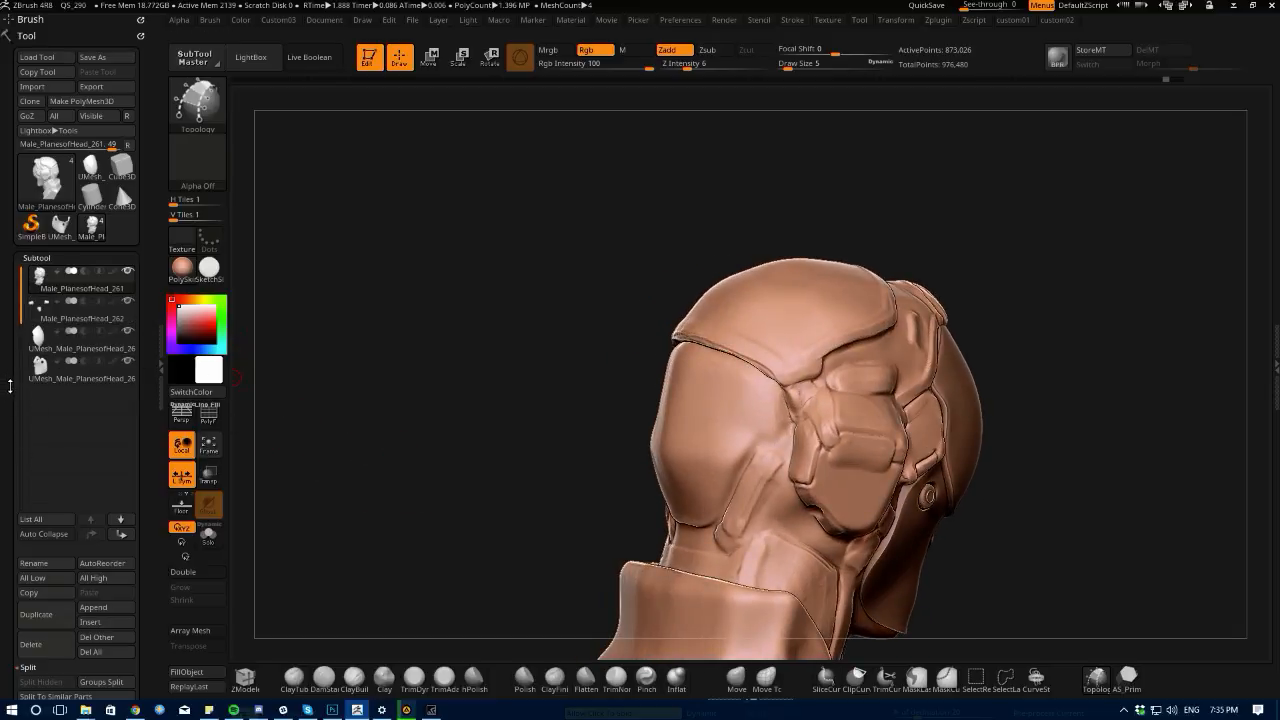
drag(386, 463, 388, 543)
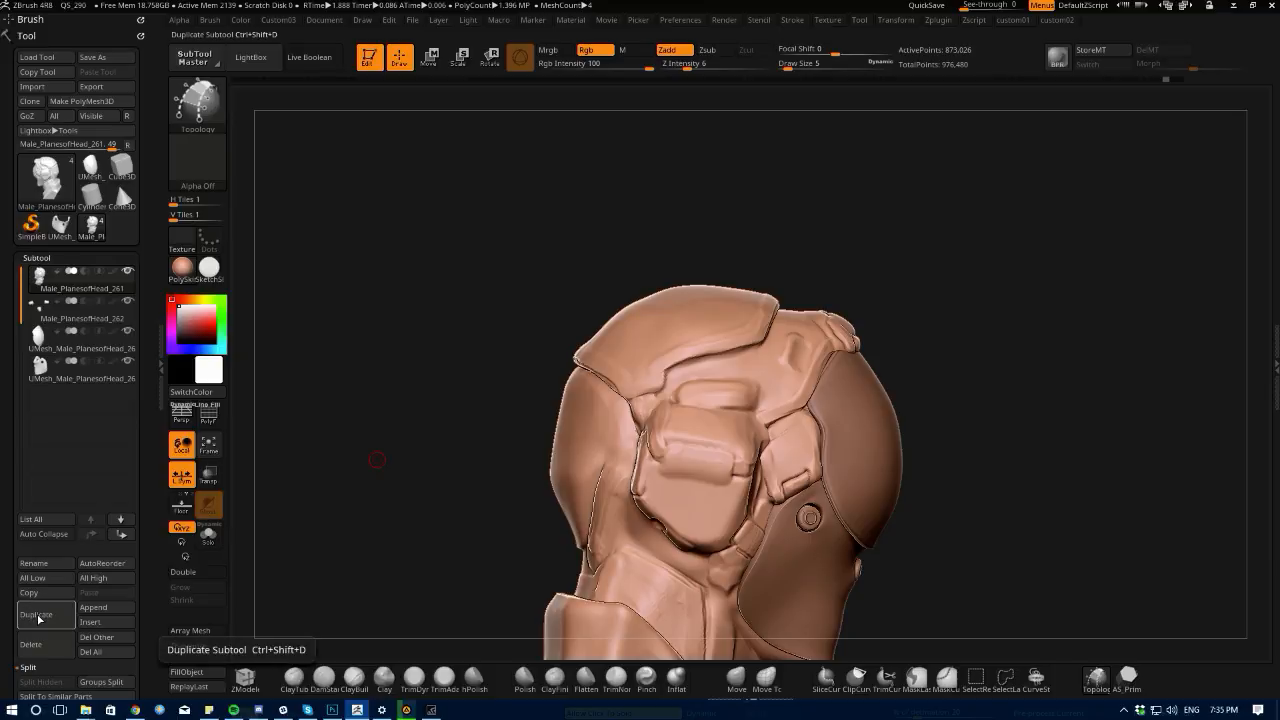
click(40, 624)
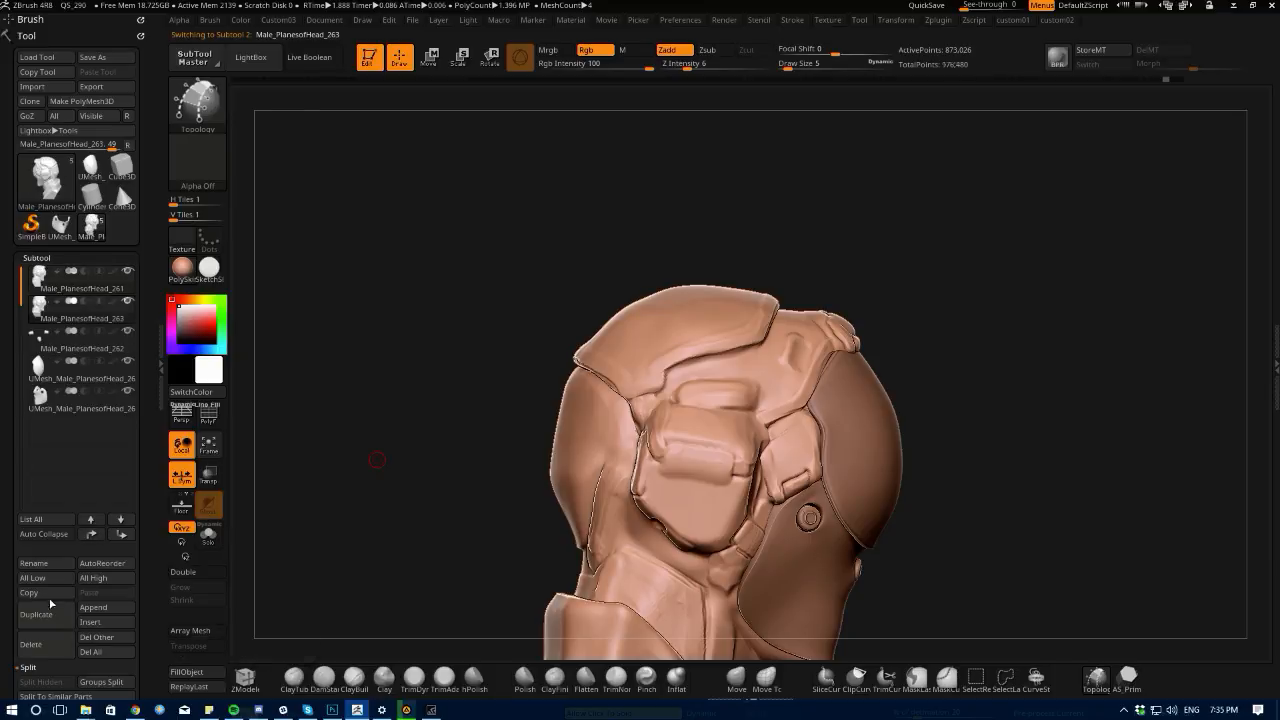
- Show the duplicated head's wireframe in isolation and set its subdivision level to 3
drag(371, 477, 359, 464)
key(1)
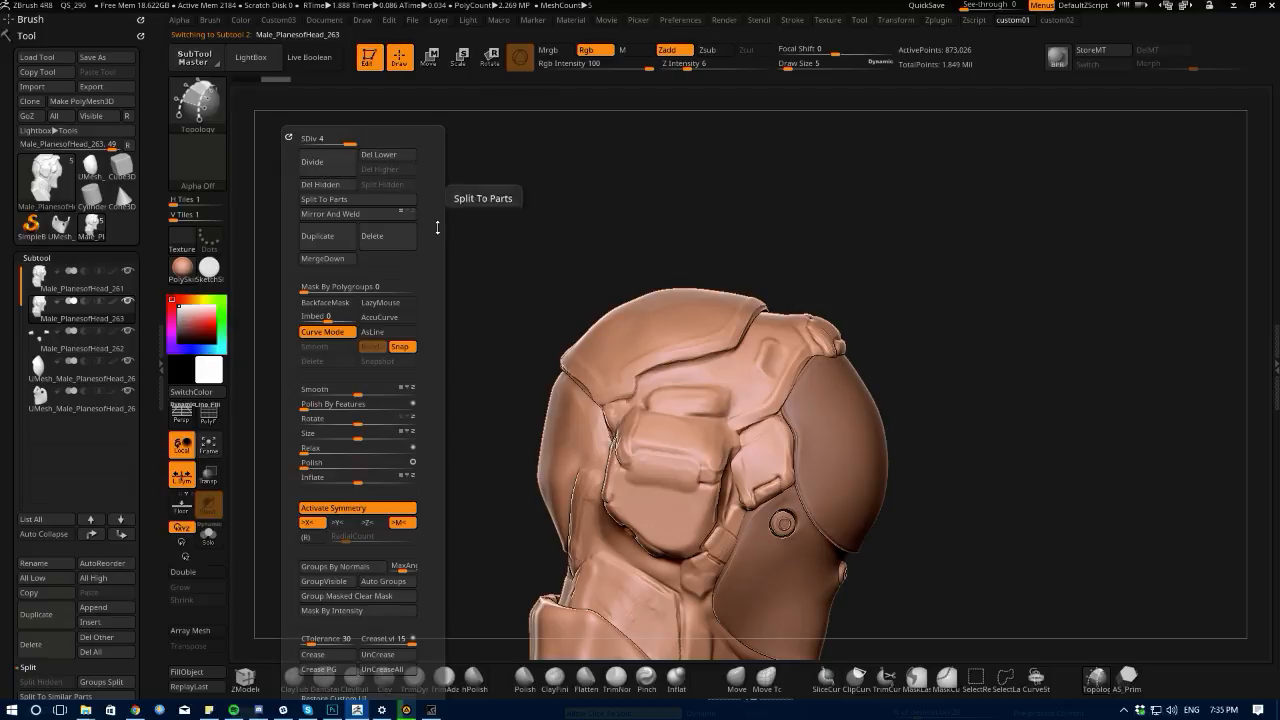
click(207, 417)
alt+drag(334, 411, 409, 457)
key(1)
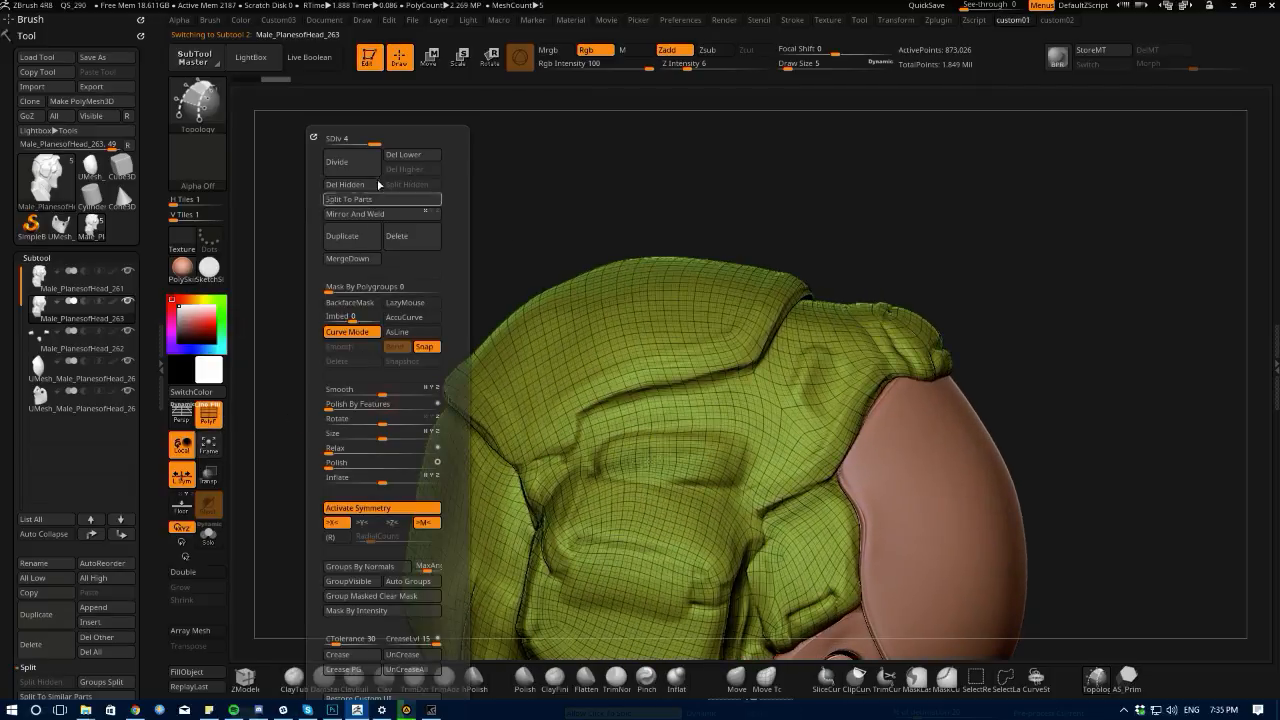
drag(369, 142, 352, 142)
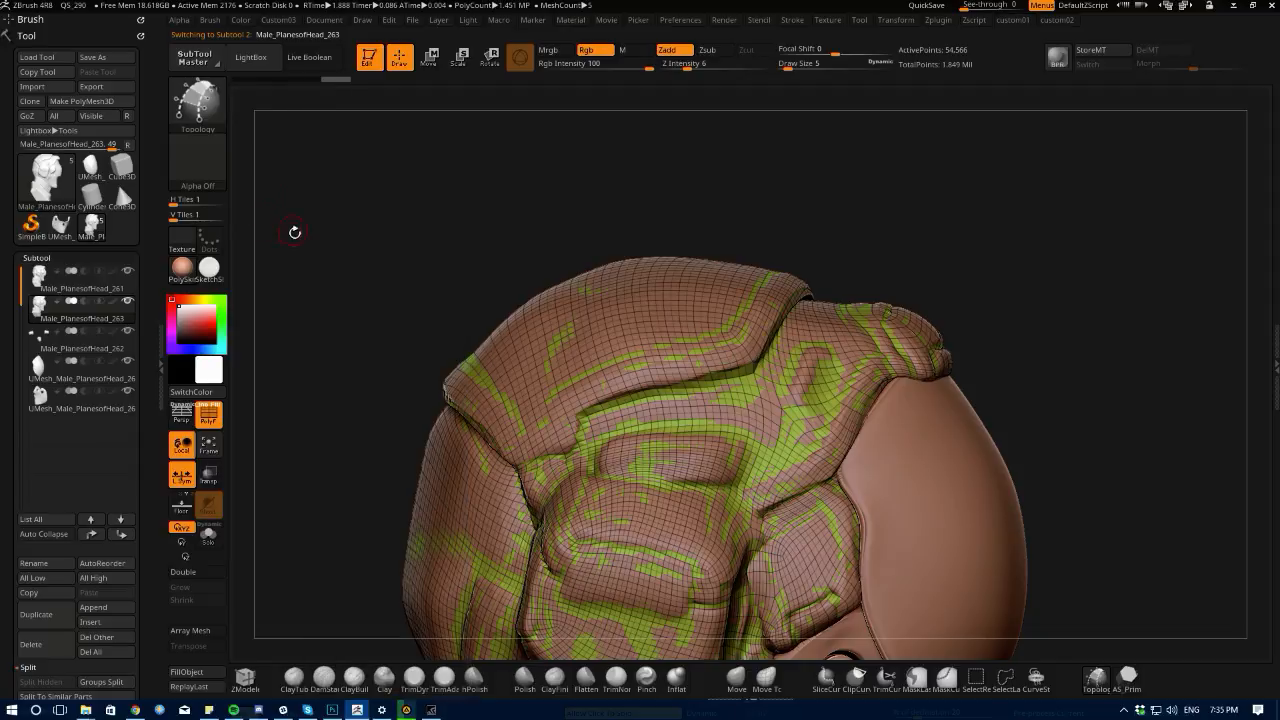
key(alt+s)
key(1)
click(342, 140)
click(353, 141)
click(343, 142)
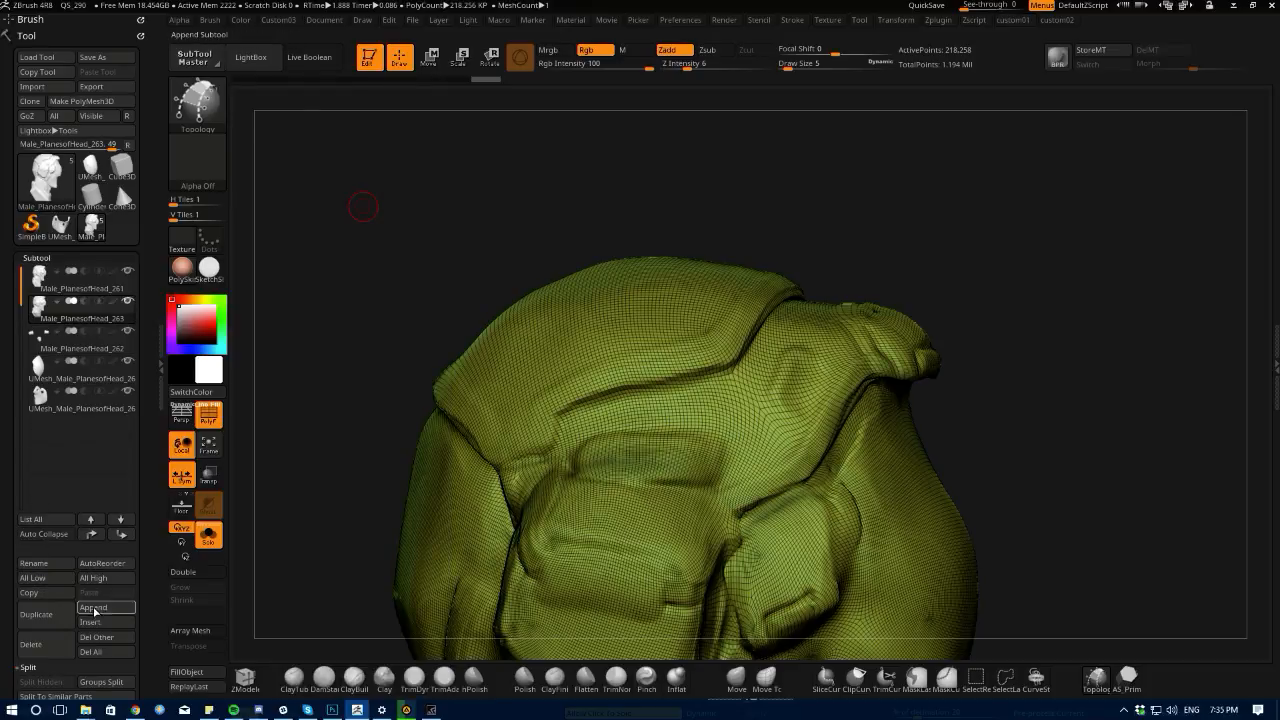
- Append a cube subtool and hide the visor, face mask and small detail subtools, leaving the cube selected
click(93, 607)
click(113, 573)
drag(371, 480, 285, 460)
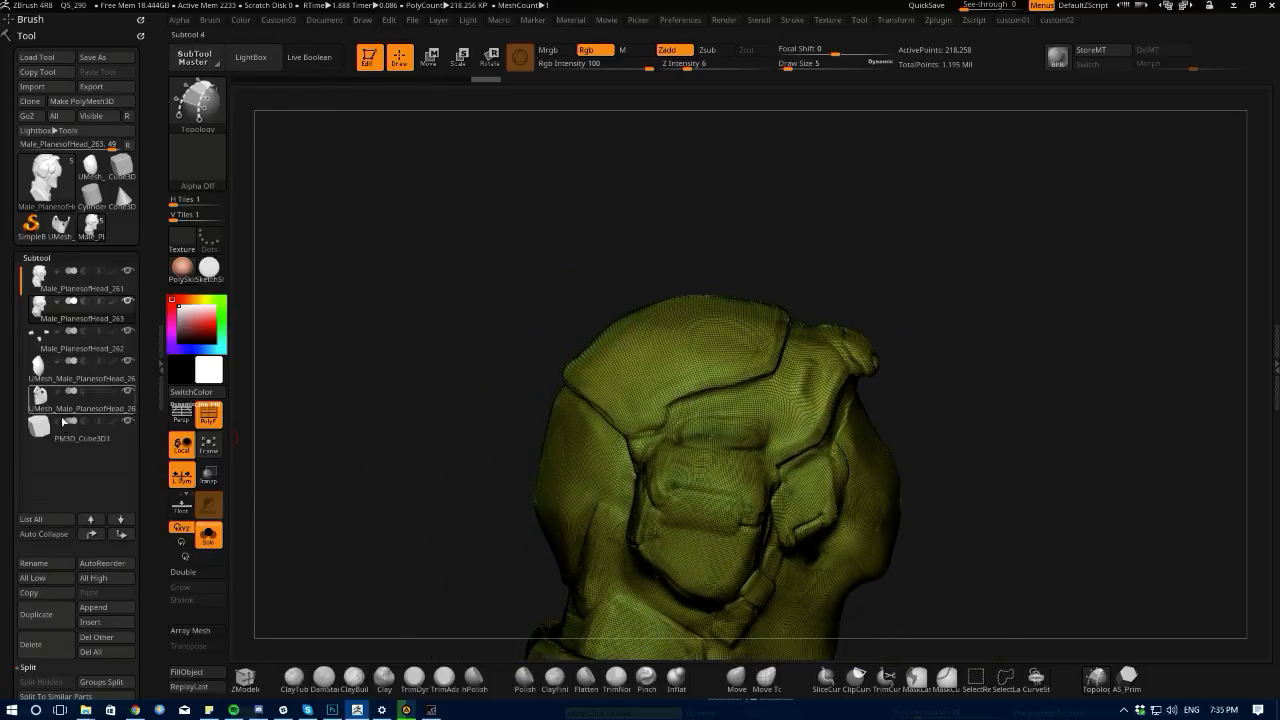
click(129, 370)
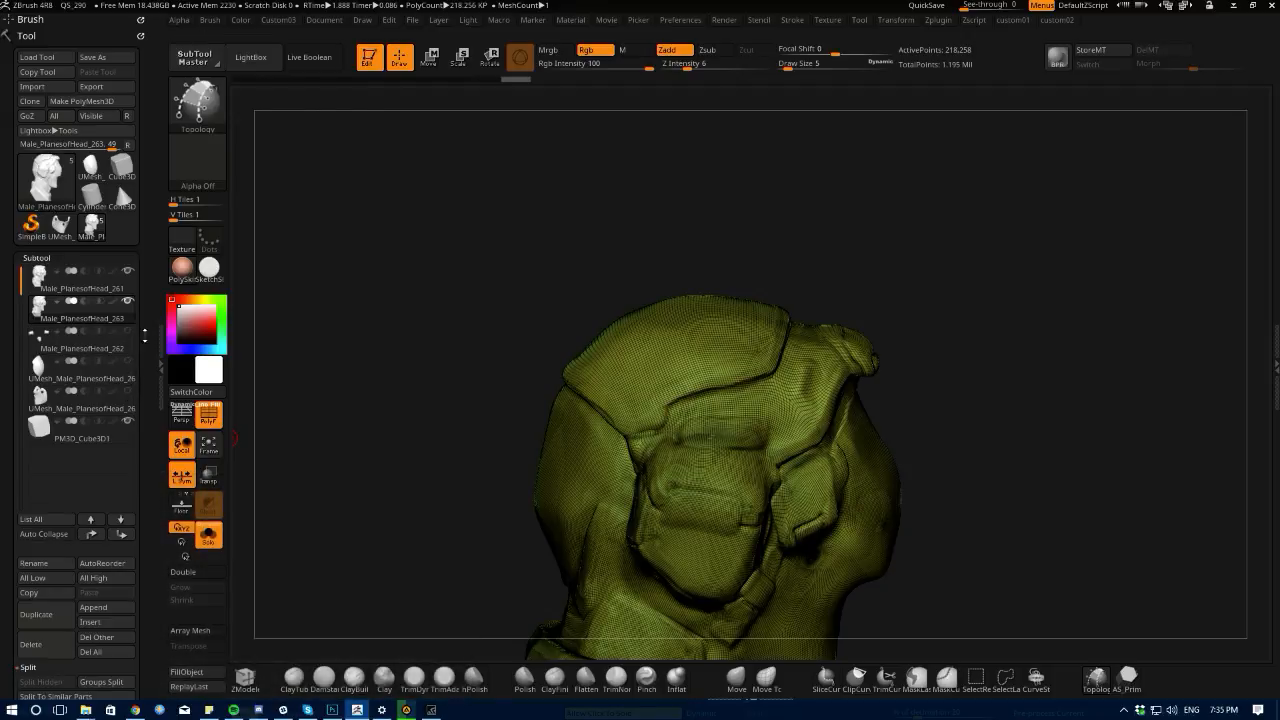
mouse_move(411, 443)
mouse_down()
mouse_move(415, 505)
mouse_move(357, 506)
mouse_move(403, 531)
mouse_move(409, 496)
mouse_up()
click(42, 428)
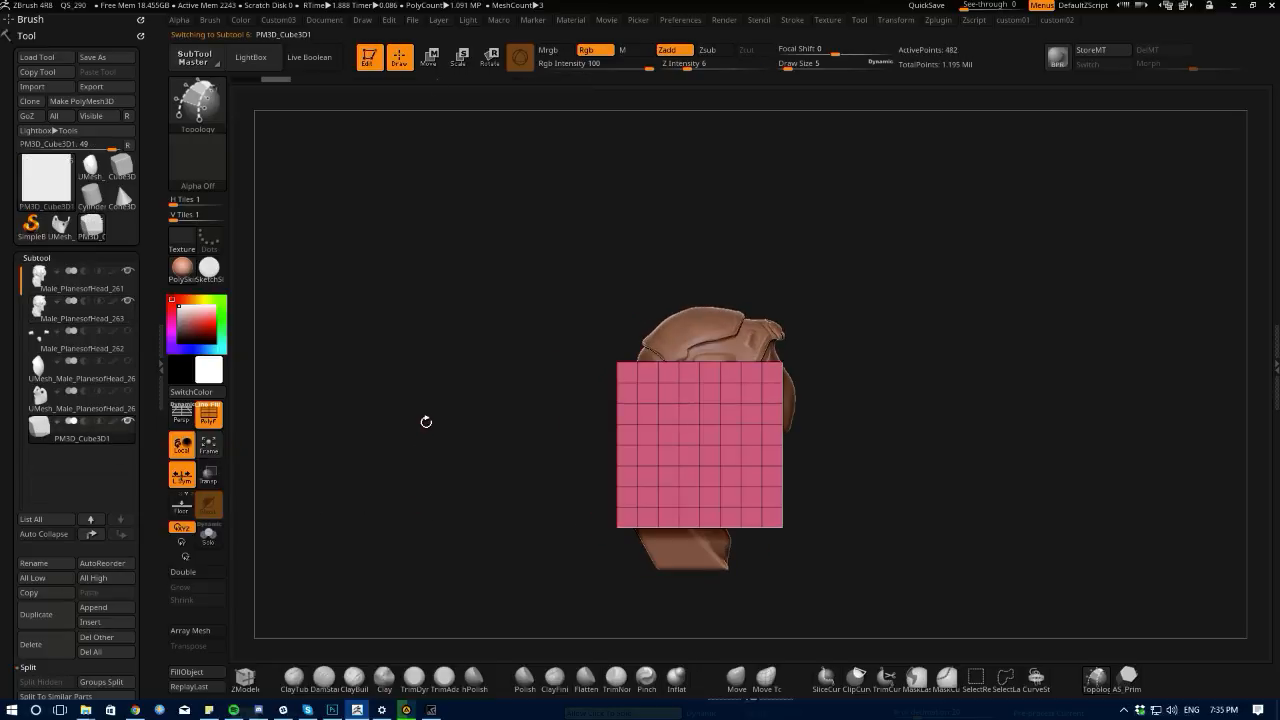
- Raise the cube over the crown of the head, using transparency to see the head while positioning it
key(w)
drag(699, 372, 699, 244)
drag(469, 306, 456, 360)
key(alt+s)
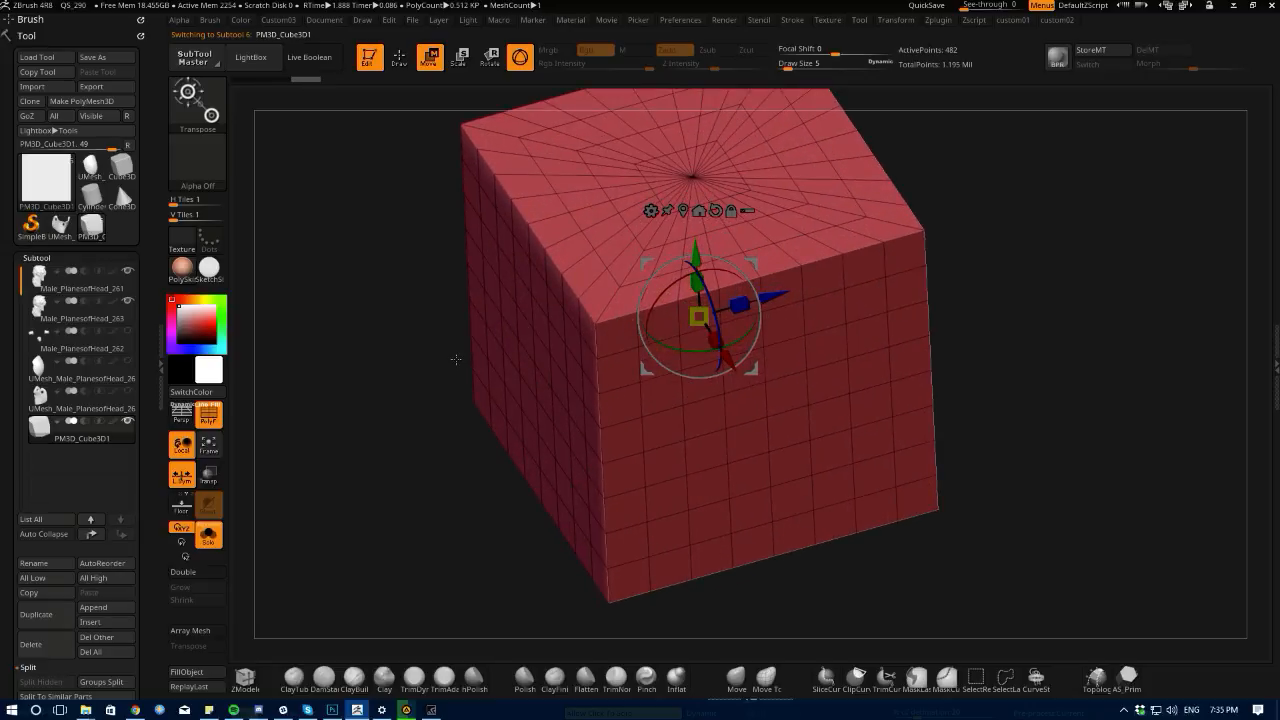
click(215, 477)
key(alt+s)
drag(329, 454, 390, 345)
drag(699, 316, 739, 347)
drag(265, 295, 231, 245)
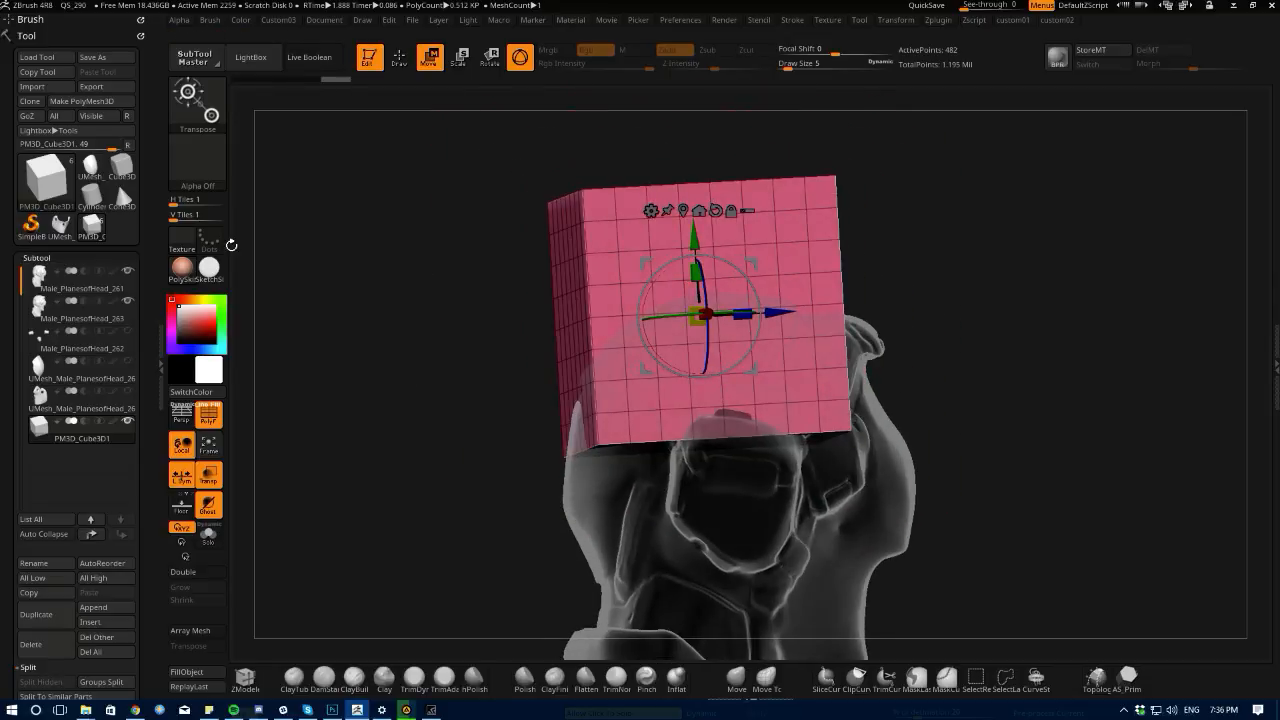
- Set the cube's boolean mode to intersection and preview it with Live Boolean, with transparency and wireframe off
mouse_move(40, 306)
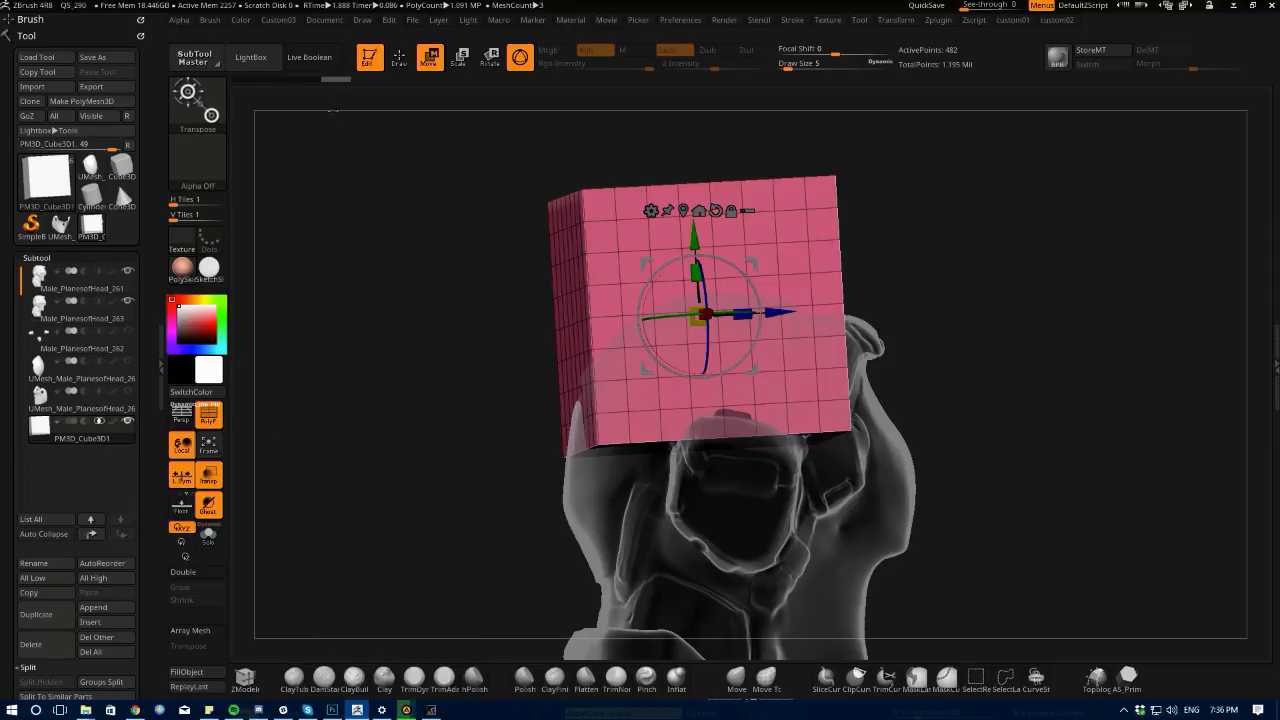
click(320, 62)
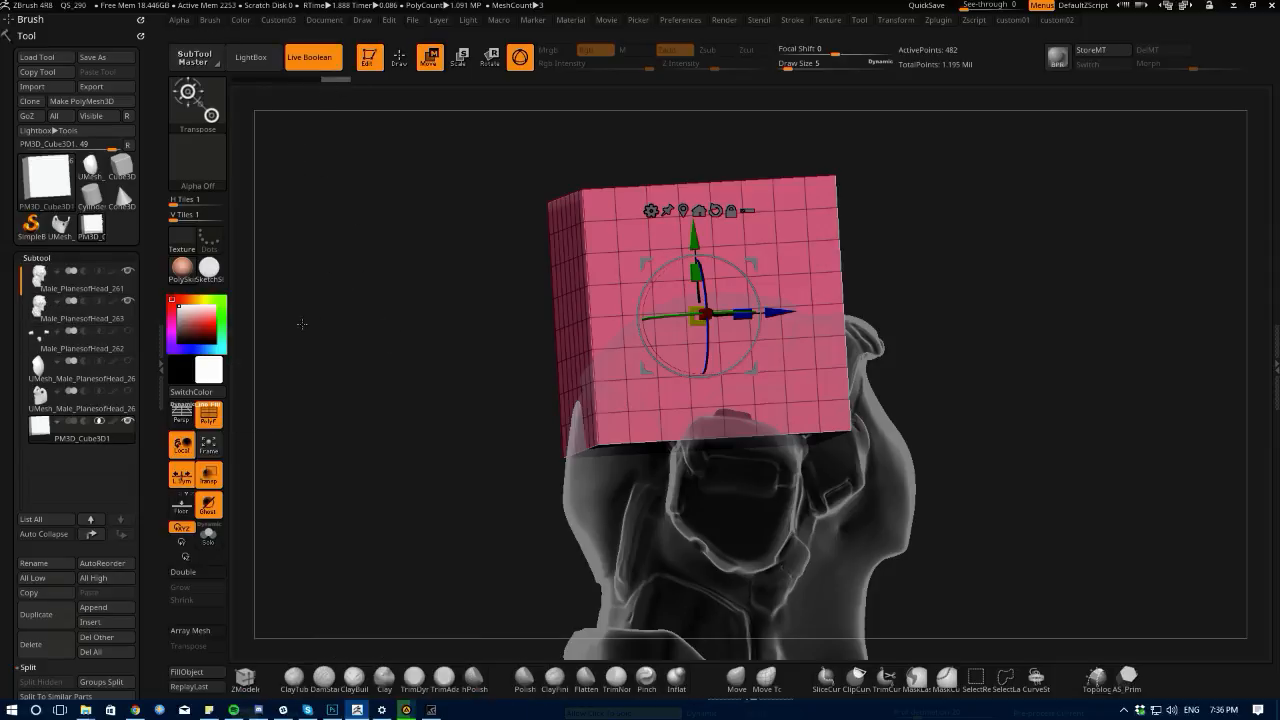
click(208, 477)
drag(389, 453, 369, 457)
click(208, 418)
- Lower the intersecting cube slightly on the head, and switch to the Move brush at draw size 74
drag(385, 330, 401, 401)
drag(698, 272, 698, 299)
click(735, 678)
mouse_move(482, 520)
mouse_down()
mouse_move(480, 377)
mouse_move(460, 389)
mouse_move(584, 413)
mouse_move(563, 388)
mouse_move(492, 407)
mouse_up()
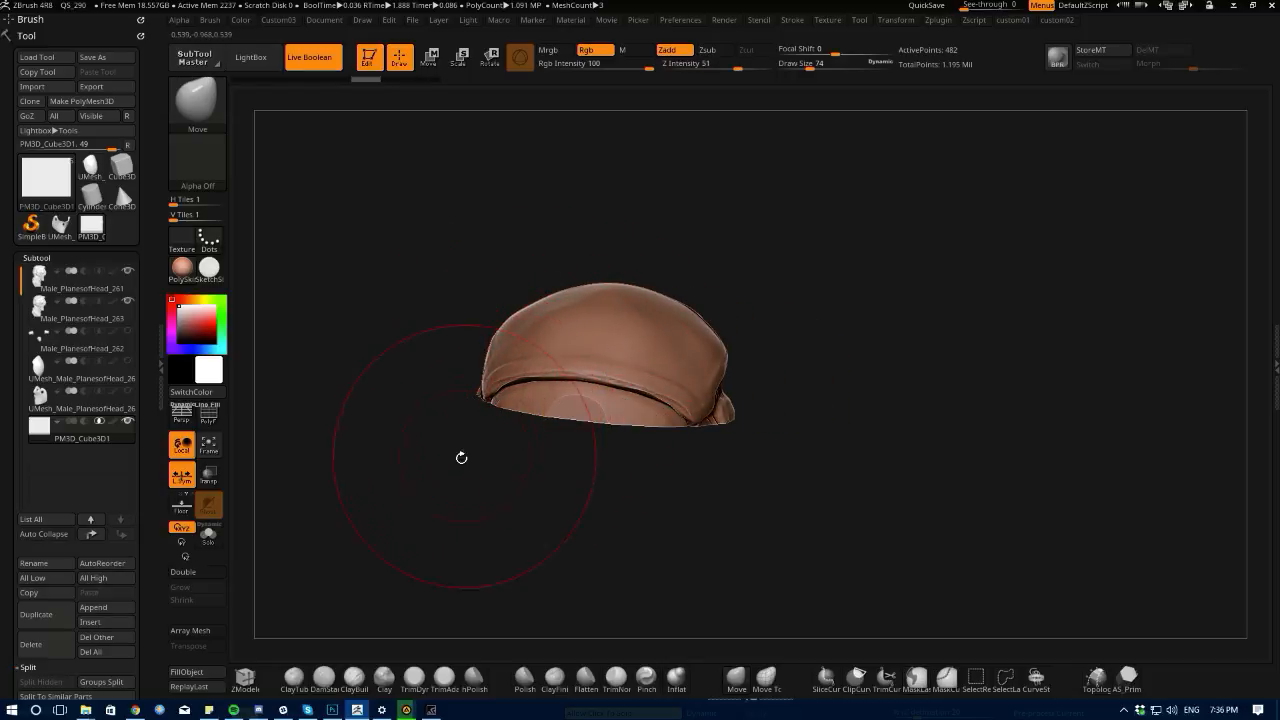
key(space)
drag(505, 400, 532, 380)
mouse_move(453, 410)
mouse_down()
mouse_move(469, 389)
mouse_move(516, 415)
mouse_up()
- Push the cube's lower faces upward with a large Move brush to fit the cut to the crown panel's lower edge
drag(719, 529, 707, 498)
drag(766, 530, 744, 507)
drag(829, 446, 814, 435)
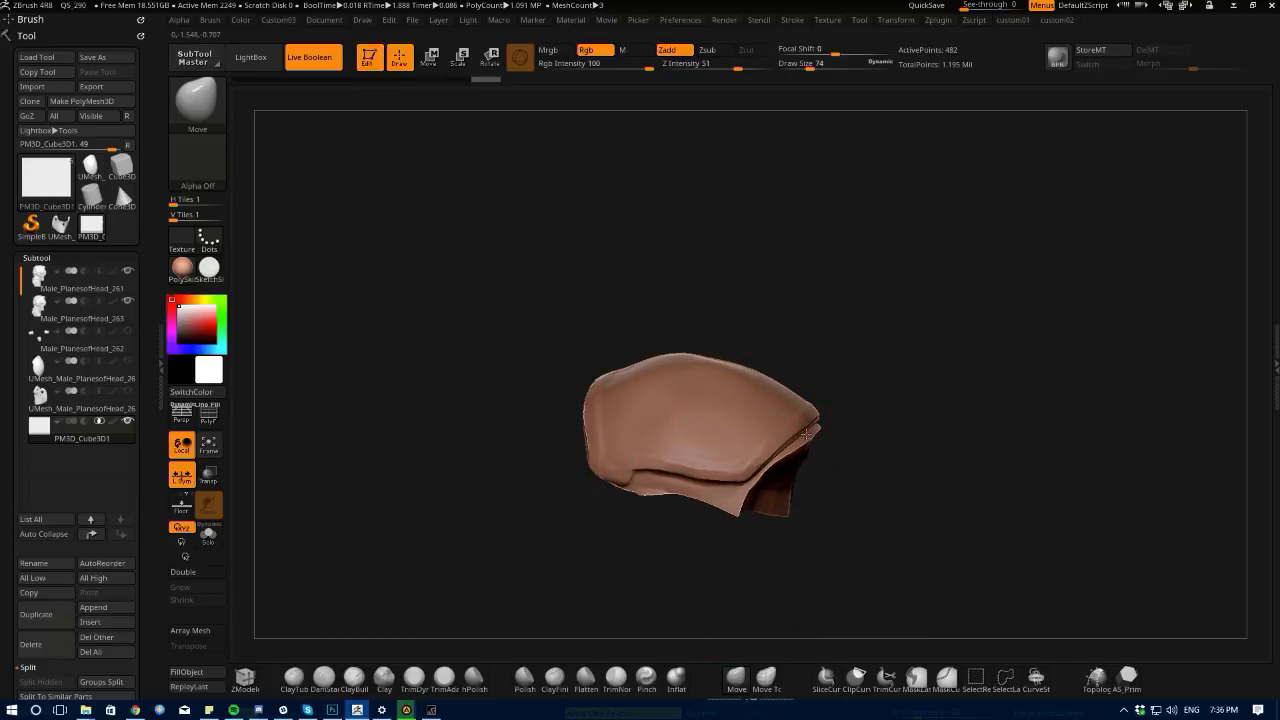
drag(704, 490, 692, 476)
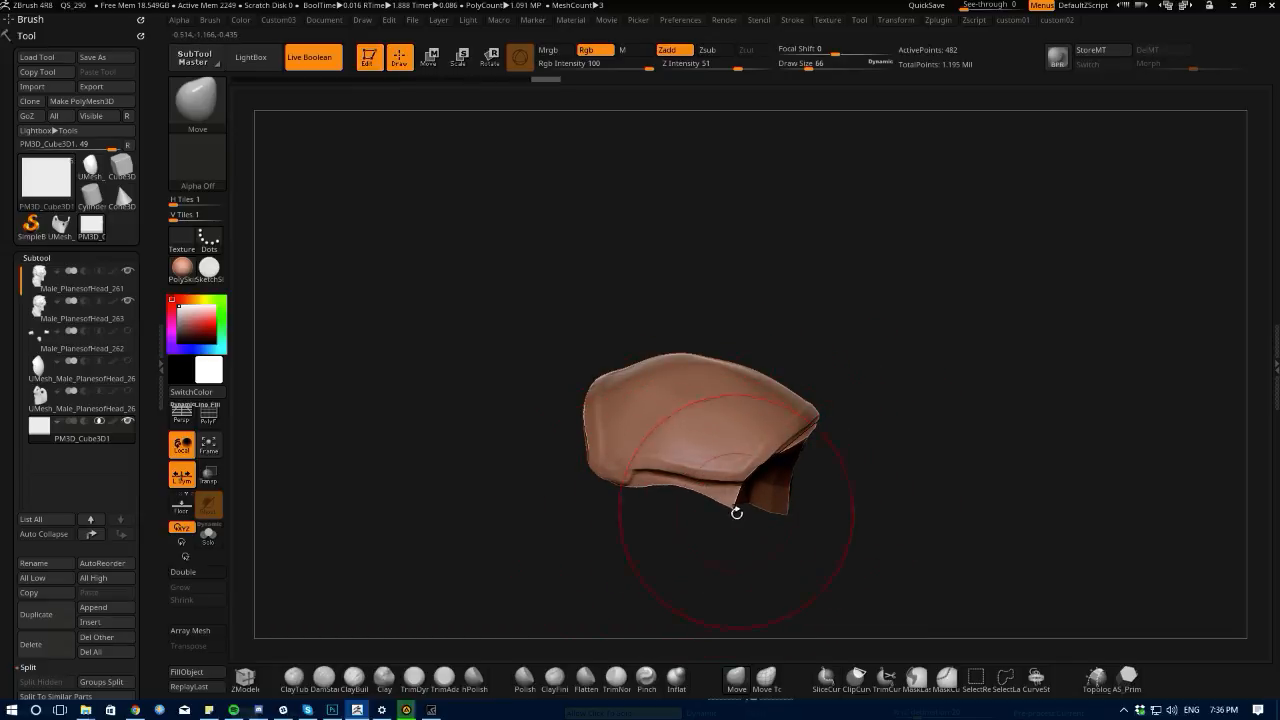
mouse_move(730, 462)
mouse_down()
mouse_move(738, 472)
mouse_move(678, 450)
mouse_up()
mouse_move(514, 397)
mouse_down()
mouse_move(546, 398)
mouse_move(560, 456)
mouse_up()
drag(732, 484, 742, 467)
drag(823, 487, 822, 482)
- Refine the cut around the crown panel's lower corner with a smaller Move brush, going down to draw size 4
drag(590, 340, 770, 484)
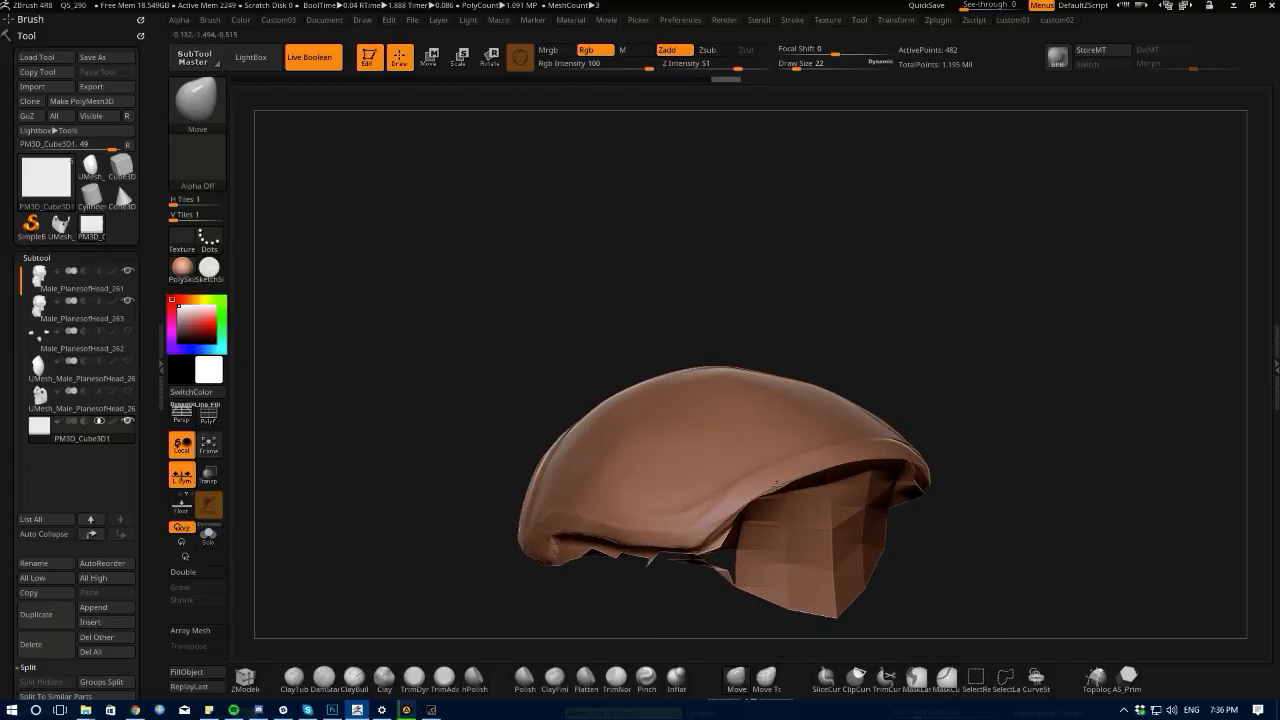
mouse_move(494, 459)
mouse_down()
mouse_move(717, 520)
mouse_move(715, 537)
mouse_move(749, 506)
mouse_up()
key(bracketleft)
key(bracketleft)
mouse_move(529, 418)
mouse_down()
mouse_move(604, 526)
mouse_move(636, 512)
mouse_up()
mouse_move(396, 453)
mouse_down()
mouse_move(366, 369)
mouse_move(426, 383)
mouse_move(440, 425)
mouse_up()
drag(524, 532, 508, 530)
key(bracketleft)
drag(507, 574, 496, 585)
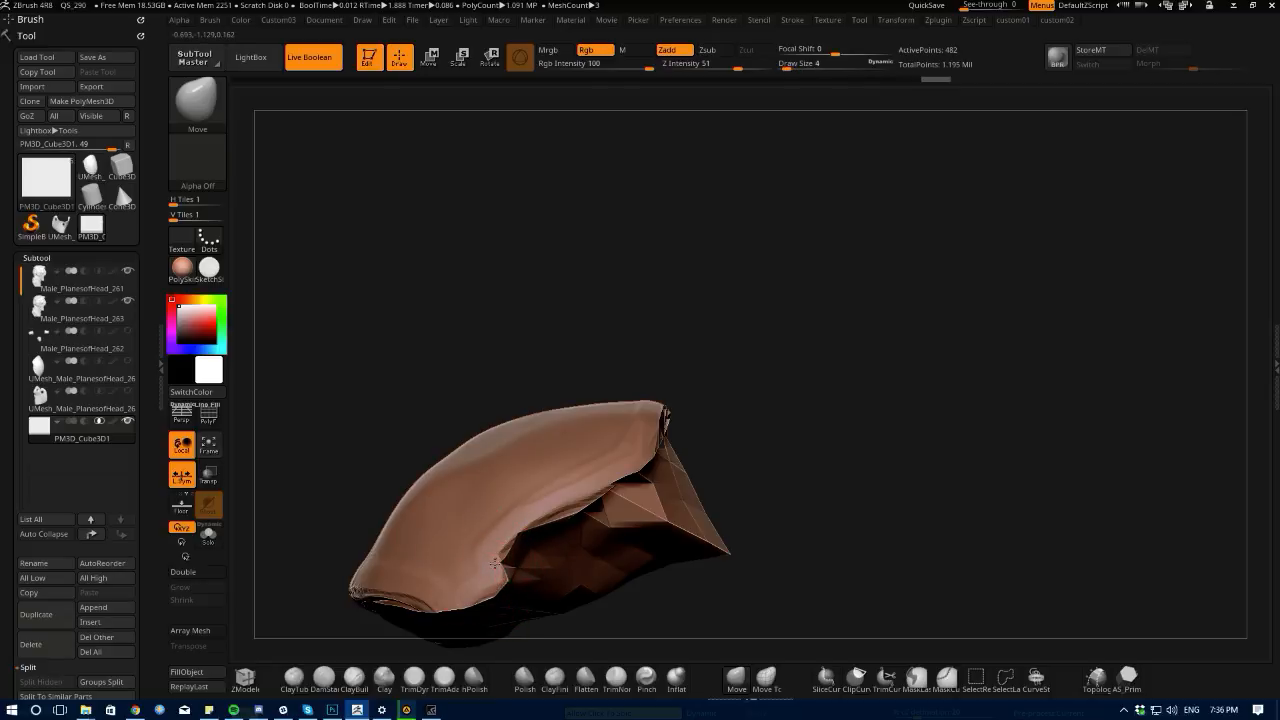
drag(511, 541, 509, 532)
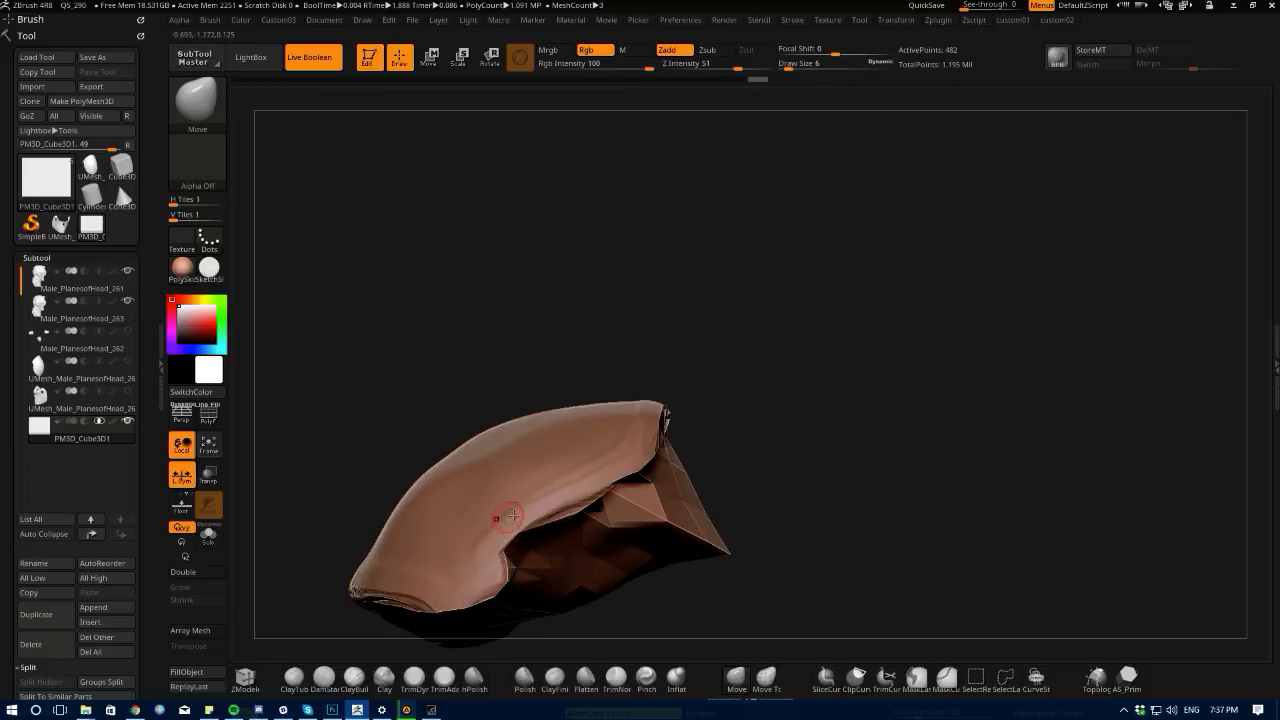
- Enlarge the Move brush to draw size 30 and even out the cut along the crown panel's lower edge
key(bracketright)
drag(557, 514, 549, 501)
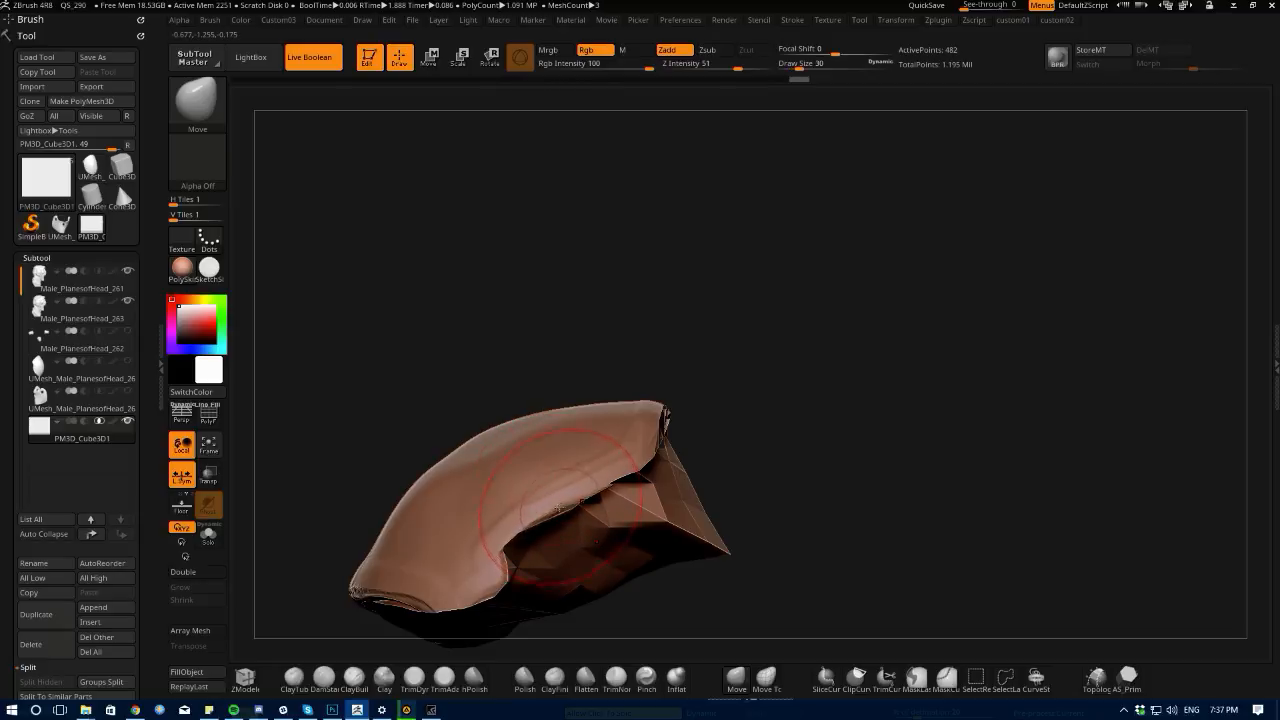
mouse_move(448, 410)
mouse_down()
mouse_move(477, 403)
mouse_move(494, 449)
mouse_move(500, 383)
mouse_move(466, 378)
mouse_move(460, 408)
mouse_up()
mouse_move(705, 510)
shift+mouse_down()
mouse_move(692, 522)
mouse_move(446, 469)
shift+mouse_up()
- Turn on Dynamic Subdivision for the cube to smooth the cut, and check the crown piece from below
key(2)
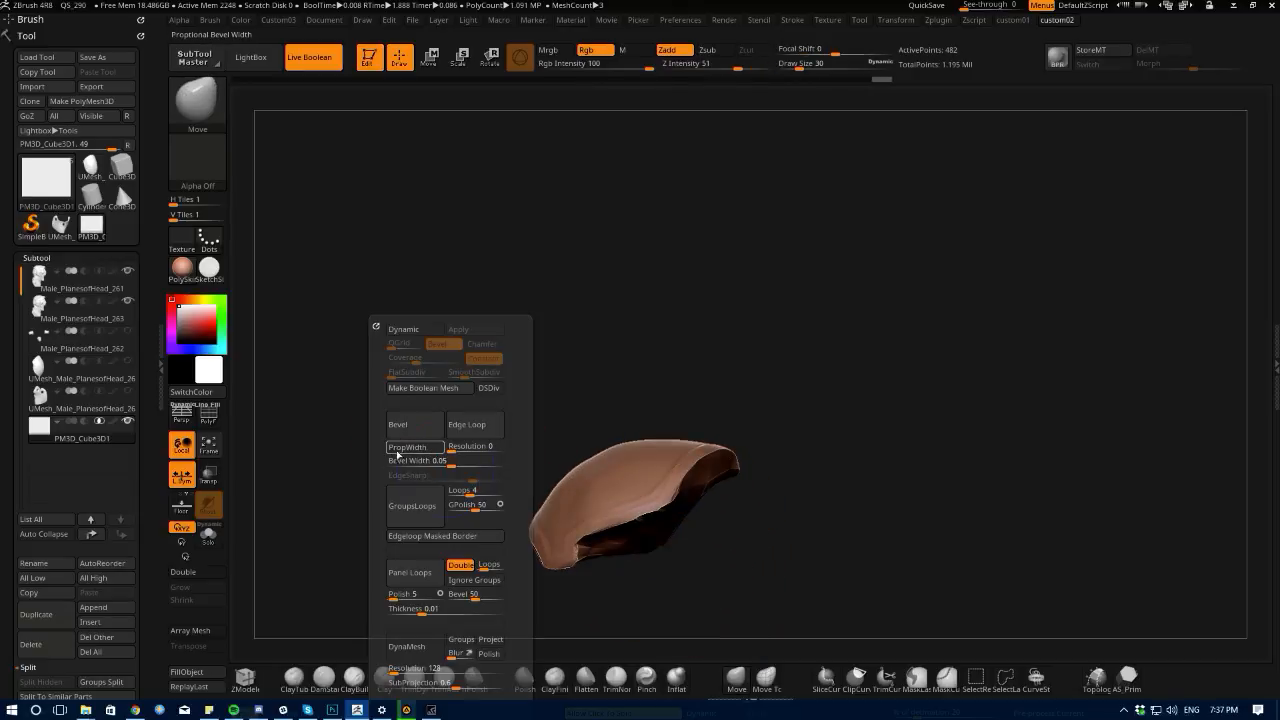
key(shift+2)
click(353, 331)
mouse_move(514, 474)
mouse_down()
mouse_move(552, 520)
mouse_move(474, 454)
mouse_move(482, 501)
mouse_move(443, 497)
mouse_move(453, 574)
mouse_move(420, 537)
mouse_move(475, 520)
mouse_move(363, 389)
mouse_move(297, 388)
mouse_move(318, 360)
mouse_move(328, 453)
mouse_move(393, 430)
mouse_up()
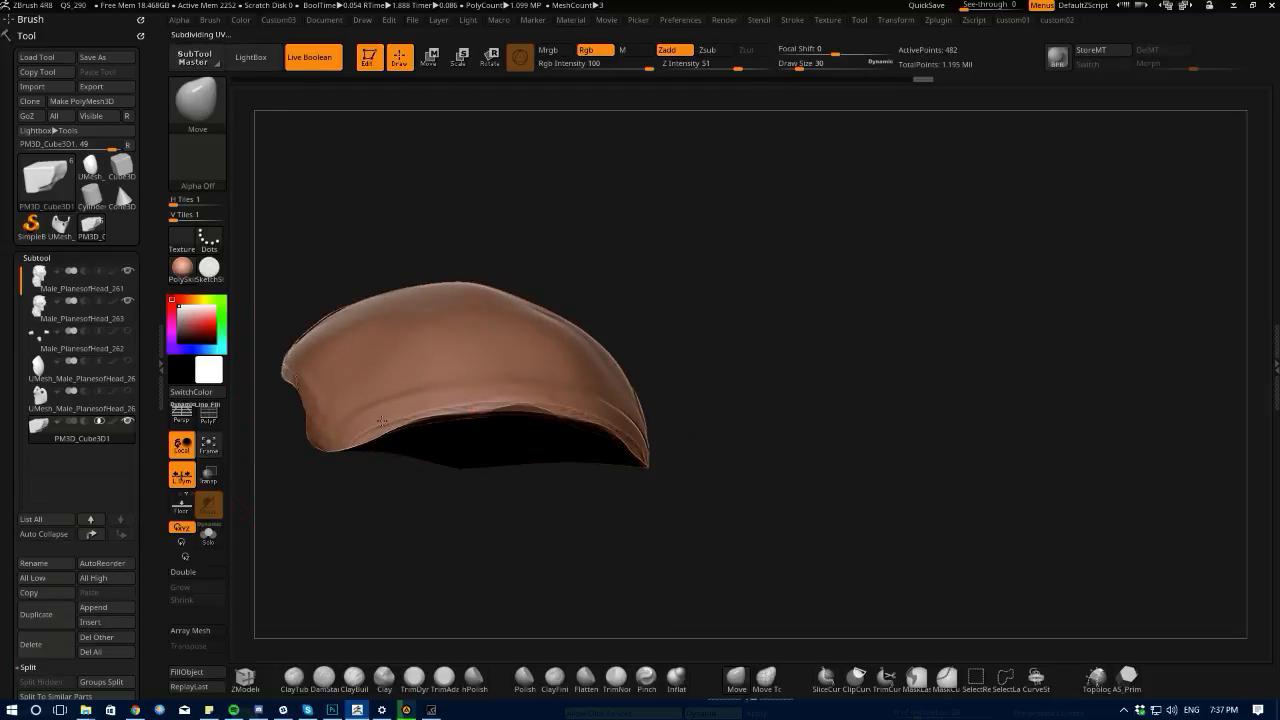
mouse_move(434, 537)
mouse_down()
mouse_move(349, 346)
mouse_move(382, 392)
mouse_move(372, 379)
mouse_move(383, 366)
mouse_move(608, 385)
mouse_move(374, 340)
mouse_move(464, 431)
mouse_up()
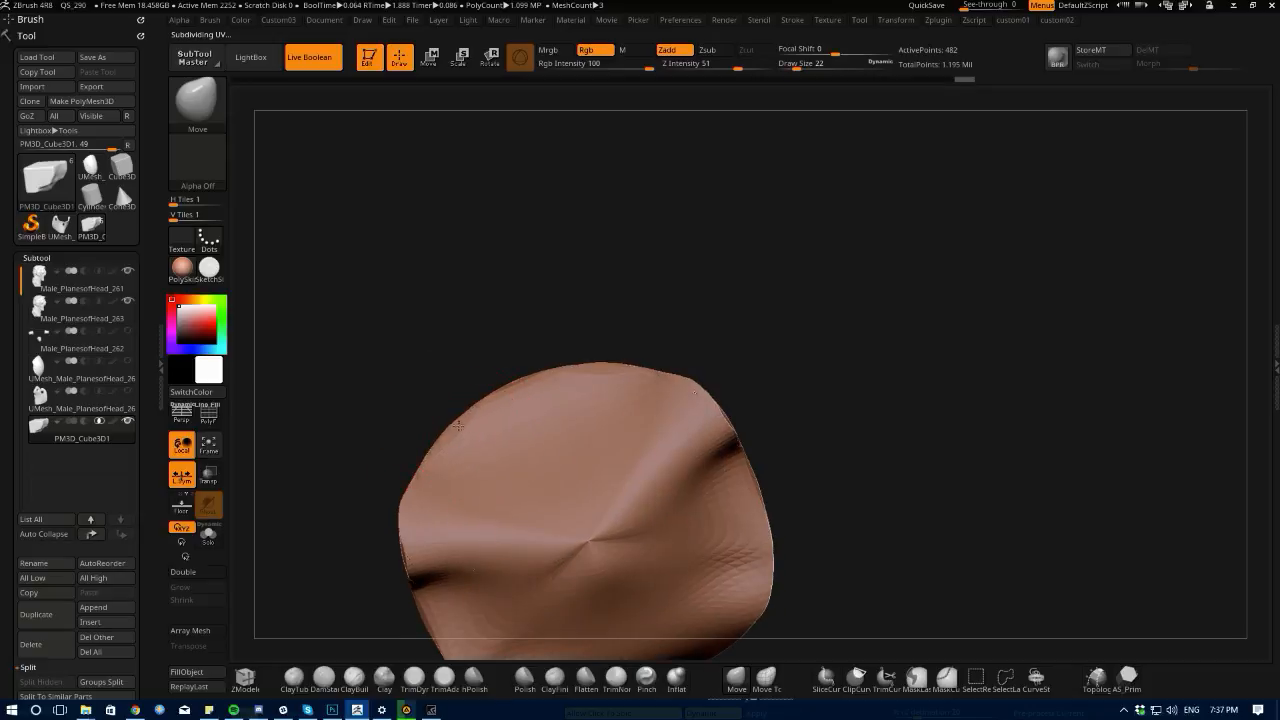
alt+drag(380, 394, 260, 490)
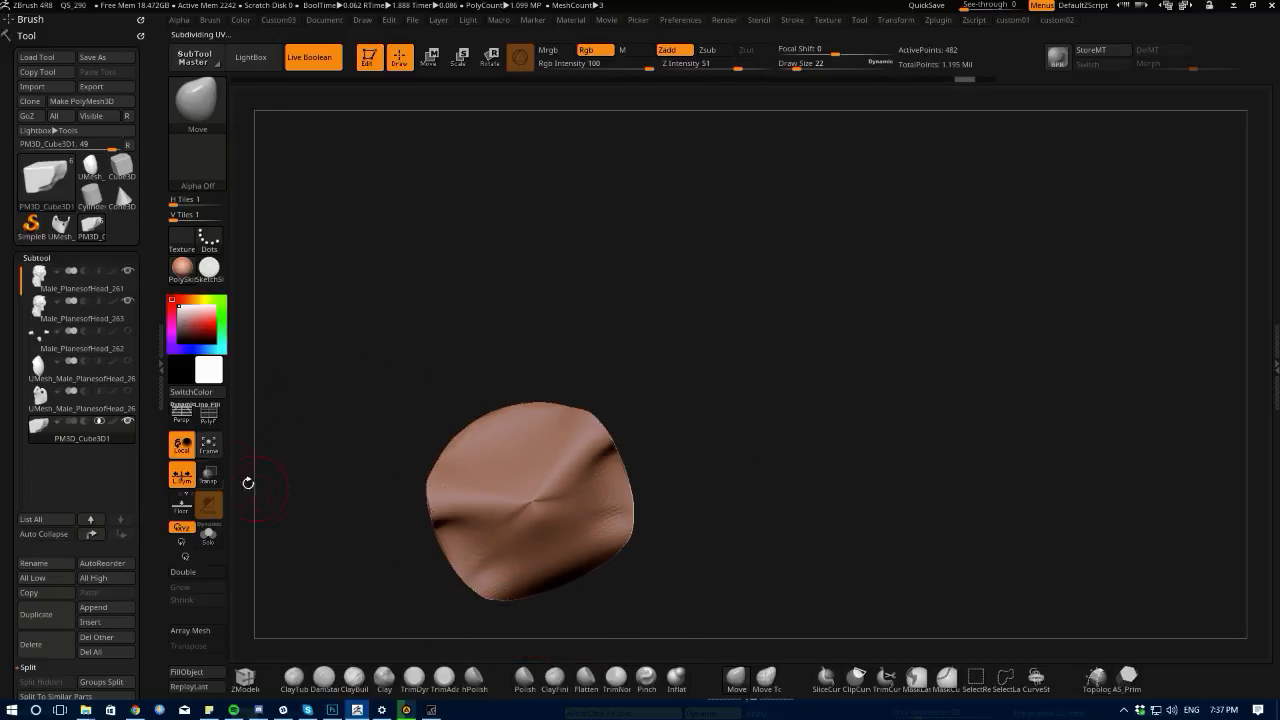
drag(312, 439, 390, 410)
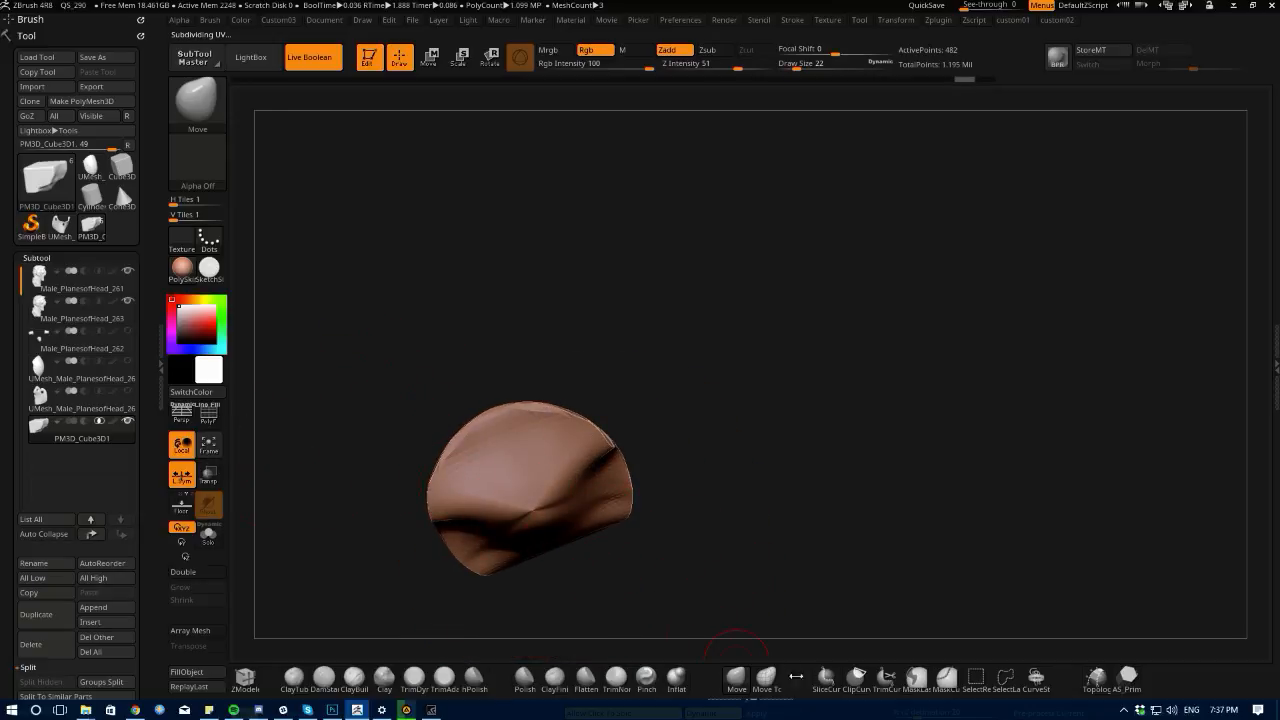
drag(334, 373, 327, 426)
drag(429, 357, 229, 479)
key(1)
key(1)
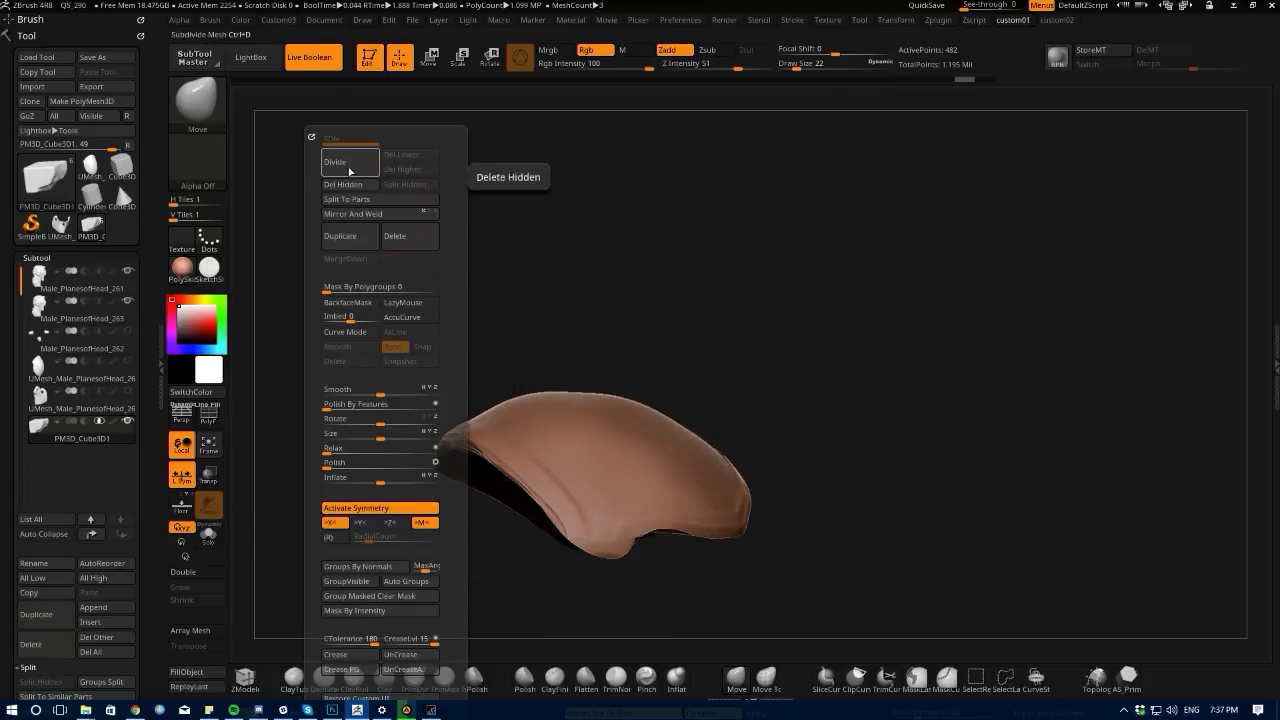
key(1)
key(1)
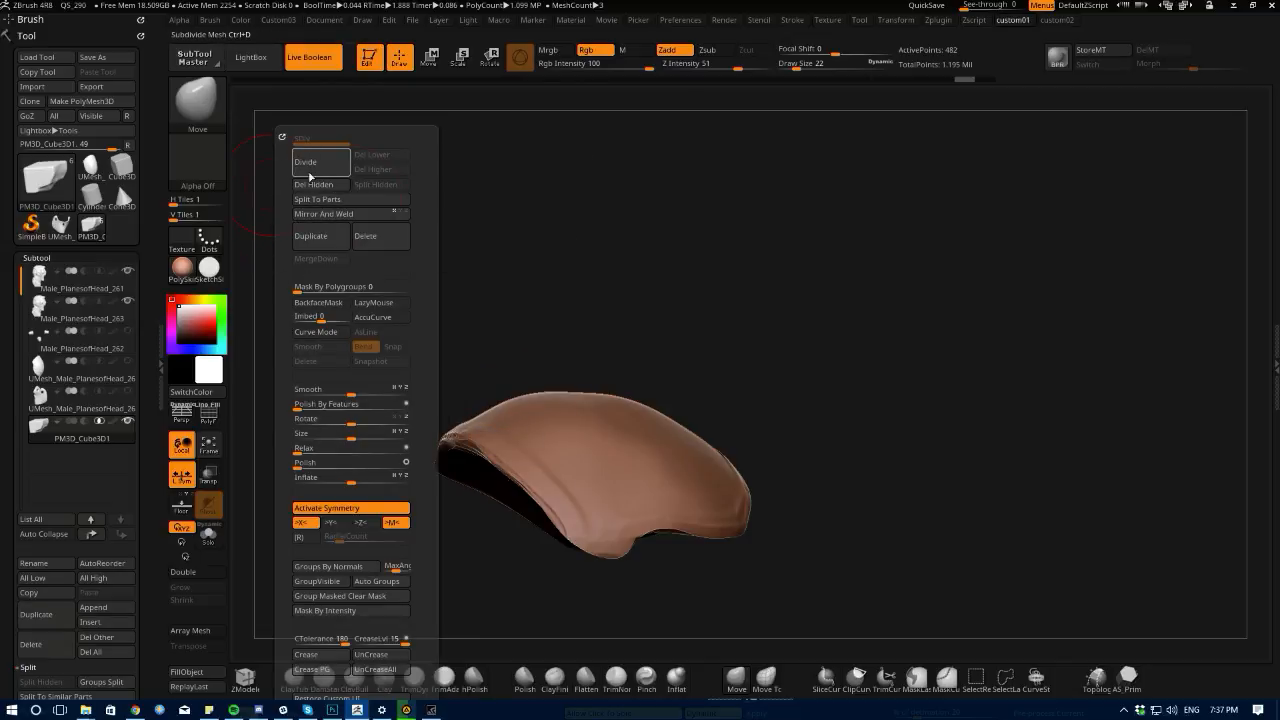
key(2)
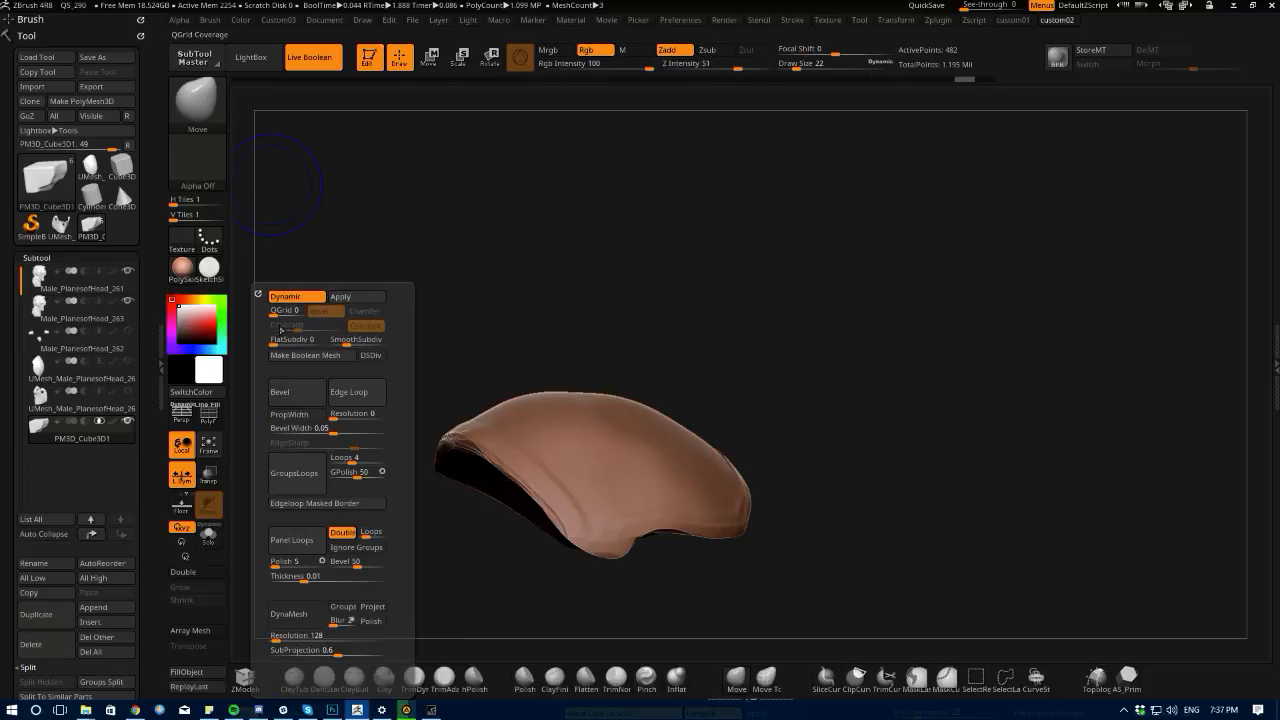
key(2)
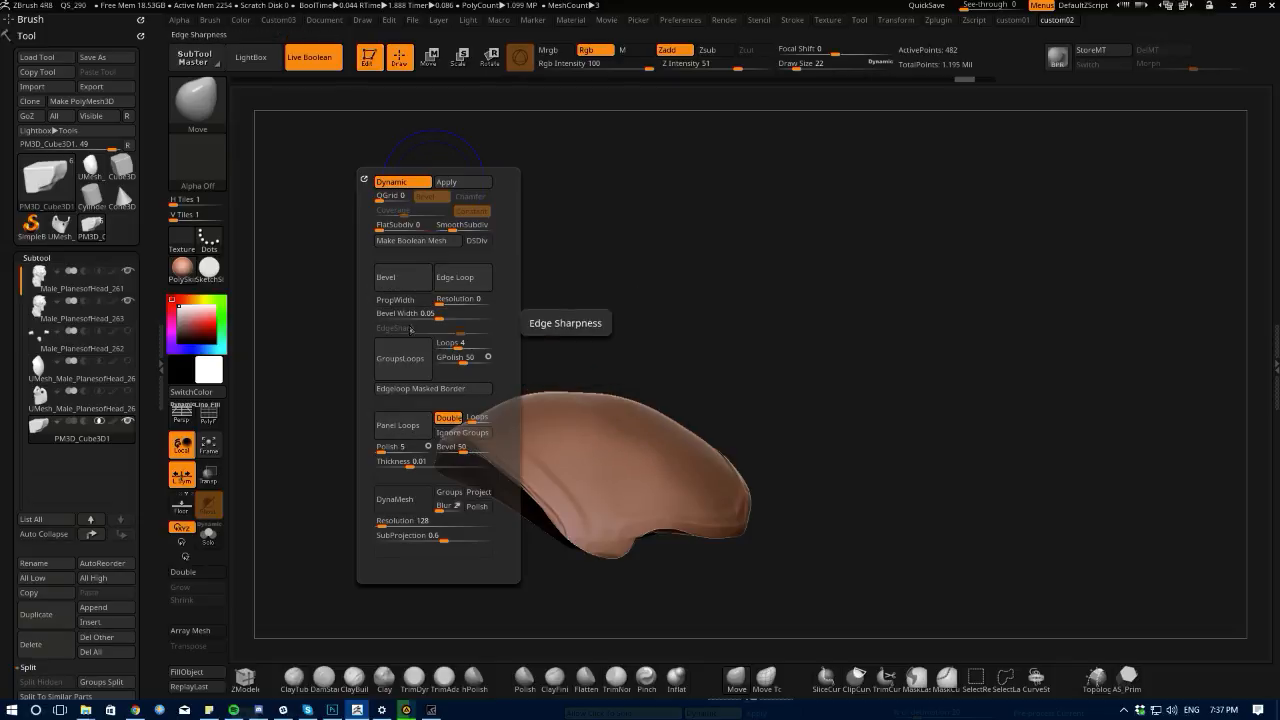
drag(386, 308, 378, 334)
key(3)
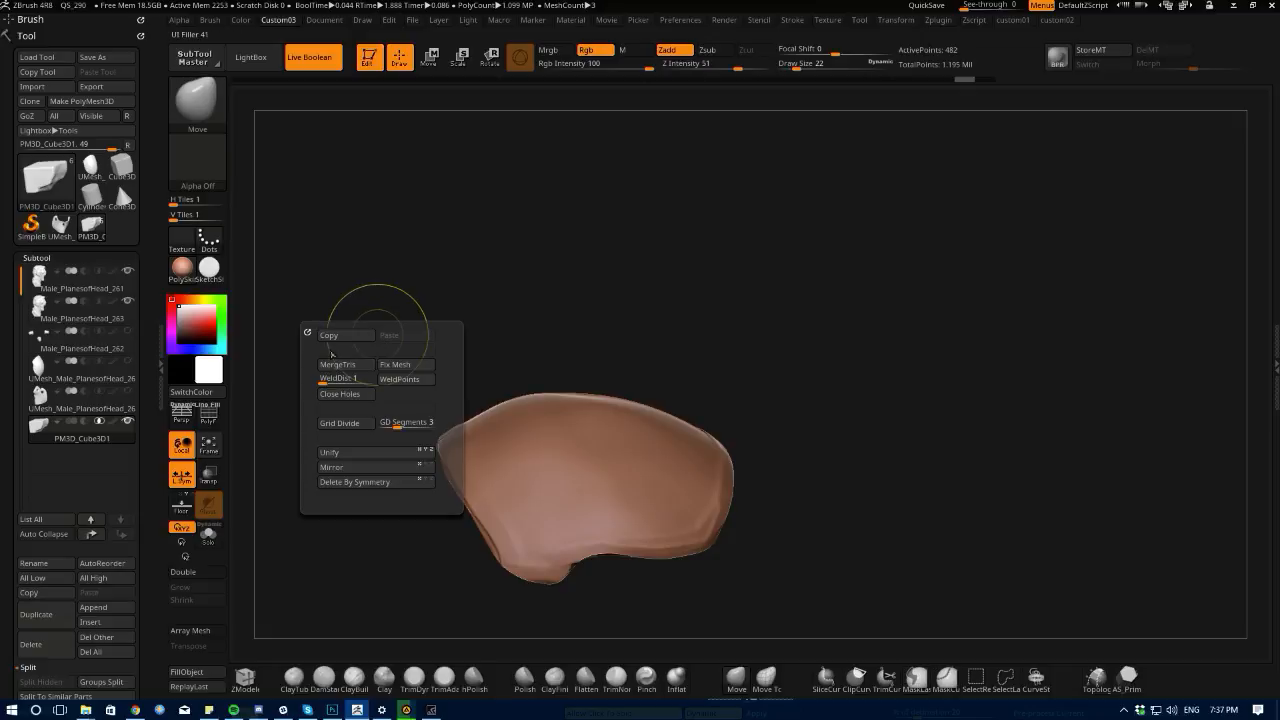
drag(471, 286, 400, 288)
key(3)
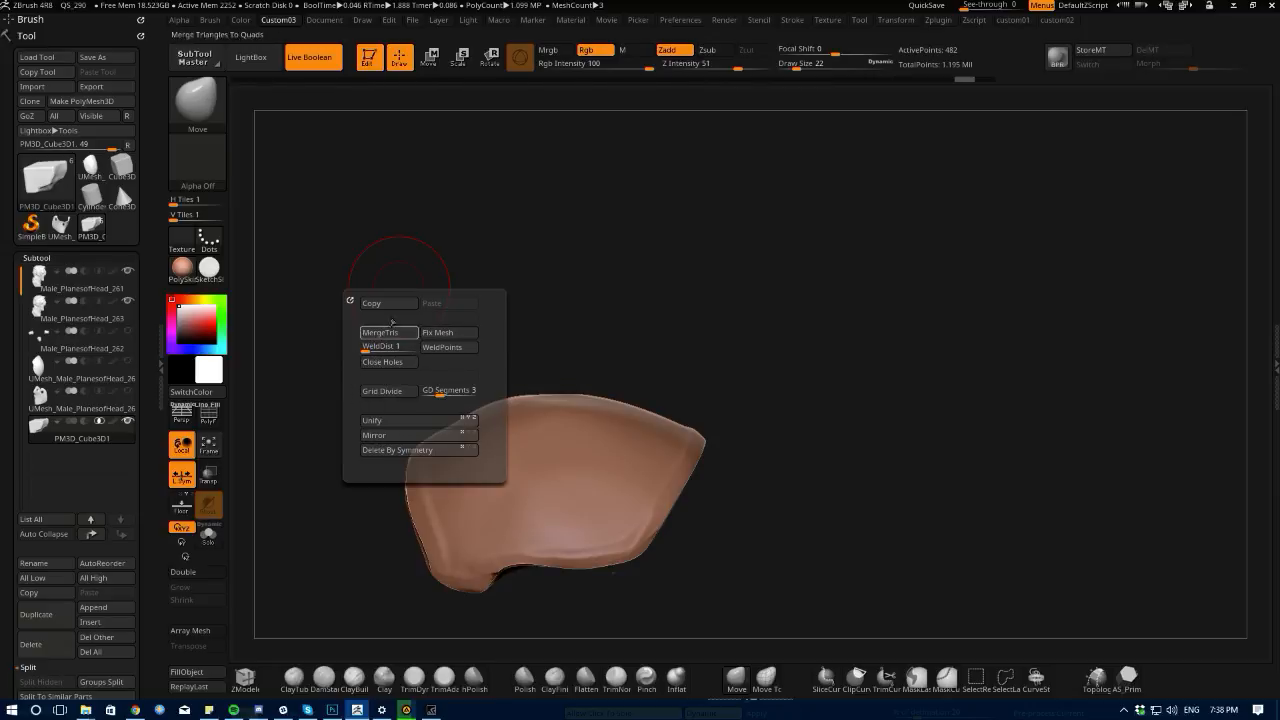
mouse_move(295, 266)
mouse_down()
mouse_move(330, 300)
mouse_move(336, 290)
mouse_move(307, 287)
mouse_move(334, 337)
mouse_up()
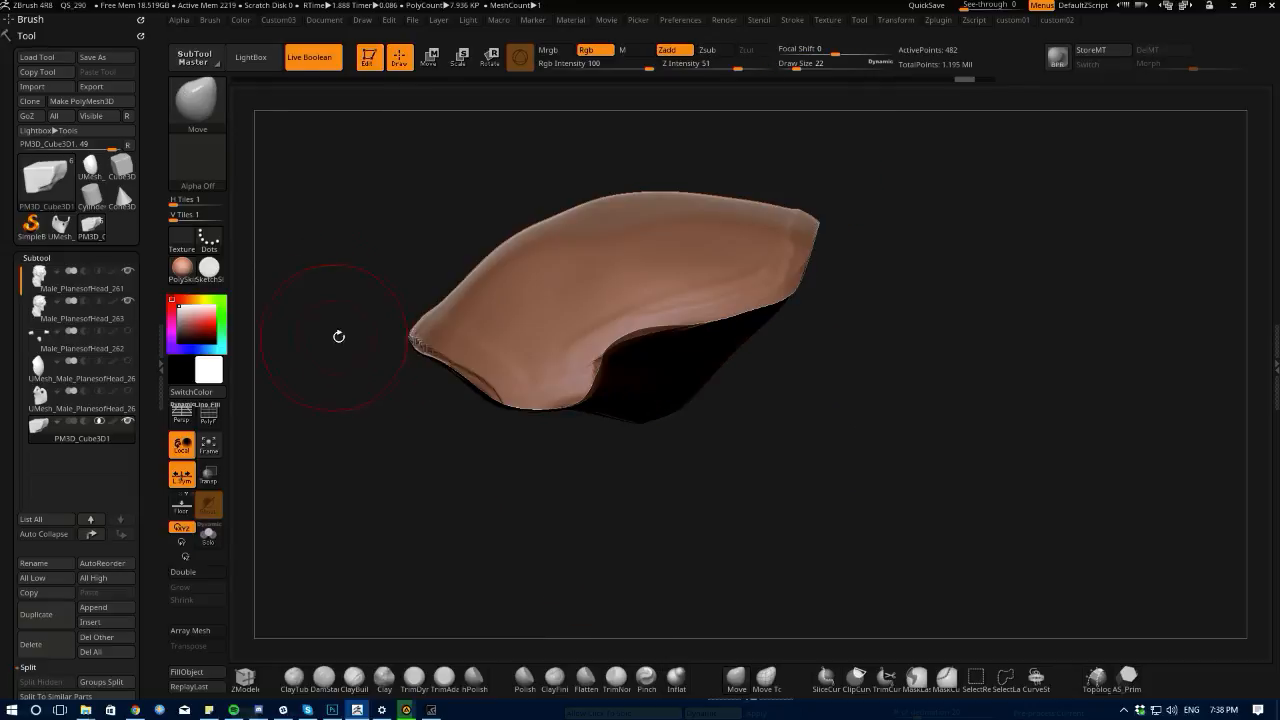
- Refine the cut along the crown piece's lower corner and edge with the Move brush, using draw sizes from 14 up to 26
key(bracketleft)
key(ctrl+d)
drag(592, 435, 580, 520)
key(bracketleft)
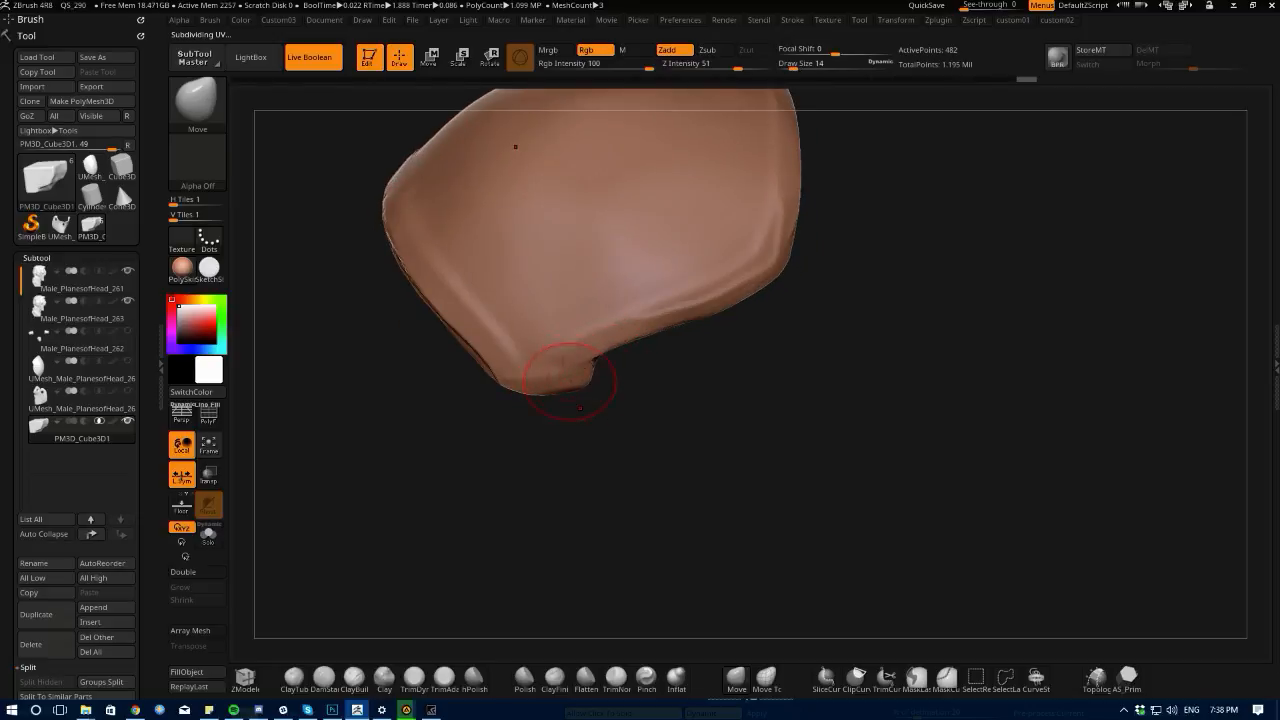
drag(470, 384, 467, 346)
key(bracketright)
drag(423, 423, 446, 400)
key(bracketright)
drag(446, 318, 456, 313)
mouse_move(570, 515)
mouse_down()
mouse_move(477, 457)
mouse_move(468, 370)
mouse_up()
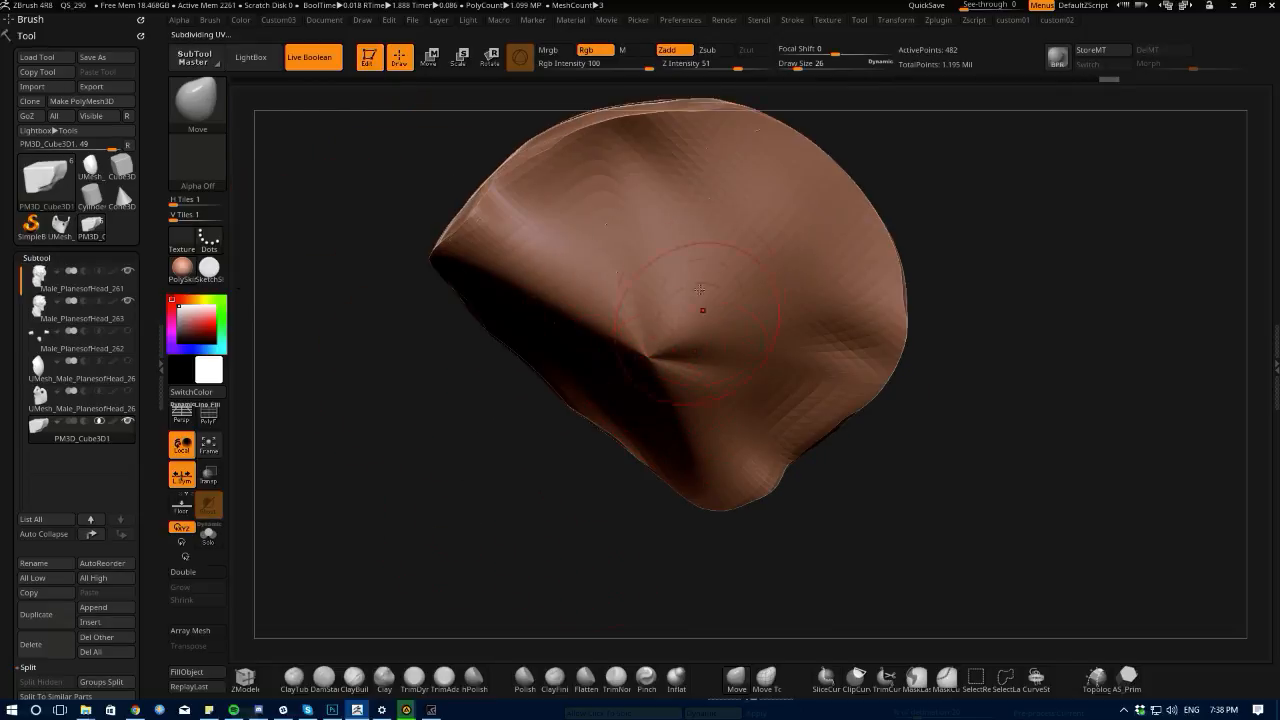
mouse_move(408, 334)
mouse_down()
mouse_move(430, 432)
mouse_move(286, 314)
mouse_up()
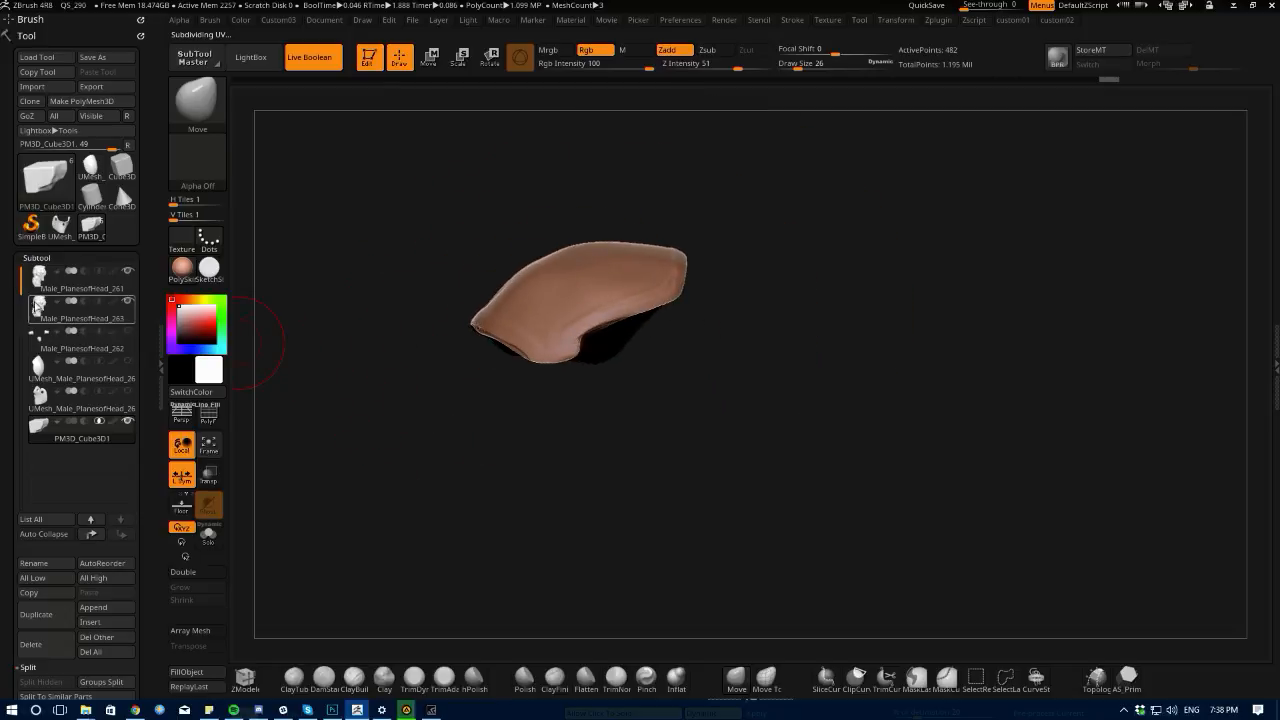
- Duplicate the Male_PlanesofHead_263 subtool and set the copy to subtract in the Live Boolean
click(41, 315)
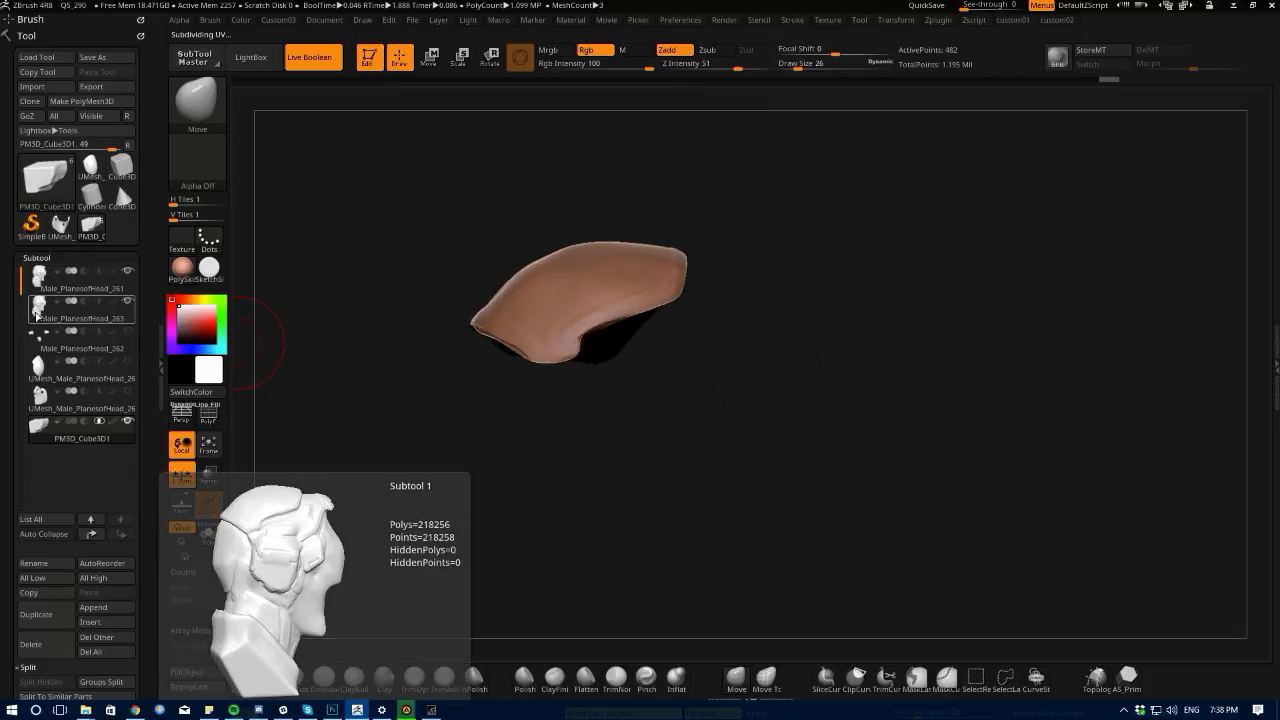
click(36, 613)
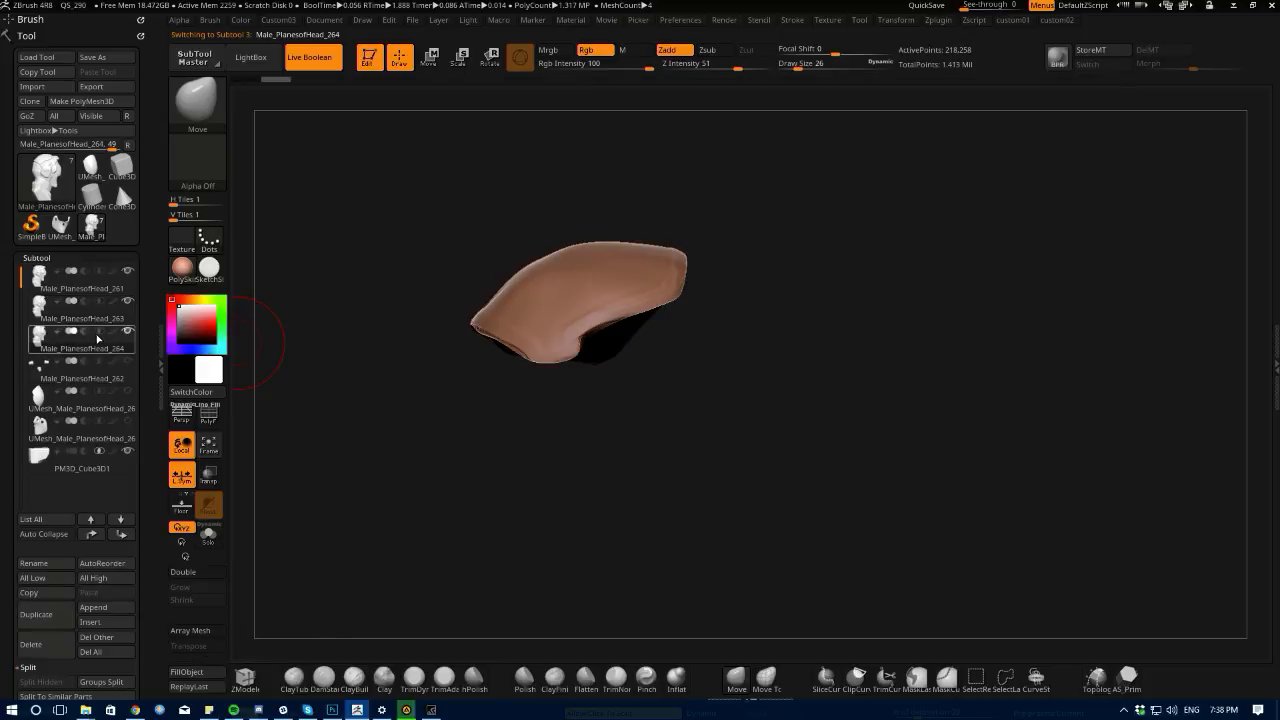
click(84, 331)
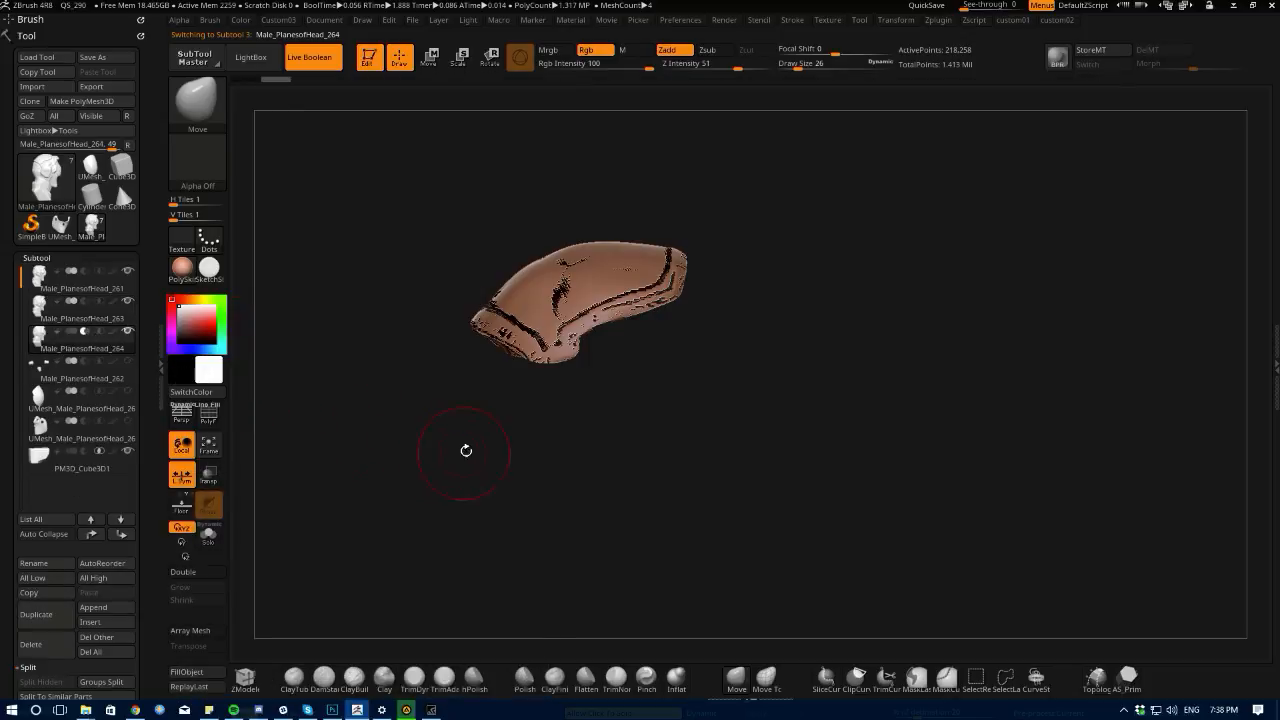
- Shift the subtracting head copy inward with the Move gizmo to hollow the crown piece into a thin shell
key(w)
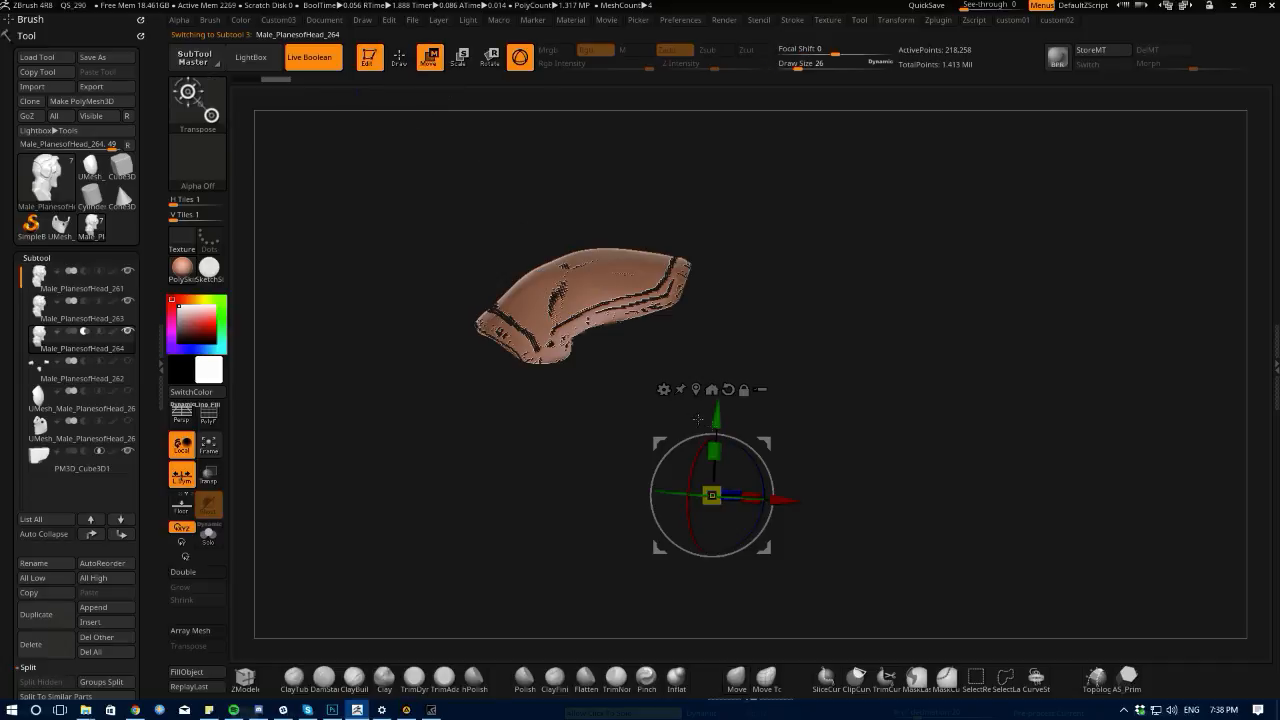
drag(716, 414, 483, 366)
drag(573, 404, 487, 369)
drag(658, 460, 647, 461)
drag(573, 395, 513, 385)
alt+drag(464, 228, 381, 356)
alt+drag(403, 421, 403, 375)
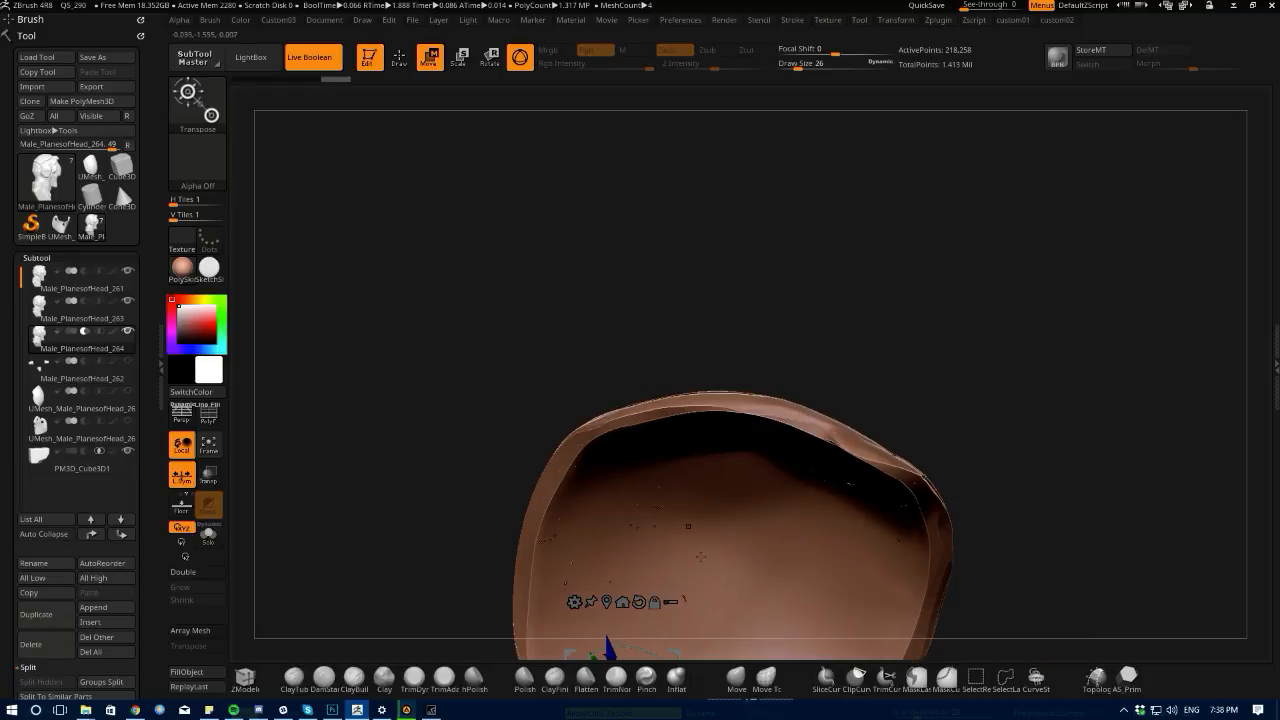
- Reshape the subtracting head copy with the Move brush to even out the crown shell's wall thickness
click(735, 677)
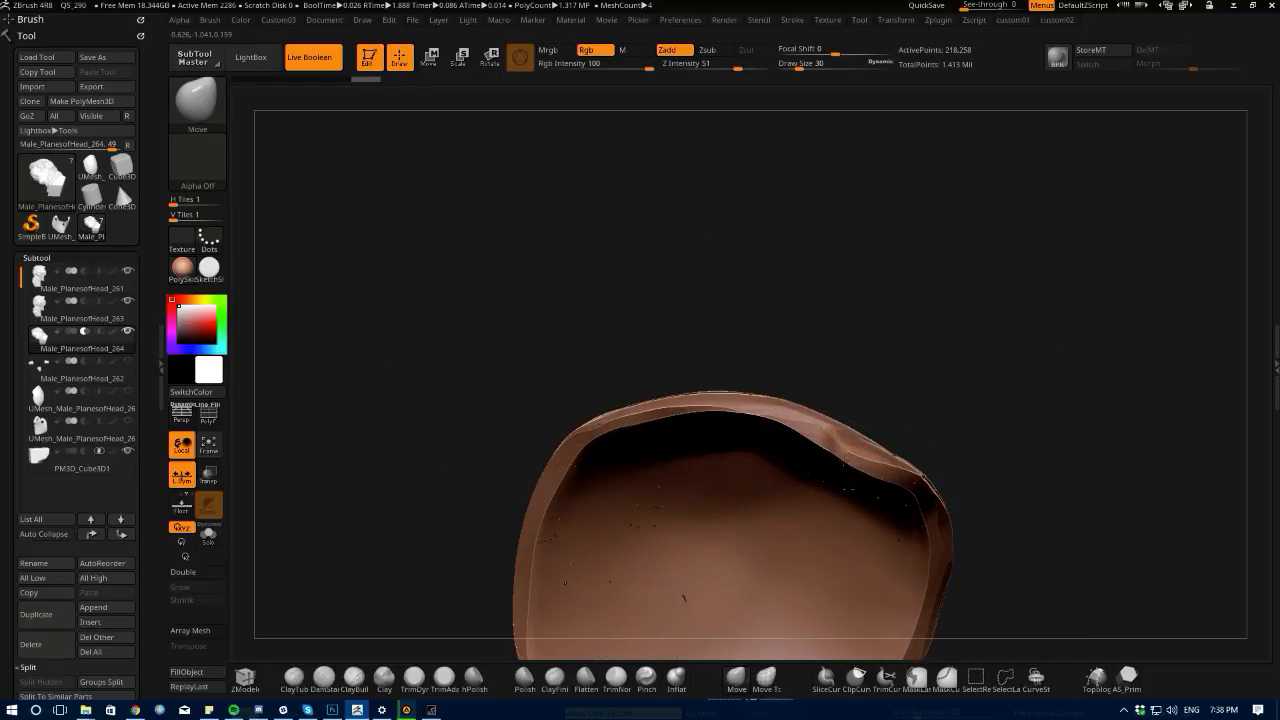
mouse_move(478, 401)
mouse_down()
mouse_move(471, 380)
mouse_move(457, 489)
mouse_move(506, 400)
mouse_move(615, 380)
mouse_move(611, 428)
mouse_up()
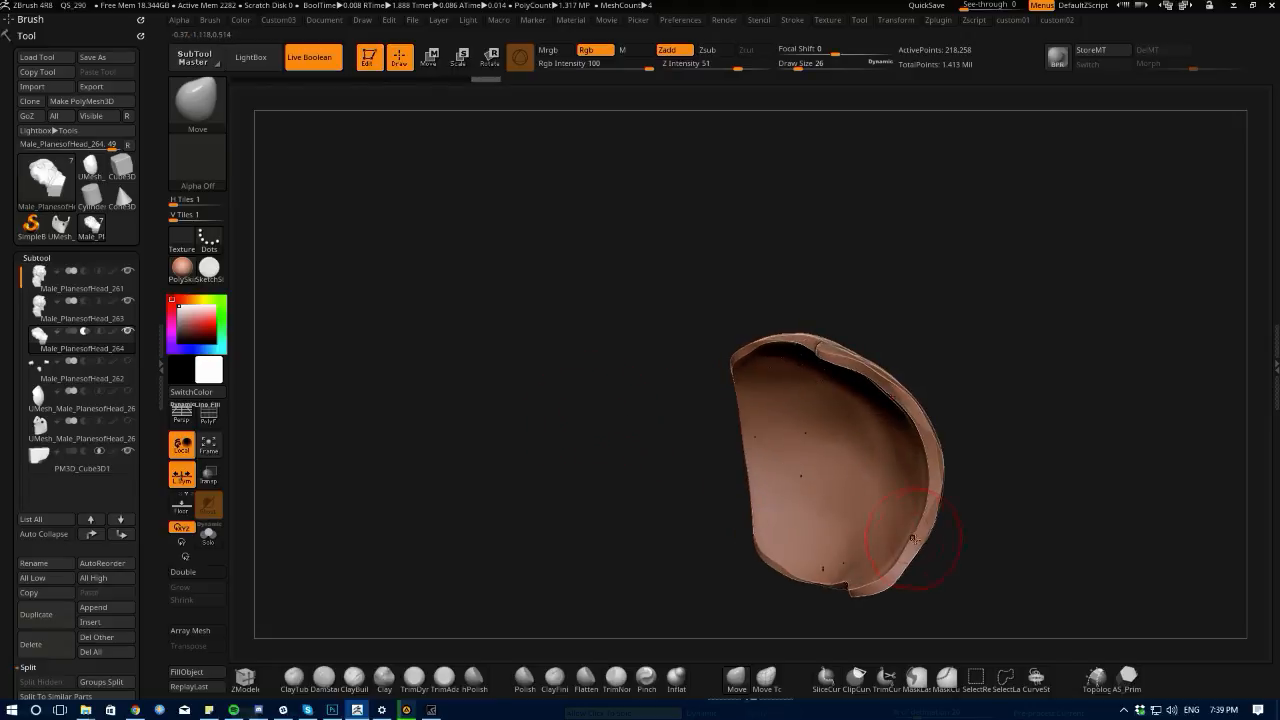
drag(600, 498, 592, 499)
drag(622, 591, 668, 518)
key(f)
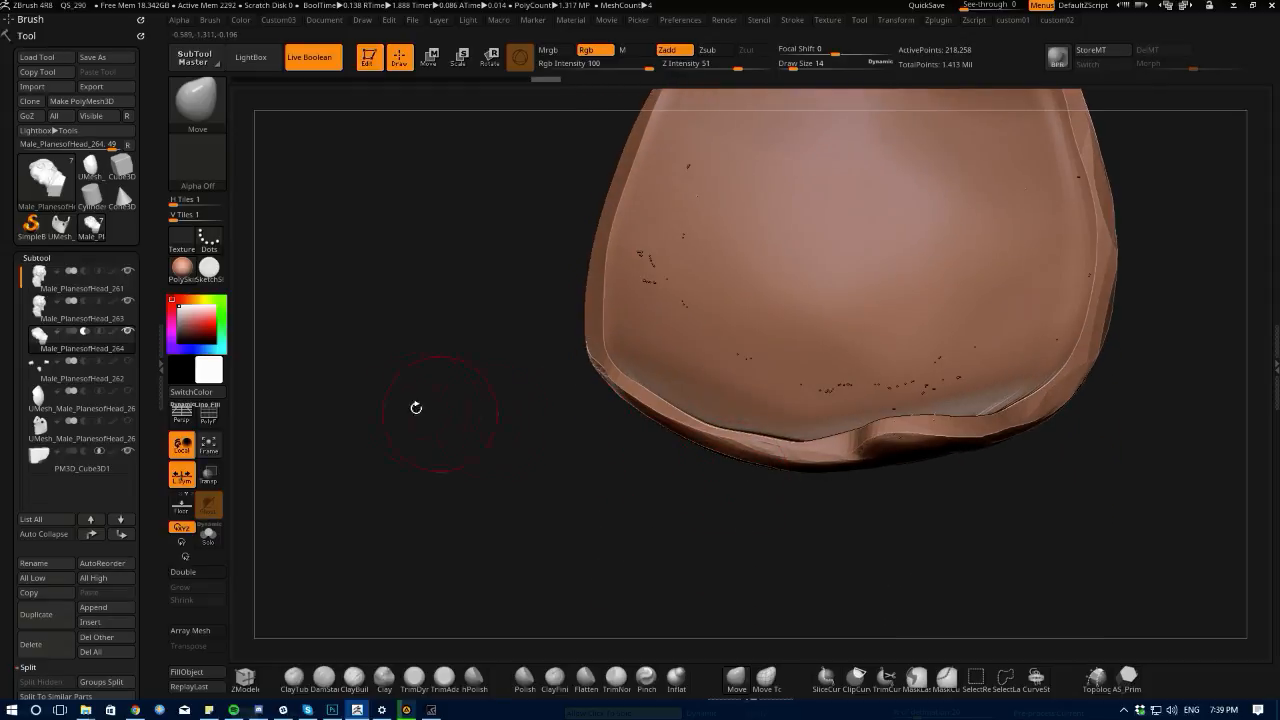
- Select the cube subtool and soften the crown shell's lower edge near the notch with the Smooth and Move brushes
alt+click(660, 416)
click(538, 454)
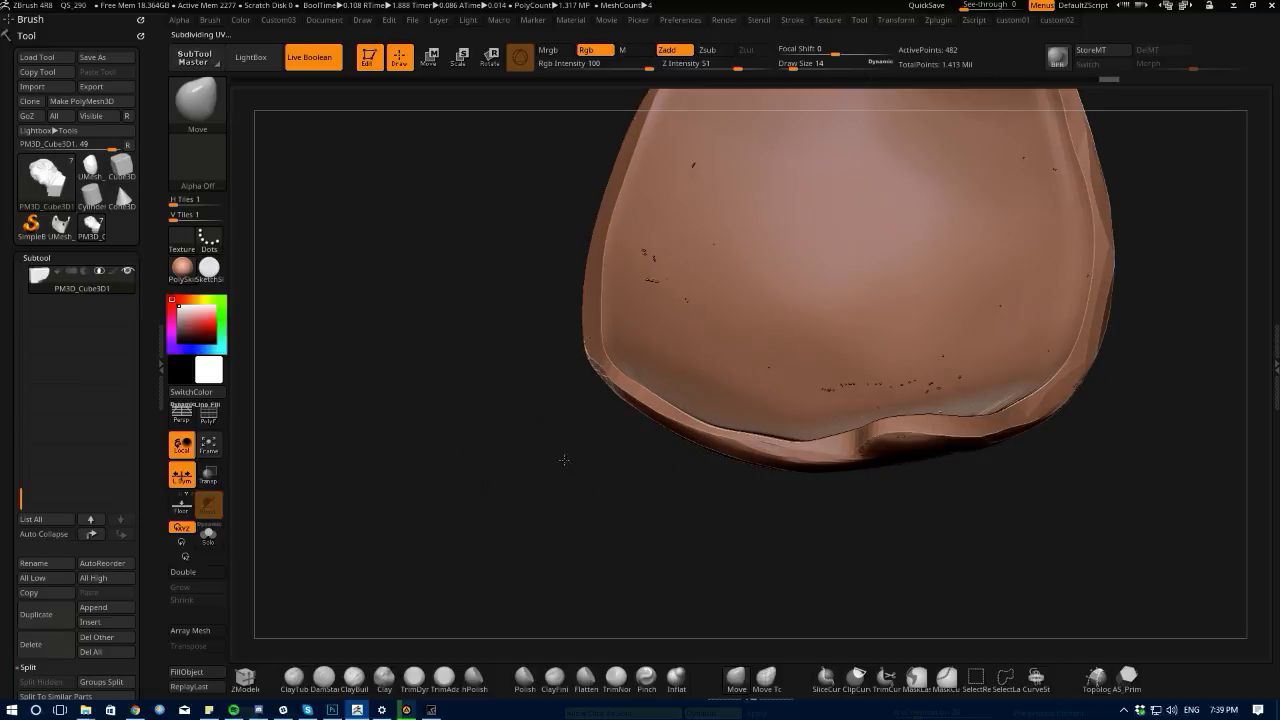
click(425, 442)
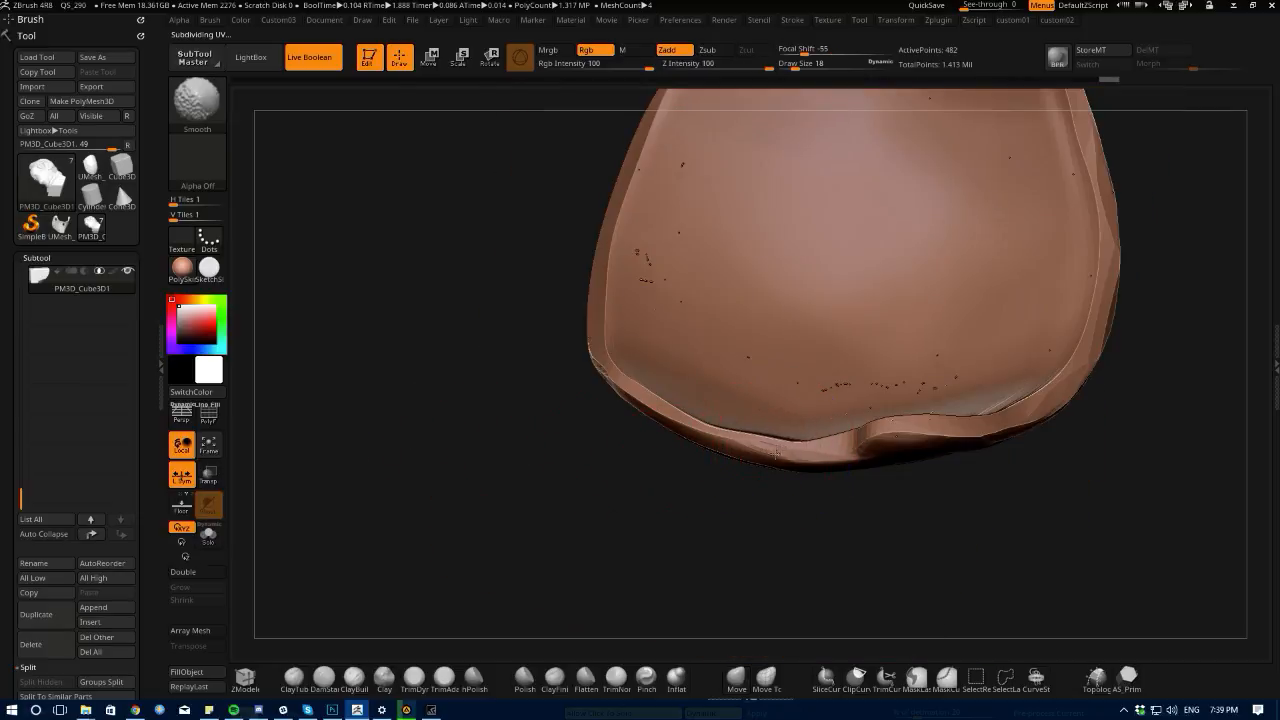
mouse_move(651, 443)
mouse_down()
mouse_move(594, 480)
mouse_move(782, 458)
mouse_up()
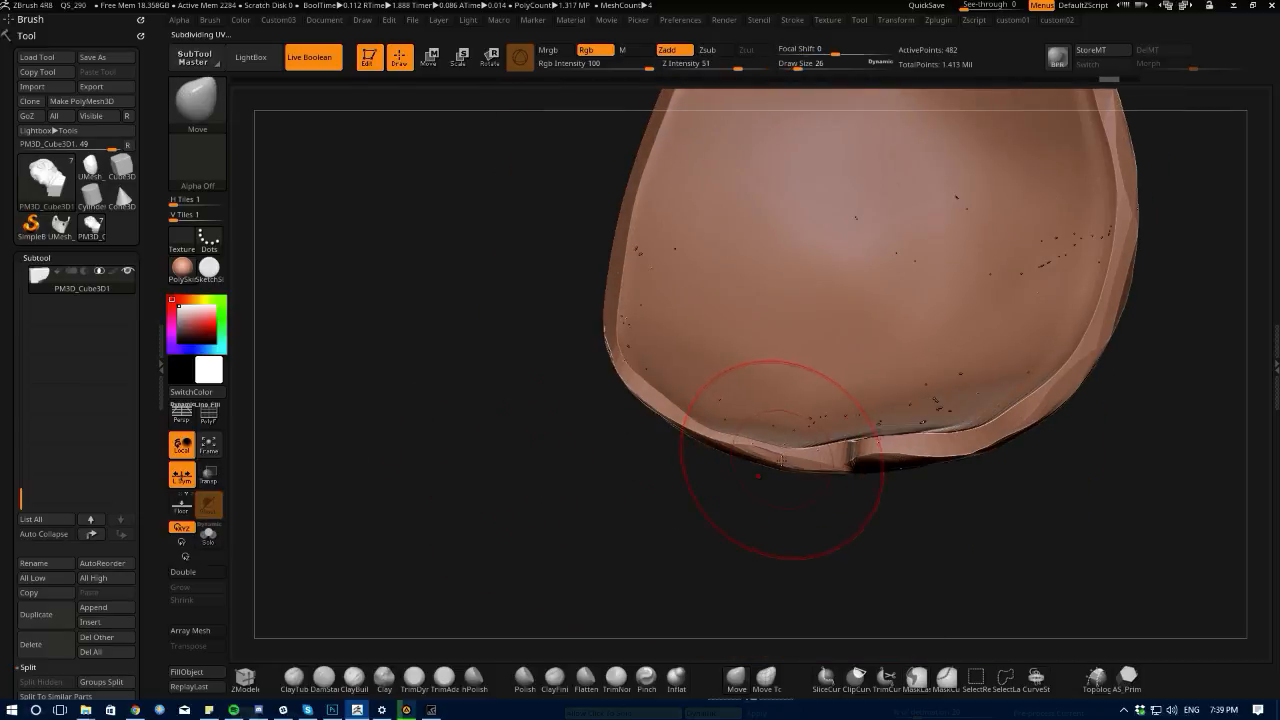
click(737, 678)
click(766, 438)
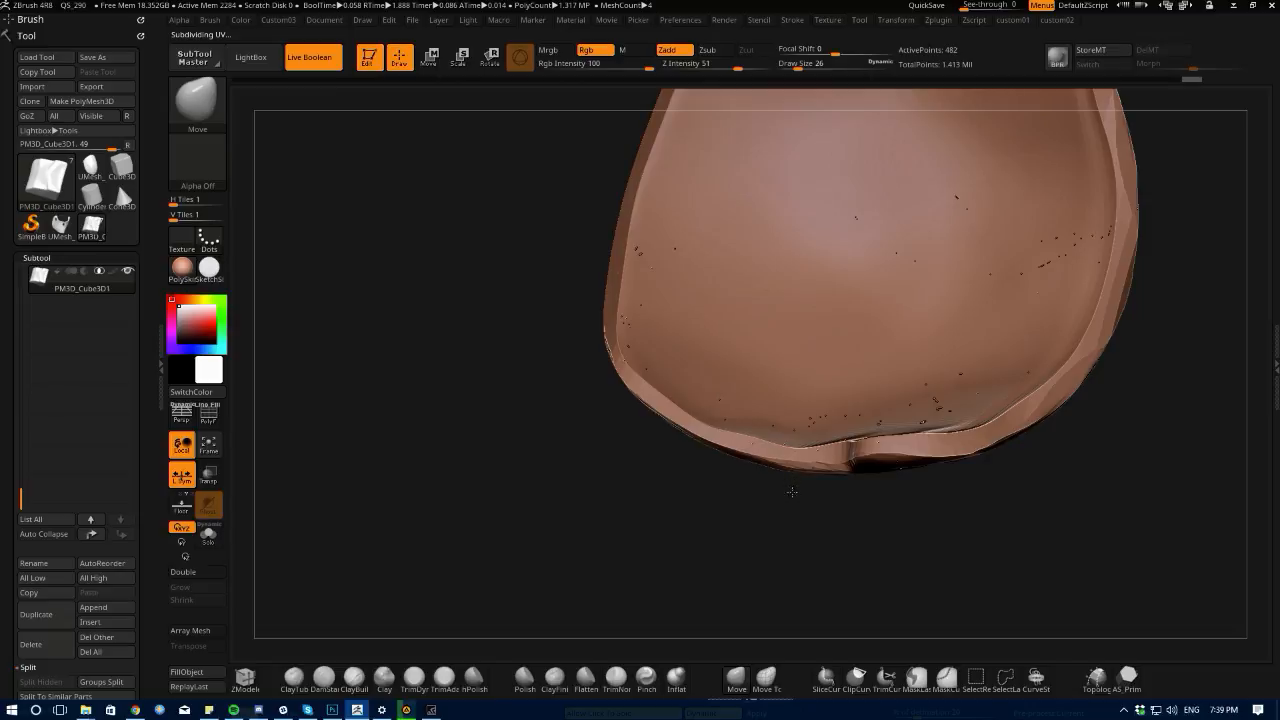
alt+drag(556, 480, 397, 249)
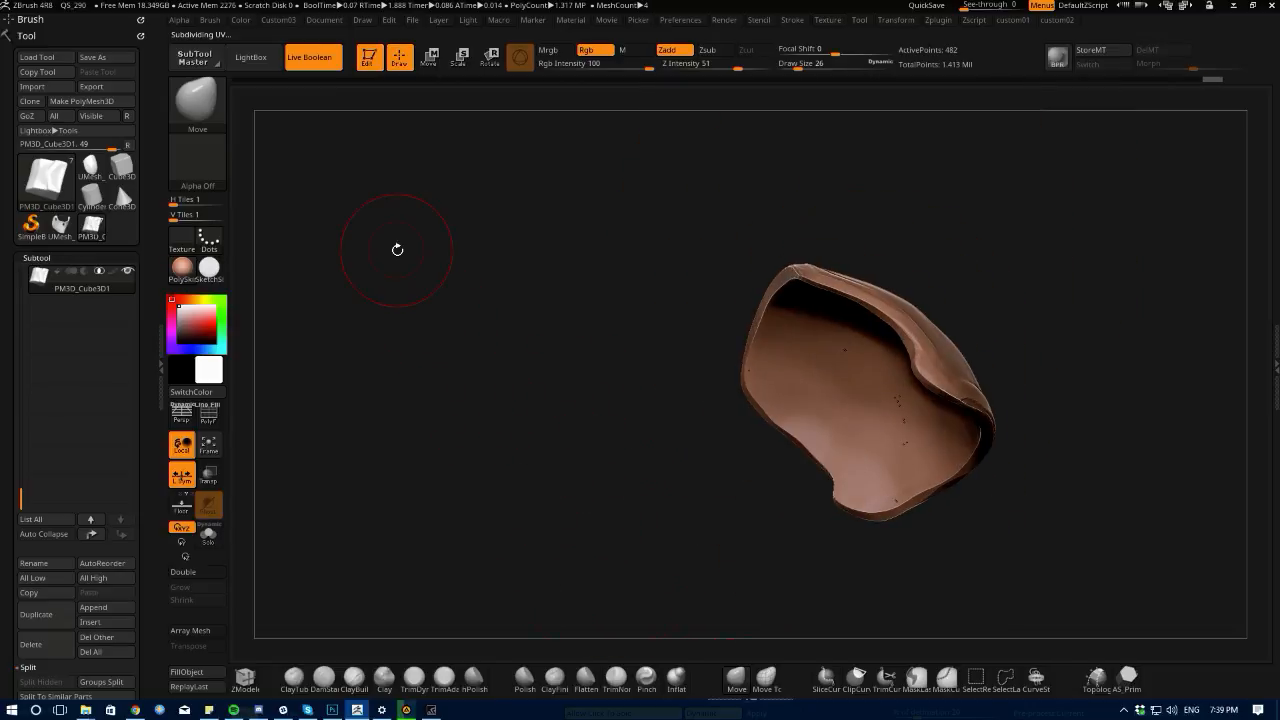
- Enable DSDiv for the boolean operation, generate the Boolean mesh, and switch to the resulting crown shell tool
drag(17, 485, 17, 232)
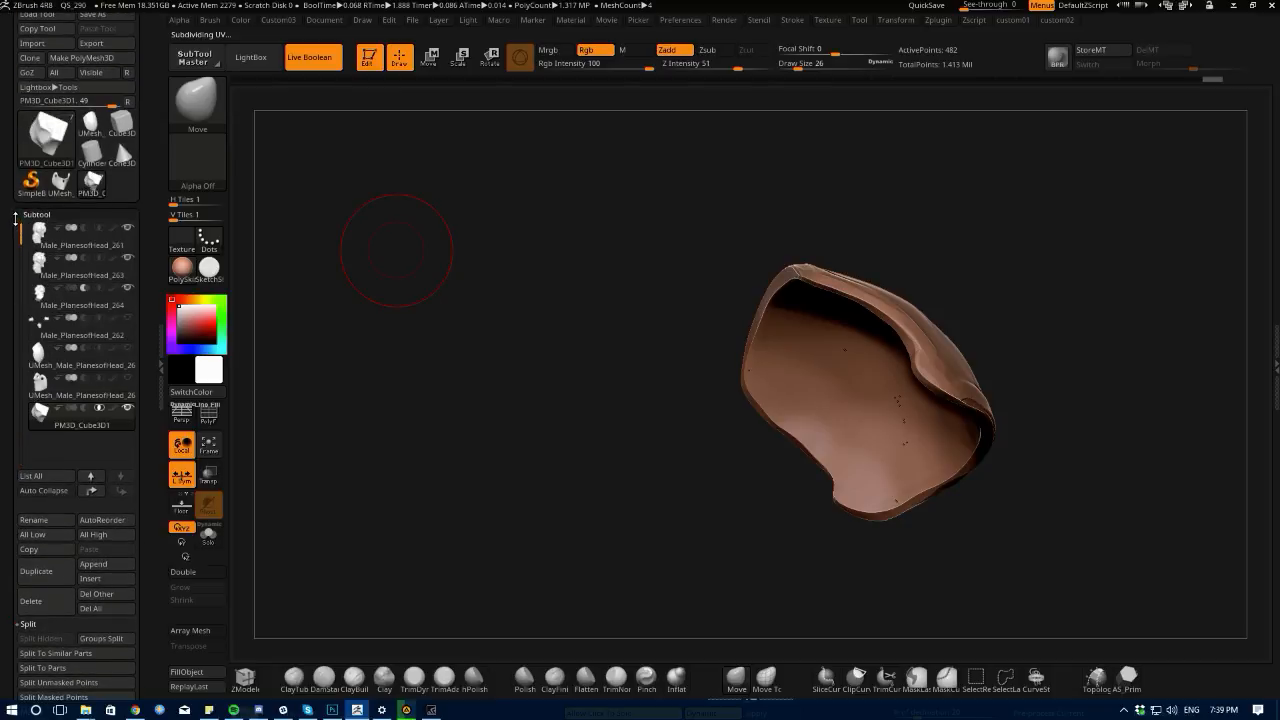
drag(405, 419, 403, 443)
key(2)
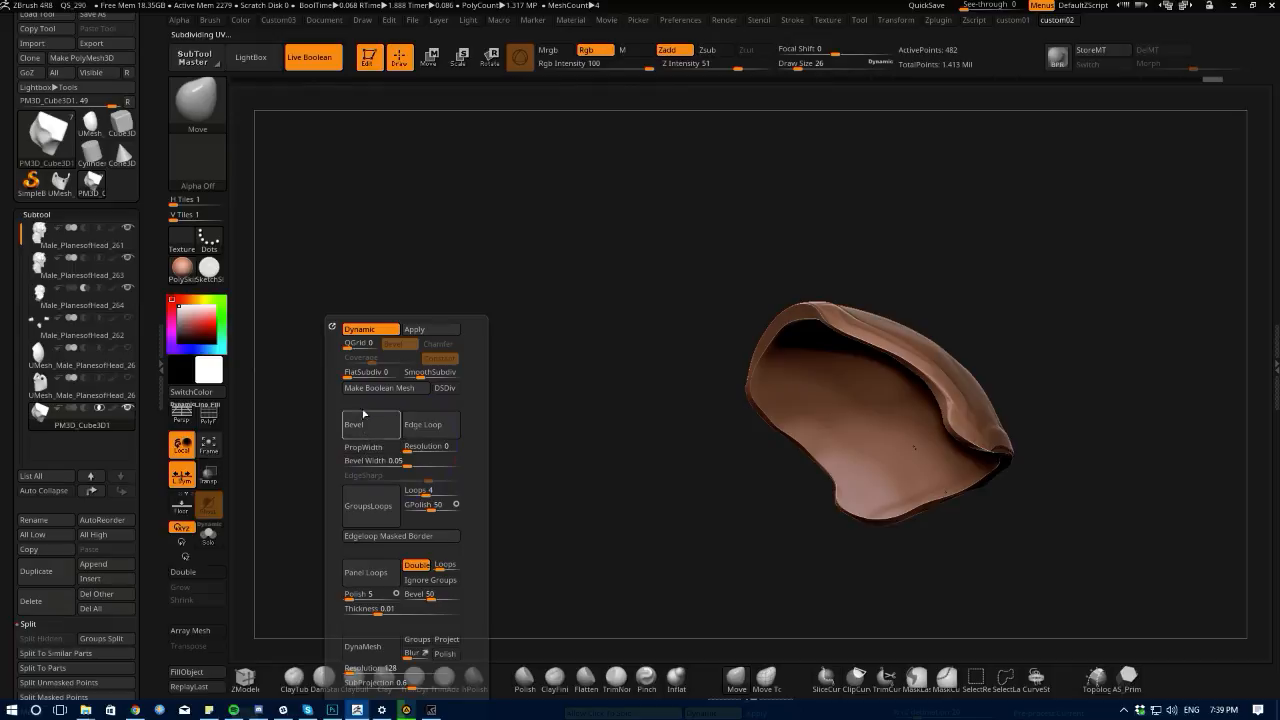
click(447, 390)
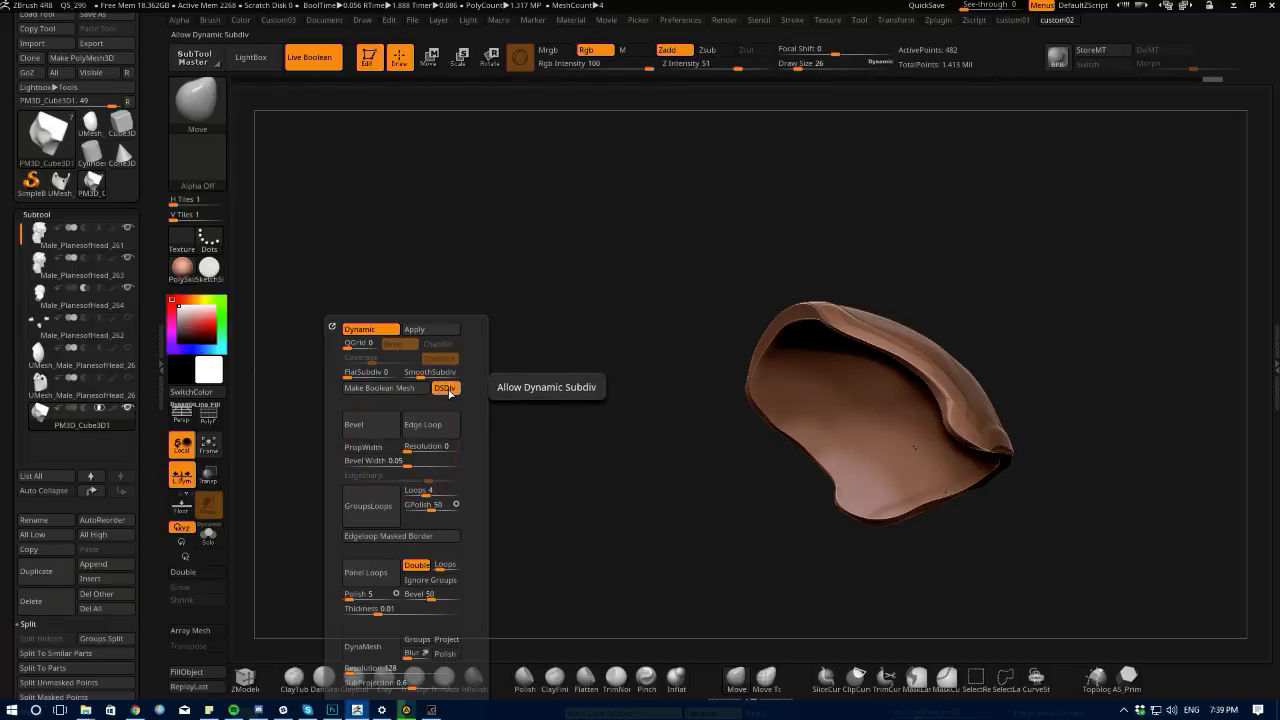
click(368, 390)
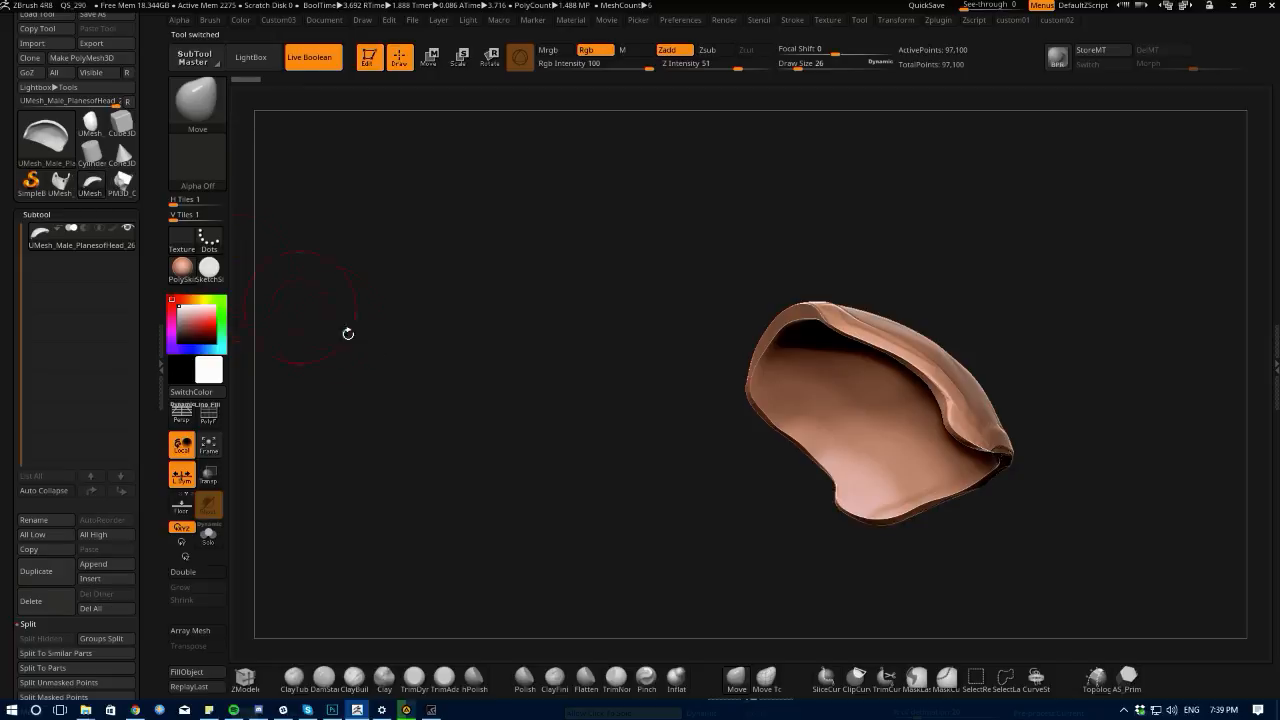
- Display the new crown shell's polyframe and examine its topology and polygroups from several angles
click(208, 413)
drag(326, 417, 312, 375)
click(209, 420)
click(209, 420)
drag(863, 561, 935, 578)
click(209, 417)
click(209, 417)
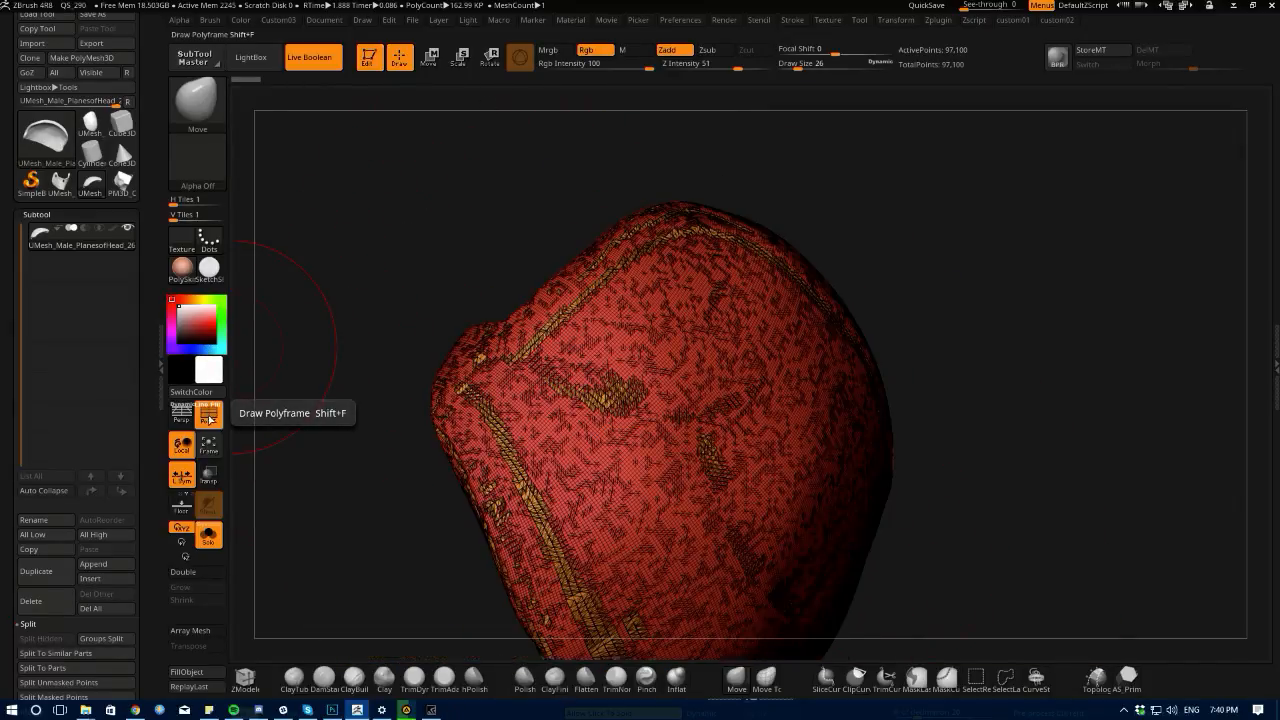
mouse_move(326, 440)
mouse_down()
mouse_move(357, 429)
mouse_move(329, 442)
mouse_move(311, 395)
mouse_up()
- Isolate and hide polygroups on the shell's outer surface with SelectRect to examine how the mesh is grouped
ctrl+shift+click(543, 394)
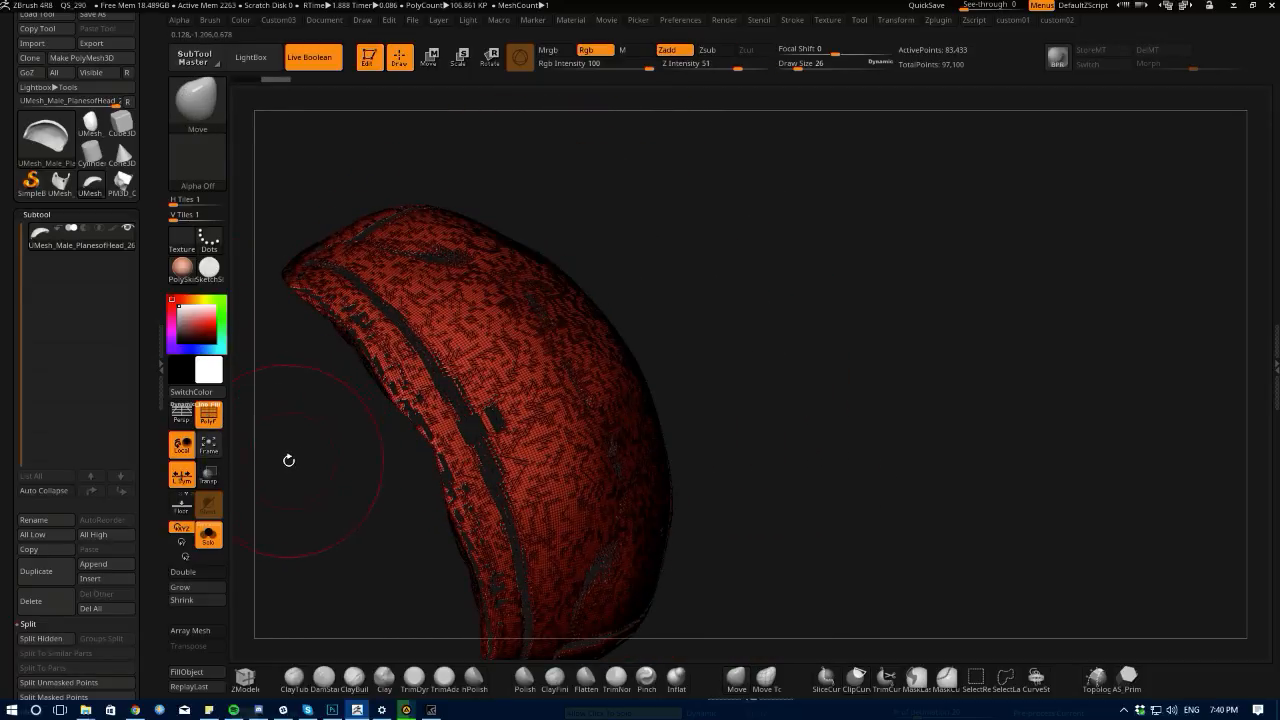
alt+drag(286, 457, 427, 412)
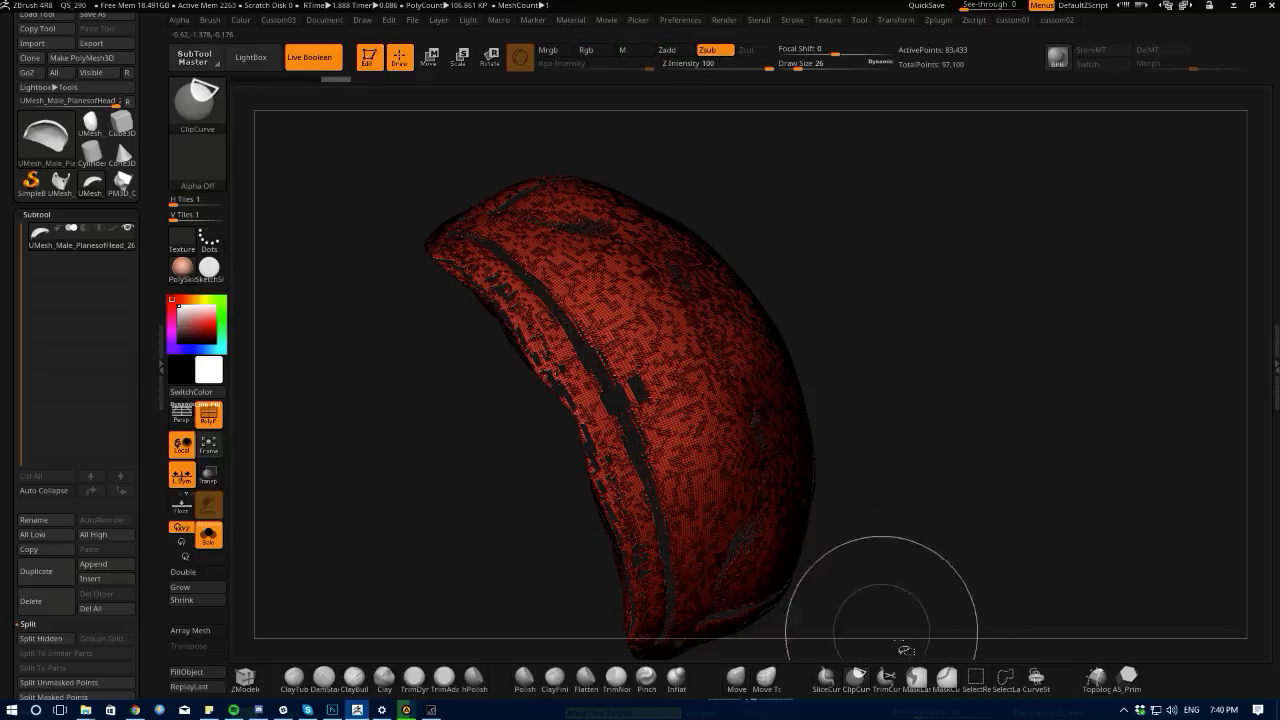
ctrl+shift+click(976, 677)
ctrl+shift+click(443, 471)
drag(424, 469, 500, 424)
ctrl+shift+click(534, 423)
drag(305, 460, 370, 457)
drag(815, 560, 818, 532)
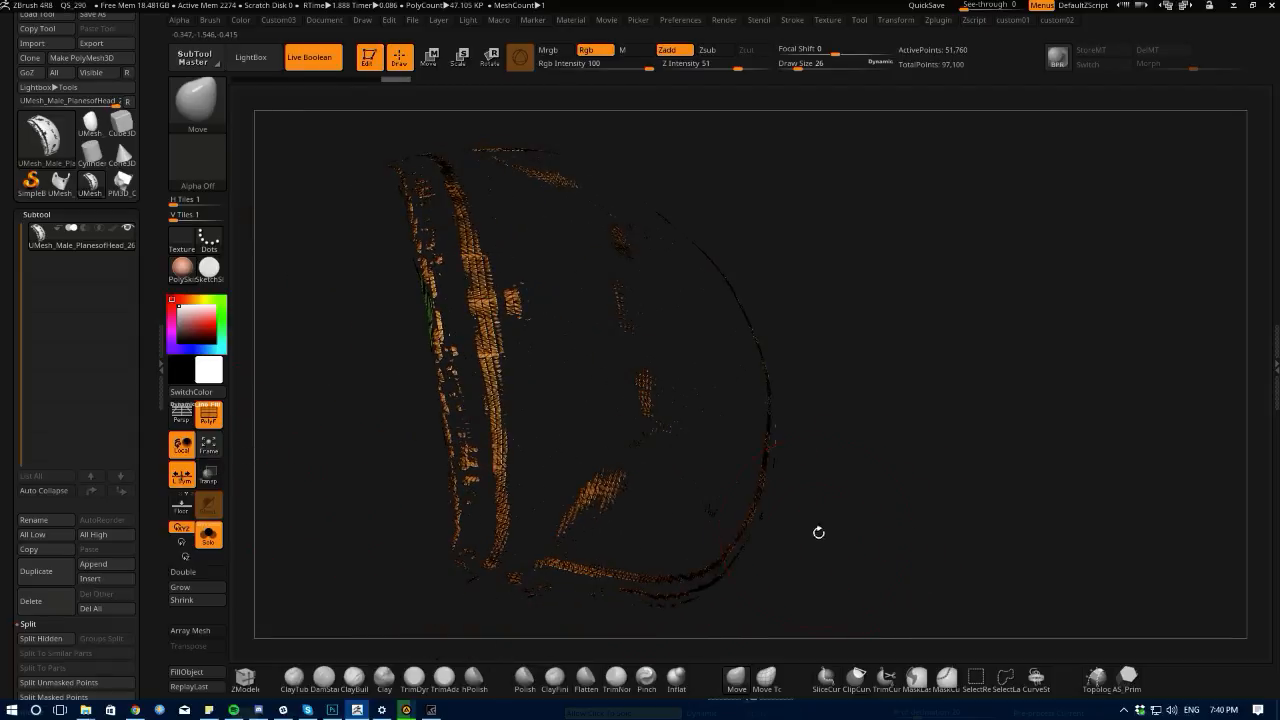
ctrl+shift+click(487, 343)
ctrl+shift+drag(372, 389, 358, 380)
- Regroup the visible shell polygons with Auto Groups, unhide the whole mesh, and check the groups along the rim
drag(338, 374, 385, 462)
key(space)
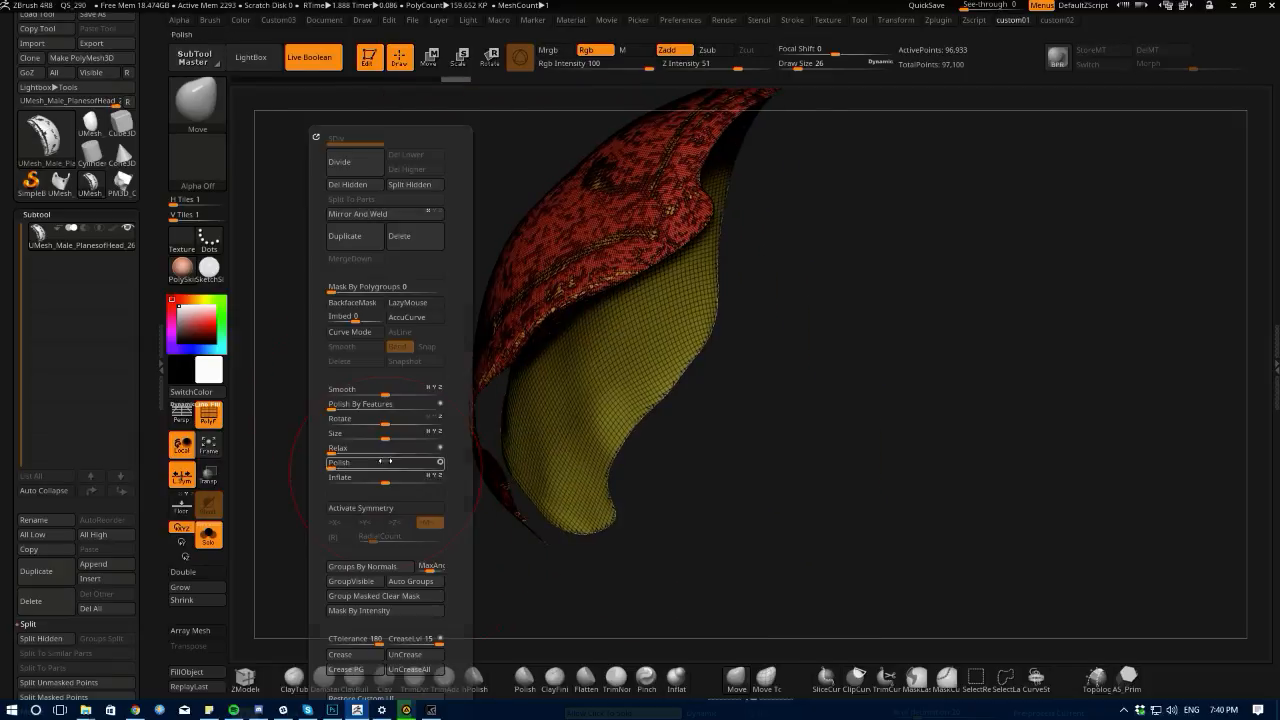
click(410, 581)
drag(400, 563, 328, 461)
ctrl+shift+click(346, 466)
drag(327, 385, 462, 472)
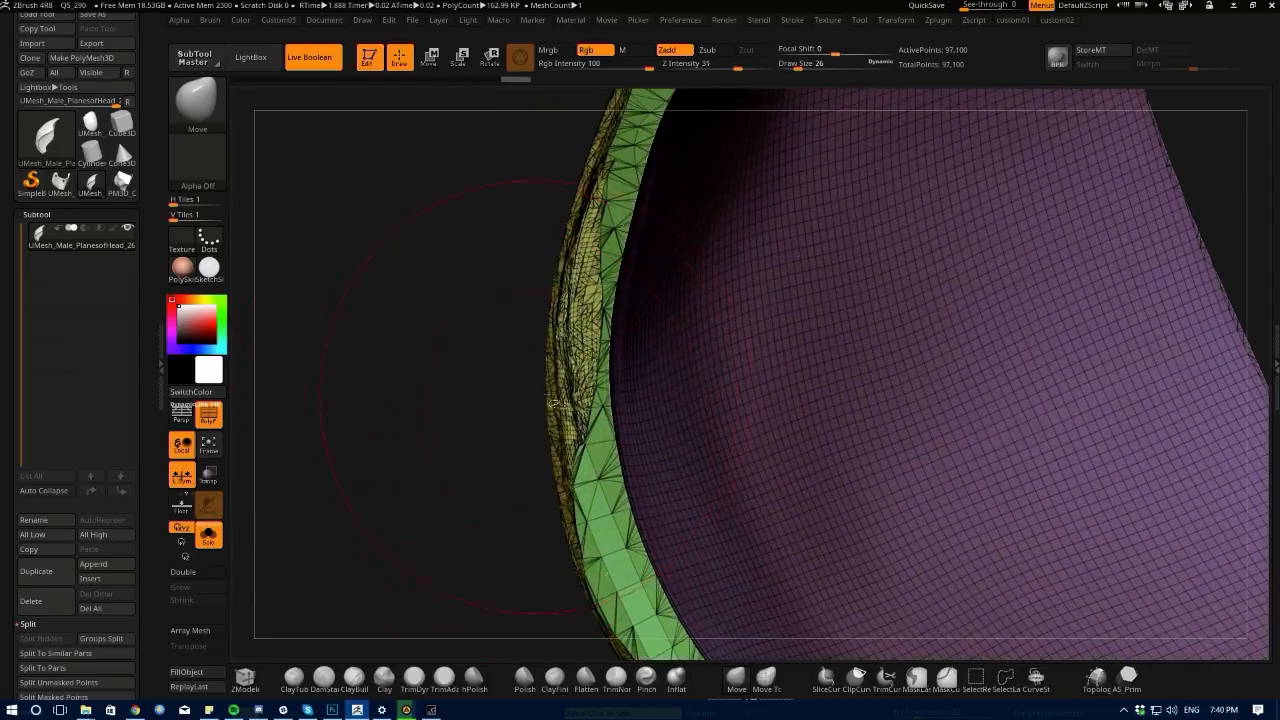
- Hide the shell's rim polygroup, enable Double sided display, and switch the selection brush to SelectLasso
ctrl+shift+click(563, 396)
mouse_move(440, 352)
mouse_down()
mouse_move(455, 338)
mouse_move(534, 345)
mouse_up()
key(shift+f)
drag(657, 503, 339, 351)
key(3)
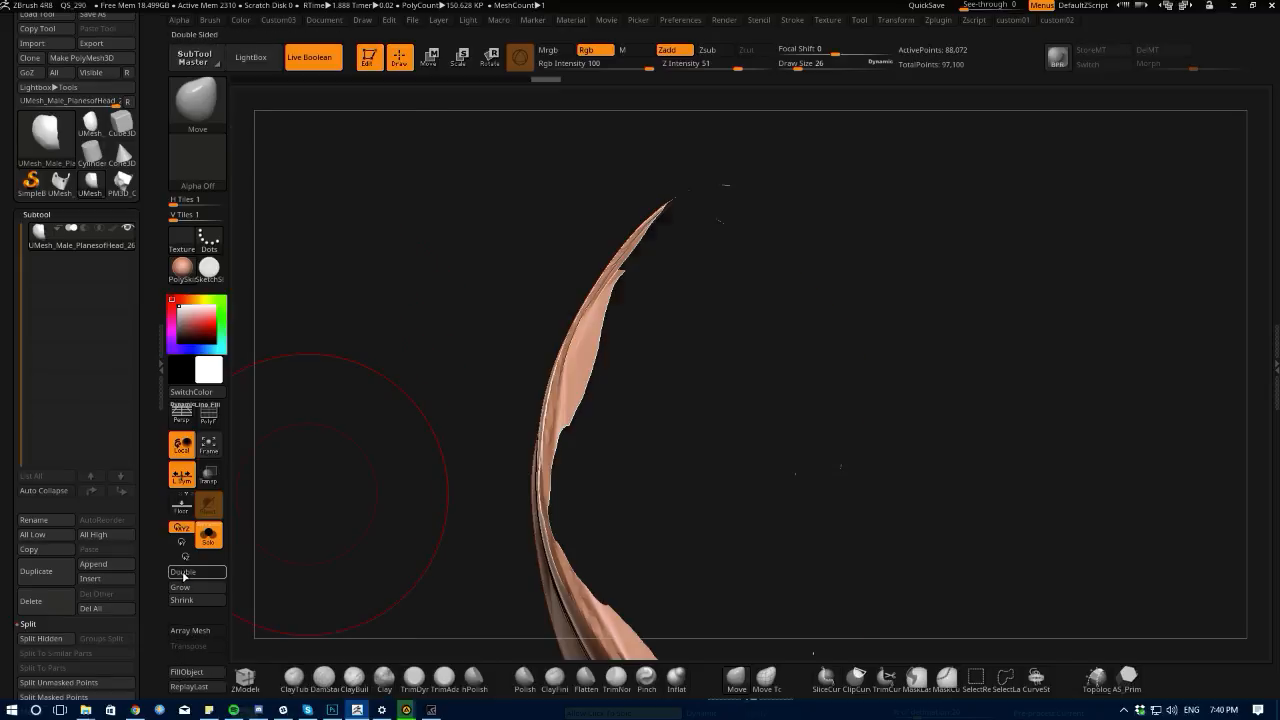
click(183, 572)
mouse_move(434, 489)
mouse_down()
mouse_move(423, 397)
mouse_move(484, 241)
mouse_move(406, 283)
mouse_move(791, 517)
mouse_move(806, 471)
mouse_up()
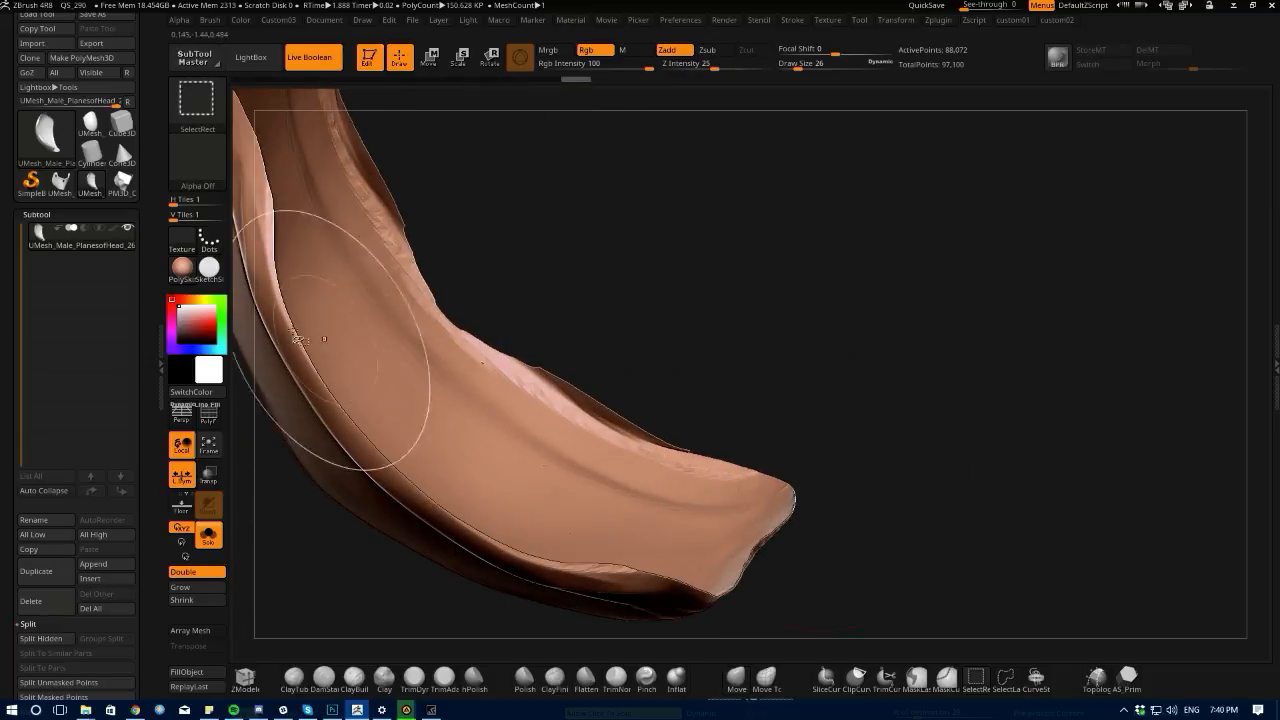
click(205, 118)
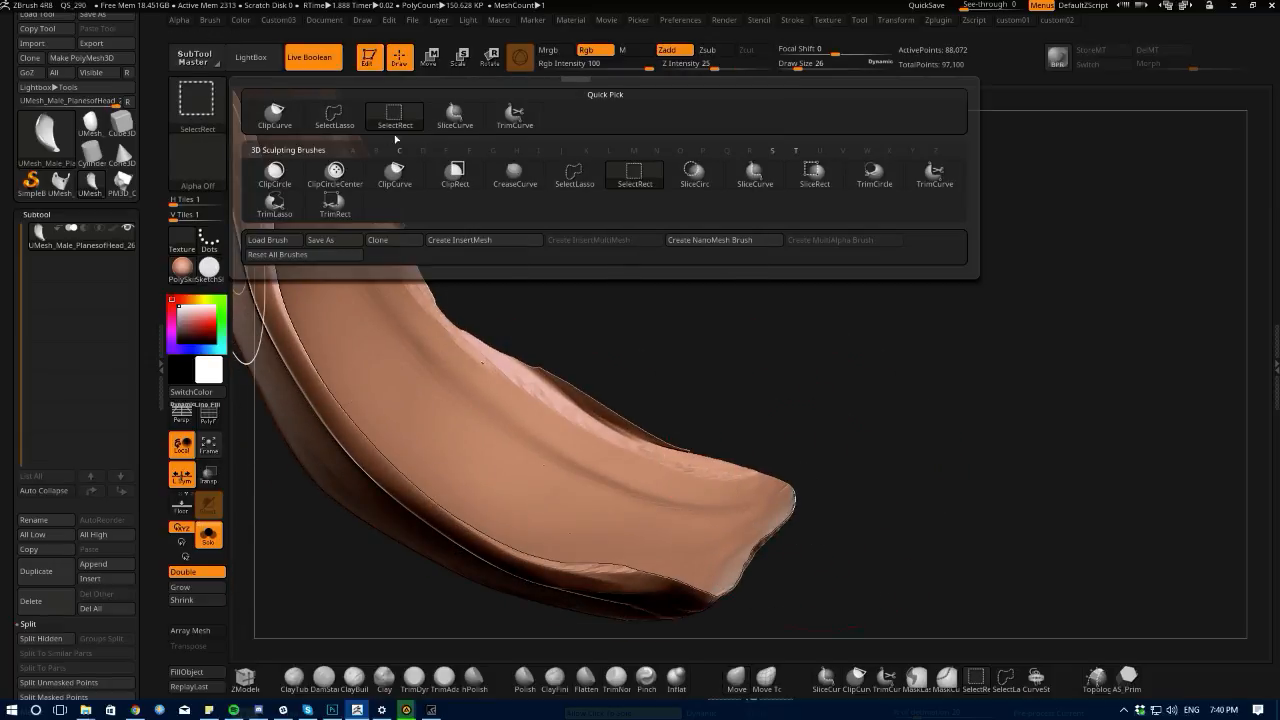
click(333, 120)
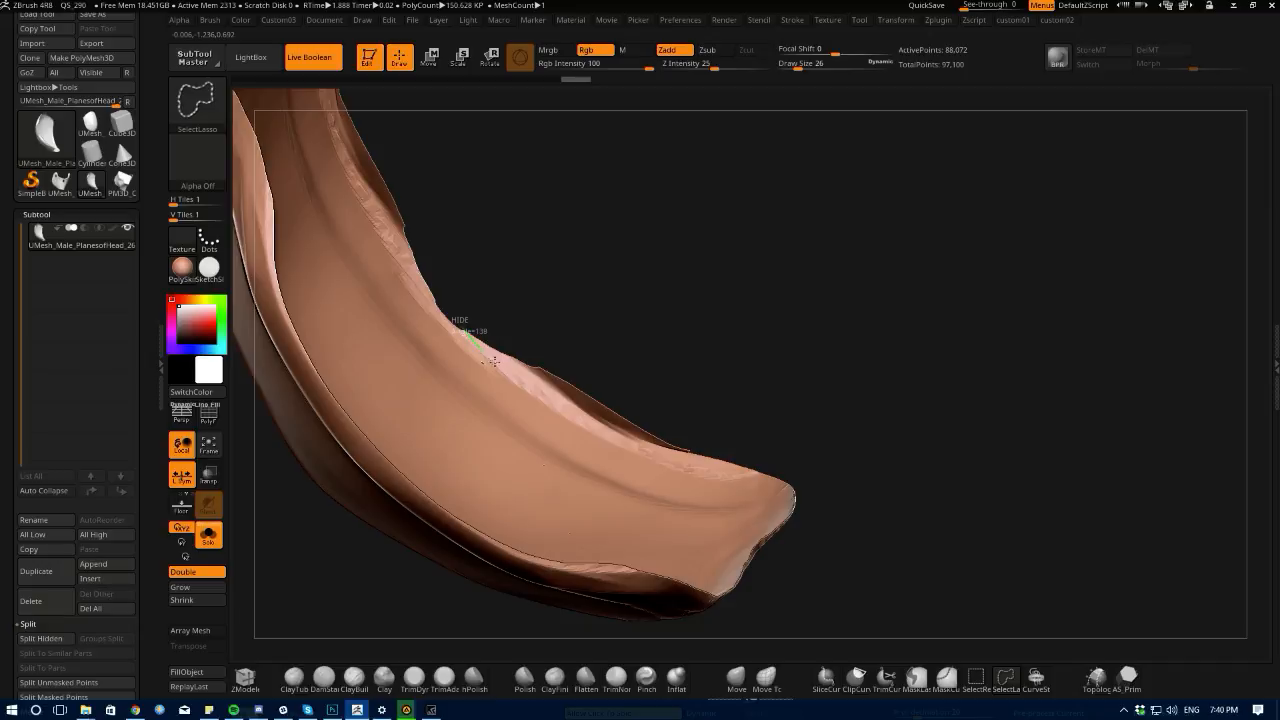
- Try to lasso-hide the ragged leftover strip along the shell's open edge
mouse_move(664, 449)
ctrl+alt+shift+mouse_down()
mouse_move(640, 368)
mouse_move(490, 275)
ctrl+alt+shift+mouse_up()
drag(688, 388, 700, 474)
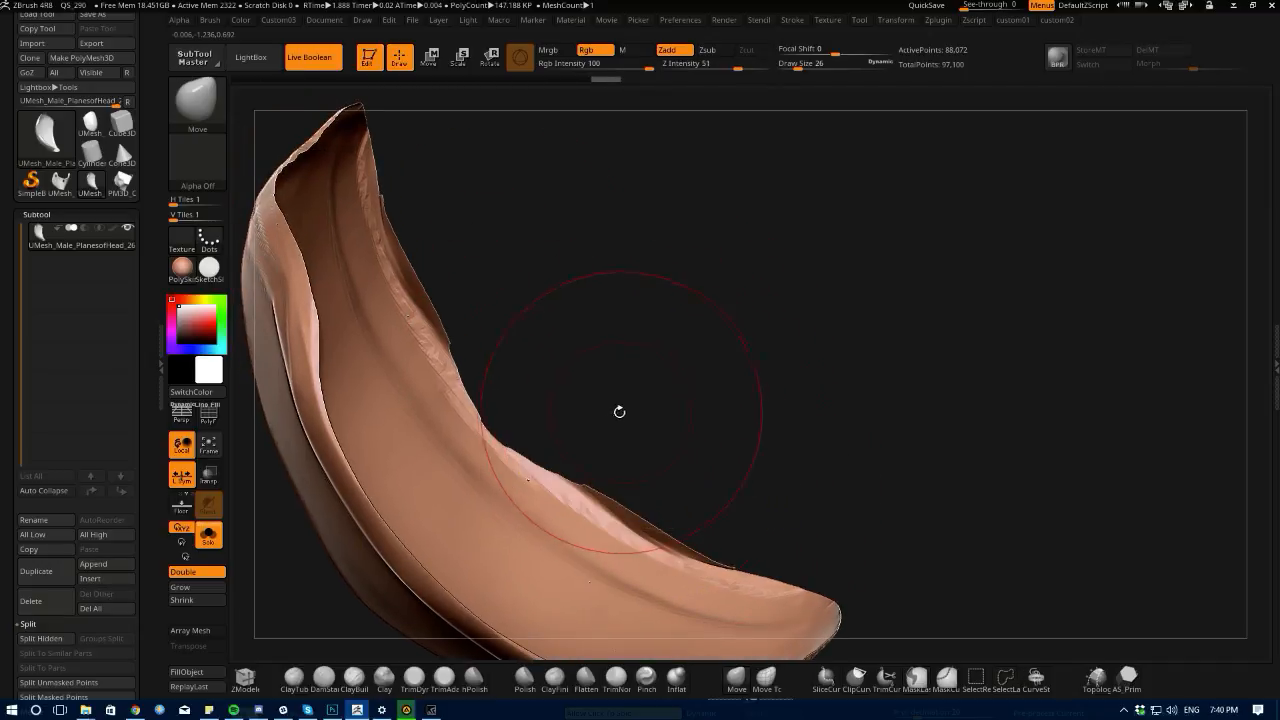
key(ctrl+shift)
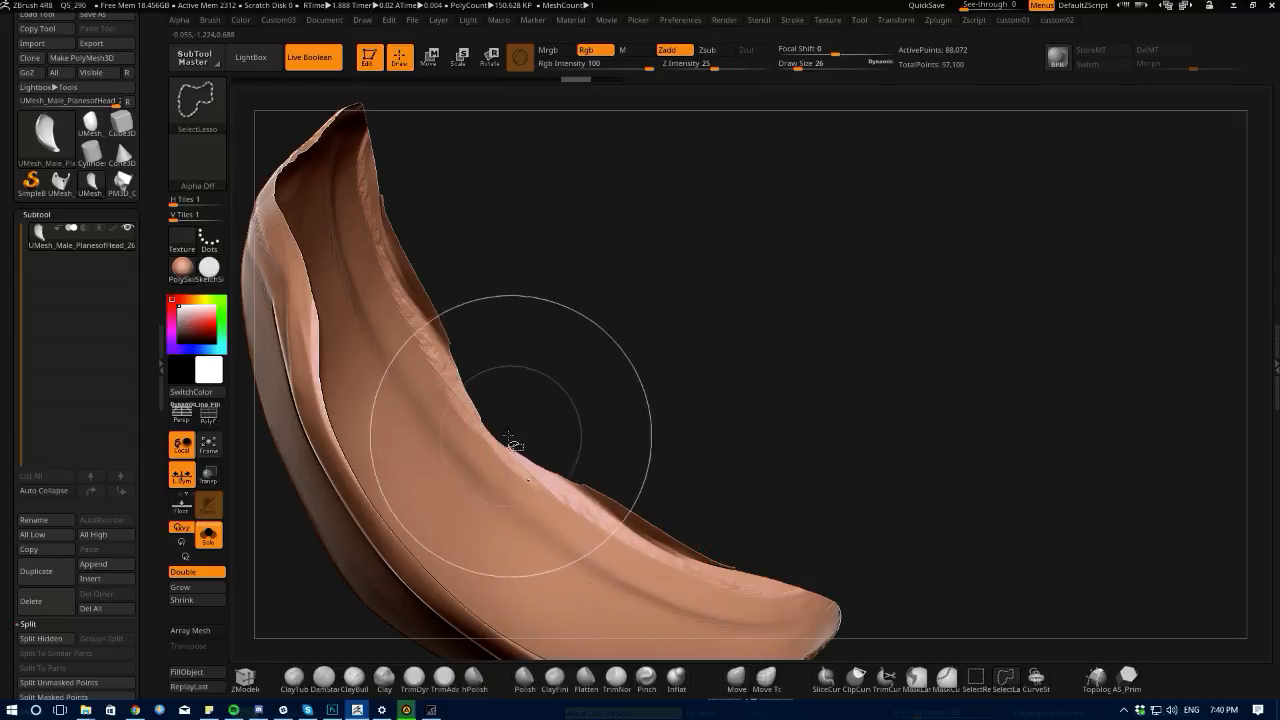
ctrl+shift+drag(498, 440, 475, 377)
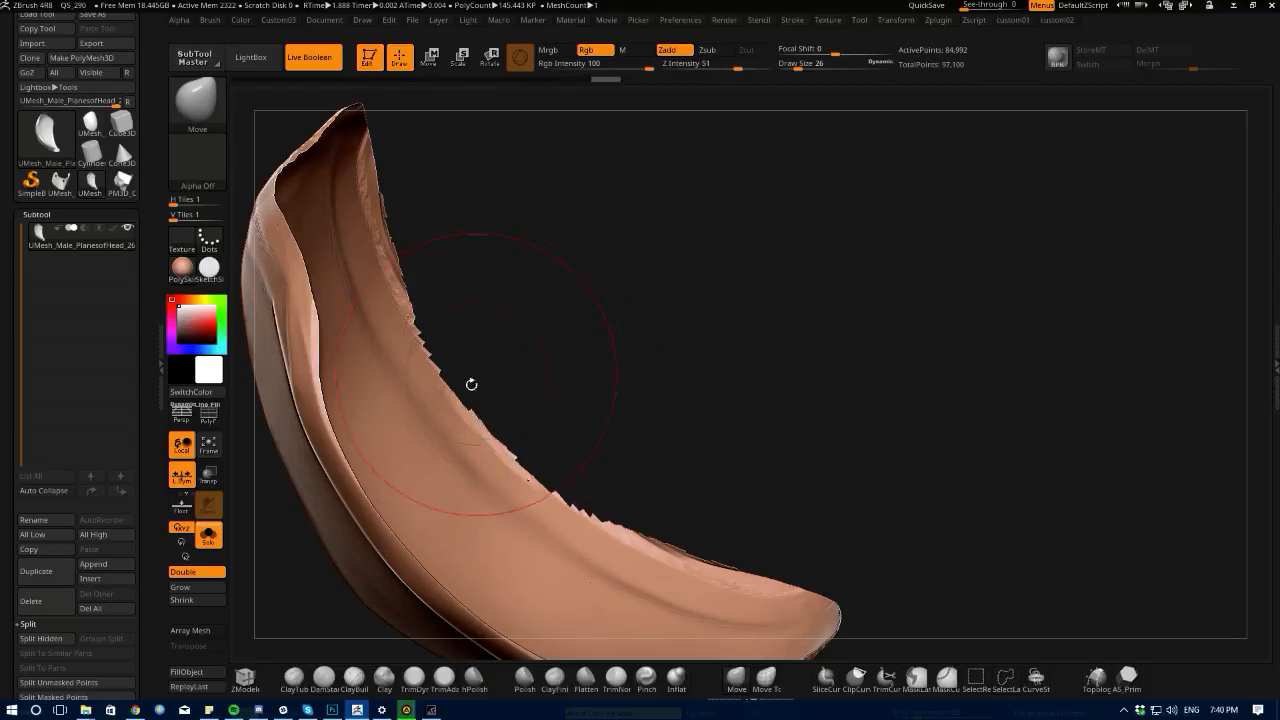
key(ctrl+z)
ctrl+shift+drag(612, 431, 572, 382)
key(ctrl+z)
- Hide the leftover edge strips on both sides of the shell with lasso selections
key(ctrl+shift)
mouse_move(695, 560)
ctrl+alt+shift+mouse_down()
mouse_move(686, 431)
mouse_move(670, 420)
ctrl+alt+shift+mouse_up()
mouse_move(586, 360)
alt+mouse_down()
mouse_move(454, 289)
mouse_move(269, 609)
mouse_move(300, 463)
alt+mouse_up()
drag(306, 343, 380, 480)
key(ctrl+shift)
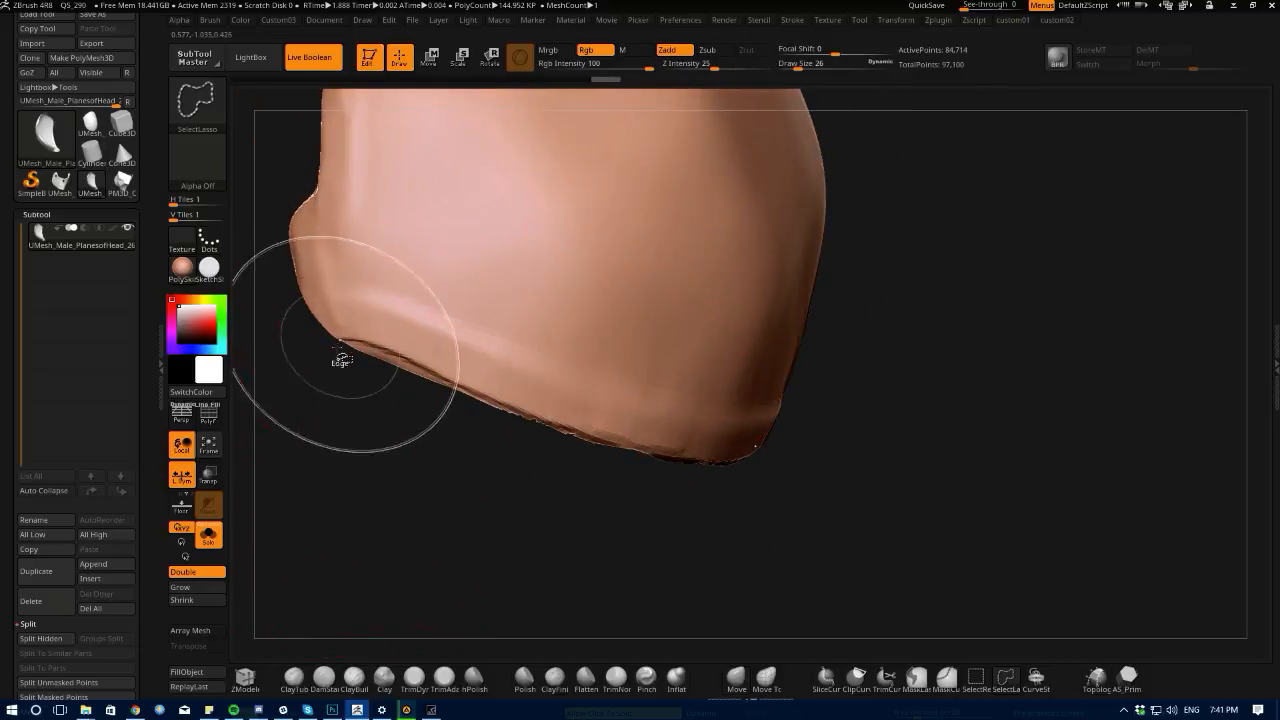
mouse_move(558, 494)
ctrl+shift+mouse_down()
mouse_move(425, 499)
mouse_move(460, 509)
mouse_move(468, 542)
ctrl+shift+mouse_up()
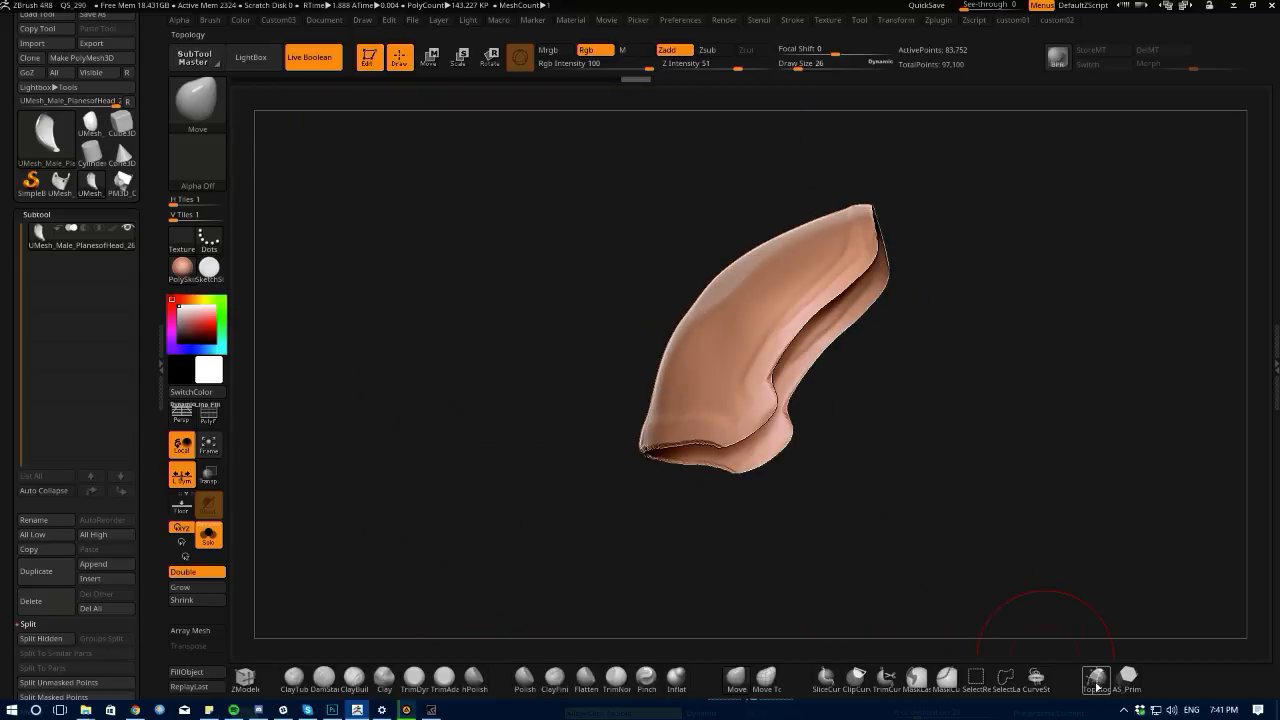
- Isolate the hidden rim polygons, assign them a single polygroup, and unhide the whole shell
drag(785, 538, 368, 515)
ctrl+shift+click(484, 531)
ctrl+shift+click(583, 517)
click(208, 415)
ctrl+shift+click(509, 525)
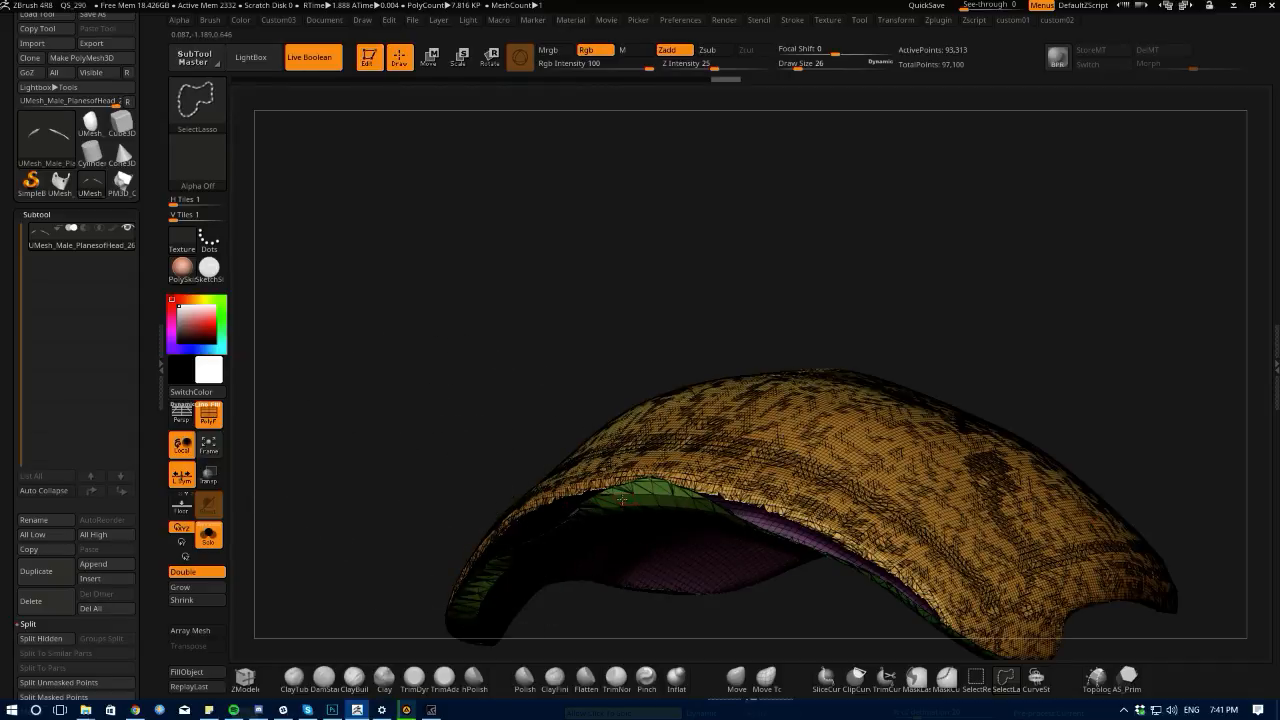
ctrl+shift+click(349, 468)
key(ctrl+w)
mouse_move(363, 483)
mouse_down()
mouse_move(347, 472)
mouse_move(386, 403)
mouse_move(354, 519)
mouse_move(417, 486)
mouse_move(451, 526)
mouse_up()
ctrl+shift+click(385, 410)
click(208, 413)
drag(374, 450, 442, 512)
- Apply Polish By Features to the shell and check the result in the polyframe
key(1)
drag(565, 569, 439, 529)
alt+drag(439, 529, 445, 340)
key(1)
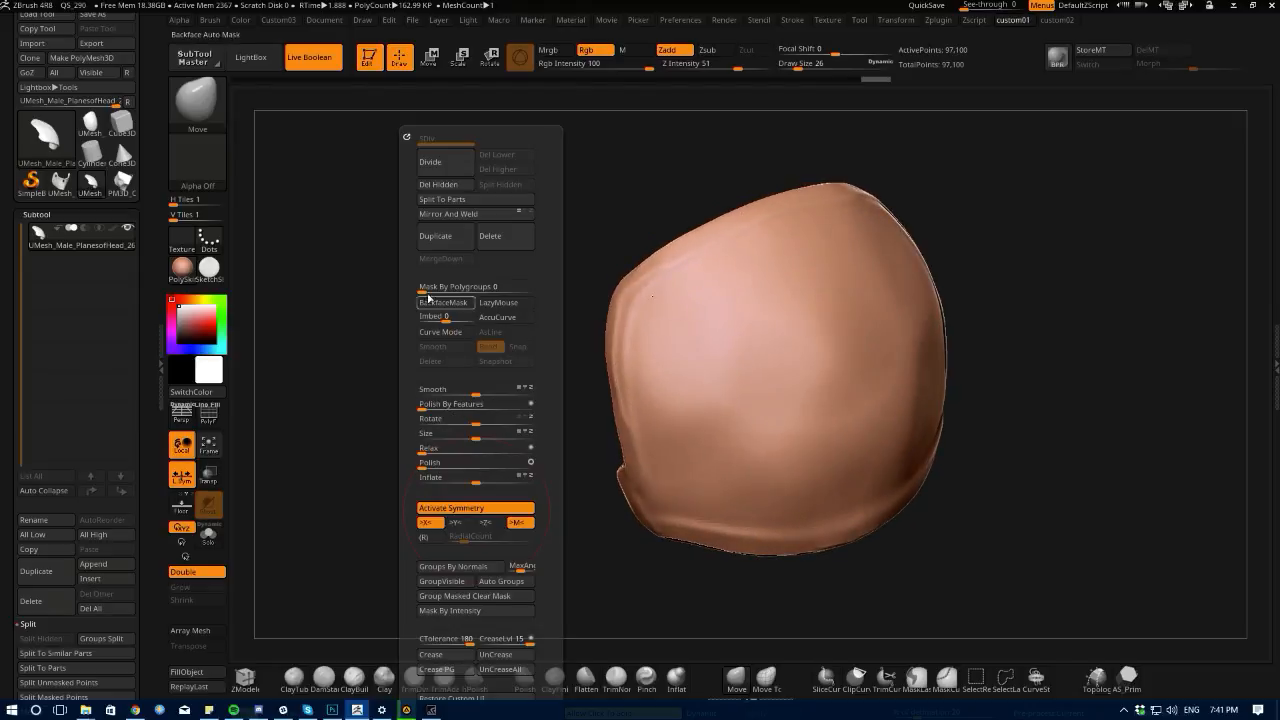
click(415, 406)
drag(469, 395, 451, 403)
key(1)
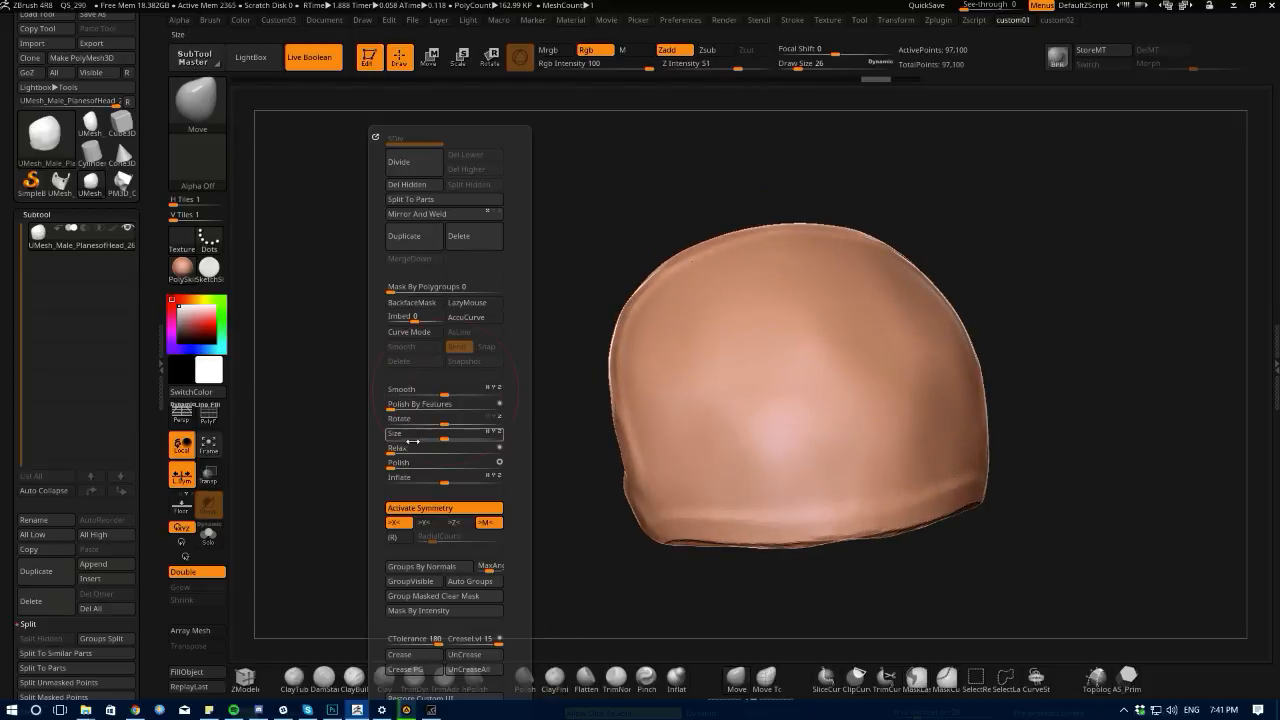
mouse_move(380, 463)
mouse_down()
mouse_move(433, 473)
mouse_move(448, 509)
mouse_move(403, 482)
mouse_move(292, 458)
mouse_move(431, 504)
mouse_move(402, 475)
mouse_move(426, 538)
mouse_move(415, 517)
mouse_move(376, 509)
mouse_move(434, 531)
mouse_move(431, 554)
mouse_move(389, 505)
mouse_move(405, 450)
mouse_move(437, 480)
mouse_move(449, 460)
mouse_move(398, 526)
mouse_up()
click(209, 420)
click(212, 420)
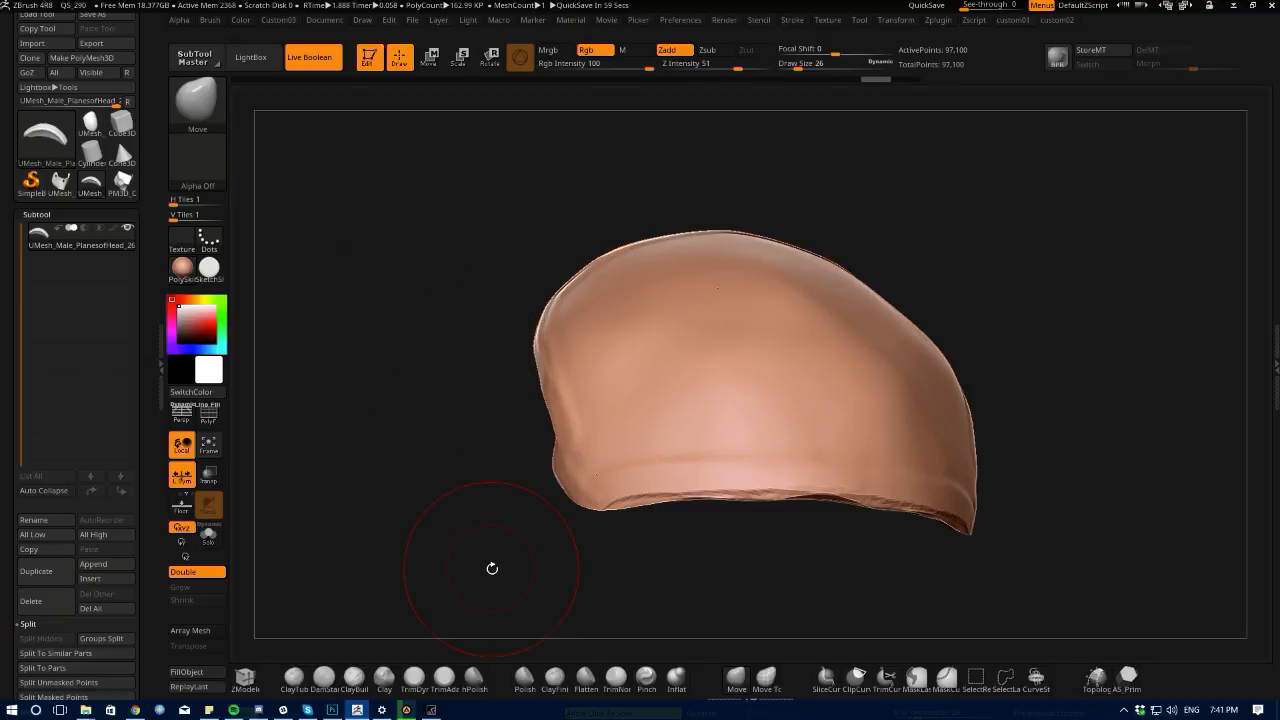
- Try remeshing the shell with DynaMesh at a resolution above 128 and inspect its polyframe
drag(420, 404, 415, 383)
key(shift+2)
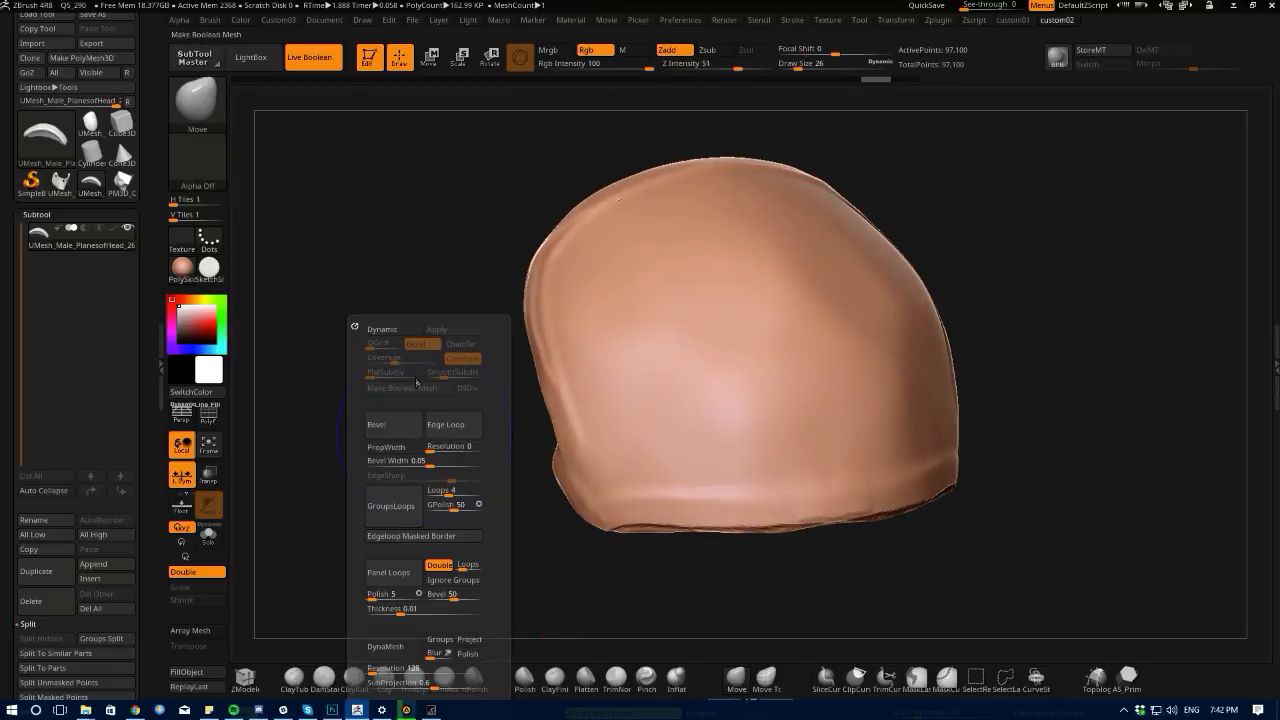
key(shift+2)
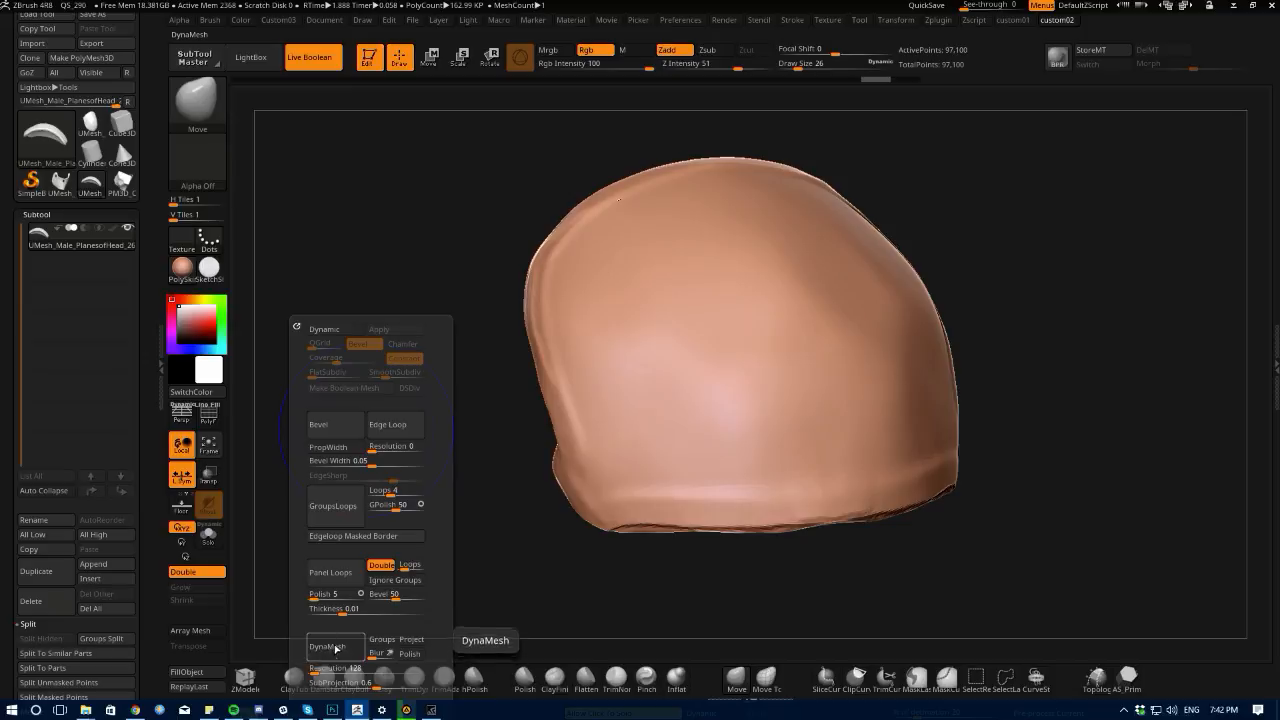
click(318, 671)
drag(317, 671, 322, 671)
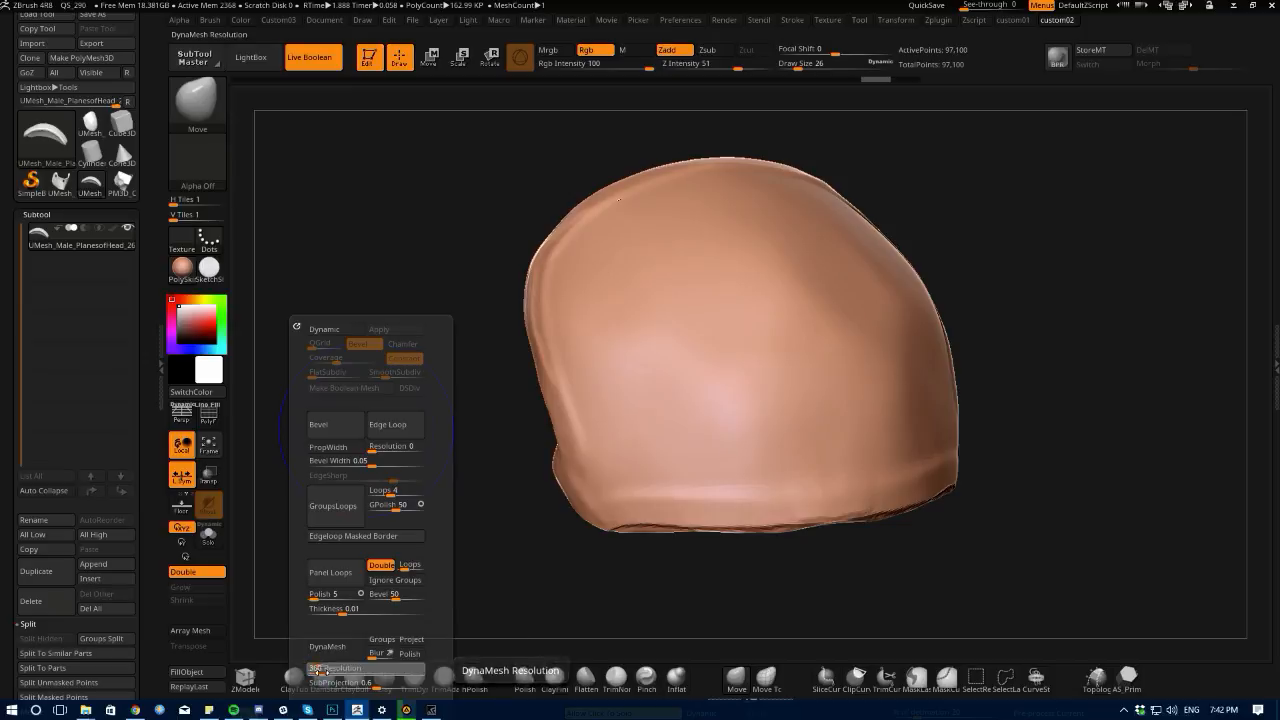
click(325, 647)
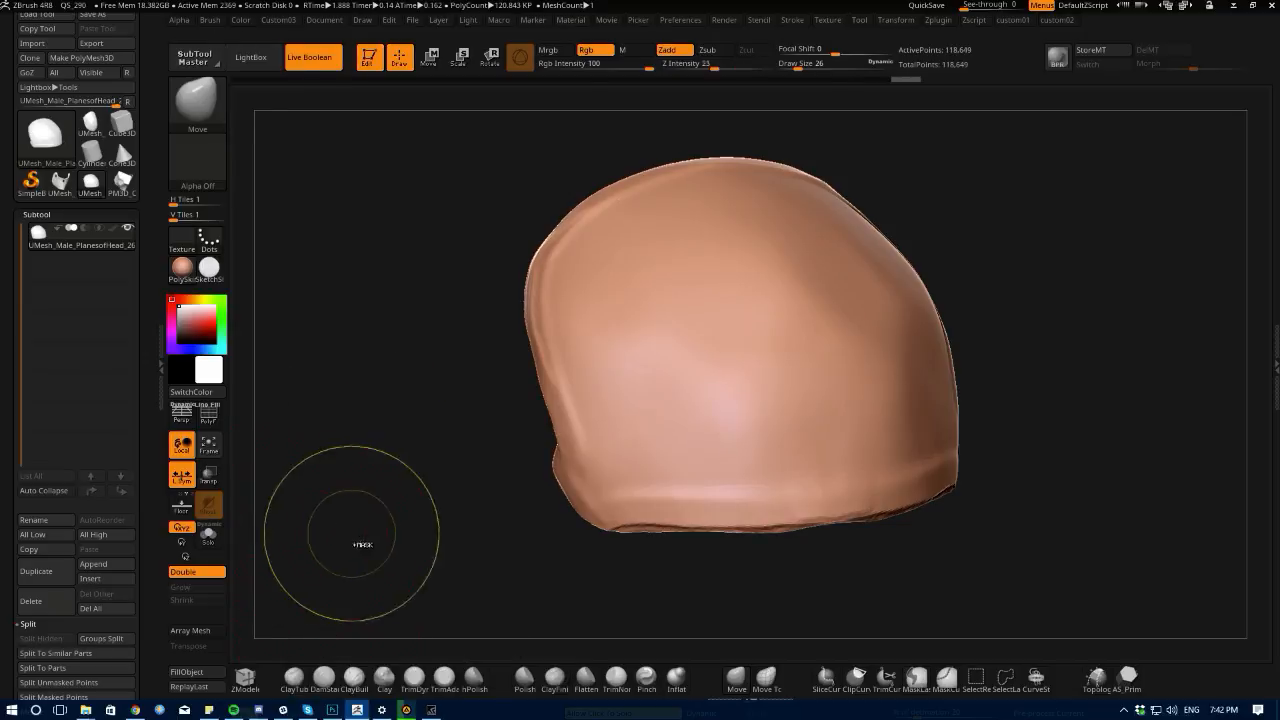
click(208, 418)
drag(400, 508, 346, 537)
key(space)
key(ctrl+z)
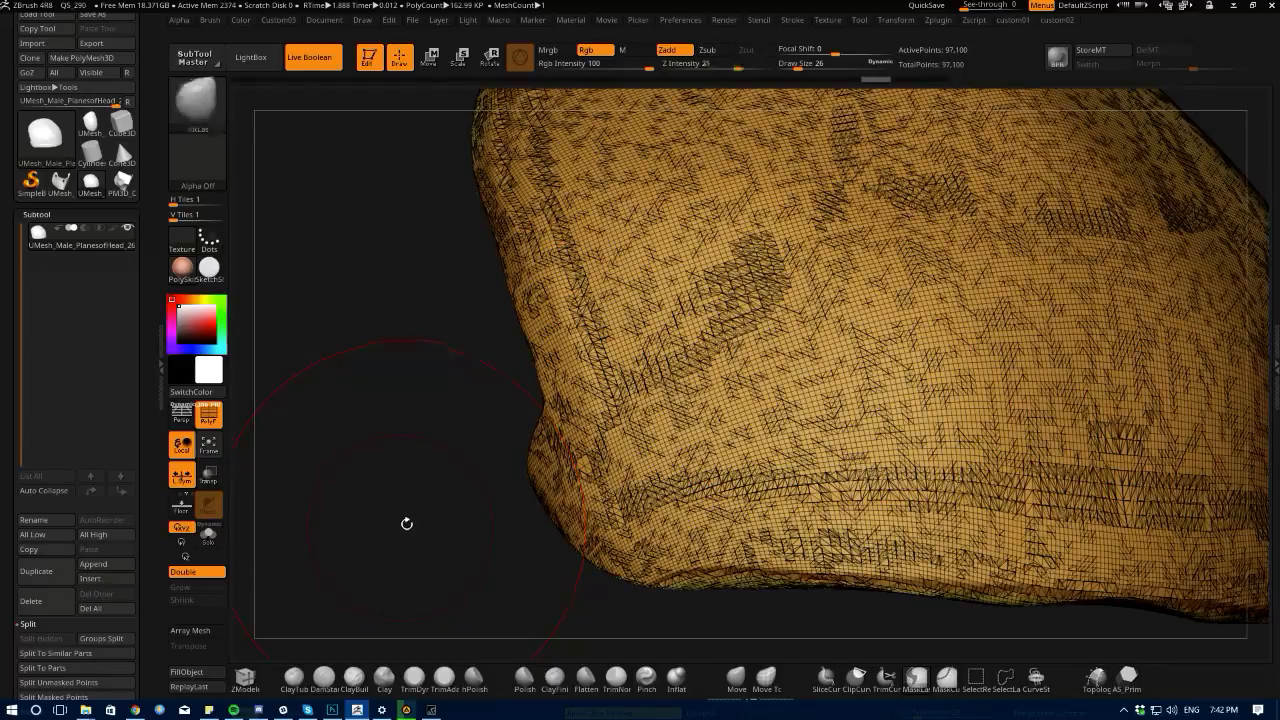
- Remesh the shell with DynaMesh at resolution 208
key(shift+2)
key(shift+1)
key(shift+2)
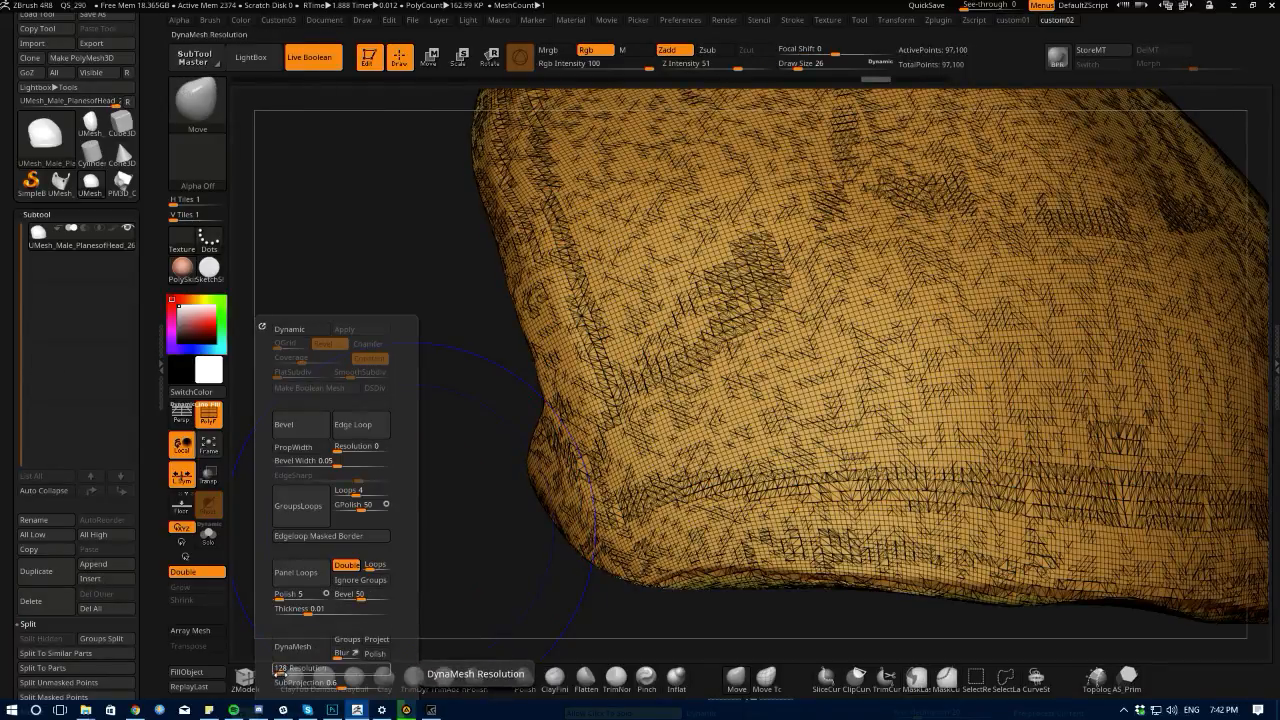
click(289, 652)
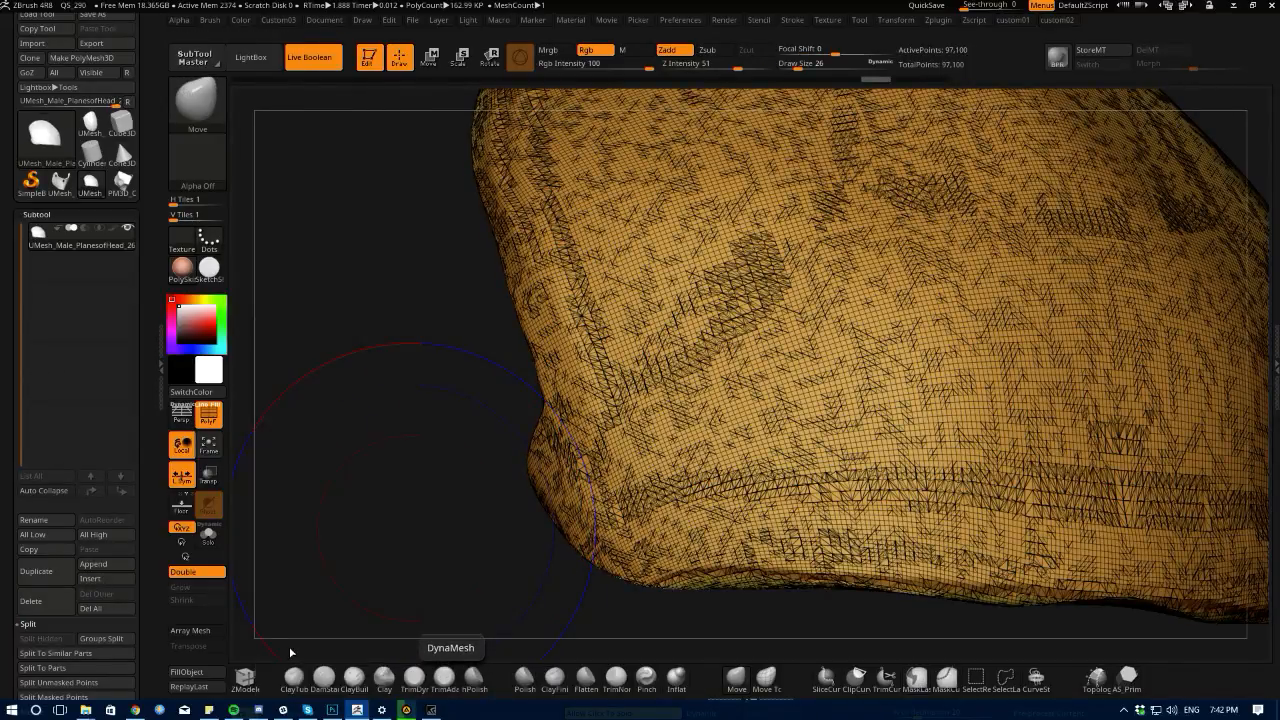
key(f)
mouse_move(322, 481)
mouse_down()
mouse_move(345, 430)
mouse_move(397, 374)
mouse_move(381, 350)
mouse_move(400, 360)
mouse_move(389, 454)
mouse_move(292, 437)
mouse_move(391, 440)
mouse_move(406, 474)
mouse_up()
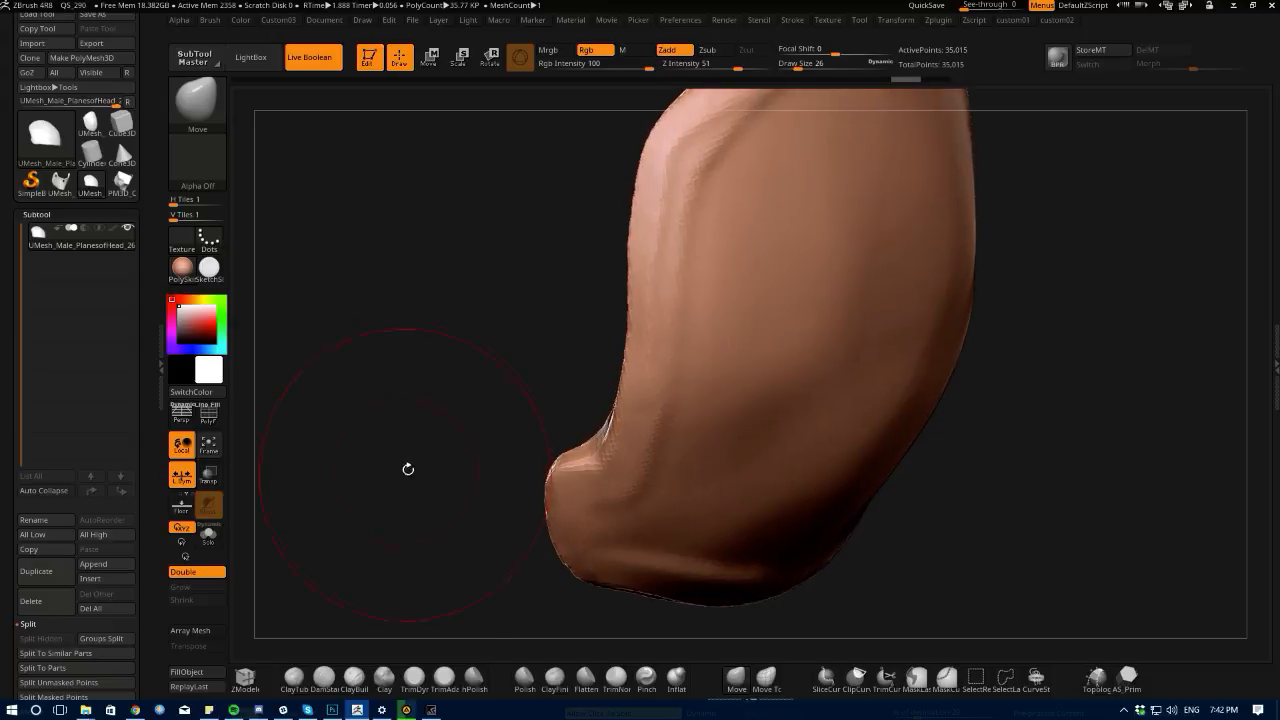
- Insert edge loops around the shell's polygroups using GroupsLoops with Loops 4 and GPolish 50
key(space)
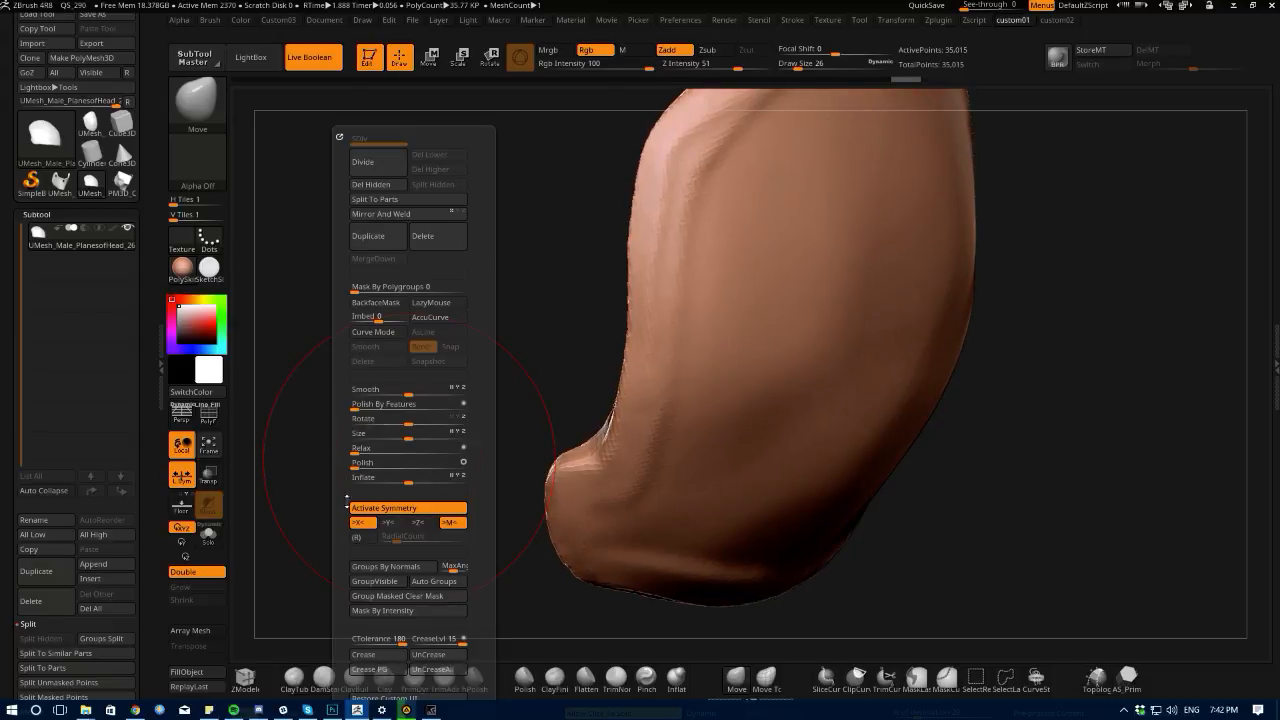
key(2)
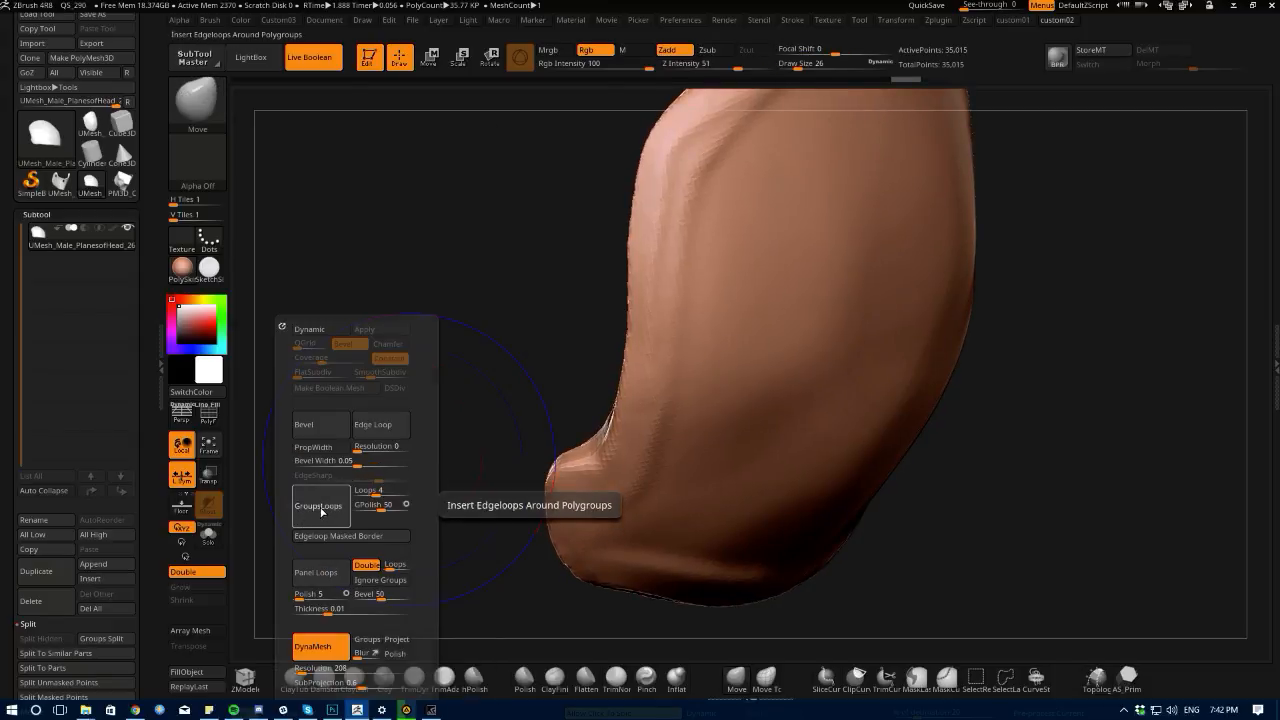
click(320, 508)
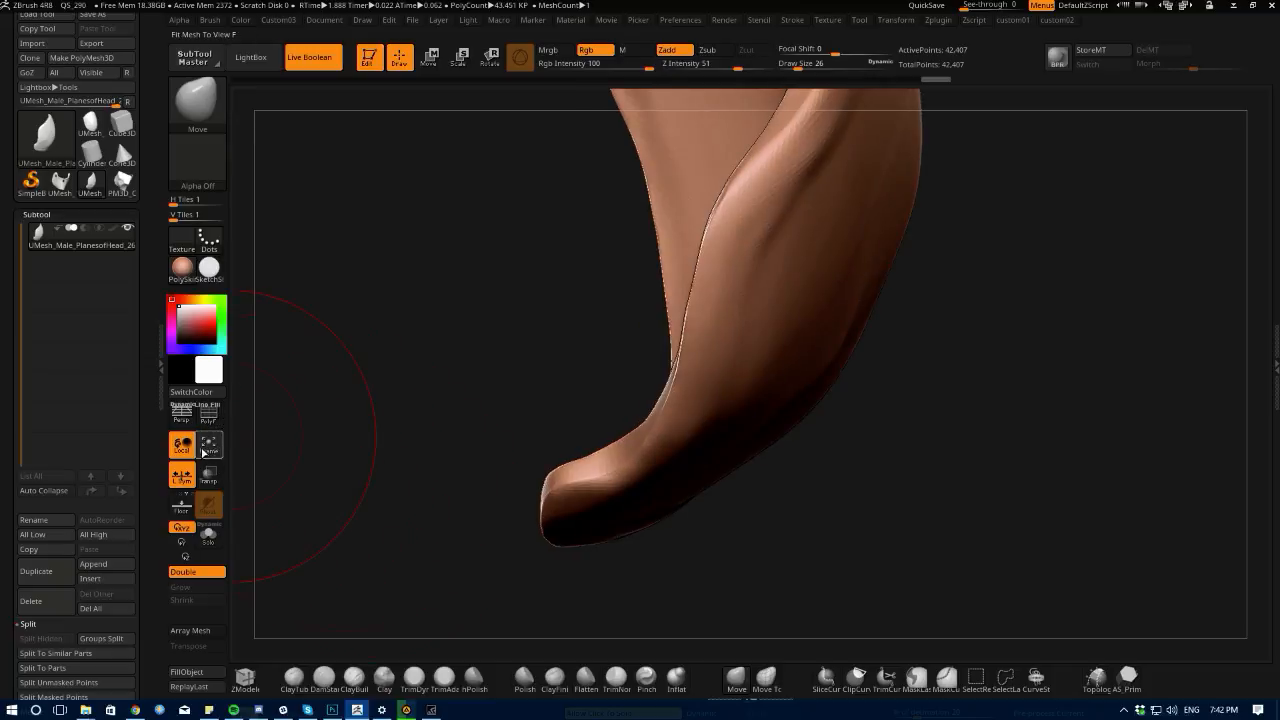
- Examine the shell's topology, rim polygroup and inner surface in the polyframe from several angles
click(208, 417)
alt+drag(371, 434, 387, 484)
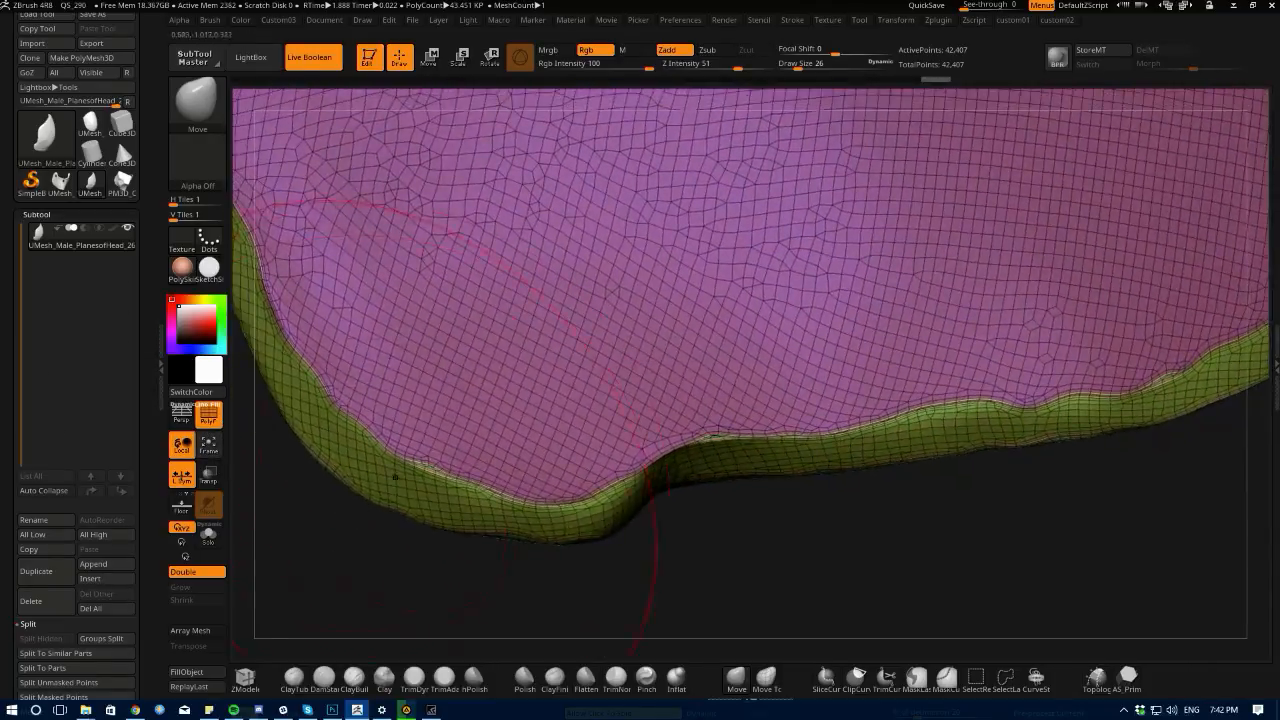
alt+drag(650, 560, 540, 606)
drag(686, 600, 530, 560)
alt+drag(322, 399, 332, 536)
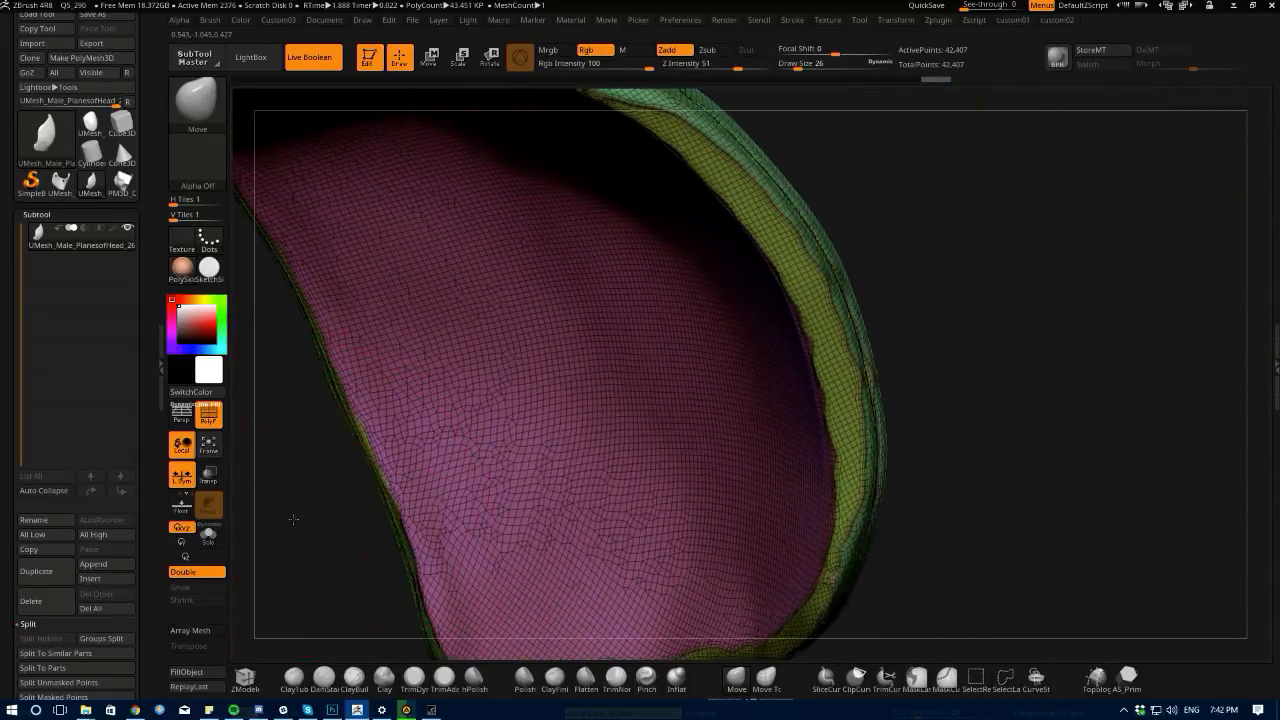
drag(400, 510, 311, 493)
mouse_move(385, 531)
mouse_down()
mouse_move(357, 480)
mouse_move(380, 534)
mouse_move(400, 460)
mouse_move(367, 514)
mouse_up()
click(208, 415)
- Smooth the looped shell with Polish By Features and check its edges from below
drag(297, 443, 368, 412)
key(1)
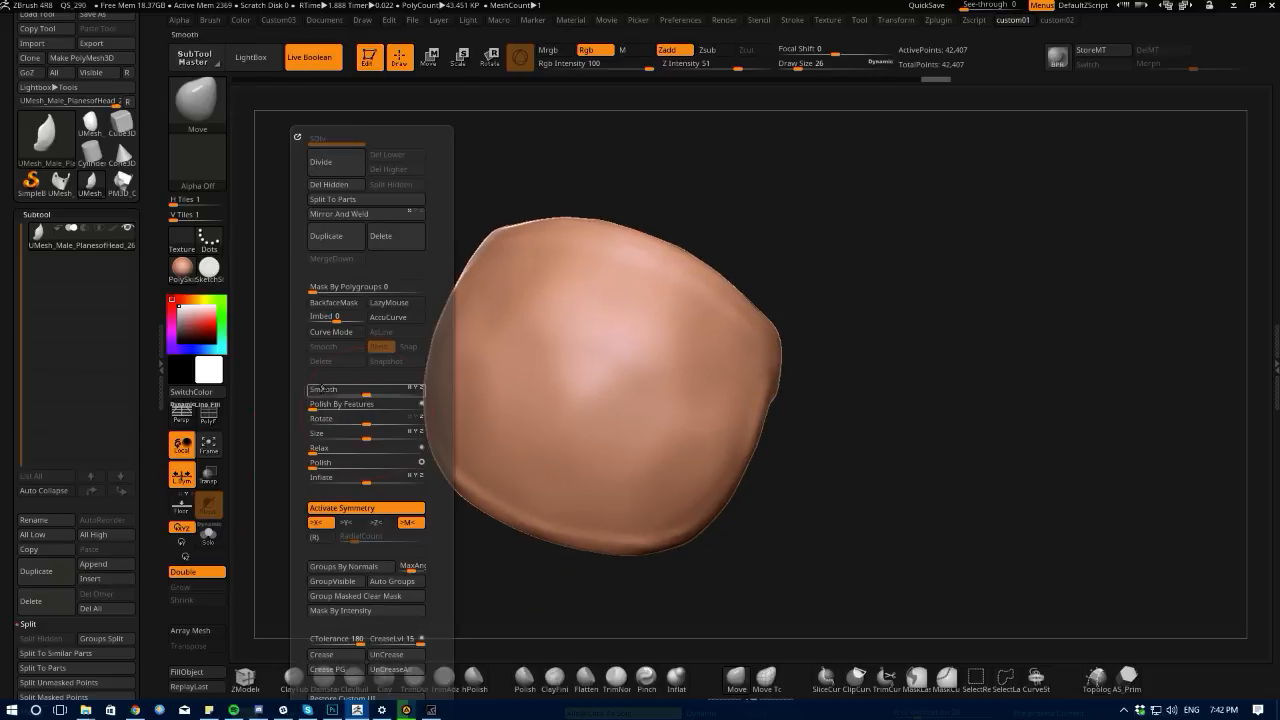
click(313, 404)
key(1)
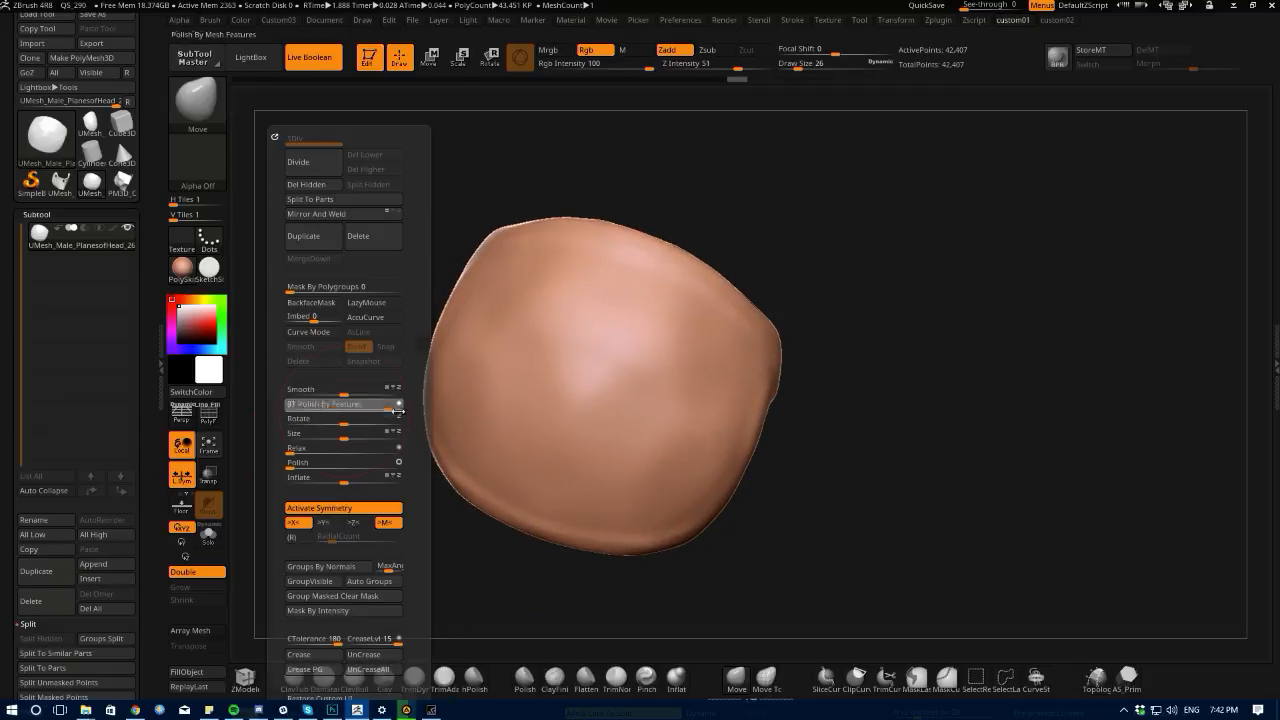
drag(390, 410, 396, 410)
drag(329, 443, 237, 413)
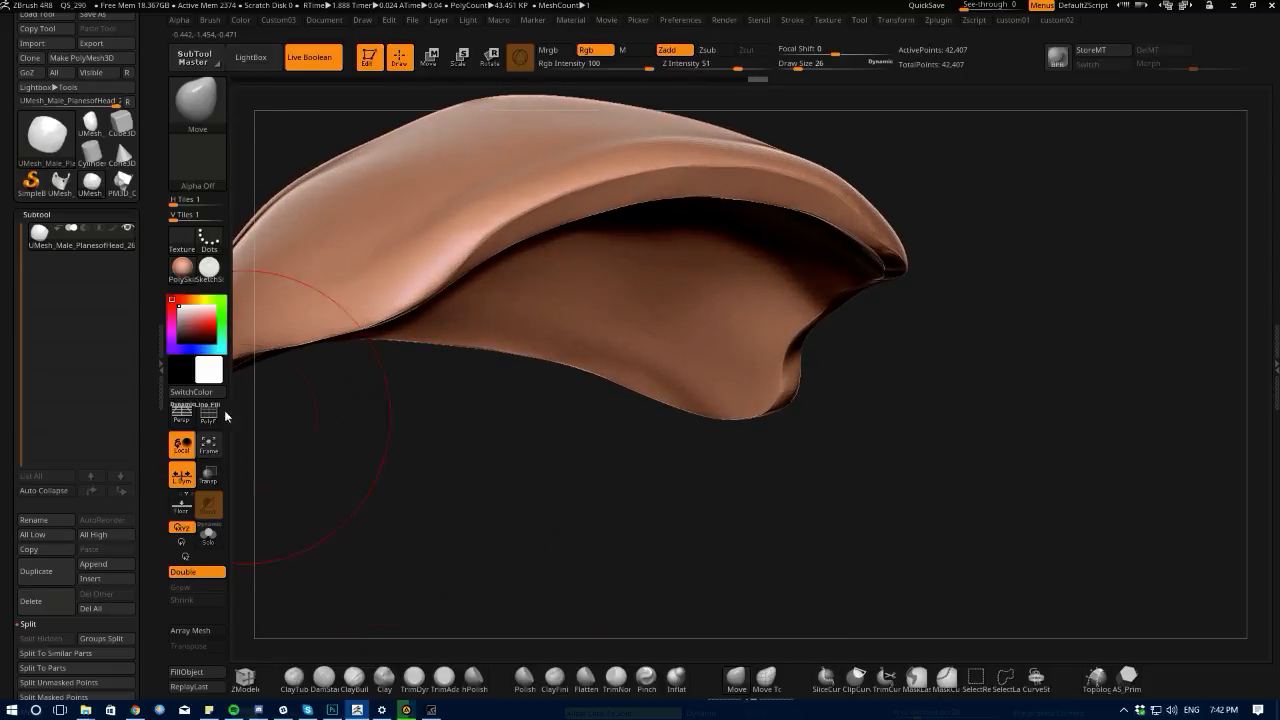
- Show the polyframe and polish the shell by features again to even out its rim
click(212, 415)
key(space)
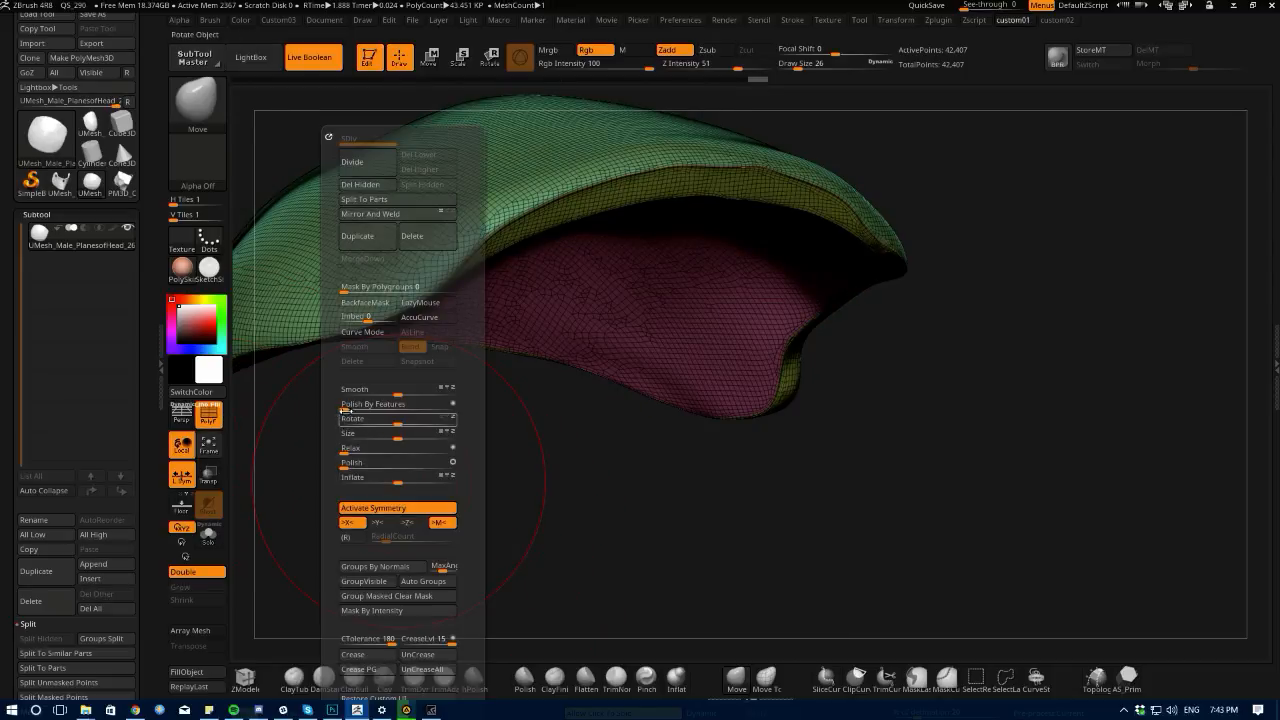
key(space)
drag(357, 408, 437, 420)
drag(471, 476, 374, 547)
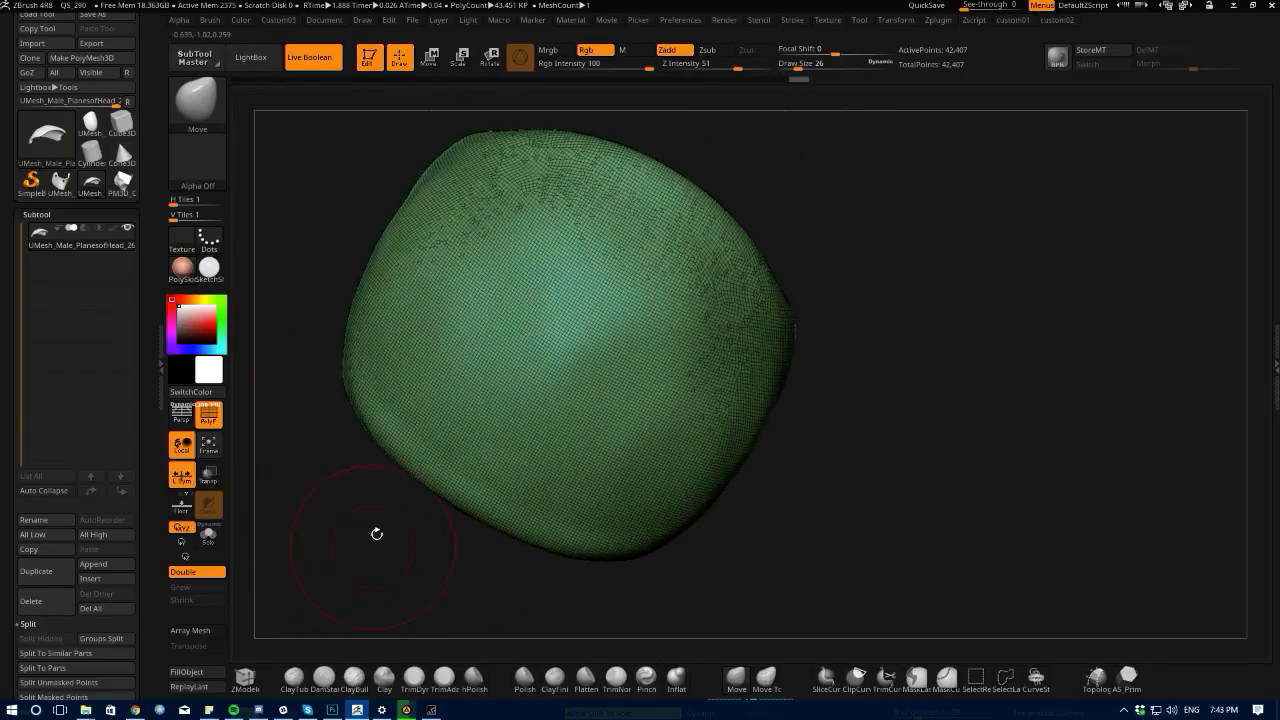
- Apply a further Polish By Features pass and inspect the shell with and without the polyframe
key(1)
drag(384, 500, 217, 445)
click(209, 420)
click(212, 420)
drag(354, 340, 236, 489)
click(209, 416)
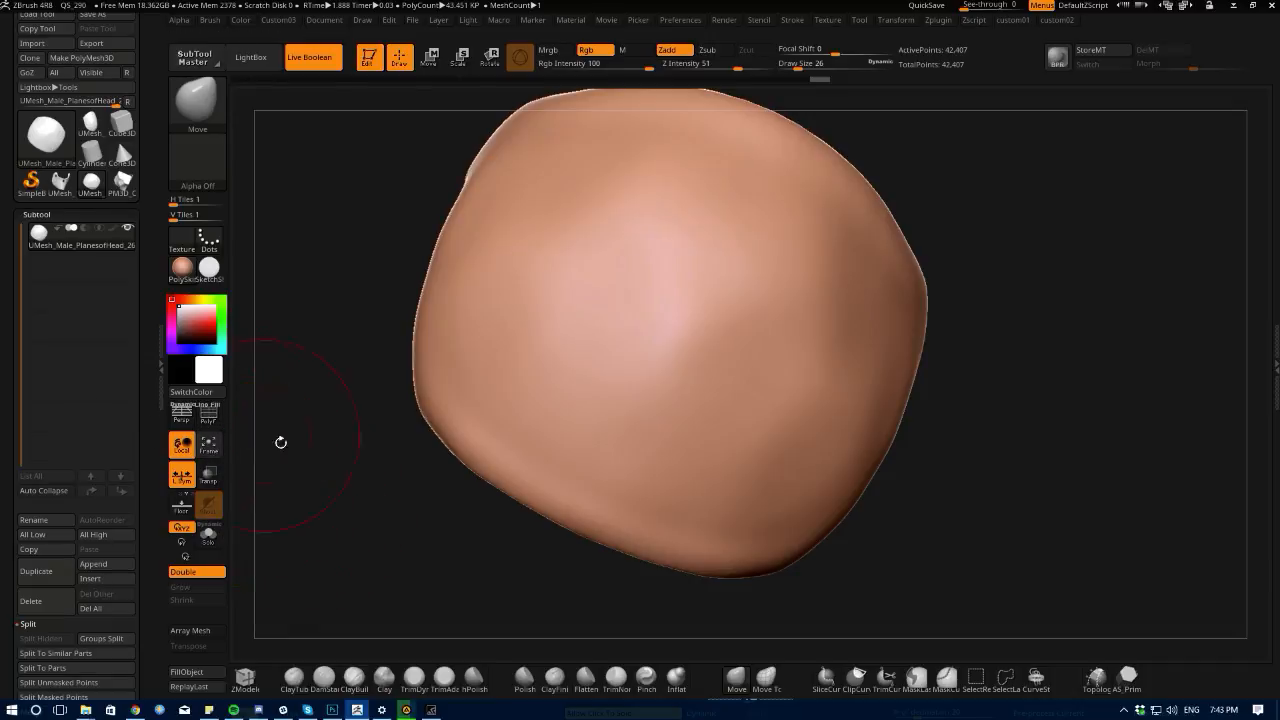
- Try Polish By Features in its alternate circle mode on the shell
key(1)
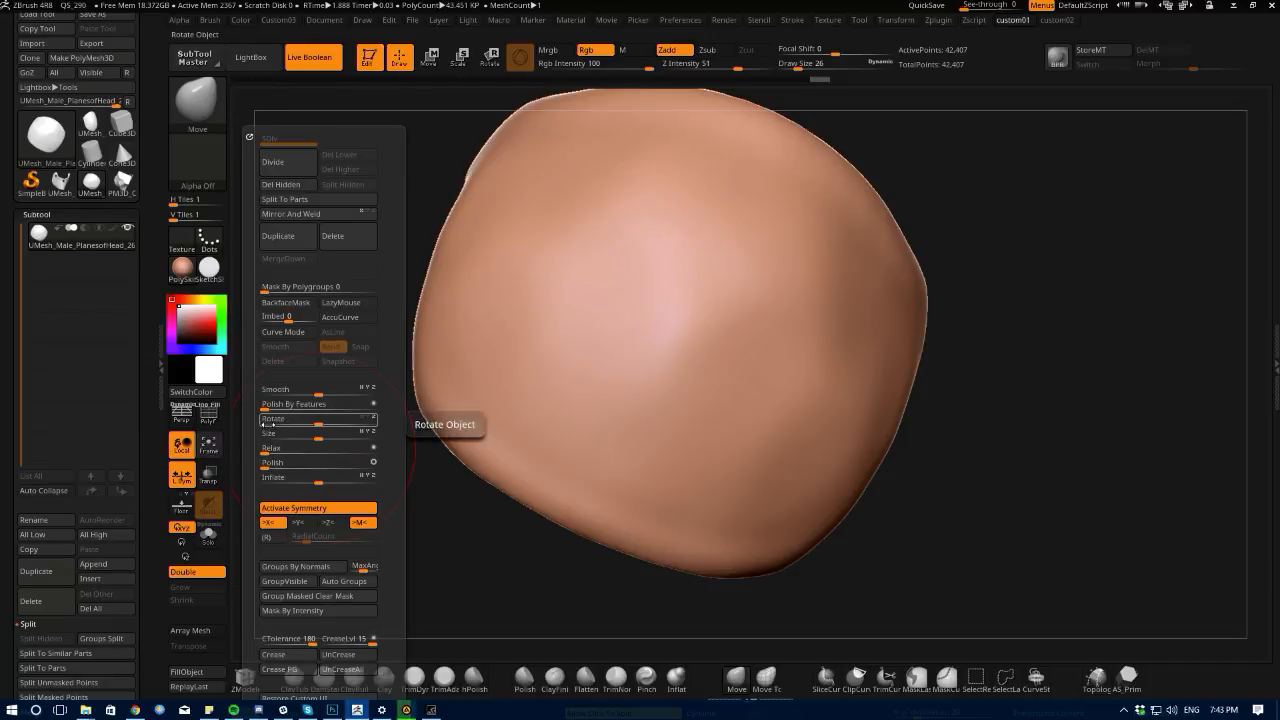
click(372, 405)
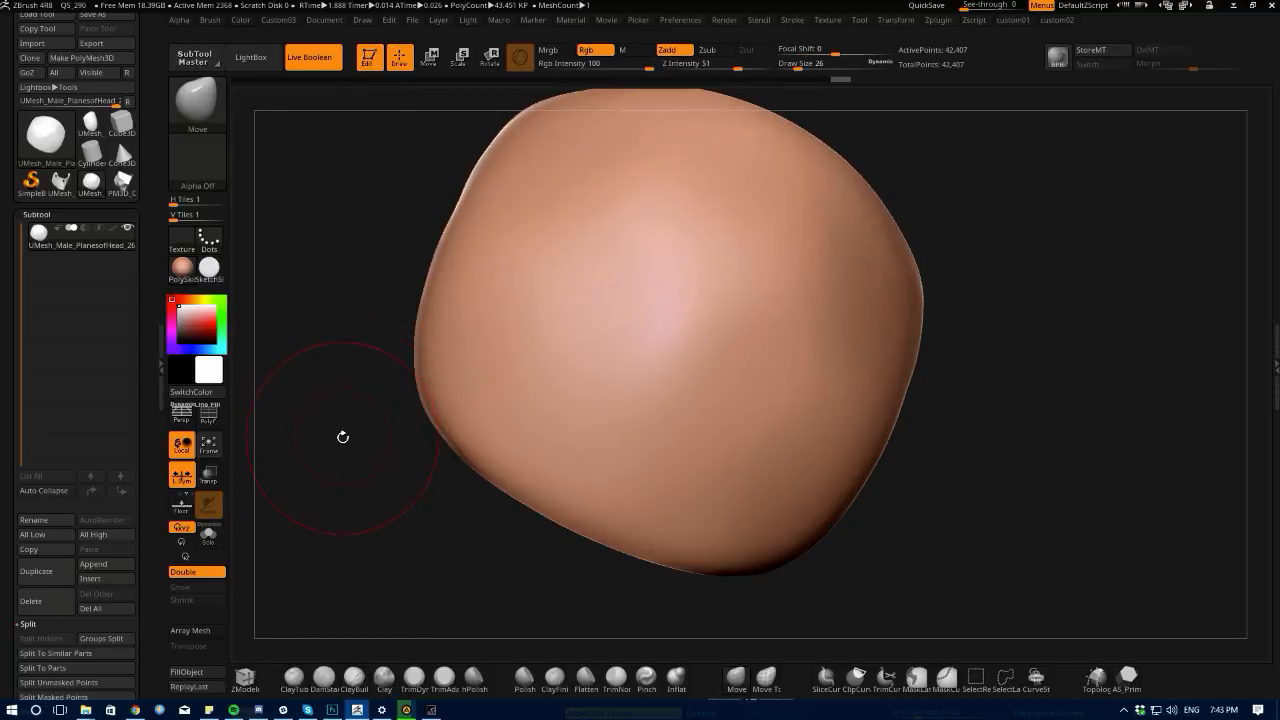
key(ctrl+z)
key(1)
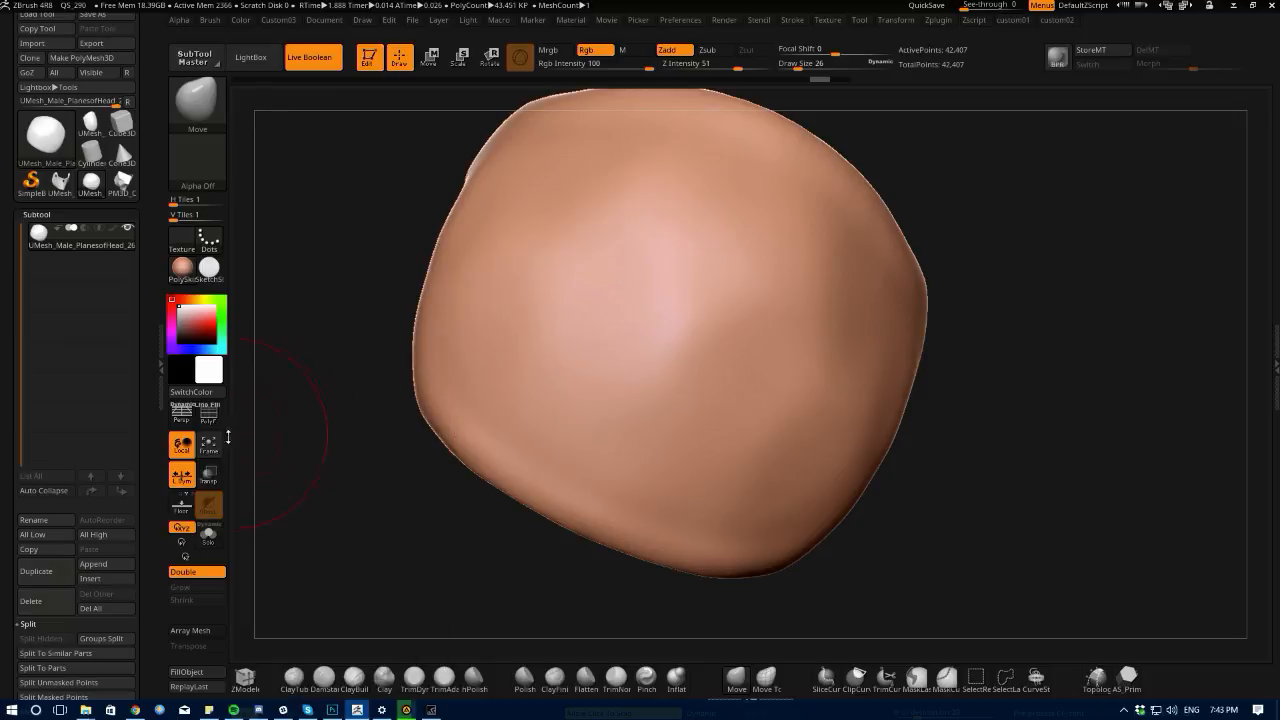
- Repeat the last Polish By Features pass on the shell and inspect its side profile
key(1)
key(1)
drag(394, 420, 426, 434)
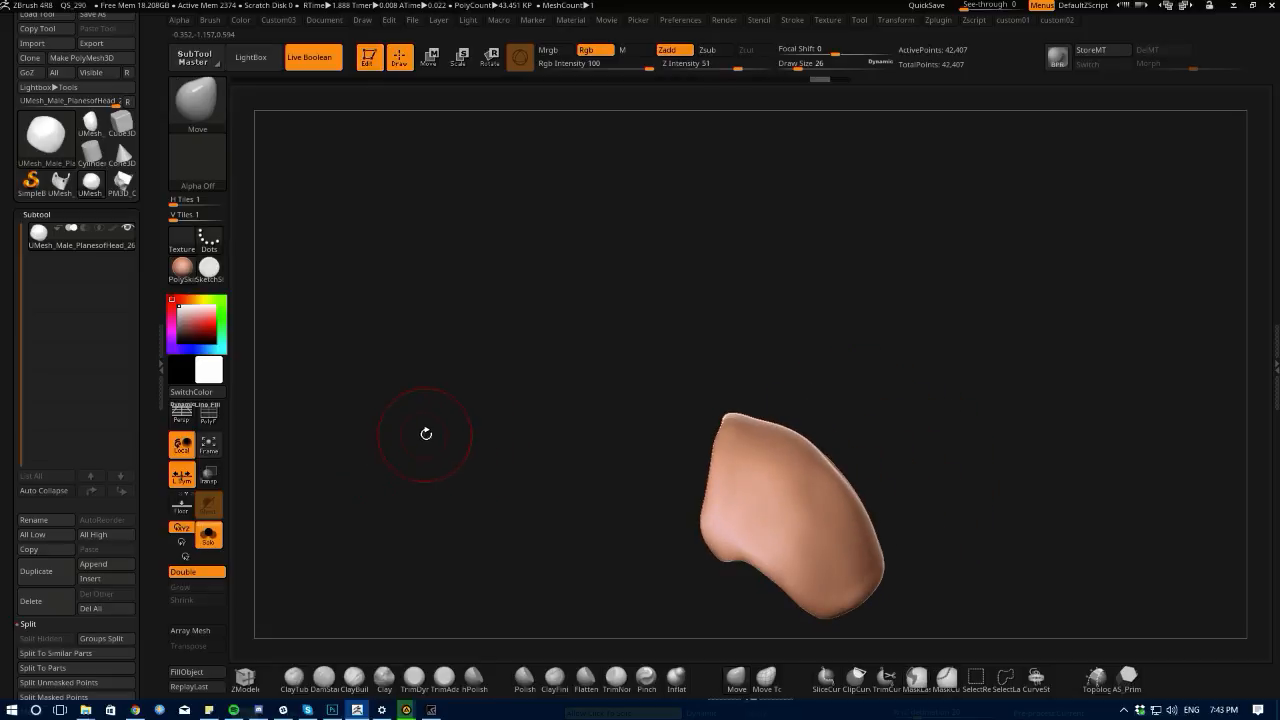
mouse_move(625, 536)
alt+mouse_down()
mouse_move(473, 443)
mouse_move(482, 505)
alt+mouse_up()
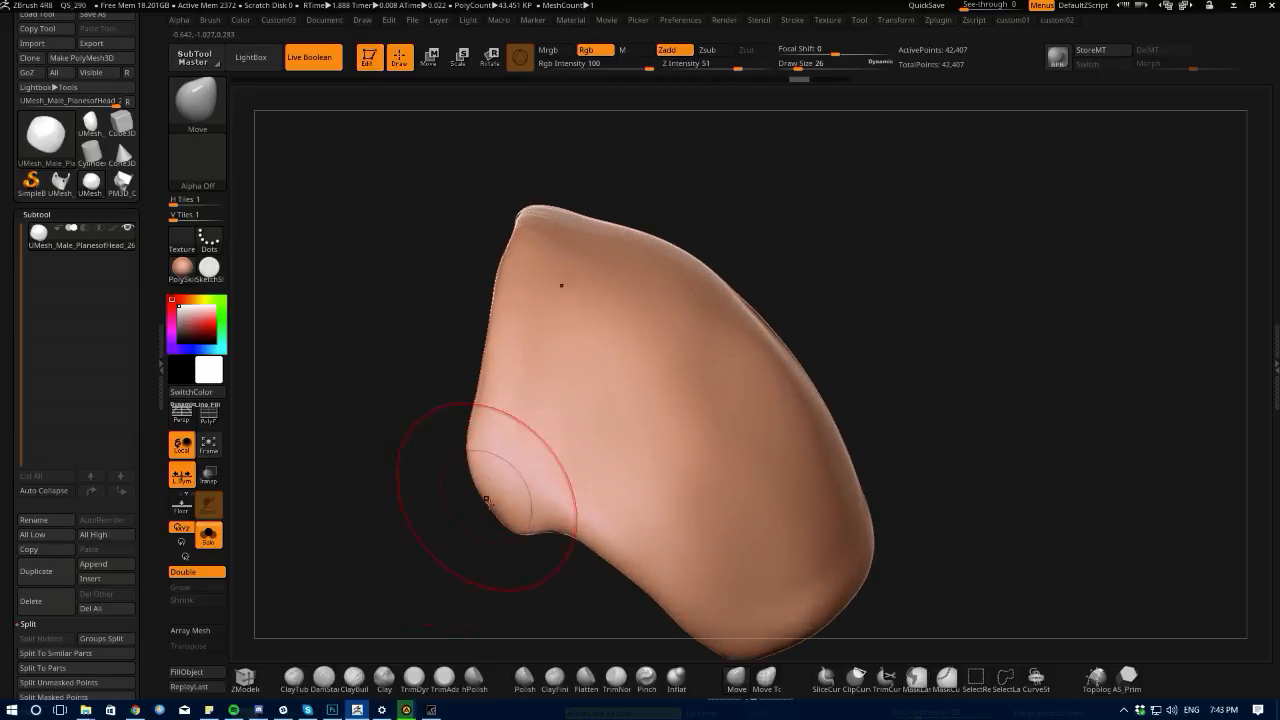
key(1)
drag(358, 410, 378, 409)
mouse_move(551, 537)
mouse_down()
mouse_move(384, 480)
mouse_move(323, 423)
mouse_move(353, 538)
mouse_up()
- Show the polyframe and crease the shell's polygroup borders
click(210, 413)
drag(345, 420, 383, 391)
key(1)
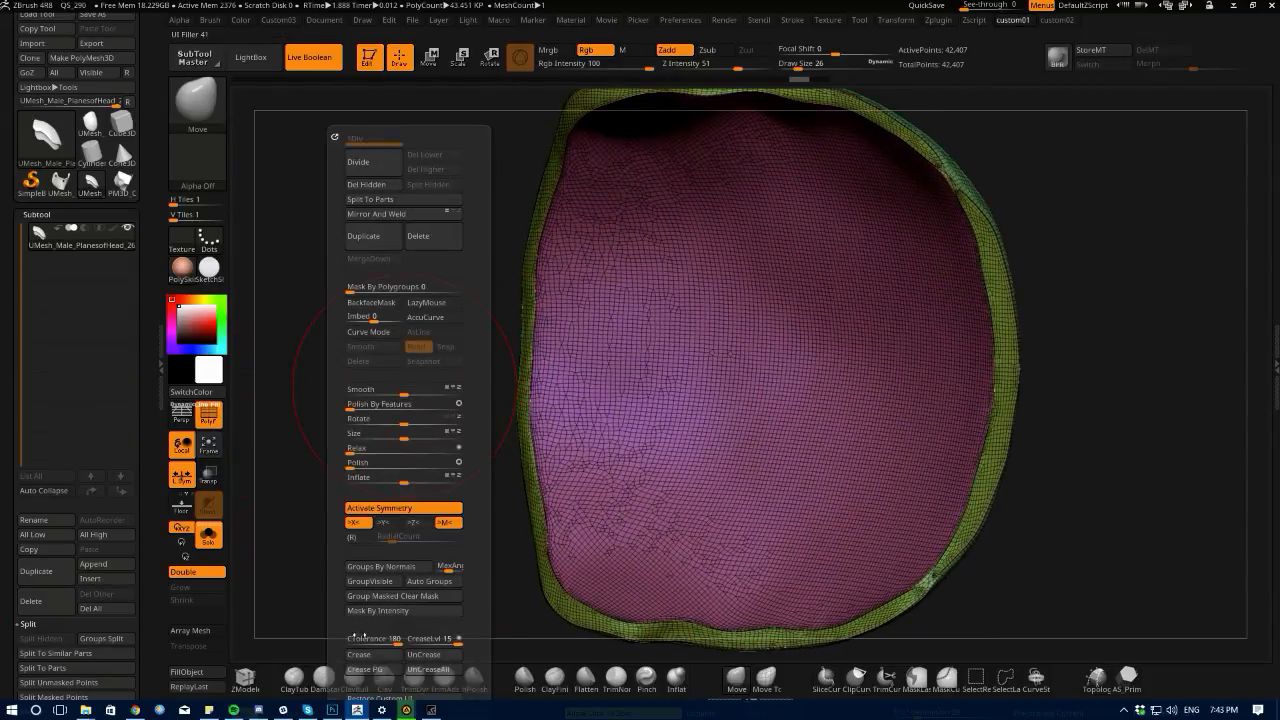
click(364, 669)
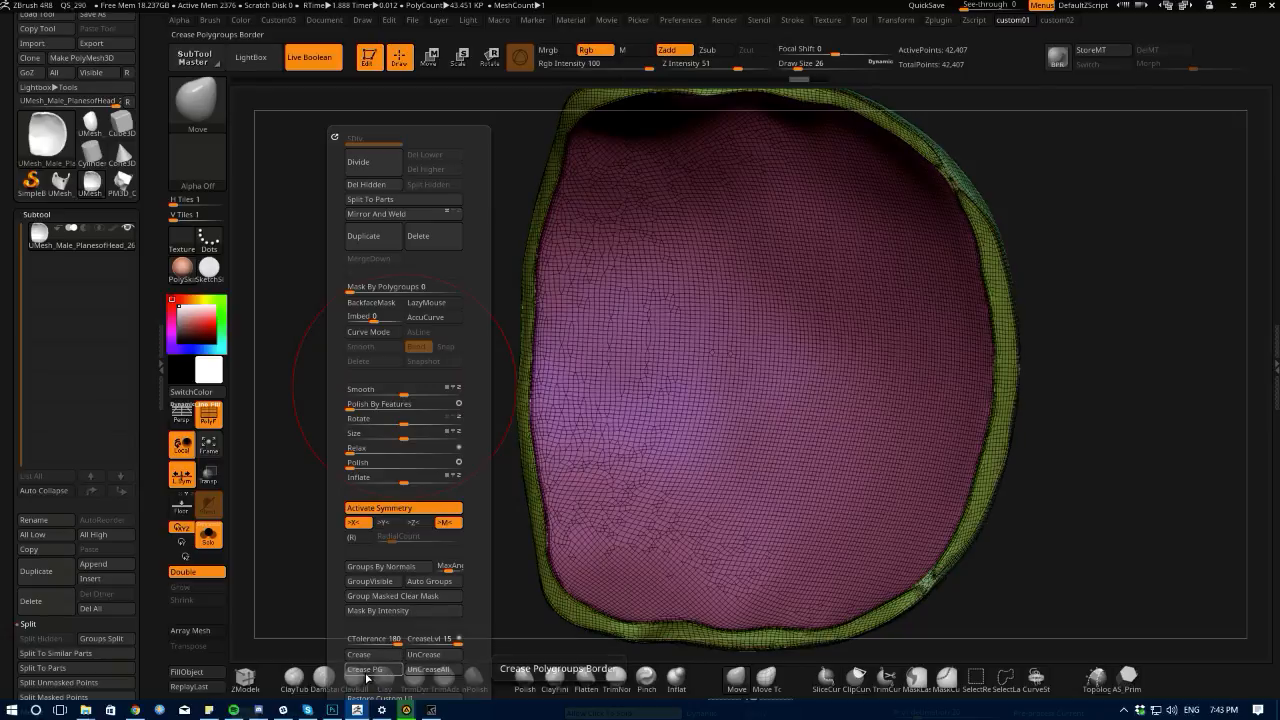
drag(470, 385, 517, 449)
mouse_move(414, 460)
mouse_down()
mouse_move(423, 419)
mouse_move(389, 266)
mouse_move(408, 455)
mouse_up()
- Hide the yellow rim polygroup and invert the visibility to isolate the rim
ctrl+shift+click(636, 332)
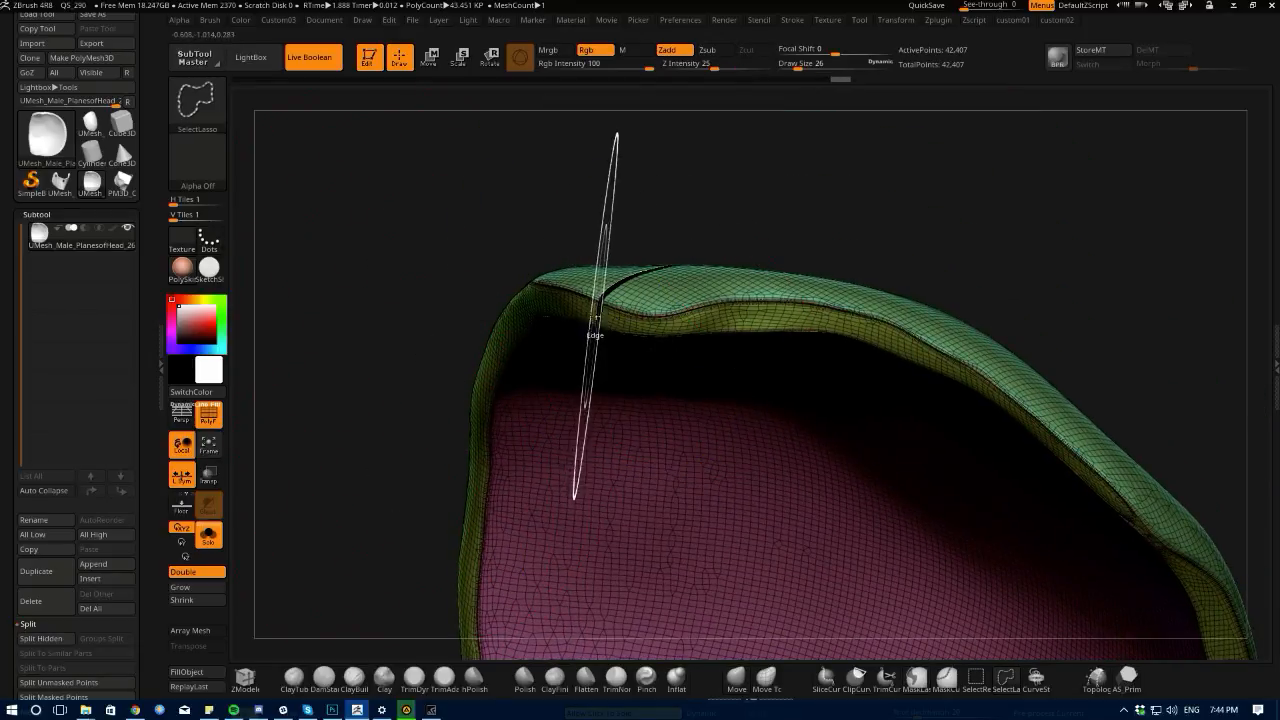
ctrl+shift+click(600, 323)
mouse_move(394, 280)
mouse_down()
mouse_move(376, 465)
mouse_move(426, 383)
mouse_move(357, 357)
mouse_move(377, 380)
mouse_up()
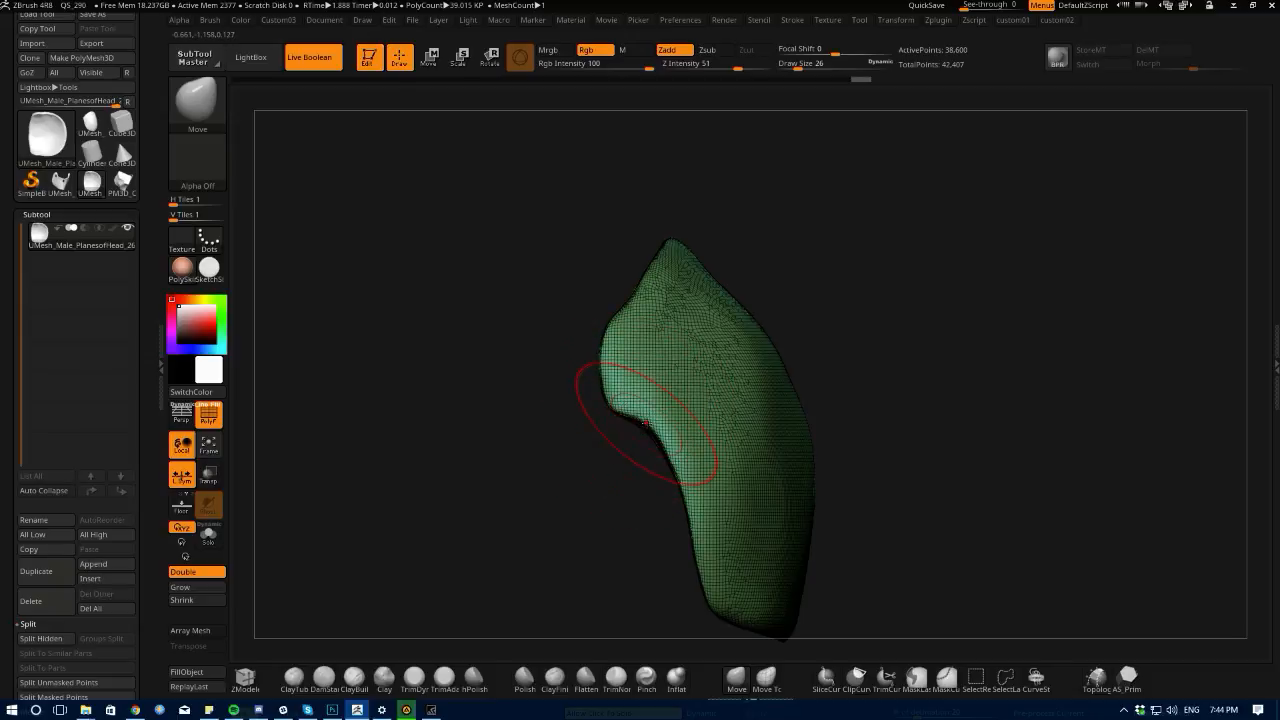
ctrl+shift+drag(501, 427, 482, 408)
- Try to hide the rim section at the side notch and crease the borders of the remaining strips
ctrl+alt+shift+drag(590, 315, 626, 322)
ctrl+alt+shift+drag(622, 405, 508, 428)
drag(410, 401, 235, 375)
drag(245, 488, 340, 463)
alt+drag(425, 440, 500, 455)
key(space)
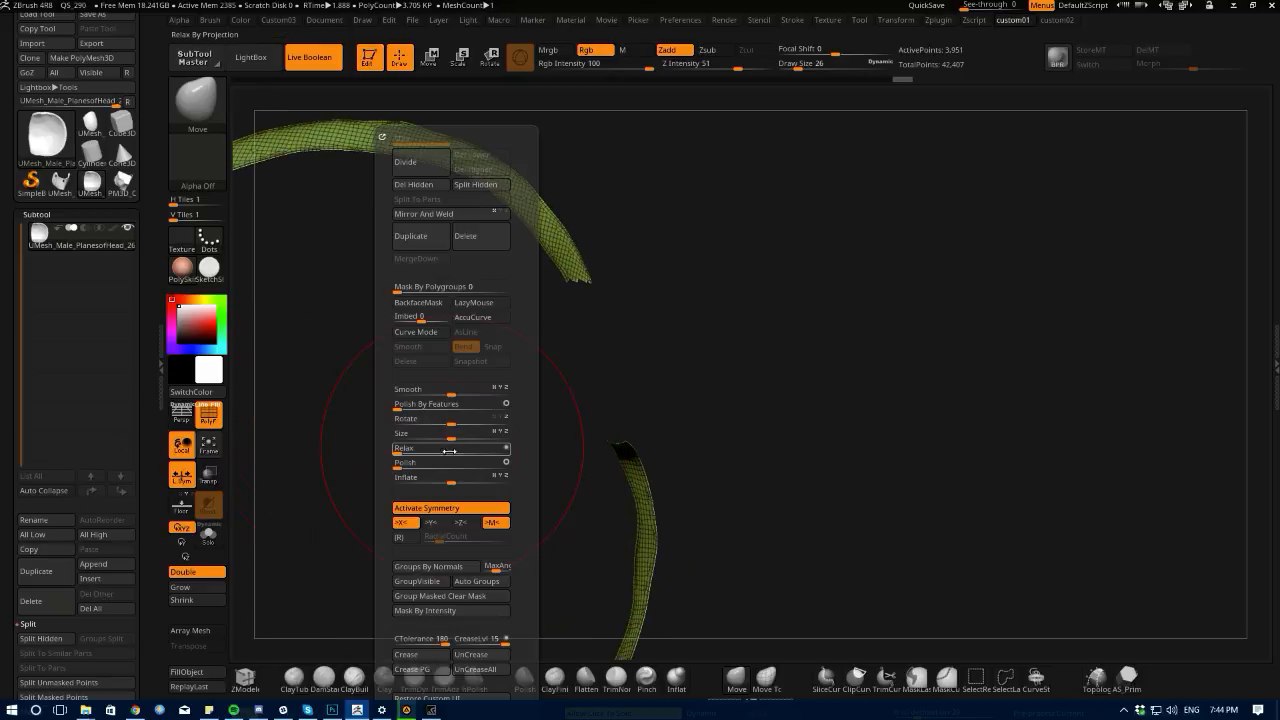
click(404, 657)
- Lasso-hide the rim's curved side section in profile, crease the borders of the remaining strips, and show the whole shell again
drag(748, 498, 523, 495)
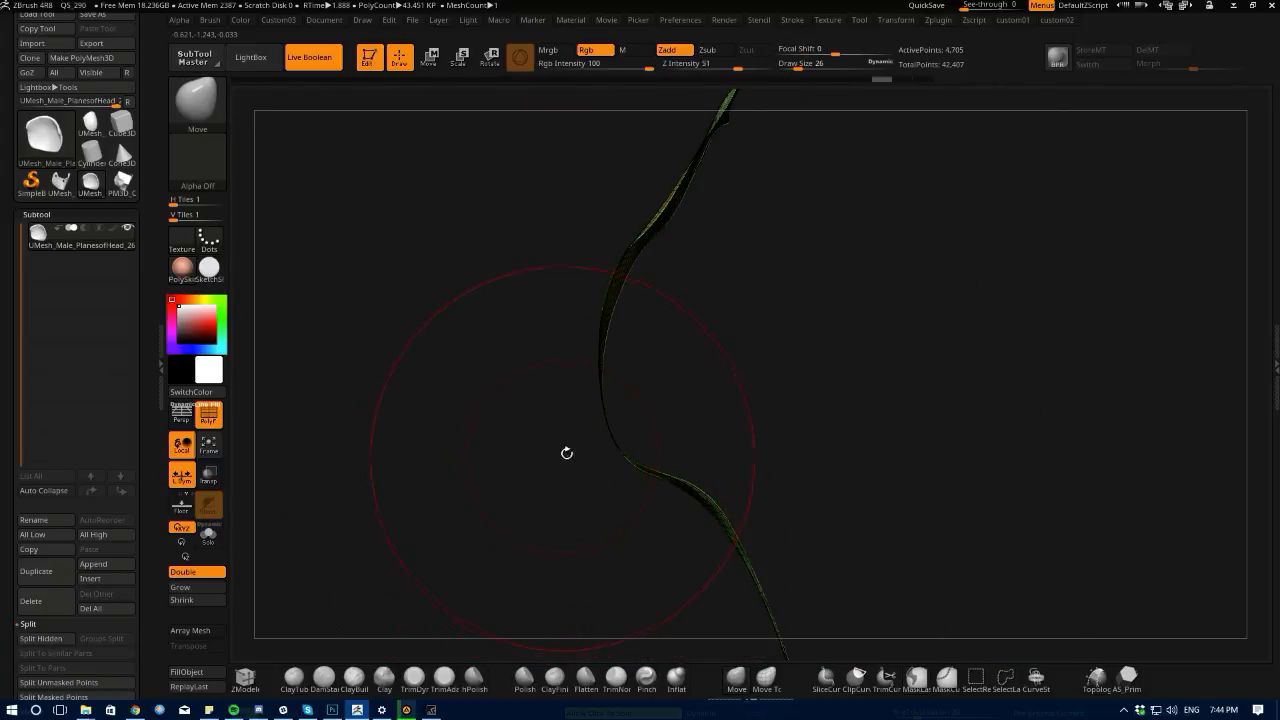
ctrl+shift+drag(600, 251, 666, 380)
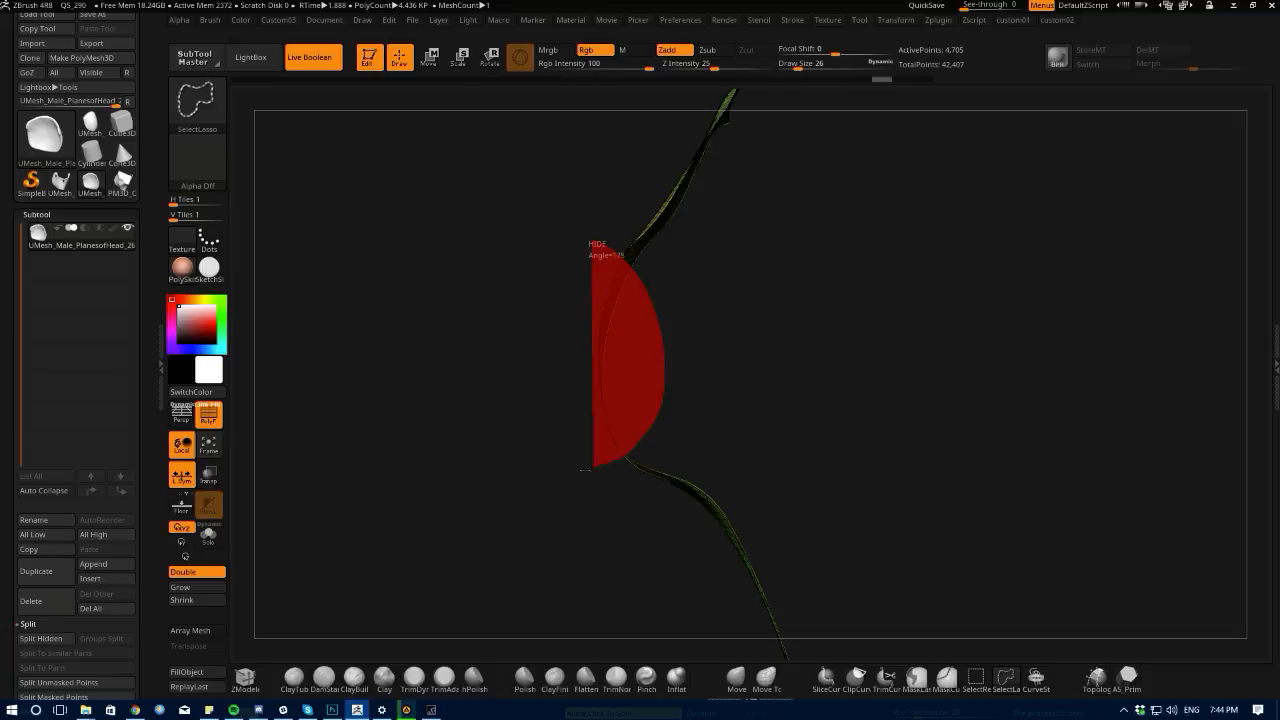
ctrl+shift+drag(594, 468, 596, 464)
key(space)
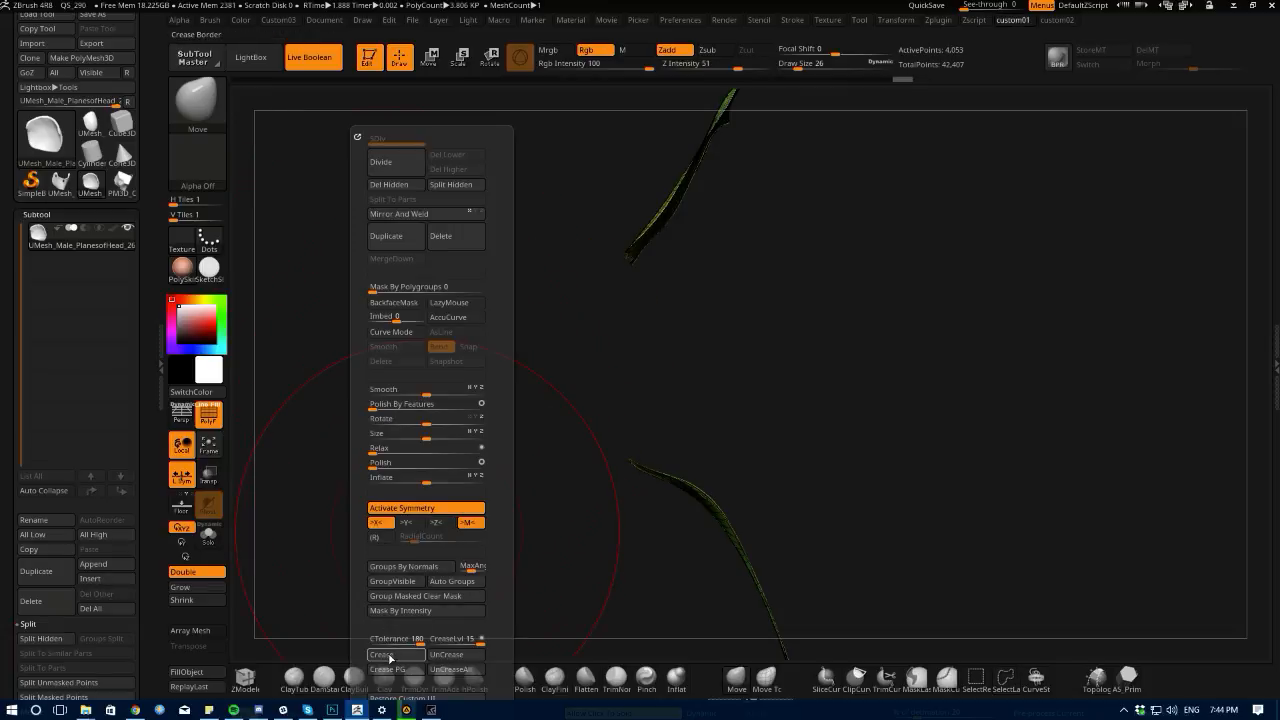
ctrl+shift+click(600, 500)
- Isolate the rim polygroup to examine its creased edges, and restore the full shell
drag(606, 511, 663, 423)
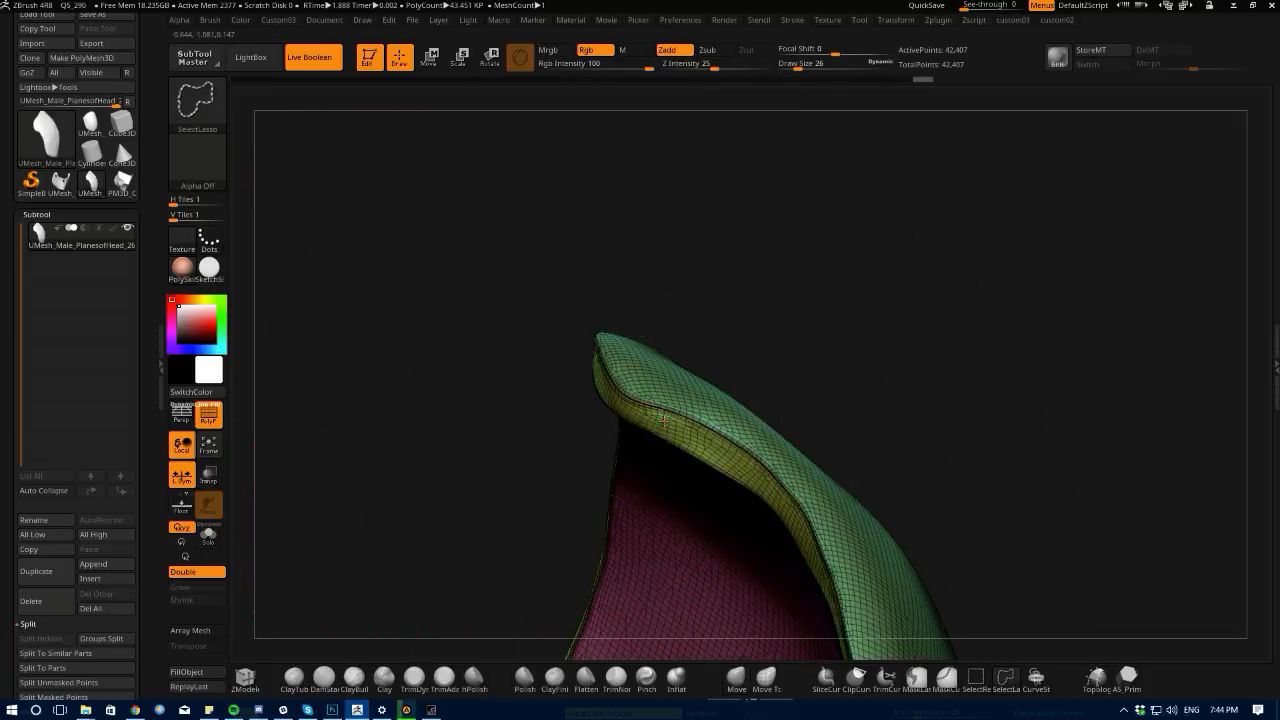
ctrl+shift+click(664, 422)
drag(463, 383, 466, 505)
mouse_move(604, 233)
mouse_down()
mouse_move(586, 349)
mouse_move(634, 449)
mouse_move(686, 374)
mouse_move(695, 488)
mouse_move(628, 385)
mouse_move(471, 406)
mouse_move(491, 360)
mouse_move(515, 416)
mouse_move(560, 396)
mouse_up()
ctrl+shift+drag(425, 324, 394, 270)
ctrl+shift+click(389, 280)
- Apply Polish By Features to the creased shell and hide the polyframe
key(1)
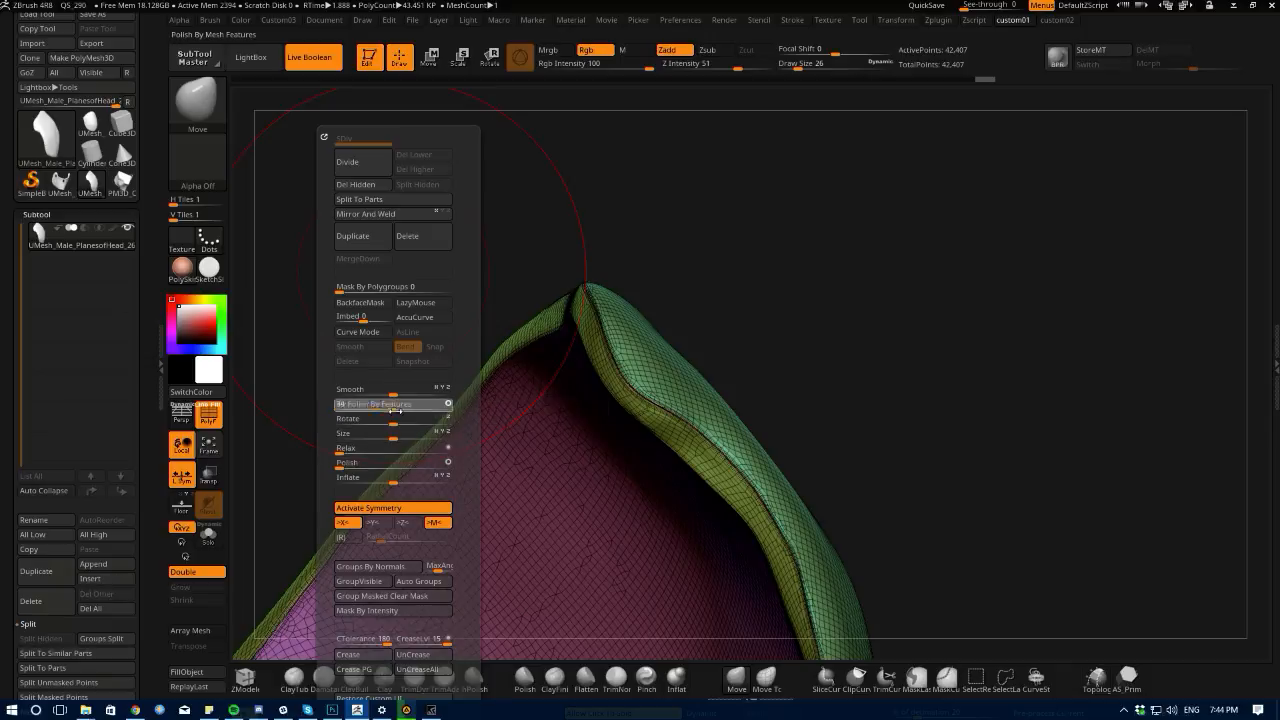
drag(360, 386, 381, 401)
drag(751, 576, 729, 600)
drag(400, 475, 424, 430)
click(210, 416)
- Switch Polish By Features to its filled-circle mode and polish the creased shell again
key(space)
drag(443, 474, 266, 431)
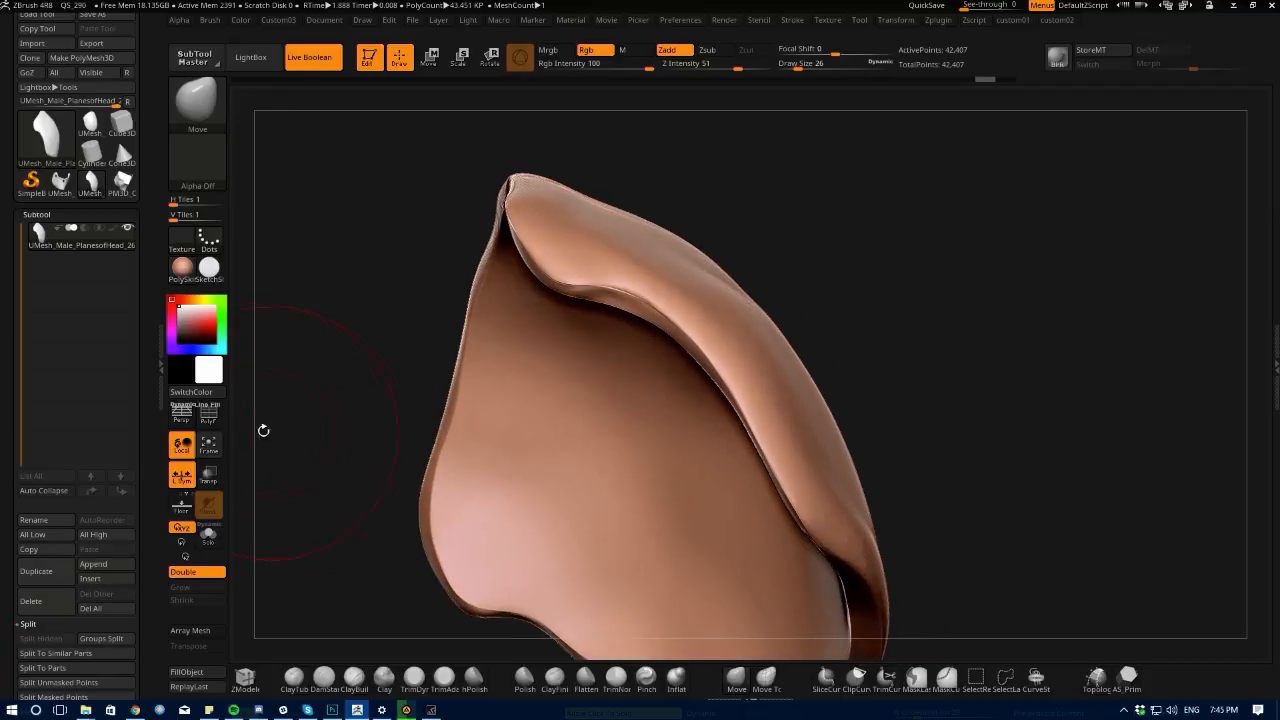
key(space)
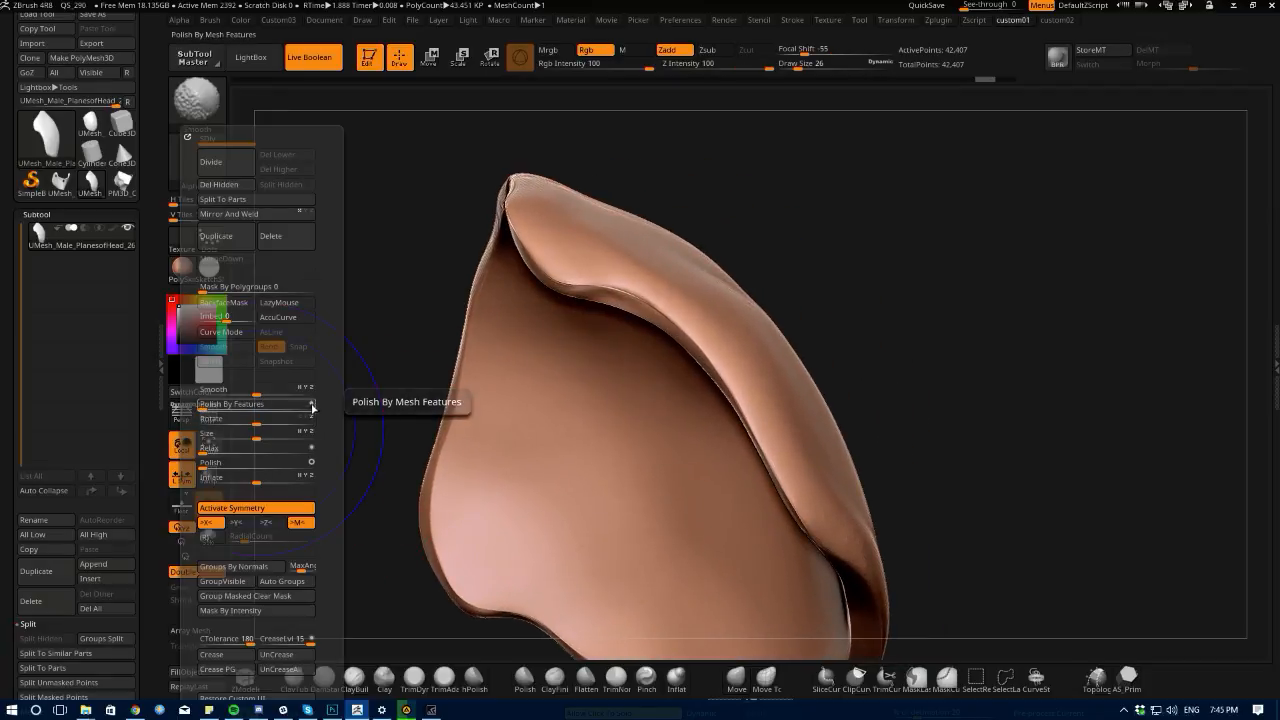
key(space)
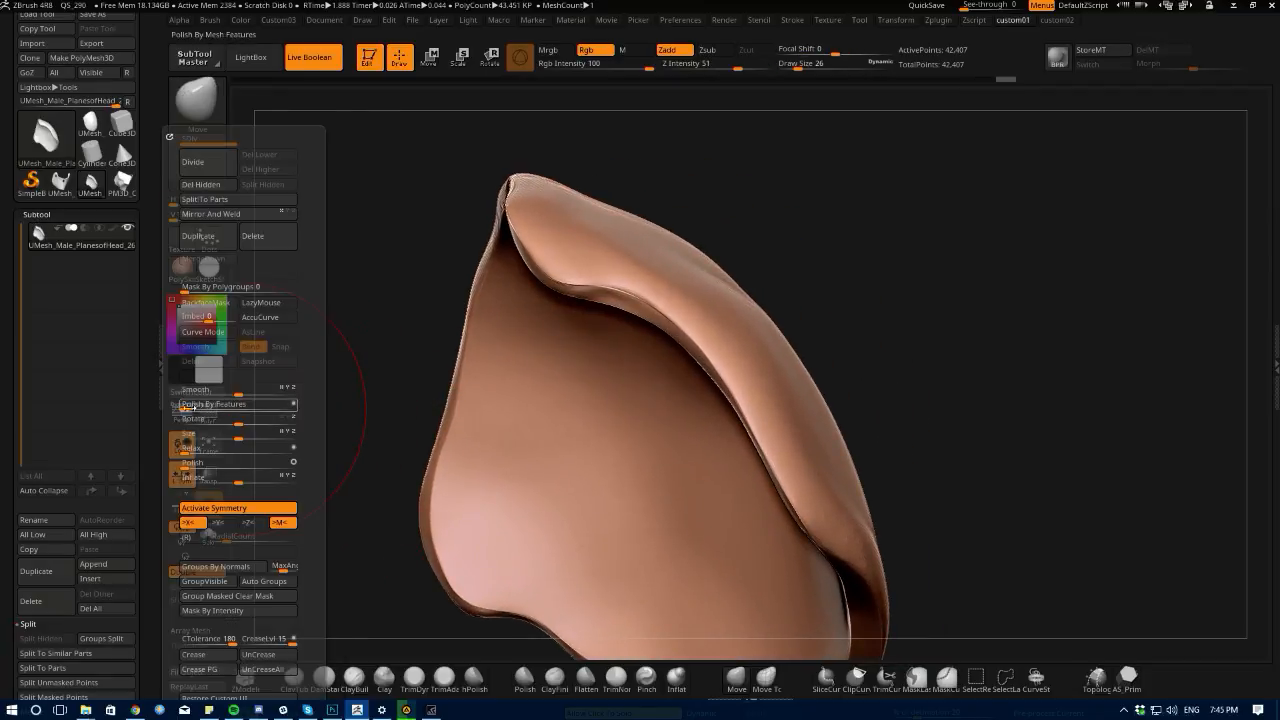
key(space)
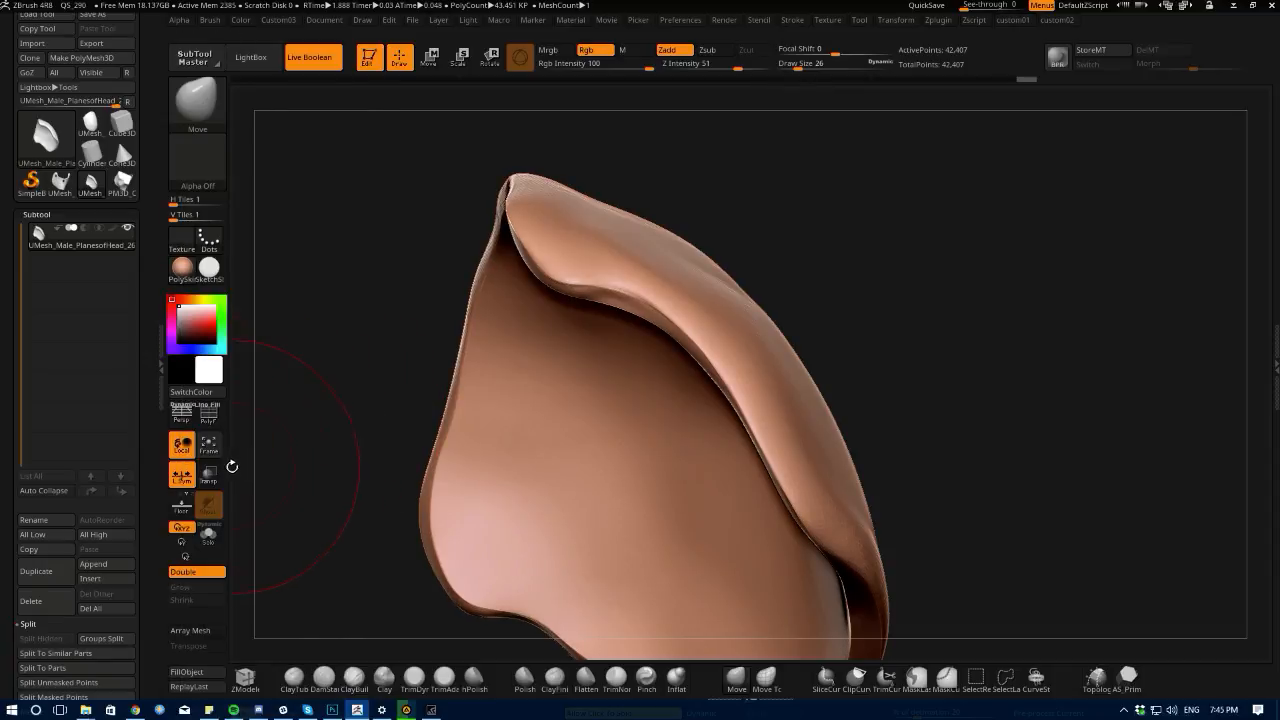
drag(368, 459, 514, 275)
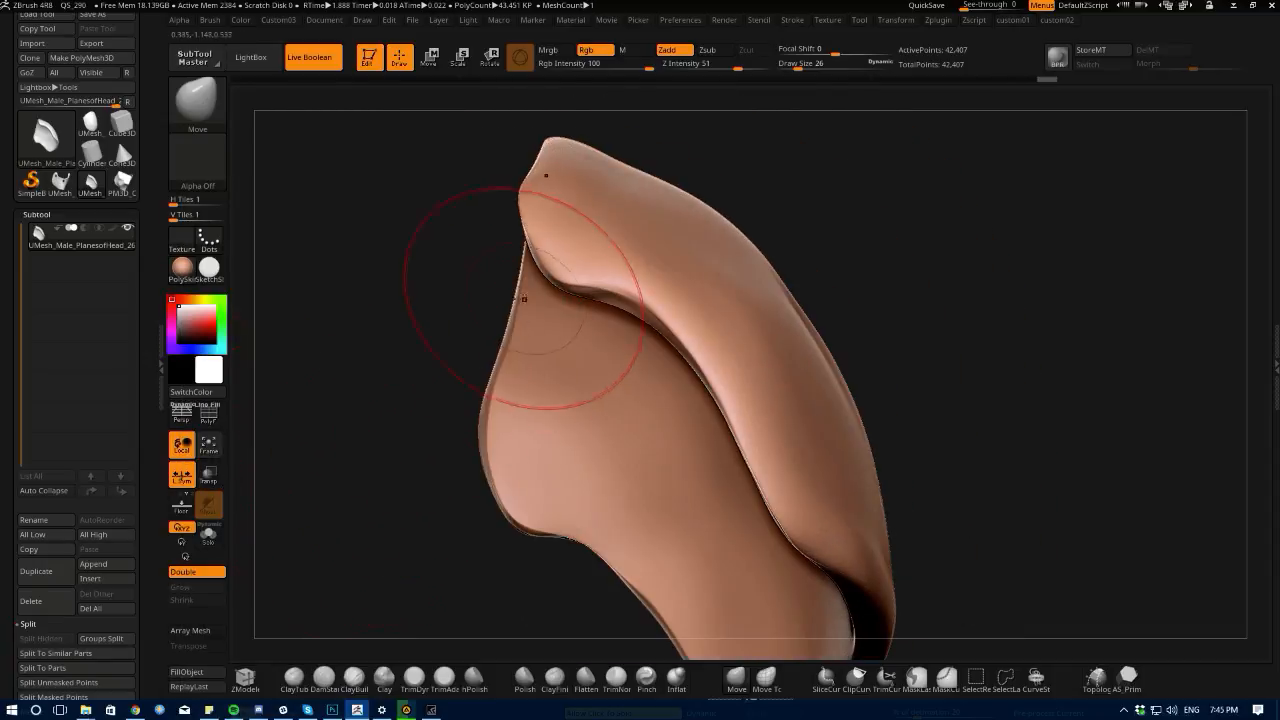
- Run one more Polish By Features pass and inspect the shell's outer surface
key(space)
drag(414, 454, 440, 400)
drag(891, 531, 399, 364)
shift+drag(451, 432, 395, 422)
- Try ClayPolish on the shell with Max at 25
drag(5, 482, 10, 316)
drag(332, 478, 420, 468)
drag(9, 526, 7, 486)
drag(356, 447, 330, 510)
click(25, 322)
drag(8, 351, 1, 312)
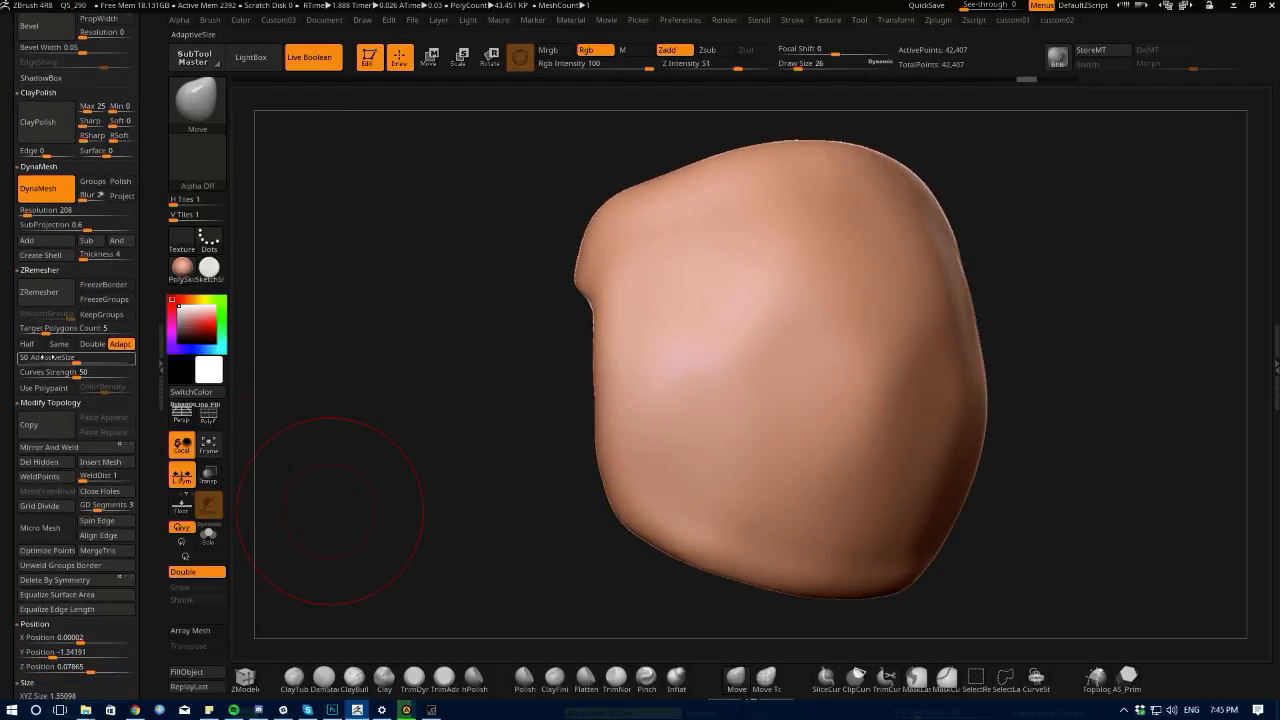
drag(8, 517, 32, 579)
drag(1, 318, 6, 464)
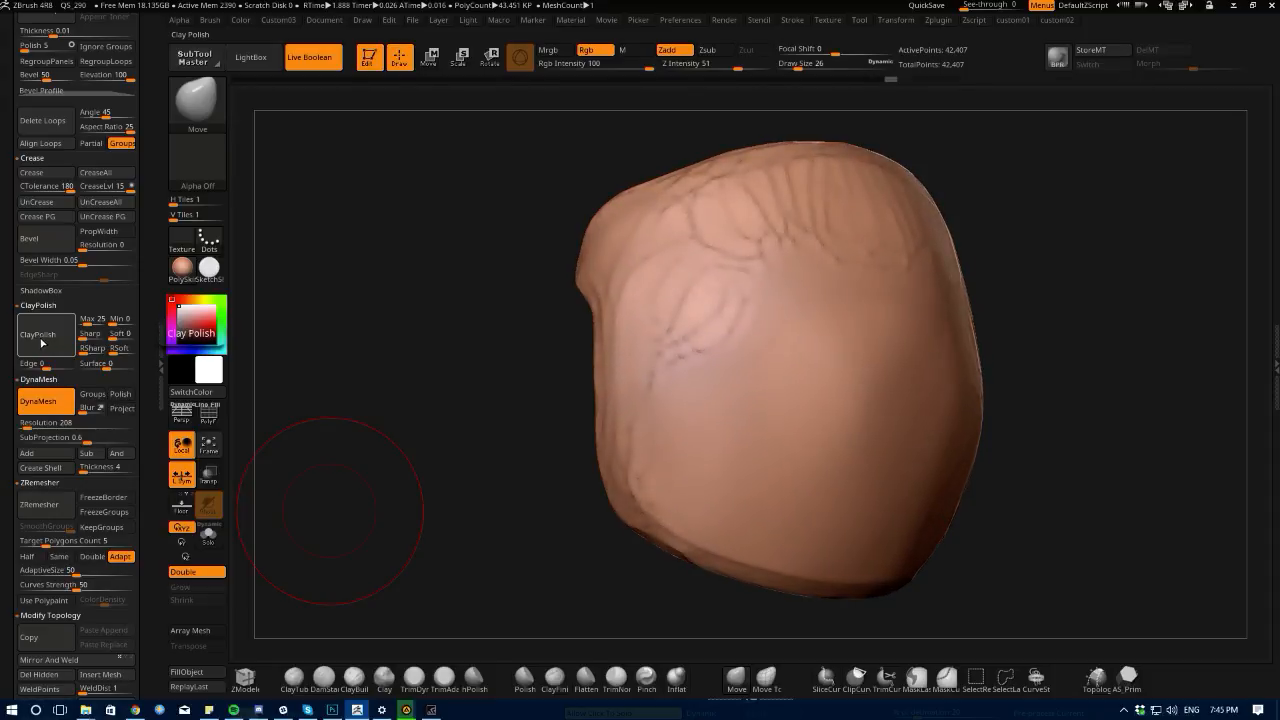
- Undo the ClayPolish and step back through the earlier polishing passes
mouse_move(409, 440)
mouse_down()
mouse_move(443, 491)
mouse_move(416, 380)
mouse_move(432, 430)
mouse_move(426, 469)
mouse_up()
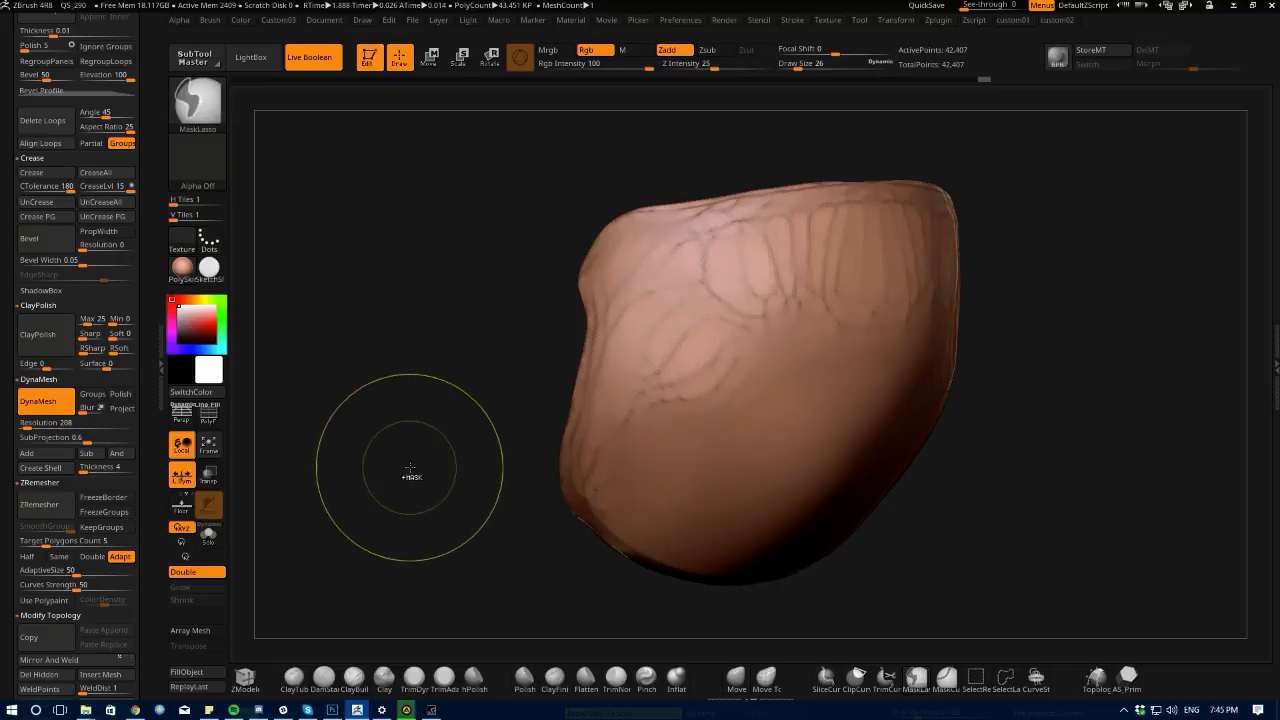
key(ctrl+z)
key(ctrl+z)
key(ctrl+z)
key(ctrl+z)
key(ctrl+z)
key(ctrl+z)
key(ctrl+z)
key(ctrl+z)
key(ctrl+z)
key(ctrl+z)
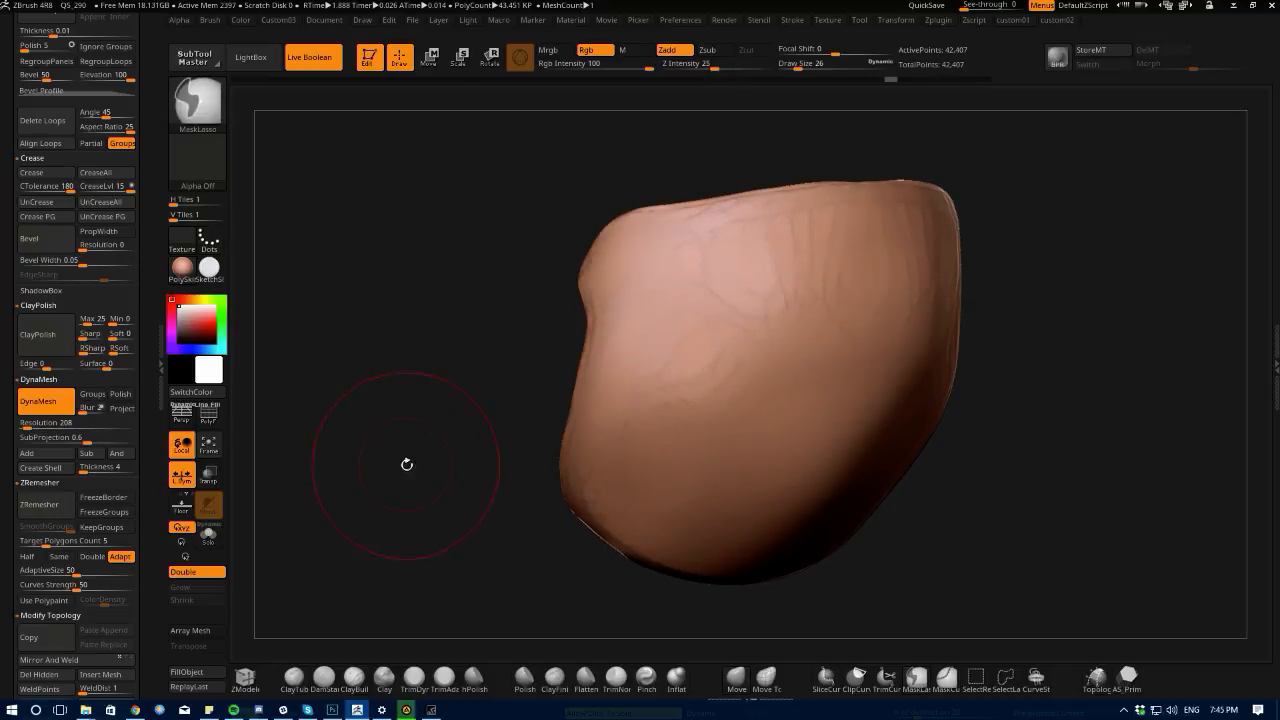
key(ctrl+z)
key(ctrl+z)
key(ctrl+z)
key(ctrl+z)
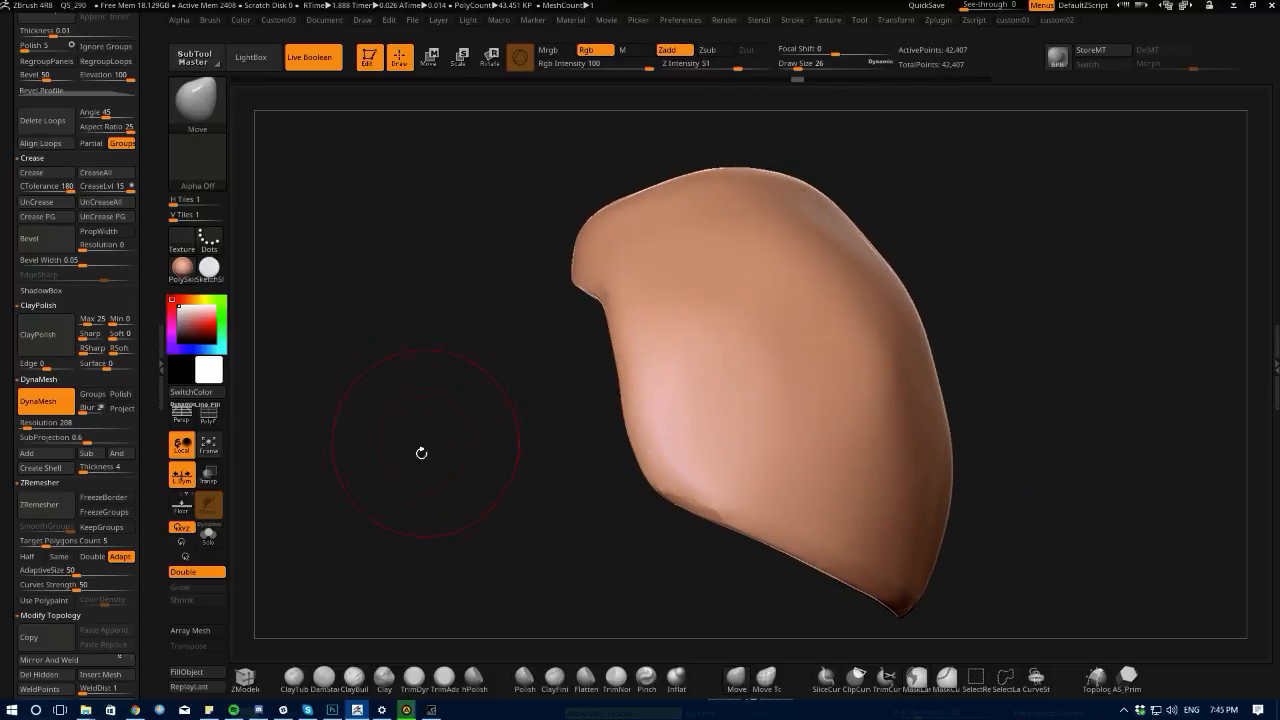
- Redo the history forward to the smooth polished shell and view it from outside
key(ctrl+shift+z)
key(ctrl+shift+z)
key(ctrl+shift+z)
key(ctrl+shift+z)
key(ctrl+shift+z)
key(ctrl+shift+z)
key(ctrl+shift+z)
key(ctrl+shift+z)
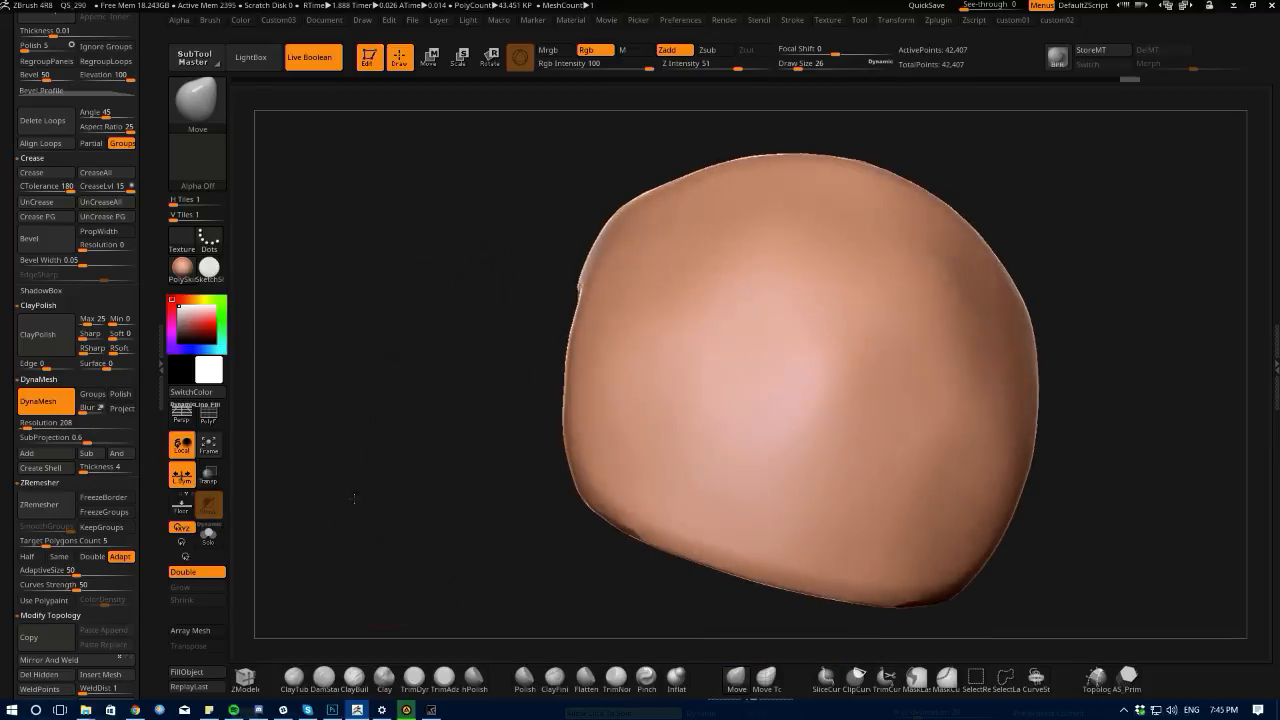
drag(380, 520, 416, 477)
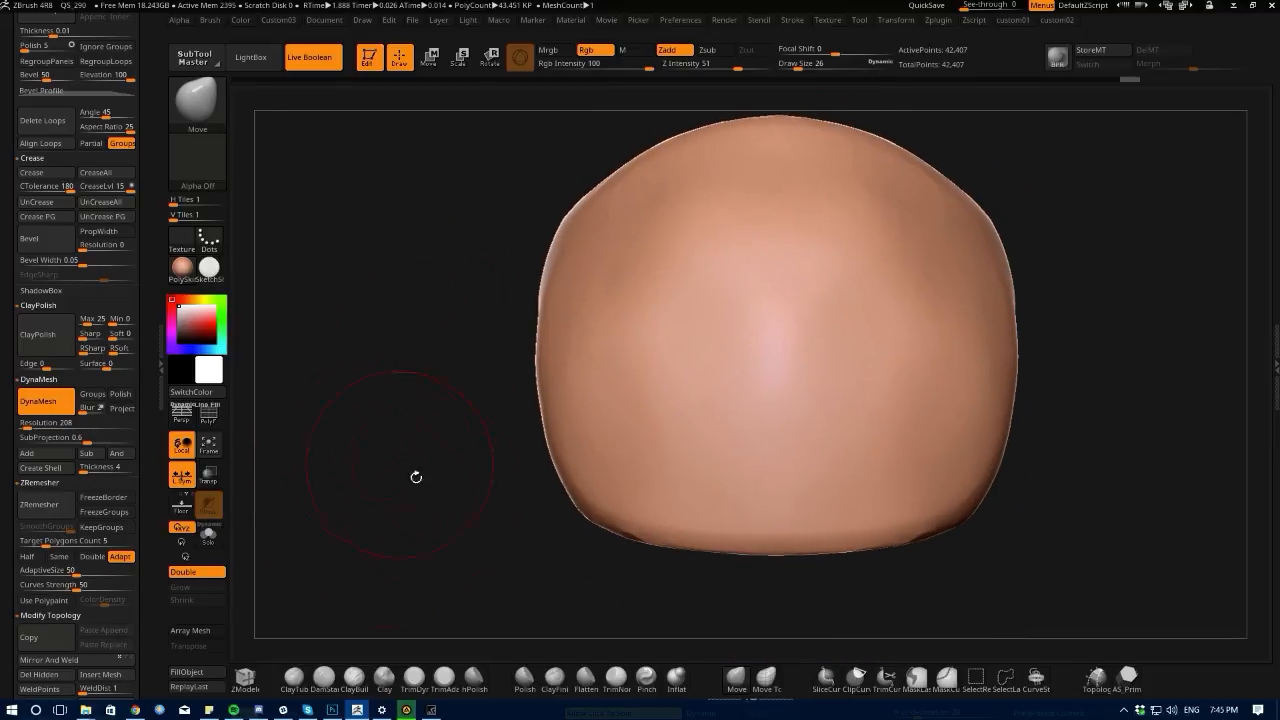
- Try Flatten brush strokes along the shell's lower edge, and undo them
click(584, 678)
drag(550, 605, 500, 533)
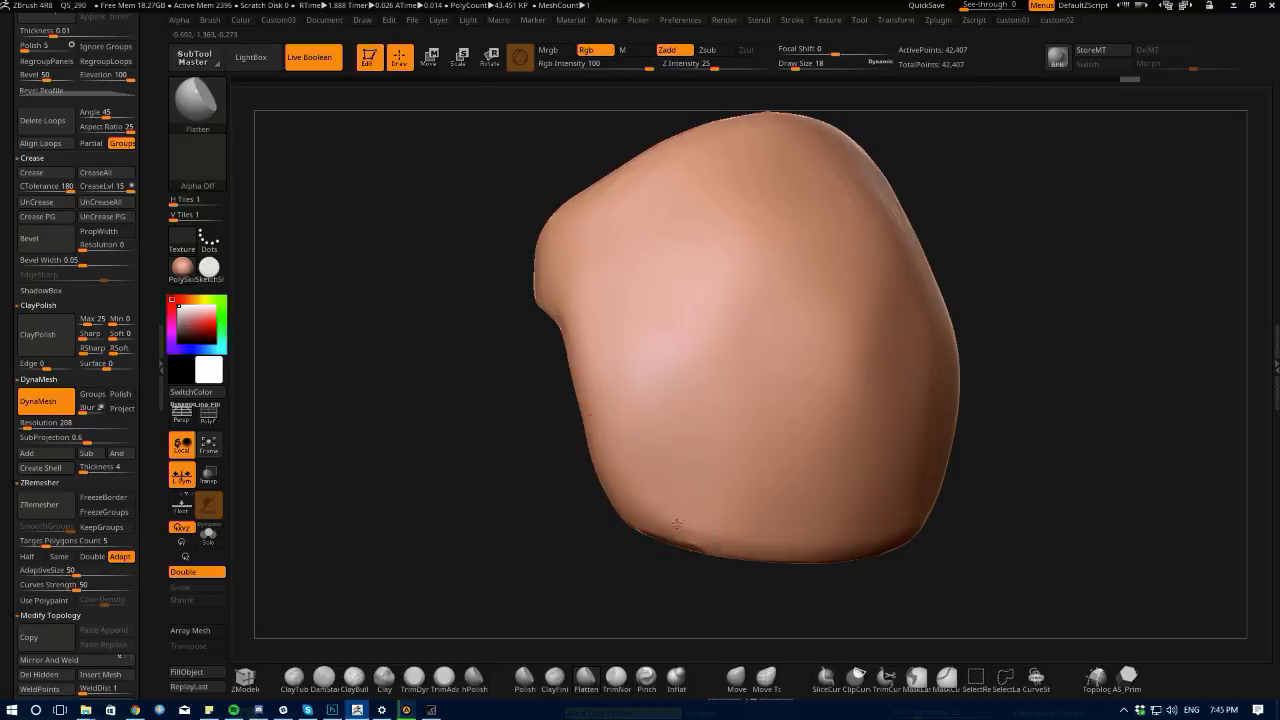
key(ctrl+z)
drag(702, 546, 588, 430)
key(ctrl+z)
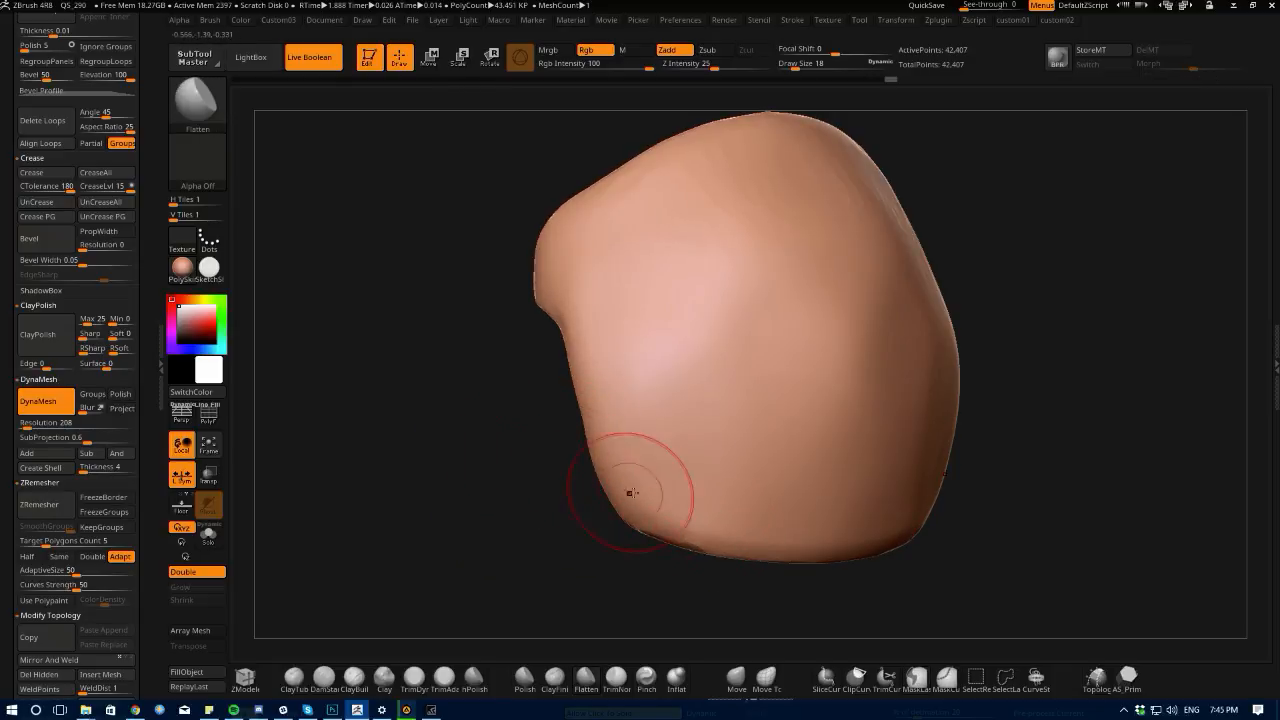
- Turn off DynaMesh for the shell
key(1)
click(446, 646)
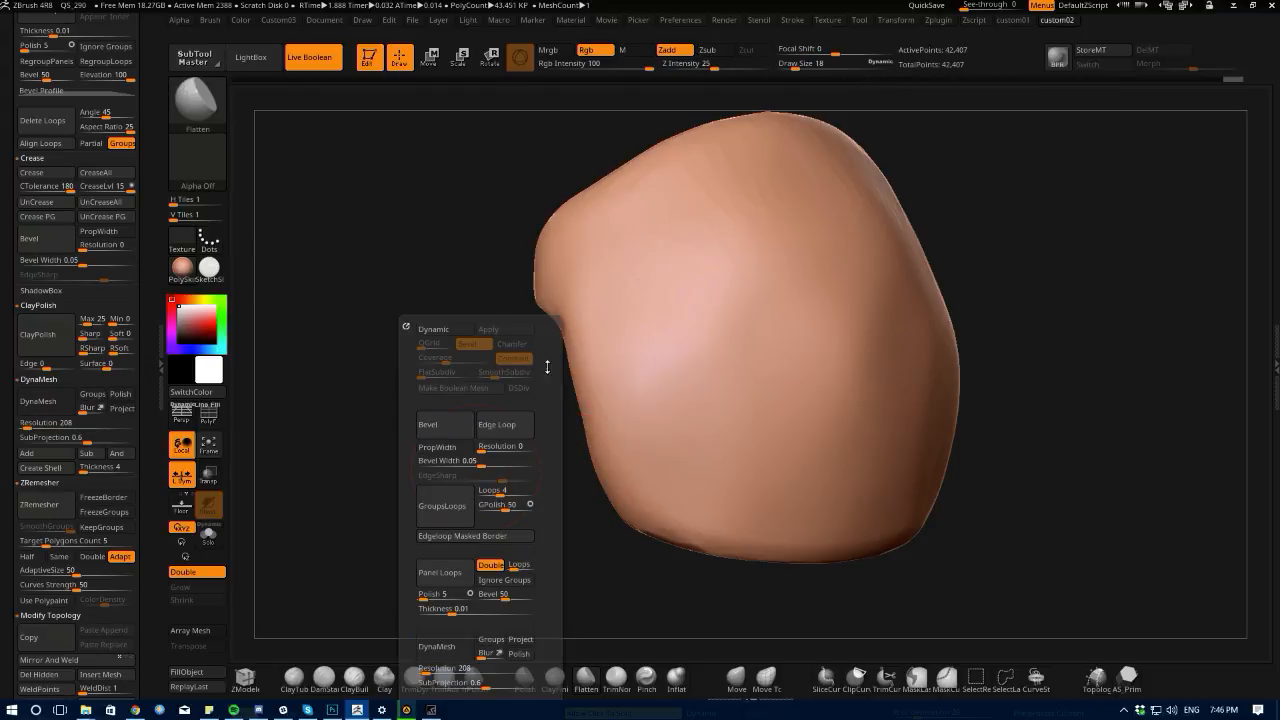
mouse_move(378, 300)
mouse_down()
mouse_move(585, 322)
mouse_move(584, 350)
mouse_up()
alt+drag(472, 262, 481, 384)
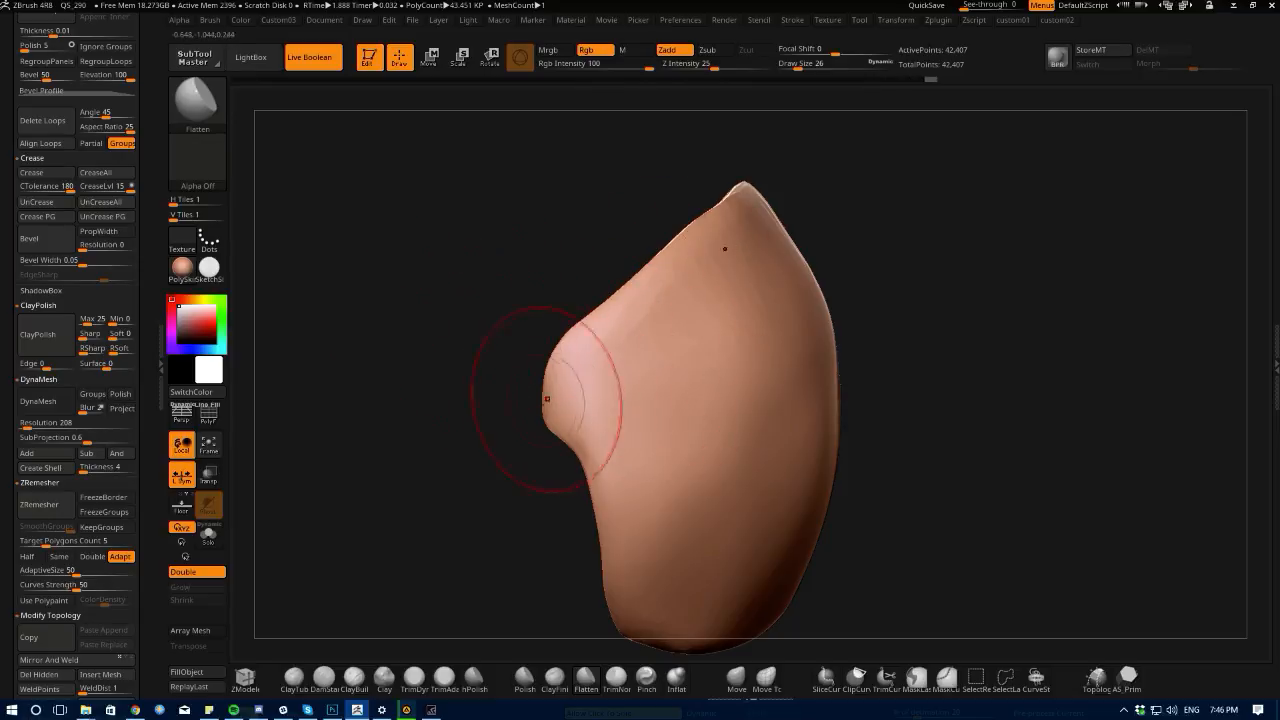
- Even out the shell's rim and surface with the Flatten brush, adjusting the brush size between 22 and 30
drag(455, 387, 543, 364)
drag(736, 404, 735, 418)
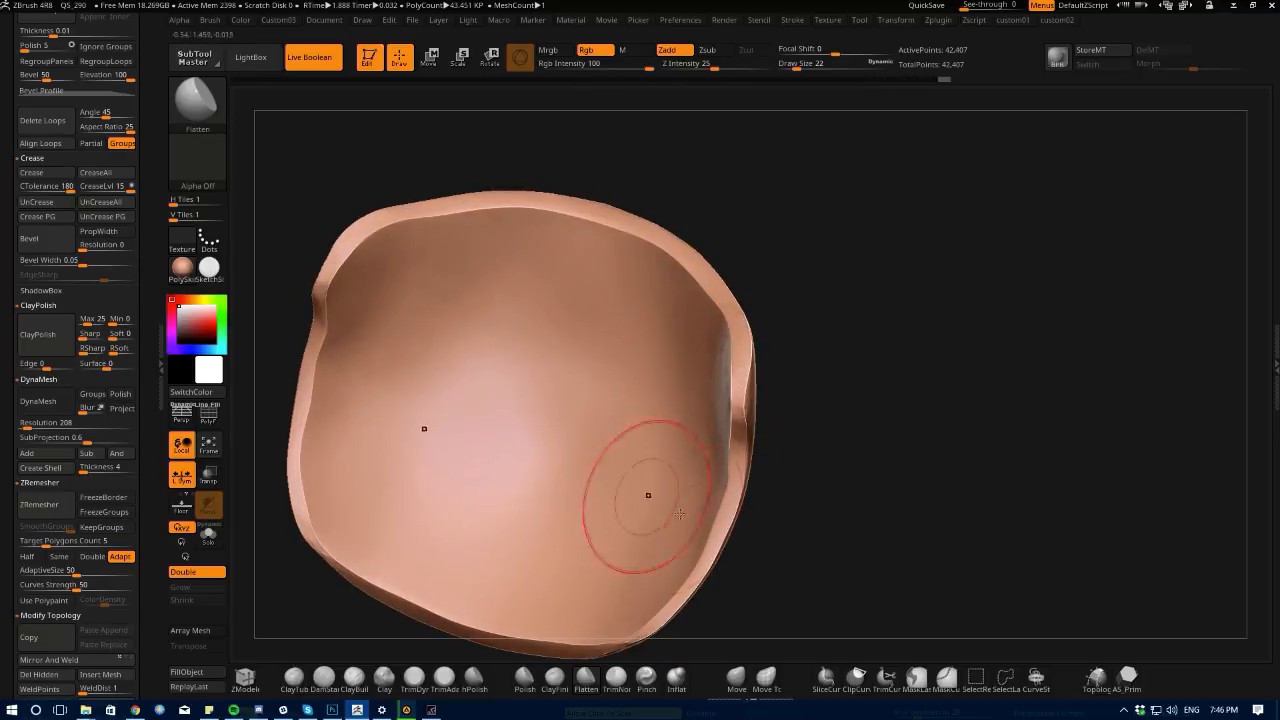
drag(400, 604, 694, 537)
drag(505, 400, 399, 428)
mouse_move(624, 214)
mouse_down()
mouse_move(491, 437)
mouse_move(726, 380)
mouse_up()
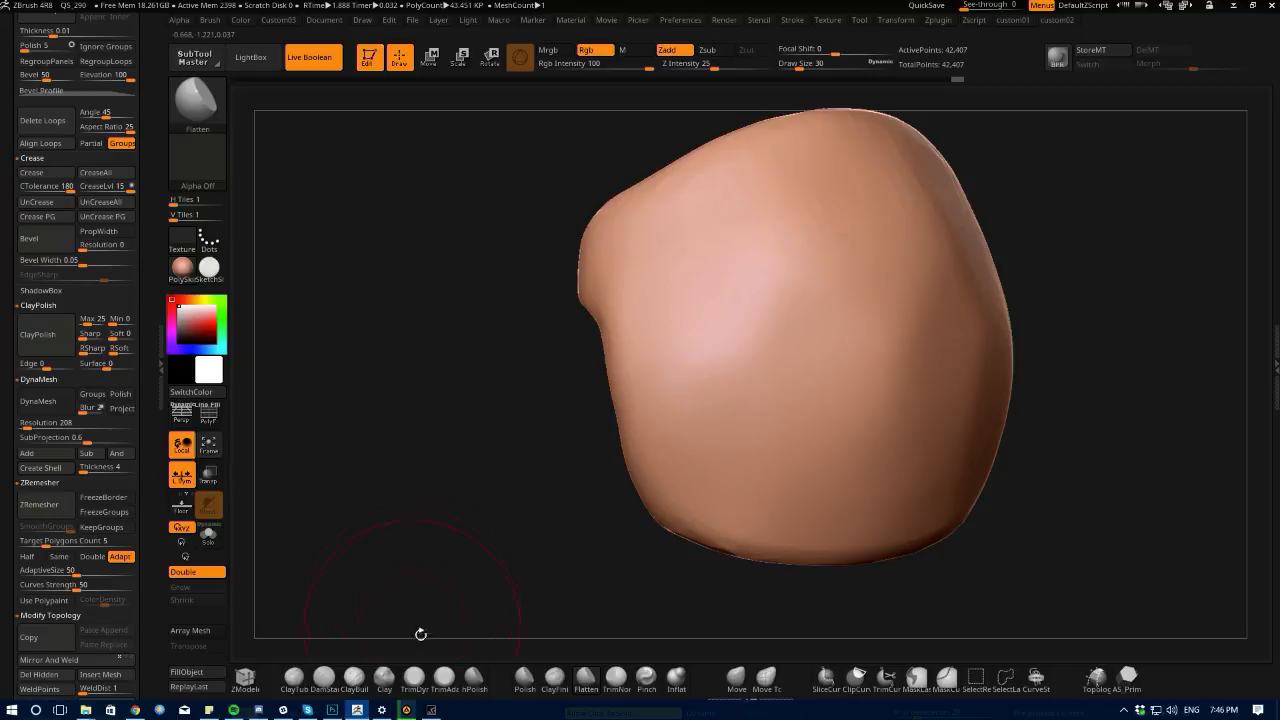
- Smooth the bumps on the shell's outer surface with the TrimDynamic brush
click(412, 682)
mouse_move(667, 449)
mouse_down()
mouse_move(688, 480)
mouse_move(658, 442)
mouse_up()
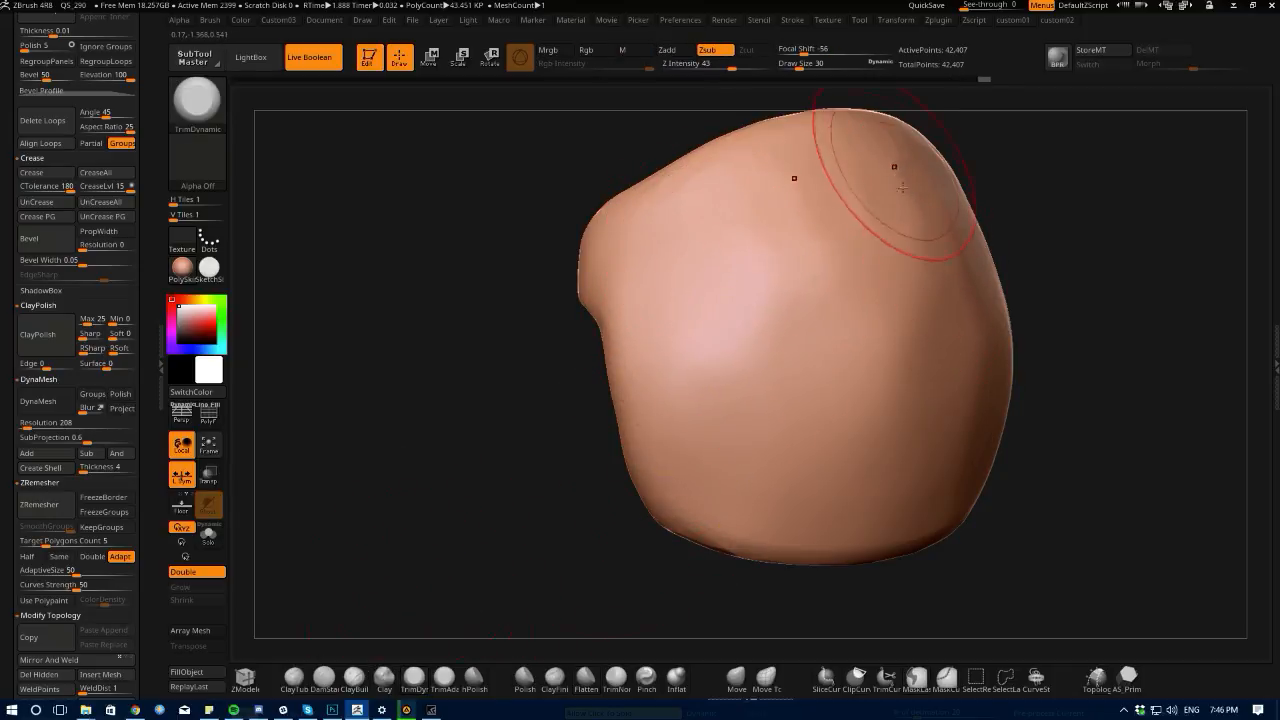
mouse_move(490, 352)
mouse_down()
mouse_move(486, 420)
mouse_move(481, 384)
mouse_move(526, 457)
mouse_move(509, 341)
mouse_move(448, 425)
mouse_up()
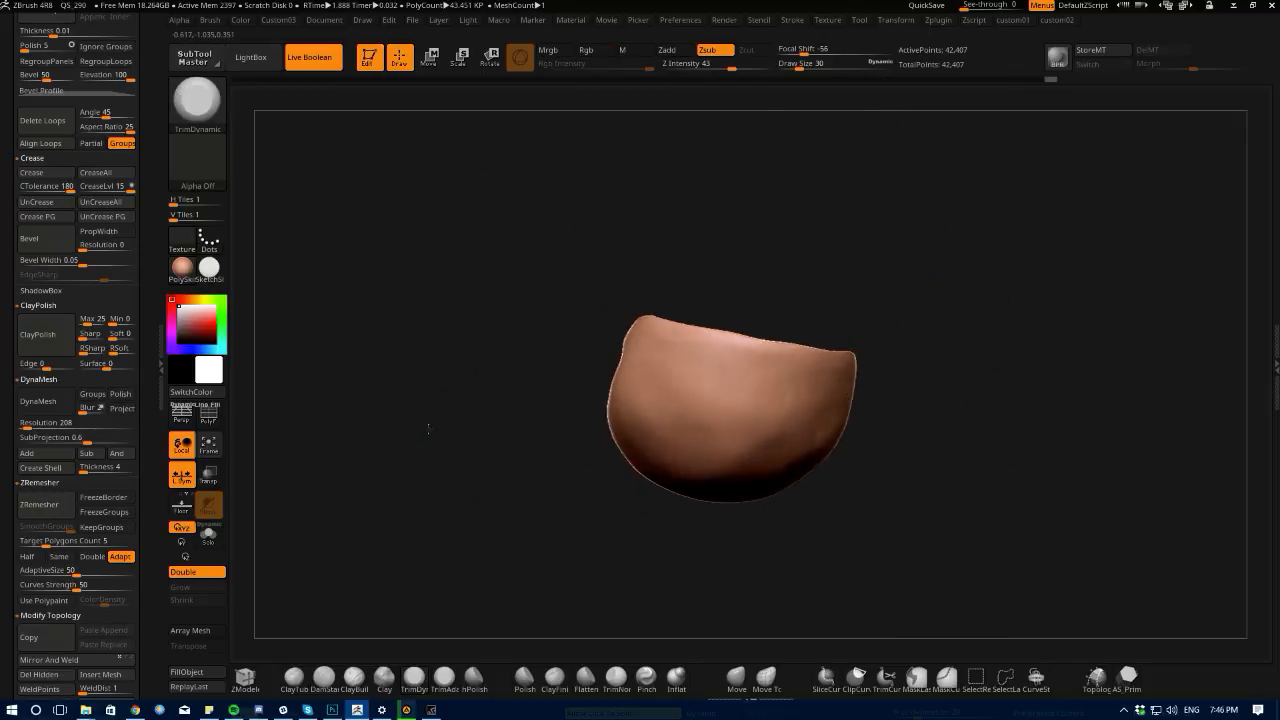
- Trim the shell's wavy upper edge straight across with the ClipCurve brush in the front view
mouse_move(486, 337)
mouse_down()
mouse_move(549, 331)
mouse_move(497, 363)
mouse_move(414, 363)
mouse_move(403, 317)
mouse_up()
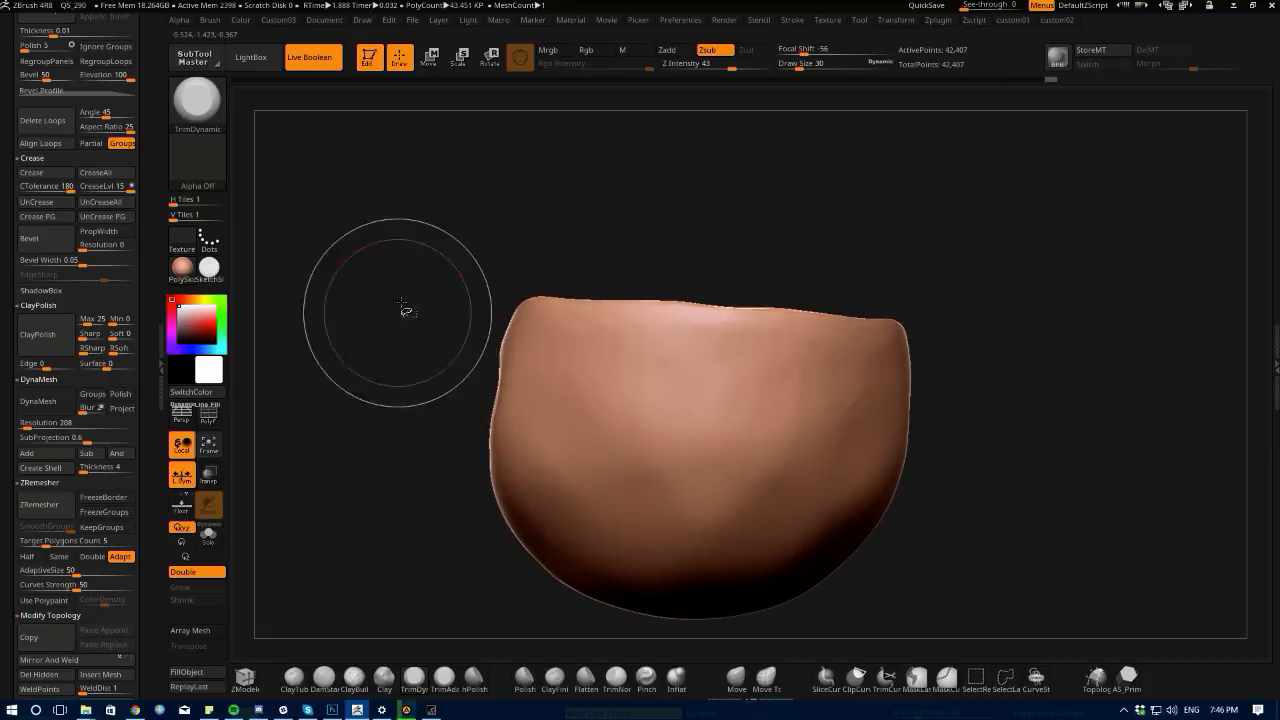
key(ctrl+shift)
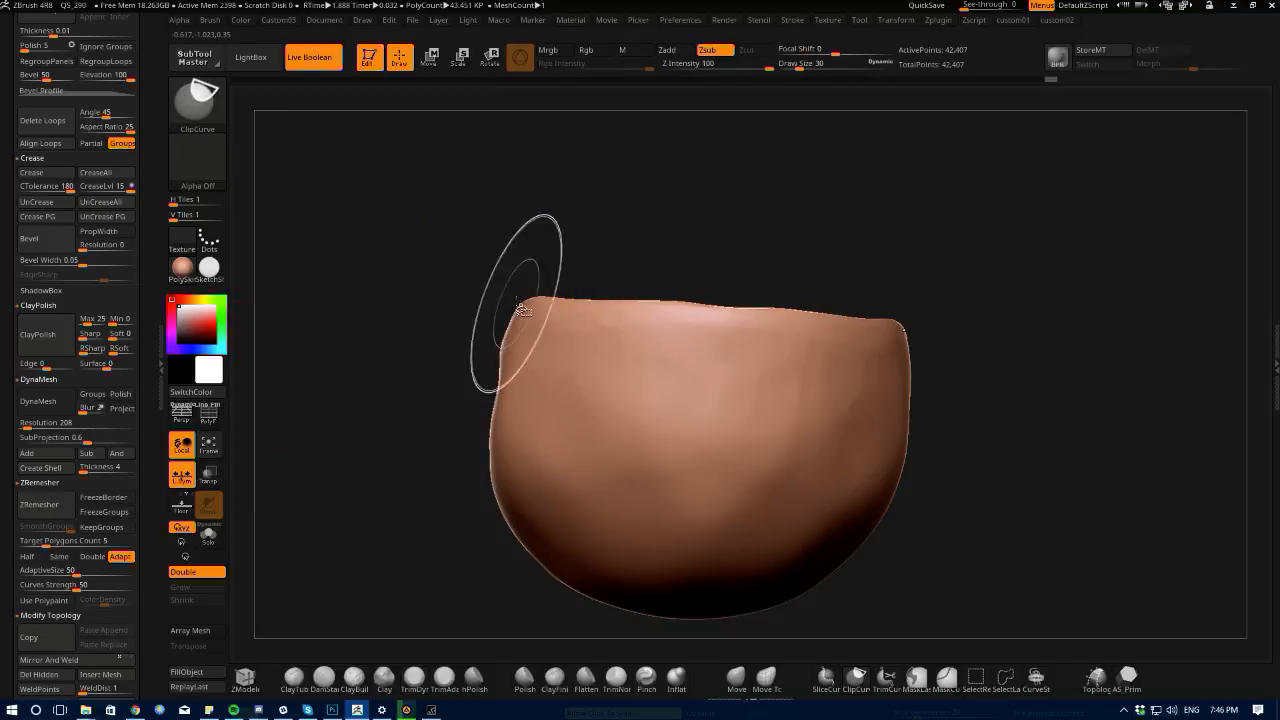
mouse_move(411, 322)
mouse_down()
mouse_move(424, 340)
mouse_move(428, 277)
mouse_up()
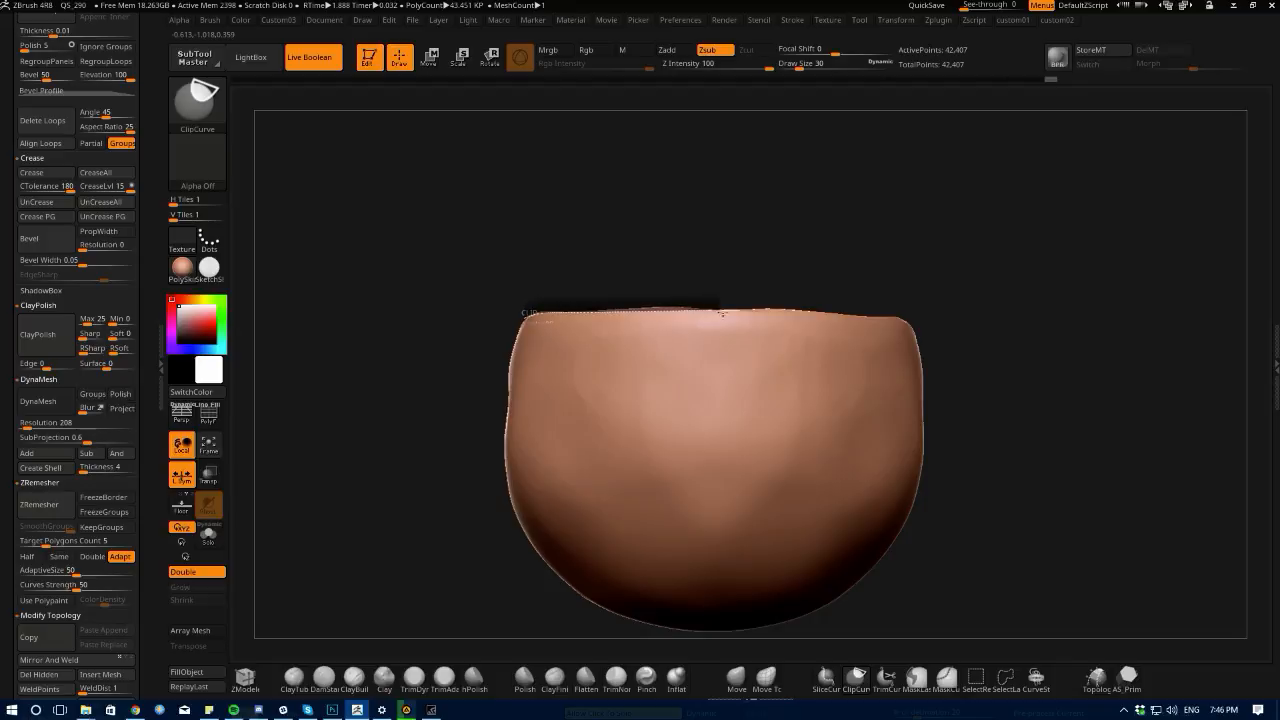
ctrl+shift+drag(843, 313, 843, 313)
- Clip the shell's end edge and concave side edge in the side view with ClipCurve
mouse_move(442, 404)
mouse_down()
mouse_move(389, 449)
mouse_move(400, 483)
mouse_move(483, 515)
mouse_move(420, 460)
mouse_move(480, 500)
mouse_move(366, 451)
mouse_move(504, 358)
mouse_move(406, 366)
mouse_move(337, 434)
mouse_move(368, 427)
mouse_move(443, 449)
mouse_up()
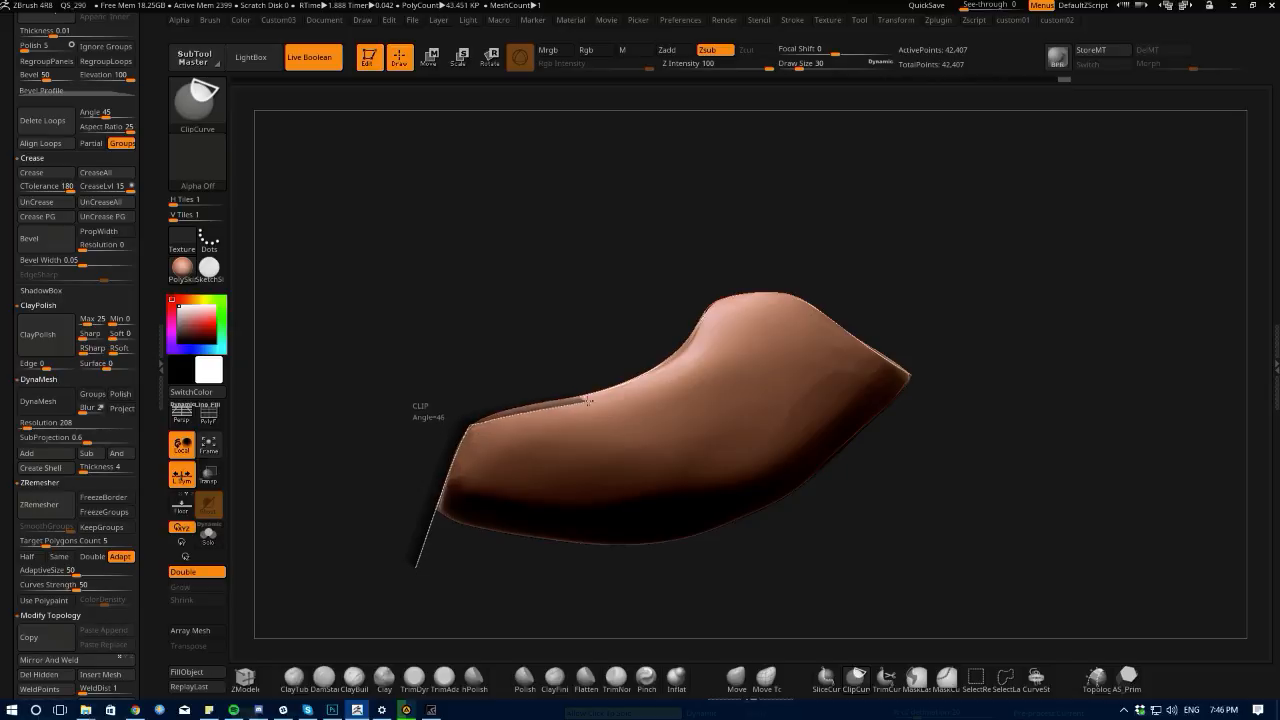
ctrl+shift+drag(515, 355, 331, 313)
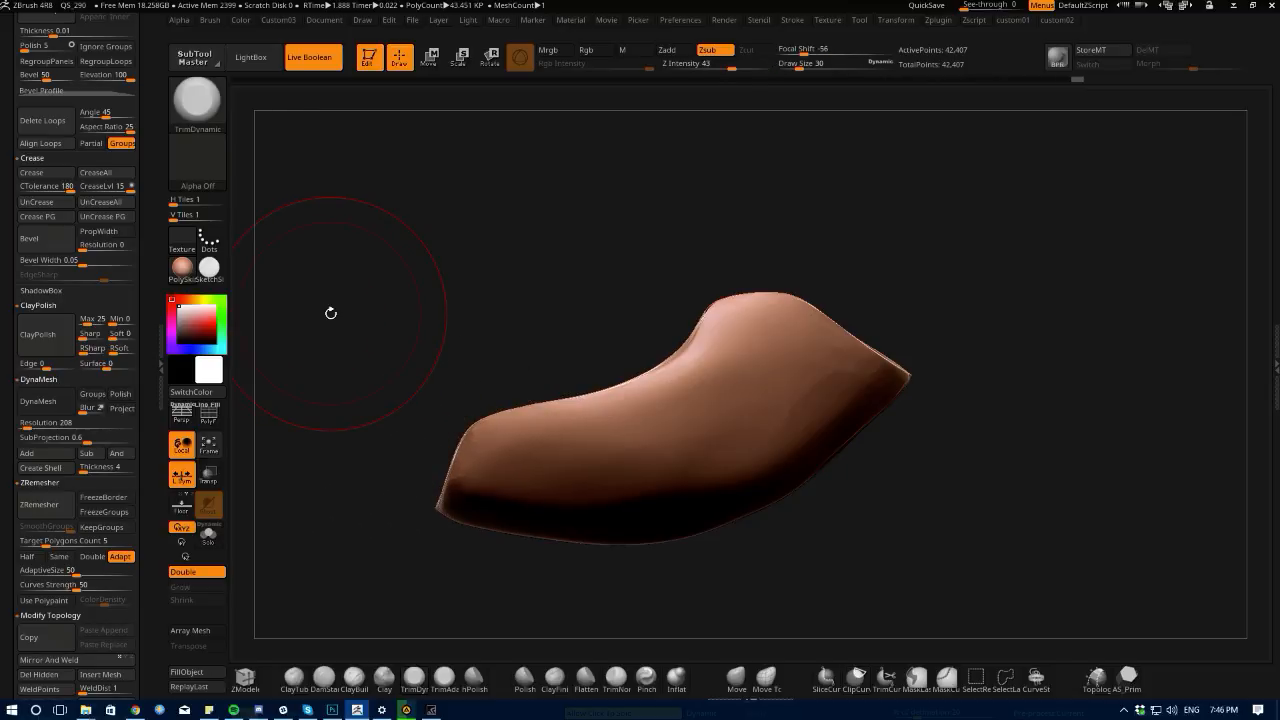
mouse_move(380, 415)
shift+mouse_down()
mouse_move(371, 434)
mouse_move(390, 352)
shift+mouse_up()
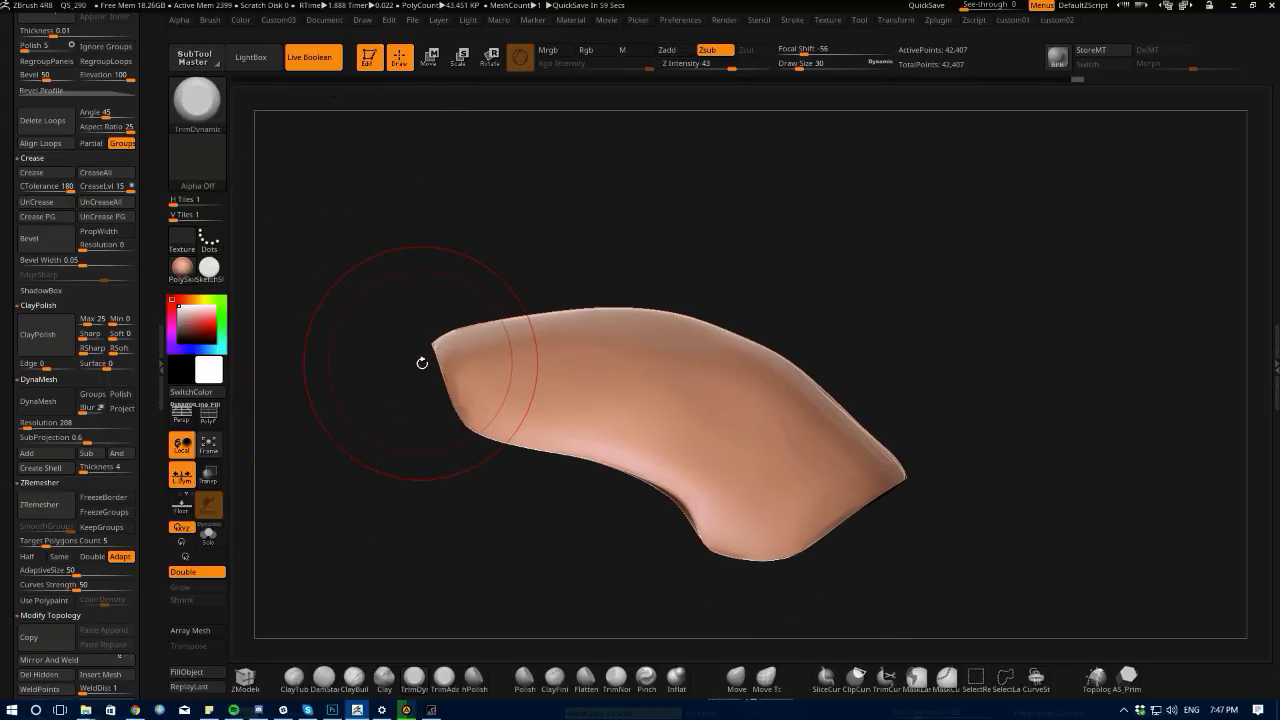
ctrl+shift+drag(424, 317, 451, 391)
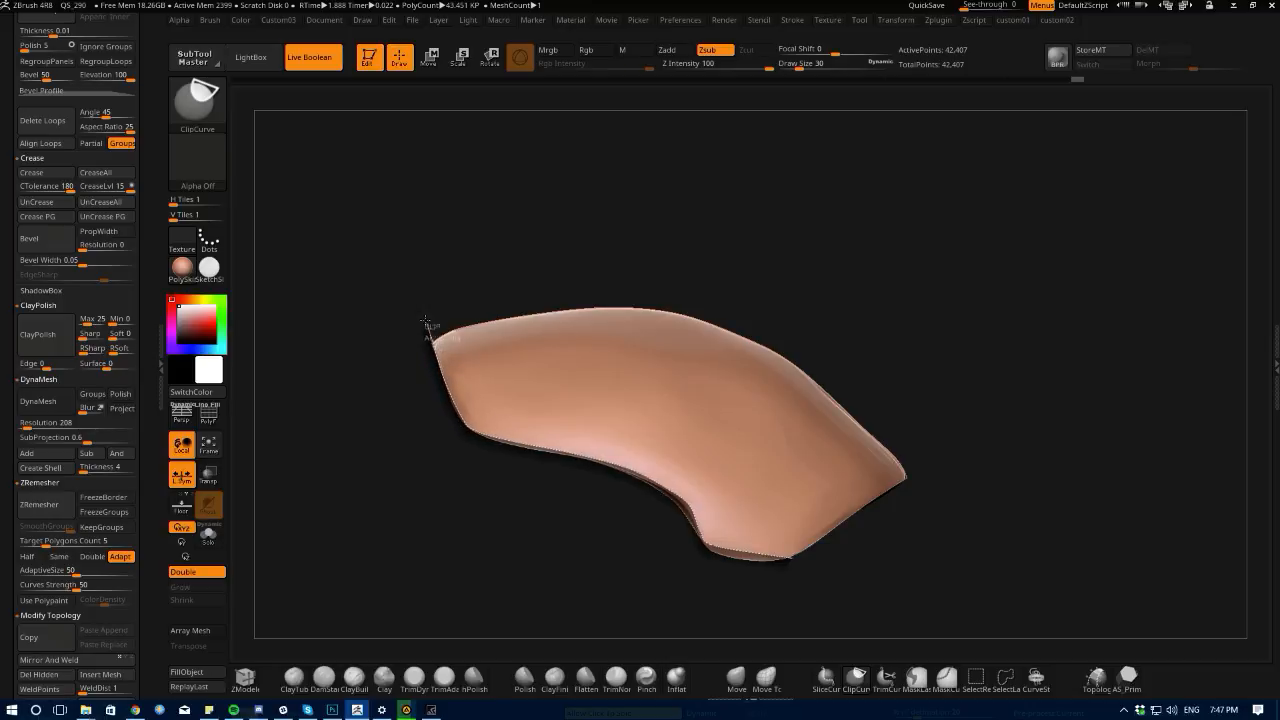
- Check the shell's polygroups in the polyframe display, and soften its freshly clipped edges
mouse_move(323, 394)
mouse_down()
mouse_move(334, 440)
mouse_move(342, 380)
mouse_move(368, 450)
mouse_move(369, 371)
mouse_up()
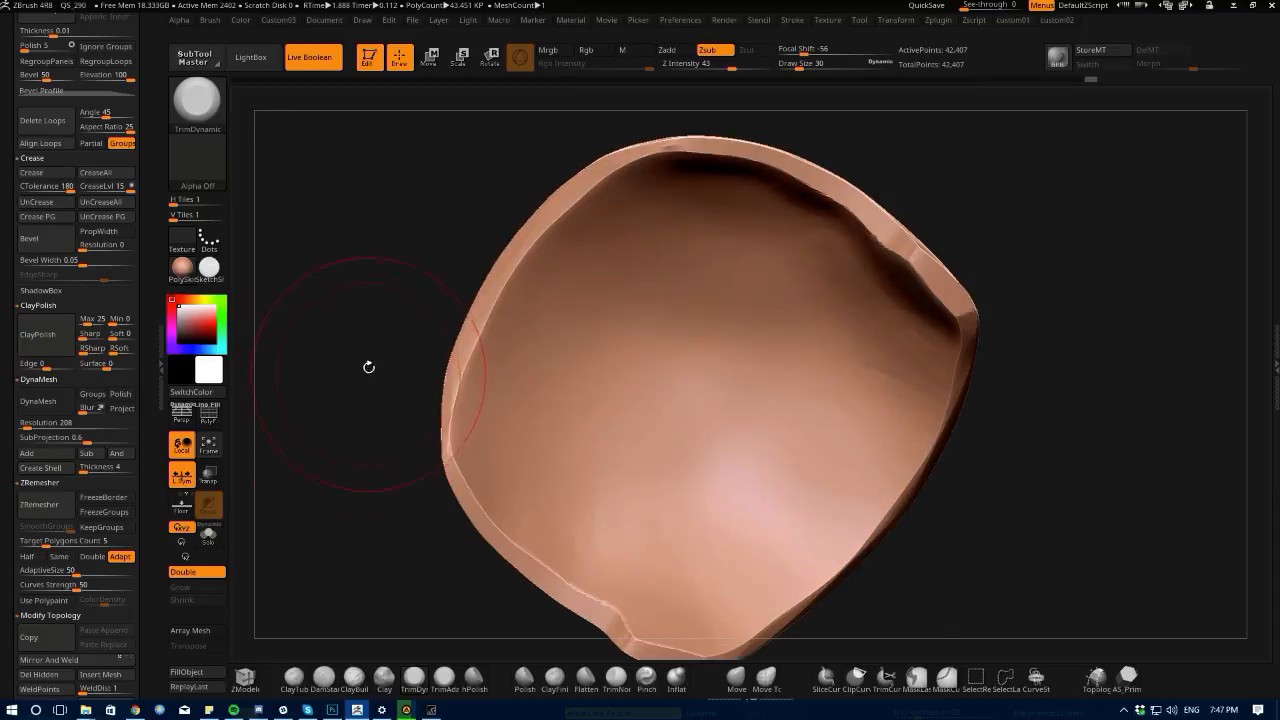
click(209, 416)
click(211, 421)
key(1)
mouse_move(380, 394)
mouse_down()
mouse_move(337, 457)
mouse_move(340, 411)
mouse_move(314, 466)
mouse_move(323, 503)
mouse_move(340, 508)
mouse_move(337, 531)
mouse_move(309, 540)
mouse_move(318, 505)
mouse_up()
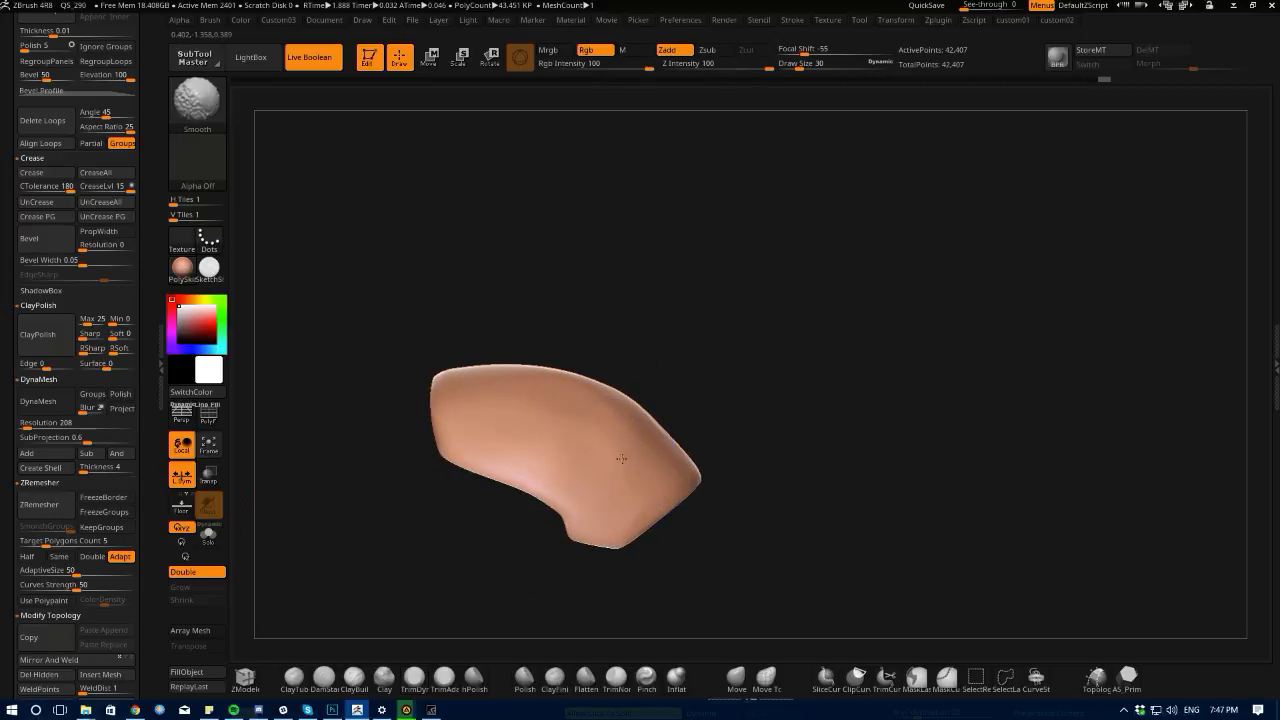
mouse_move(391, 463)
mouse_down()
mouse_move(360, 440)
mouse_move(309, 457)
mouse_move(333, 451)
mouse_up()
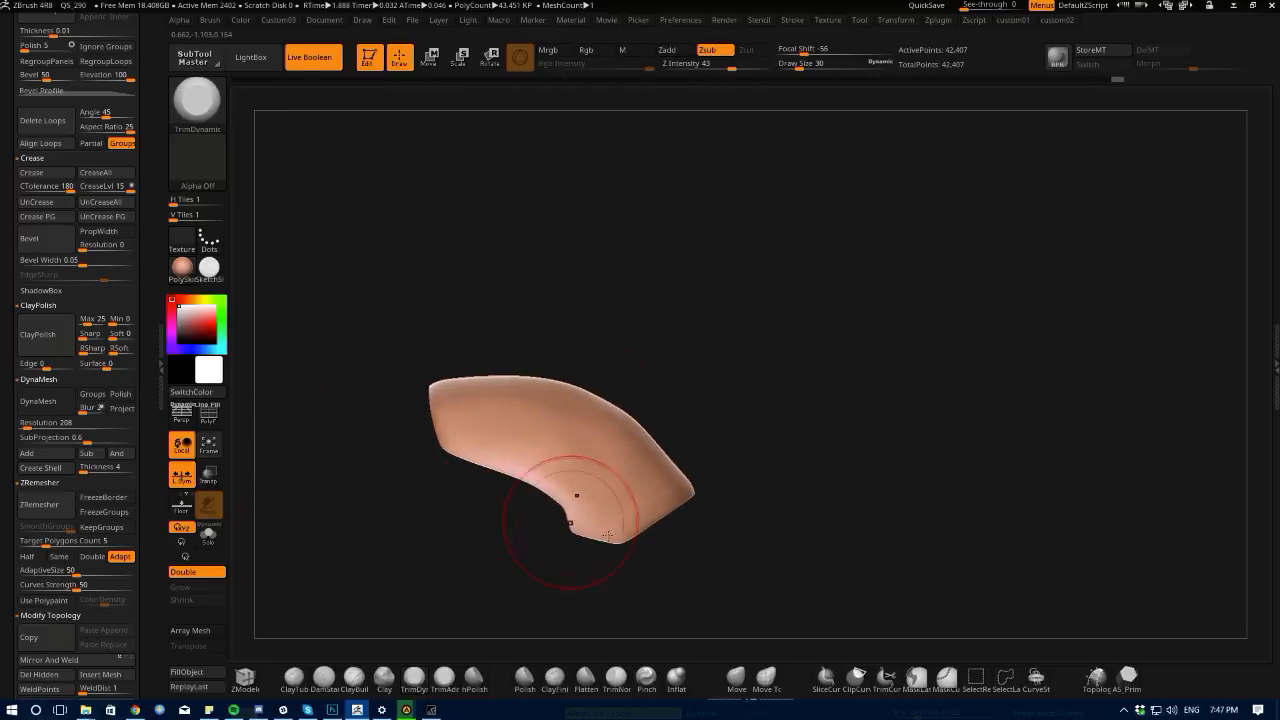
- Adjust the shell's profile with the Move brush and even out its outer surface with the Smooth brush
click(735, 676)
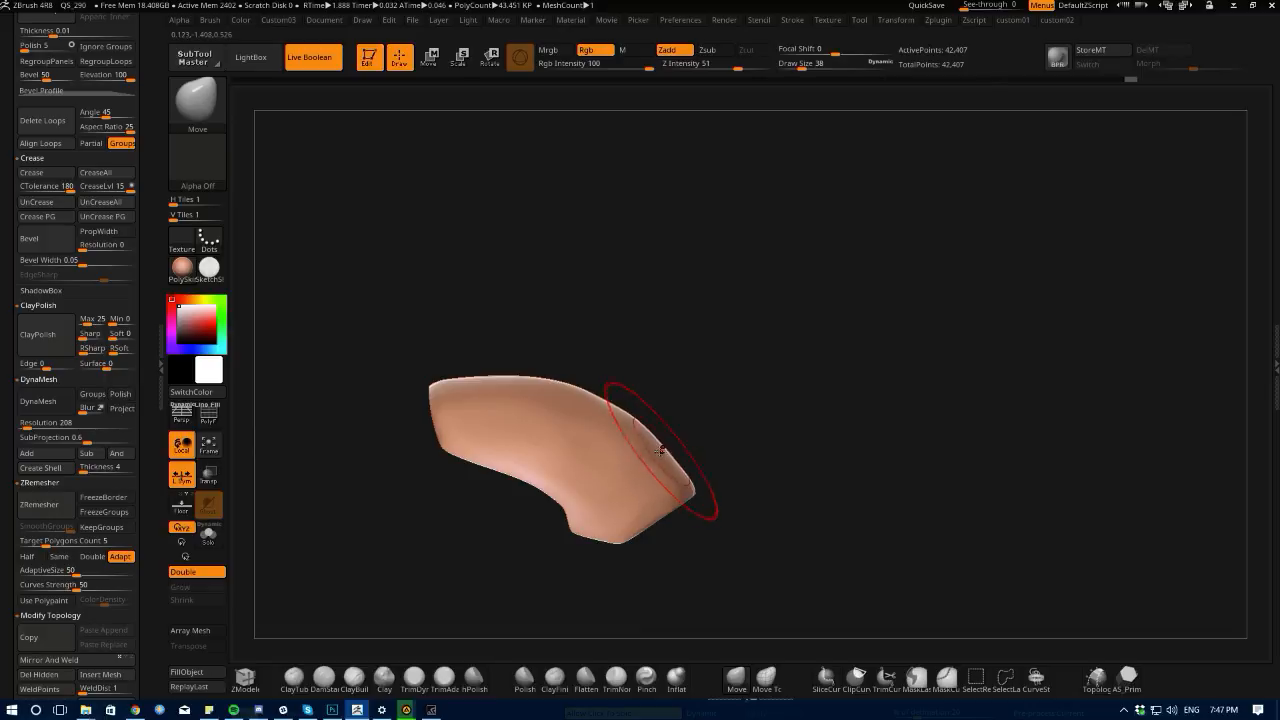
drag(393, 328, 366, 434)
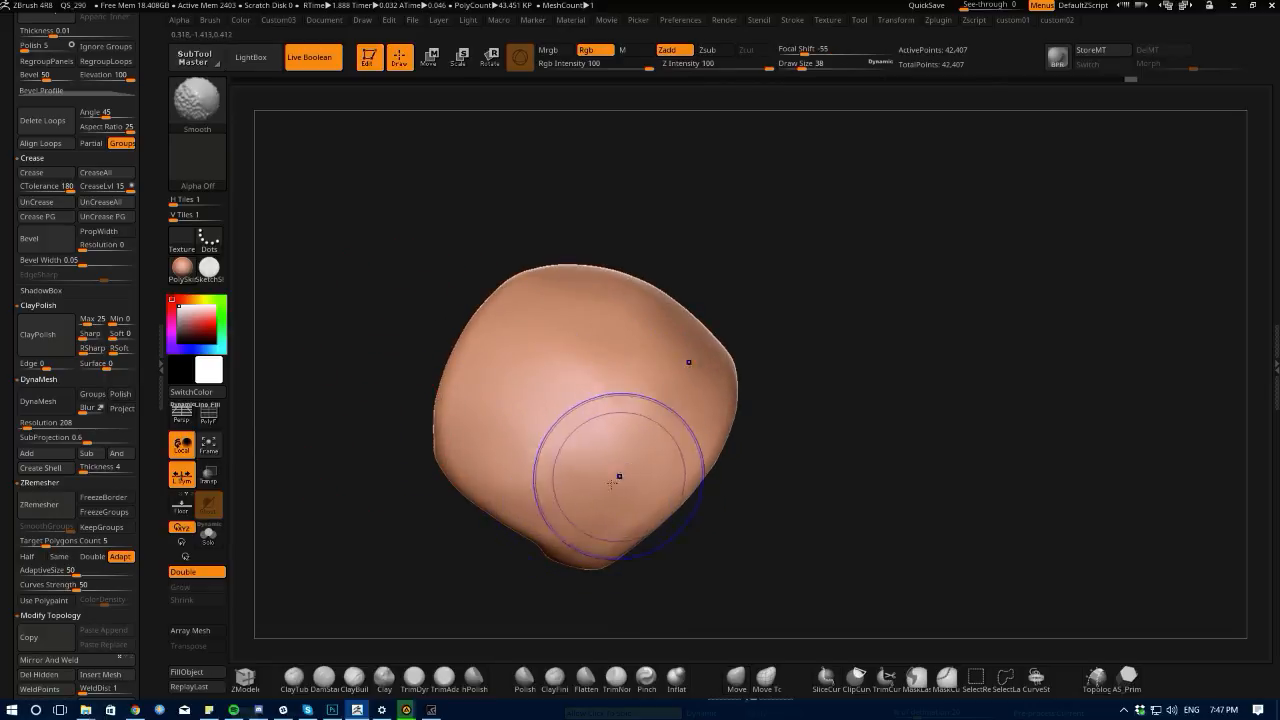
drag(591, 634, 494, 505)
drag(470, 450, 610, 405)
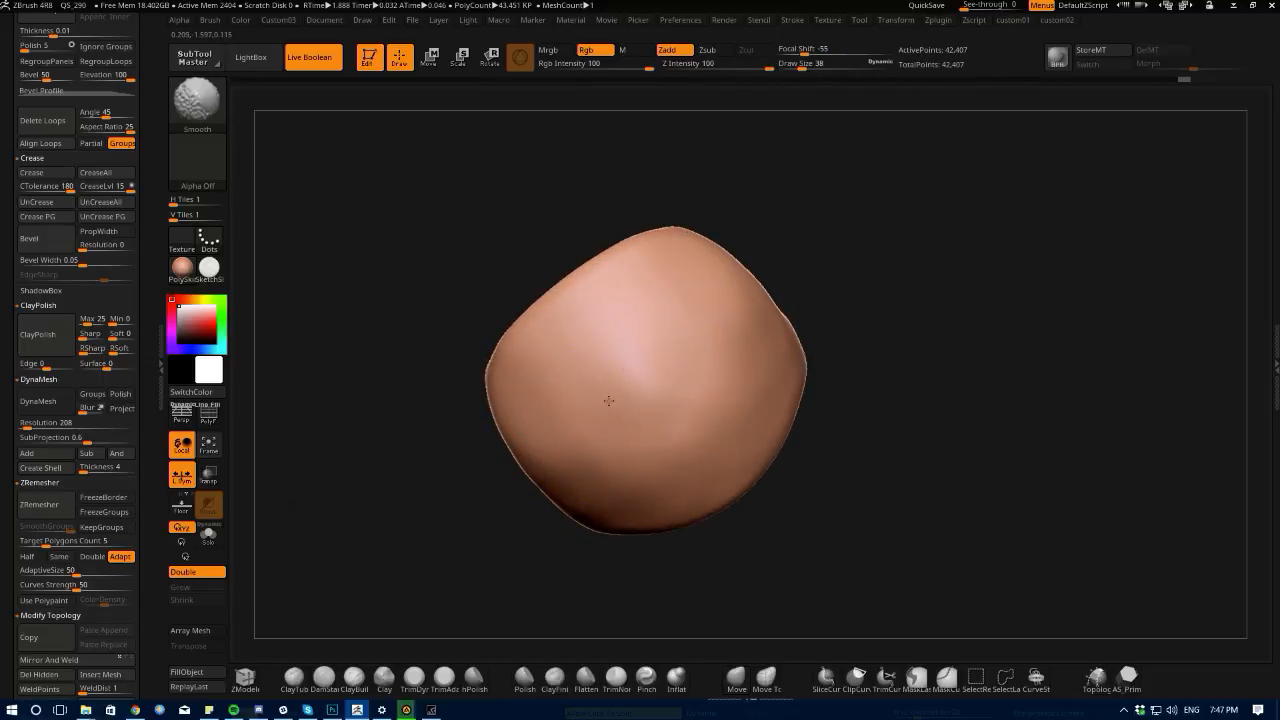
drag(462, 415, 425, 435)
shift+drag(606, 463, 641, 462)
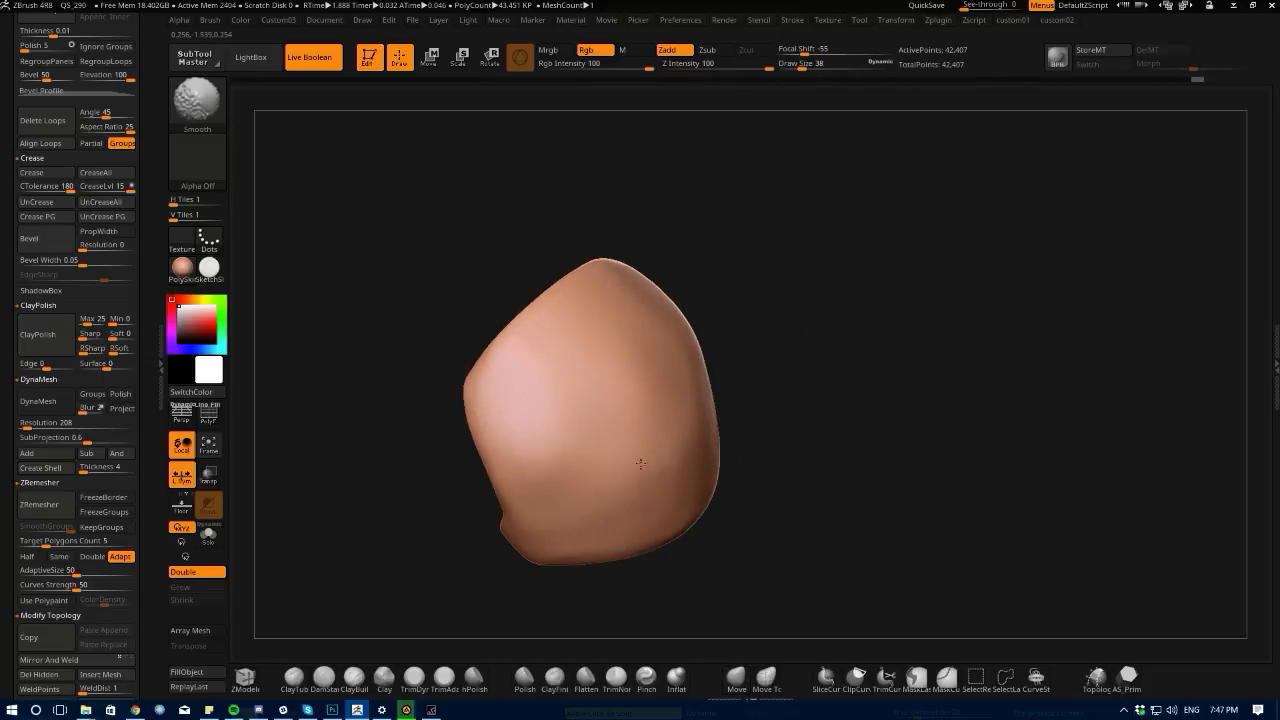
shift+drag(648, 401, 634, 394)
- Isolate the shell's outer-surface polygroup and display its polyframe
ctrl+shift+click(549, 400)
mouse_move(452, 372)
mouse_down()
mouse_move(357, 351)
mouse_move(301, 358)
mouse_move(301, 415)
mouse_move(378, 458)
mouse_move(657, 500)
mouse_up()
key(space)
ctrl+shift+click(326, 463)
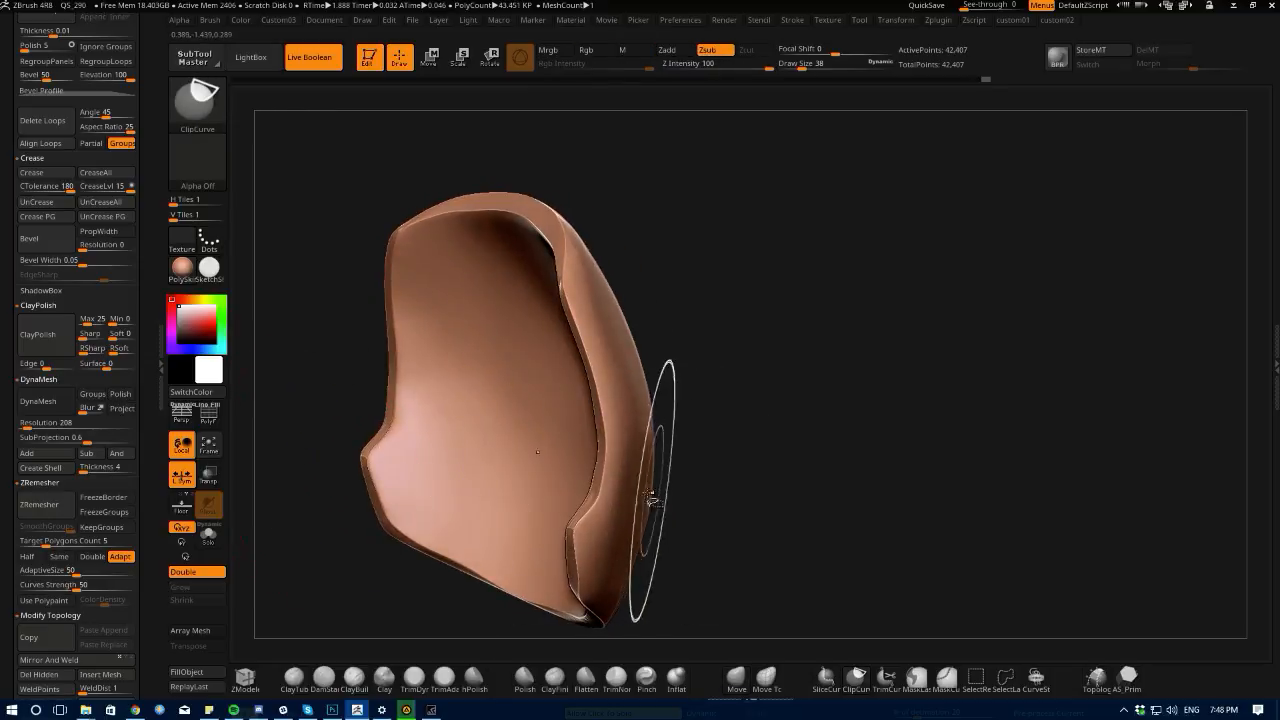
ctrl+shift+click(650, 501)
drag(335, 449, 354, 475)
click(214, 420)
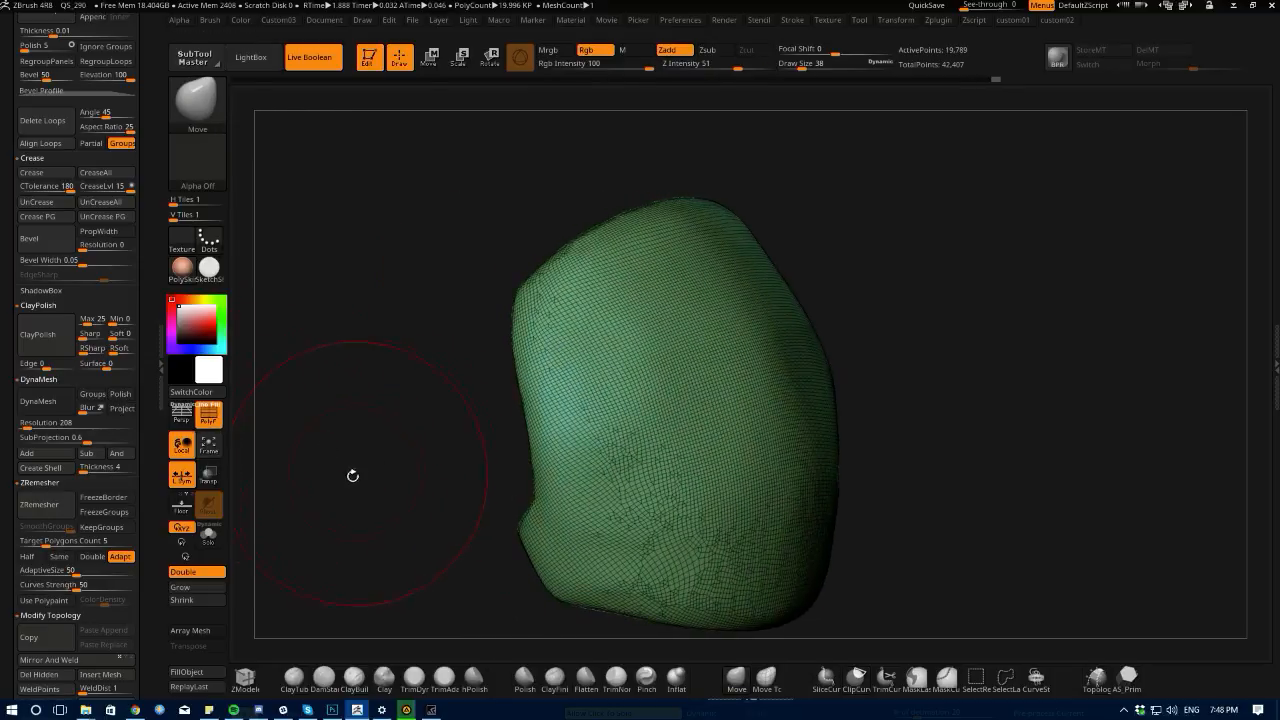
- Try Polish By Features on the isolated outer surface, and show the whole shell without the polyframe
key(space)
key(space)
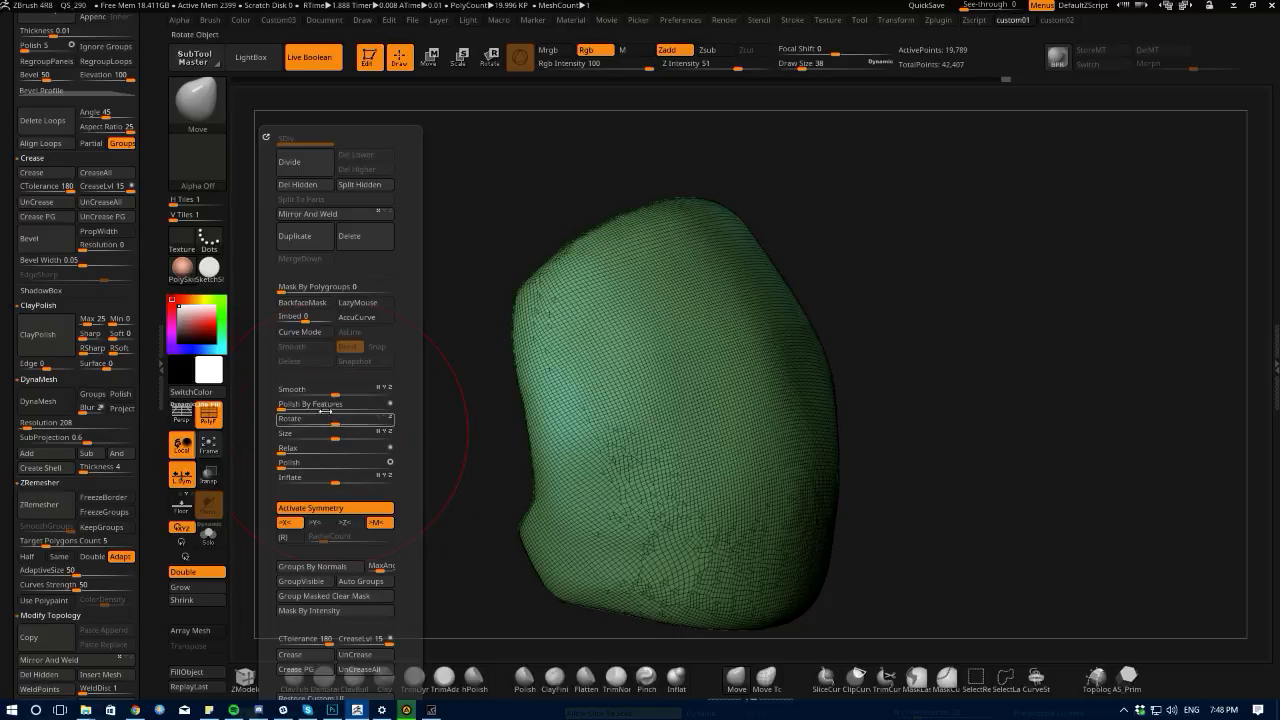
key(shift)
mouse_move(287, 405)
mouse_down()
mouse_move(315, 411)
mouse_move(305, 407)
mouse_up()
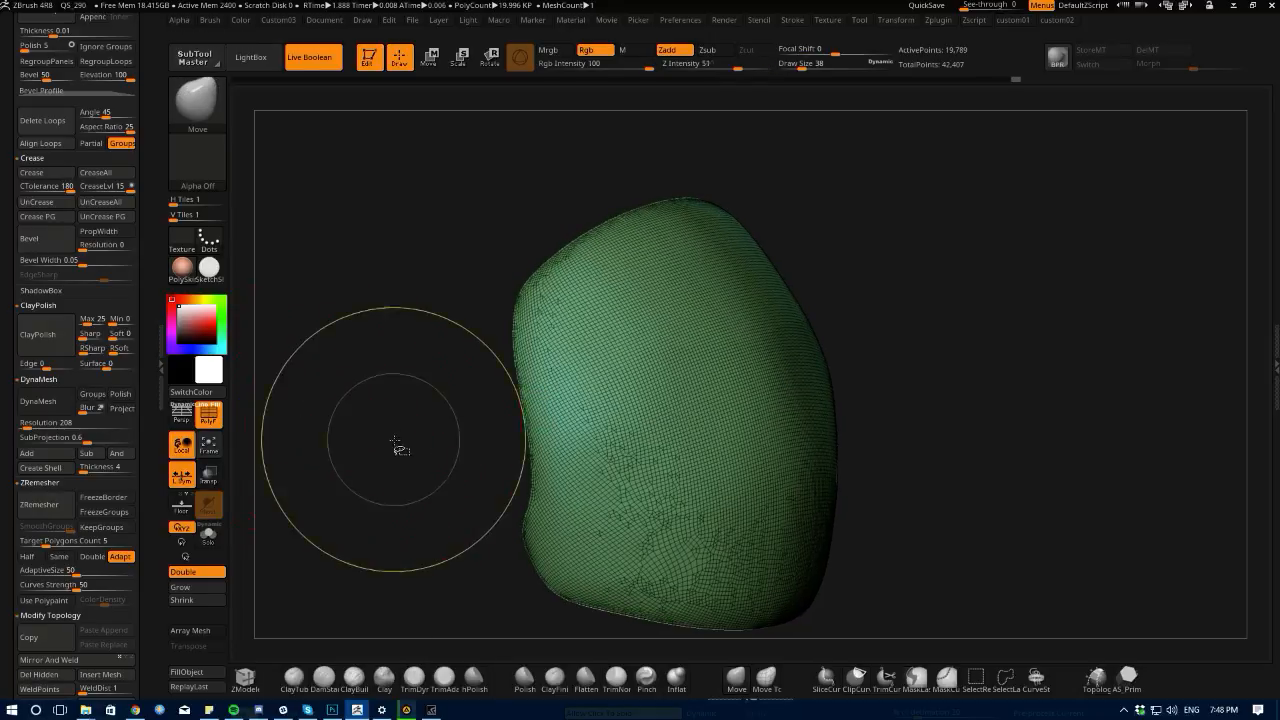
ctrl+shift+click(351, 455)
drag(346, 456, 236, 467)
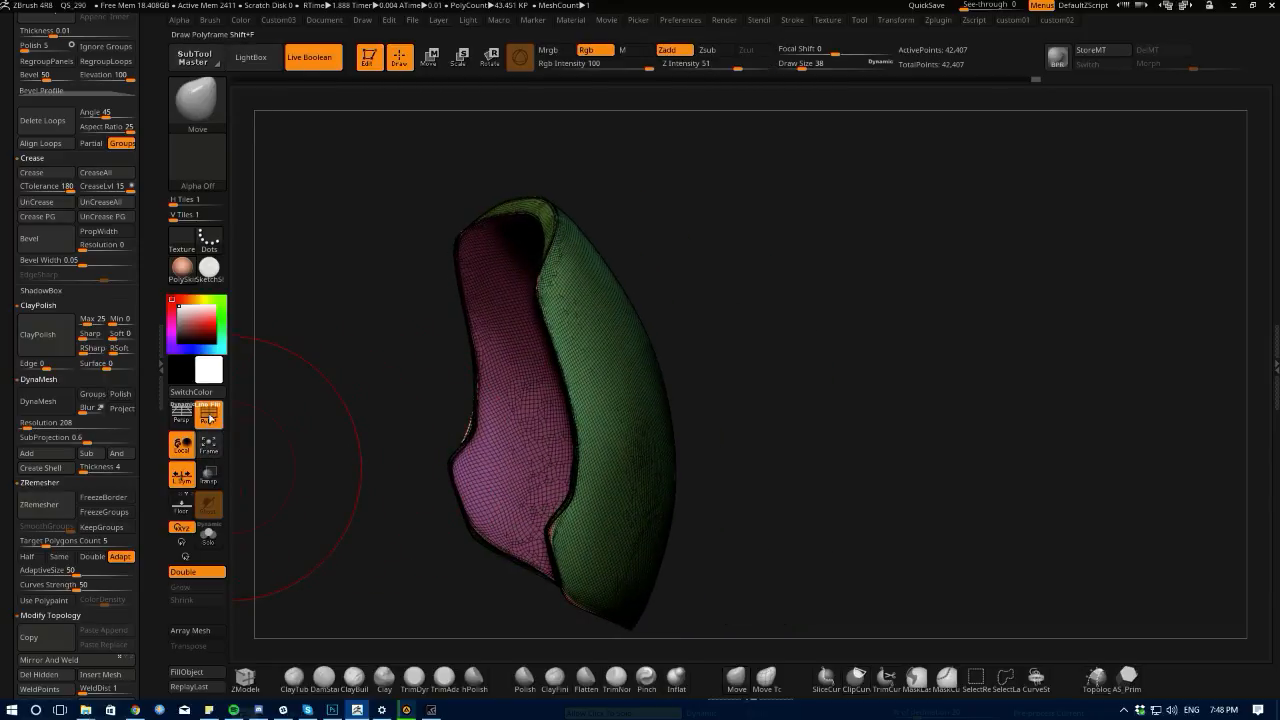
click(210, 418)
- Isolate the shell's outer surface again and try a stronger Polish By Features on it
drag(354, 494, 460, 490)
ctrl+shift+click(526, 521)
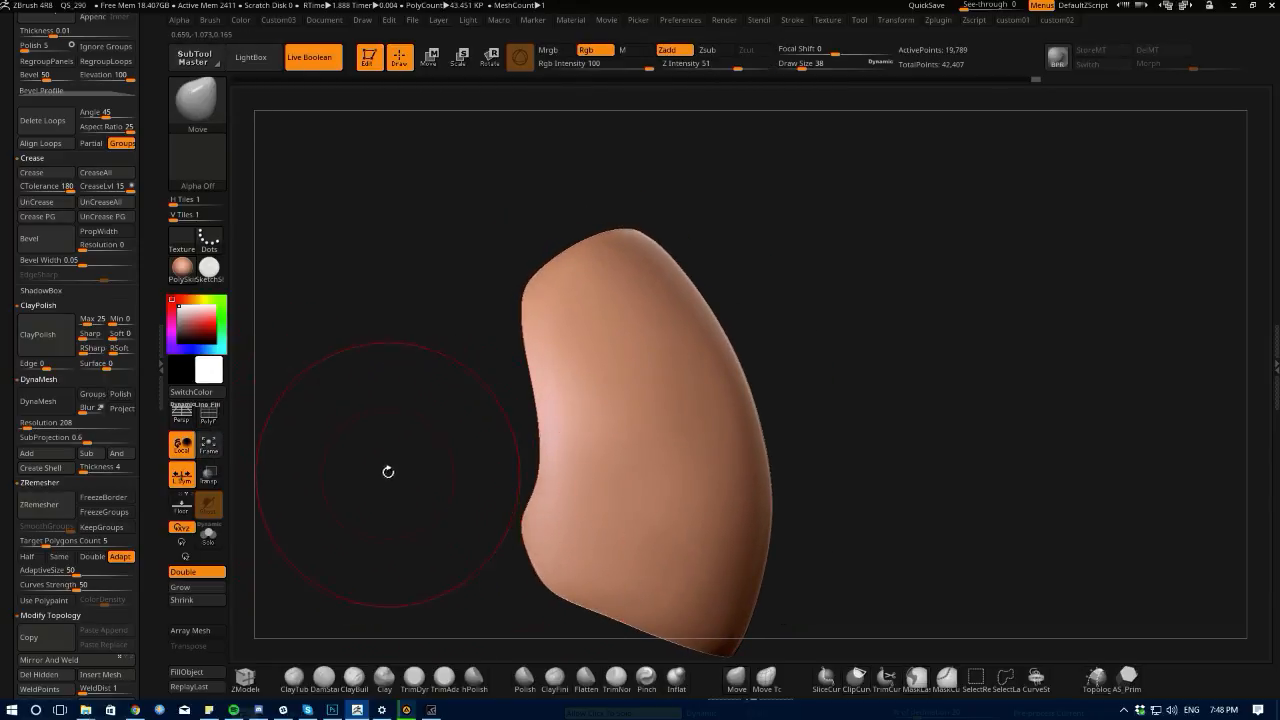
drag(389, 473, 386, 505)
ctrl+shift+click(617, 446)
ctrl+shift+drag(420, 436, 378, 377)
key(space)
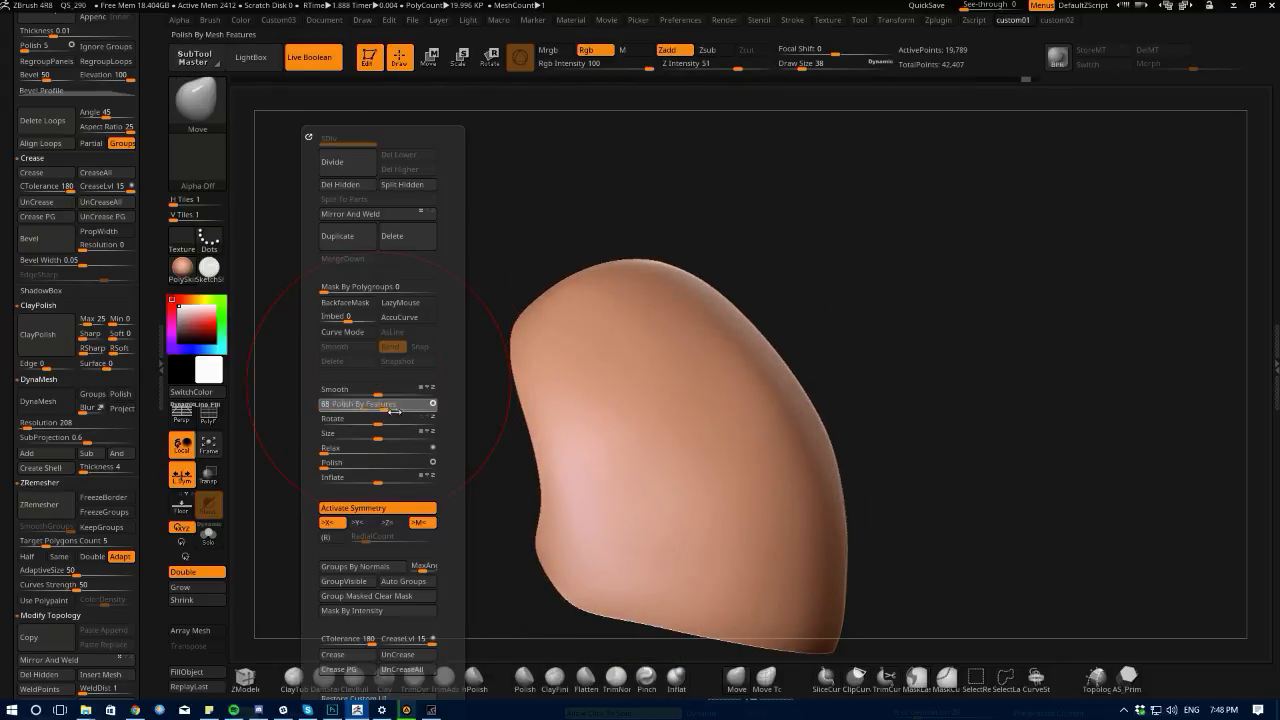
key(space)
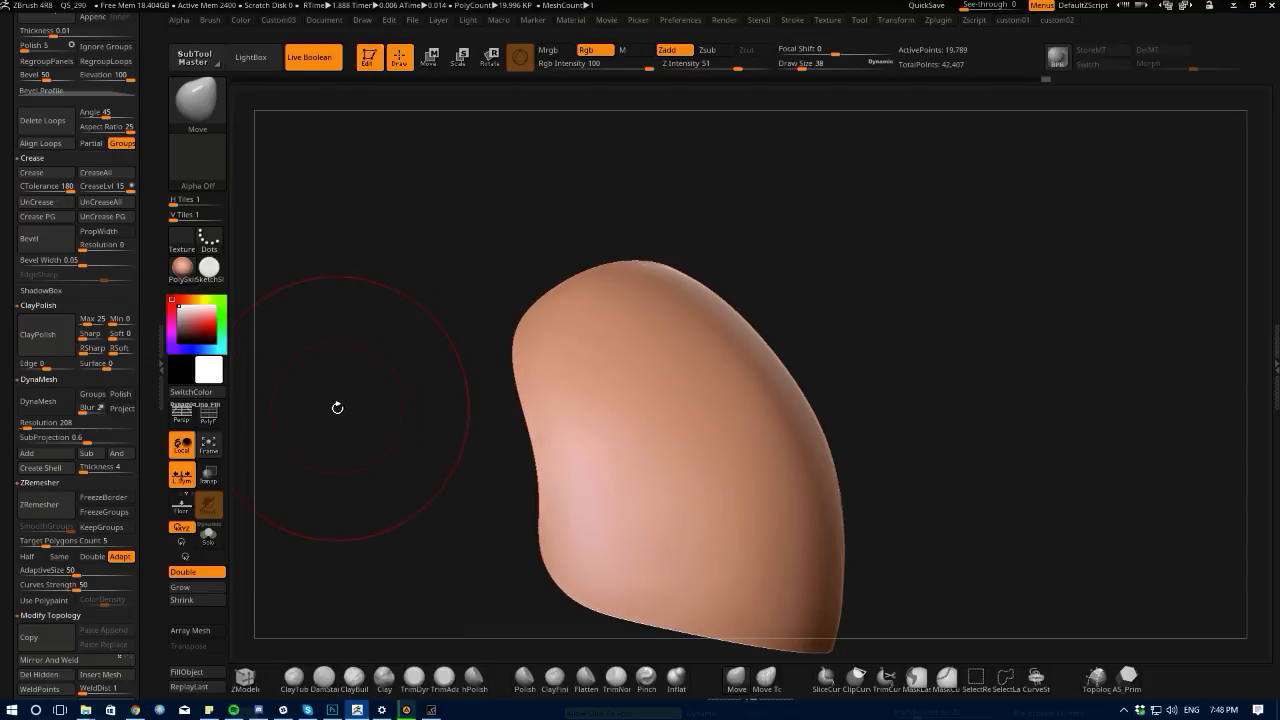
- Show the whole shell again and inspect its rim where the outer surface was polished
ctrl+shift+click(386, 446)
mouse_move(386, 446)
mouse_down()
mouse_move(477, 477)
mouse_move(396, 466)
mouse_up()
mouse_move(495, 613)
alt+mouse_down()
mouse_move(449, 549)
mouse_move(510, 545)
mouse_move(434, 494)
mouse_move(418, 553)
mouse_move(574, 517)
mouse_move(551, 520)
alt+mouse_up()
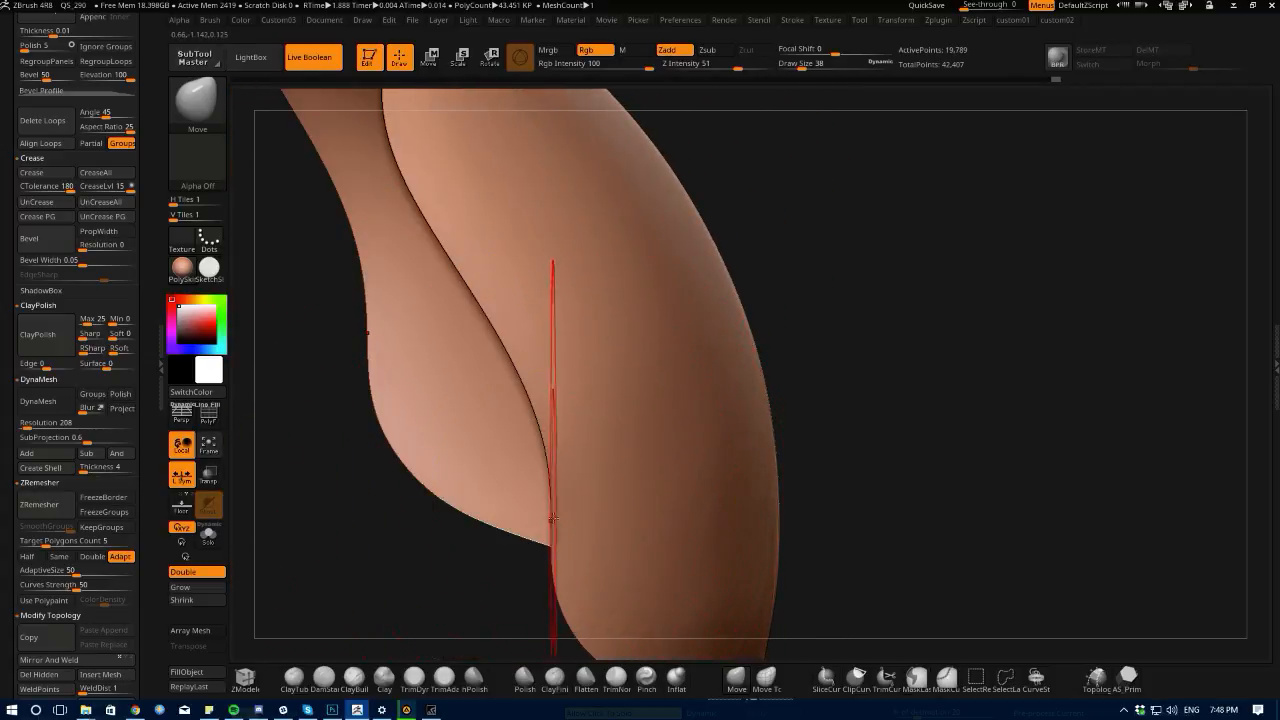
ctrl+shift+click(340, 536)
mouse_move(338, 534)
mouse_down()
mouse_move(311, 508)
mouse_move(320, 475)
mouse_move(366, 484)
mouse_move(356, 478)
mouse_move(329, 531)
mouse_move(369, 480)
mouse_move(466, 506)
mouse_up()
- Apply the Polish deformation to the whole shell and repeat it, checking the rim from inside and outside
key(1)
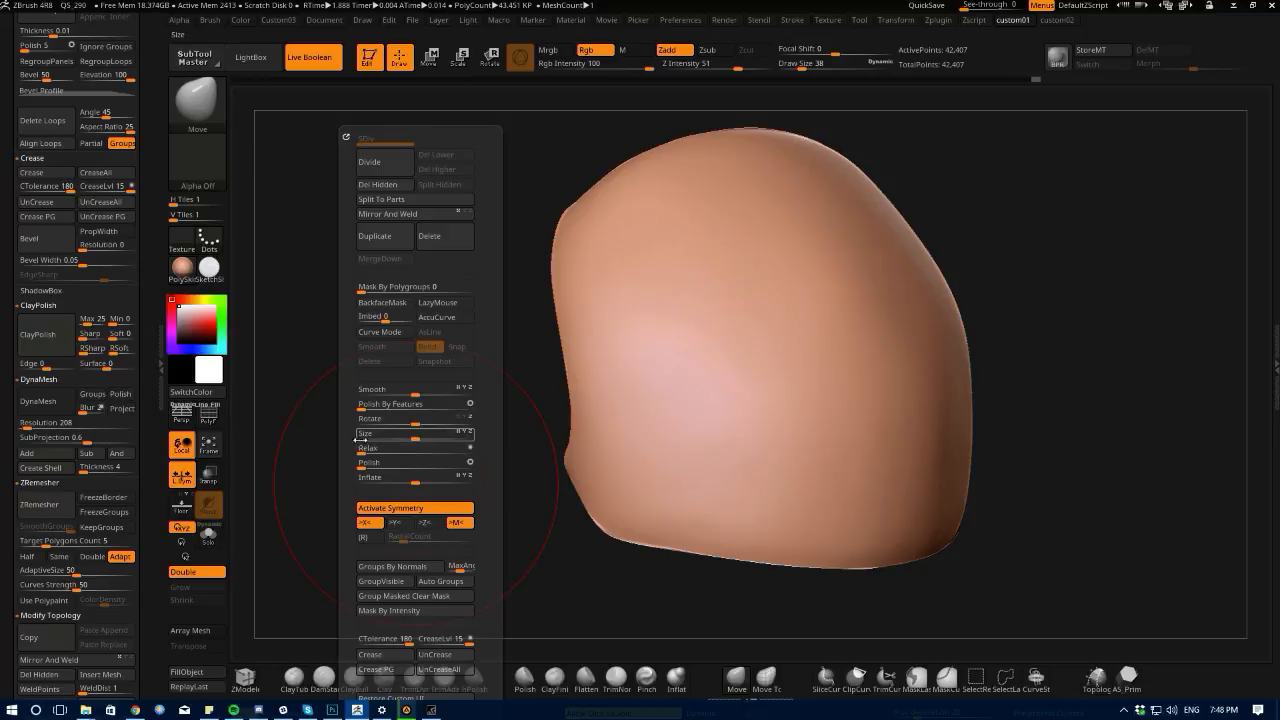
mouse_move(362, 463)
mouse_down()
mouse_move(427, 465)
mouse_move(389, 509)
mouse_move(364, 500)
mouse_move(359, 481)
mouse_up()
key(1)
drag(512, 575, 463, 549)
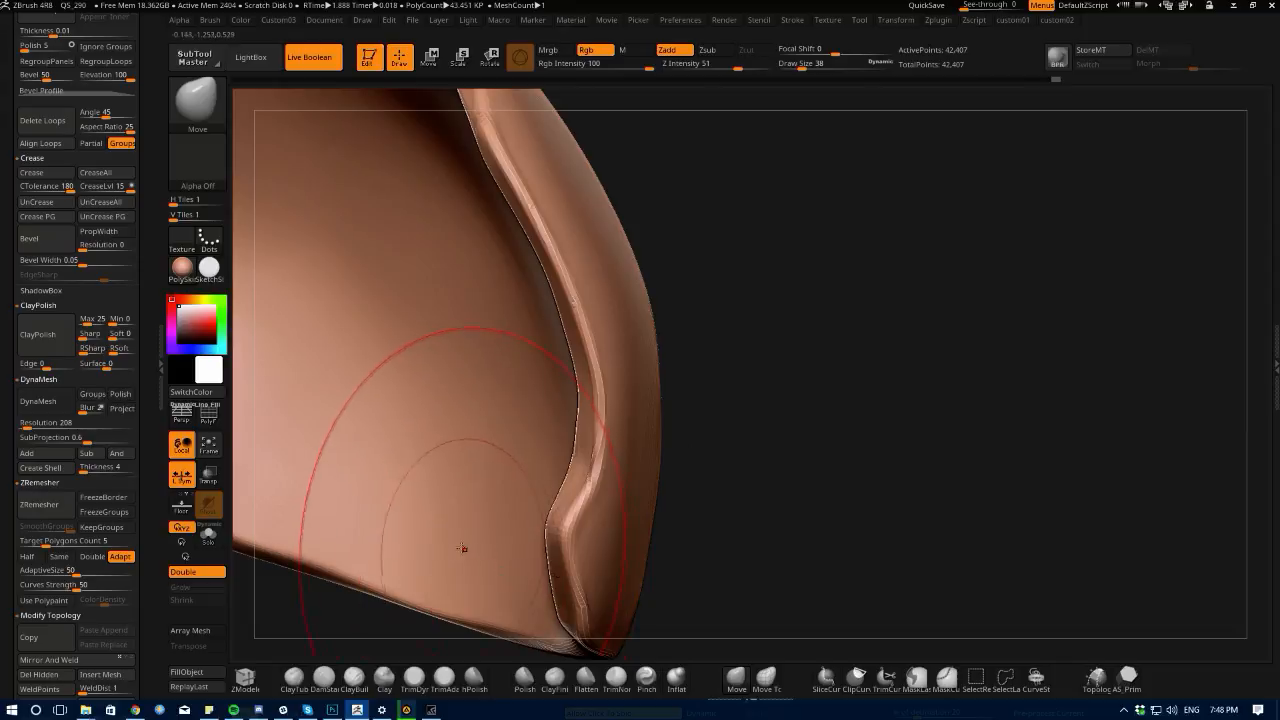
drag(726, 594, 653, 561)
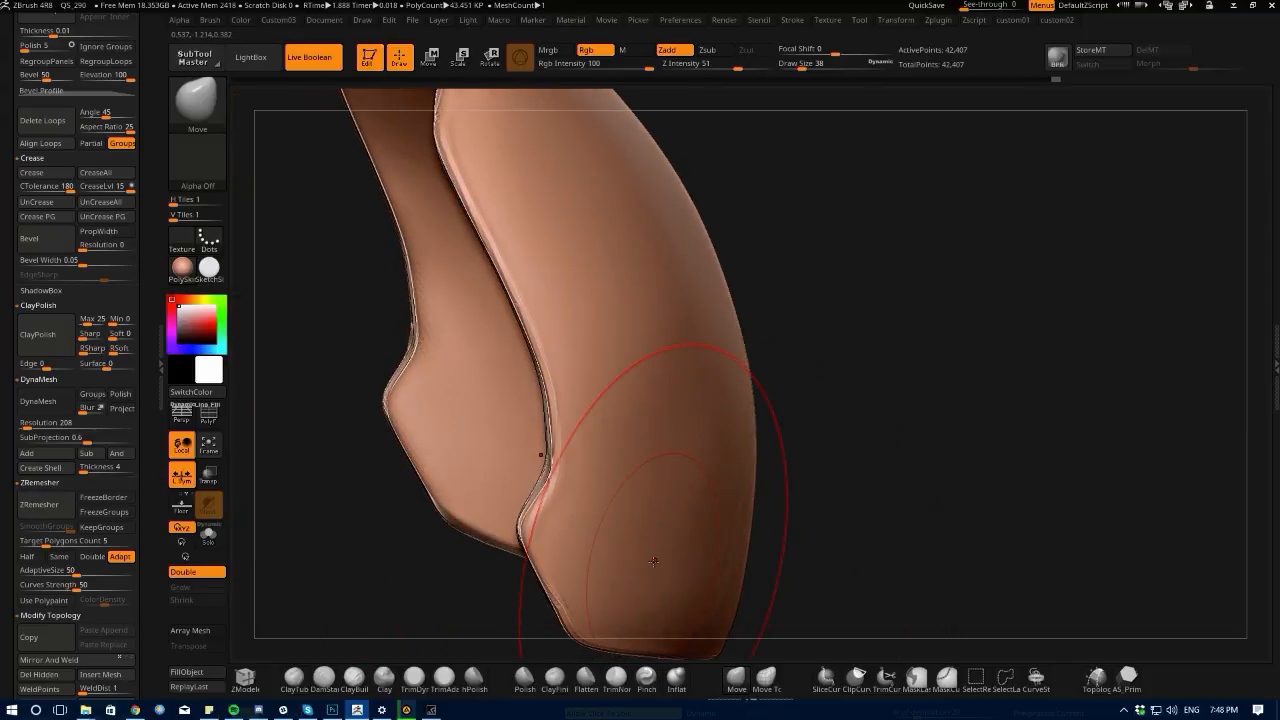
- Run ClayPolish on the whole shell and refine its edges with Polish By Features
click(47, 347)
drag(291, 451, 390, 505)
key(space)
drag(289, 404, 310, 406)
drag(481, 543, 435, 522)
alt+drag(435, 522, 508, 624)
alt+drag(470, 500, 402, 506)
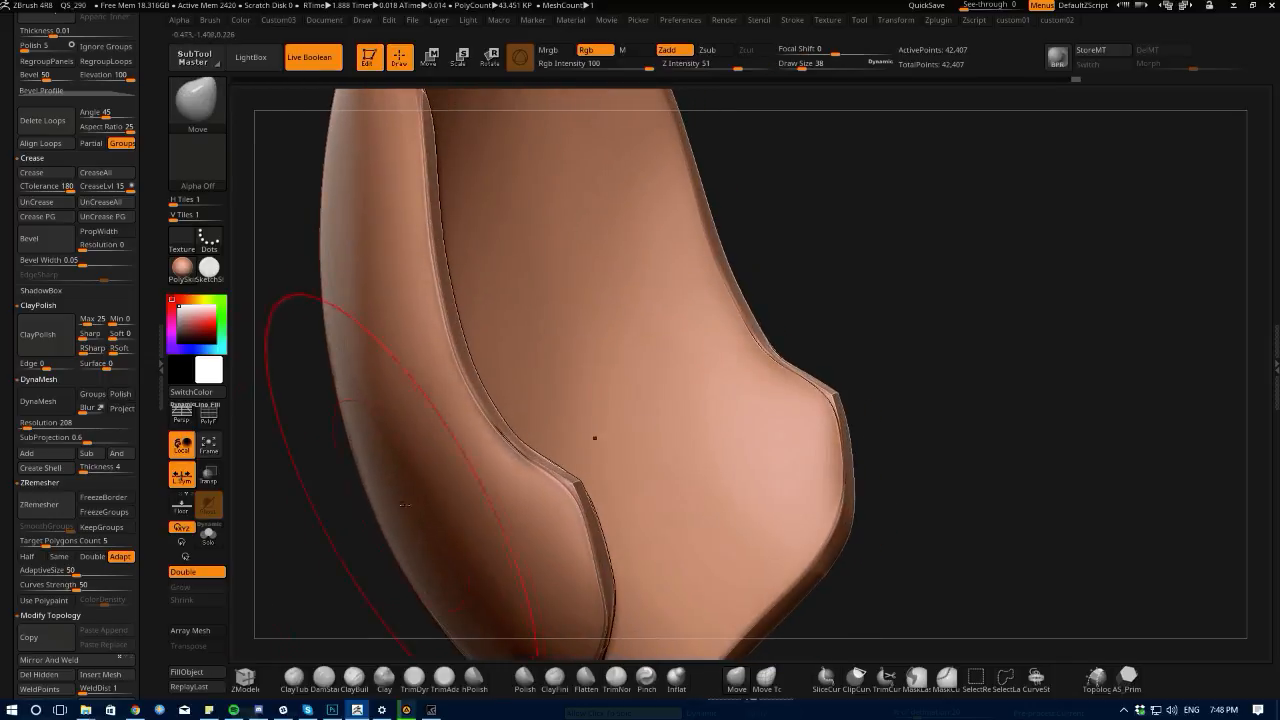
key(f)
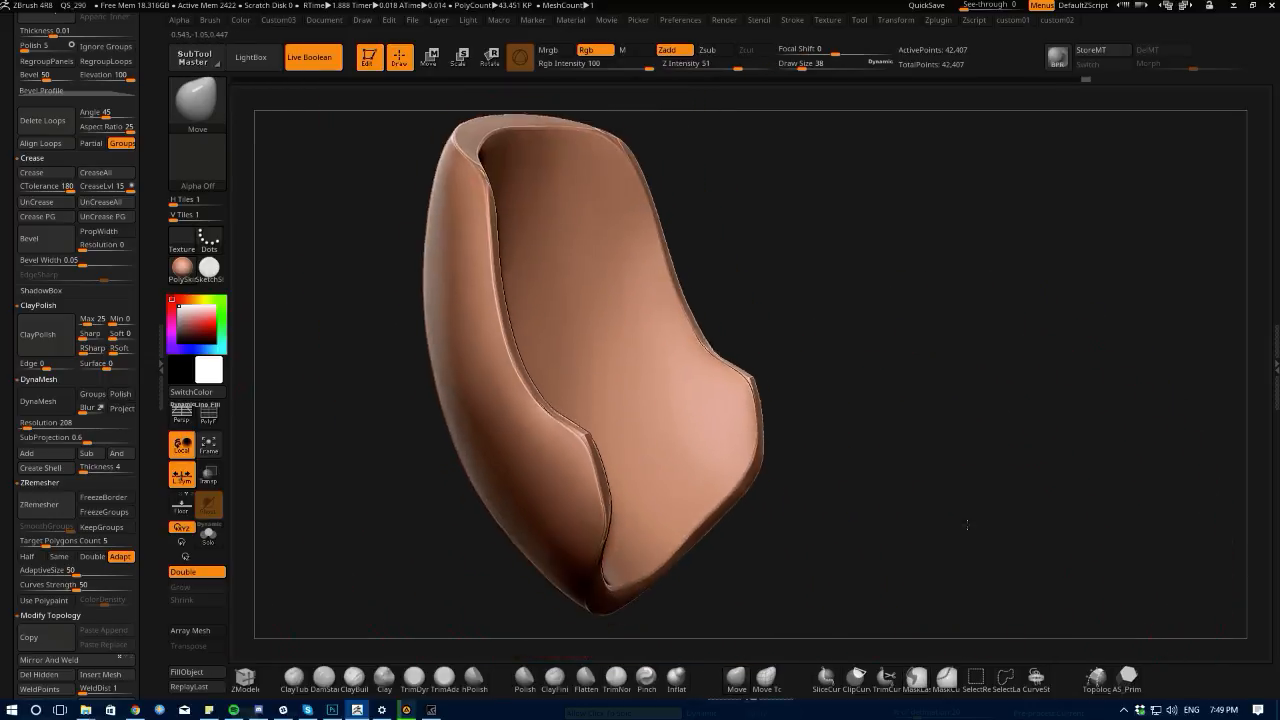
drag(374, 423, 380, 460)
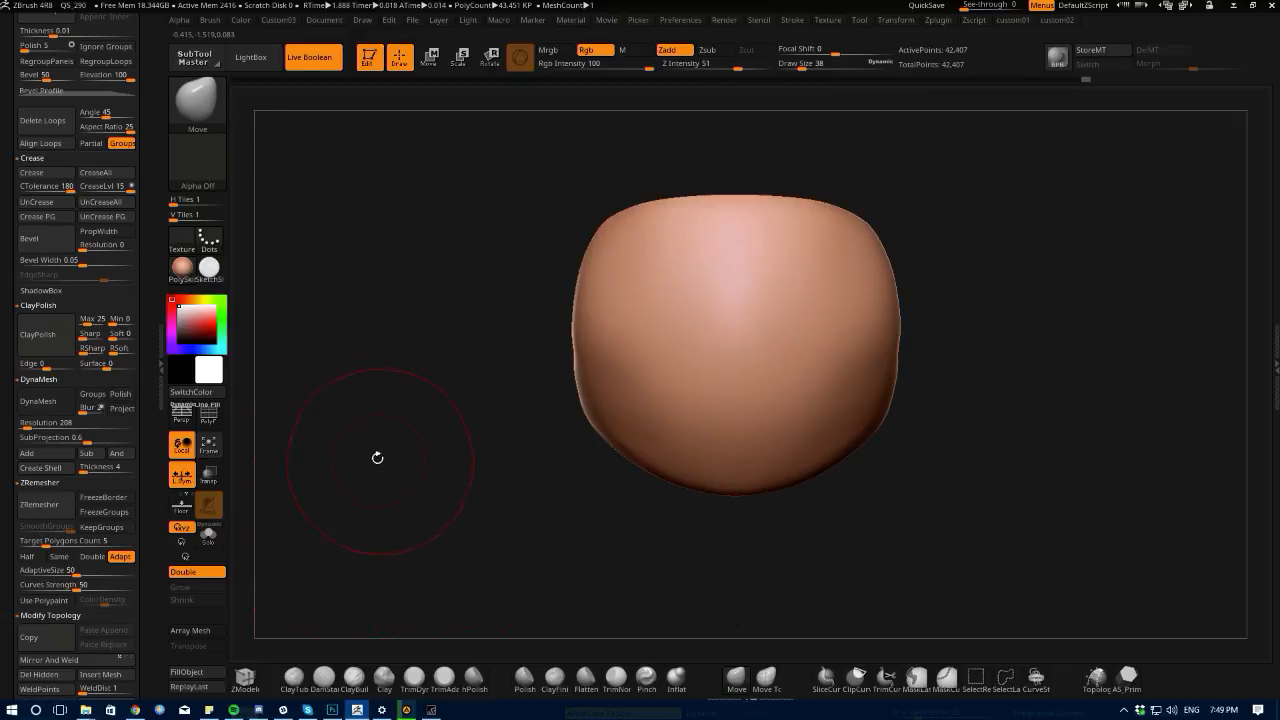
- Compare the polished shell with the crown in the PM3D_Cube3D1 helmet tool, and return to the shell
drag(9, 168, 20, 437)
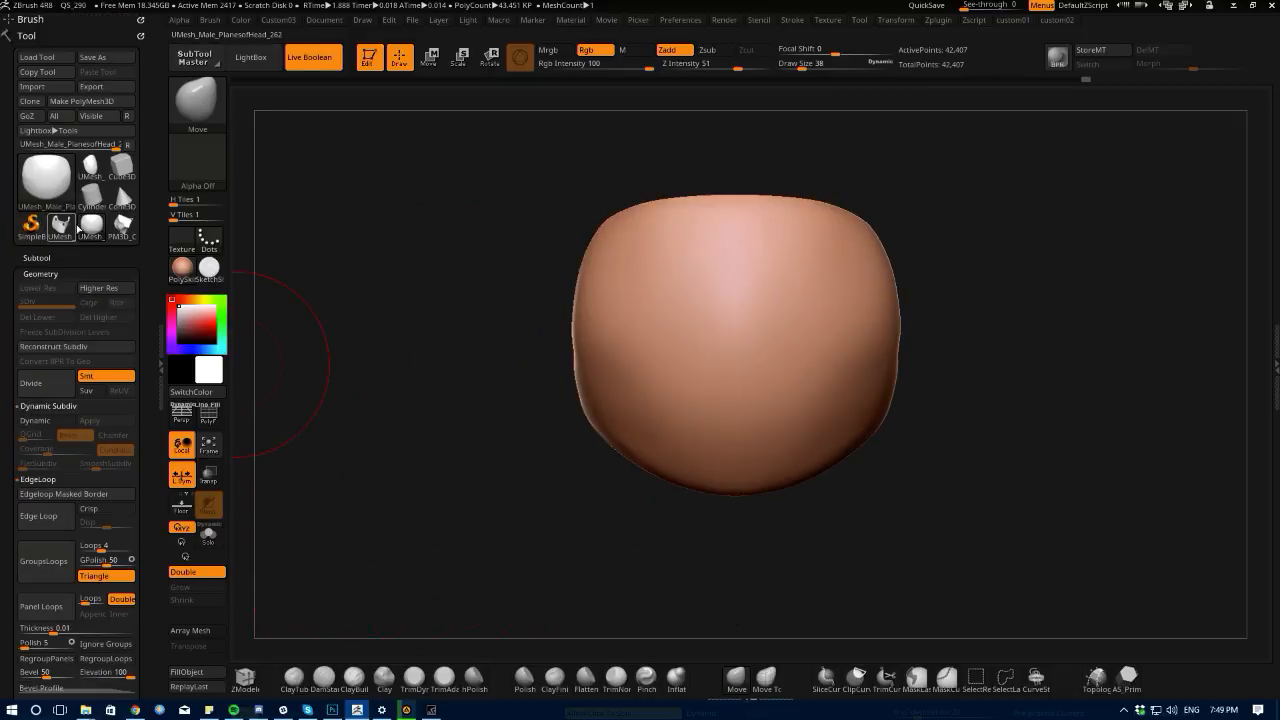
click(120, 236)
mouse_move(406, 443)
mouse_down()
mouse_move(394, 409)
mouse_move(395, 492)
mouse_move(391, 460)
mouse_move(412, 450)
mouse_up()
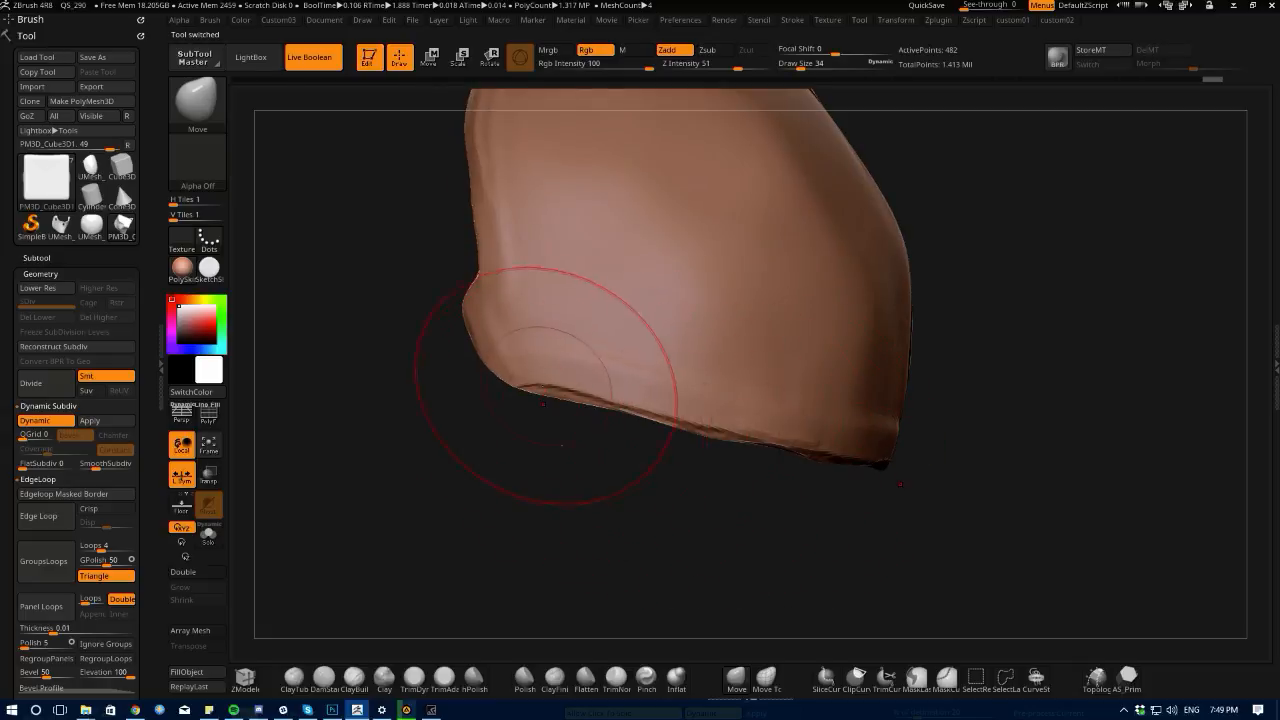
drag(493, 463, 300, 330)
click(92, 226)
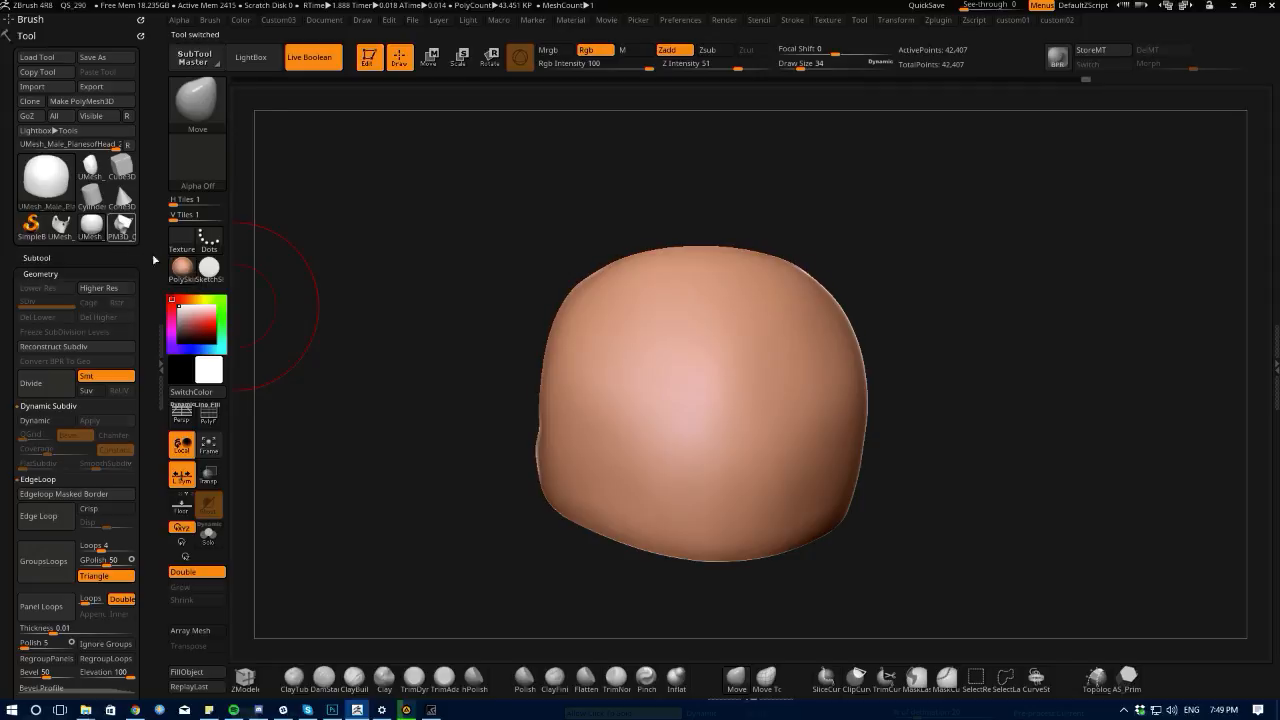
- Switch to the PM3D_Cube3D1 helmet tool, expand its subtool list and examine the cutting cube from several sides
click(123, 226)
click(36, 257)
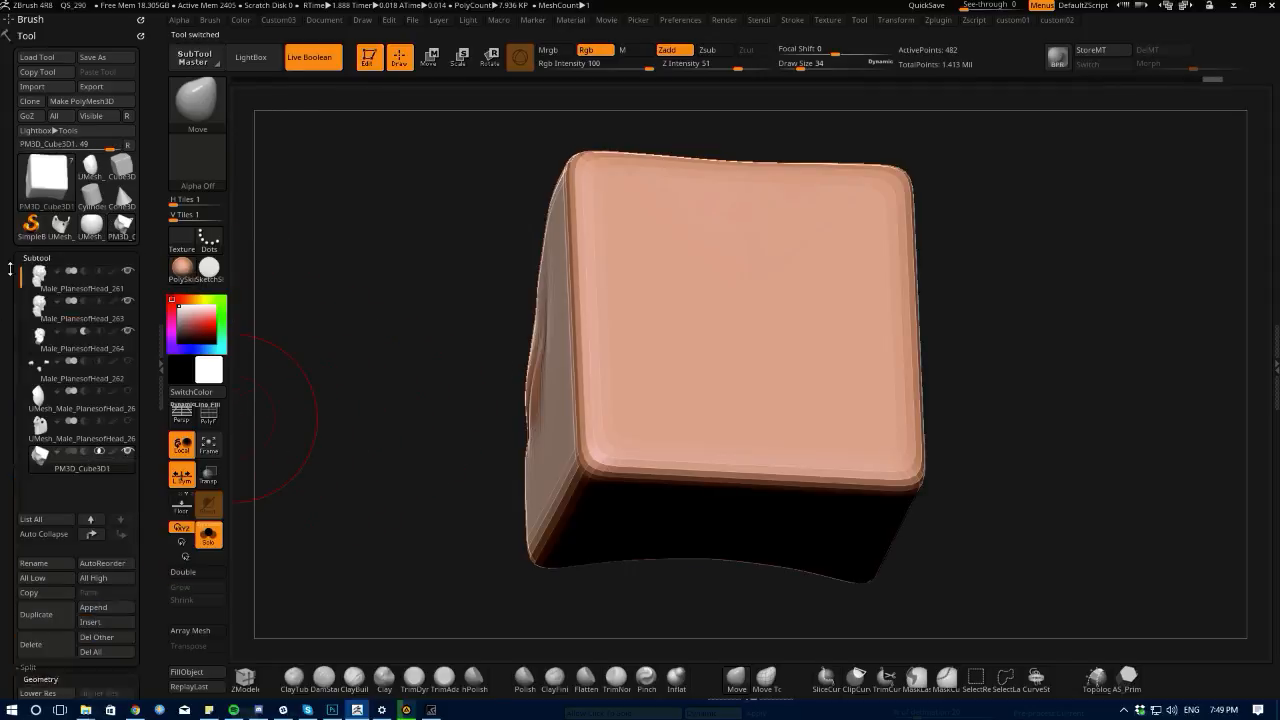
drag(385, 419, 468, 521)
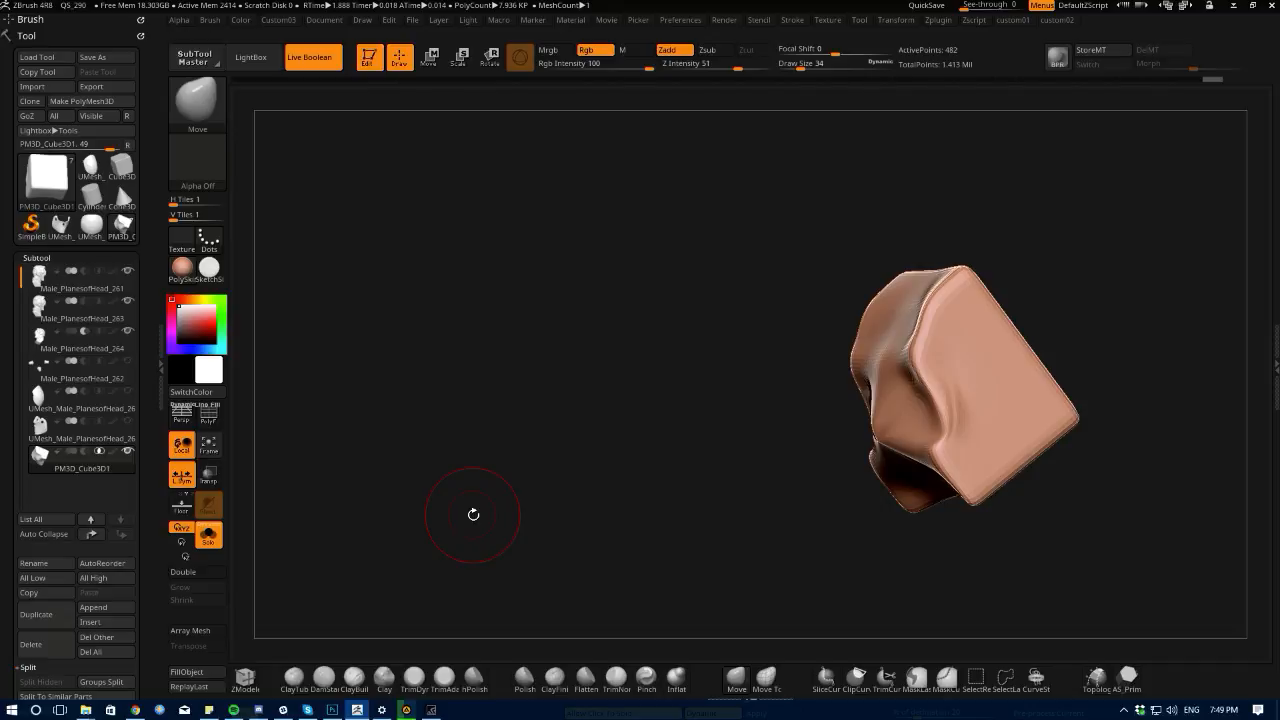
mouse_move(456, 457)
mouse_down()
mouse_move(492, 476)
mouse_move(449, 491)
mouse_move(463, 481)
mouse_up()
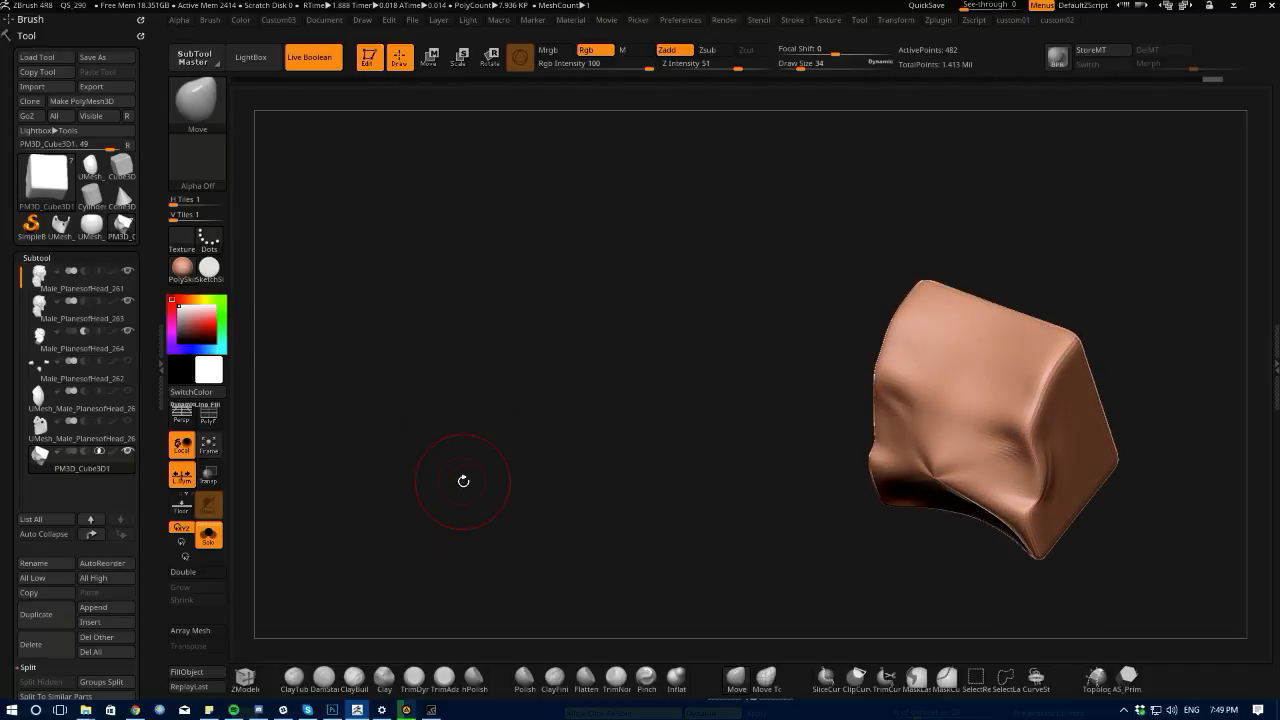
- Delete the PM3D_Cube3D1 cutting cube subtool after checking it from the front
drag(511, 526, 380, 490)
drag(480, 531, 343, 528)
drag(340, 461, 234, 516)
drag(340, 516, 383, 526)
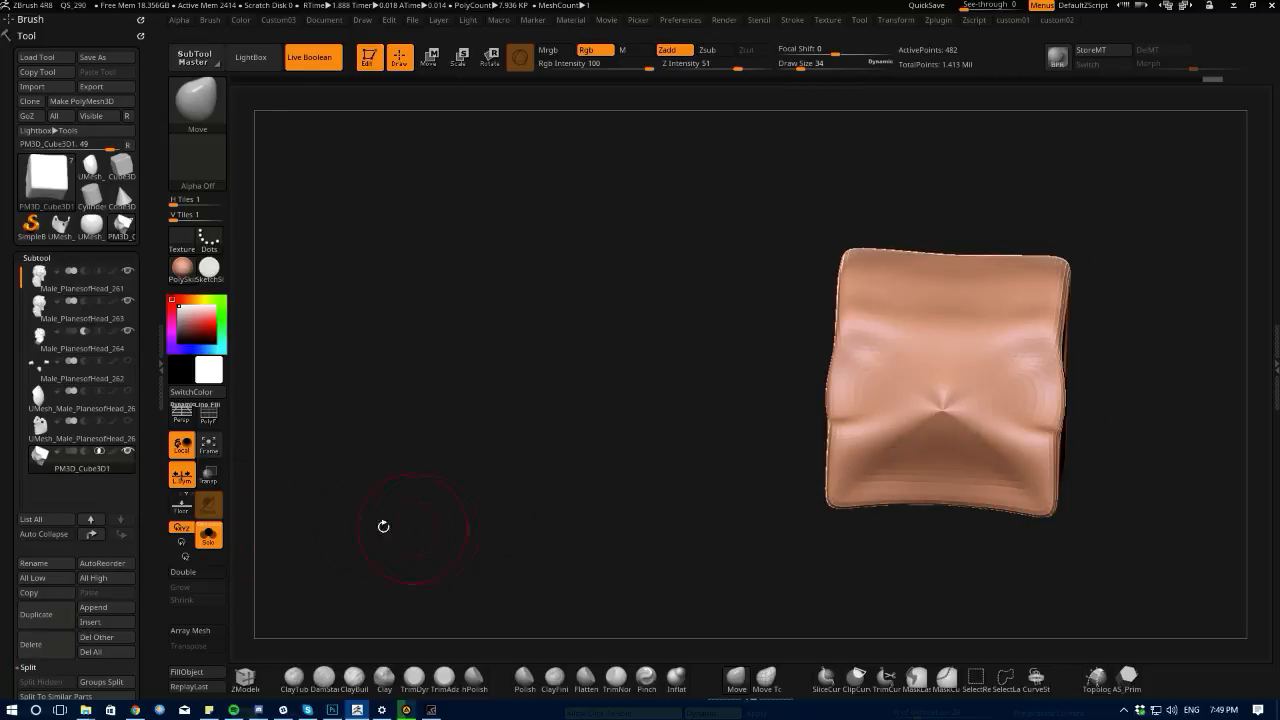
click(48, 646)
click(138, 677)
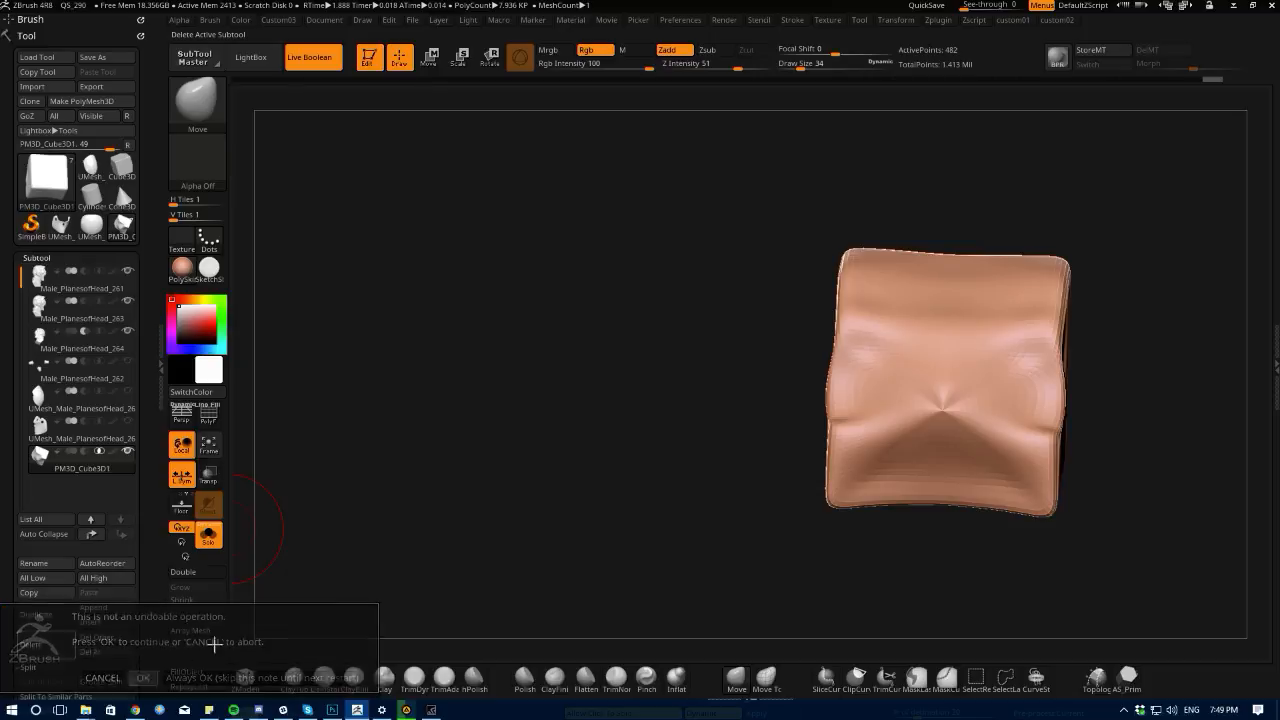
drag(483, 560, 301, 499)
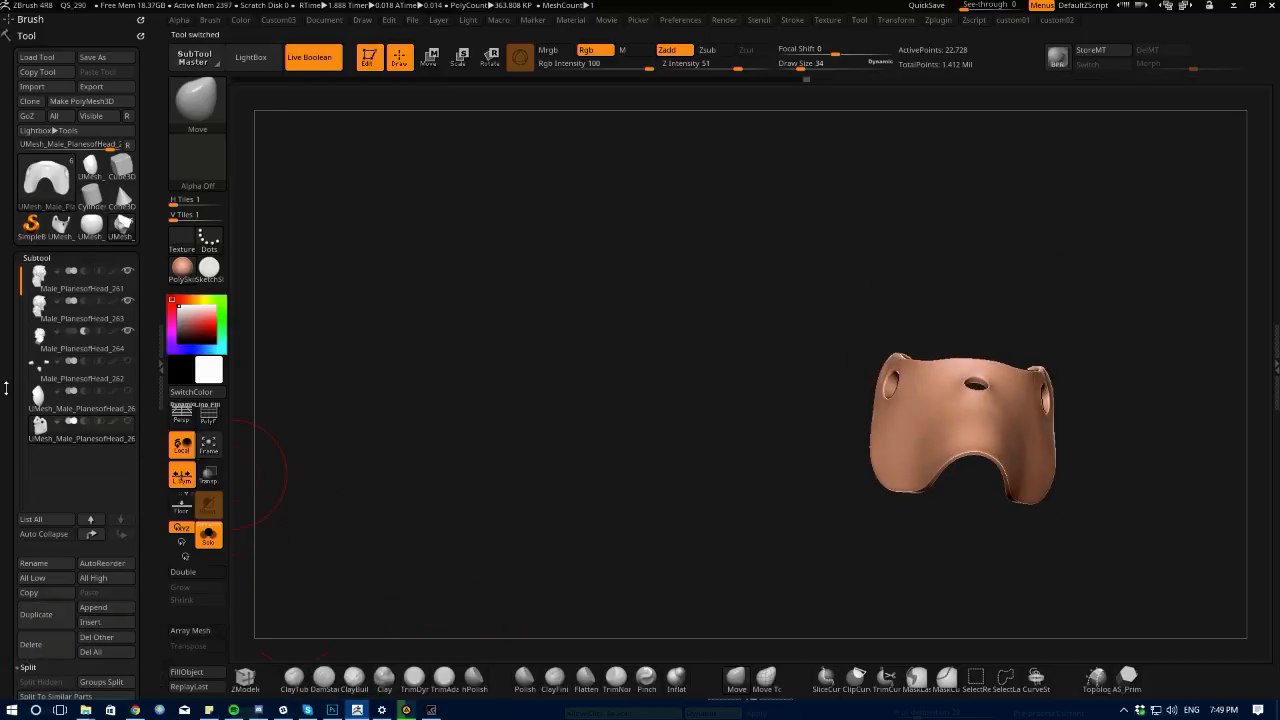
- Compare the head subtools from several angles and delete the Male_PlanesofHead_264 subtool
click(36, 343)
drag(400, 434, 330, 458)
key(space)
mouse_move(518, 412)
mouse_down()
mouse_move(380, 449)
mouse_move(400, 458)
mouse_up()
key(Up)
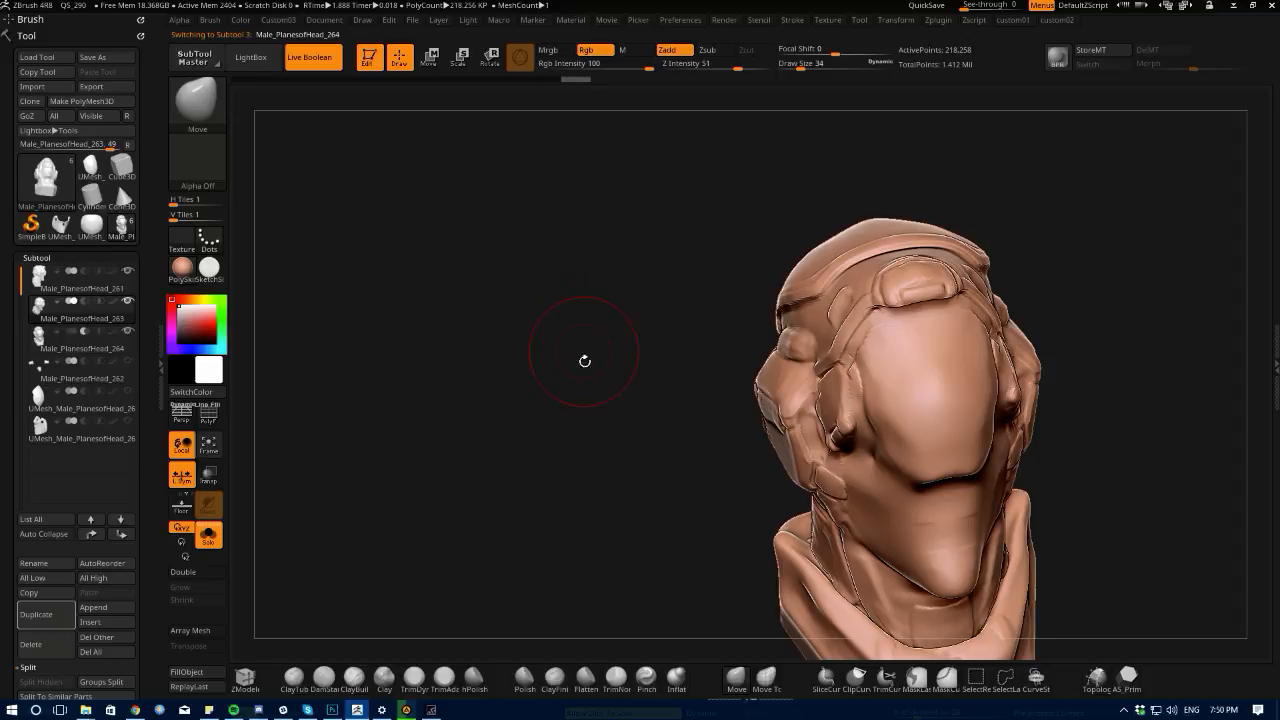
key(Down)
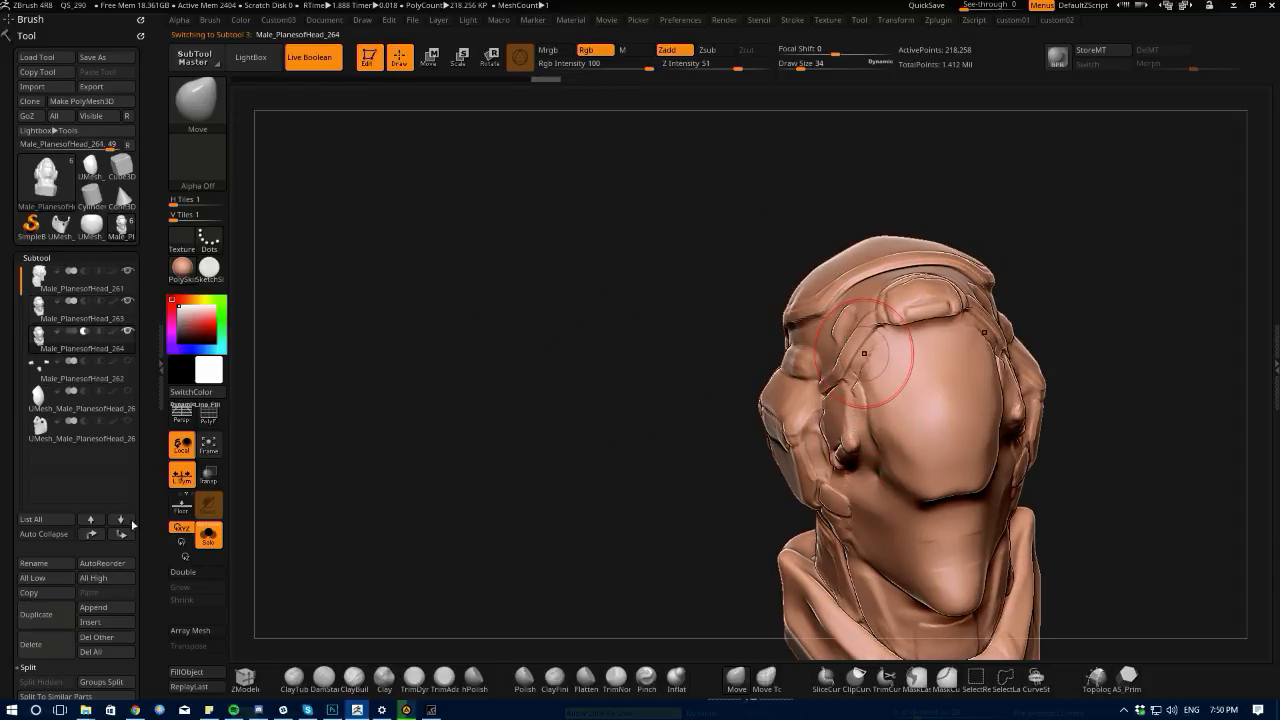
drag(410, 476, 458, 479)
click(49, 646)
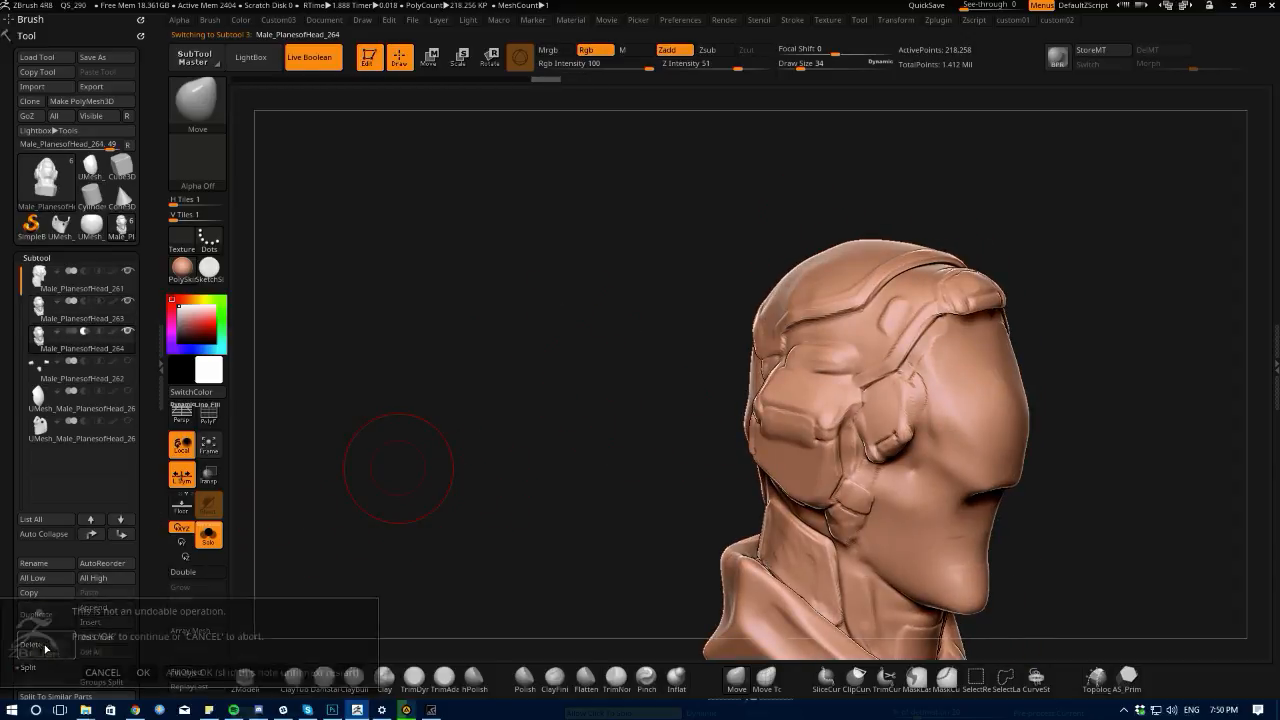
click(110, 668)
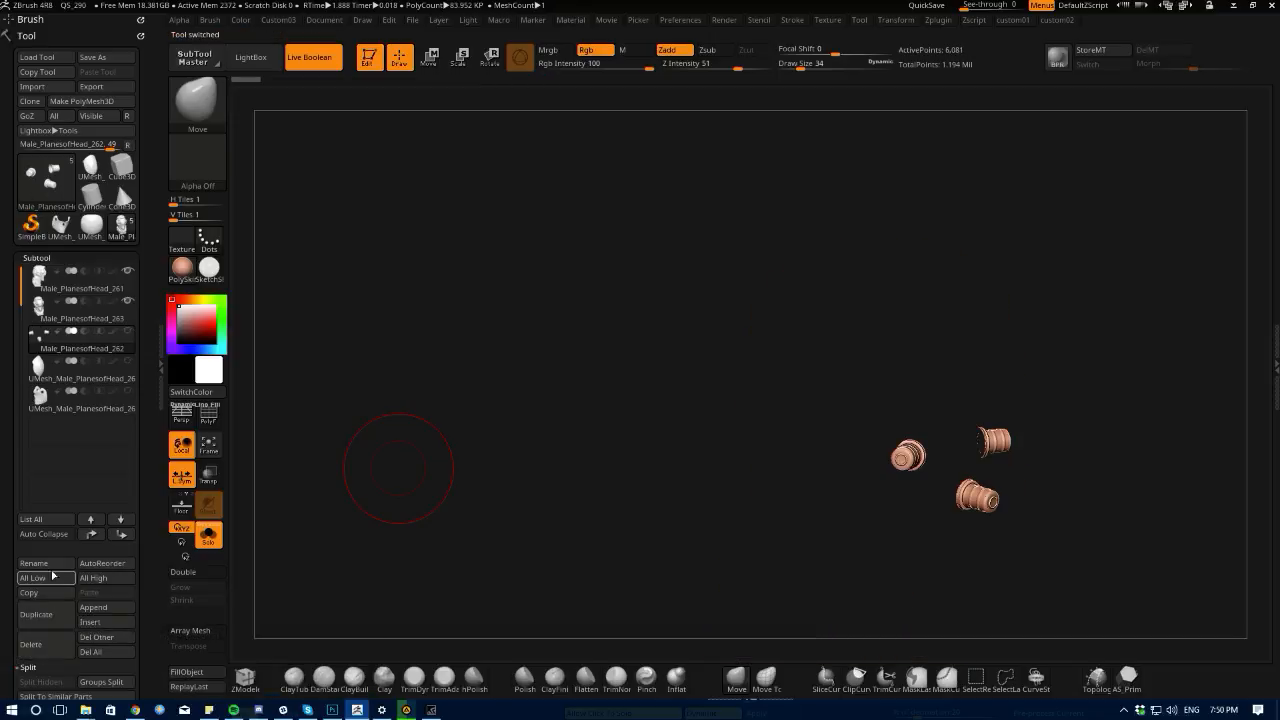
- Delete the Male_PlanesofHead_263 head subtool
click(45, 318)
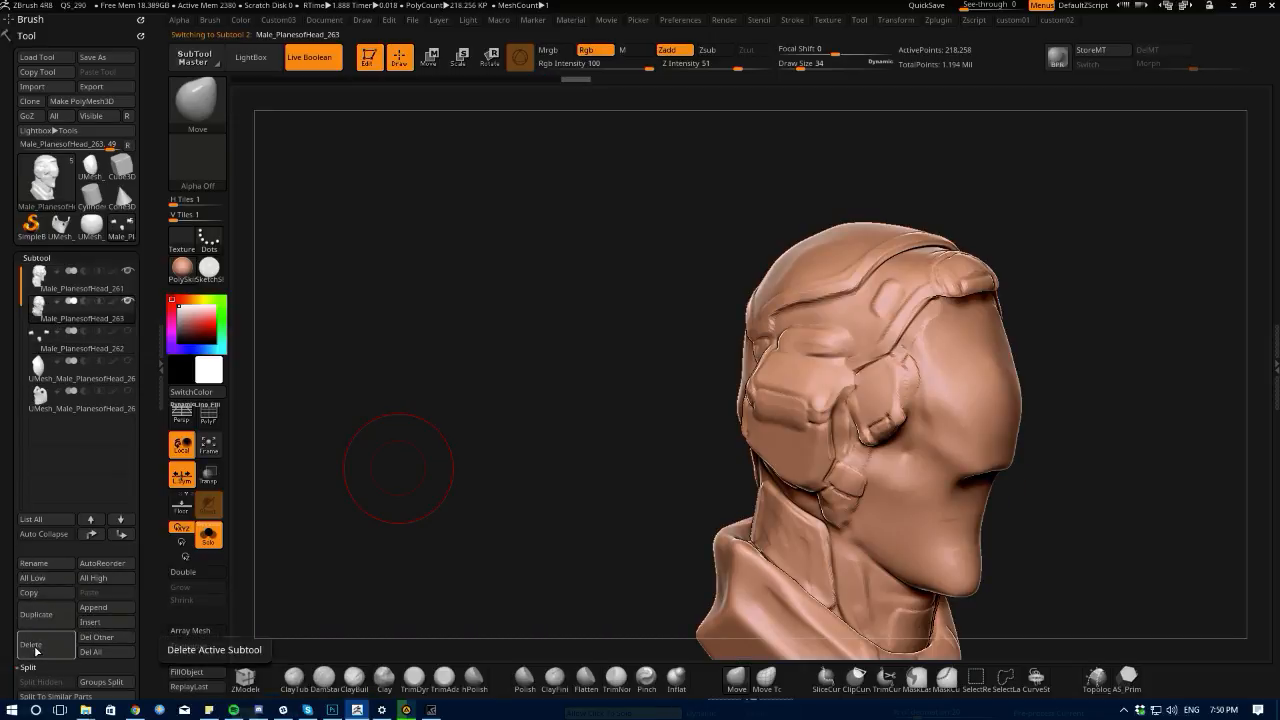
click(35, 646)
click(188, 681)
- Turn off Solo mode and make the bolts, visor and face guard subtools visible around the head
click(450, 516)
drag(449, 508, 421, 487)
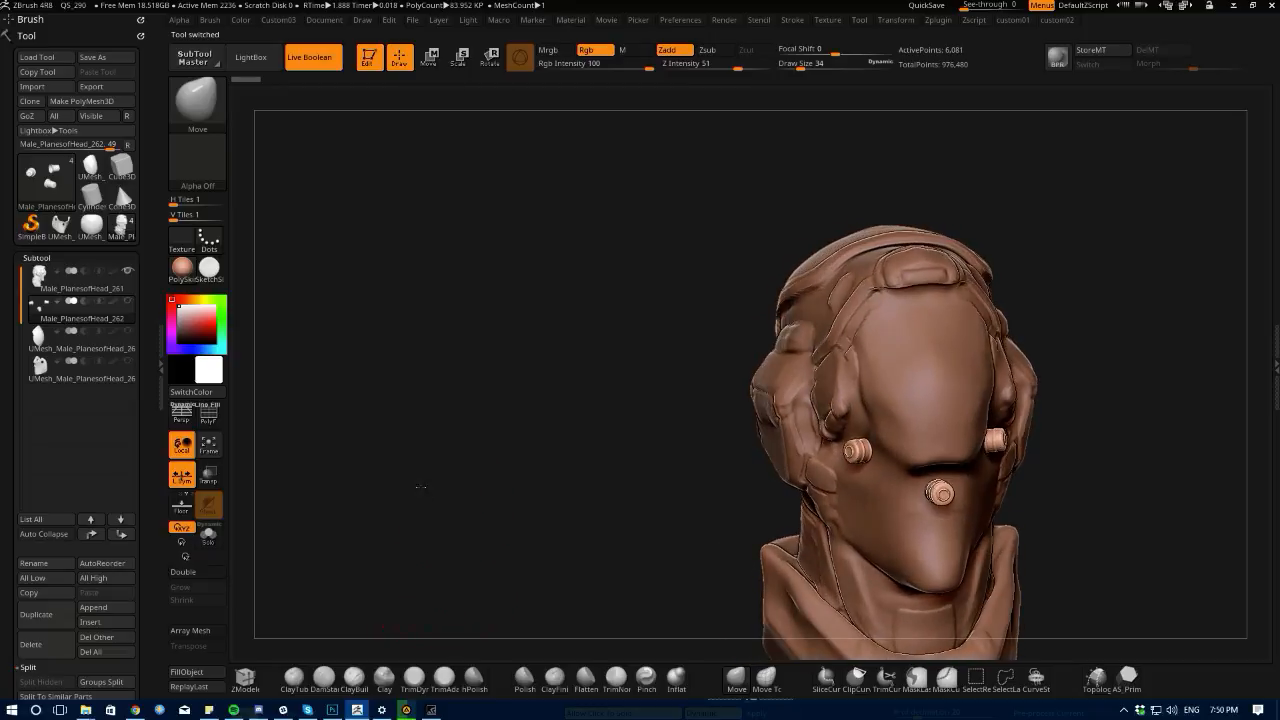
click(128, 331)
click(131, 306)
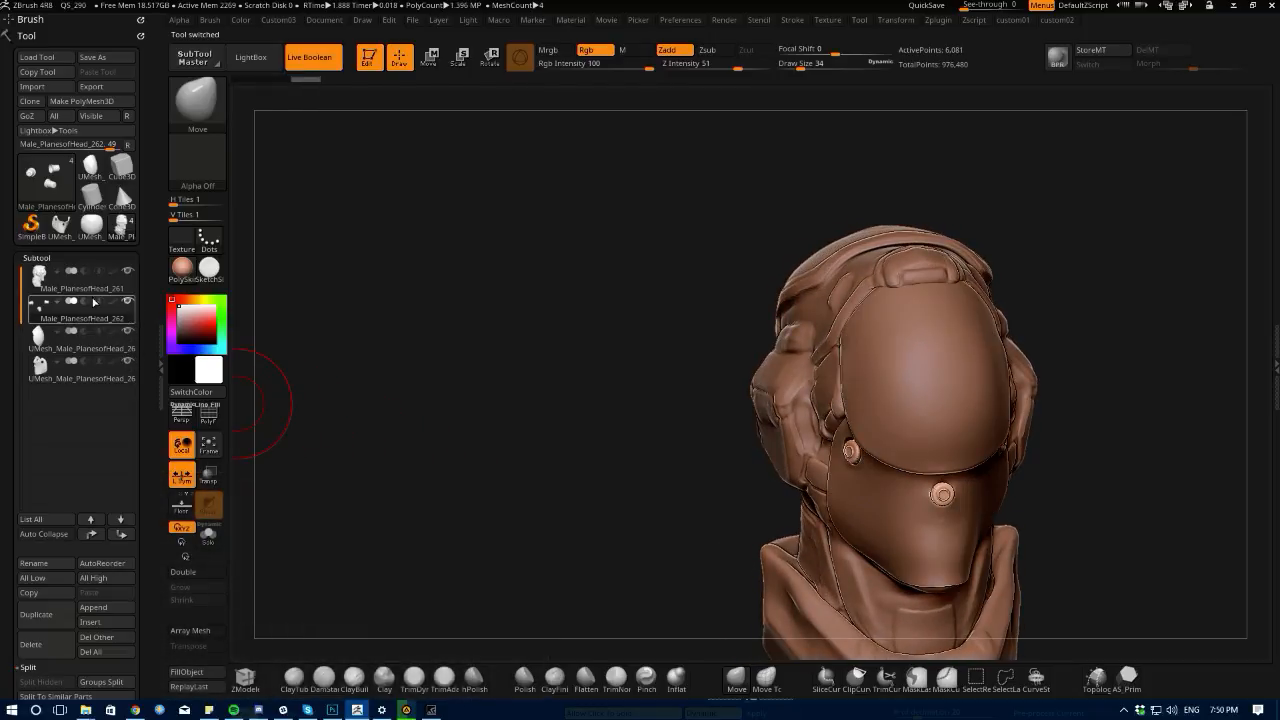
- Select the Male_PlanesofHead_261 subtool and append the polished crown shell to the helmet tool
click(38, 279)
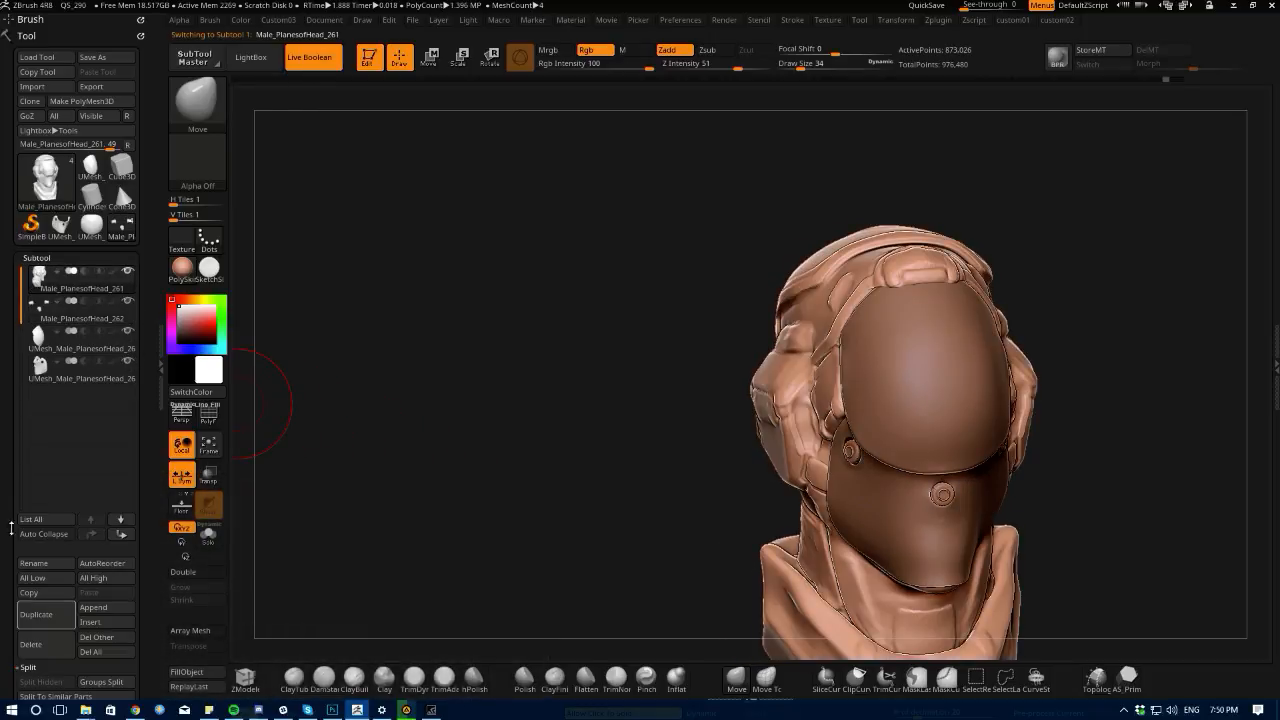
click(93, 607)
click(478, 578)
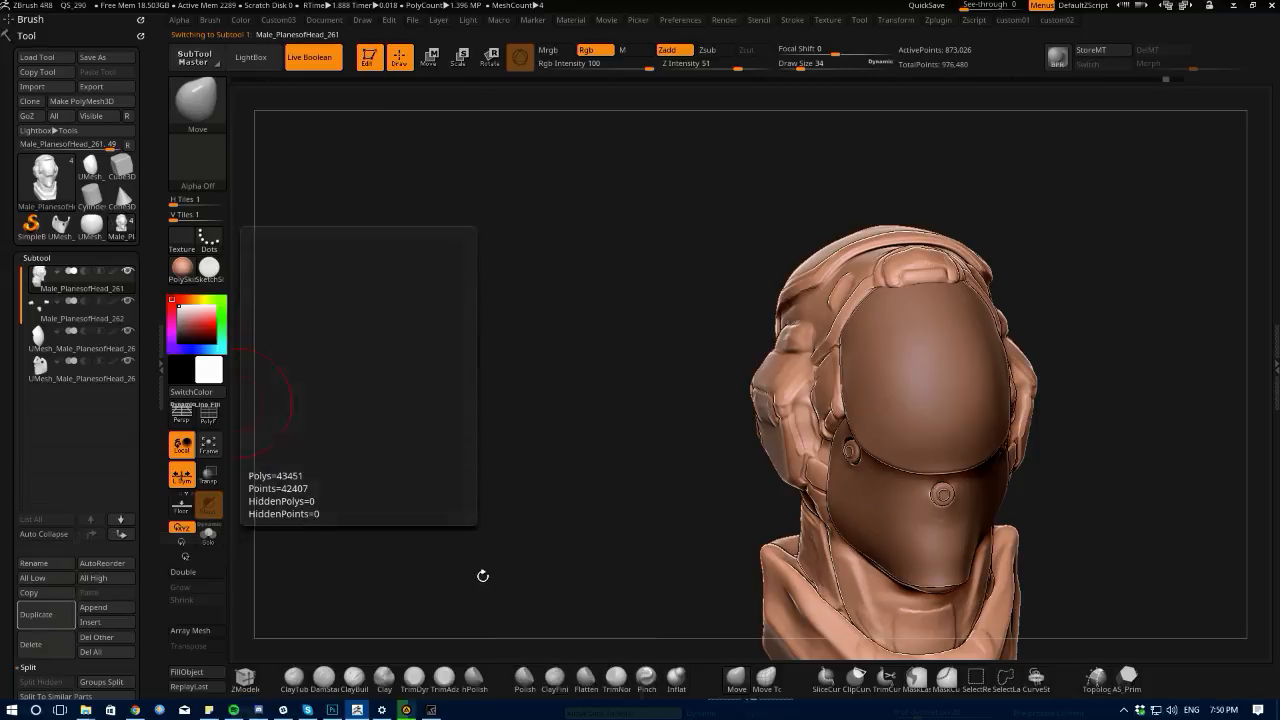
drag(466, 489, 491, 342)
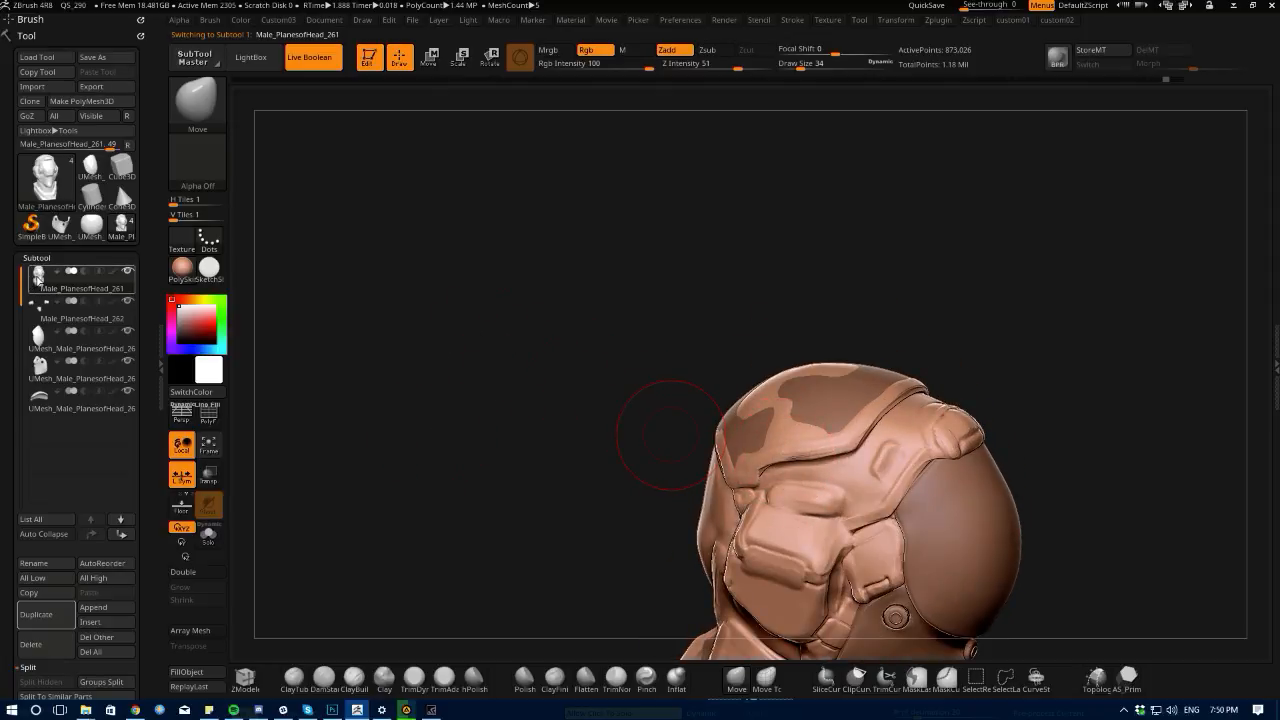
- Check the Male_PlanesofHead_261 head on its own under the crown shell and duplicate that subtool
drag(477, 413, 575, 428)
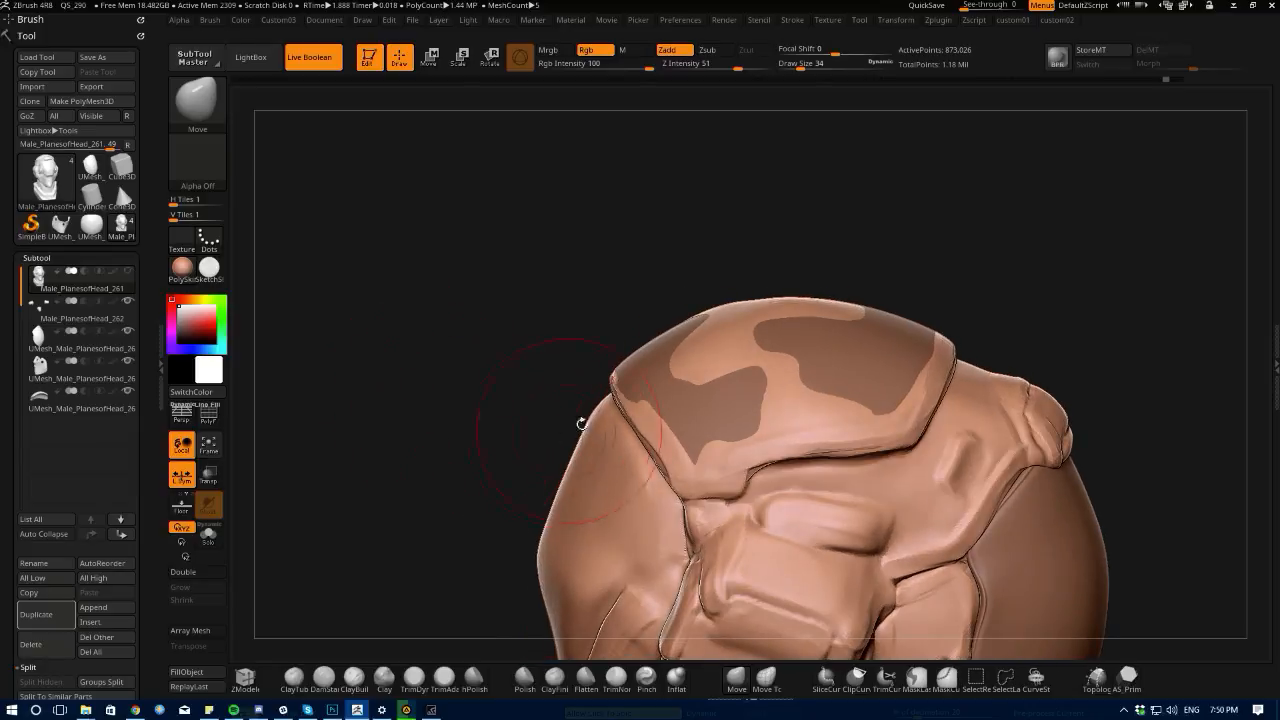
drag(416, 370, 426, 411)
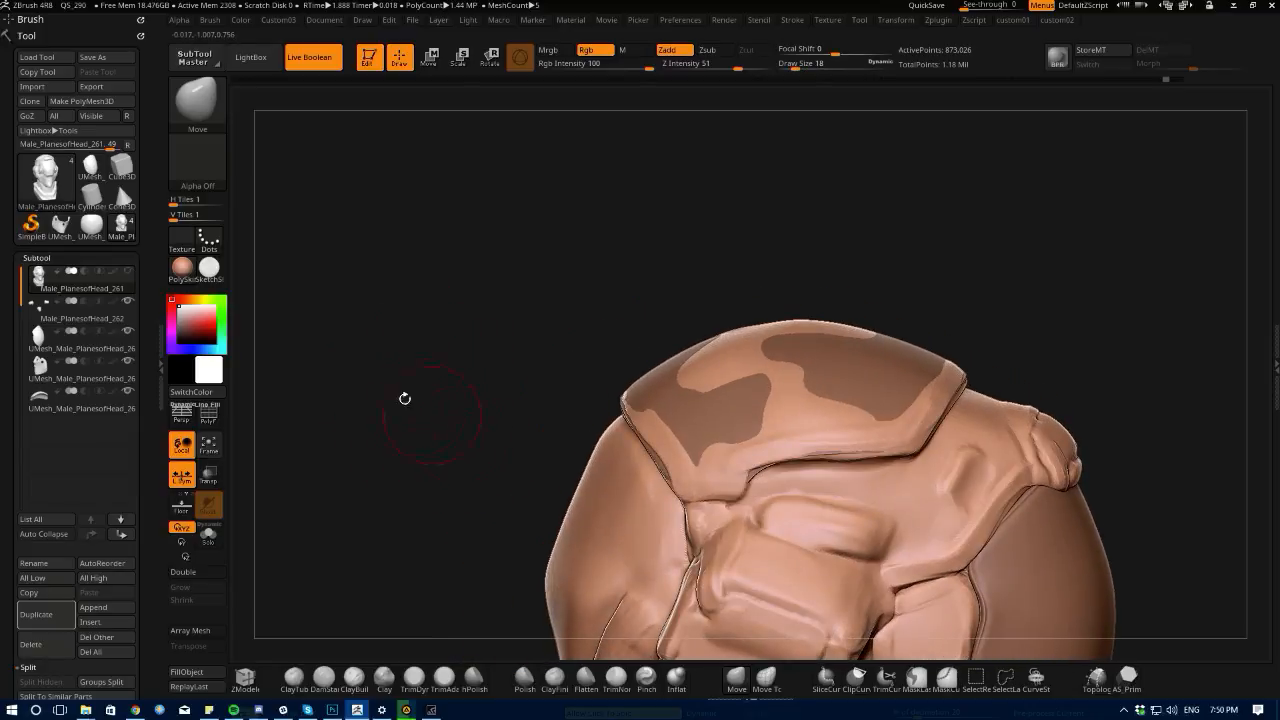
key(alt+s)
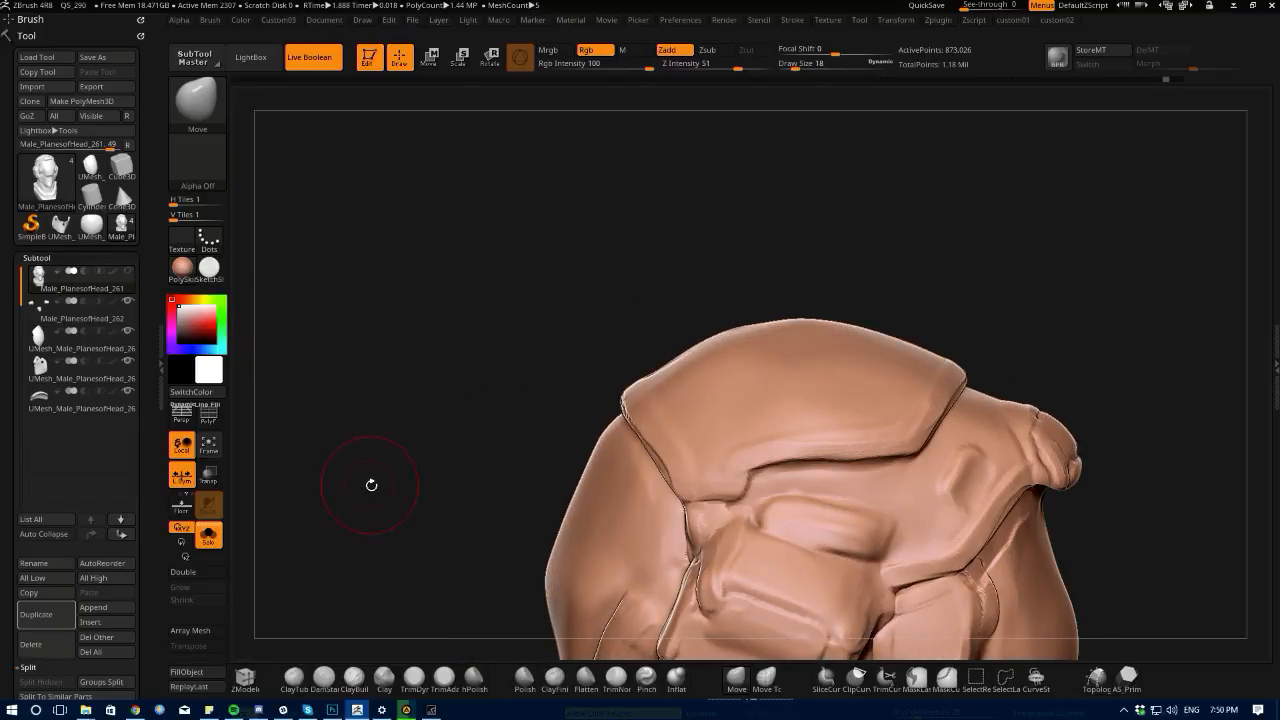
key(alt+s)
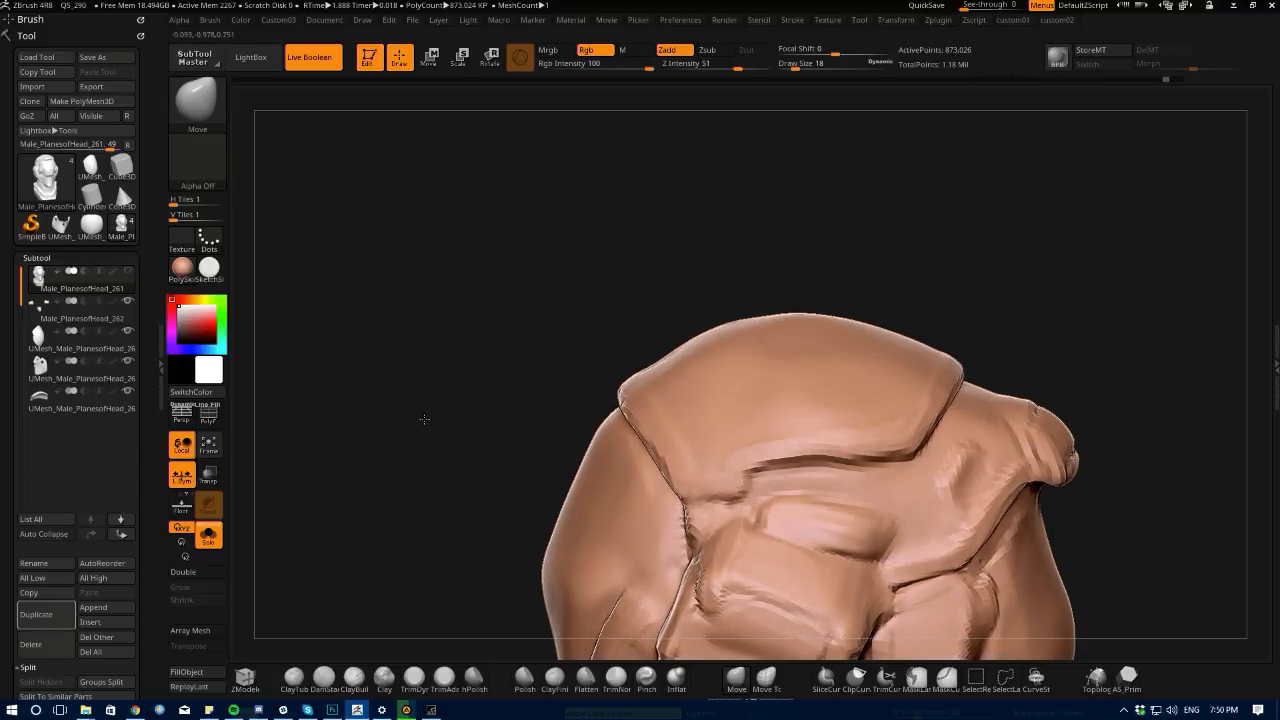
click(48, 607)
drag(433, 414, 462, 446)
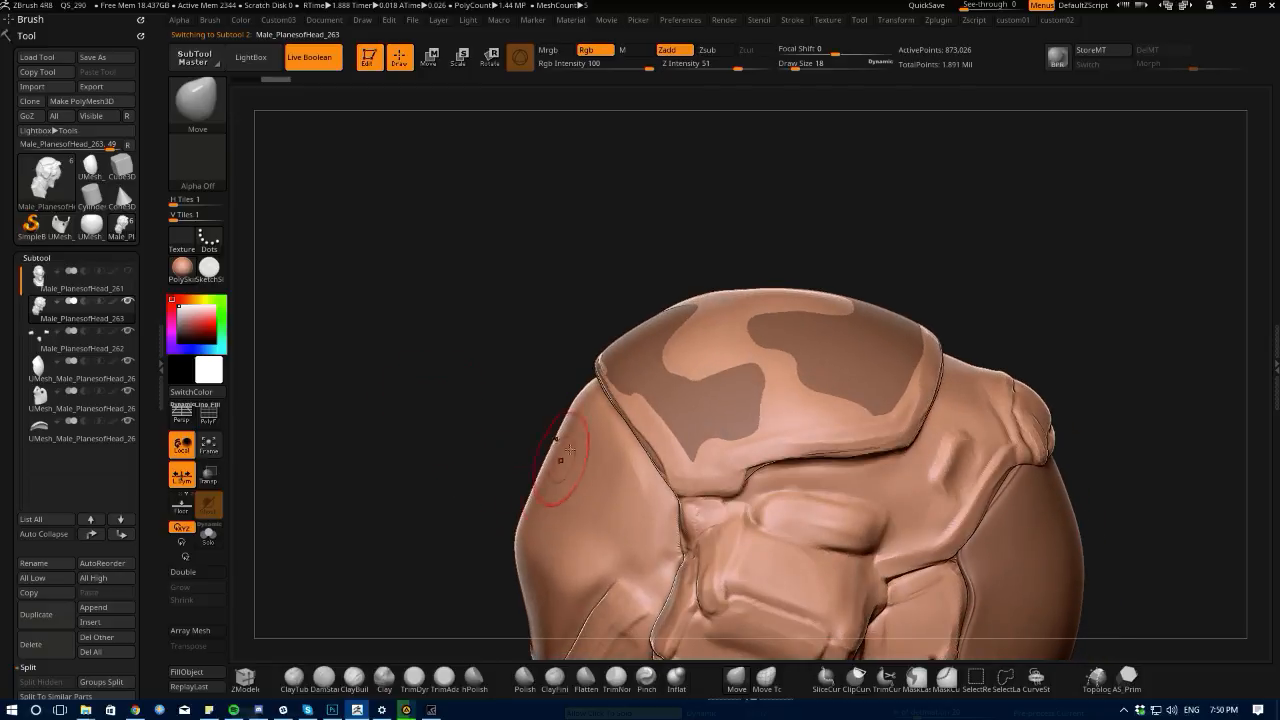
- Isolate the duplicated head and switch it to a lower subdivision level
key(alt+s)
key(1)
click(446, 144)
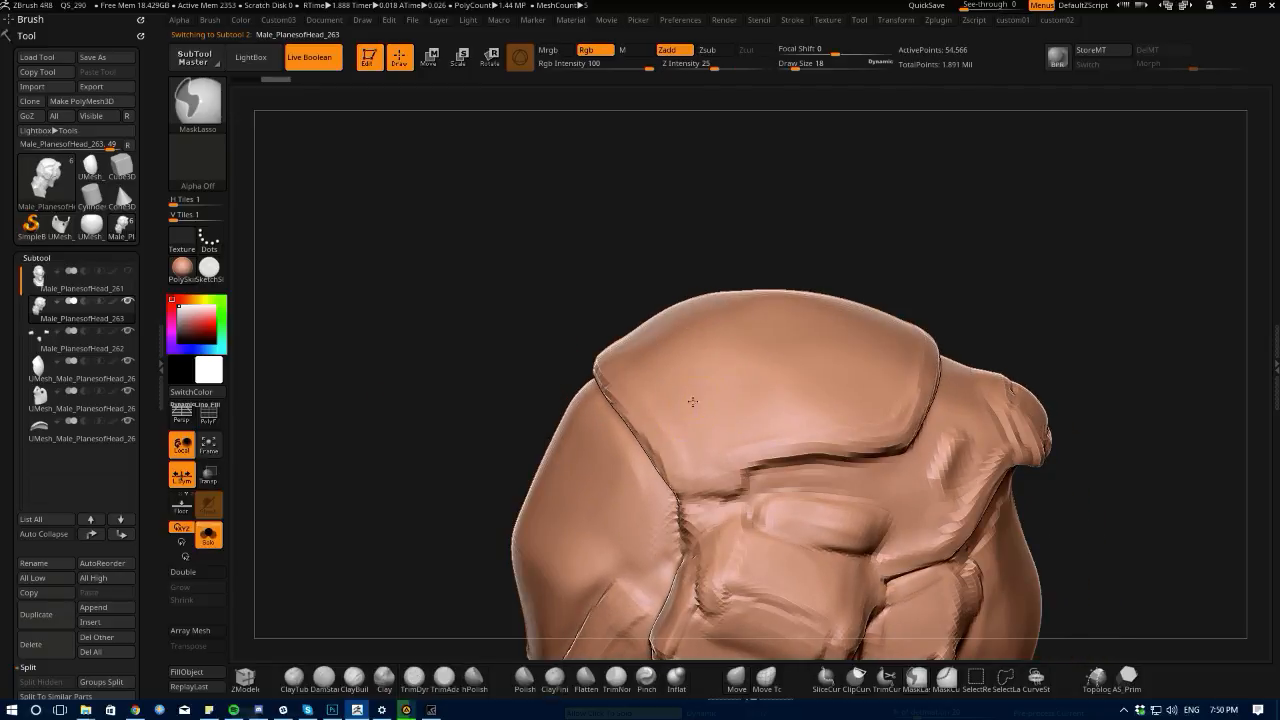
- Mask the duplicate's crown area with MaskLasso and invert the mask so only the crown is editable
drag(517, 351, 467, 228)
key(ctrl)
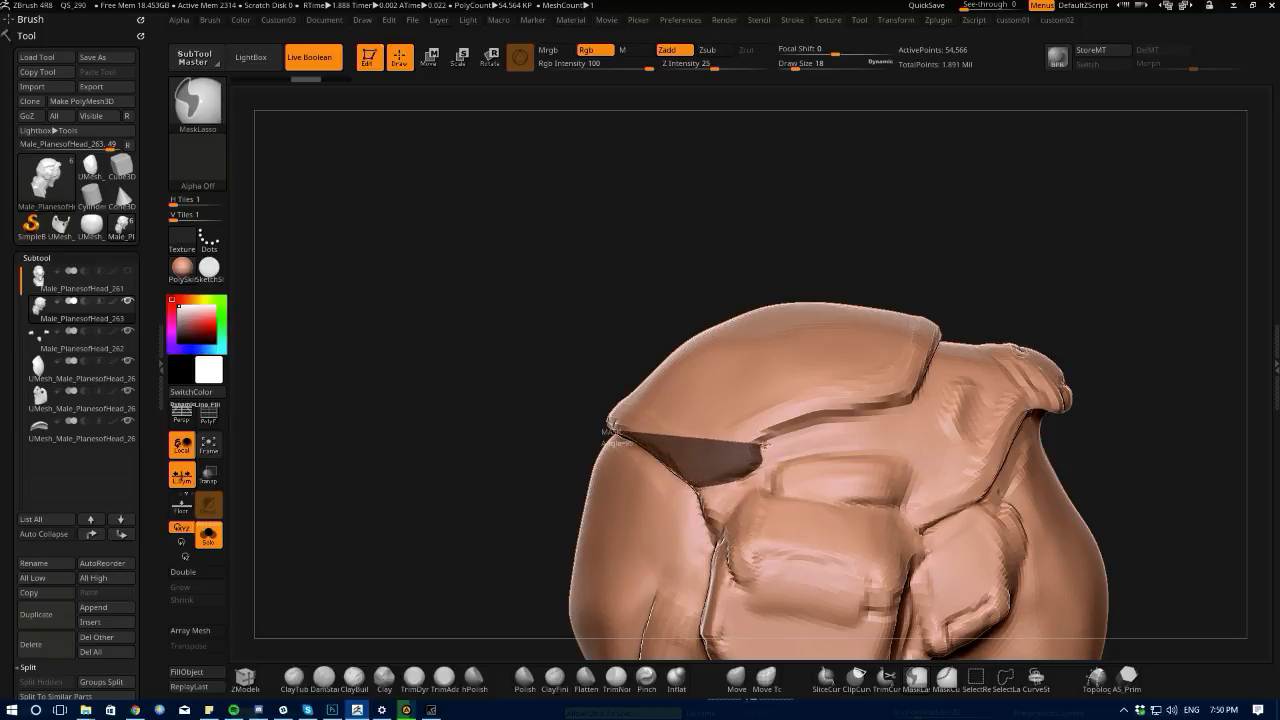
mouse_move(610, 420)
ctrl+mouse_down()
mouse_move(540, 300)
mouse_move(535, 255)
mouse_move(914, 286)
ctrl+mouse_up()
ctrl+click(531, 291)
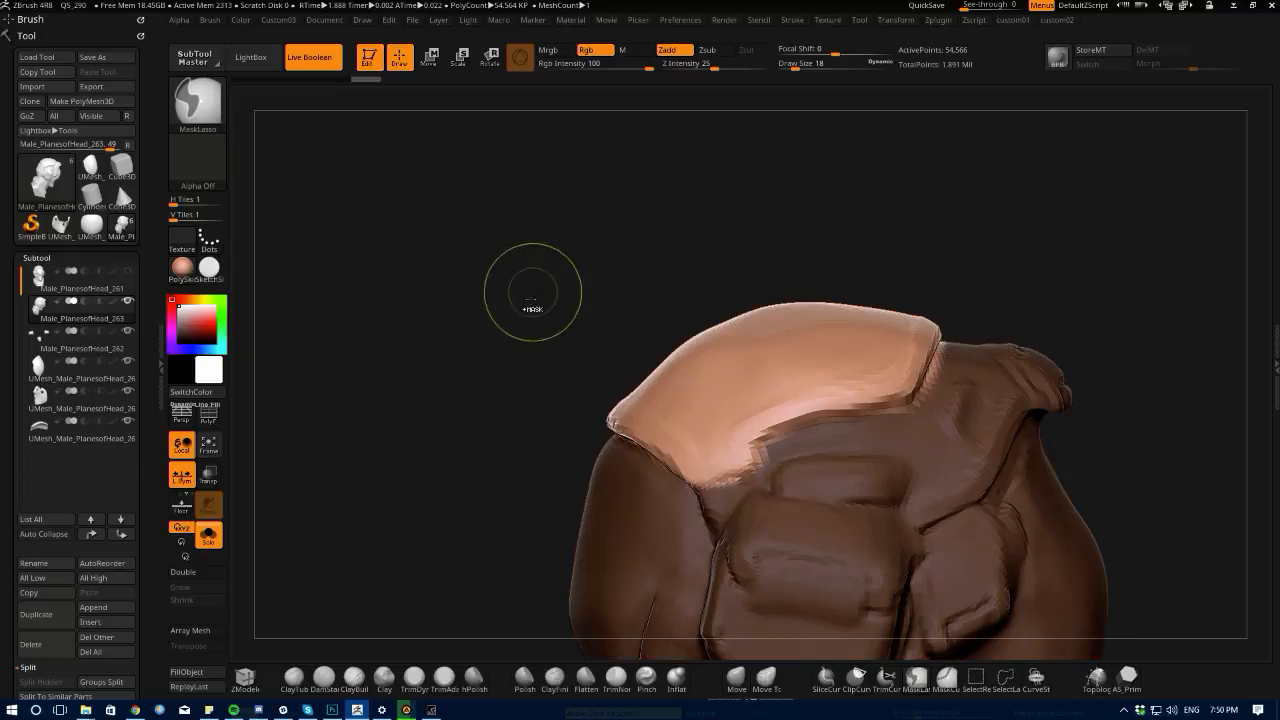
- Use an enlarged Move brush to pull the rear tip of the head's unmasked crown area inward
key(1)
drag(603, 462, 605, 462)
key(1)
drag(487, 464, 572, 463)
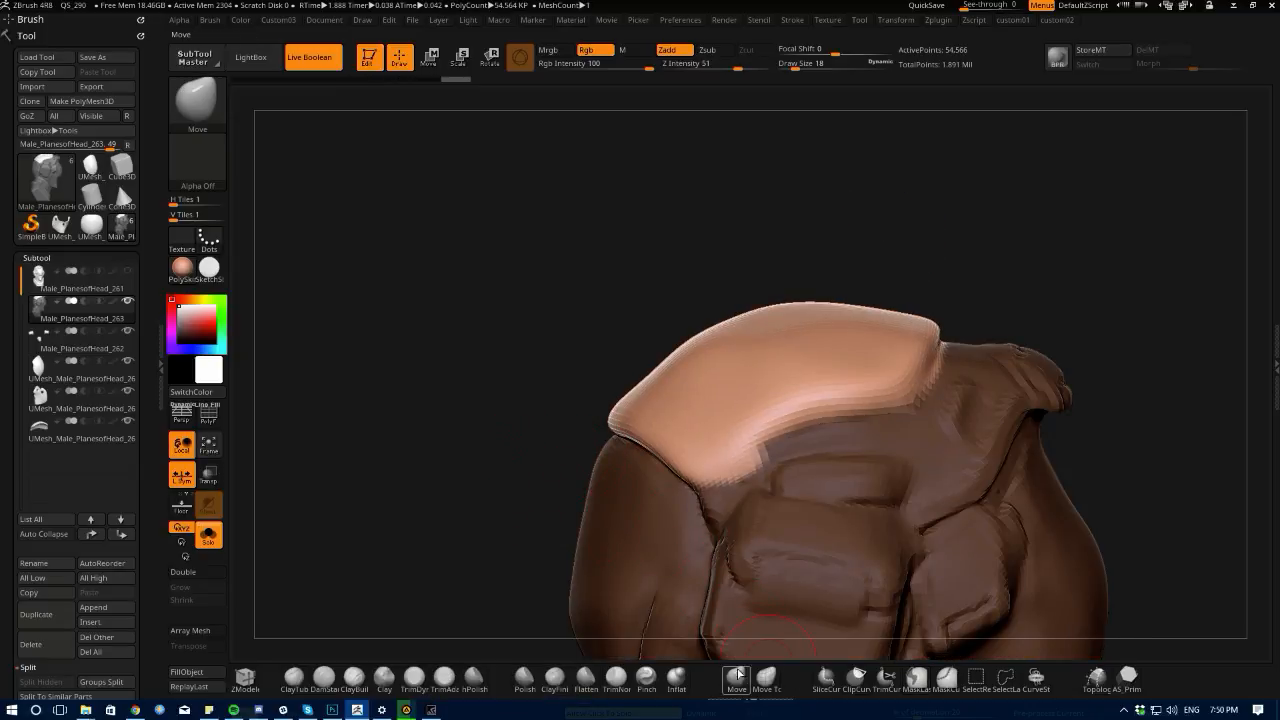
mouse_move(613, 418)
mouse_down()
mouse_move(660, 413)
mouse_move(630, 416)
mouse_up()
key(bracketright)
key(ctrl+z)
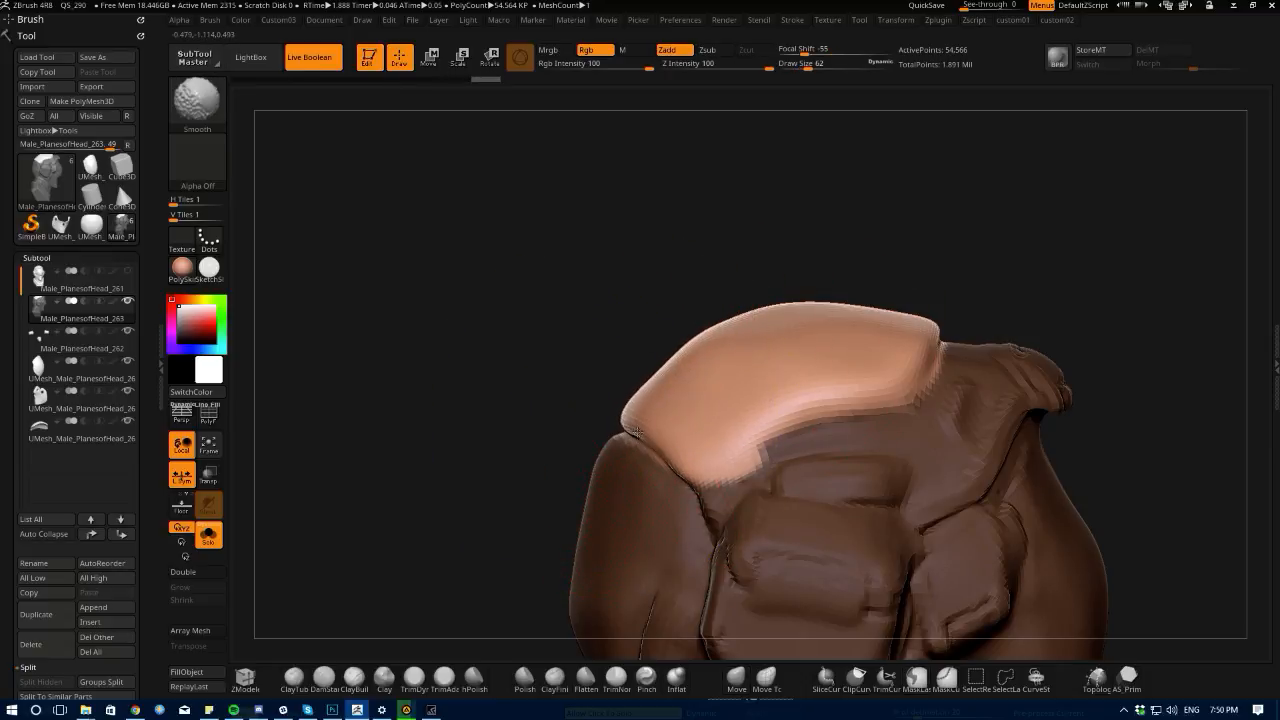
- Smooth the head's crown area beneath the shell, working around the front and both sides
ctrl+click(549, 380)
shift+drag(808, 378, 897, 350)
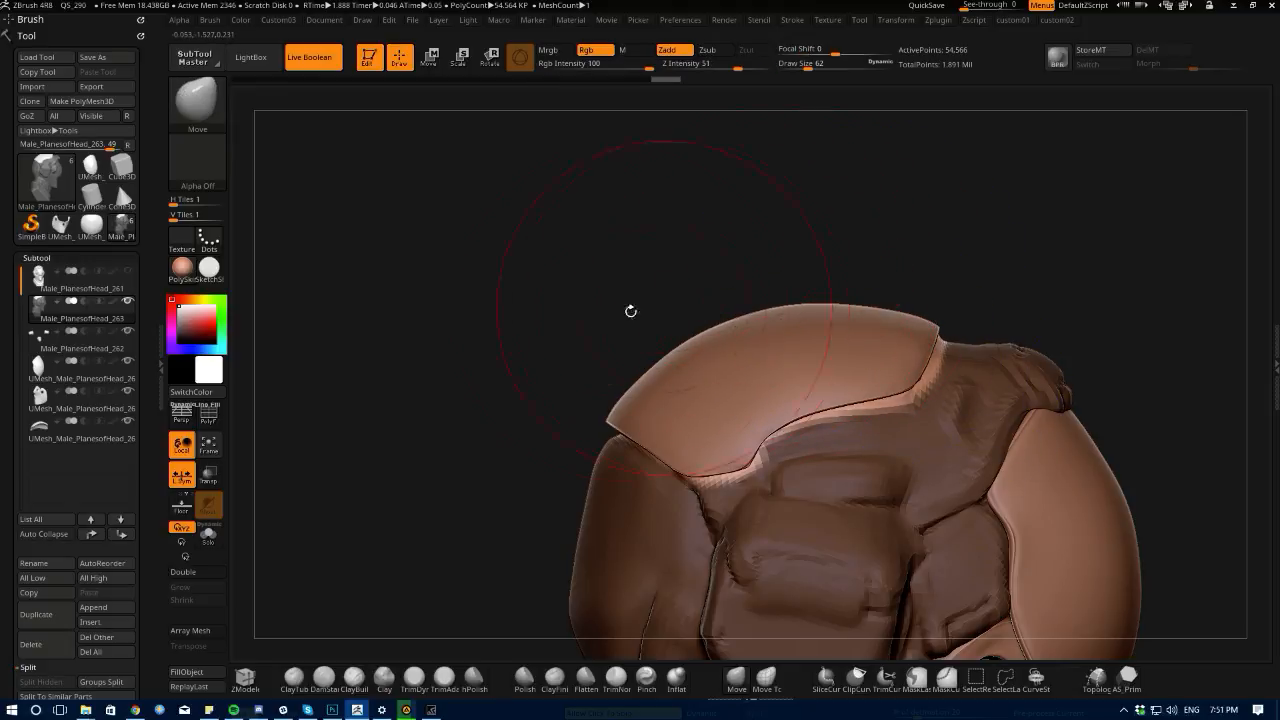
drag(656, 307, 860, 320)
drag(606, 249, 806, 333)
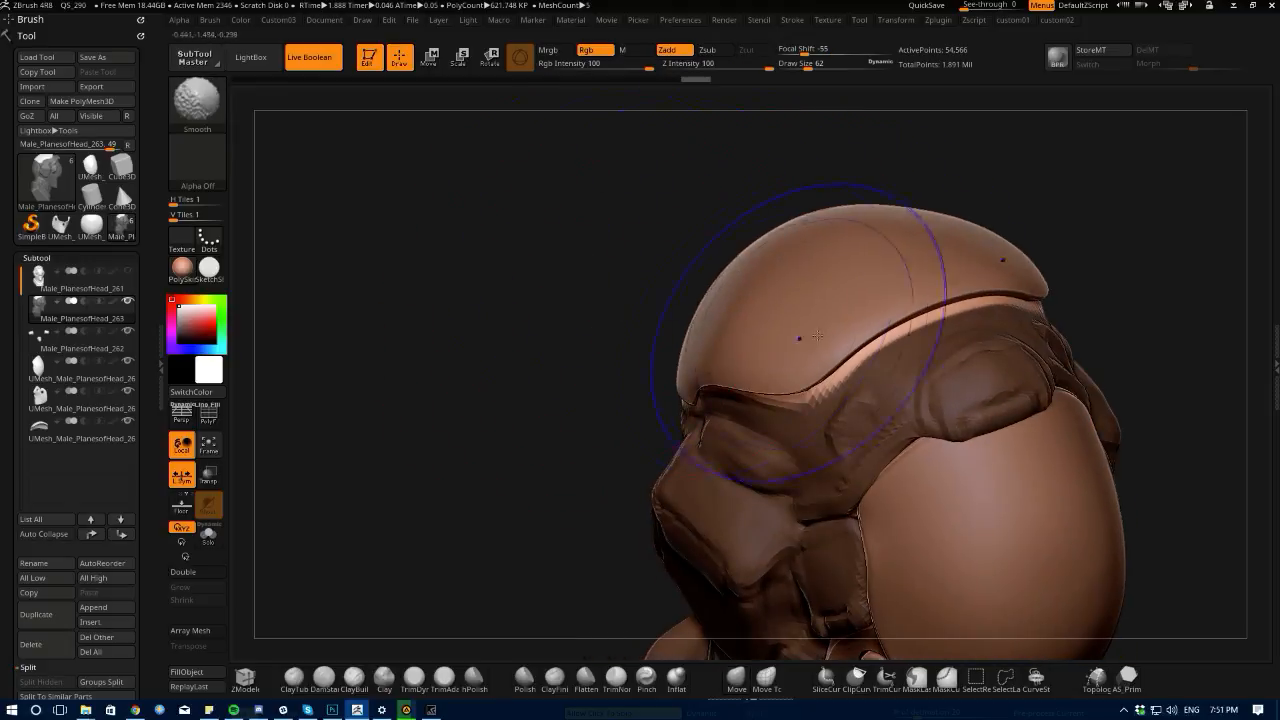
mouse_move(519, 401)
mouse_down()
mouse_move(685, 367)
mouse_move(610, 375)
mouse_move(570, 400)
mouse_up()
mouse_move(396, 338)
mouse_down()
mouse_move(371, 349)
mouse_move(457, 383)
mouse_move(400, 371)
mouse_move(430, 350)
mouse_up()
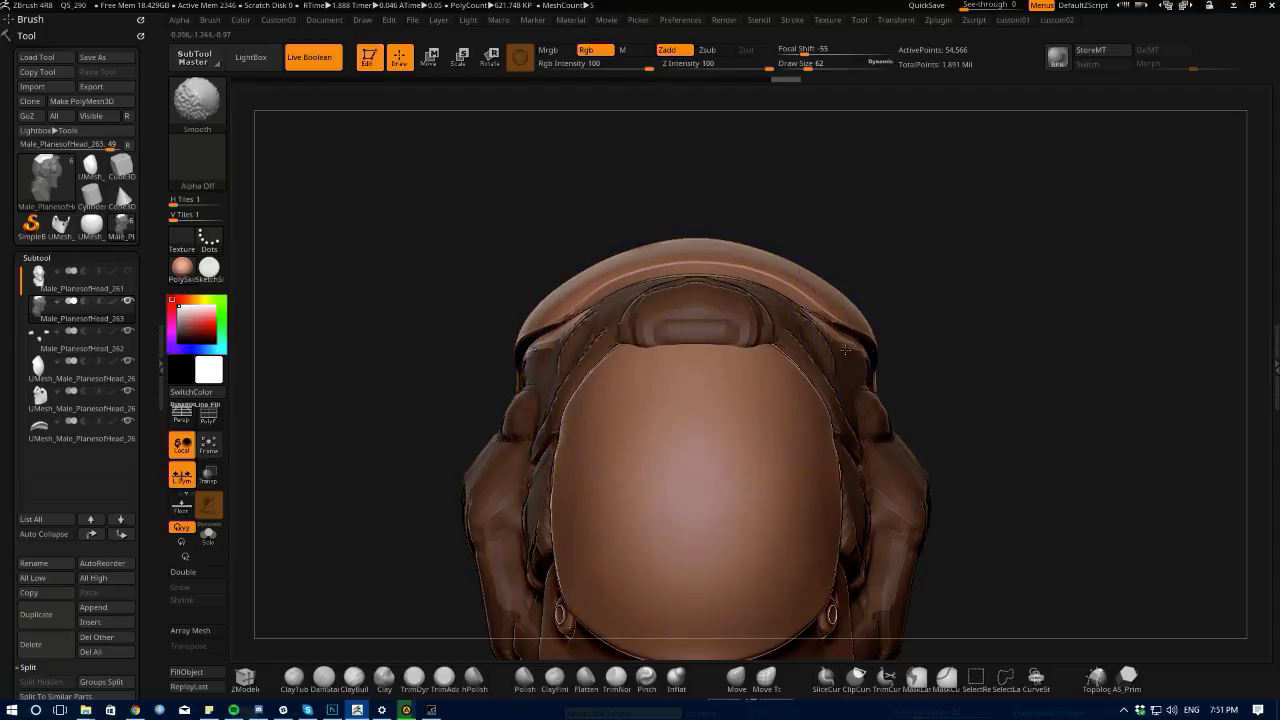
drag(438, 288, 722, 316)
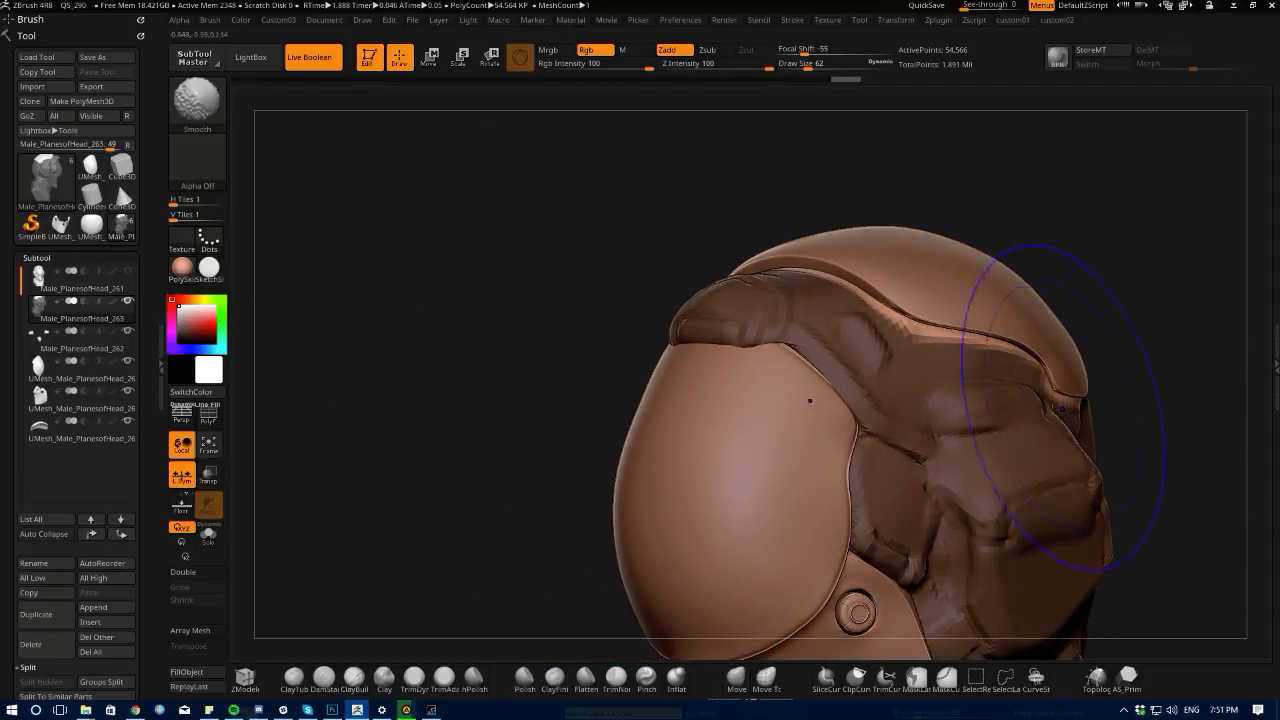
- Invert the head's mask, adjust the brow above the visor with the Move brush, and revise the mask there
ctrl+click(566, 263)
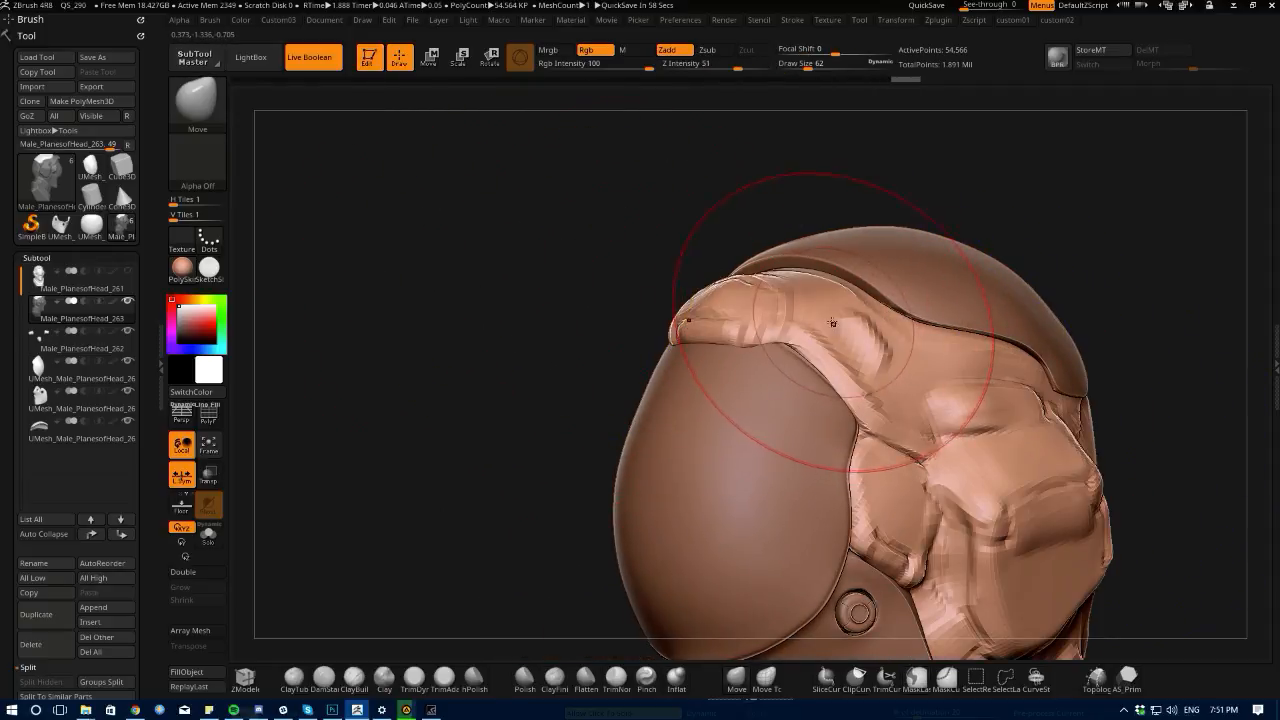
drag(800, 303, 815, 310)
ctrl+drag(869, 393, 866, 396)
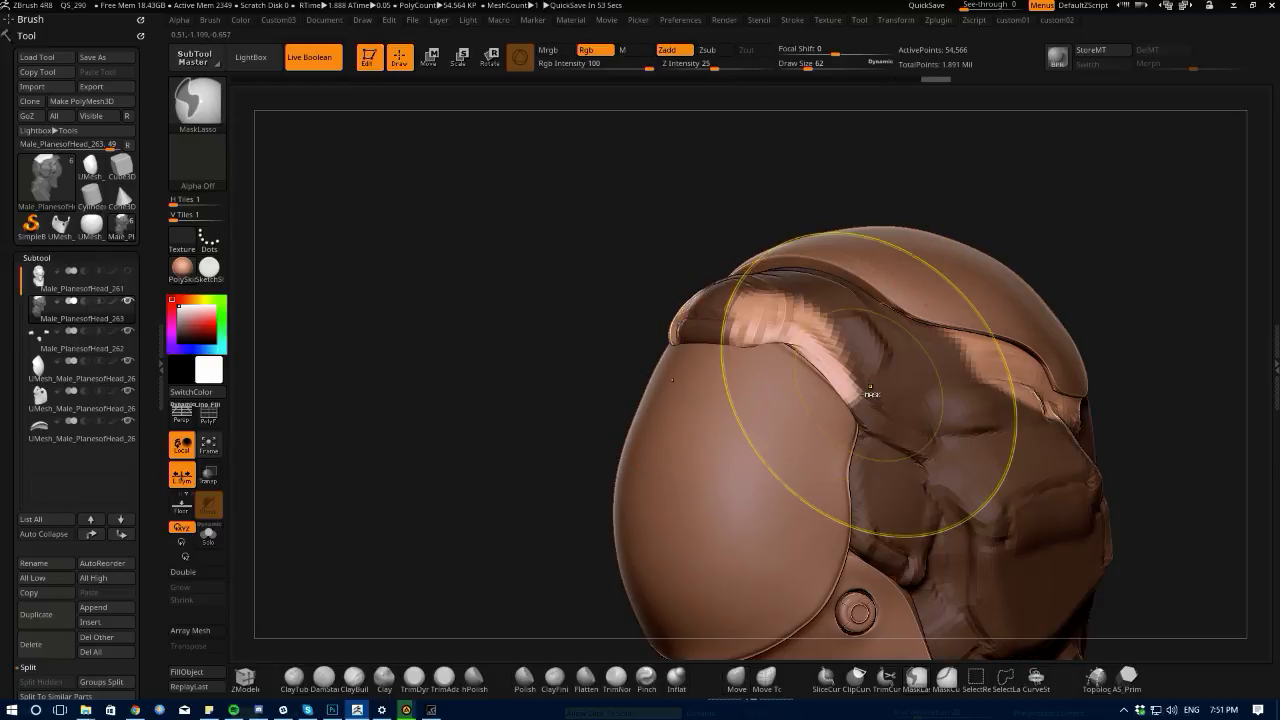
ctrl+drag(528, 374, 560, 330)
drag(1040, 537, 1108, 583)
drag(498, 374, 457, 484)
drag(473, 403, 520, 418)
- Isolate the appended crown shell, display its polyframe, and reduce the draw size to 4 near the rim
alt+click(672, 308)
key(alt+s)
drag(470, 377, 589, 494)
click(214, 411)
mouse_move(410, 441)
mouse_down()
mouse_move(412, 371)
mouse_move(425, 400)
mouse_move(436, 333)
mouse_move(394, 363)
mouse_move(445, 396)
mouse_up()
key(bracketleft)
key(bracketleft)
key(bracketleft)
key(bracketleft)
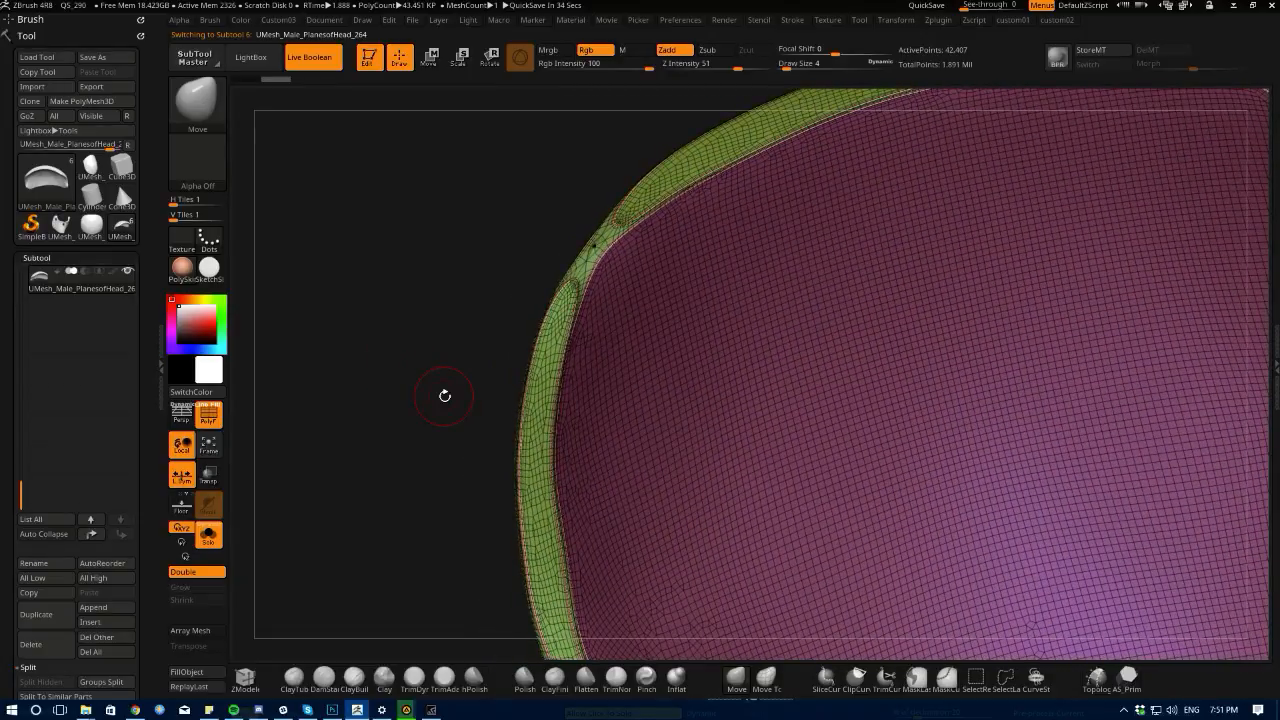
- Examine the crown shell's rim corners with and without polyframe, alone and against the rest of the helmet
drag(449, 379, 438, 271)
click(212, 420)
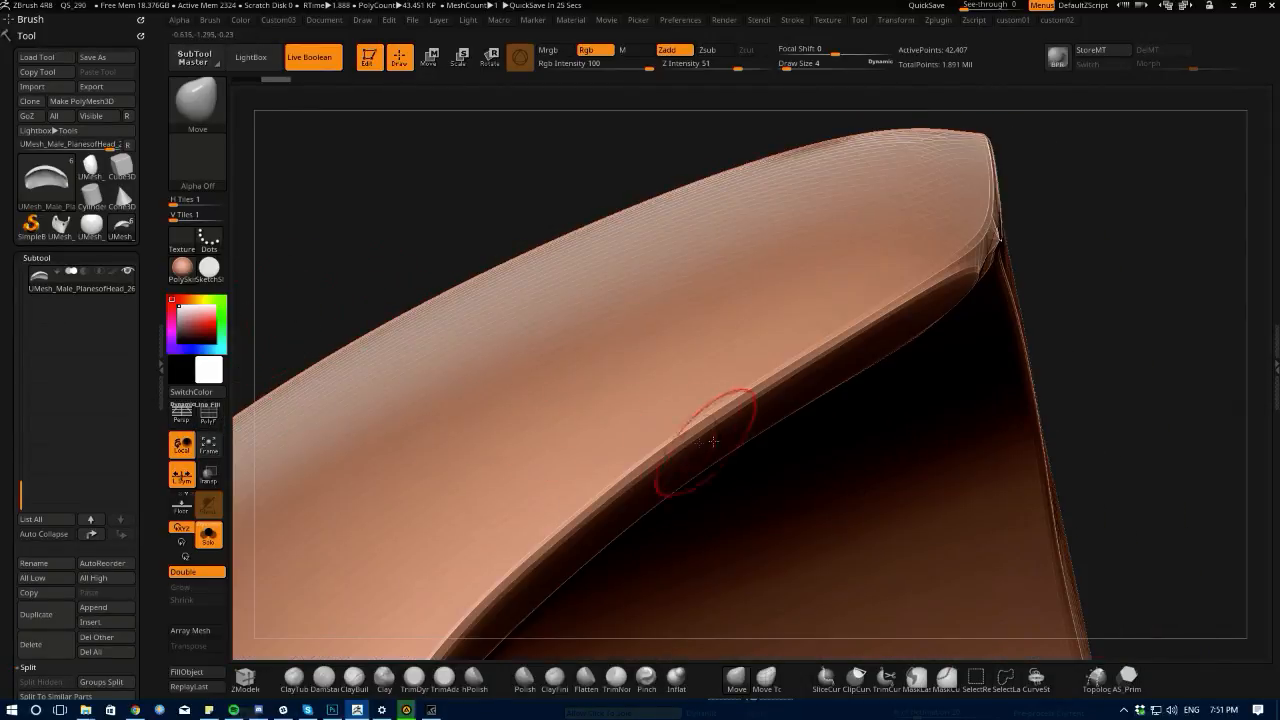
click(212, 420)
drag(389, 325, 324, 152)
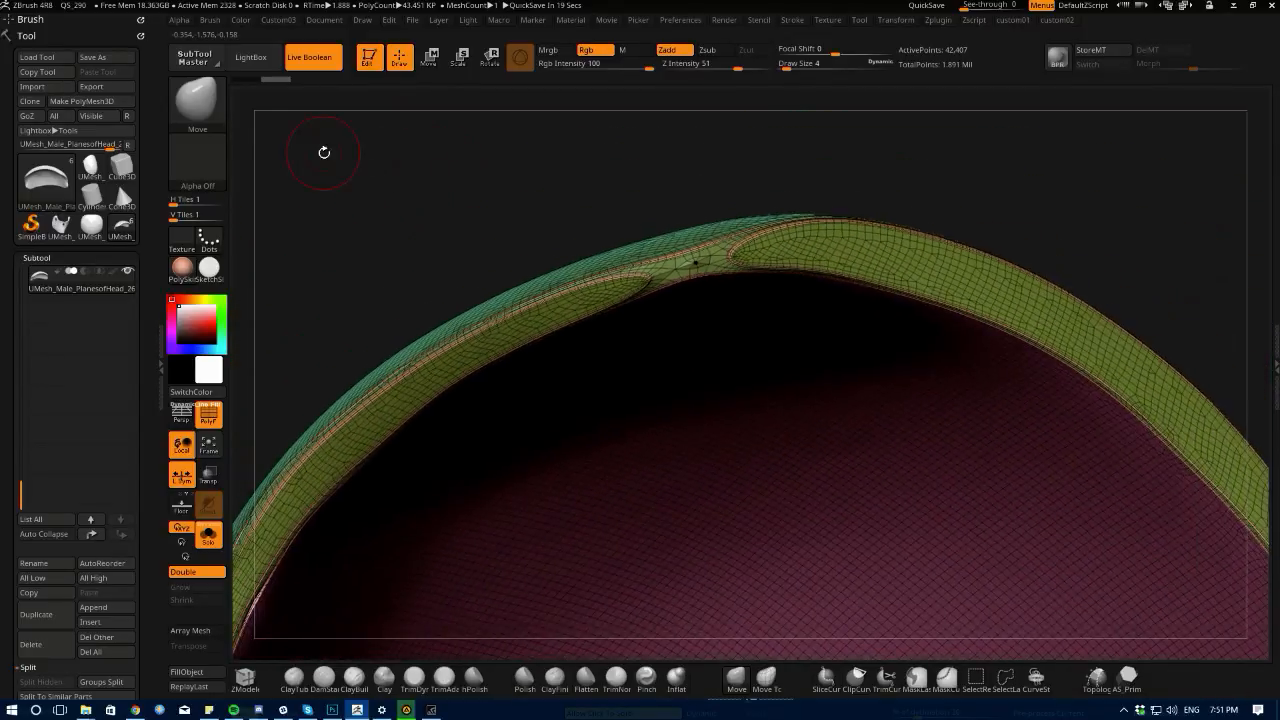
click(214, 415)
alt+drag(398, 330, 337, 314)
key(alt+shift+s)
key(alt+shift+s)
key(alt+shift+s)
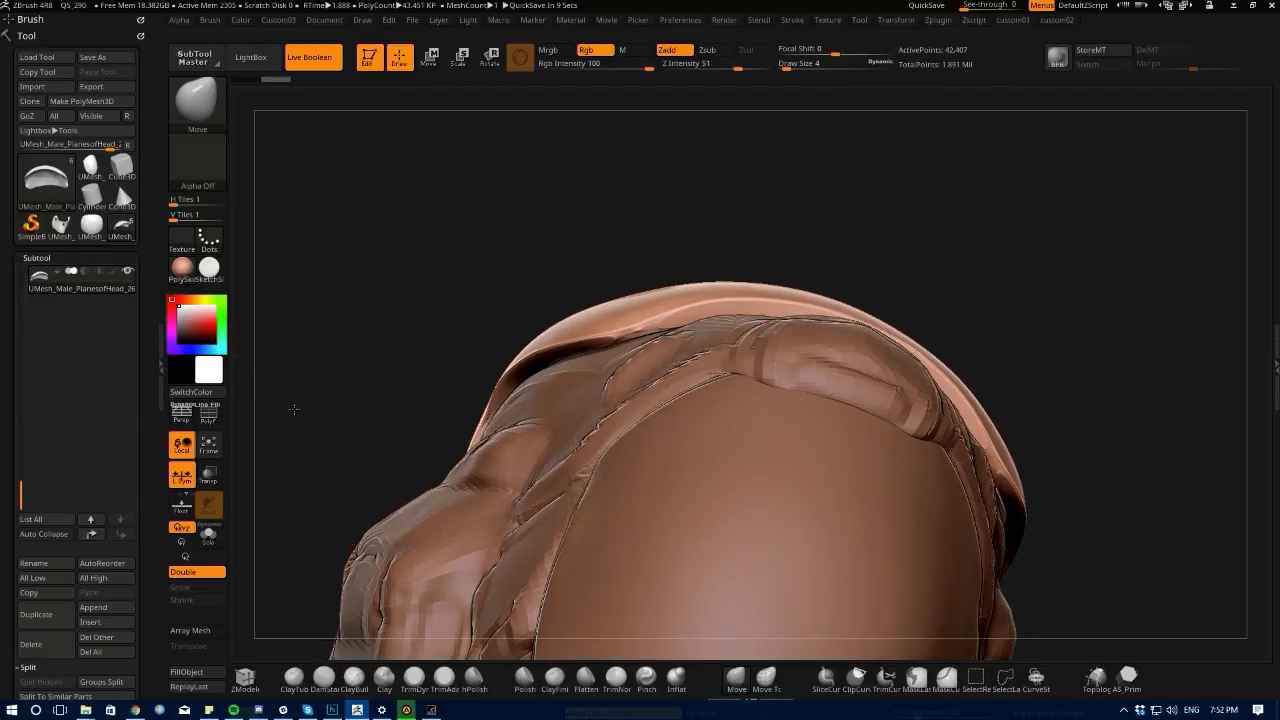
key(alt+shift+s)
drag(271, 377, 265, 406)
- Combine the crown shell's inner surface and rim into one polygroup separate from the outer surface, with the whole shell shown
click(216, 425)
drag(366, 403, 400, 482)
ctrl+shift+click(549, 355)
drag(605, 560, 423, 383)
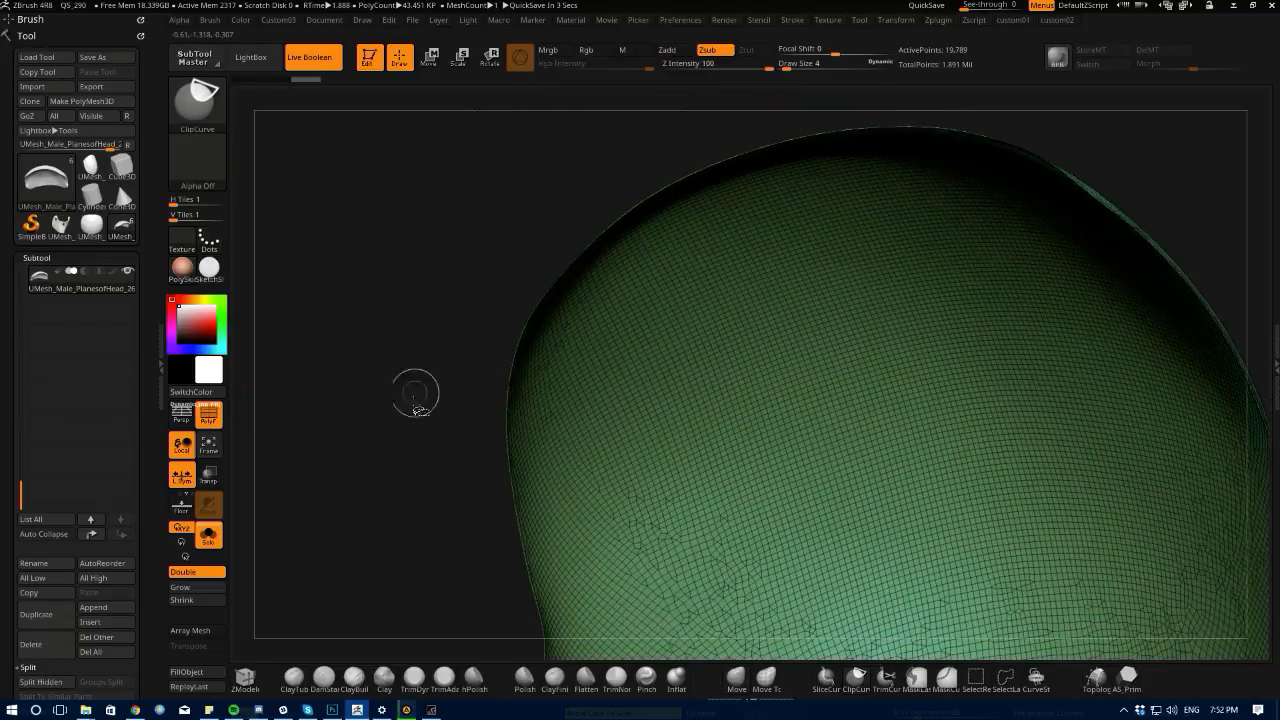
click(967, 672)
ctrl+shift+drag(413, 429, 537, 237)
ctrl+shift+click(600, 451)
key(ctrl+w)
ctrl+shift+click(390, 380)
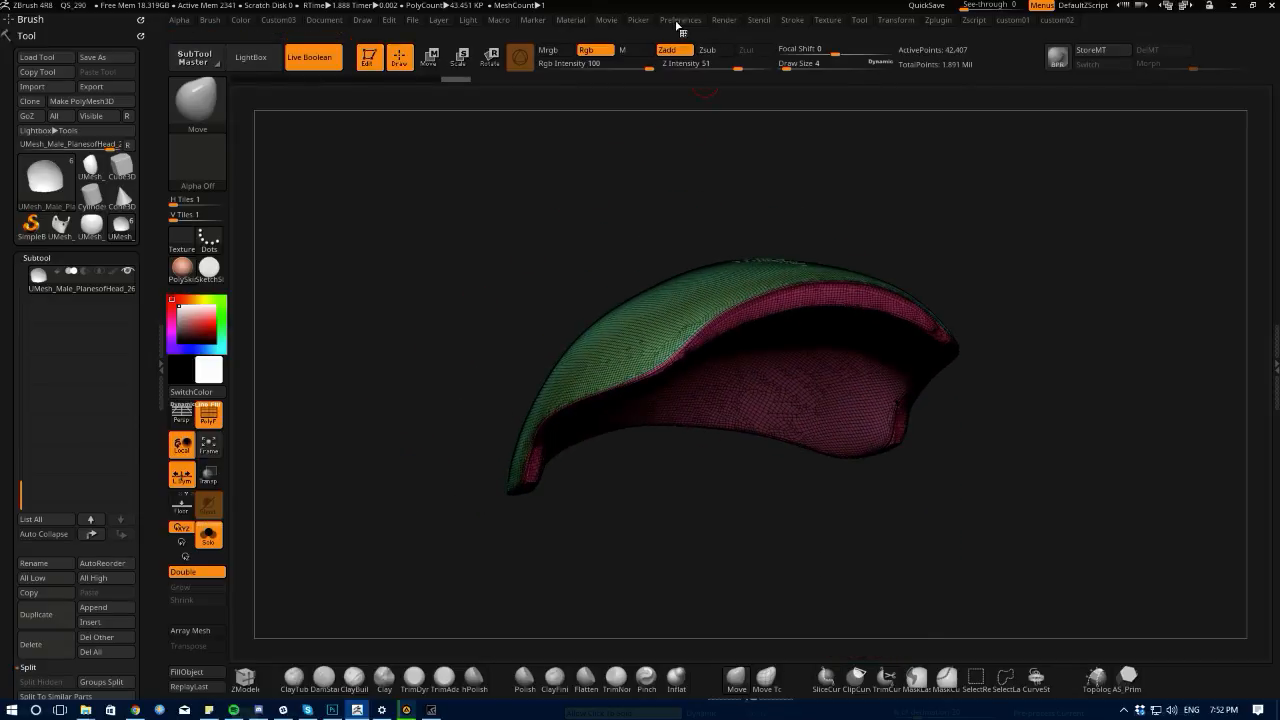
- Frame the crown shell's polygroup borders with curves
click(678, 22)
mouse_move(805, 22)
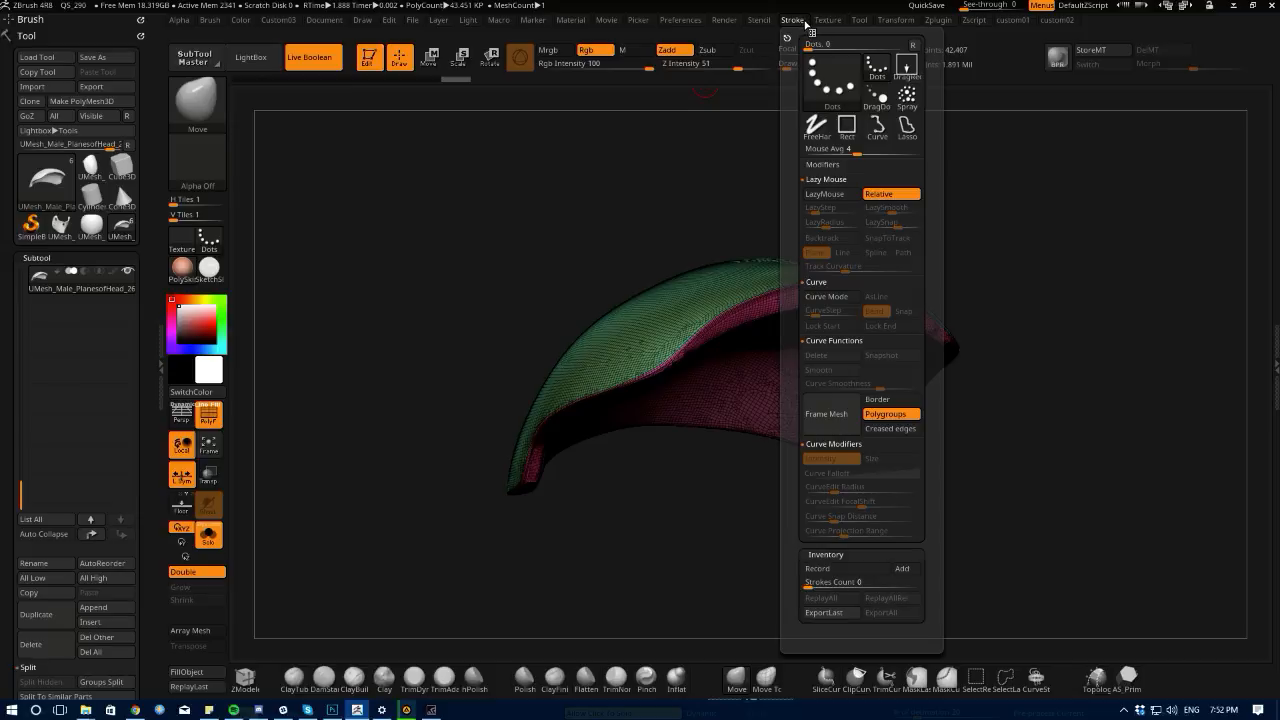
click(824, 421)
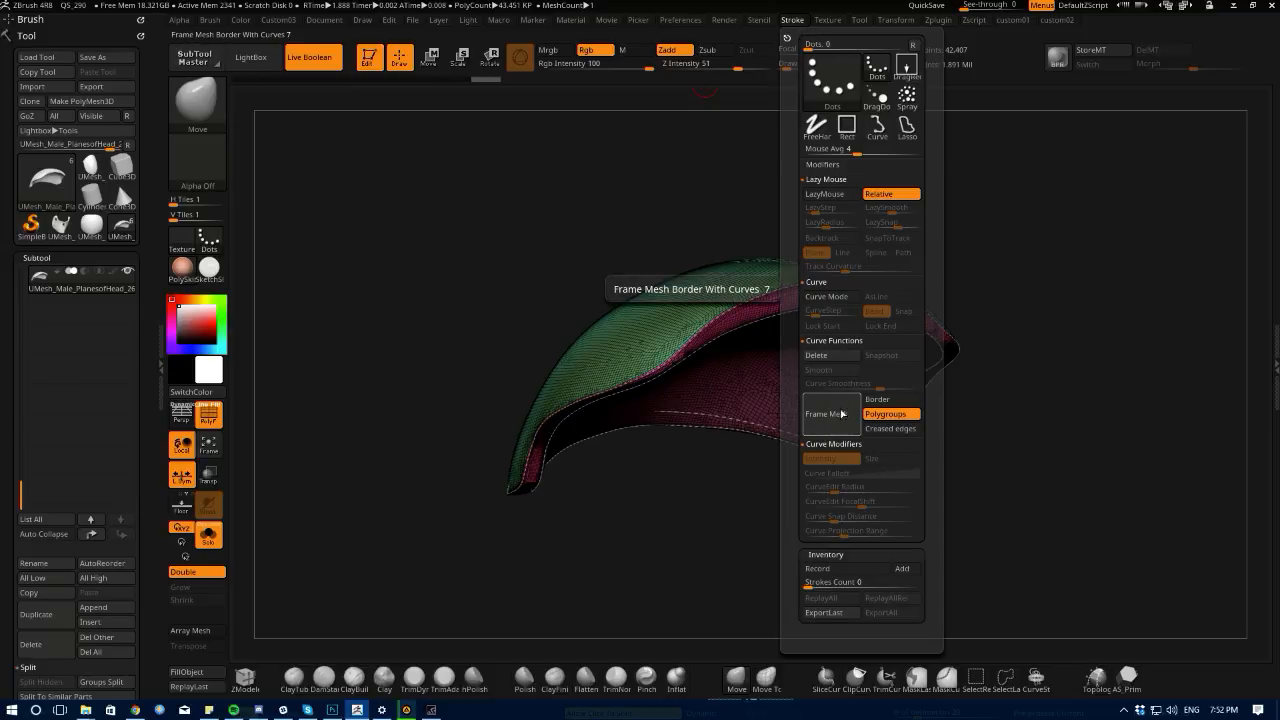
mouse_move(398, 362)
mouse_down()
mouse_move(374, 330)
mouse_move(503, 363)
mouse_up()
drag(415, 303, 412, 335)
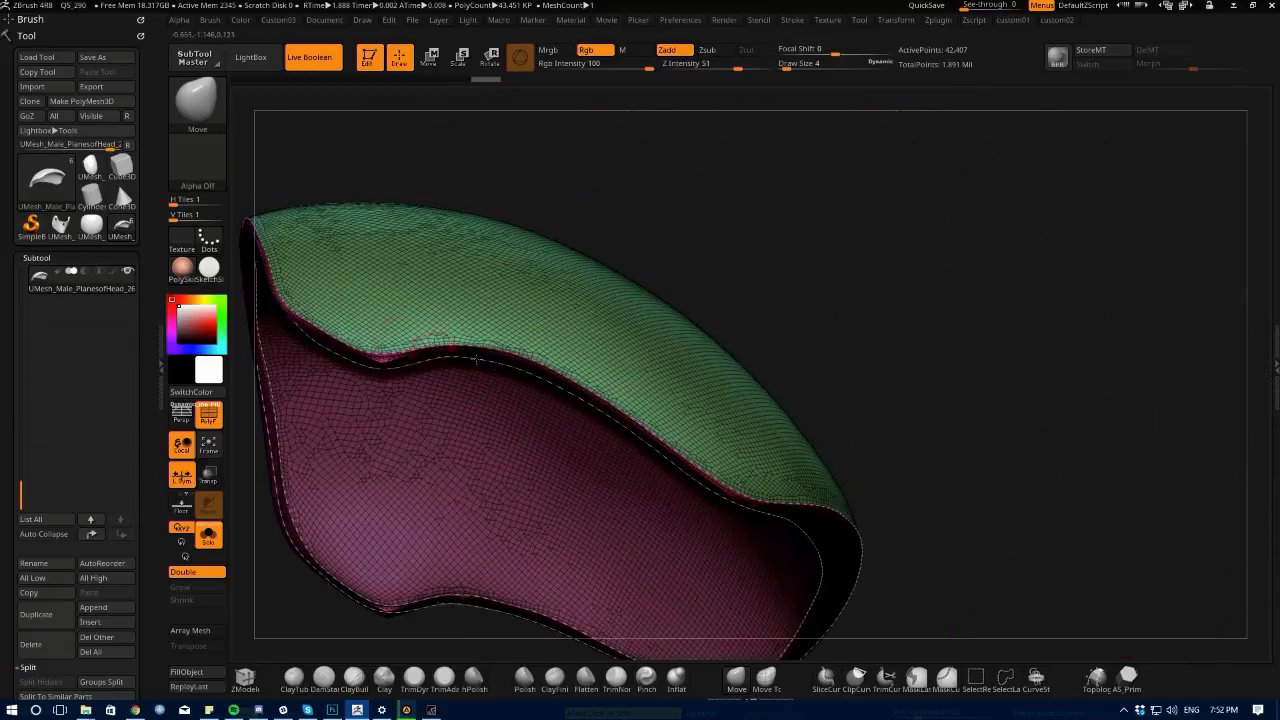
drag(911, 509, 1020, 453)
alt+drag(932, 476, 855, 495)
alt+drag(286, 505, 334, 476)
- Set the ZRemesher curves strength to 93 for the crown shell
drag(6, 563, 5, 382)
click(40, 213)
drag(5, 240, 3, 277)
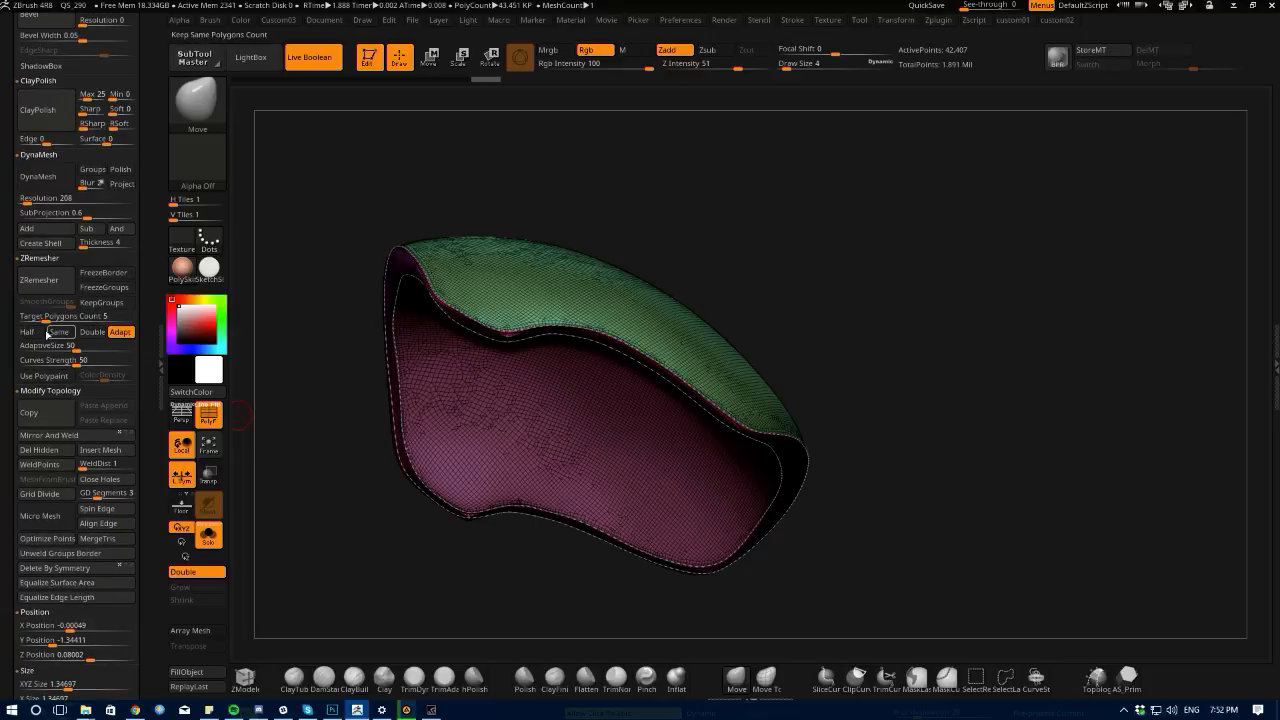
drag(78, 364, 85, 364)
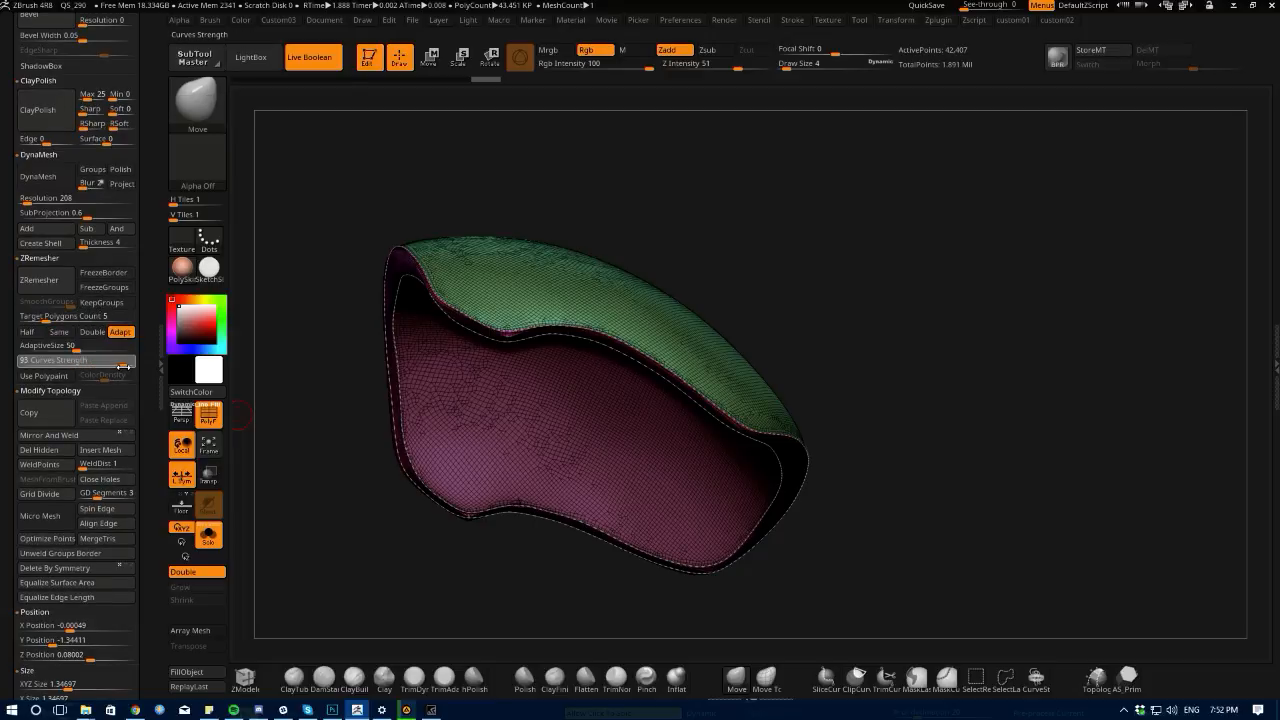
- Quick-save the project and ZRemesh the crown shell with KeepGroups enabled and a target polygon count of 5
drag(308, 405, 362, 540)
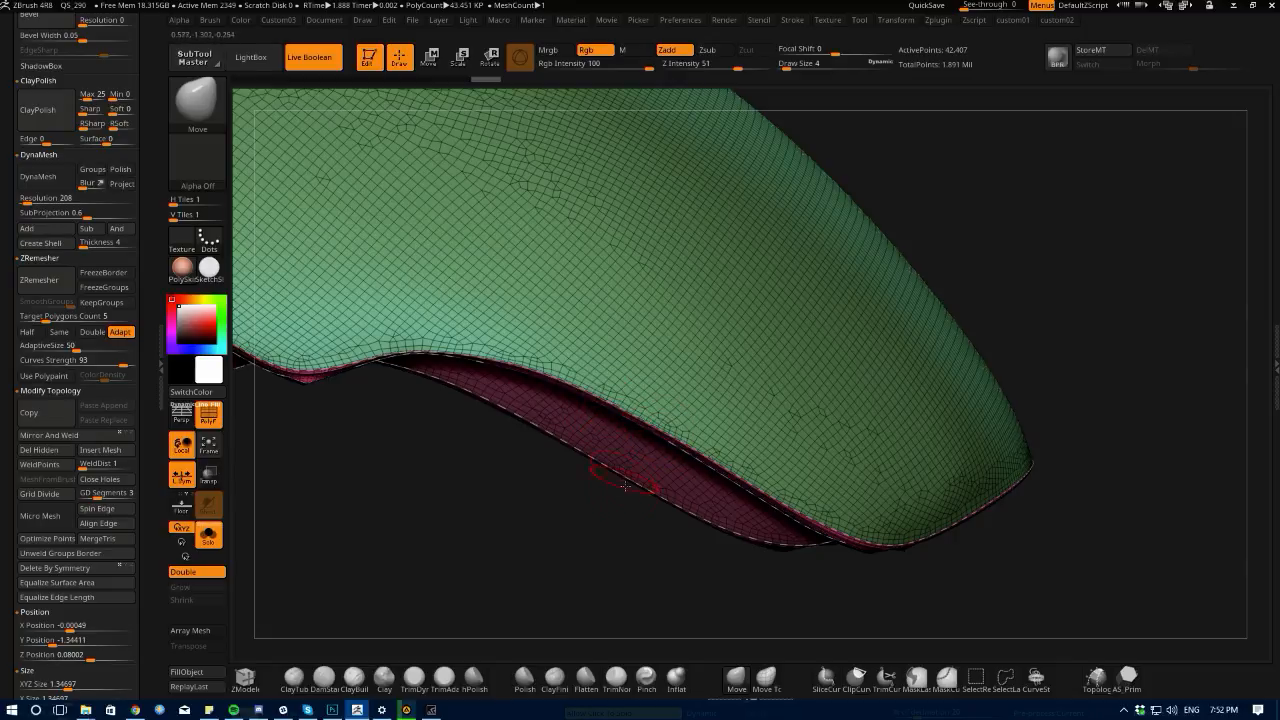
drag(594, 536, 648, 470)
drag(692, 185, 757, 186)
click(918, 7)
drag(519, 561, 386, 516)
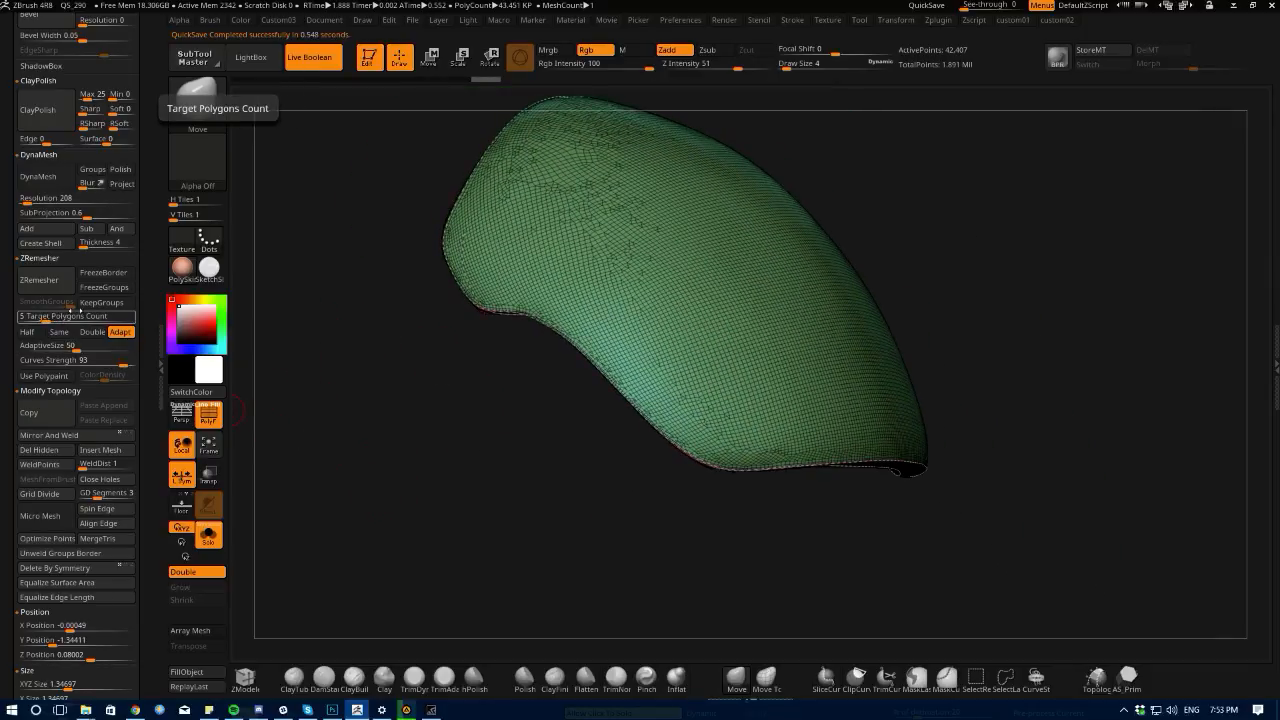
click(101, 303)
click(46, 283)
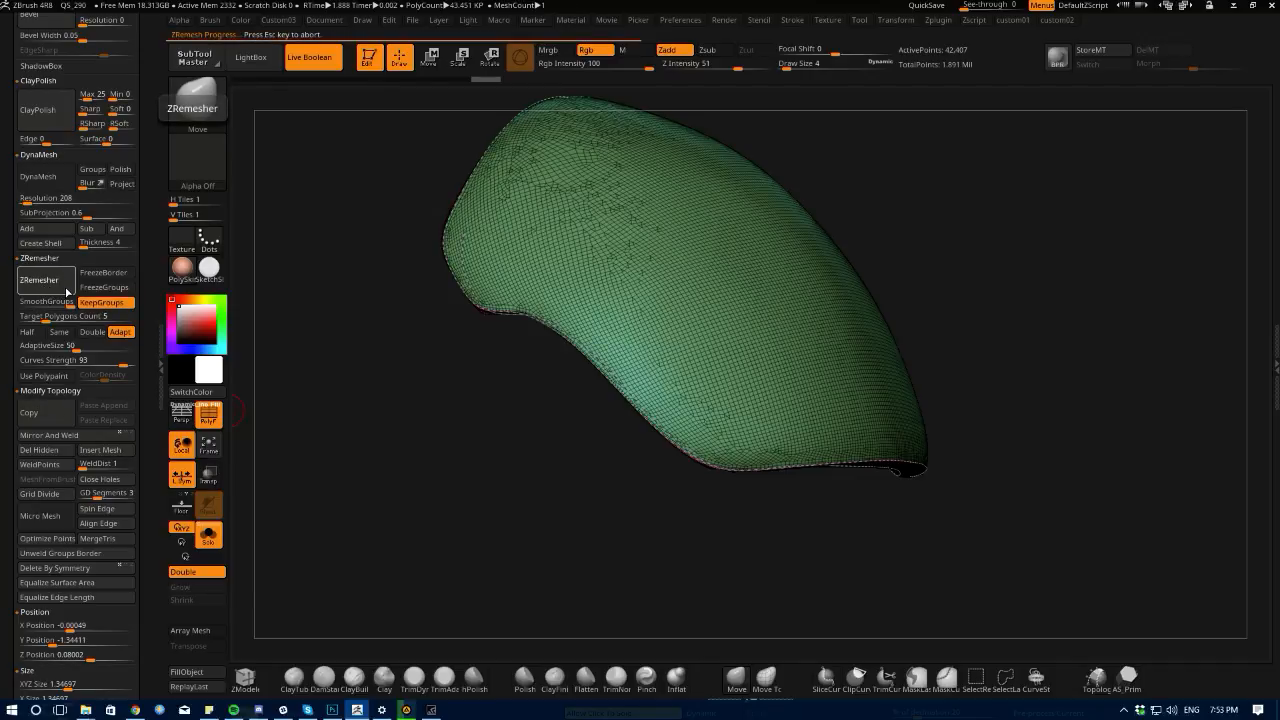
- Examine the remeshed crown shell's outer surface, inner surface and rim, with and without polyframe
drag(335, 424, 320, 505)
click(208, 417)
mouse_move(389, 526)
mouse_down()
mouse_move(380, 449)
mouse_move(357, 437)
mouse_move(409, 546)
mouse_move(325, 505)
mouse_move(240, 550)
mouse_move(354, 508)
mouse_move(355, 438)
mouse_up()
key(shift+2)
click(308, 331)
drag(520, 532, 545, 443)
drag(252, 341, 244, 434)
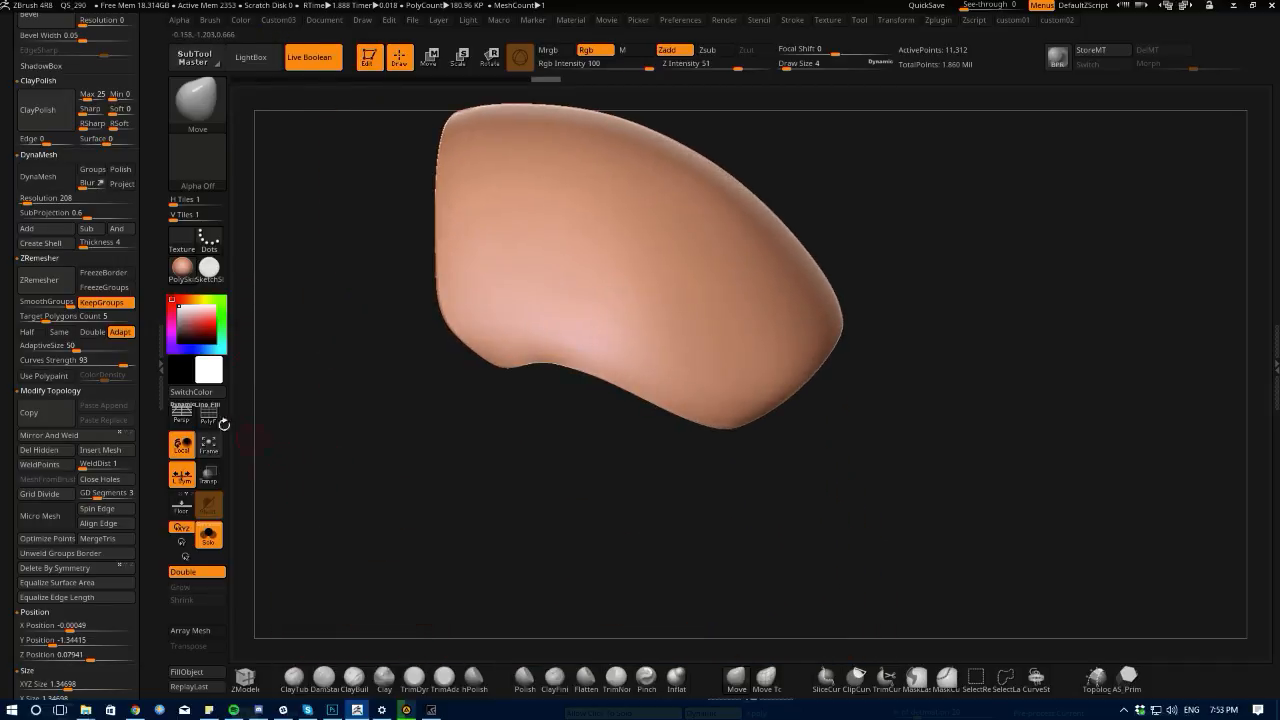
click(213, 418)
mouse_move(338, 461)
mouse_down()
mouse_move(342, 429)
mouse_move(260, 392)
mouse_move(240, 404)
mouse_move(325, 353)
mouse_up()
mouse_move(258, 417)
mouse_down()
mouse_move(256, 438)
mouse_move(323, 443)
mouse_move(279, 437)
mouse_move(300, 394)
mouse_up()
click(212, 418)
click(213, 424)
- Crease the remeshed shell along its polygroup borders
key(space)
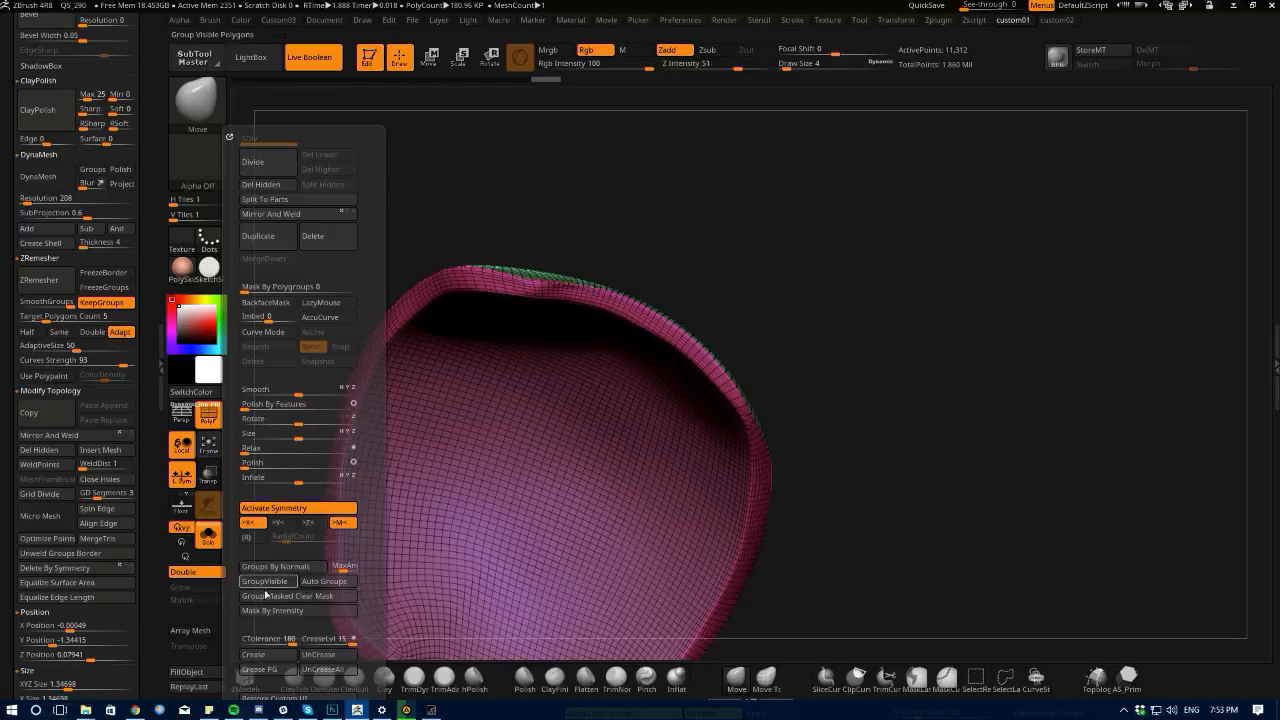
click(267, 673)
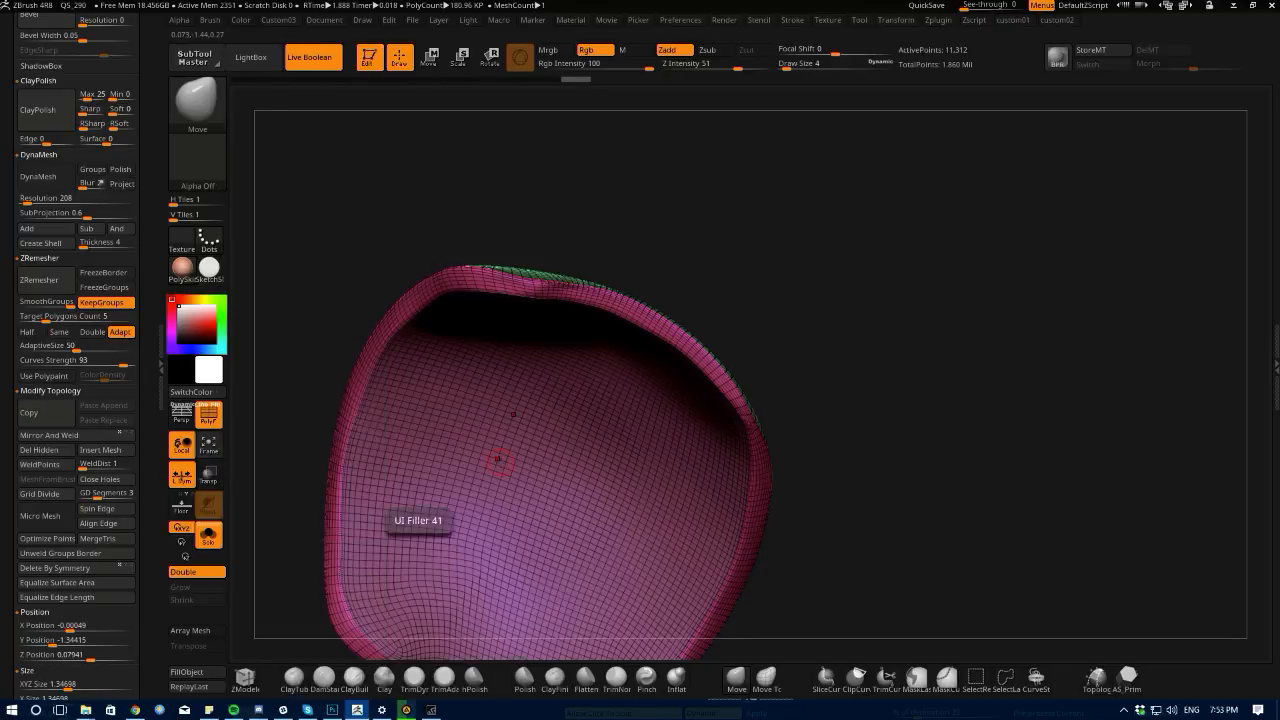
drag(298, 244, 277, 393)
- Isolate the crown shell's rim polygroup and mask the short segment beside its notched corner
ctrl+shift+click(410, 366)
drag(410, 366, 585, 468)
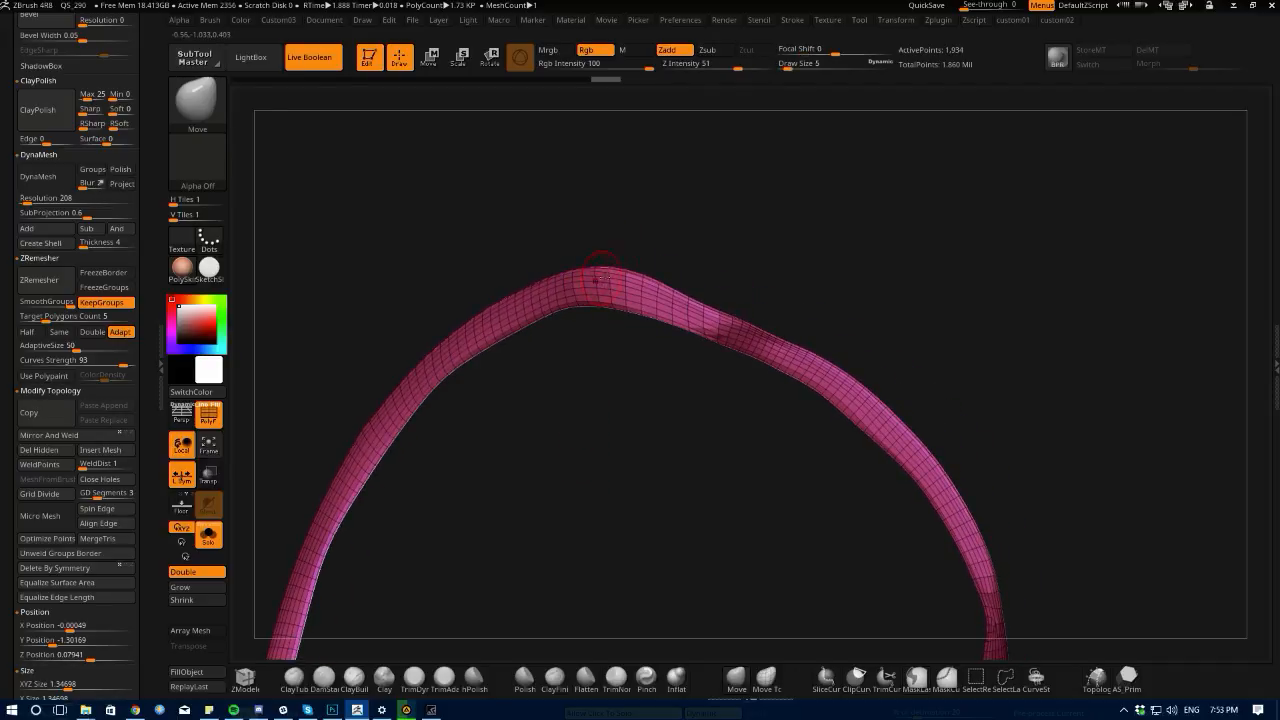
key(1)
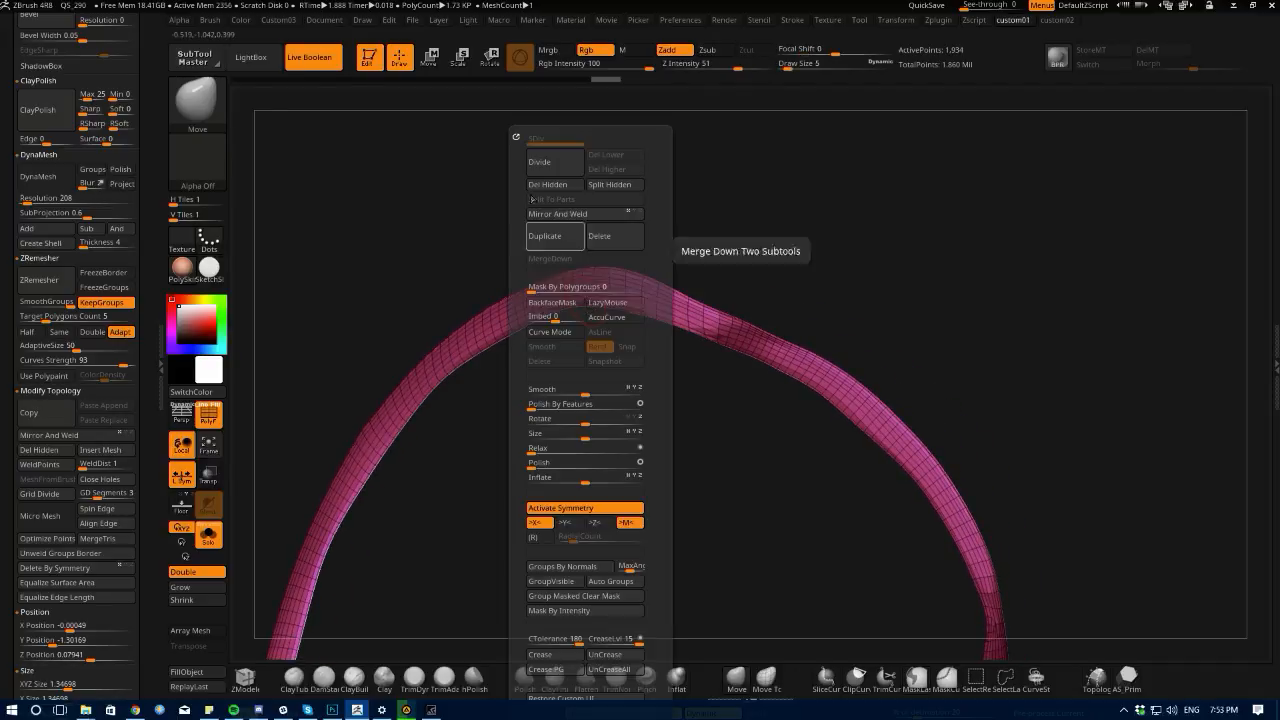
mouse_move(613, 392)
ctrl+mouse_down()
mouse_move(680, 320)
mouse_move(690, 262)
mouse_move(615, 215)
ctrl+mouse_up()
mouse_move(603, 262)
ctrl+mouse_down()
mouse_move(706, 365)
mouse_move(680, 245)
ctrl+mouse_up()
- Turn the masked rim segments on both sides into their own polygroup and check the full loop
mouse_move(688, 190)
mouse_down()
mouse_move(454, 277)
mouse_move(340, 445)
mouse_move(307, 283)
mouse_up()
drag(424, 290, 350, 283)
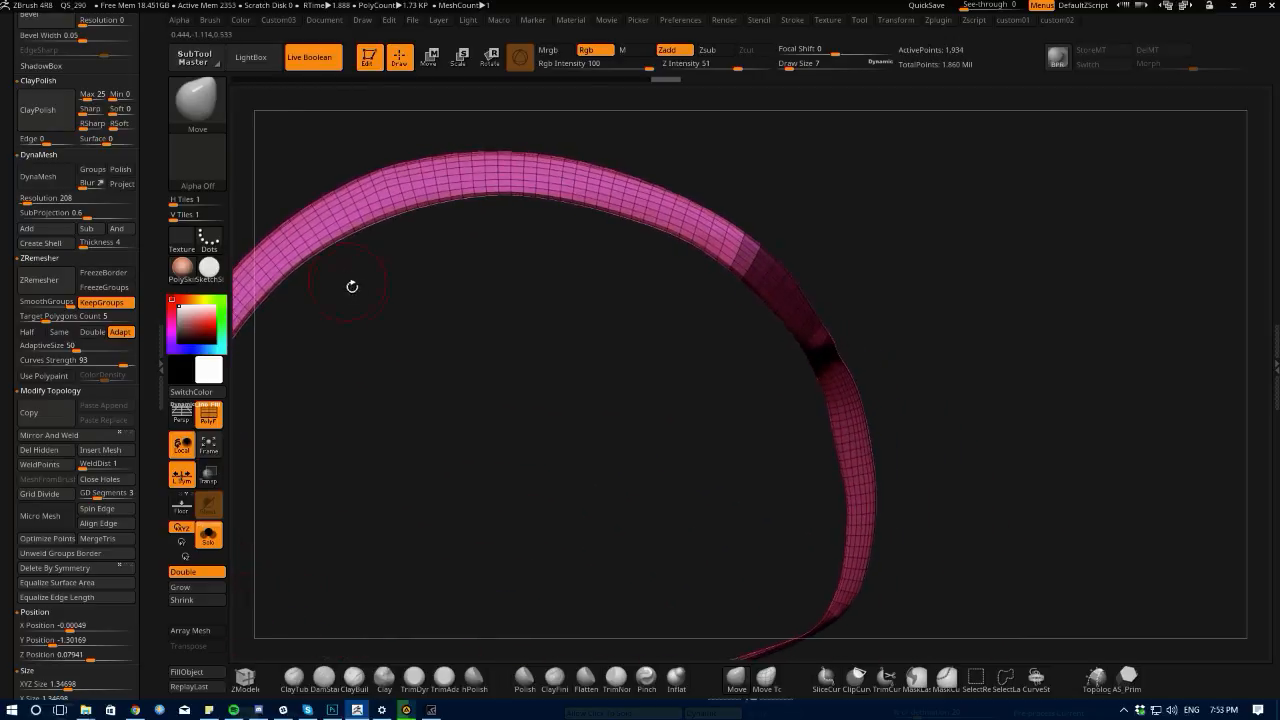
key(ctrl+w)
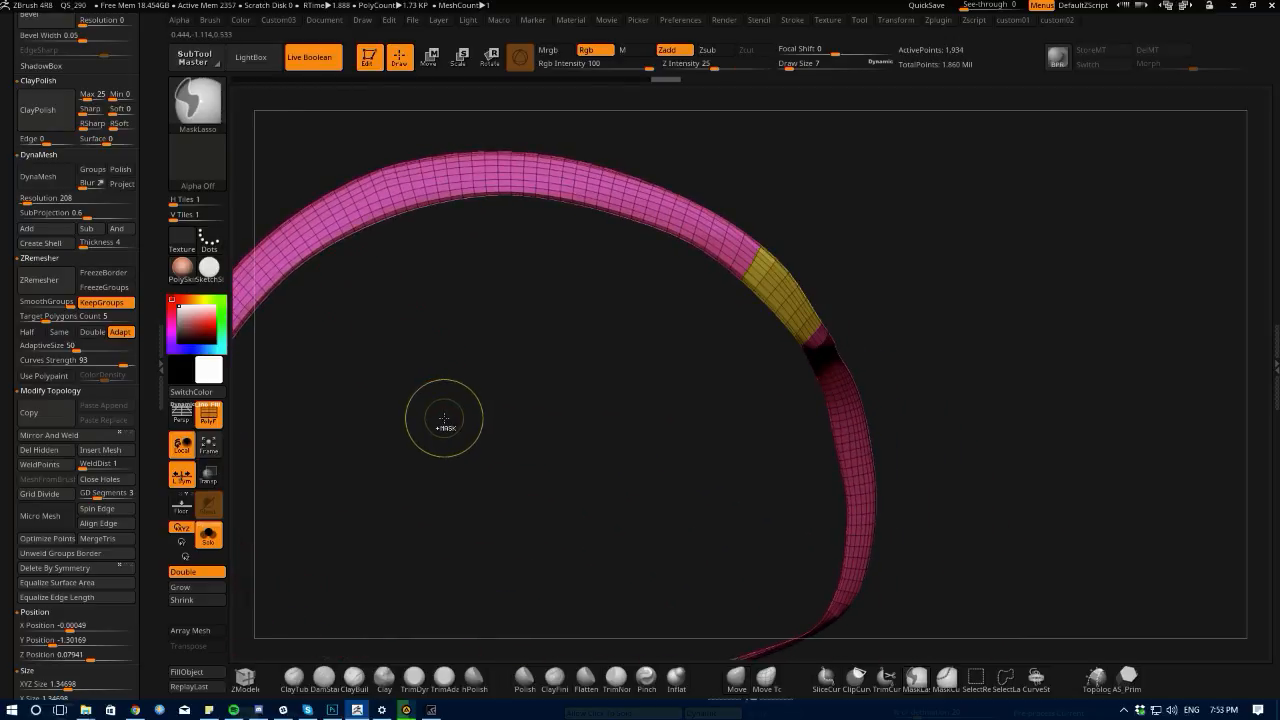
drag(552, 461, 520, 332)
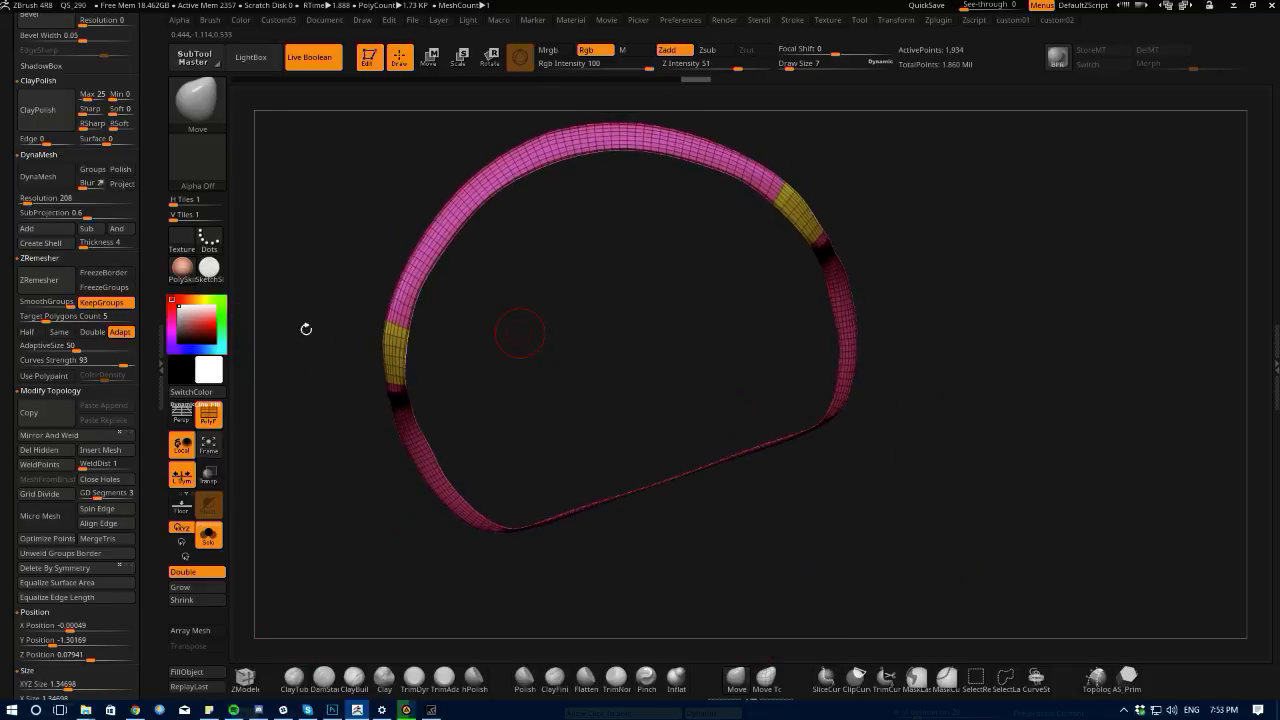
mouse_move(318, 358)
mouse_down()
mouse_move(283, 411)
mouse_move(330, 441)
mouse_move(314, 467)
mouse_move(314, 402)
mouse_move(388, 332)
mouse_up()
- Undo the separate polygroup made from the masked rim segments
ctrl+shift+click(346, 413)
key(alt+s)
key(alt+s)
drag(652, 456, 887, 457)
mouse_move(738, 451)
alt+mouse_down()
mouse_move(758, 523)
mouse_move(689, 406)
mouse_move(746, 454)
alt+mouse_up()
key(ctrl+z)
key(ctrl+z)
- Revise the mask on the rim's corner segment and show the whole crown shell again
drag(484, 343, 508, 328)
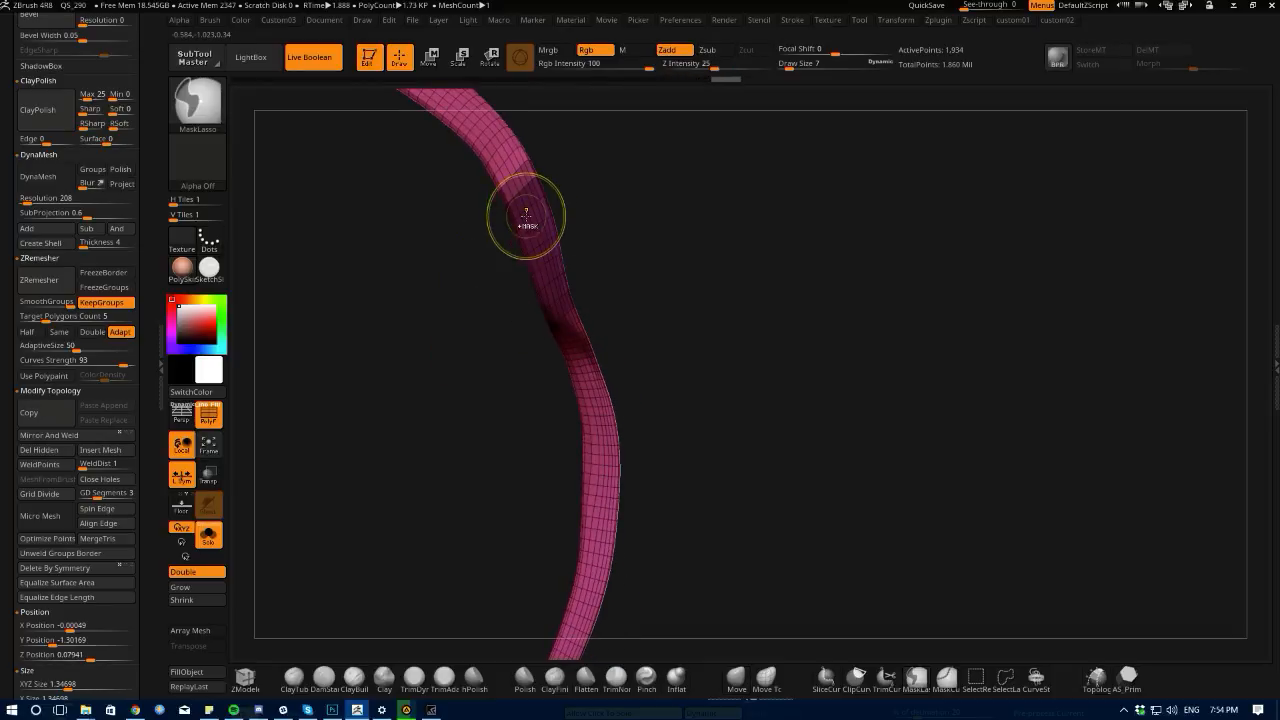
ctrl+drag(579, 295, 576, 260)
key(ctrl+z)
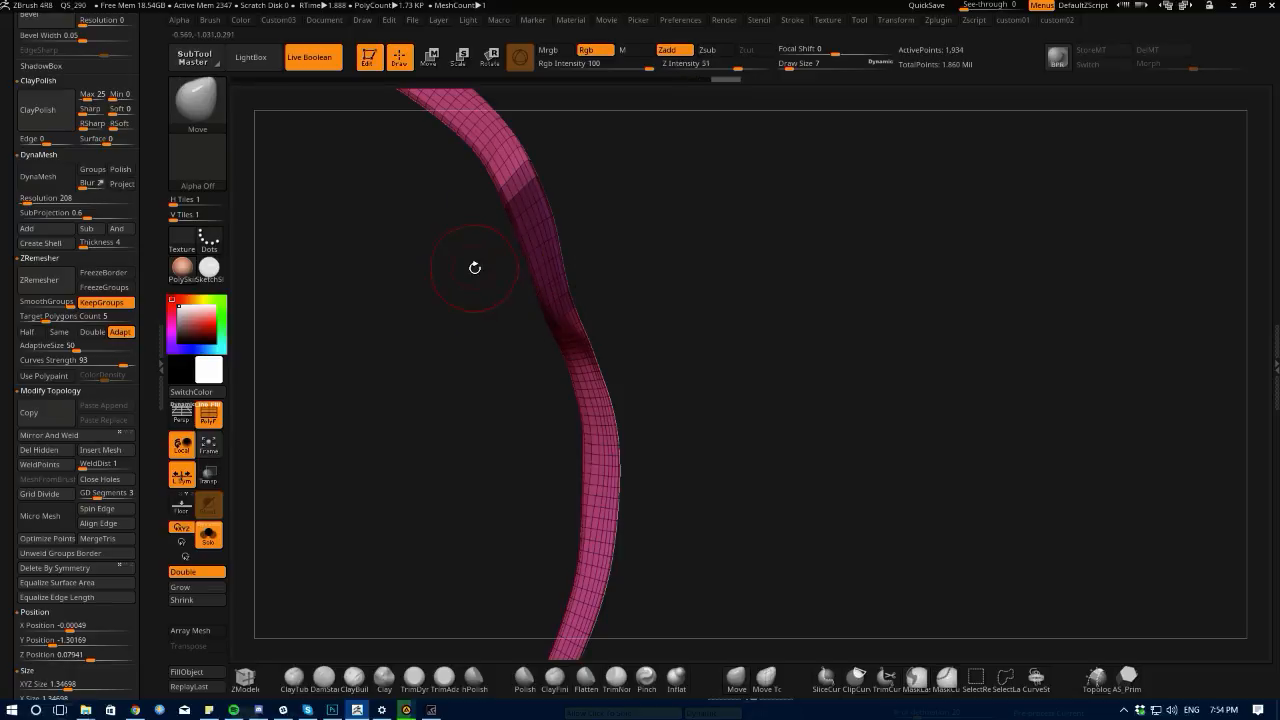
drag(434, 329, 471, 357)
ctrl+shift+click(473, 355)
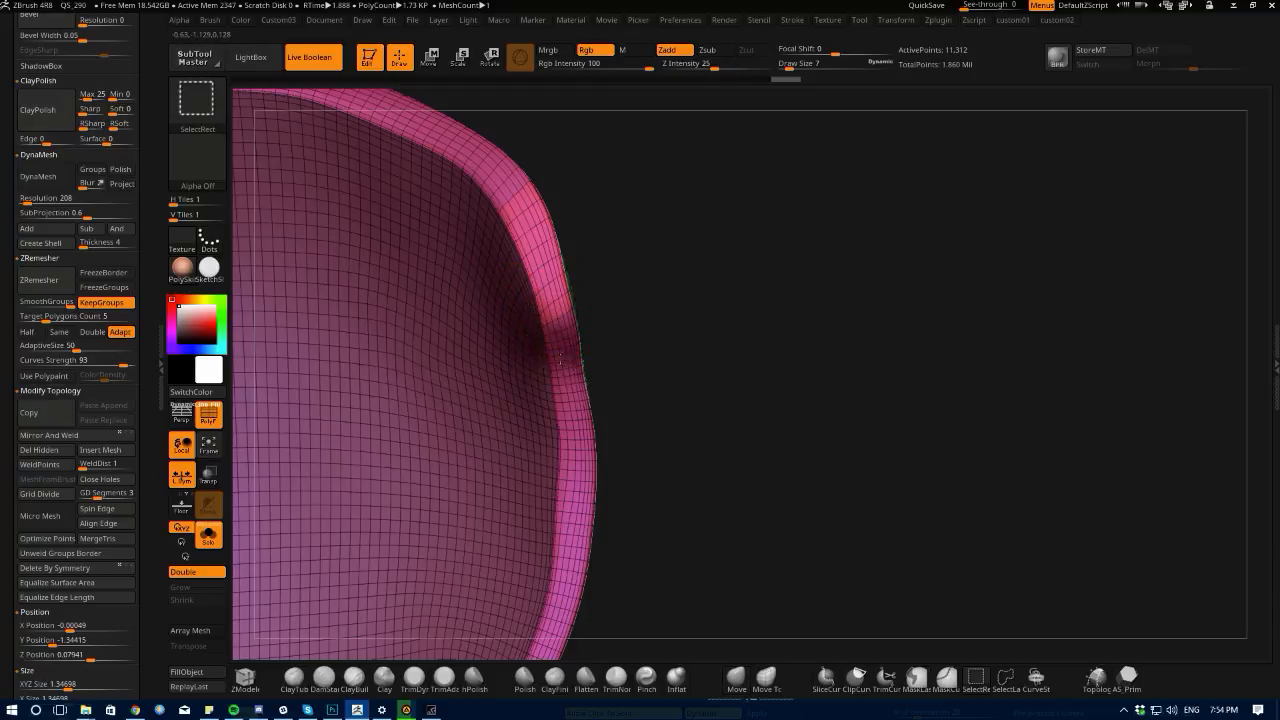
- Group the rest of the rim into its own polygroup, apart from the corner segments, with the whole shell shown
ctrl+shift+click(557, 343)
mouse_move(550, 288)
ctrl+shift+mouse_down()
mouse_move(604, 360)
mouse_move(580, 360)
mouse_move(609, 363)
mouse_move(609, 378)
ctrl+shift+mouse_up()
ctrl+shift+drag(521, 346, 576, 379)
mouse_move(685, 471)
mouse_down()
mouse_move(471, 434)
mouse_move(573, 468)
mouse_up()
key(ctrl+w)
mouse_move(286, 443)
mouse_down()
mouse_move(489, 466)
mouse_move(336, 446)
mouse_move(450, 462)
mouse_move(334, 429)
mouse_move(386, 514)
mouse_move(629, 470)
mouse_move(706, 412)
mouse_move(471, 483)
mouse_up()
ctrl+shift+click(343, 450)
- Crease the crown shell along its new polygroup borders and hide the polyframe
key(1)
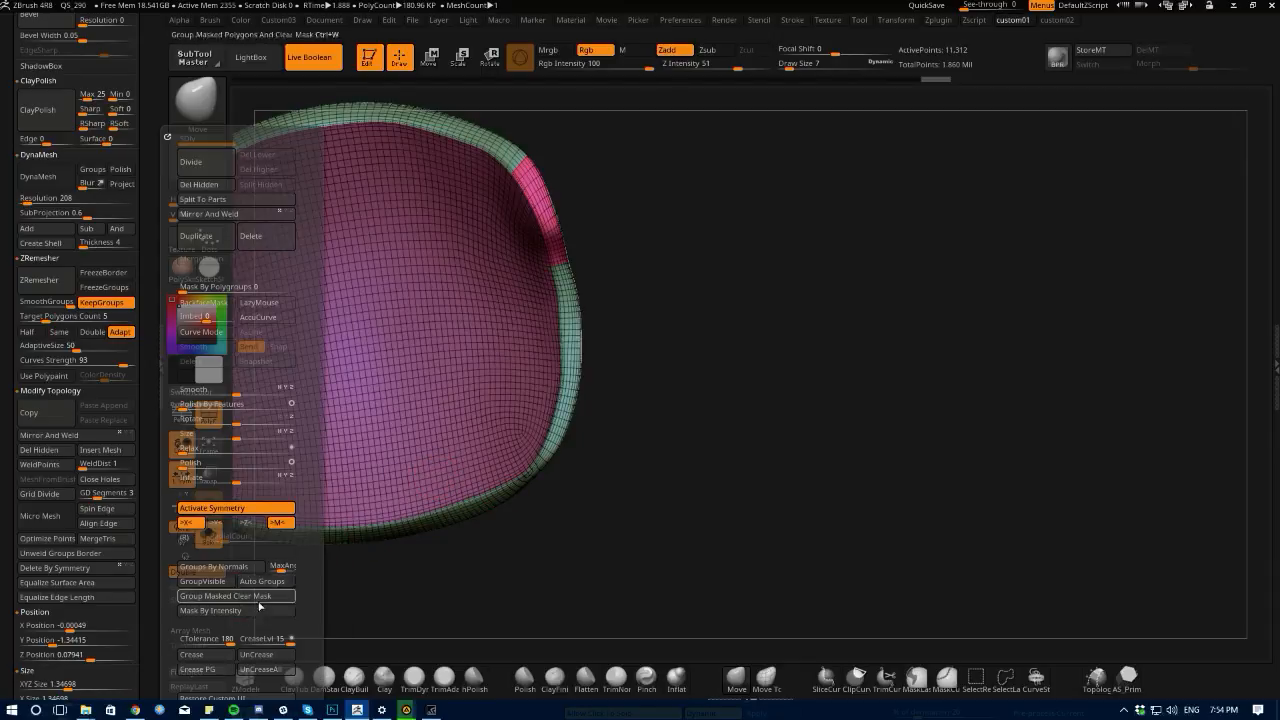
click(207, 672)
mouse_move(718, 405)
alt+mouse_down()
mouse_move(766, 505)
mouse_move(760, 543)
mouse_move(729, 584)
mouse_move(750, 540)
mouse_move(743, 514)
mouse_move(657, 449)
alt+mouse_up()
mouse_move(737, 505)
alt+mouse_down()
mouse_move(714, 471)
mouse_move(747, 507)
alt+mouse_up()
drag(747, 507, 560, 490)
drag(350, 471, 358, 413)
click(208, 413)
- Try polishing the creased crown shell, check its rim corners, and undo the polish
key(1)
drag(303, 346, 301, 420)
alt+drag(301, 420, 291, 362)
drag(311, 463, 320, 488)
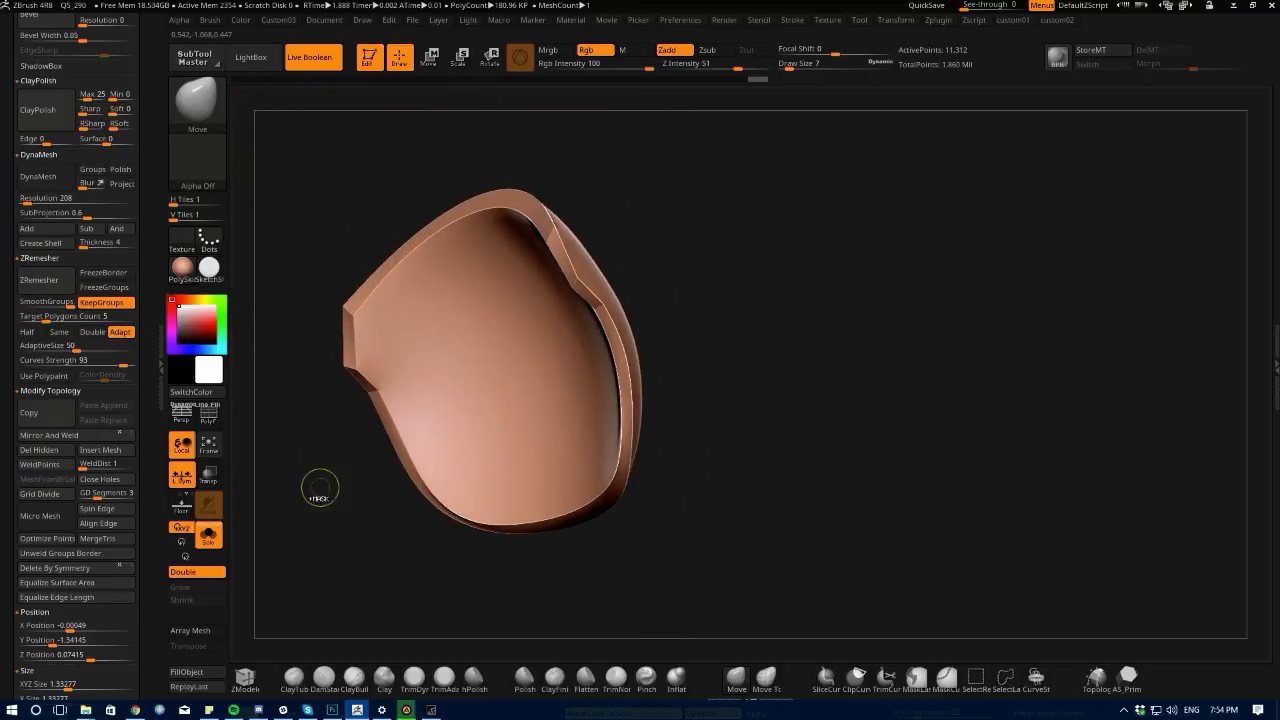
key(ctrl+z)
- Polish the crown shell by features to sharpen the rim corners
key(space)
drag(254, 406, 366, 449)
key(space)
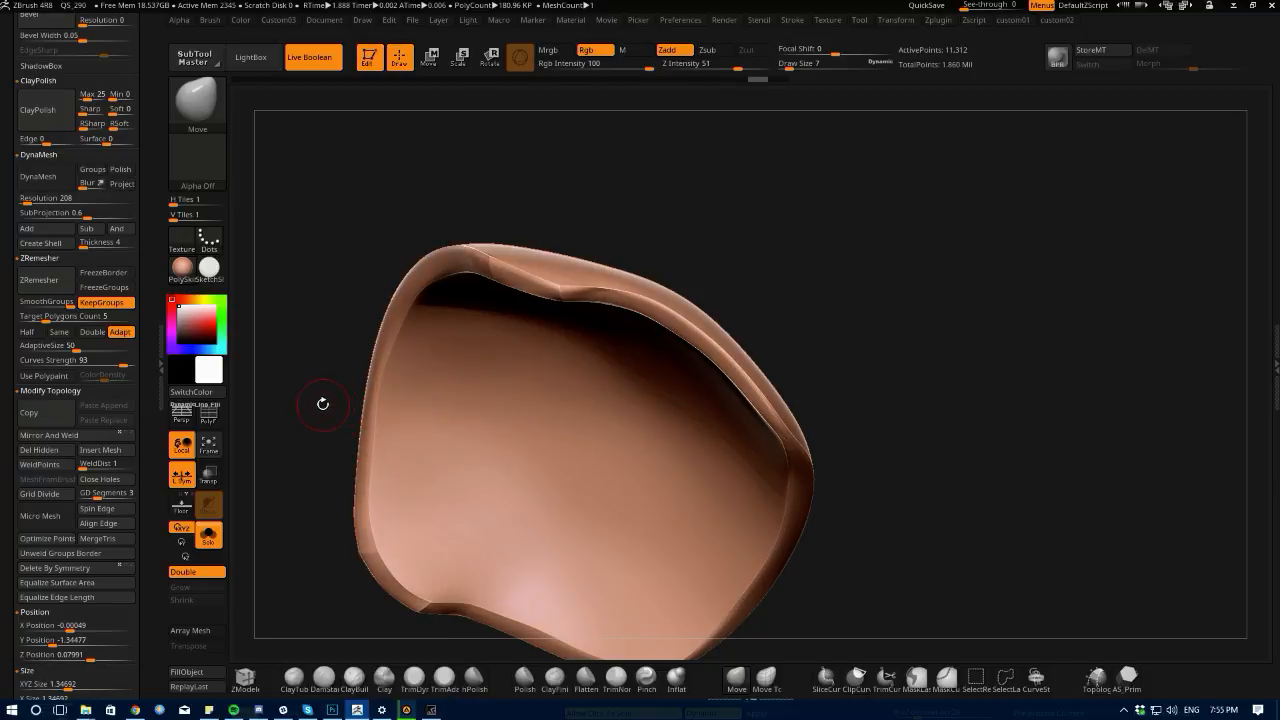
drag(303, 383, 320, 428)
key(space)
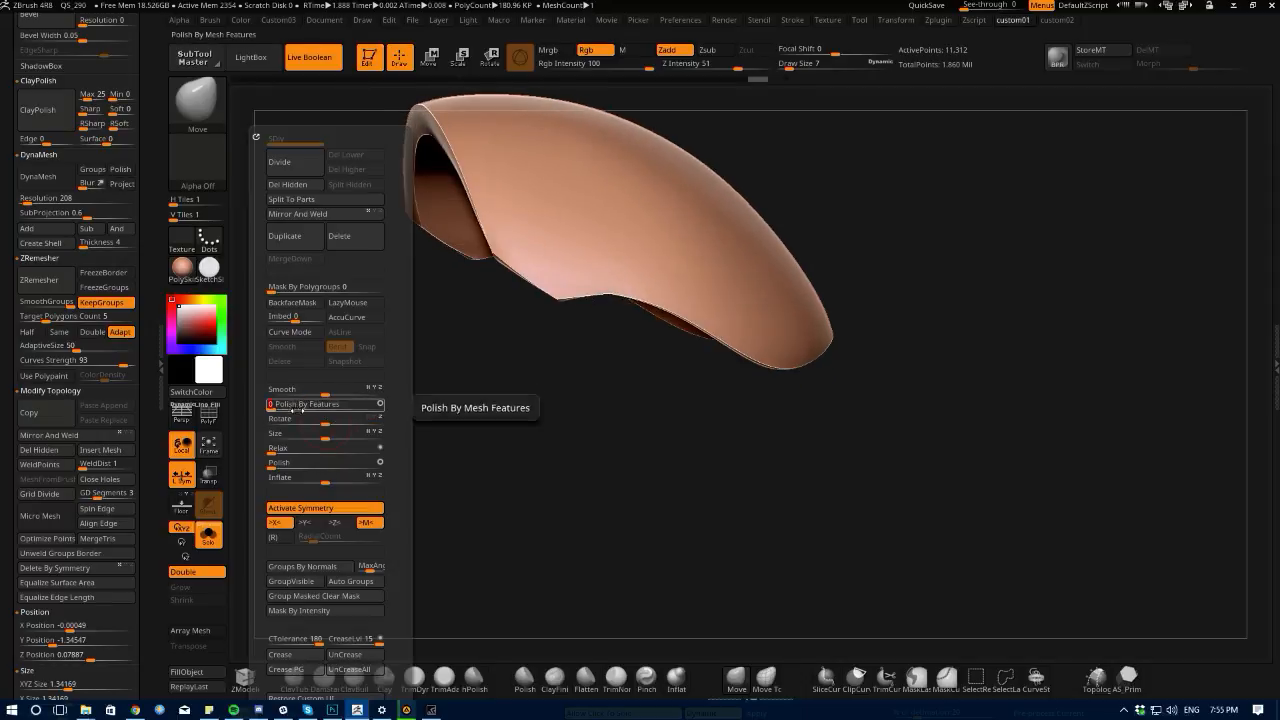
drag(460, 517, 416, 495)
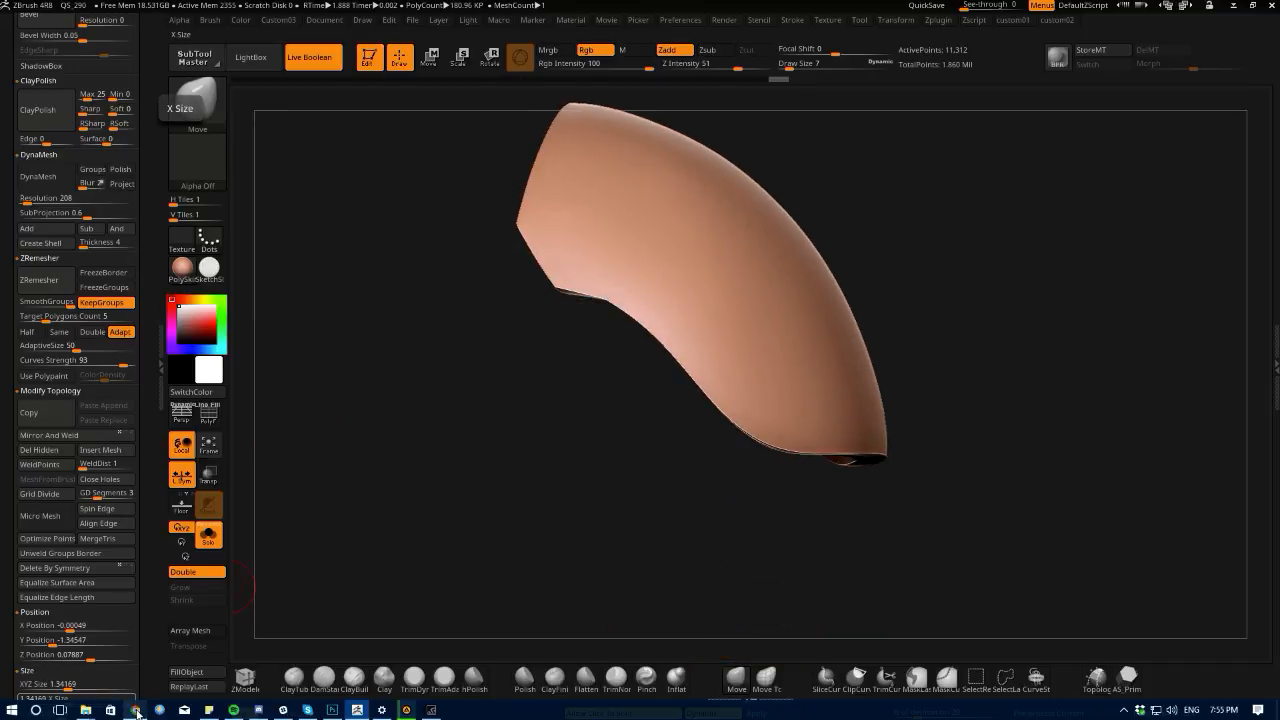
mouse_move(138, 713)
click(127, 667)
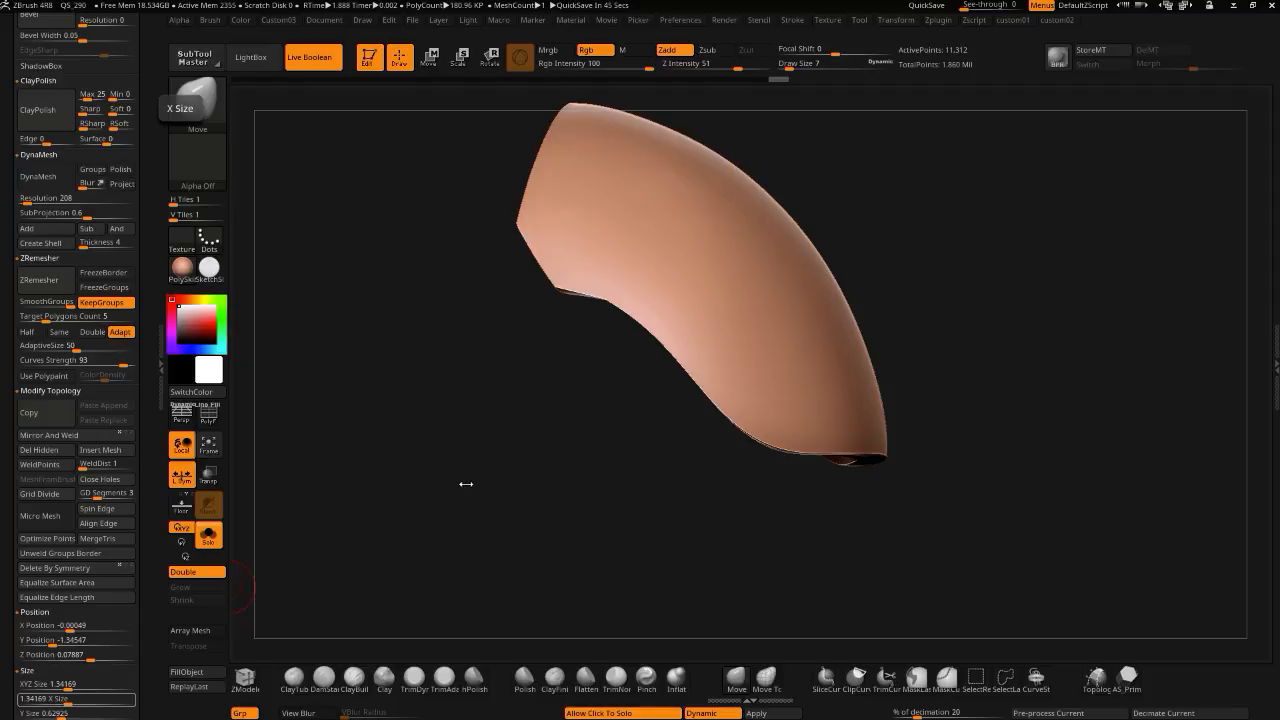
- Examine the polished crown shell's rim and corner edges from the side and from below
drag(445, 478, 460, 443)
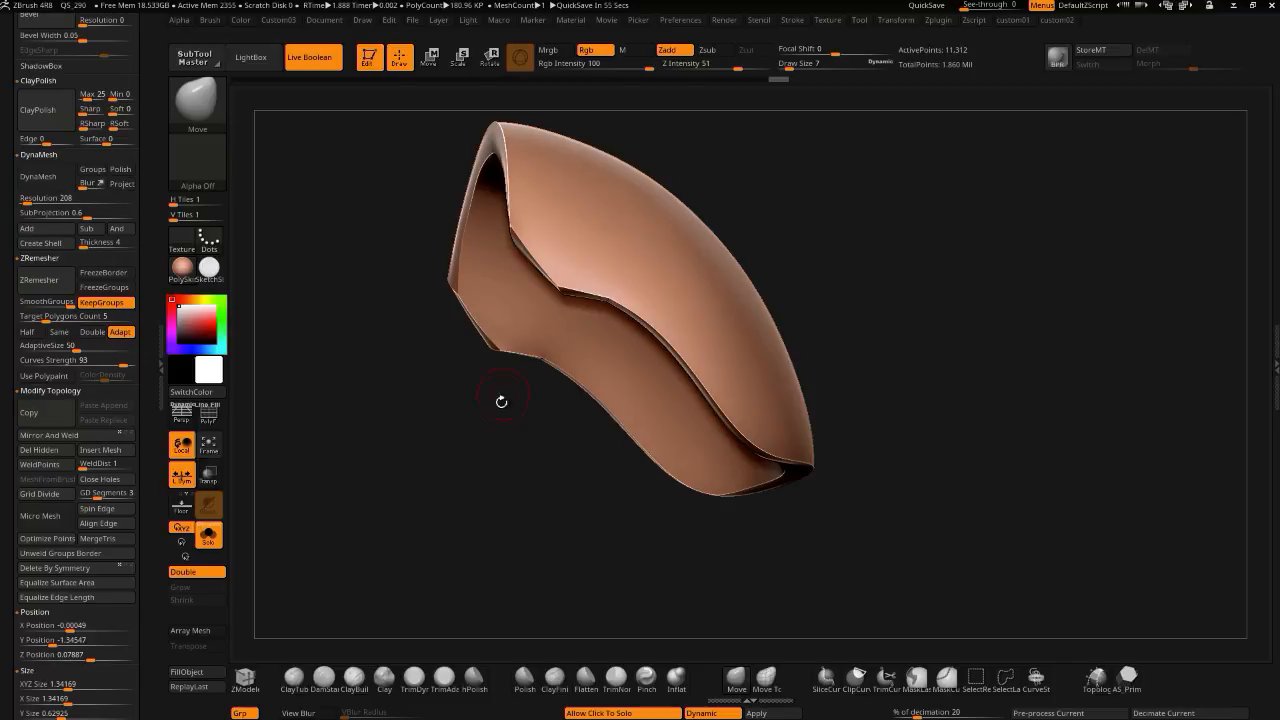
drag(504, 398, 434, 430)
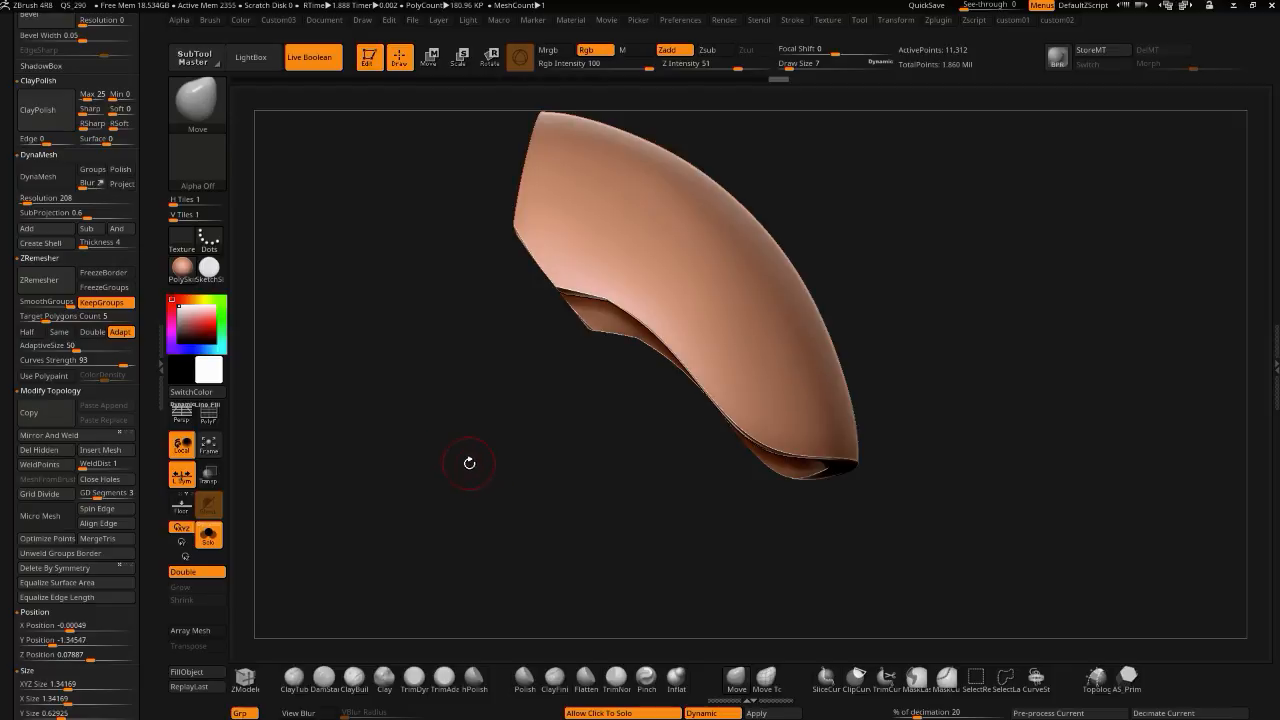
drag(458, 473, 745, 513)
drag(428, 490, 383, 434)
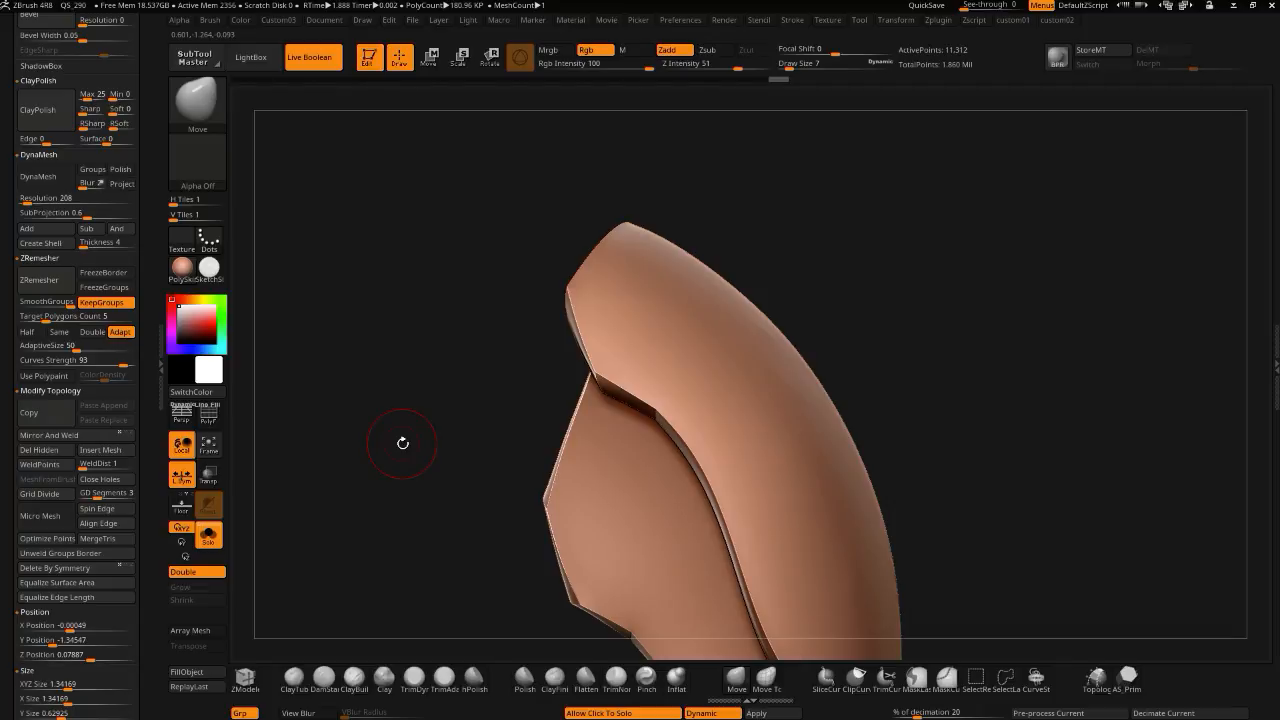
drag(402, 443, 425, 463)
- Try further polishing on the crown shell's rim and inner surface, and revert it
key(space)
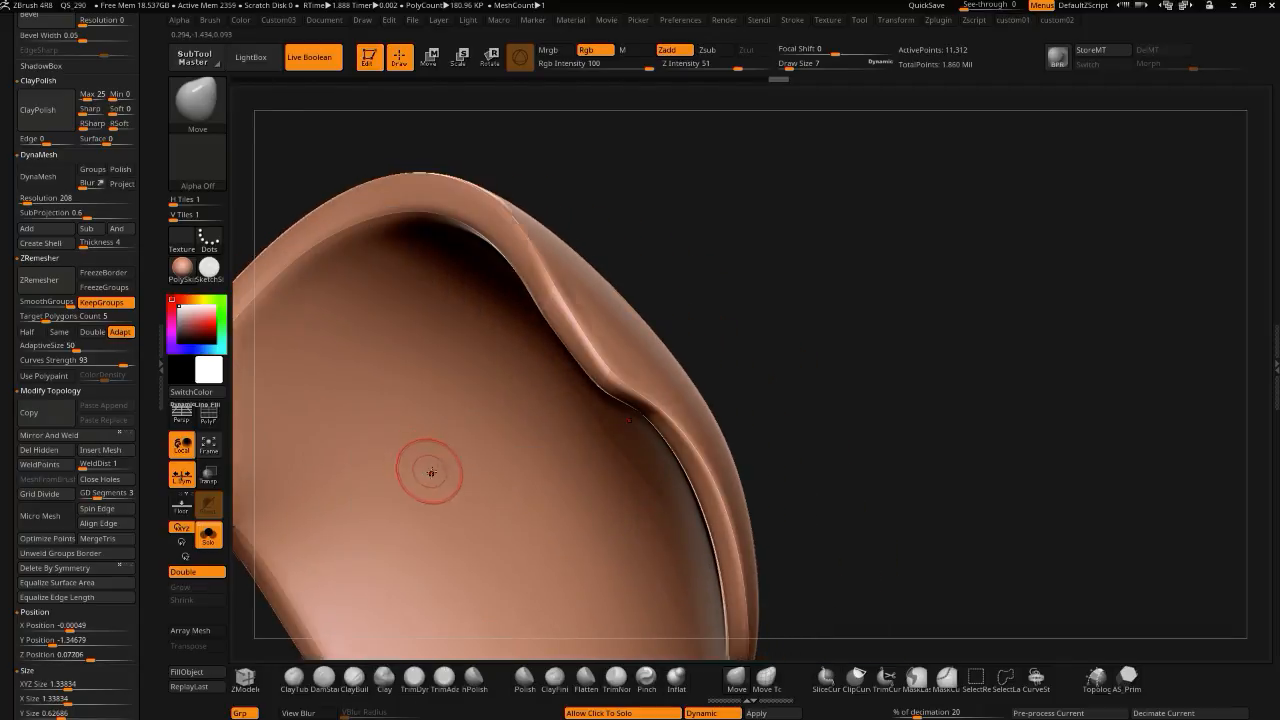
key(space)
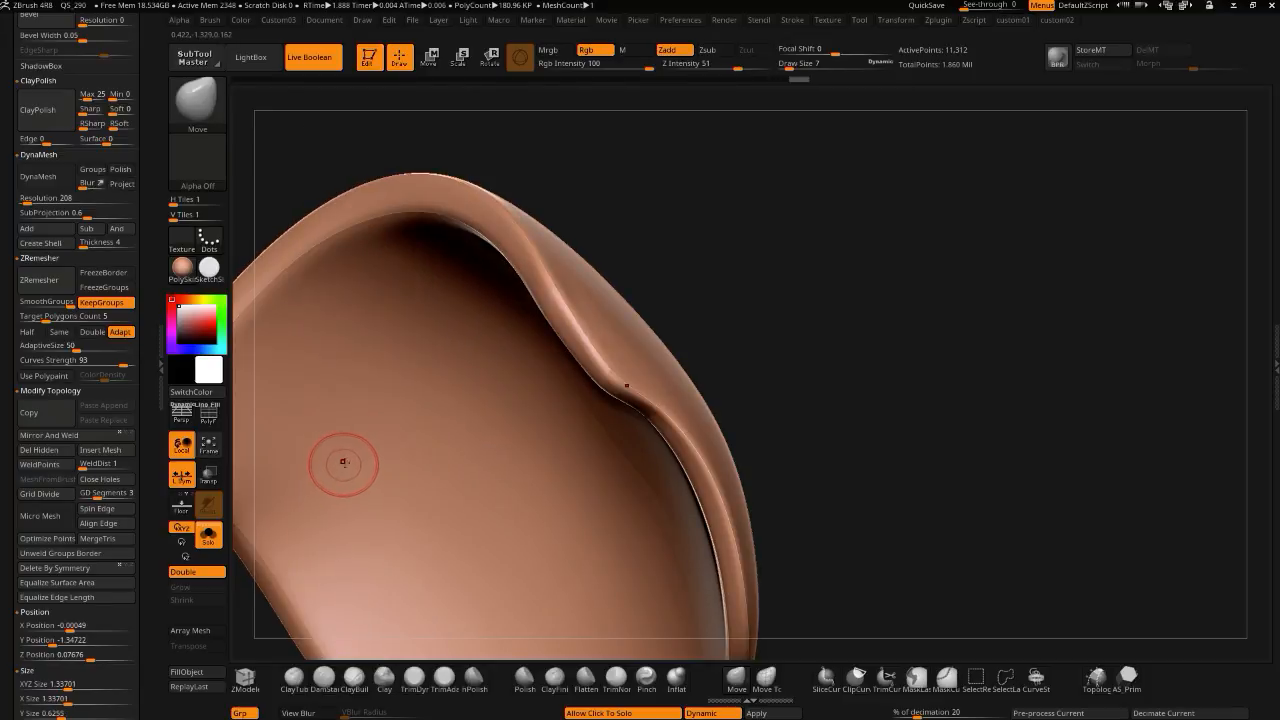
drag(857, 551, 372, 413)
- Try subdividing the crown shell once and check the rim up close
key(space)
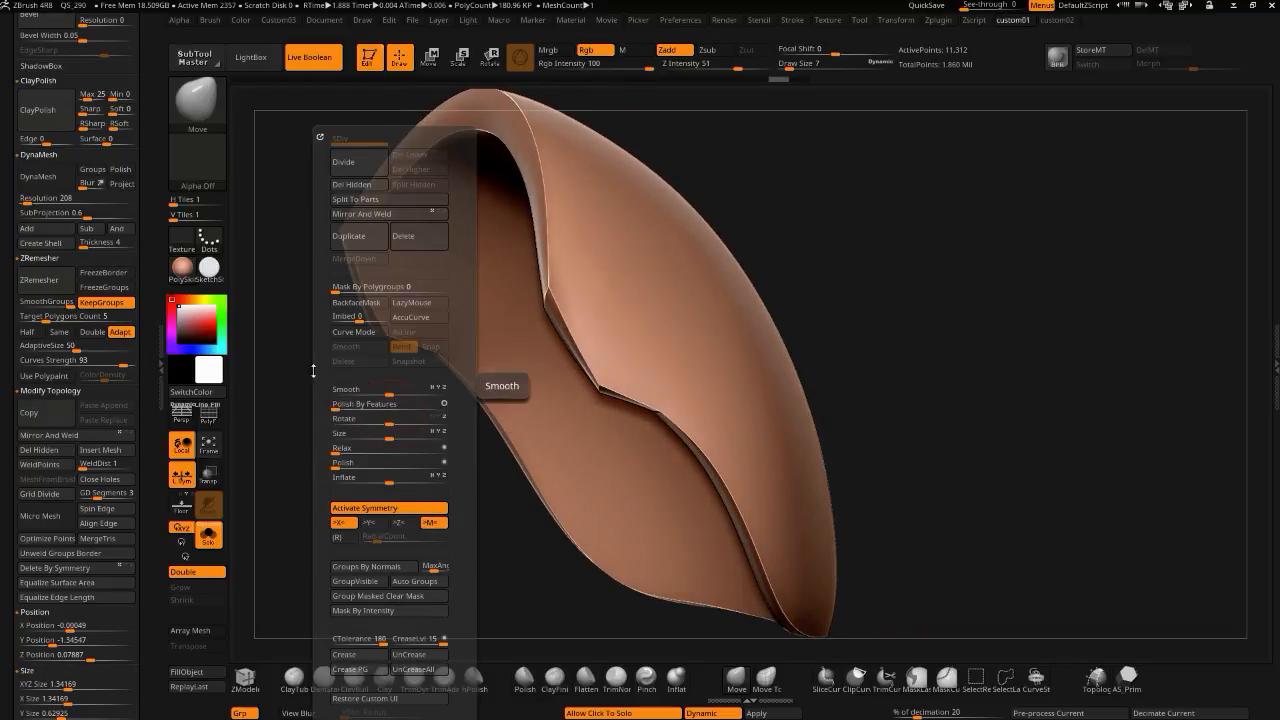
key(space)
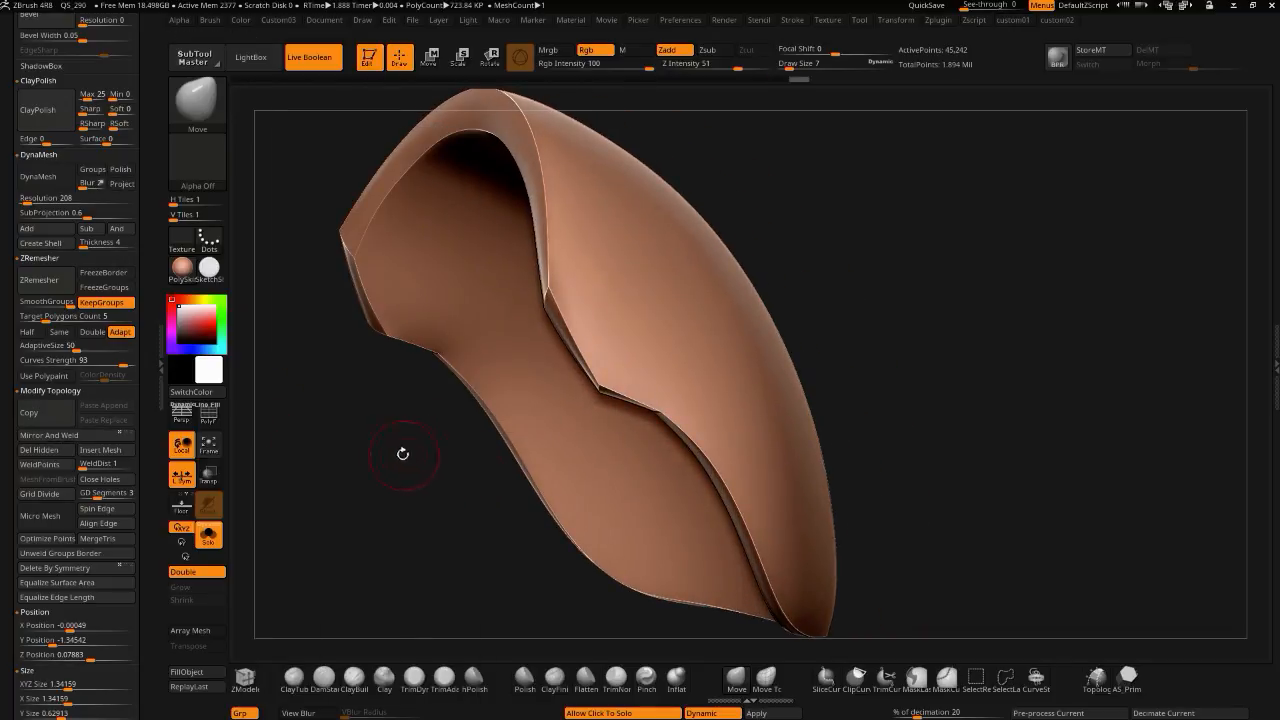
alt+drag(368, 444, 212, 450)
alt+drag(324, 539, 391, 501)
- Bring up the crease settings and test-subdivide the crown shell twice with the crease level at 15
scroll(13, 515, up, 10)
scroll(8, 640, up, 8)
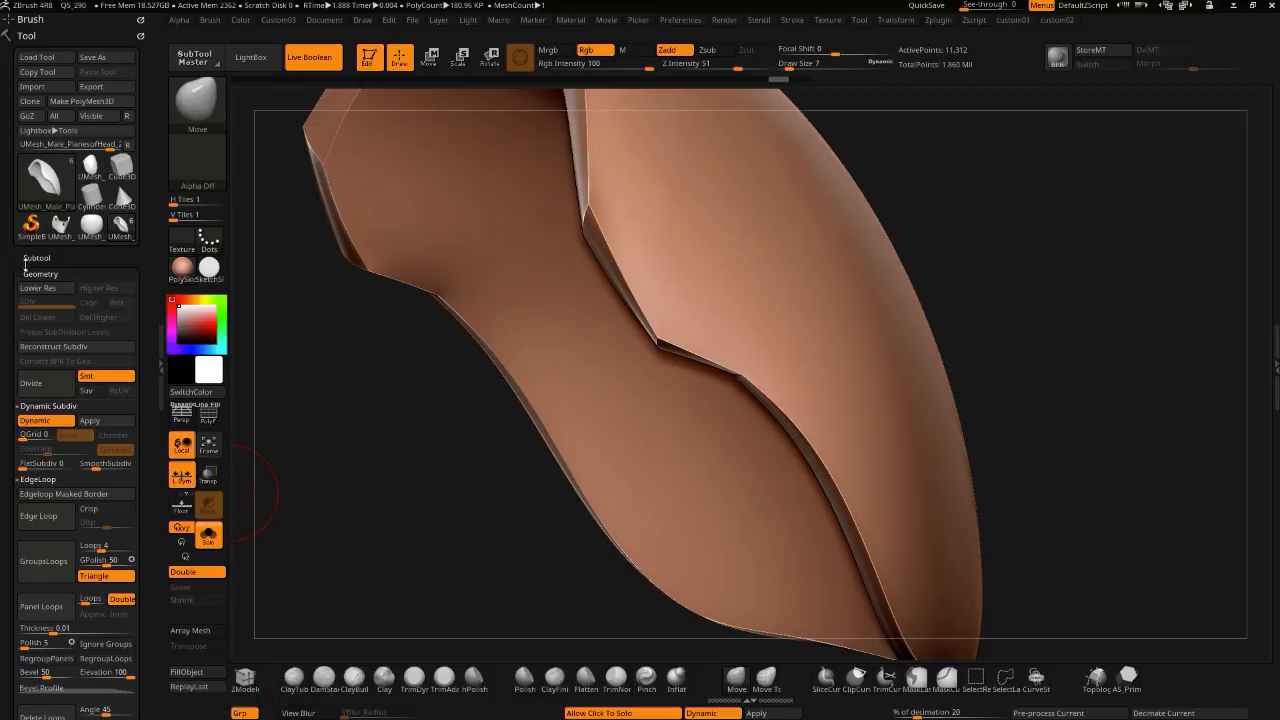
scroll(9, 440, down, 5)
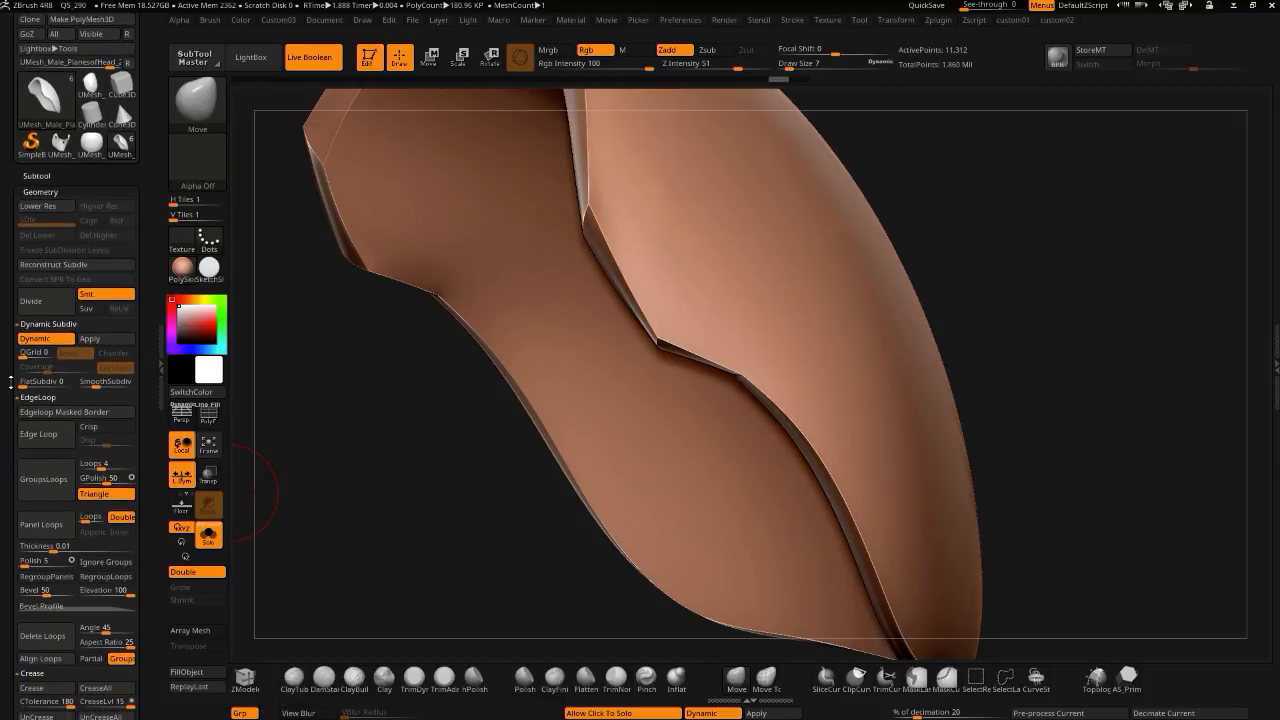
scroll(8, 345, down, 3)
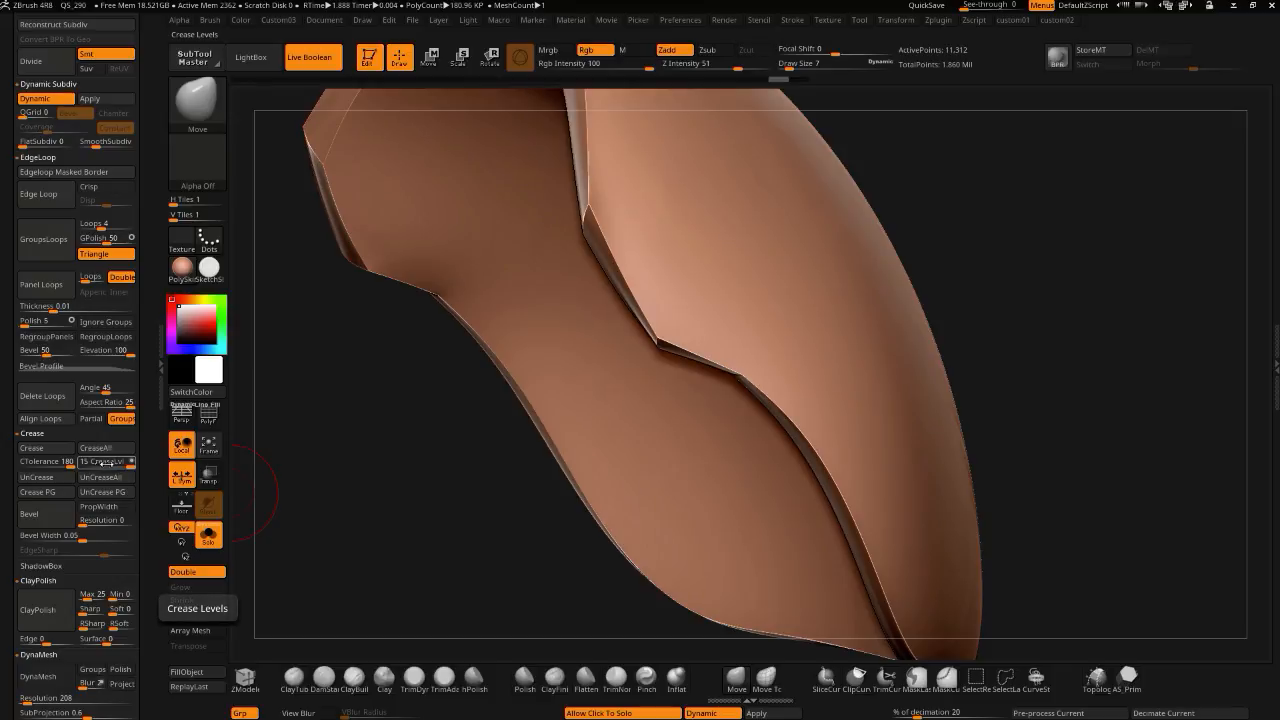
drag(340, 503, 381, 569)
key(1)
key(1)
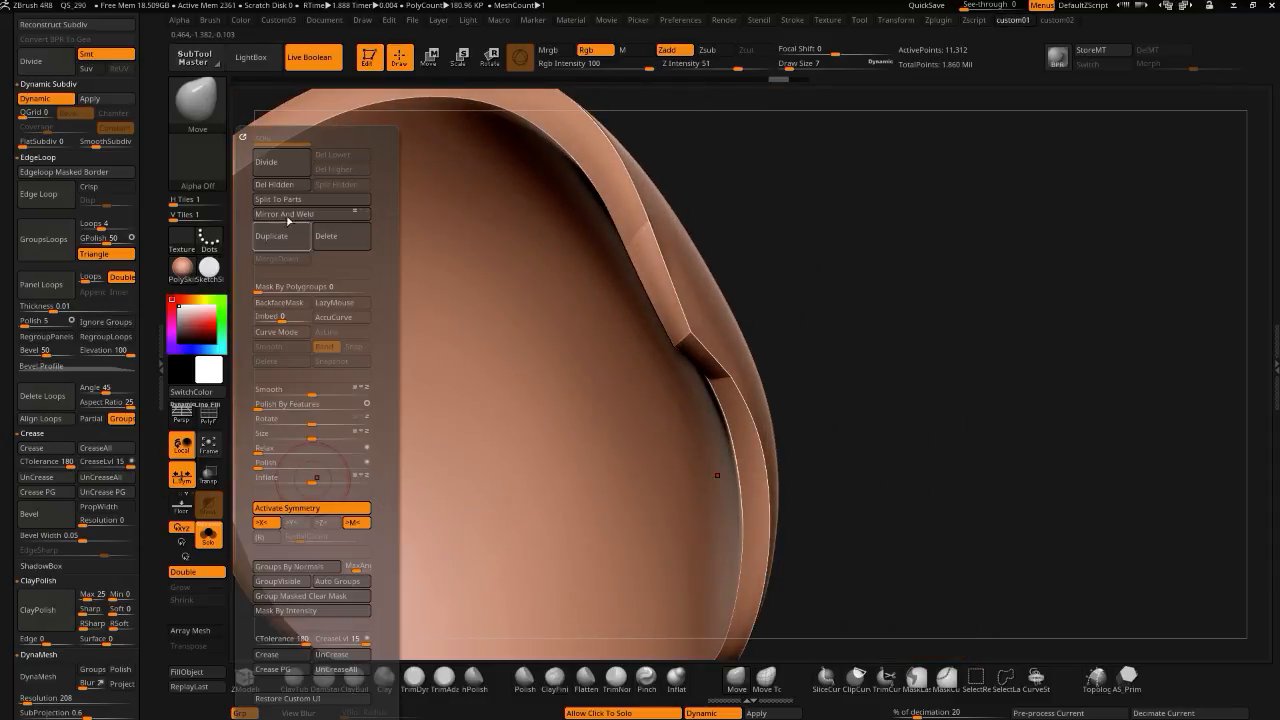
key(1)
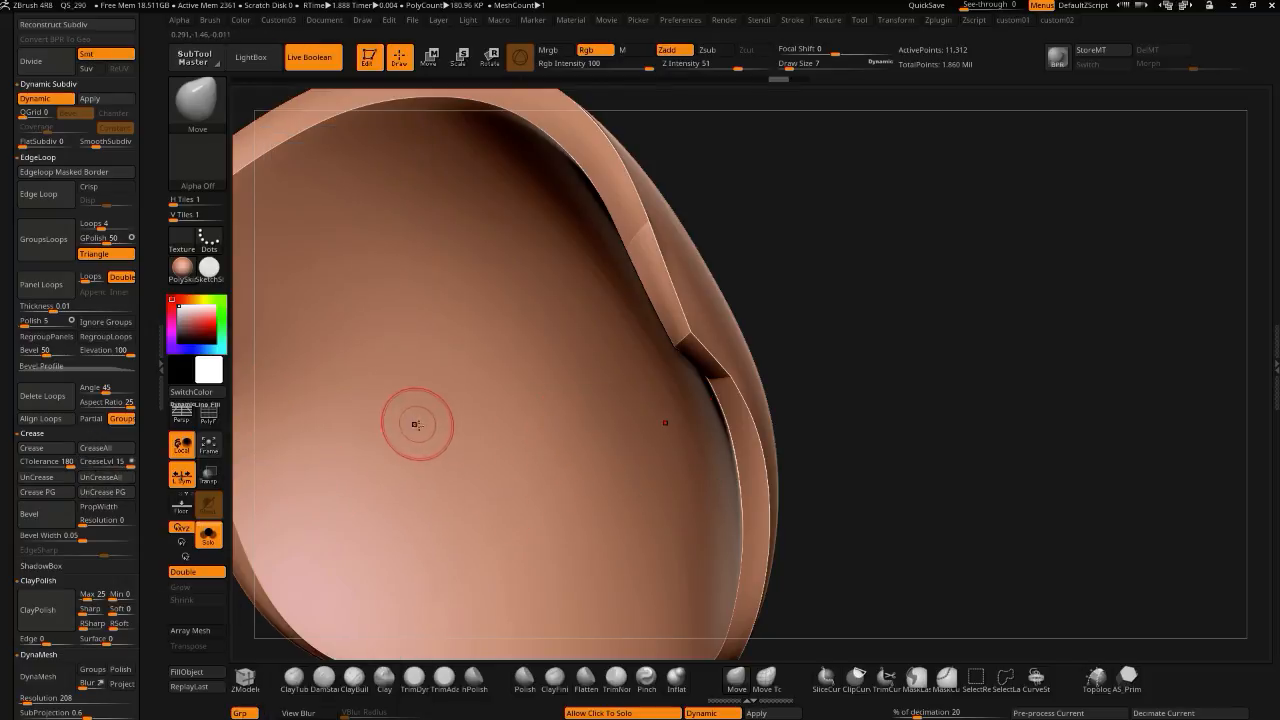
key(1)
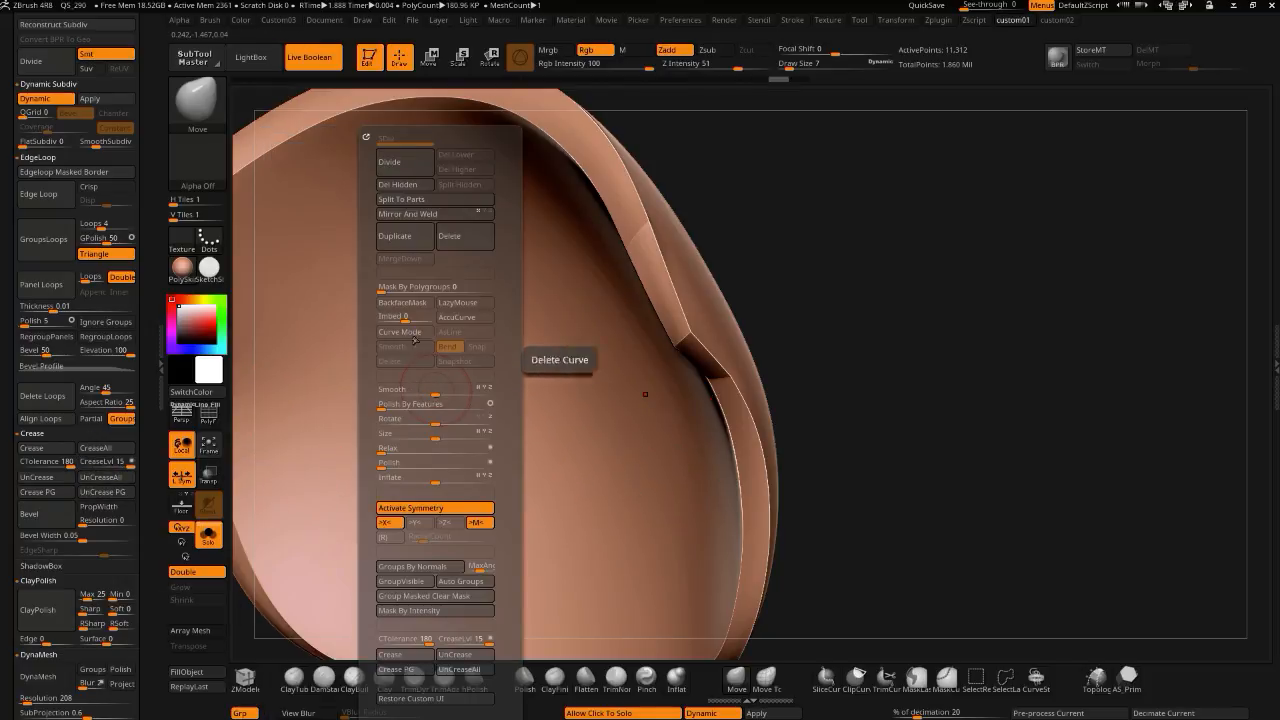
click(393, 164)
click(398, 168)
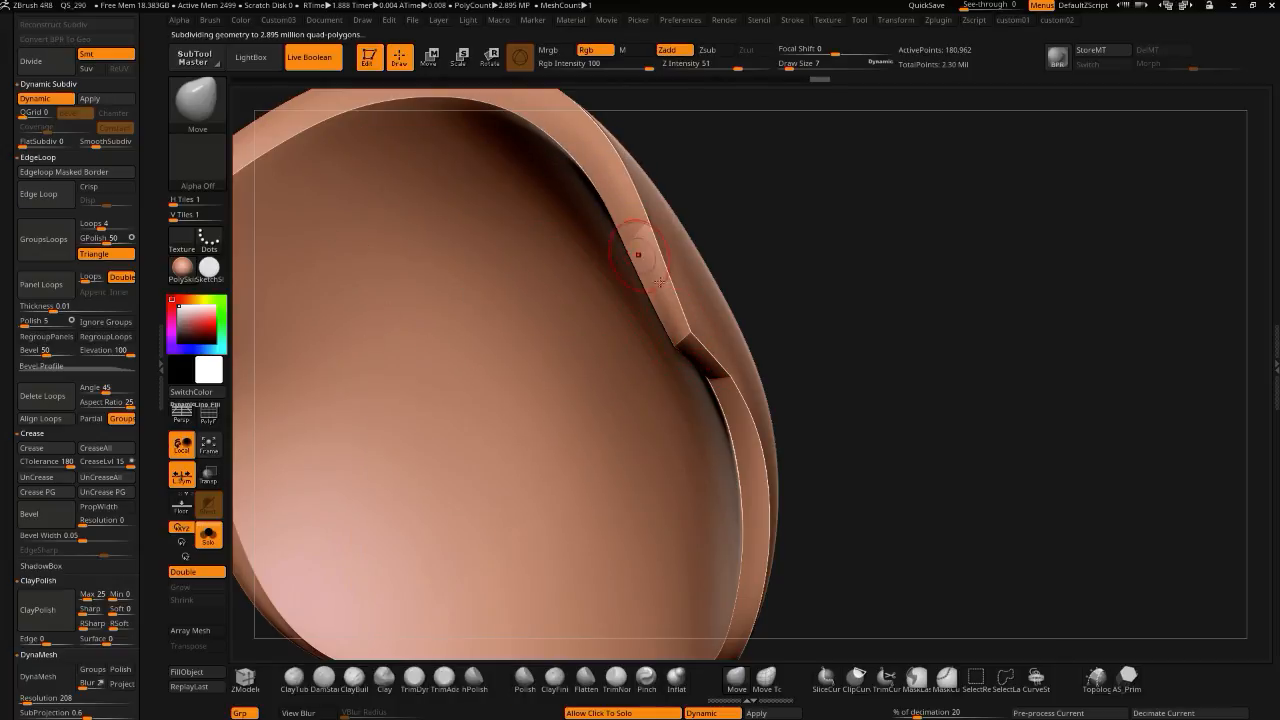
- Return the crown shell to its base subdivision and set its crease level to 2
key(1)
key(2)
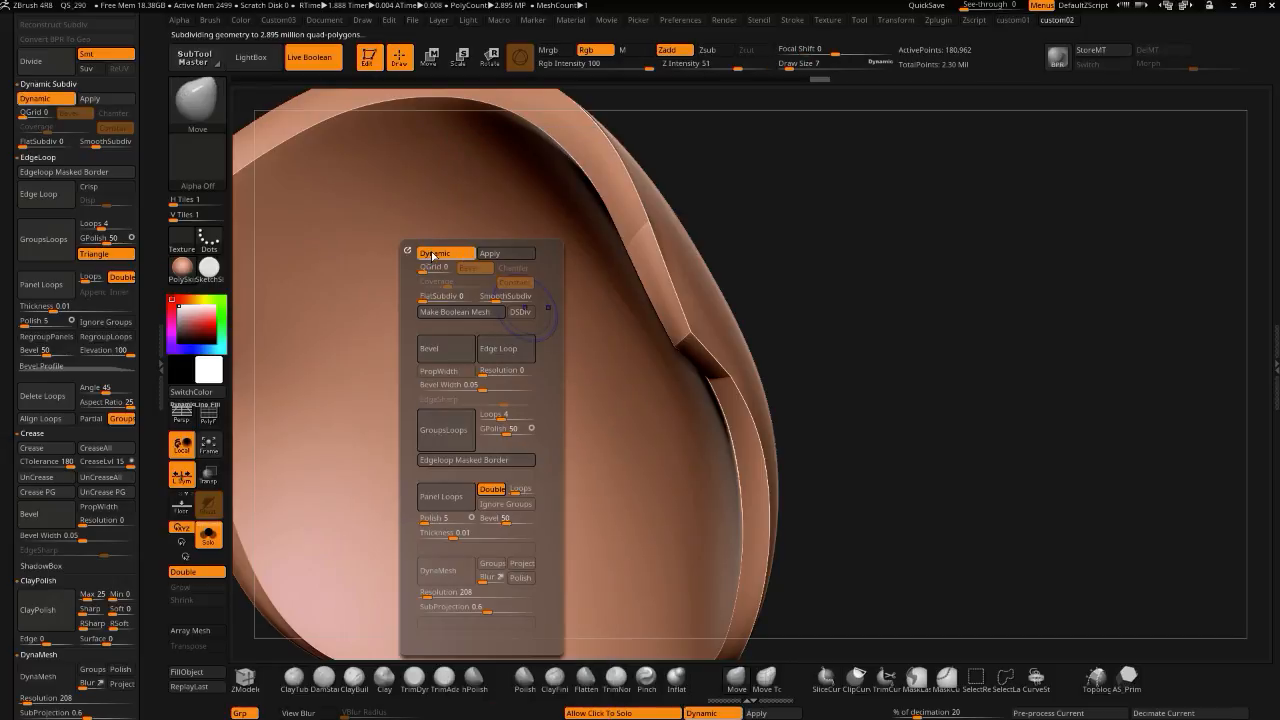
key(1)
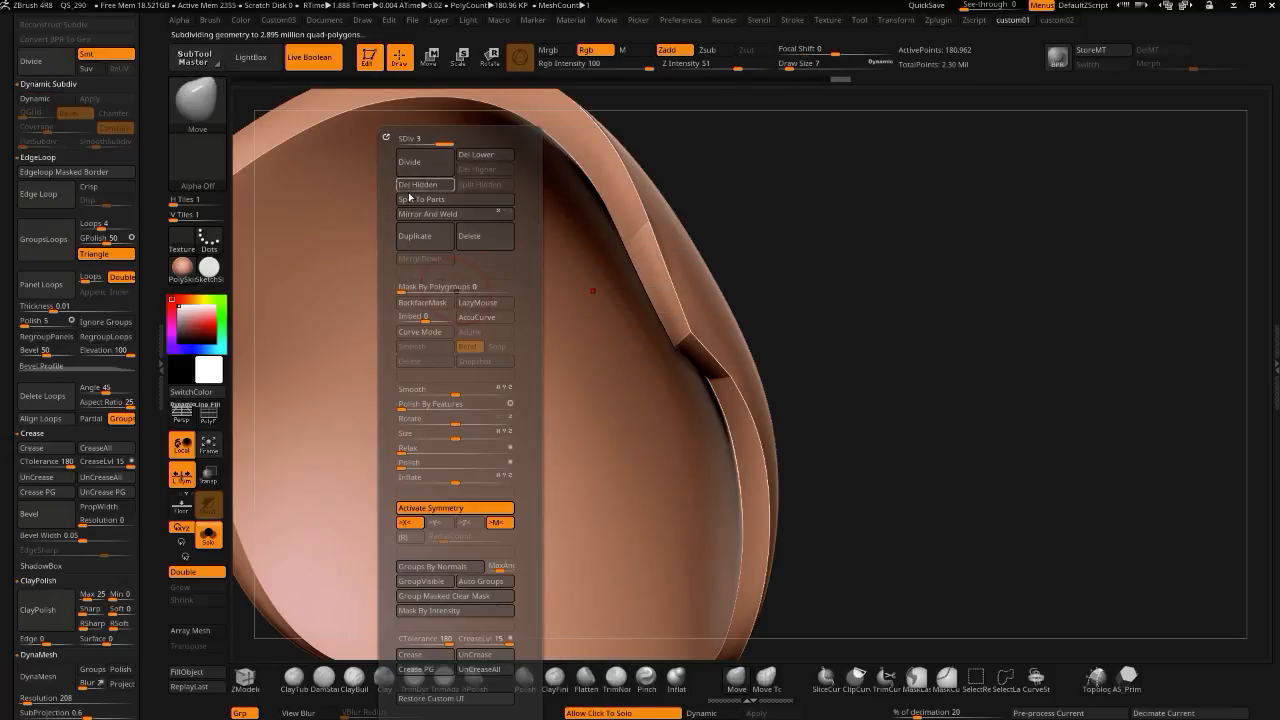
click(404, 142)
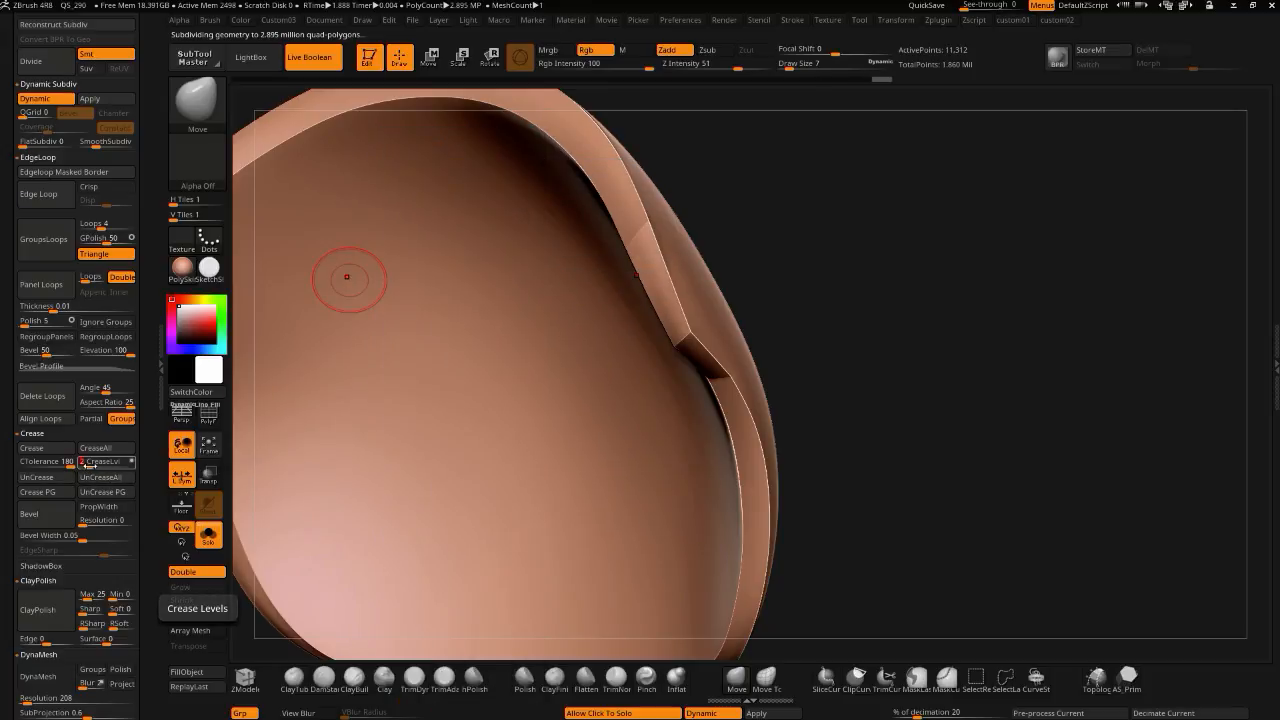
- Subdivide the crown shell three times and inspect how the creased rim corners soften
key(1)
click(271, 167)
click(273, 168)
click(276, 169)
alt+drag(853, 451, 835, 540)
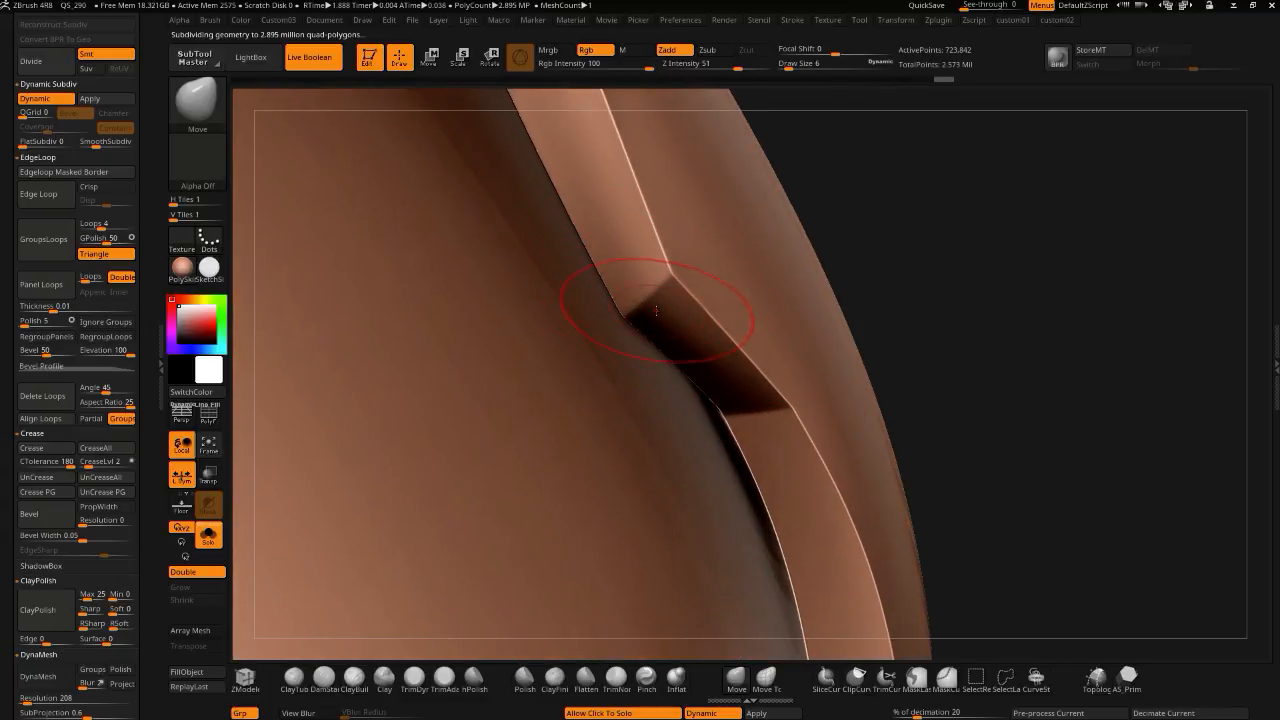
drag(964, 514, 831, 400)
drag(831, 460, 618, 449)
click(209, 413)
drag(326, 429, 416, 522)
click(206, 410)
mouse_move(372, 498)
mouse_down()
mouse_move(423, 477)
mouse_move(366, 484)
mouse_move(385, 490)
mouse_move(357, 460)
mouse_move(391, 506)
mouse_move(356, 482)
mouse_up()
- Return the crown shell to its lowest subdivision level and delete the higher levels
key(space)
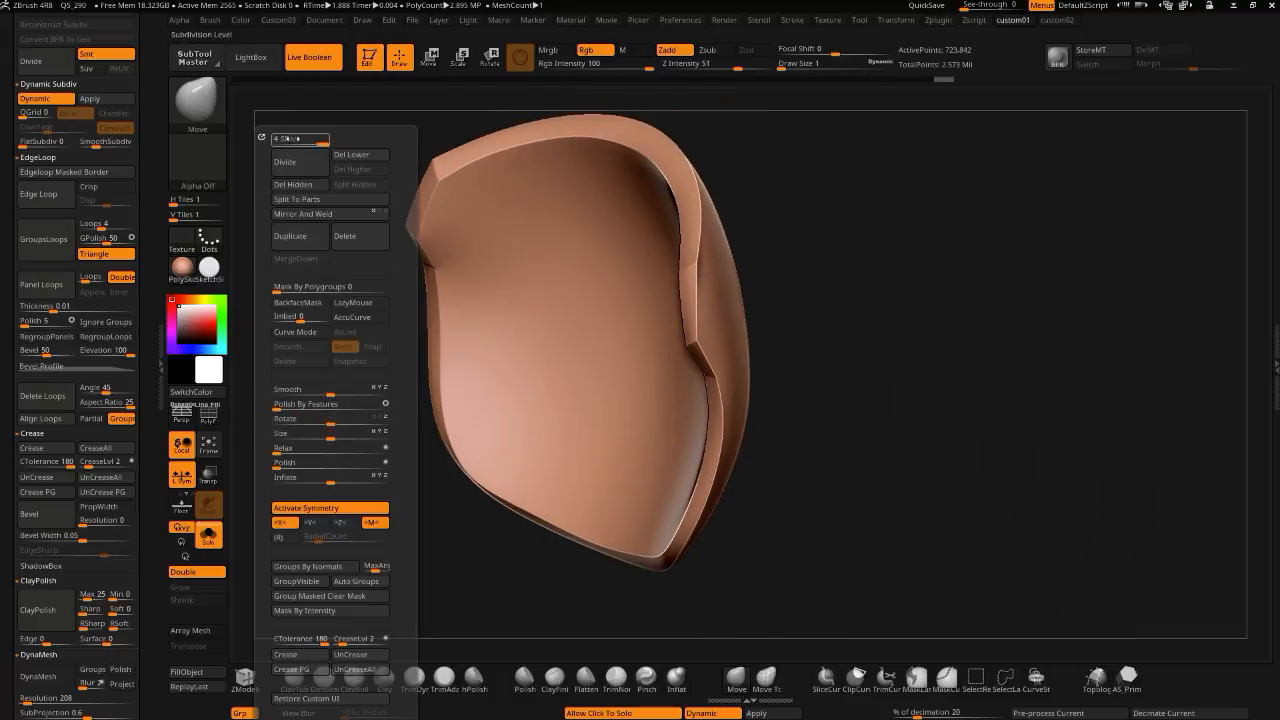
click(274, 139)
click(352, 169)
- Compare the shell's rim corner up close with dynamic subdivision switched off and on
drag(829, 560, 811, 437)
key(space)
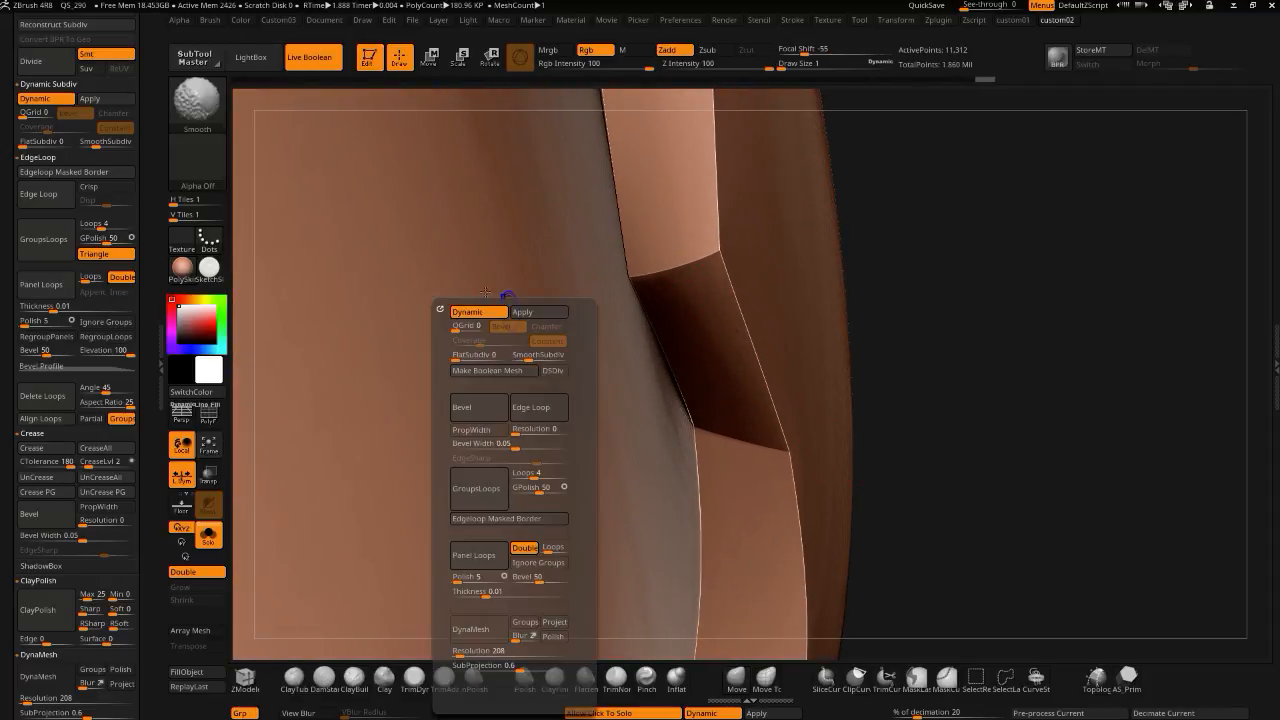
key(space)
click(373, 157)
click(373, 157)
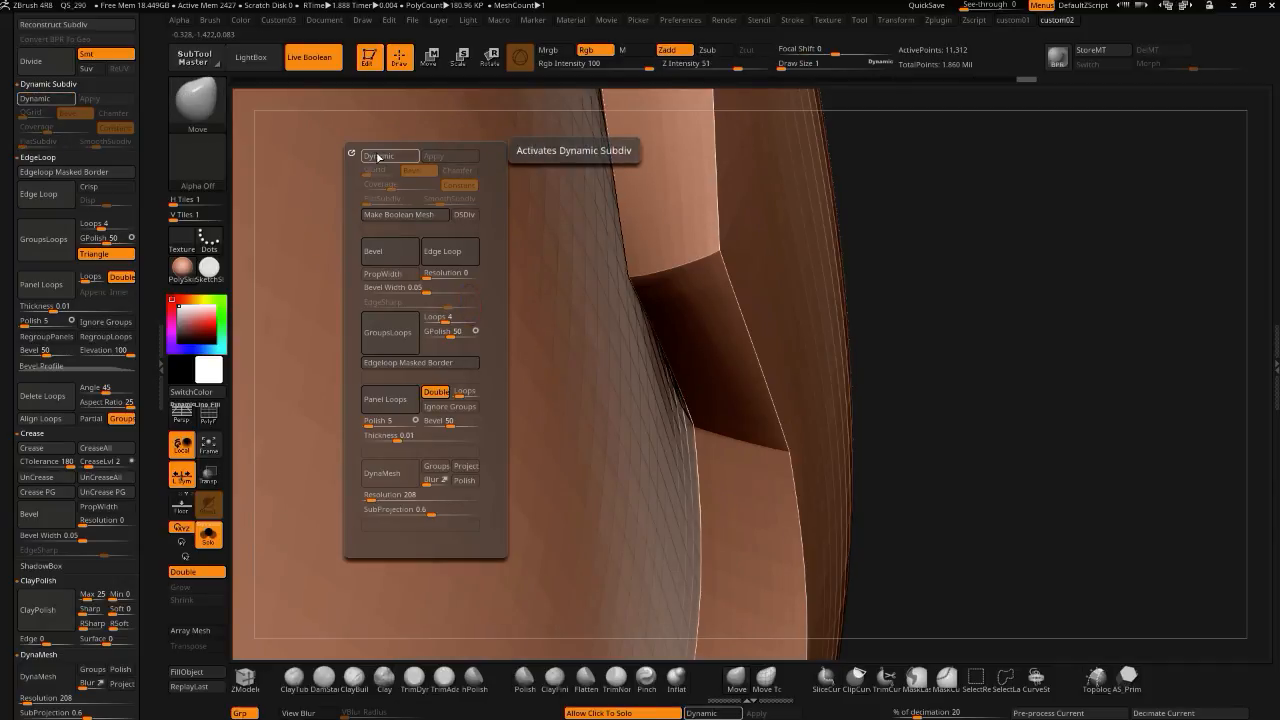
- Try pulling the crown shell's edge with the Move brush, and undo the stroke
drag(972, 542, 678, 539)
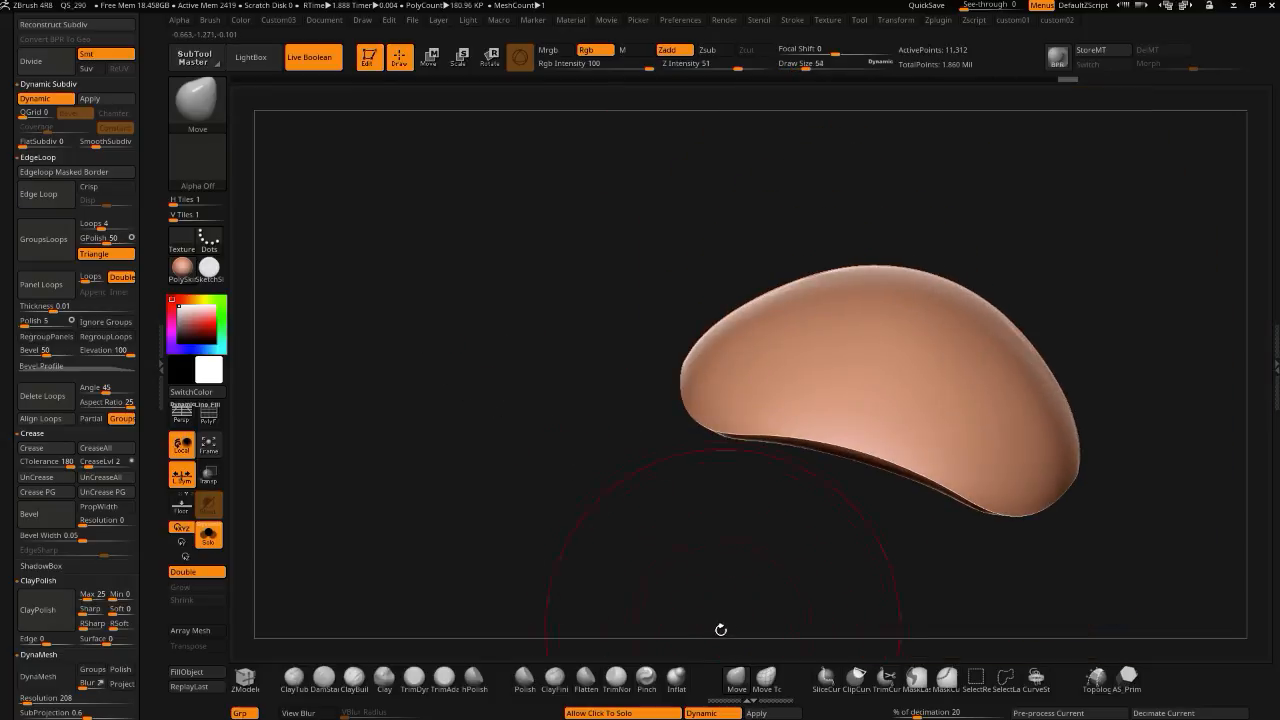
drag(732, 422, 719, 392)
key(ctrl+z)
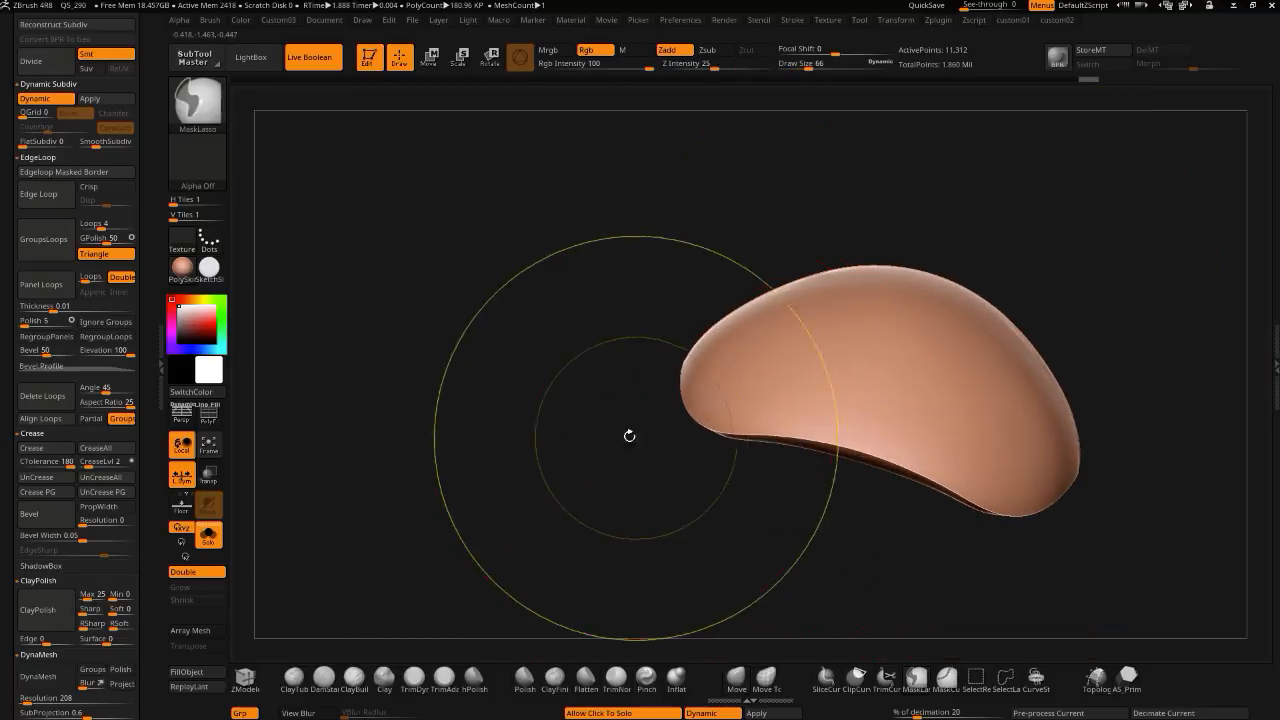
- Show the whole helmet and examine the front dome panel's bevelled edge and wireframe in isolation
drag(537, 373, 485, 432)
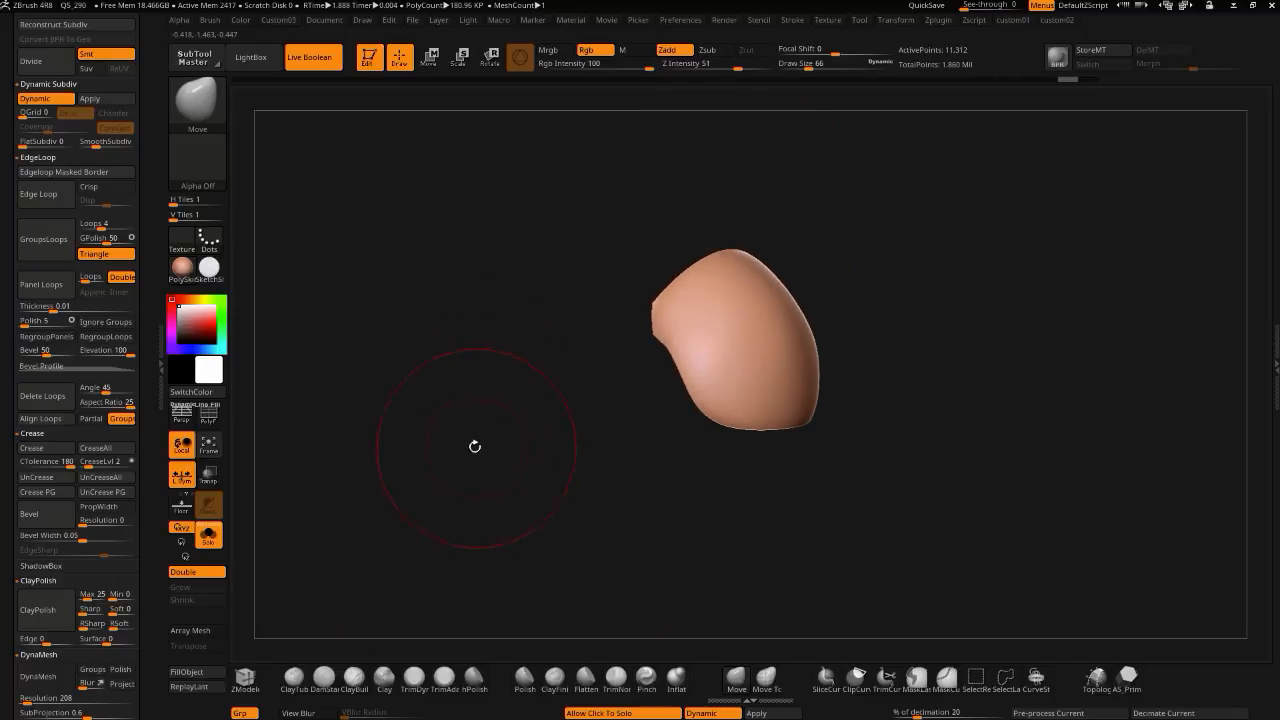
drag(469, 458, 466, 460)
click(461, 462)
mouse_move(399, 438)
mouse_down()
mouse_move(415, 491)
mouse_move(506, 430)
mouse_move(575, 480)
mouse_move(446, 410)
mouse_move(487, 421)
mouse_move(450, 457)
mouse_move(408, 426)
mouse_move(497, 426)
mouse_move(414, 391)
mouse_move(472, 405)
mouse_move(449, 380)
mouse_move(329, 363)
mouse_move(334, 429)
mouse_move(342, 381)
mouse_move(322, 373)
mouse_move(460, 370)
mouse_up()
alt+click(864, 414)
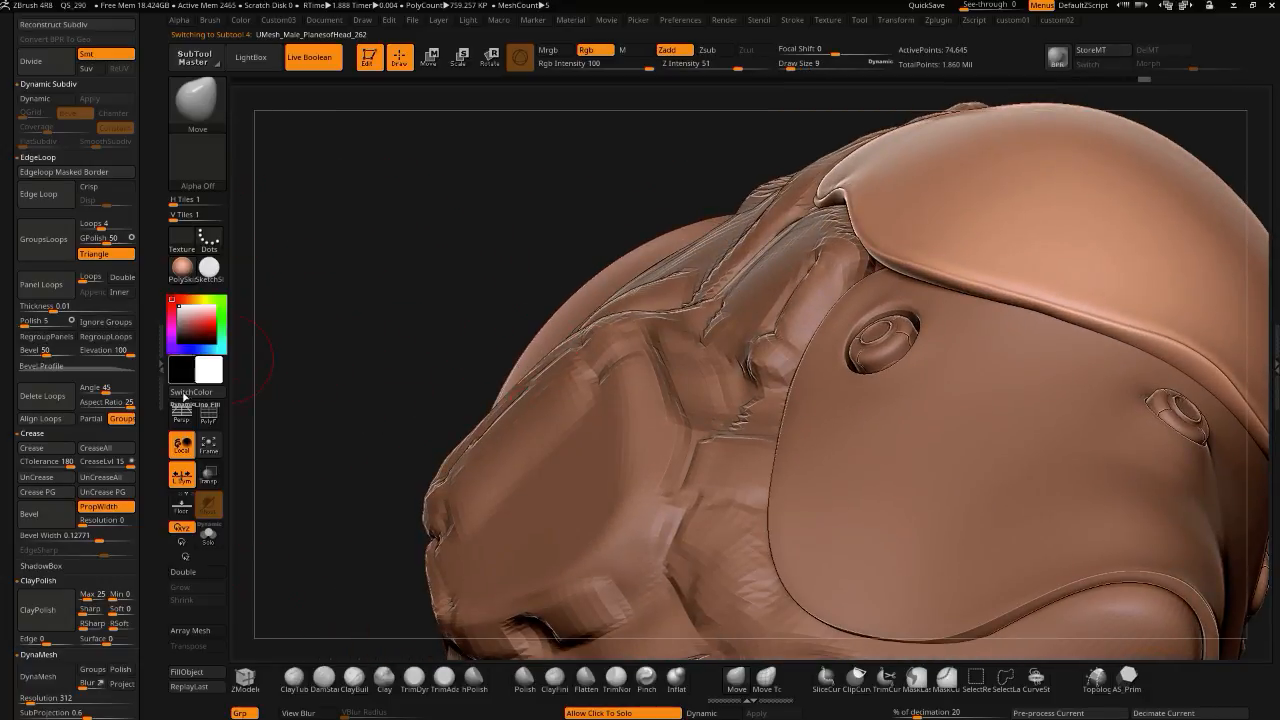
click(458, 228)
drag(685, 315, 807, 430)
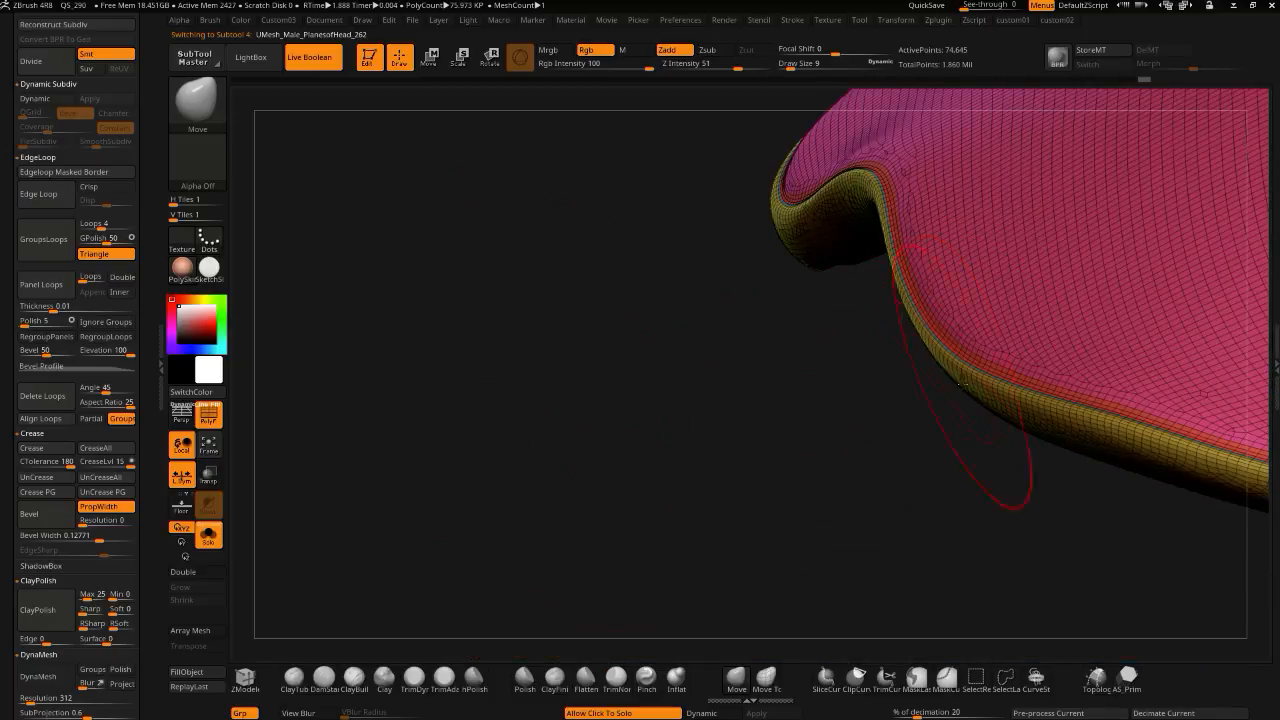
drag(984, 424, 805, 405)
alt+drag(560, 440, 458, 532)
click(383, 440)
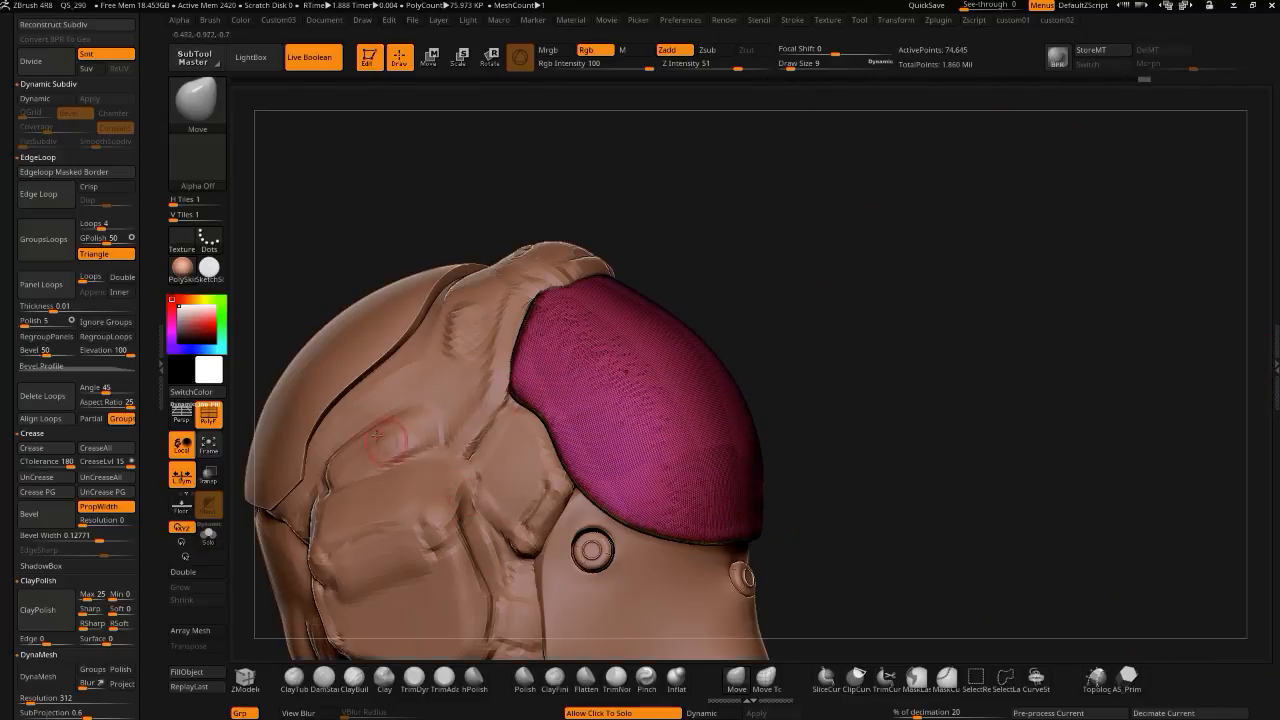
- Select the rear crown shell, isolate it, and subdivide it once
mouse_move(267, 302)
mouse_down()
mouse_move(391, 251)
mouse_move(397, 360)
mouse_up()
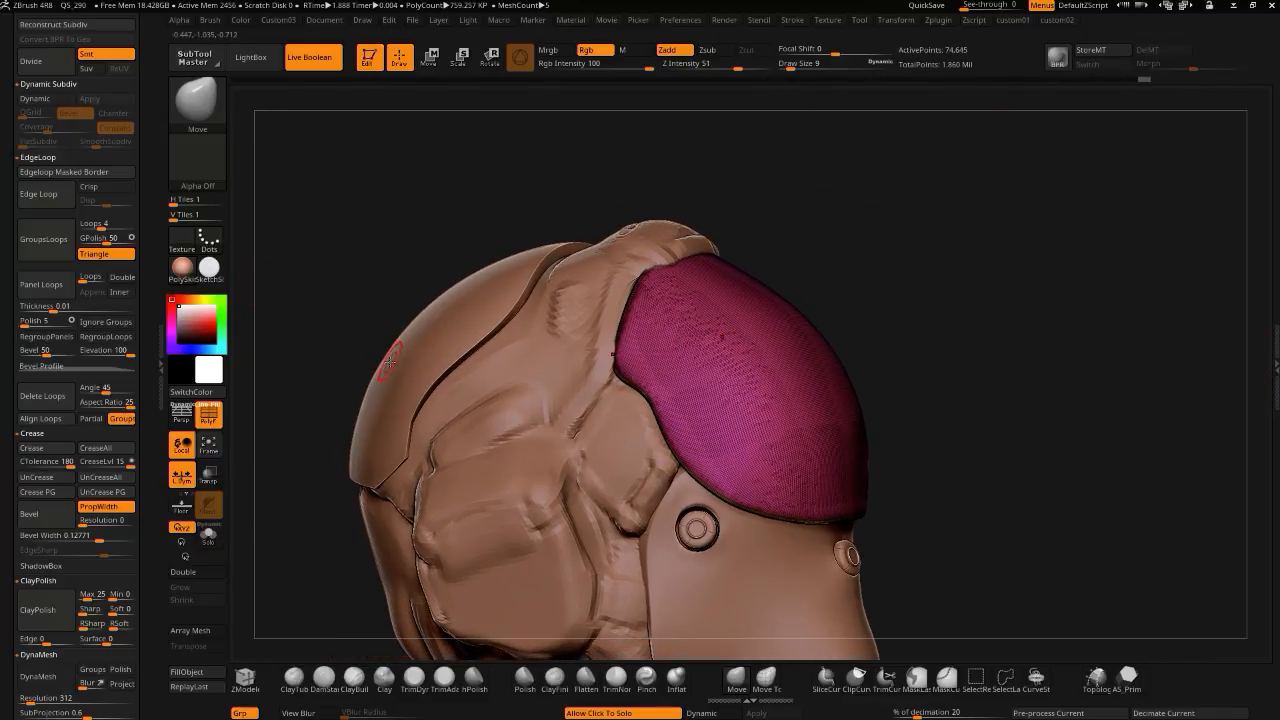
alt+click(391, 362)
click(294, 303)
alt+drag(294, 303, 418, 387)
alt+drag(572, 392, 794, 500)
key(1)
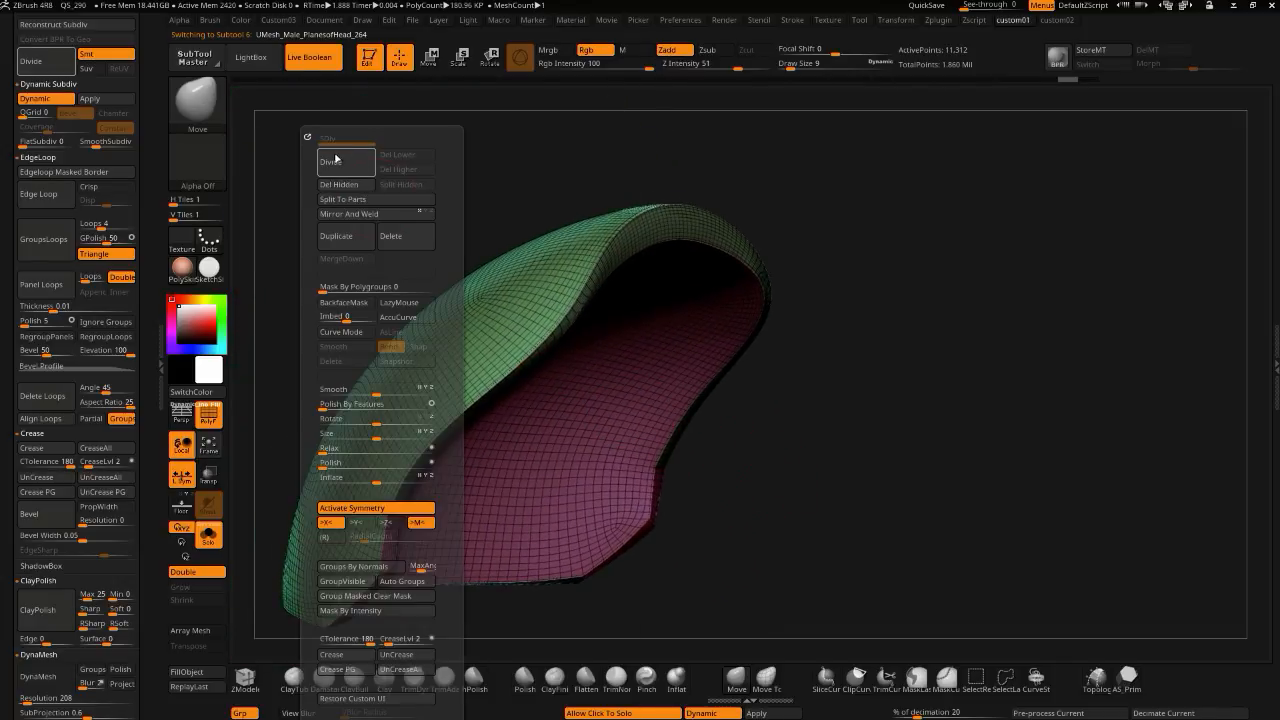
click(338, 166)
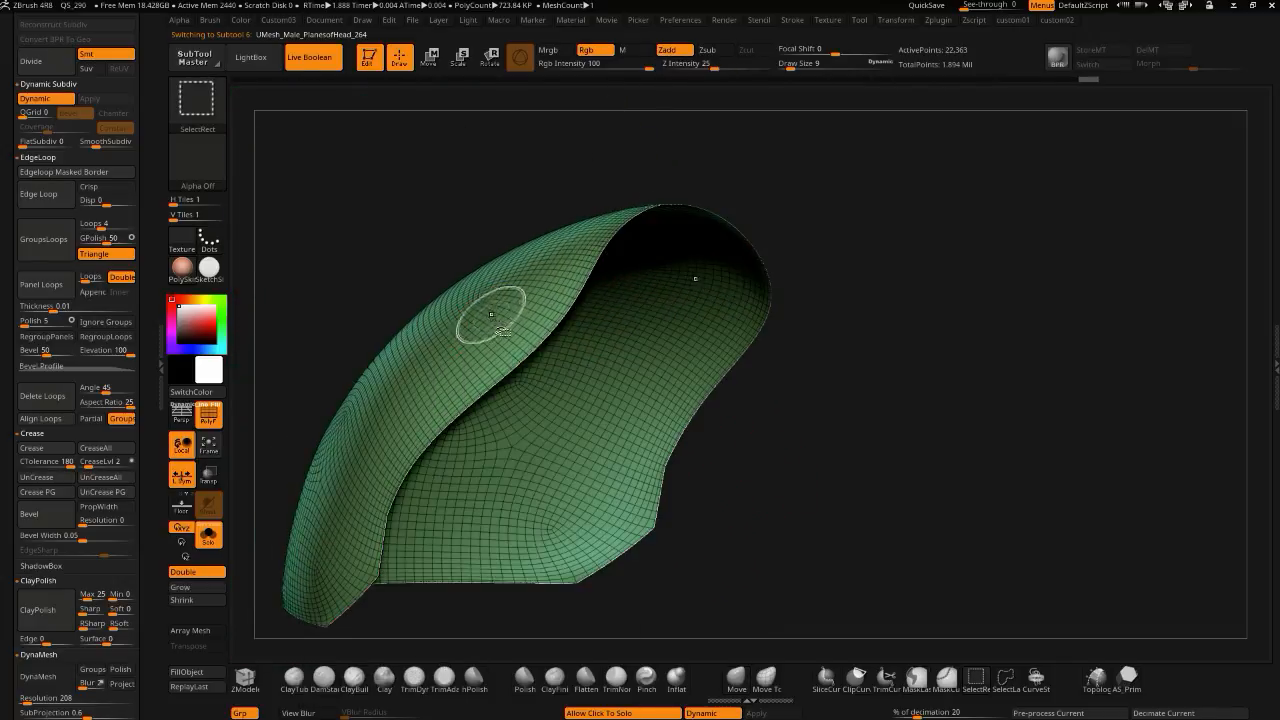
- Isolate the crown shell's rim polygroups and mask everything except the rim
ctrl+shift+drag(743, 550, 756, 562)
ctrl+shift+click(615, 440)
drag(618, 450, 666, 622)
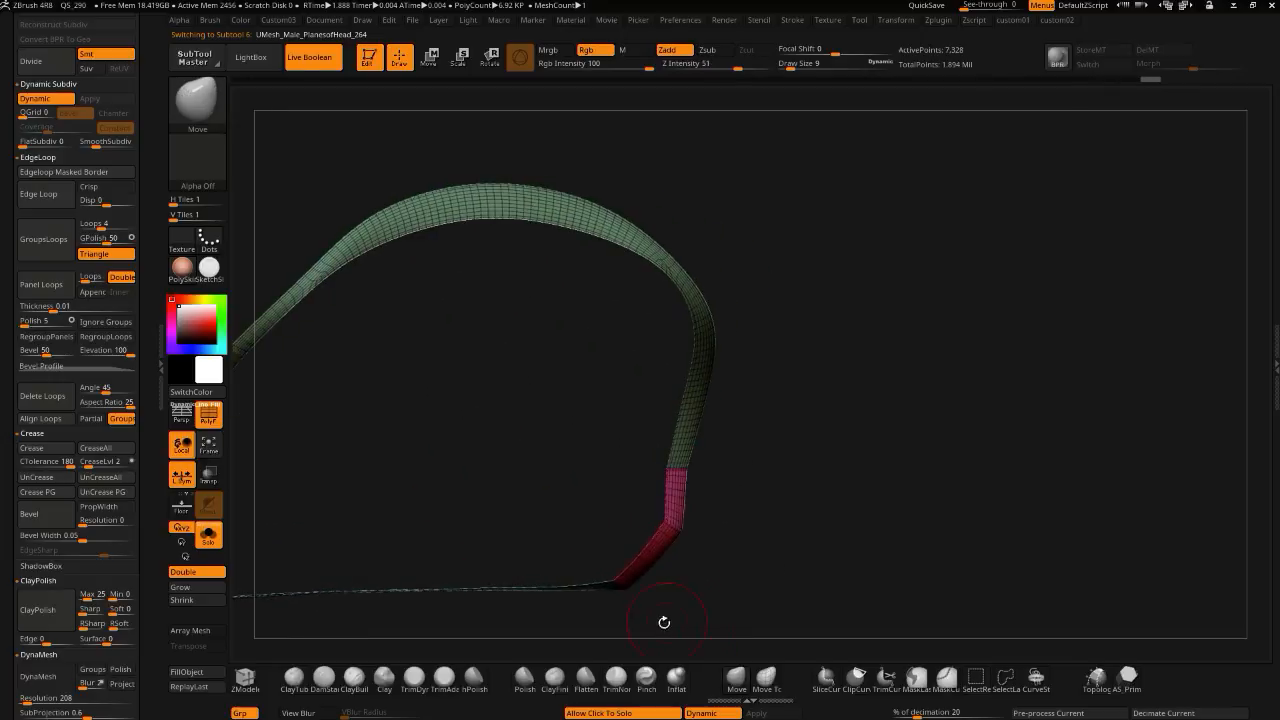
ctrl+shift+click(449, 457)
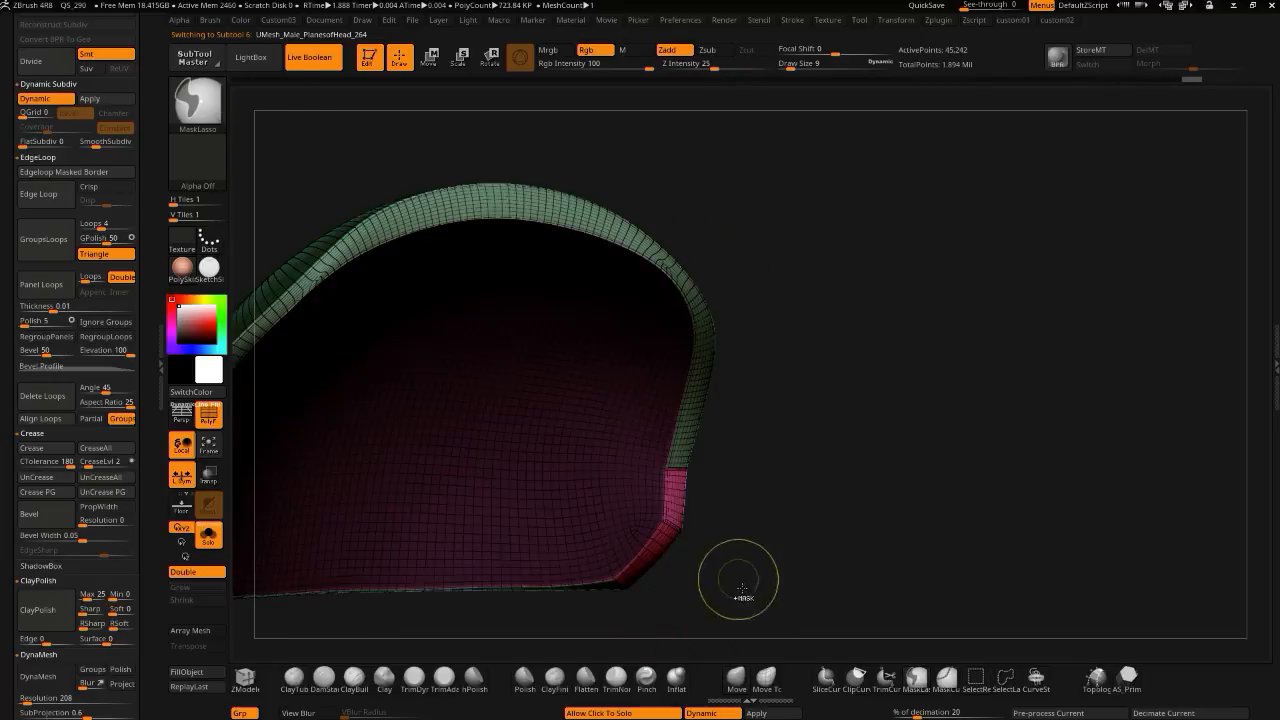
click(212, 420)
drag(817, 483, 412, 505)
- Inflate and lightly polish the shell's unmasked rim, and clear the mask
key(space)
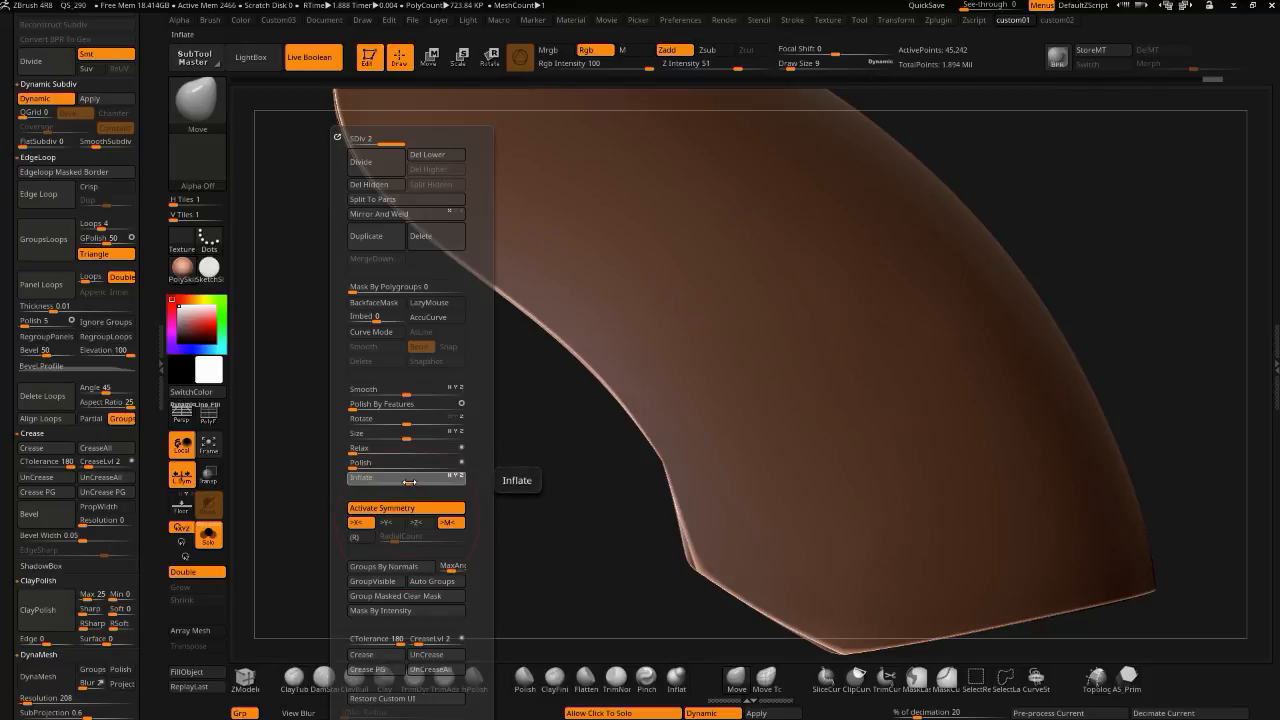
drag(409, 482, 411, 482)
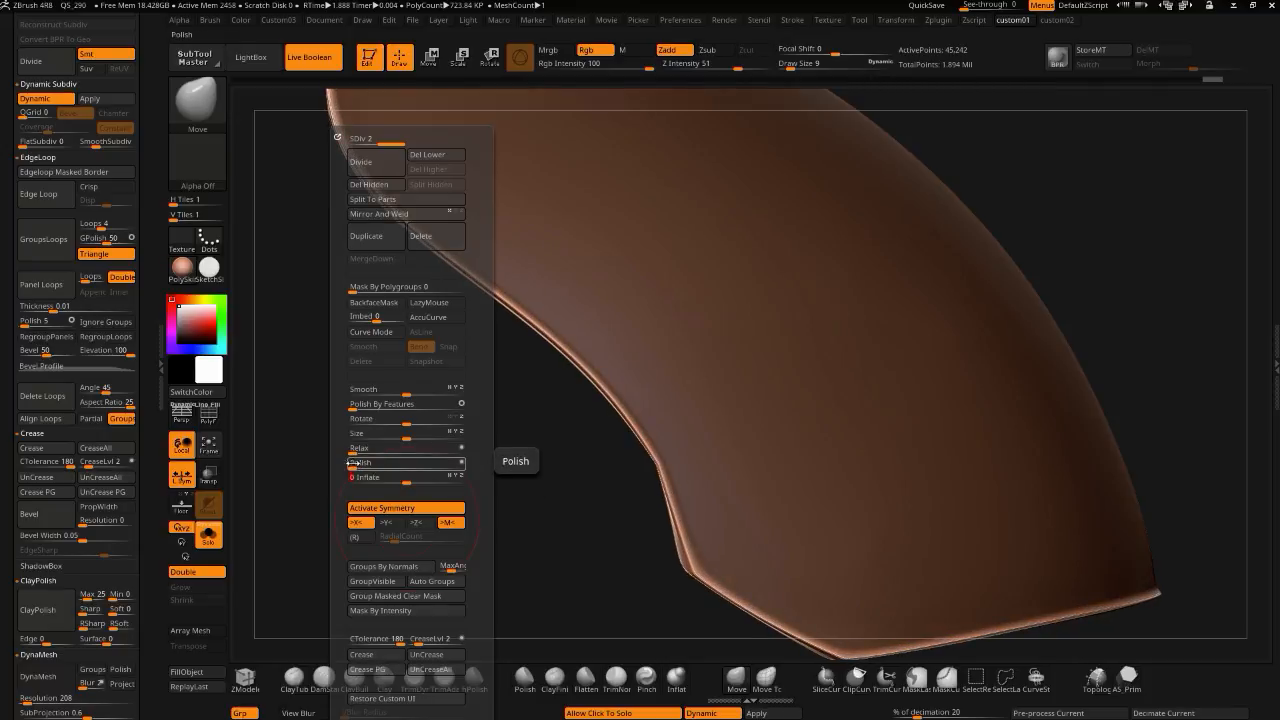
alt+drag(381, 462, 384, 446)
key(1)
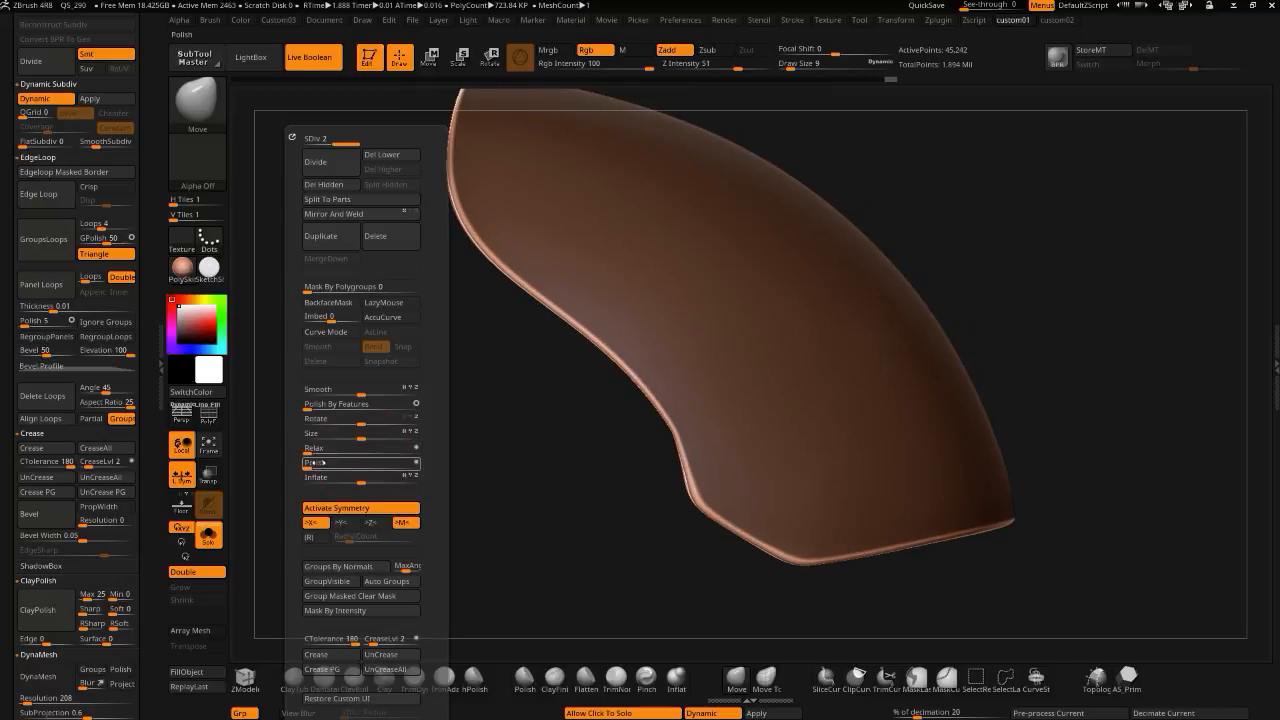
ctrl+click(474, 498)
mouse_move(480, 496)
mouse_down()
mouse_move(460, 517)
mouse_move(477, 517)
mouse_move(469, 489)
mouse_move(431, 483)
mouse_move(451, 577)
mouse_move(423, 517)
mouse_move(354, 453)
mouse_move(423, 443)
mouse_move(466, 506)
mouse_move(322, 474)
mouse_move(350, 458)
mouse_move(400, 471)
mouse_move(349, 492)
mouse_move(407, 535)
mouse_move(456, 516)
mouse_up()
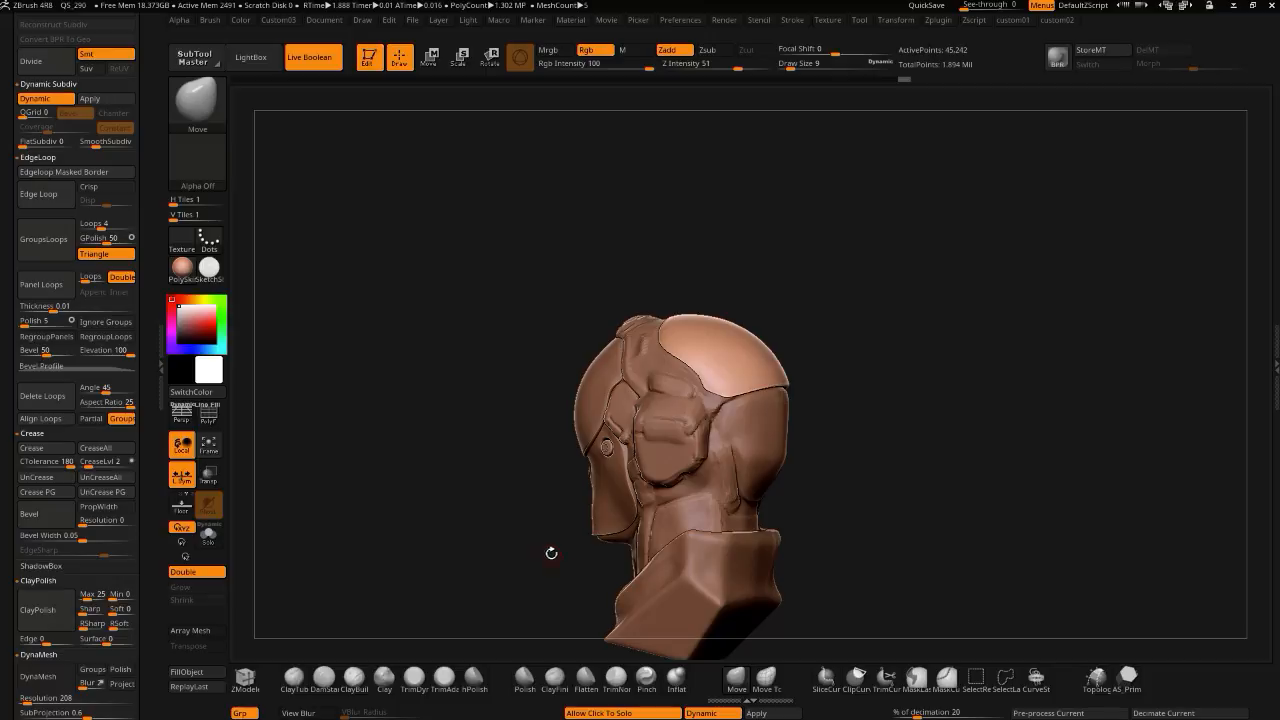
key(1)
key(super)
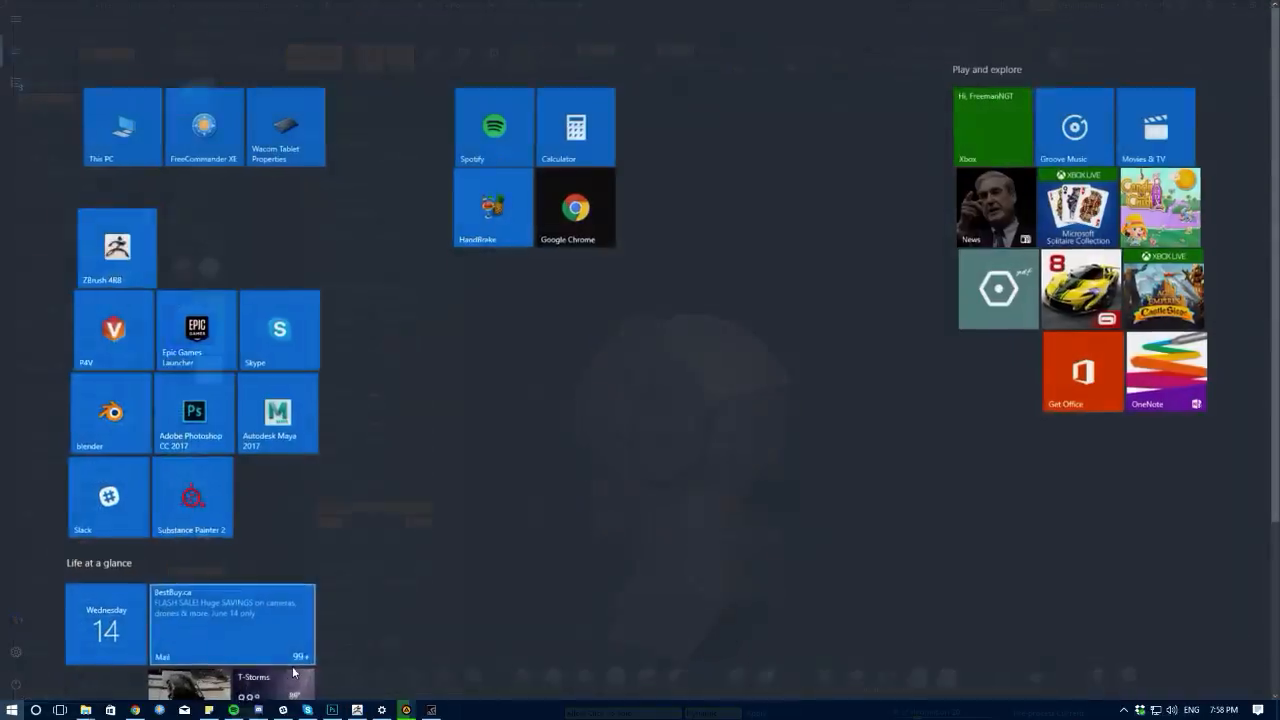
click(332, 710)
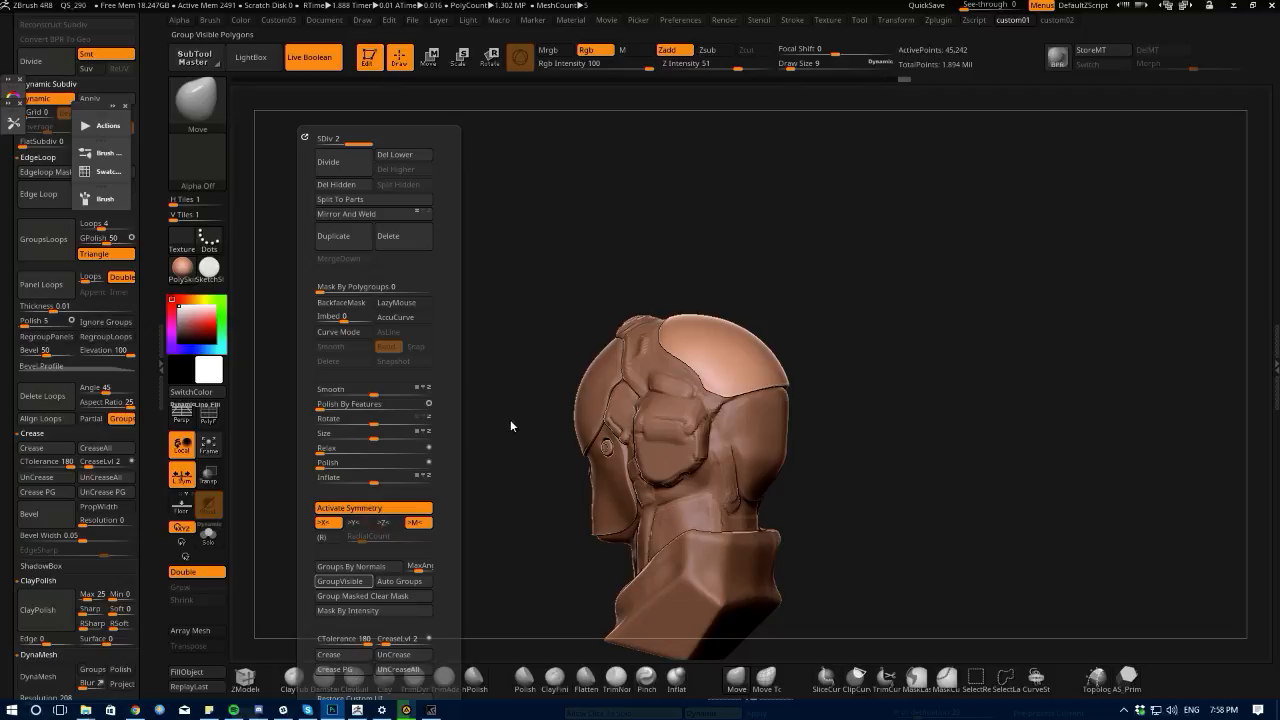
click(1225, 618)
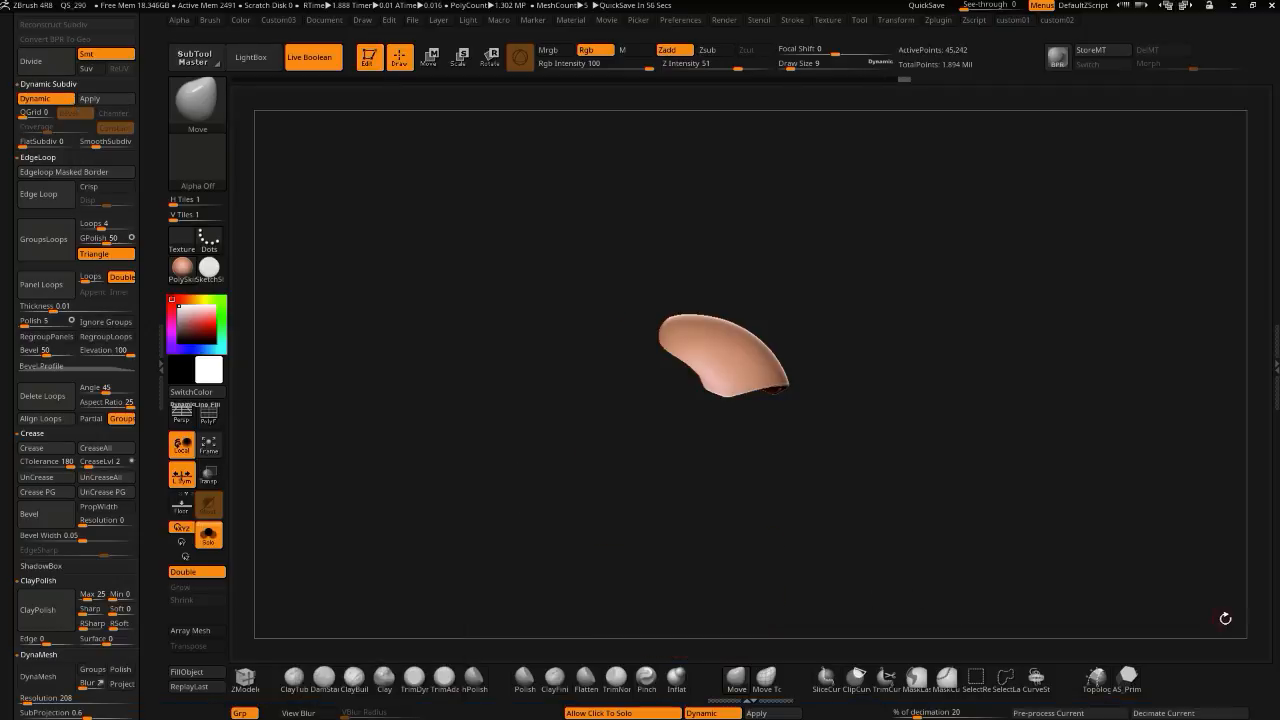
click(469, 449)
- Check the crown shell within the helmet, and select and isolate the main head and bust mesh
drag(448, 453, 466, 460)
alt+drag(421, 524, 484, 432)
alt+click(574, 543)
drag(493, 549, 434, 527)
drag(449, 401, 400, 488)
alt+drag(430, 488, 508, 420)
drag(592, 590, 408, 426)
- Open the subtool list and quick-save the project
drag(6, 349, 10, 672)
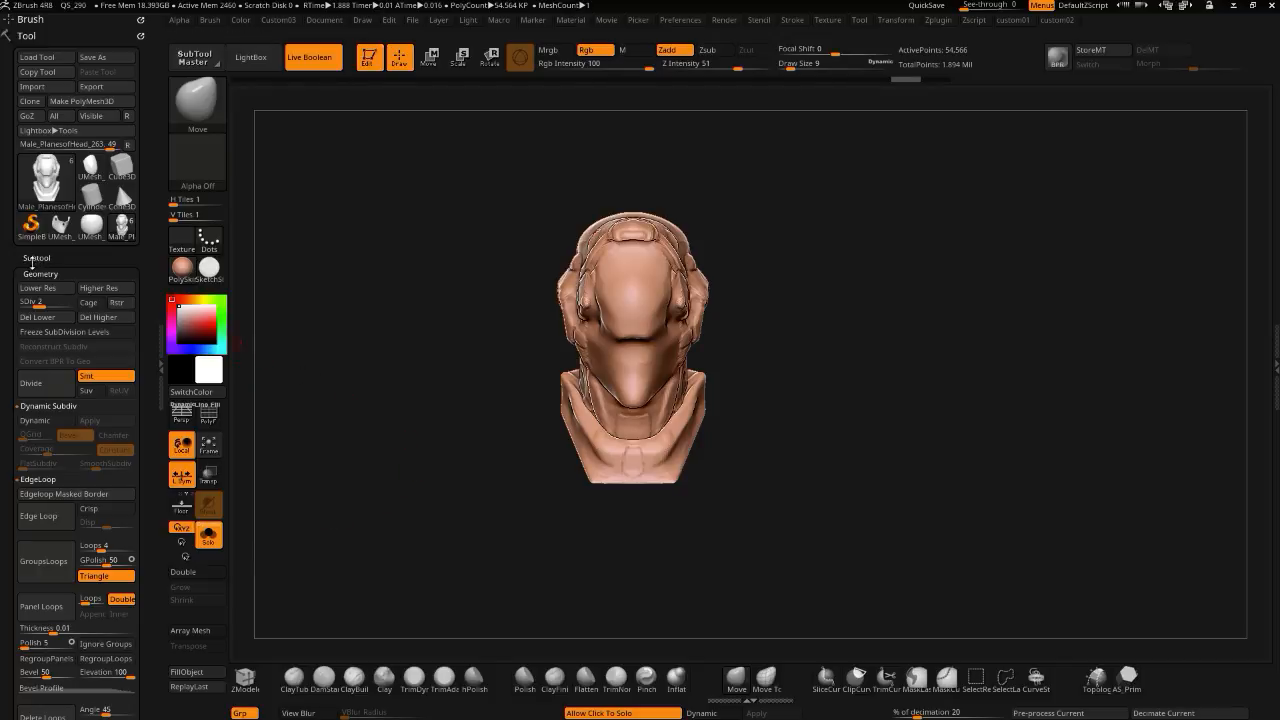
click(33, 258)
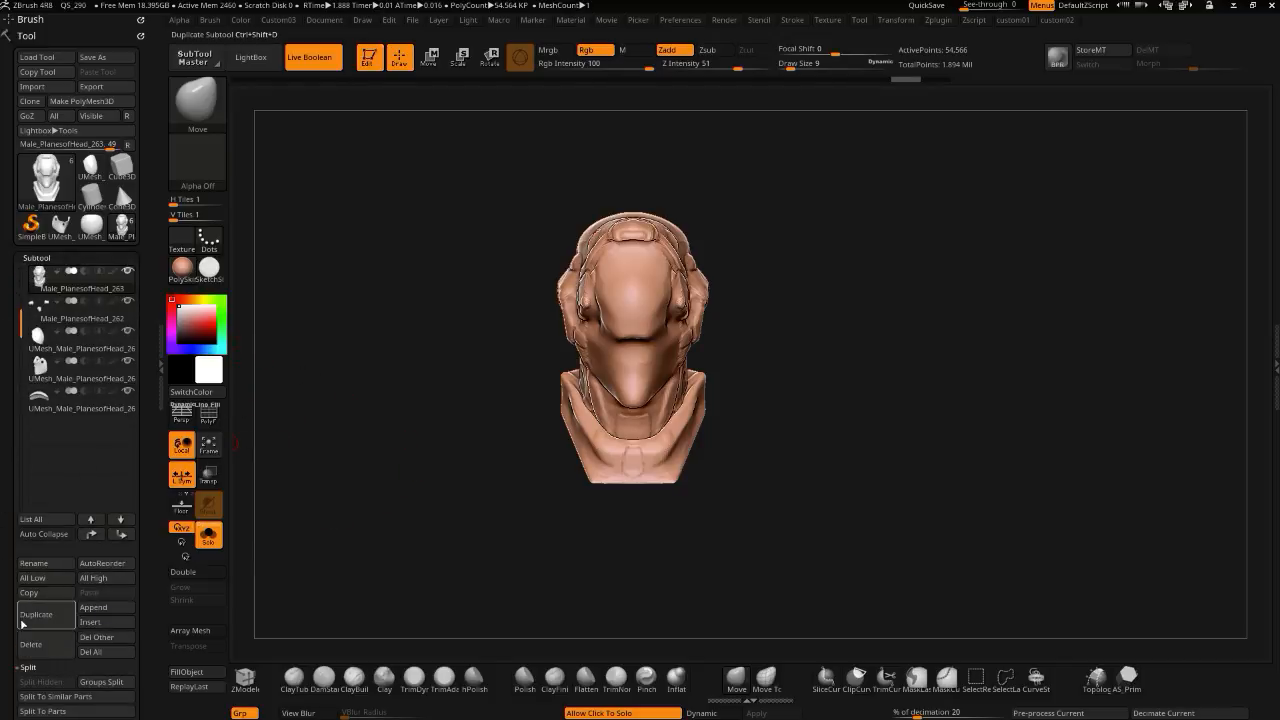
drag(370, 492, 398, 511)
click(938, 6)
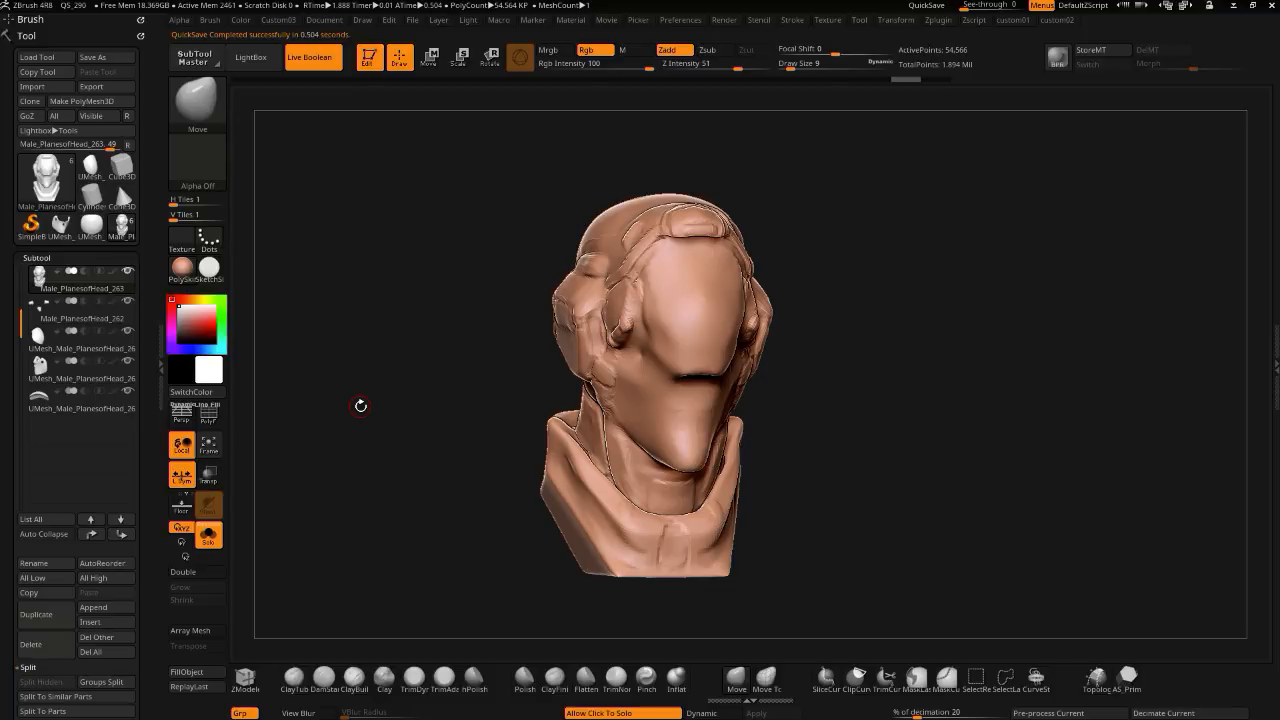
- Compare the two head subtools Male_PlanesofHead_261 and Male_PlanesofHead_263, select the second and inspect the bust from below
drag(370, 471, 312, 404)
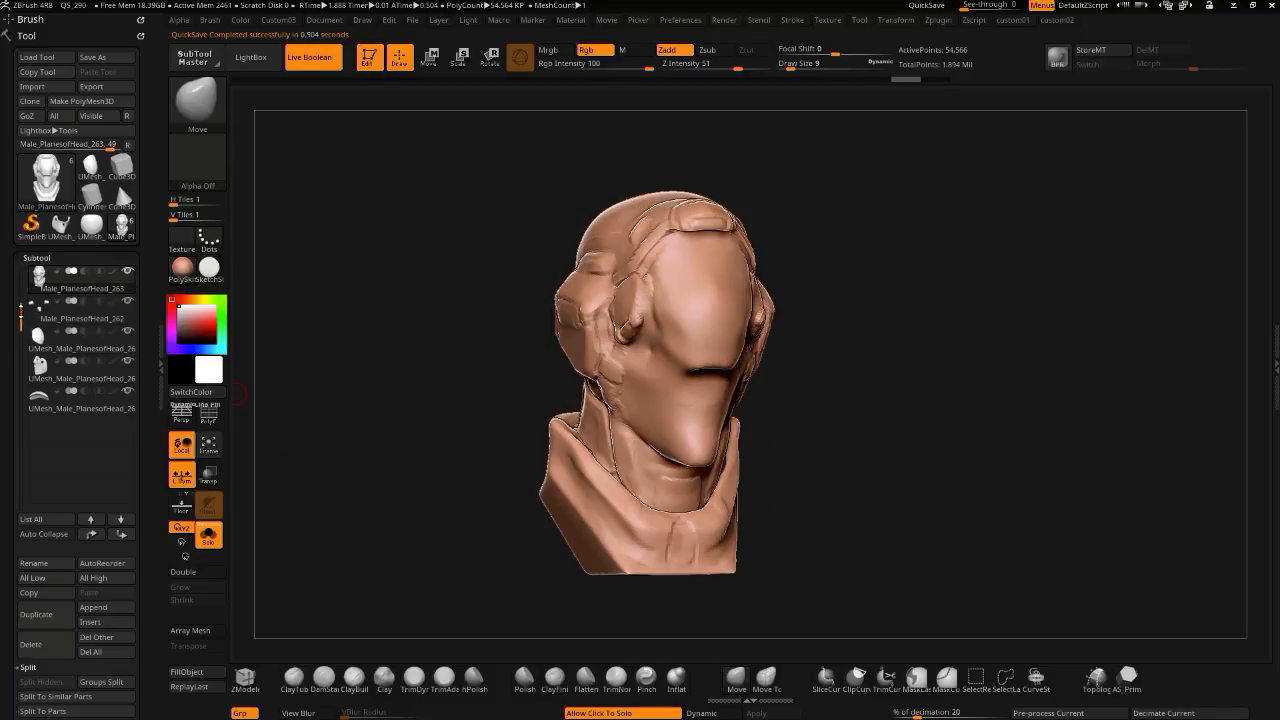
drag(20, 312, 16, 266)
click(37, 279)
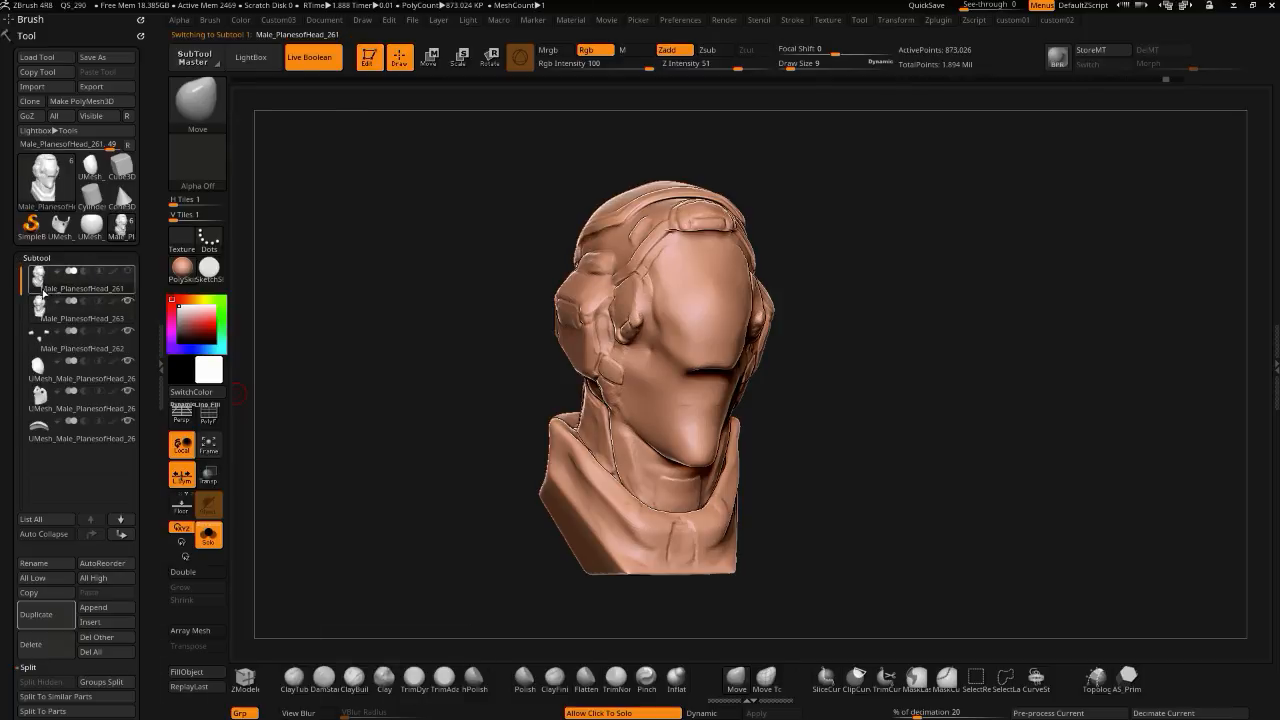
drag(358, 397, 346, 399)
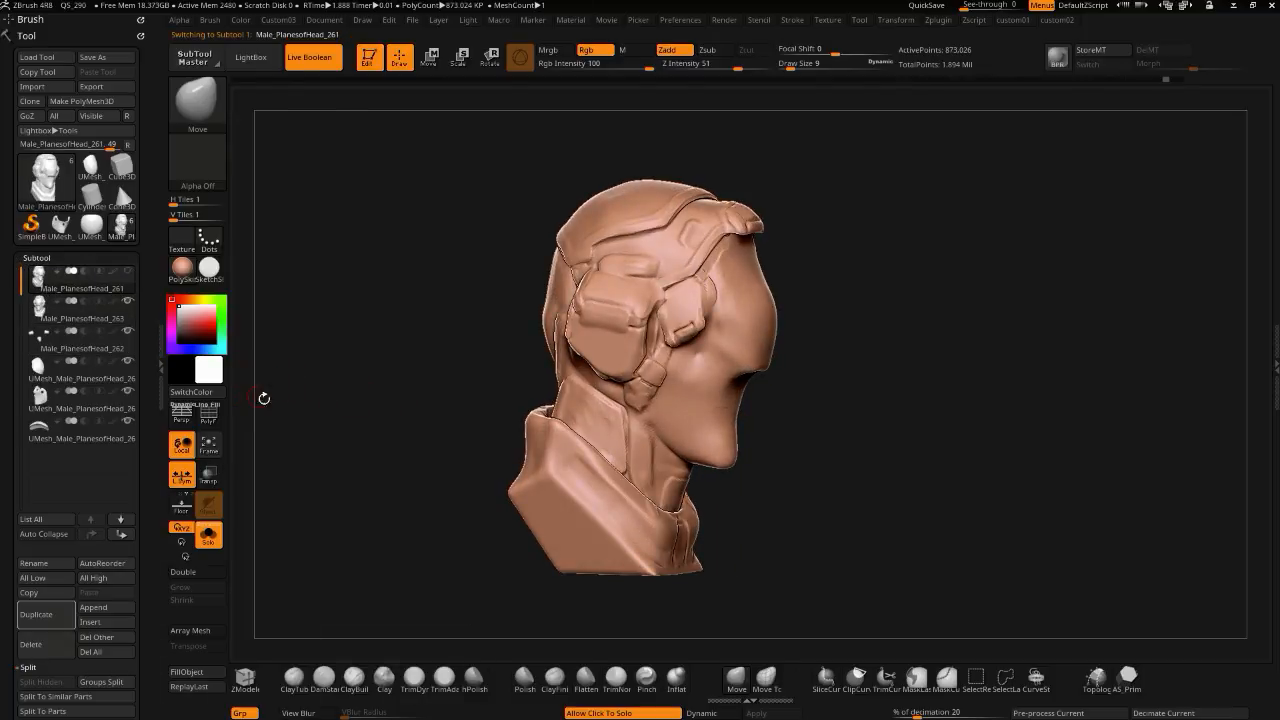
key(Down)
drag(411, 467, 405, 409)
alt+drag(318, 525, 323, 478)
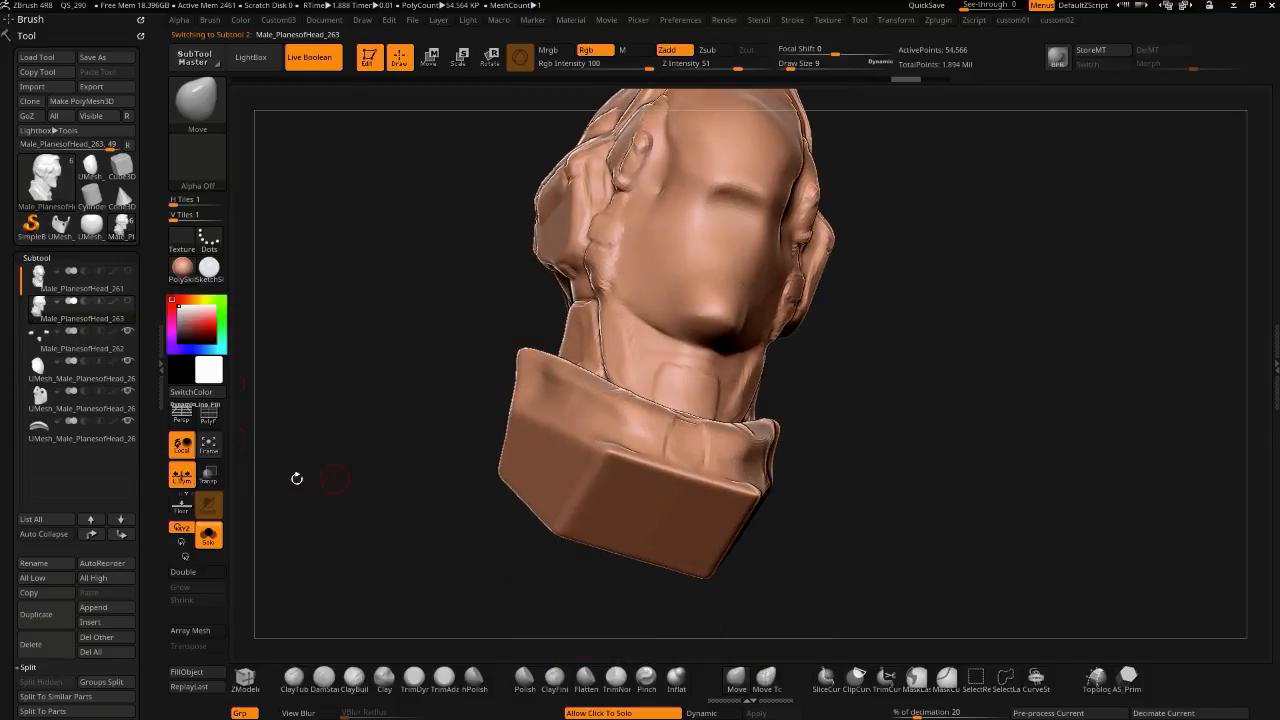
- Append a Cube3D primitive as a new subtool, select it and display its polyframe
click(88, 608)
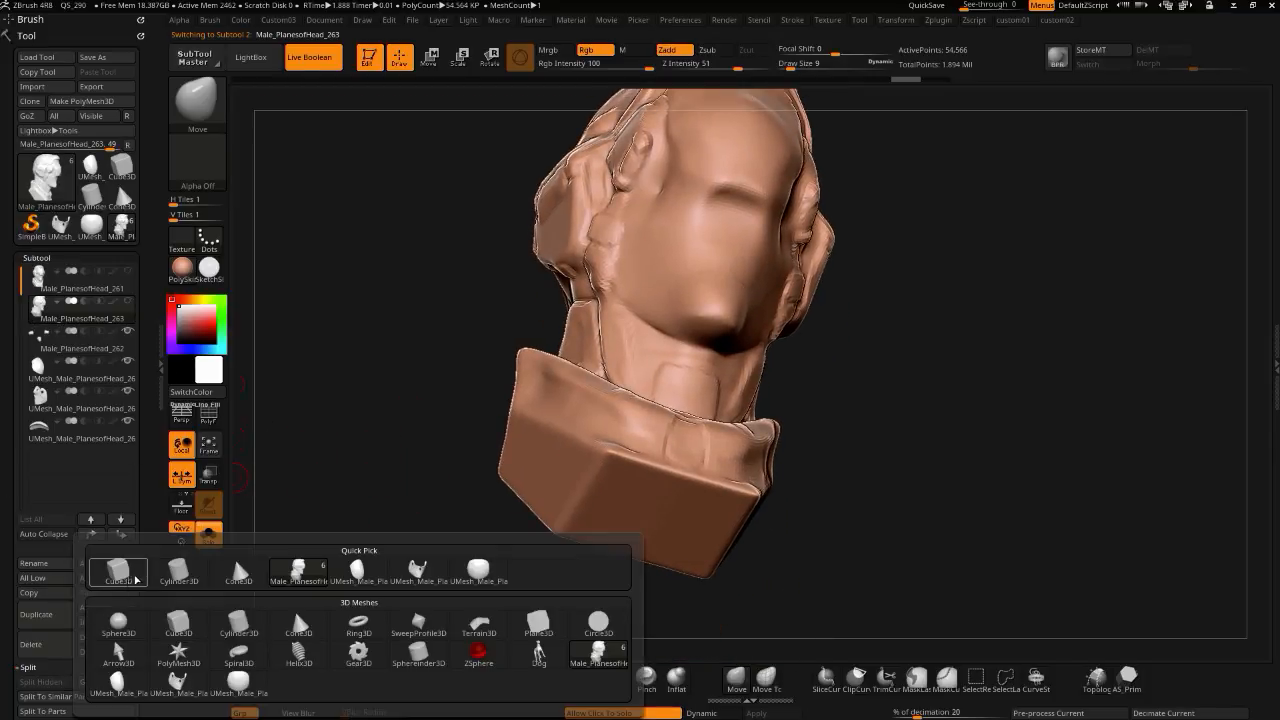
click(170, 564)
click(109, 458)
drag(330, 457, 337, 567)
click(208, 421)
click(208, 421)
click(208, 421)
click(334, 503)
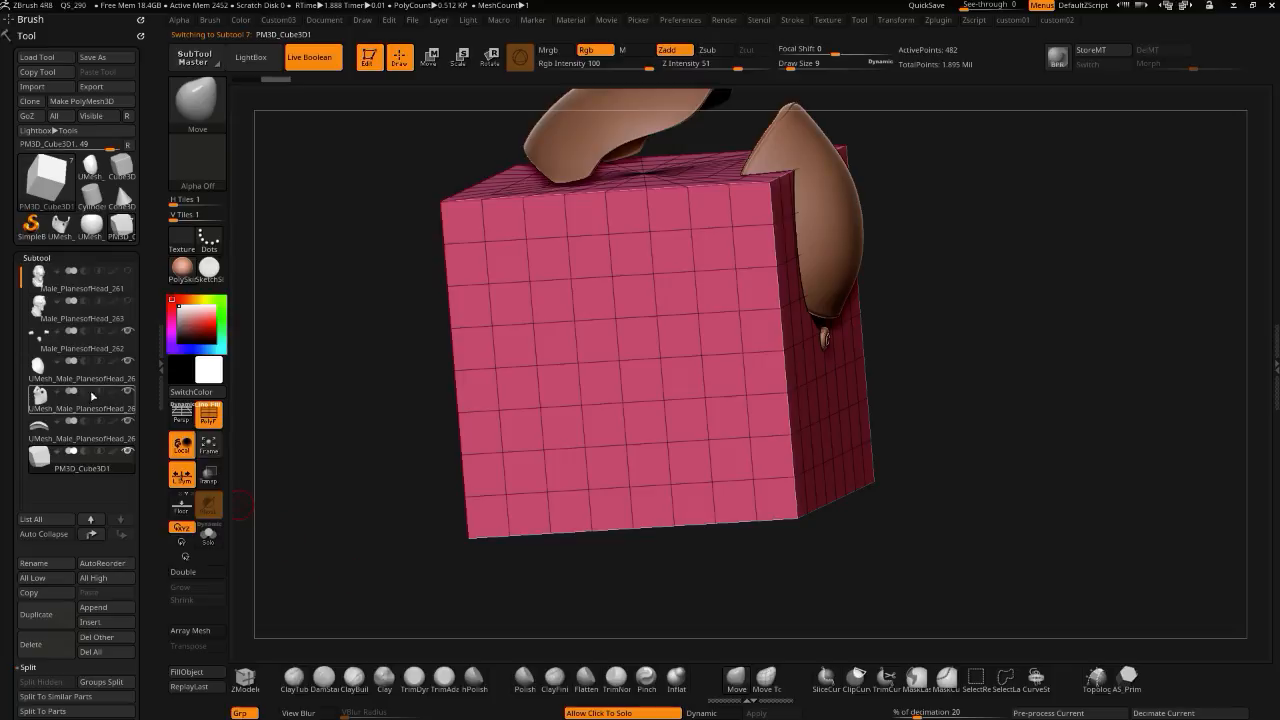
- Show only the cube and Male_PlanesofHead_263, set the cube to Boolean intersection, and hide the polyframe
shift+click(128, 452)
click(128, 303)
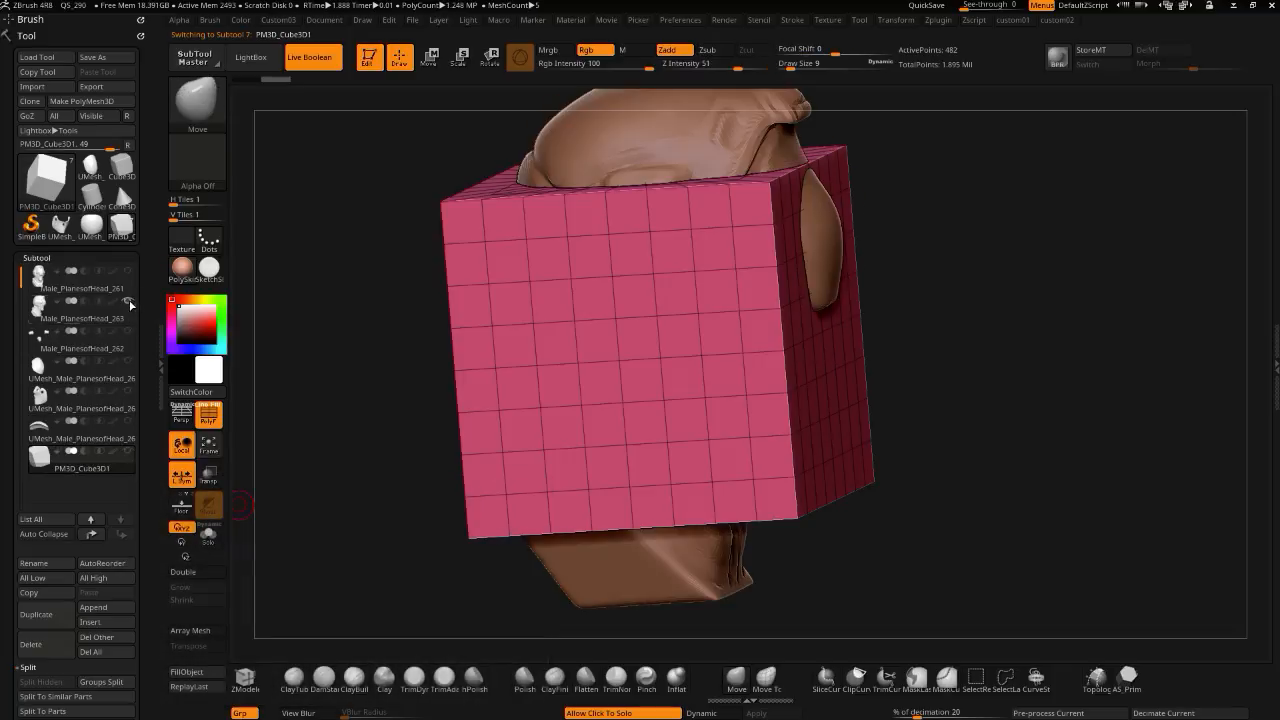
drag(336, 487, 340, 410)
click(99, 452)
click(209, 416)
click(428, 58)
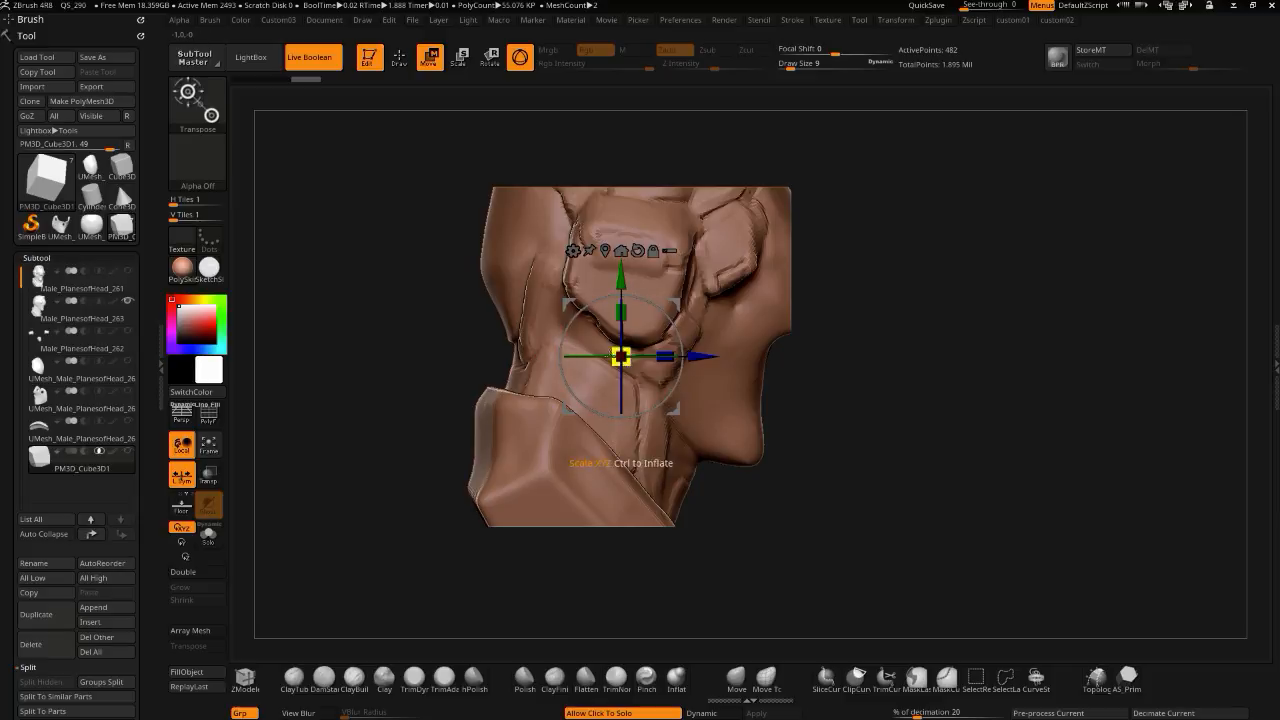
- Move and scale the intersecting cube so that only the bust's collar and lower neck stay inside it
drag(620, 356, 518, 546)
drag(570, 491, 542, 475)
drag(445, 455, 385, 413)
drag(640, 622, 740, 637)
key(q)
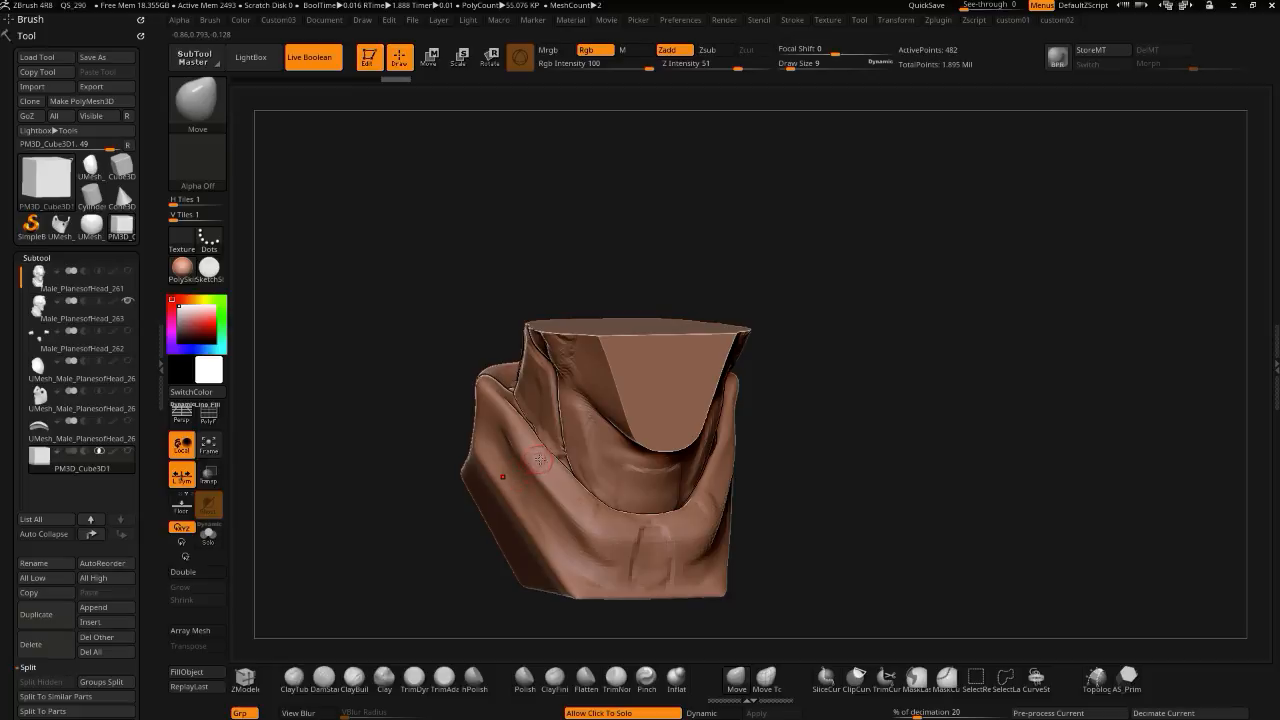
- Push the cube's top down into the collar with the Move brush and turn on dynamic subdivision for smooth cutting faces
drag(378, 401, 386, 363)
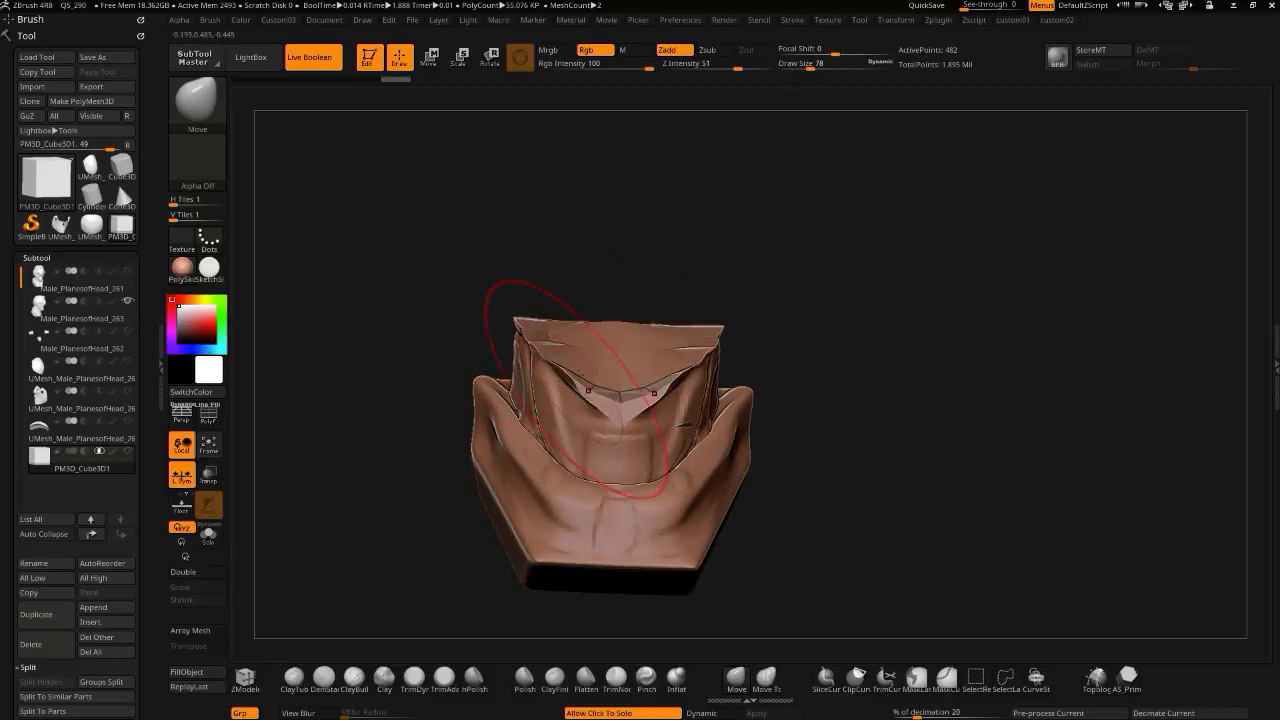
drag(395, 388, 436, 446)
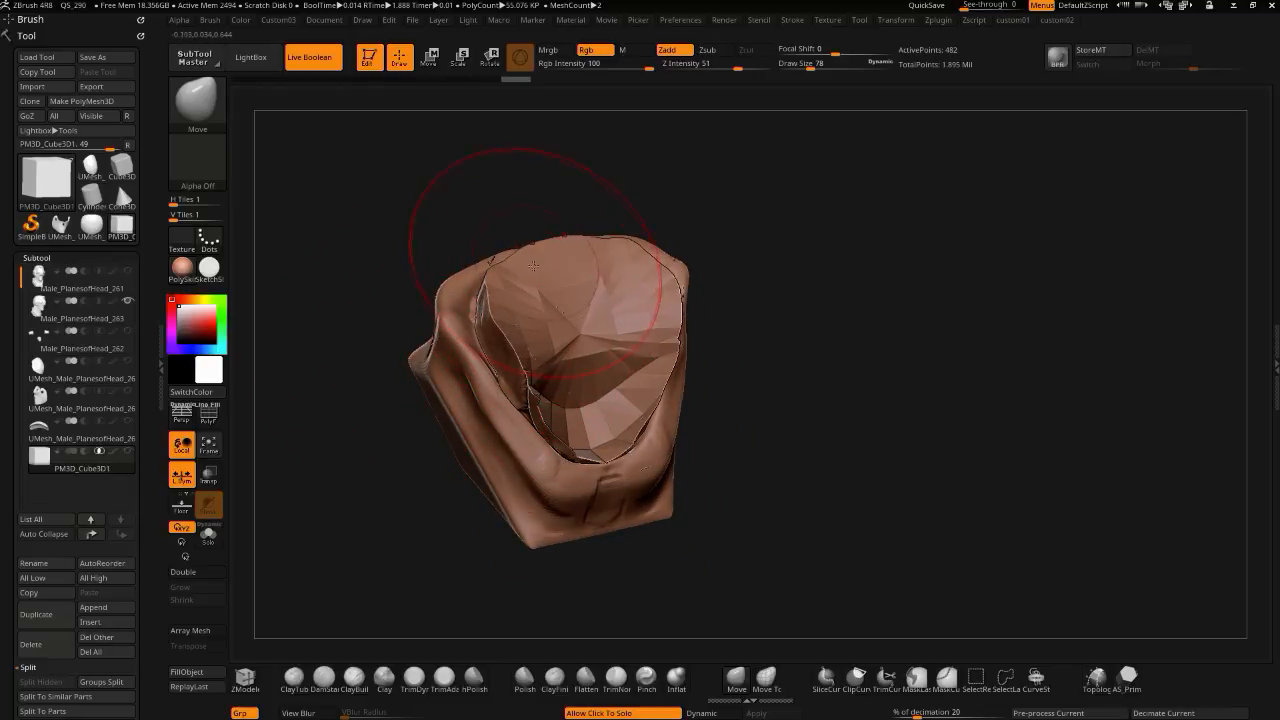
drag(423, 326, 392, 284)
key(shift+2)
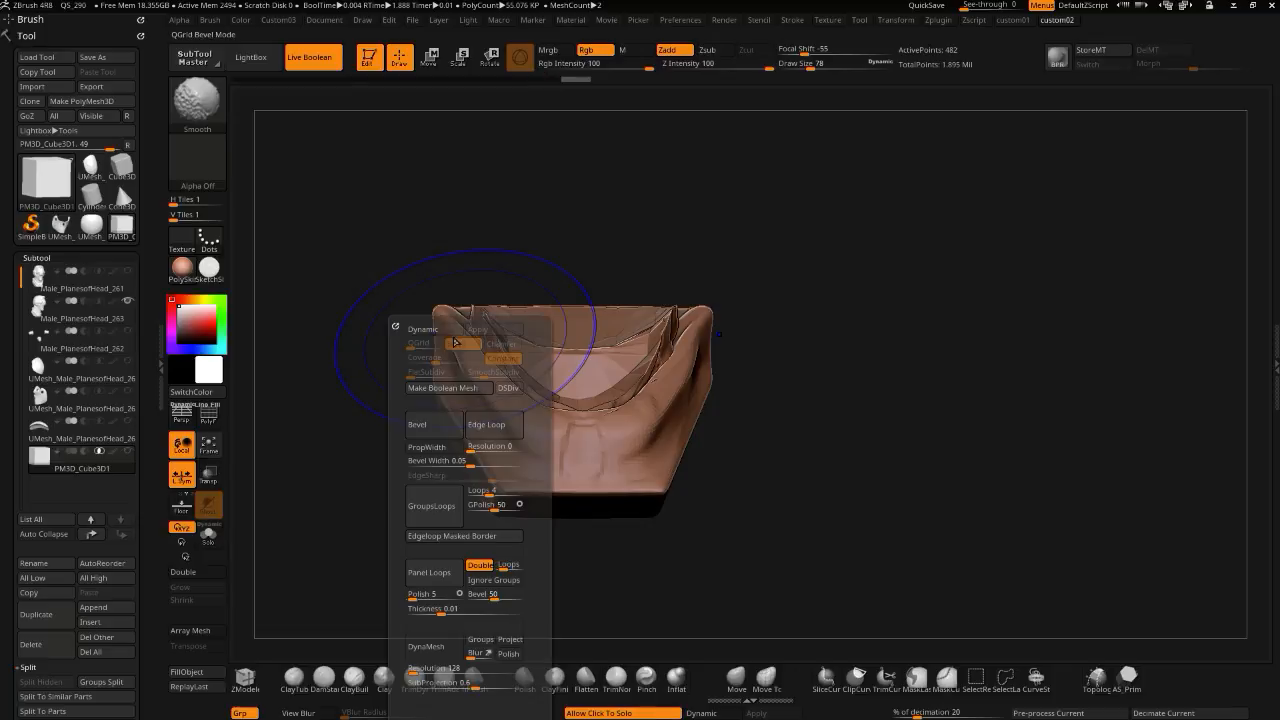
click(422, 329)
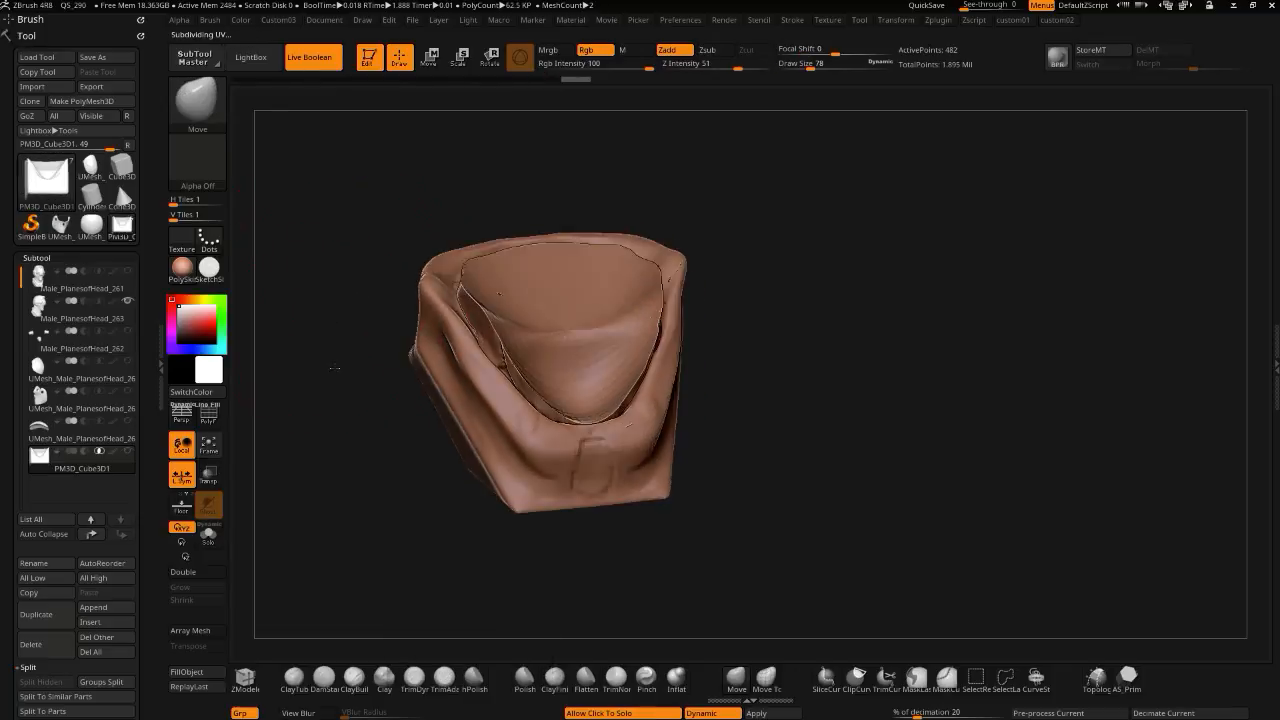
drag(365, 310, 454, 348)
mouse_move(440, 300)
mouse_down()
mouse_move(414, 297)
mouse_move(531, 361)
mouse_up()
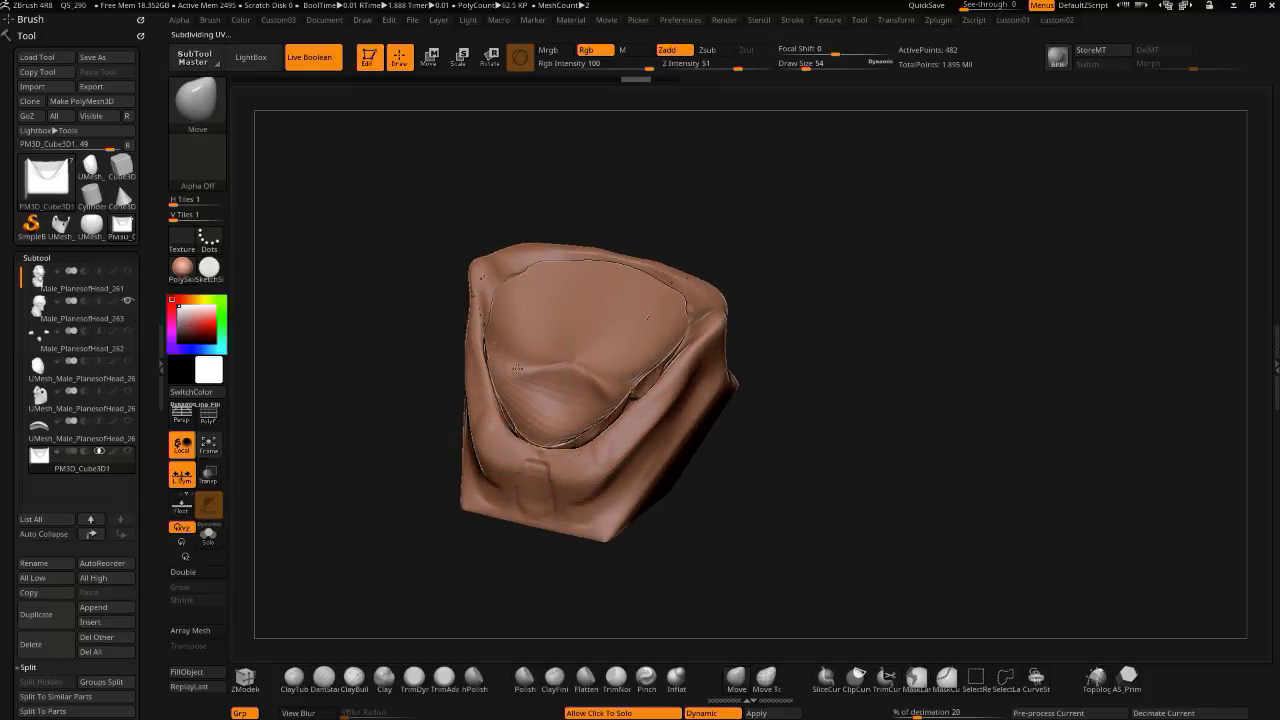
- Switch to the ClayBuildup brush, reduce the draw size to 30 and sculpt the middle of the cube's cutting surface
click(324, 673)
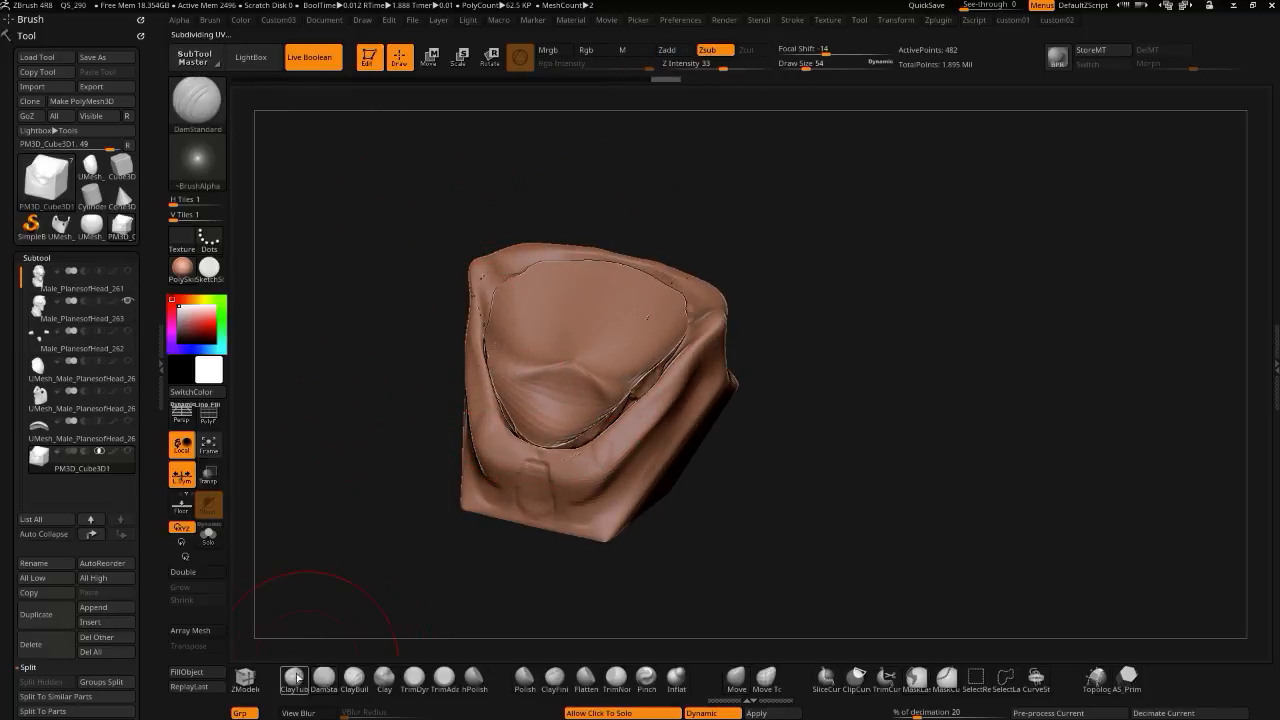
click(294, 678)
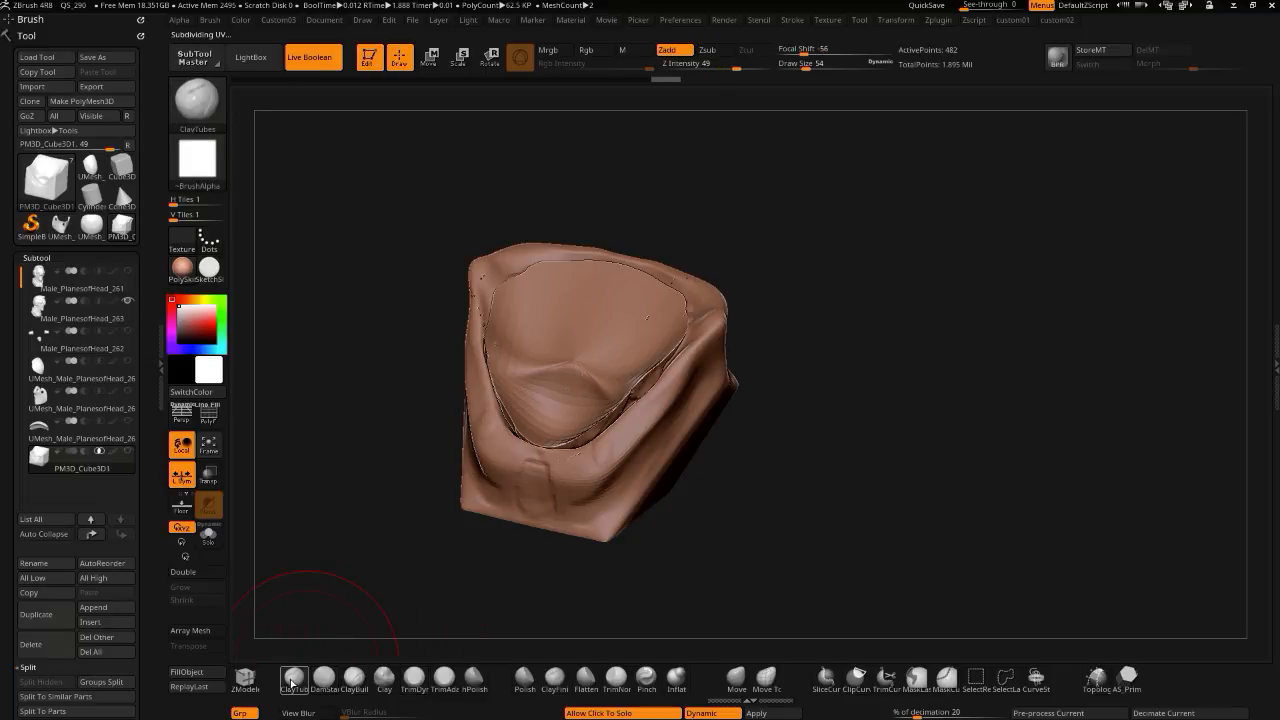
key(b)
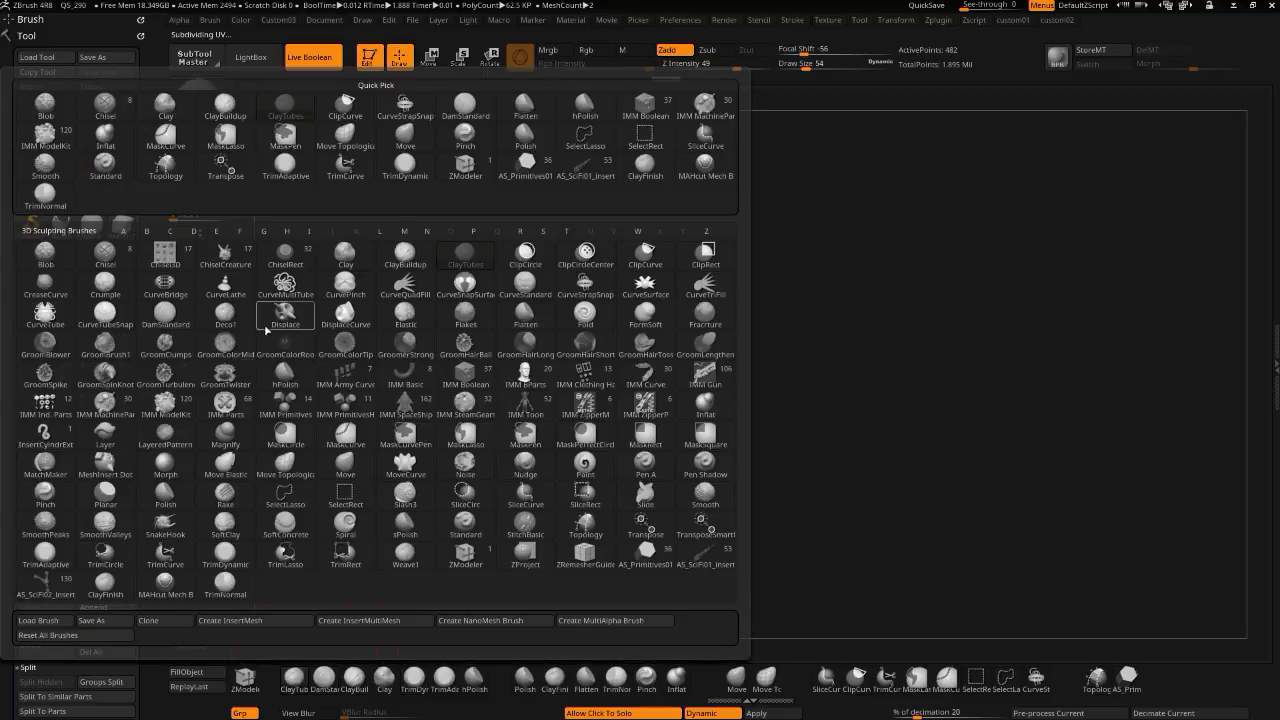
click(404, 258)
drag(417, 364, 551, 349)
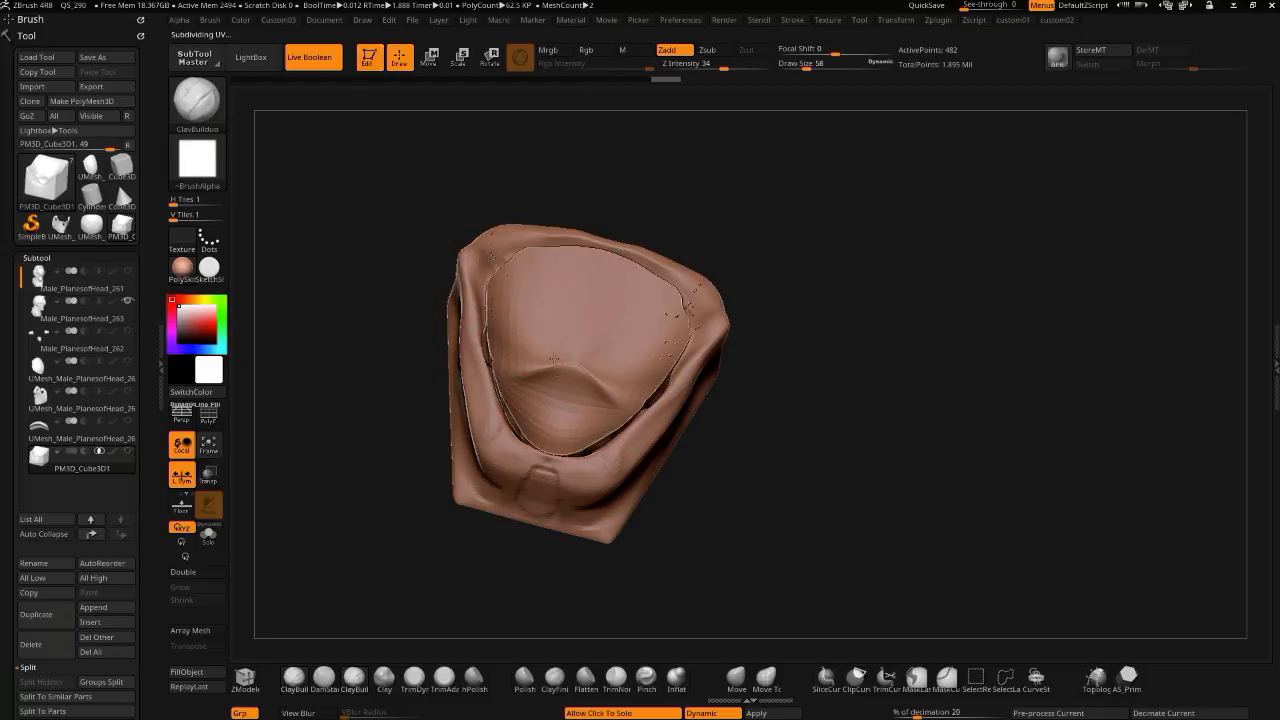
key(bracketleft)
key(bracketleft)
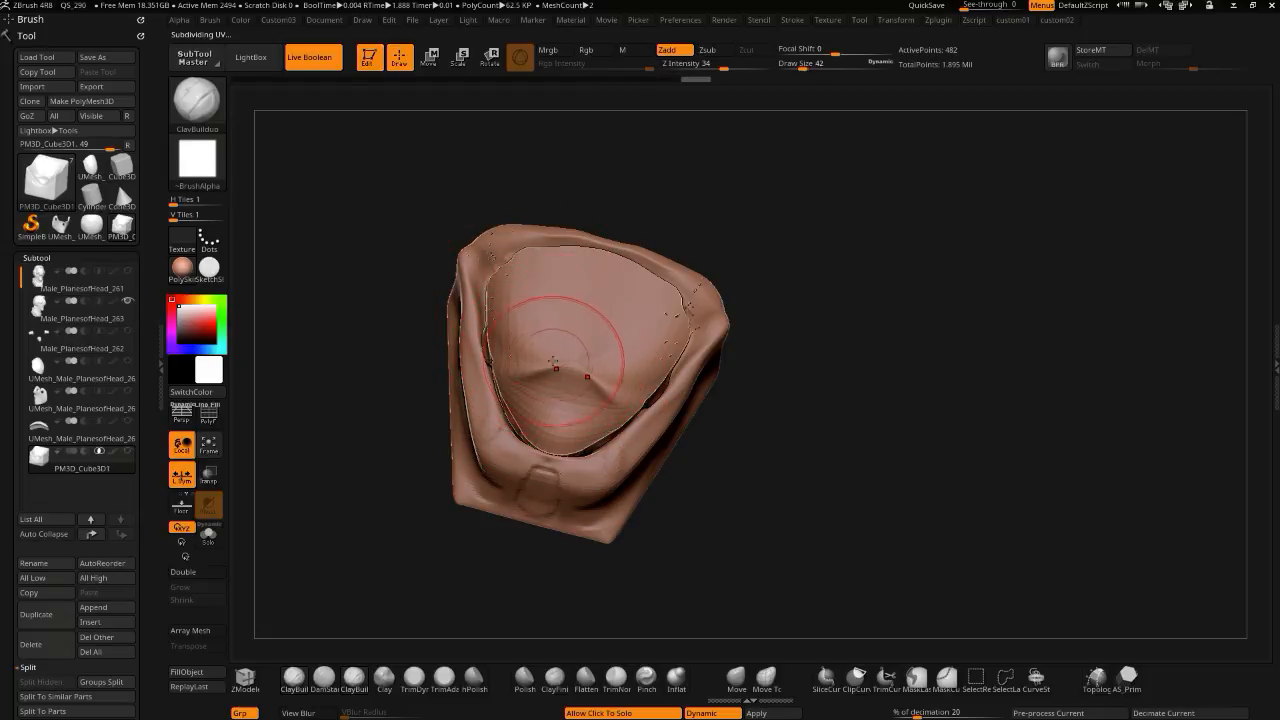
drag(549, 345, 560, 368)
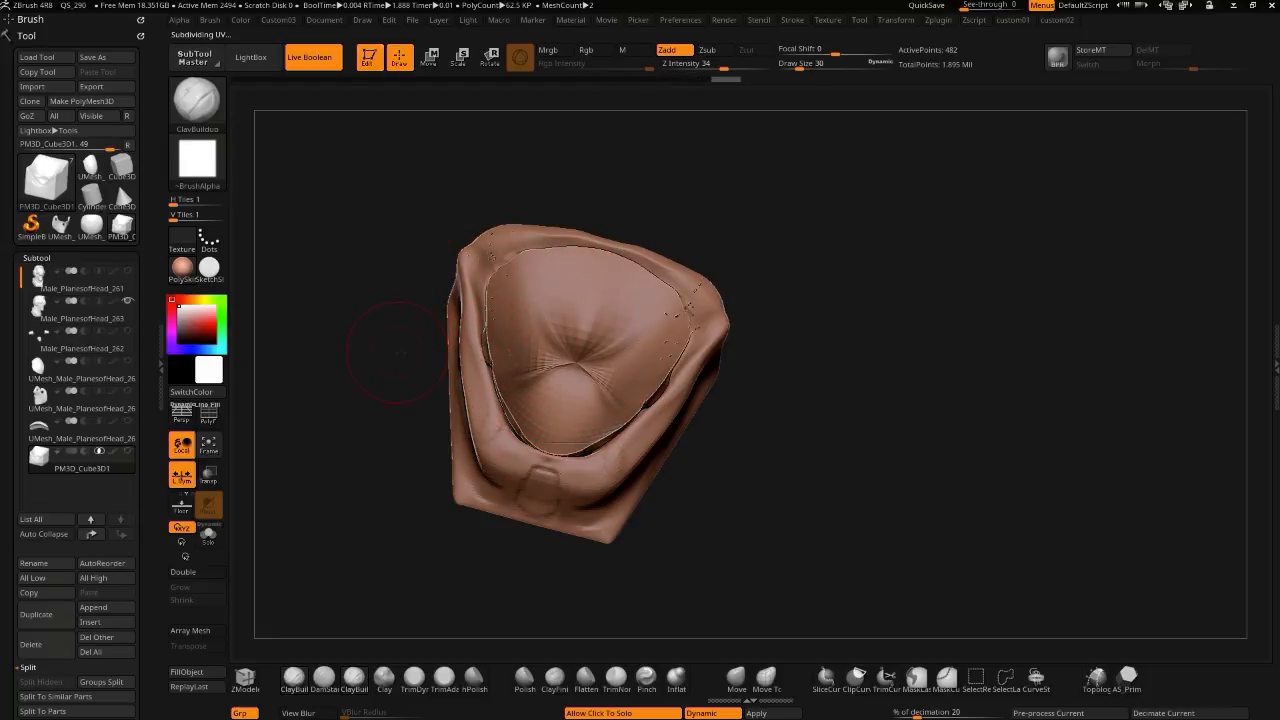
- Continue shaping the hollow inside the collar and smooth its creased surface
drag(398, 352, 416, 314)
key(shift+d)
click(337, 305)
click(323, 304)
drag(509, 554, 476, 362)
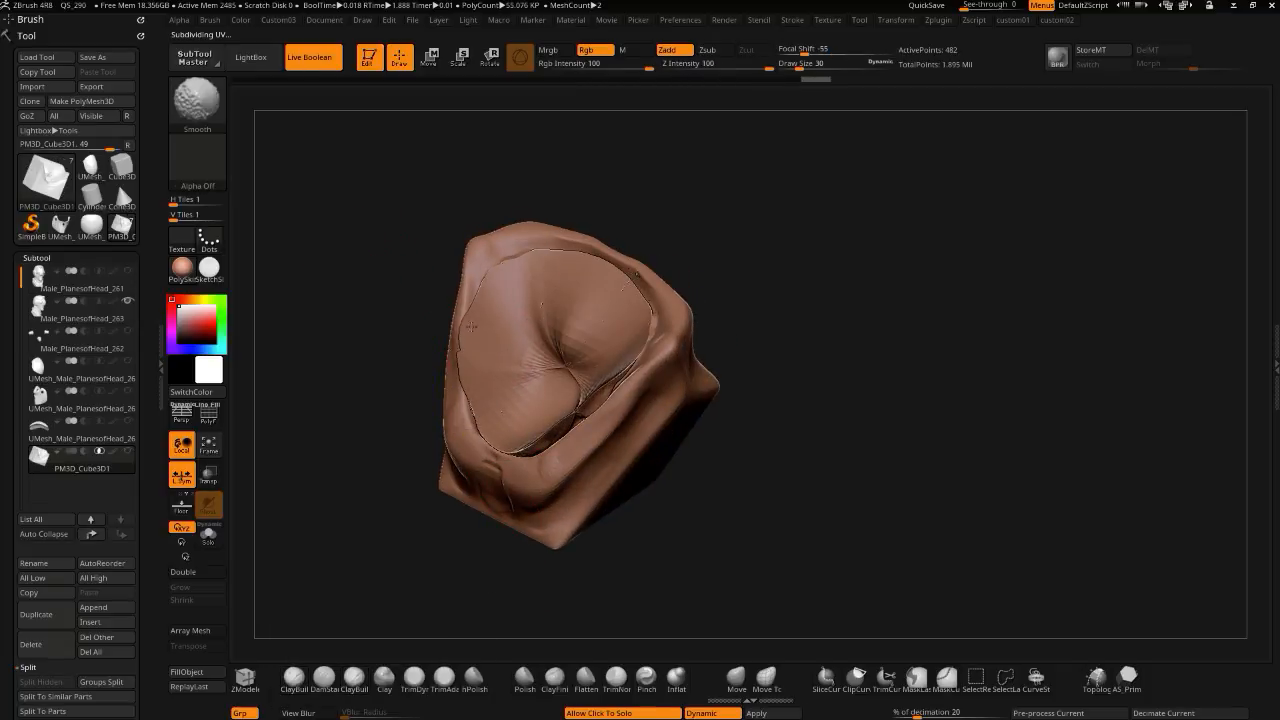
drag(357, 343, 481, 278)
shift+drag(519, 329, 540, 385)
- Pull the hollow's back and side areas into shape with the Move brush and smooth the transitions
click(737, 678)
drag(541, 308, 530, 345)
drag(378, 318, 330, 316)
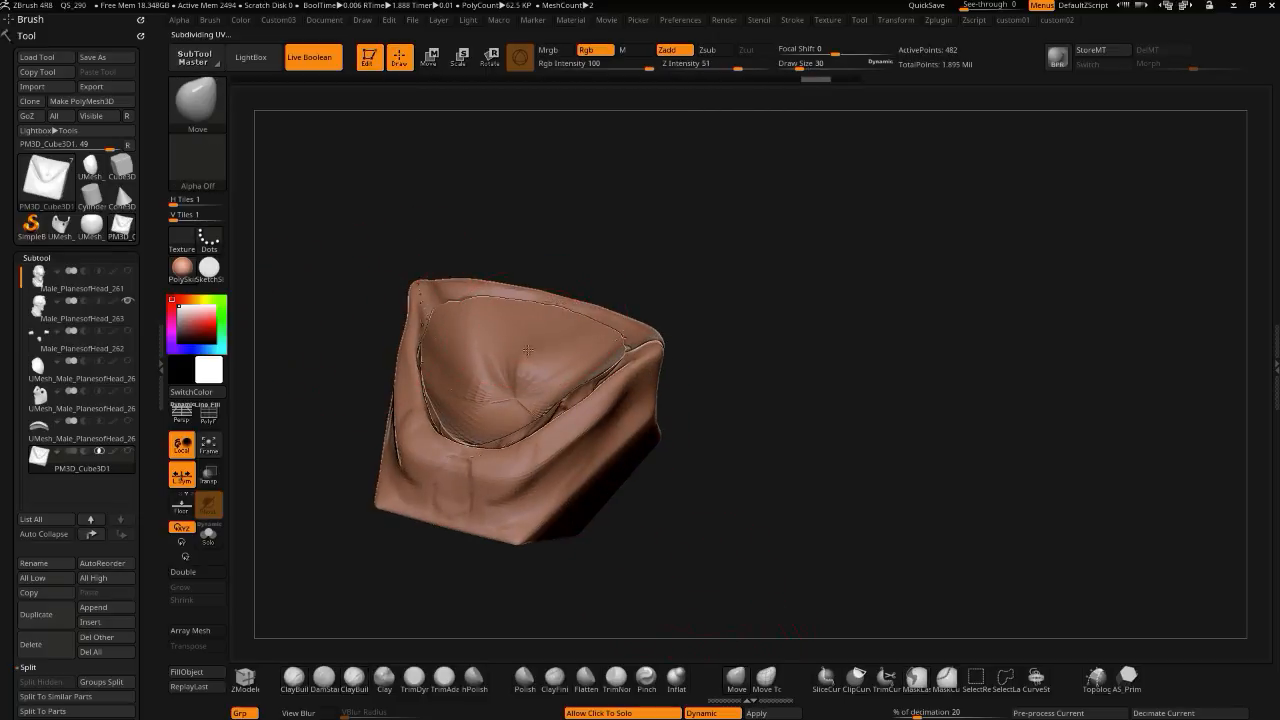
shift+drag(525, 351, 466, 315)
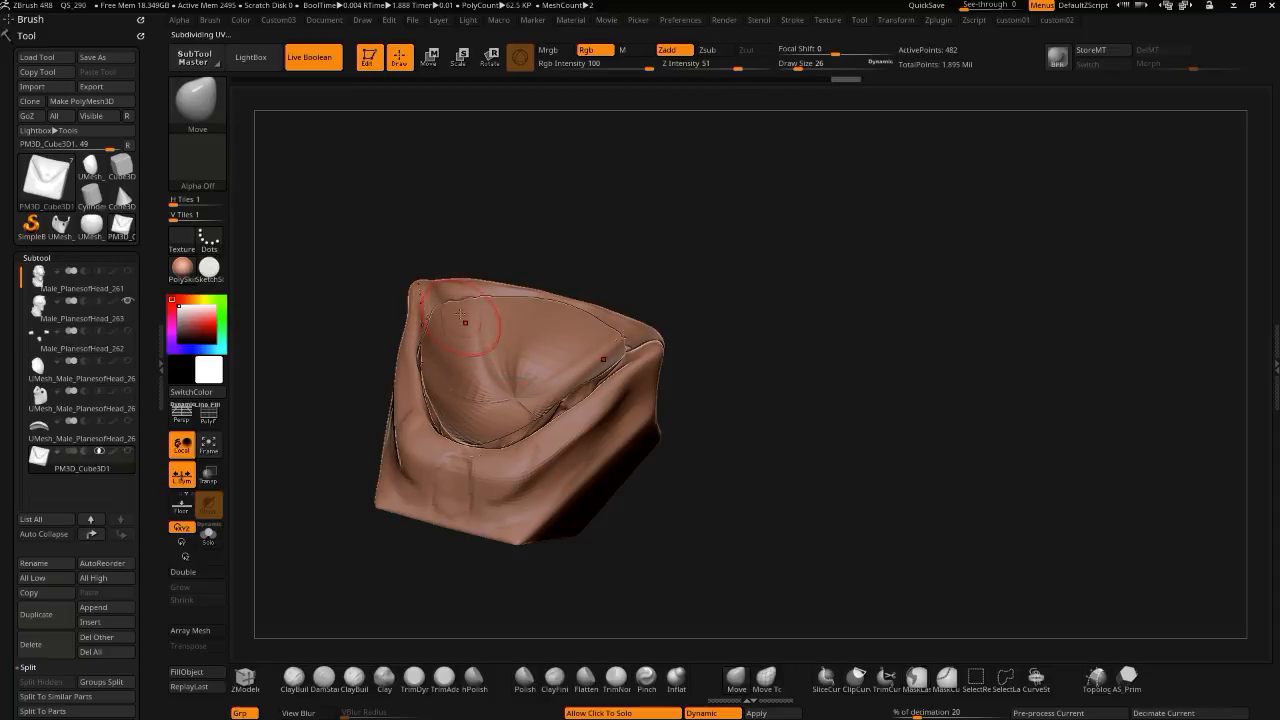
mouse_move(378, 318)
mouse_down()
mouse_move(316, 347)
mouse_move(428, 450)
mouse_up()
mouse_move(412, 365)
shift+mouse_down()
mouse_move(391, 380)
mouse_move(379, 348)
shift+mouse_up()
mouse_move(325, 500)
mouse_down()
mouse_move(257, 501)
mouse_move(412, 328)
mouse_up()
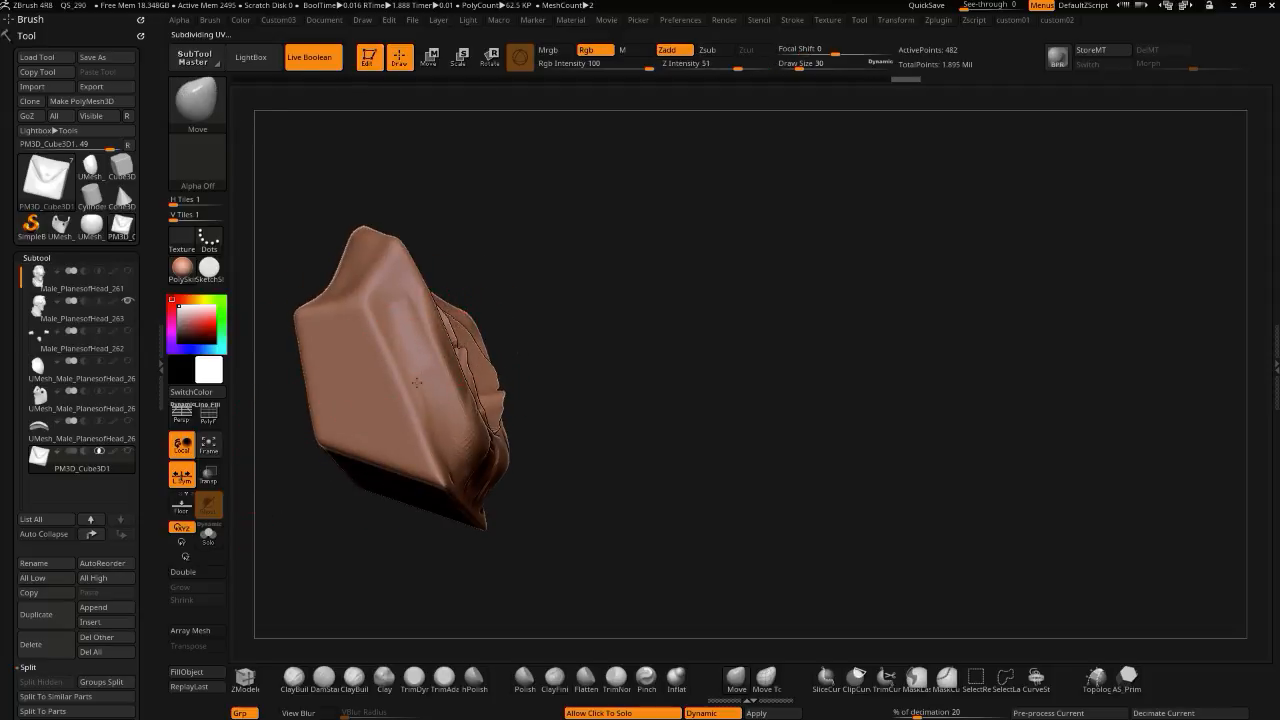
- Fit the hollow's outer edge to the inside of the collar with the Move brush at draw size 26
drag(563, 547, 479, 482)
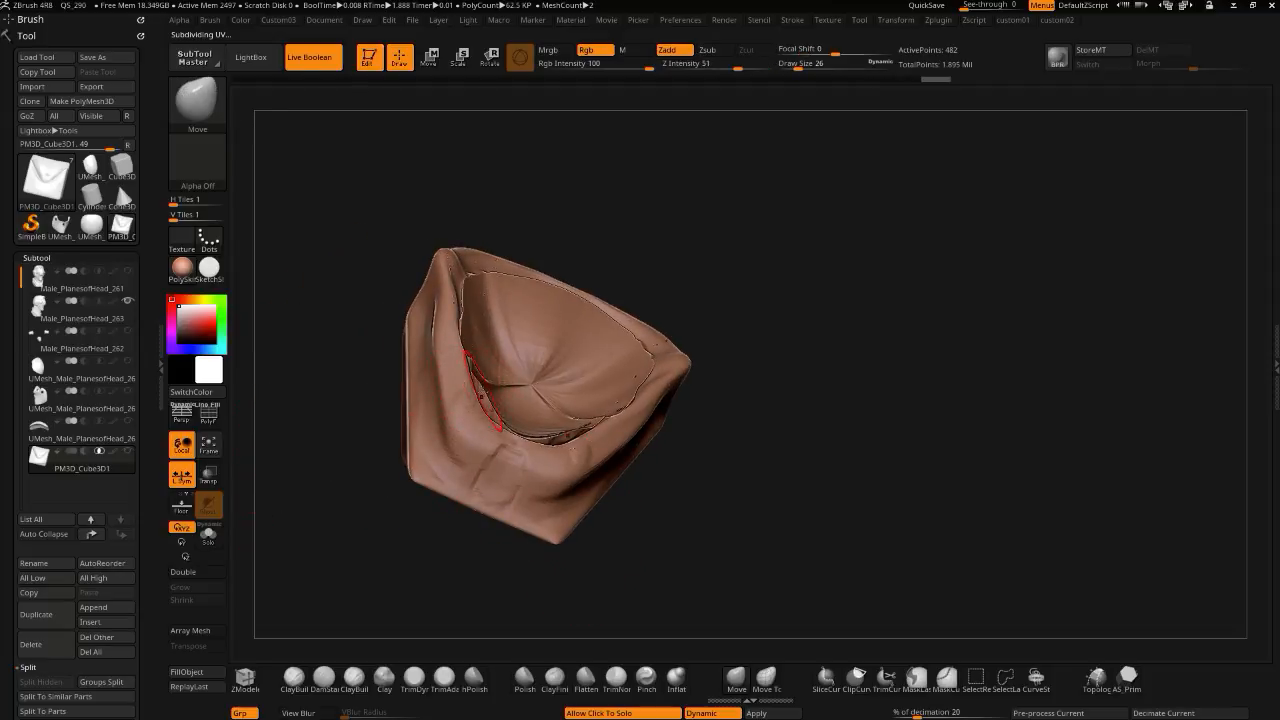
mouse_move(398, 391)
mouse_down()
mouse_move(372, 387)
mouse_move(494, 387)
mouse_up()
drag(387, 359, 540, 340)
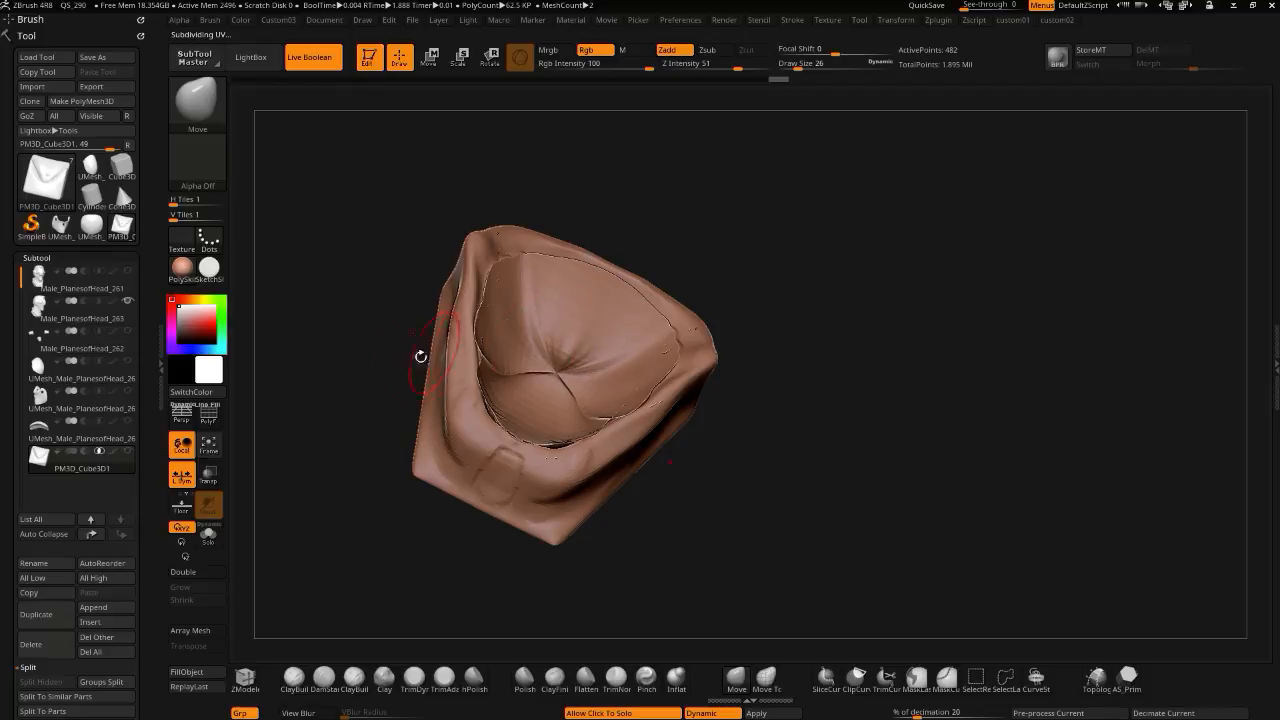
drag(427, 355, 485, 364)
key(shift)
mouse_move(372, 350)
mouse_down()
mouse_move(290, 330)
mouse_move(377, 243)
mouse_move(609, 300)
mouse_up()
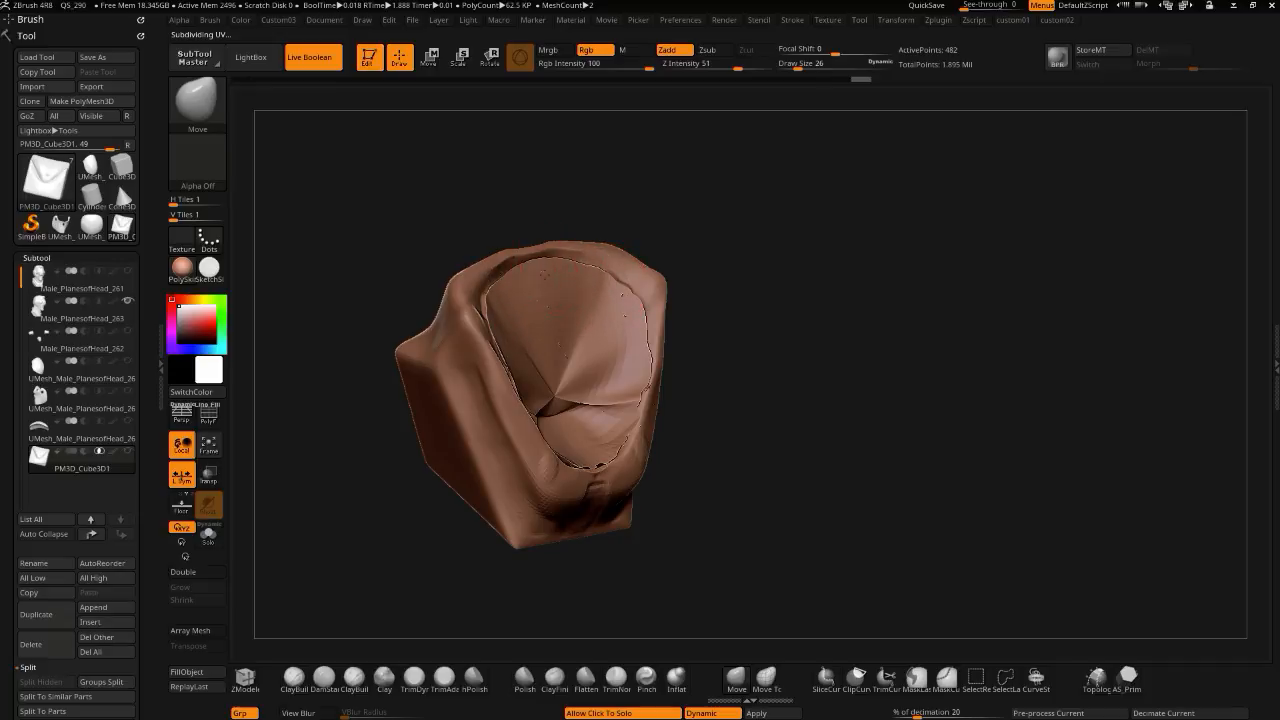
- Isolate the cube, mask part of its sculpted top with MaskLasso, and bring the collar back into view
mouse_move(405, 280)
mouse_down()
mouse_move(420, 300)
mouse_move(350, 280)
mouse_move(380, 261)
mouse_move(391, 277)
mouse_move(331, 291)
mouse_move(329, 274)
mouse_move(365, 288)
mouse_move(357, 305)
mouse_move(315, 244)
mouse_move(292, 153)
mouse_move(326, 388)
mouse_move(414, 414)
mouse_move(392, 391)
mouse_move(389, 360)
mouse_move(401, 361)
mouse_move(396, 413)
mouse_move(376, 419)
mouse_move(384, 438)
mouse_up()
ctrl+drag(634, 437, 618, 330)
key(ctrl+z)
mouse_move(469, 286)
mouse_down()
mouse_move(514, 323)
mouse_move(506, 313)
mouse_up()
ctrl+drag(648, 295, 601, 403)
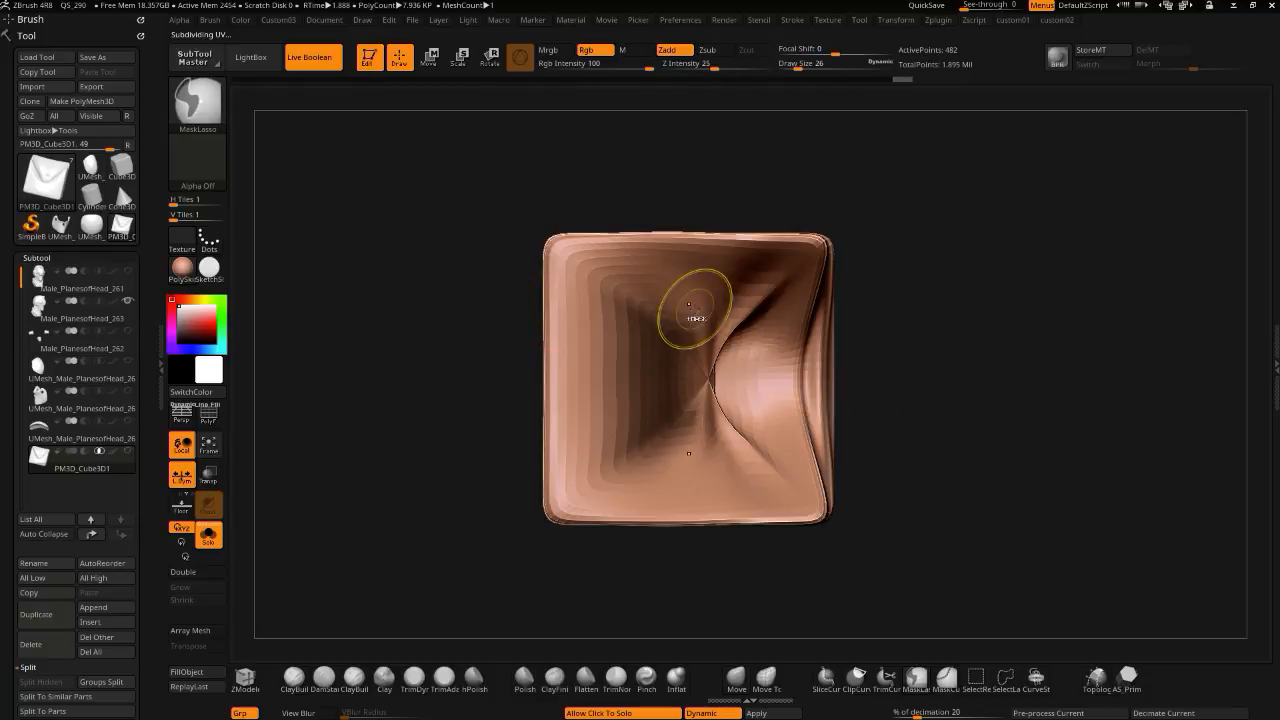
ctrl+click(476, 338)
click(411, 393)
drag(407, 397, 406, 325)
- Shift the unmasked part of the cube with the Move gizmo to adjust the depth of the collar's hollow
key(w)
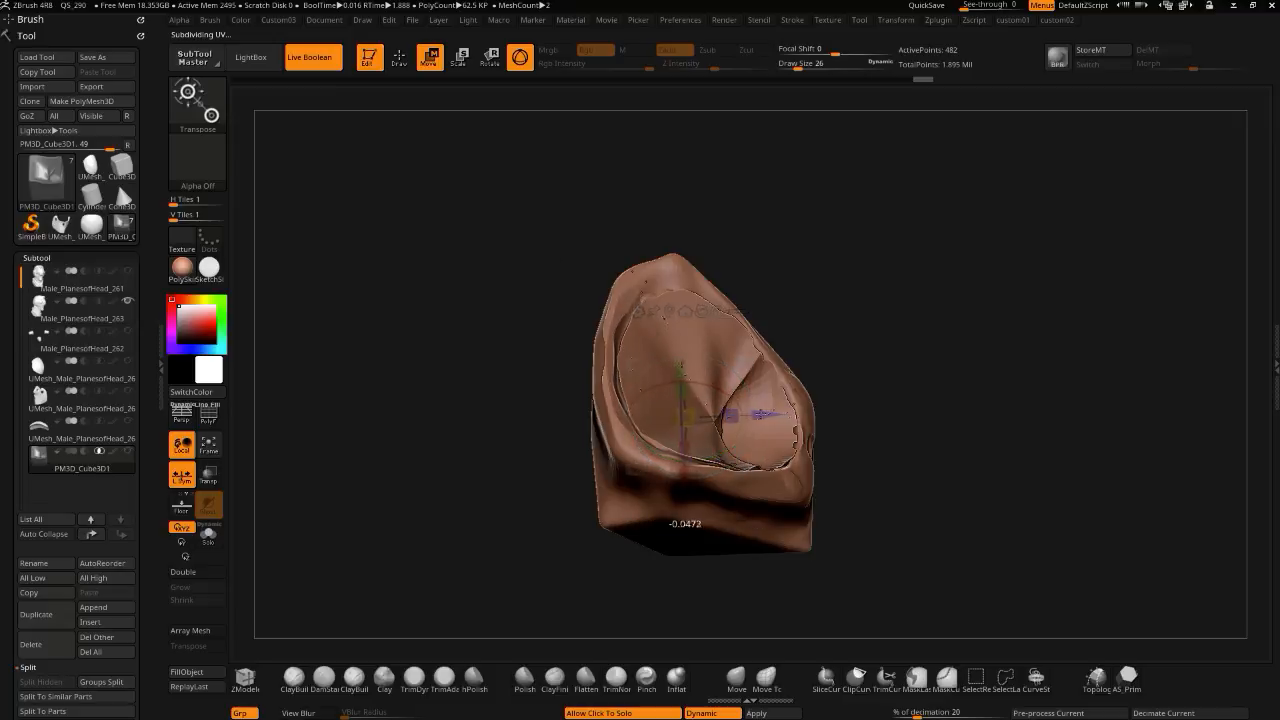
drag(751, 415, 756, 415)
drag(511, 362, 490, 321)
drag(677, 341, 678, 367)
drag(480, 318, 507, 350)
drag(635, 451, 595, 445)
- Reshape the cube's cutting surface around the front and sides of the collar with the Move brush at draw size 46
click(735, 677)
mouse_move(449, 285)
mouse_down()
mouse_move(471, 371)
mouse_move(652, 340)
mouse_move(633, 330)
mouse_move(645, 384)
mouse_move(617, 429)
mouse_up()
mouse_move(648, 474)
mouse_down()
mouse_move(660, 509)
mouse_move(696, 521)
mouse_move(687, 510)
mouse_up()
mouse_move(469, 491)
mouse_down()
mouse_move(442, 462)
mouse_move(443, 440)
mouse_move(537, 431)
mouse_move(430, 398)
mouse_move(440, 453)
mouse_move(356, 452)
mouse_up()
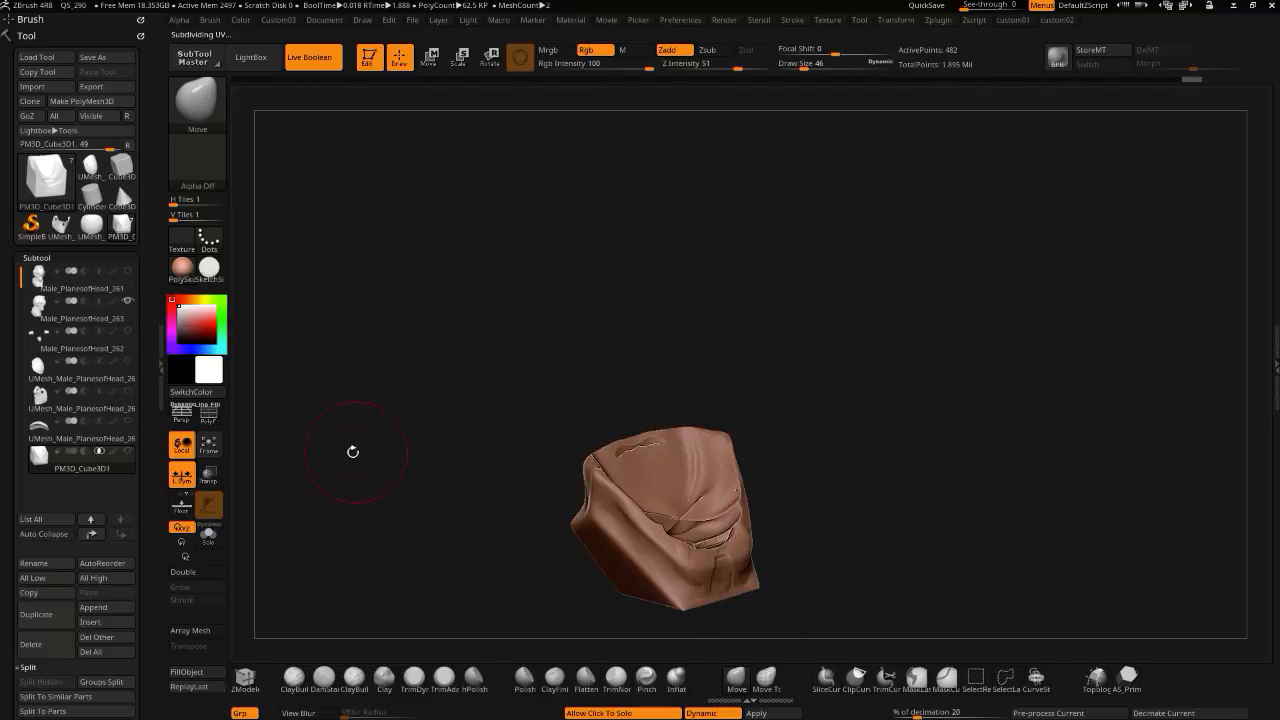
- Make a Boolean mesh from the visible cube and bust, and load the resulting collar mesh
key(ctrl+2)
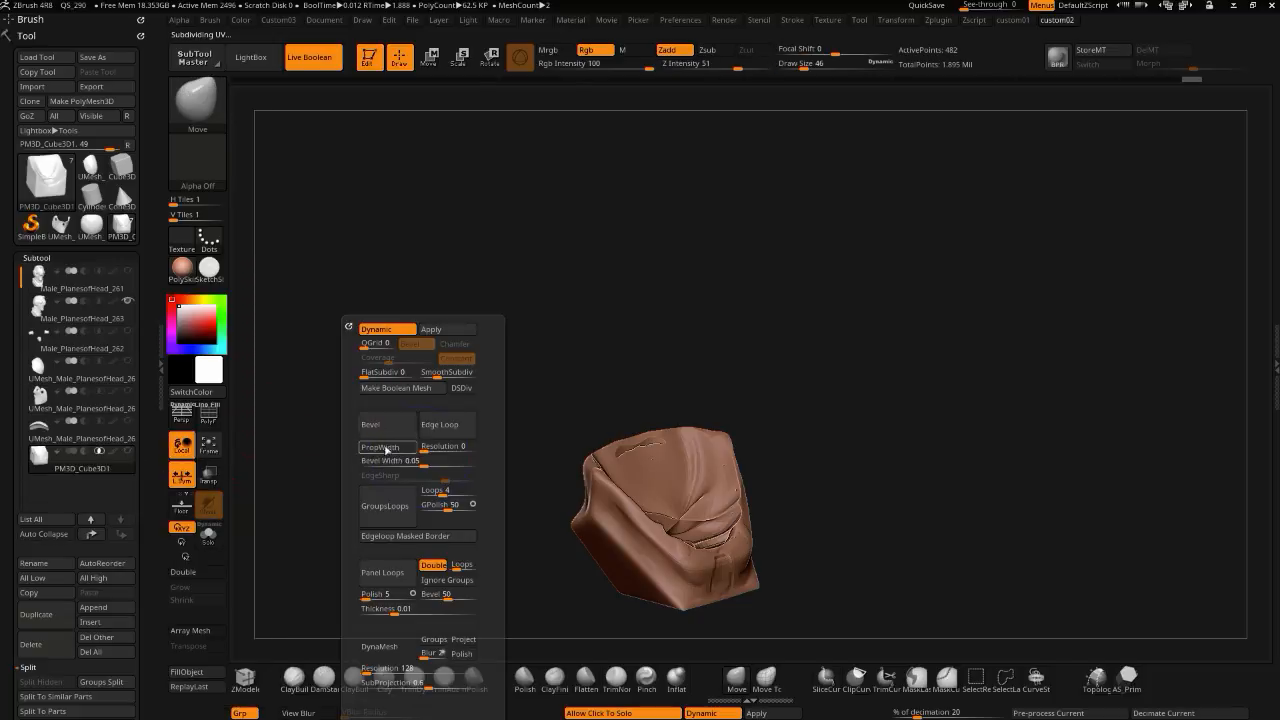
click(404, 389)
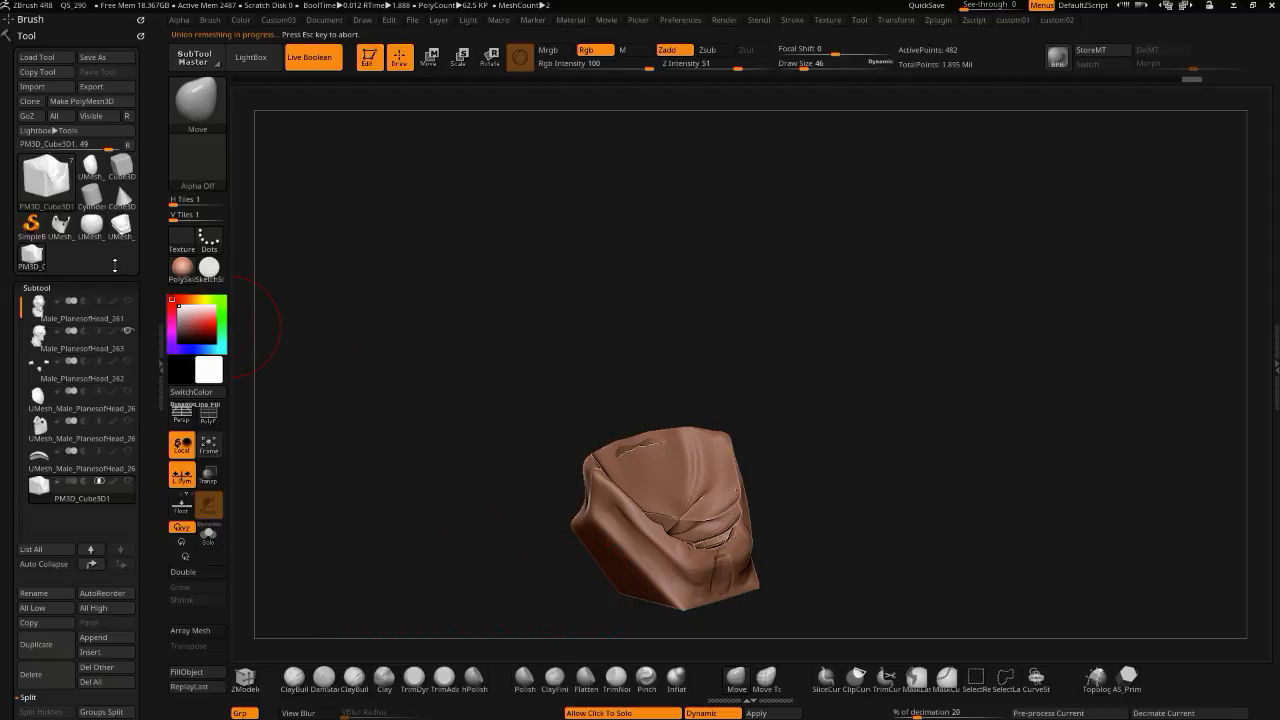
click(37, 258)
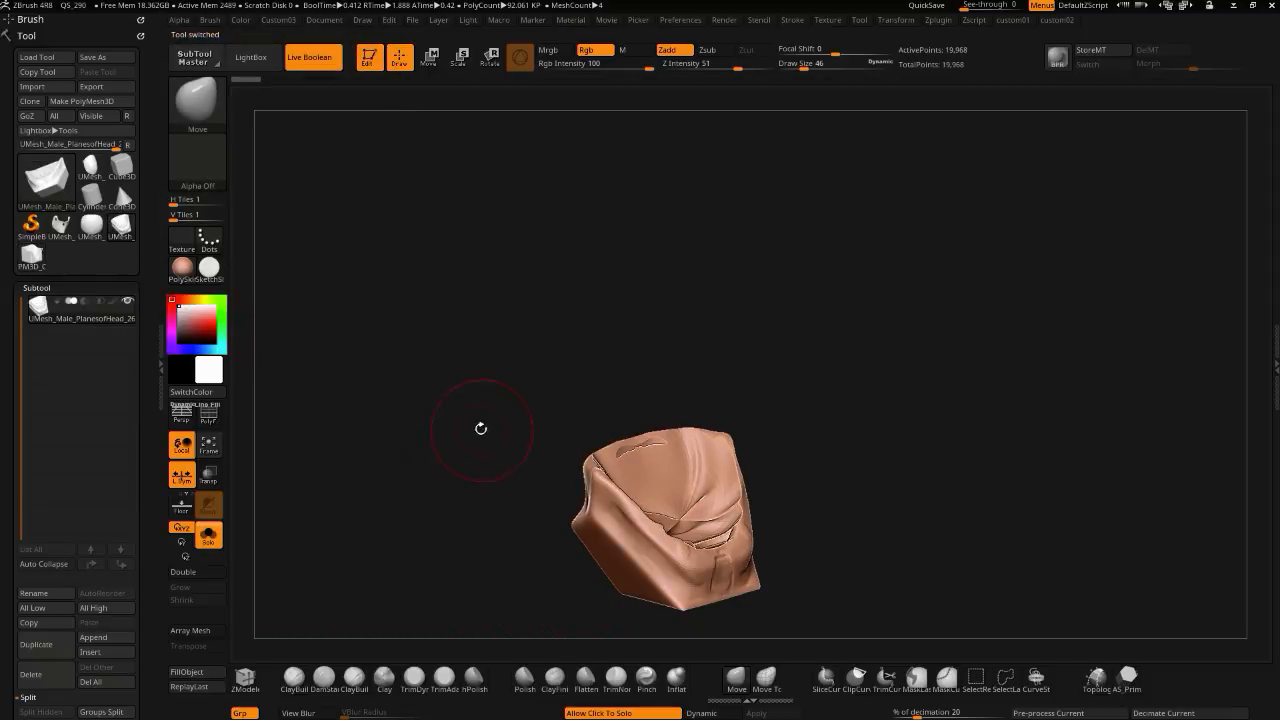
- Show the polyframe on the Boolean collar, inspect its hollow and rebuild the mesh with DynaMesh
drag(449, 449, 445, 505)
click(208, 415)
alt+drag(366, 414, 390, 426)
alt+drag(372, 500, 383, 409)
drag(295, 415, 338, 460)
key(shift+2)
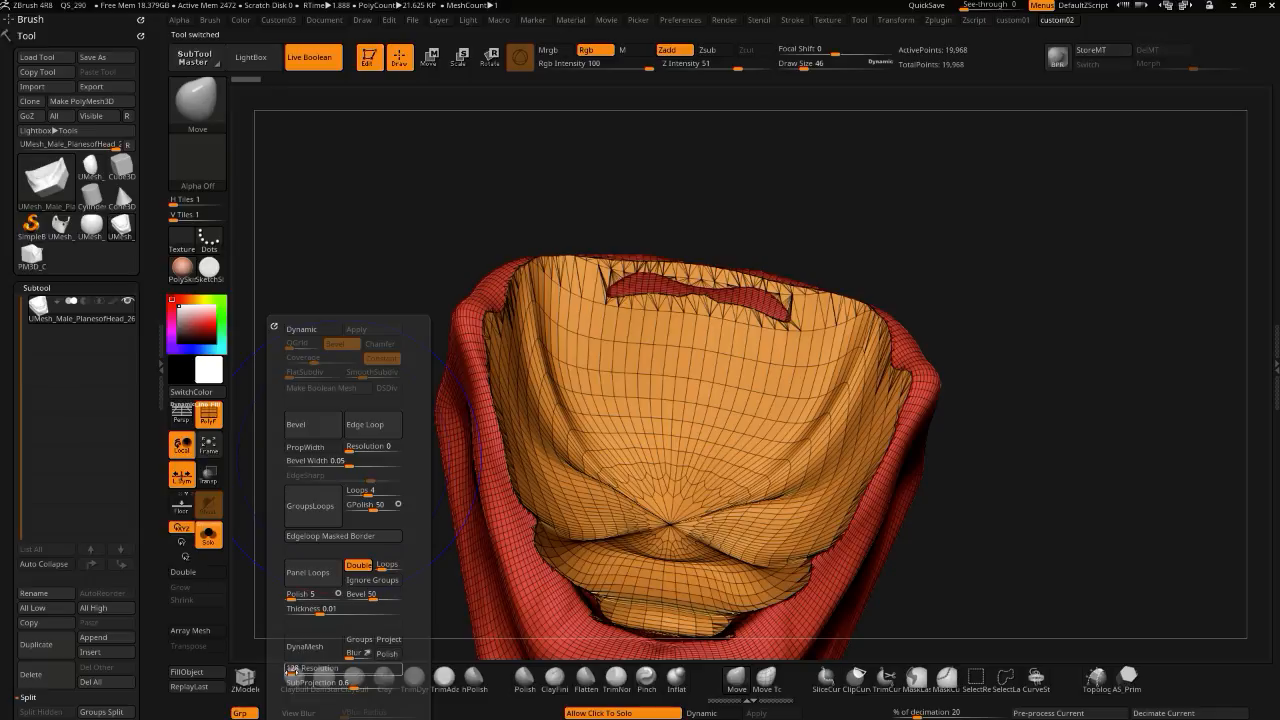
click(300, 654)
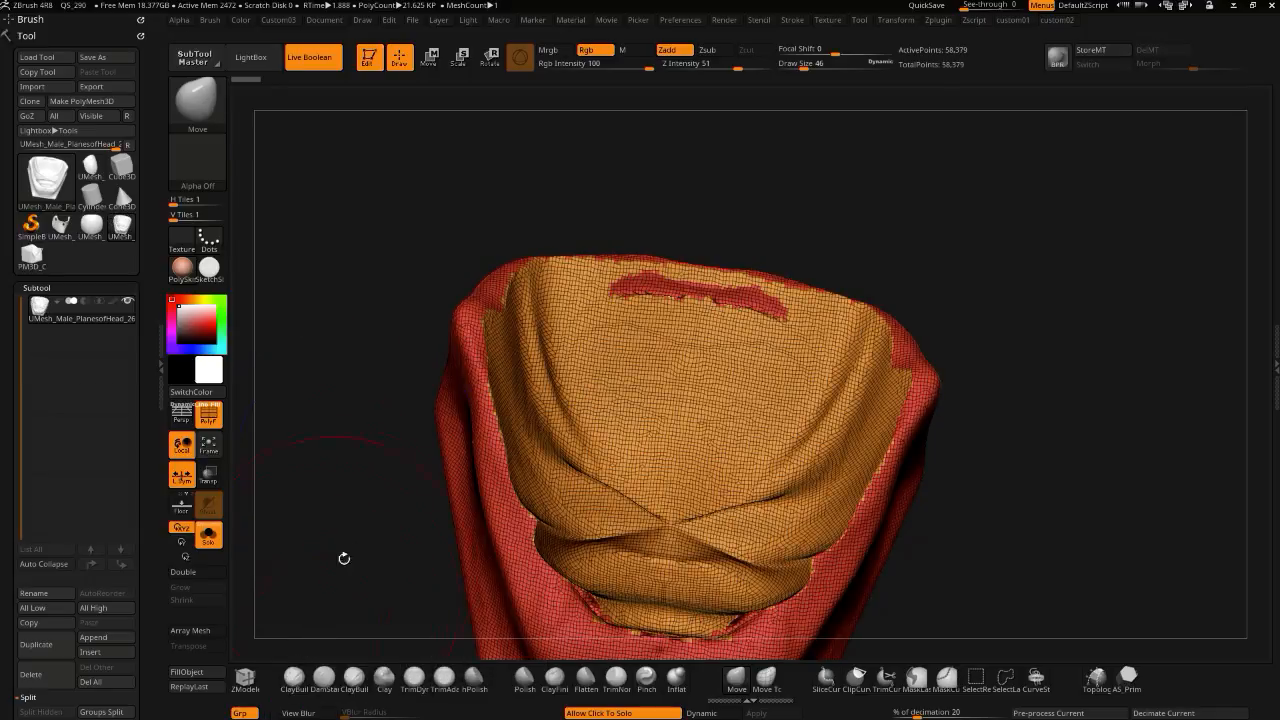
- Hide the polyframe on the collar and examine its cut edges and hollow from the front, above and the side
click(208, 415)
drag(246, 423, 367, 484)
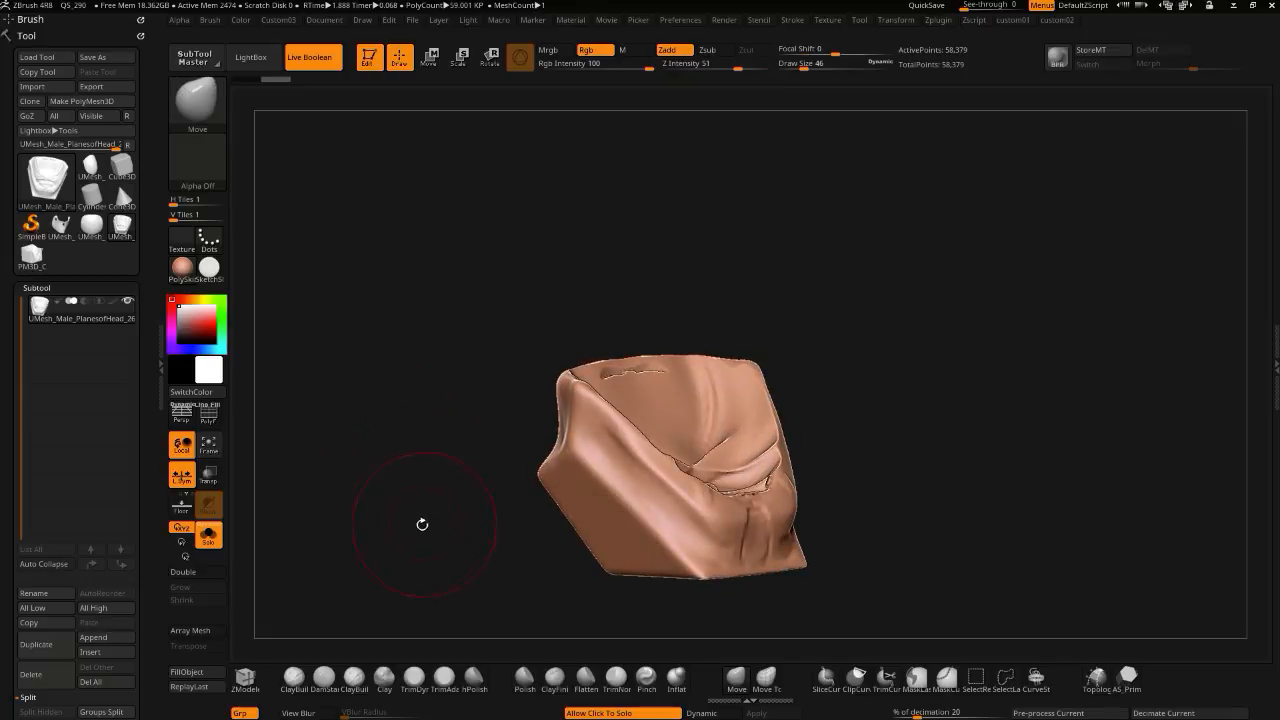
drag(450, 512, 407, 523)
drag(375, 444, 701, 630)
drag(474, 397, 433, 474)
mouse_move(473, 362)
mouse_down()
mouse_move(503, 351)
mouse_move(485, 427)
mouse_move(504, 411)
mouse_move(433, 386)
mouse_move(407, 356)
mouse_up()
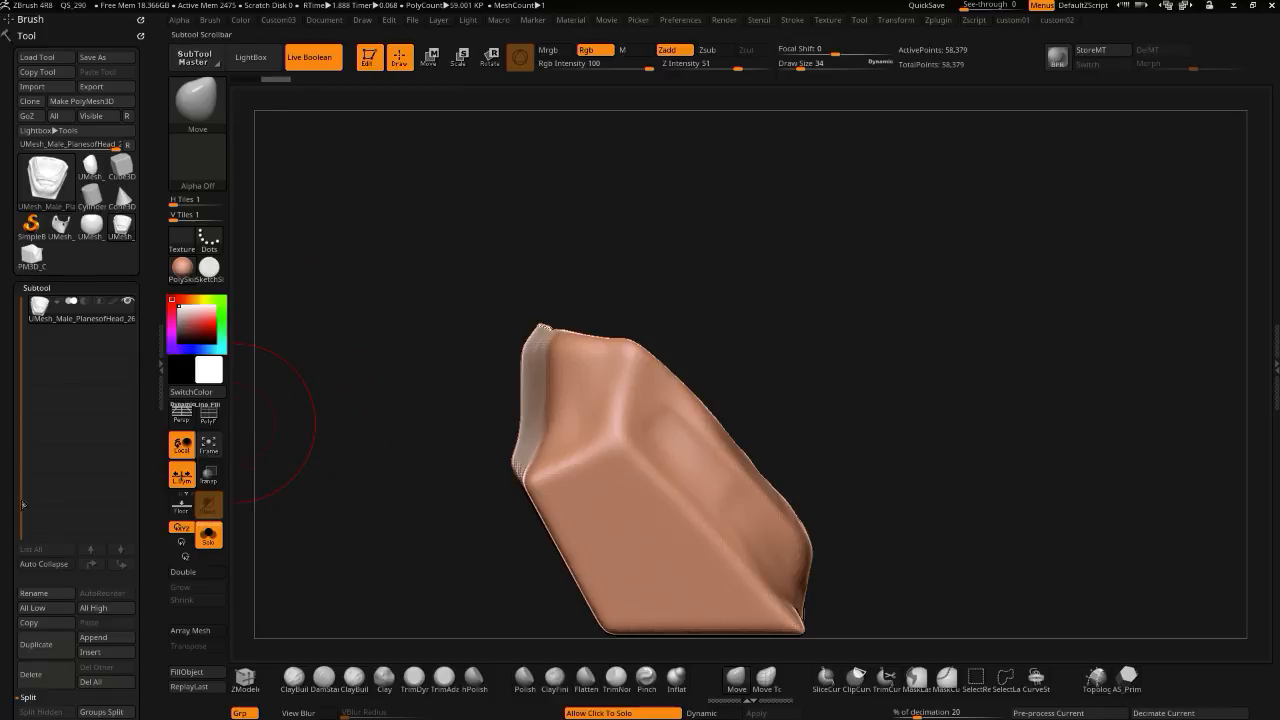
click(93, 637)
click(116, 577)
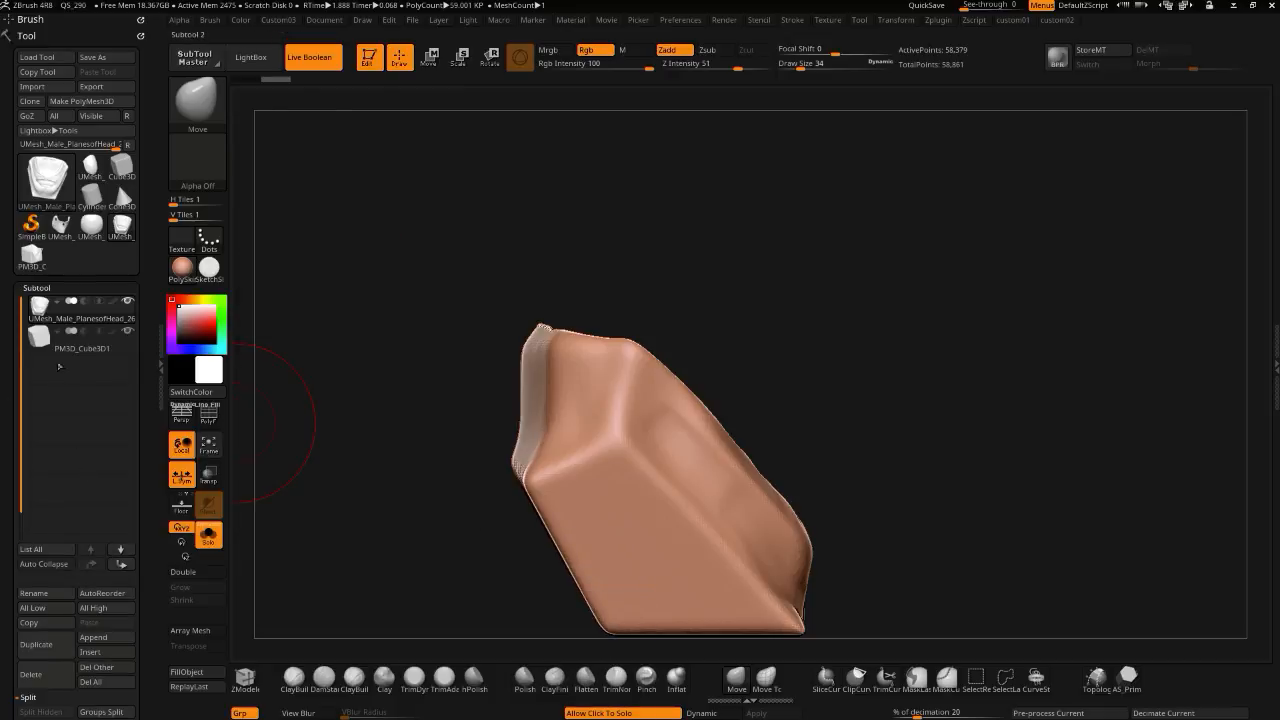
alt+drag(380, 398, 361, 325)
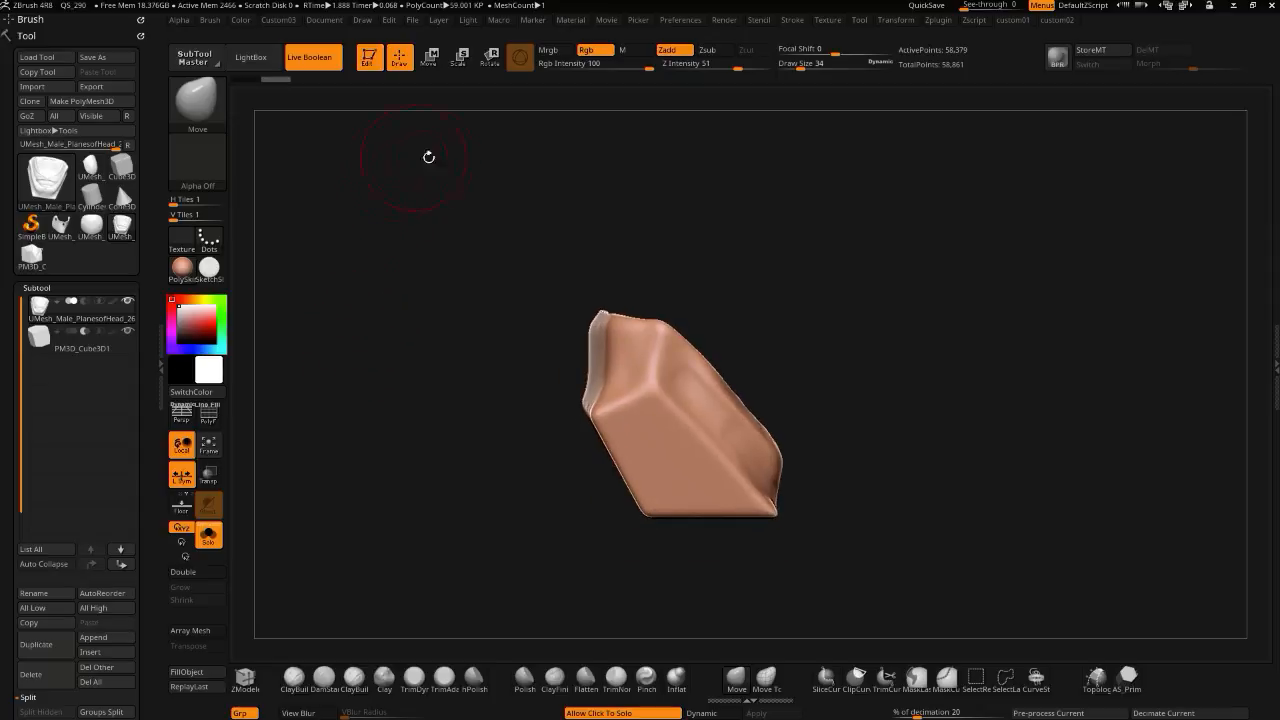
shift+drag(326, 440, 357, 451)
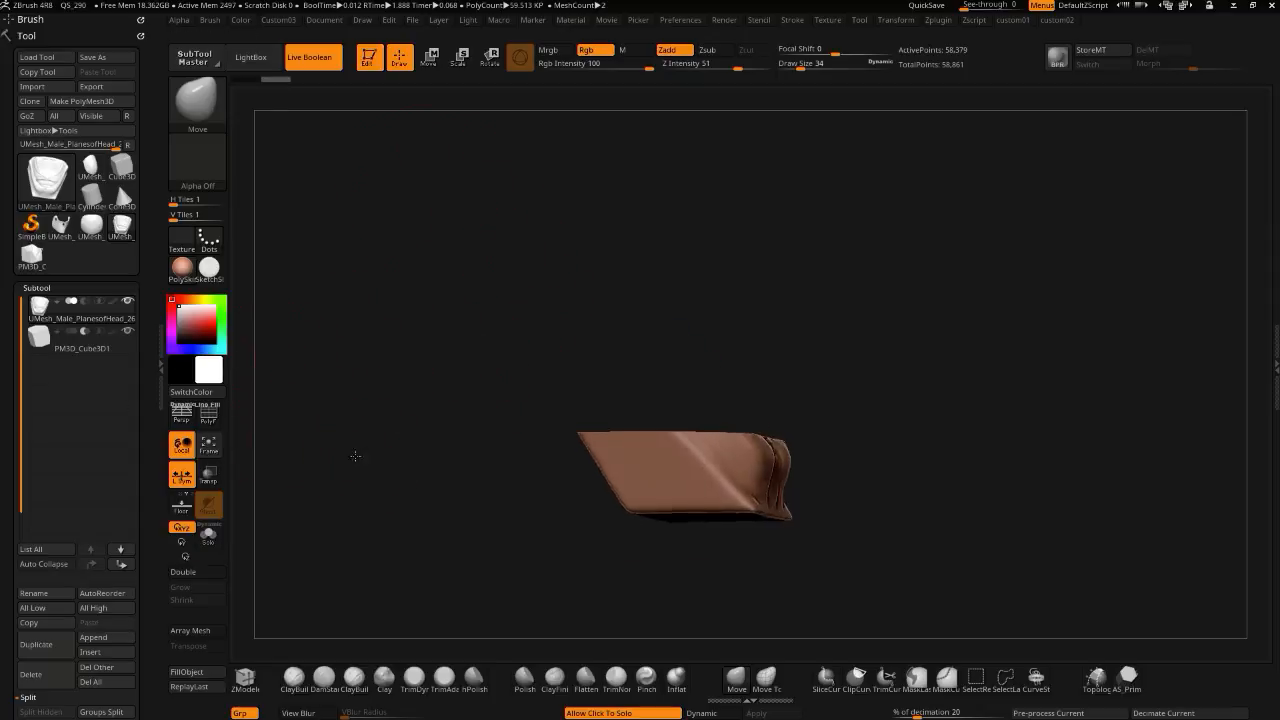
click(430, 60)
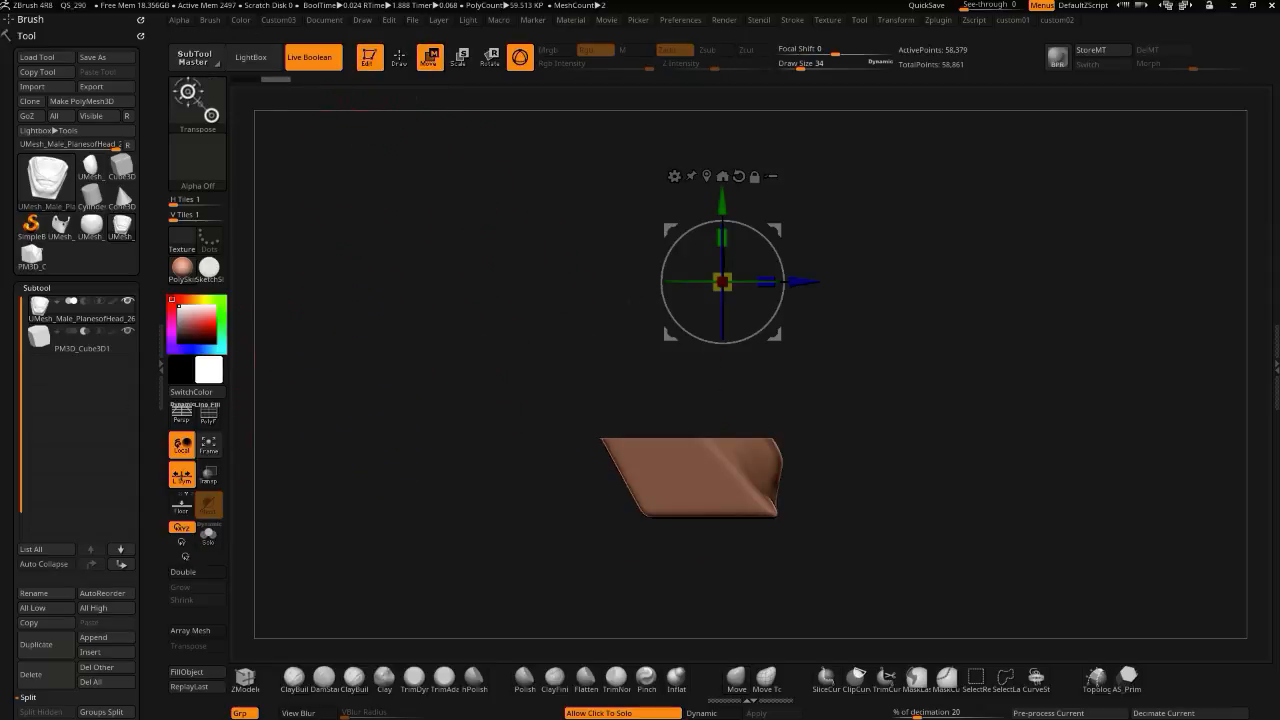
click(60, 340)
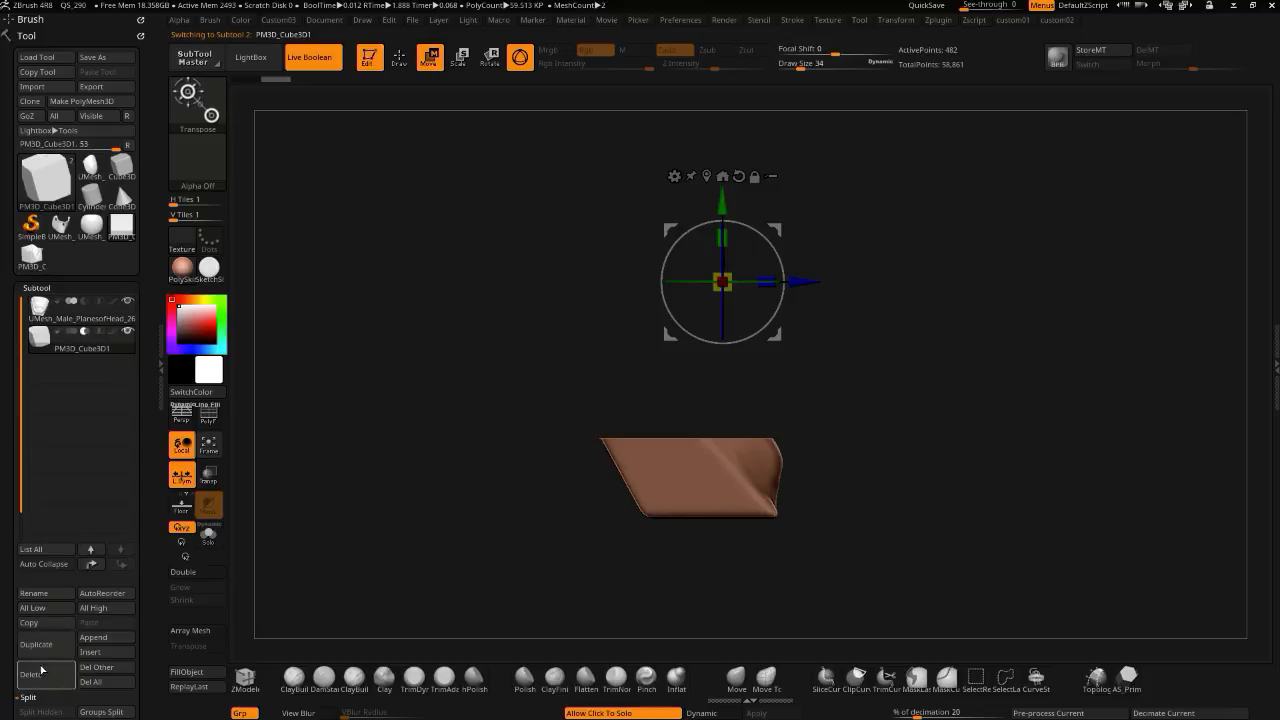
click(38, 678)
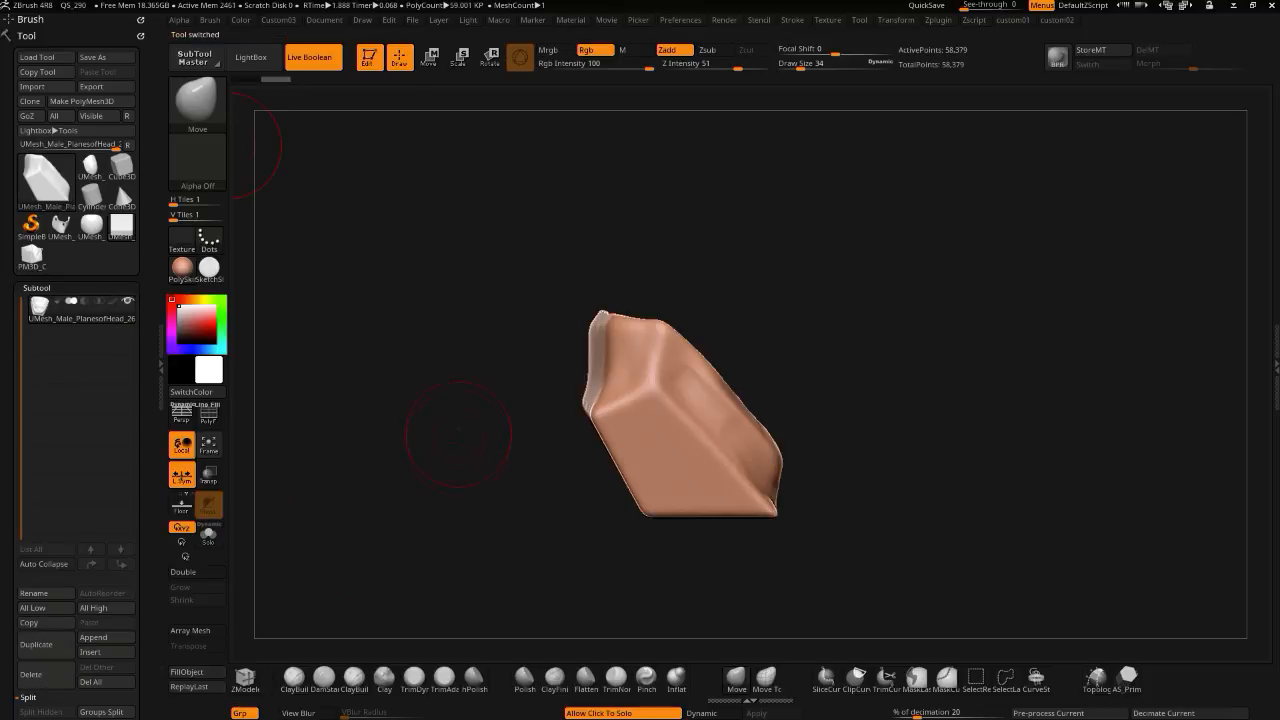
- Trim the collar's uneven upper rim and sloping front edge along a bent line with the ClipCurve brush in side view
drag(459, 432, 824, 652)
key(ctrl+shift)
click(809, 707)
mouse_move(720, 590)
mouse_down()
mouse_move(483, 460)
mouse_move(408, 176)
mouse_up()
key(ctrl+shift)
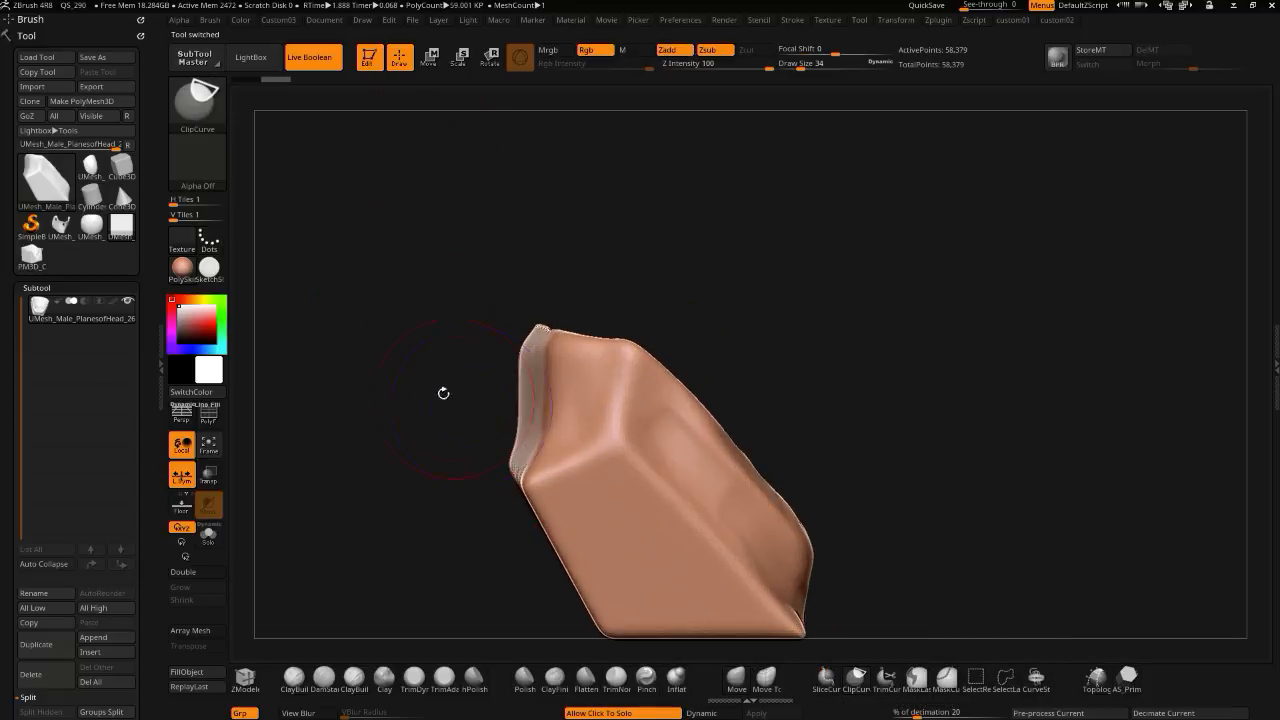
ctrl+shift+drag(490, 333, 620, 340)
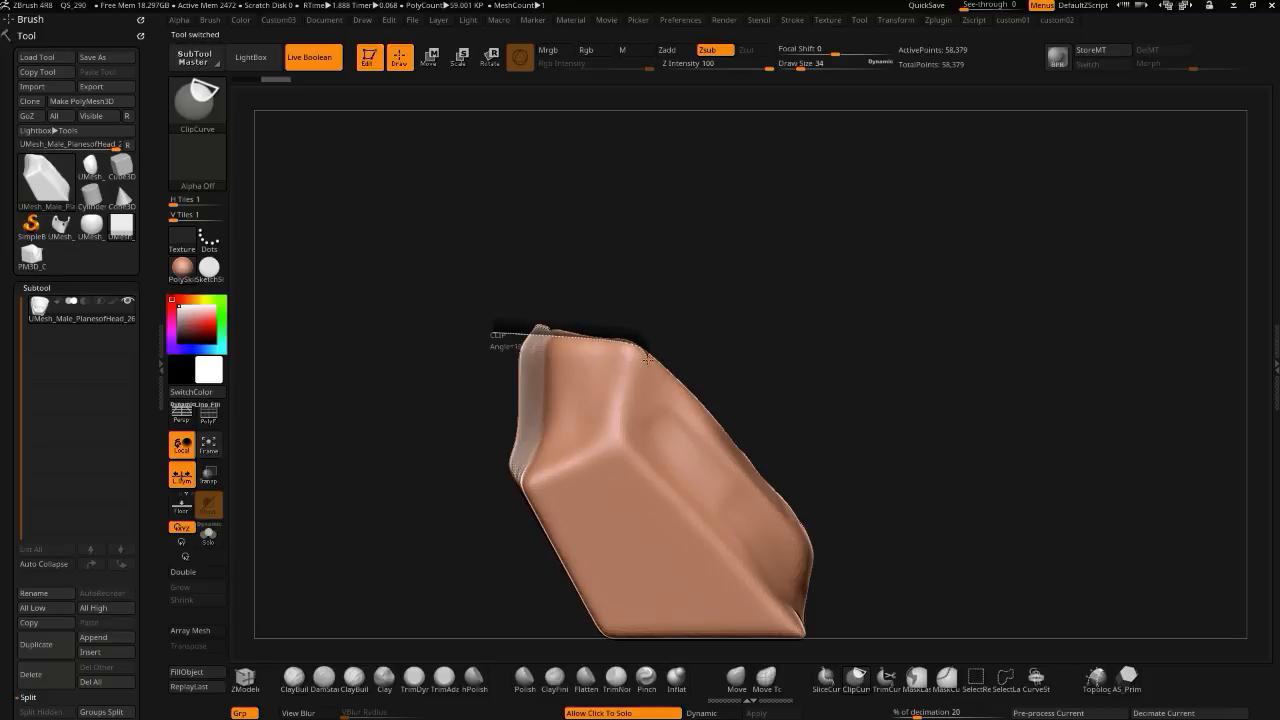
ctrl+shift+drag(698, 416, 680, 402)
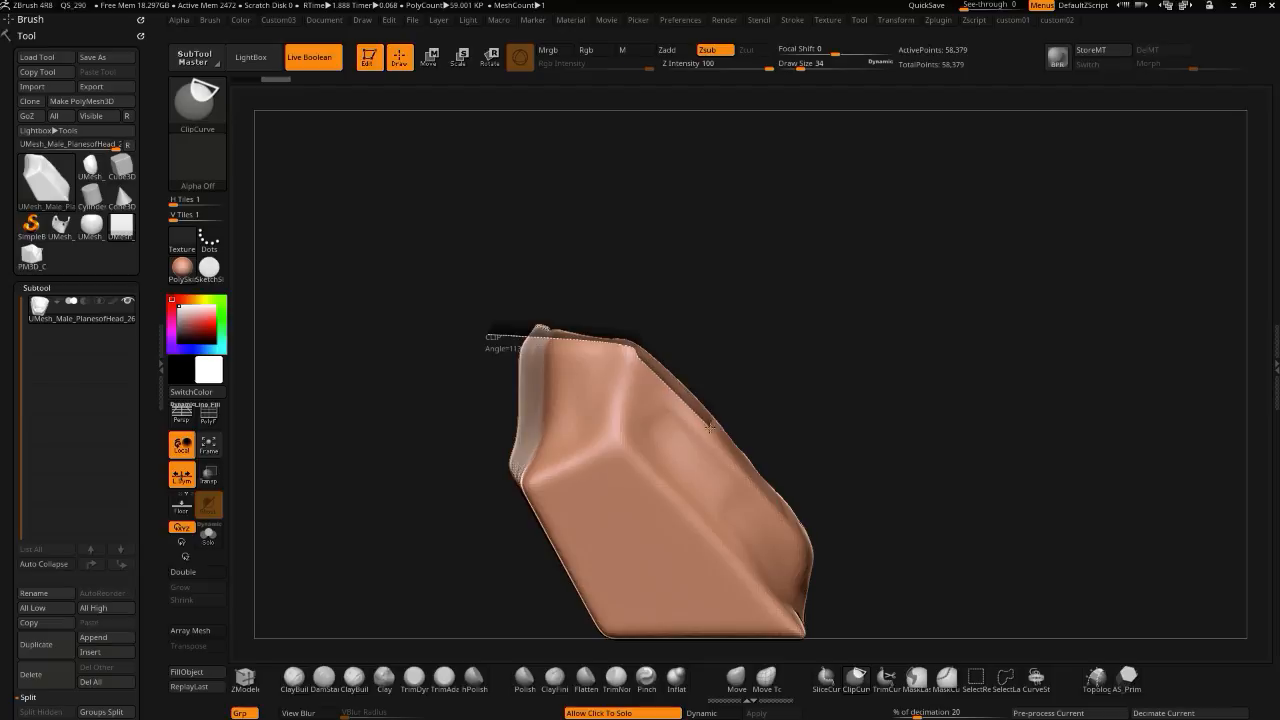
ctrl+shift+drag(776, 502, 778, 505)
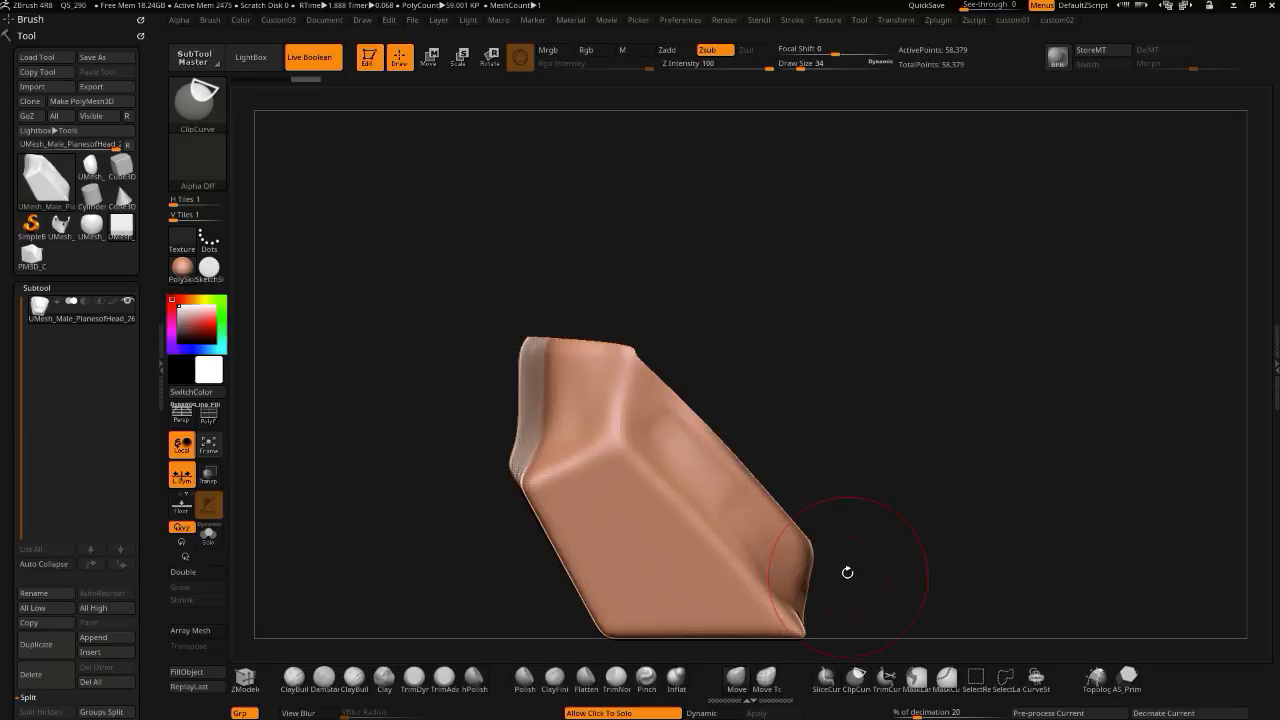
drag(371, 337, 363, 389)
ctrl+shift+drag(573, 333, 656, 368)
- Smooth the ragged strip along the rear inner edge of the collar's hollow
mouse_move(385, 380)
mouse_down()
mouse_move(371, 391)
mouse_move(380, 375)
mouse_move(422, 437)
mouse_move(402, 441)
mouse_move(447, 487)
mouse_up()
alt+drag(472, 428, 478, 565)
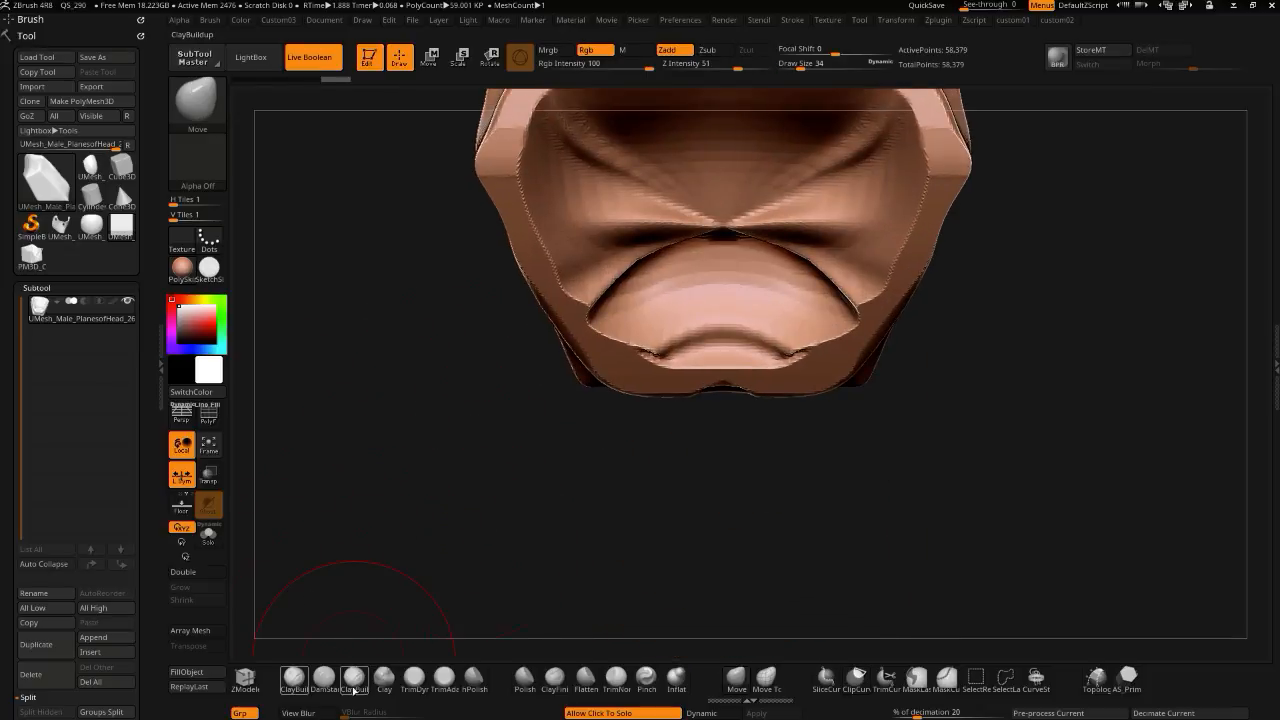
click(297, 681)
drag(497, 456, 477, 406)
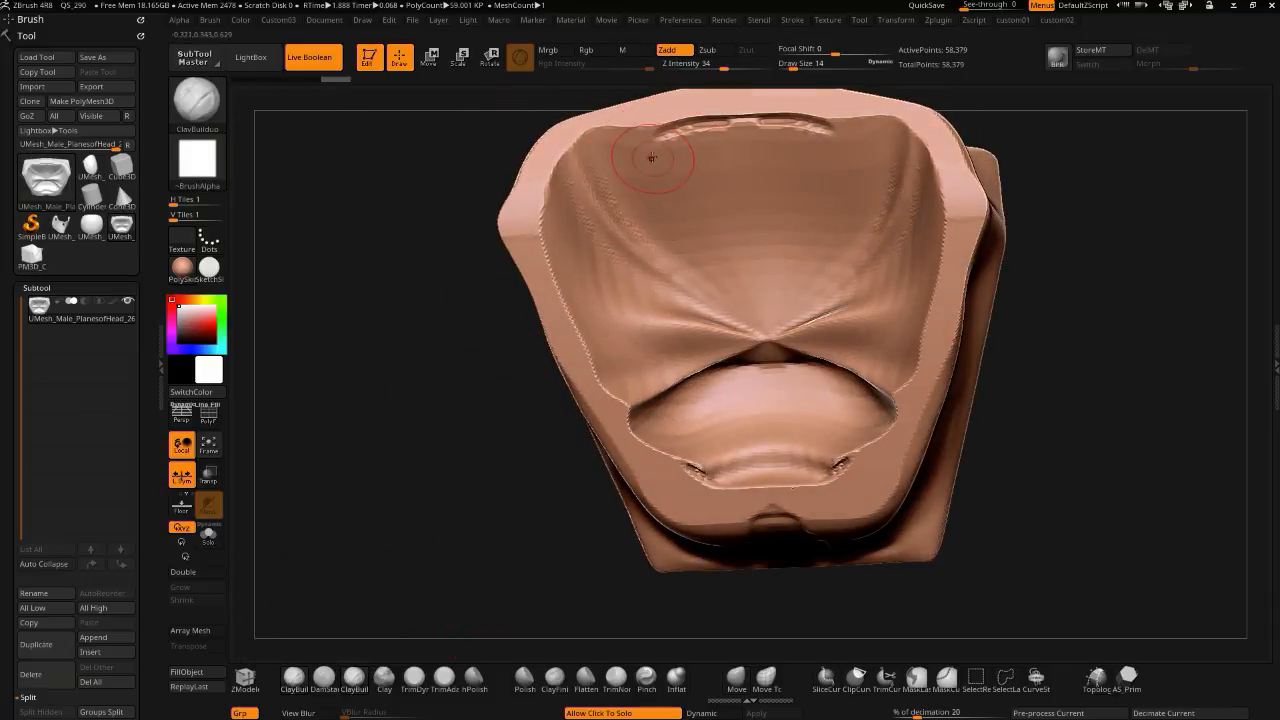
mouse_move(628, 146)
shift+mouse_down()
mouse_move(728, 131)
mouse_move(746, 143)
shift+mouse_up()
key(ctrl+z)
shift+drag(636, 150, 740, 134)
- Mirror and weld the collar across X and smooth the folds inside its hollow
key(1)
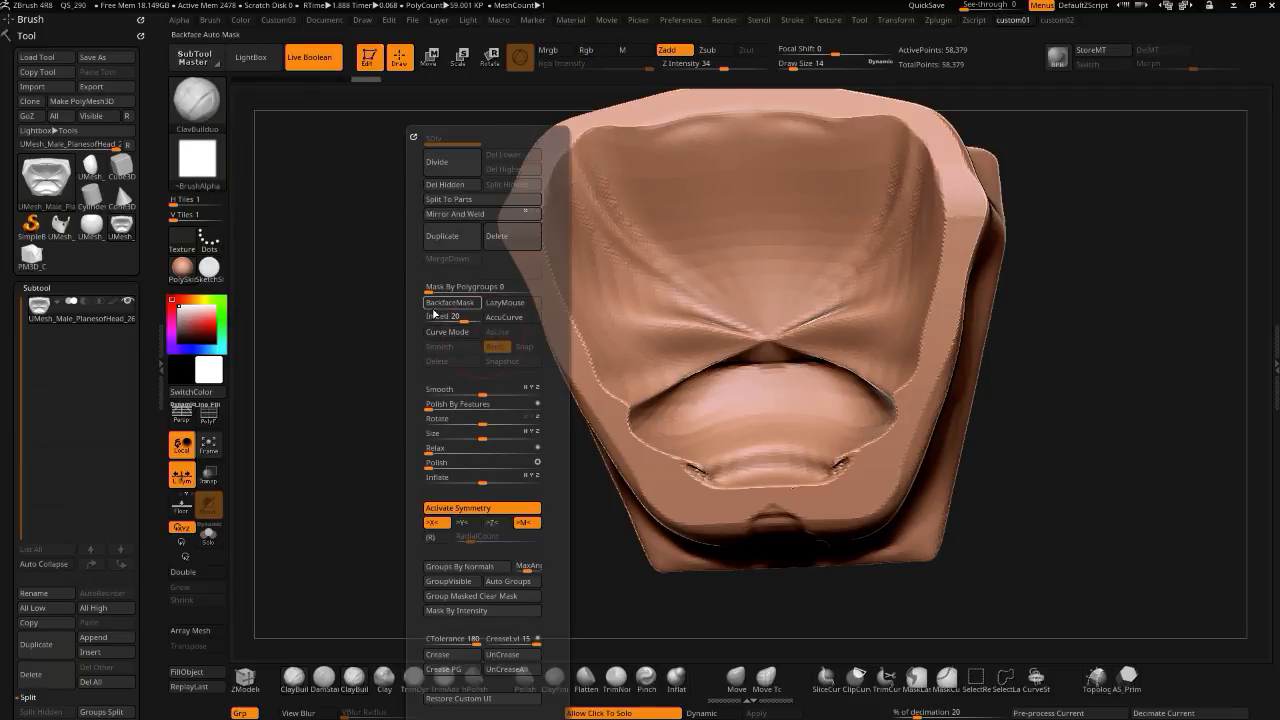
key(shift+1)
key(1)
click(400, 217)
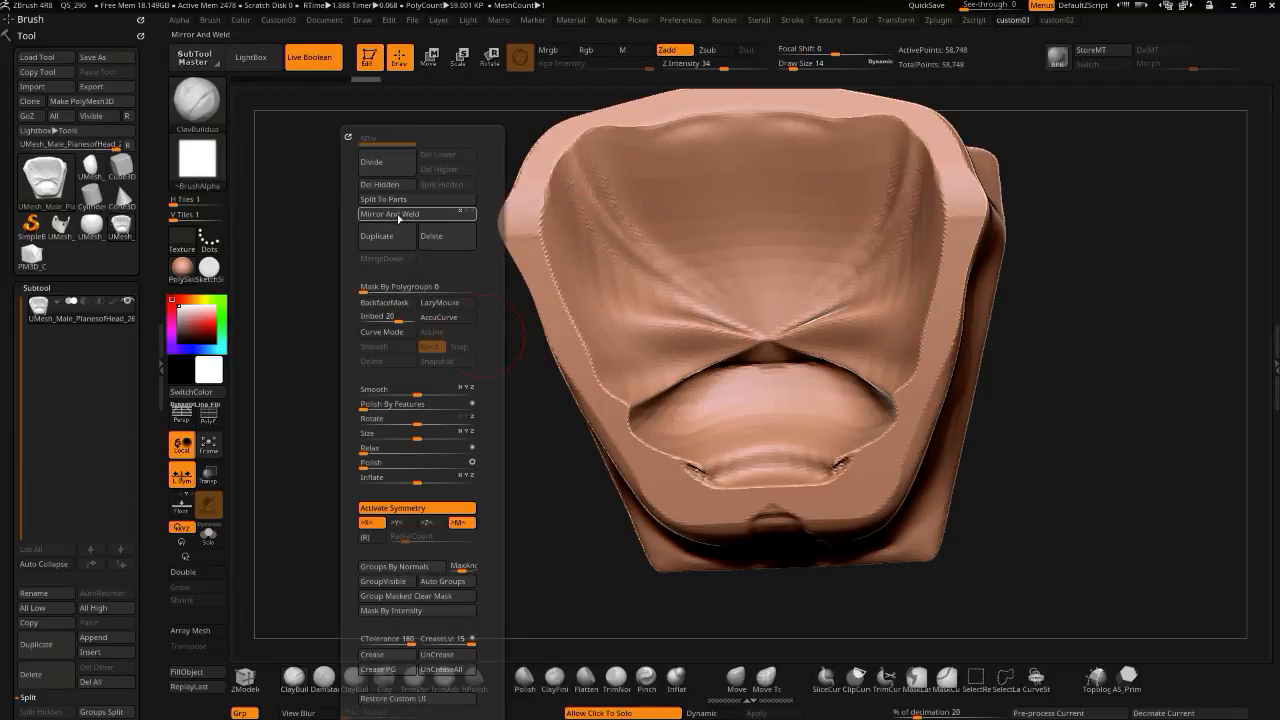
mouse_move(554, 414)
alt+mouse_down()
mouse_move(517, 479)
mouse_move(512, 422)
mouse_move(497, 493)
mouse_move(514, 390)
mouse_move(497, 409)
alt+mouse_up()
shift+drag(680, 347, 678, 358)
- Adjust the inner edge of the collar's hollow with the Move brush at draw size 18
click(732, 682)
drag(657, 301, 629, 311)
key([)
drag(579, 396, 554, 397)
mouse_move(486, 443)
mouse_down()
mouse_move(512, 535)
mouse_move(340, 555)
mouse_up()
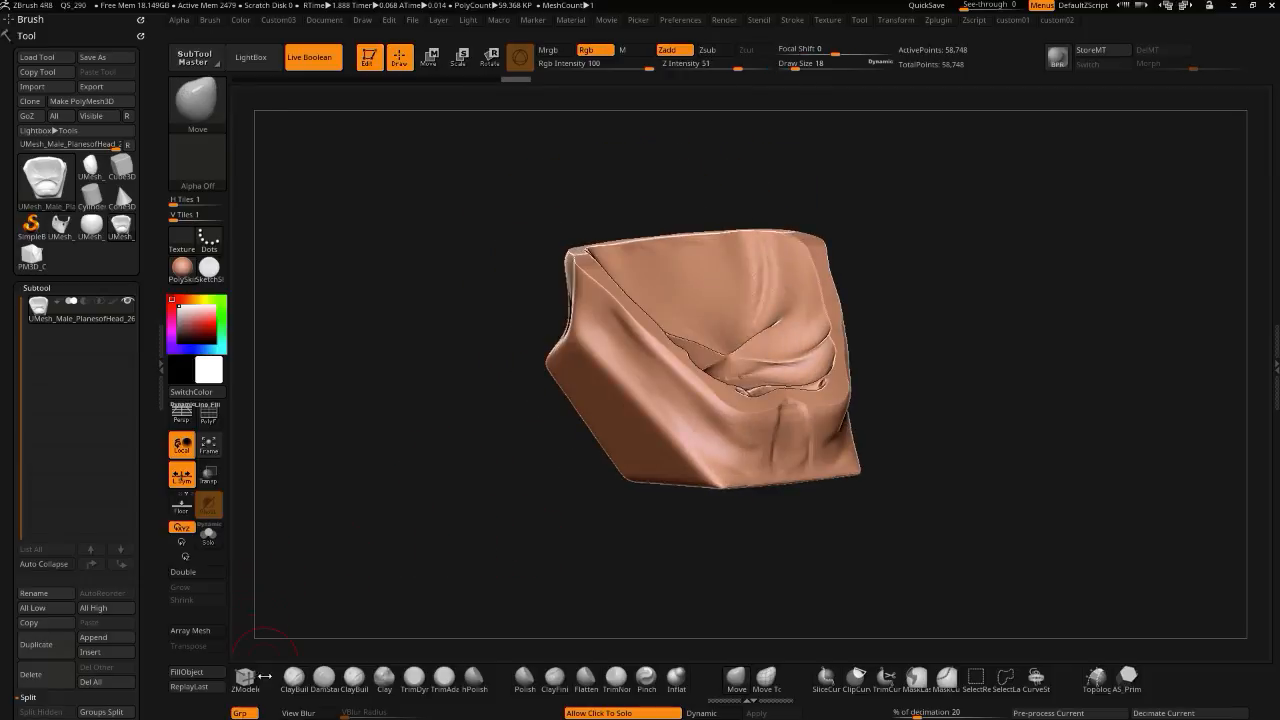
- Carve a crease along the collar's side between the upper fold and the base with DamStandard at draw size 14
click(294, 678)
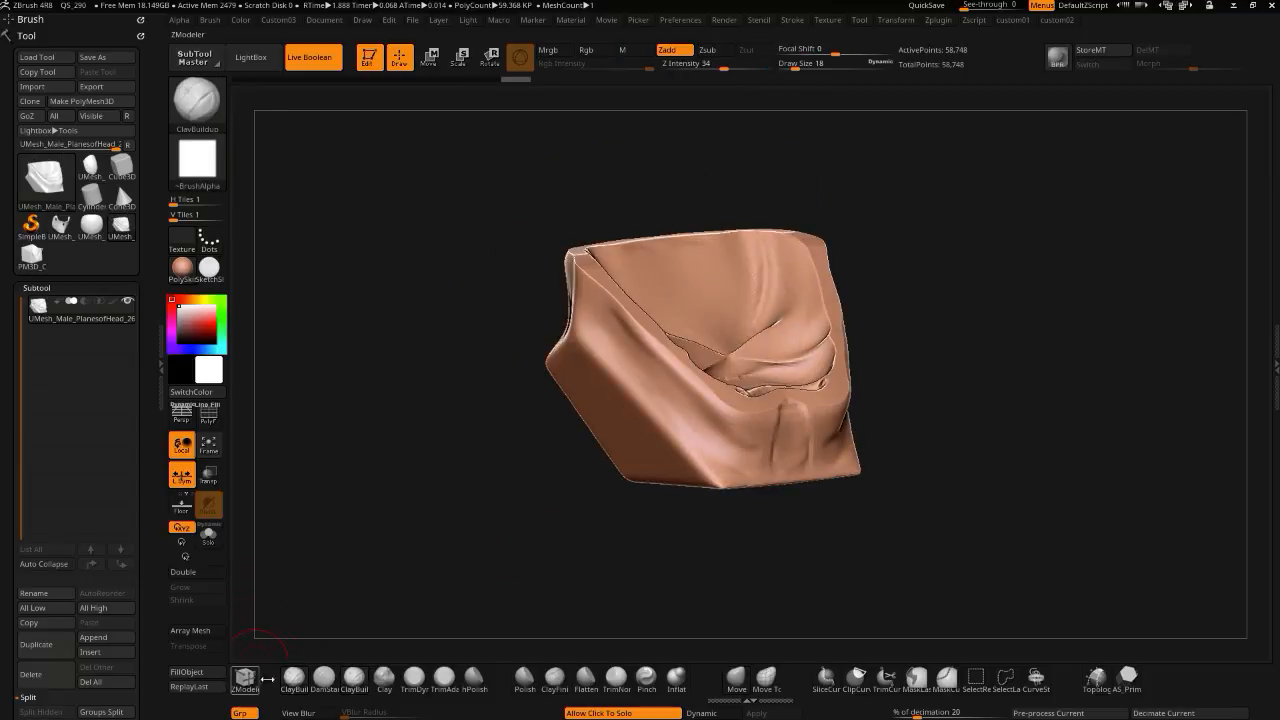
click(323, 680)
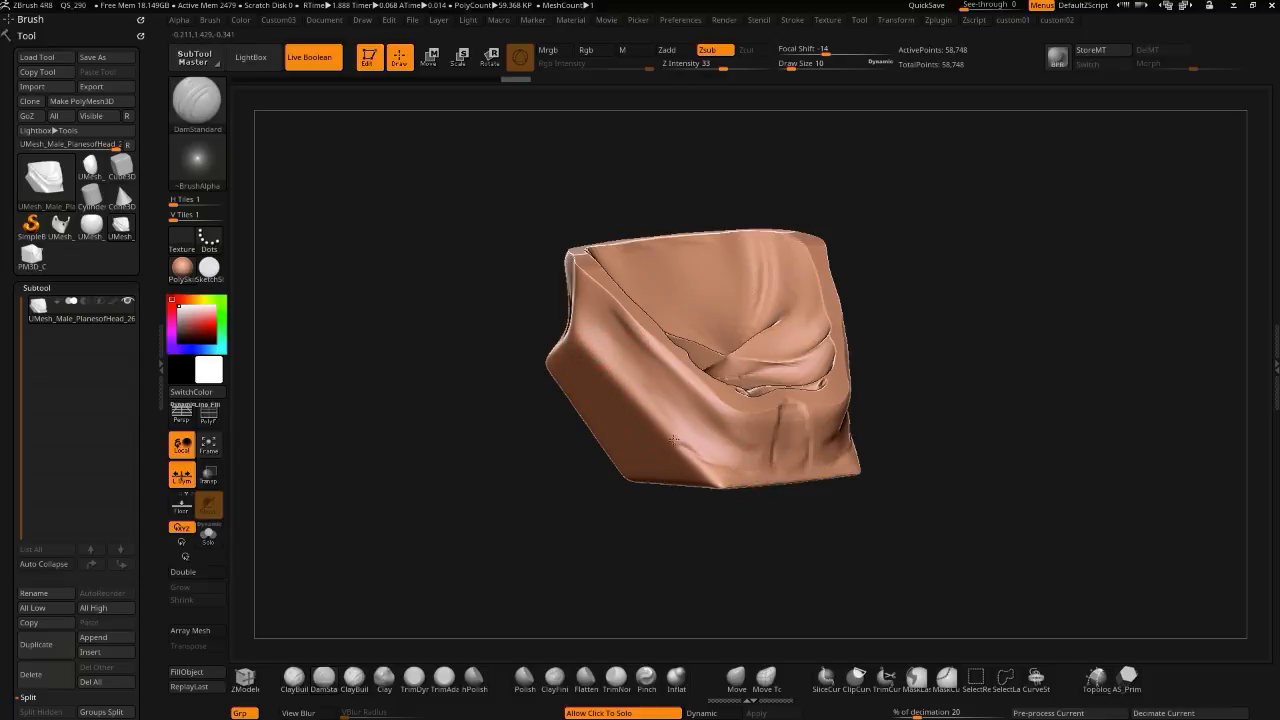
drag(620, 408, 572, 370)
mouse_move(462, 345)
mouse_down()
mouse_move(522, 370)
mouse_move(531, 300)
mouse_up()
drag(572, 377, 673, 423)
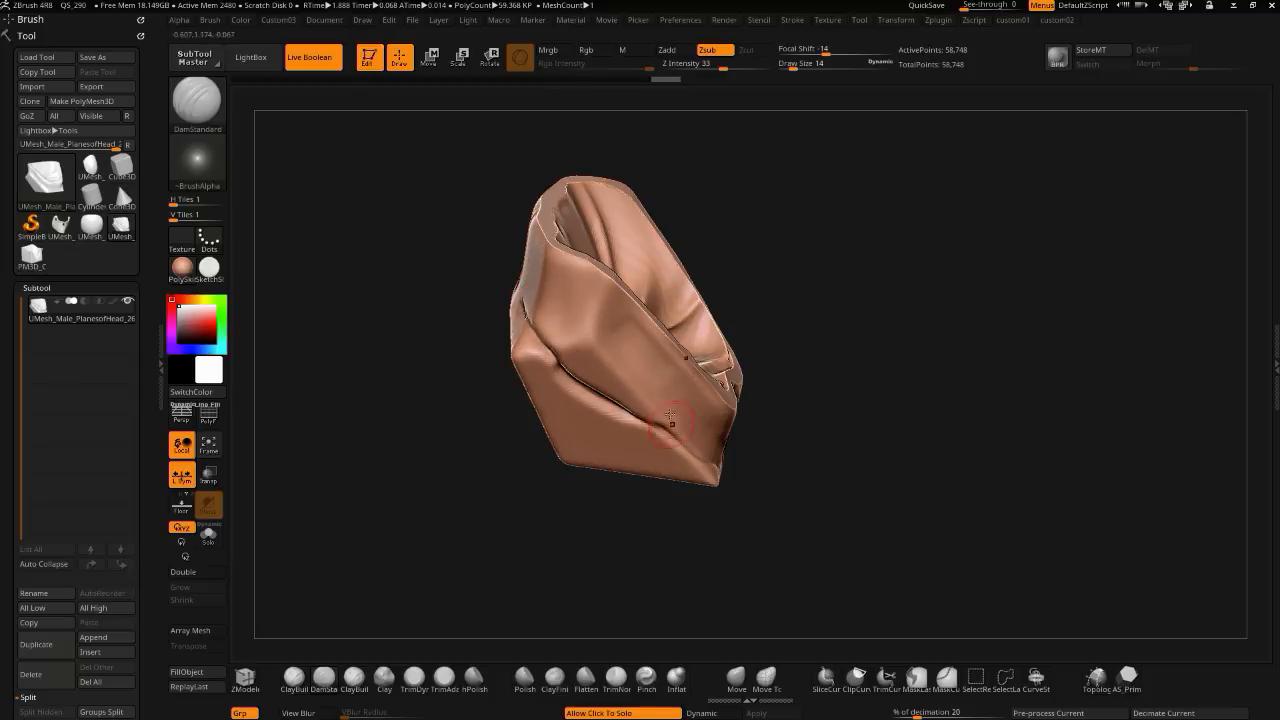
drag(391, 563, 545, 519)
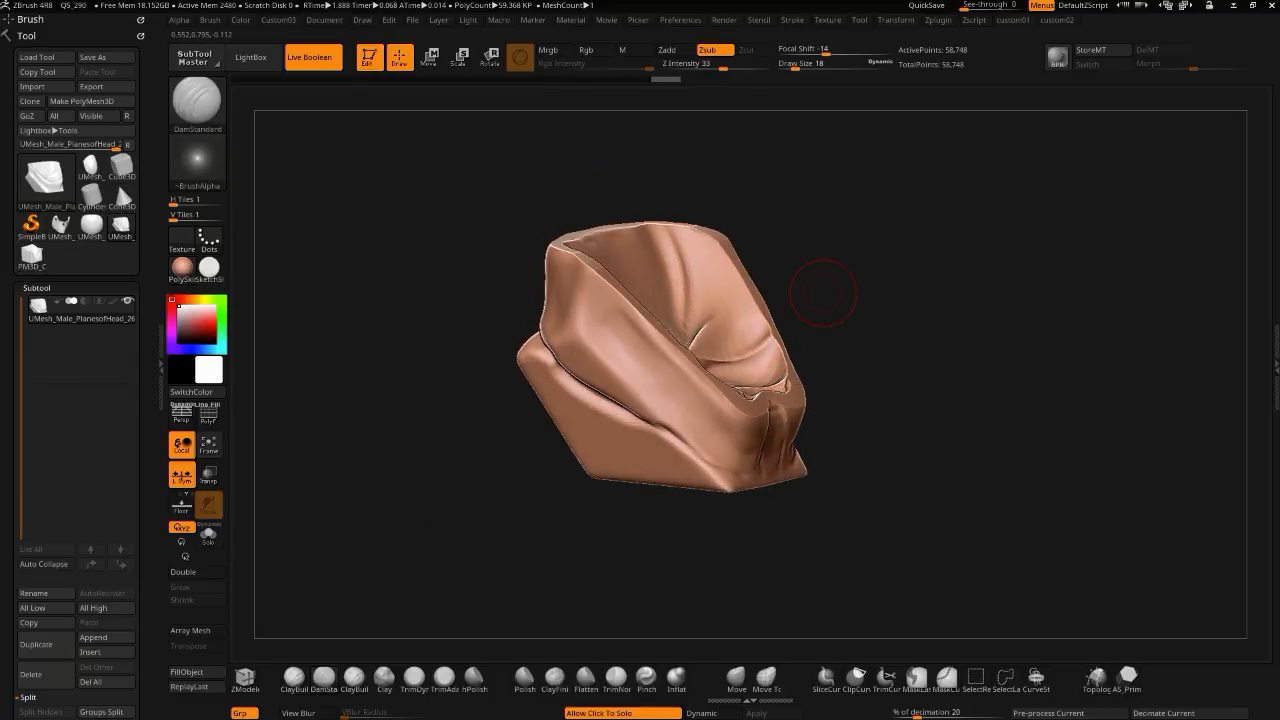
- Switch to the Photoshop reference sheet and examine the collar's folds in the helmet render and line drawings
key(alt+Tab)
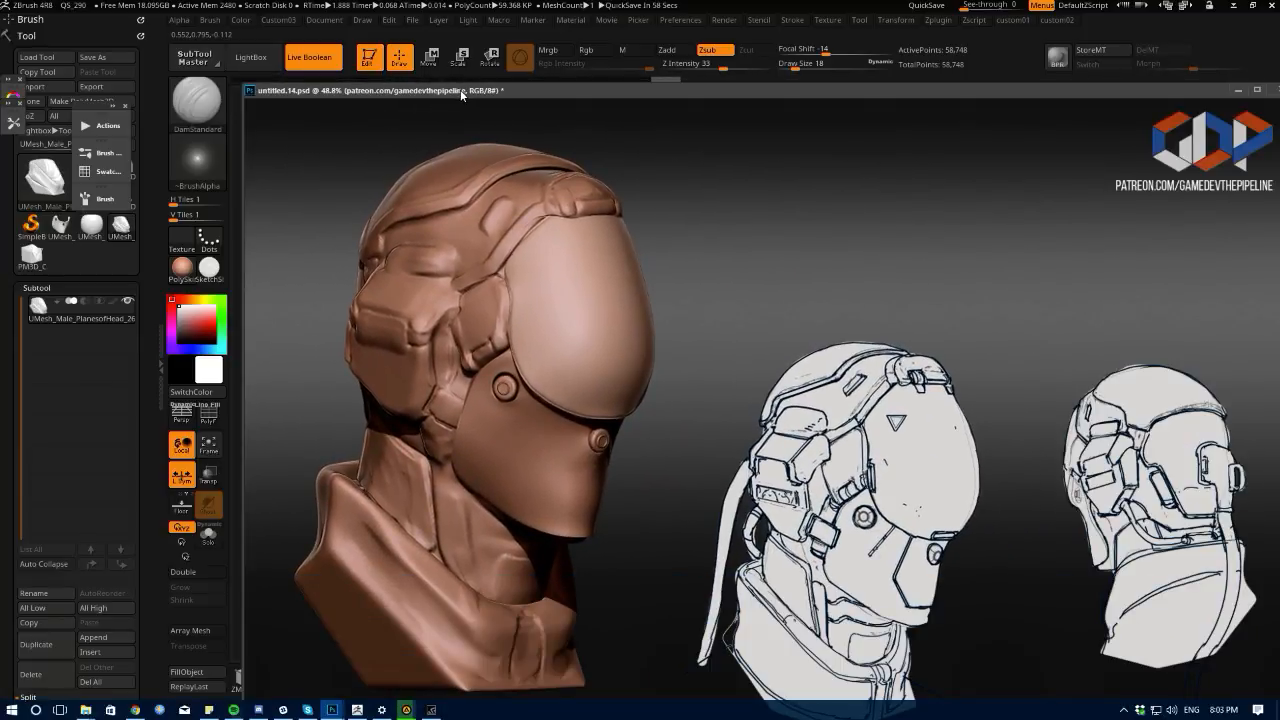
drag(460, 89, 390, 56)
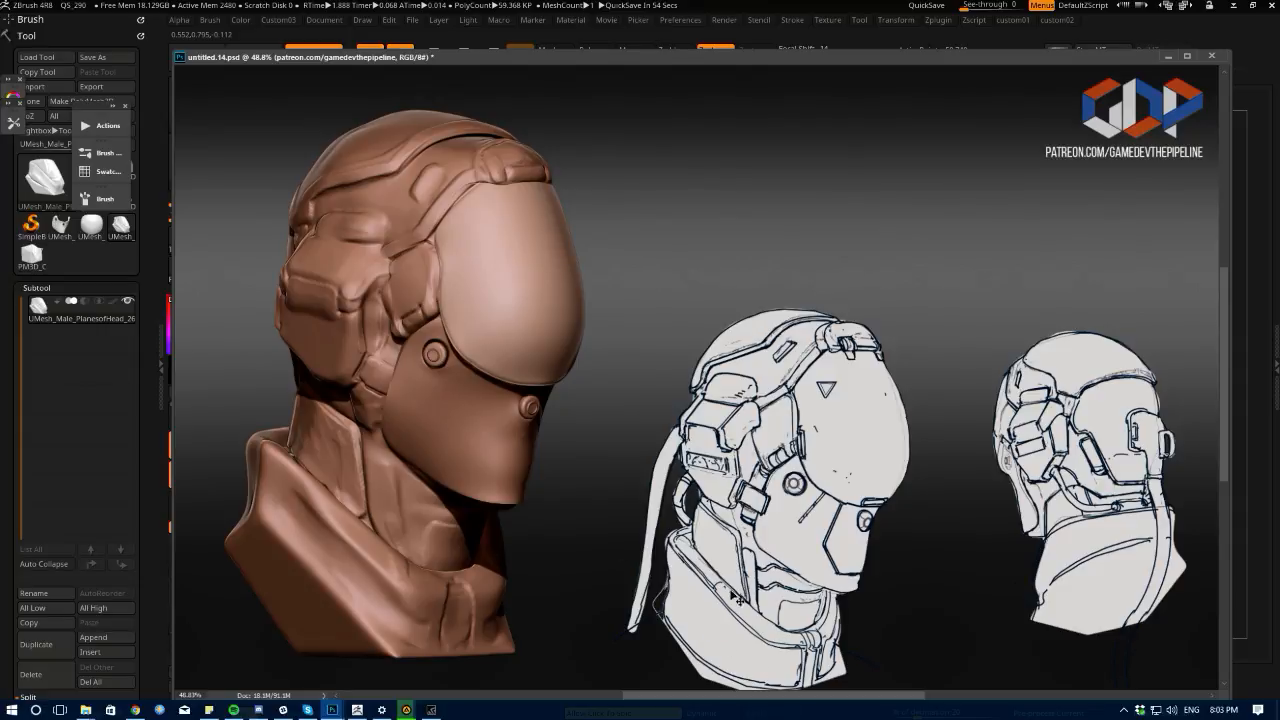
drag(452, 57, 1279, 128)
- Flatten the collar's side panel above the crease with the TrimDynamic brush at draw size 22
drag(422, 397, 568, 611)
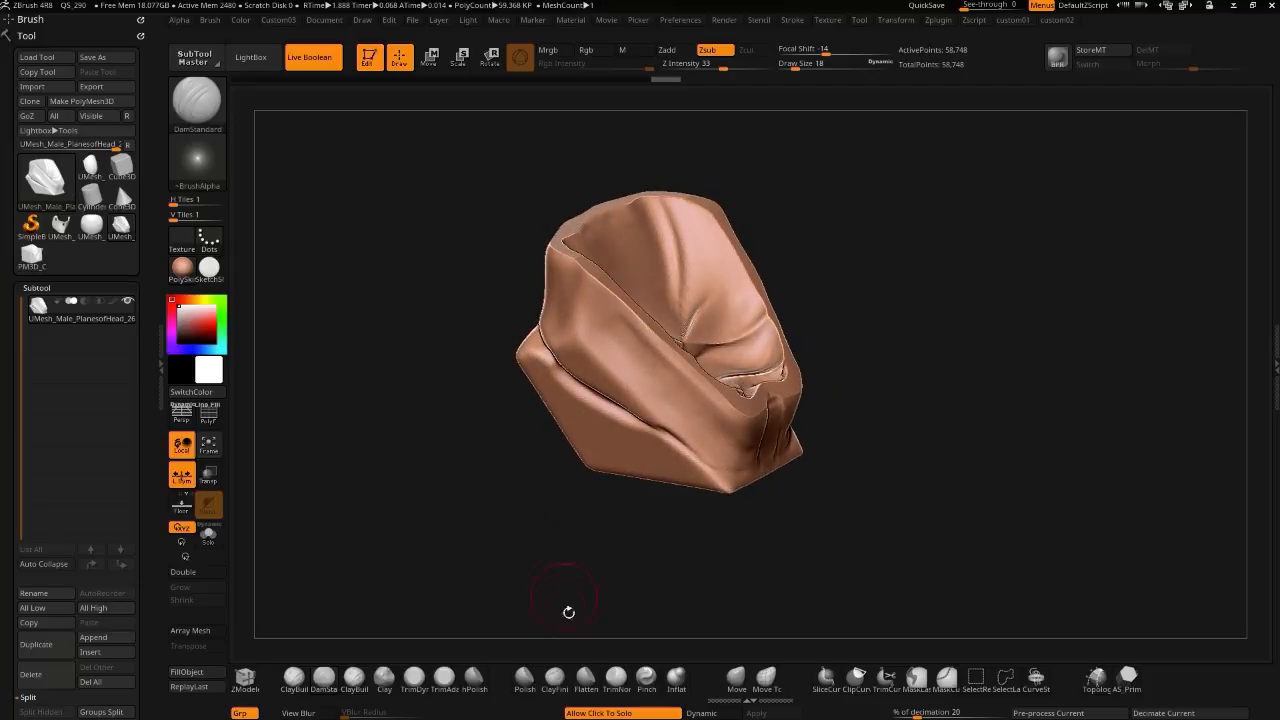
click(413, 681)
mouse_move(589, 367)
mouse_down()
mouse_move(580, 345)
mouse_move(665, 412)
mouse_move(588, 325)
mouse_move(608, 371)
mouse_up()
mouse_move(508, 380)
mouse_down()
mouse_move(489, 346)
mouse_move(520, 350)
mouse_up()
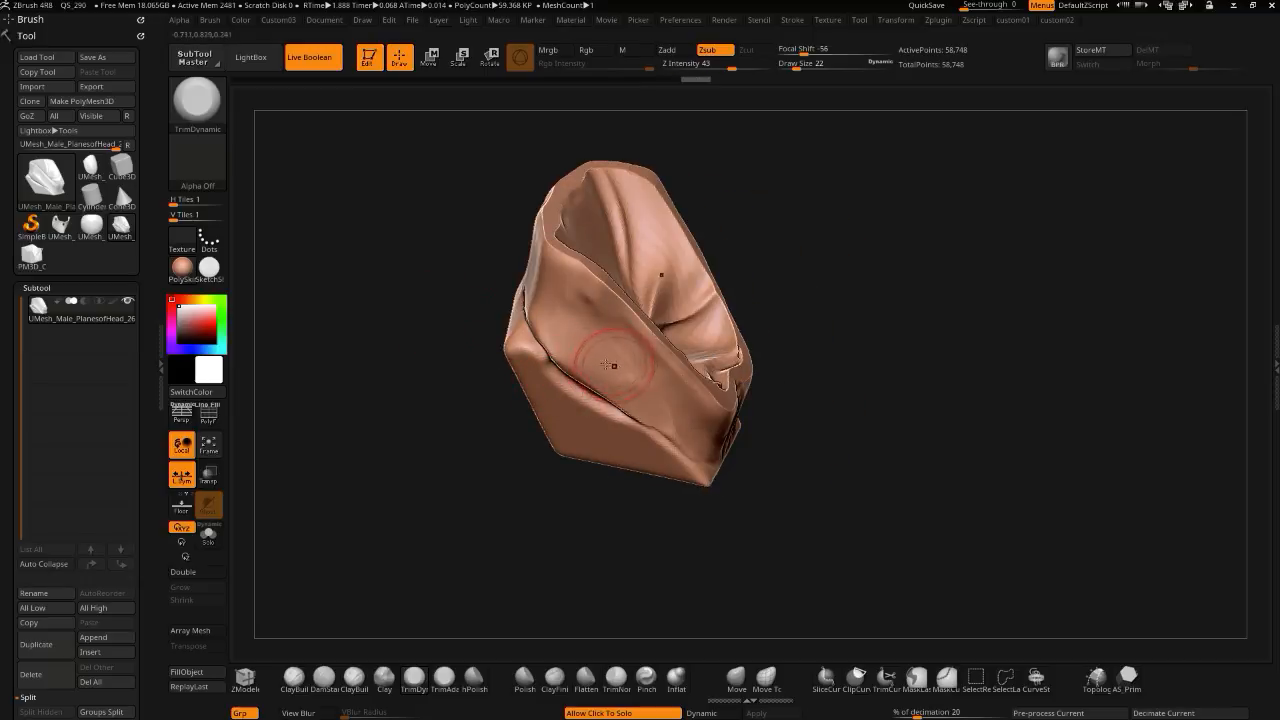
drag(487, 286, 462, 304)
drag(551, 314, 598, 338)
drag(455, 310, 490, 295)
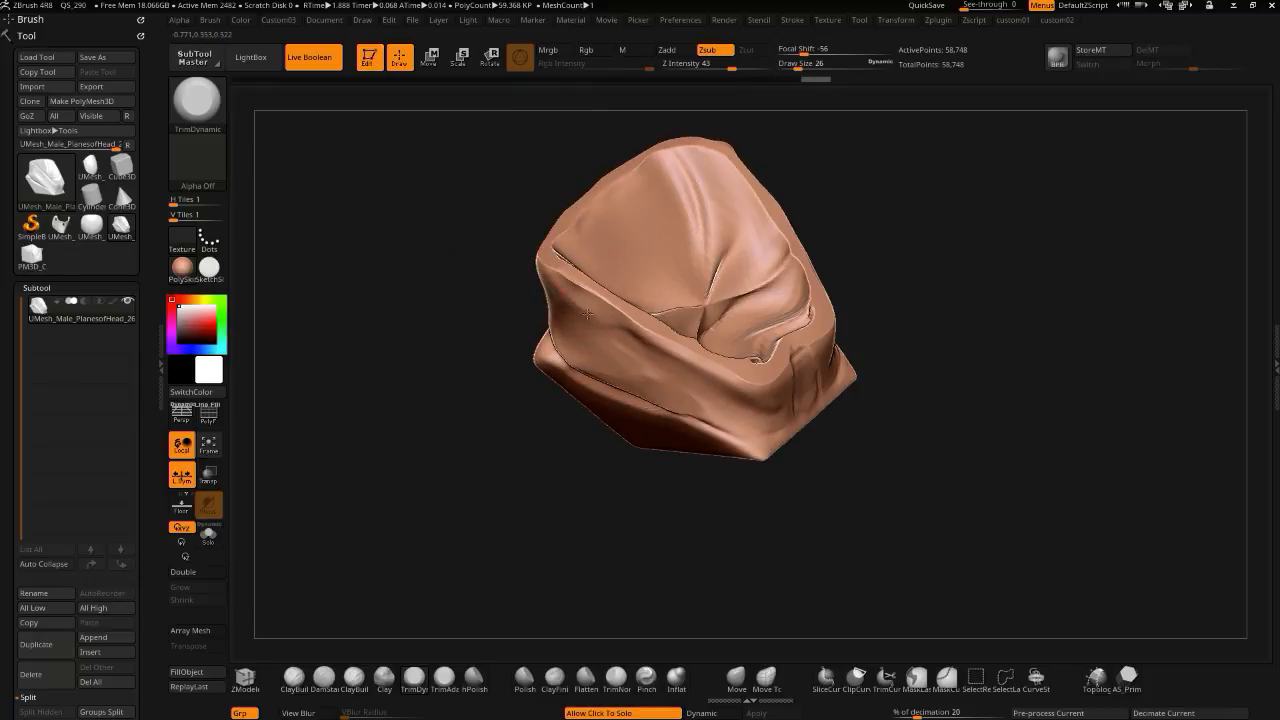
- Even out the folds inside the collar's hollow and rebuild the mesh with DynaMesh
mouse_move(441, 372)
mouse_down()
mouse_move(587, 285)
mouse_move(597, 302)
mouse_move(570, 300)
mouse_up()
mouse_move(475, 310)
mouse_down()
mouse_move(435, 410)
mouse_move(455, 330)
mouse_move(520, 337)
mouse_up()
drag(521, 417, 586, 340)
mouse_move(709, 354)
mouse_down()
mouse_move(696, 336)
mouse_move(690, 380)
mouse_move(676, 342)
mouse_up()
mouse_move(506, 378)
mouse_down()
mouse_move(503, 263)
mouse_move(550, 218)
mouse_up()
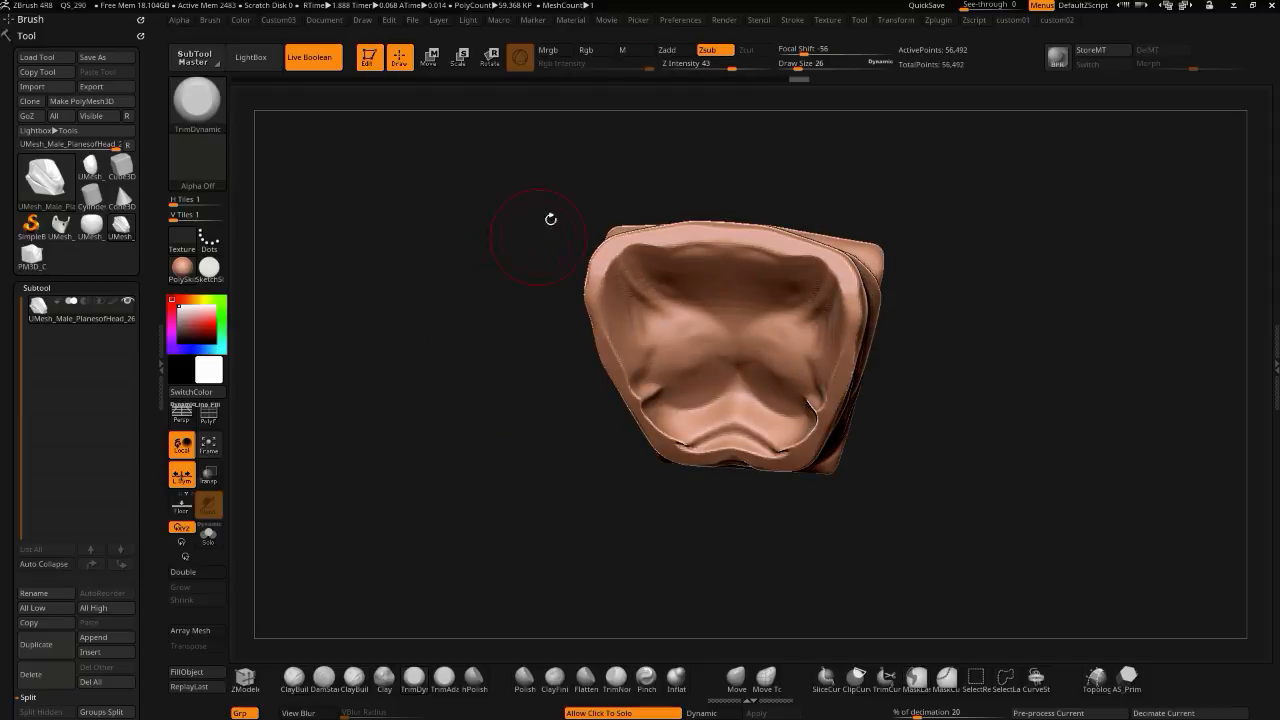
- Reshape the collar's rear rim and upper corners with the Move brush at draw sizes 26 and 14
click(737, 677)
drag(676, 251, 702, 241)
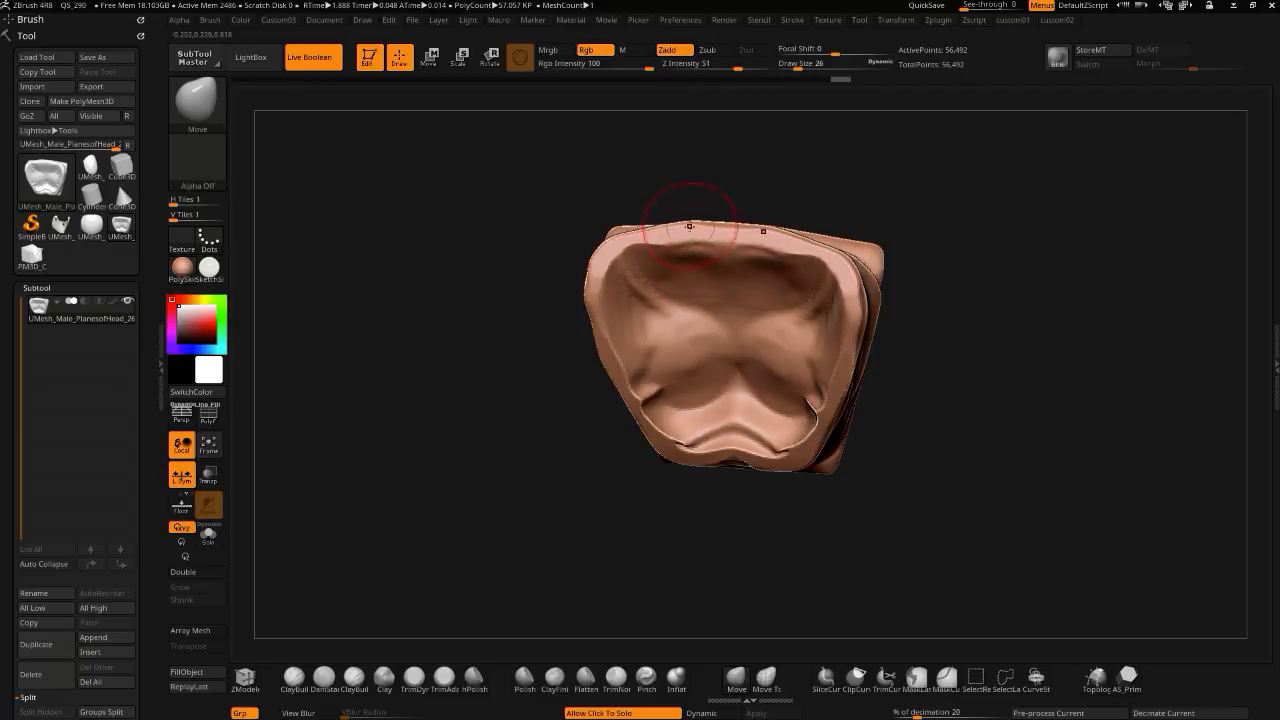
drag(508, 237, 514, 246)
key(bracketleft)
drag(630, 252, 633, 261)
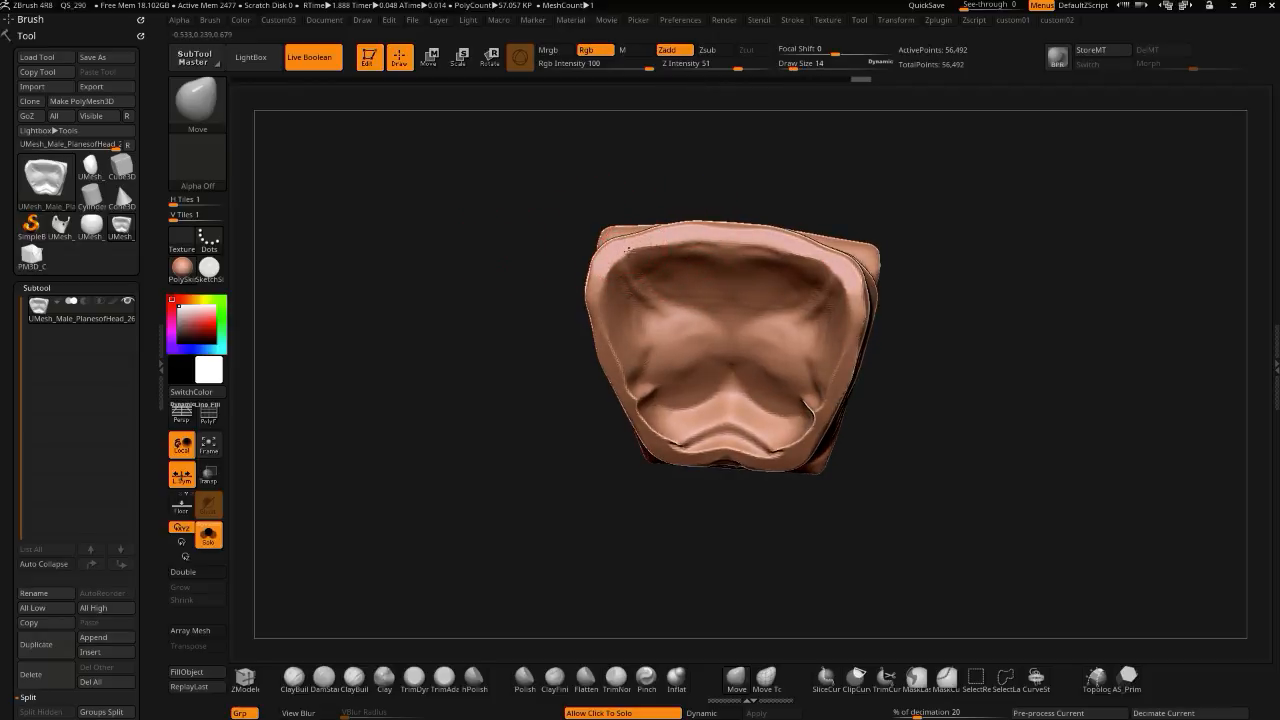
- Carve the crease around the back of the collar above the base with DamStandard at draw size 14
mouse_move(568, 230)
mouse_down()
mouse_move(468, 324)
mouse_move(478, 332)
mouse_move(432, 465)
mouse_move(449, 520)
mouse_move(433, 517)
mouse_move(491, 391)
mouse_move(377, 413)
mouse_up()
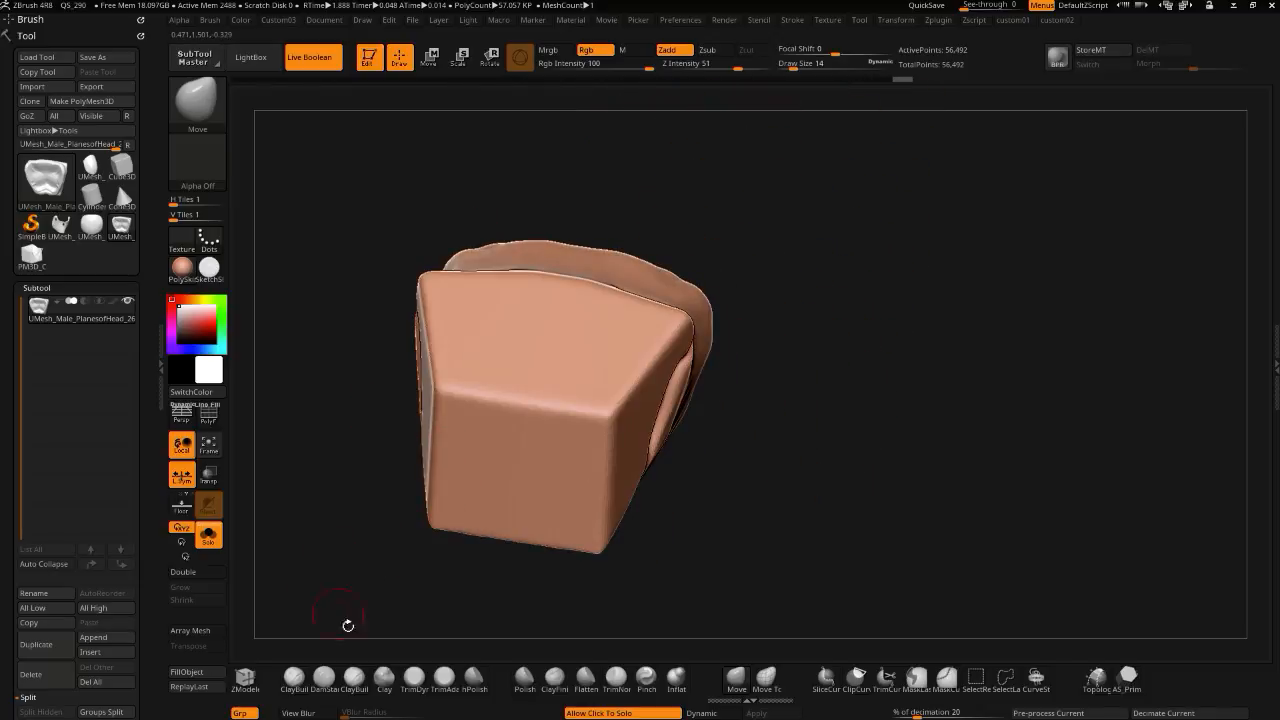
click(323, 680)
drag(332, 451, 326, 535)
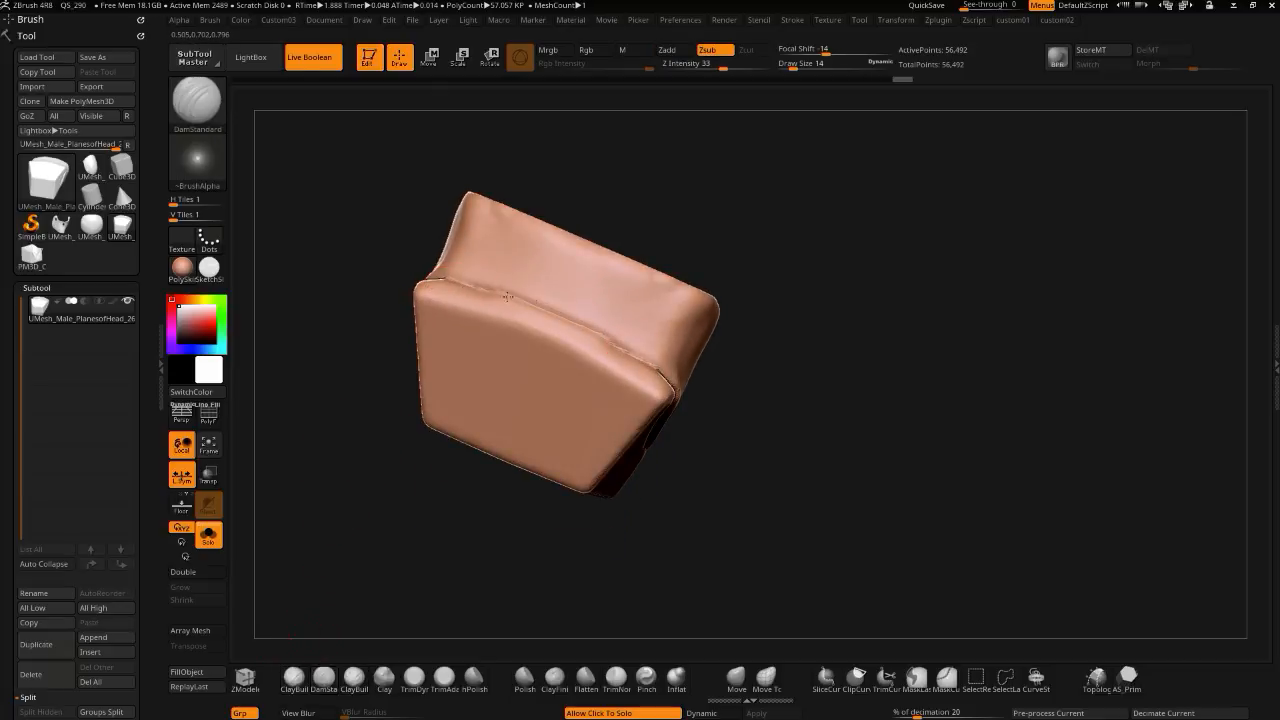
drag(717, 503, 474, 320)
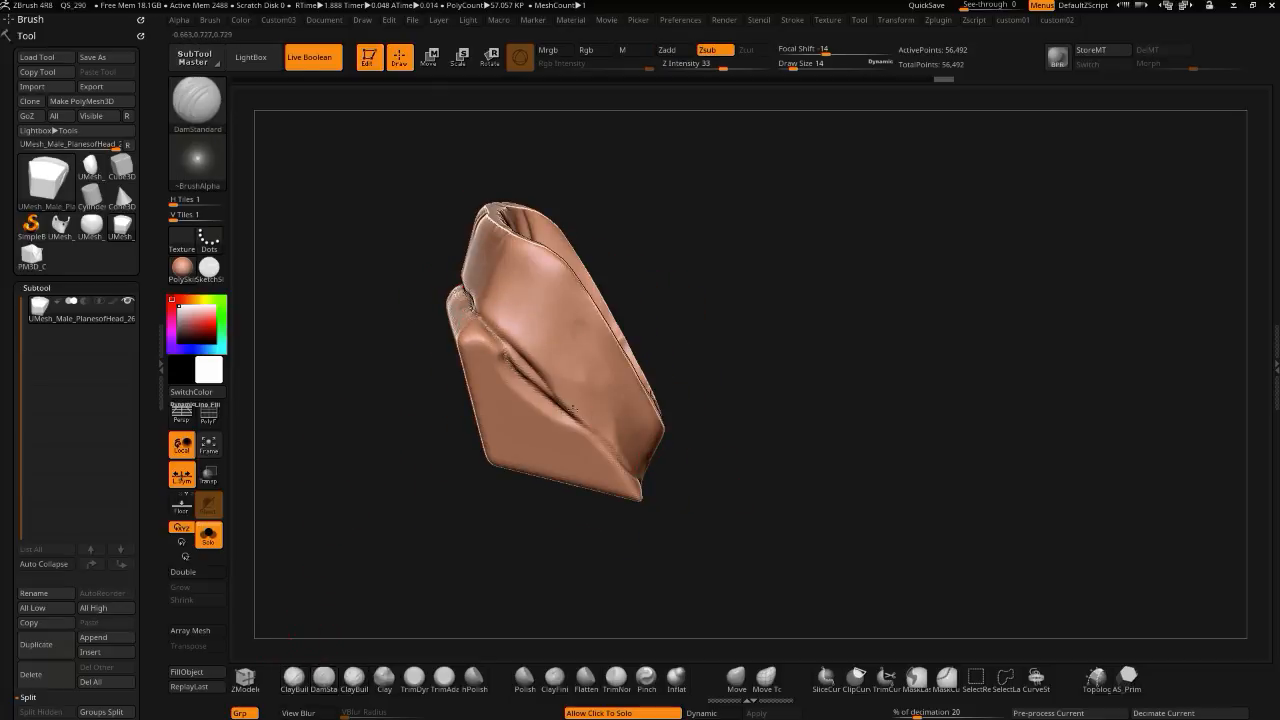
- Deepen the side crease of the collar and extend it down towards the front with DamStandard
drag(678, 550, 611, 479)
drag(529, 343, 588, 411)
drag(620, 458, 676, 484)
drag(606, 446, 638, 470)
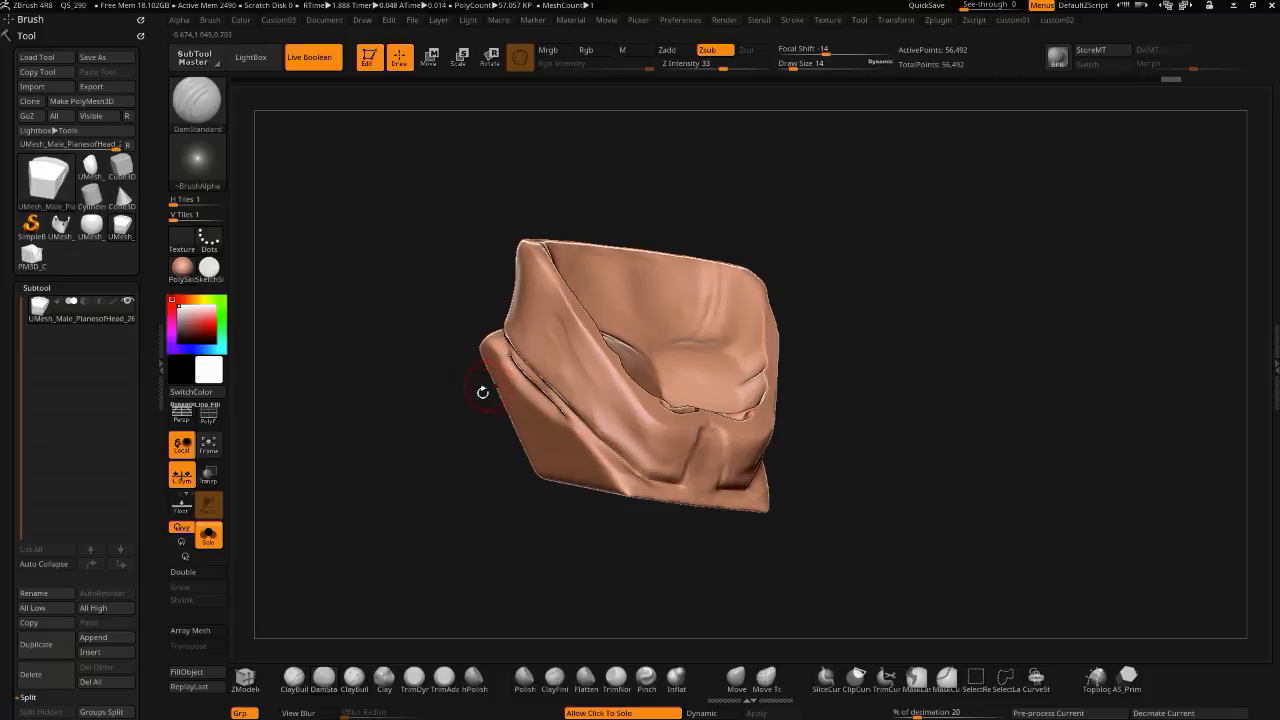
- Build up the lower side of the collar towards the front with the ClayTubes brush at draw size 8
drag(414, 452, 494, 427)
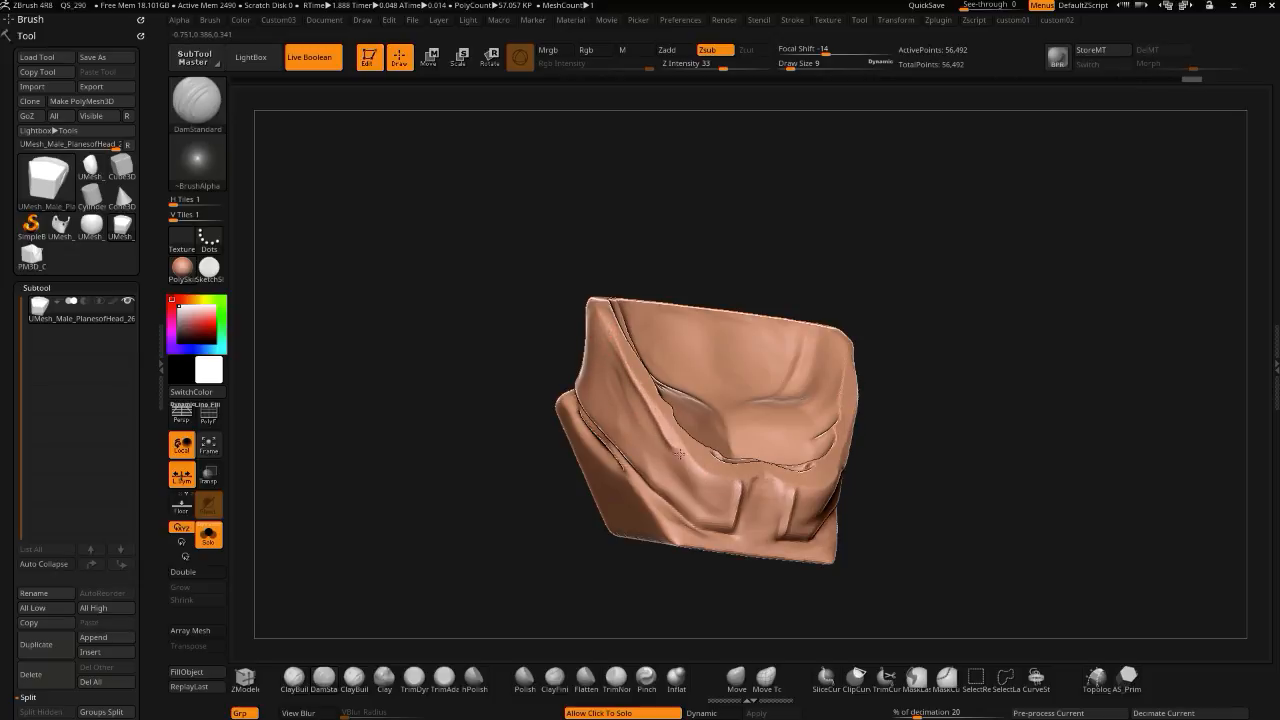
click(292, 680)
key(b)
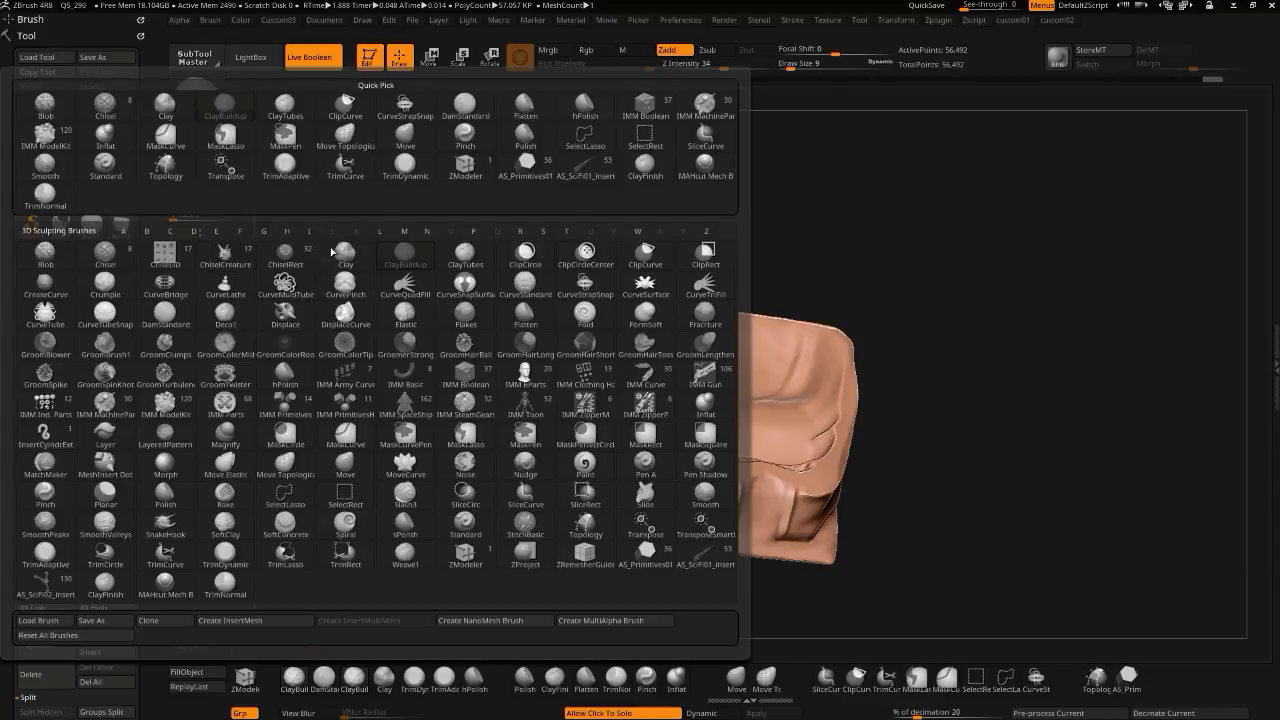
click(462, 250)
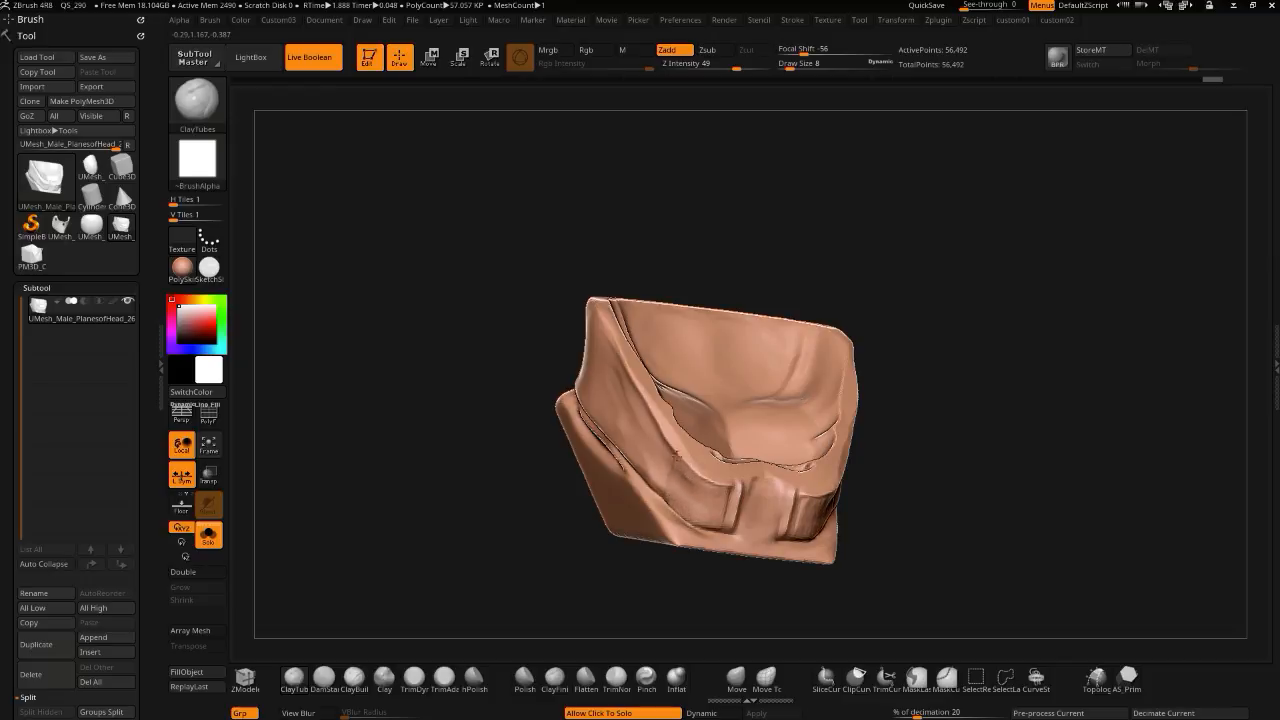
drag(528, 399, 394, 354)
key(f)
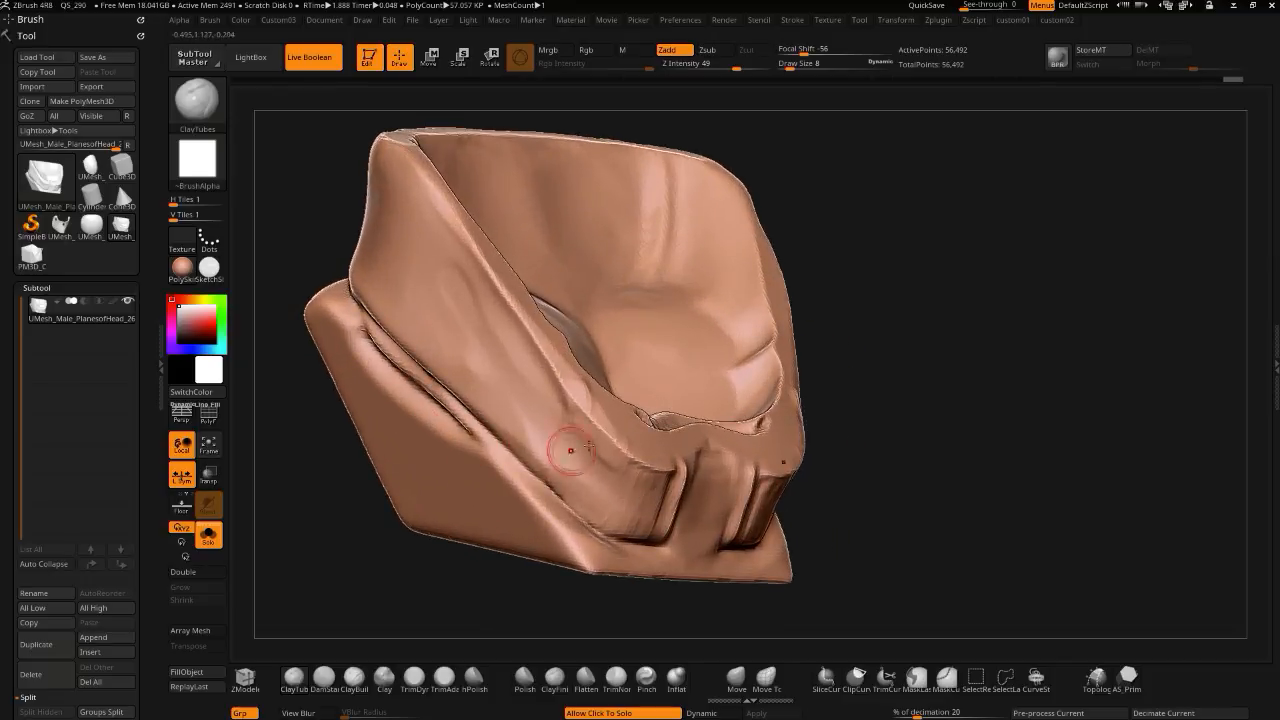
mouse_move(543, 437)
mouse_down()
mouse_move(518, 450)
mouse_move(508, 382)
mouse_up()
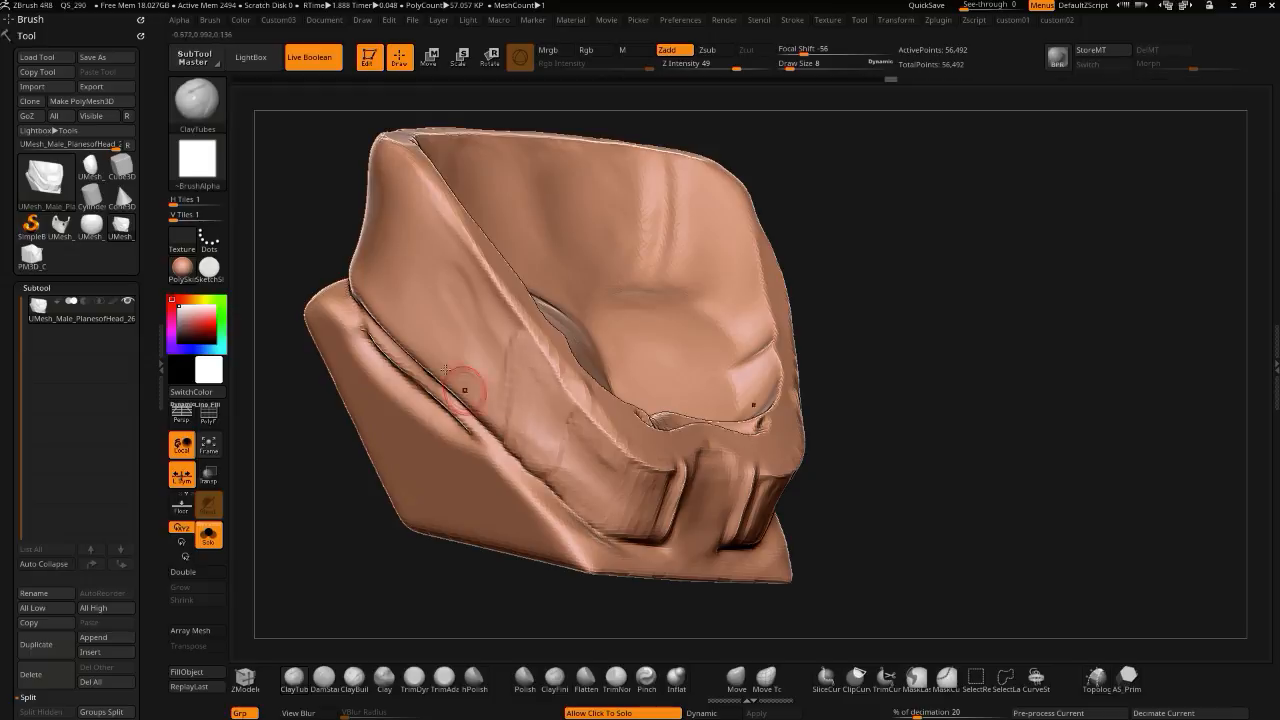
- Layer ClayTubes folds along the collar's outer side up to the rim at draw size 9 and smooth them
drag(324, 485, 457, 472)
drag(361, 407, 289, 380)
drag(630, 423, 561, 383)
key(shift)
mouse_move(412, 380)
mouse_down()
mouse_move(451, 406)
mouse_move(472, 400)
mouse_up()
drag(552, 271, 537, 343)
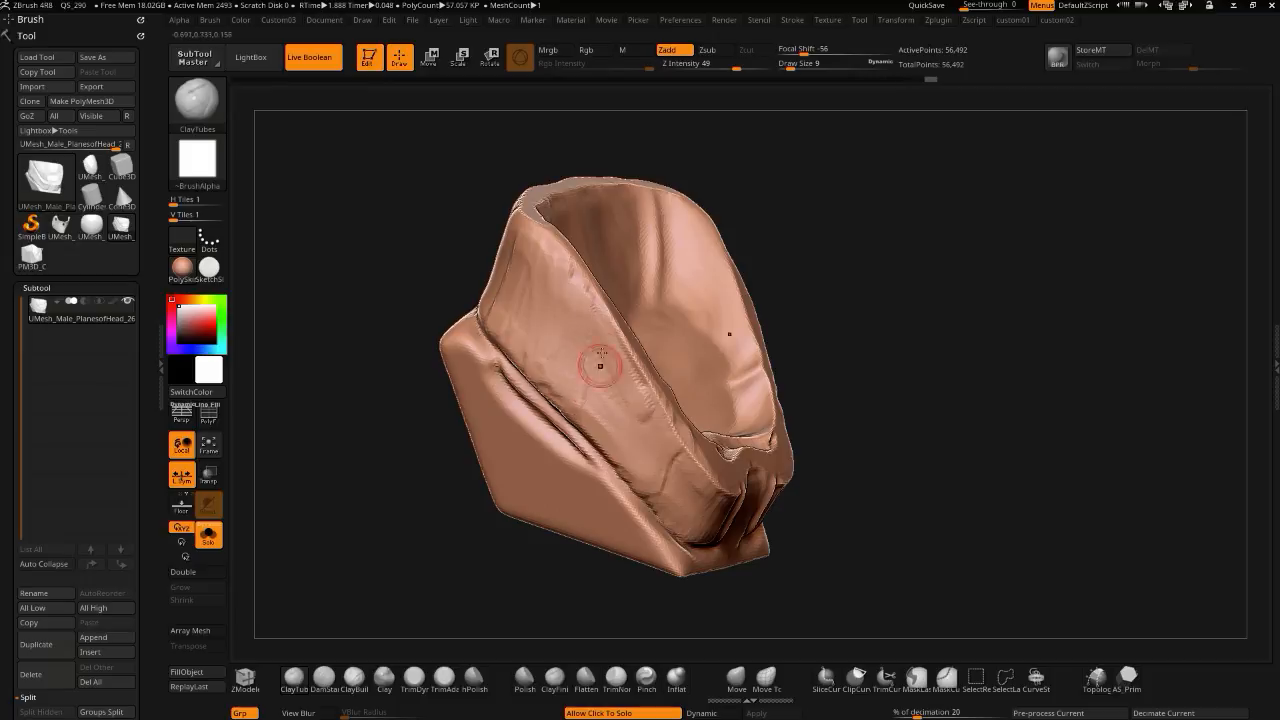
key(shift)
- Add ClayTubes volume to the inner side wall of the collar's hollow at draw size 10
alt+drag(429, 515, 369, 420)
drag(369, 420, 446, 538)
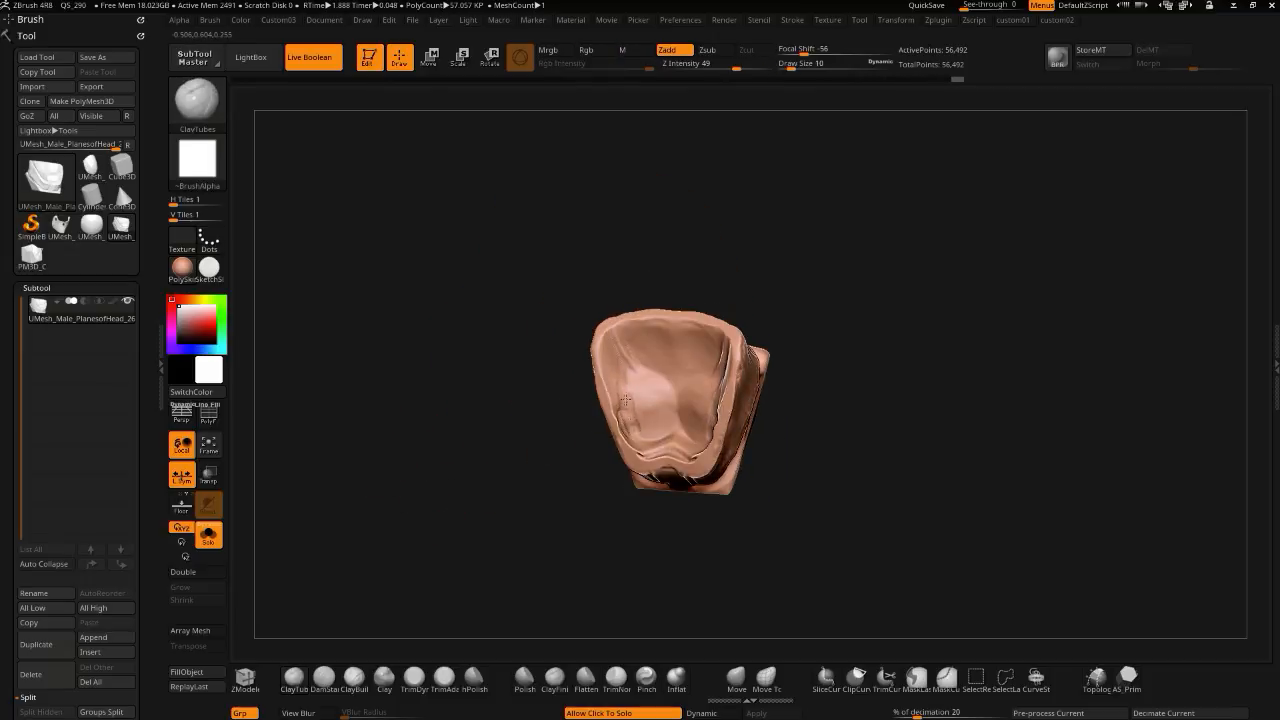
mouse_move(663, 414)
mouse_down()
mouse_move(646, 398)
mouse_move(648, 430)
mouse_move(660, 398)
mouse_move(671, 428)
mouse_move(650, 400)
mouse_move(668, 420)
mouse_move(680, 380)
mouse_move(634, 412)
mouse_up()
mouse_move(471, 400)
alt+mouse_down()
mouse_move(416, 365)
mouse_move(455, 413)
alt+mouse_up()
key(bracketleft)
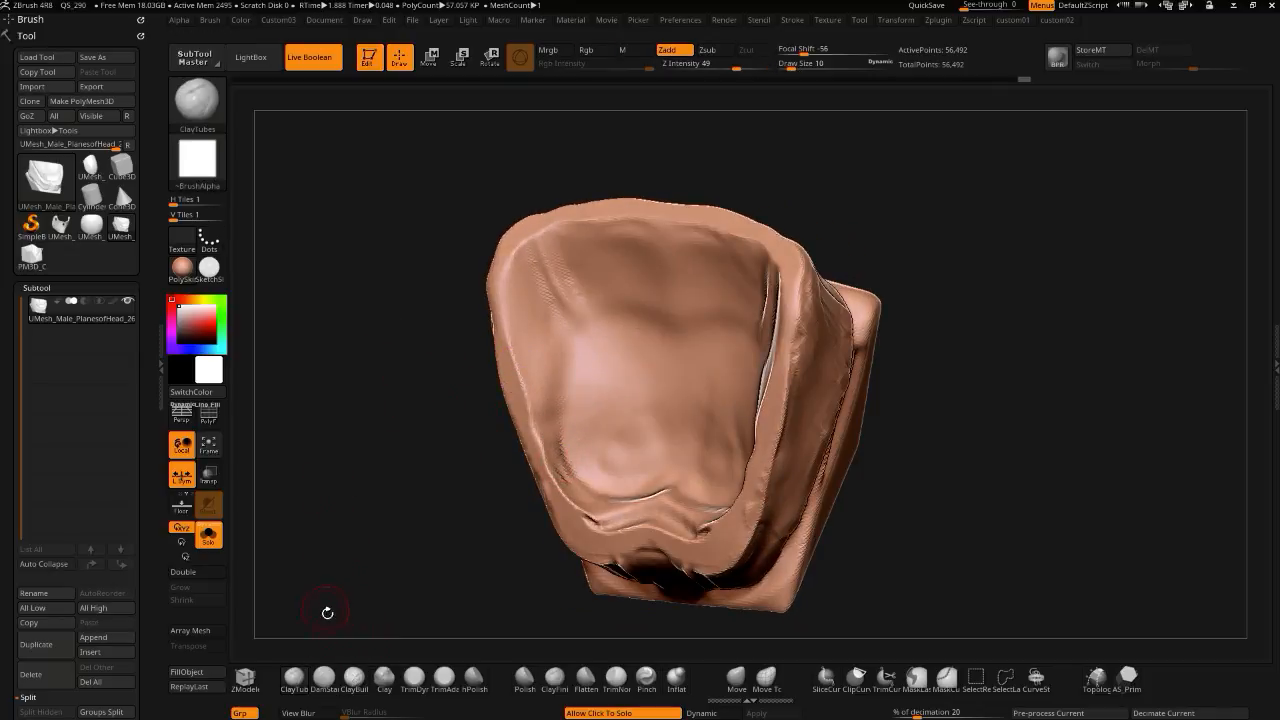
click(354, 676)
drag(586, 343, 592, 361)
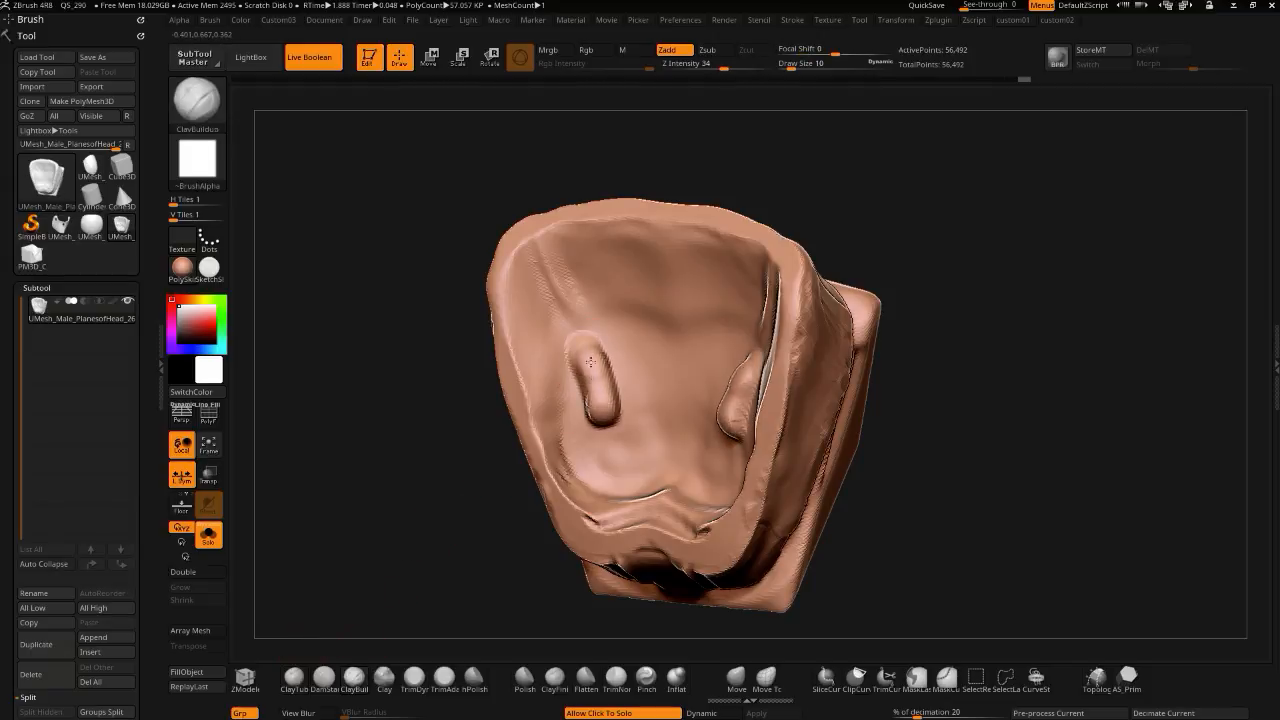
key(ctrl+z)
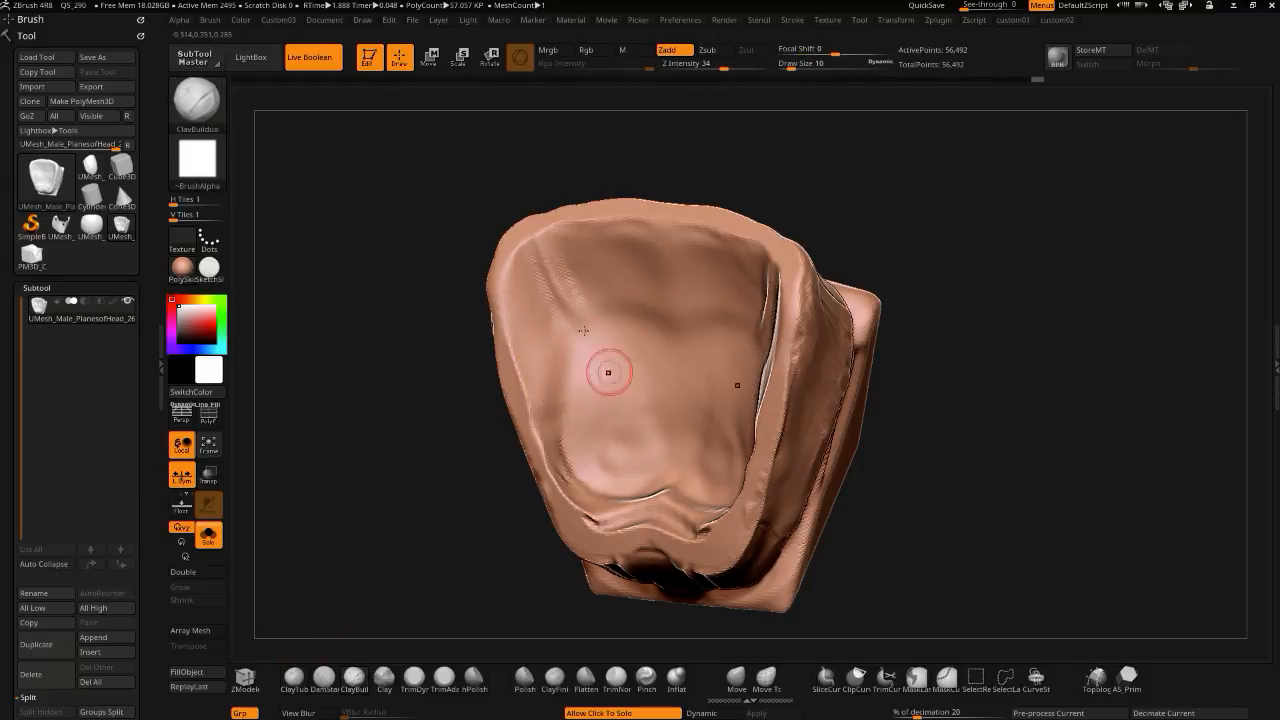
click(294, 676)
mouse_move(300, 600)
mouse_down()
mouse_move(340, 506)
mouse_move(325, 527)
mouse_up()
mouse_move(567, 424)
mouse_down()
mouse_move(579, 346)
mouse_move(611, 463)
mouse_up()
key(ctrl+z)
key(bracketleft)
drag(604, 322, 616, 460)
key(ctrl+z)
key(ctrl+z)
- Build up the collar's front side with ClayTubes at draw size 7, smooth it, and reshape the inner front rim with Move
drag(453, 337, 365, 329)
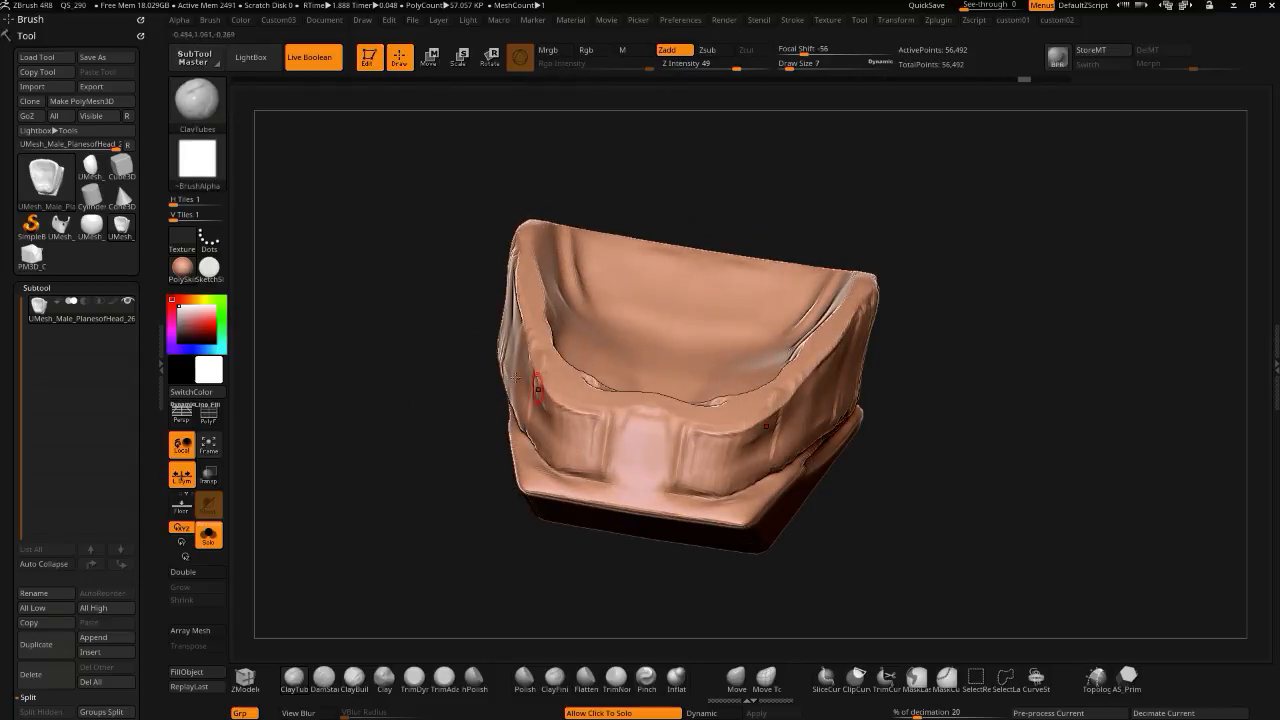
drag(552, 396, 583, 438)
click(736, 678)
shift+drag(480, 487, 517, 431)
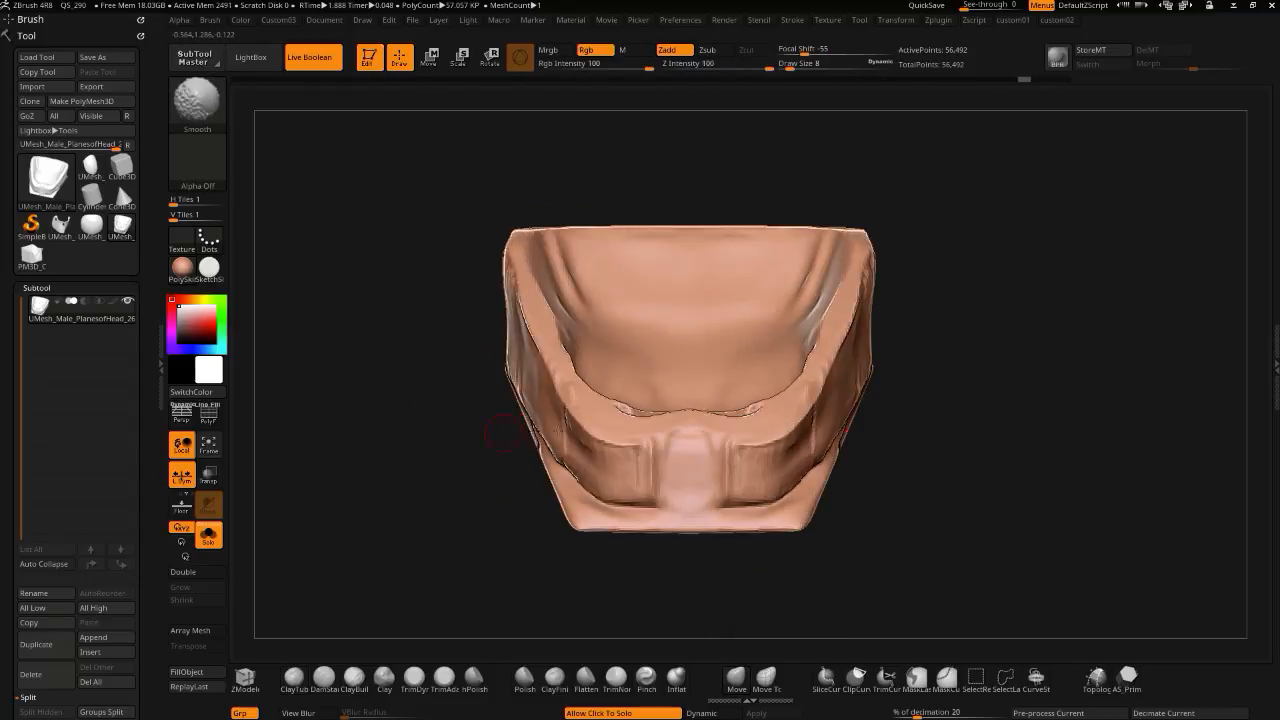
drag(687, 417, 683, 426)
drag(478, 420, 450, 502)
drag(620, 408, 617, 382)
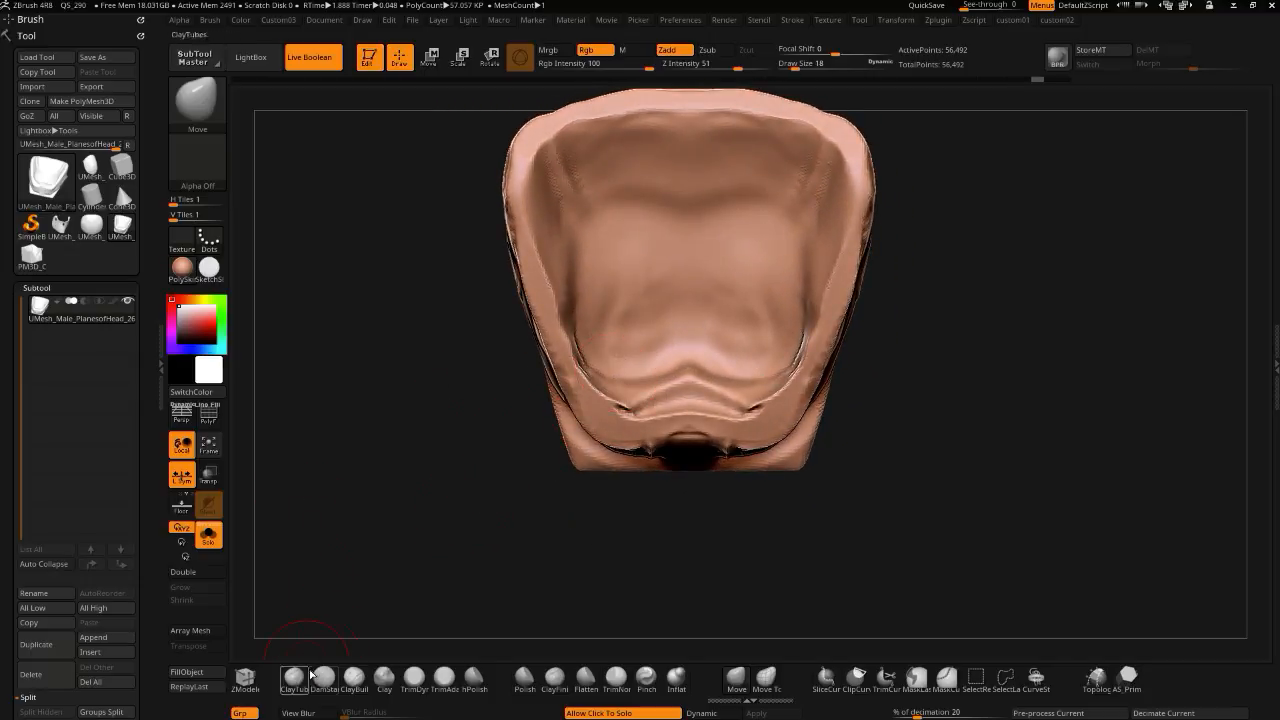
- Adjust the collar's rear side wall with the Move brush and smooth its surface at draw size 10
click(414, 680)
mouse_move(371, 500)
mouse_down()
mouse_move(374, 420)
mouse_move(398, 415)
mouse_move(402, 438)
mouse_move(352, 421)
mouse_up()
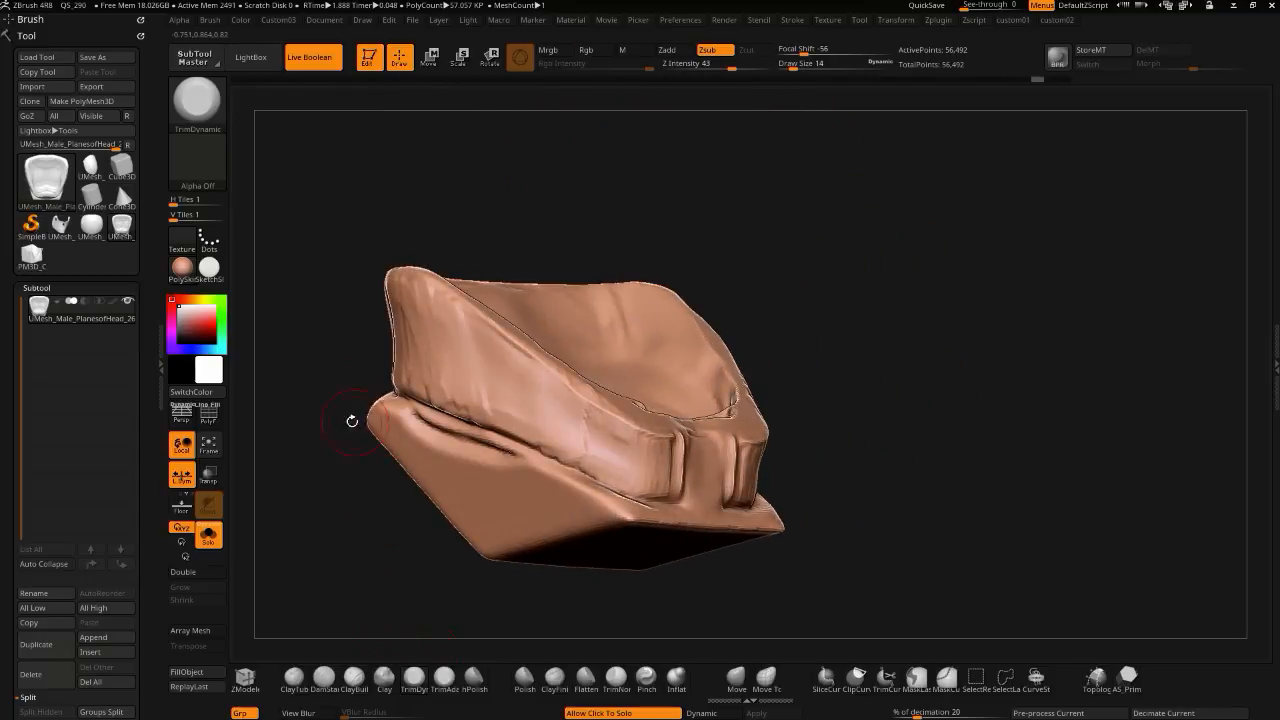
click(735, 677)
mouse_move(396, 335)
mouse_down()
mouse_move(420, 368)
mouse_move(334, 369)
mouse_move(398, 345)
mouse_up()
key([)
key([)
key([)
shift+right_drag(415, 335, 366, 336)
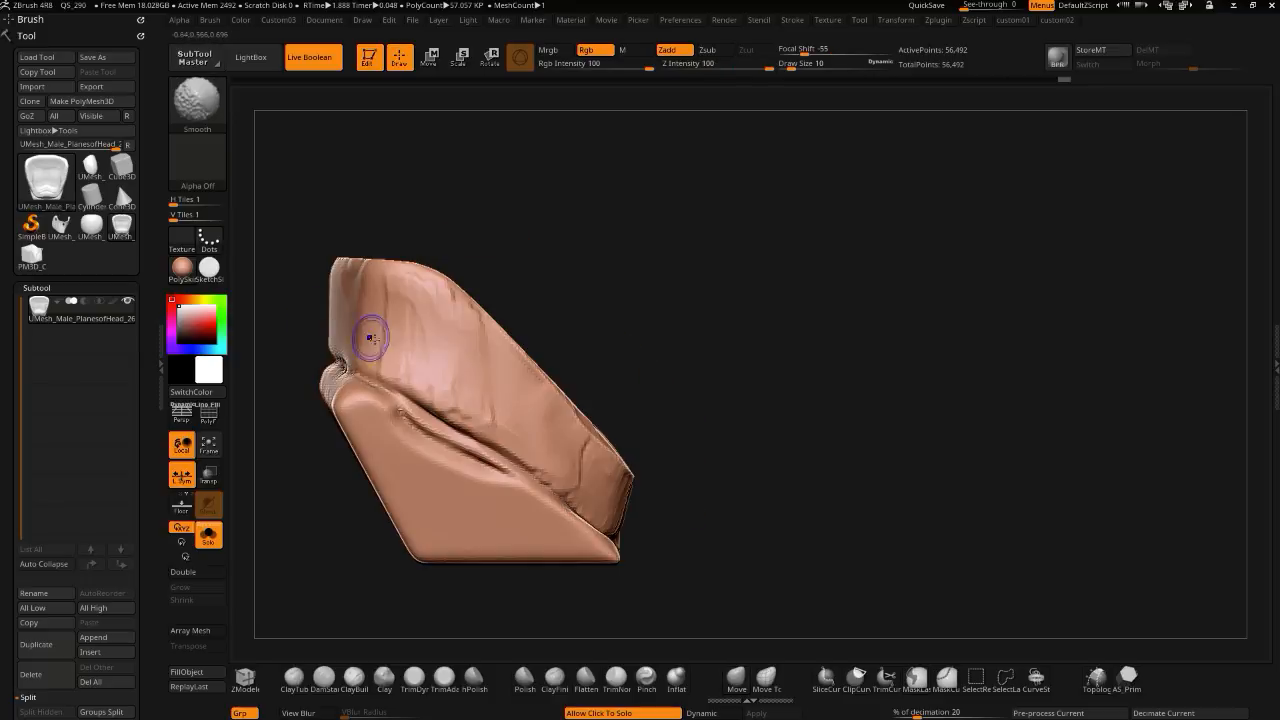
- Mask the upper side of the collar down towards the front, soften the mask's edge and invert it
mouse_move(352, 303)
ctrl+mouse_down()
mouse_move(510, 372)
mouse_move(608, 445)
mouse_move(598, 460)
mouse_move(329, 300)
ctrl+mouse_up()
ctrl+drag(462, 325, 590, 462)
ctrl+click(429, 348)
ctrl+click(437, 351)
ctrl+click(300, 437)
shift+right_drag(300, 438, 265, 458)
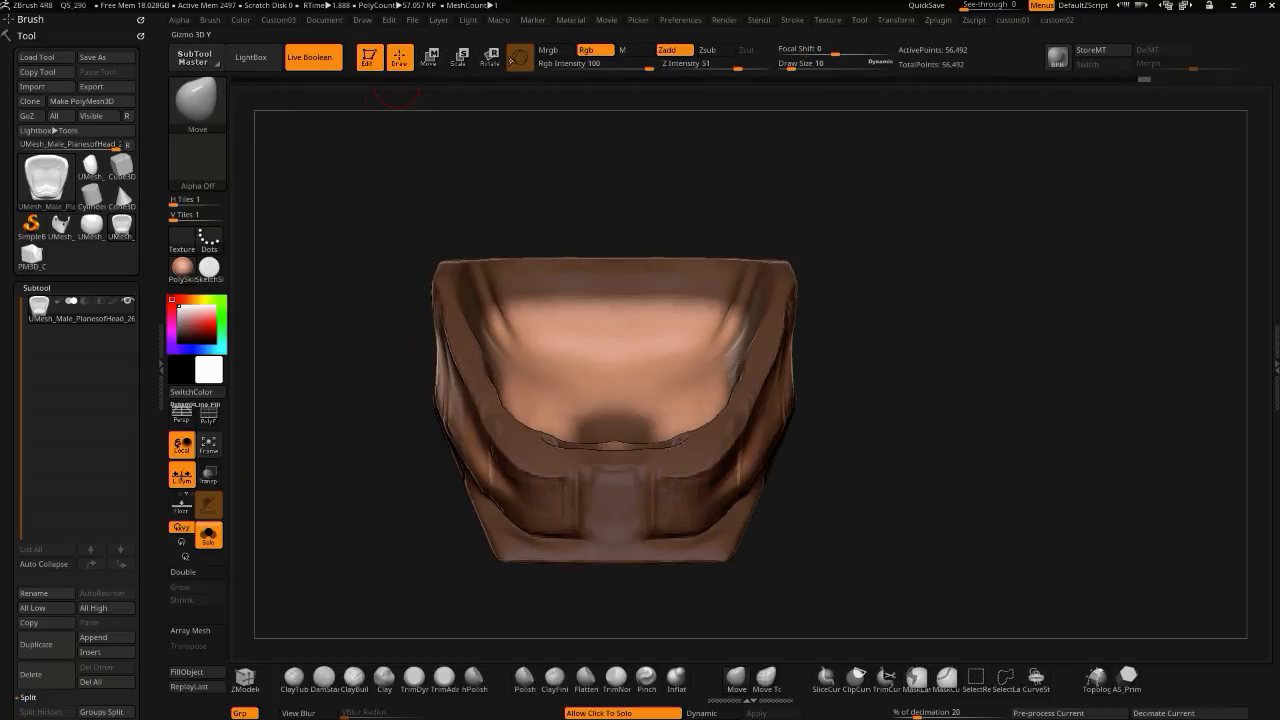
- Shift the unmasked sides of the collar with the transform gizmo and smooth the upper side at draw size 9
click(430, 57)
drag(567, 201, 567, 201)
mouse_move(470, 240)
mouse_down()
mouse_move(297, 323)
mouse_move(345, 318)
mouse_up()
click(399, 60)
shift+drag(439, 329, 429, 333)
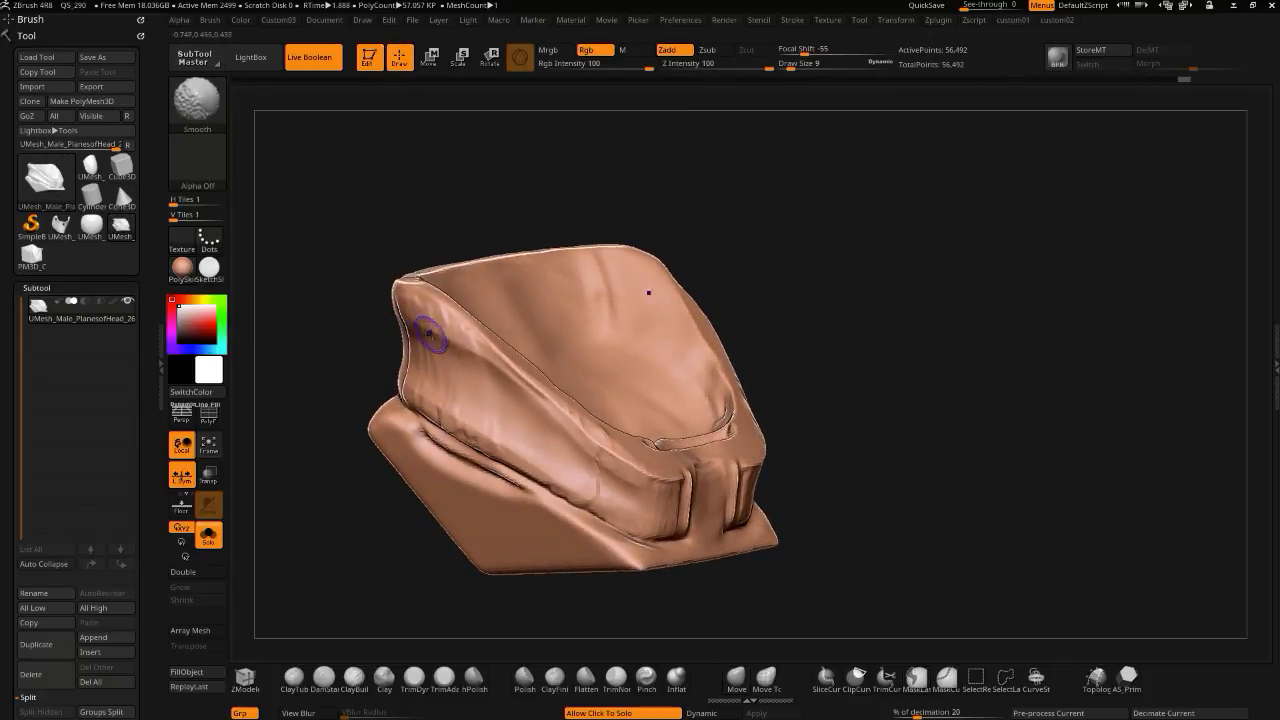
- Adjust the collar's side rim from above with the Move brush at draw size 14
mouse_move(372, 370)
mouse_down()
mouse_move(311, 374)
mouse_move(325, 370)
mouse_move(311, 374)
mouse_move(327, 500)
mouse_move(373, 437)
mouse_move(358, 508)
mouse_move(346, 386)
mouse_move(371, 391)
mouse_move(375, 378)
mouse_move(390, 450)
mouse_move(380, 423)
mouse_move(391, 480)
mouse_move(380, 505)
mouse_move(510, 467)
mouse_move(595, 469)
mouse_up()
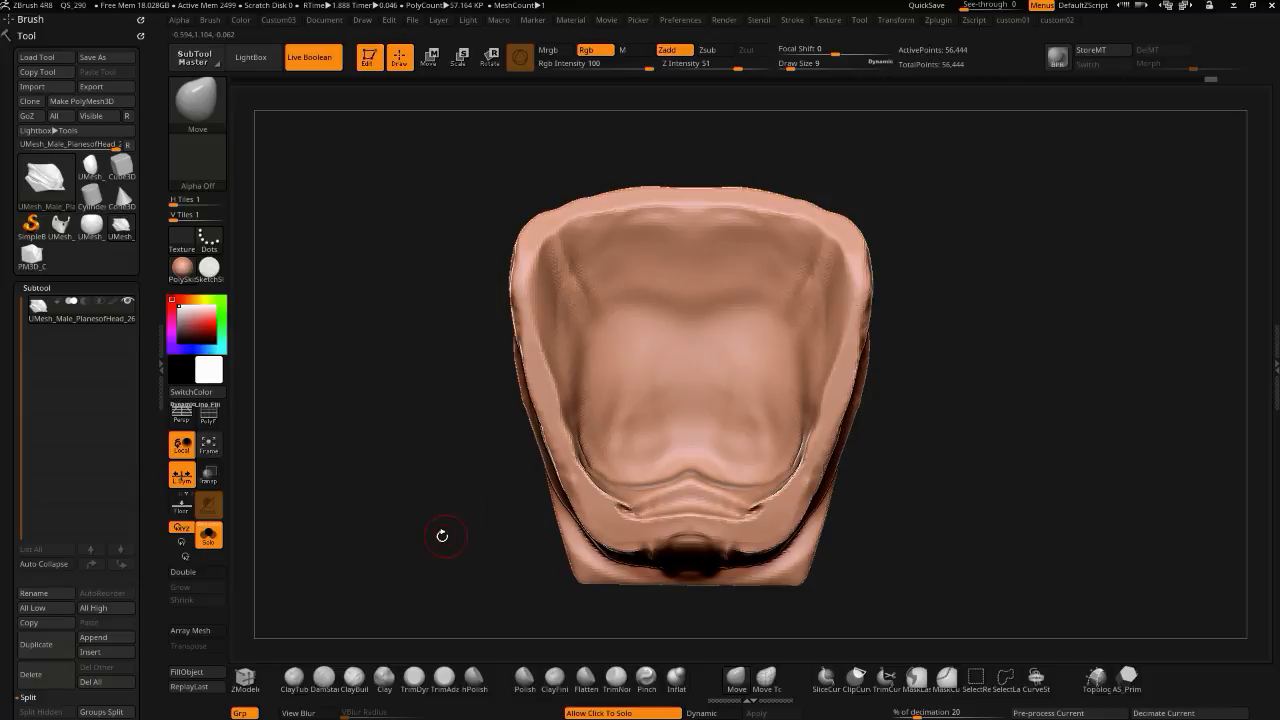
drag(370, 480, 387, 518)
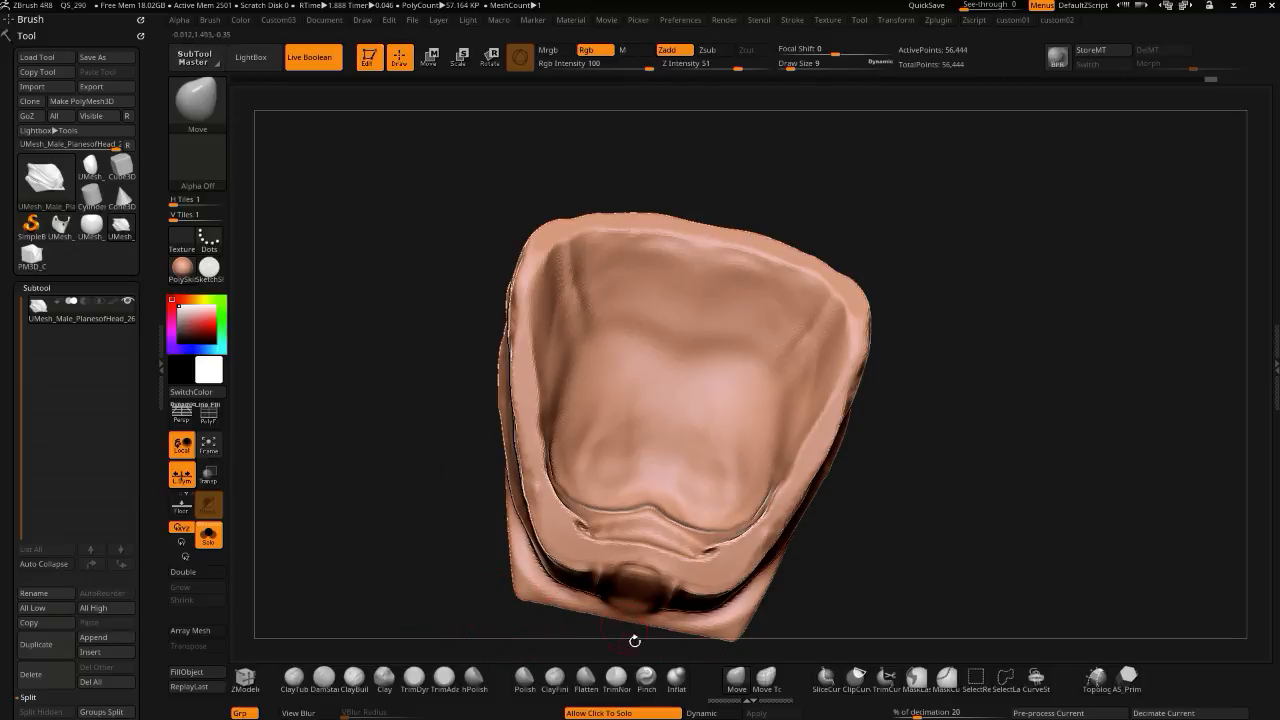
click(676, 678)
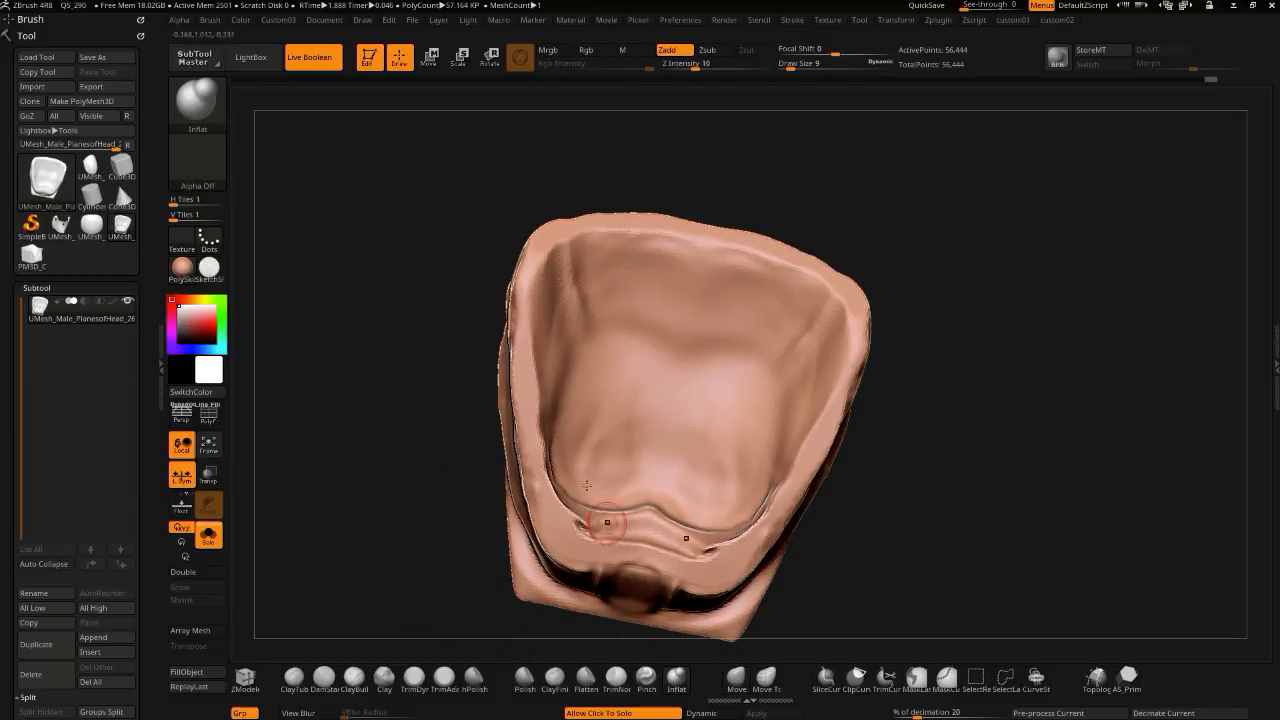
click(736, 679)
drag(462, 344, 441, 429)
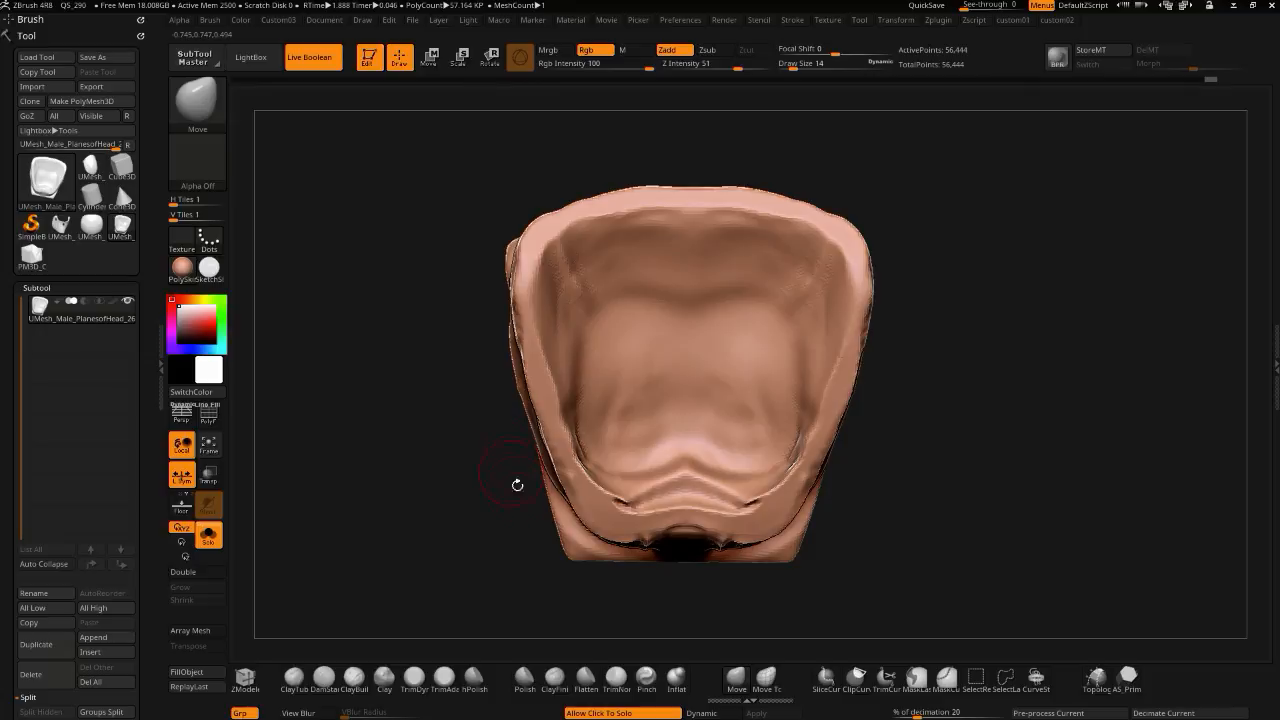
mouse_move(477, 492)
mouse_down()
mouse_move(449, 423)
mouse_move(461, 492)
mouse_up()
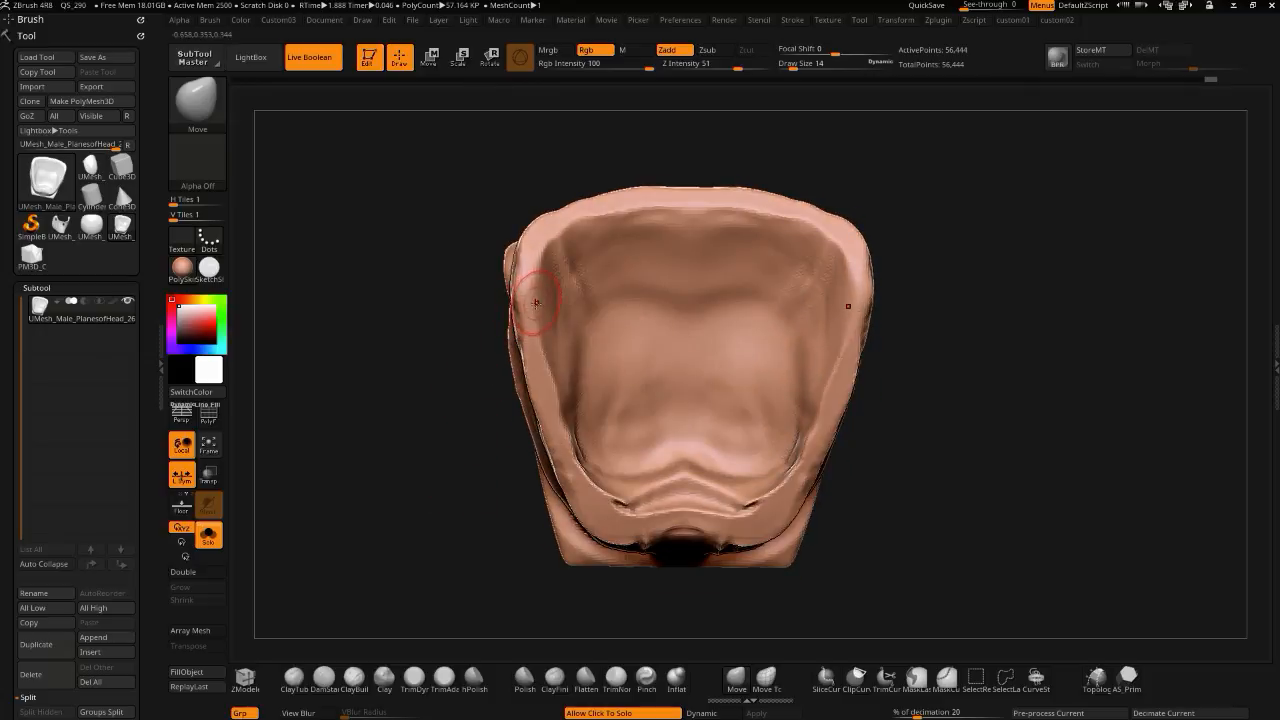
- Reshape the inner side walls near the upper rim of the hollow head piece with the Move brush
drag(469, 313, 432, 426)
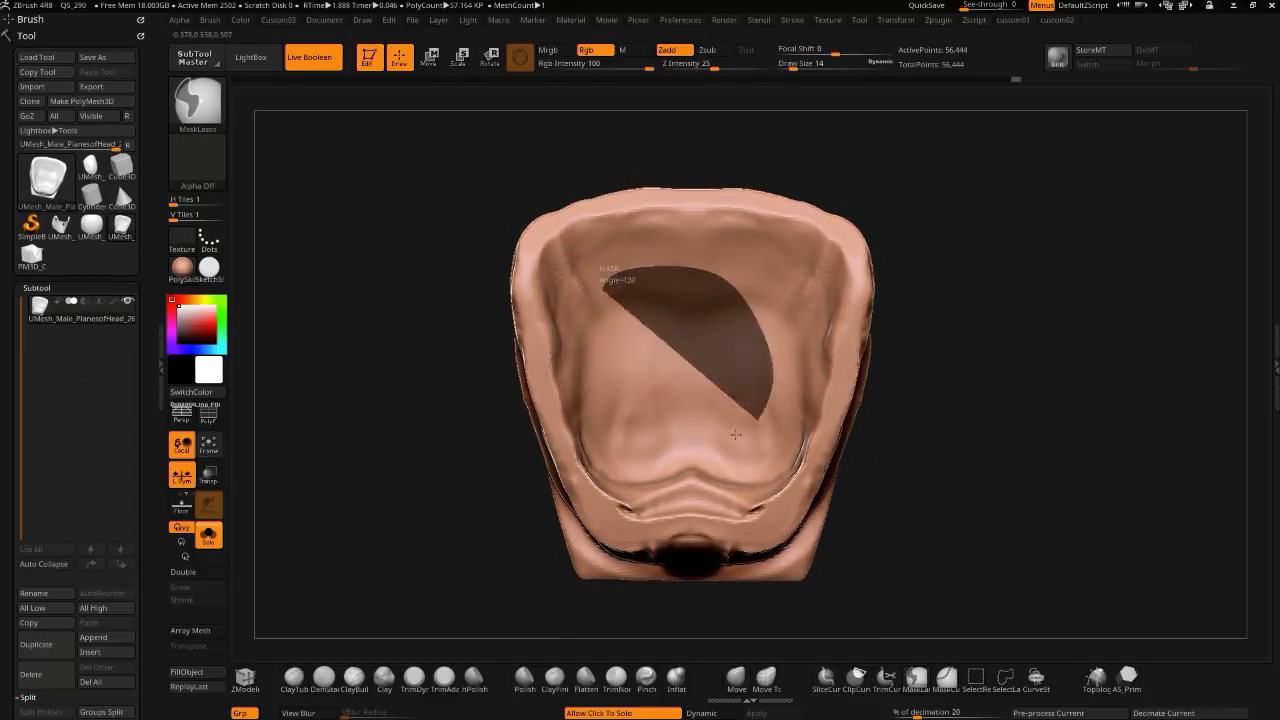
drag(457, 349, 458, 217)
mouse_move(406, 334)
mouse_down()
mouse_move(469, 325)
mouse_move(443, 434)
mouse_move(395, 357)
mouse_up()
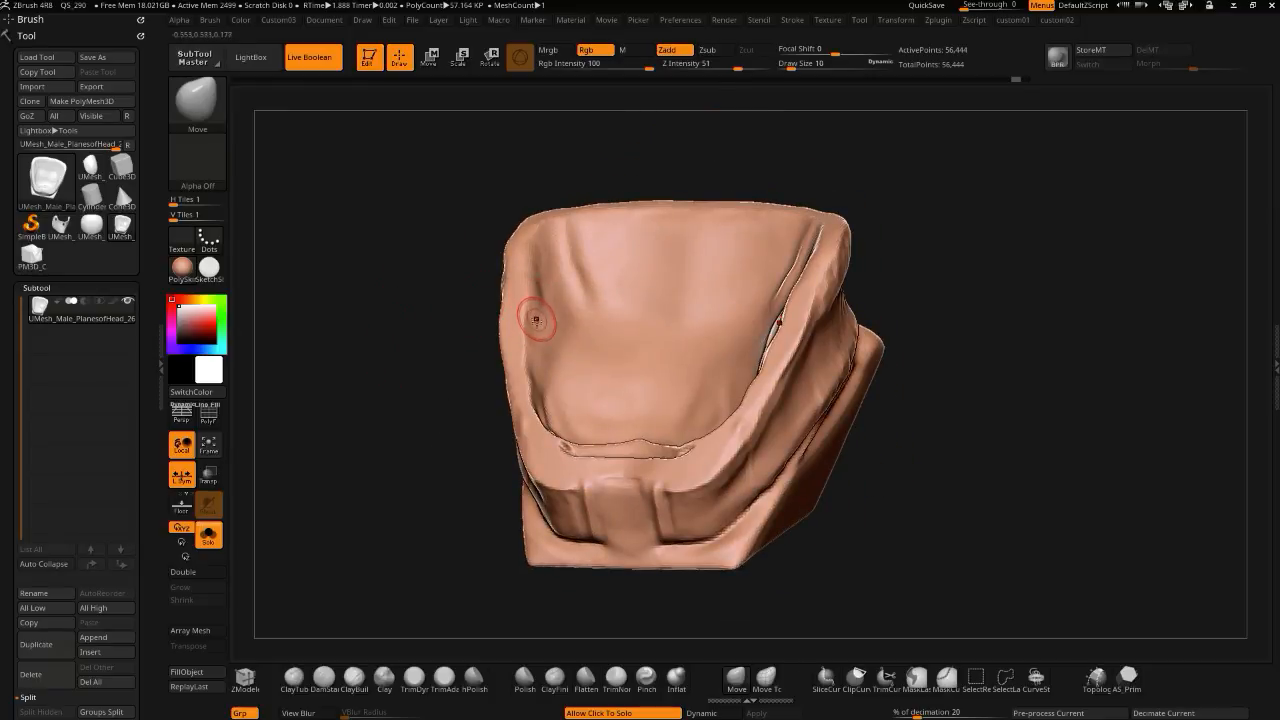
key(bracketright)
mouse_move(545, 275)
mouse_down()
mouse_move(560, 281)
mouse_move(547, 256)
mouse_up()
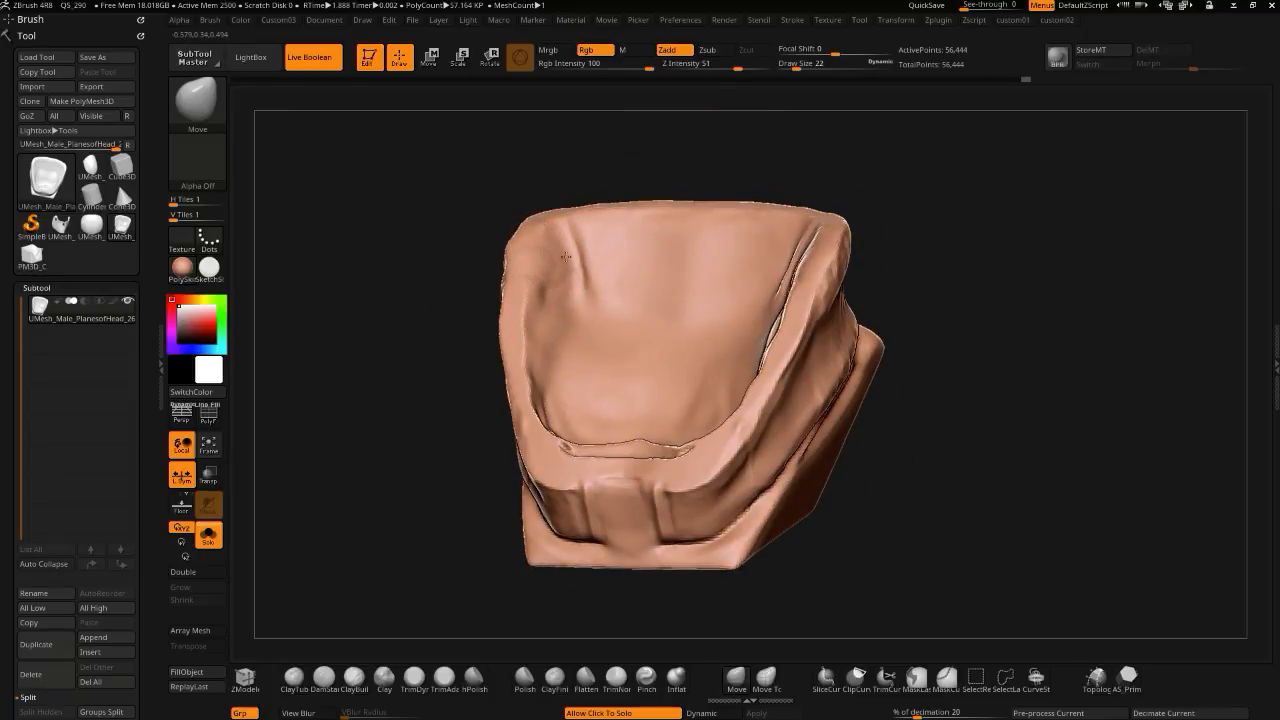
shift+drag(456, 300, 466, 329)
drag(566, 249, 585, 247)
key(bracketleft)
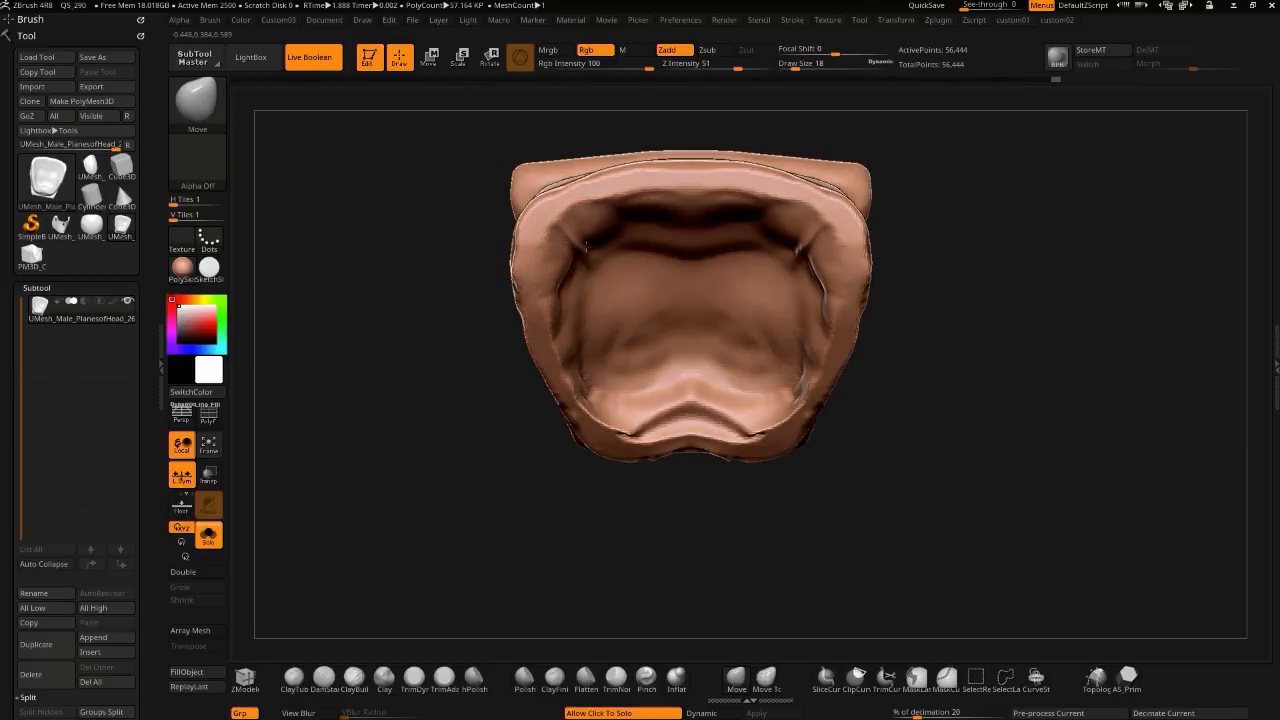
- Pull the rim around the hollow opening inward with the Move brush to widen it along the top and sides
mouse_move(622, 208)
mouse_down()
mouse_move(691, 236)
mouse_move(646, 210)
mouse_move(691, 215)
mouse_move(685, 183)
mouse_move(655, 212)
mouse_move(581, 214)
mouse_move(569, 194)
mouse_move(556, 278)
mouse_move(558, 264)
mouse_up()
key(bracketleft)
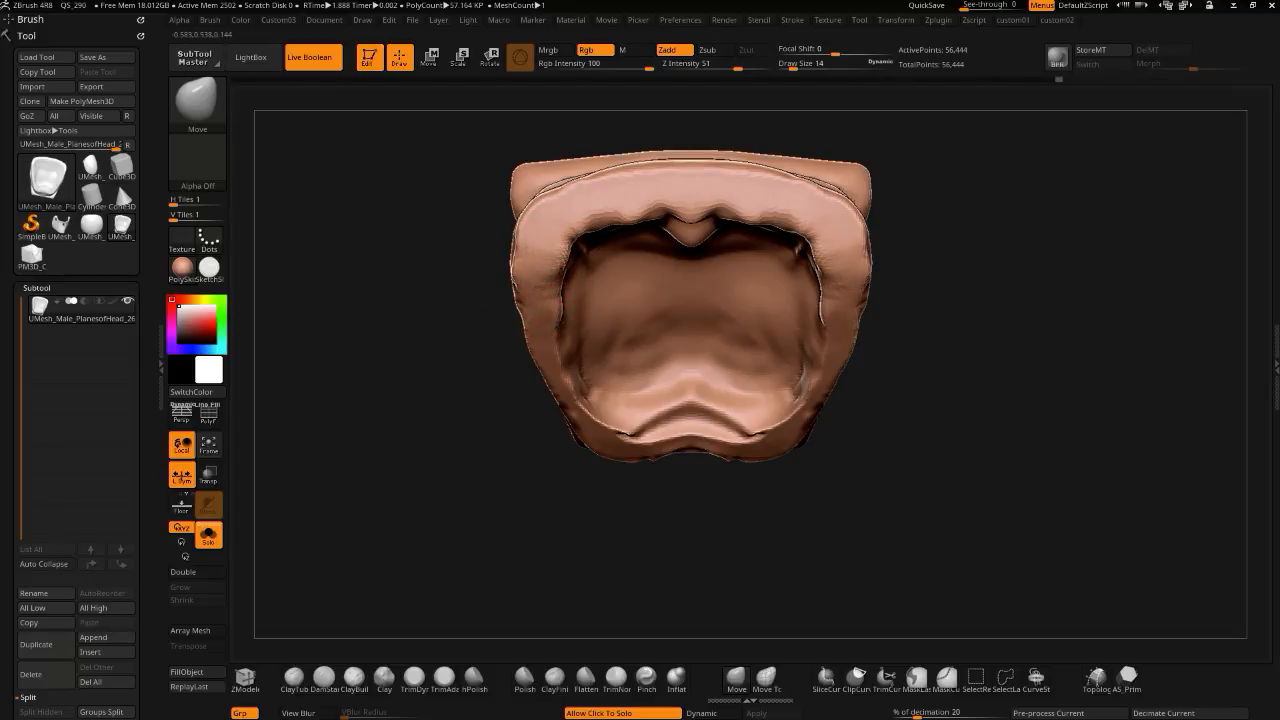
drag(579, 381, 586, 384)
mouse_move(497, 420)
mouse_down()
mouse_move(503, 325)
mouse_move(600, 370)
mouse_move(547, 405)
mouse_move(597, 404)
mouse_up()
drag(567, 455, 586, 366)
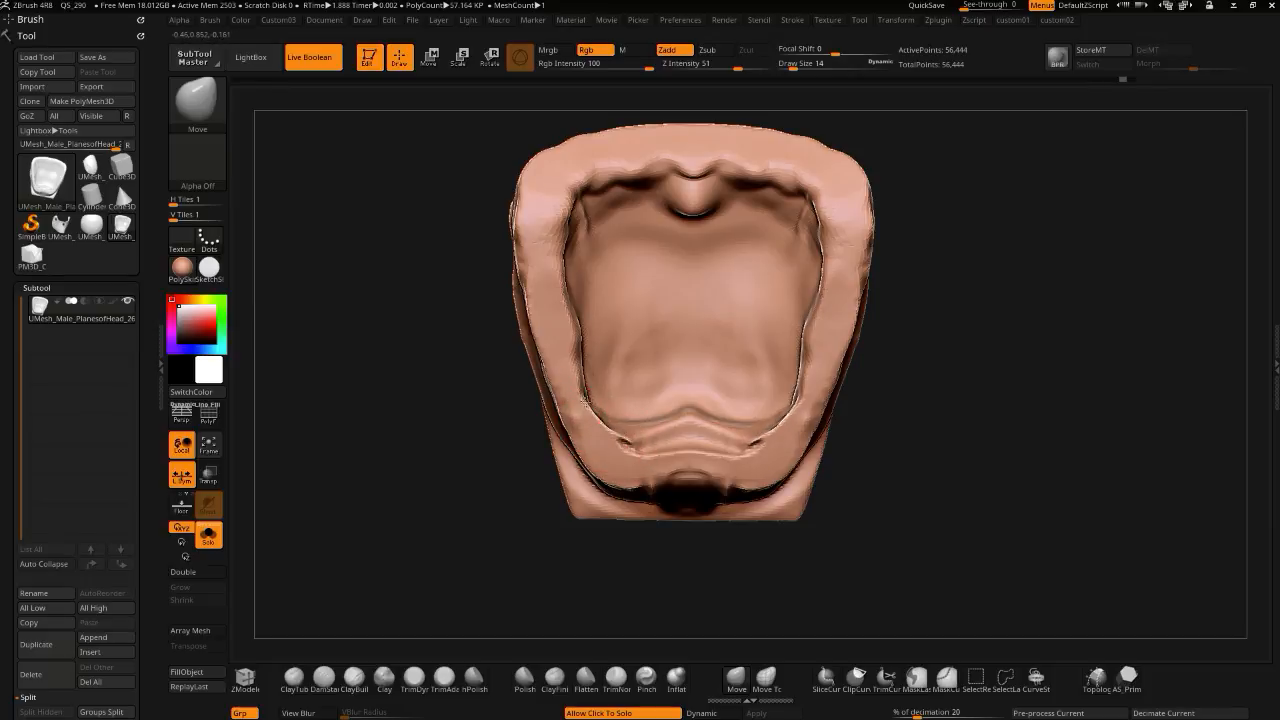
- Clip the front part of the piece's rim flat with a straight cut
drag(470, 400, 573, 271)
mouse_move(465, 281)
ctrl+shift+mouse_down()
mouse_move(425, 245)
mouse_move(565, 371)
mouse_move(652, 475)
ctrl+shift+mouse_up()
mouse_move(709, 529)
mouse_down()
mouse_move(643, 594)
mouse_move(386, 429)
mouse_move(346, 424)
mouse_up()
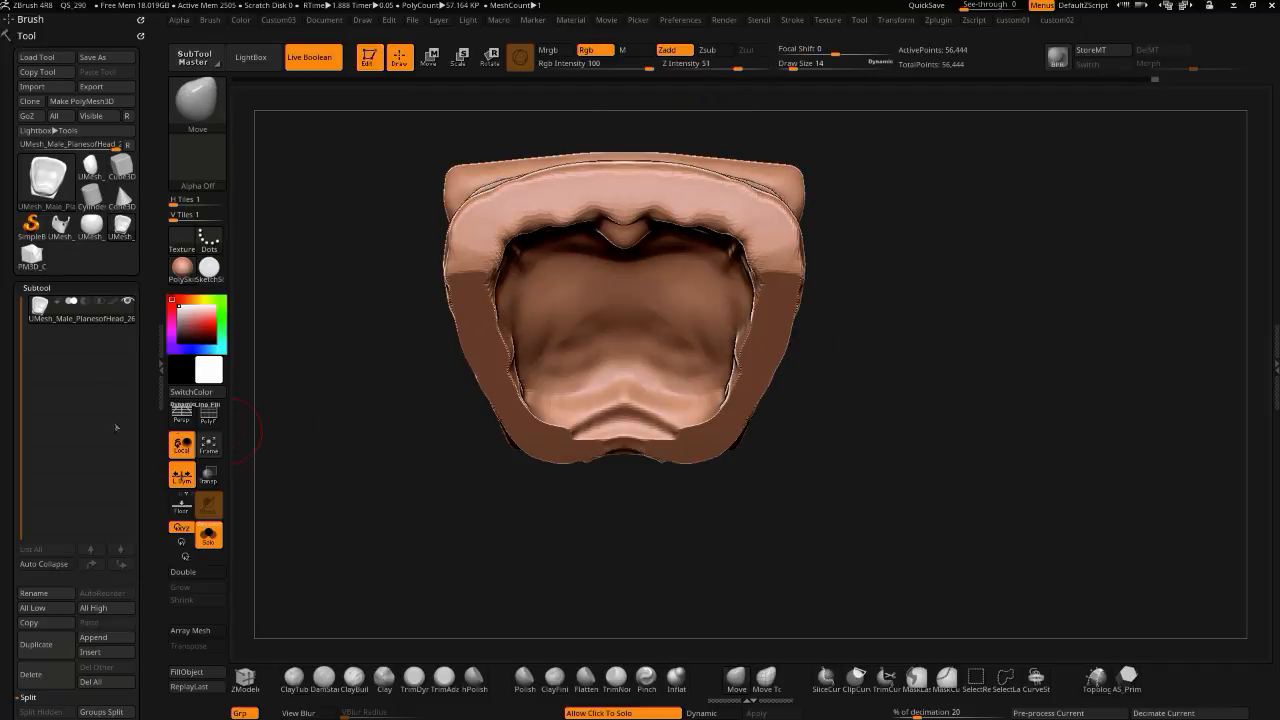
- Append a Cylinder3D subtool and make it the active subtool
click(90, 638)
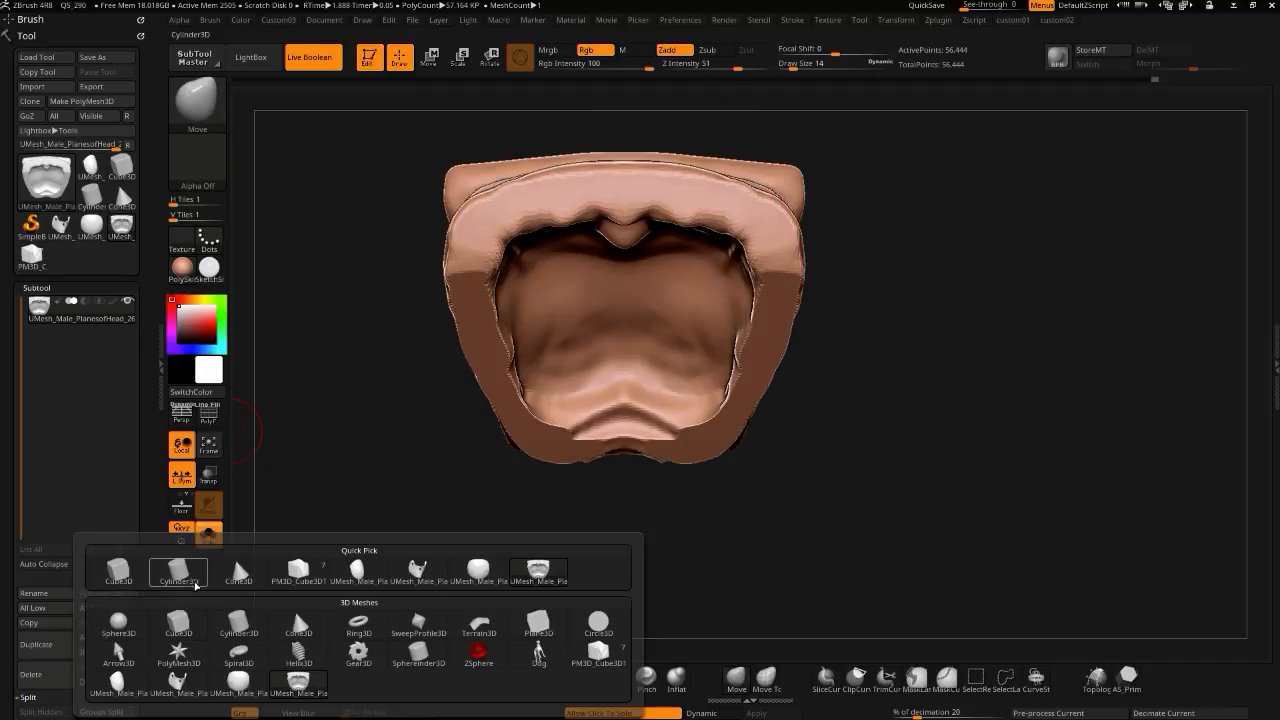
mouse_move(127, 579)
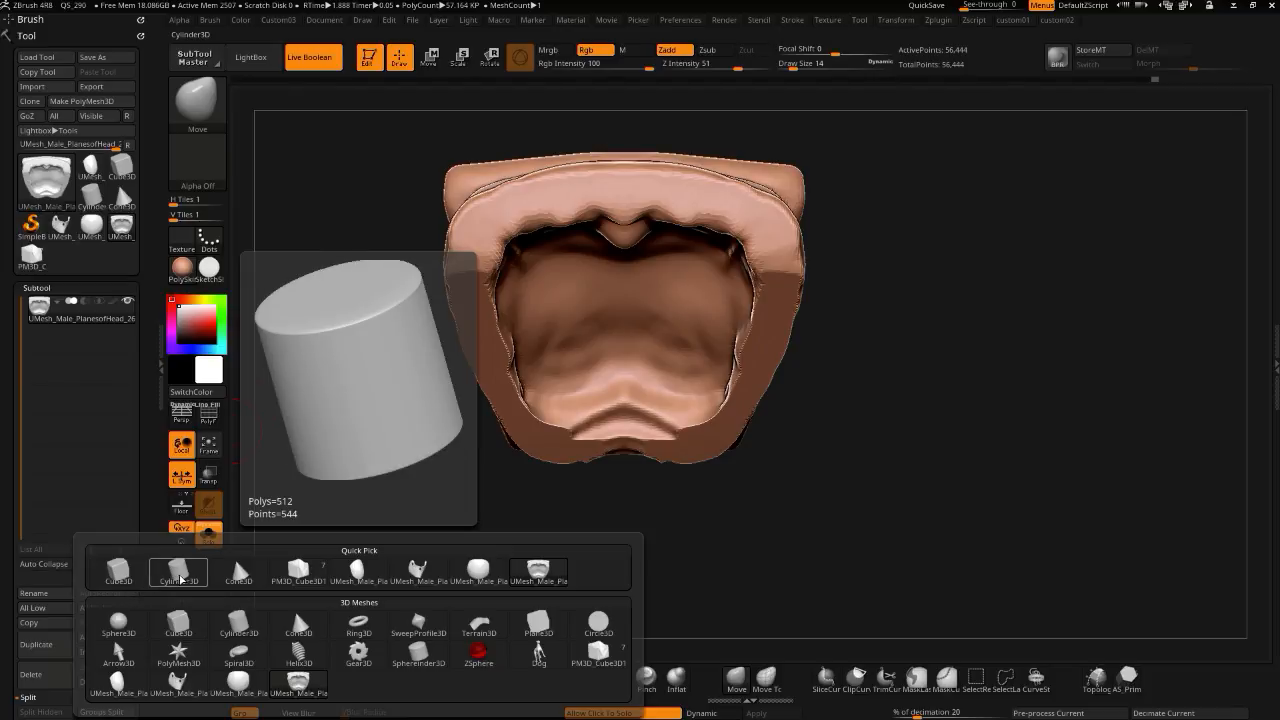
click(182, 574)
click(80, 340)
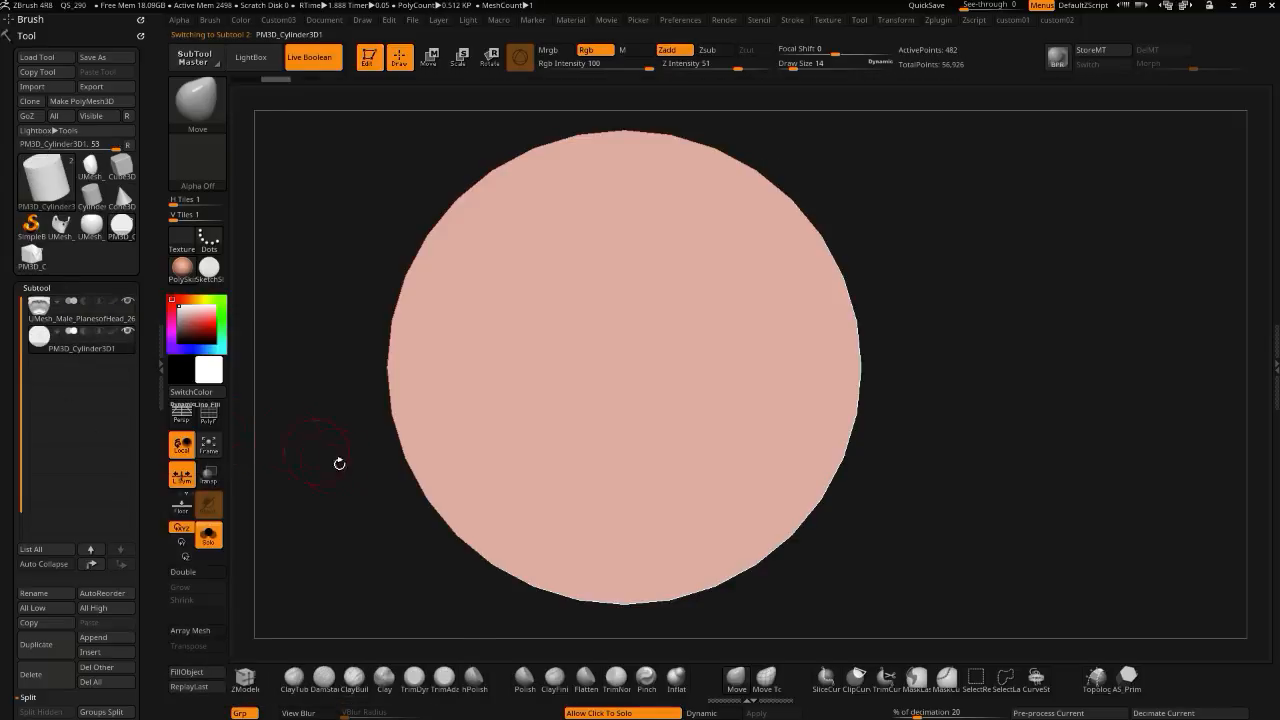
- Set the cylinder to Boolean subtraction, show both subtools, and raise the cylinder by about 0.27
drag(295, 488, 316, 440)
click(84, 332)
click(332, 468)
click(430, 56)
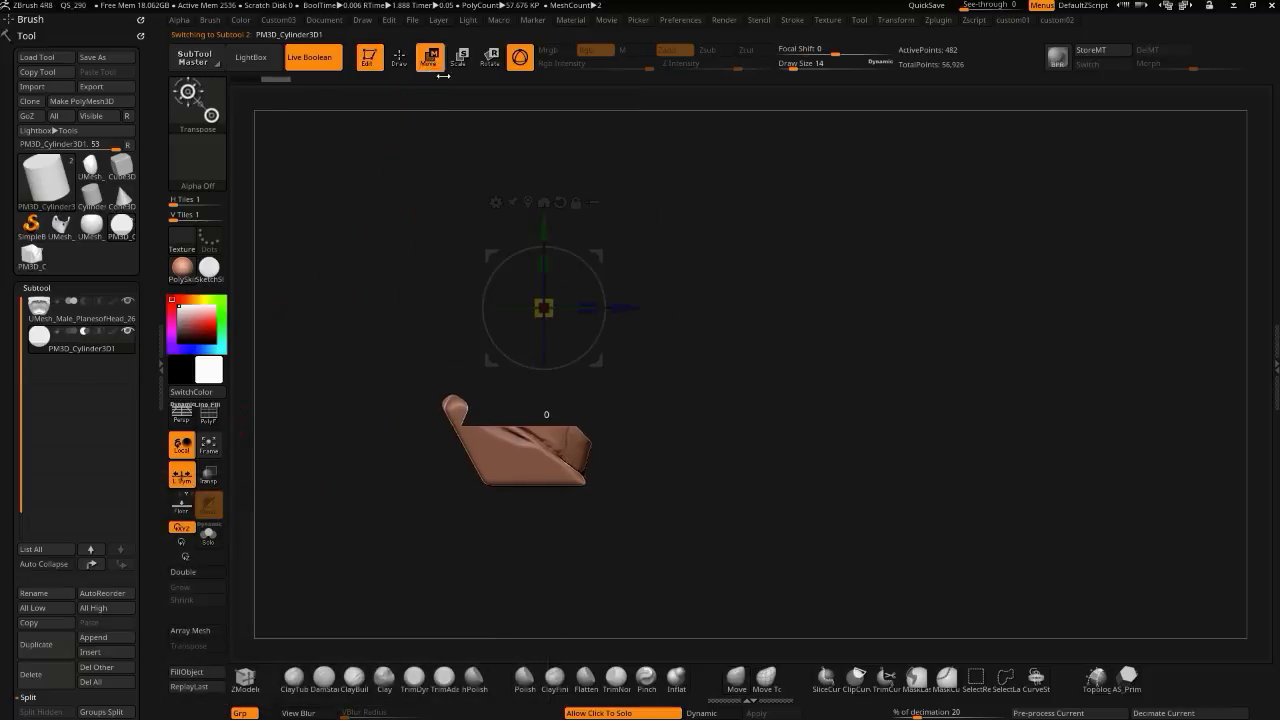
drag(544, 237, 545, 207)
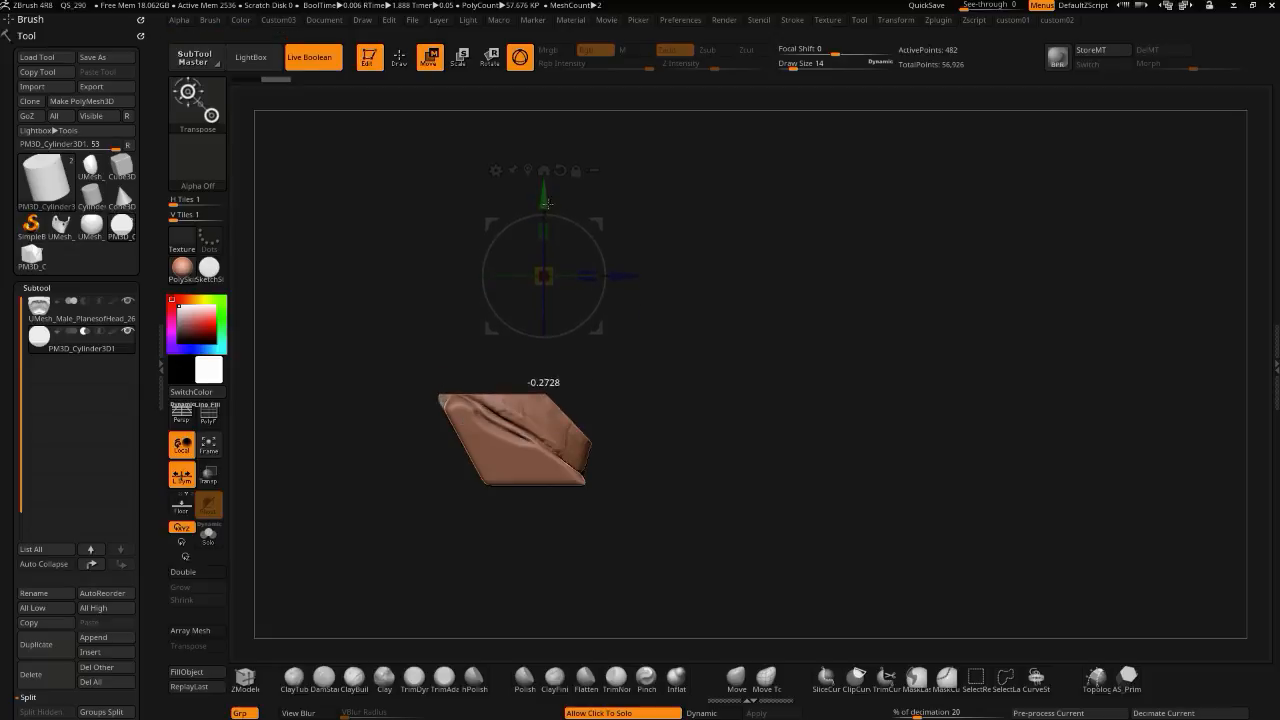
- Position the subtracting cylinder over the head piece and scale it down in X and Z to fit between the side walls
drag(364, 296, 390, 344)
drag(582, 291, 572, 334)
drag(352, 292, 317, 283)
drag(575, 346, 584, 366)
alt+drag(386, 341, 441, 343)
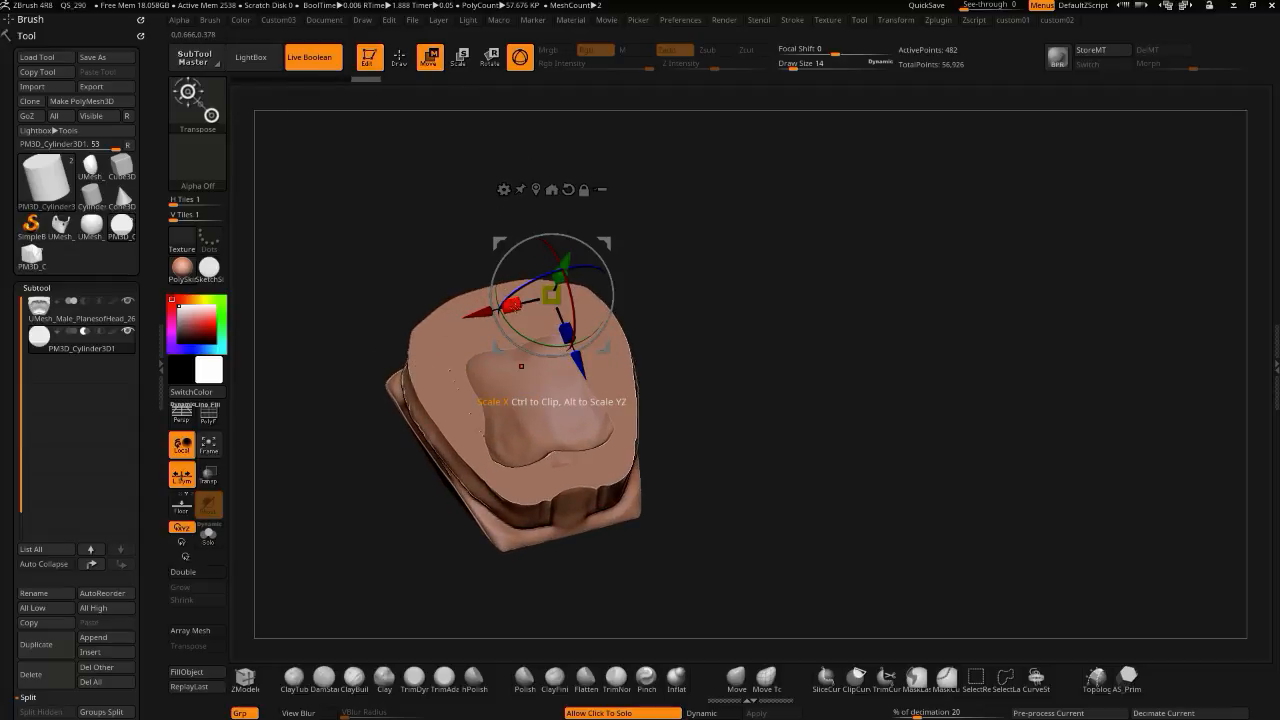
drag(524, 296, 562, 281)
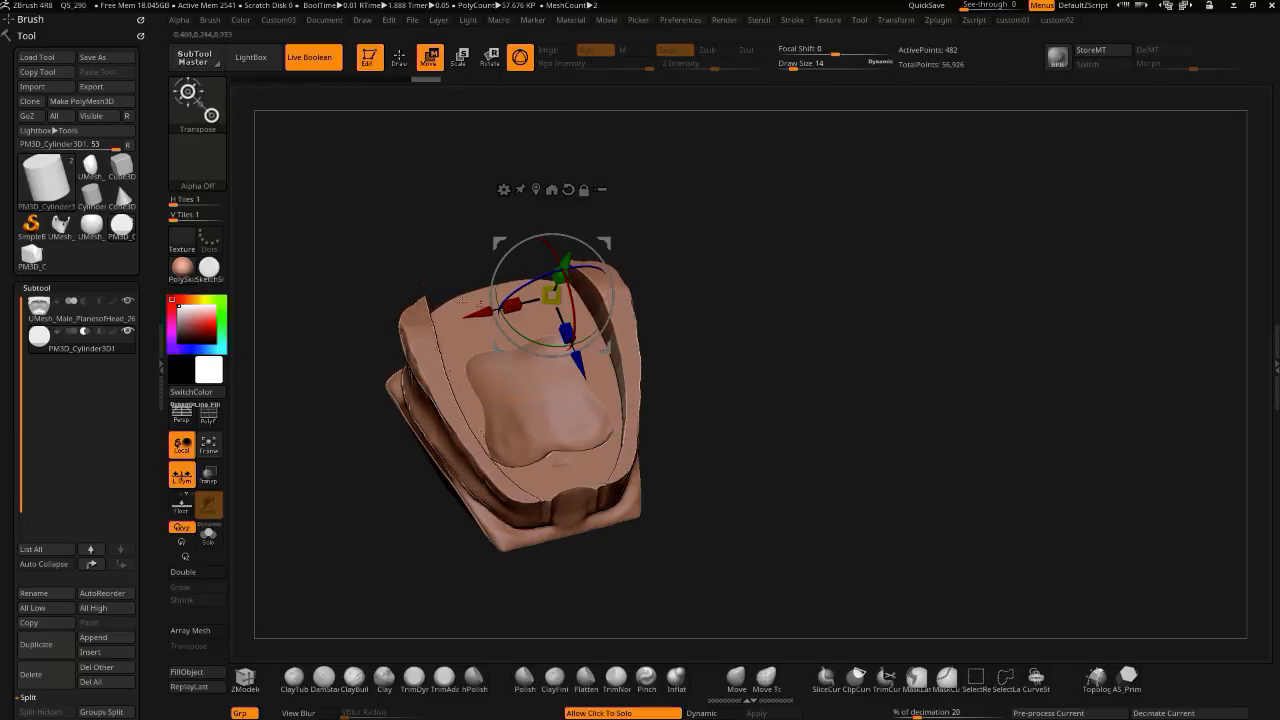
drag(567, 333, 558, 312)
- Move the cylinder down along Y to cut below the cavity floor, and fine-tune its placement along Z
drag(322, 391, 523, 256)
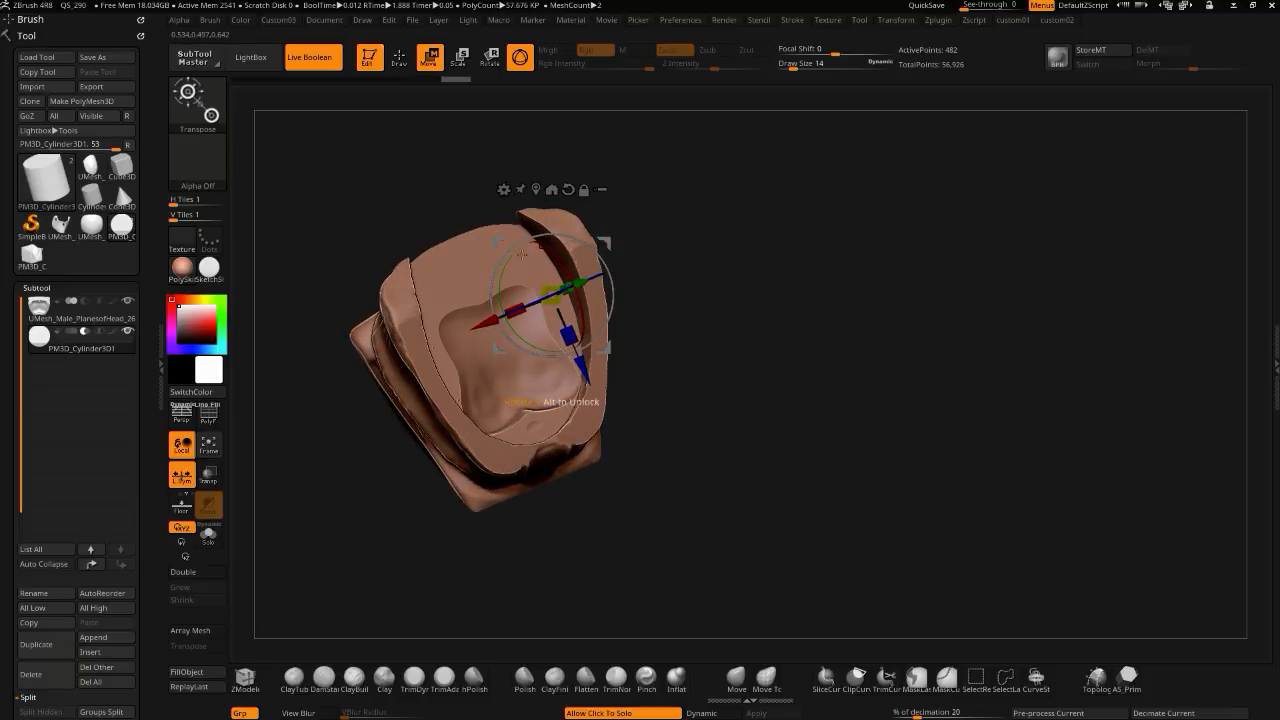
drag(584, 370, 583, 368)
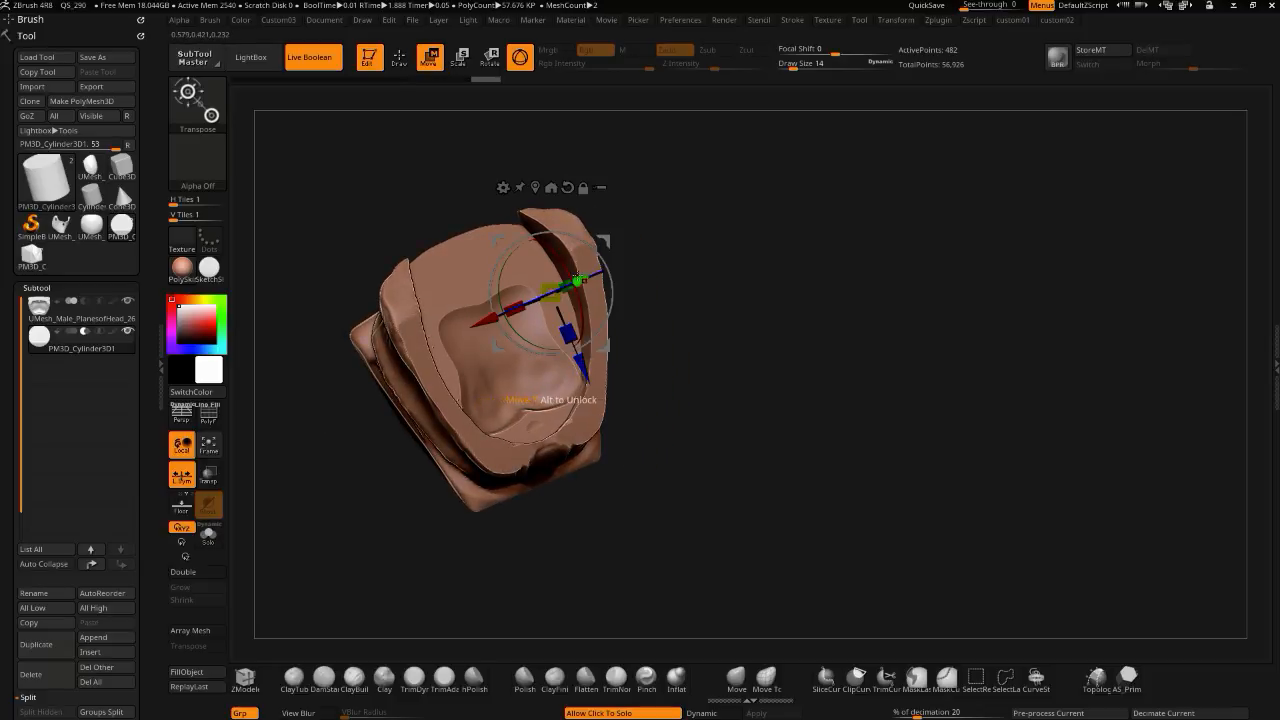
drag(578, 282, 566, 287)
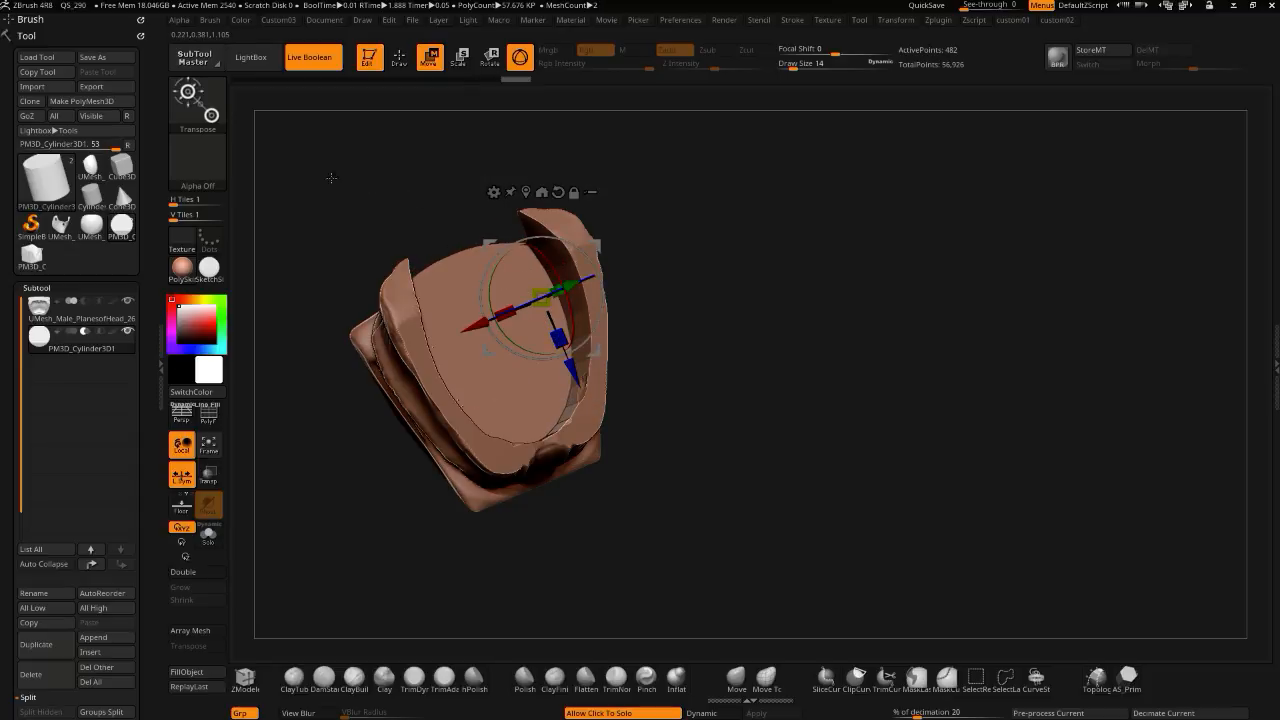
drag(558, 337, 555, 339)
- Reshape the cylinder's front lower edge with the Move brush to follow the front wall, undoing the last stroke
click(725, 673)
drag(708, 625, 600, 535)
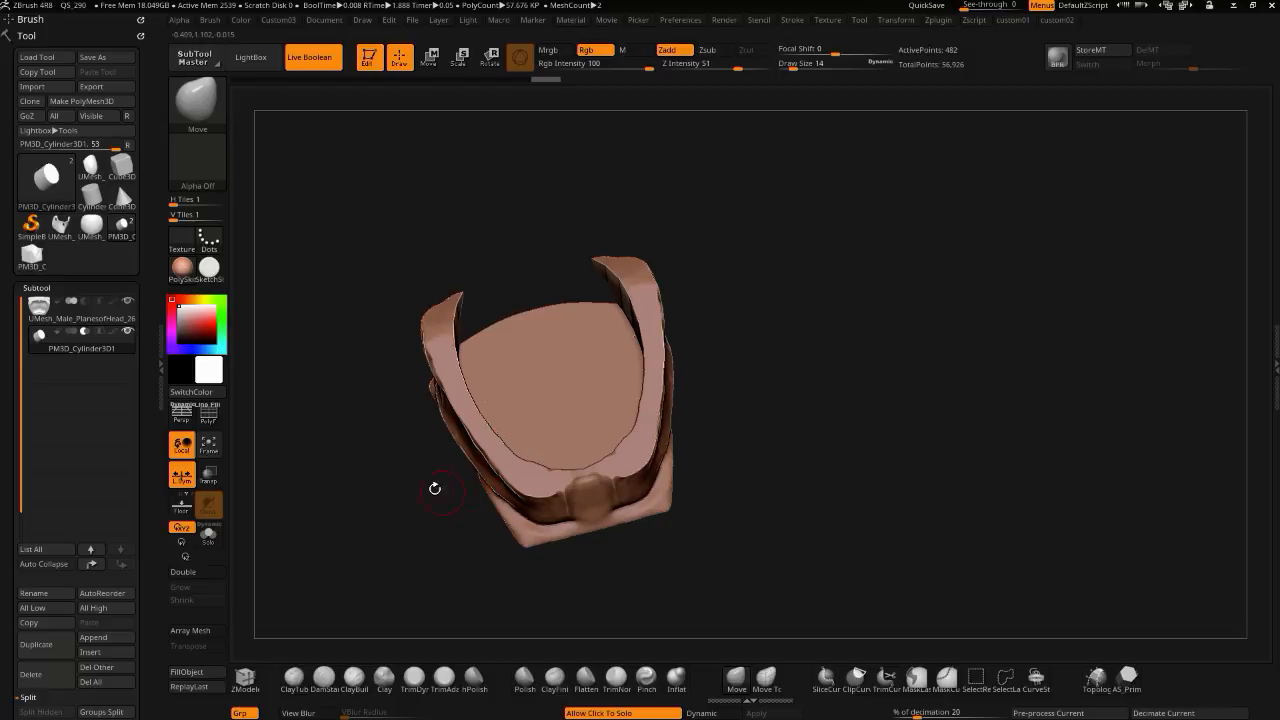
drag(438, 490, 528, 460)
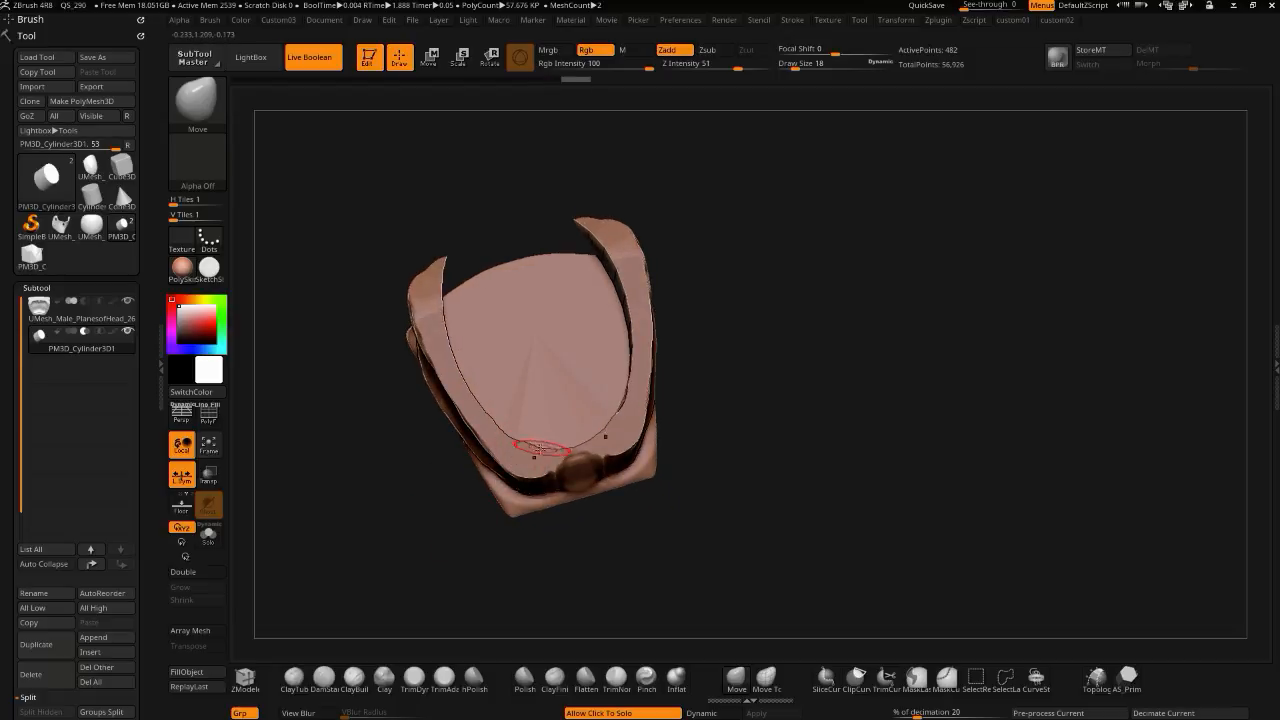
drag(513, 451, 506, 493)
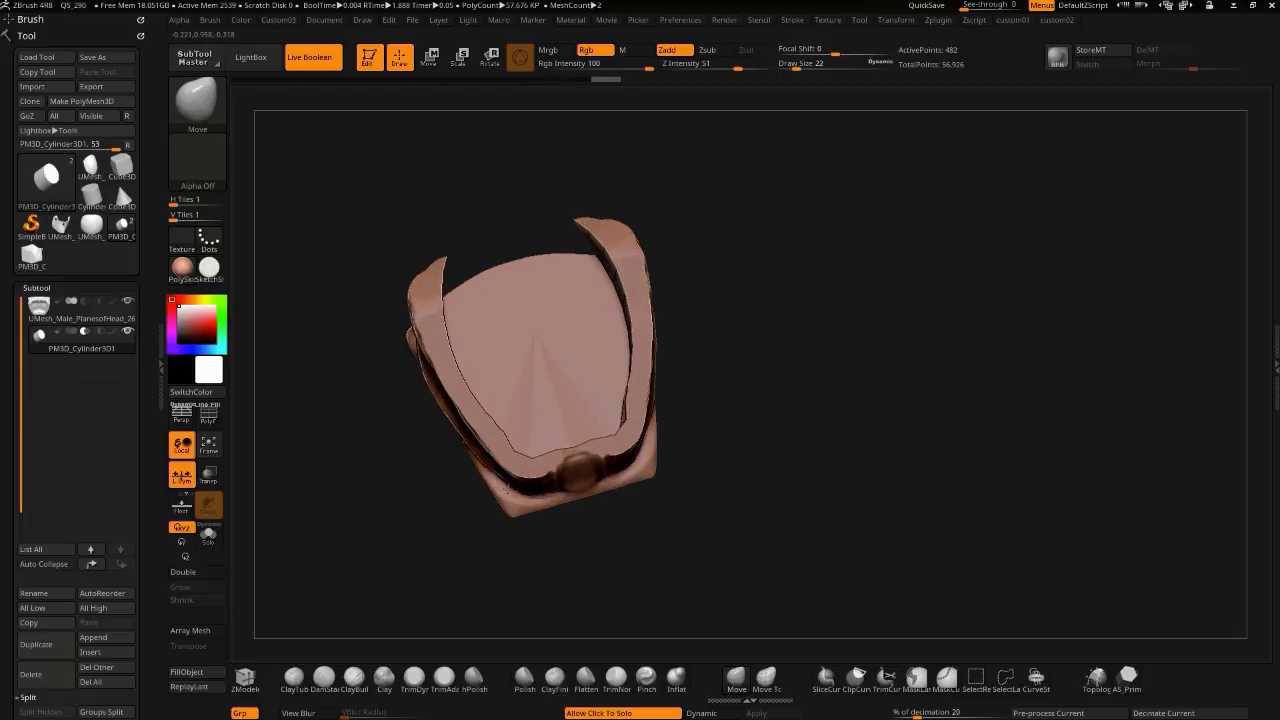
drag(499, 435, 495, 438)
key(bracketright)
click(337, 311)
drag(337, 311, 337, 374)
click(337, 374)
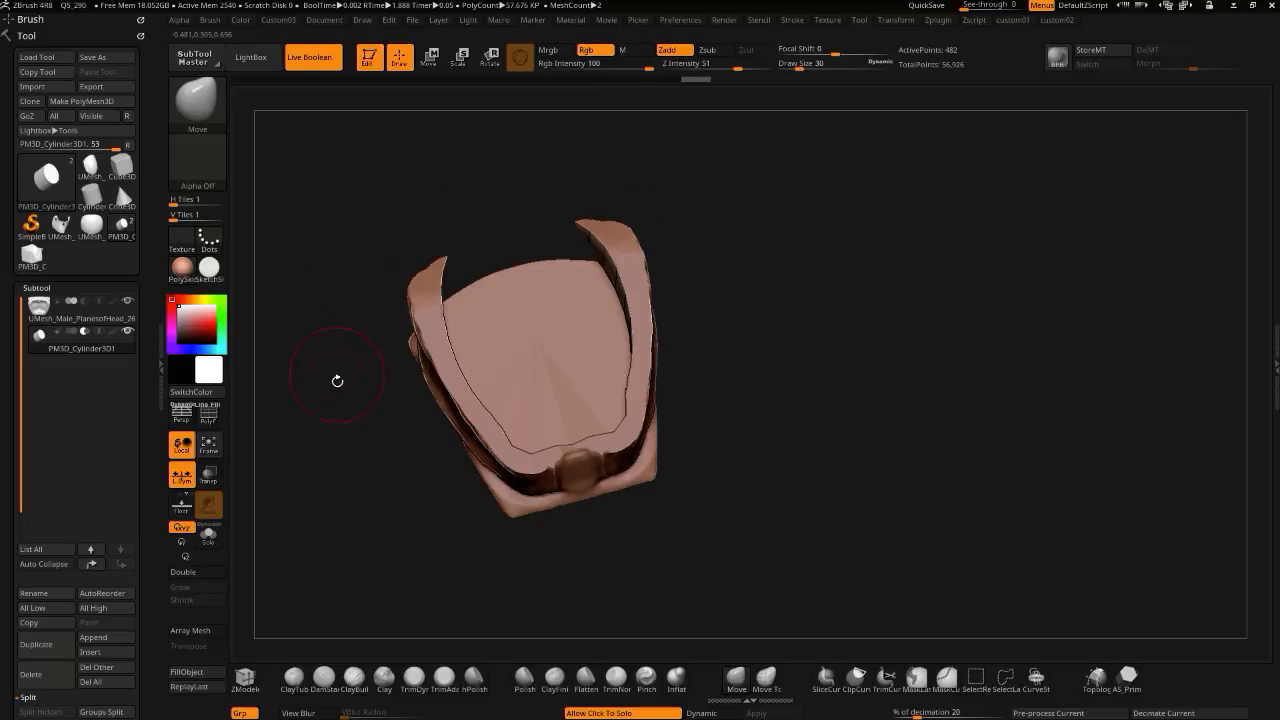
click(346, 423)
key(ctrl+z)
- Show the cylinder's wireframe and set the ZModeler edge action to Delete with the EdgeLoop Complete target
drag(346, 423, 457, 387)
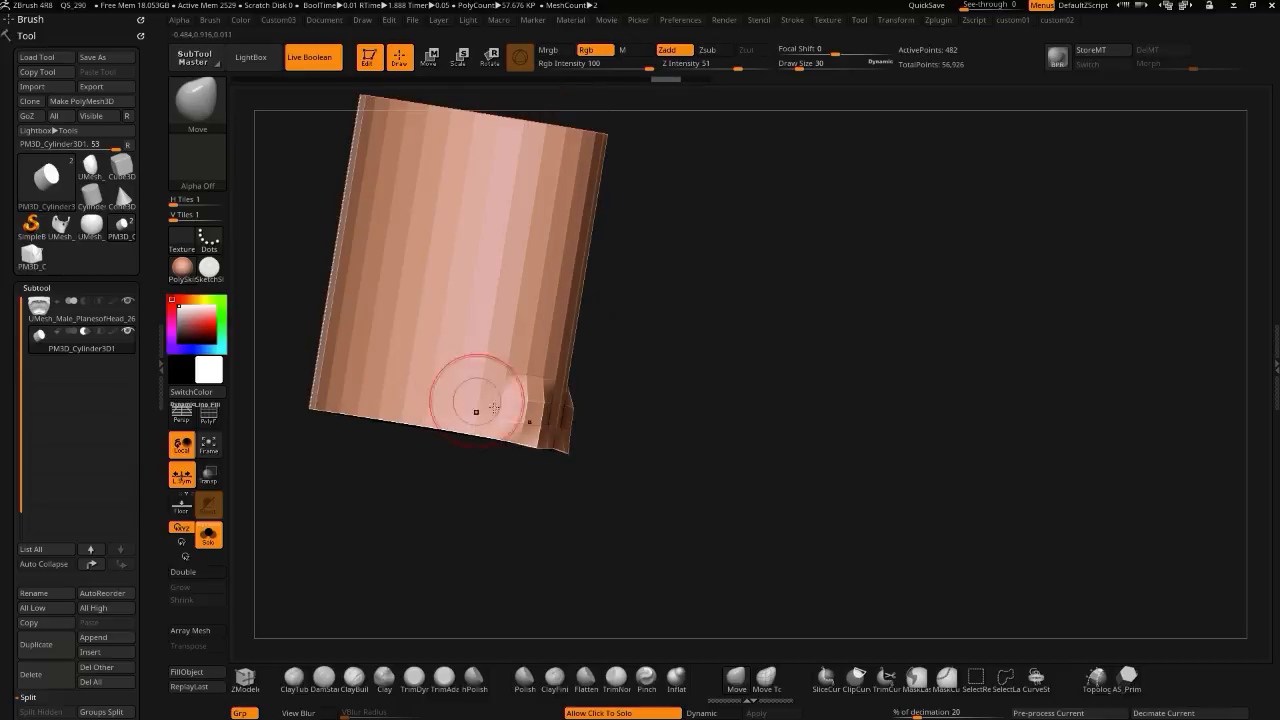
click(208, 421)
drag(477, 461, 390, 445)
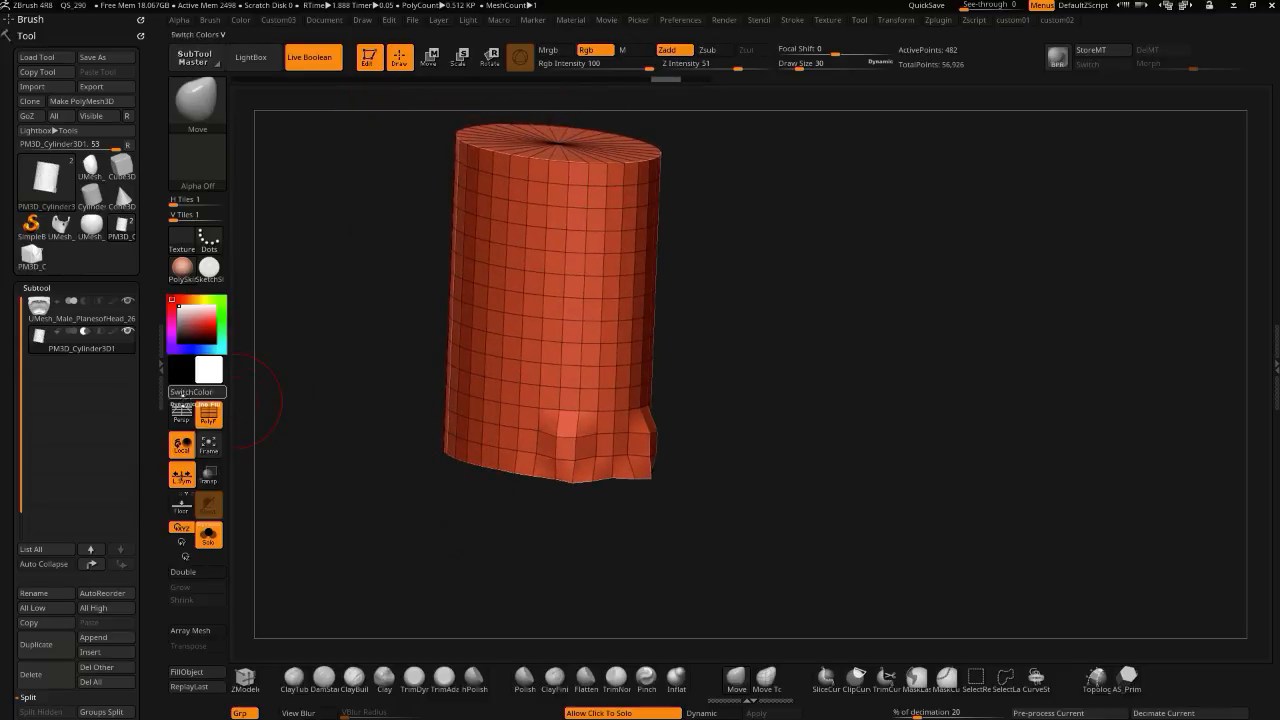
click(244, 681)
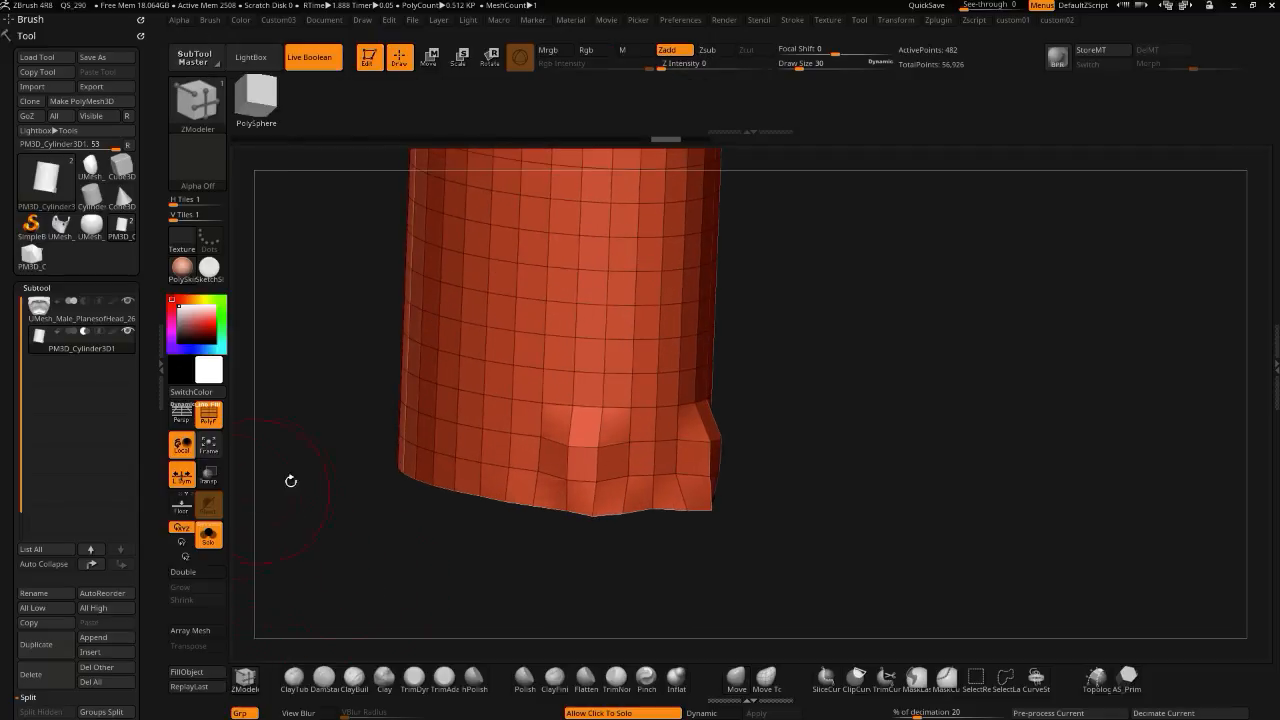
key(space)
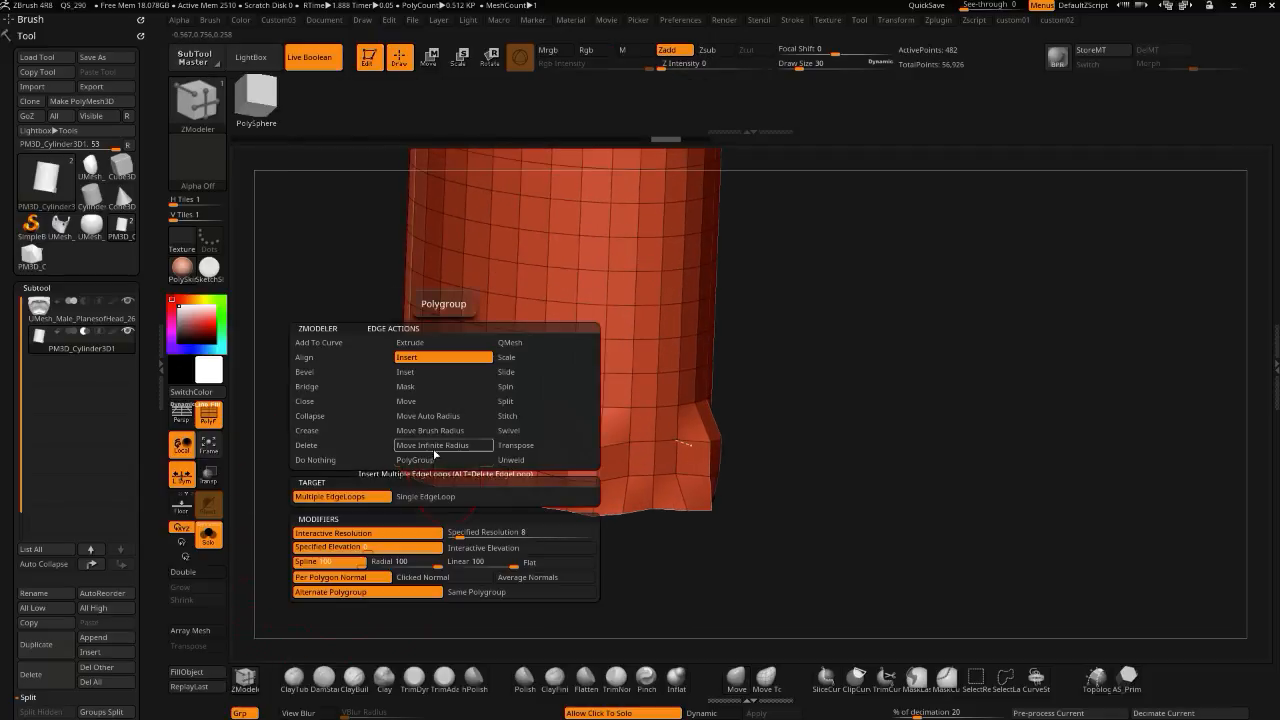
click(307, 431)
click(307, 445)
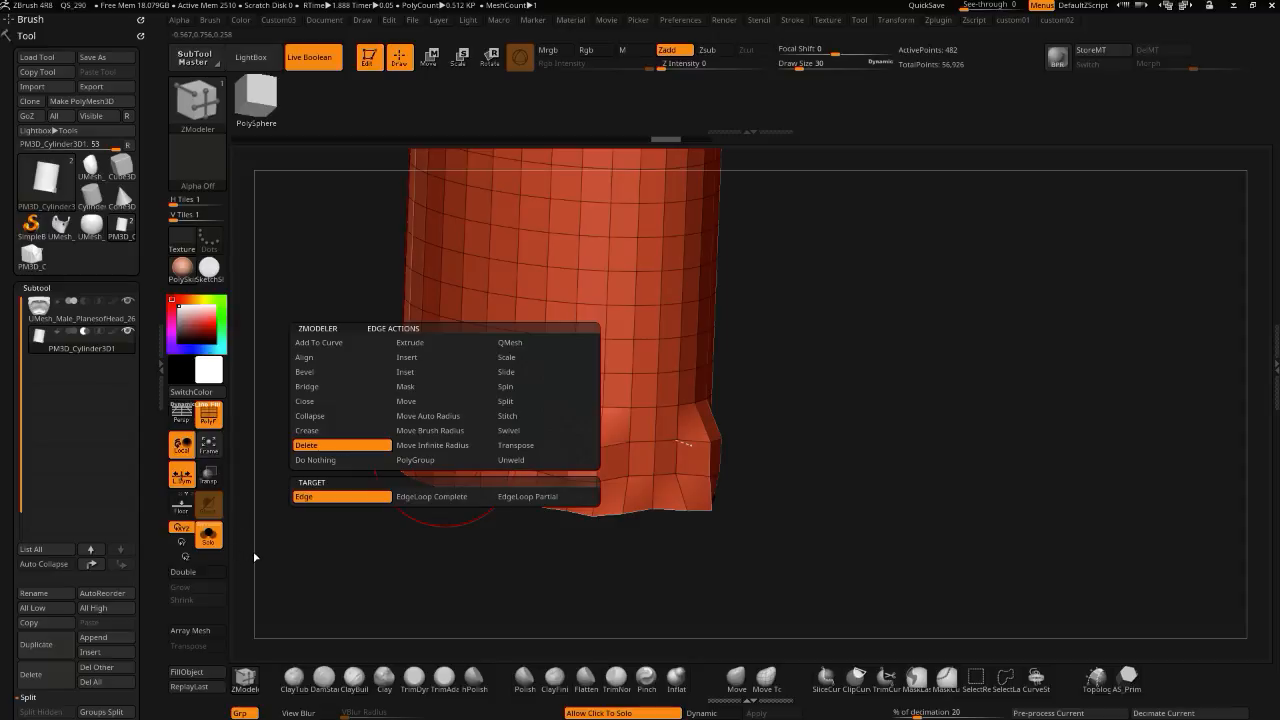
click(412, 497)
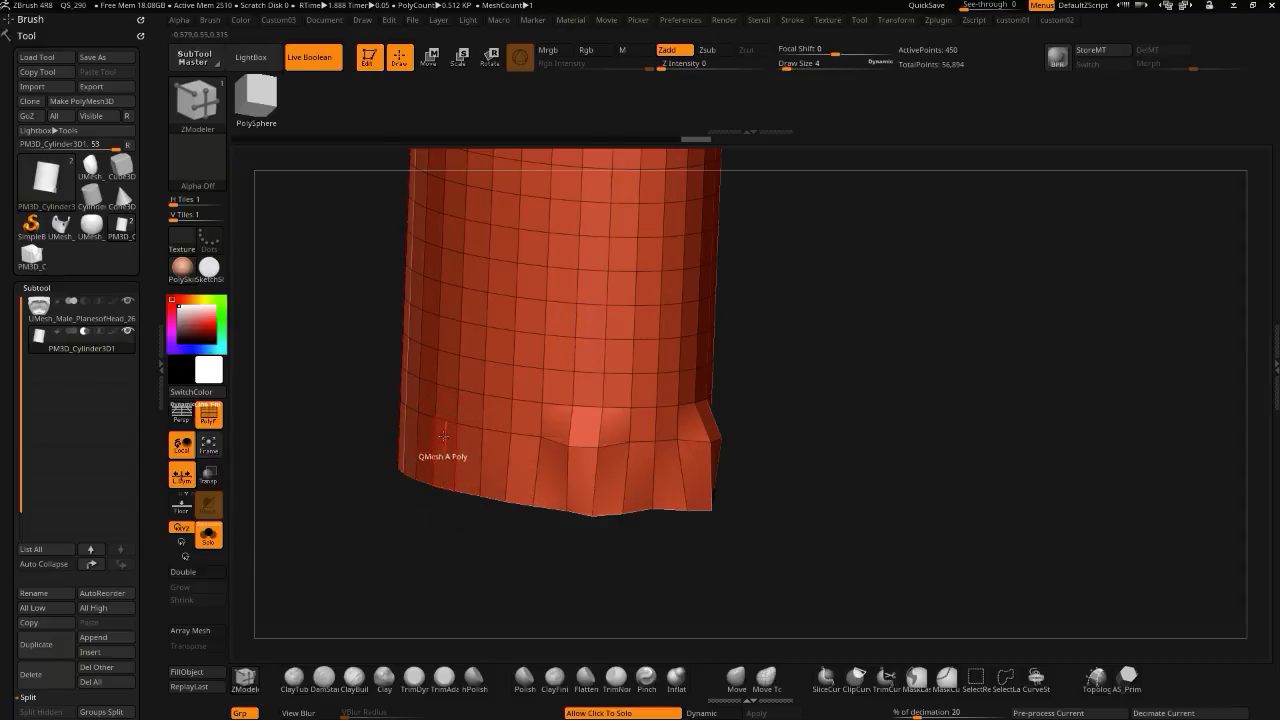
- Delete all the horizontal edge loops along the cylinder's side, keeping only the two cap borders
click(436, 440)
click(448, 387)
click(452, 350)
click(450, 317)
alt+drag(328, 324, 370, 462)
click(491, 421)
click(493, 386)
click(492, 355)
click(502, 340)
click(490, 302)
click(494, 277)
click(503, 222)
alt+drag(407, 239, 400, 340)
click(489, 280)
mouse_move(398, 425)
alt+mouse_down()
mouse_move(389, 394)
mouse_move(391, 440)
mouse_move(404, 429)
alt+mouse_up()
- Lower the crease tolerance and crease the cylinder's sharp cap edges
shift+drag(331, 494, 326, 497)
key(1)
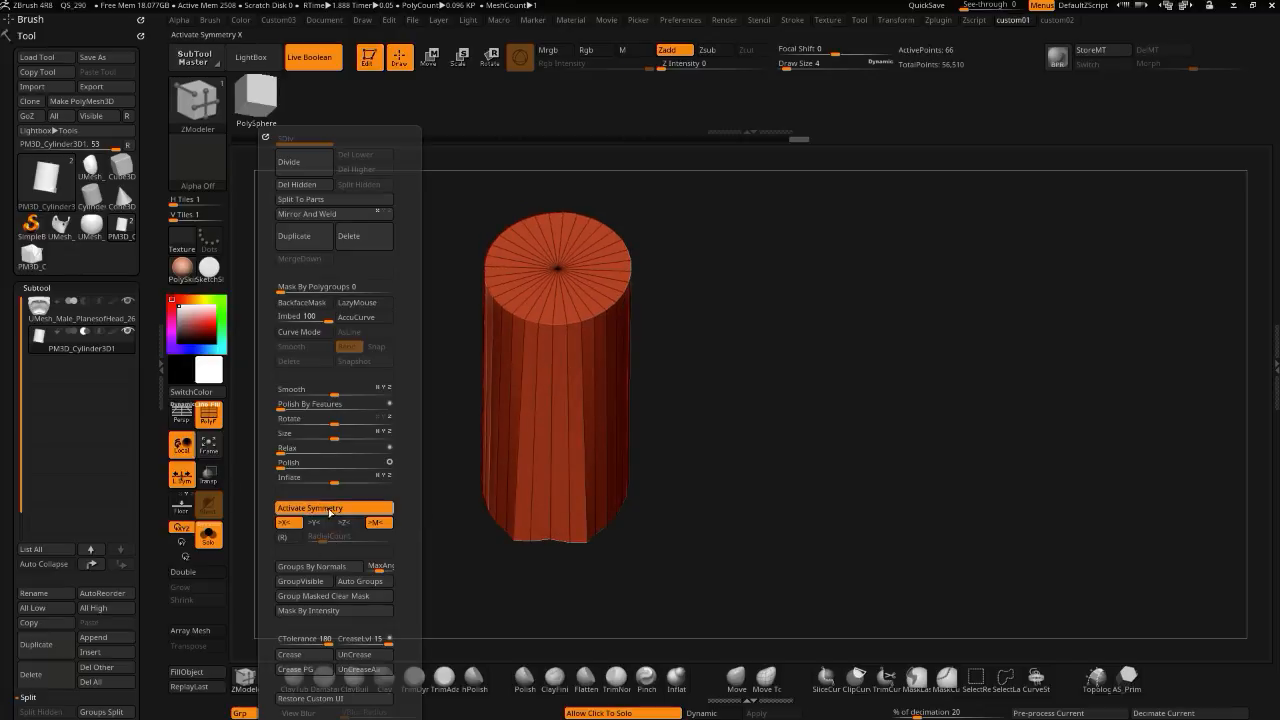
key(1)
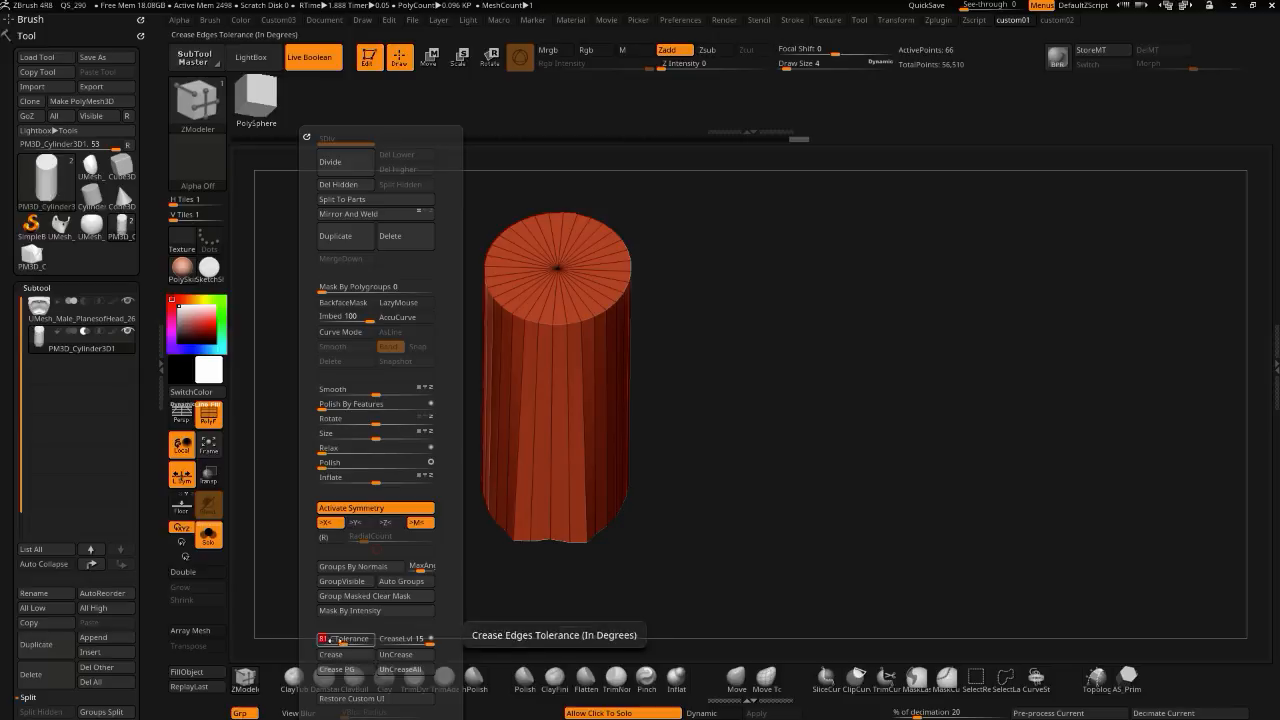
alt+drag(515, 566, 369, 559)
- Turn on Dynamic Subdivision for the cylinder and check its smoothed sides and caps
key(2)
key(2)
click(291, 331)
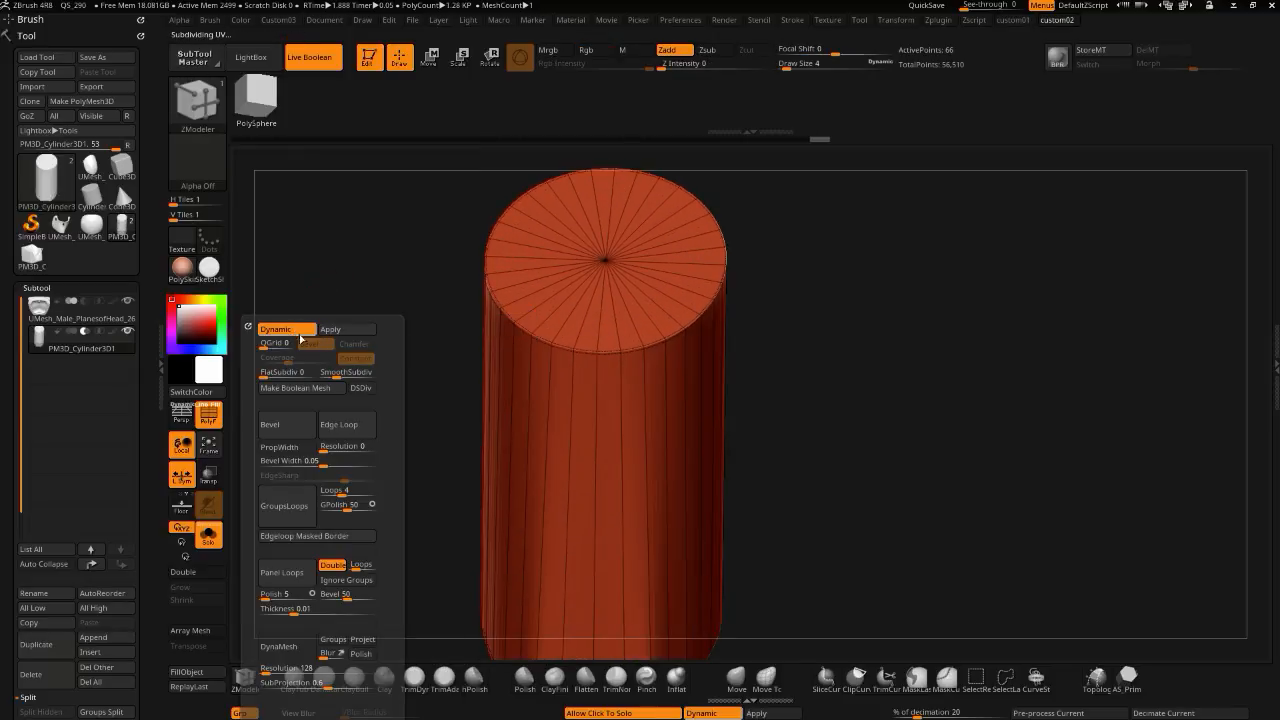
alt+drag(443, 377, 340, 457)
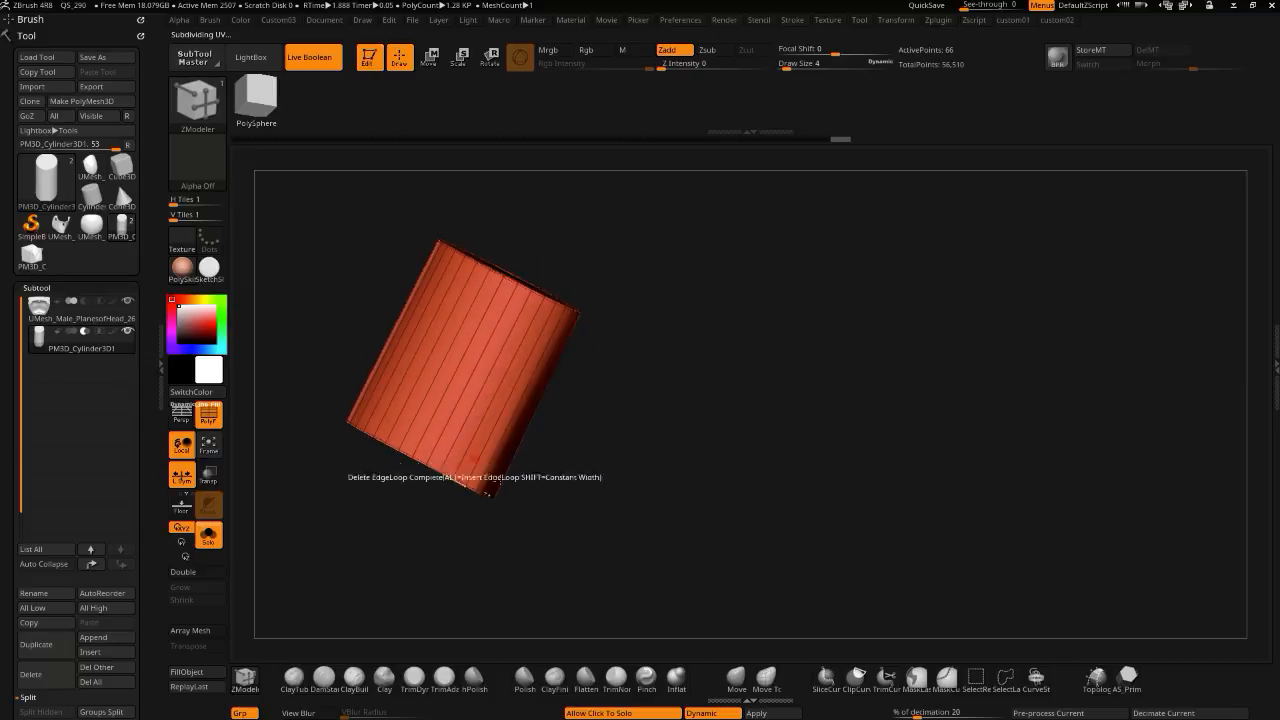
drag(477, 418, 509, 538)
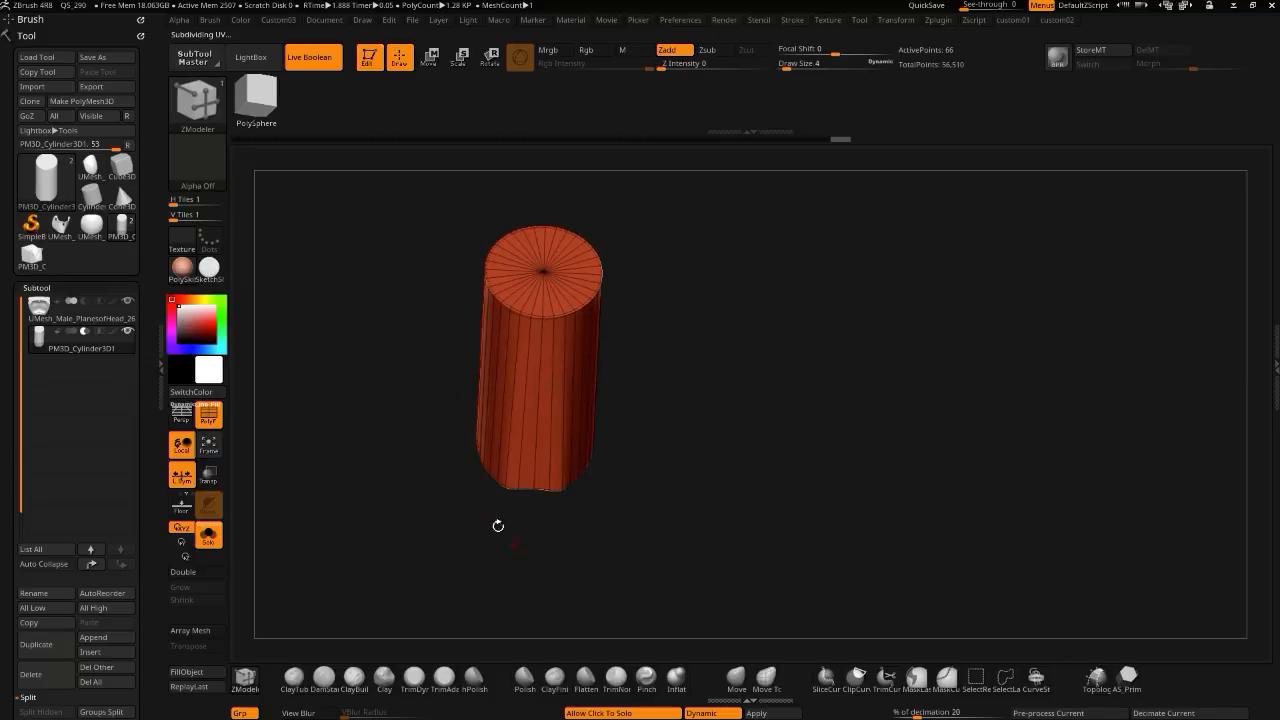
- Hide the wireframe and compare the isolated cylinder with the Boolean cut, leaving both subtools shown
click(334, 495)
drag(326, 503, 324, 566)
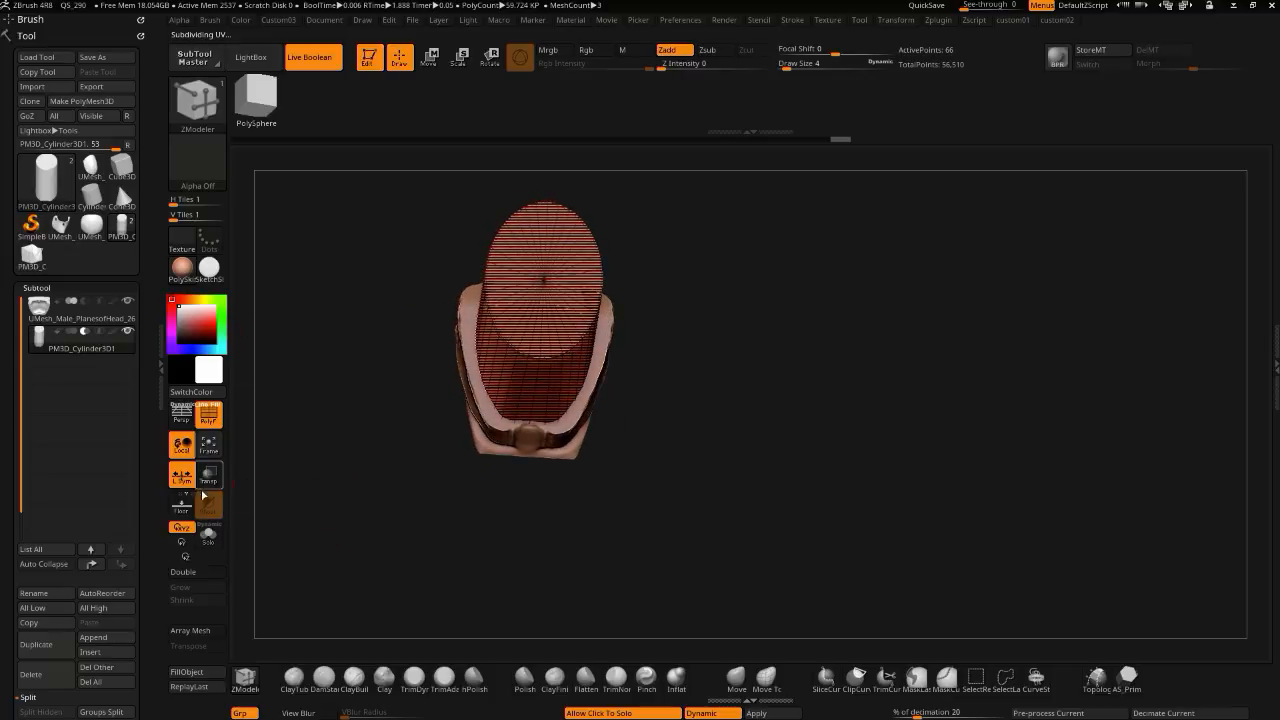
click(209, 415)
mouse_move(368, 487)
mouse_down()
mouse_move(361, 507)
mouse_move(374, 469)
mouse_up()
click(360, 508)
click(352, 511)
click(334, 517)
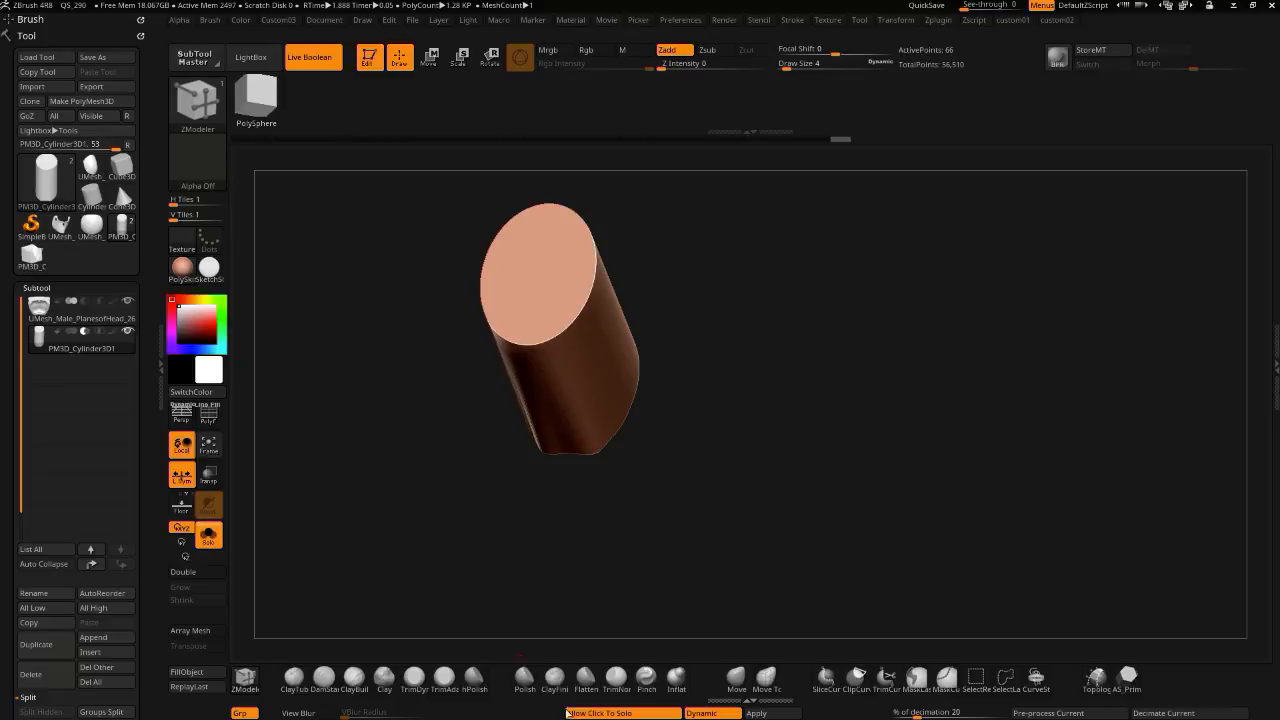
click(361, 520)
drag(377, 524, 540, 625)
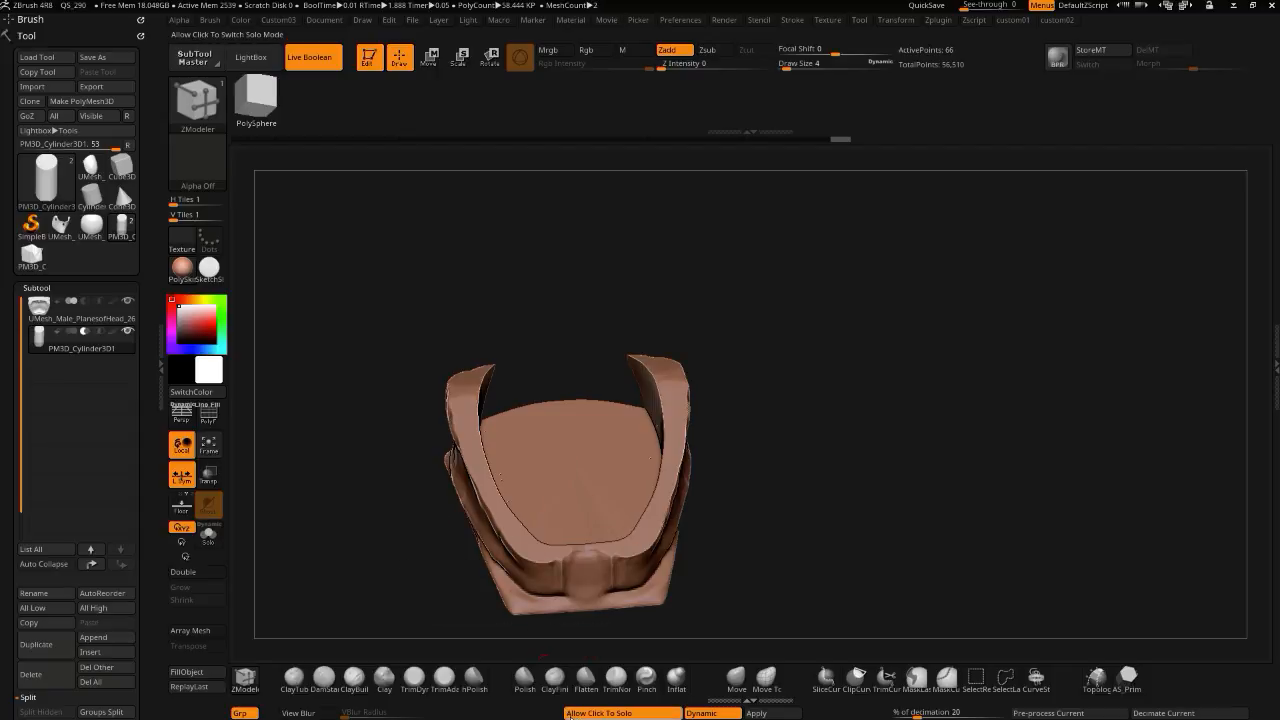
- Pull the cylinder's back edge inward with the Move brush so the cavity gets a closed rear wall
drag(560, 645, 342, 537)
click(92, 340)
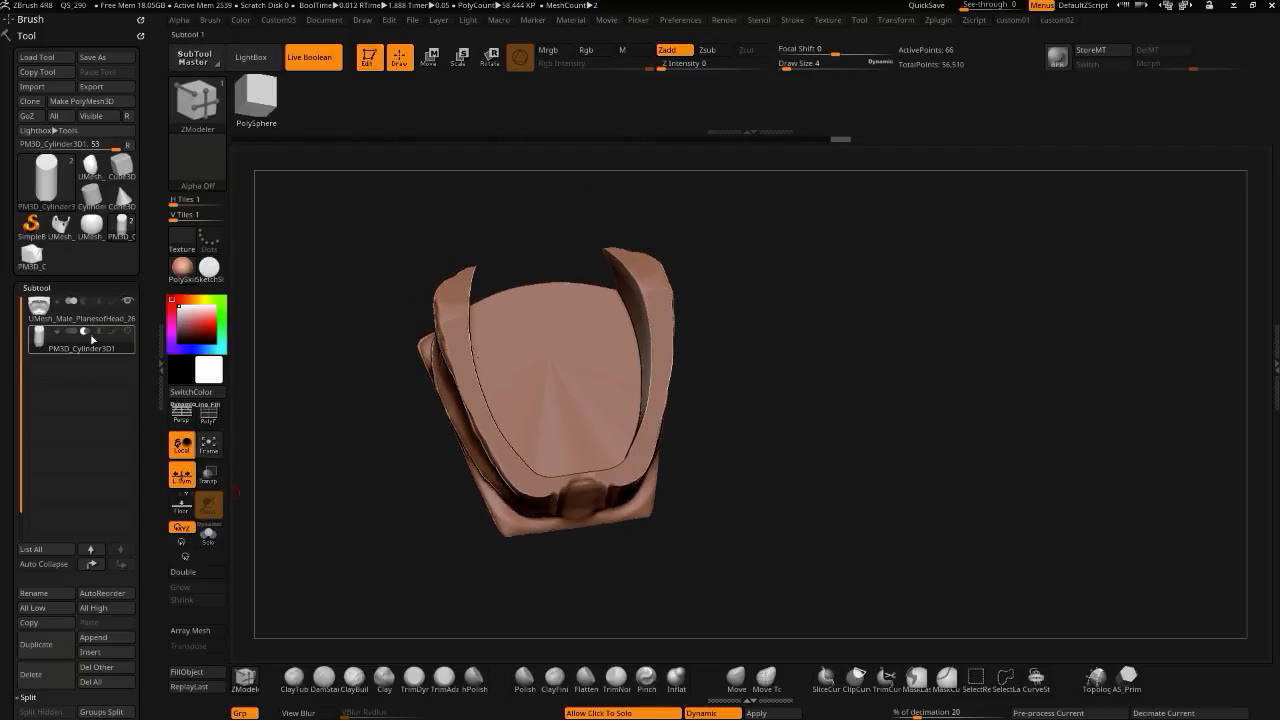
click(354, 558)
drag(365, 569, 468, 631)
mouse_move(488, 560)
mouse_down()
mouse_move(510, 561)
mouse_move(450, 505)
mouse_move(358, 486)
mouse_up()
click(735, 676)
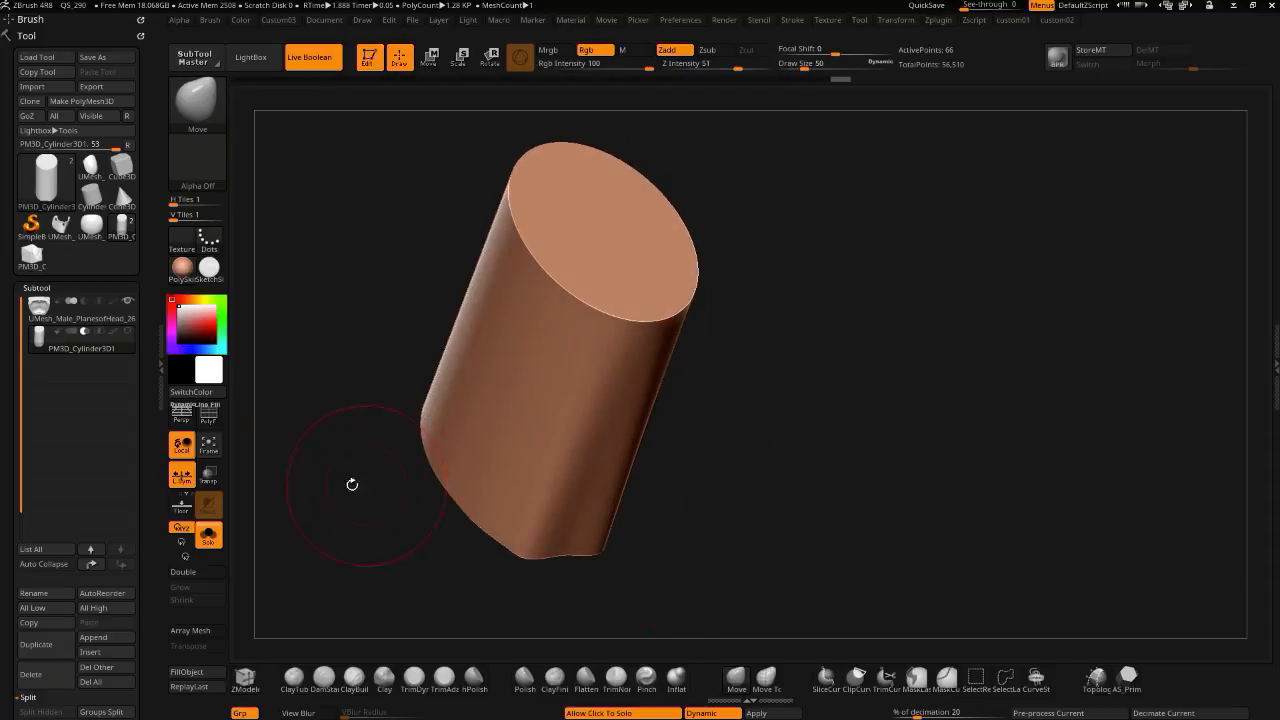
click(345, 487)
drag(286, 416, 390, 433)
mouse_move(475, 352)
mouse_down()
mouse_move(490, 366)
mouse_move(516, 336)
mouse_up()
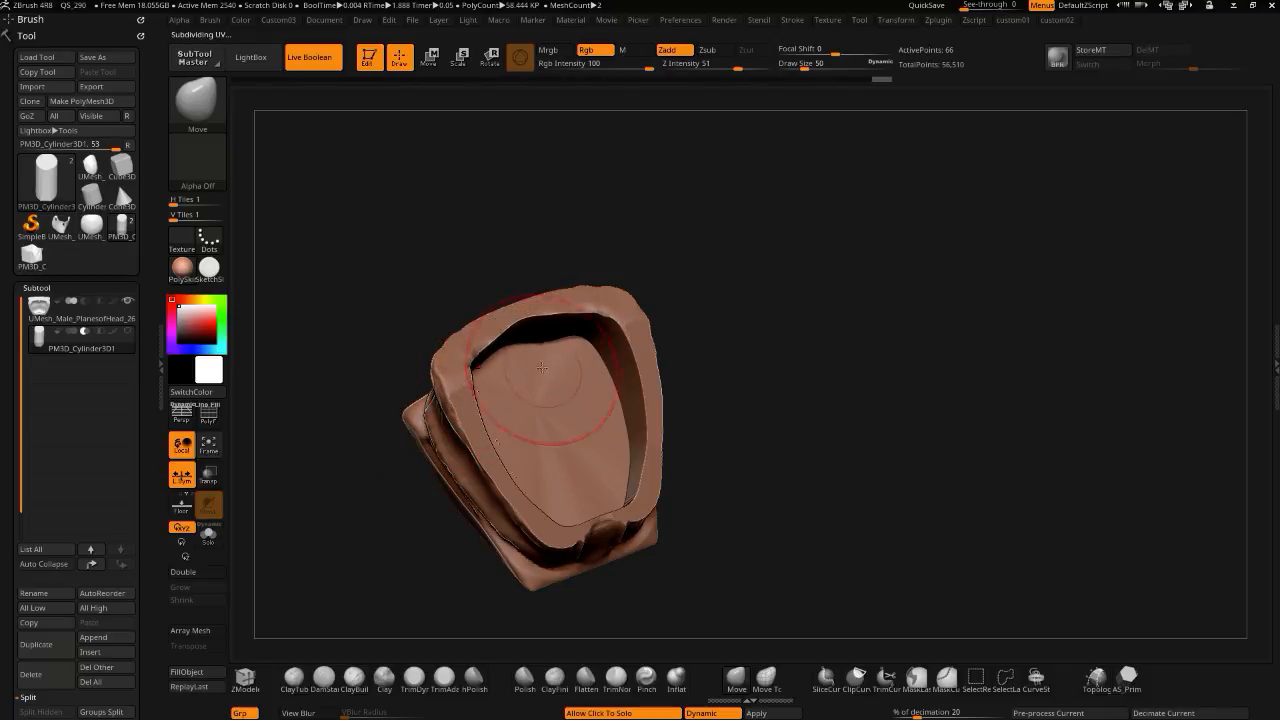
- Reshape the rear edge and corners of the cavity with the Move brush at draw size 42
drag(371, 357, 491, 357)
drag(349, 325, 368, 420)
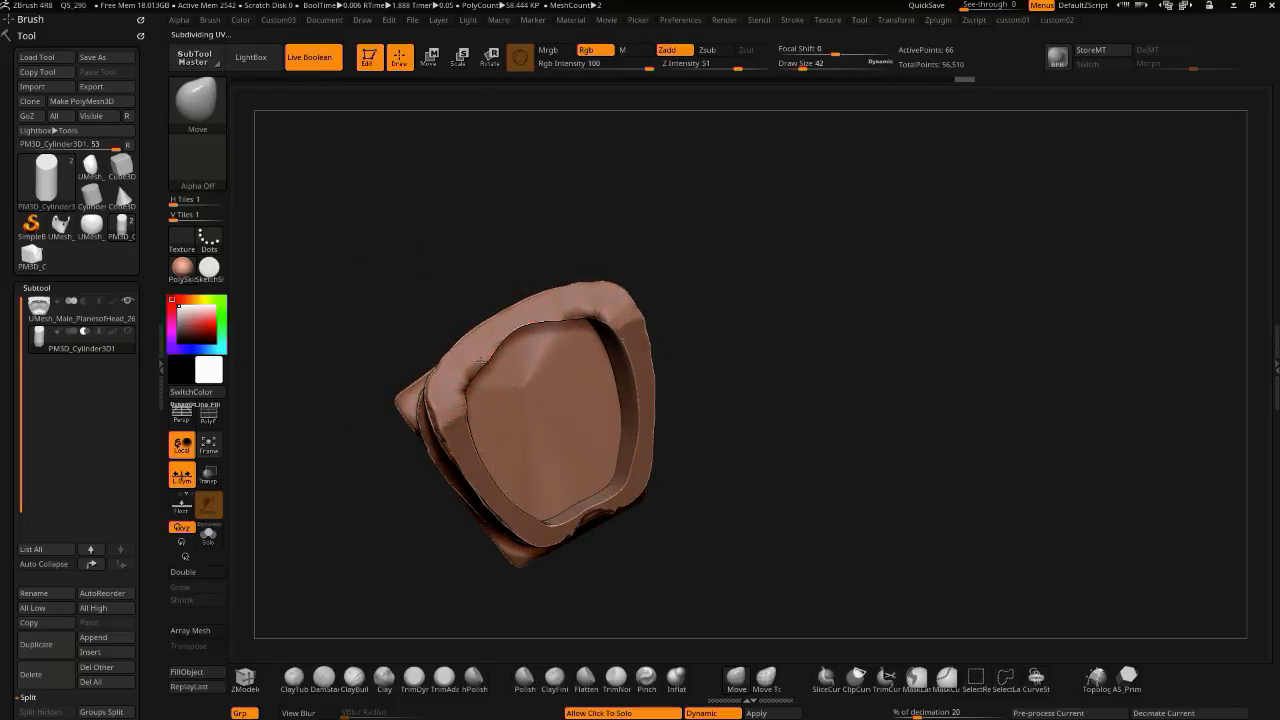
drag(335, 382, 390, 325)
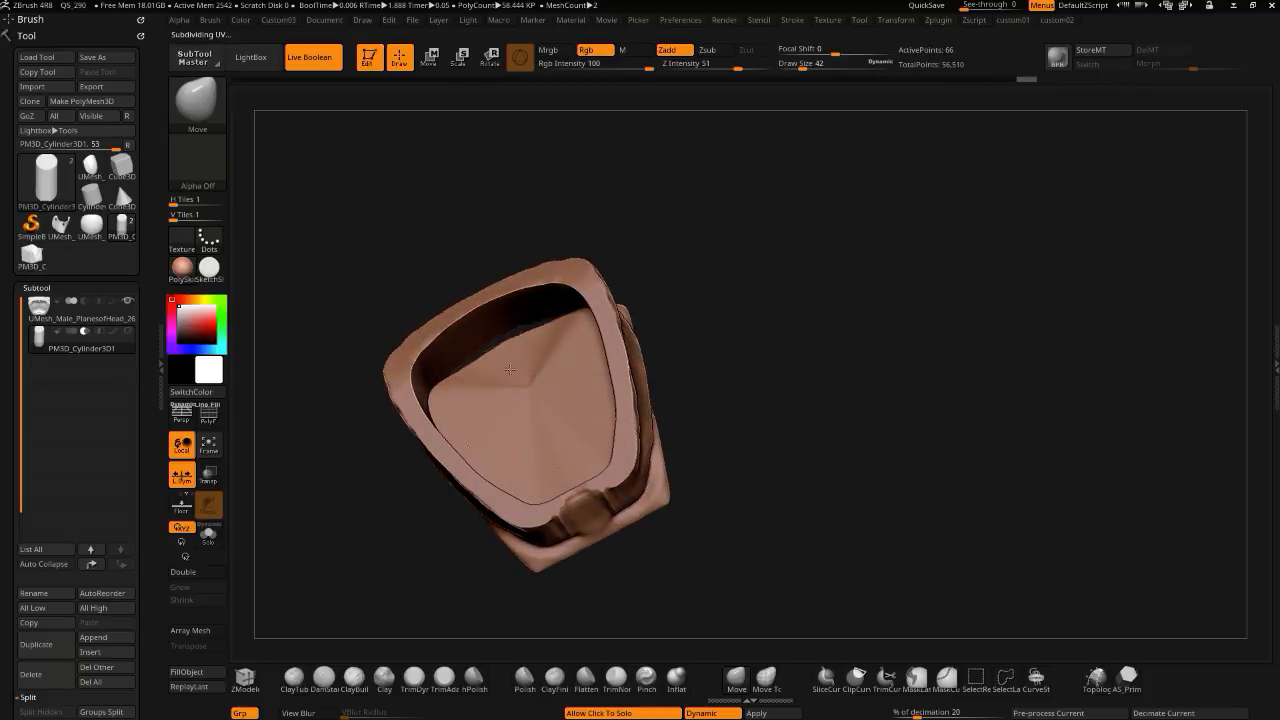
drag(346, 371, 392, 312)
drag(283, 340, 423, 400)
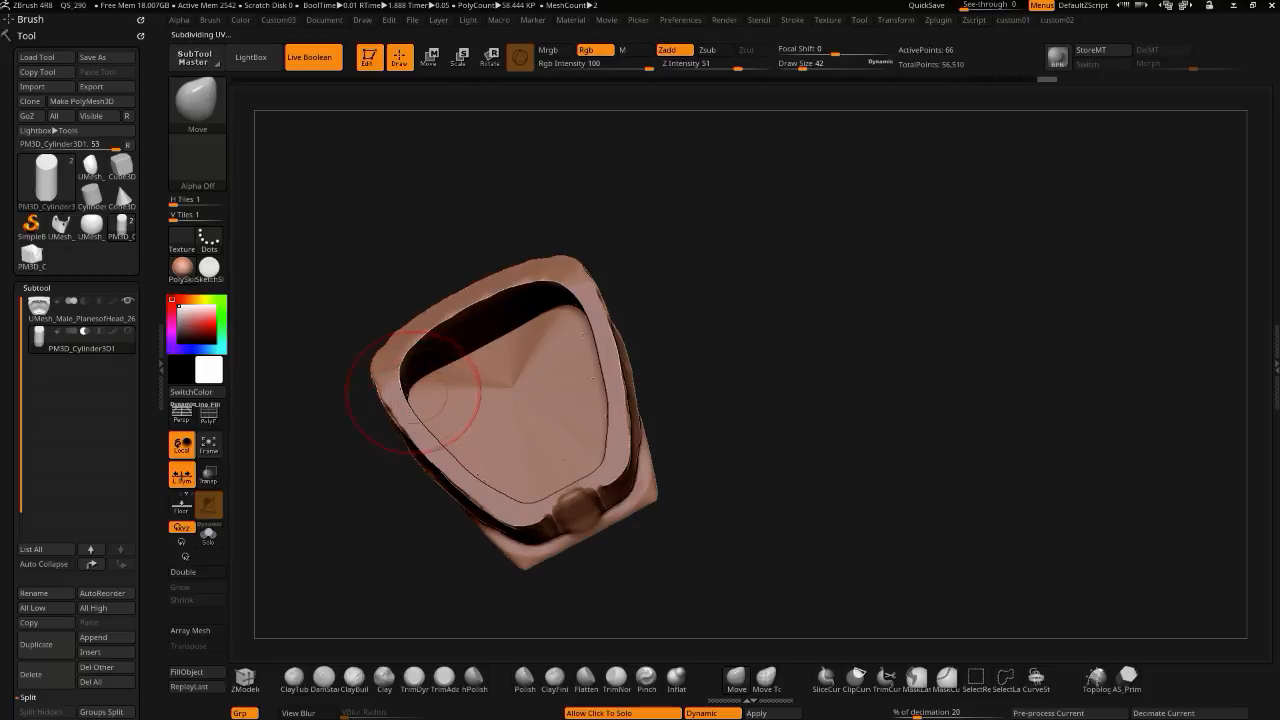
- Adjust the cavity's side and front outline with small Move strokes to even out the surrounding rim thickness
drag(327, 392, 337, 437)
drag(426, 573, 415, 557)
mouse_move(512, 494)
mouse_down()
mouse_move(497, 505)
mouse_move(471, 480)
mouse_up()
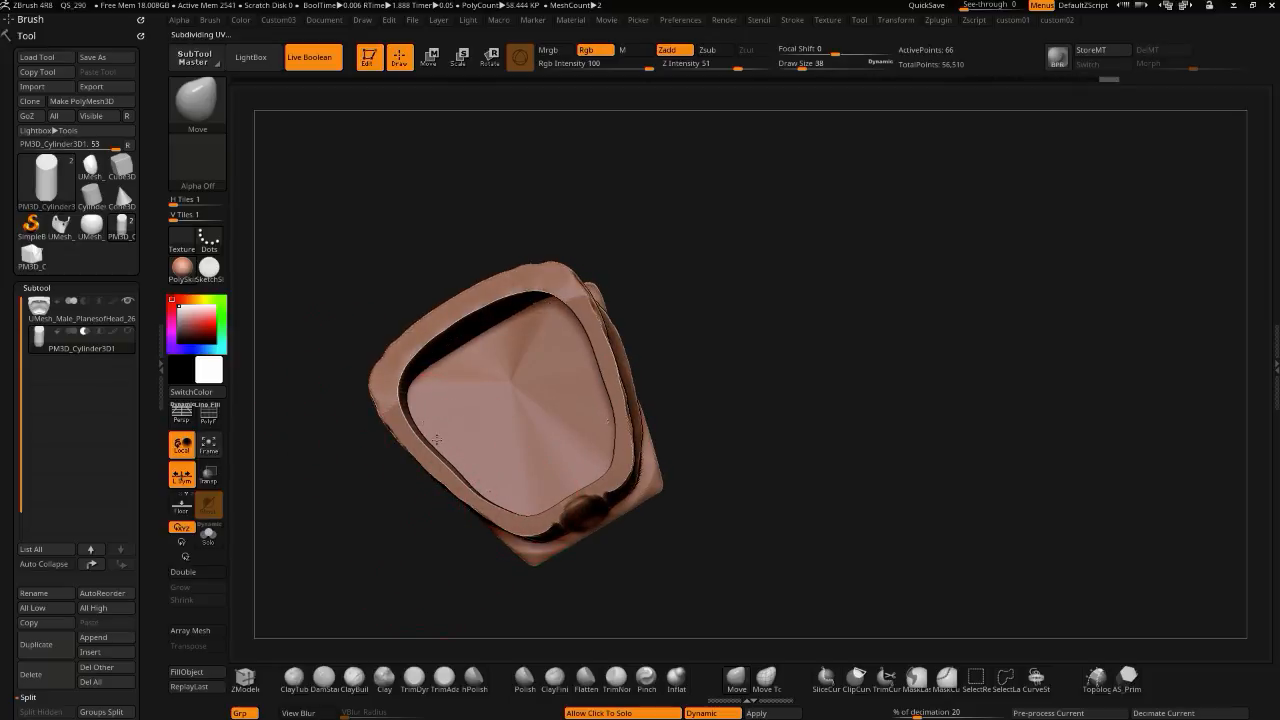
mouse_move(336, 407)
mouse_down()
mouse_move(380, 489)
mouse_move(432, 490)
mouse_move(324, 387)
mouse_up()
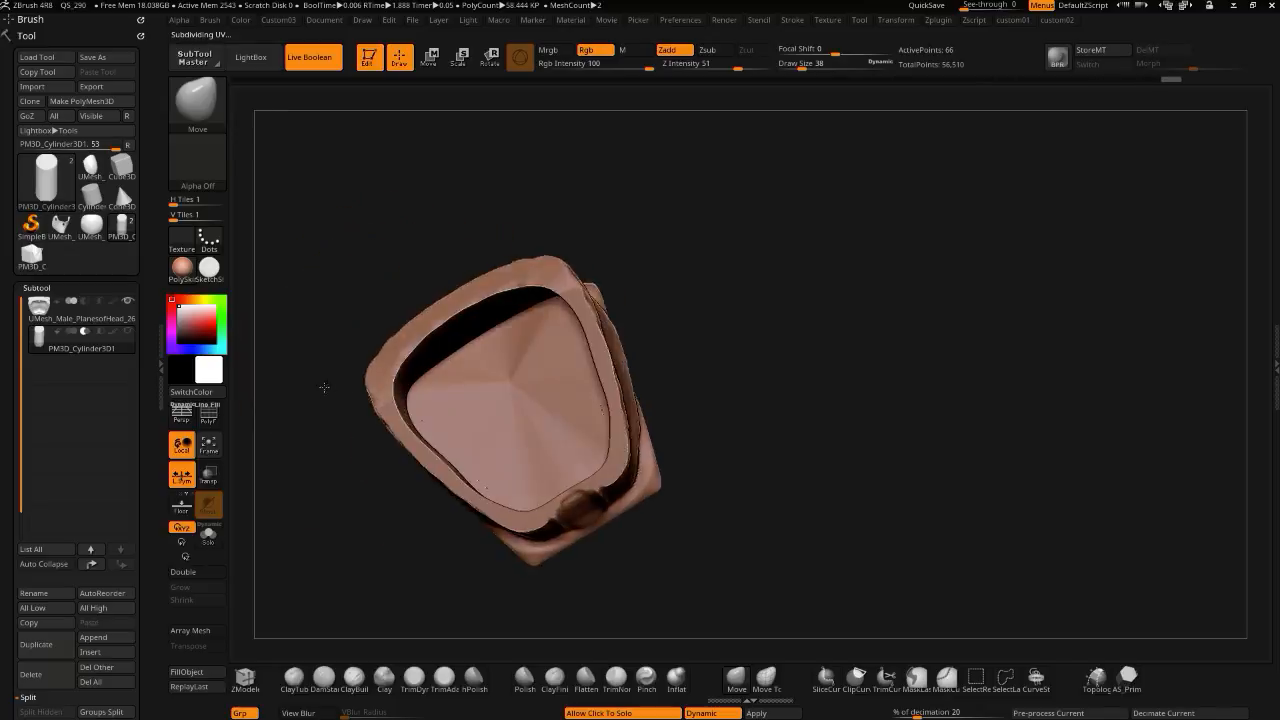
mouse_move(474, 361)
mouse_down()
mouse_move(466, 343)
mouse_move(451, 346)
mouse_up()
drag(322, 392, 316, 343)
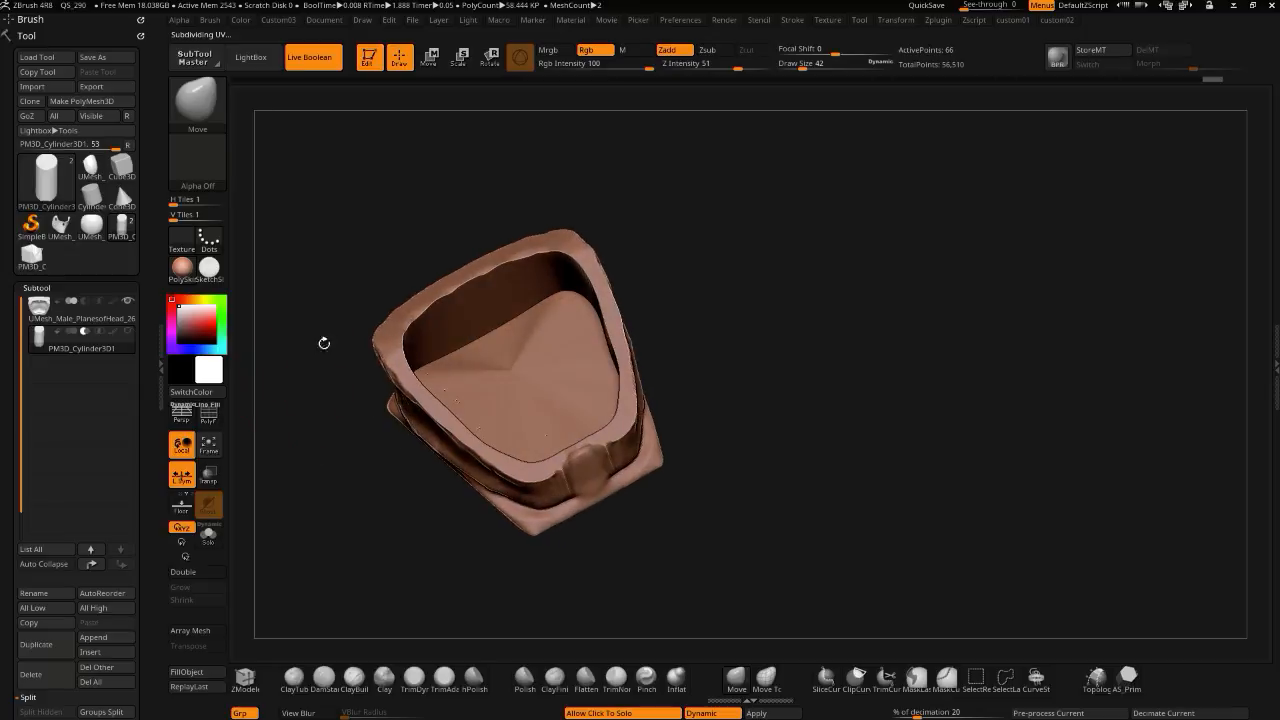
mouse_move(314, 394)
mouse_down()
mouse_move(338, 360)
mouse_move(292, 428)
mouse_up()
mouse_move(329, 373)
mouse_down()
mouse_move(400, 349)
mouse_move(308, 382)
mouse_move(291, 364)
mouse_move(303, 320)
mouse_up()
- Isolate the cylinder and set ZModeler's edge action to Insert with multiple edge loops
click(289, 365)
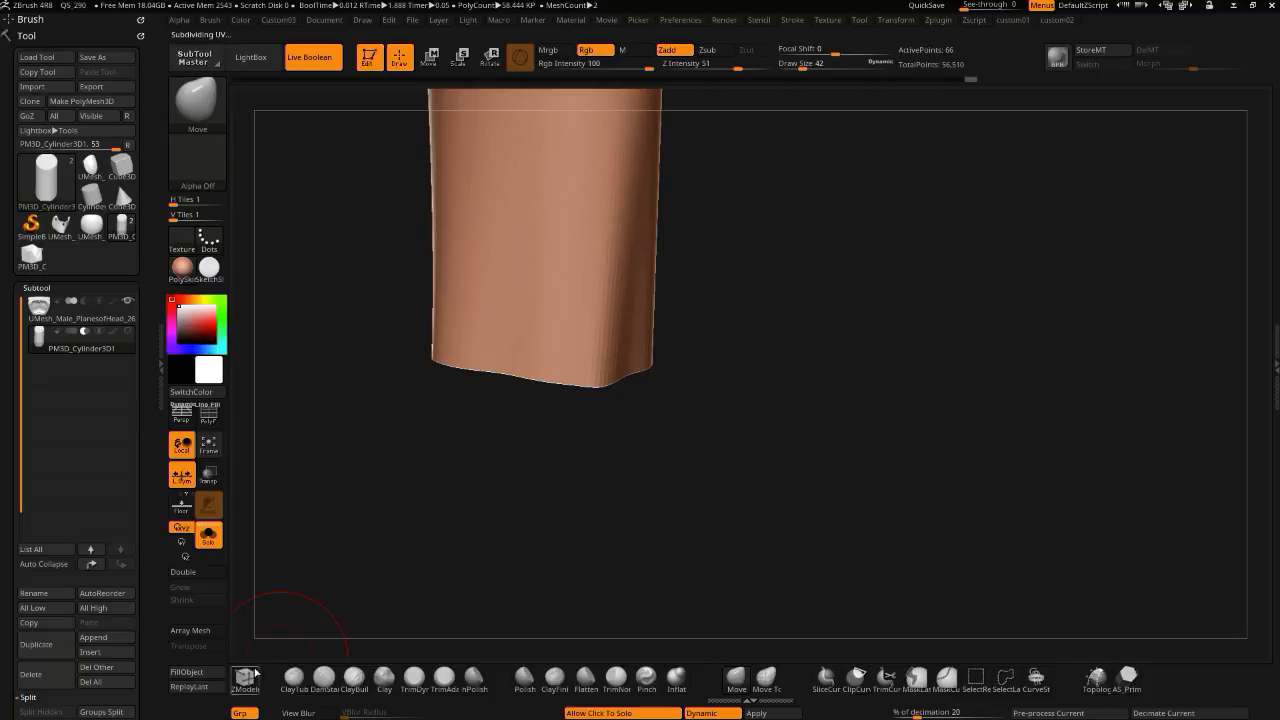
click(245, 677)
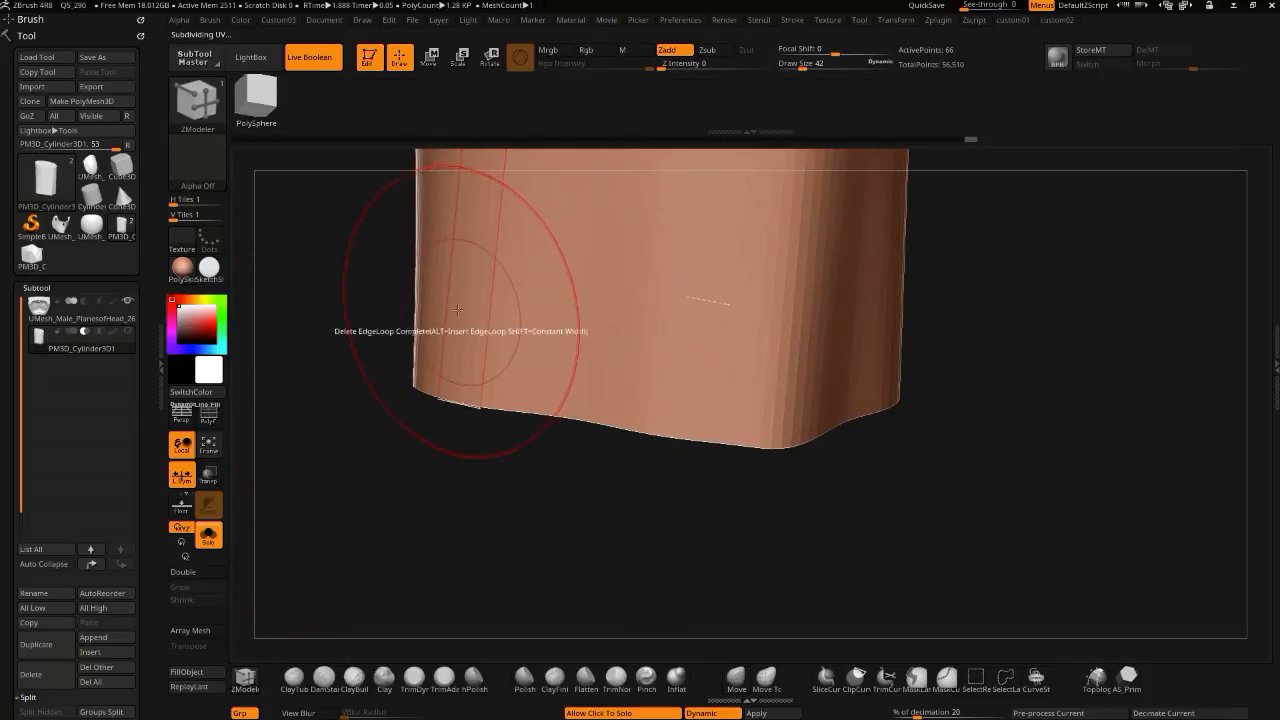
drag(346, 349, 482, 385)
key(space)
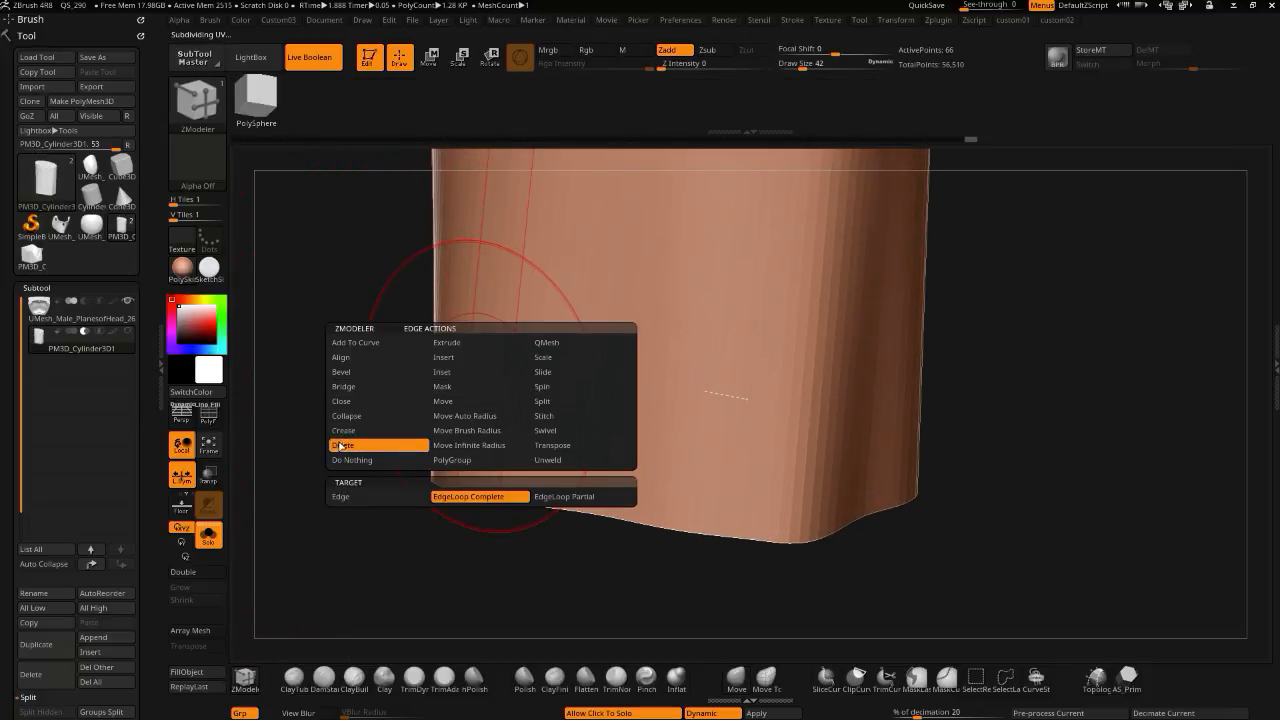
click(399, 372)
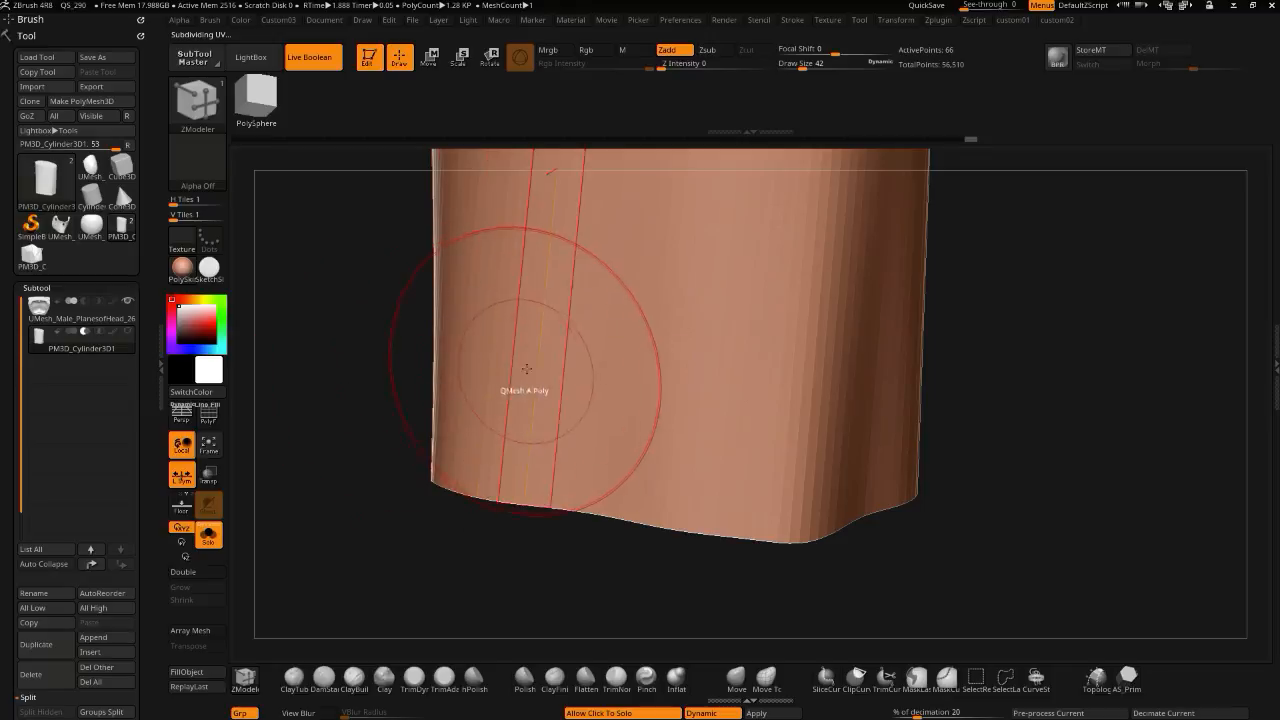
key(space)
click(471, 358)
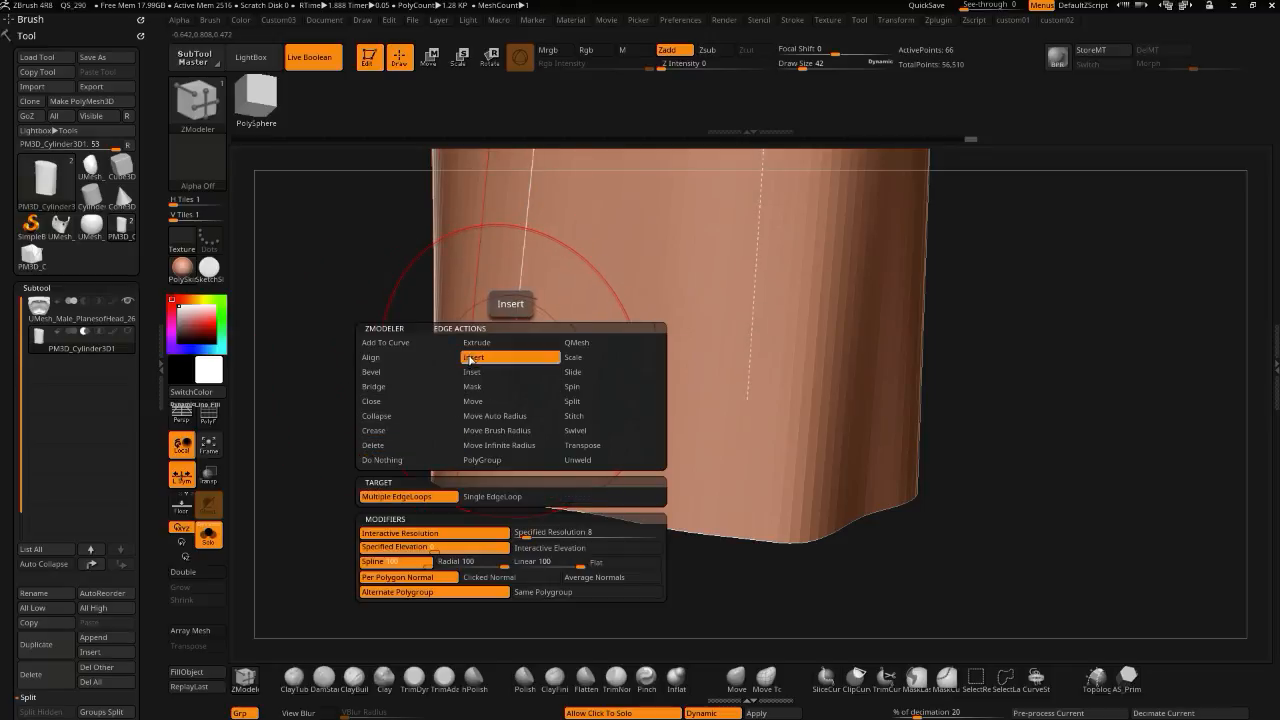
- Try to insert multiple edge loops around the cylinder's side
key(space)
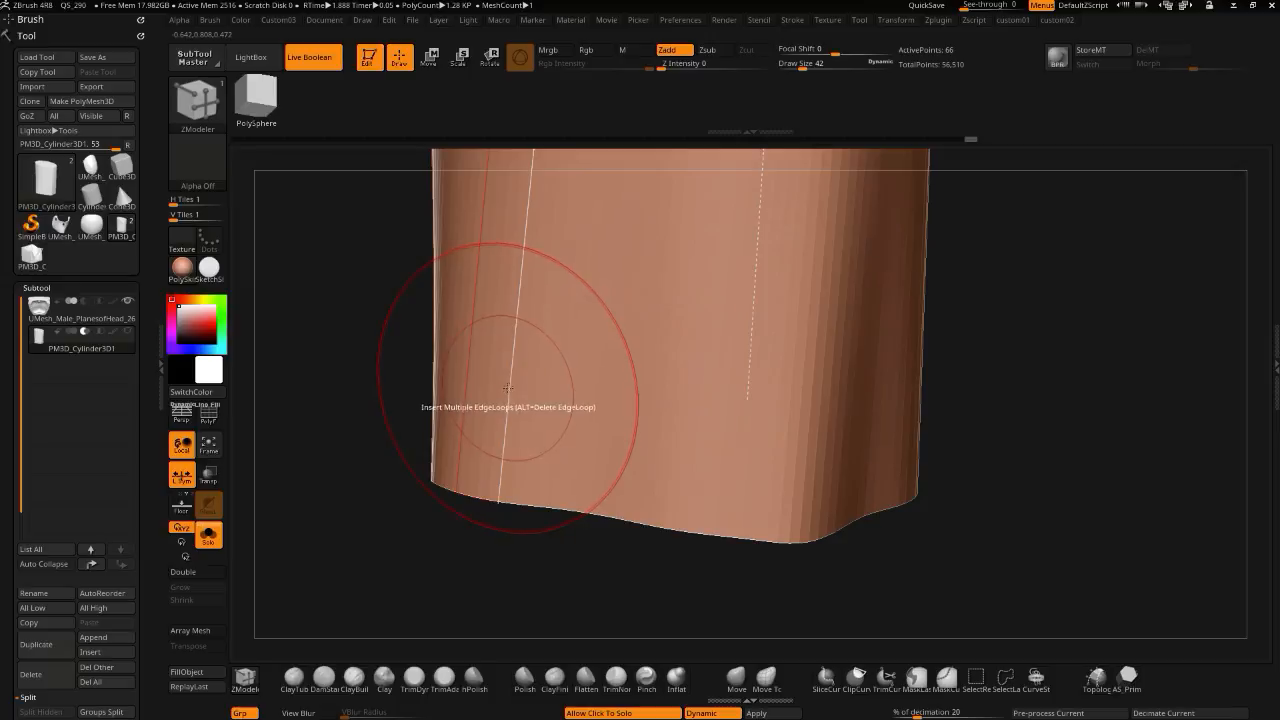
drag(380, 374, 290, 330)
click(210, 414)
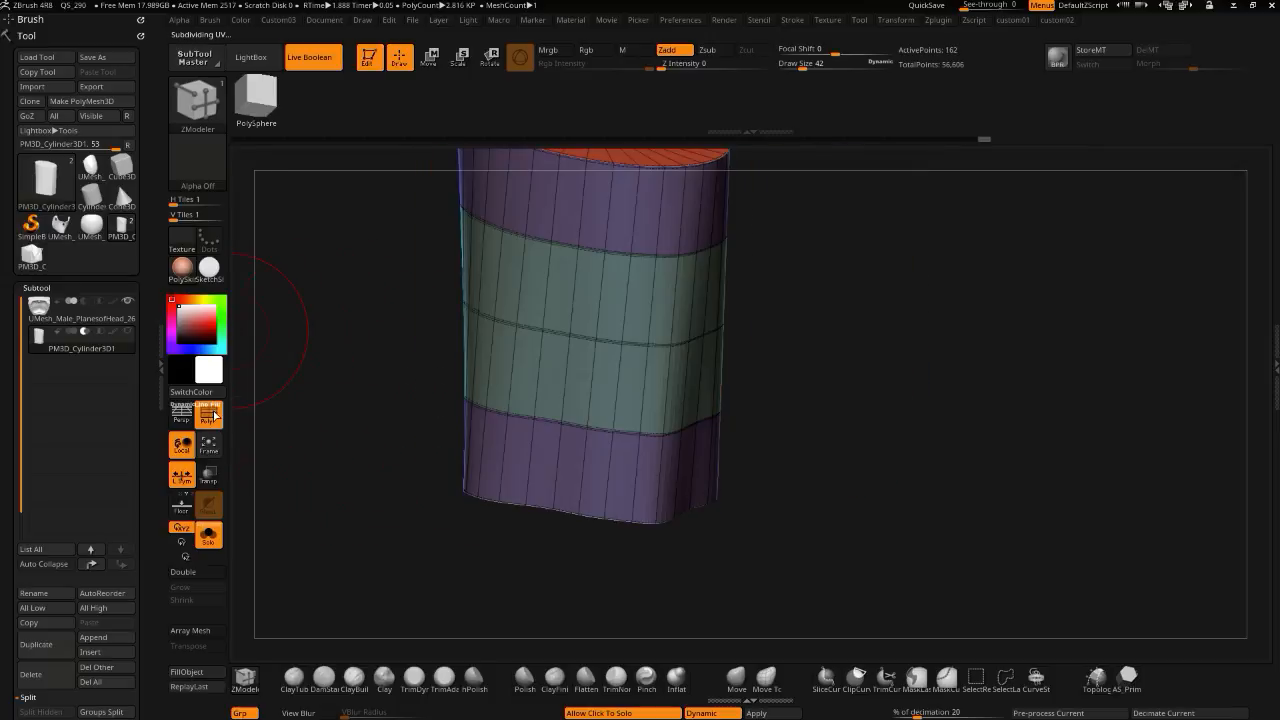
key(ctrl+z)
- Switch the insert target to a single edge loop and add one around the cylinder near its lower end
key(space)
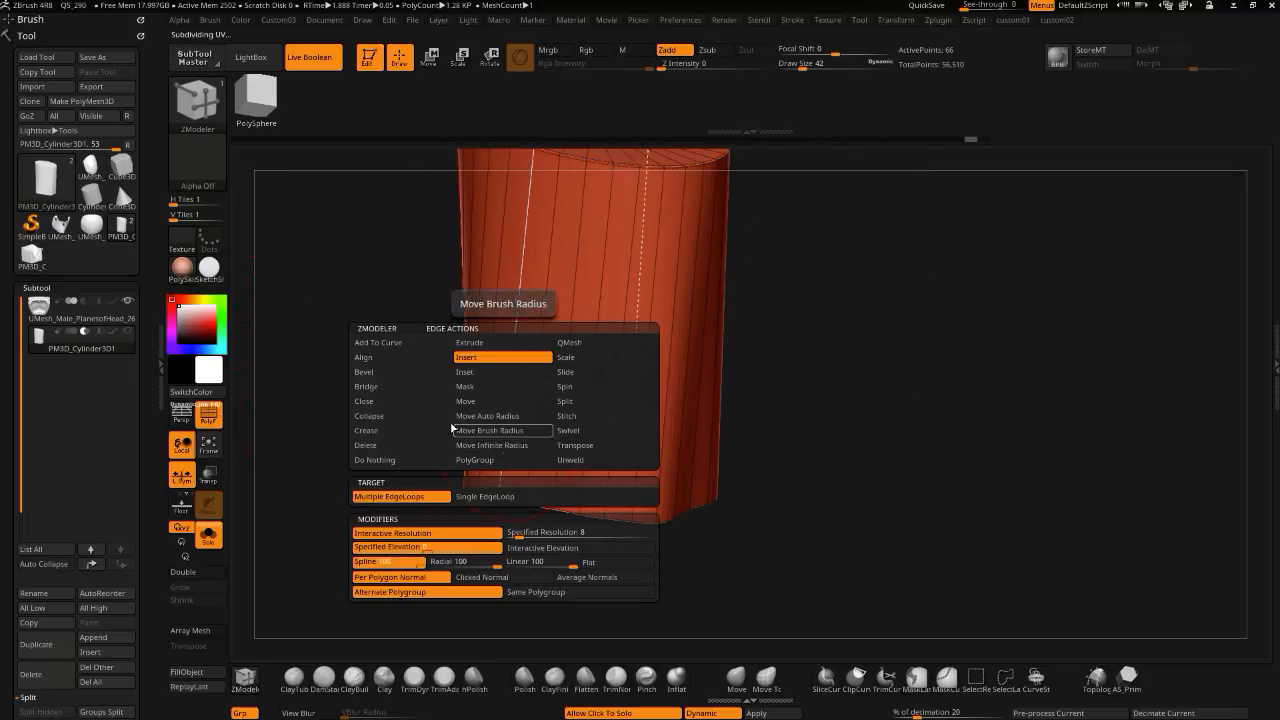
click(485, 496)
click(505, 420)
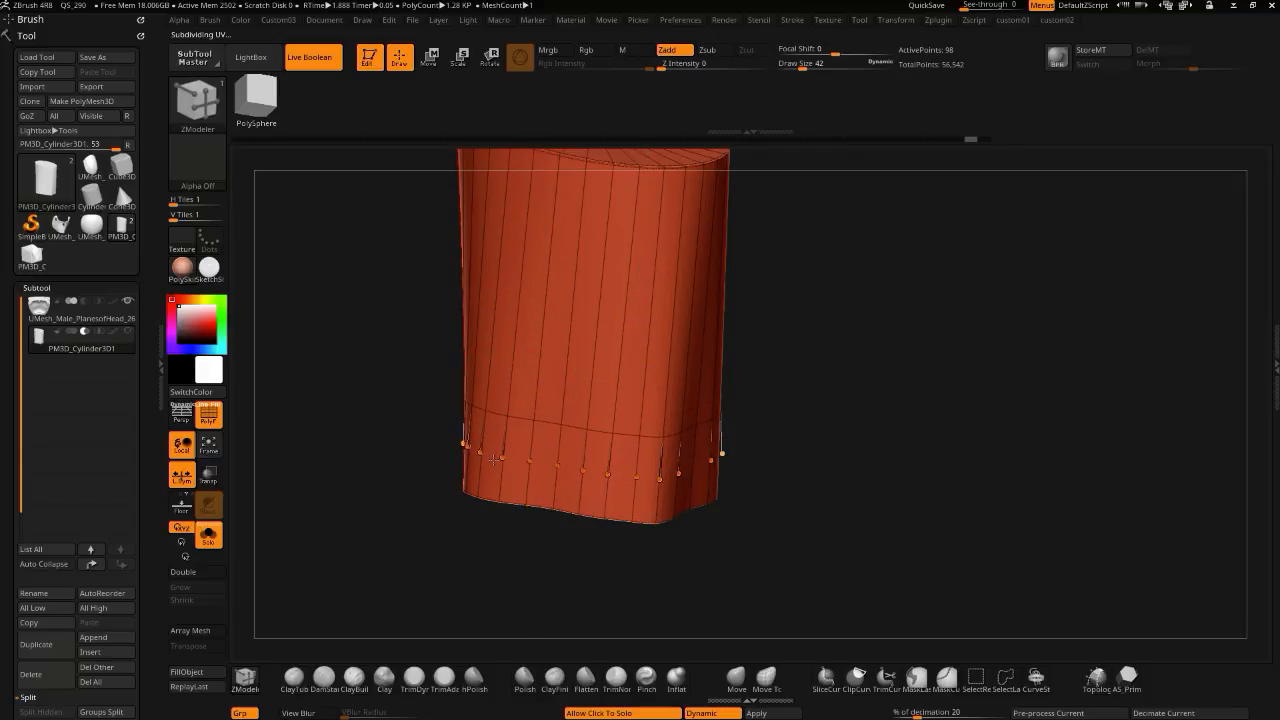
- Show both subtools without wireframe and reshape the cavity's inner wall near its floor with the Move brush
click(735, 680)
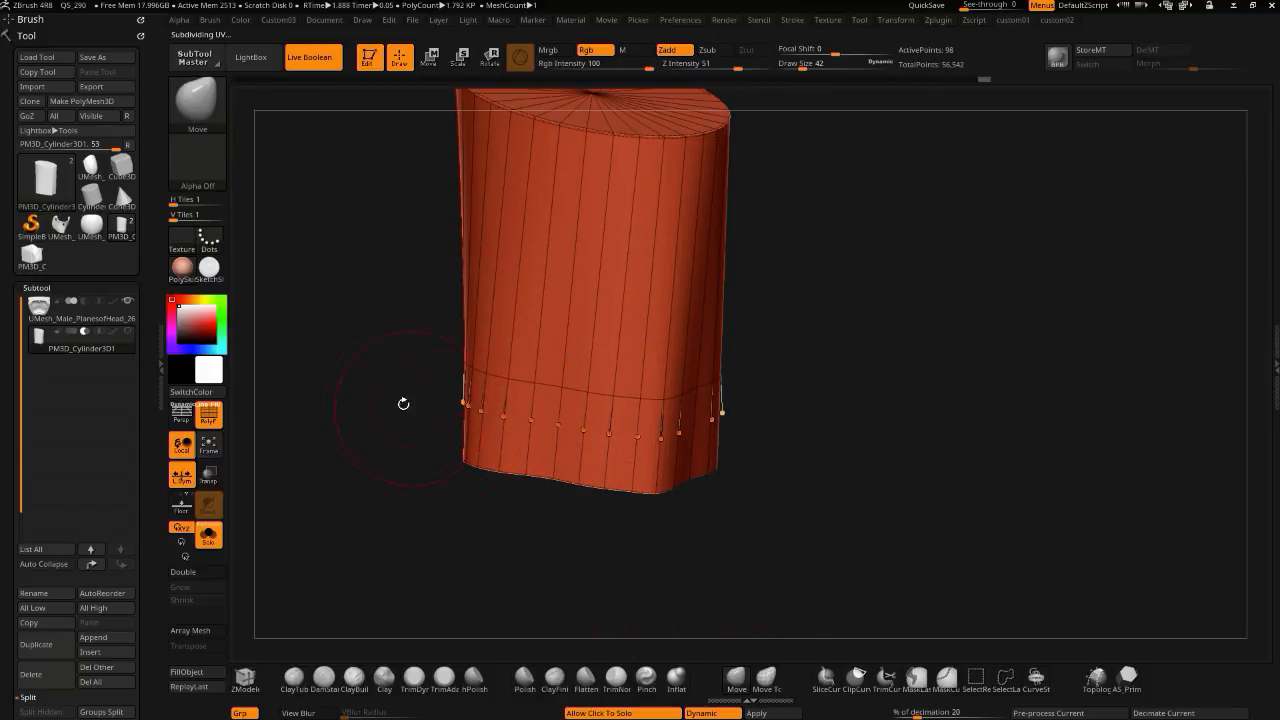
click(391, 418)
drag(388, 360, 396, 386)
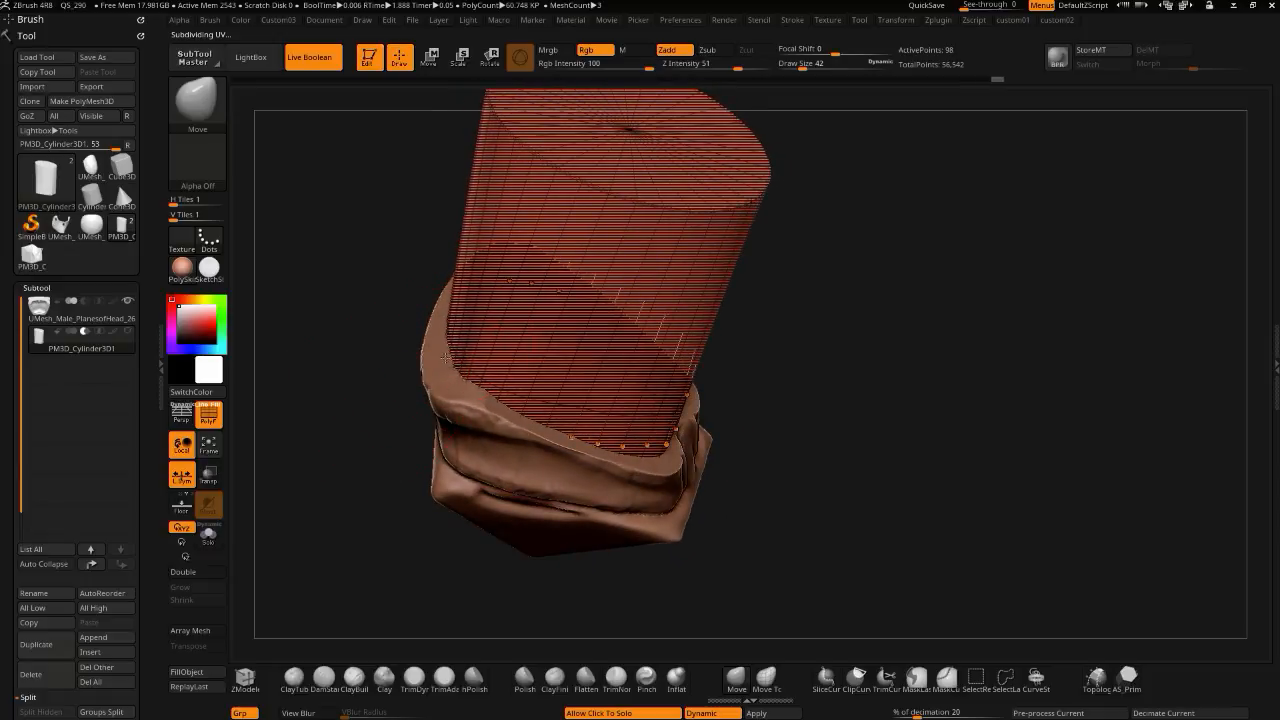
click(204, 406)
drag(330, 410, 410, 432)
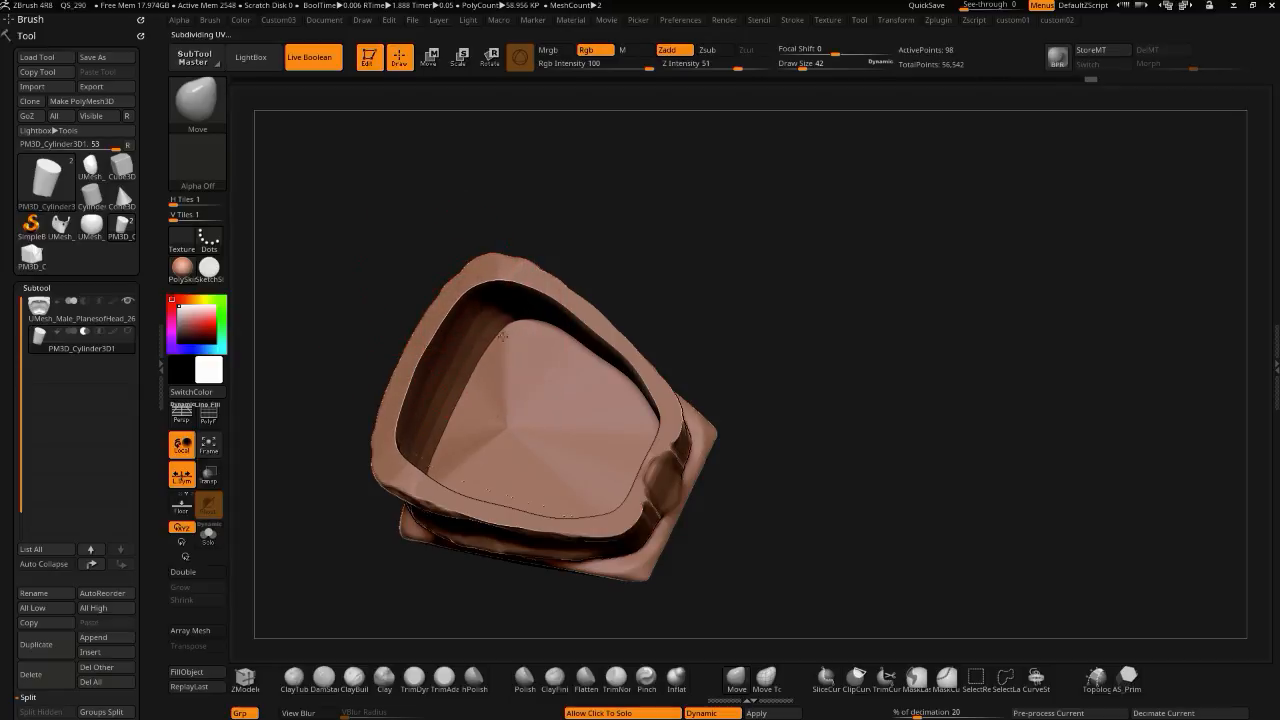
drag(538, 338, 560, 328)
drag(325, 385, 320, 268)
drag(318, 347, 54, 507)
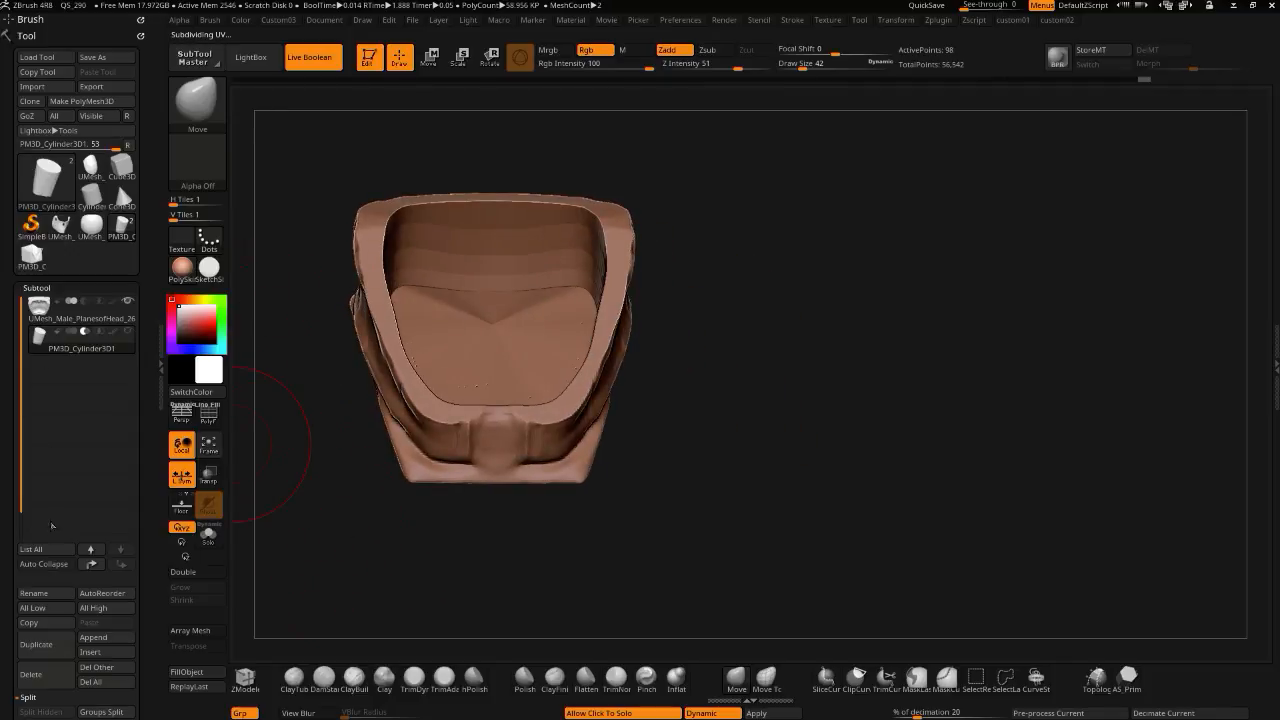
- Set the cylinder's dynamic smooth subdivision level to 3 to smooth the cavity wall
key(shift+2)
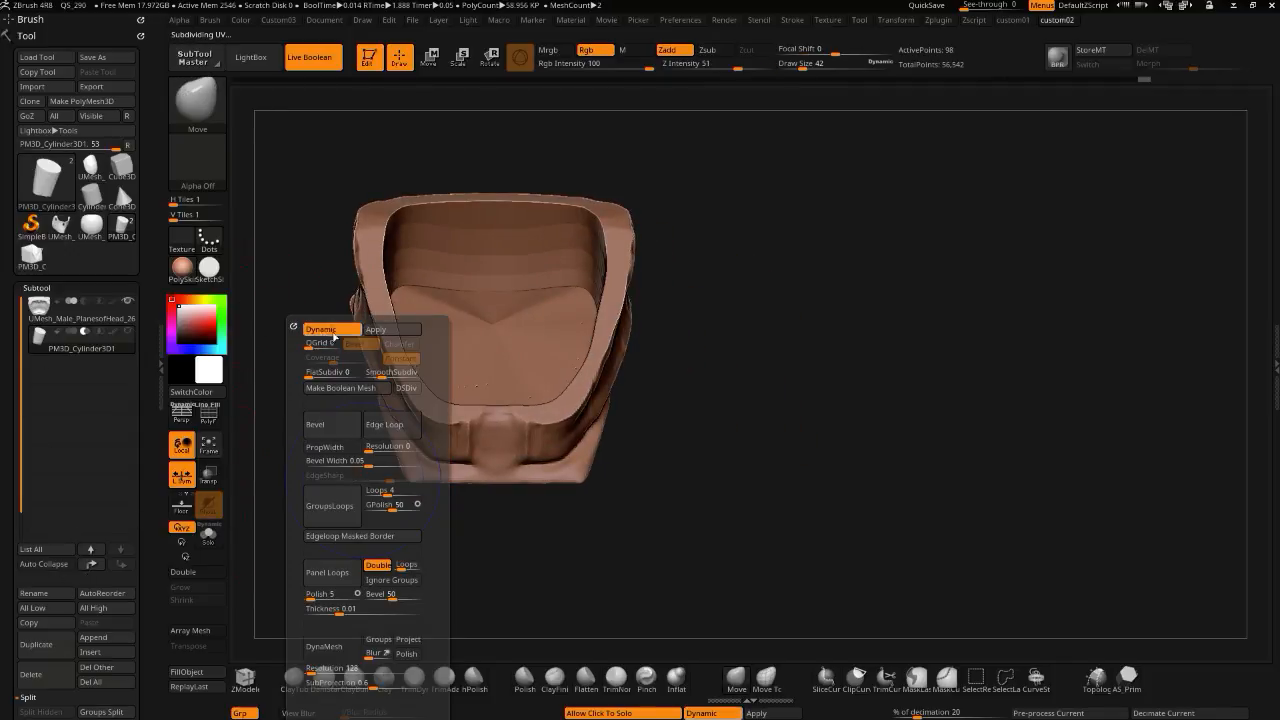
drag(376, 374, 386, 374)
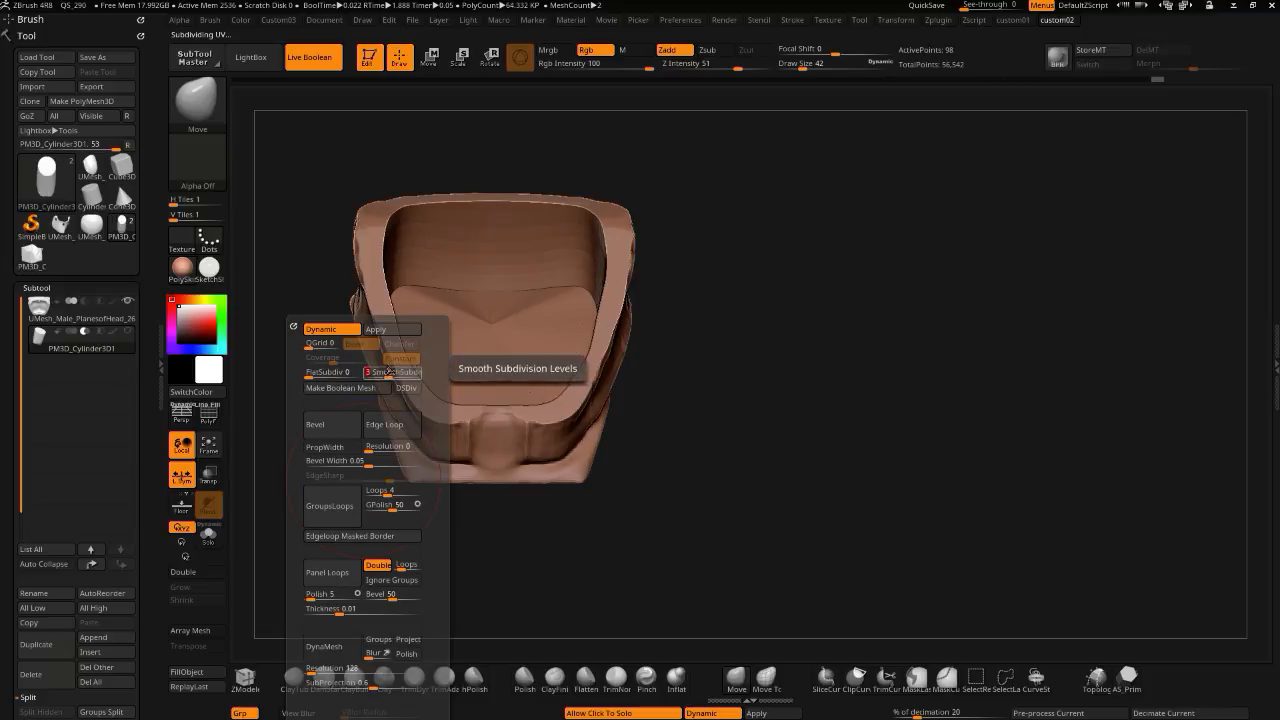
mouse_move(532, 544)
mouse_down()
mouse_move(486, 534)
mouse_move(545, 542)
mouse_up()
drag(468, 531, 476, 528)
drag(396, 469, 353, 503)
- Select the head-plane subtool and compare its isolated original hollow with the Boolean cut
click(40, 316)
drag(321, 445, 306, 468)
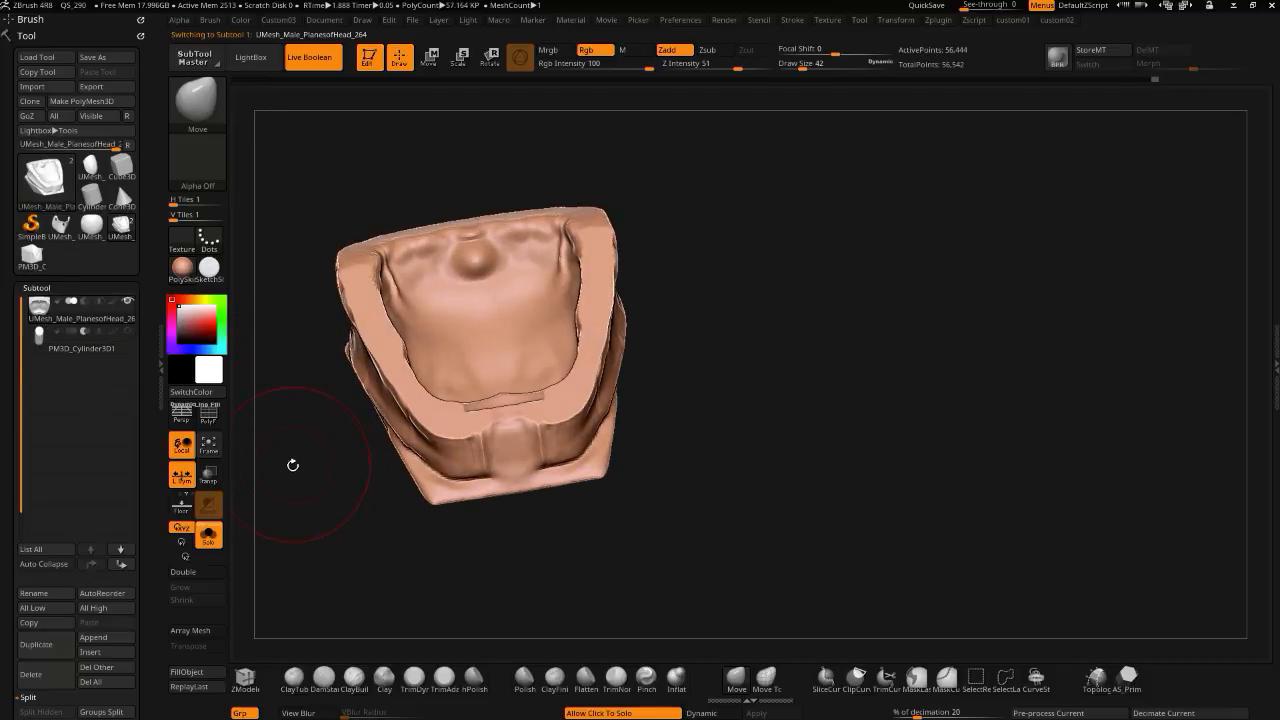
mouse_move(128, 336)
drag(300, 430, 504, 501)
drag(517, 580, 301, 447)
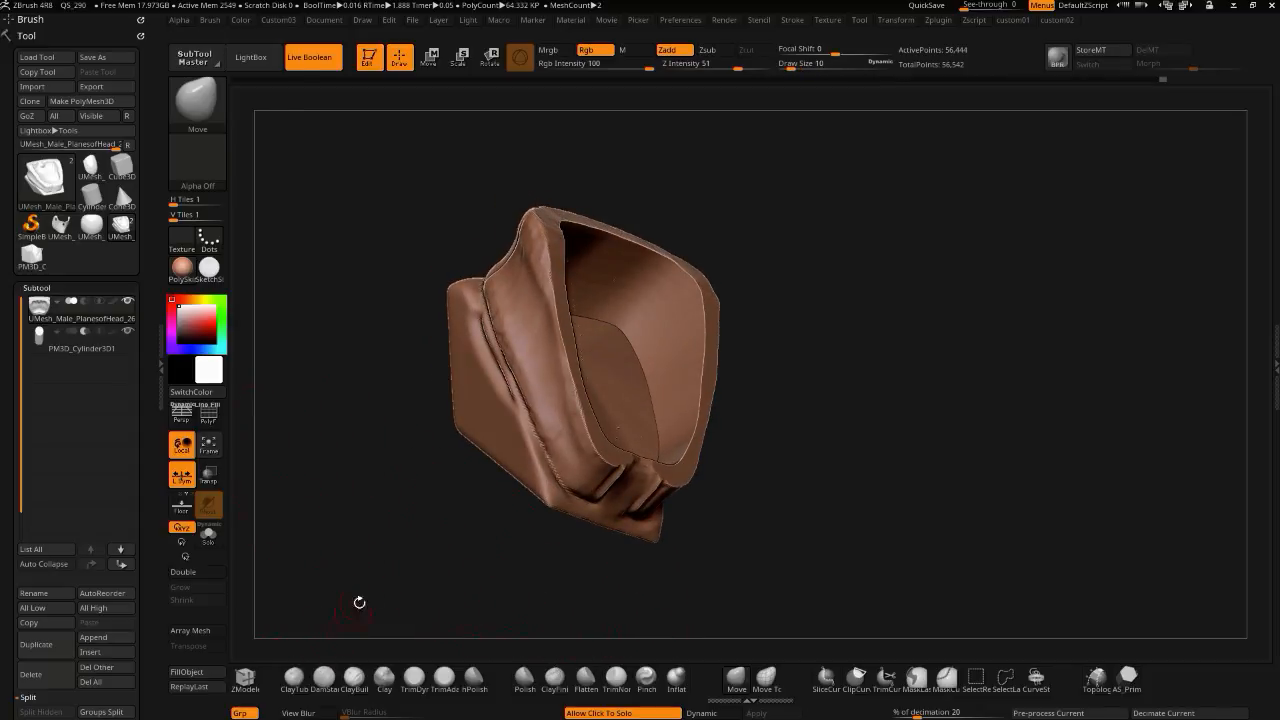
- Fill in the outer side of the head-plane piece with ClayBuildup and smooth the strokes
click(354, 678)
drag(365, 560, 415, 277)
drag(495, 352, 491, 343)
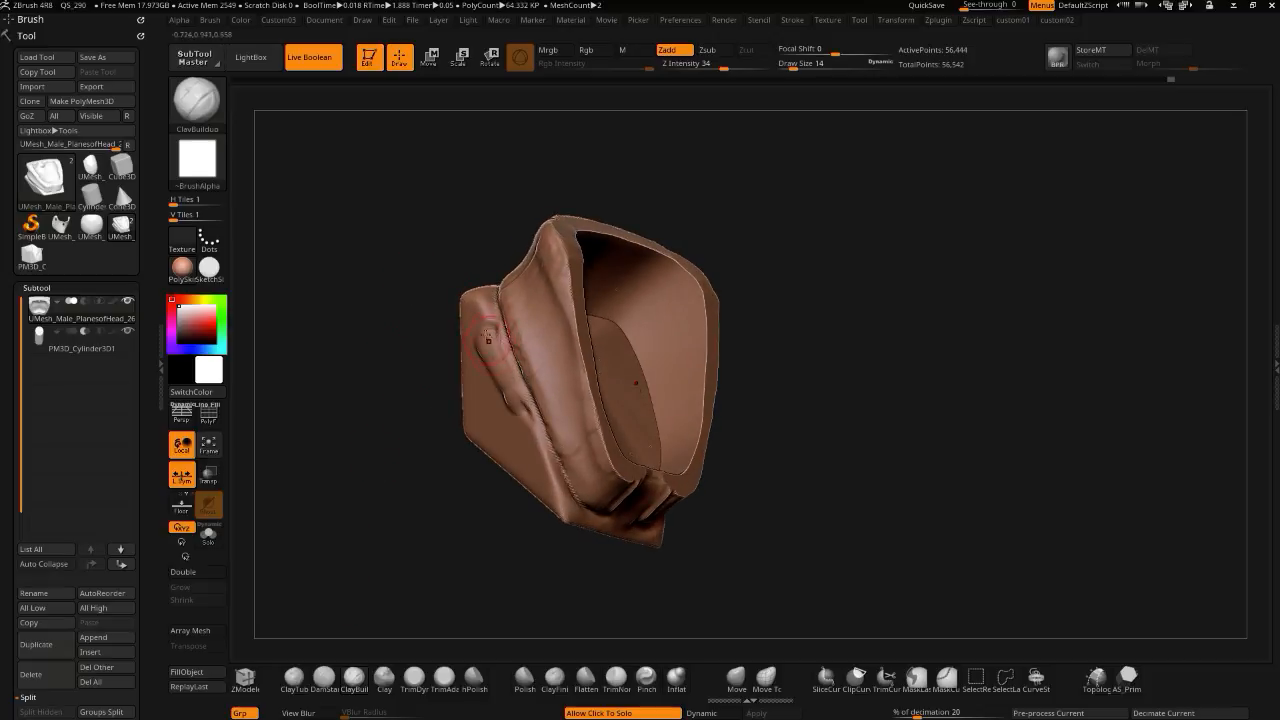
key(shift)
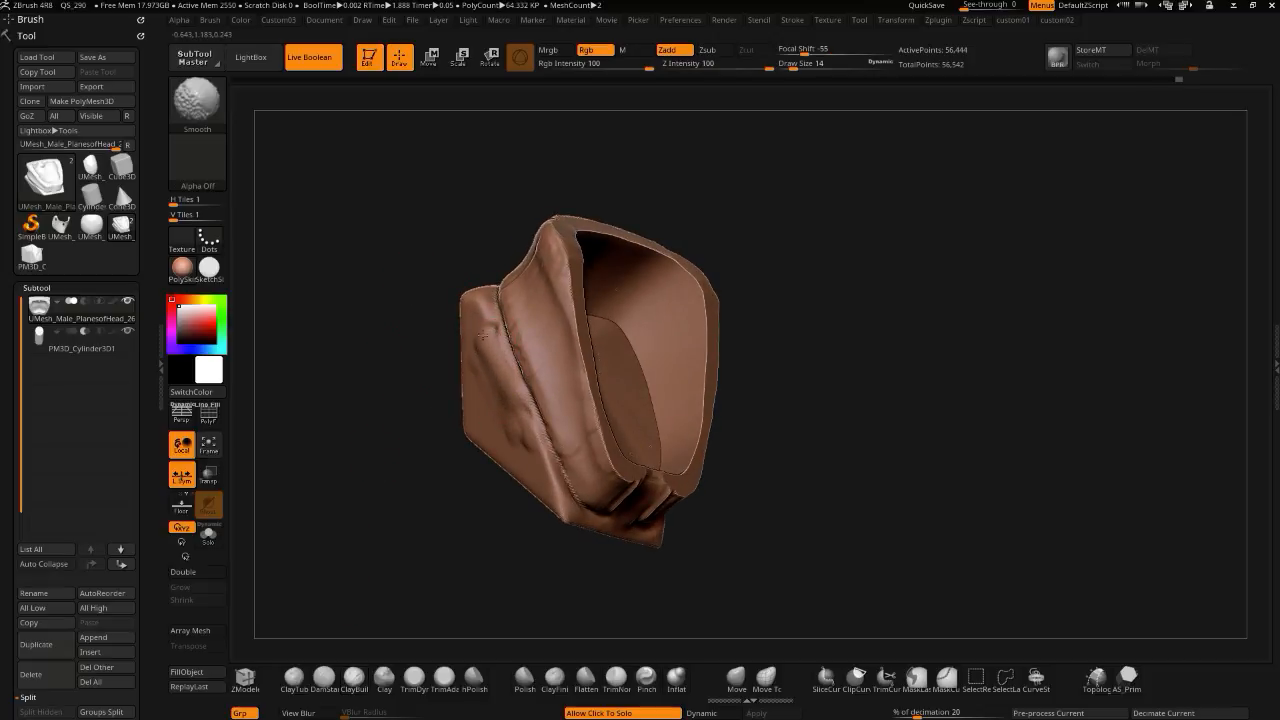
drag(371, 371, 490, 405)
key(shift)
drag(366, 439, 482, 552)
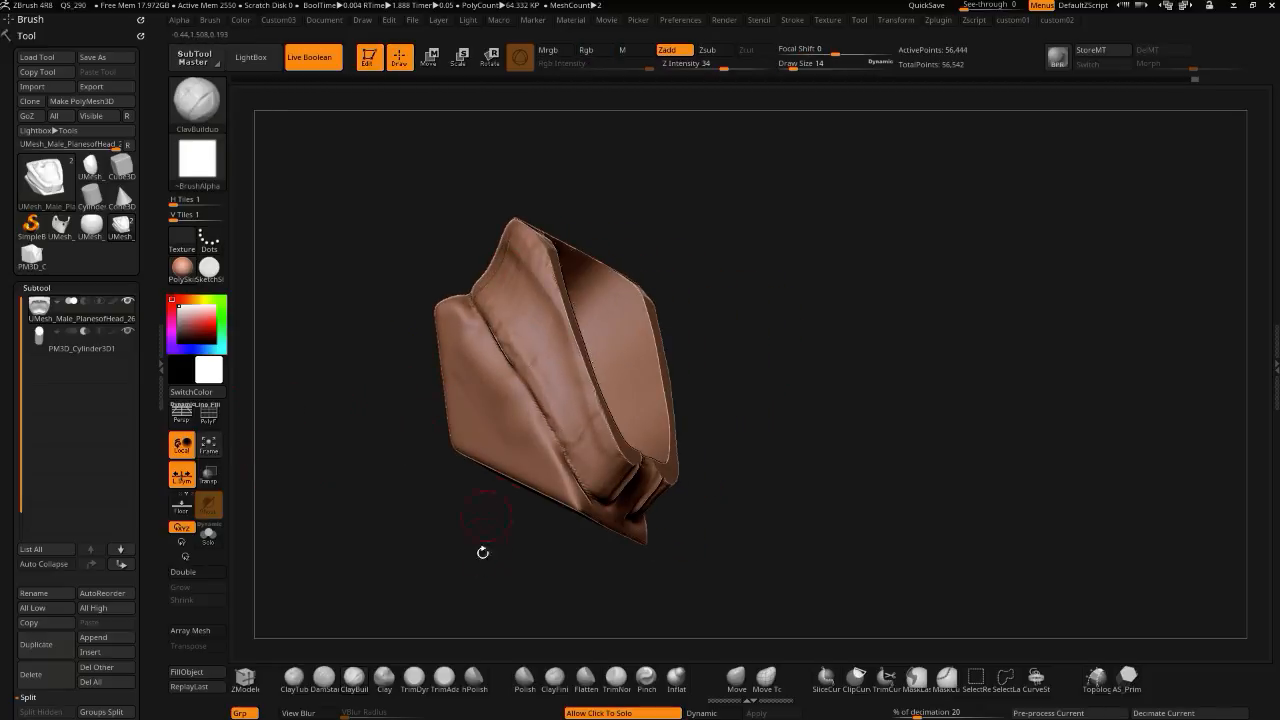
- Flatten the outer sides and raised band of the head-plane piece with TrimDynamic while checking the Boolean cavity
click(411, 679)
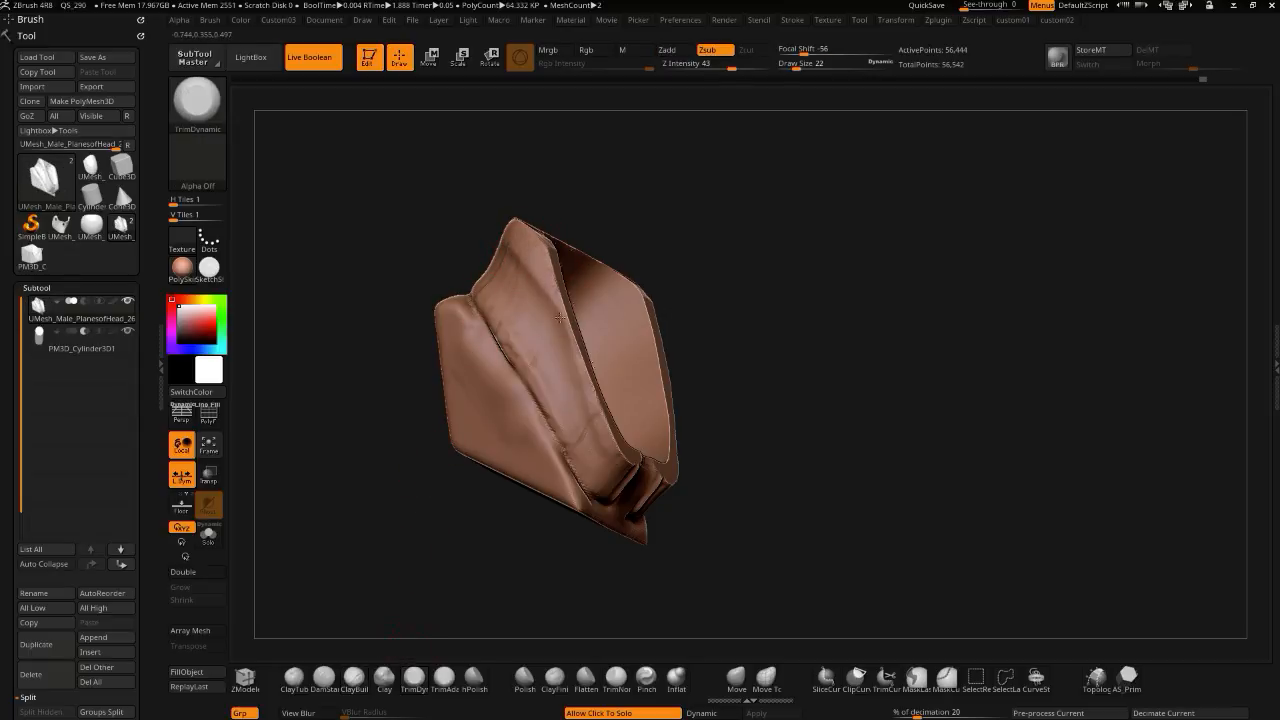
drag(350, 303, 512, 367)
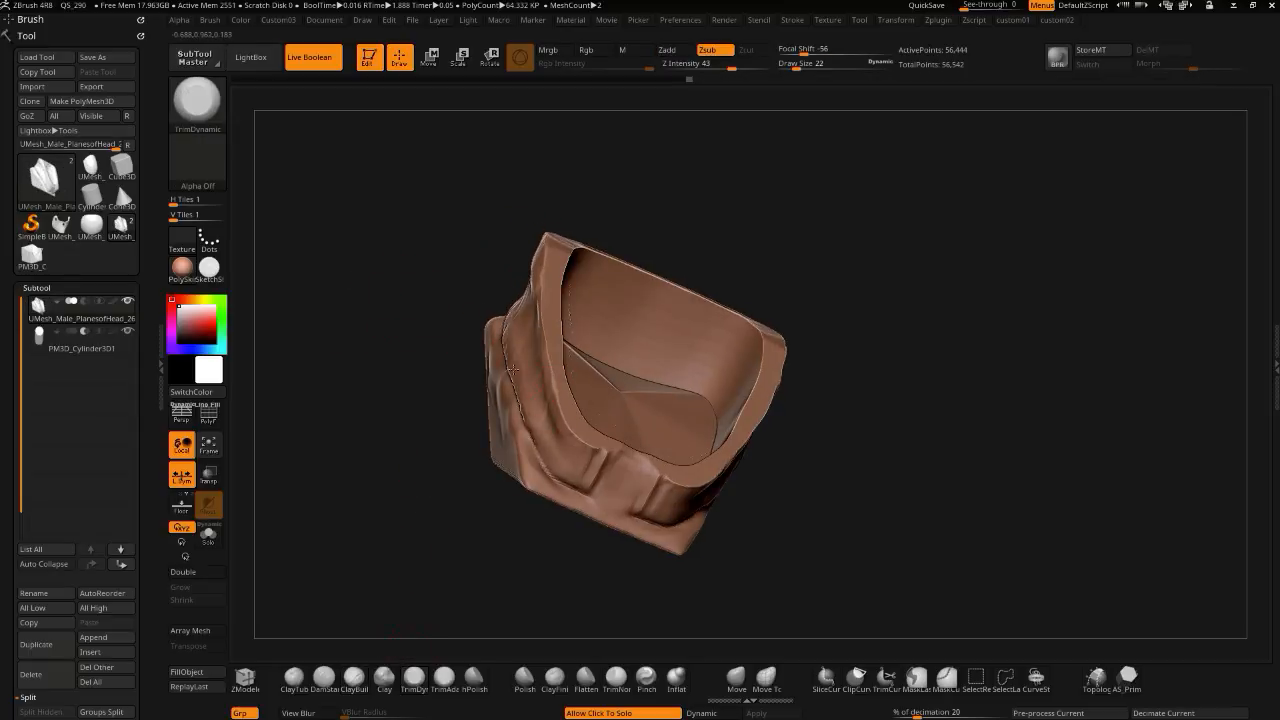
drag(431, 294, 489, 346)
drag(530, 468, 556, 318)
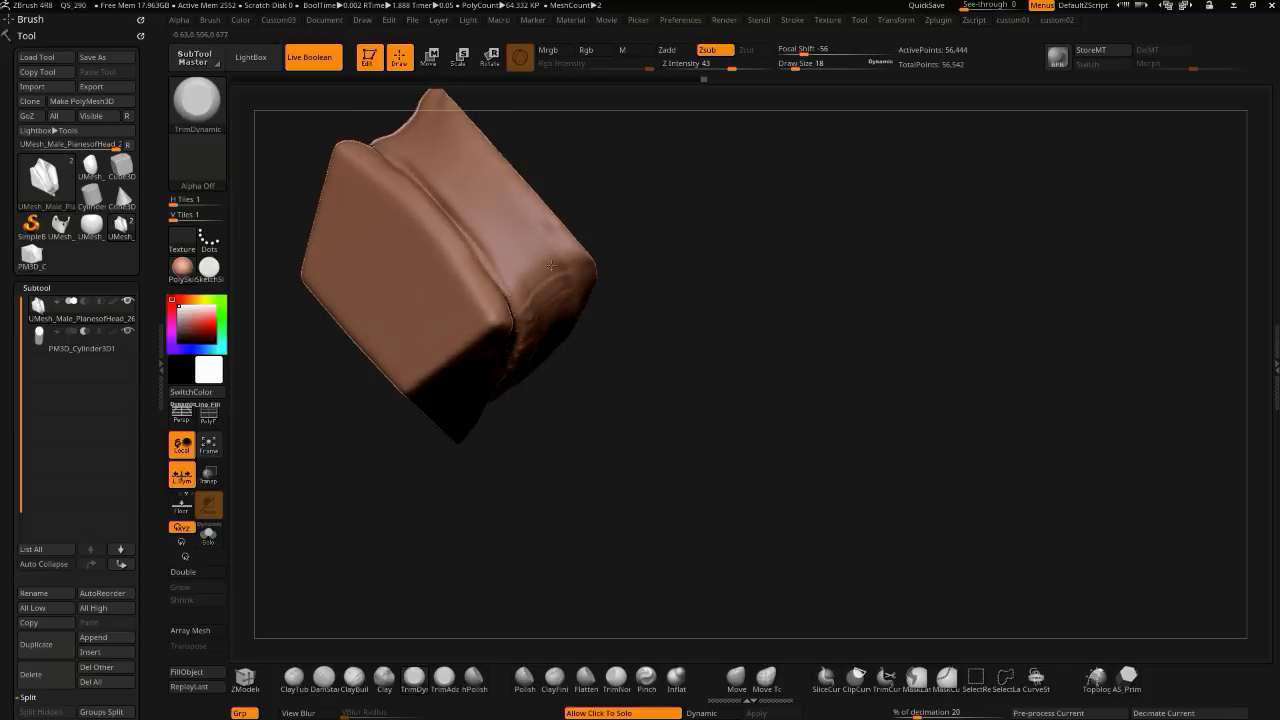
drag(633, 533, 366, 432)
scroll(5, 508, down, 3)
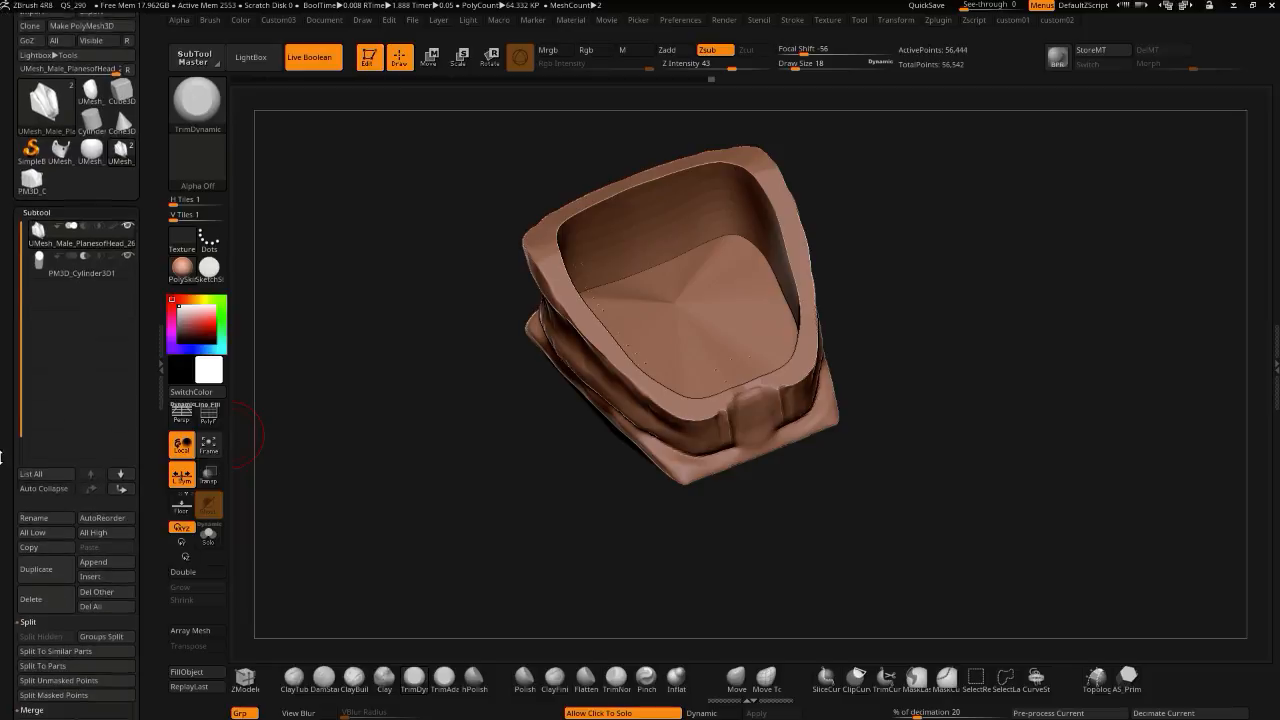
mouse_move(420, 391)
mouse_down()
mouse_move(558, 272)
mouse_move(535, 266)
mouse_up()
drag(436, 186, 487, 212)
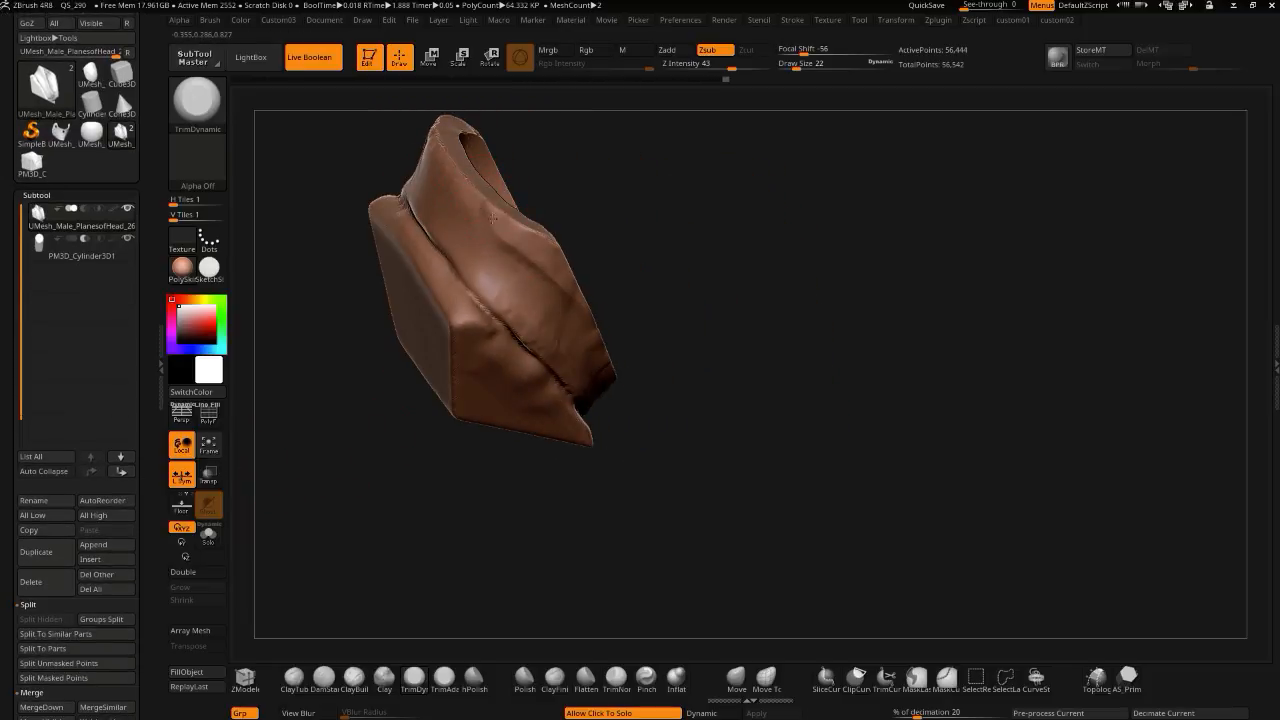
drag(543, 266, 497, 233)
drag(641, 460, 474, 380)
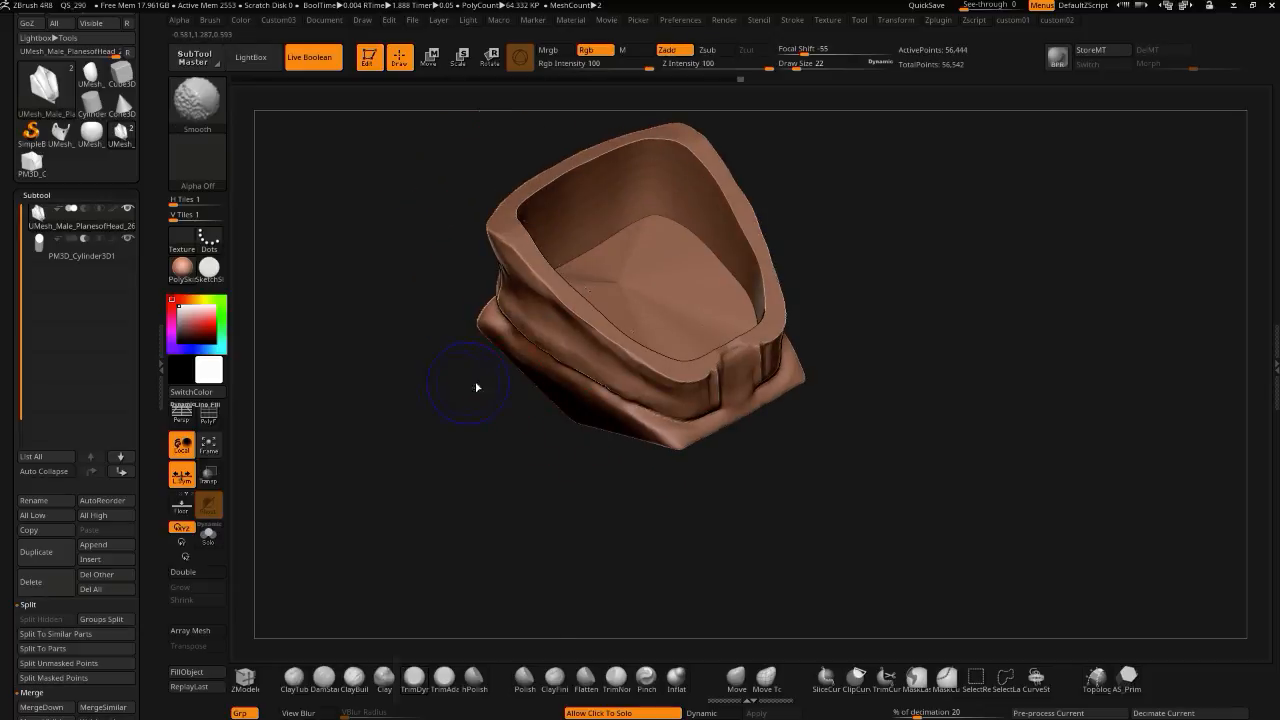
- Turn off DynaMesh for the head-plane piece
key(2)
scroll(396, 560, down, 5)
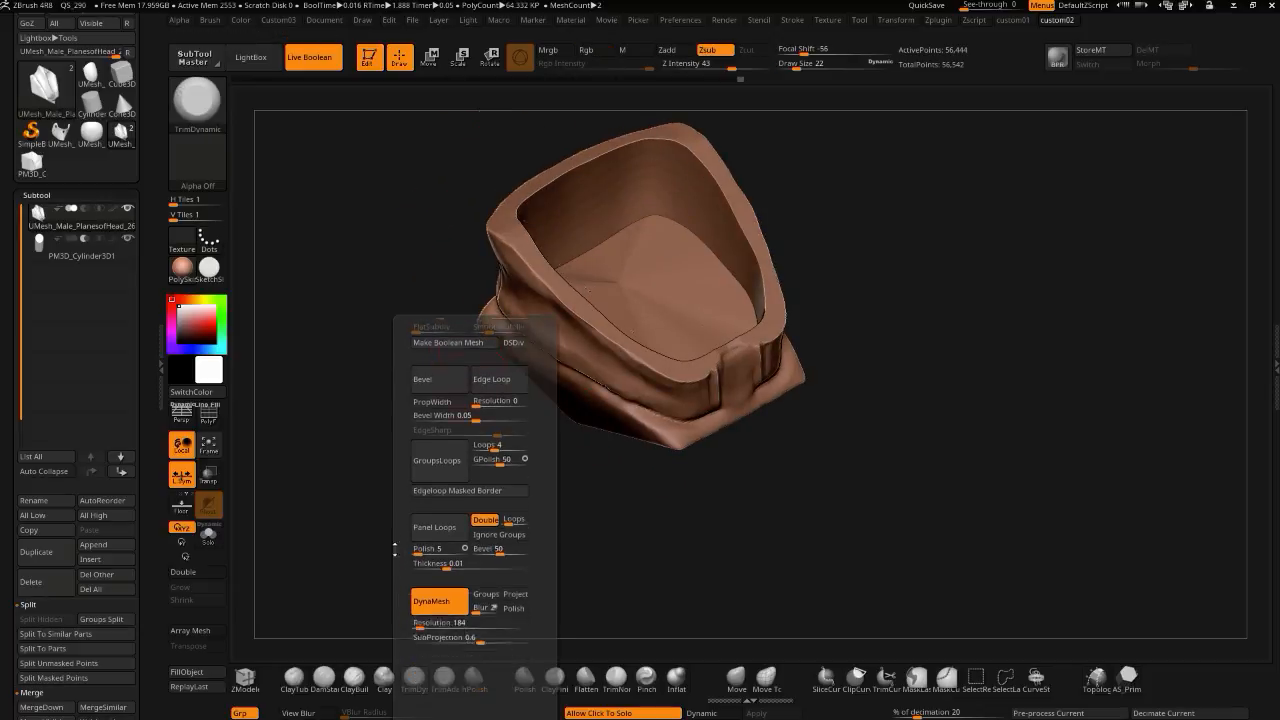
key(1)
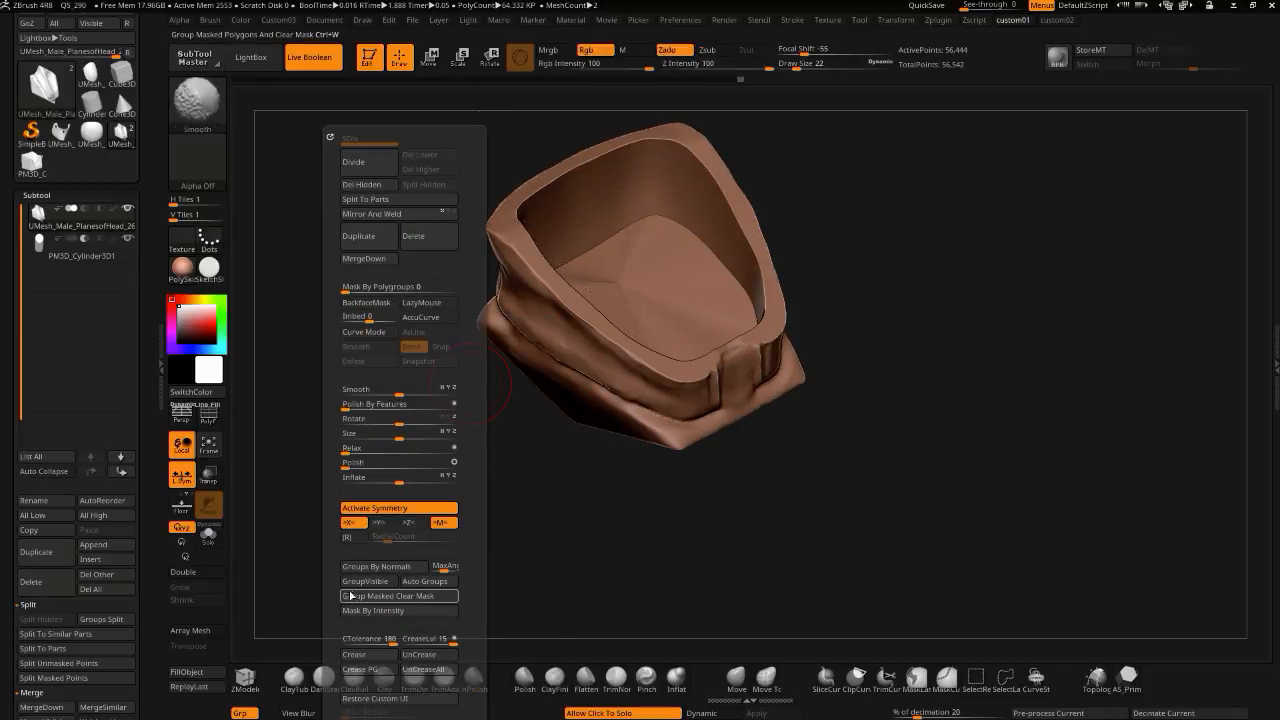
key(alt+3)
drag(6, 674, 7, 444)
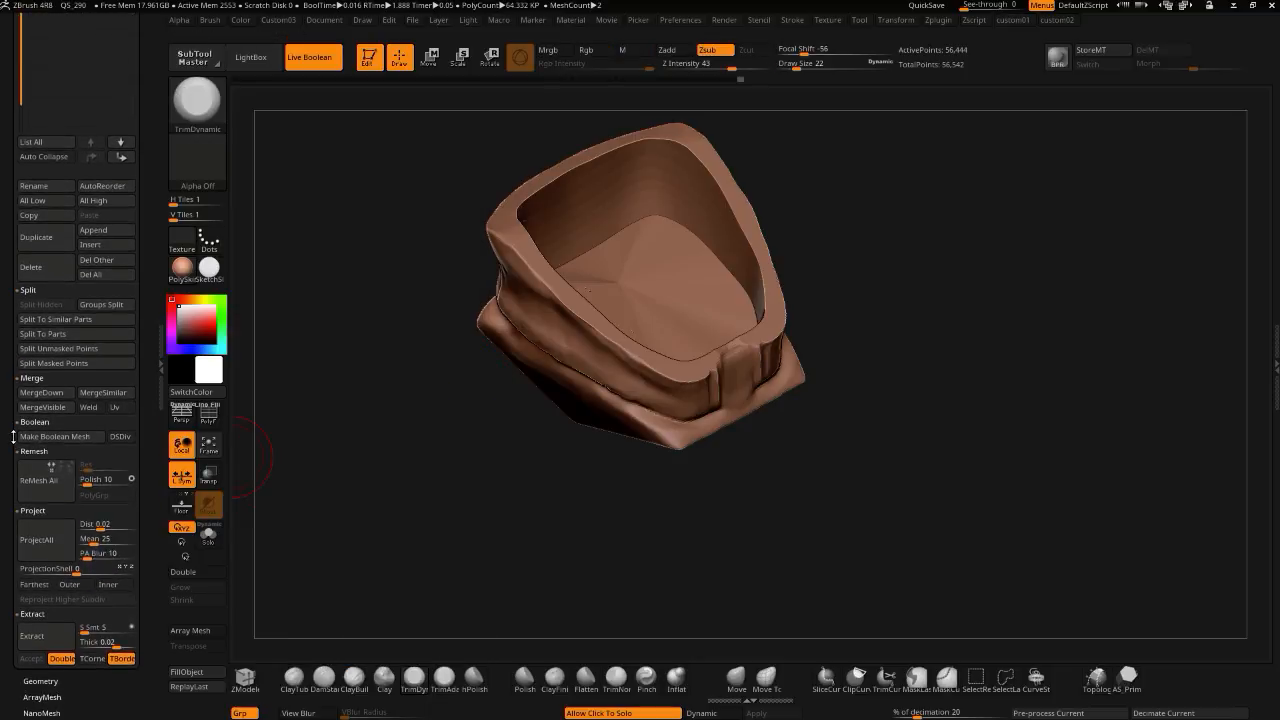
drag(8, 656, 9, 584)
click(30, 618)
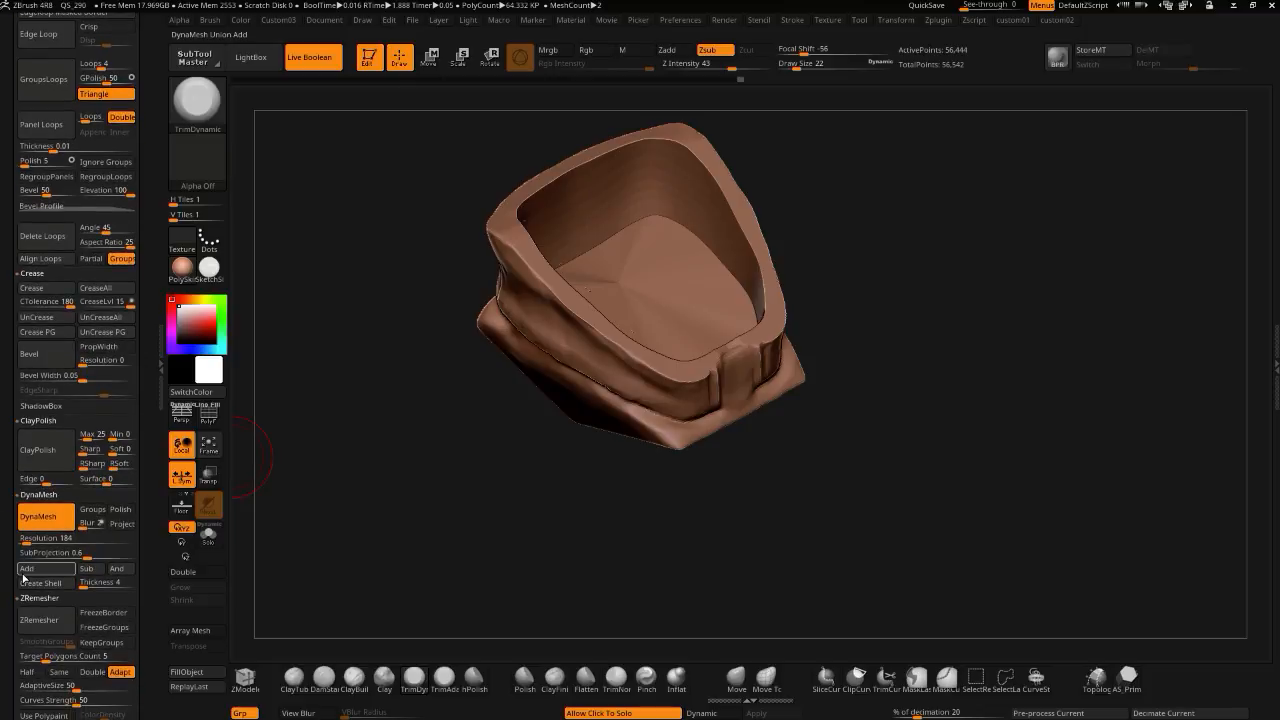
click(21, 516)
drag(10, 345, 17, 220)
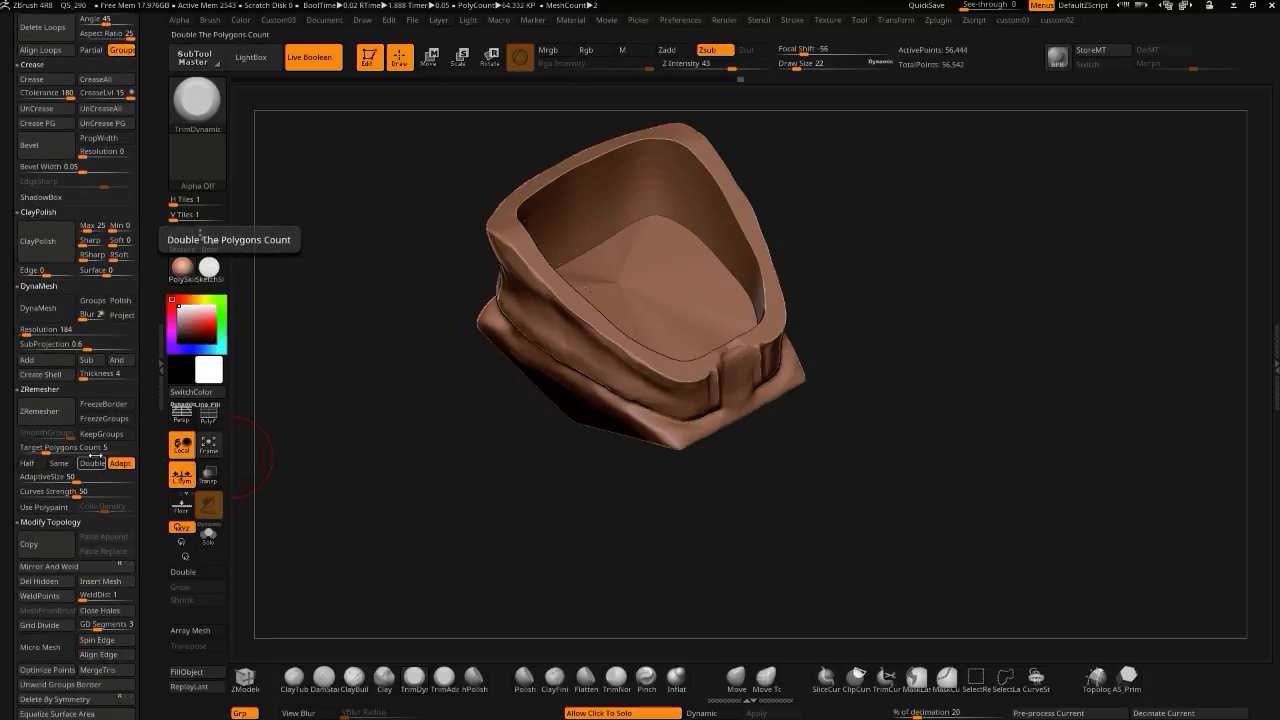
- Remesh the head-plane piece with ZRemesher at a target polygons count of 5 and inspect its new wireframe
click(211, 416)
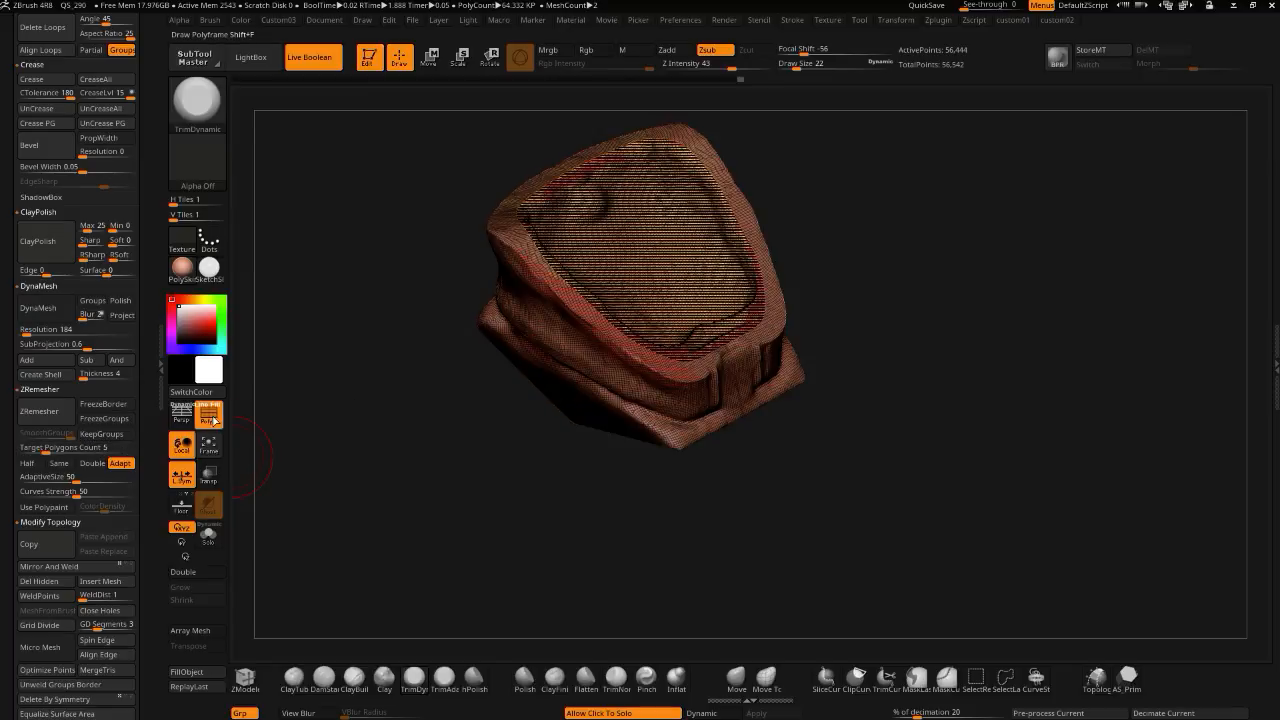
click(211, 416)
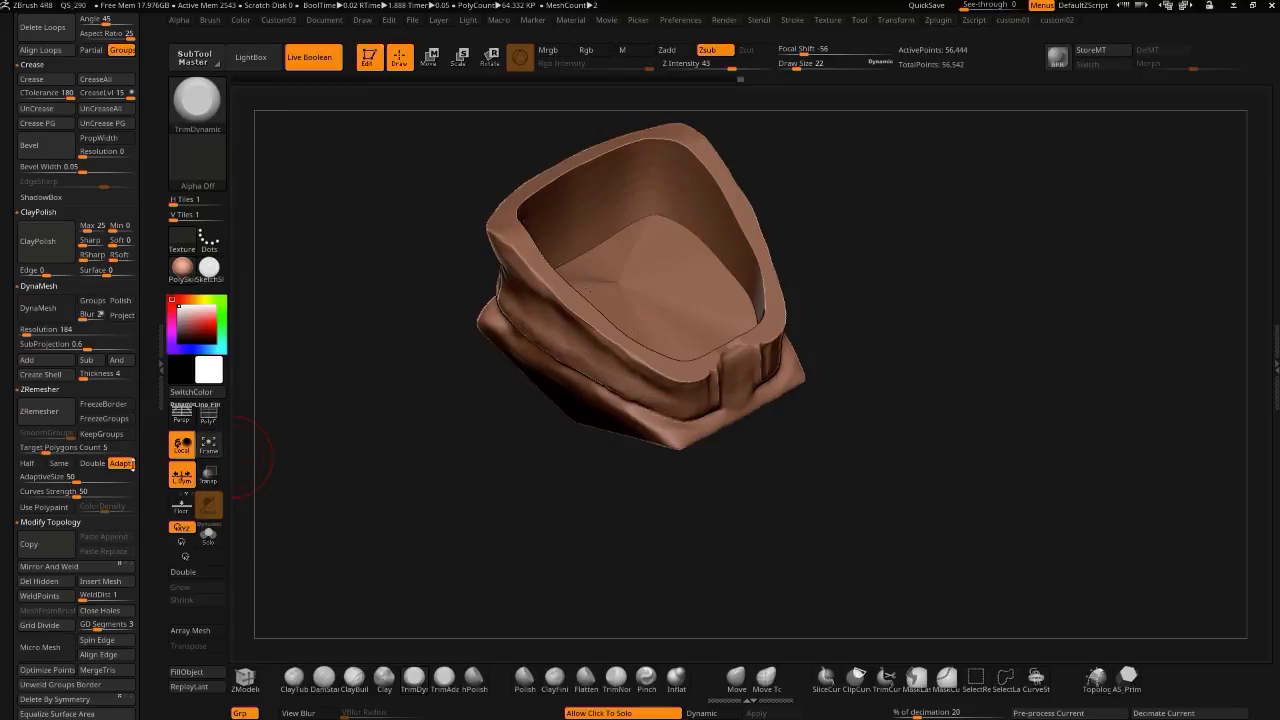
click(35, 421)
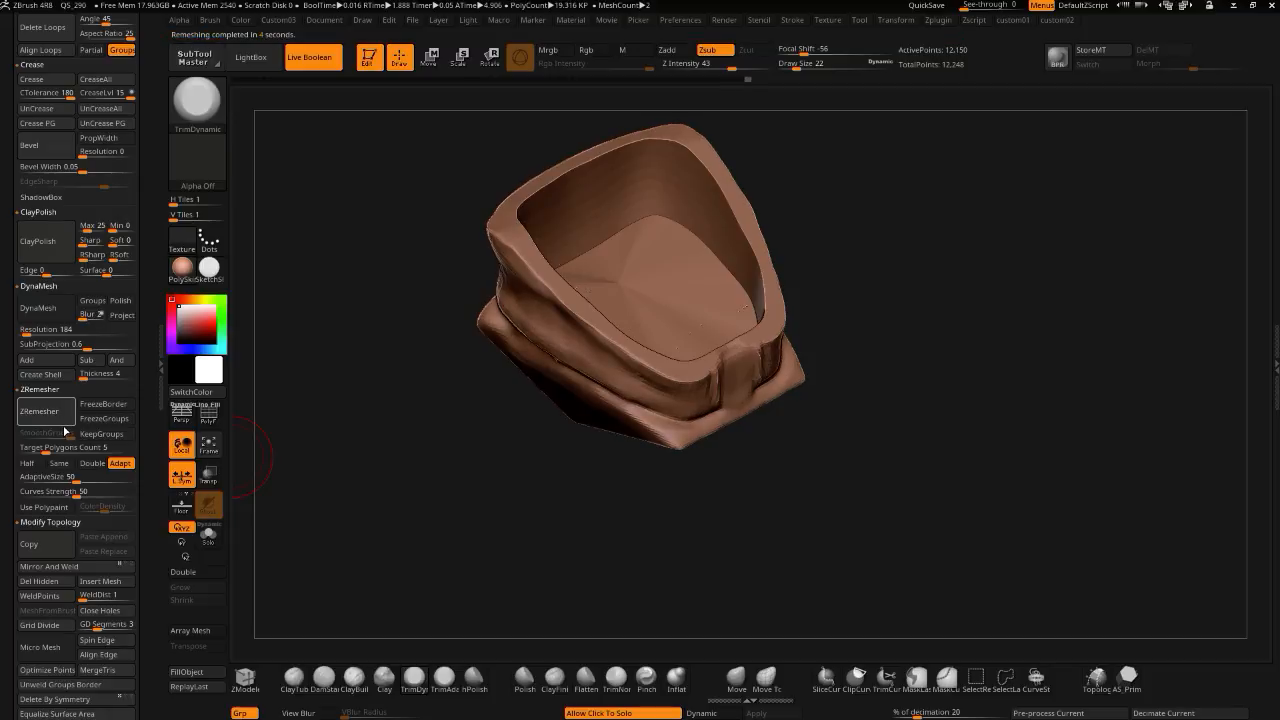
drag(415, 461, 326, 471)
key(shift+f)
click(350, 515)
click(327, 508)
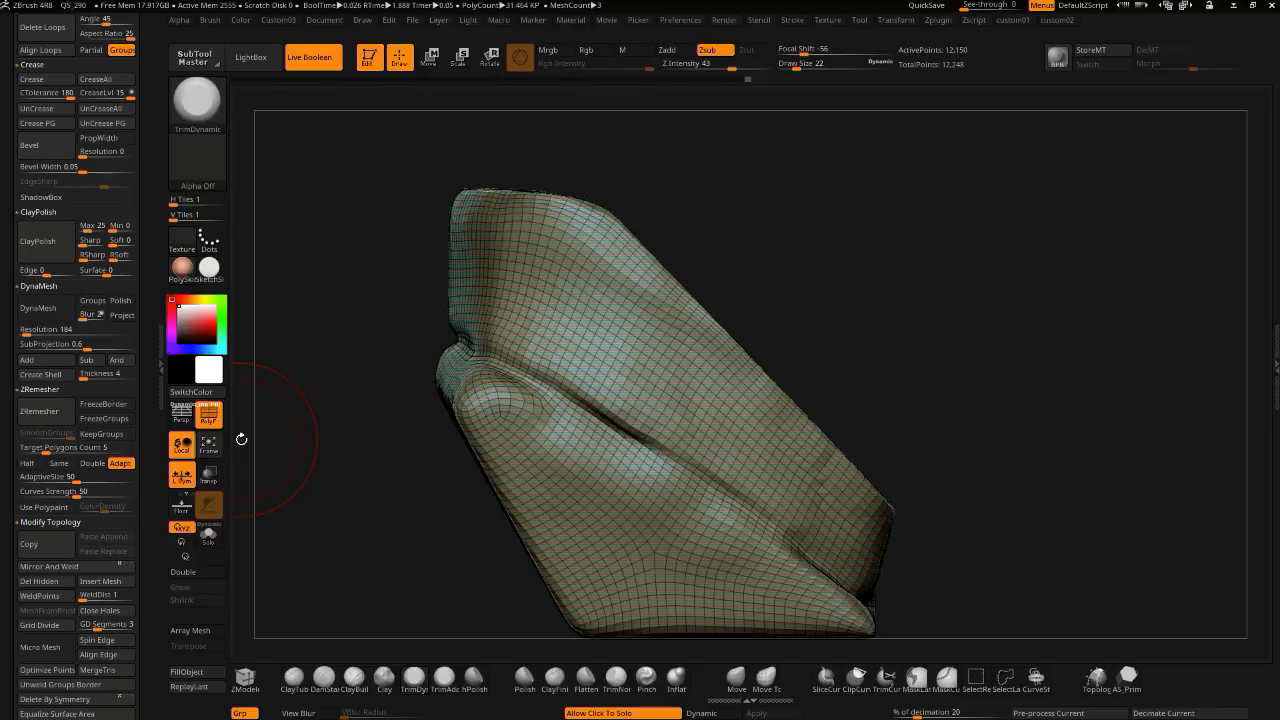
drag(326, 471, 234, 419)
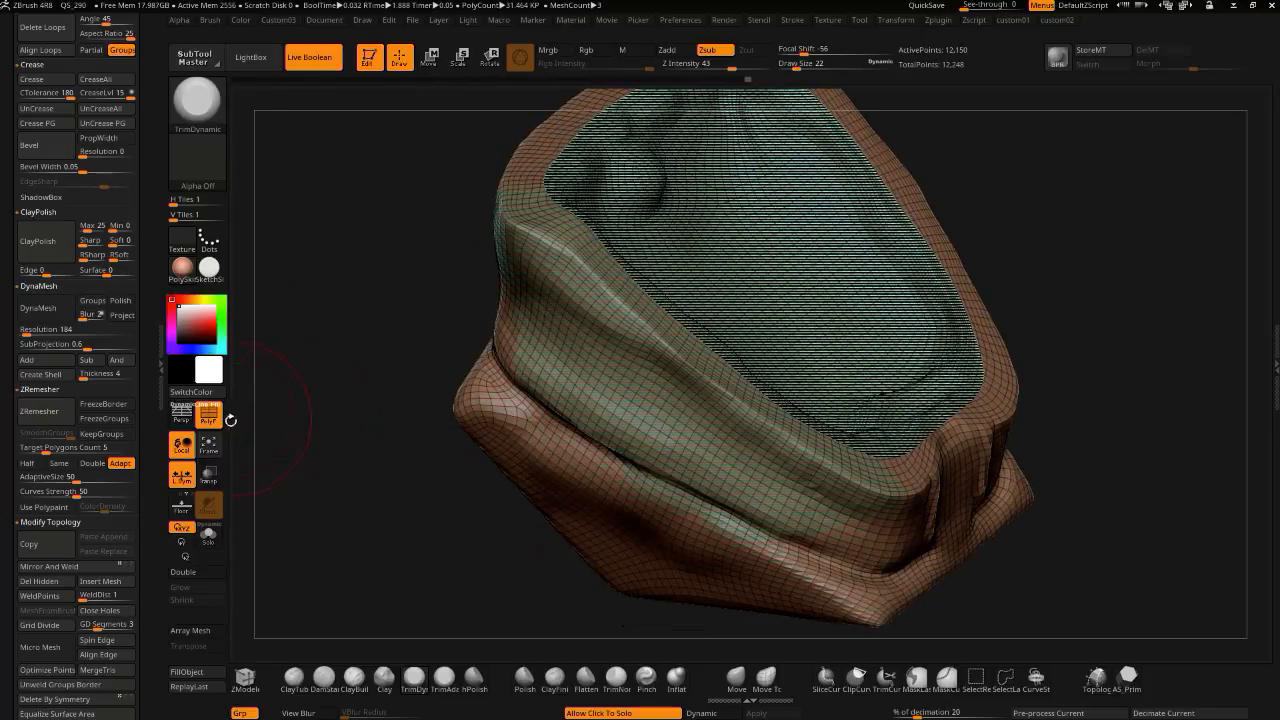
- Isolate the head-plane piece without its wireframe and set up the ClipCurve brush with its PolyGroup option
click(208, 535)
click(208, 413)
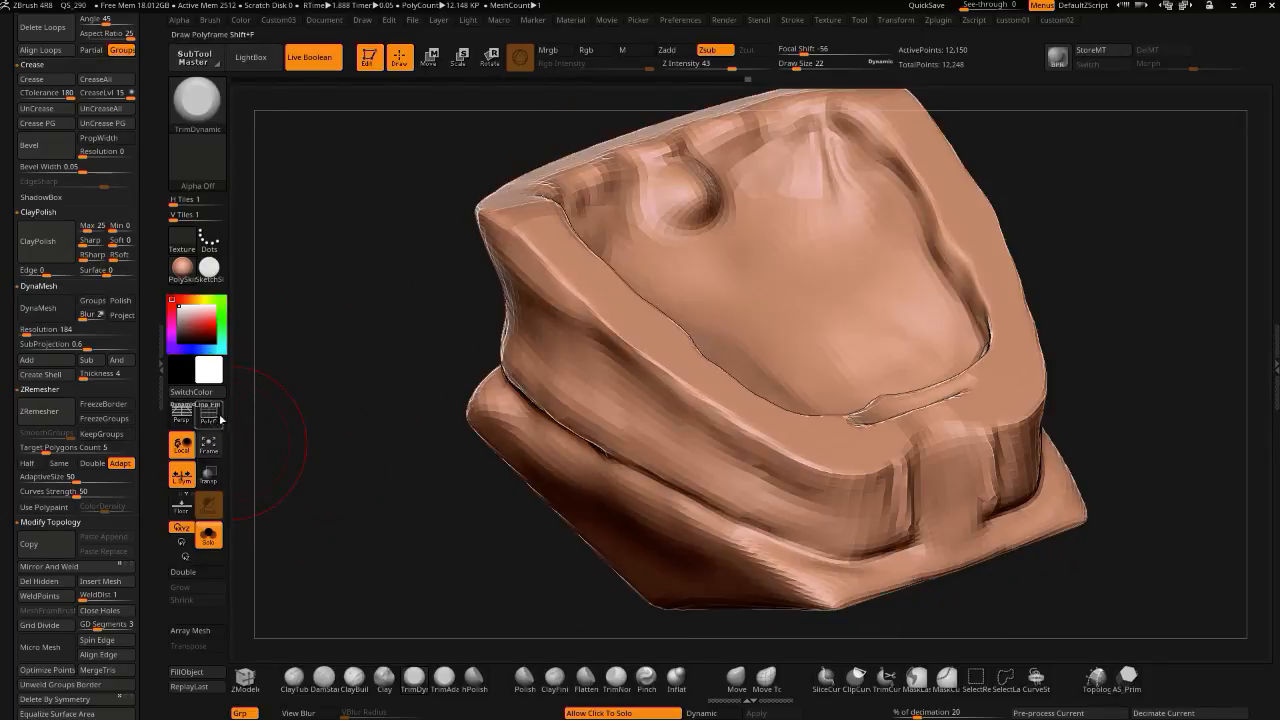
drag(355, 460, 488, 325)
shift+drag(379, 300, 377, 266)
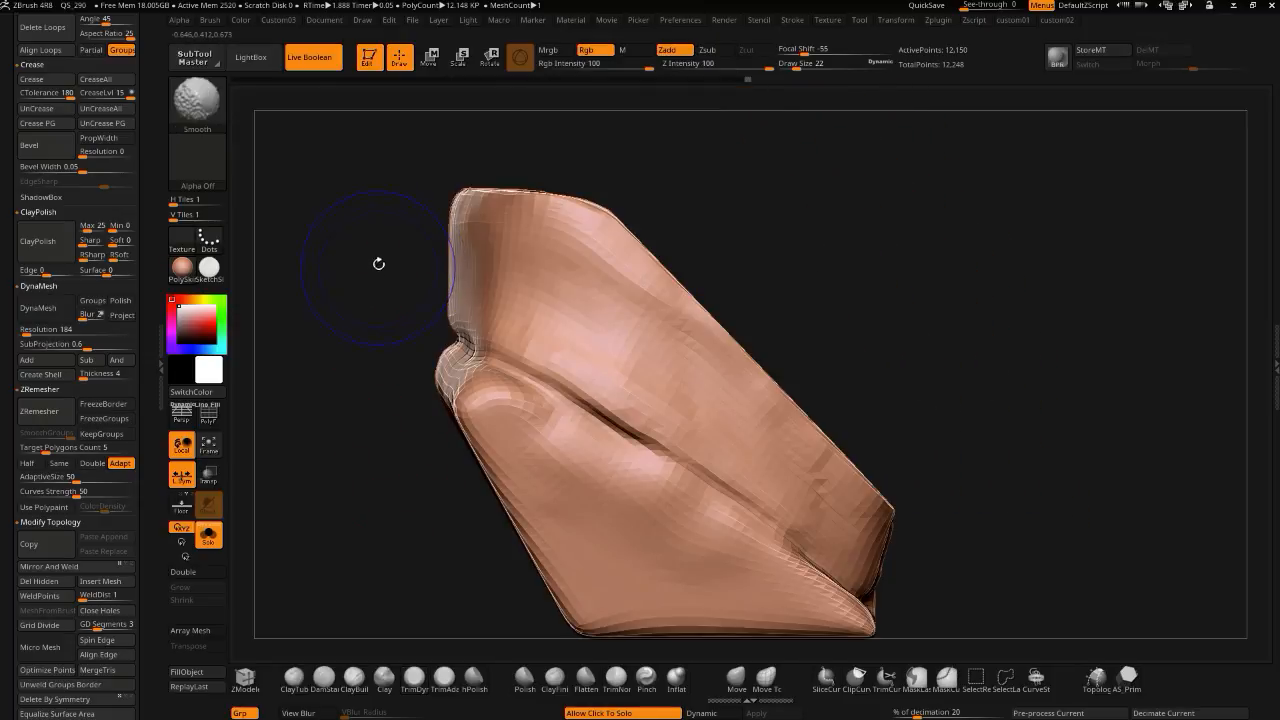
shift+drag(500, 200, 481, 214)
mouse_move(344, 204)
mouse_down()
mouse_move(329, 252)
mouse_move(413, 242)
mouse_up()
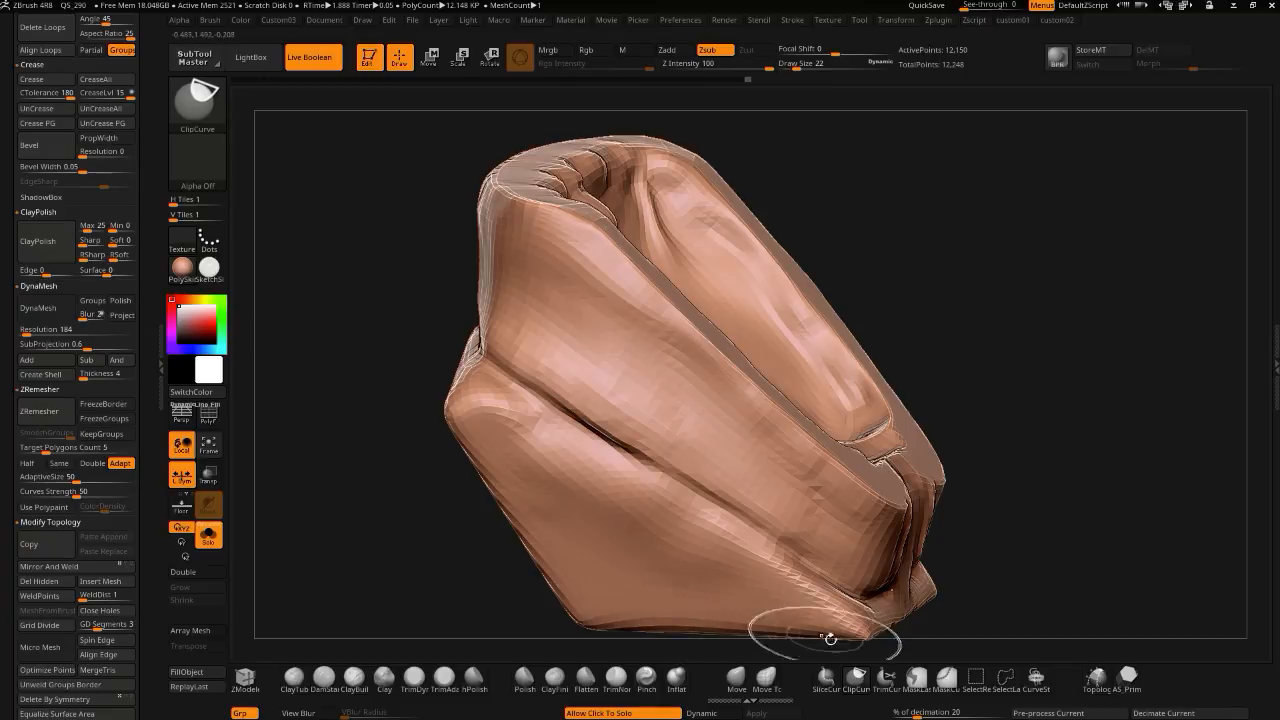
right_click(447, 445)
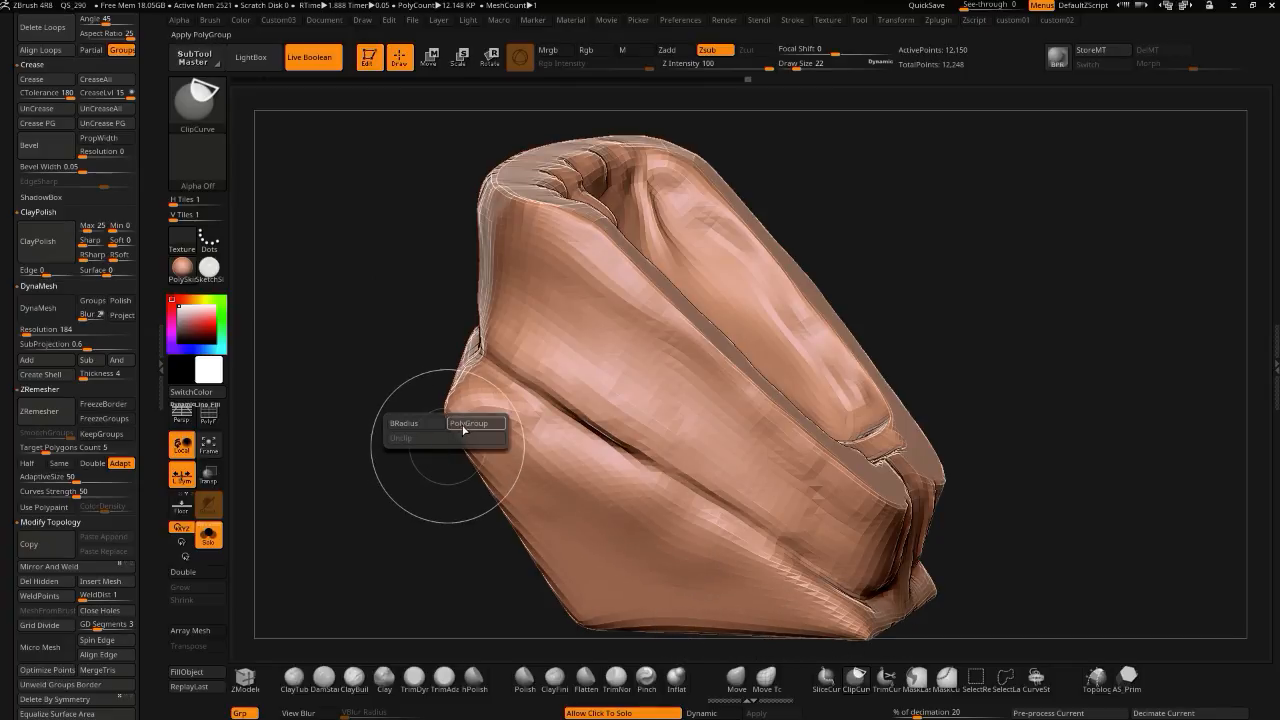
- Clip the open rim of the piece flat from the side view, giving the rim face its own polygroup
shift+drag(378, 329, 378, 300)
mouse_move(413, 244)
ctrl+shift+mouse_down()
mouse_move(641, 169)
mouse_move(414, 326)
mouse_move(349, 389)
mouse_move(384, 367)
ctrl+shift+mouse_up()
key(shift+f)
mouse_move(353, 427)
mouse_down()
mouse_move(377, 374)
mouse_move(260, 337)
mouse_move(437, 360)
mouse_move(368, 281)
mouse_move(363, 372)
mouse_up()
mouse_move(402, 230)
alt+mouse_down()
mouse_move(394, 177)
mouse_move(473, 185)
alt+mouse_up()
ctrl+shift+drag(567, 205, 892, 534)
- Add GroupsLoops along the rim's polygroup borders with 4 loops and GPolish 50
mouse_move(717, 406)
right_down()
mouse_move(280, 283)
mouse_move(304, 311)
mouse_move(320, 276)
mouse_move(320, 354)
mouse_move(329, 289)
mouse_move(336, 385)
right_up()
drag(340, 447, 334, 420)
click(337, 383)
key(1)
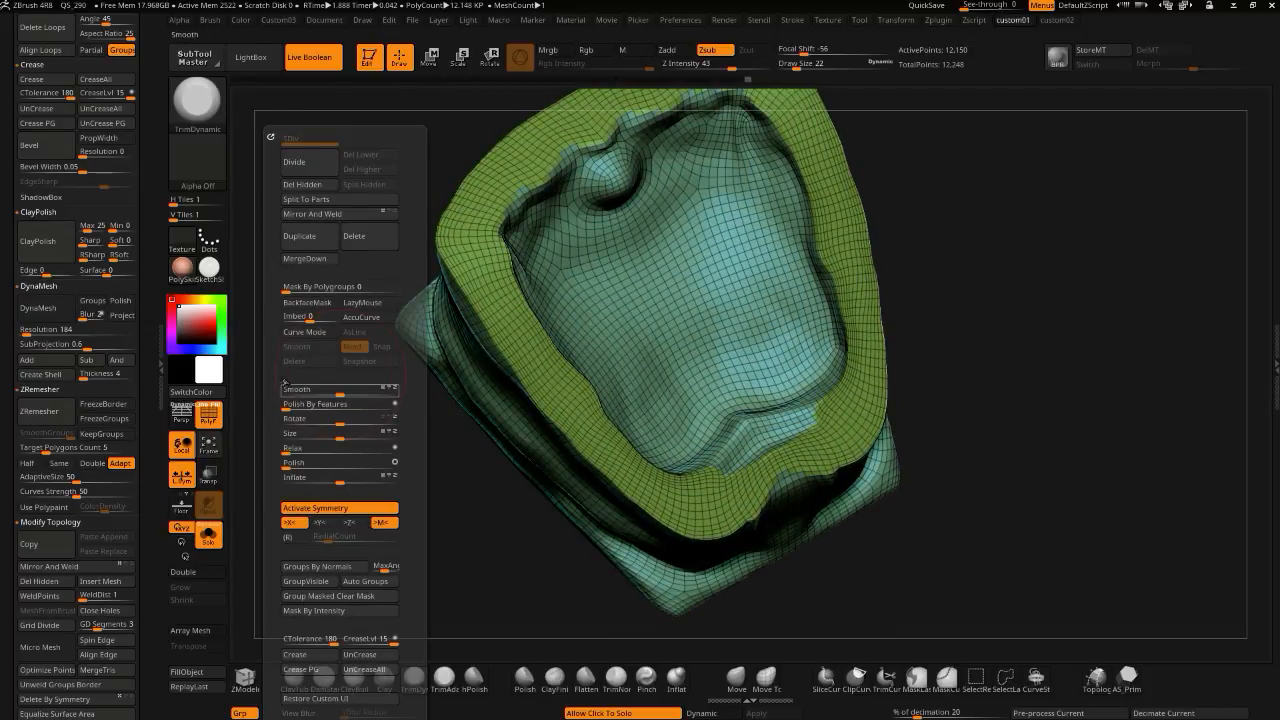
key(shift+2)
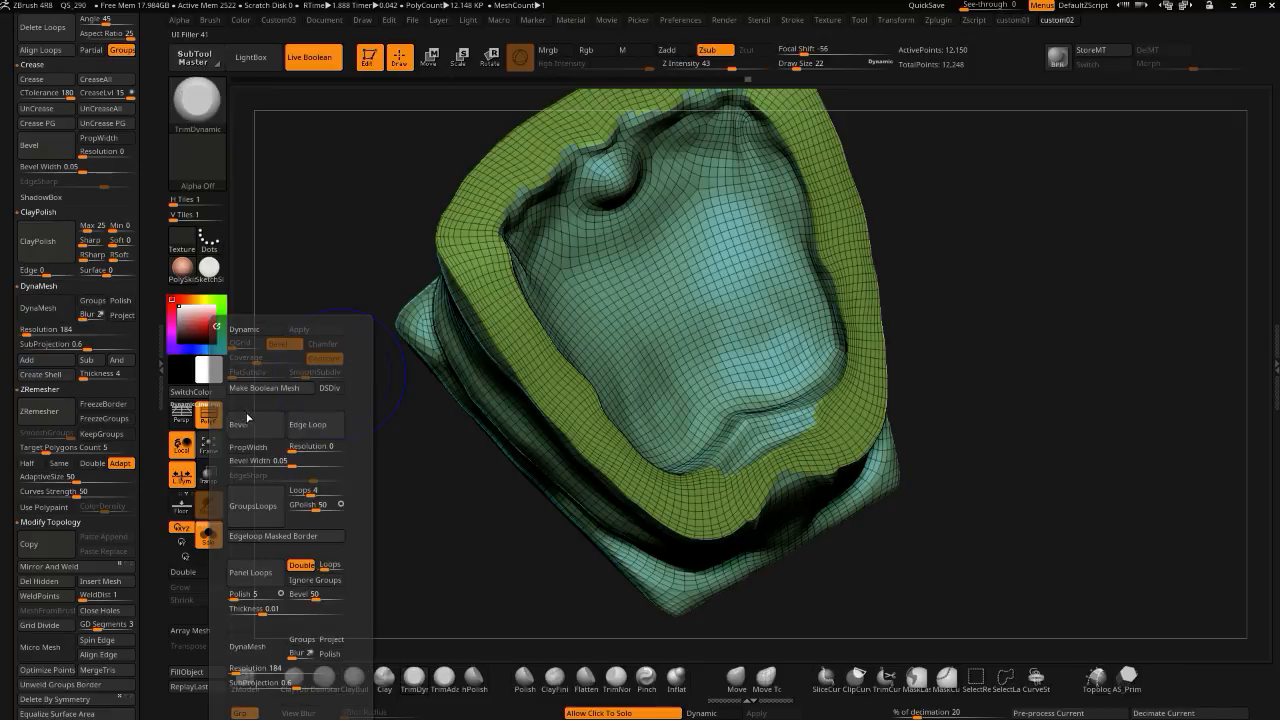
click(251, 507)
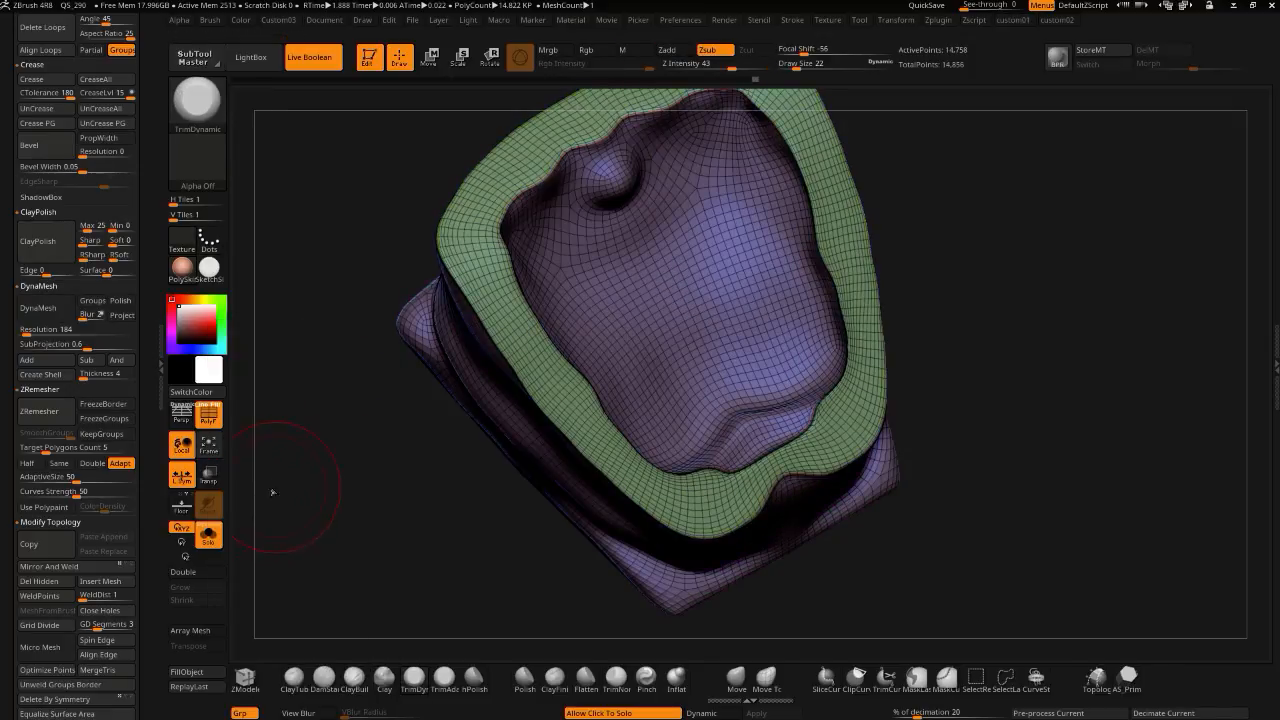
- Smooth the rim and surfaces with Polish By Features, check the shape from several angles and hide the wireframe
key(shift+2)
click(281, 411)
key(shift+2)
click(295, 414)
drag(332, 428, 299, 465)
key(shift+2)
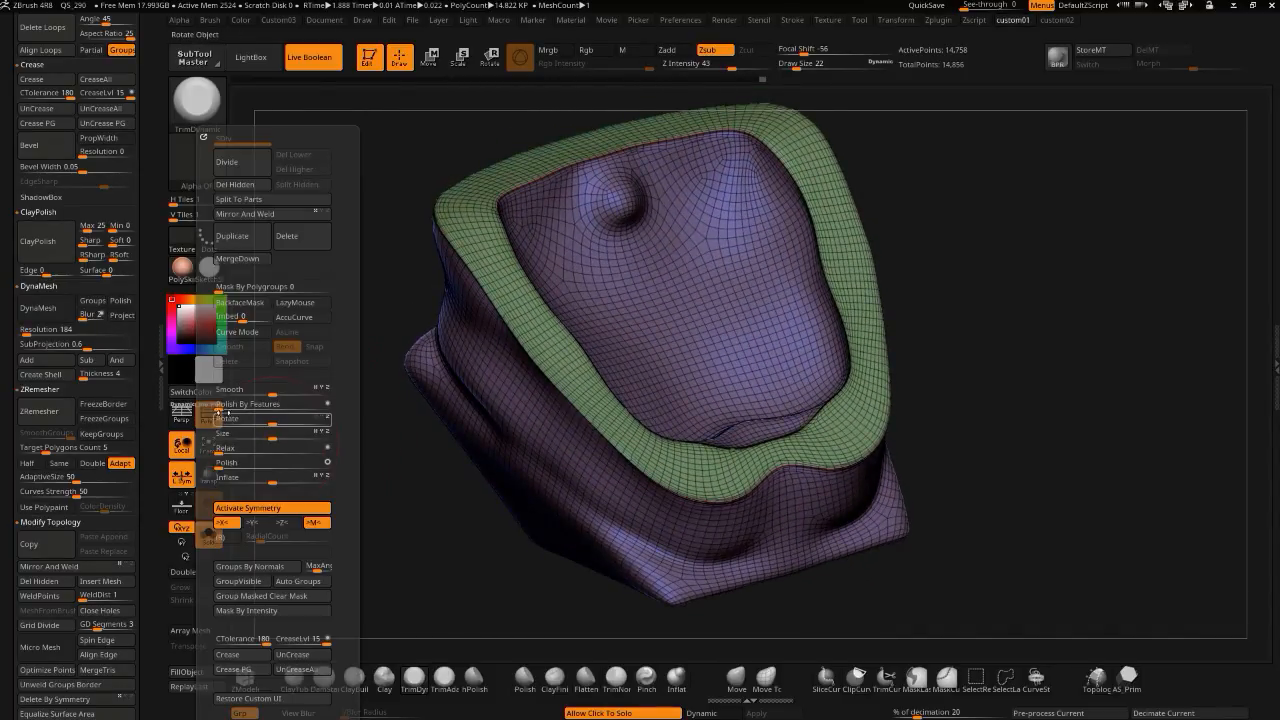
drag(223, 411, 334, 420)
click(380, 511)
drag(371, 522, 309, 480)
click(384, 500)
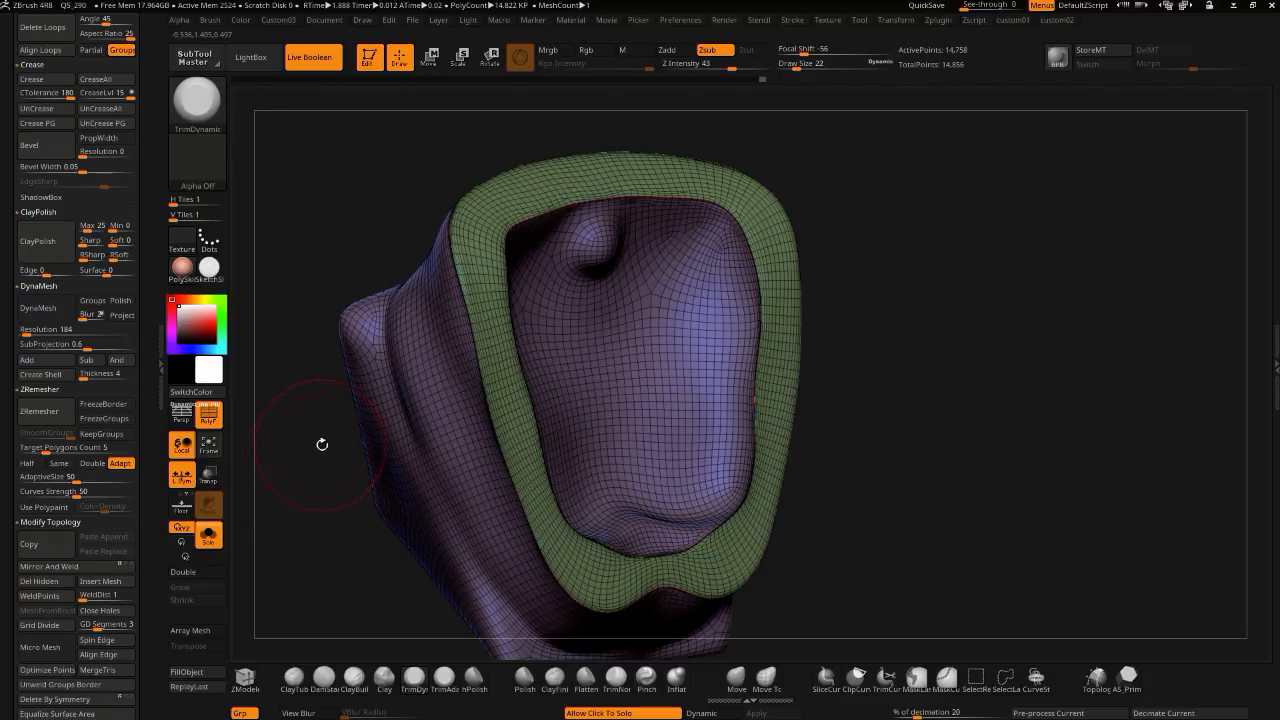
mouse_move(316, 566)
mouse_down()
mouse_move(357, 506)
mouse_move(318, 460)
mouse_move(366, 548)
mouse_up()
click(211, 423)
- Reduce the draw size to 8, turn the rim to face the view and select the CurveTubeSnap brush
key(bracketleft)
key(bracketleft)
key(bracketleft)
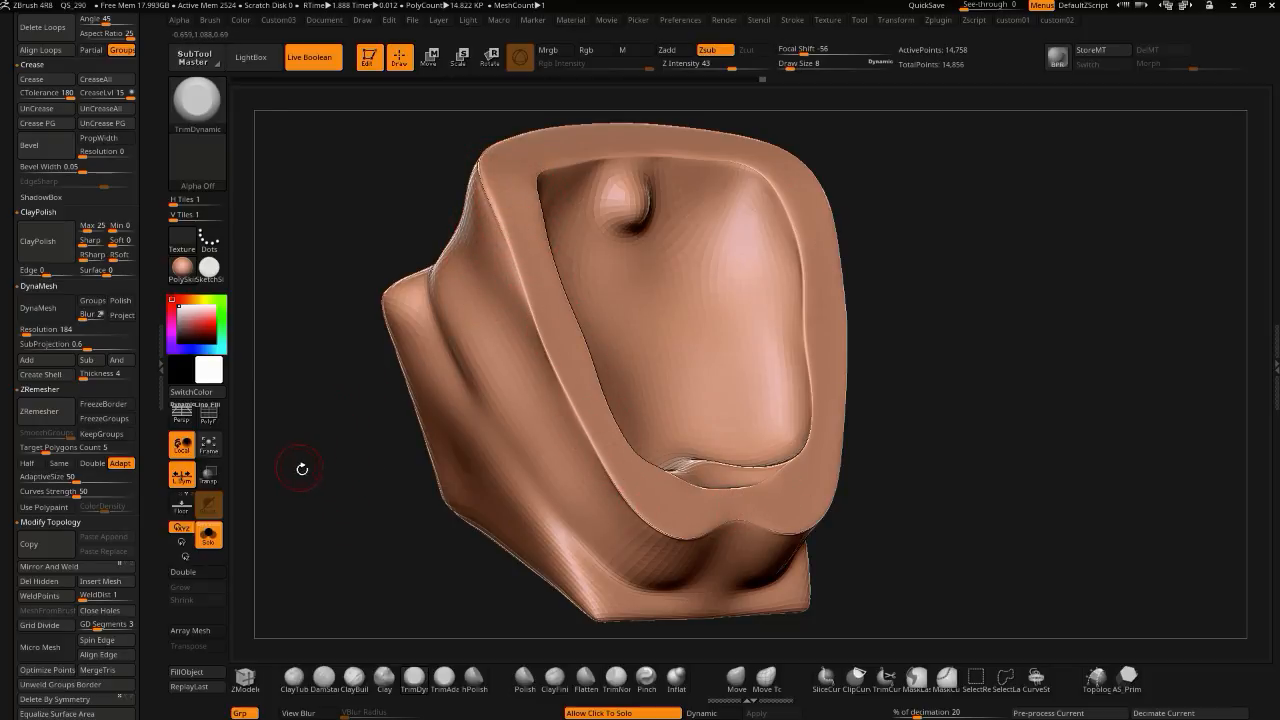
drag(364, 507, 392, 438)
drag(377, 393, 381, 336)
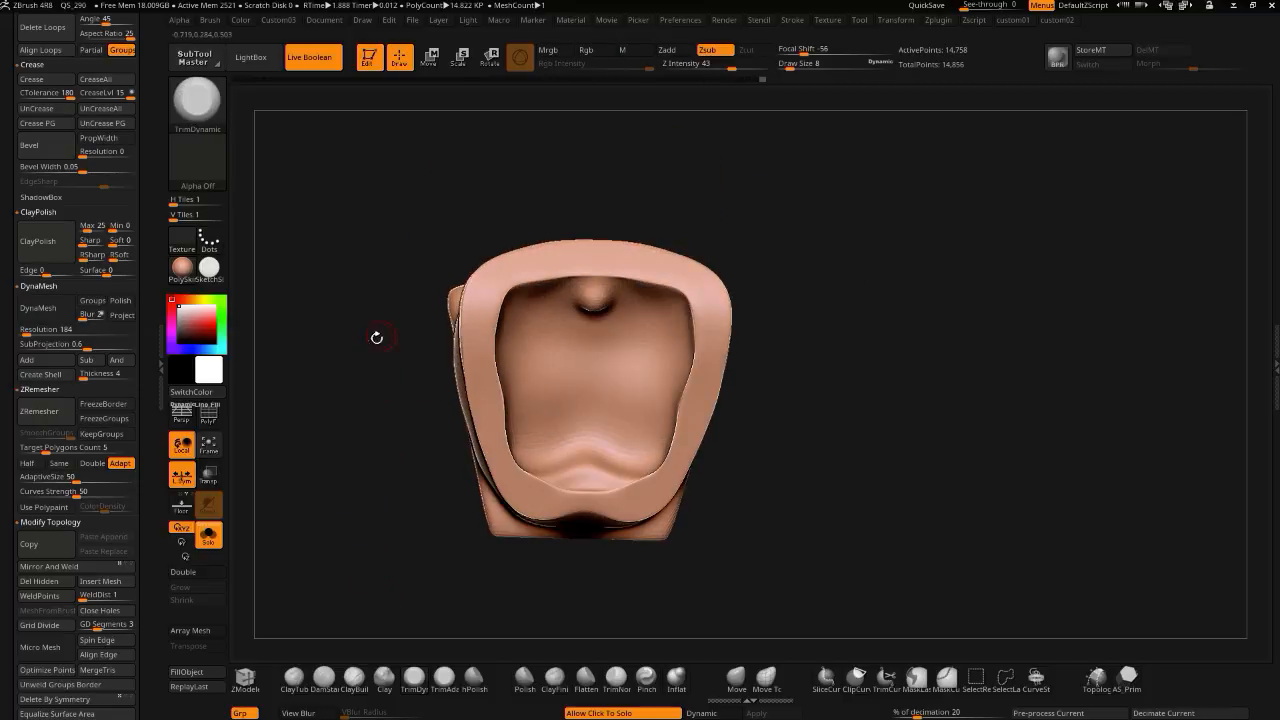
alt+drag(333, 448, 338, 510)
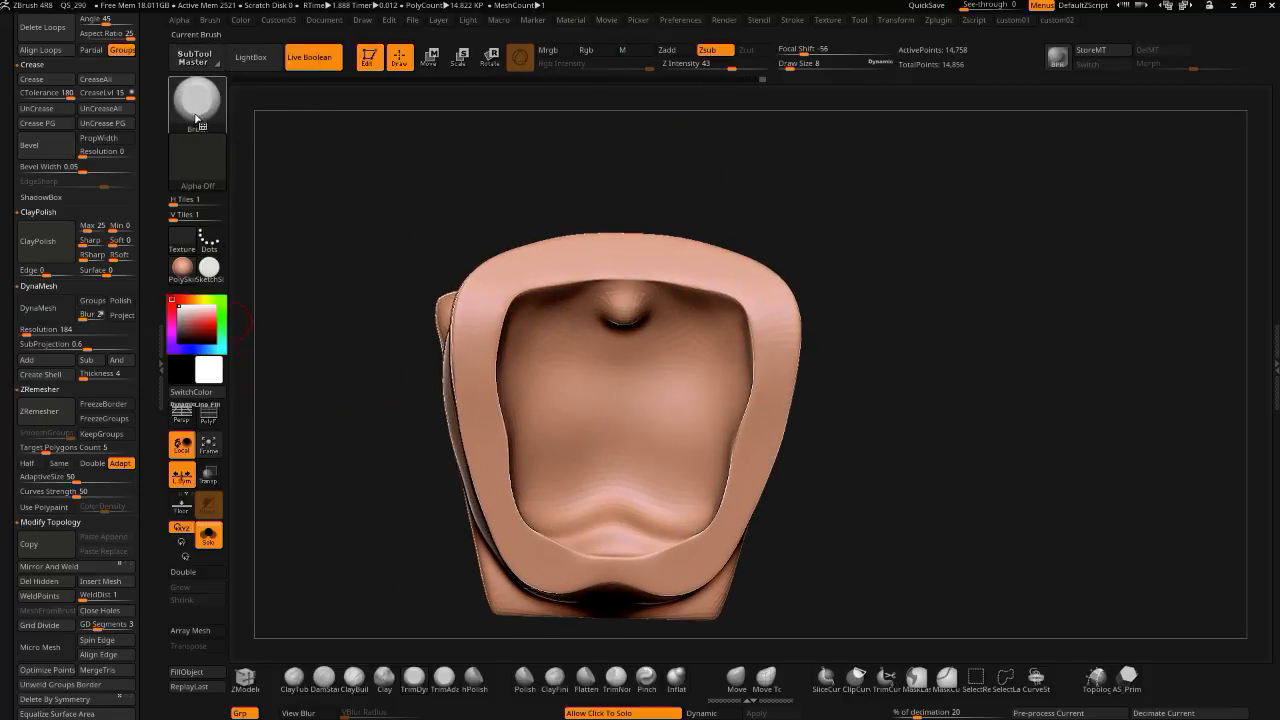
click(204, 114)
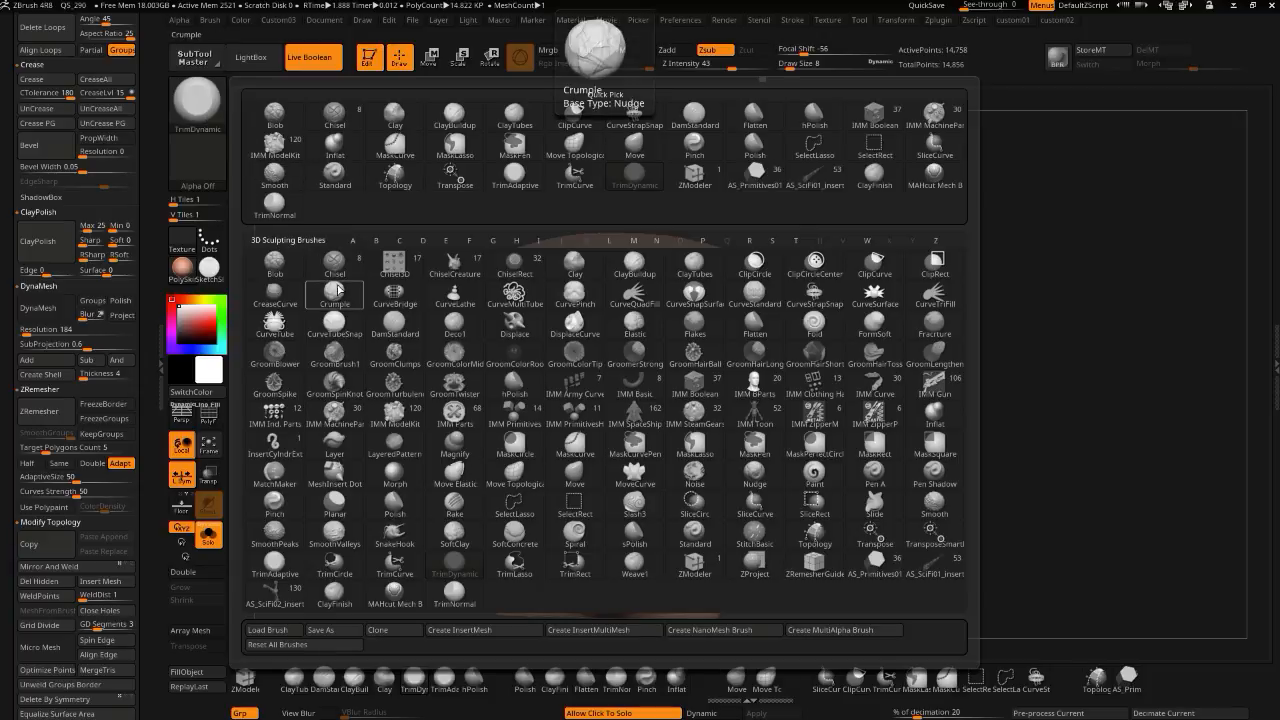
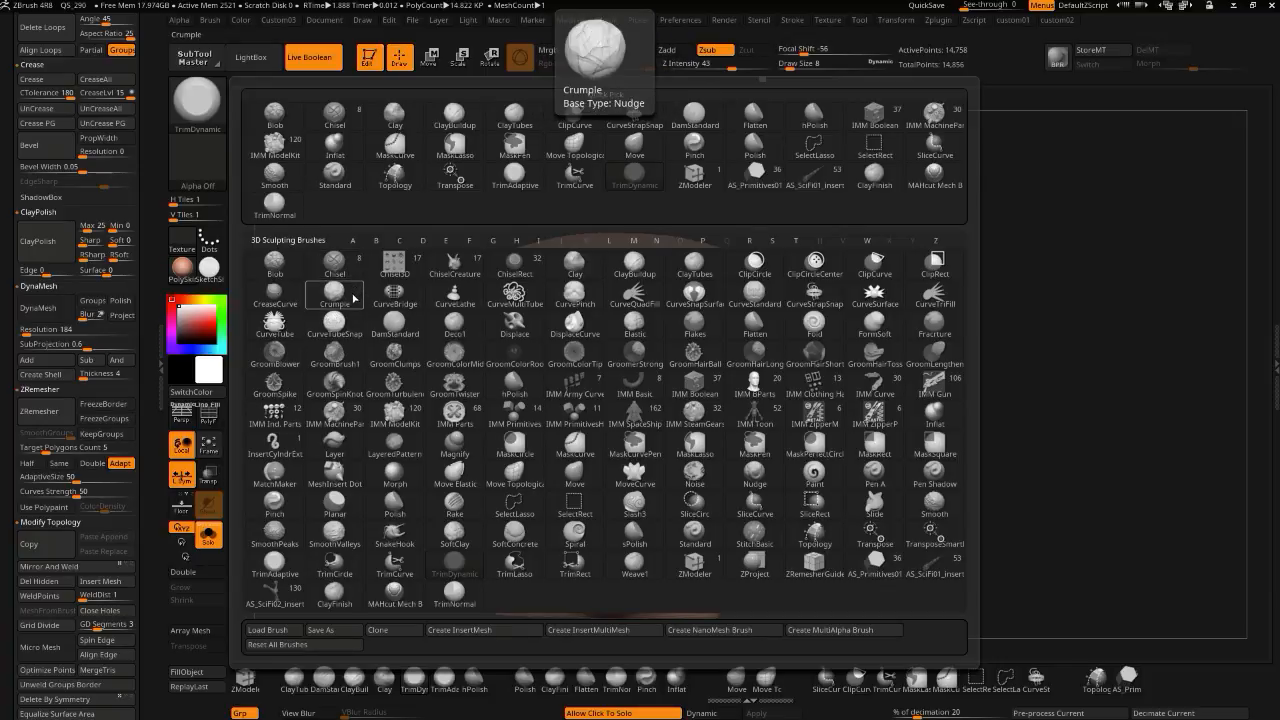
key(c)
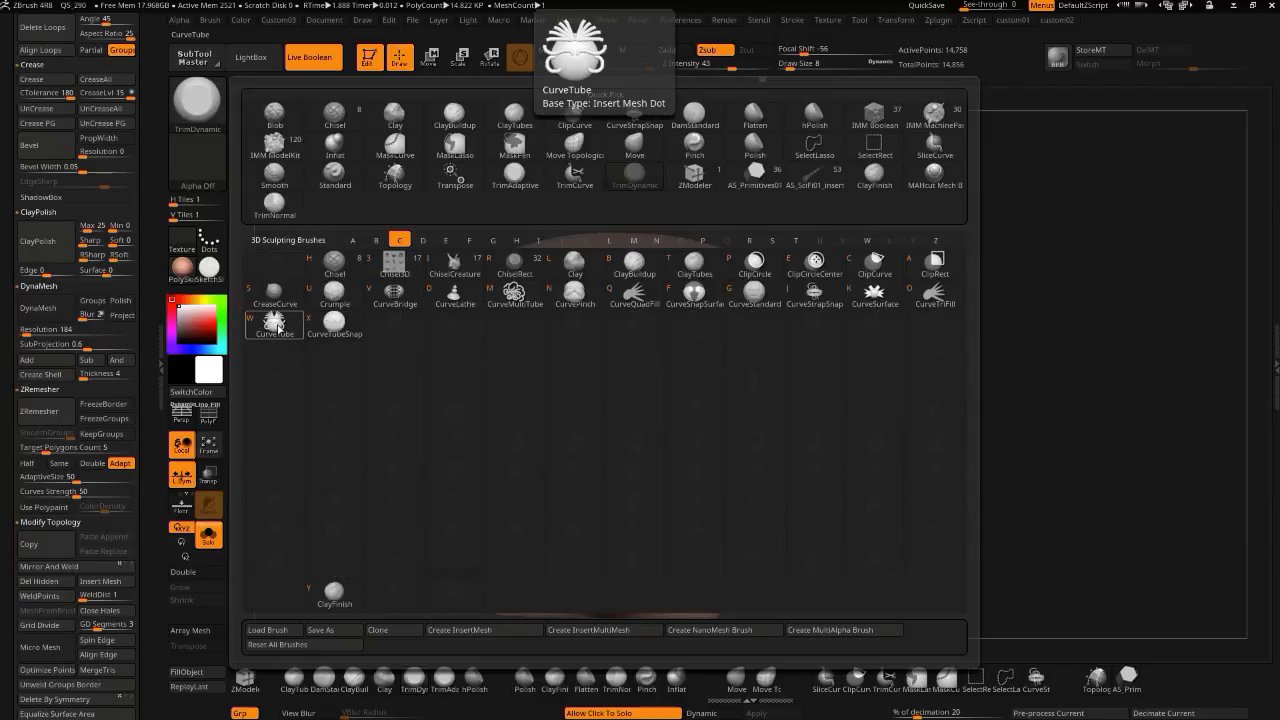
click(334, 320)
drag(571, 251, 552, 255)
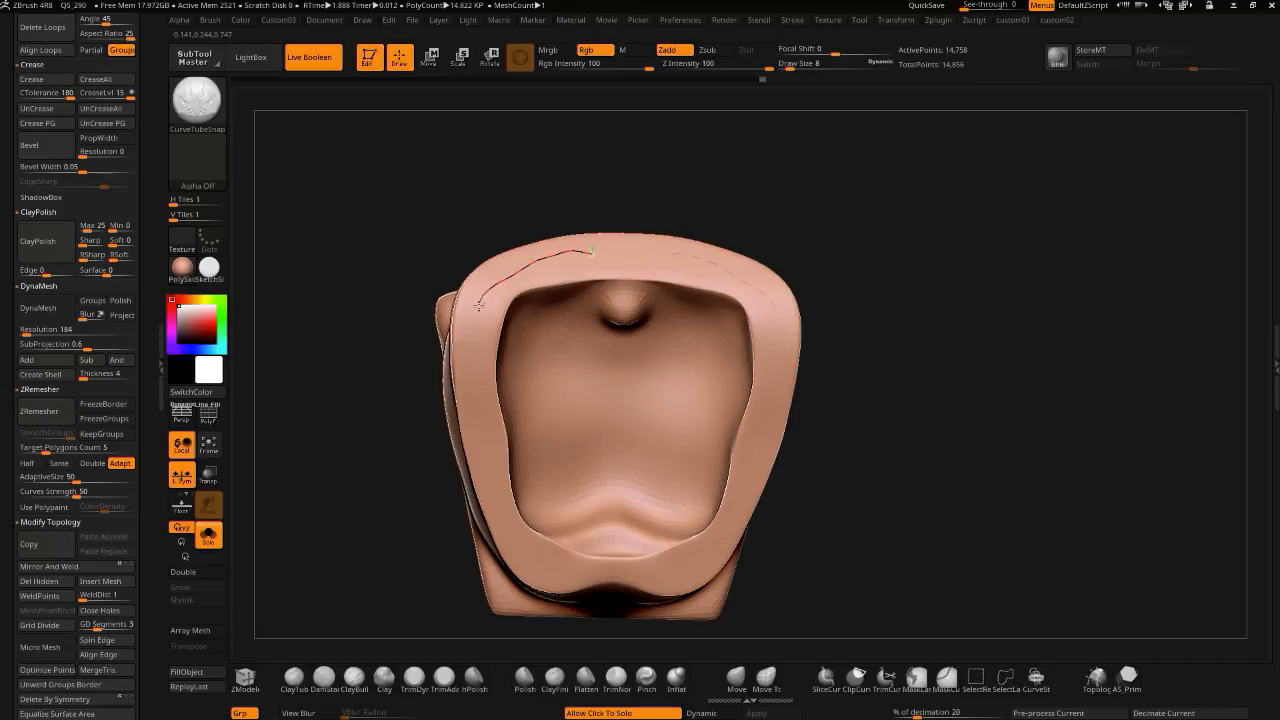
drag(477, 415, 480, 443)
mouse_move(323, 320)
mouse_down()
mouse_move(323, 363)
mouse_move(284, 347)
mouse_move(332, 305)
mouse_up()
key(ctrl+z)
- Draw a symmetrical CurveTubeSnap tube around the flat rim at draw size 14, from upper to lower midline
shift+drag(345, 285, 352, 376)
key(])
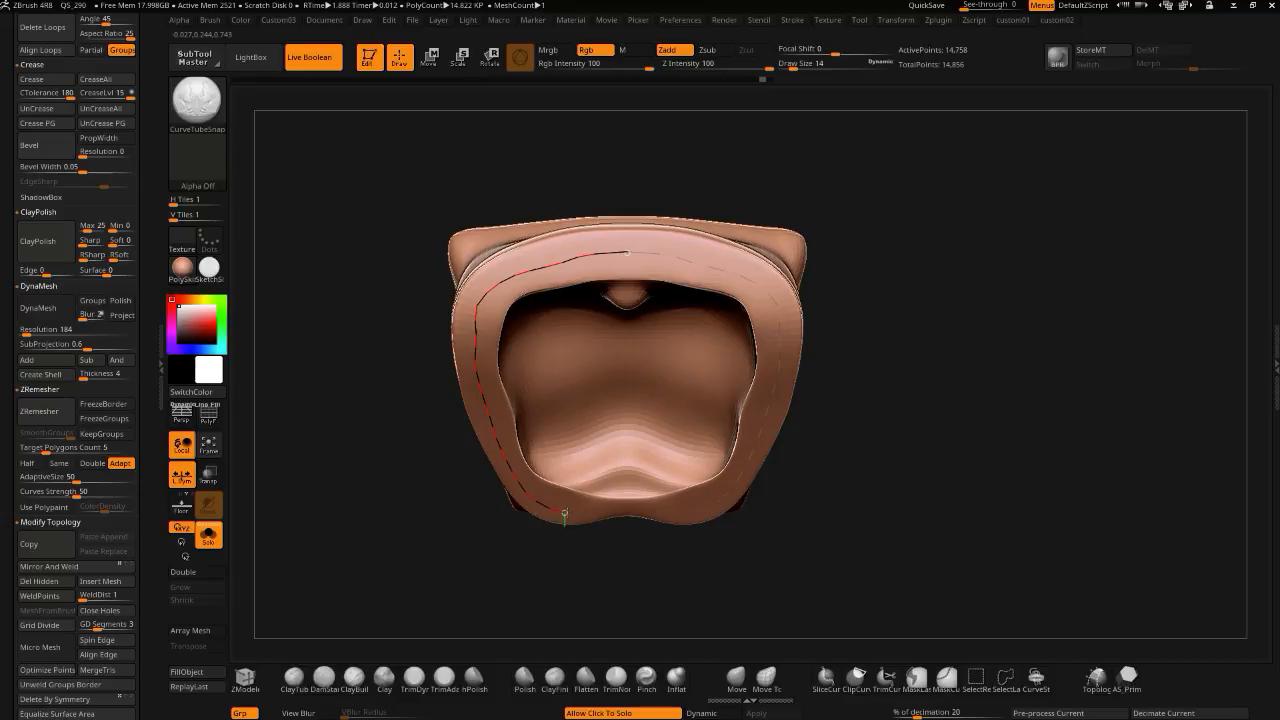
drag(622, 512, 624, 514)
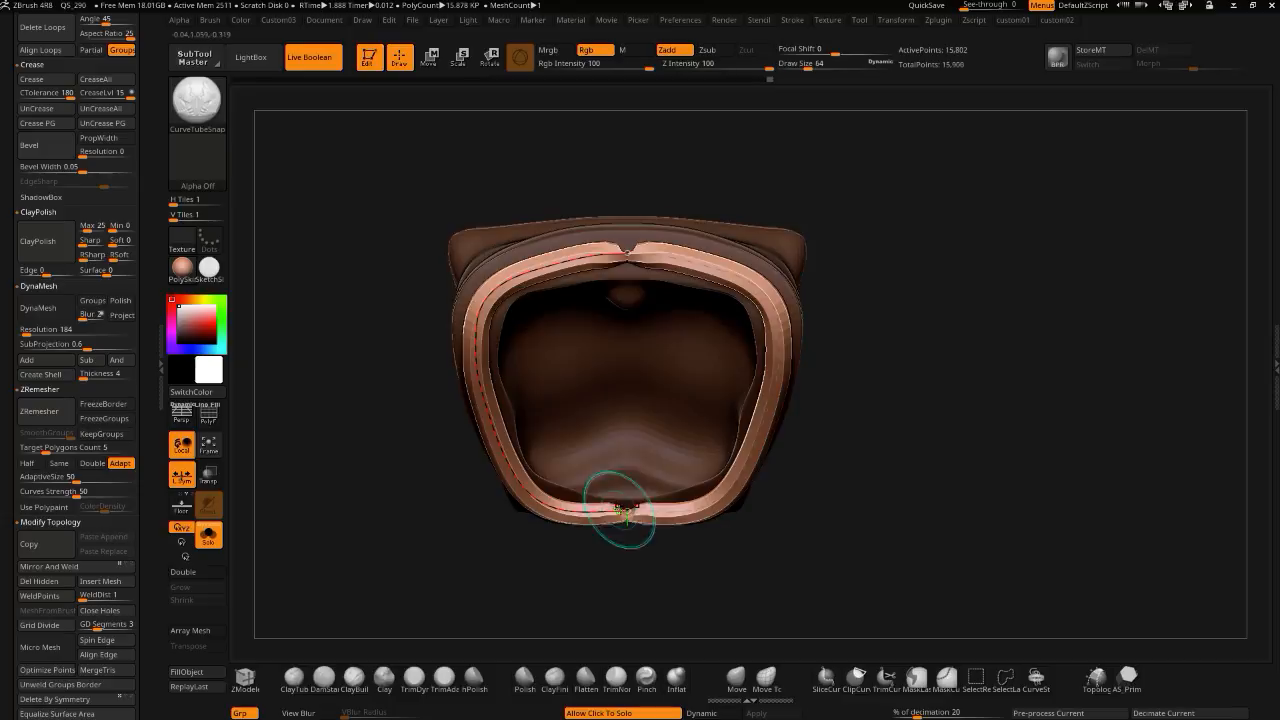
drag(241, 295, 261, 270)
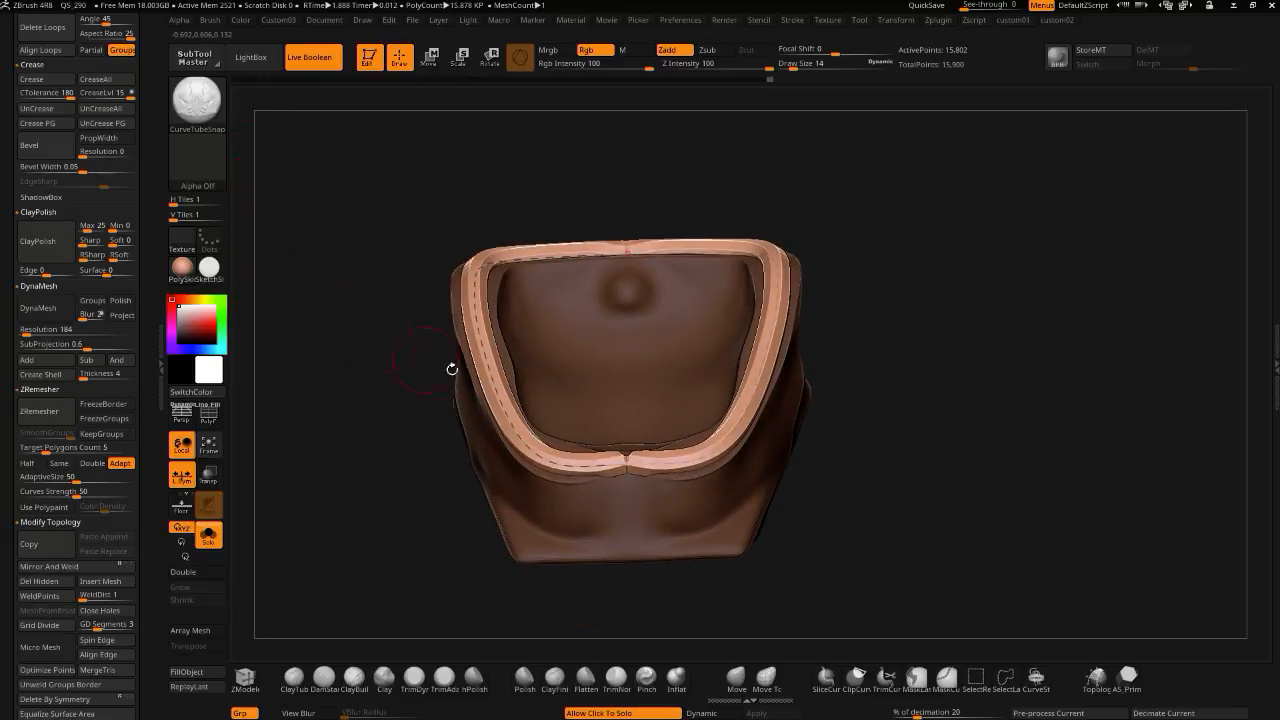
drag(349, 363, 366, 426)
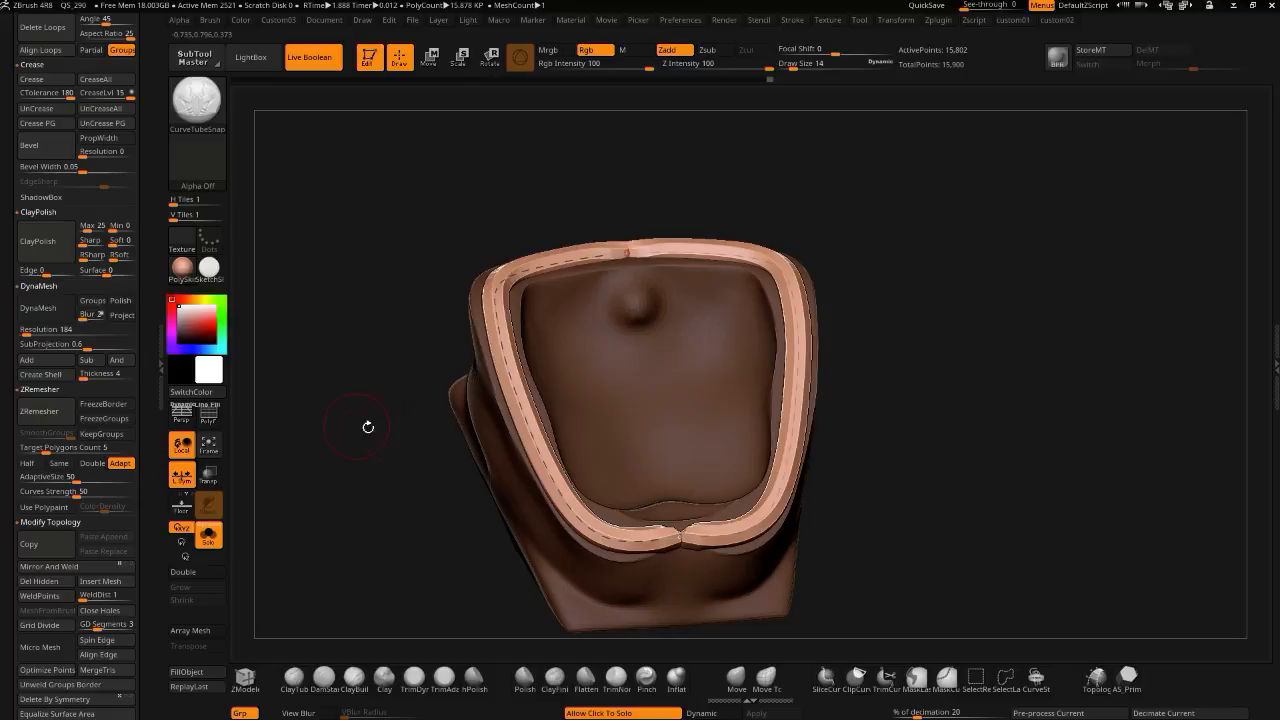
- Pull the tube's lower and upper curve ends to the midline to close the gaps between the mirrored halves
click(652, 540)
key(bracketleft)
click(655, 539)
drag(673, 535, 685, 534)
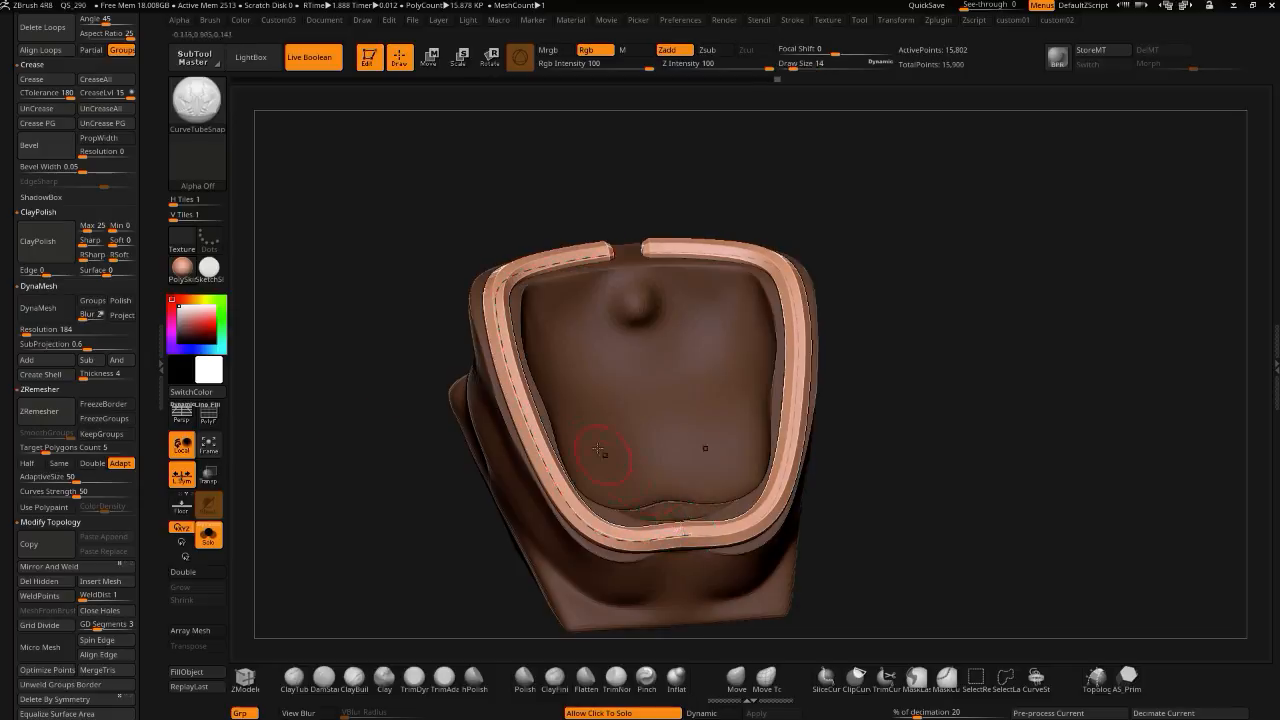
drag(612, 253, 635, 251)
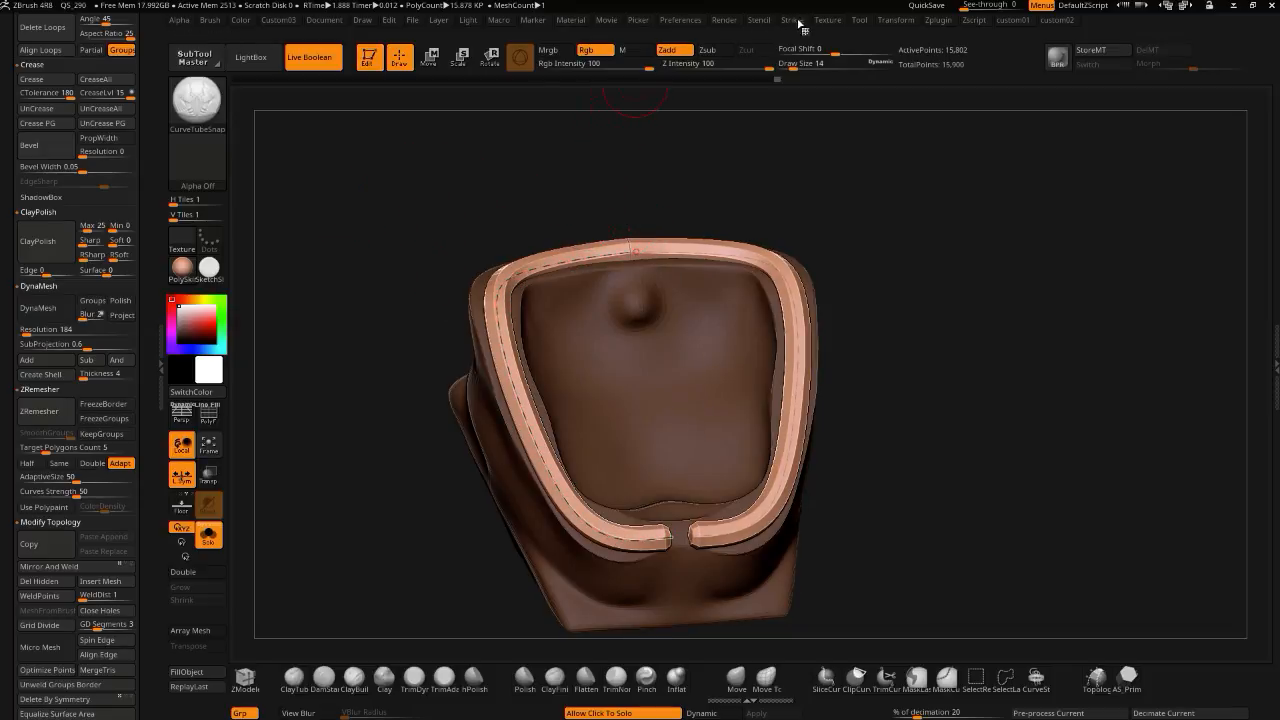
- Check the curve lock options and pull the tube's lower and upper curve ends to the midline at a draw size of about 46
click(828, 22)
click(860, 21)
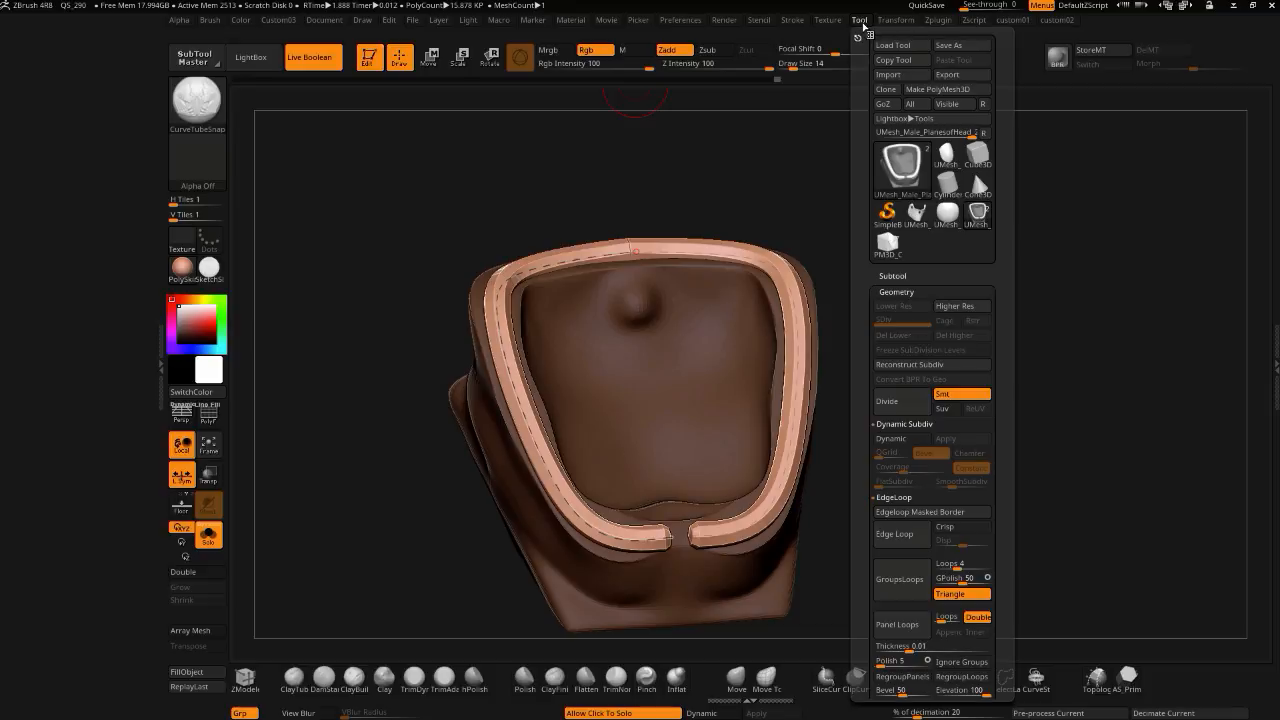
click(828, 21)
click(794, 21)
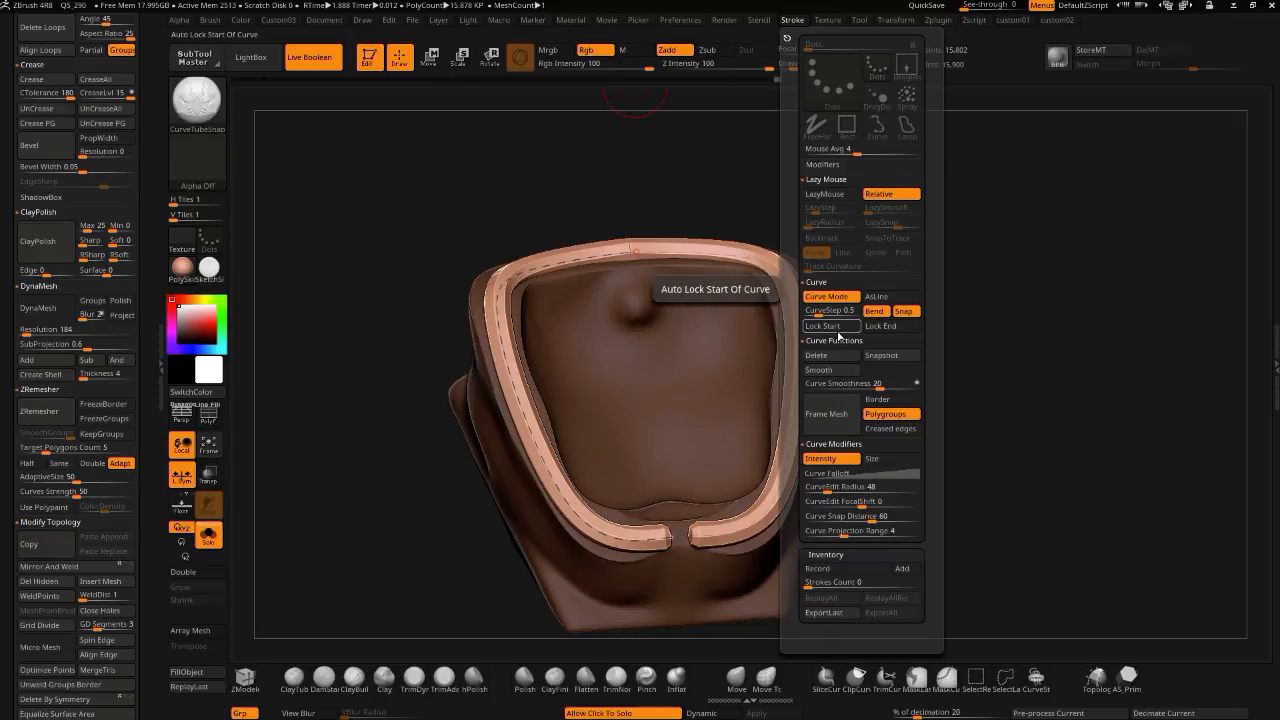
drag(673, 537, 693, 533)
alt+drag(327, 295, 335, 338)
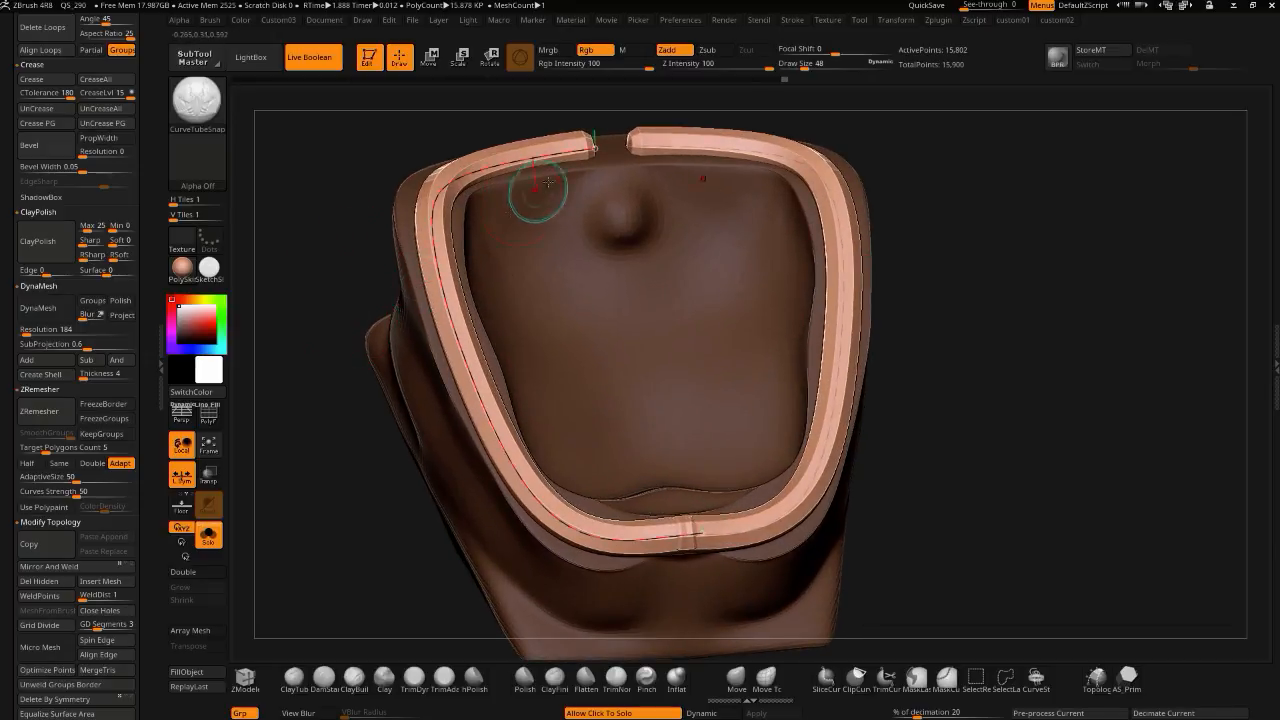
drag(588, 137, 609, 138)
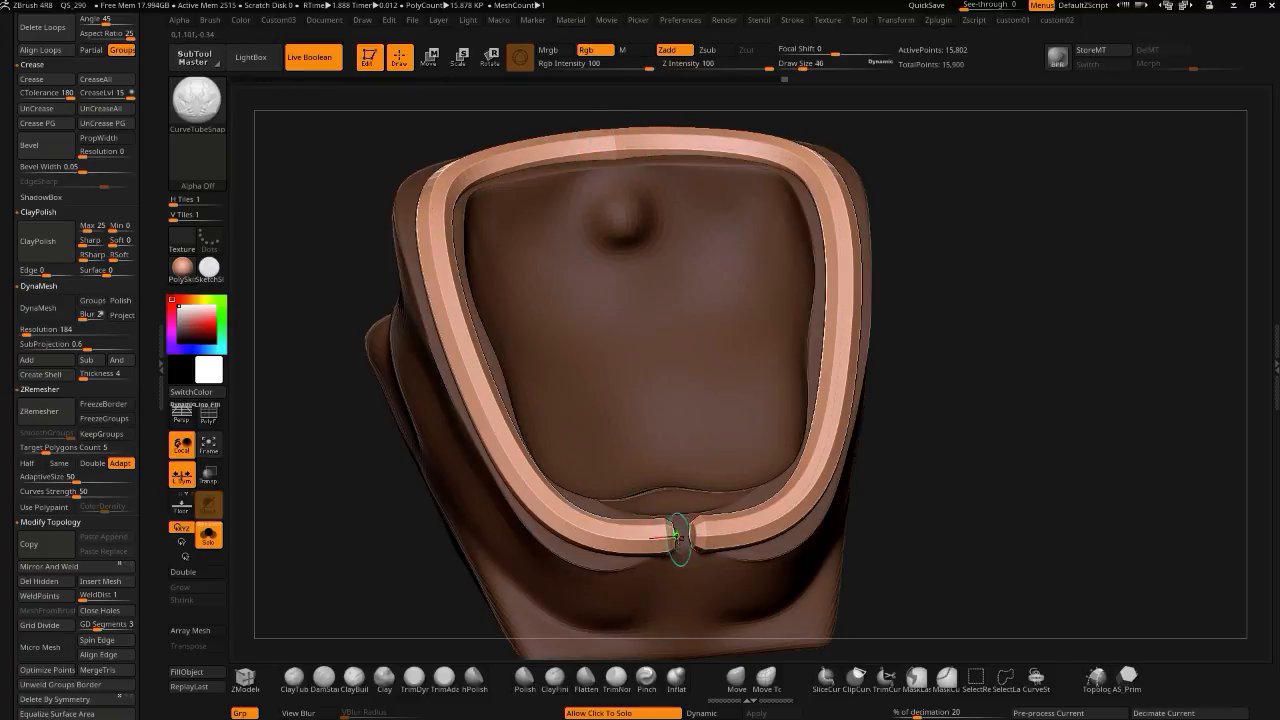
drag(675, 537, 688, 534)
- Raise the draw size to 76 and nudge the tube's upper and lower curve ends so the mirrored halves meet
mouse_move(320, 447)
mouse_down()
mouse_move(334, 440)
mouse_move(389, 505)
mouse_move(363, 537)
mouse_move(361, 354)
mouse_move(406, 286)
mouse_move(406, 250)
mouse_up()
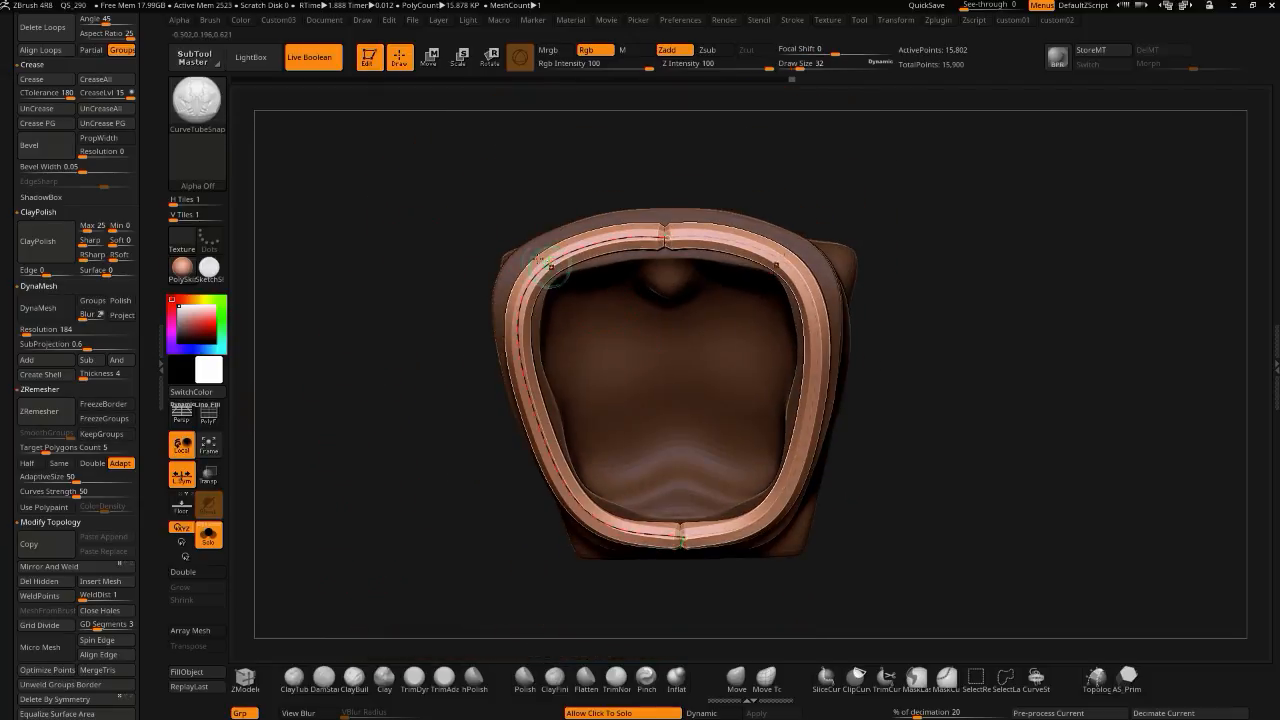
key(bracketright)
key(bracketright)
key(bracketright)
key(bracketright)
click(540, 264)
click(587, 240)
click(665, 236)
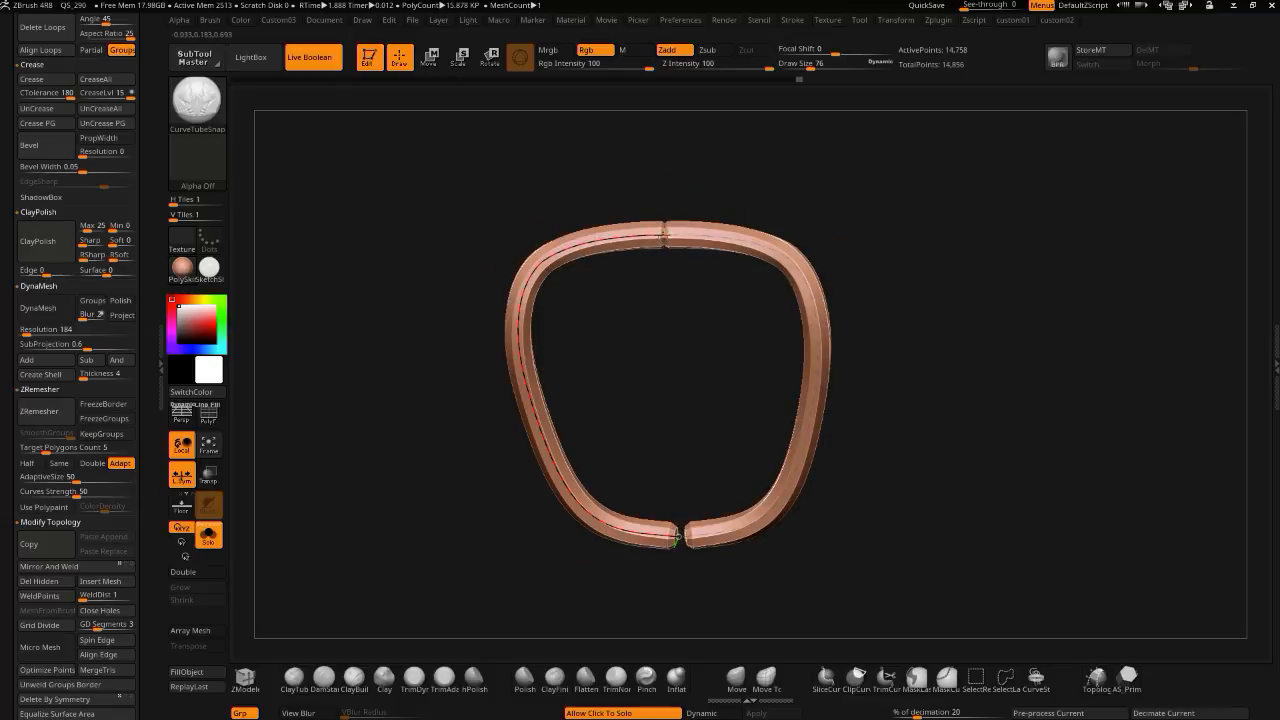
click(671, 533)
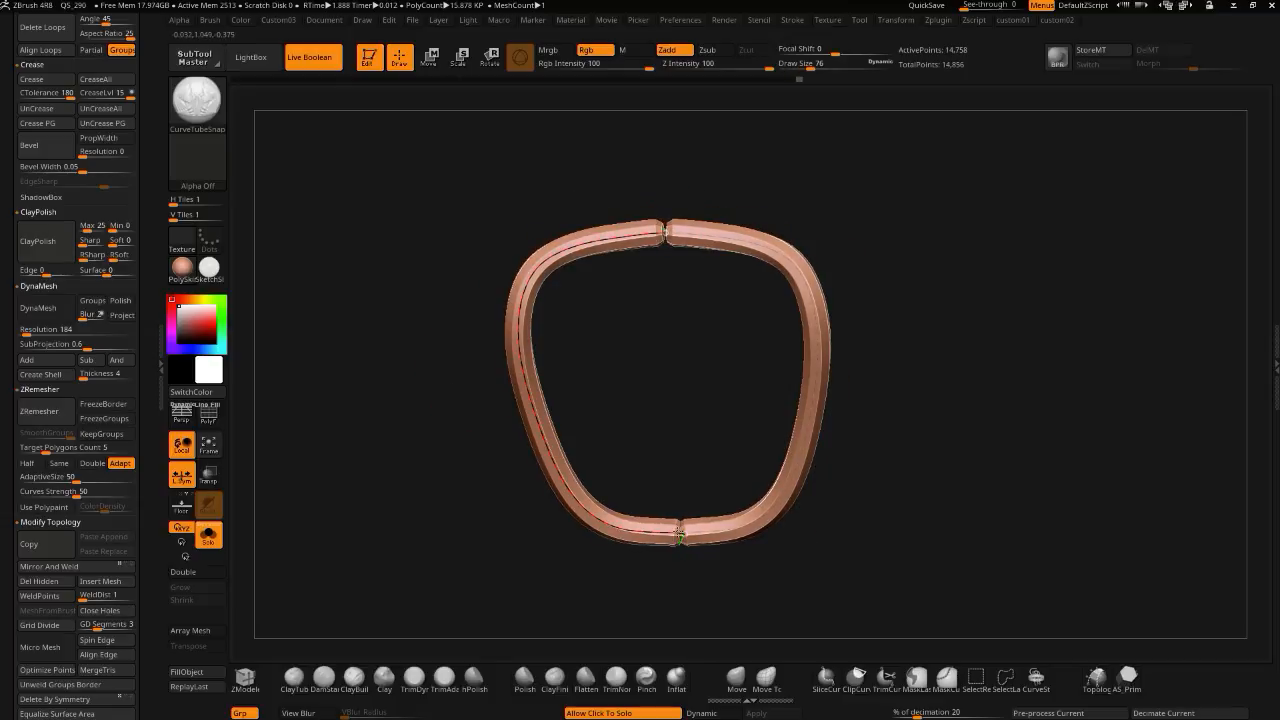
- Refine the tube's fit around the rim from several angles and return the draw size to 14
key(bracketright)
key(bracketright)
key(bracketright)
key(bracketright)
key(bracketright)
key(bracketright)
key(bracketright)
drag(445, 449, 443, 337)
drag(371, 386, 394, 403)
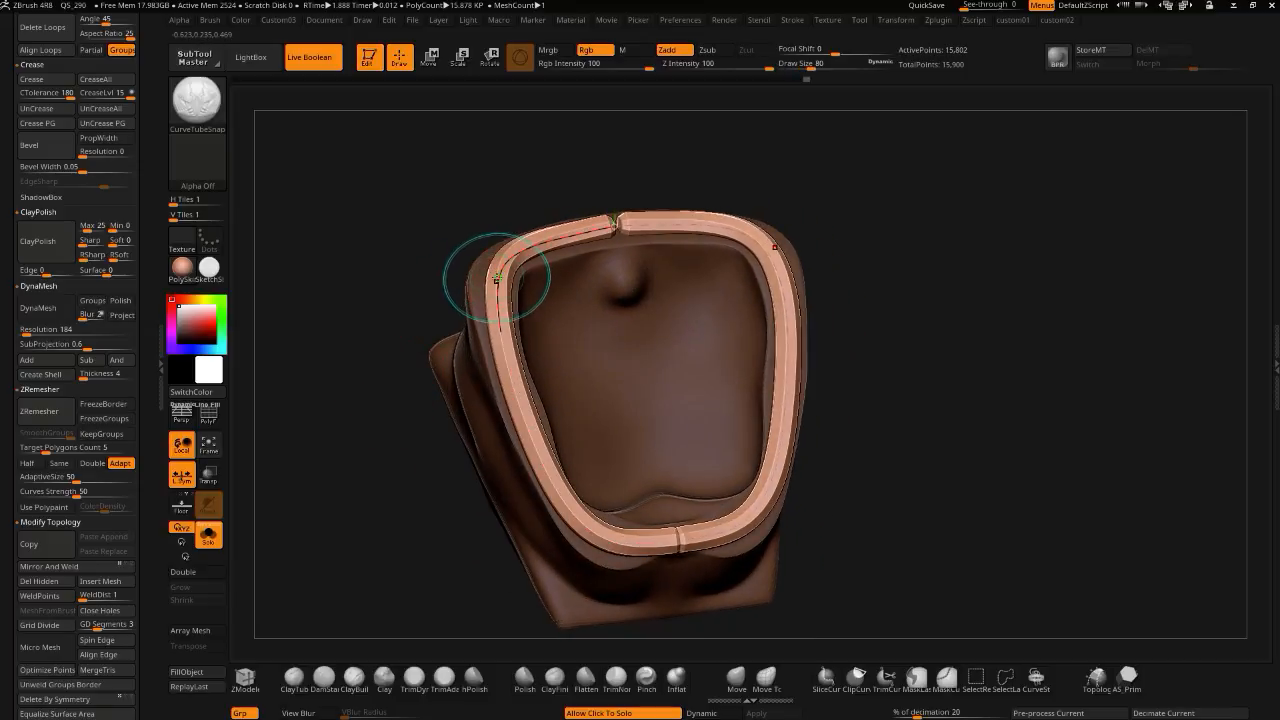
mouse_move(346, 330)
mouse_down()
mouse_move(344, 263)
mouse_move(345, 333)
mouse_up()
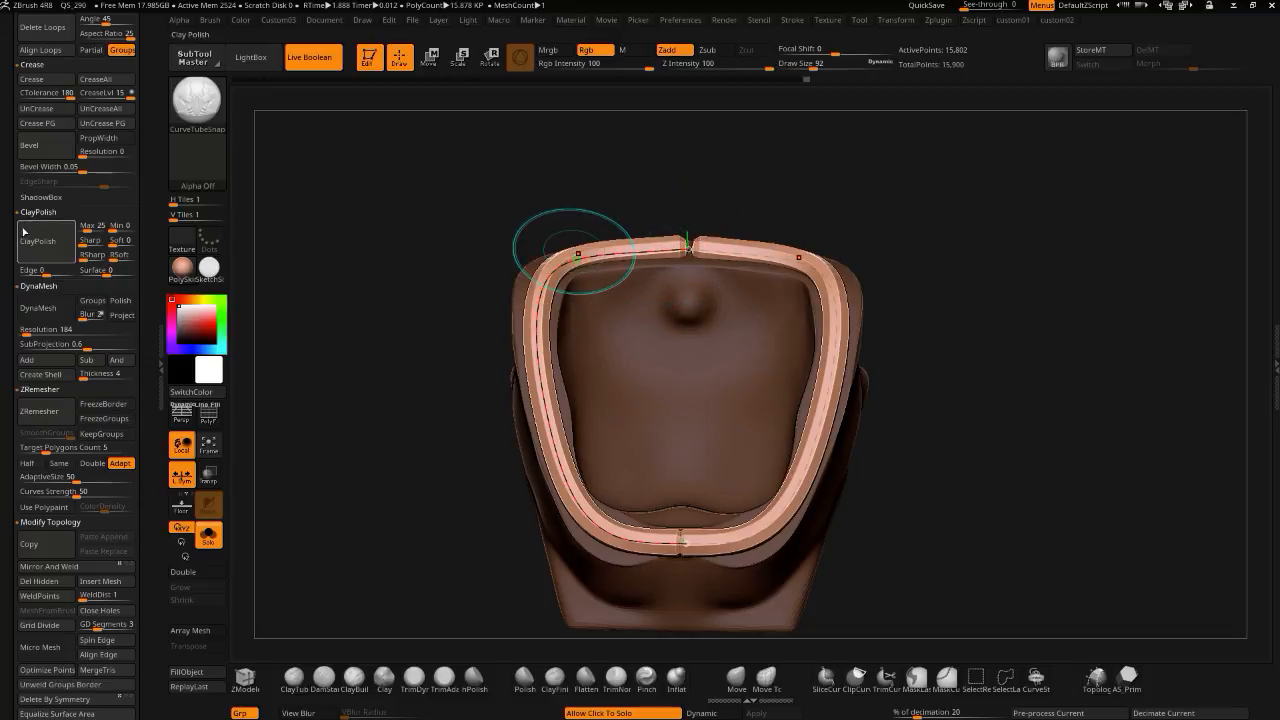
drag(400, 297, 410, 325)
click(681, 214)
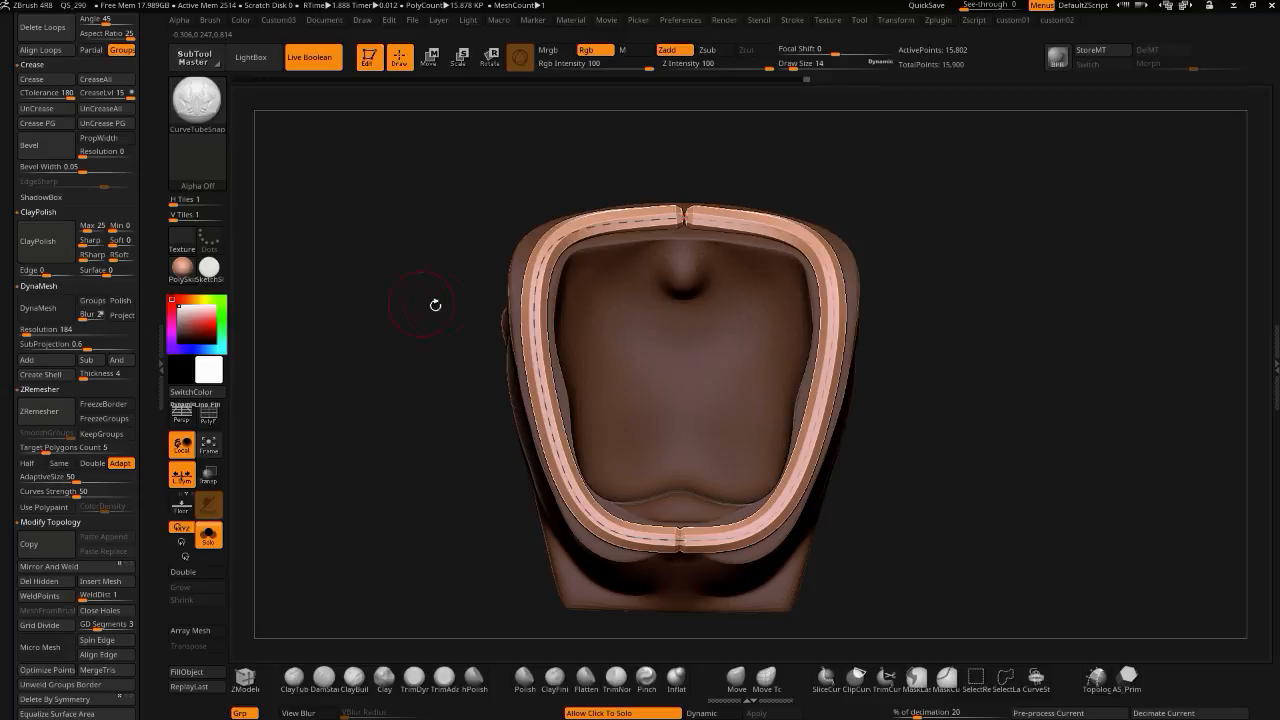
- Isolate the tube, invert the visibility to the head piece and split the hidden tube into its own subtool
ctrl+shift+click(529, 308)
key(1)
click(448, 186)
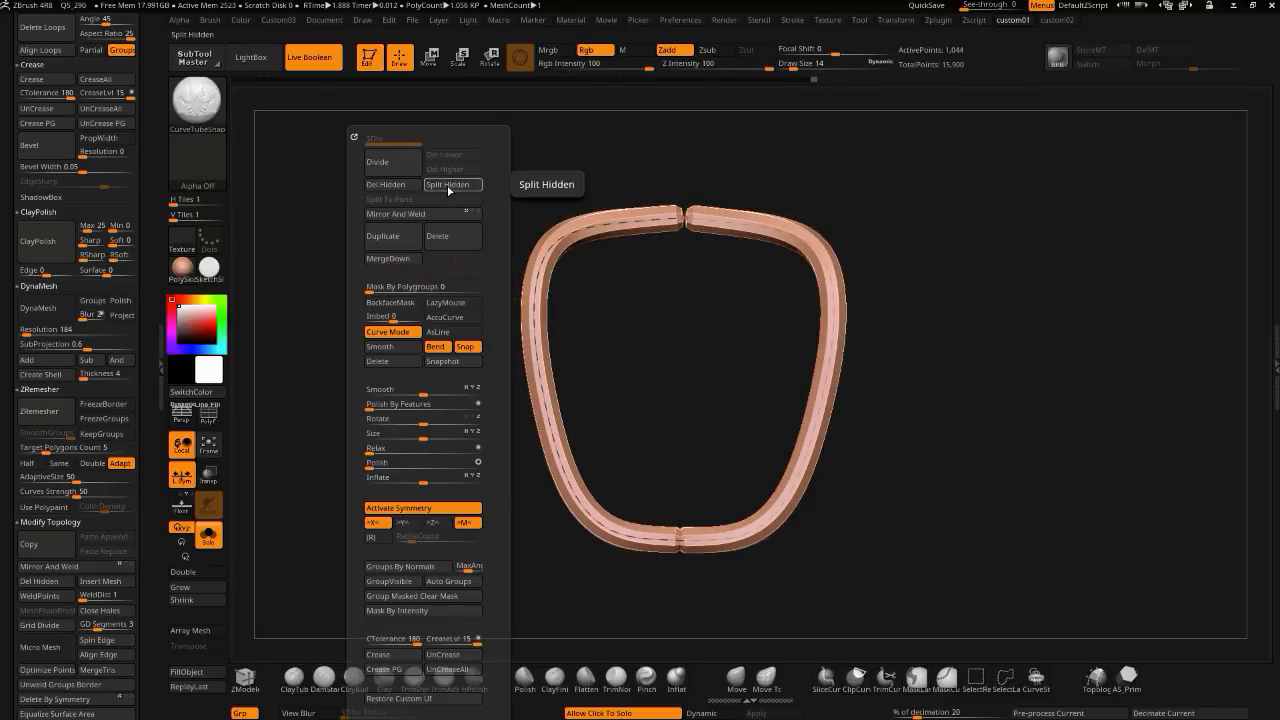
key(ctrl+shift)
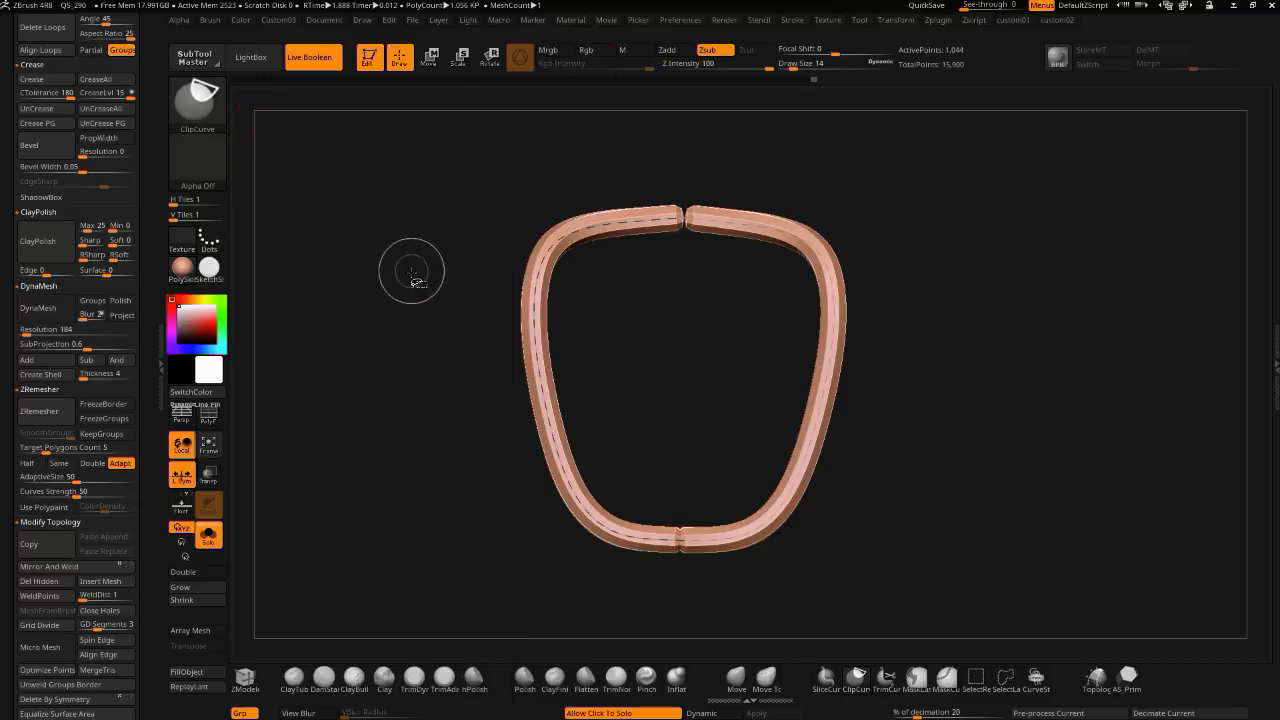
key(ctrl+shift)
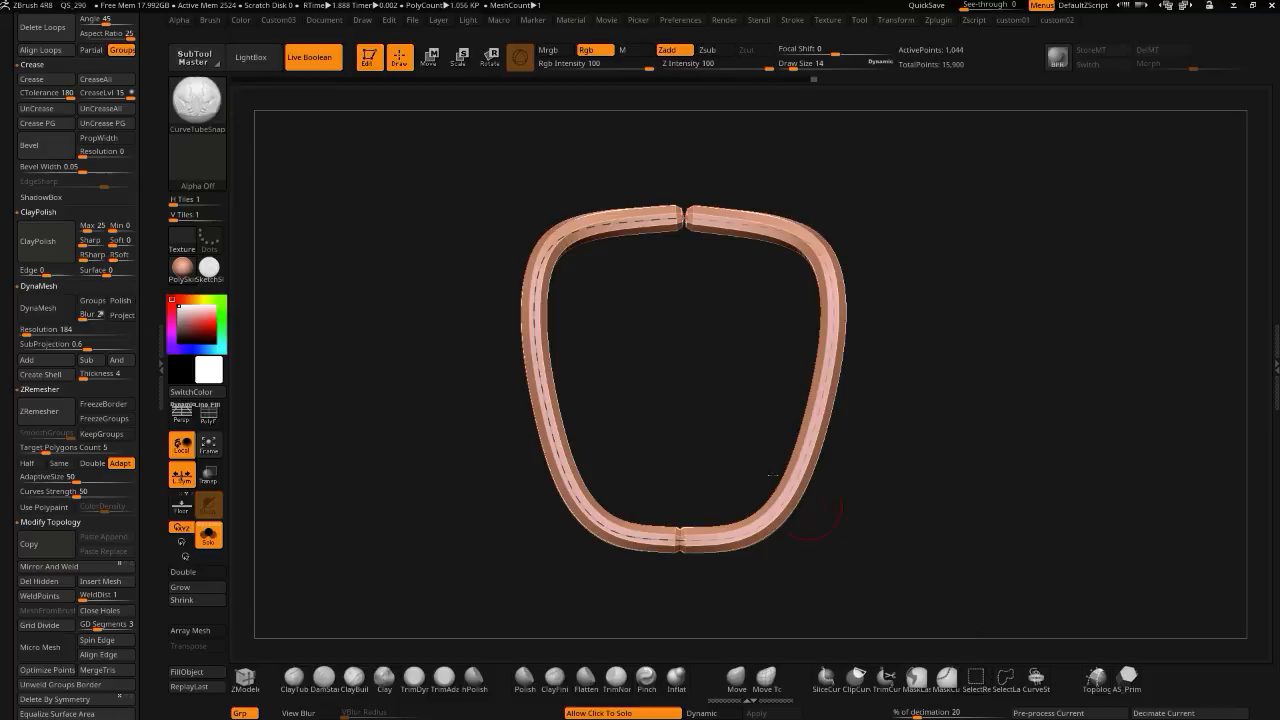
ctrl+shift+click(380, 265)
key(space)
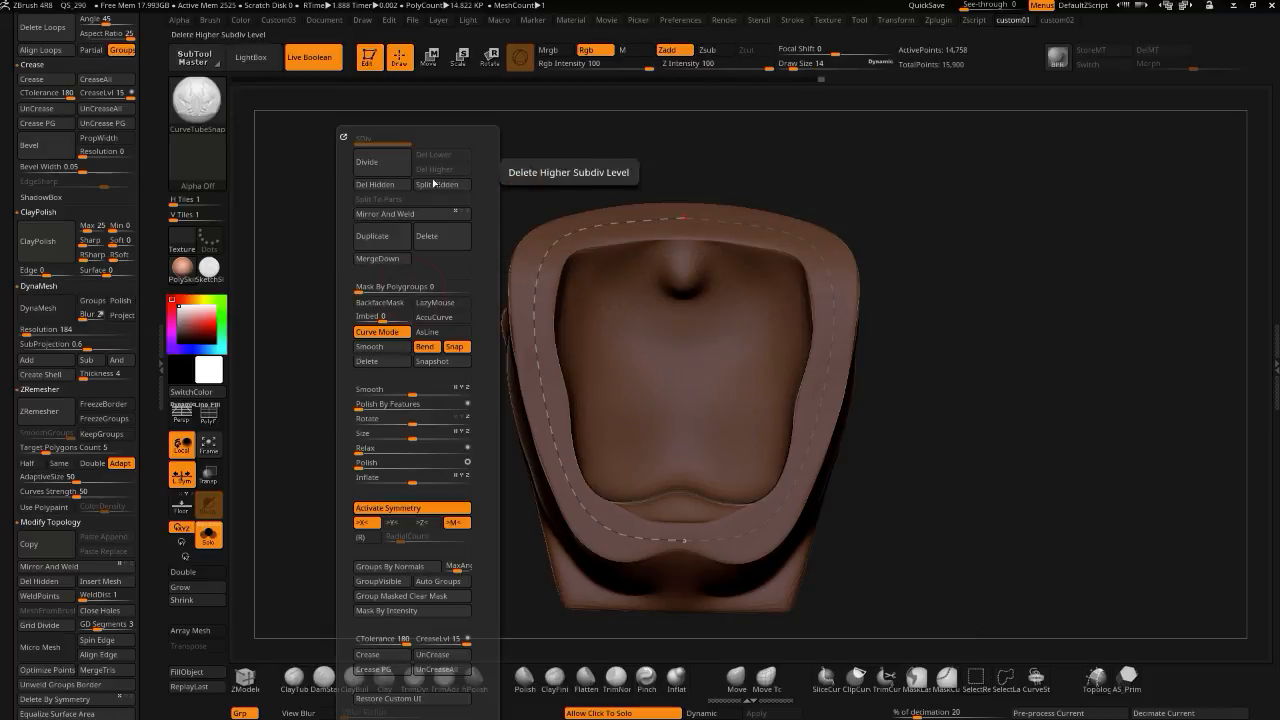
drag(318, 305, 328, 258)
key(space)
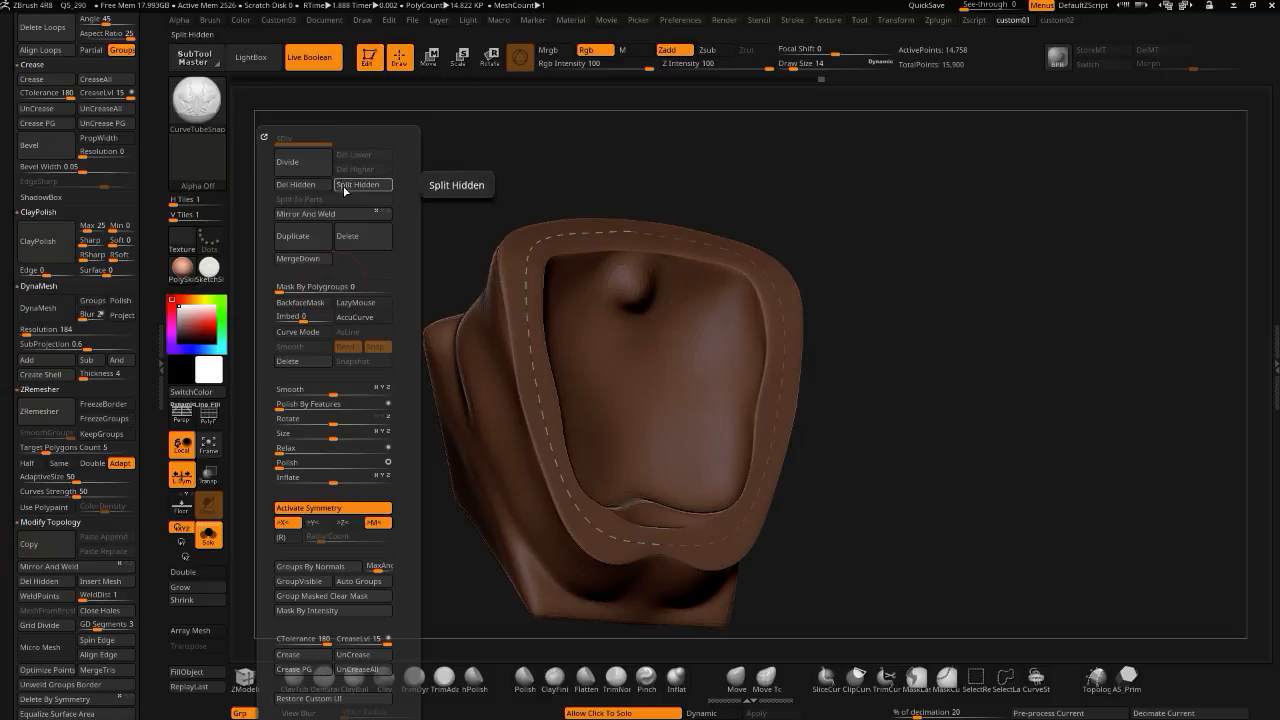
click(346, 192)
- Frame the head piece and leave solo mode to view it together with the tube and the cylinder cut-out
drag(384, 212, 423, 317)
click(377, 228)
key(f)
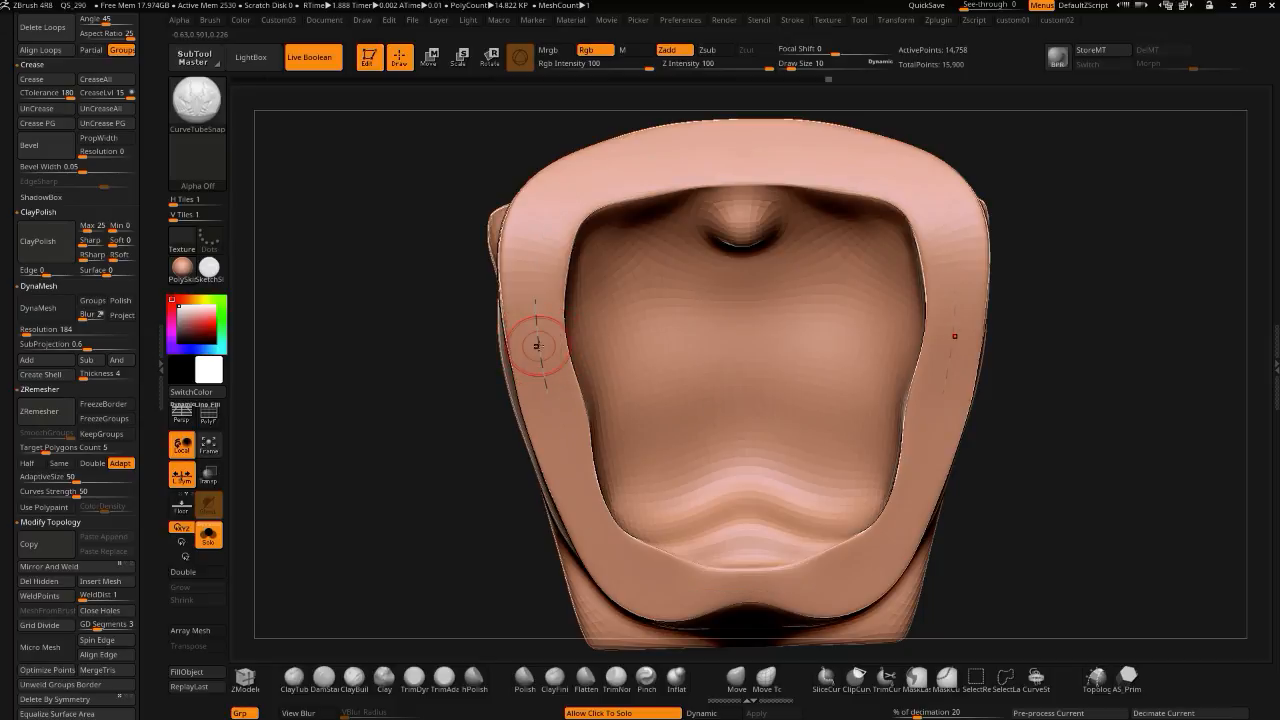
click(537, 344)
drag(433, 313, 391, 245)
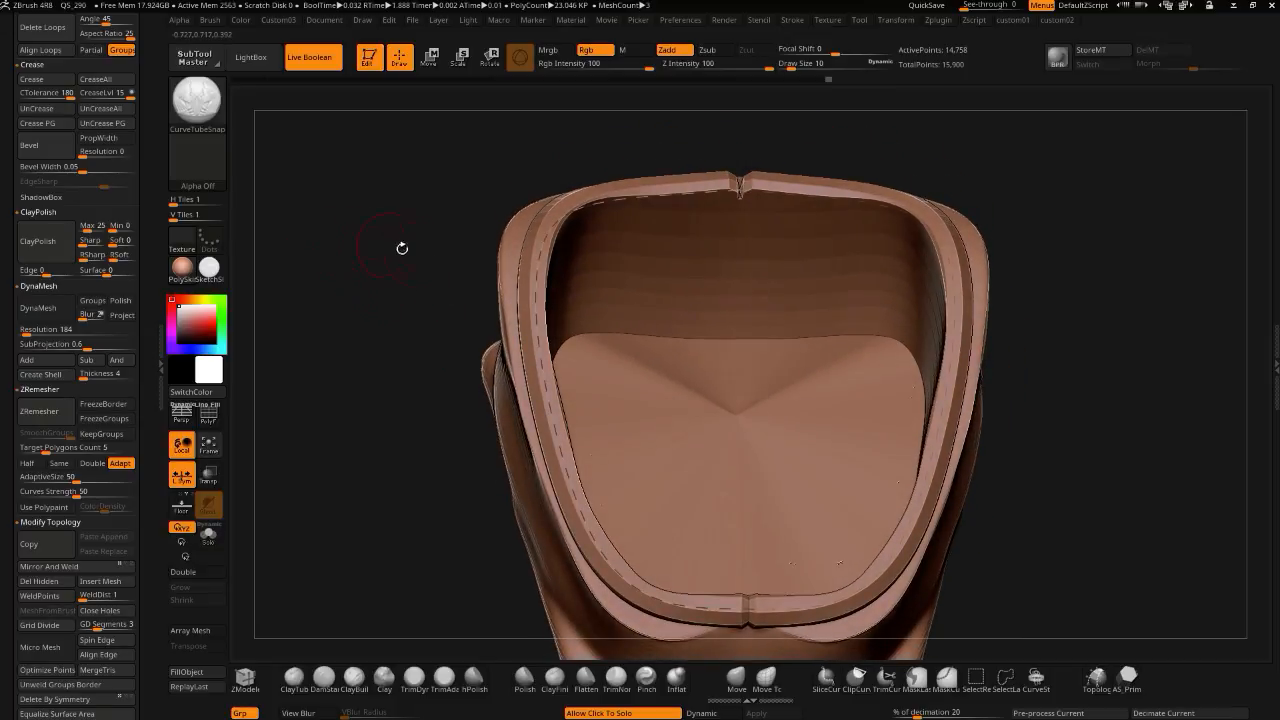
- Isolate and hide the head piece's rim polygroup in turn to examine how the tube sits against it
key(ctrl+shift)
ctrl+shift+click(535, 281)
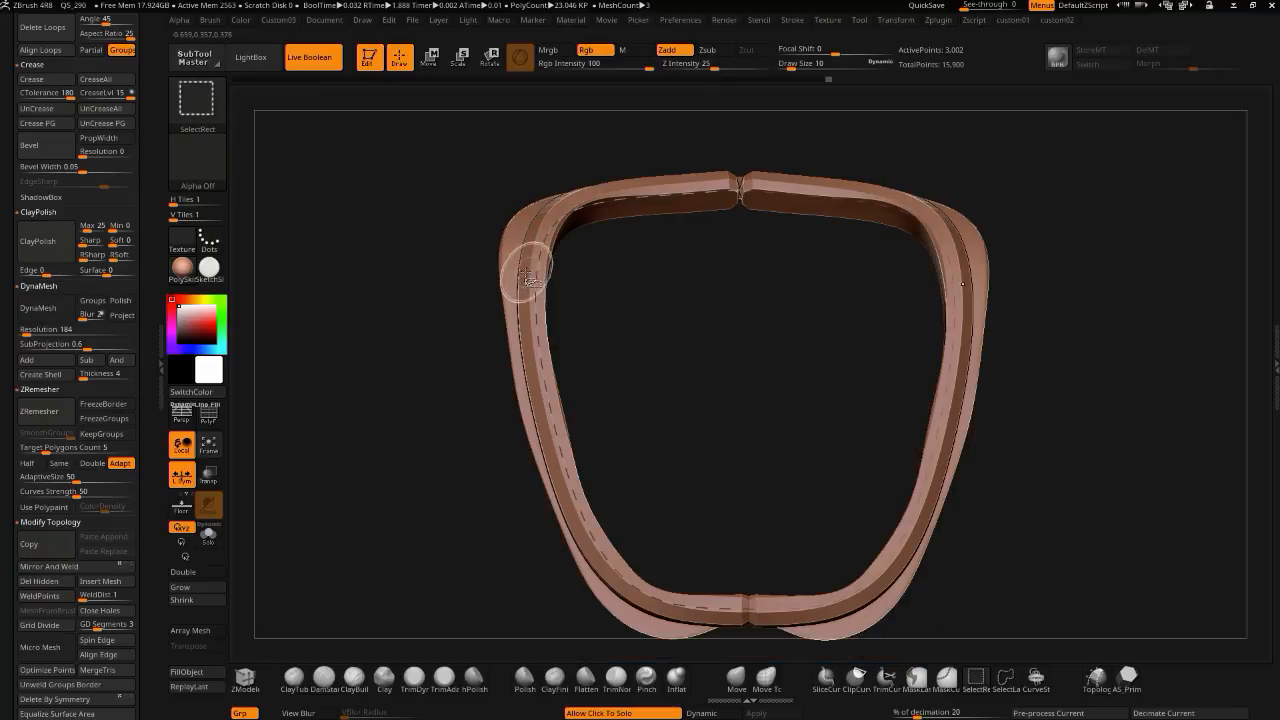
drag(414, 289, 465, 284)
ctrl+shift+click(465, 282)
ctrl+shift+click(543, 263)
ctrl+shift+click(412, 242)
mouse_move(404, 240)
mouse_down()
mouse_move(364, 235)
mouse_move(458, 233)
mouse_move(440, 251)
mouse_move(457, 251)
mouse_up()
ctrl+shift+click(517, 258)
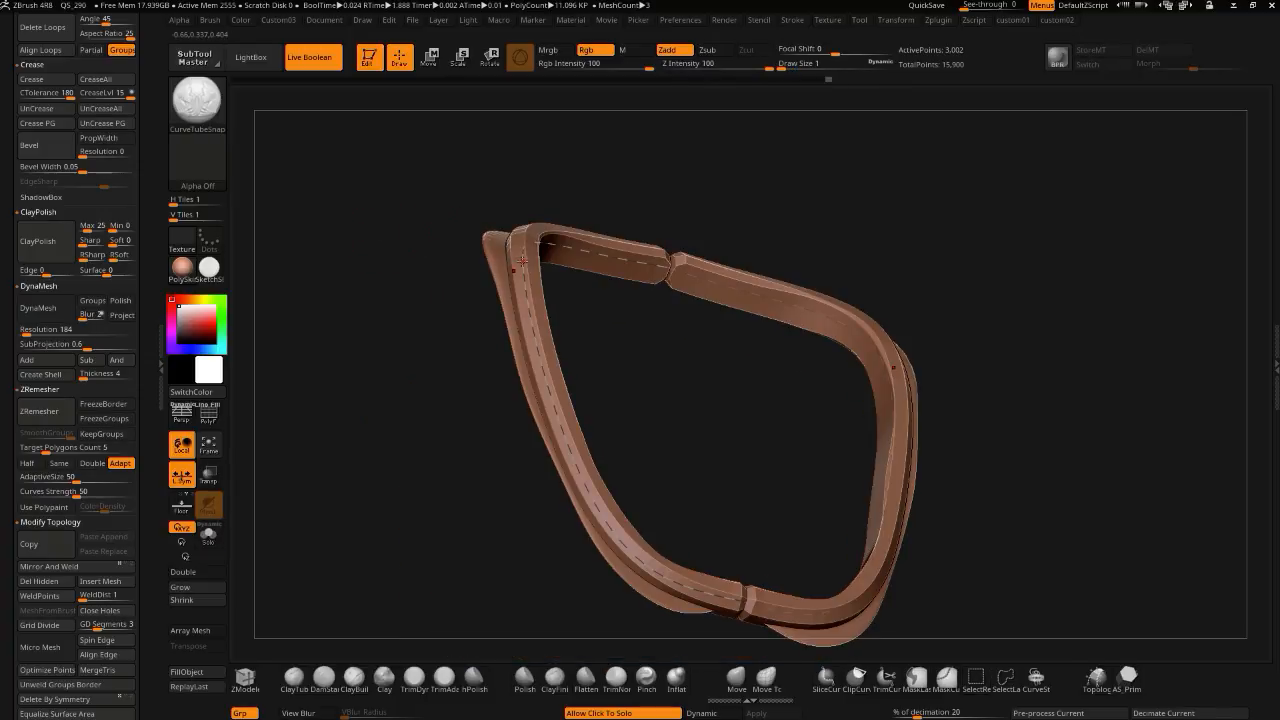
ctrl+shift+click(515, 258)
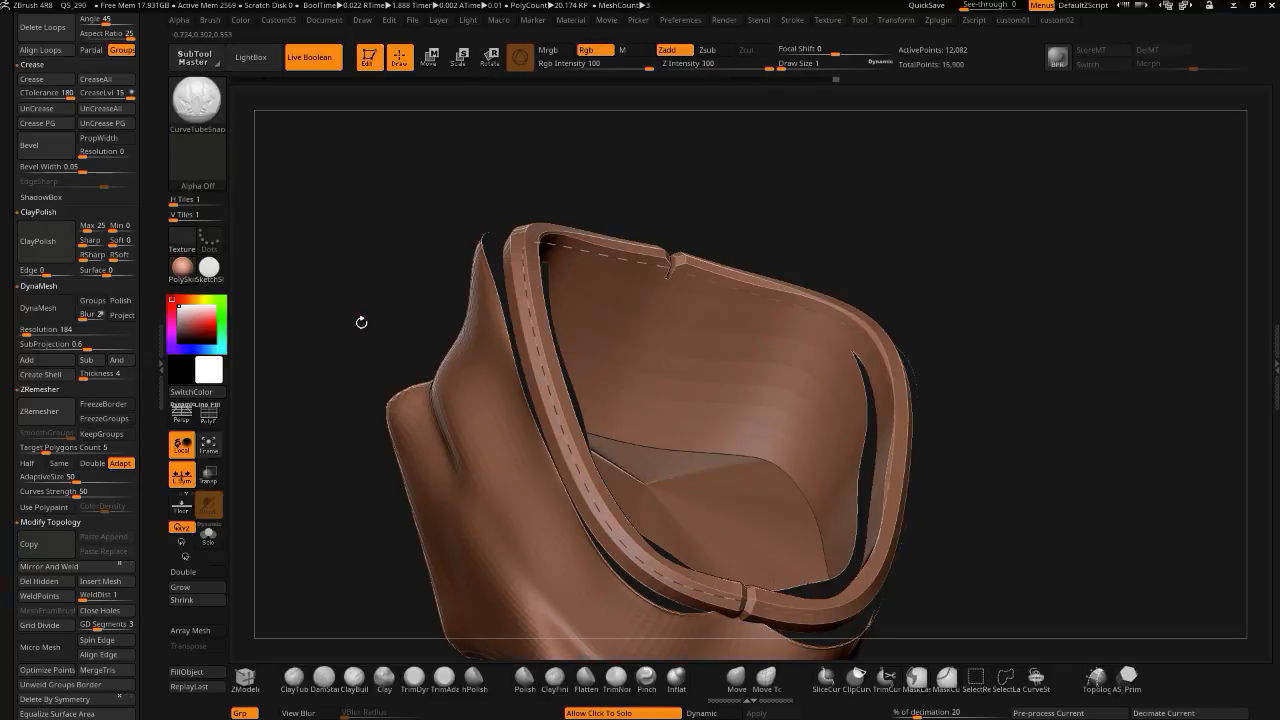
- Delete the leftover curve and bring back all polygroups of the head piece
drag(363, 320, 385, 322)
key(1)
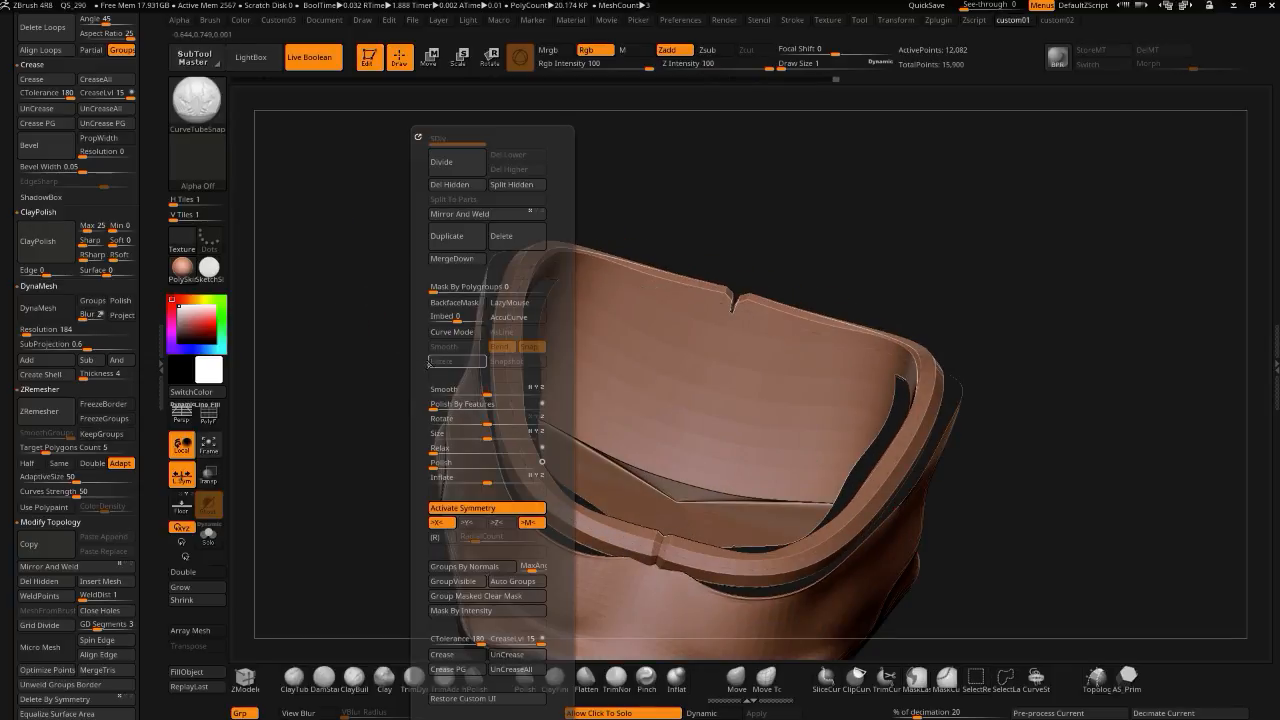
click(434, 362)
ctrl+shift+drag(393, 404, 332, 344)
ctrl+shift+click(356, 411)
ctrl+shift+click(474, 522)
ctrl+shift+click(352, 385)
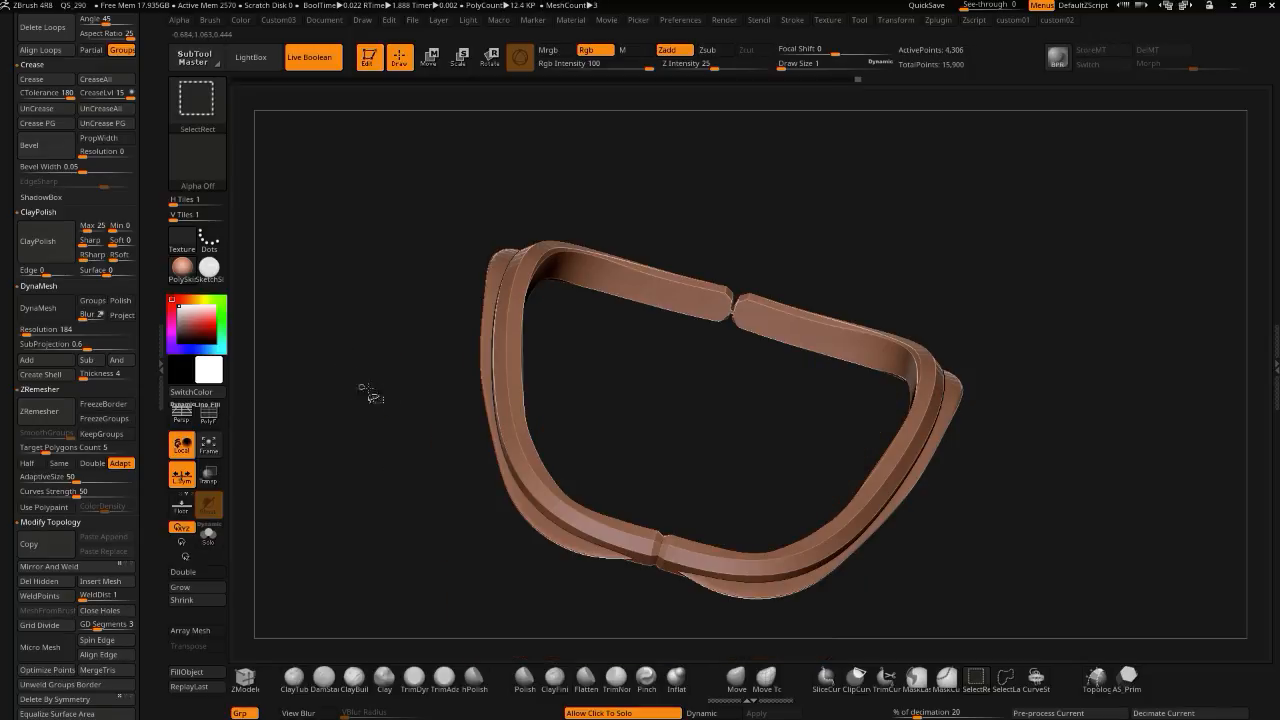
ctrl+shift+click(400, 458)
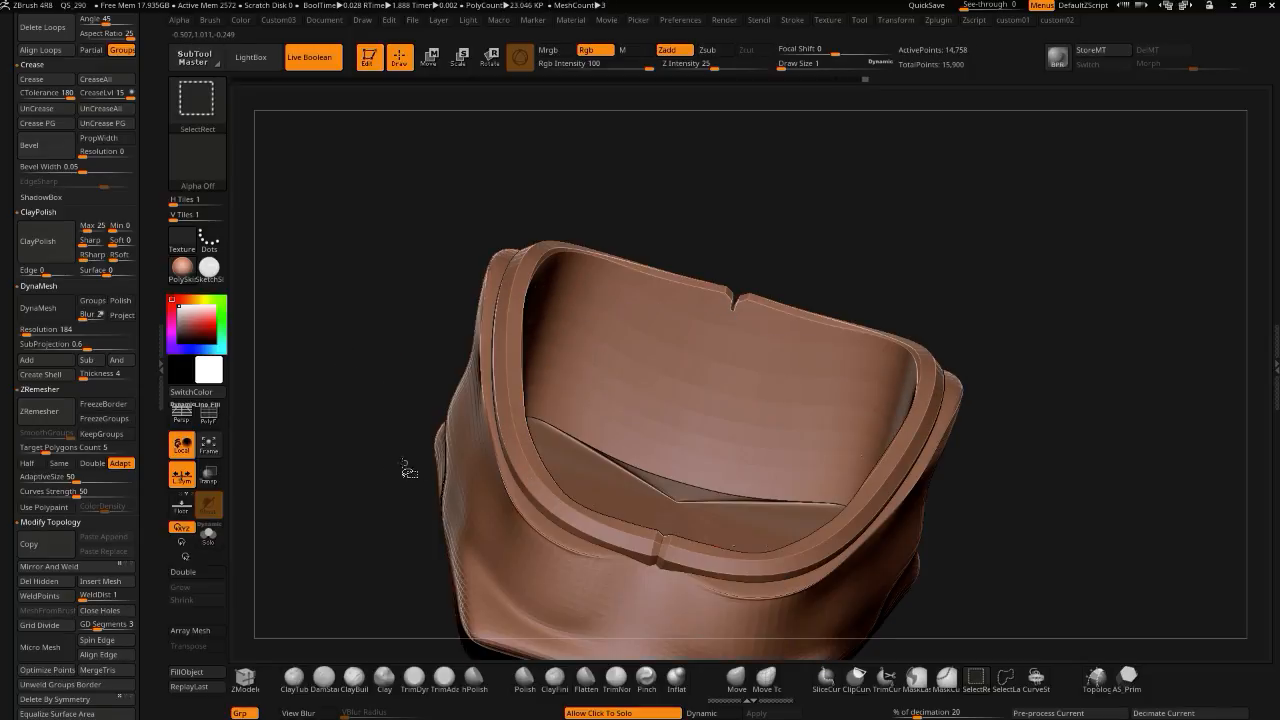
- Expand the subtool list and compare the head piece on its own with the full boolean preview
drag(293, 404, 306, 448)
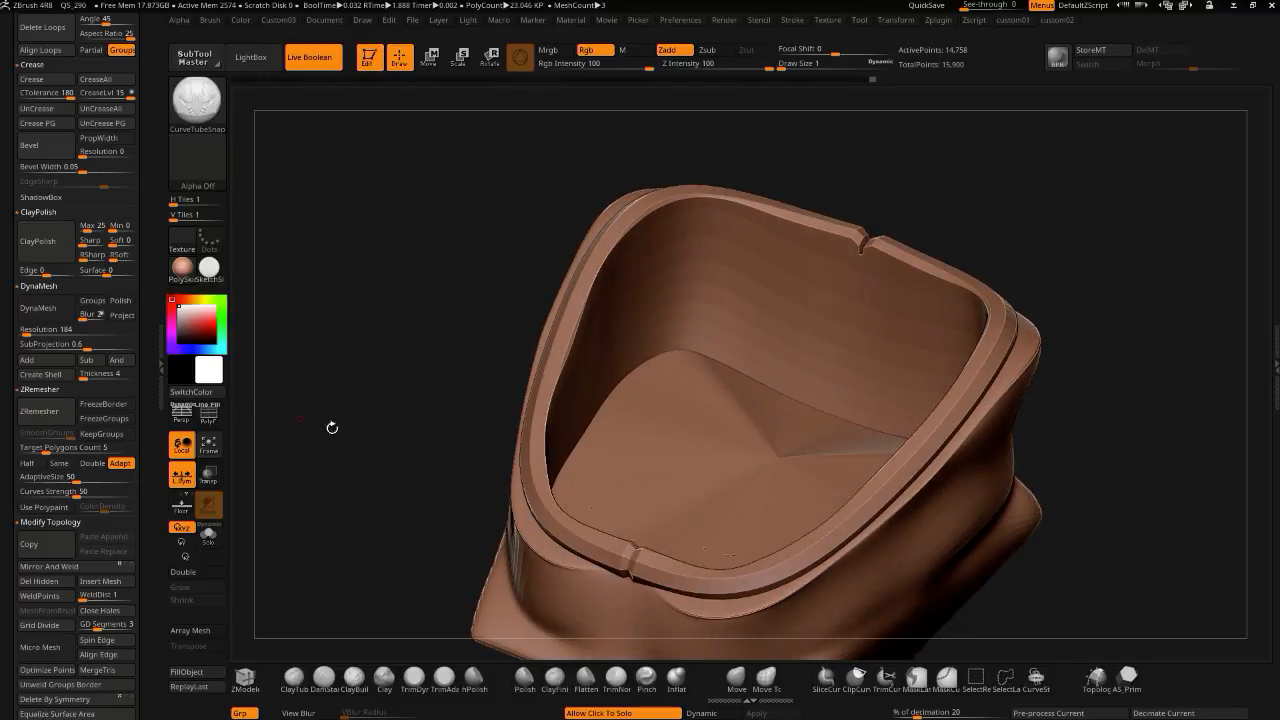
click(350, 434)
drag(12, 336, 24, 477)
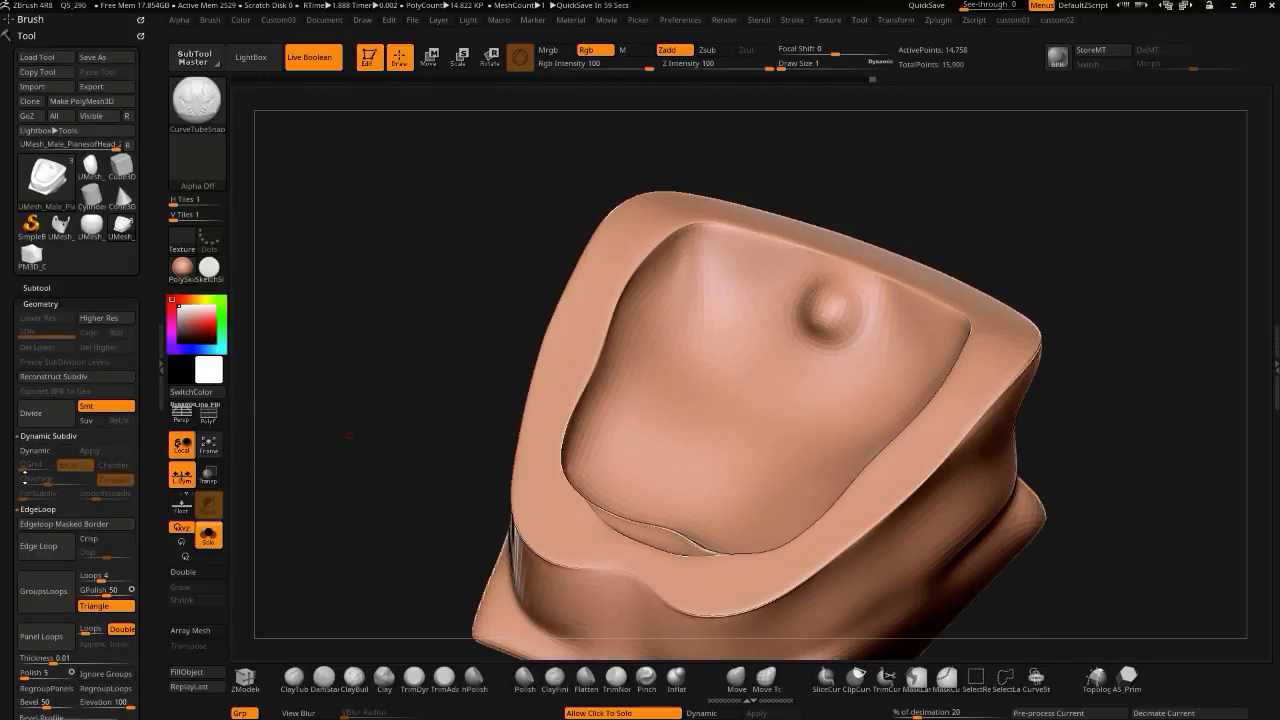
click(31, 289)
drag(13, 360, 15, 291)
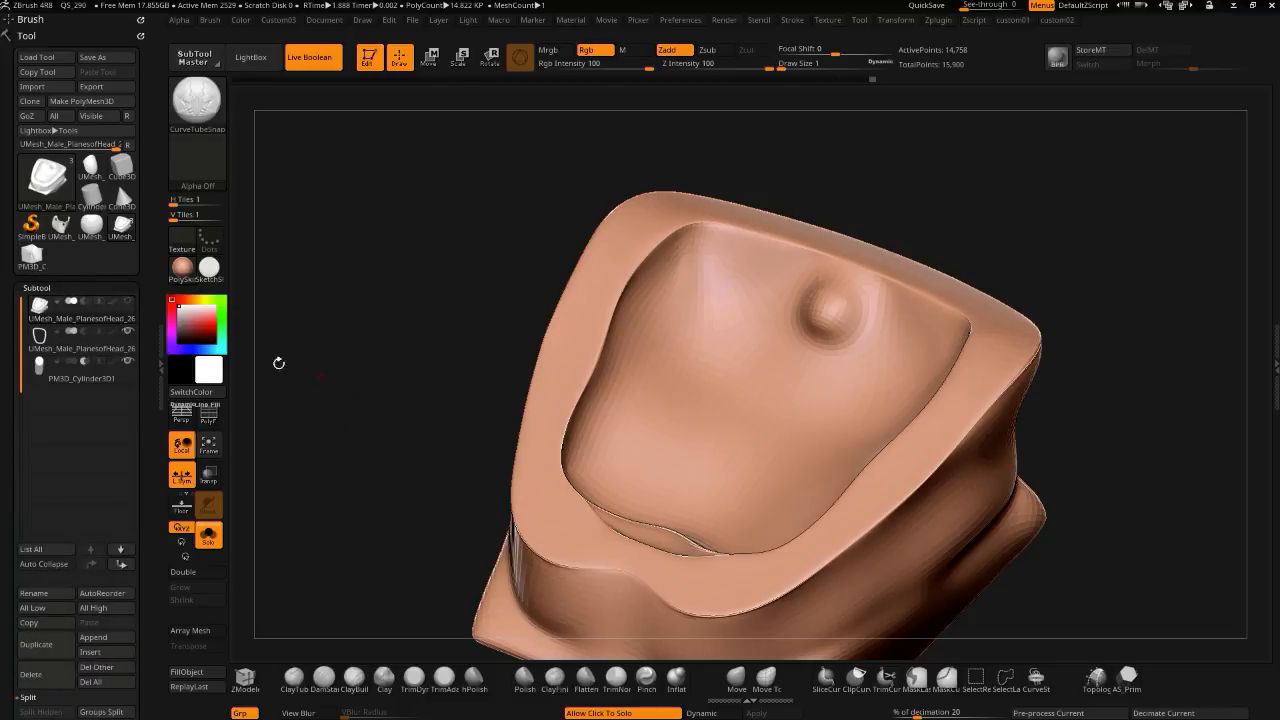
drag(309, 361, 409, 354)
click(360, 376)
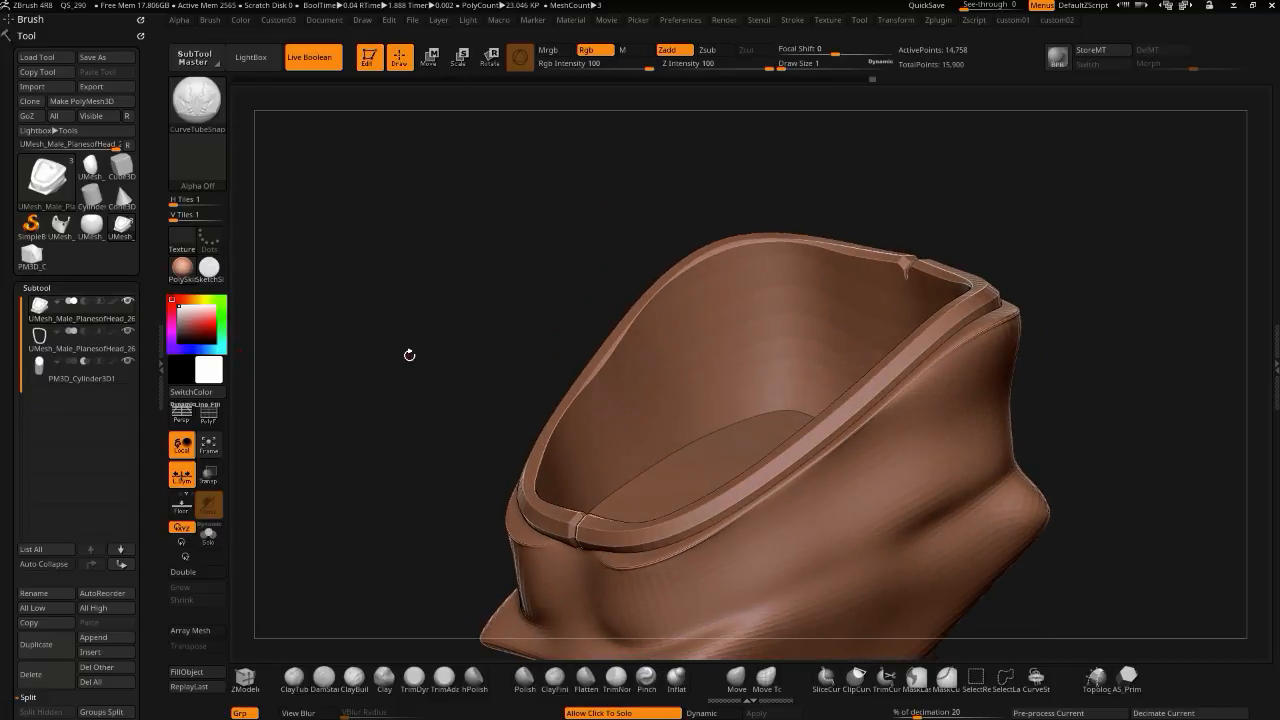
- Show the polygroup wireframe, check the rim polygroup in isolation and view the head piece without the tube subtool
click(208, 413)
ctrl+shift+click(966, 311)
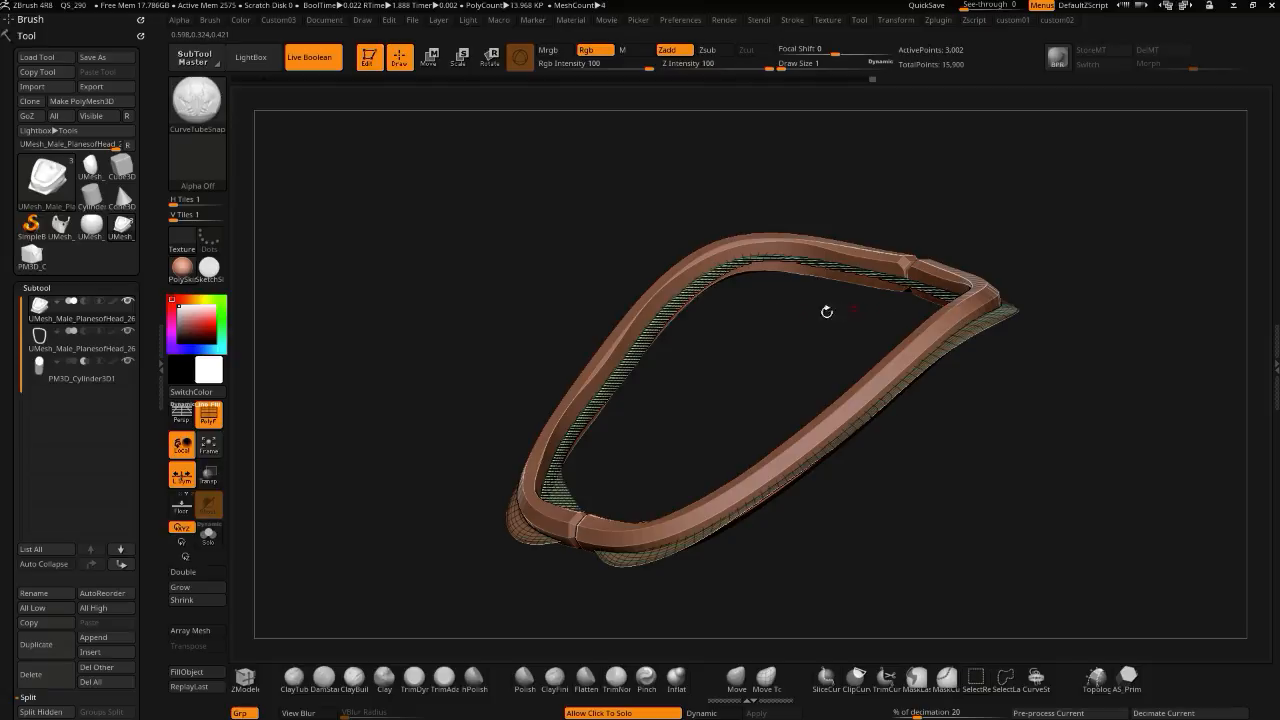
ctrl+shift+click(580, 351)
click(127, 331)
mouse_move(411, 341)
mouse_down()
mouse_move(371, 373)
mouse_move(340, 366)
mouse_up()
click(388, 391)
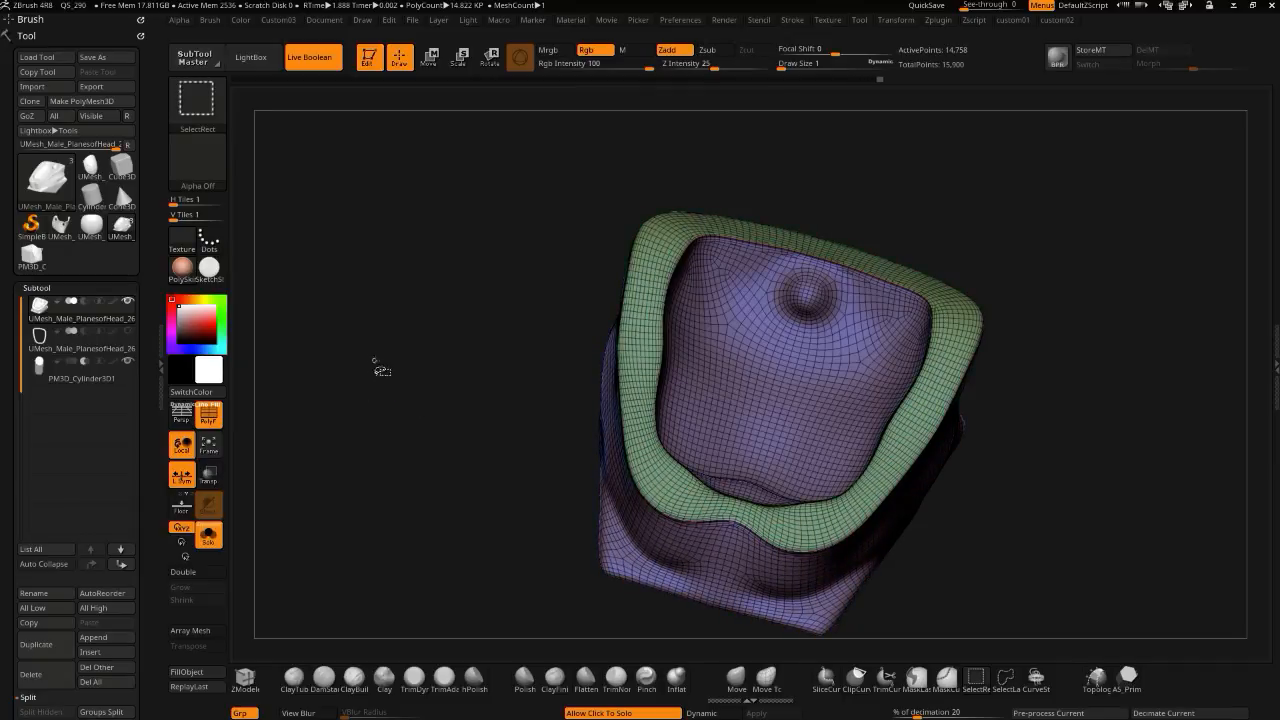
- Select the tube subtool, turn the rim to face the view and duplicate the tube
click(39, 340)
drag(423, 406, 449, 328)
alt+drag(463, 395, 417, 399)
click(392, 455)
click(389, 470)
drag(391, 470, 409, 448)
click(407, 447)
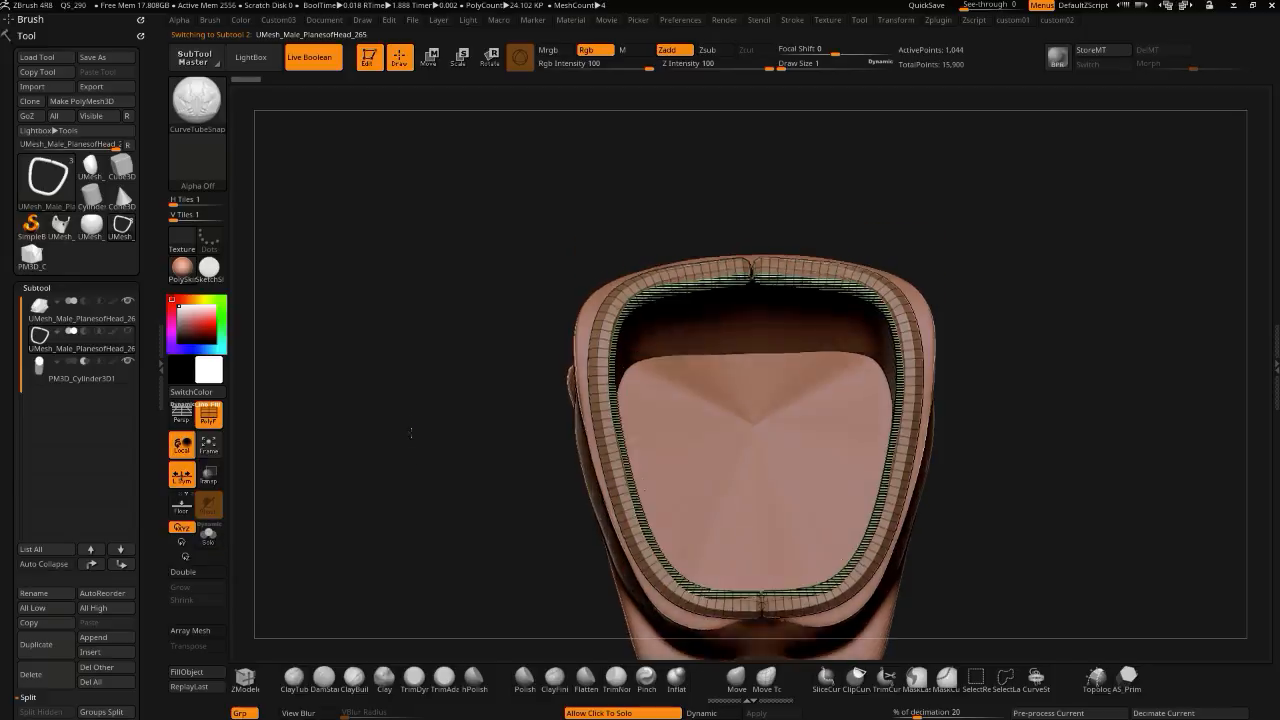
click(36, 643)
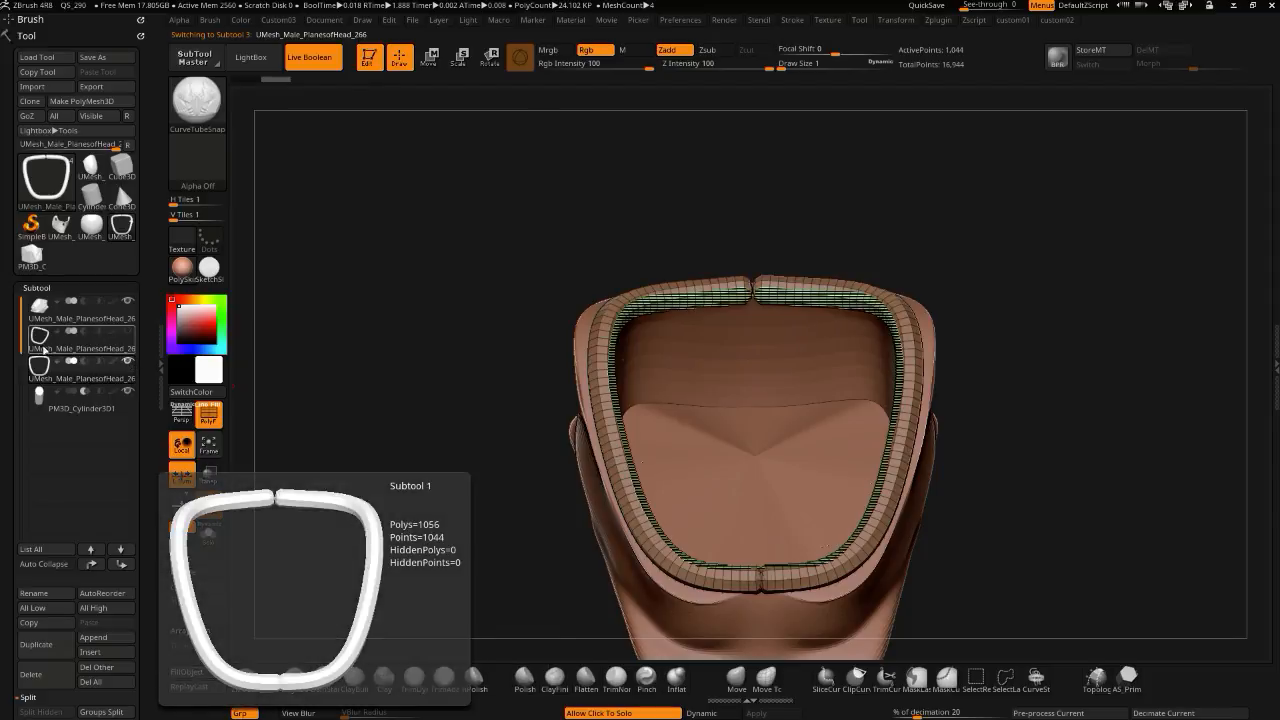
- Keep only one tube copy visible, set it to subtract from the head piece and hide the wireframe to inspect the cut
drag(389, 437, 338, 443)
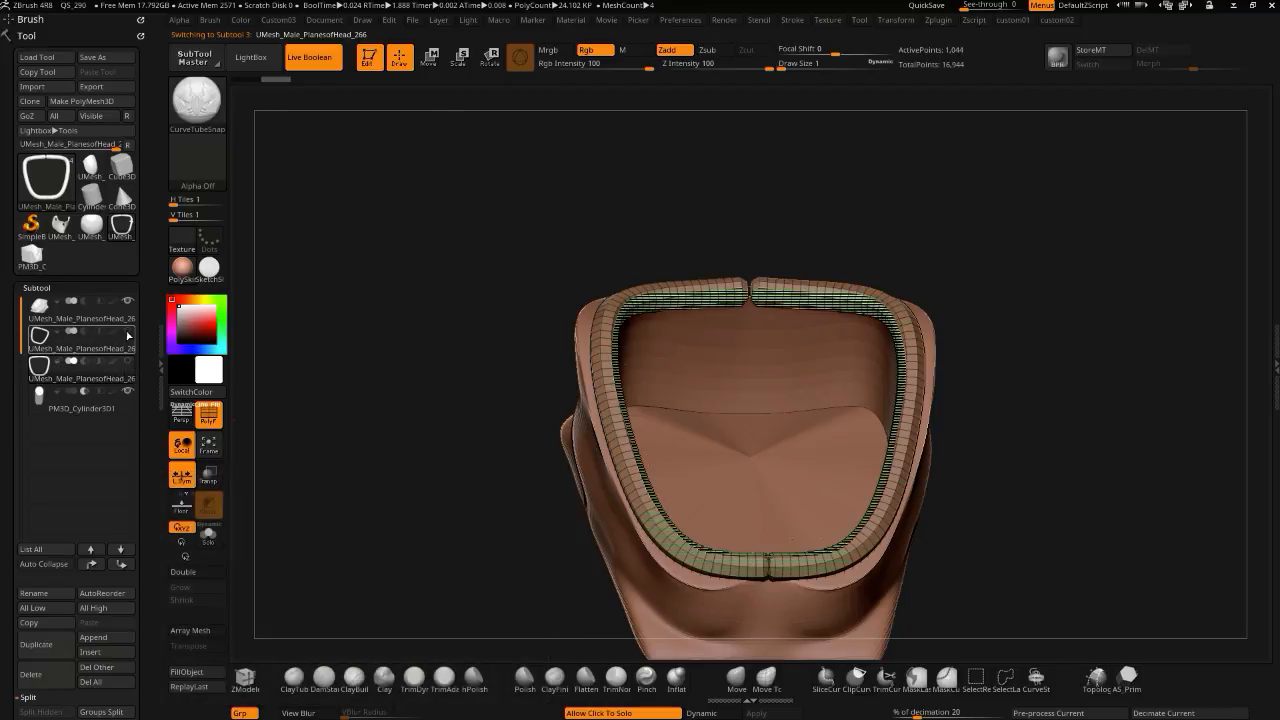
click(86, 332)
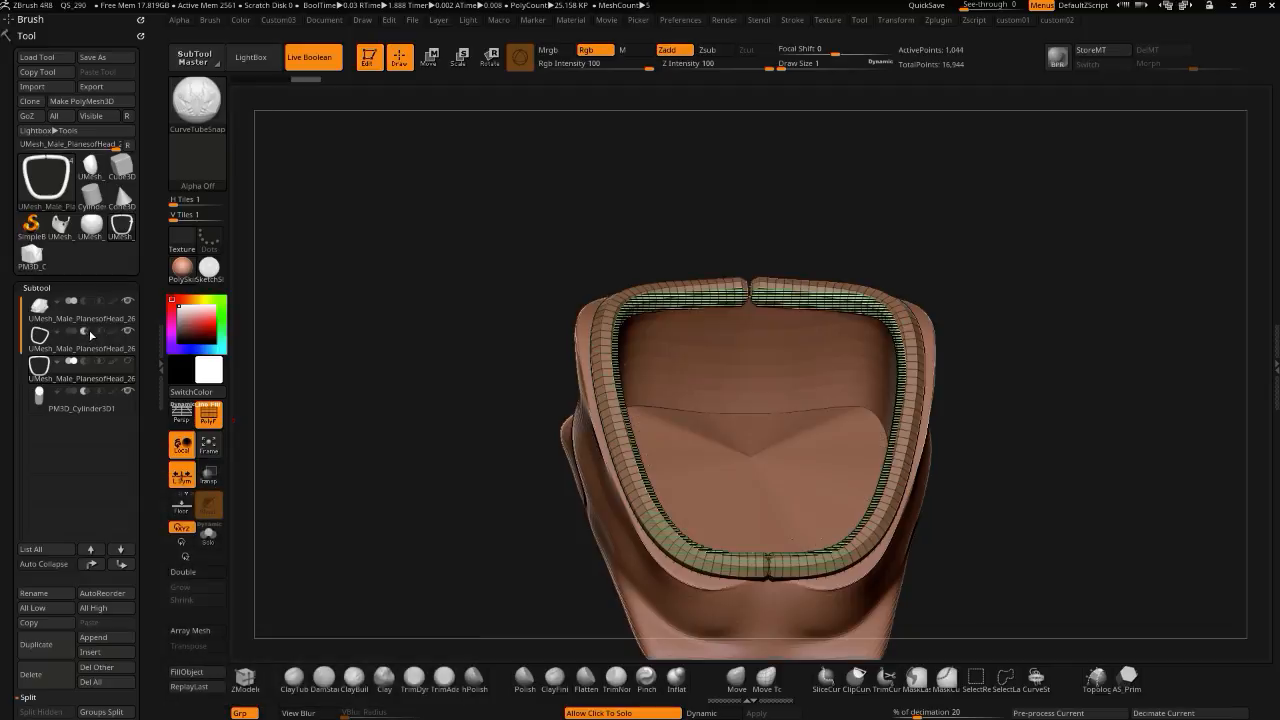
click(37, 341)
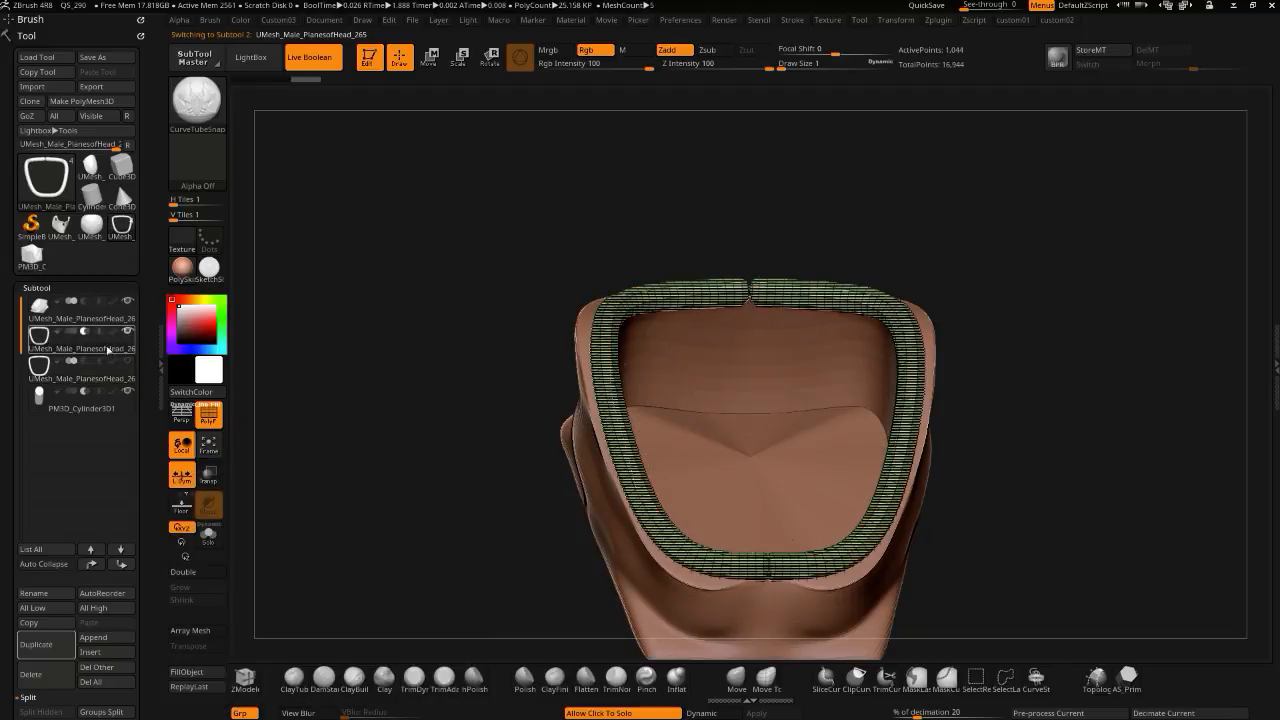
click(208, 418)
click(373, 430)
click(376, 428)
mouse_move(376, 421)
mouse_down()
mouse_move(382, 505)
mouse_move(364, 408)
mouse_up()
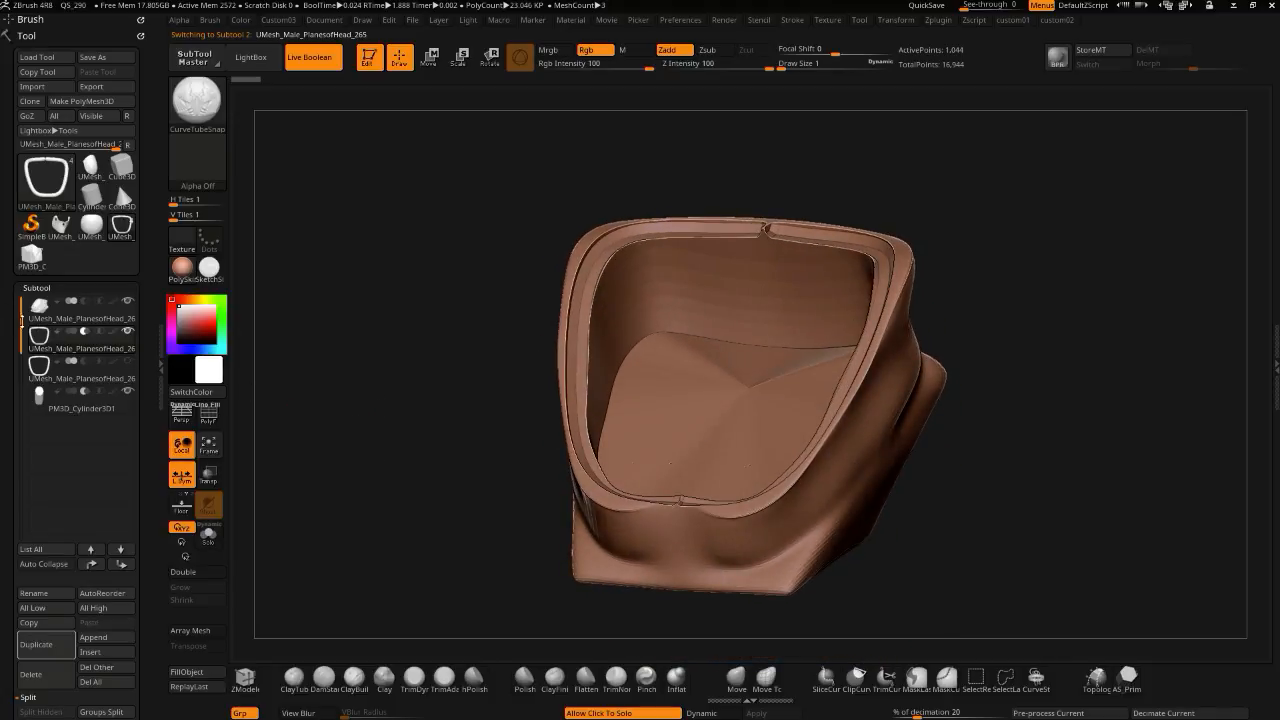
- Select the cylinder subtool, inspect it in isolation and reorder it to sit directly below the head piece in the subtool list
click(37, 406)
click(337, 451)
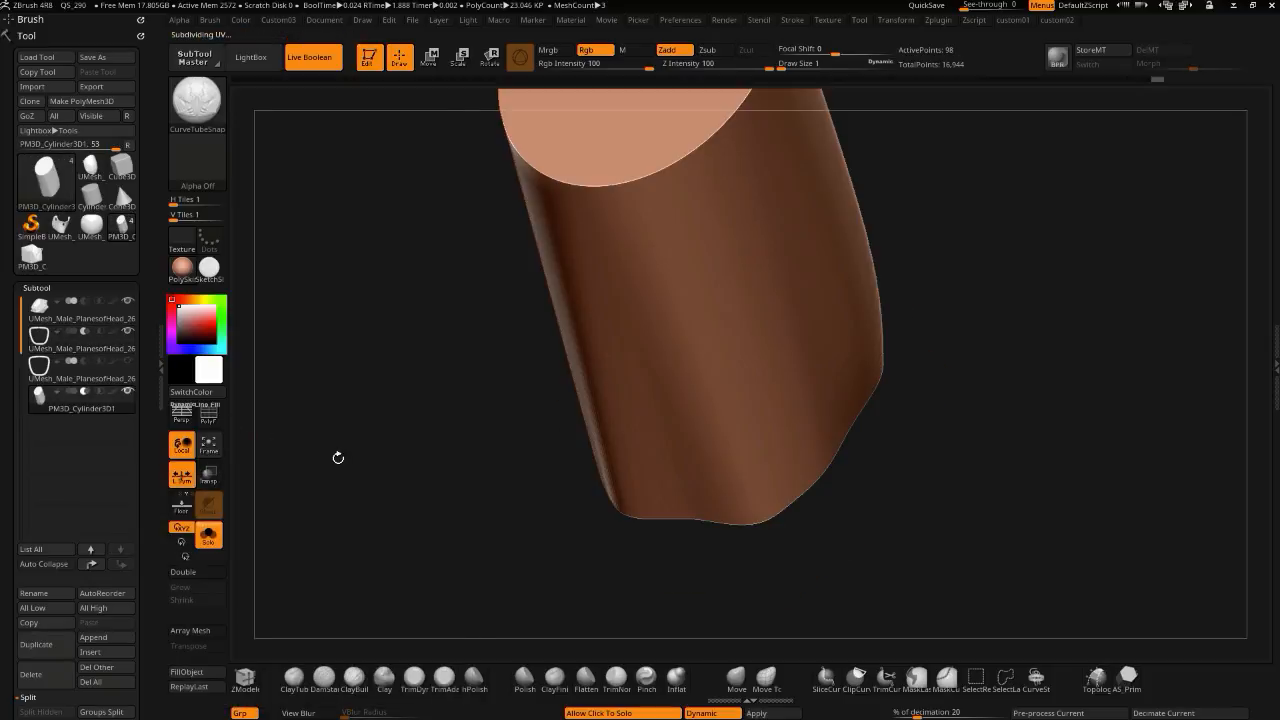
drag(338, 457, 350, 459)
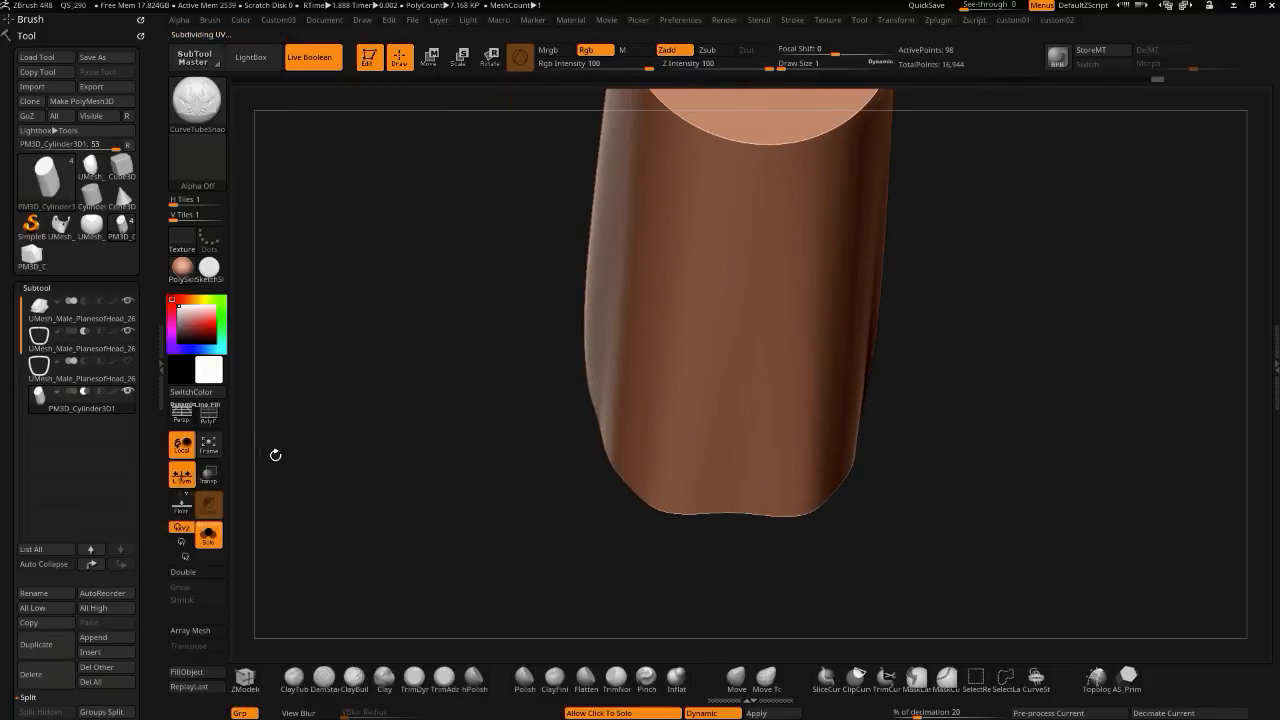
mouse_move(38, 320)
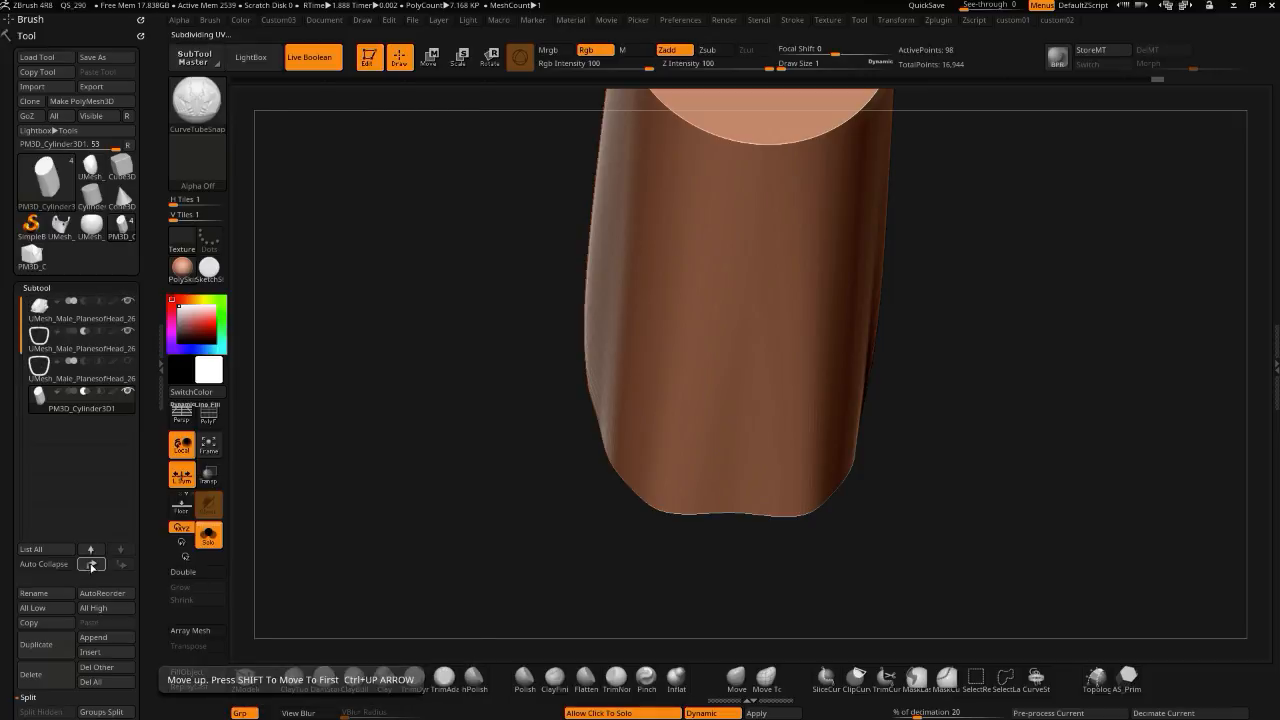
click(91, 564)
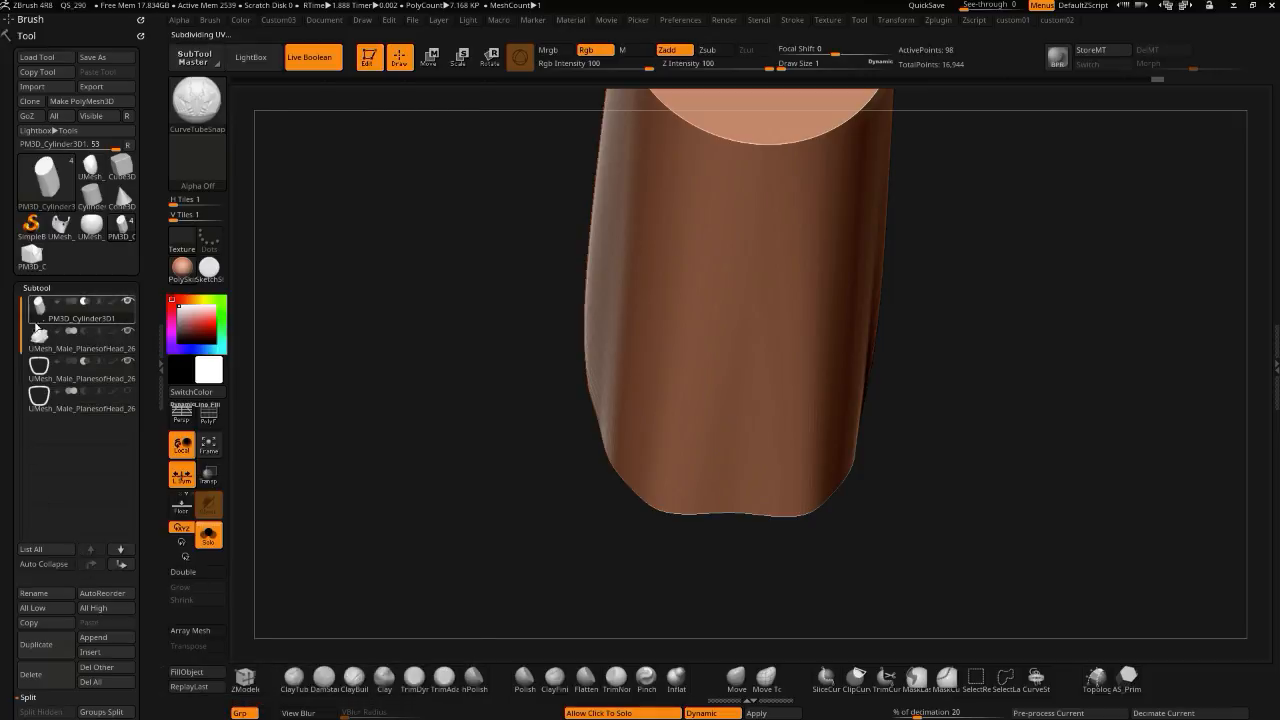
click(121, 564)
mouse_move(61, 368)
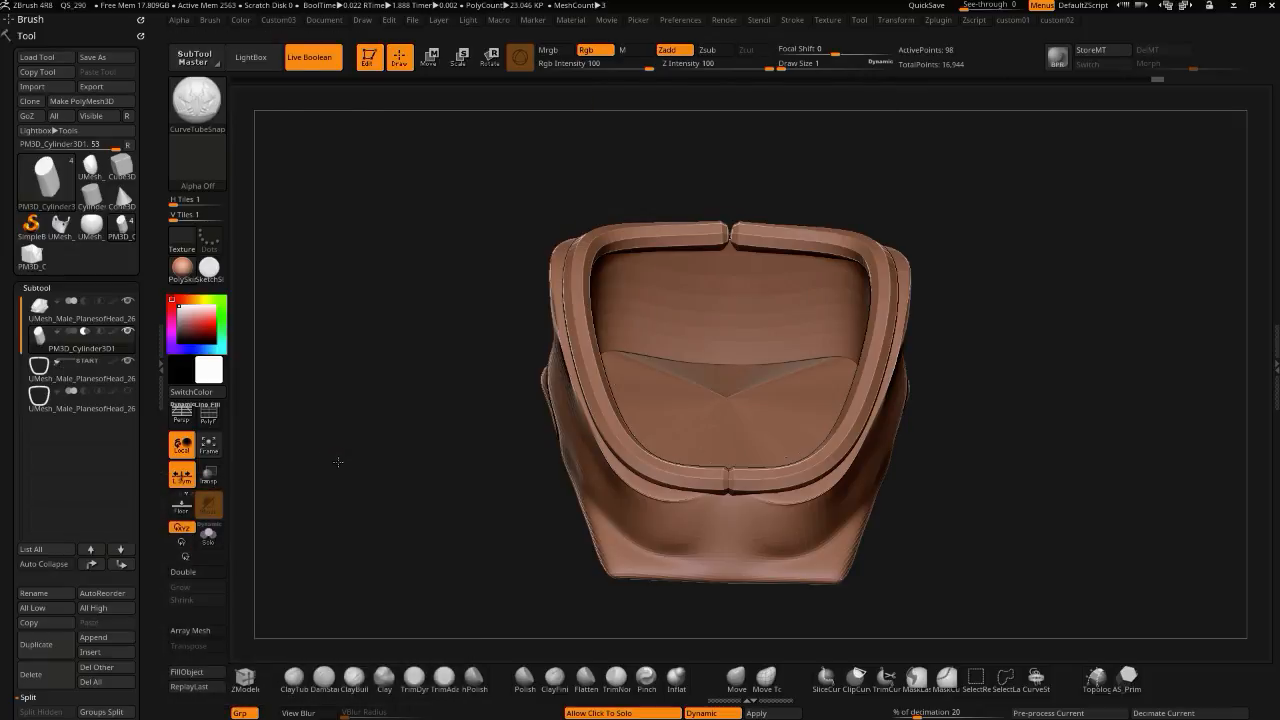
- Select the visible tube subtool, switch off its Start flag and set it to subtract from the head piece
drag(344, 517, 306, 477)
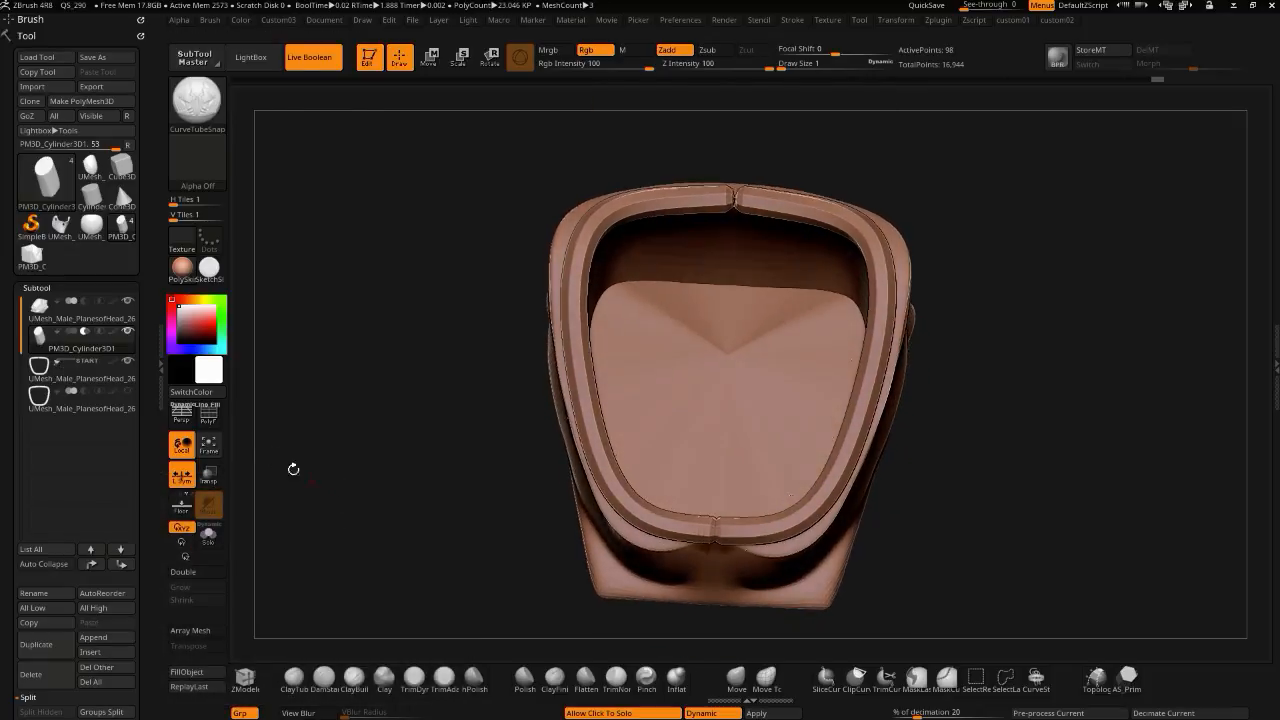
mouse_move(46, 318)
click(48, 370)
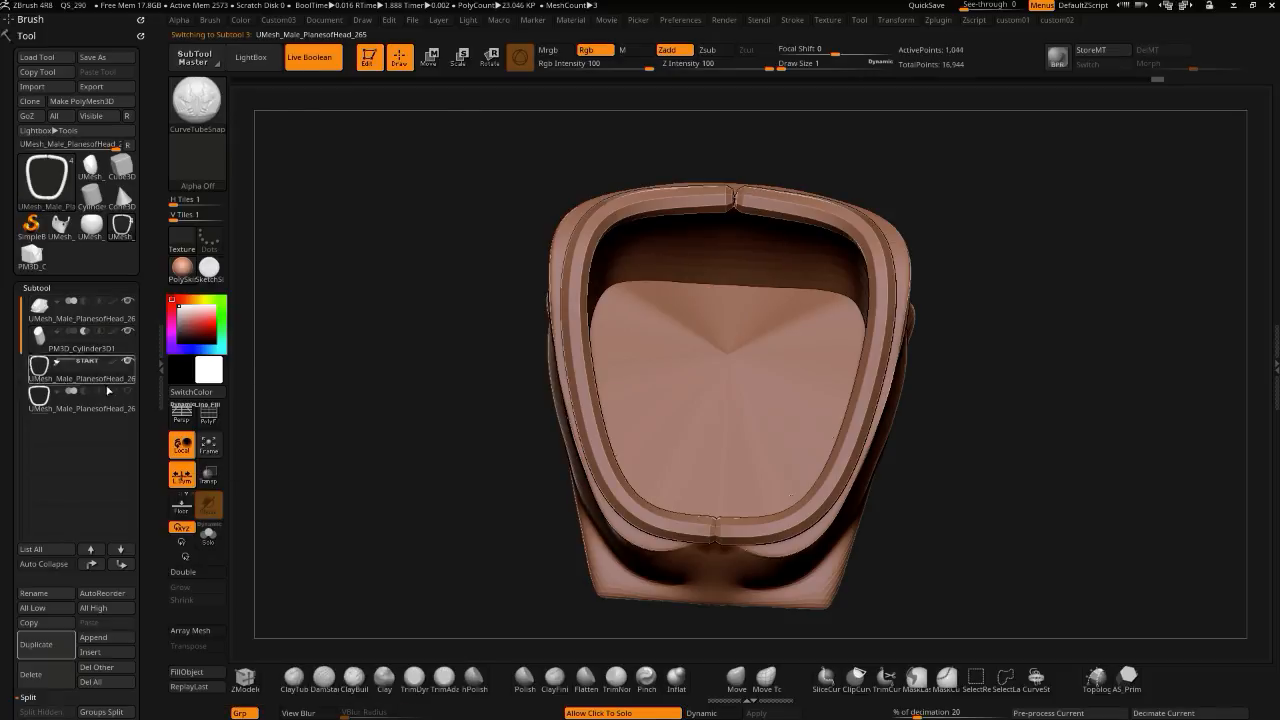
key(1)
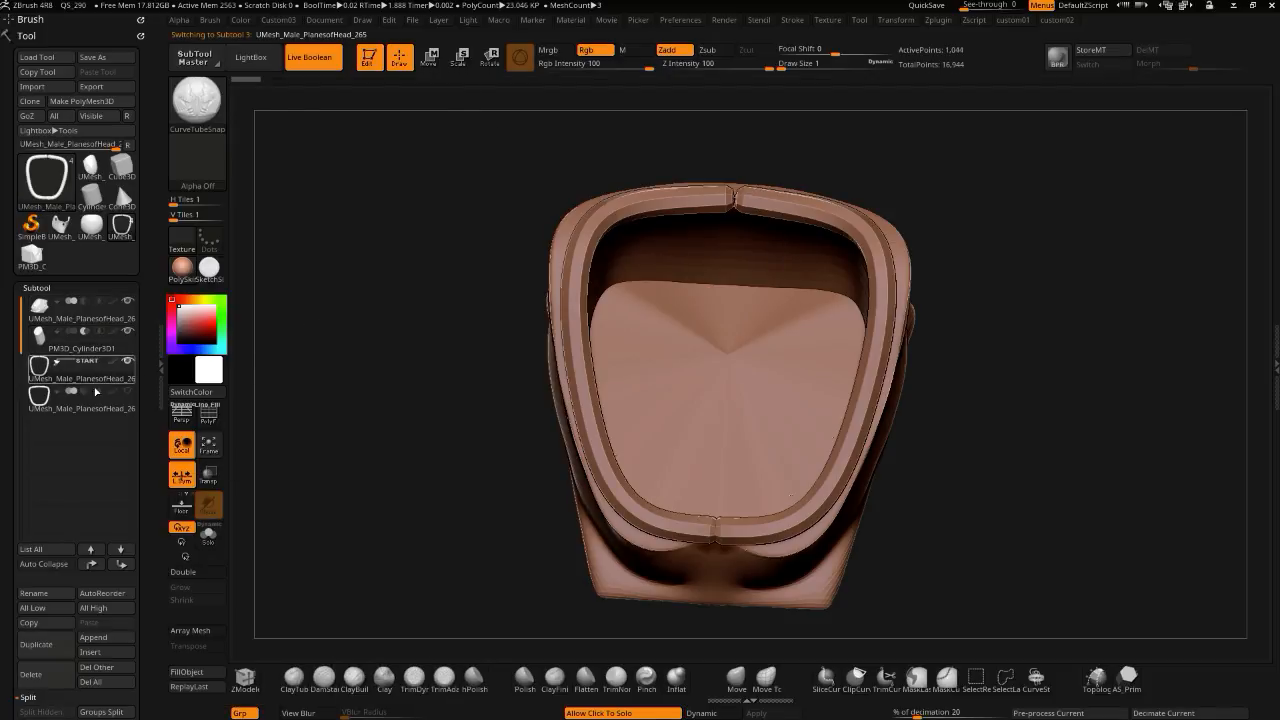
drag(356, 412, 376, 432)
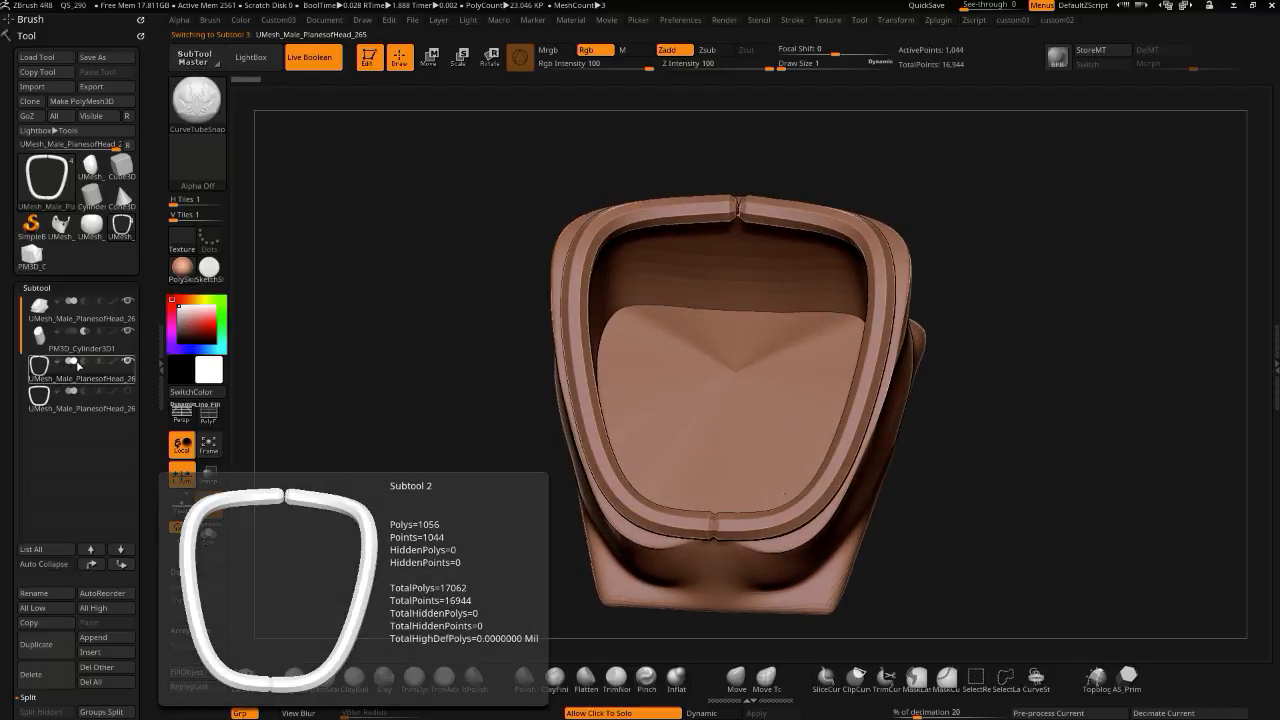
click(84, 362)
drag(383, 414, 394, 449)
- Turn on Dynamic Subdivision for the tube, raise its smooth subdivision level and inspect the smoothed groove around the rim
key(space)
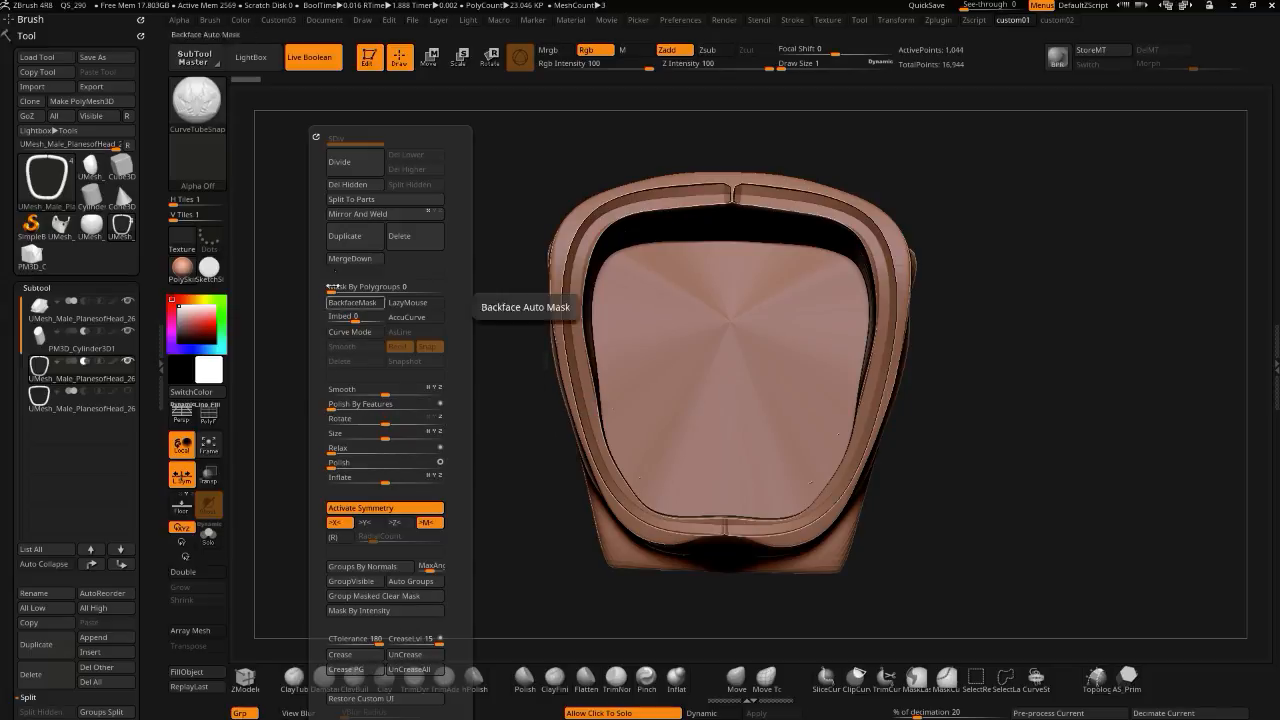
click(345, 173)
key(ctrl+z)
key(2)
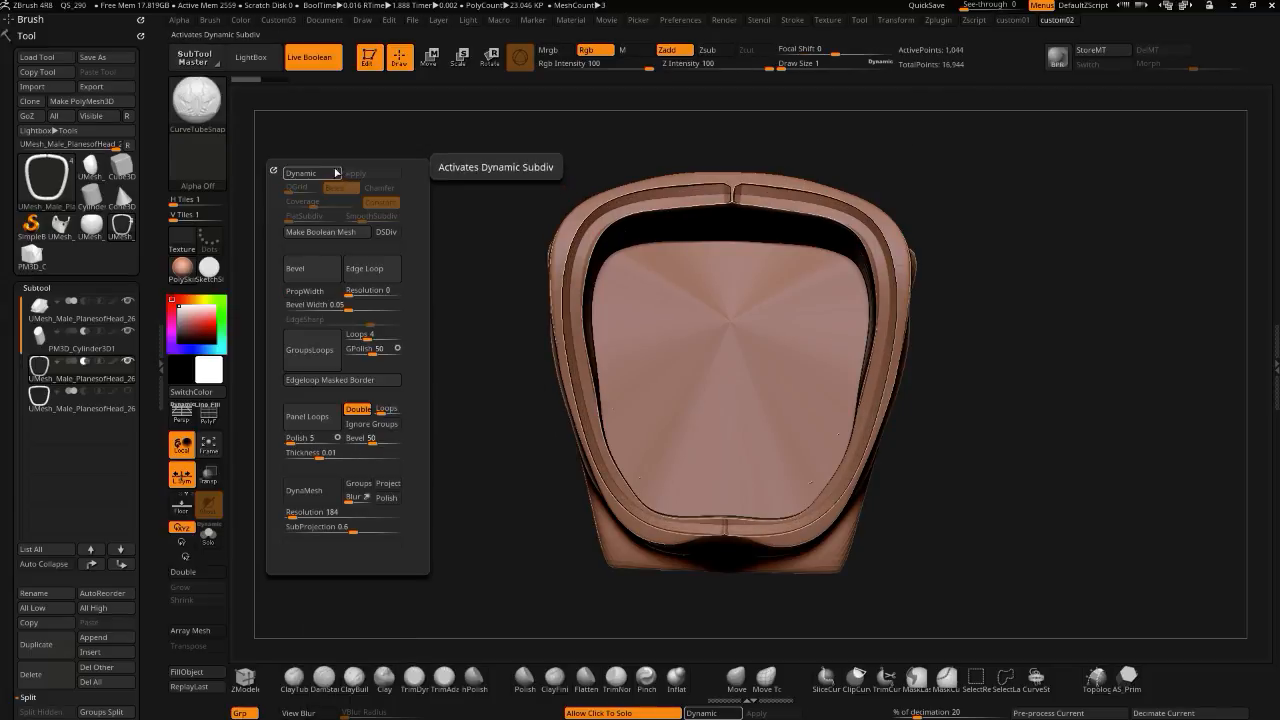
click(300, 175)
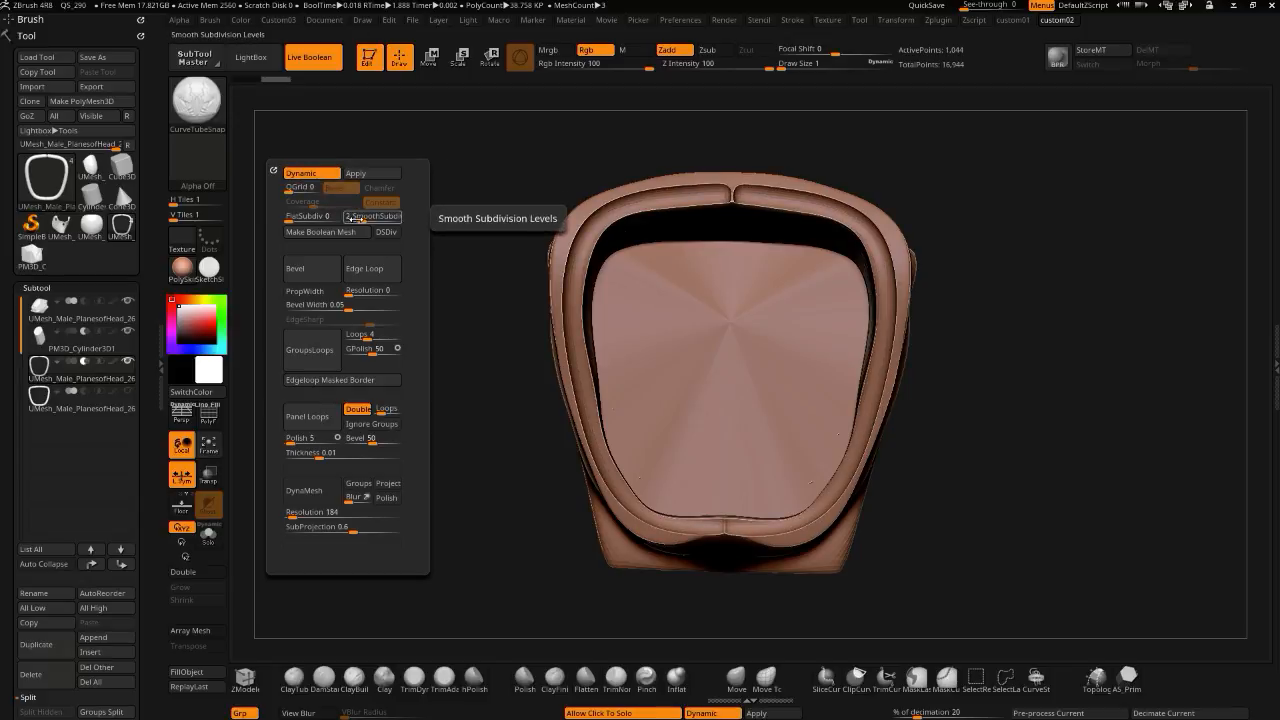
drag(362, 218, 367, 218)
drag(489, 473, 748, 392)
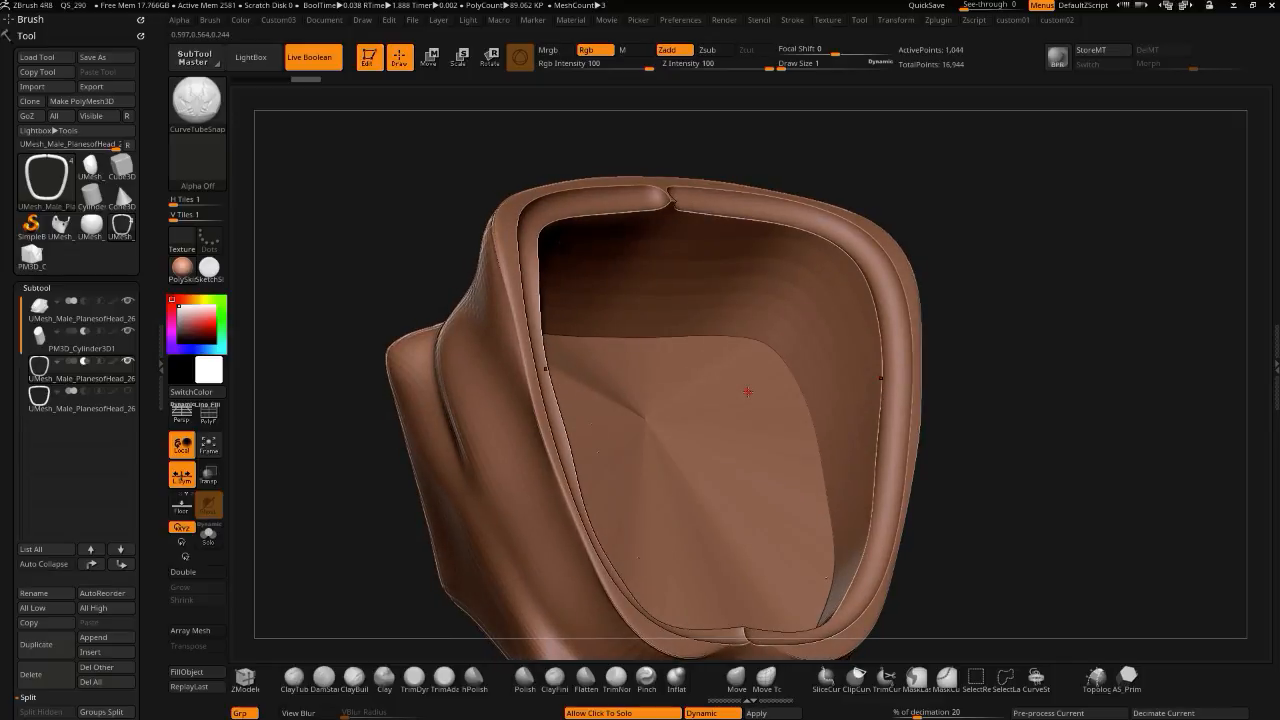
drag(384, 218, 546, 186)
mouse_move(349, 274)
mouse_down()
mouse_move(341, 283)
mouse_move(309, 266)
mouse_up()
key(f)
- Try to reshape the tube near its gap with the Move brush, and undo the adjustments
click(736, 679)
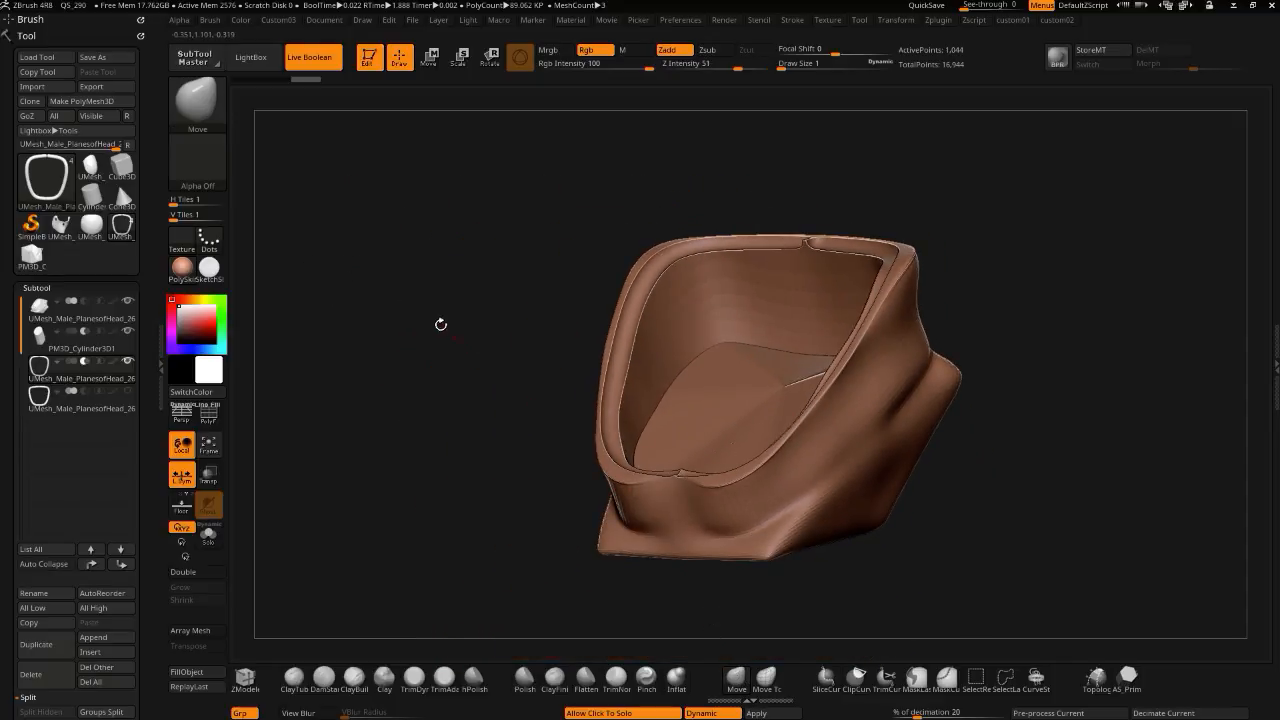
drag(446, 329, 461, 235)
drag(529, 161, 482, 315)
alt+drag(437, 234, 438, 345)
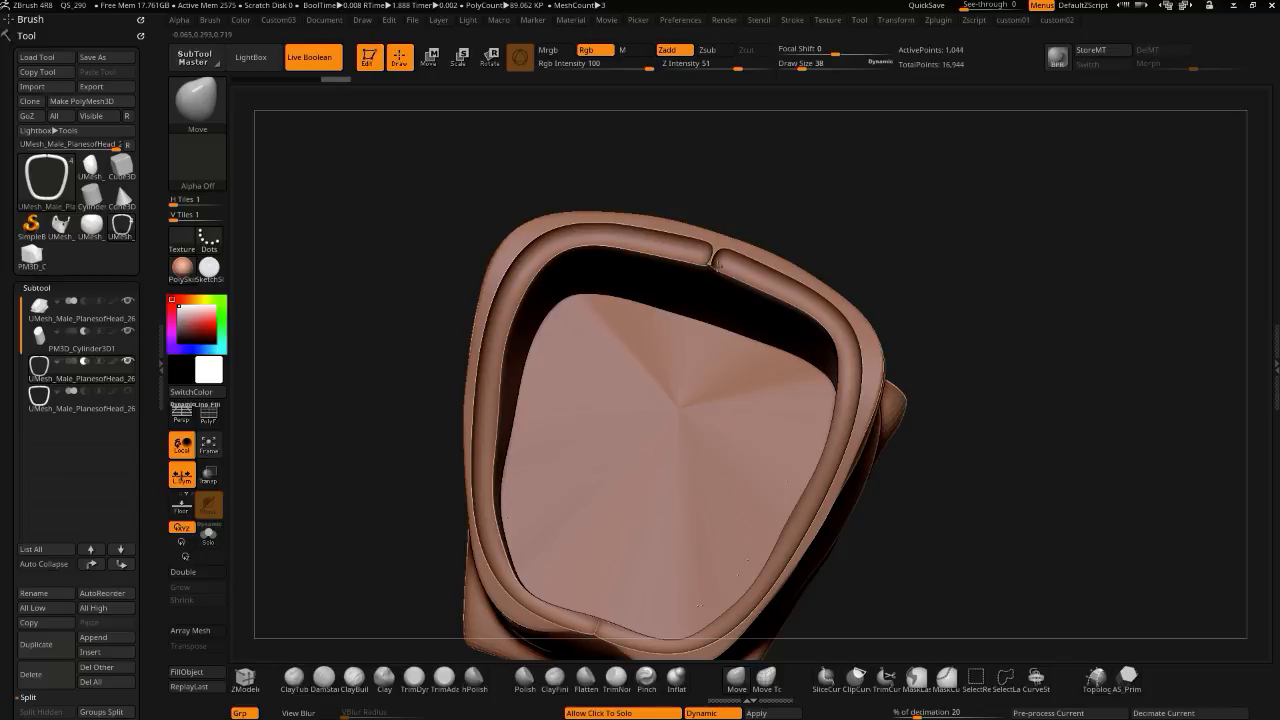
drag(743, 274, 774, 293)
key(ctrl+z)
click(391, 195)
drag(391, 195, 440, 266)
mouse_move(628, 350)
alt+mouse_down()
mouse_move(614, 380)
mouse_move(634, 378)
alt+mouse_up()
drag(706, 238, 708, 229)
alt+drag(686, 369, 506, 263)
key(ctrl+z)
- Isolate the tube in a straight-on view and remove one half of it with Delete By Symmetry
mouse_move(381, 336)
shift+mouse_down()
mouse_move(420, 461)
mouse_move(424, 420)
shift+mouse_up()
key(space)
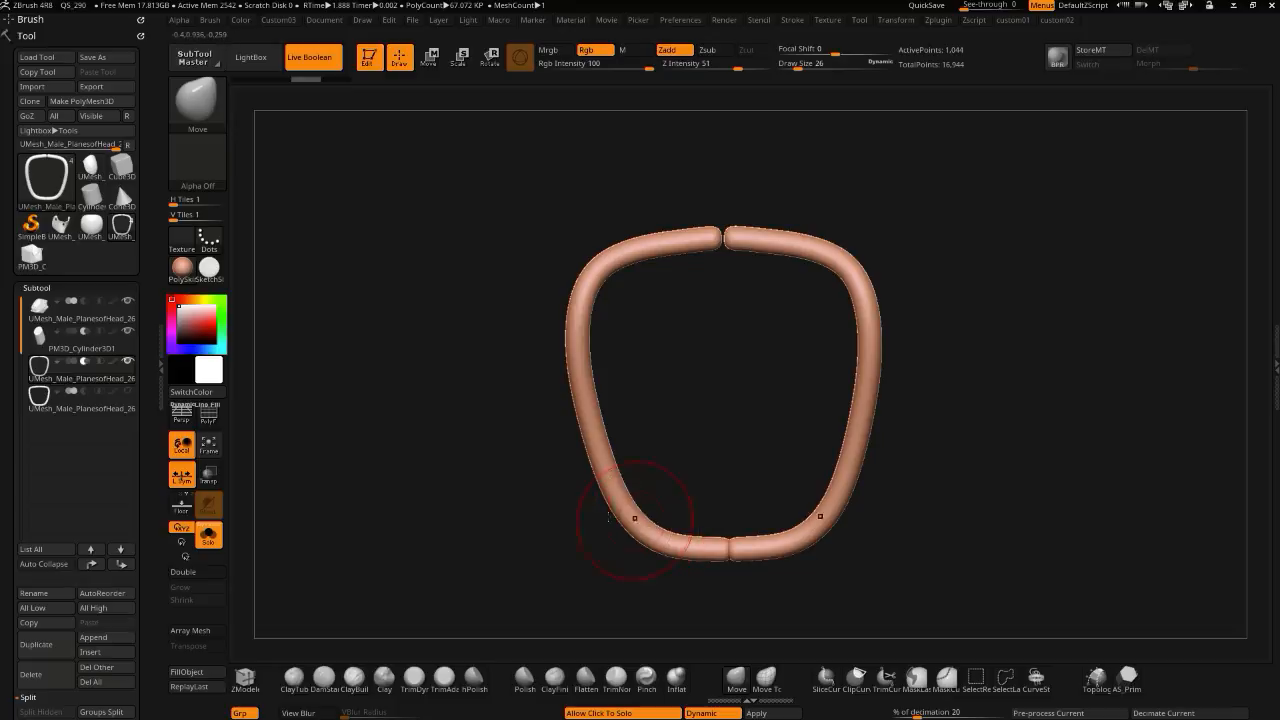
key(space)
key(space)
key(2)
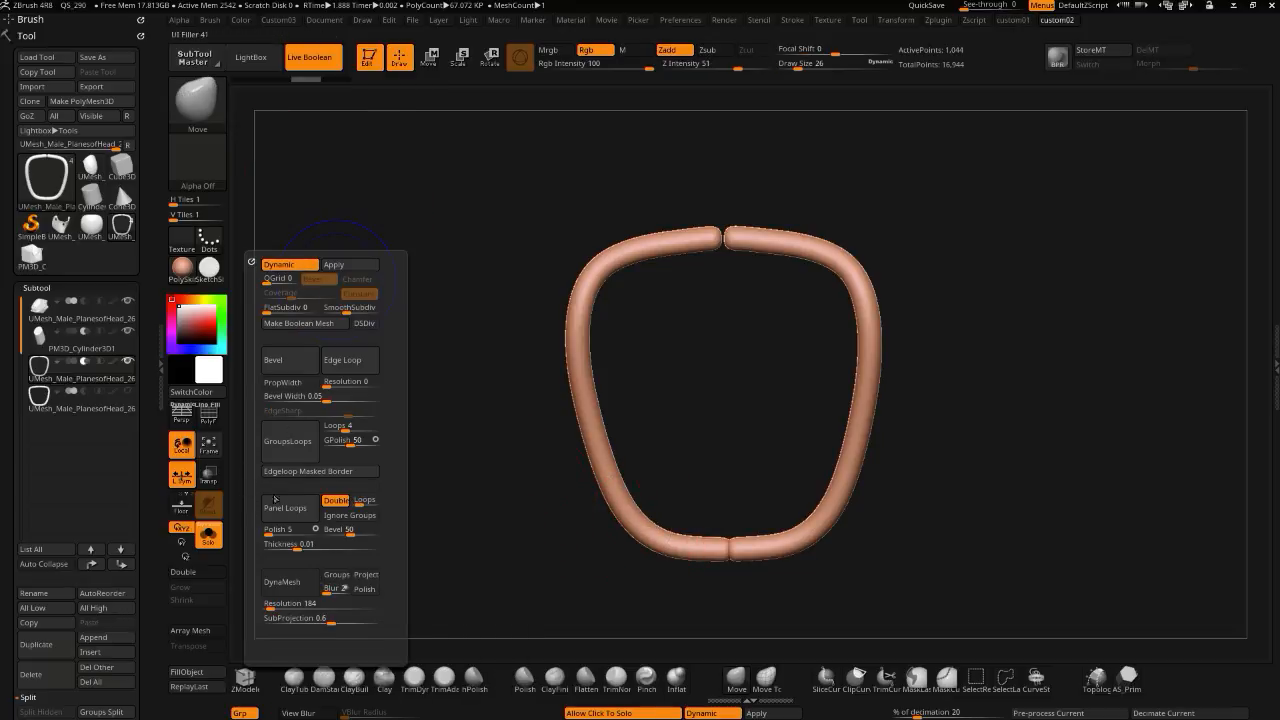
key(1)
key(3)
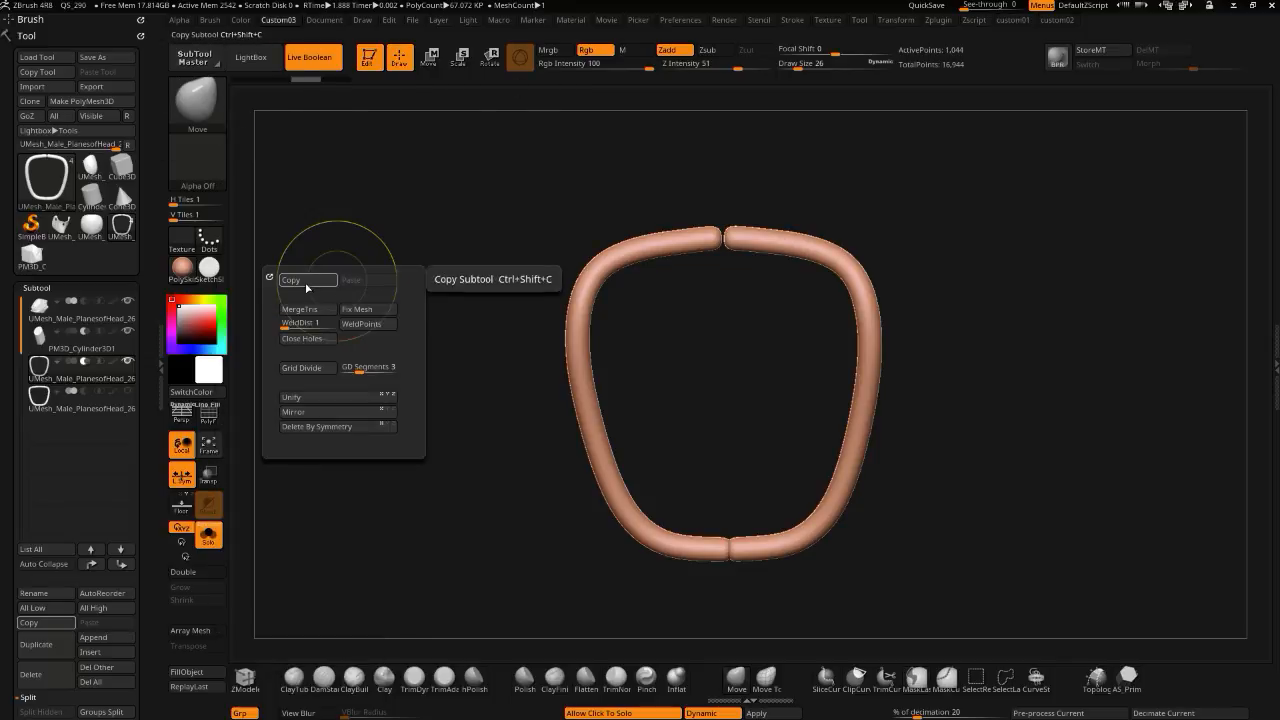
click(305, 430)
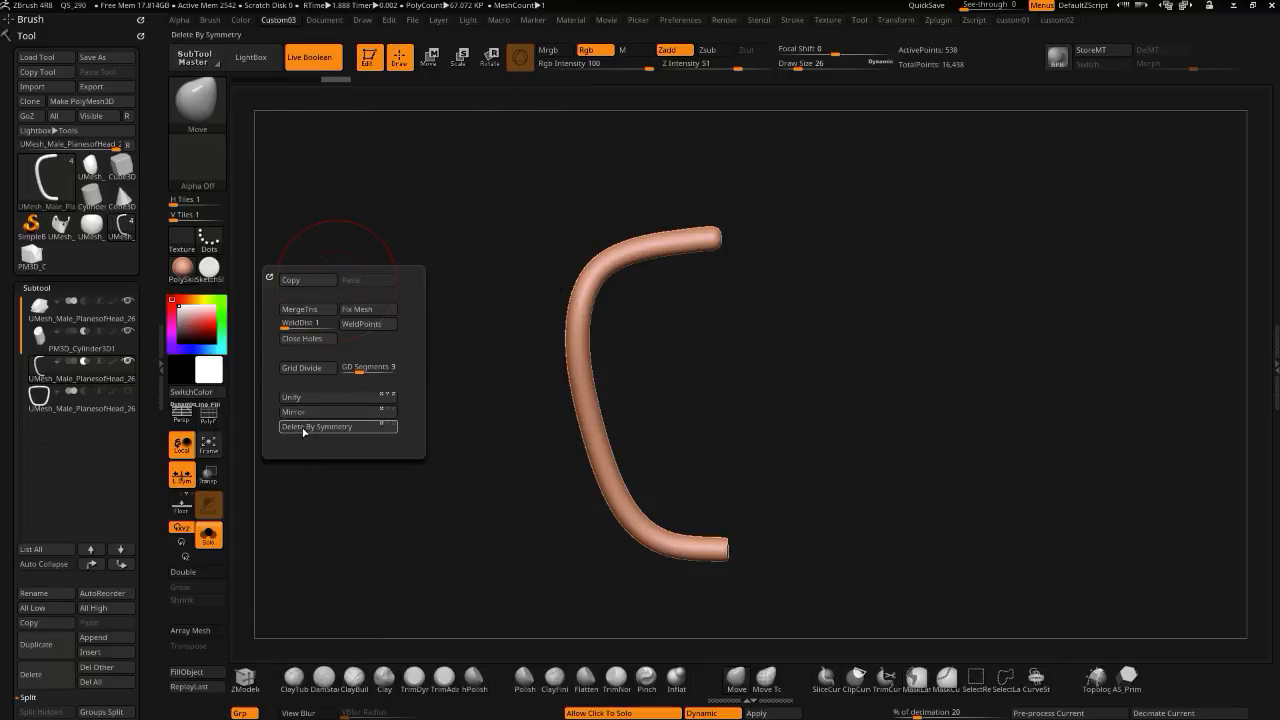
- Mask only the two open ends of the half tube with MaskPen, invert the mask and activate the Move gizmo
mouse_move(434, 514)
mouse_down()
mouse_move(376, 530)
mouse_move(426, 520)
mouse_up()
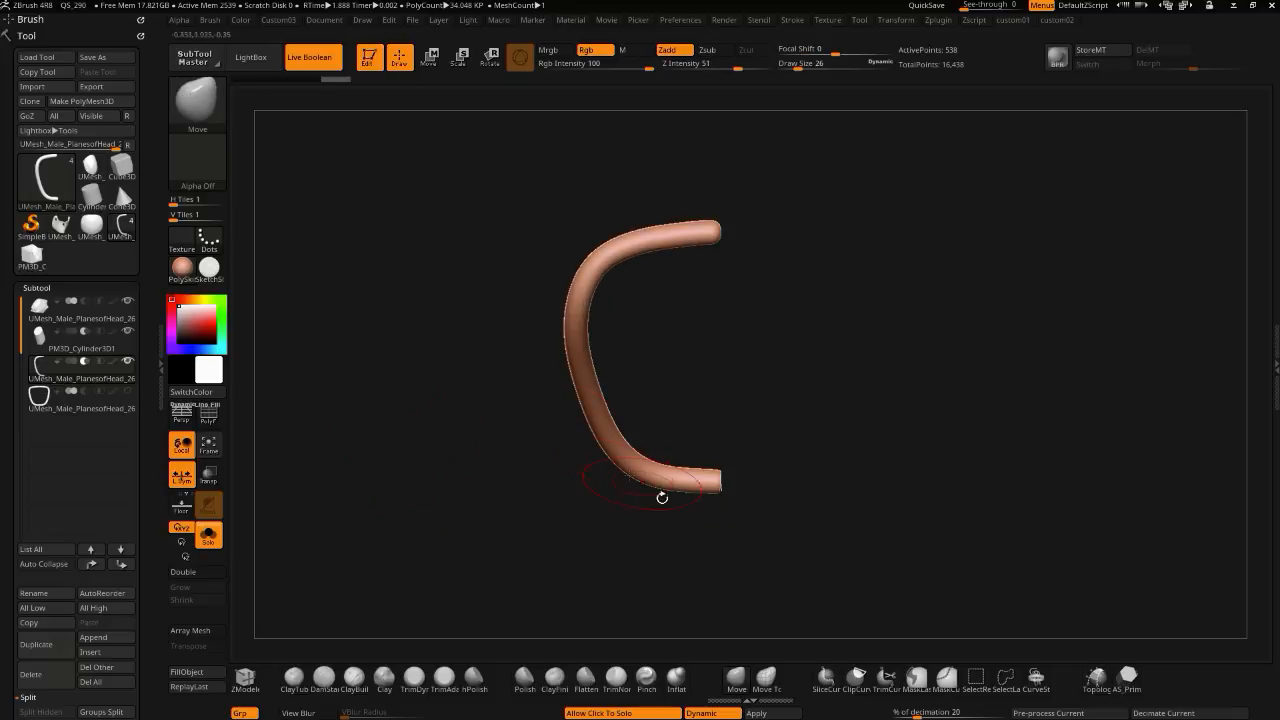
ctrl+drag(858, 531, 704, 161)
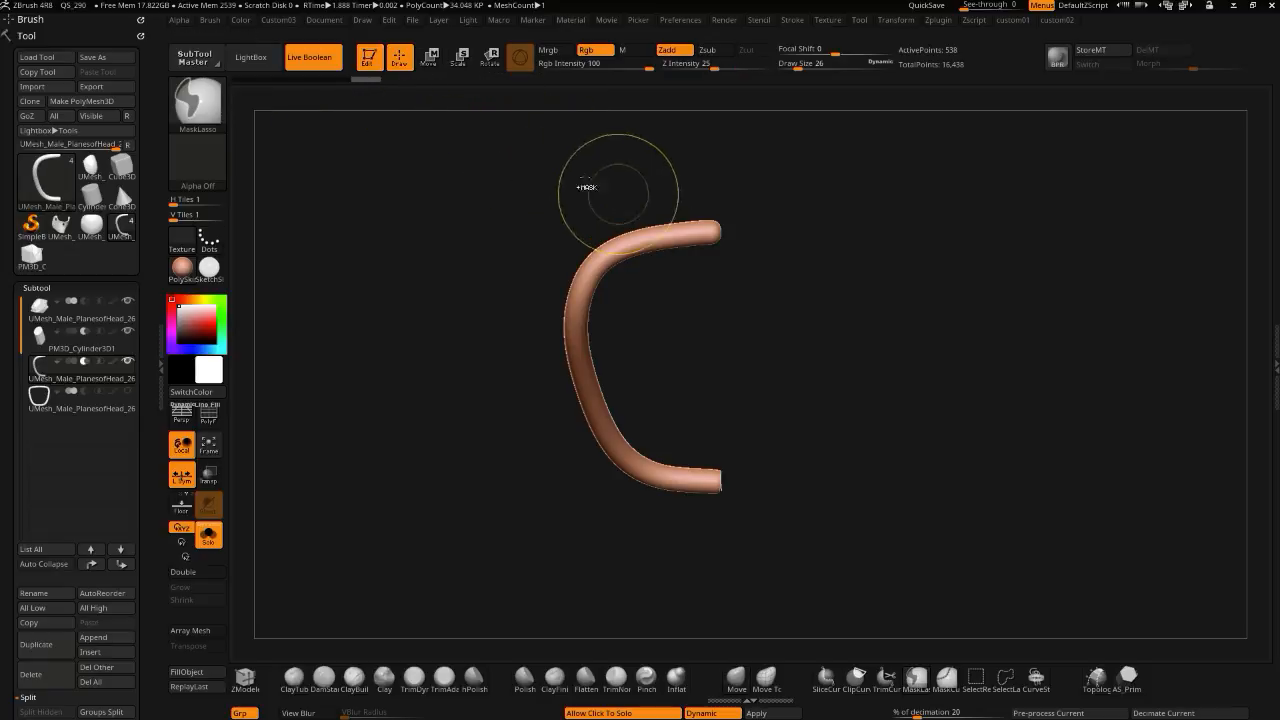
click(215, 106)
ctrl+click(393, 129)
ctrl+drag(845, 541, 703, 173)
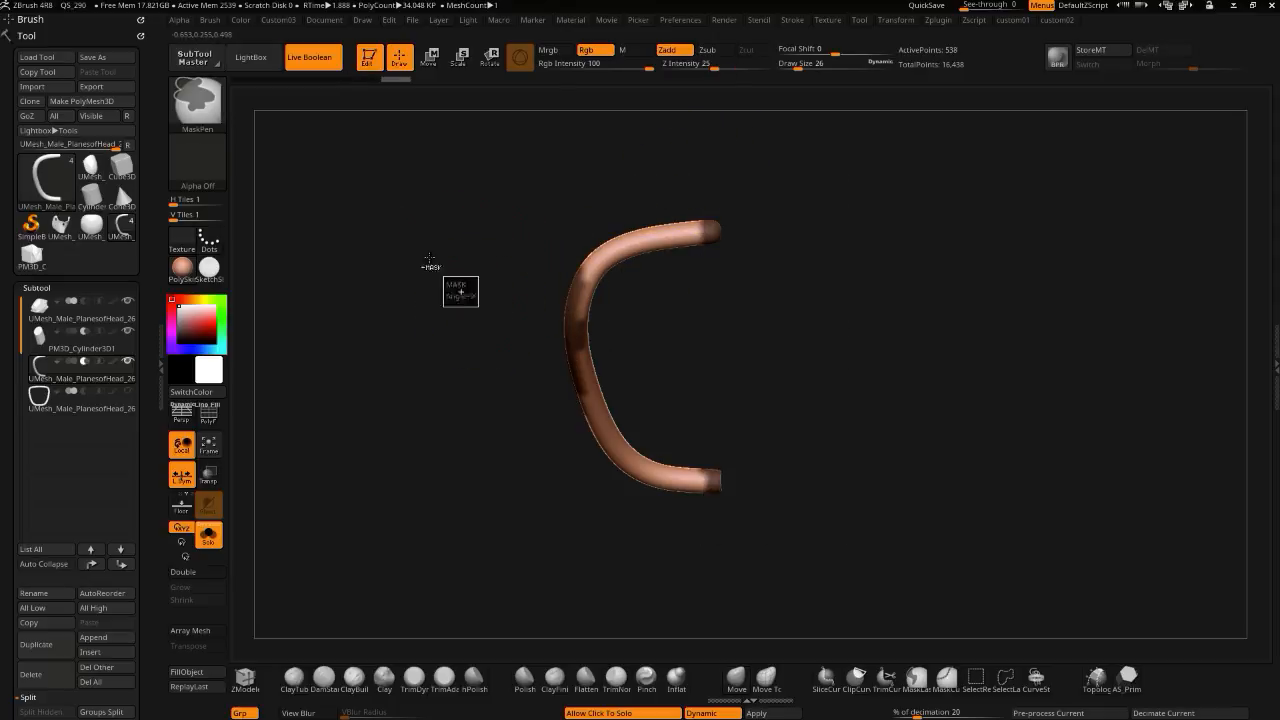
mouse_move(790, 550)
ctrl+mouse_down()
mouse_move(700, 250)
mouse_move(700, 155)
ctrl+mouse_up()
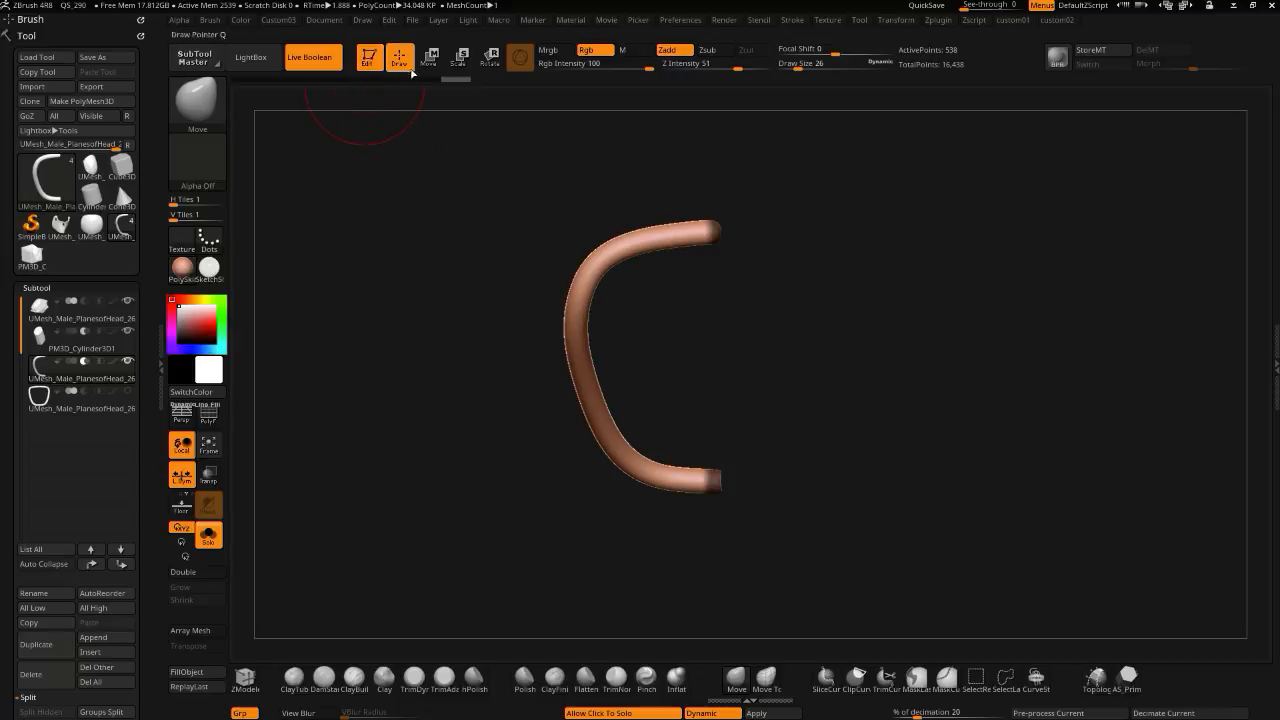
click(429, 57)
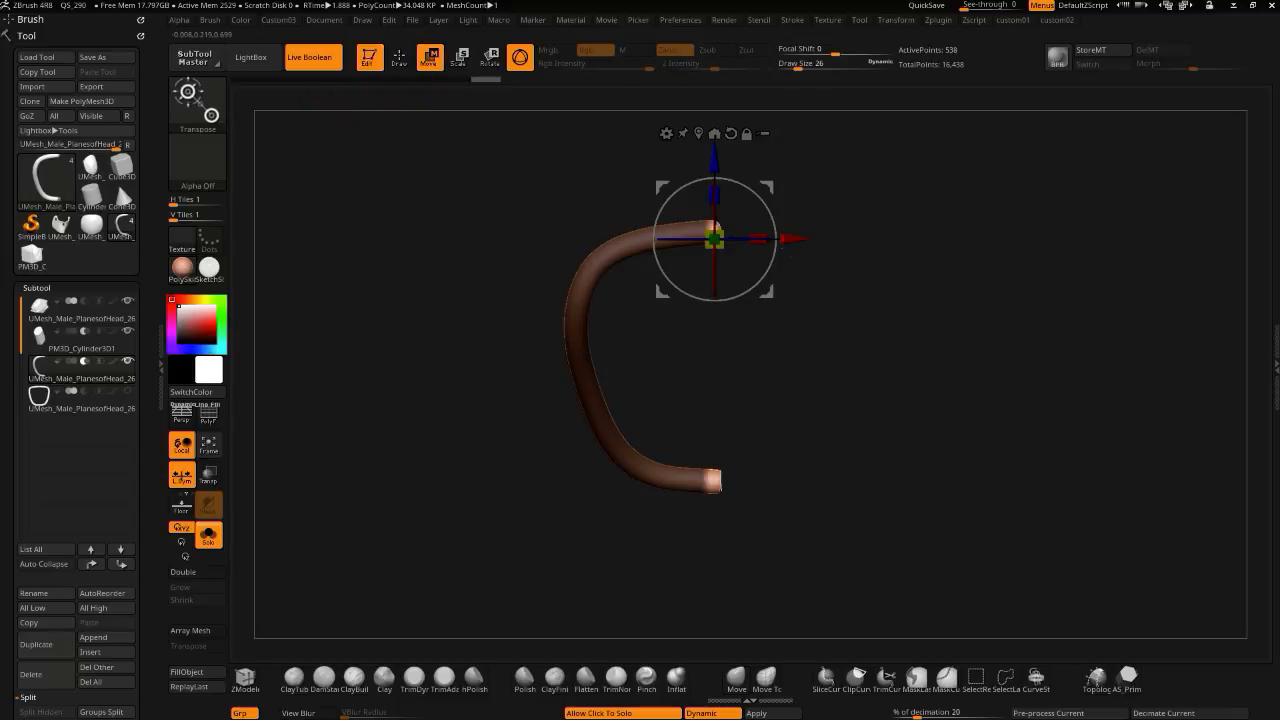
- Try to extend the half tube's ends past the centre and apply Mirror And Weld, and undo both
drag(792, 238, 822, 238)
ctrl+drag(430, 256, 444, 274)
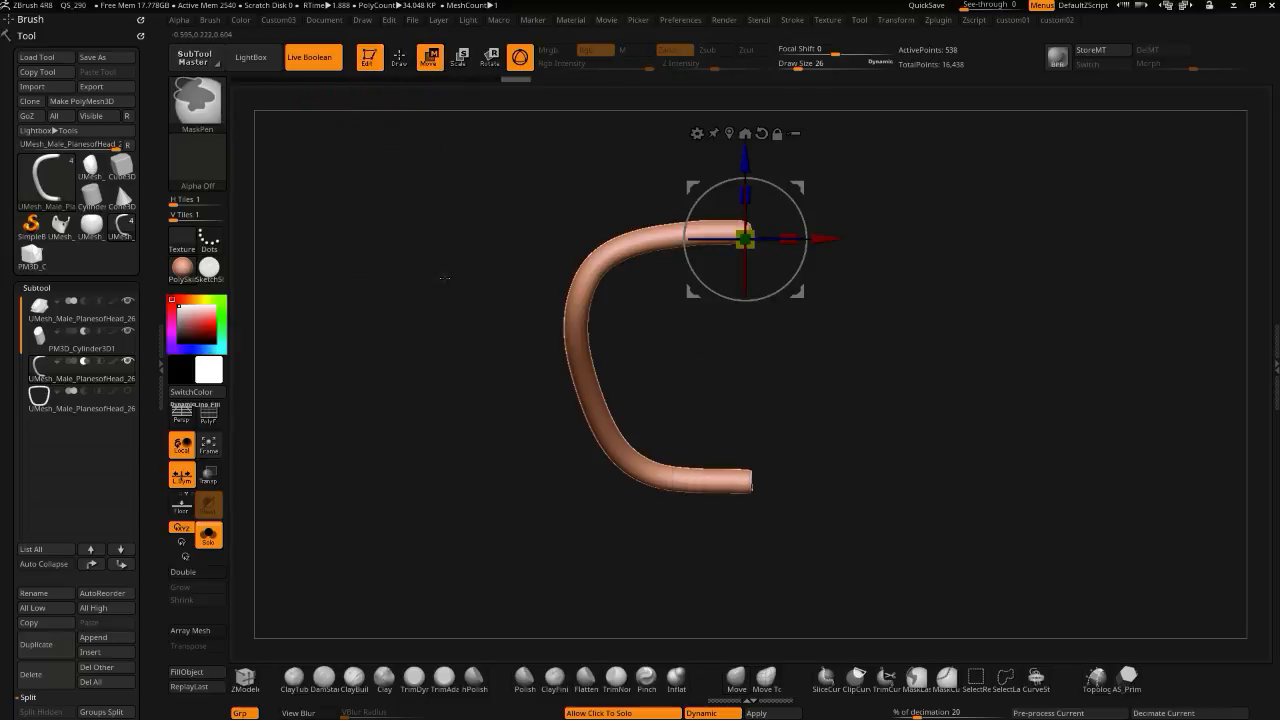
key(1)
click(403, 235)
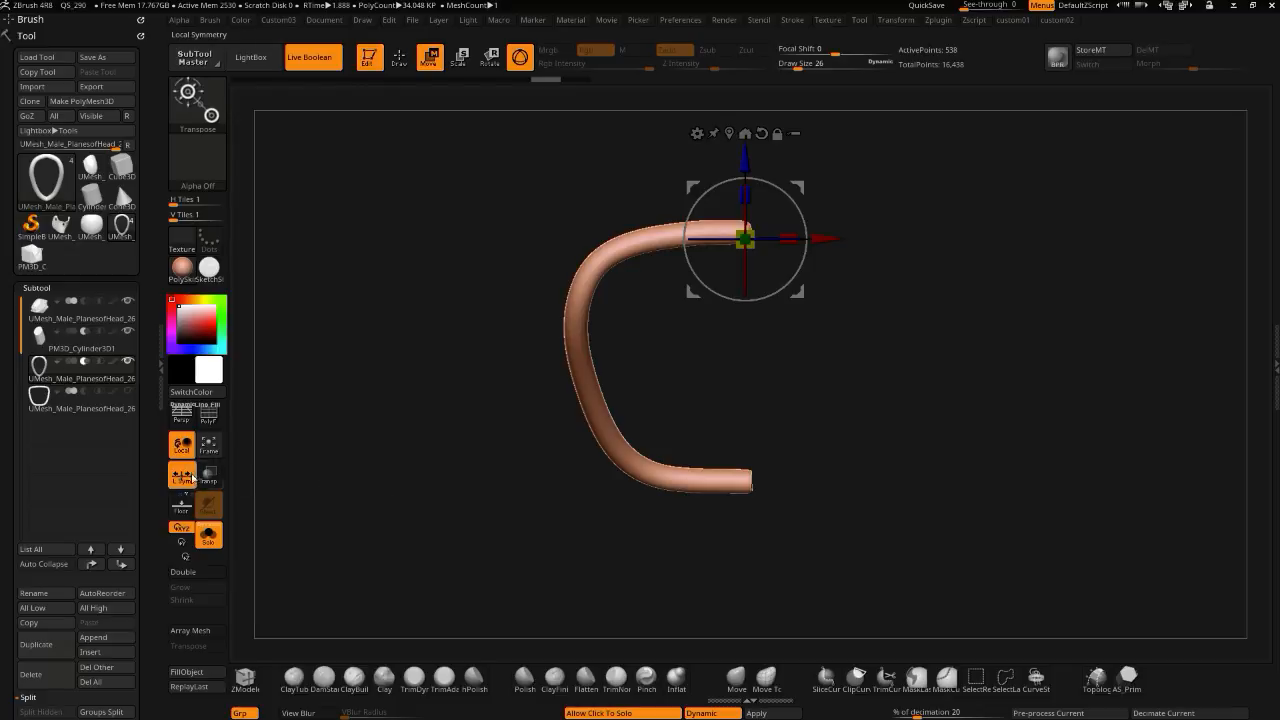
key(ctrl+z)
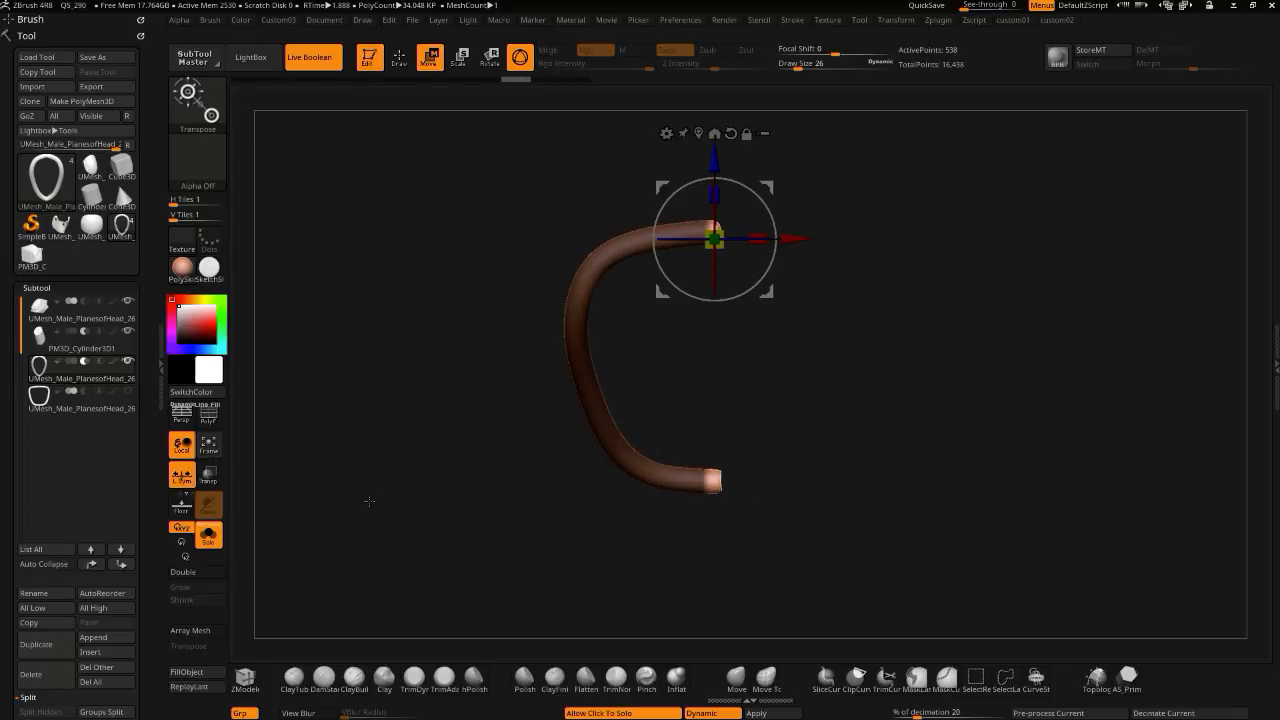
- Toggle local symmetry, try Mirror And Weld on the half tube with it enabled, and undo the result
click(183, 482)
click(182, 482)
key(space)
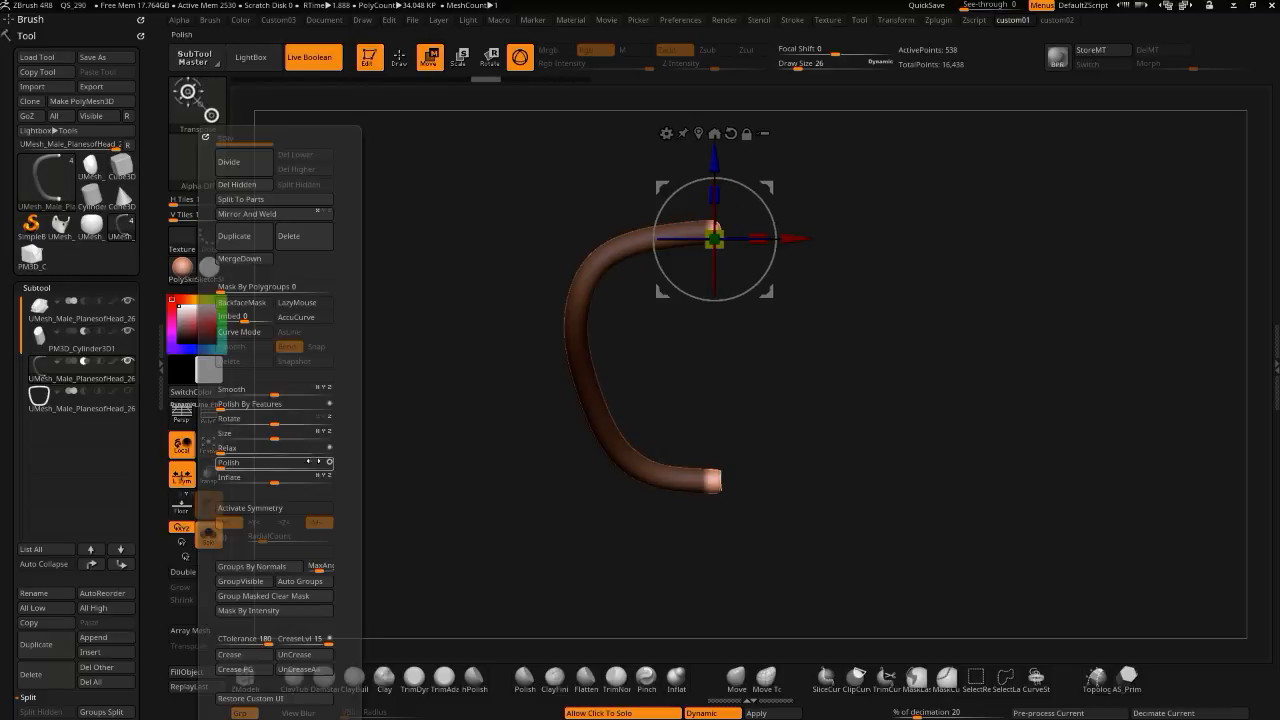
click(246, 216)
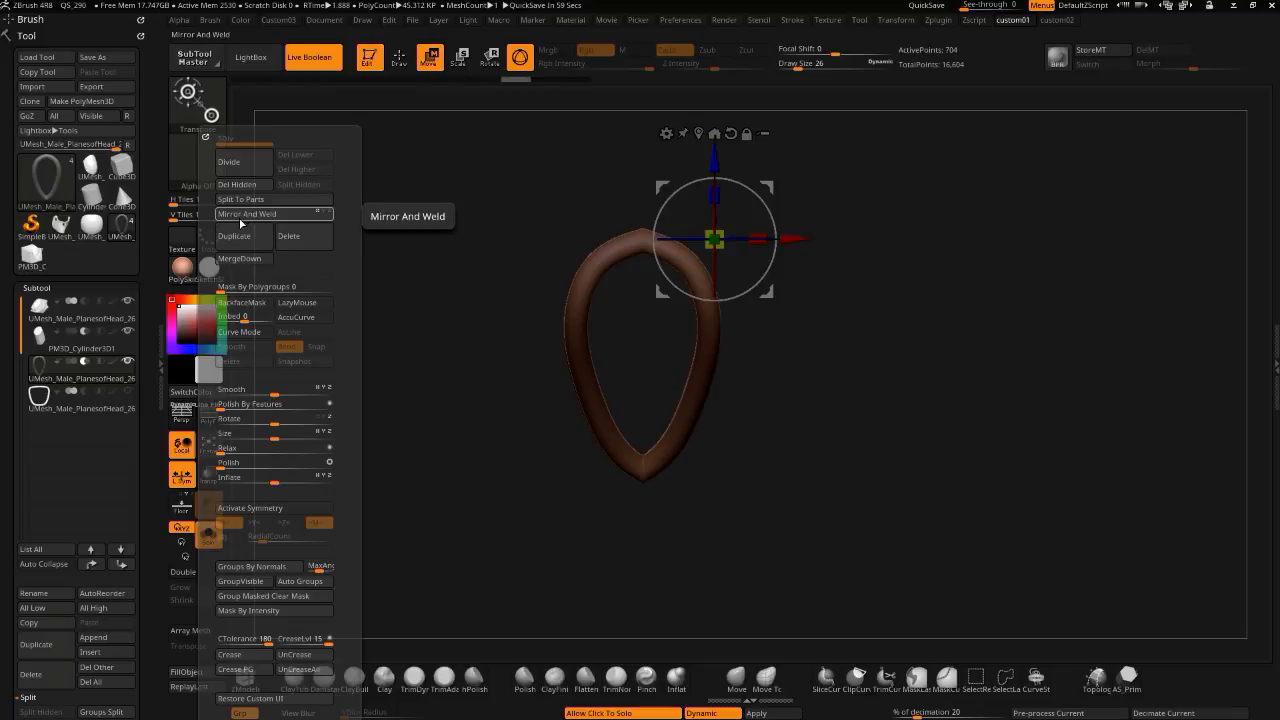
key(ctrl+z)
- Show the half tube with the head piece, turn off local symmetry, test Mirror And Weld and undo it
drag(416, 312, 449, 489)
click(411, 531)
drag(412, 532, 391, 563)
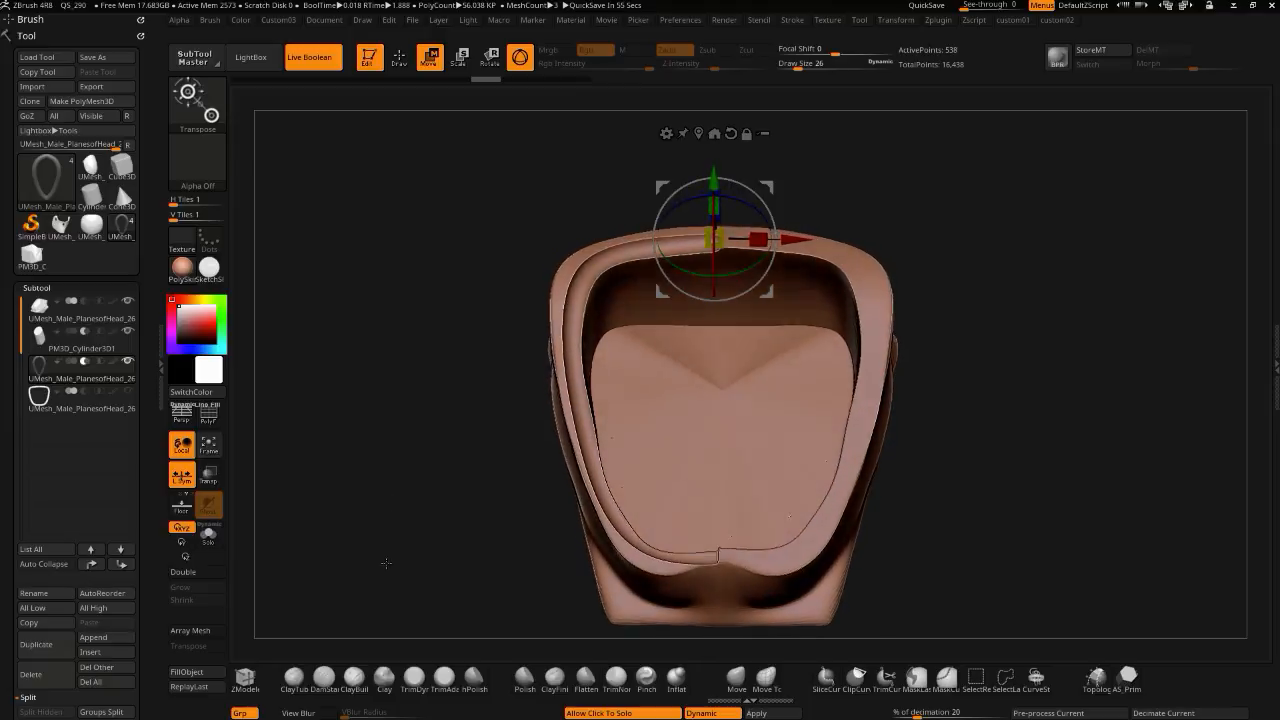
click(183, 484)
key(1)
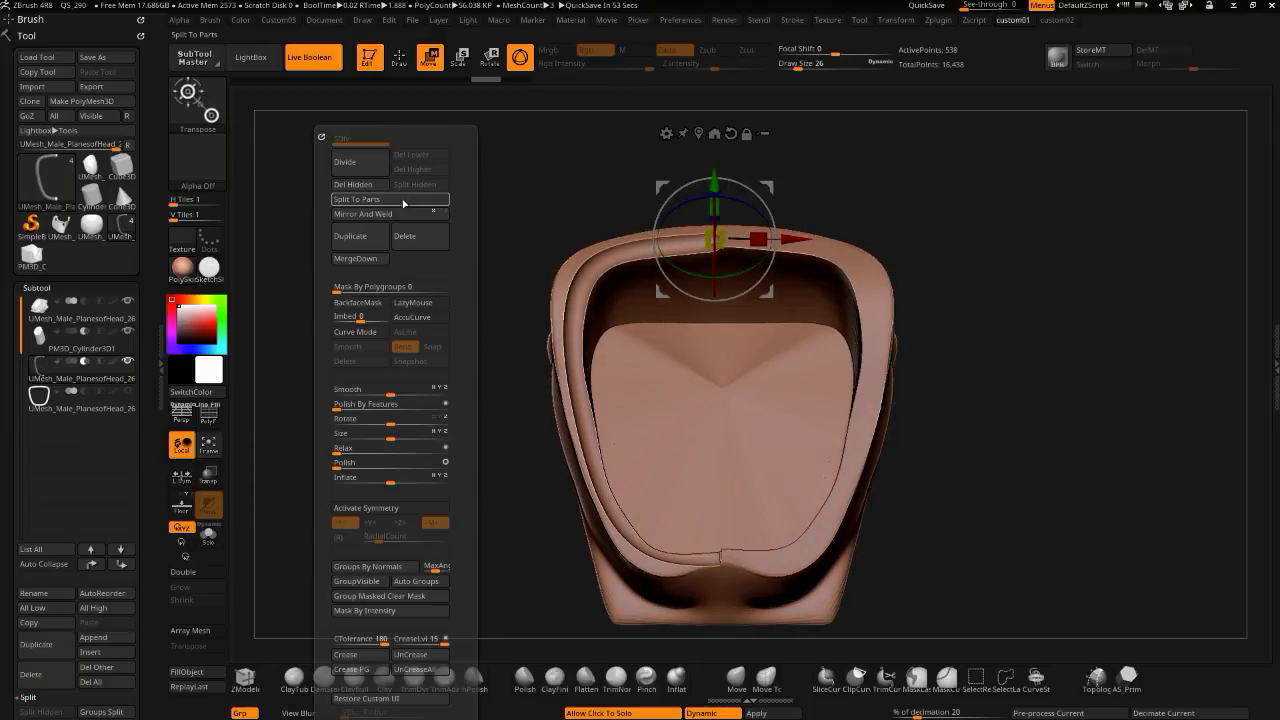
click(342, 216)
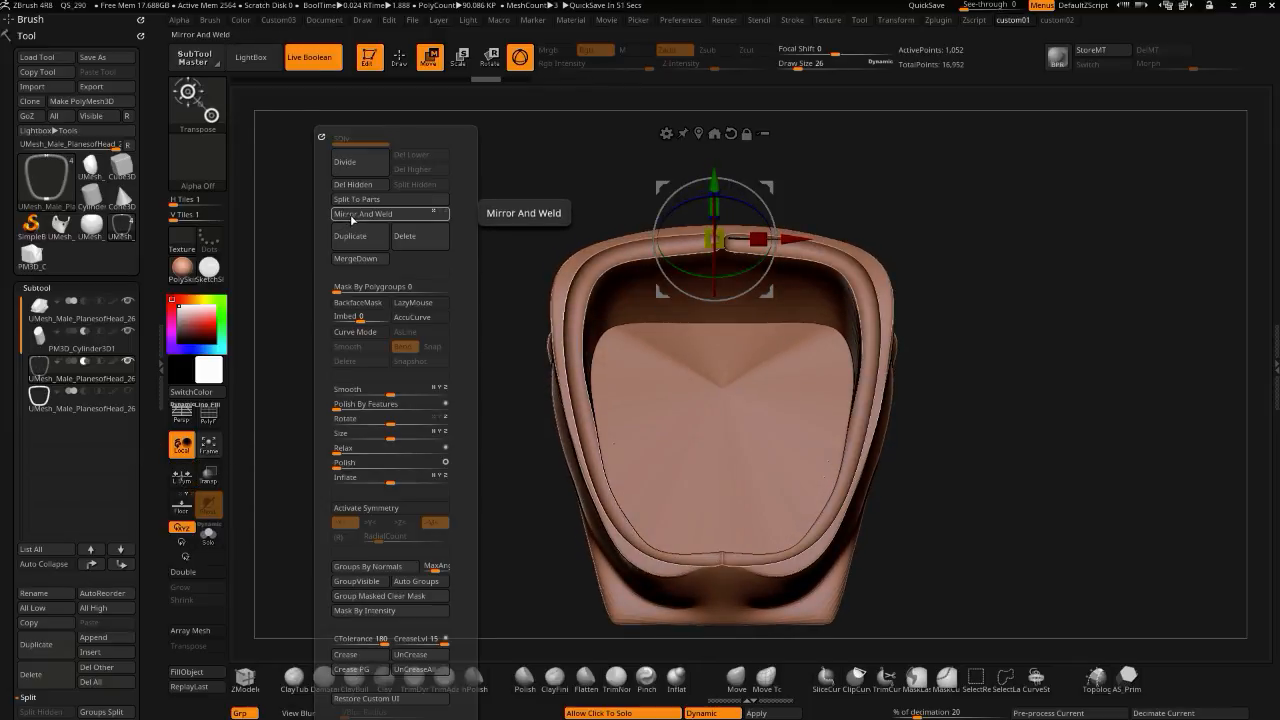
key(ctrl+z)
- Extend the half tube's ends past the centre, clear the mask, apply Mirror And Weld and show it with the head piece in Draw mode
click(482, 259)
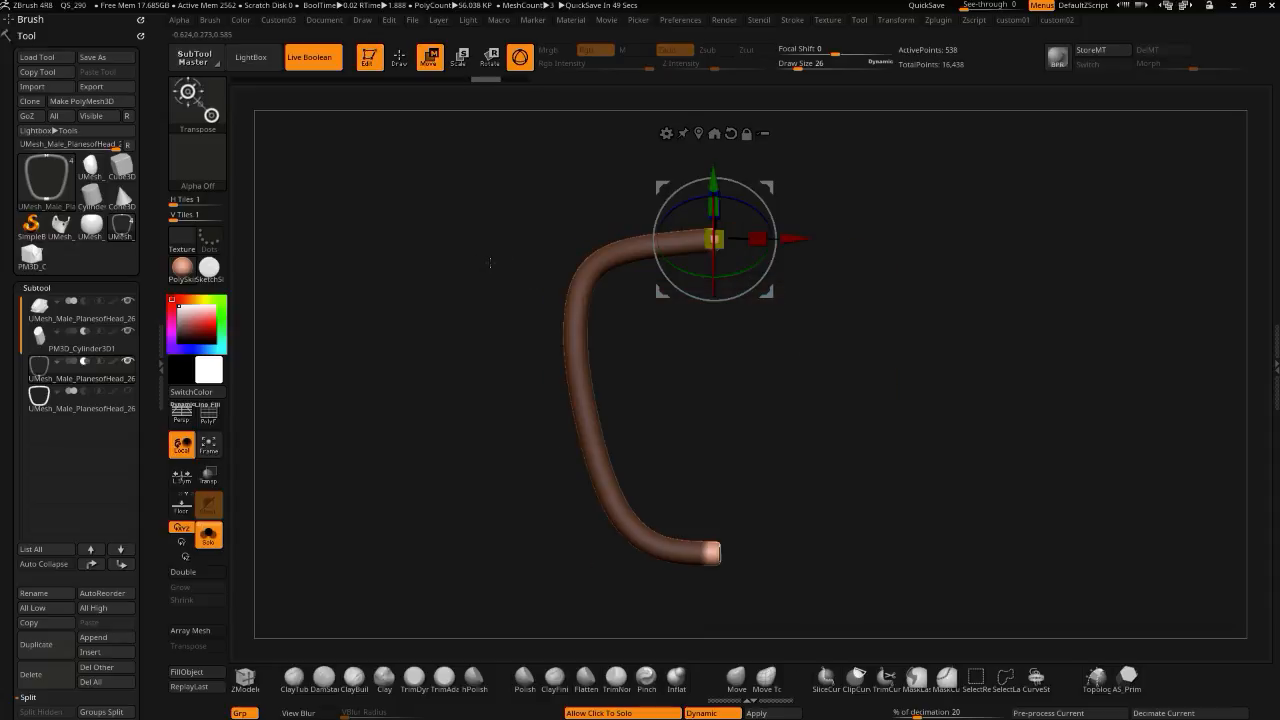
drag(790, 240, 807, 240)
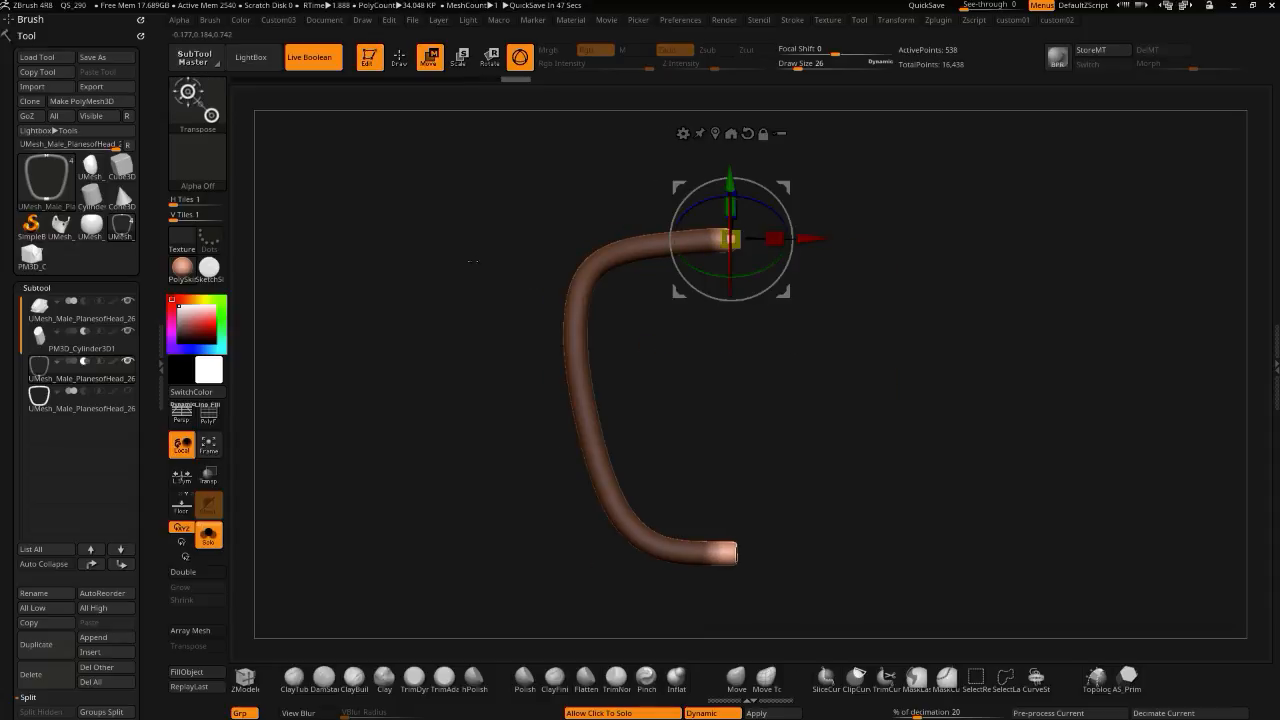
ctrl+drag(486, 257, 391, 284)
key(1)
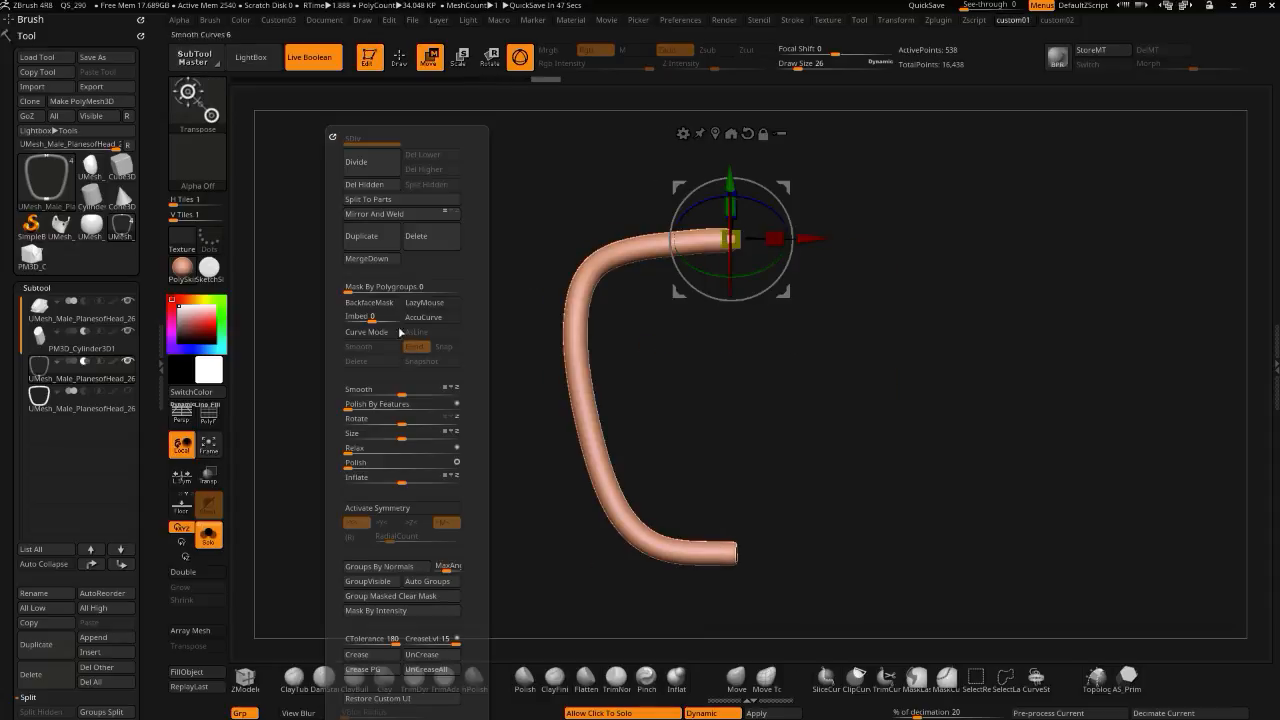
click(368, 214)
click(521, 533)
drag(455, 531, 403, 479)
key(q)
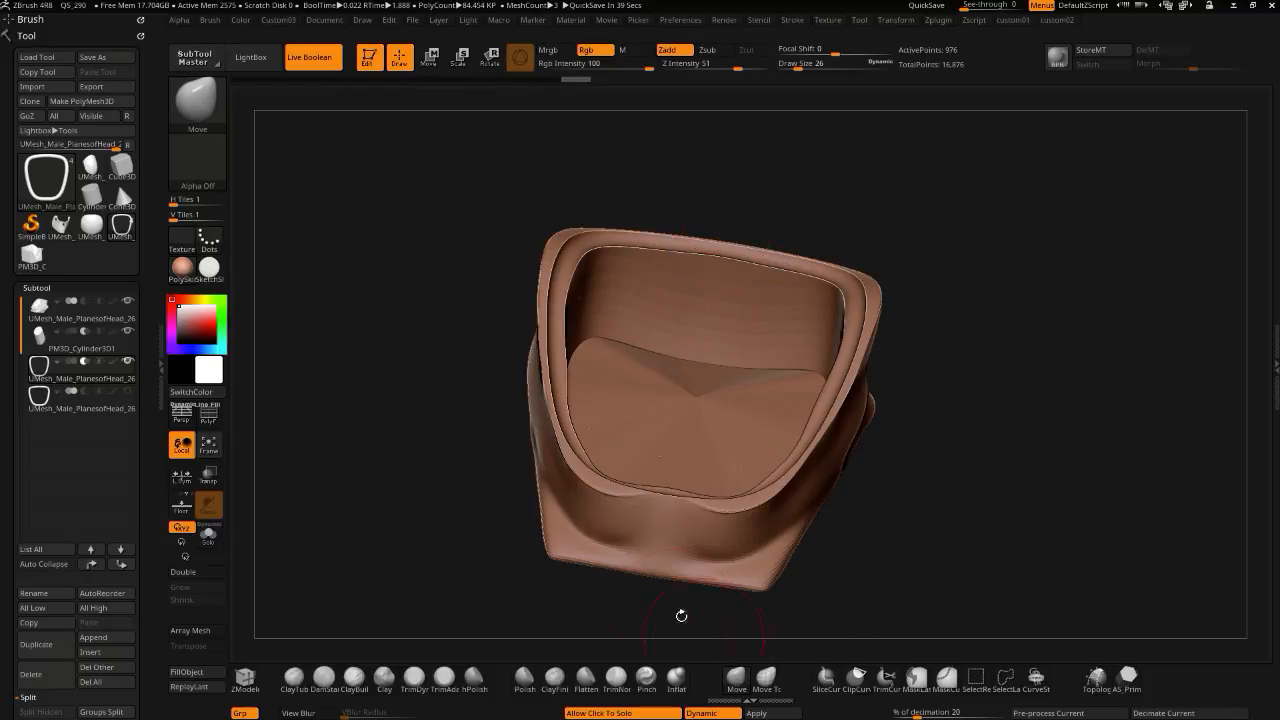
- Reshape the closed rim tube's lower curve and upper corner with the Move brush to even out the groove
drag(454, 354, 453, 404)
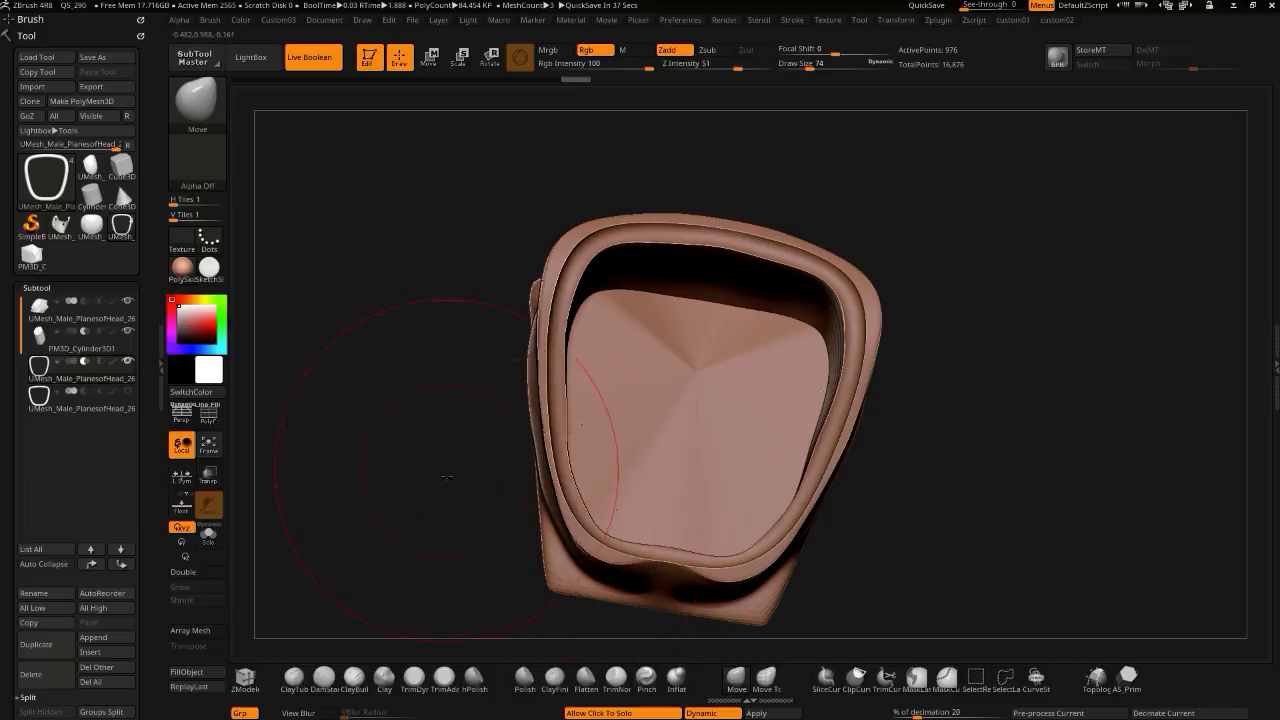
drag(447, 472, 622, 533)
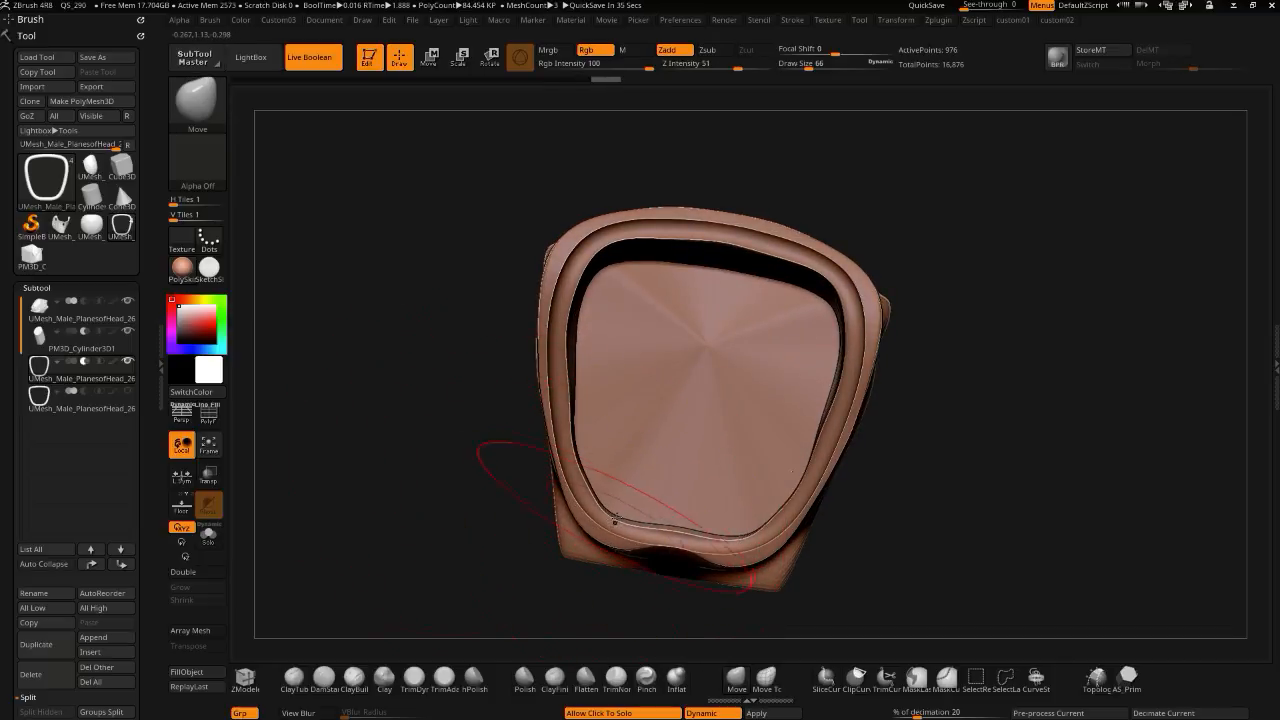
key(bracketleft)
key(bracketleft)
key(bracketleft)
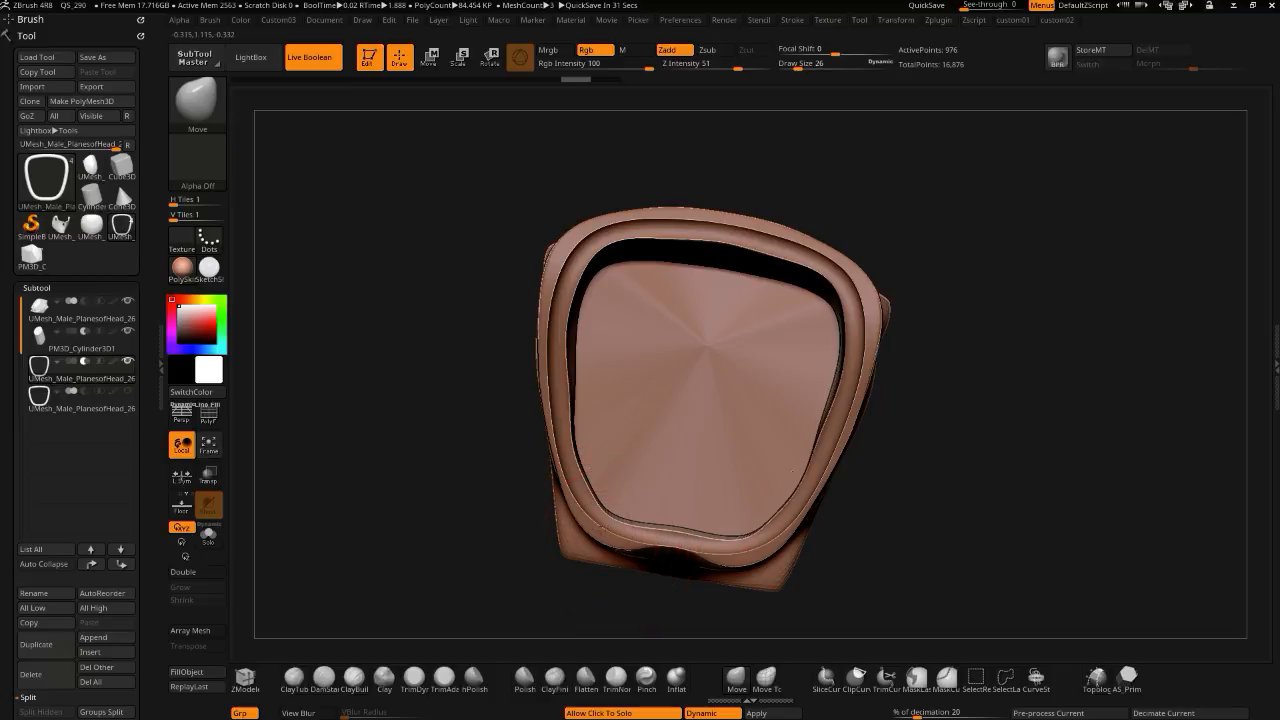
drag(446, 246, 526, 243)
key(bracketright)
key(bracketright)
drag(633, 261, 566, 289)
- Refine the rim tube's upper corners with the Move brush, checking the tube isolated and with the head piece
click(471, 259)
click(503, 253)
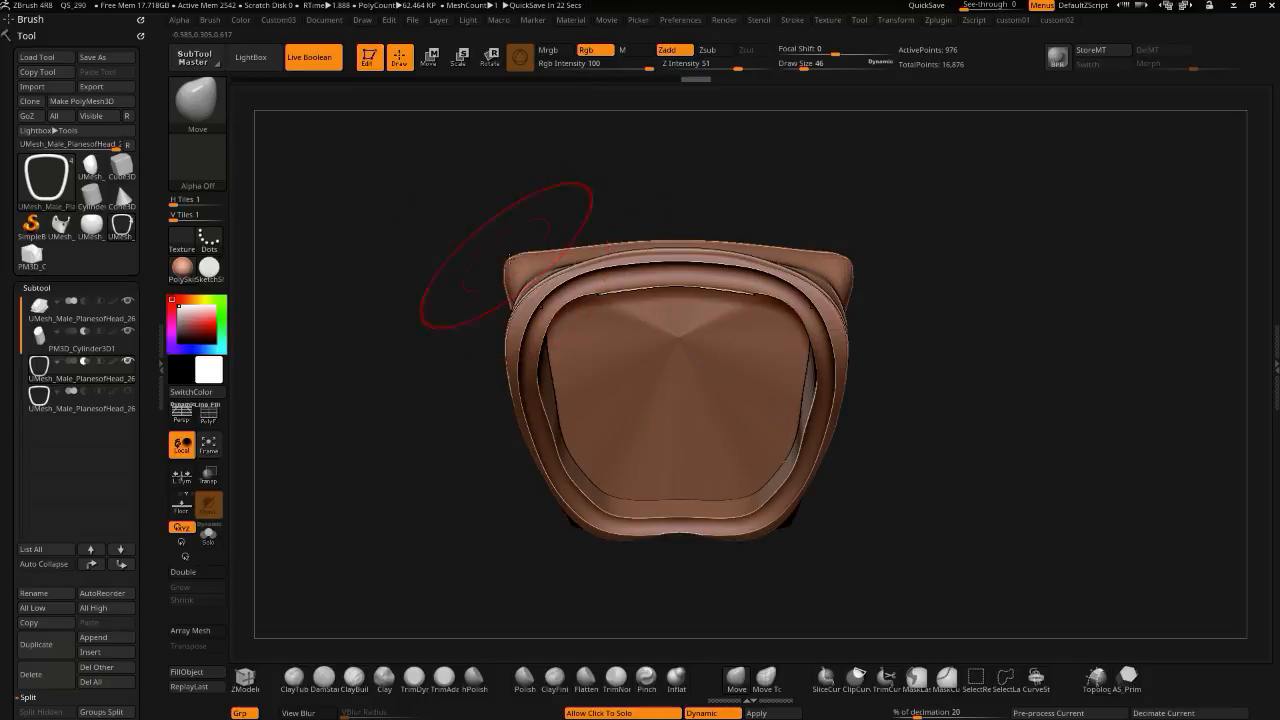
drag(471, 277, 492, 217)
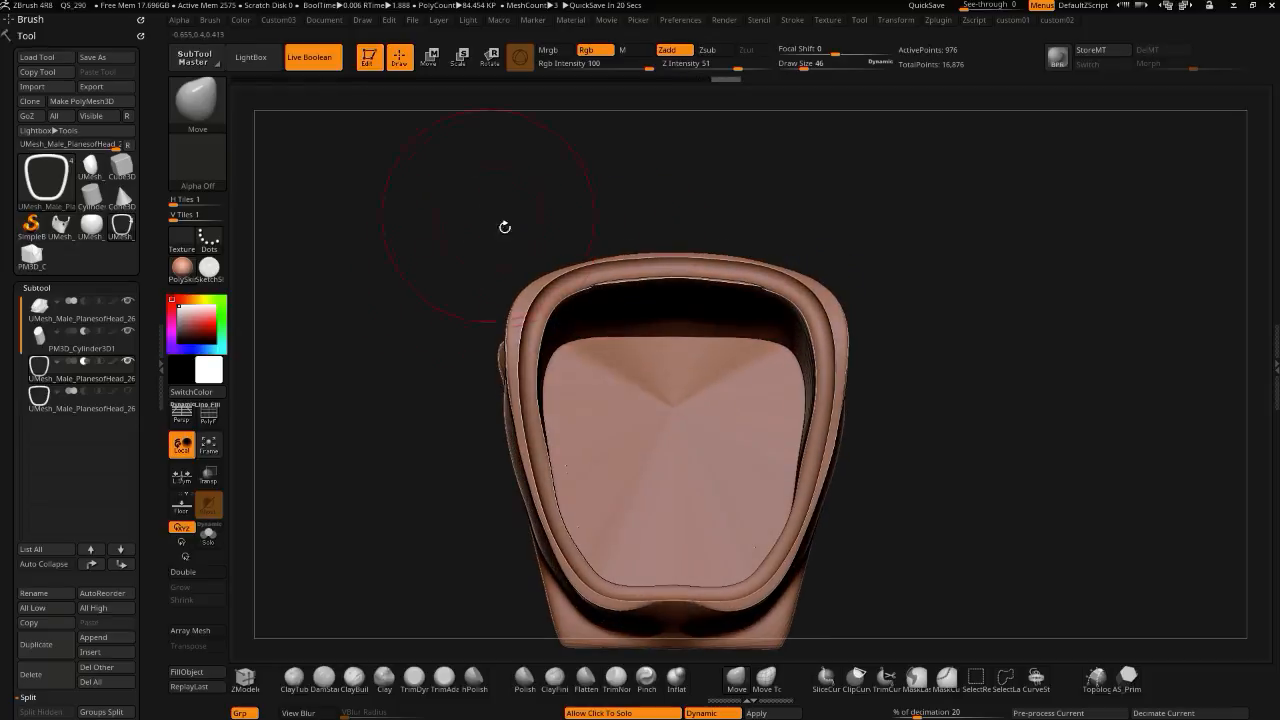
drag(557, 297, 534, 328)
drag(465, 299, 535, 248)
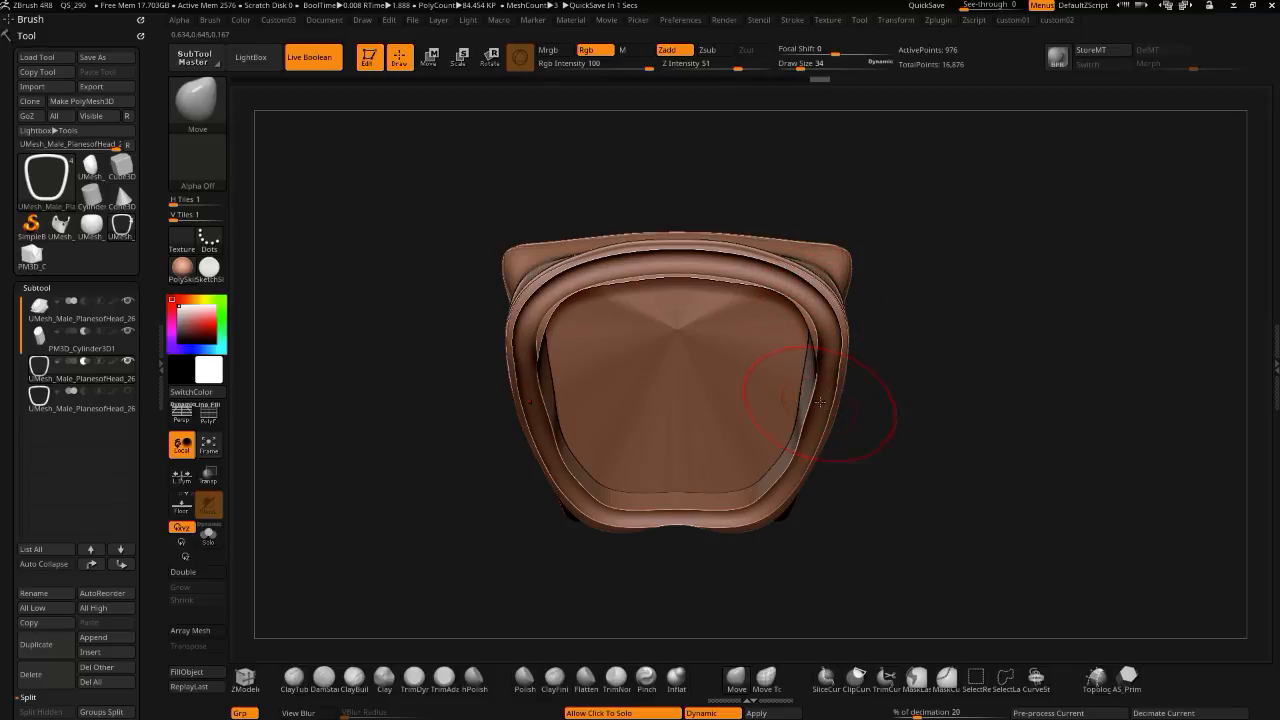
key(shift+s)
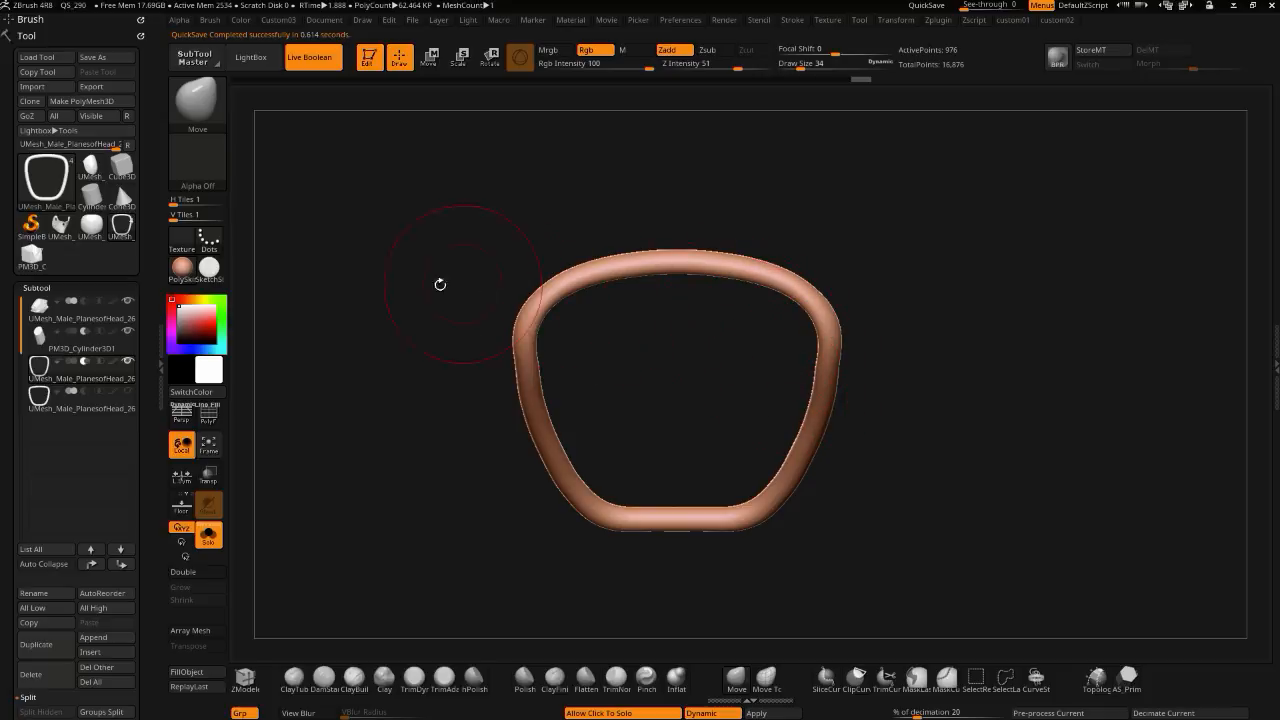
click(457, 284)
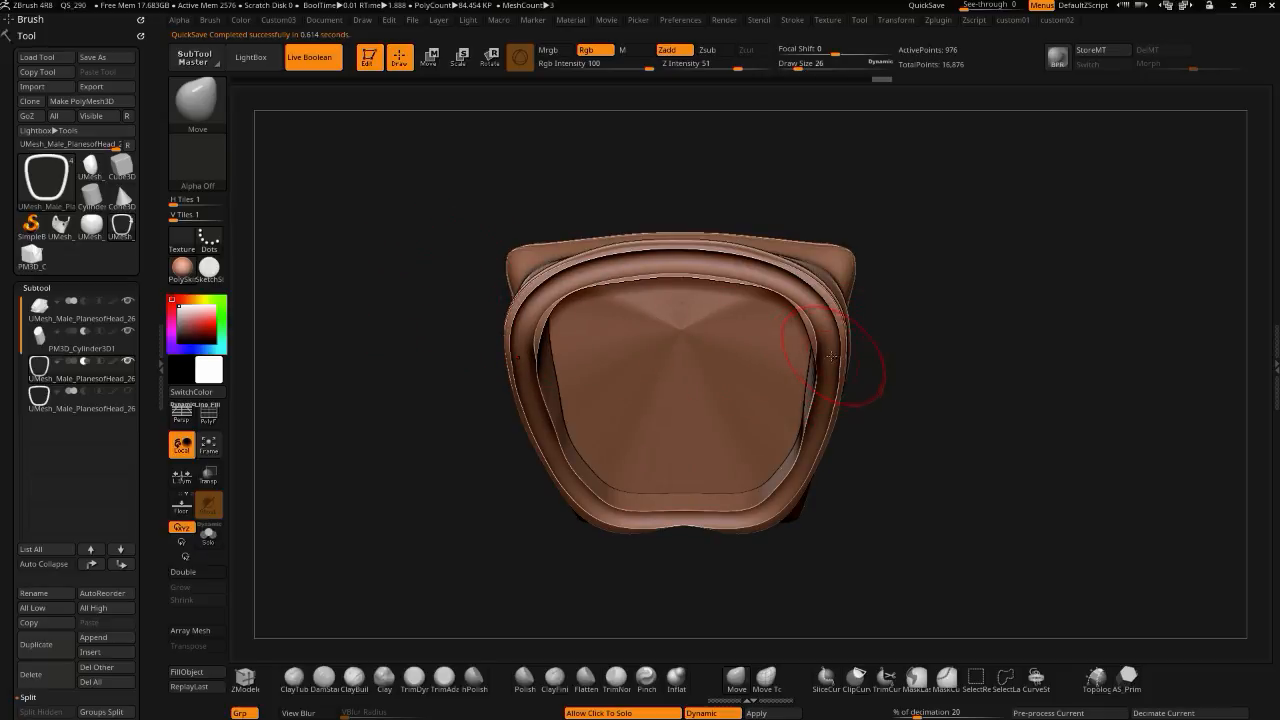
- Nudge the rim tube's lower corners, sides and upper bends with the Move brush so the groove follows the rim evenly
mouse_move(392, 273)
mouse_down()
mouse_move(429, 297)
mouse_move(449, 357)
mouse_move(429, 366)
mouse_move(457, 424)
mouse_move(578, 427)
mouse_up()
drag(540, 490, 584, 455)
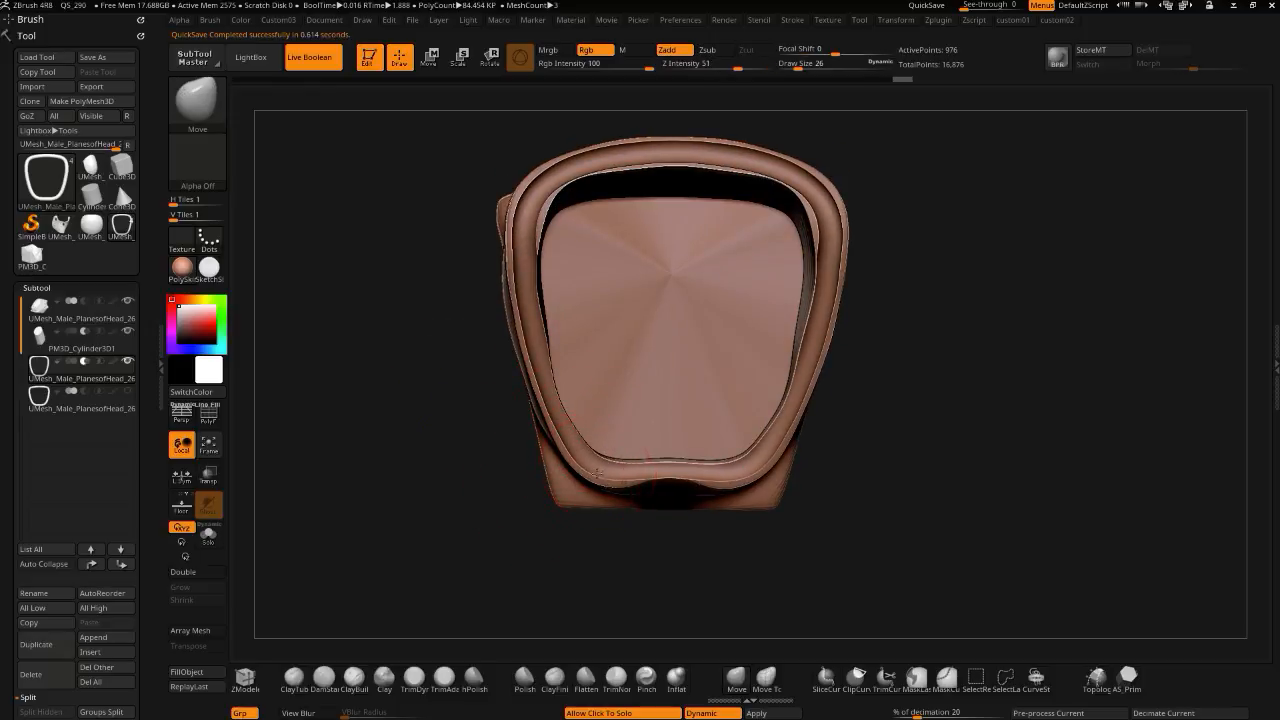
mouse_move(466, 479)
mouse_down()
mouse_move(420, 465)
mouse_move(454, 357)
mouse_move(413, 348)
mouse_move(532, 340)
mouse_up()
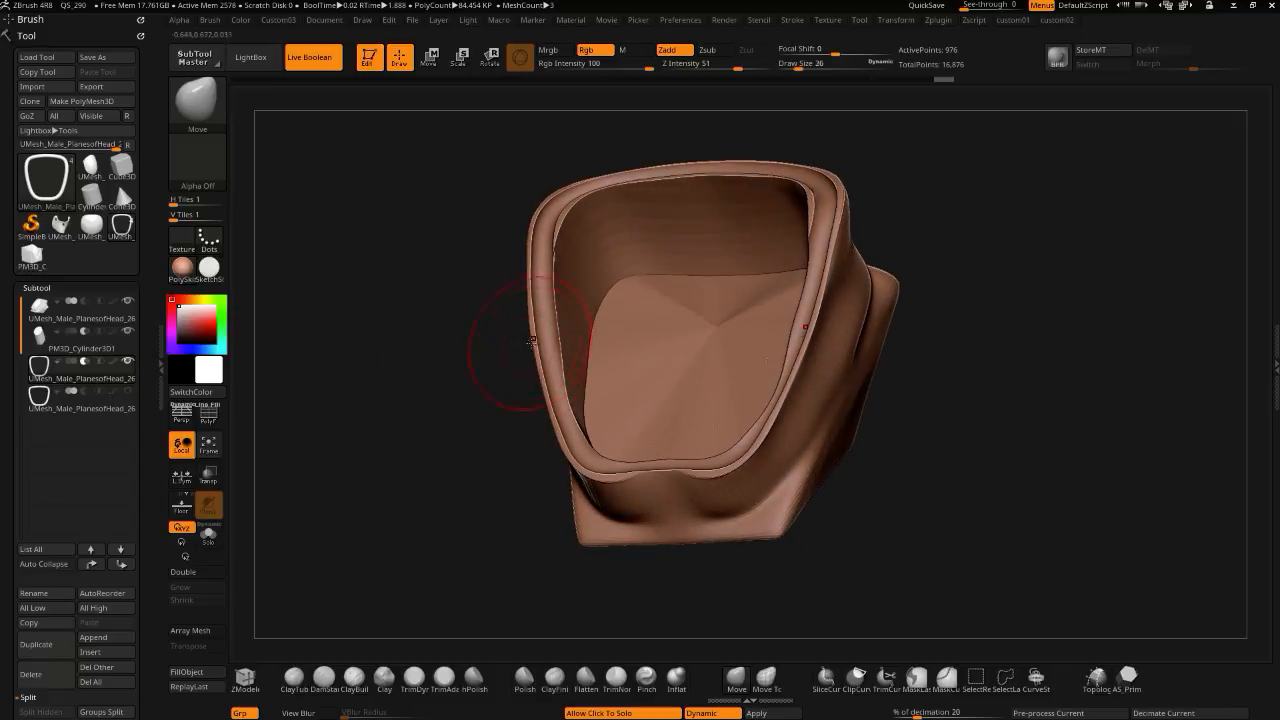
right_drag(538, 350, 543, 377)
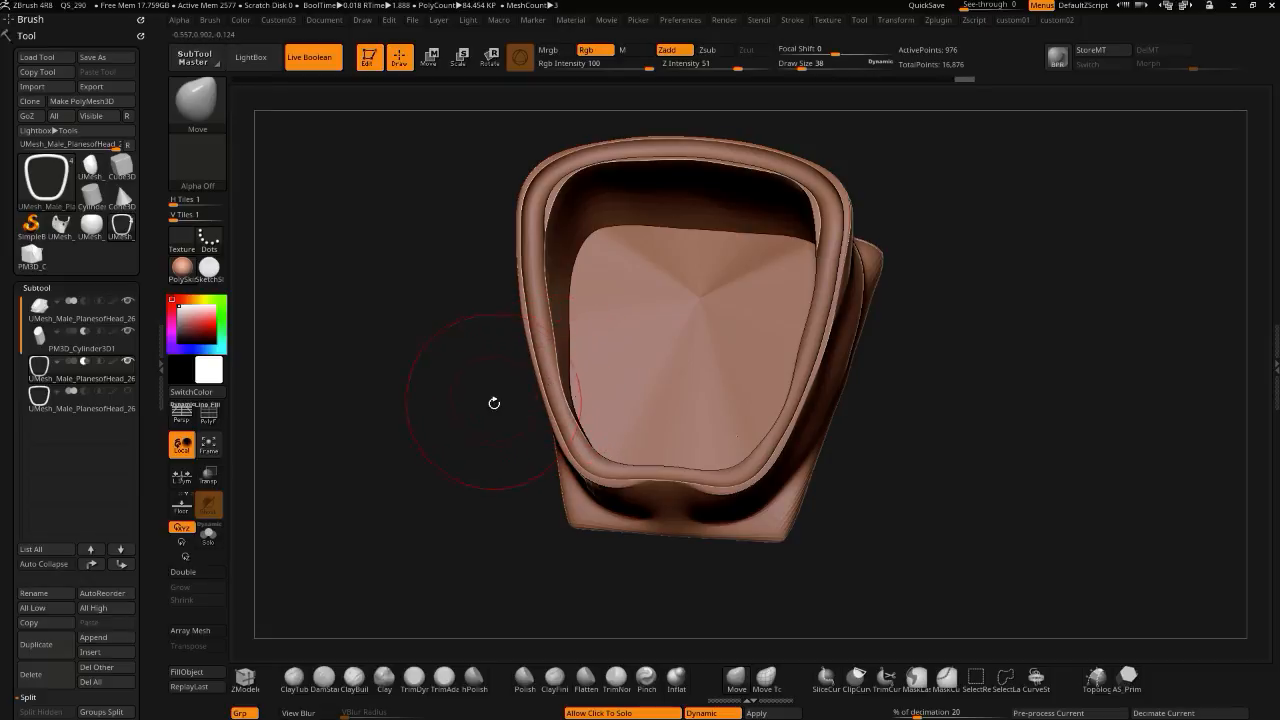
drag(494, 401, 553, 430)
mouse_move(461, 393)
mouse_down()
mouse_move(466, 289)
mouse_move(540, 195)
mouse_up()
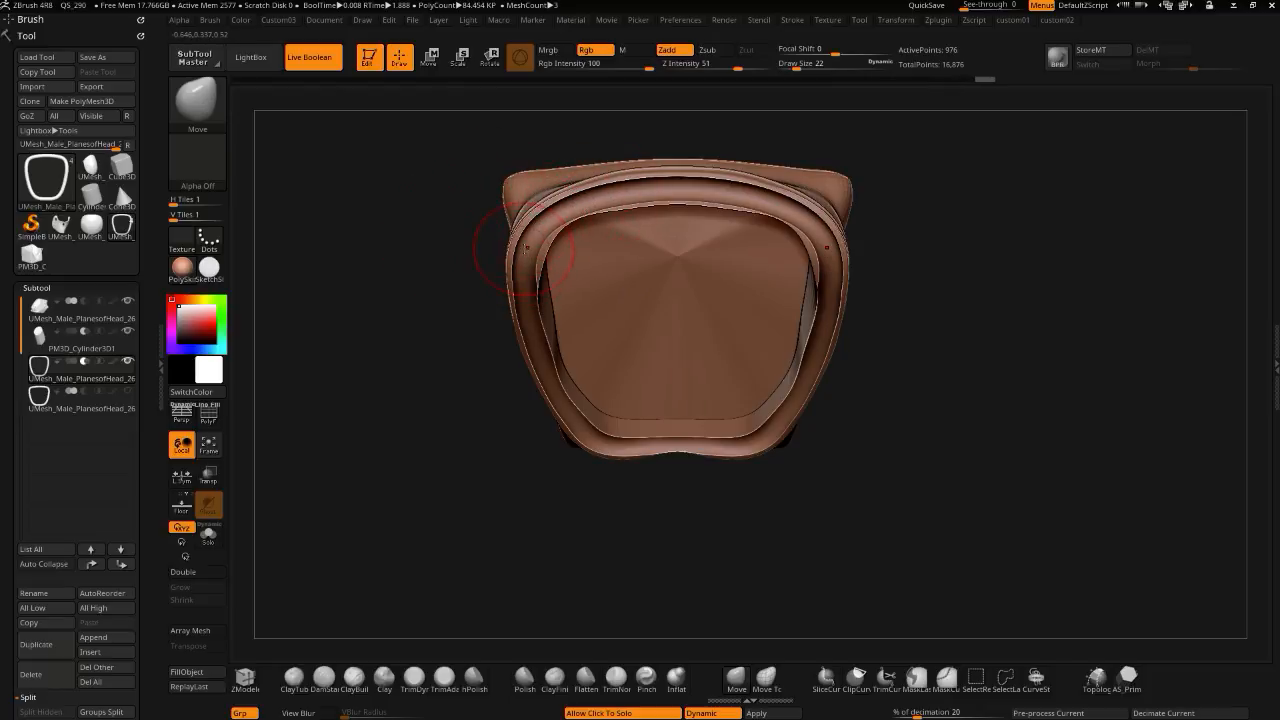
drag(446, 298, 388, 326)
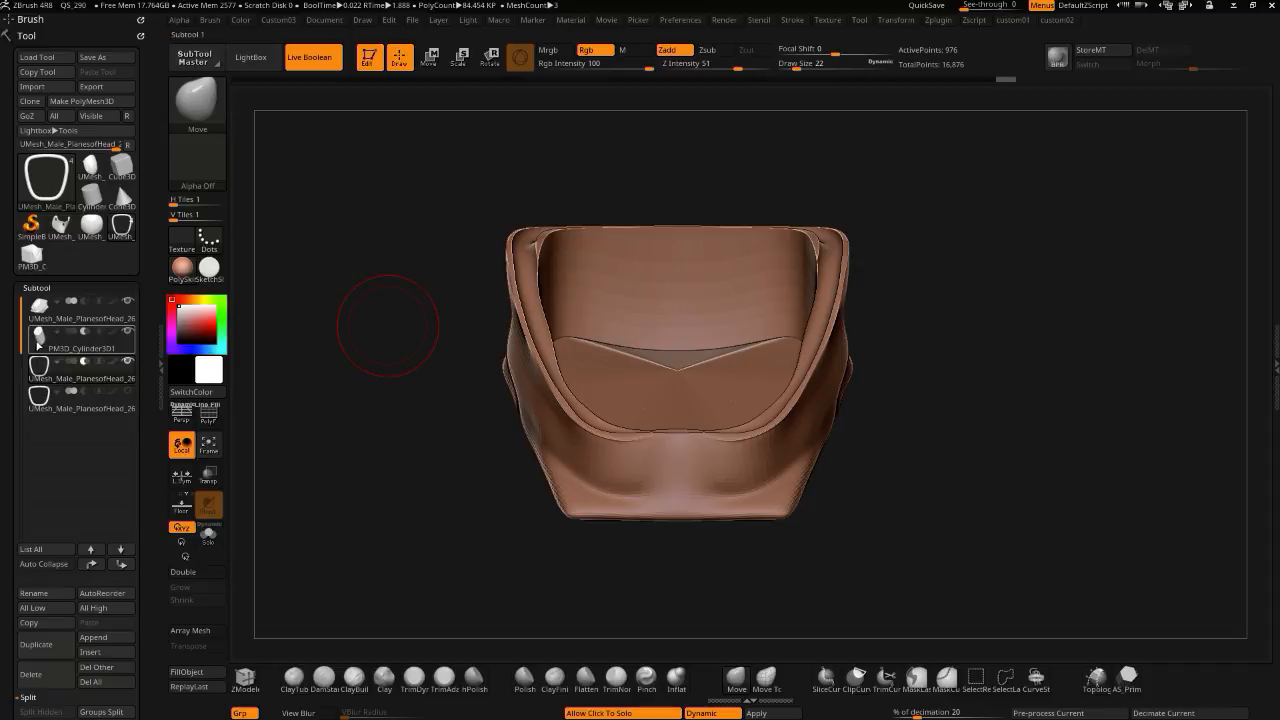
- Select the subtractive cylinder and reshape its lower corners with the Move brush to align the opening with the groove's inner edge
click(38, 337)
click(383, 292)
drag(387, 272, 410, 315)
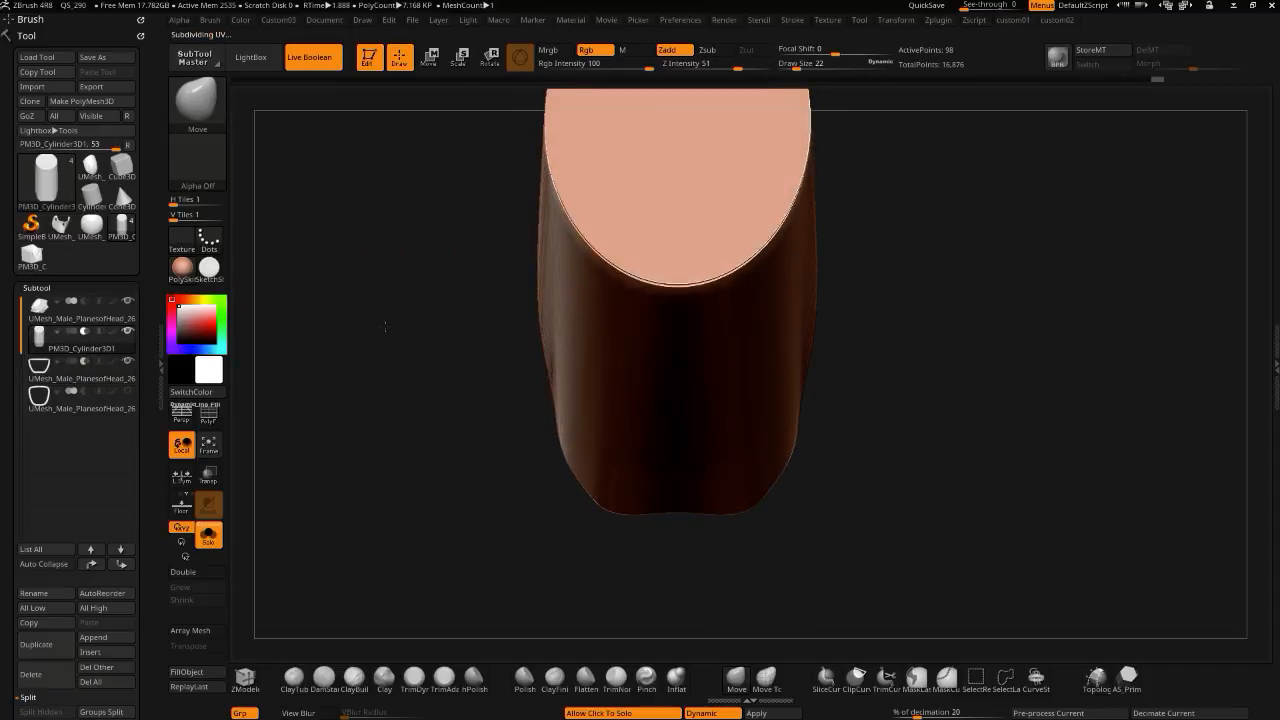
click(415, 322)
drag(441, 355, 455, 376)
key(bracketright)
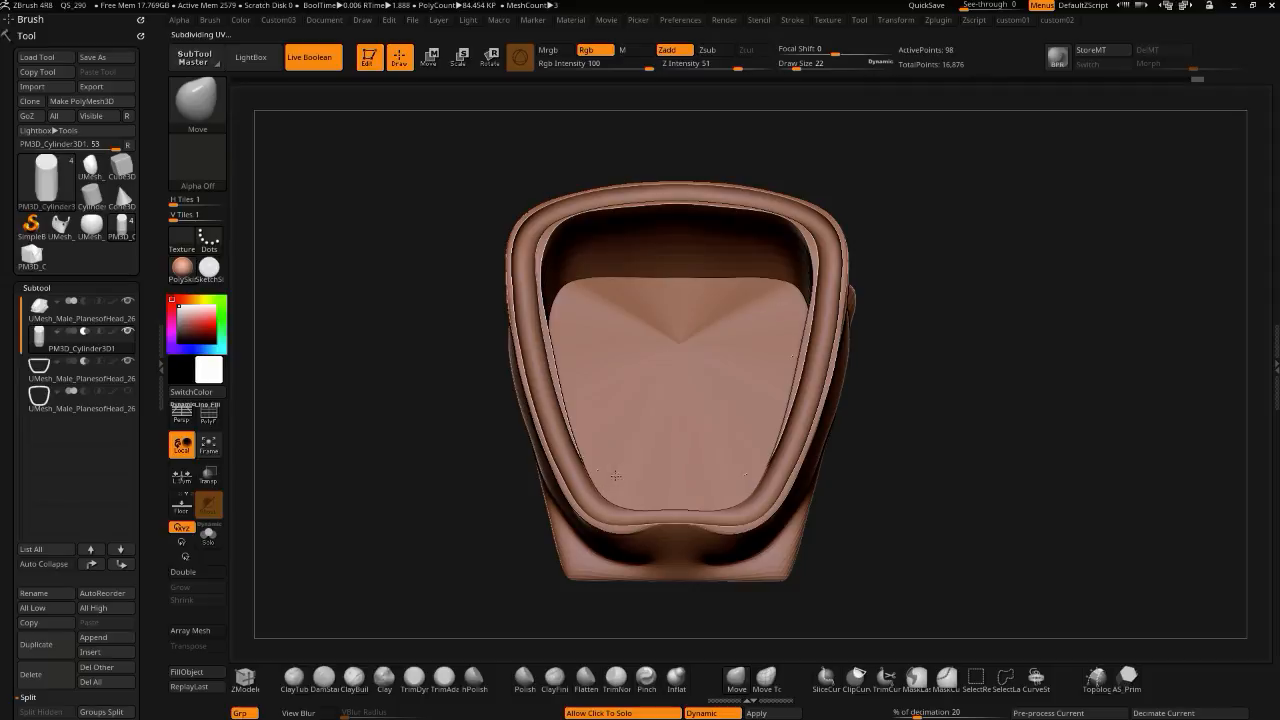
drag(430, 396, 514, 458)
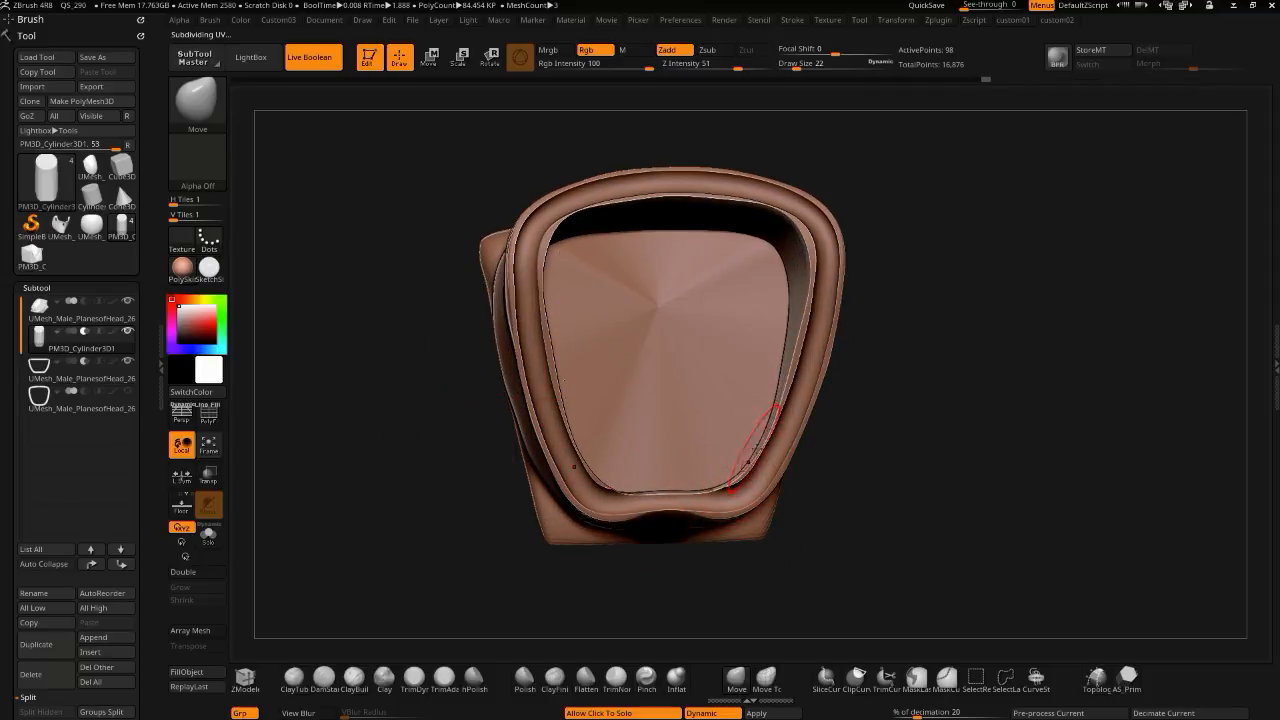
drag(420, 400, 570, 458)
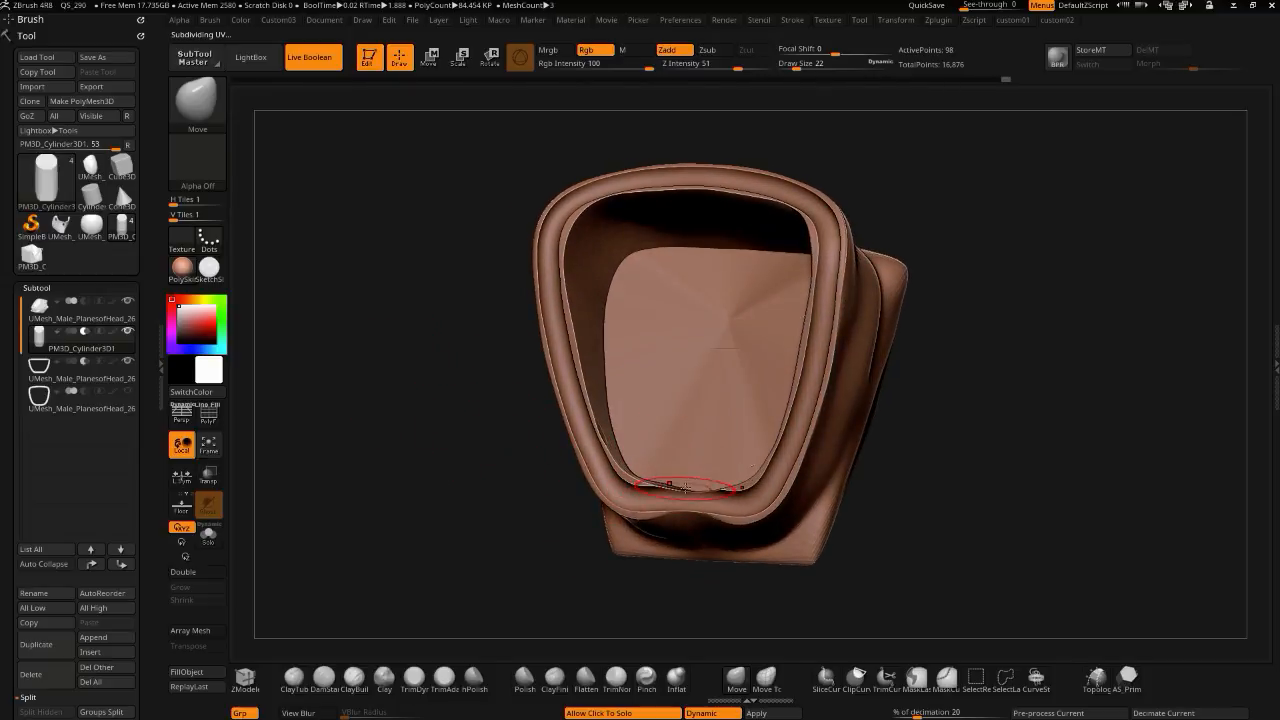
- Adjust the cylinder's lower front edge with the Move brush to even the thin lip between opening and groove
drag(503, 434, 512, 487)
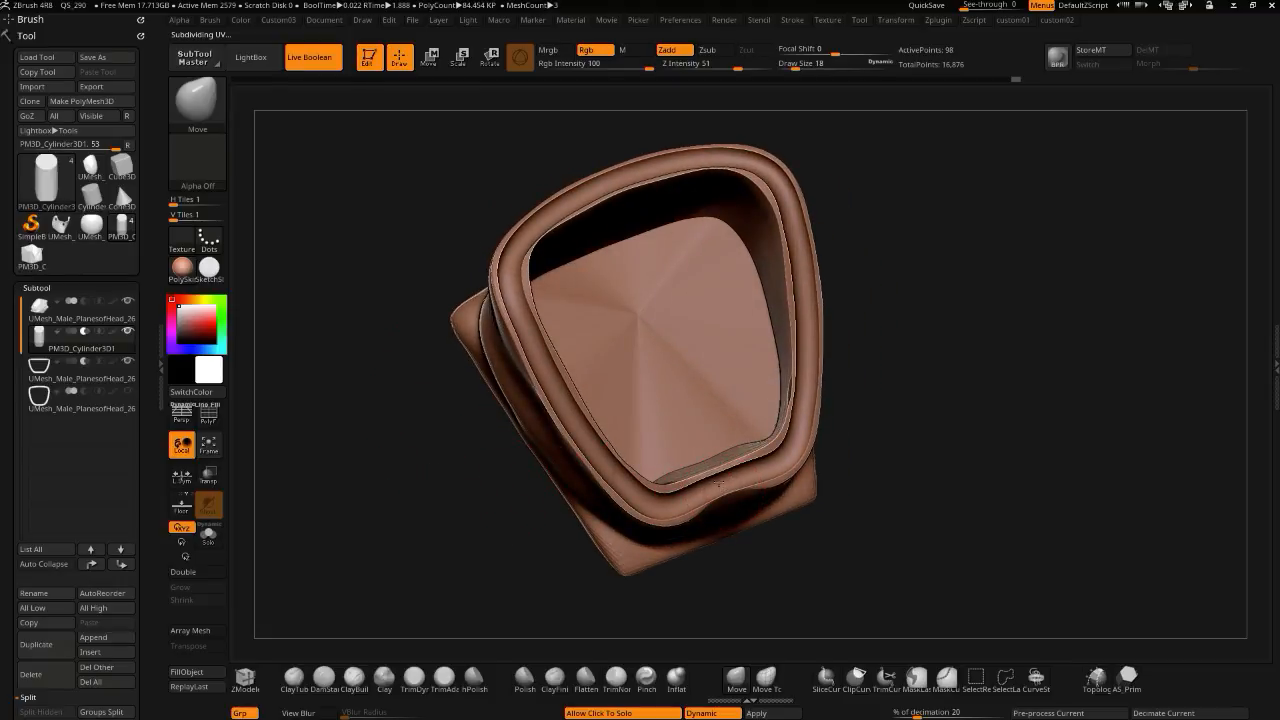
click(708, 497)
drag(551, 459, 585, 473)
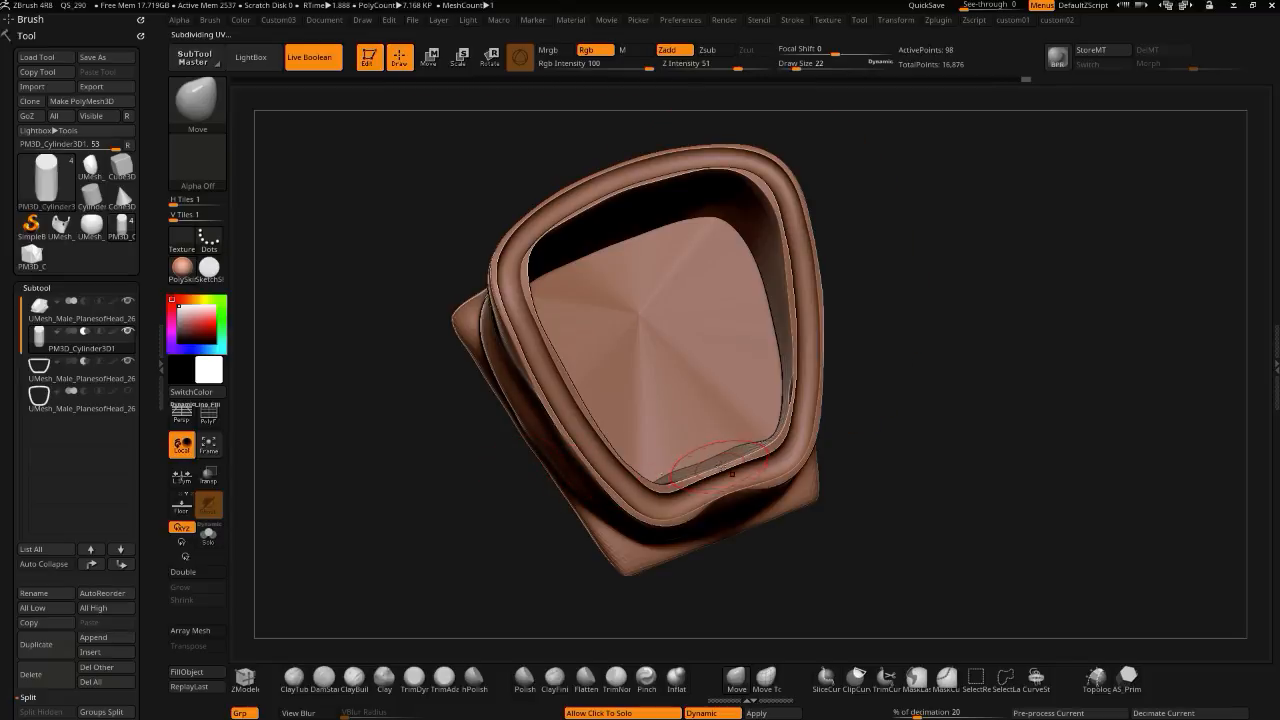
drag(427, 453, 369, 487)
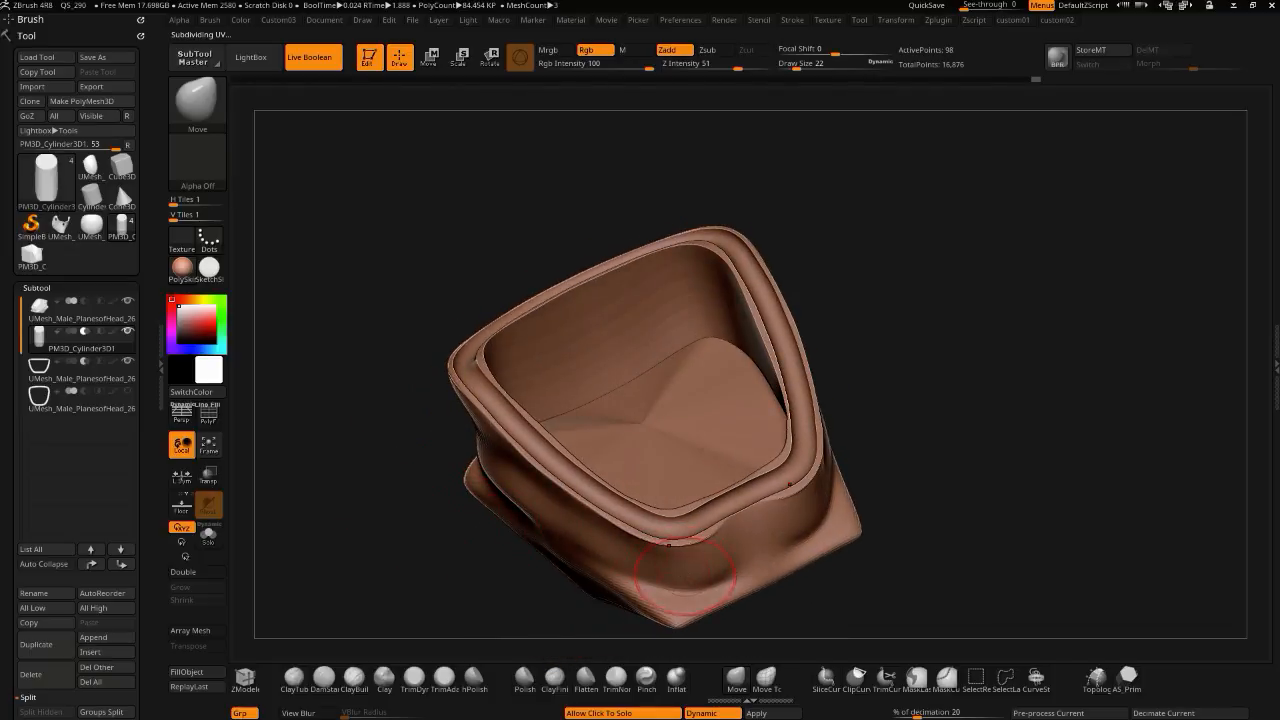
drag(448, 518, 472, 520)
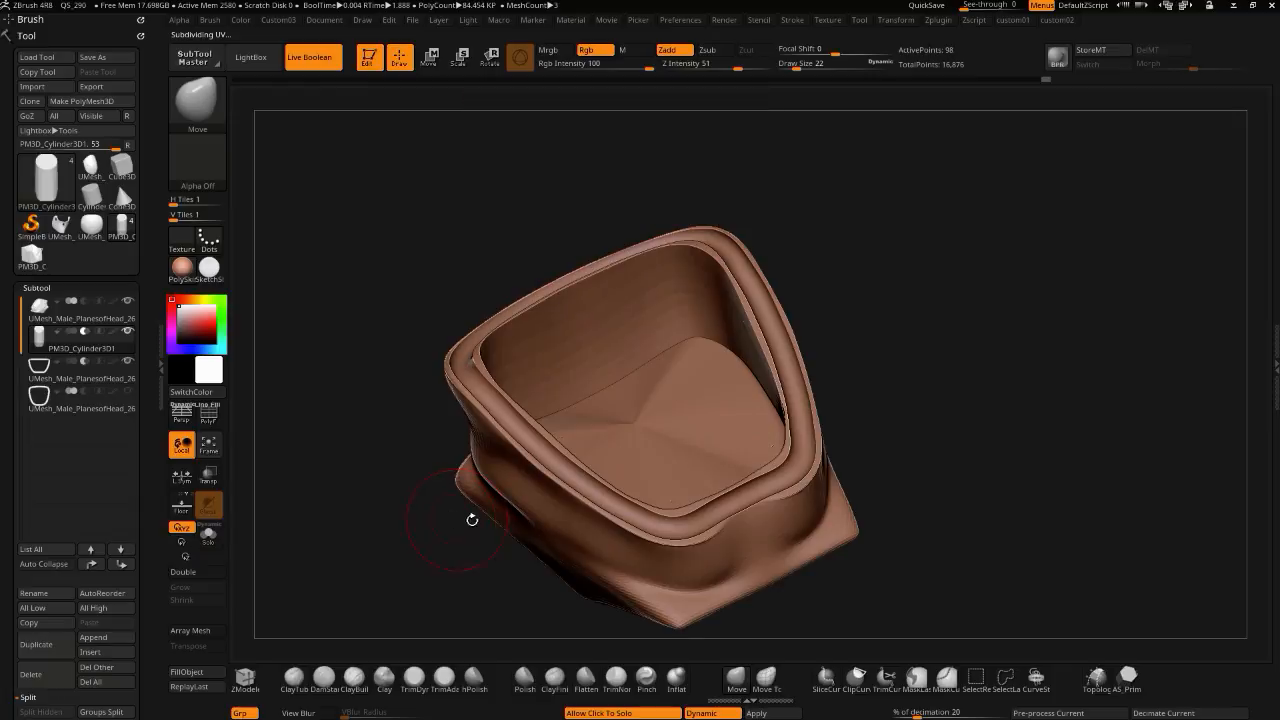
- Select the head piece, undo a first Move stroke on its front rim and rework the area below the groove at Draw Size 10
alt+click(658, 604)
key(])
drag(749, 518, 751, 530)
key(ctrl+z)
key([)
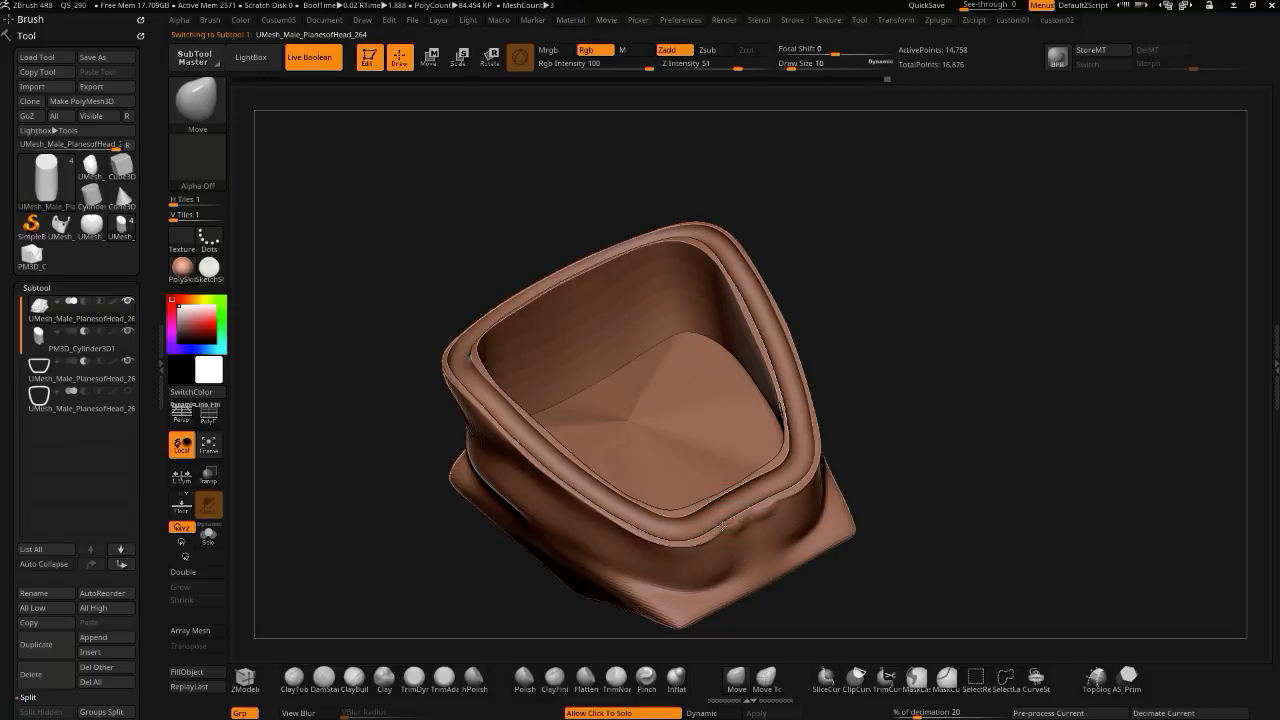
drag(405, 493, 430, 472)
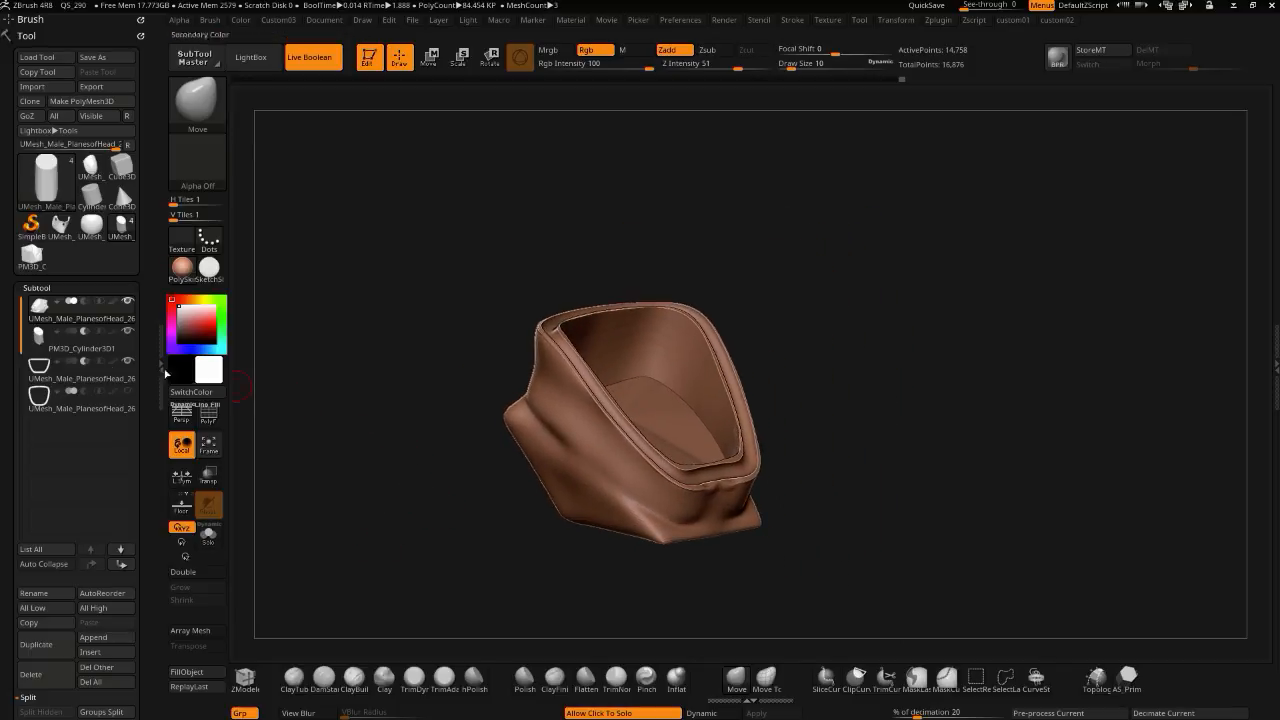
- Delete the old hidden tube, duplicate the closed rim tube as an additive subtool and show it with the head piece
click(40, 407)
click(362, 523)
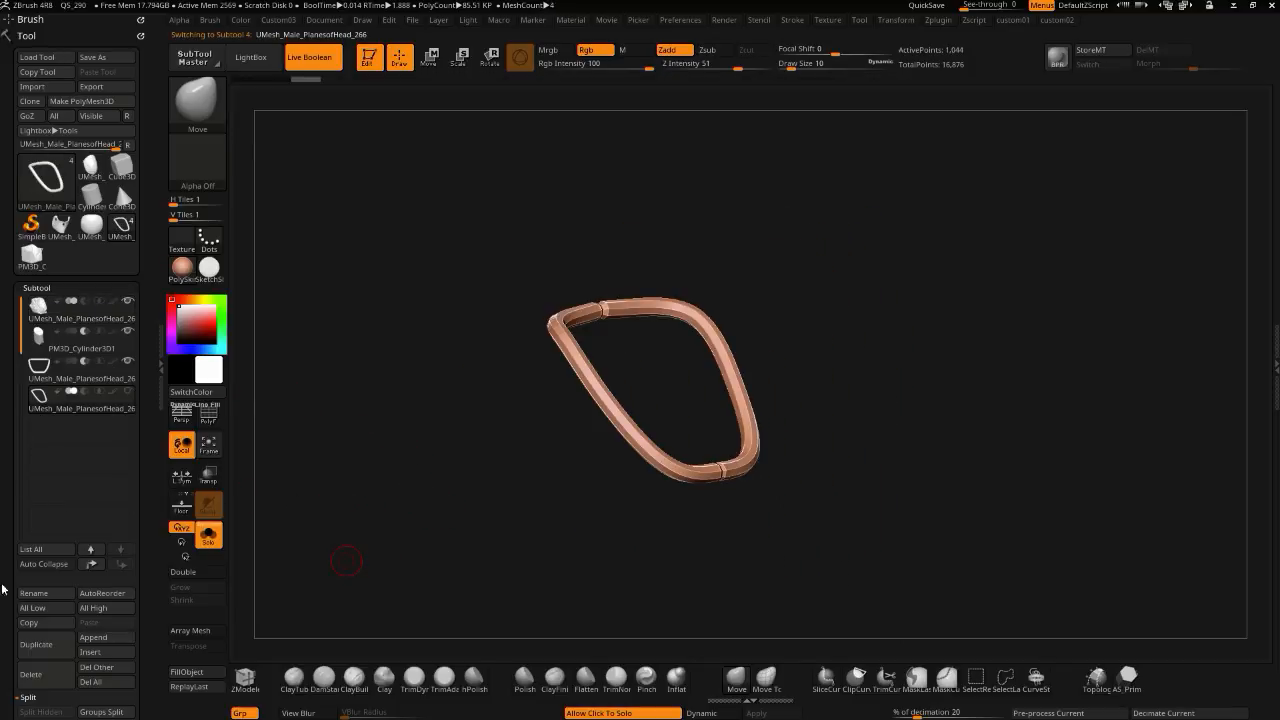
click(36, 678)
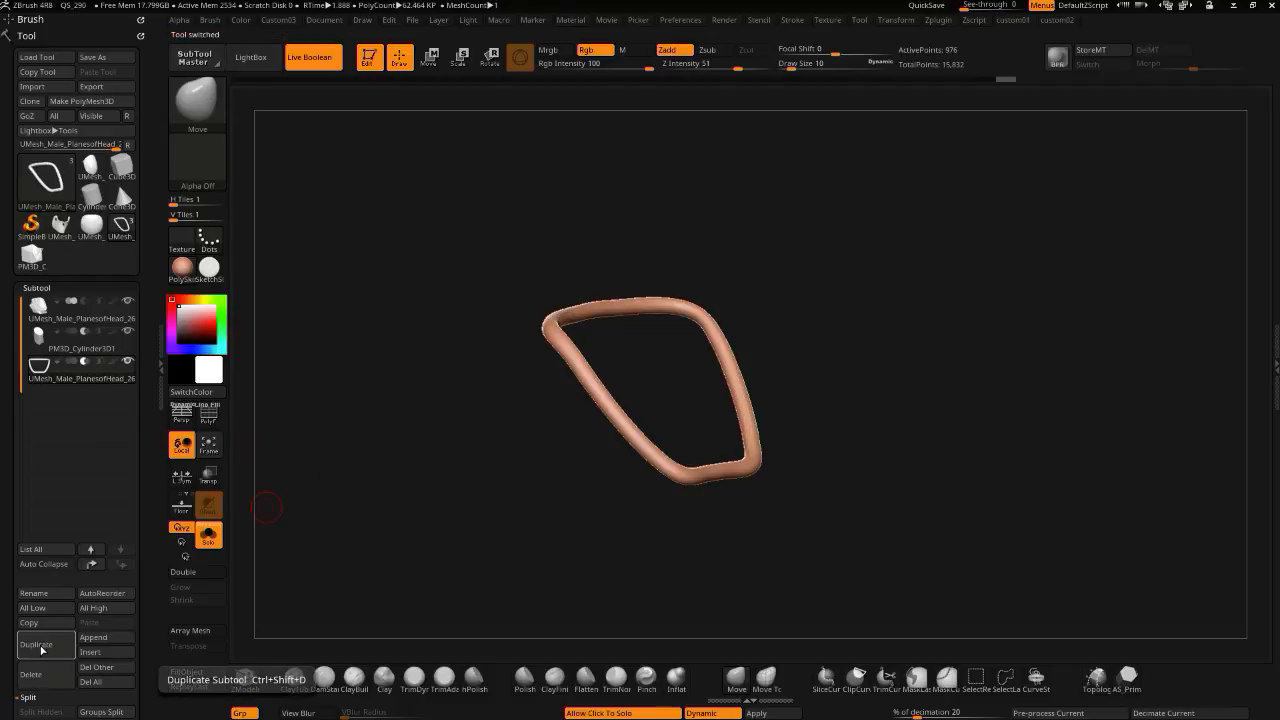
click(37, 645)
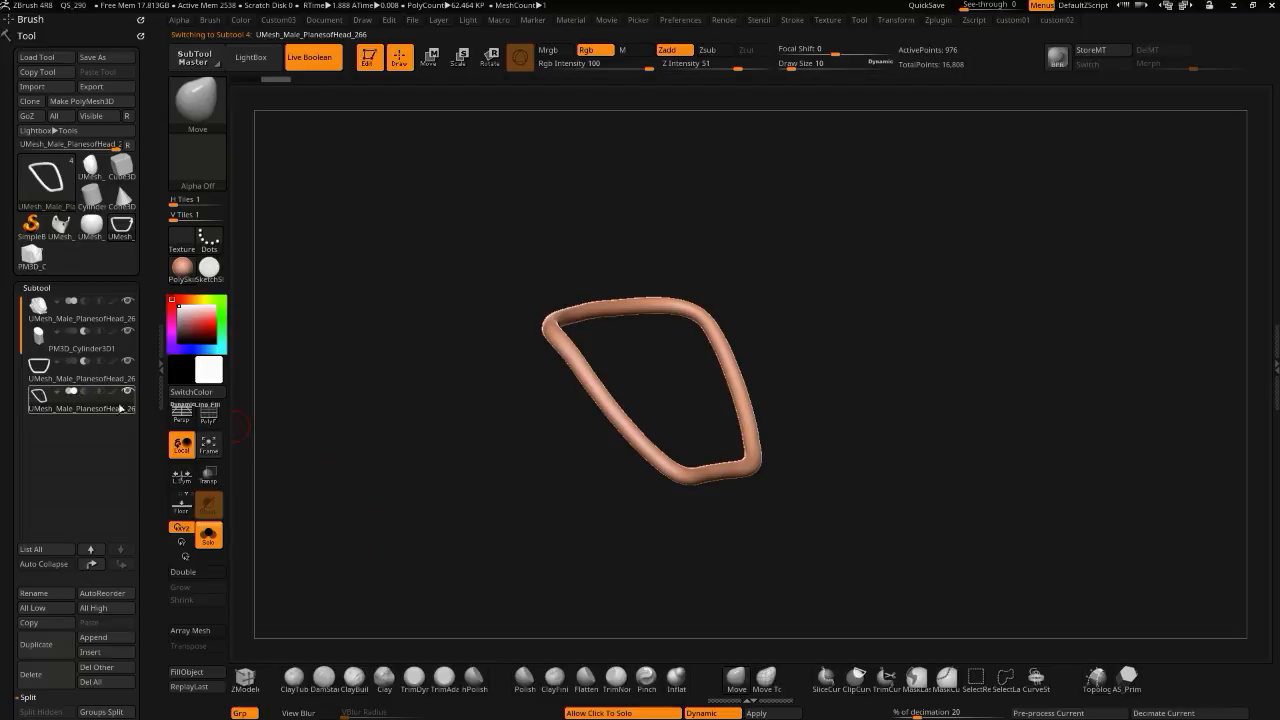
click(360, 482)
drag(404, 484, 383, 530)
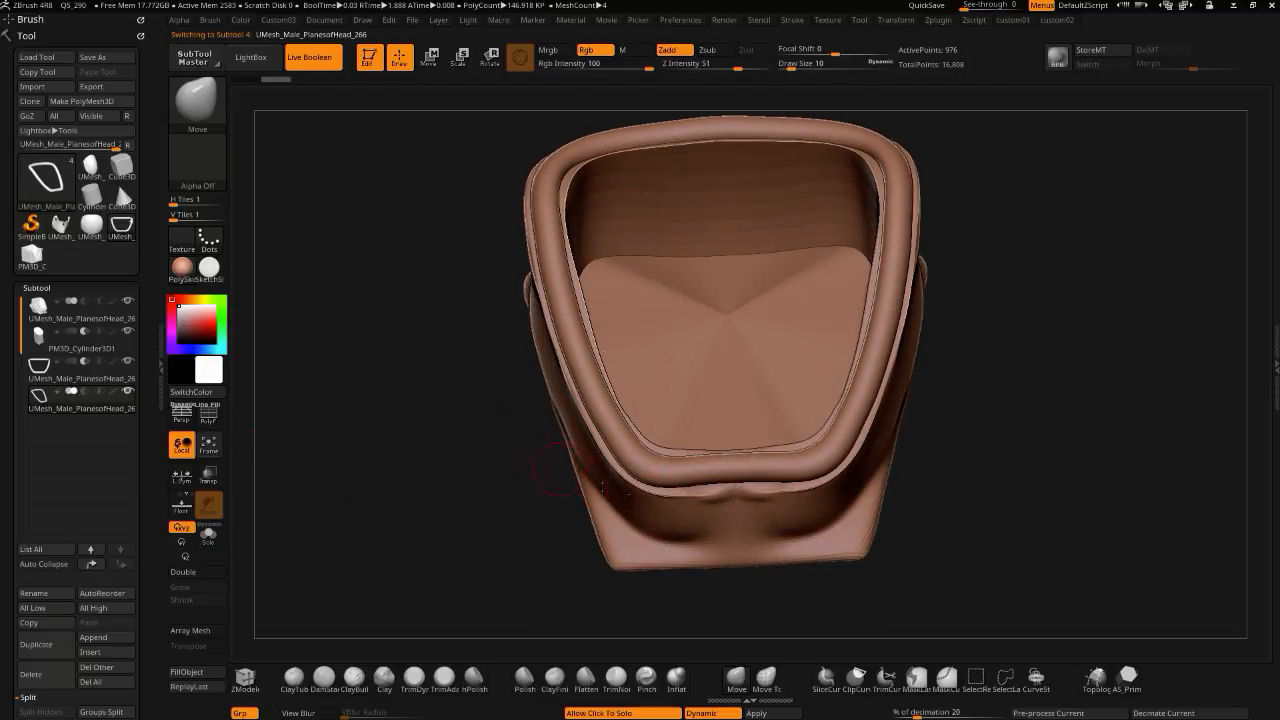
- Thin the duplicated rim tube slightly to leave a narrow gap between it and the groove walls
drag(393, 391, 337, 409)
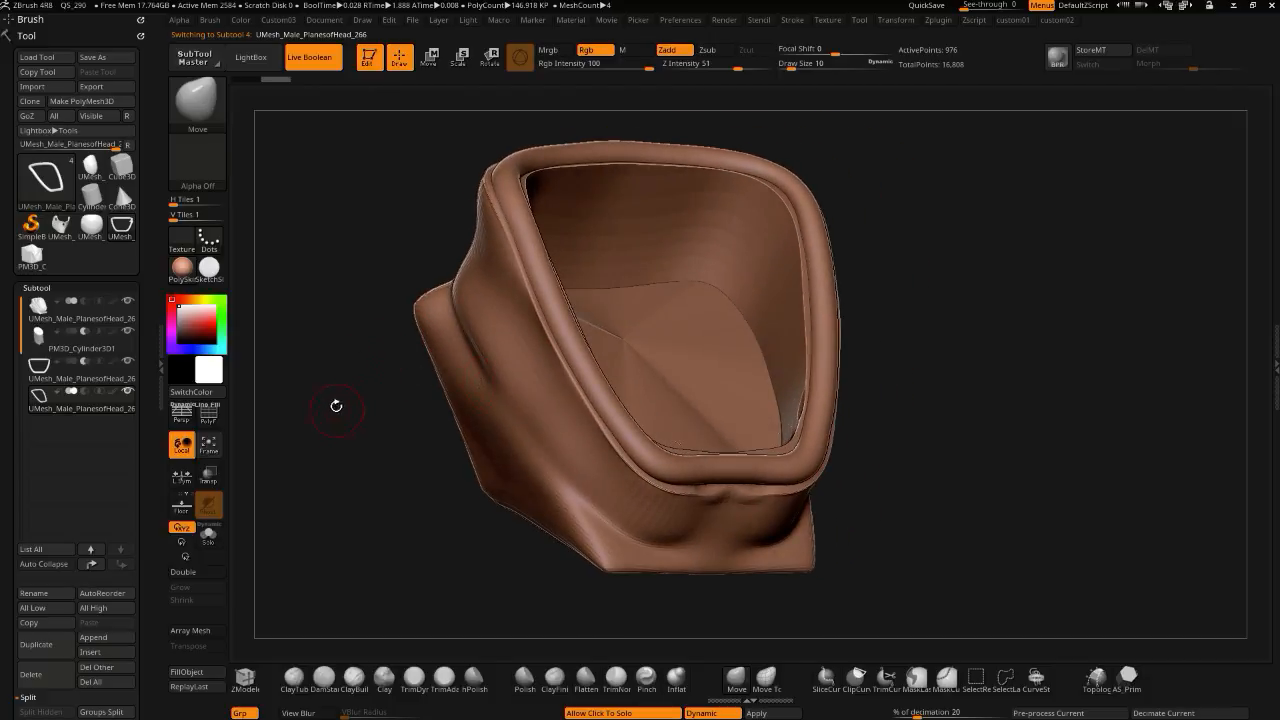
key(space)
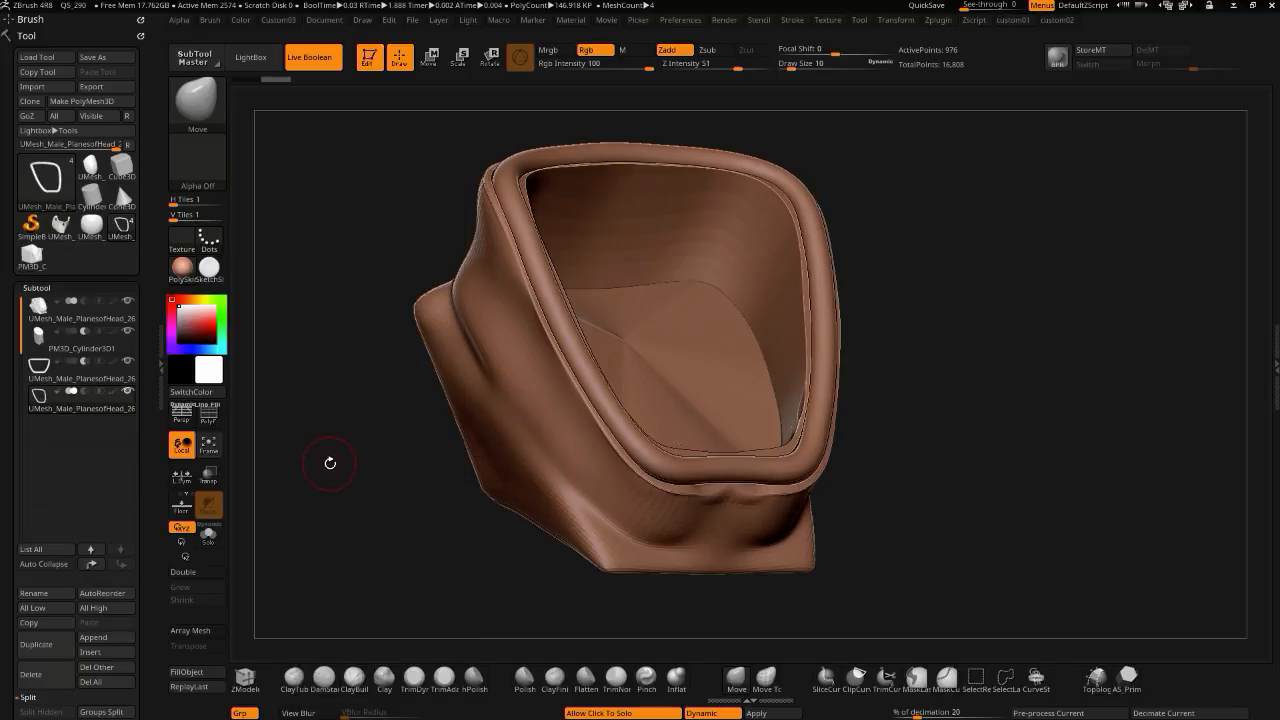
key(space)
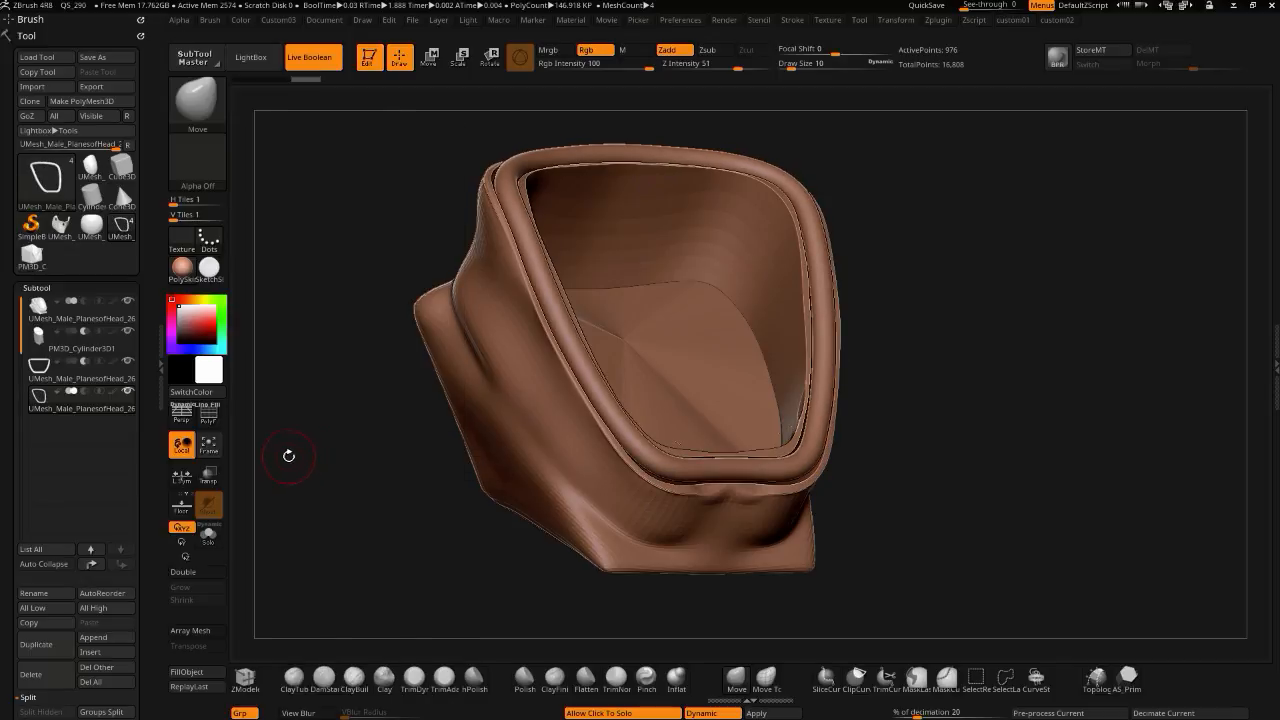
drag(392, 483, 352, 477)
key(space)
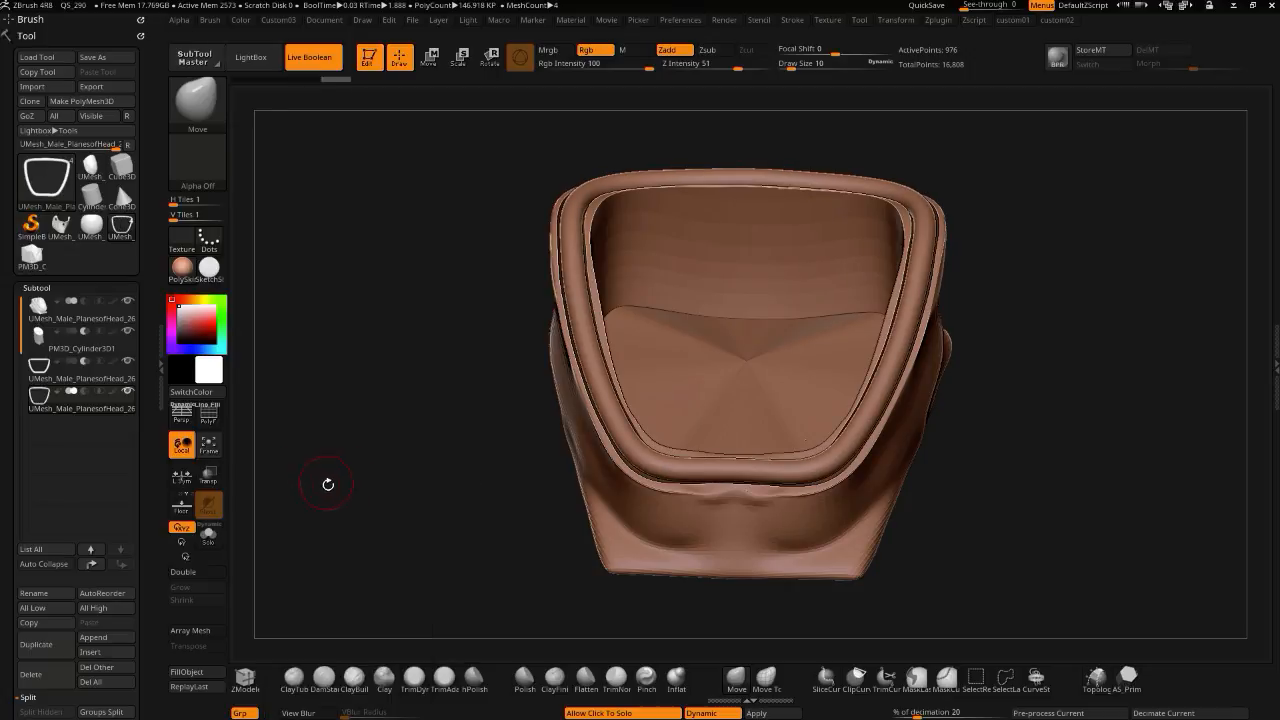
- Nudge the duplicated rim tube slightly down into its groove and isolate it briefly to check its fit with the head piece
drag(326, 477, 337, 417)
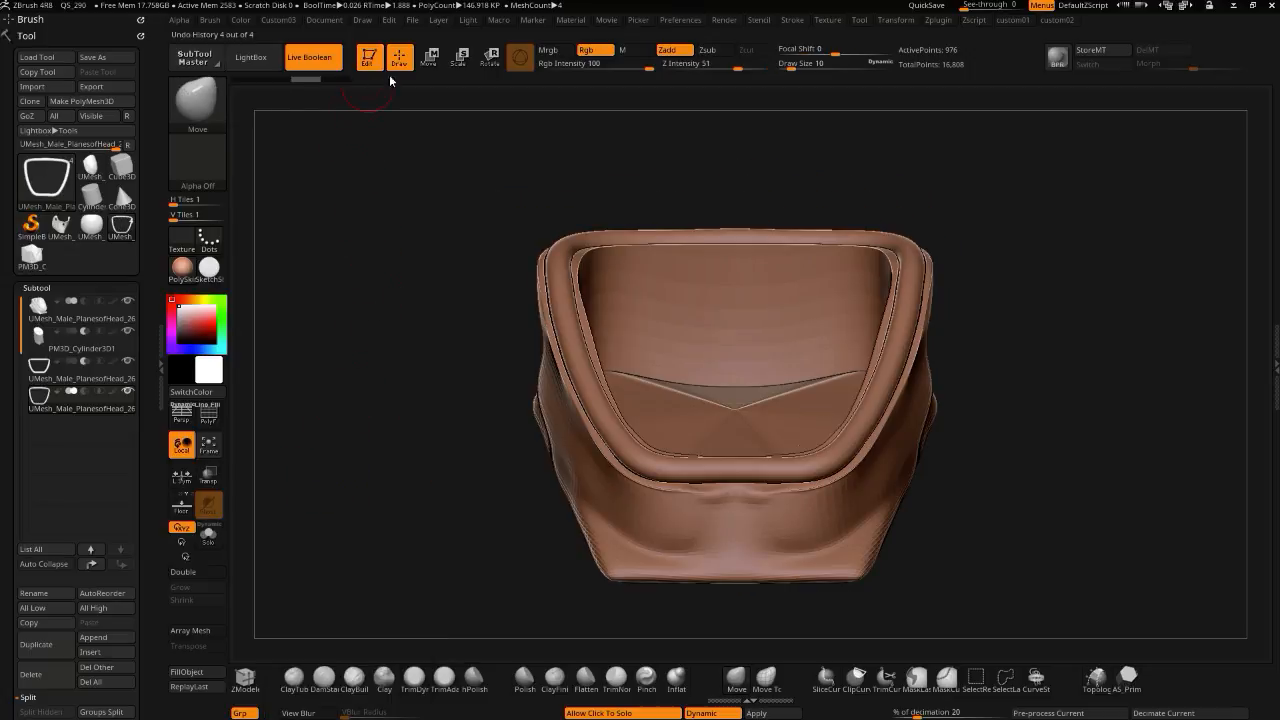
click(430, 57)
drag(745, 150, 745, 154)
mouse_move(400, 344)
mouse_down()
mouse_move(434, 360)
mouse_move(398, 319)
mouse_up()
click(440, 371)
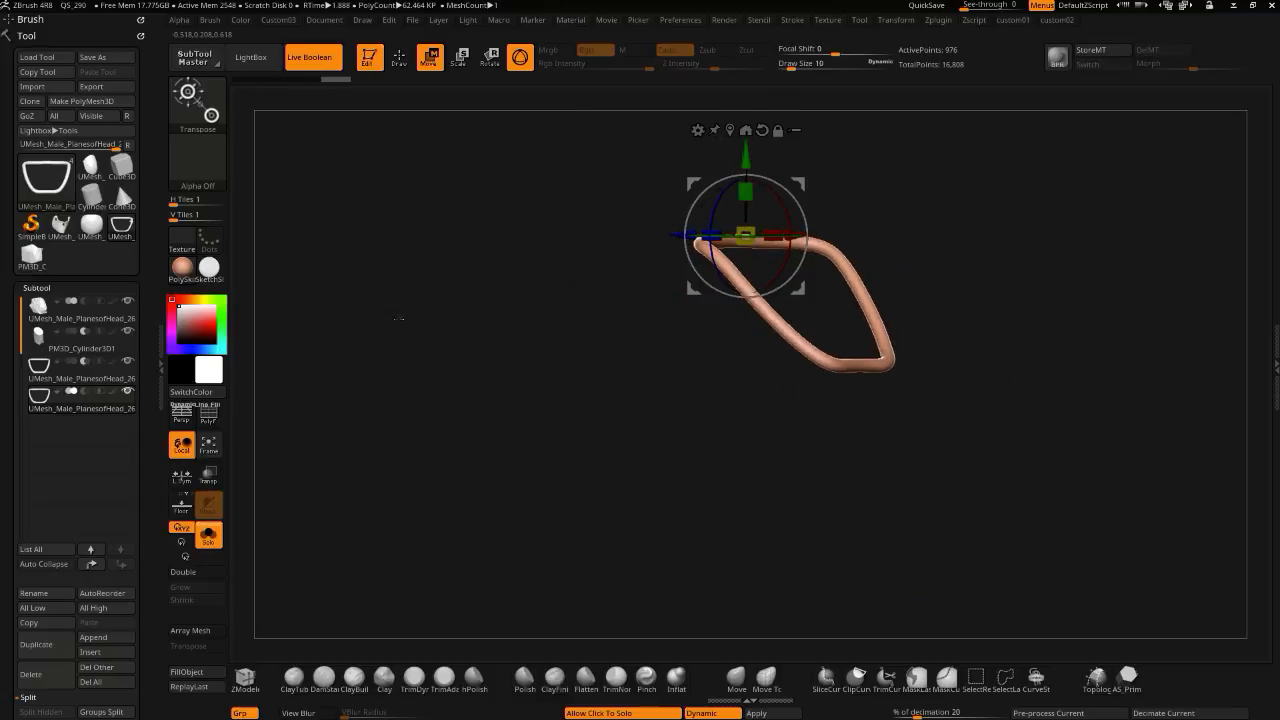
click(453, 377)
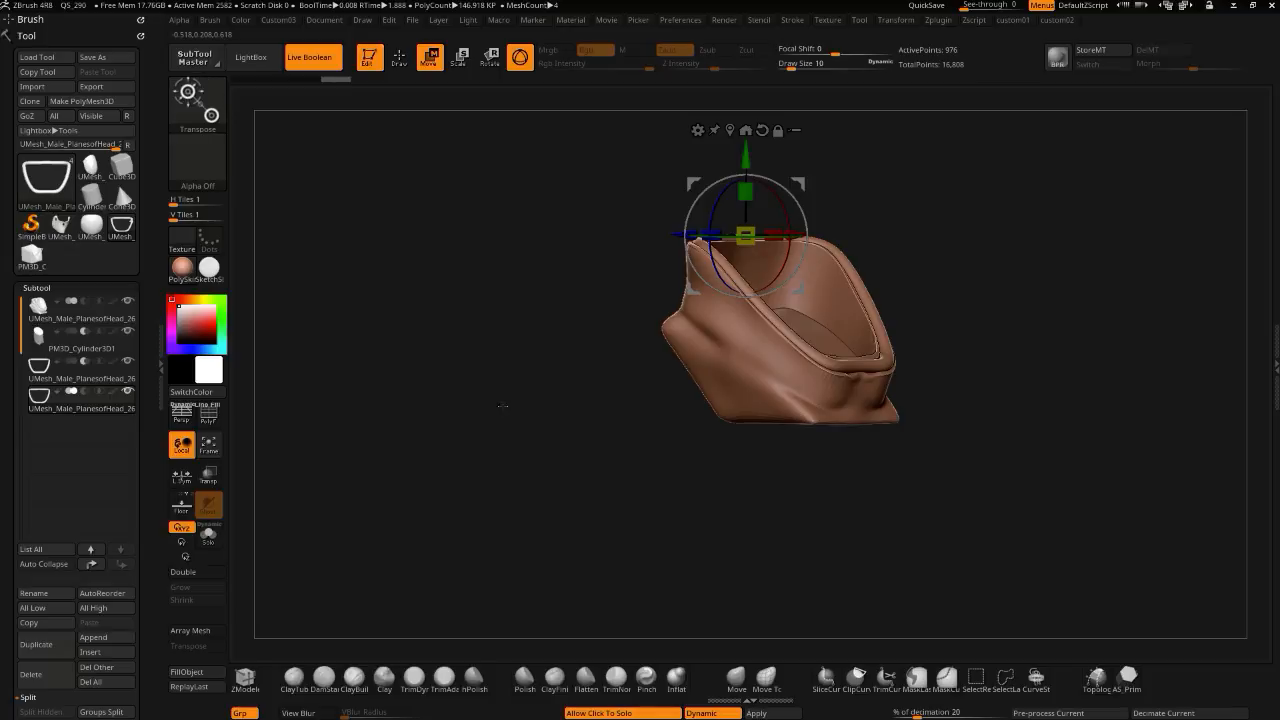
alt+drag(502, 408, 452, 298)
click(400, 65)
mouse_move(490, 248)
mouse_down()
mouse_move(454, 269)
mouse_move(432, 260)
mouse_up()
mouse_move(446, 360)
mouse_down()
mouse_move(512, 368)
mouse_move(449, 366)
mouse_move(445, 528)
mouse_move(462, 522)
mouse_move(432, 444)
mouse_move(462, 368)
mouse_up()
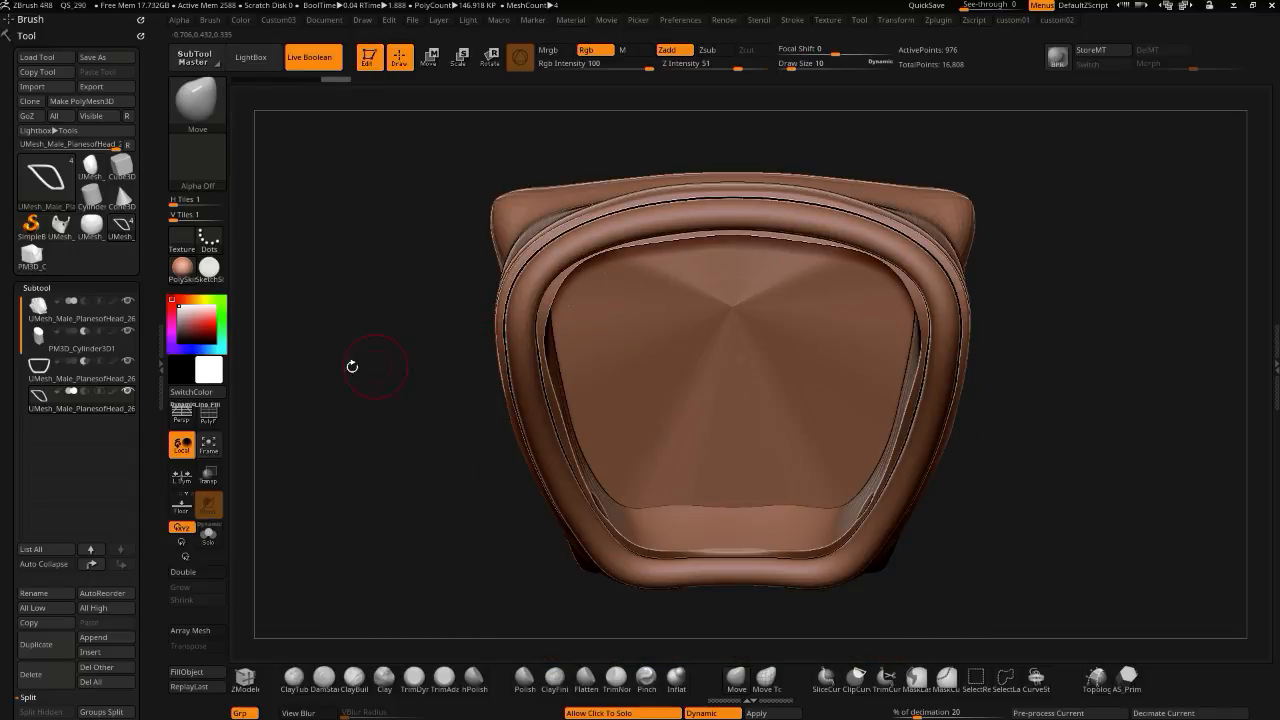
mouse_move(44, 367)
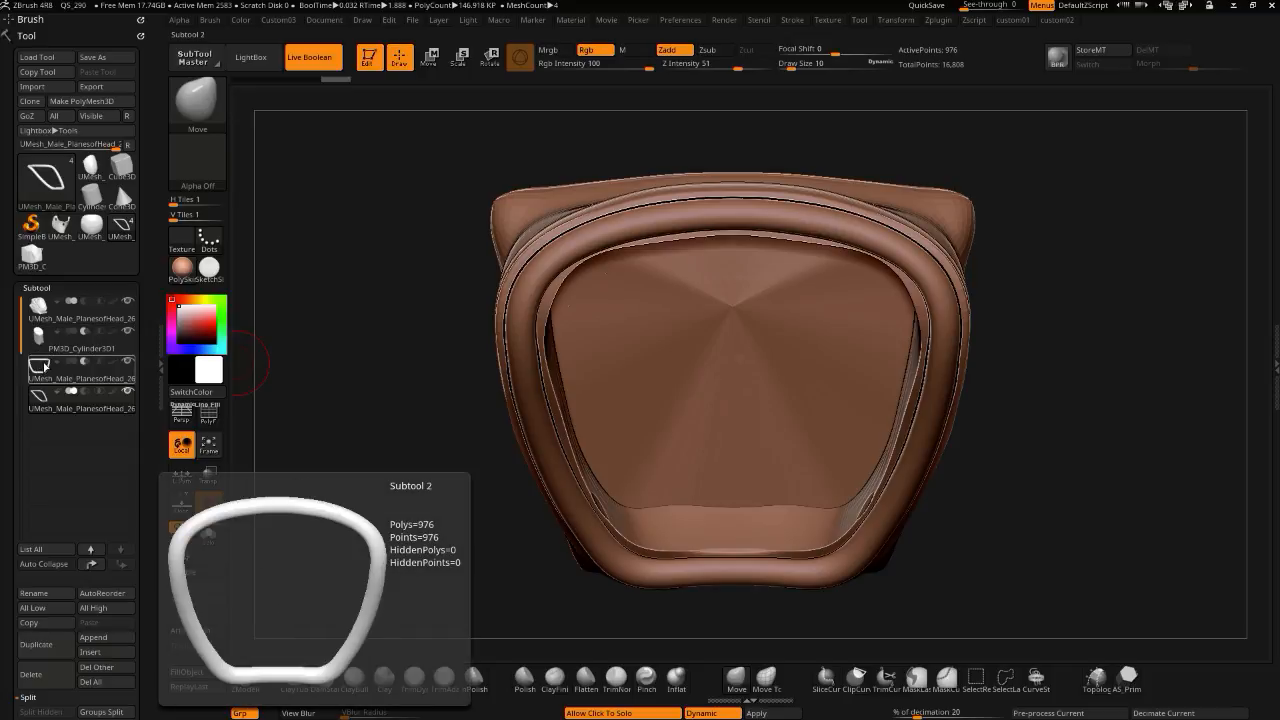
click(40, 336)
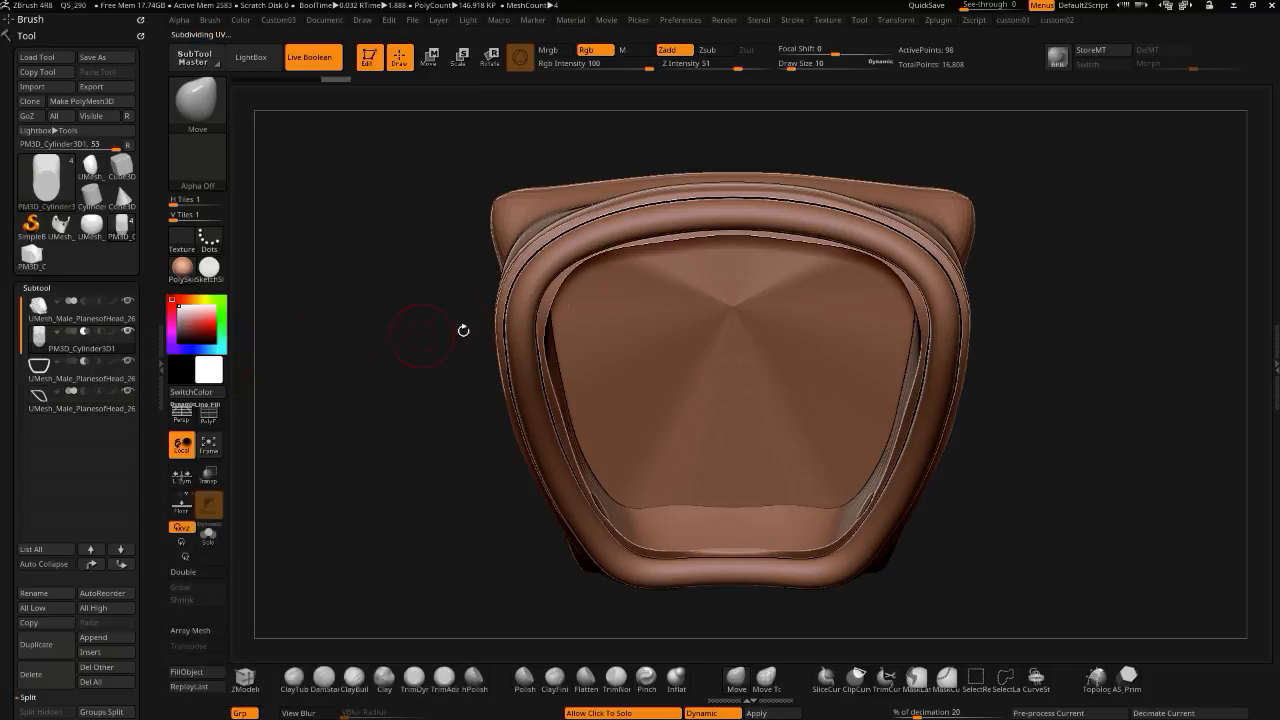
key(])
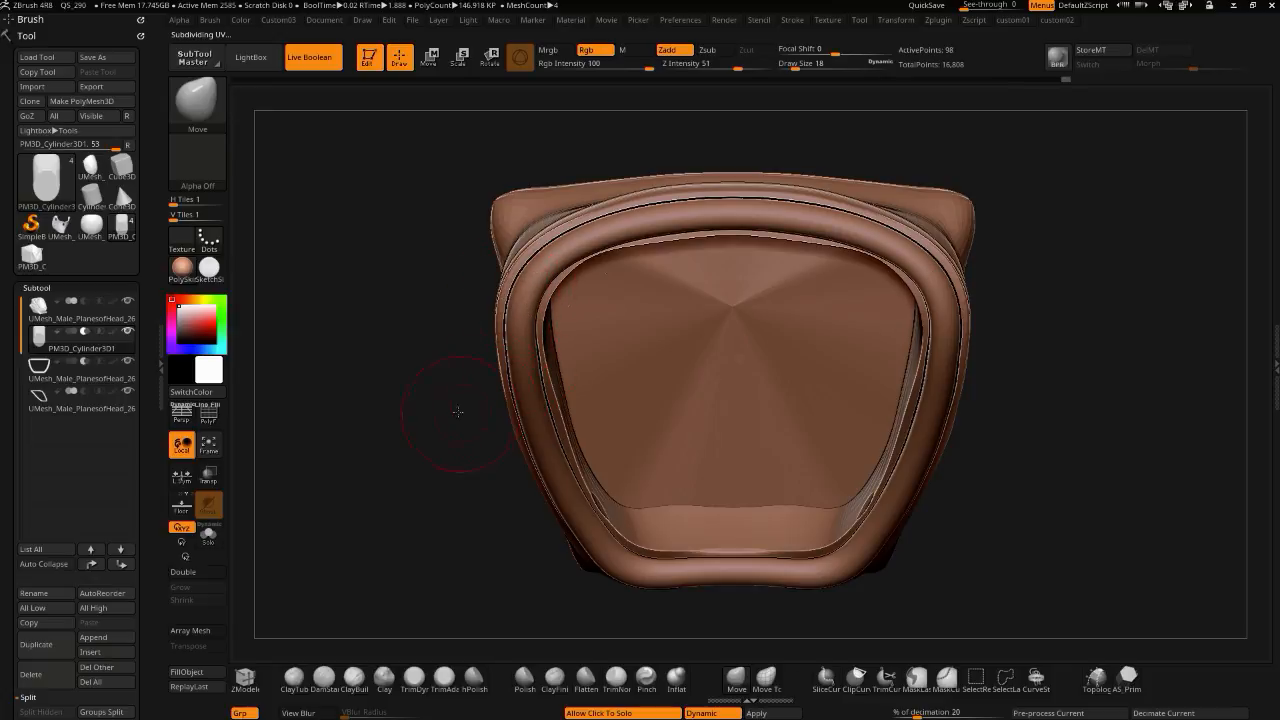
drag(459, 412, 528, 300)
key(])
drag(491, 488, 456, 596)
- Select the head piece and build up its front just below the groove with ClayTubes at Draw Size 5, smoothing the strokes
alt+click(637, 390)
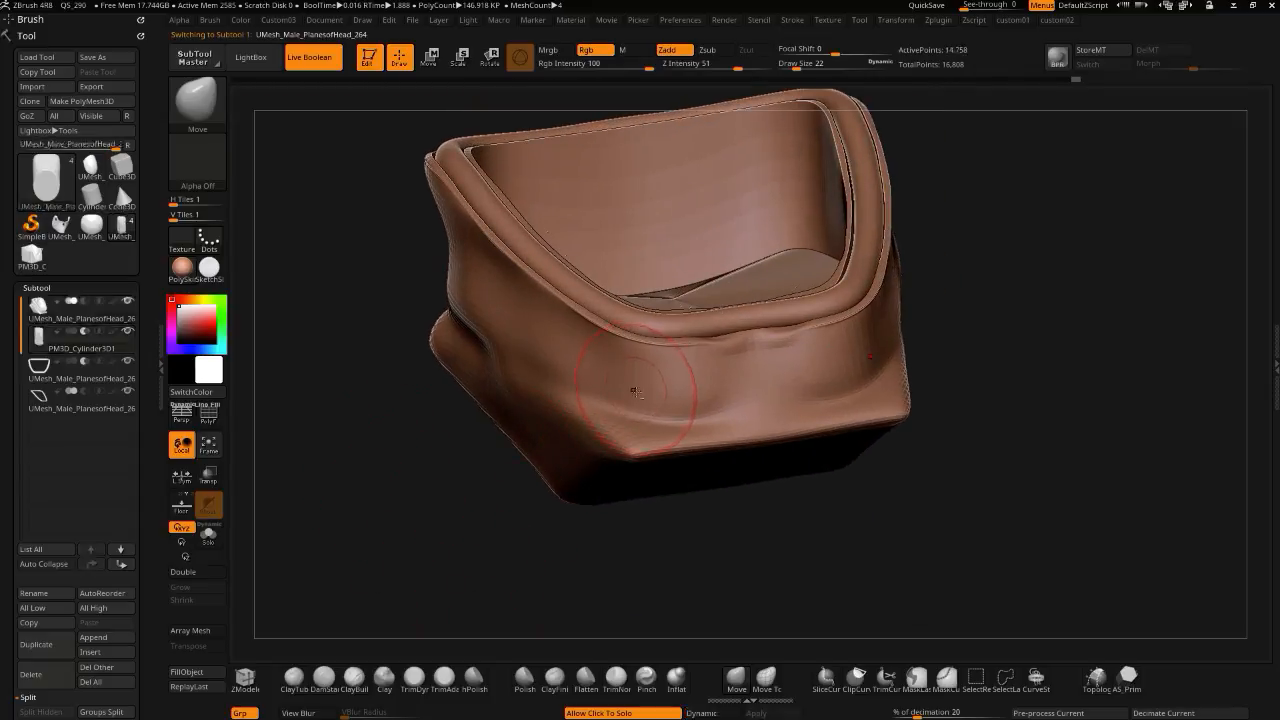
drag(462, 553, 361, 572)
drag(326, 618, 294, 650)
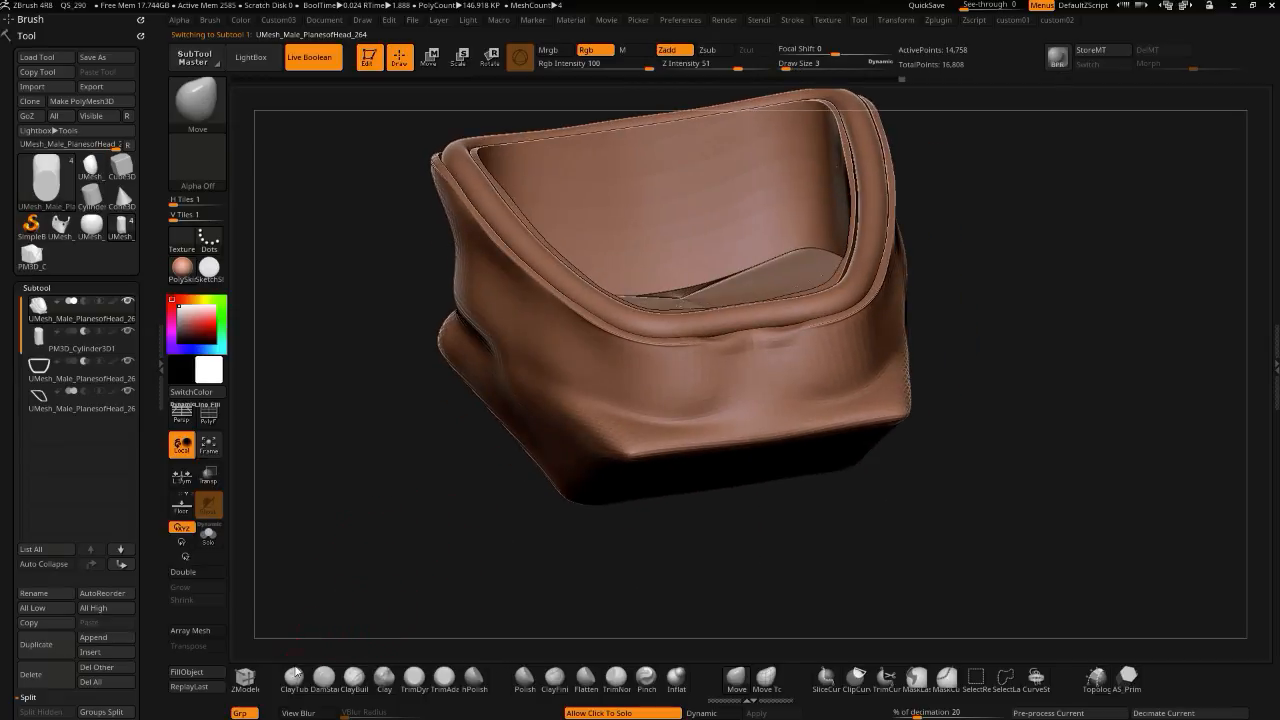
click(294, 678)
drag(323, 571, 368, 533)
drag(435, 366, 679, 386)
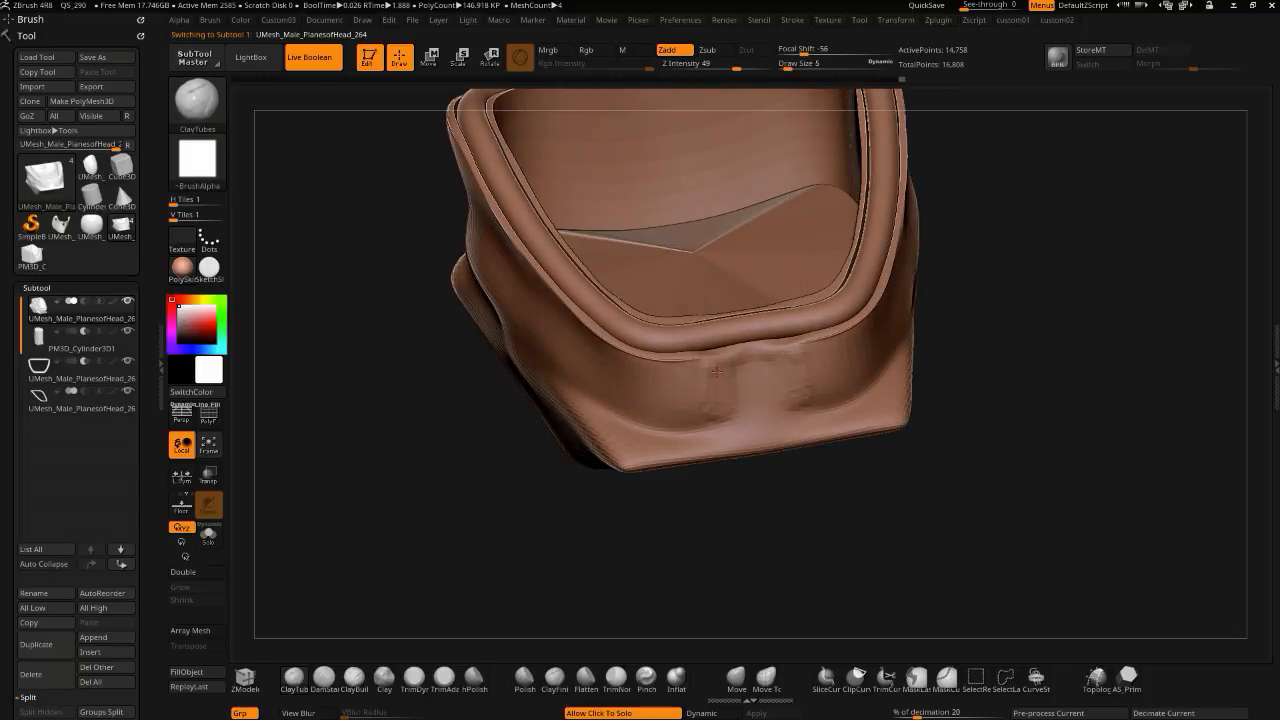
shift+drag(722, 366, 750, 360)
mouse_move(388, 350)
mouse_down()
mouse_move(445, 393)
mouse_move(578, 400)
mouse_up()
- Even out the head piece's front edge below the rim tube with the Move brush
click(736, 676)
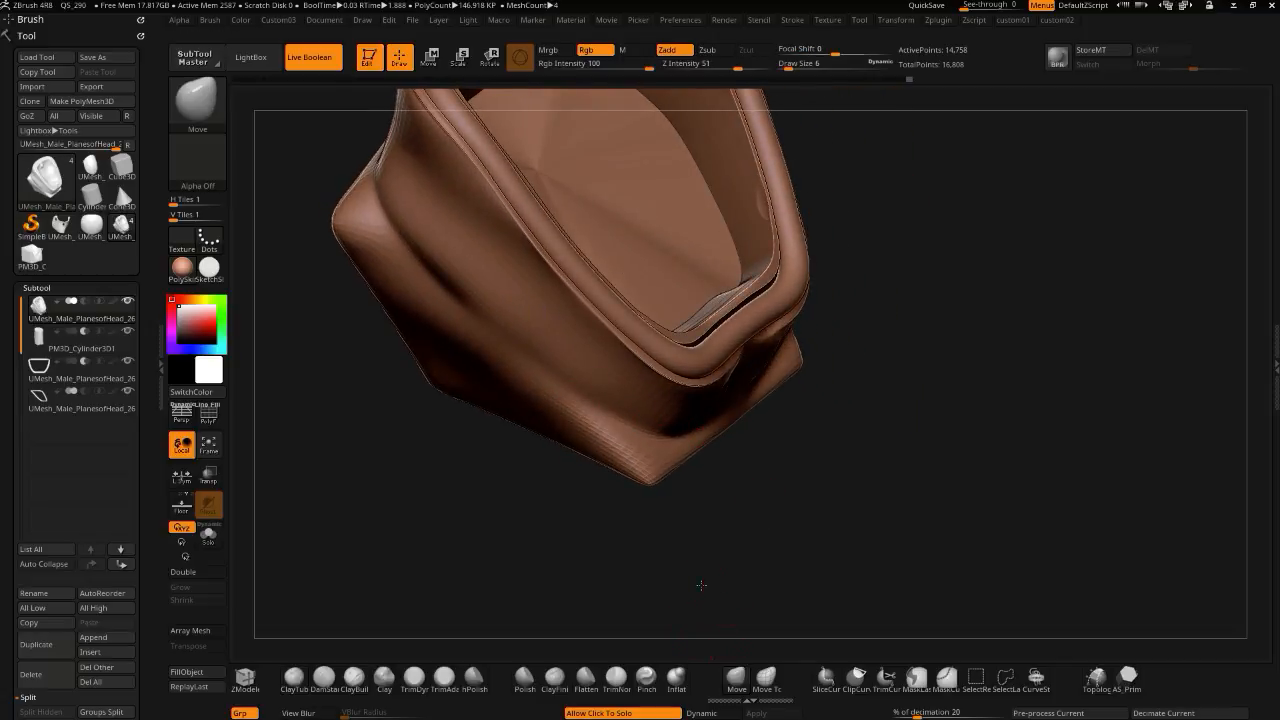
drag(700, 580, 760, 330)
drag(710, 560, 742, 366)
drag(374, 240, 382, 326)
mouse_move(480, 405)
alt+mouse_down()
mouse_move(394, 435)
mouse_move(500, 508)
mouse_move(550, 520)
mouse_move(549, 546)
mouse_move(530, 536)
alt+mouse_up()
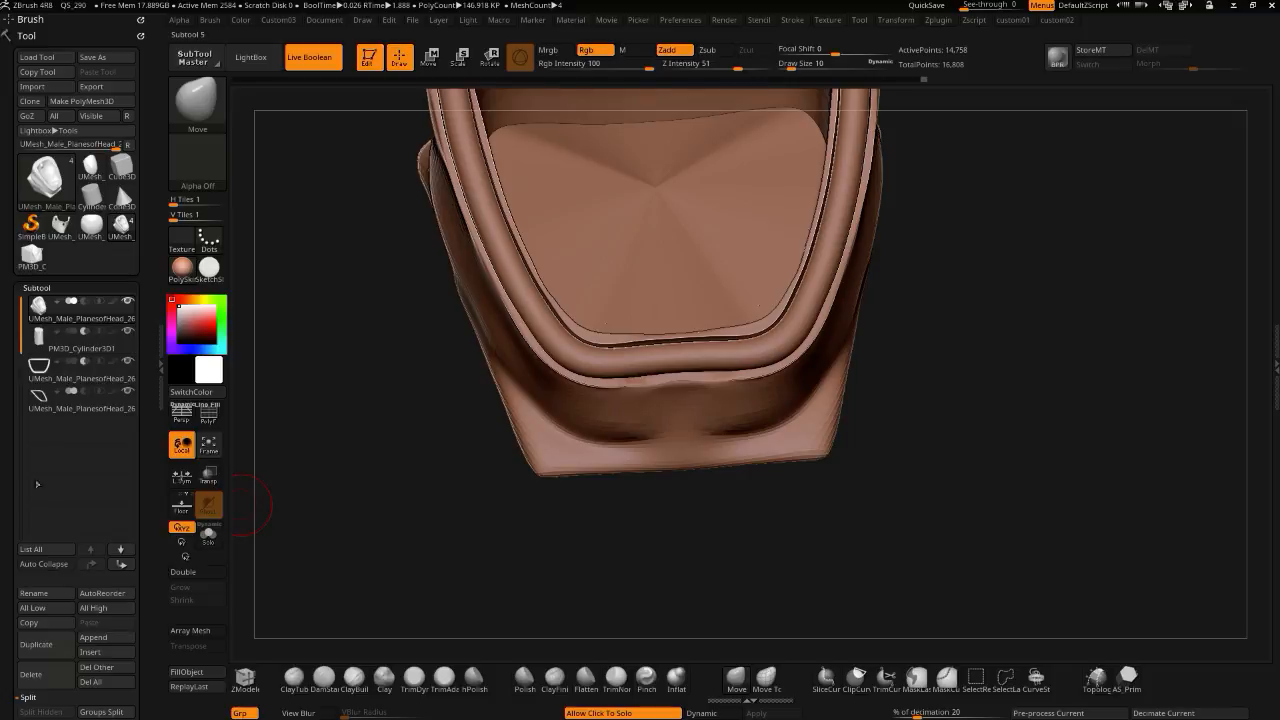
- Append a Cube3D subtool and lower it over the head piece
click(93, 637)
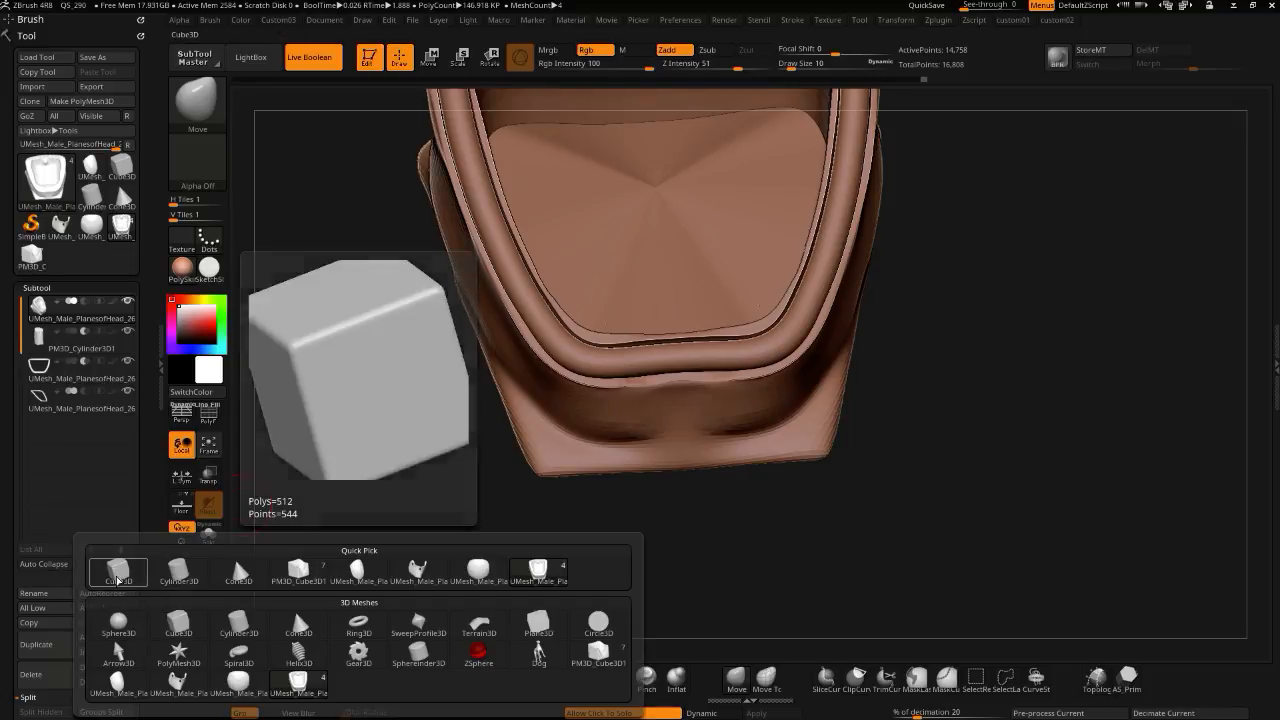
click(116, 573)
alt+drag(357, 550, 327, 352)
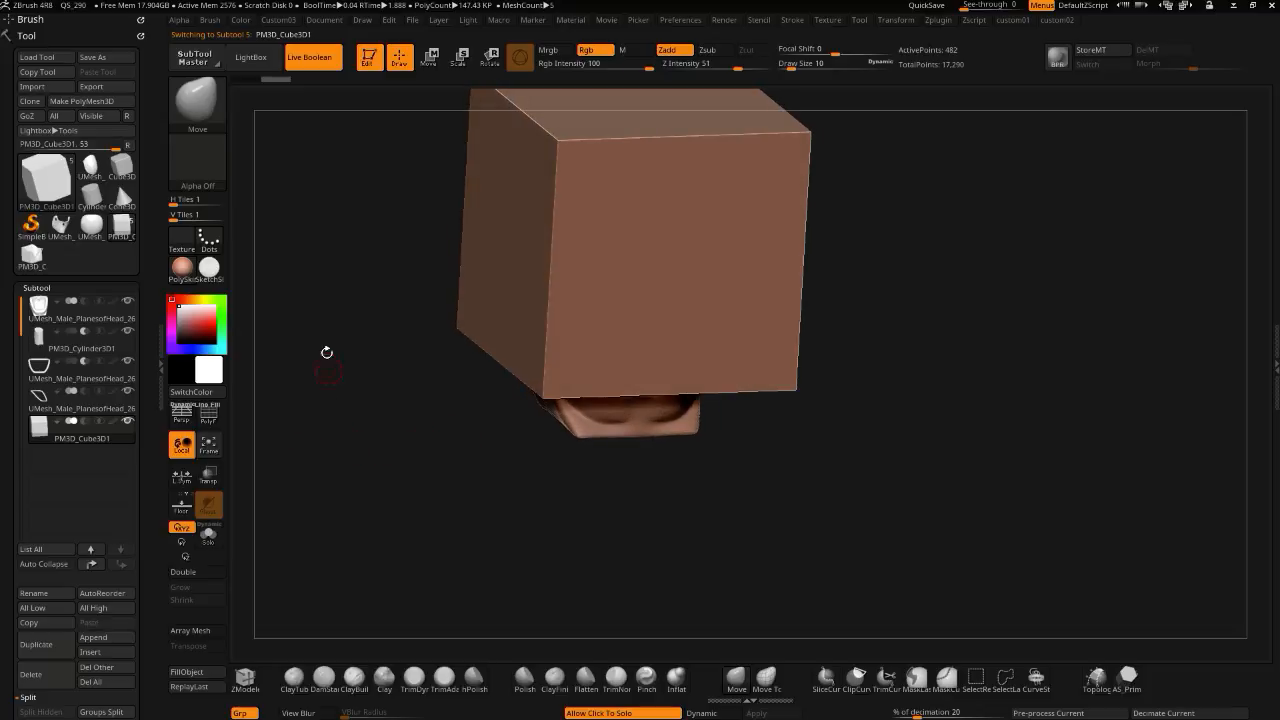
click(431, 57)
drag(633, 149, 635, 301)
key(2)
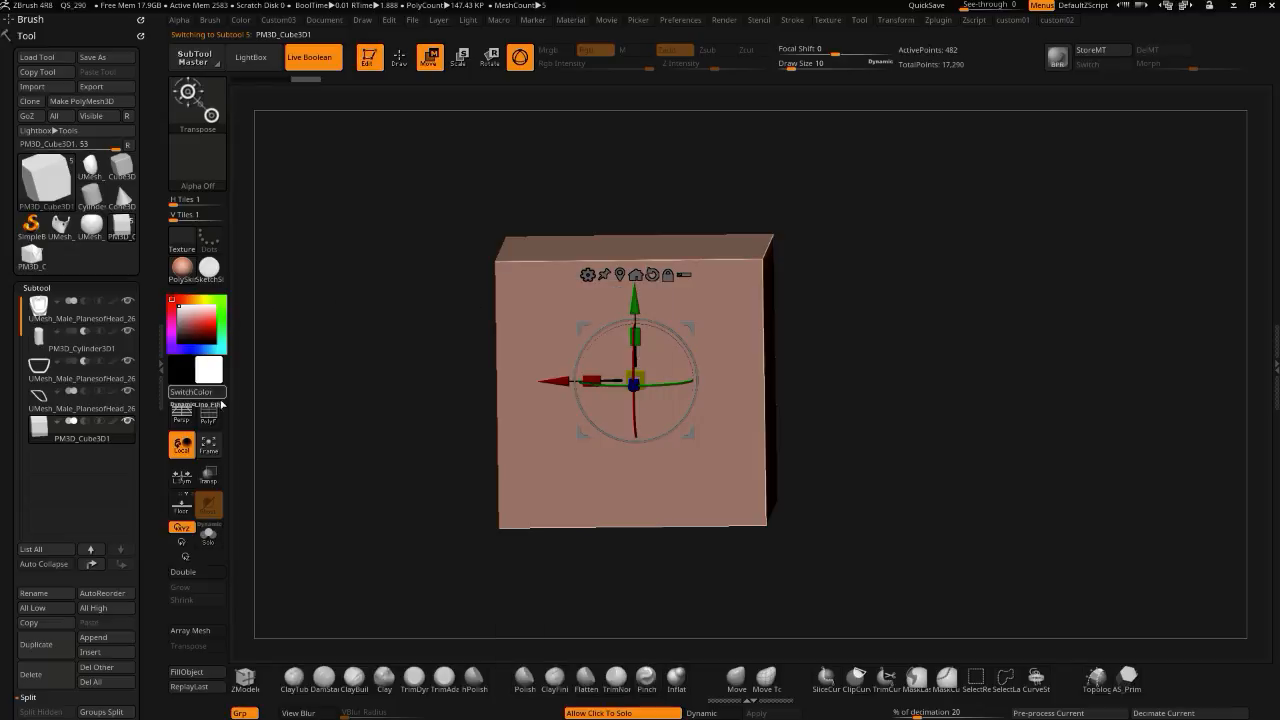
- Turn on Dynamic Subdivision for the cube and raise its smooth subdivision level to round the edges
click(208, 412)
click(208, 412)
key(1)
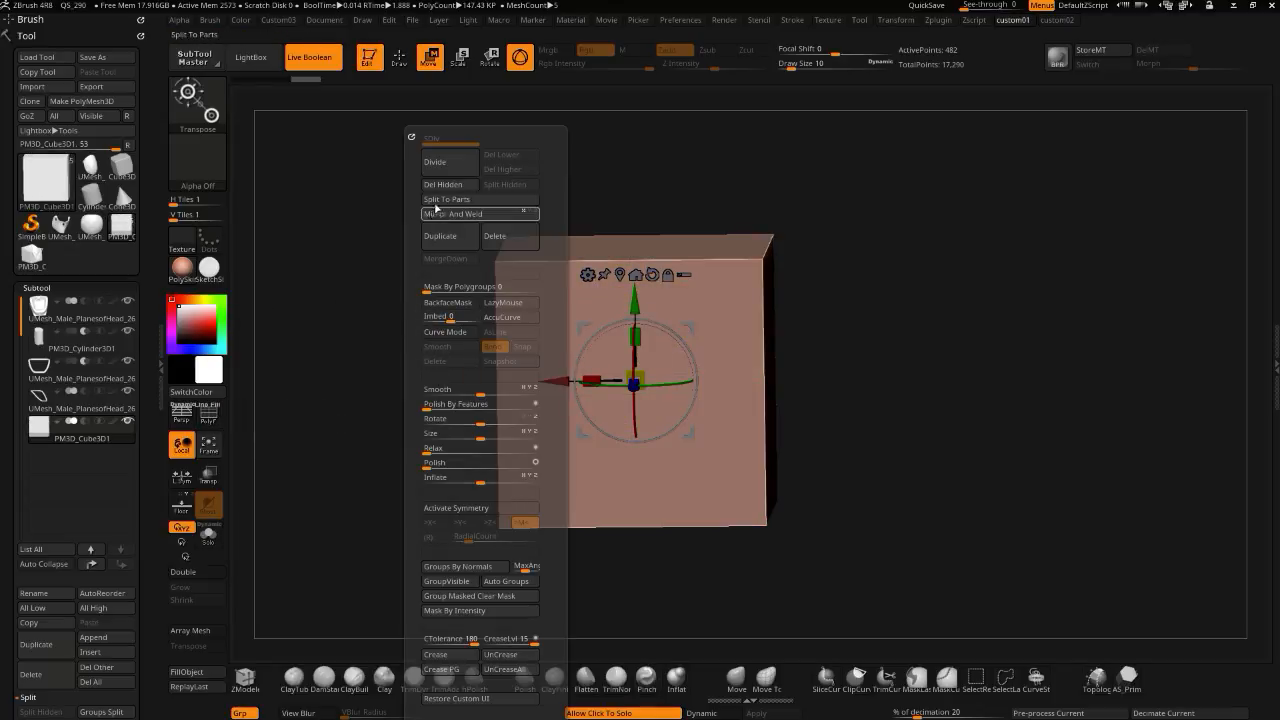
key(2)
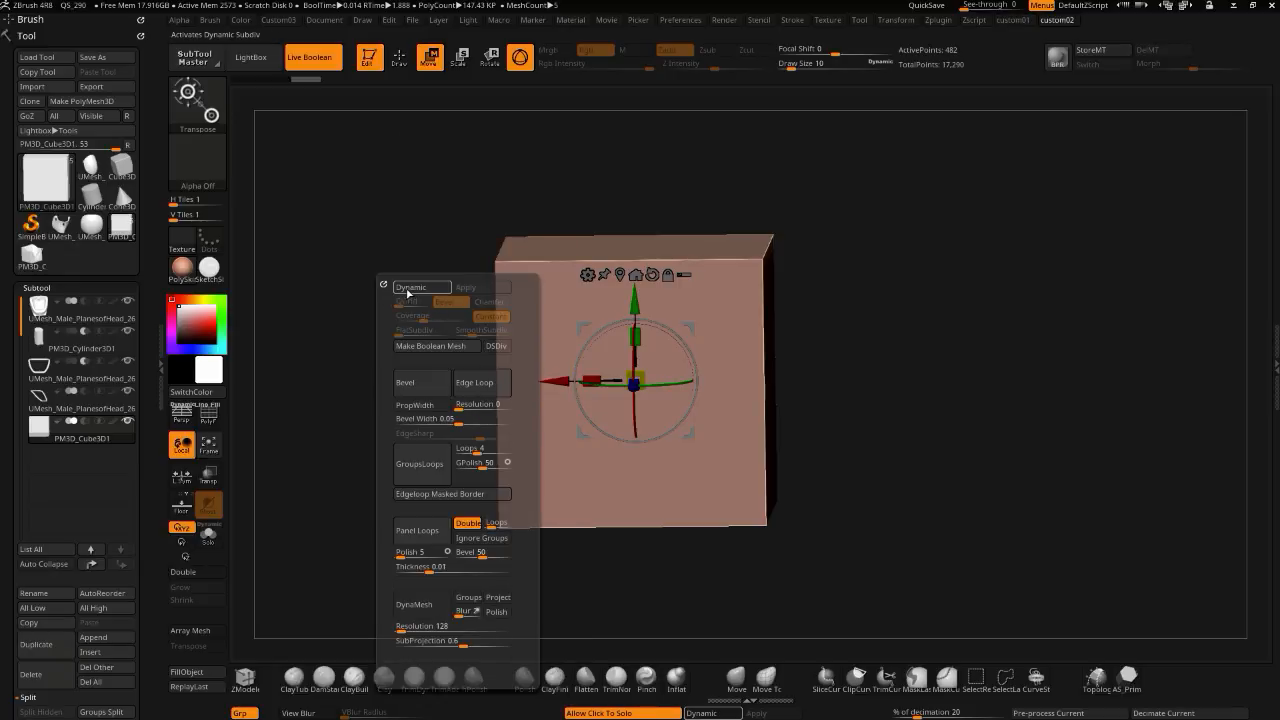
click(407, 292)
key(1)
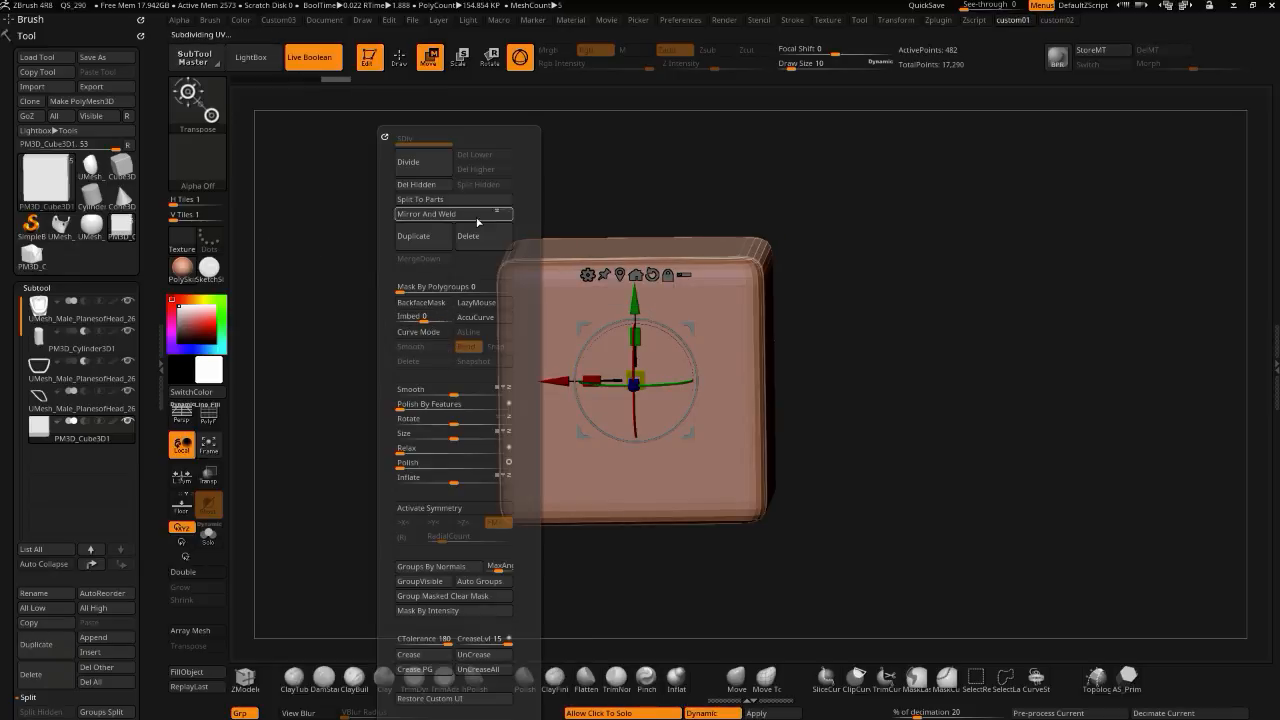
key(2)
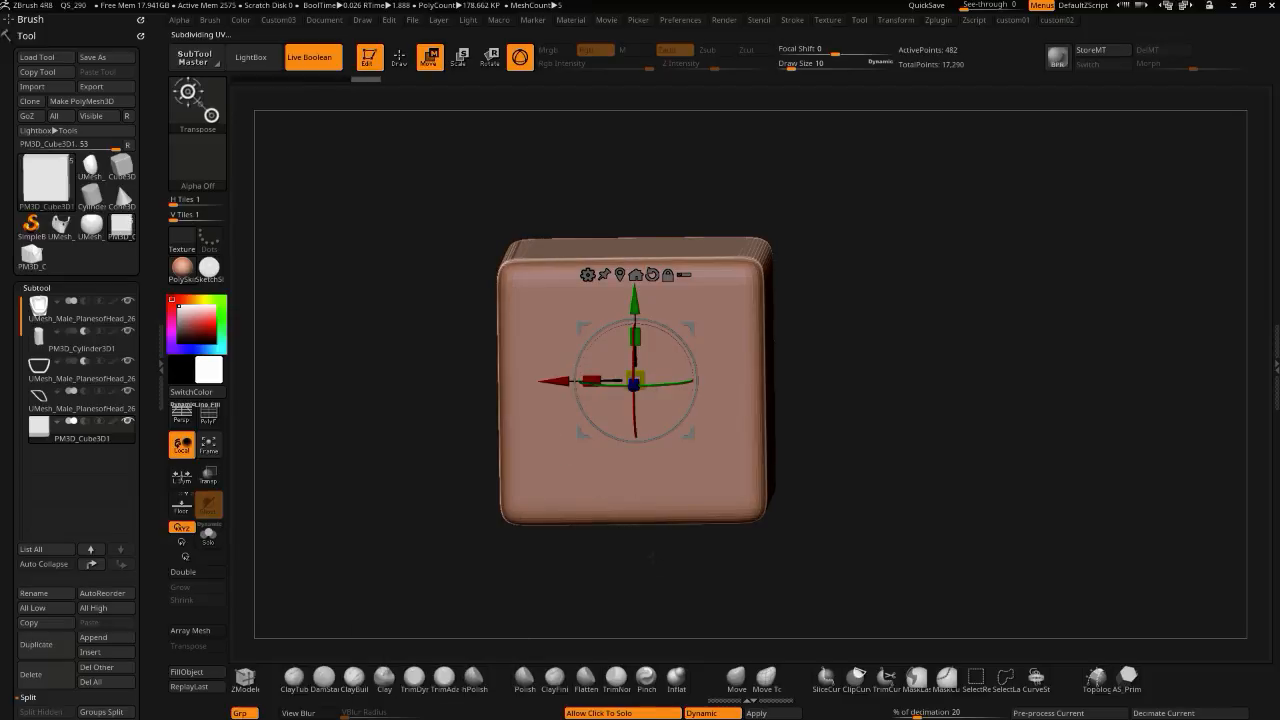
- Scale the cube down uniformly and place it in front of the head piece
drag(647, 550, 615, 577)
drag(636, 380, 480, 497)
drag(548, 379, 293, 374)
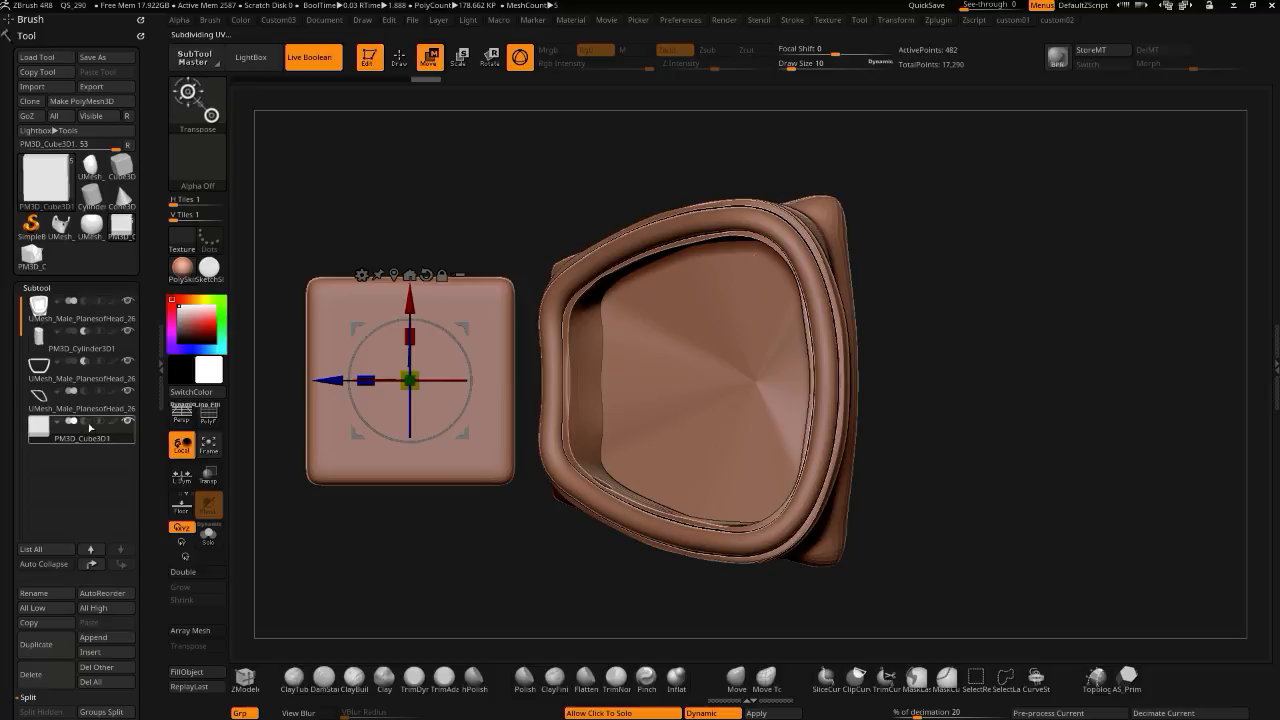
- Check the cube alone in Solo mode and set its boolean operation to subtraction
click(97, 422)
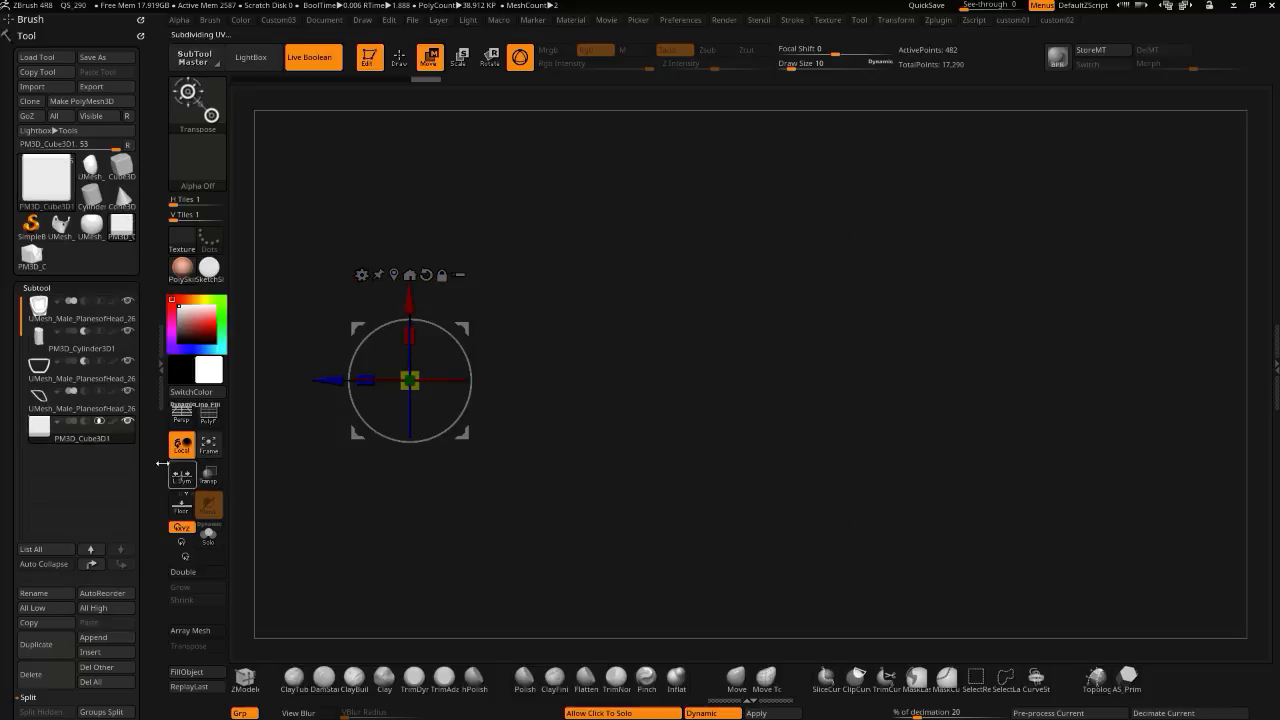
click(331, 519)
click(332, 520)
click(346, 560)
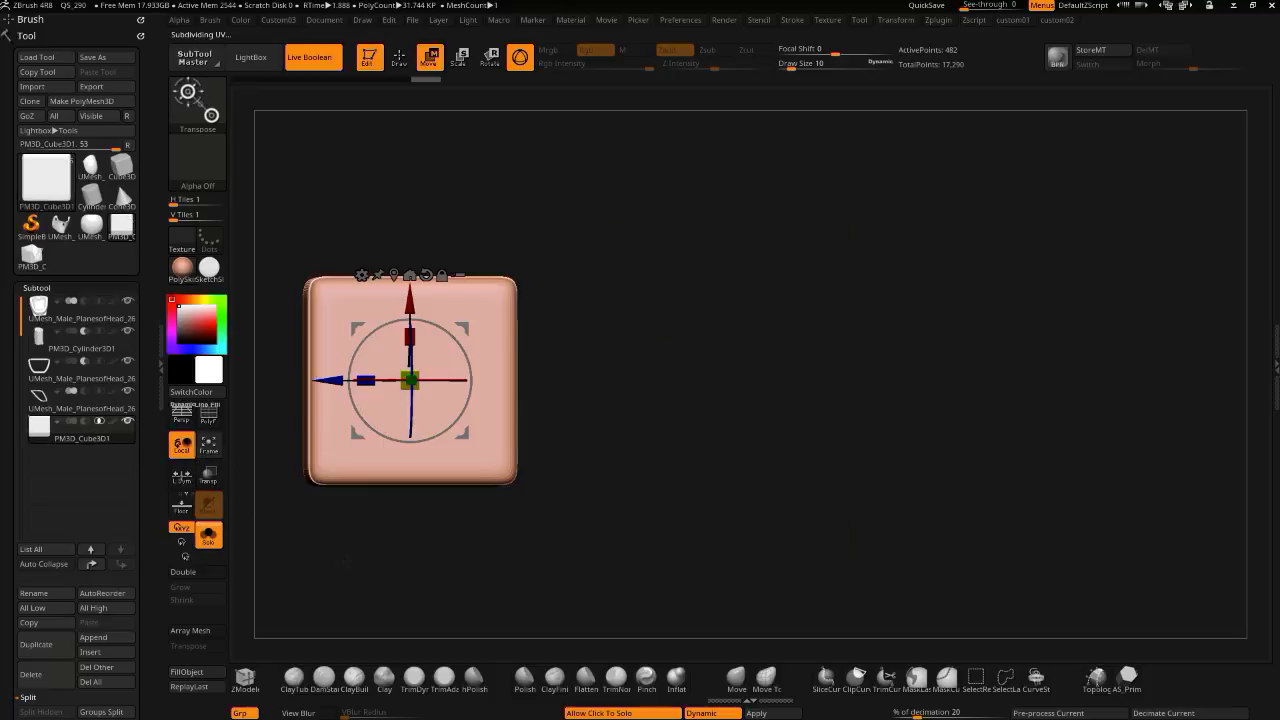
drag(270, 481, 430, 562)
click(333, 548)
click(86, 424)
- Shrink the cube and push it into the front centre of the head piece below the groove to cut a small notch
drag(335, 393, 360, 390)
drag(435, 378, 475, 411)
drag(362, 385, 415, 452)
drag(500, 367, 420, 344)
mouse_move(463, 398)
mouse_down()
mouse_move(450, 409)
mouse_move(462, 396)
mouse_up()
drag(430, 471, 403, 432)
drag(497, 290, 499, 315)
drag(308, 298, 356, 307)
alt+drag(383, 487, 388, 550)
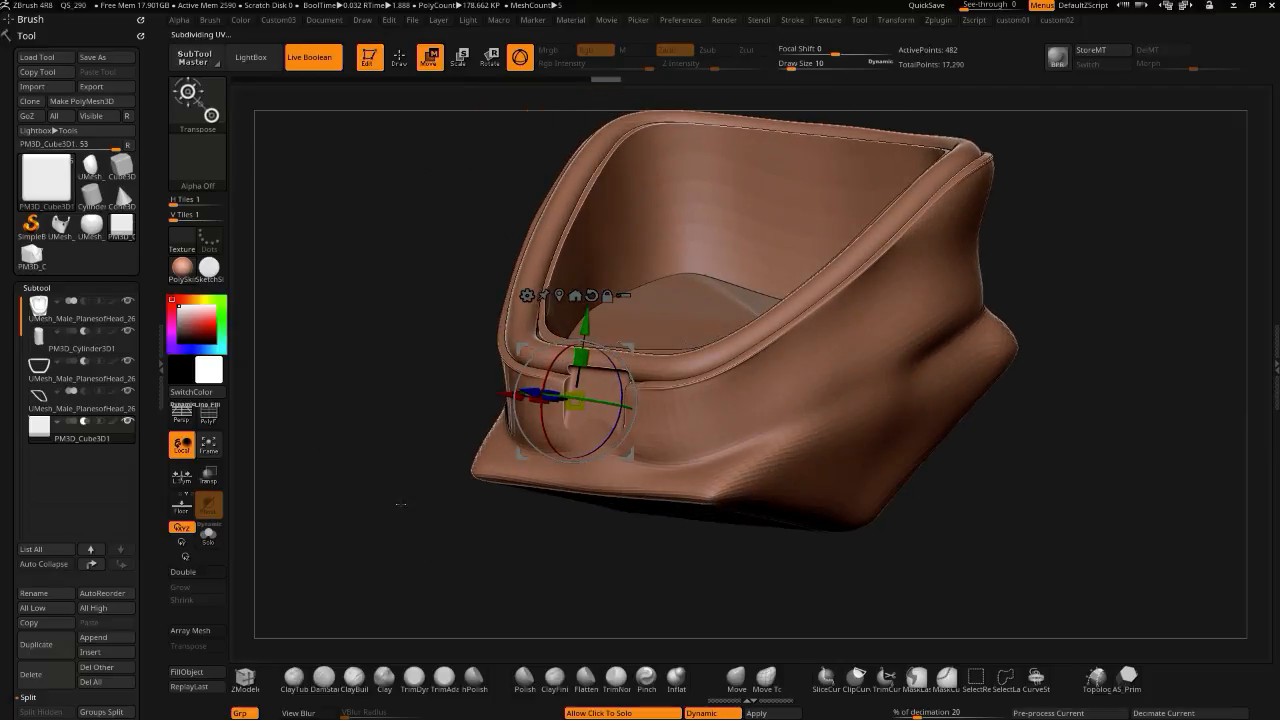
- Show the cube temporarily as a Start subtool, lower it slightly and return it to subtraction
click(61, 425)
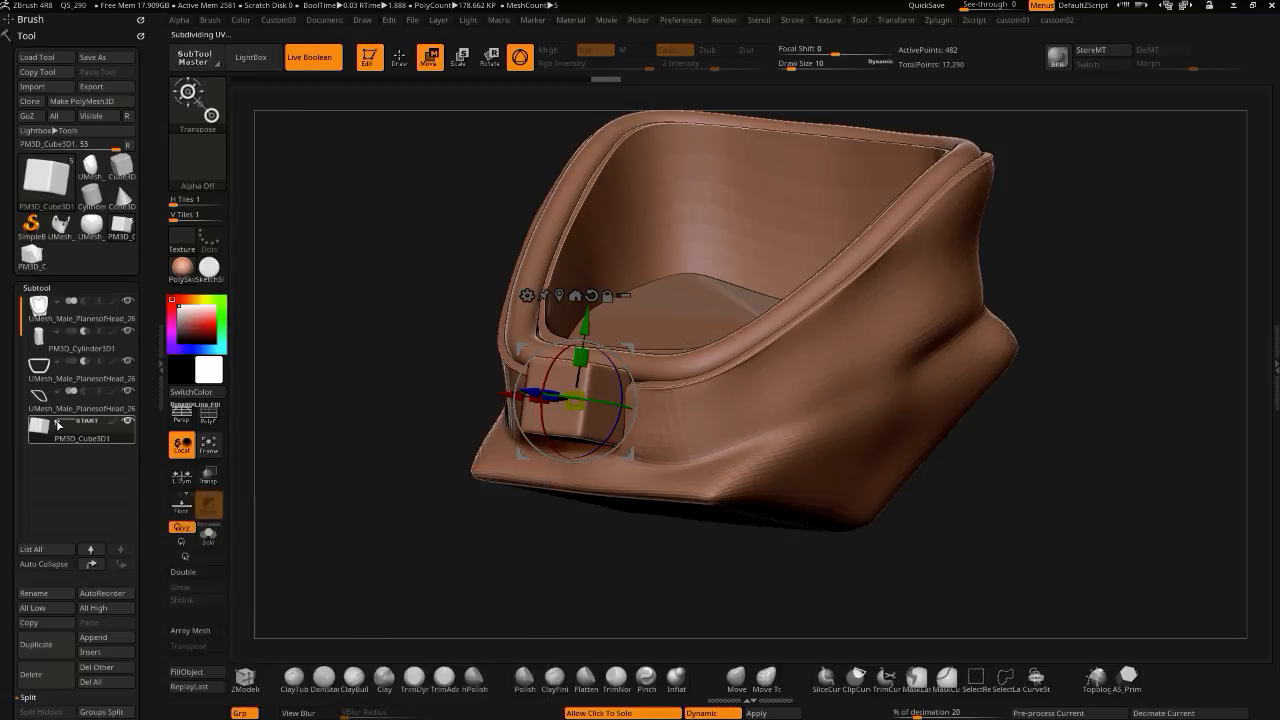
click(58, 423)
drag(438, 538, 535, 540)
mouse_move(577, 322)
mouse_down()
mouse_move(576, 286)
mouse_move(575, 346)
mouse_move(574, 335)
mouse_up()
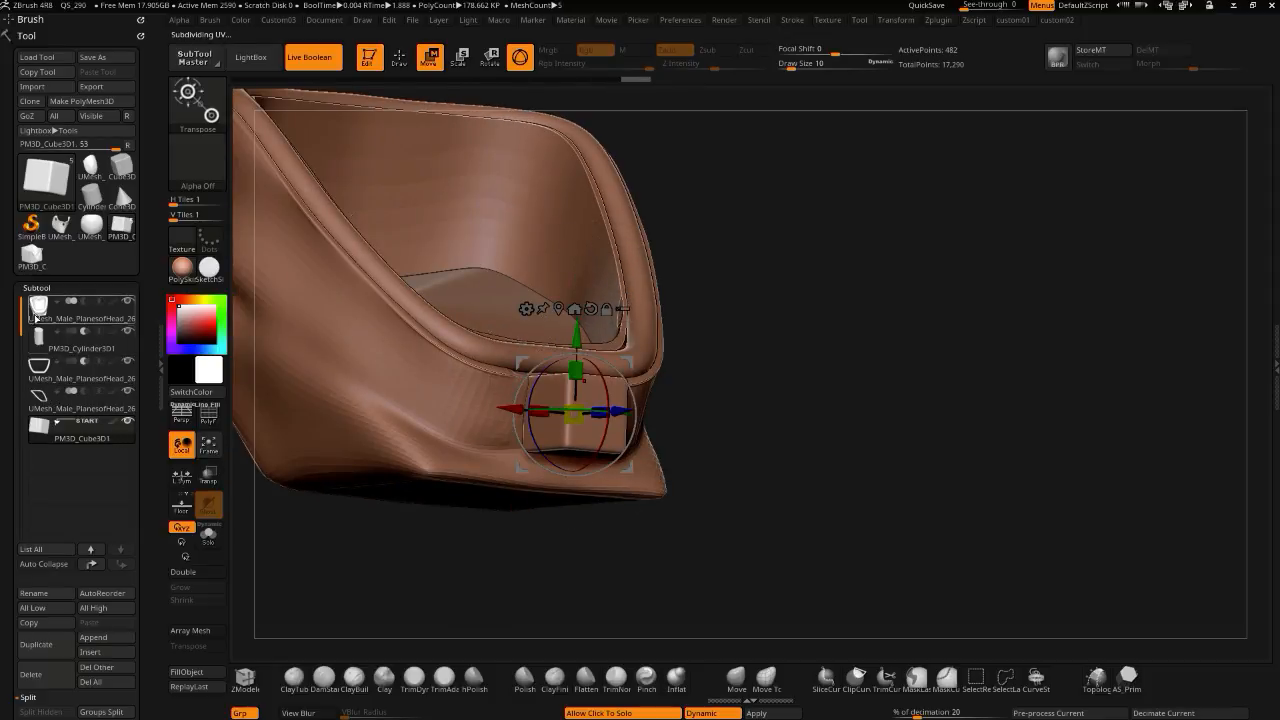
click(84, 422)
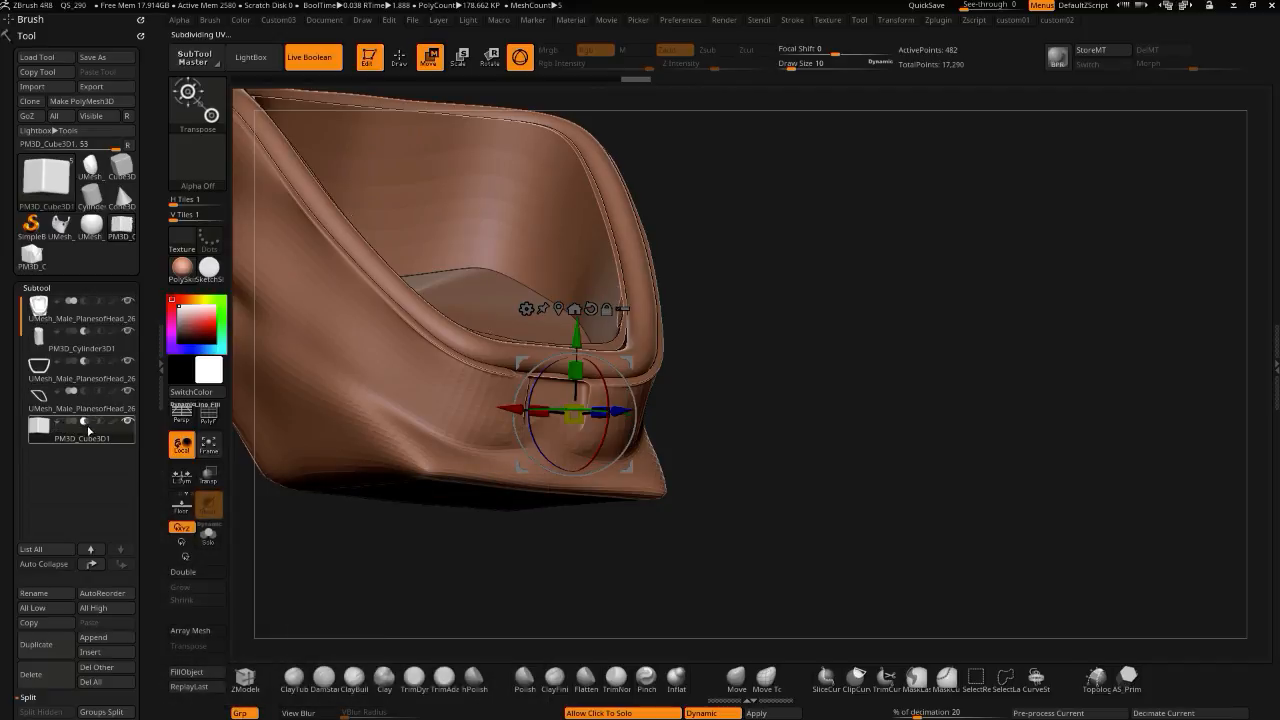
- Adjust the notch cube's depth and height slightly and move it above both rim tubes in the subtool order
drag(510, 514, 470, 524)
drag(567, 535, 652, 538)
drag(632, 431, 625, 429)
drag(576, 338, 576, 330)
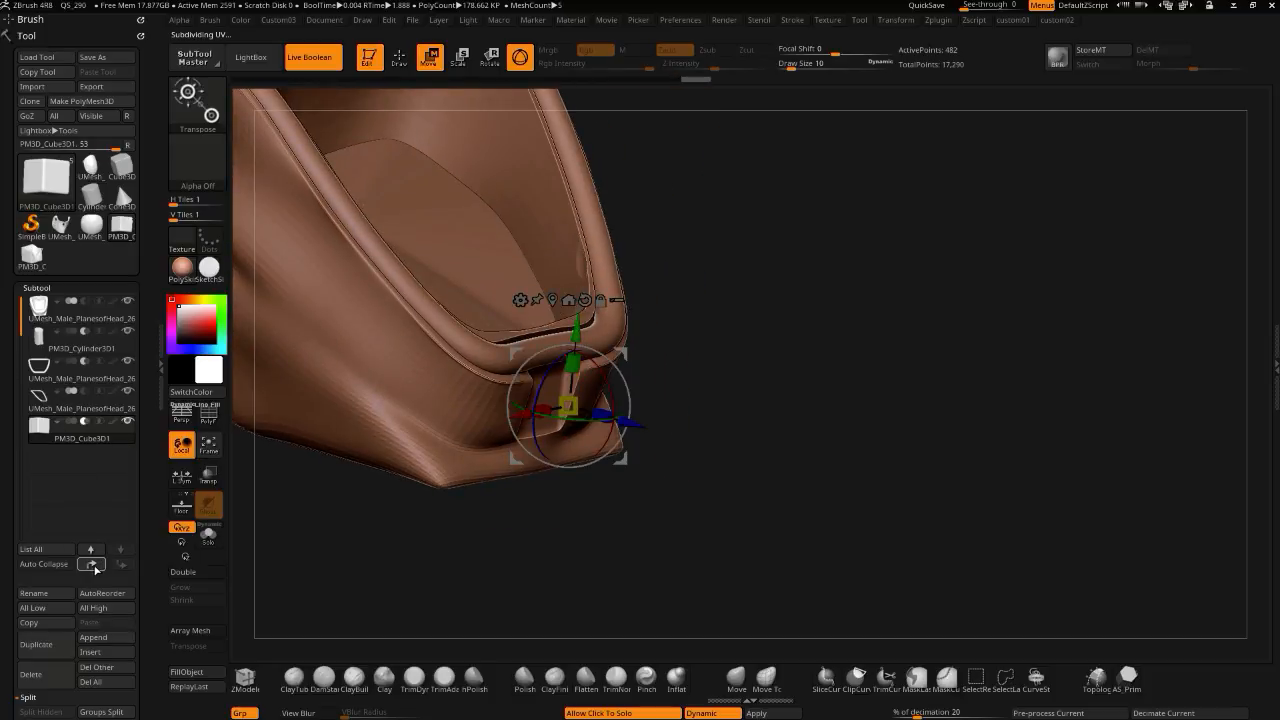
click(93, 566)
click(93, 566)
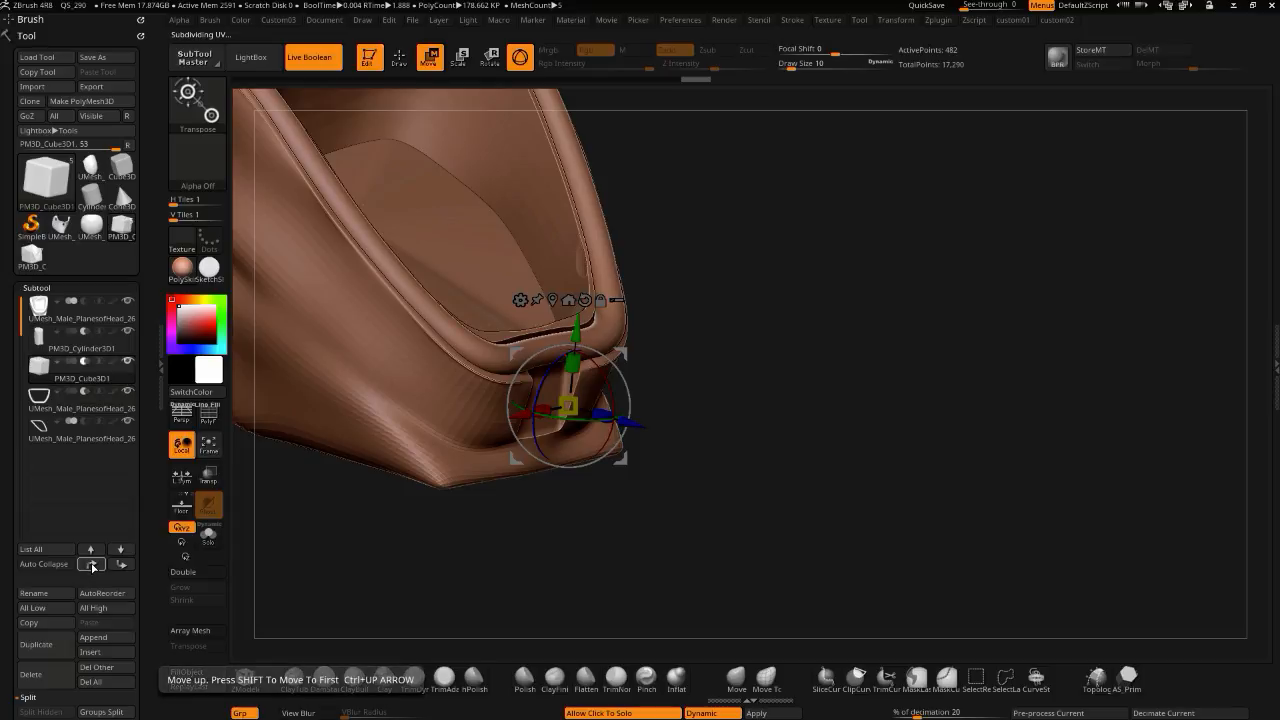
- Lower the notch cube a little and scale it narrower in width
drag(440, 560, 336, 553)
mouse_move(572, 326)
mouse_down()
mouse_move(573, 307)
mouse_move(570, 345)
mouse_up()
drag(356, 354, 508, 405)
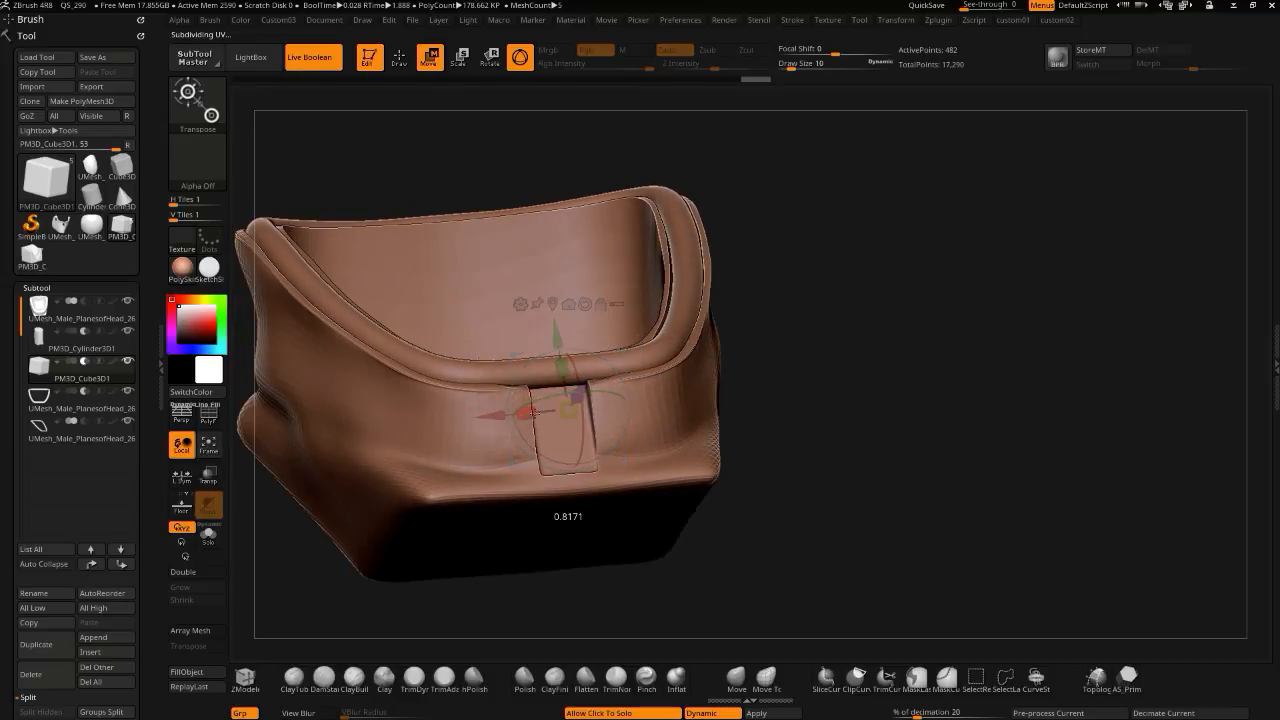
drag(531, 413, 533, 413)
- Fine-tune the notch cube's depth in the front wall and reduce its height slightly
drag(628, 571, 566, 584)
drag(352, 436, 507, 420)
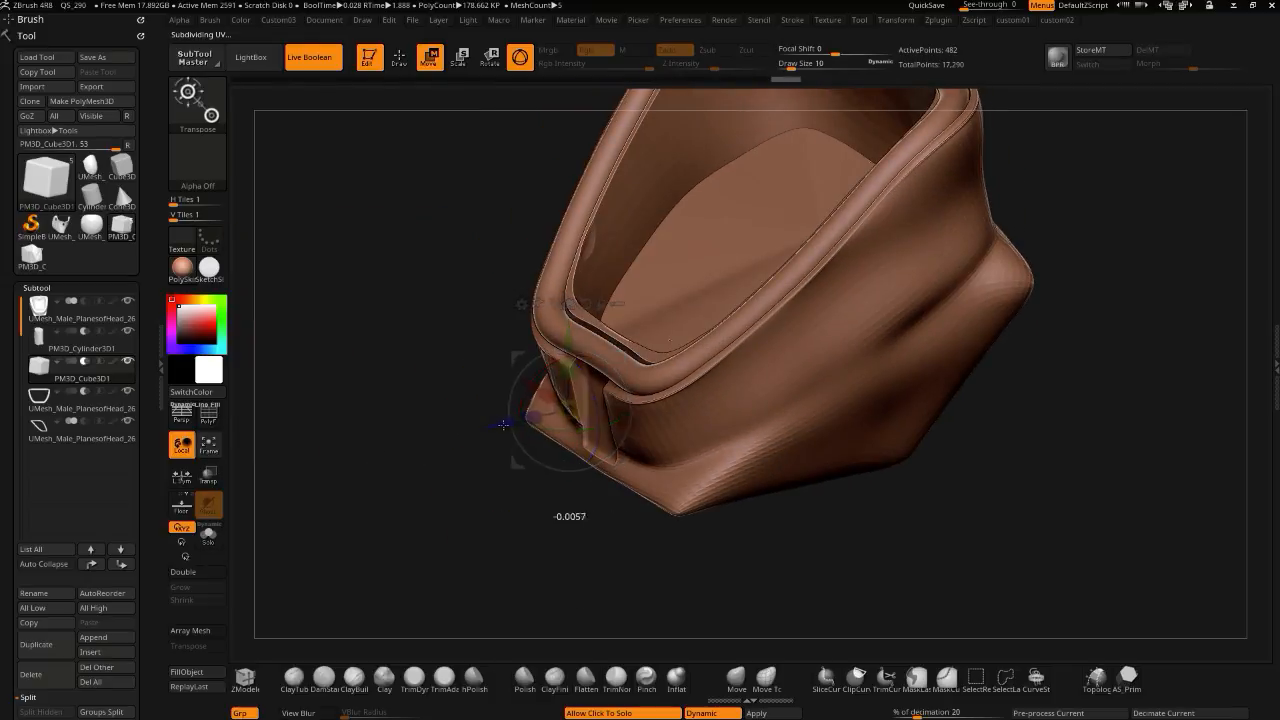
drag(481, 475, 589, 467)
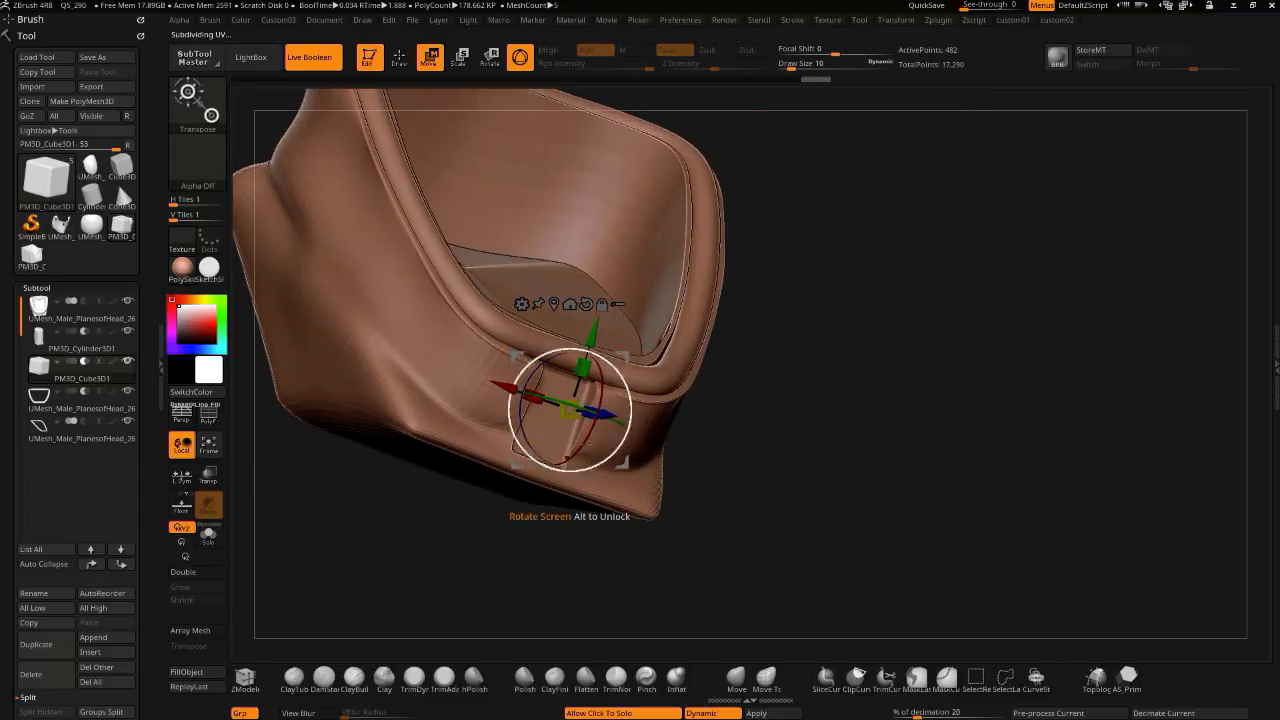
drag(583, 369, 581, 379)
drag(575, 500, 462, 591)
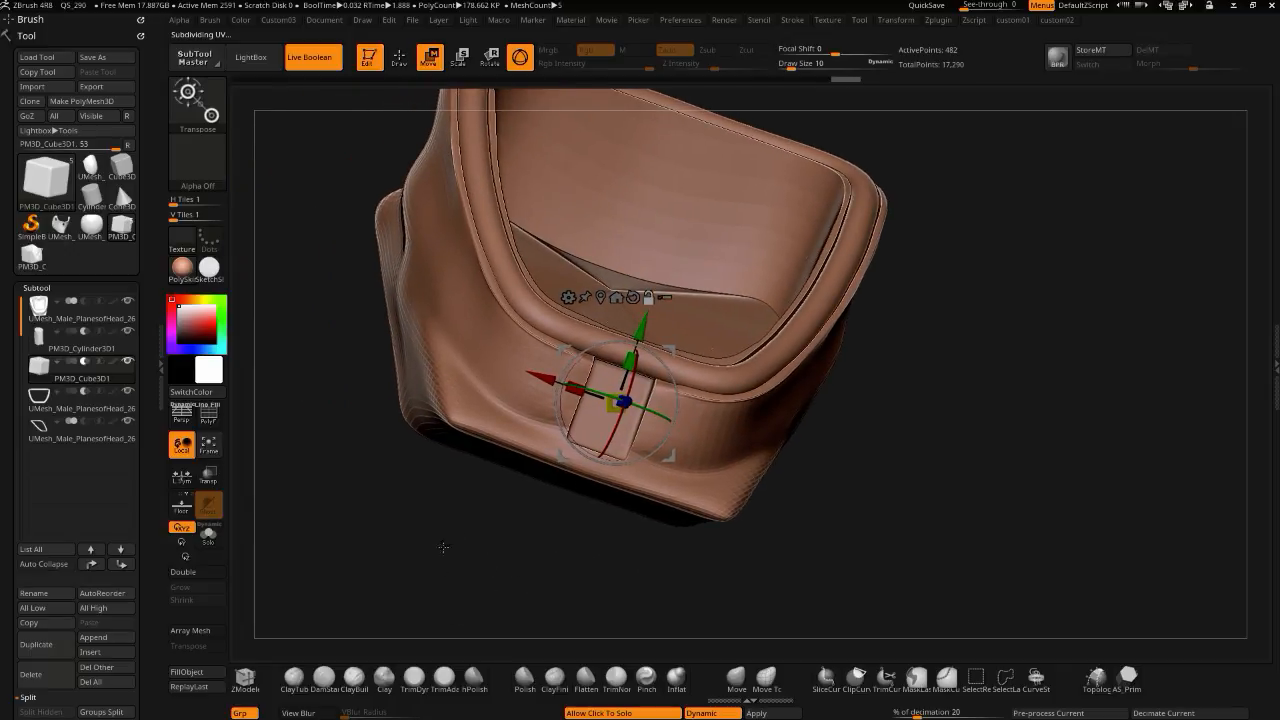
drag(446, 544, 365, 568)
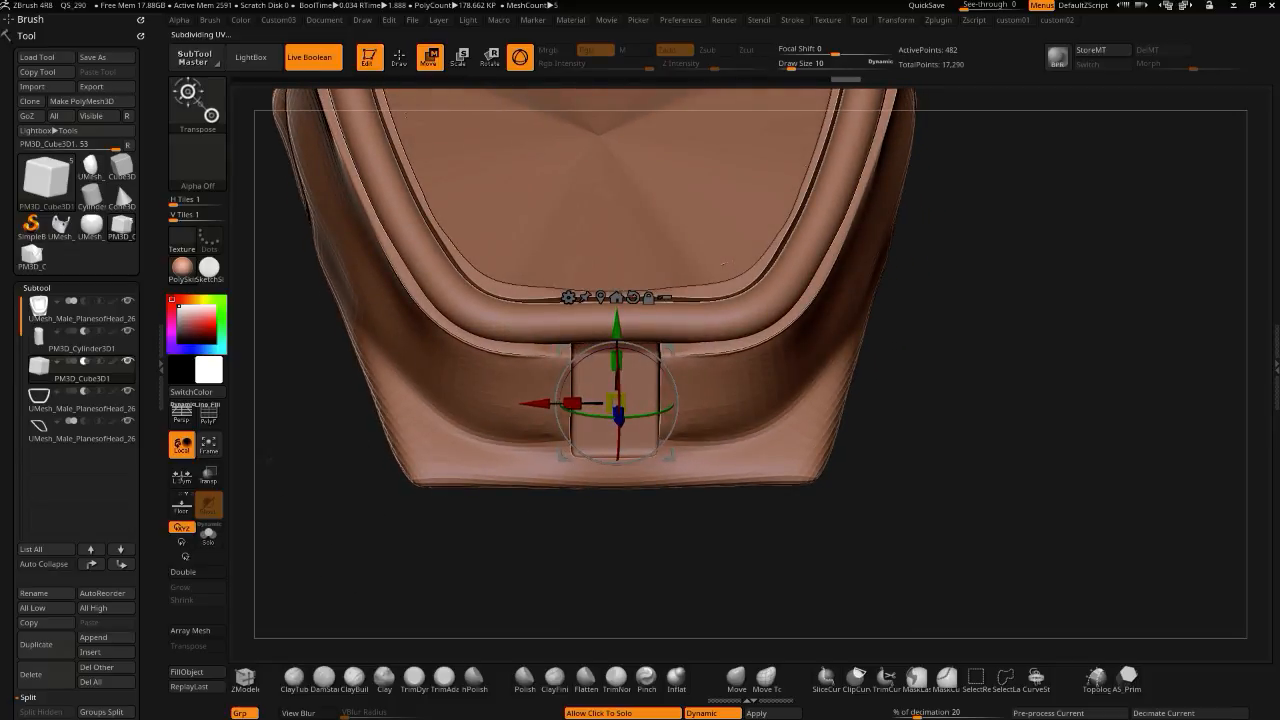
- Duplicate the notch cube as an additive subtool and raise the copy over the front of the rim tube
click(36, 644)
drag(352, 612, 300, 600)
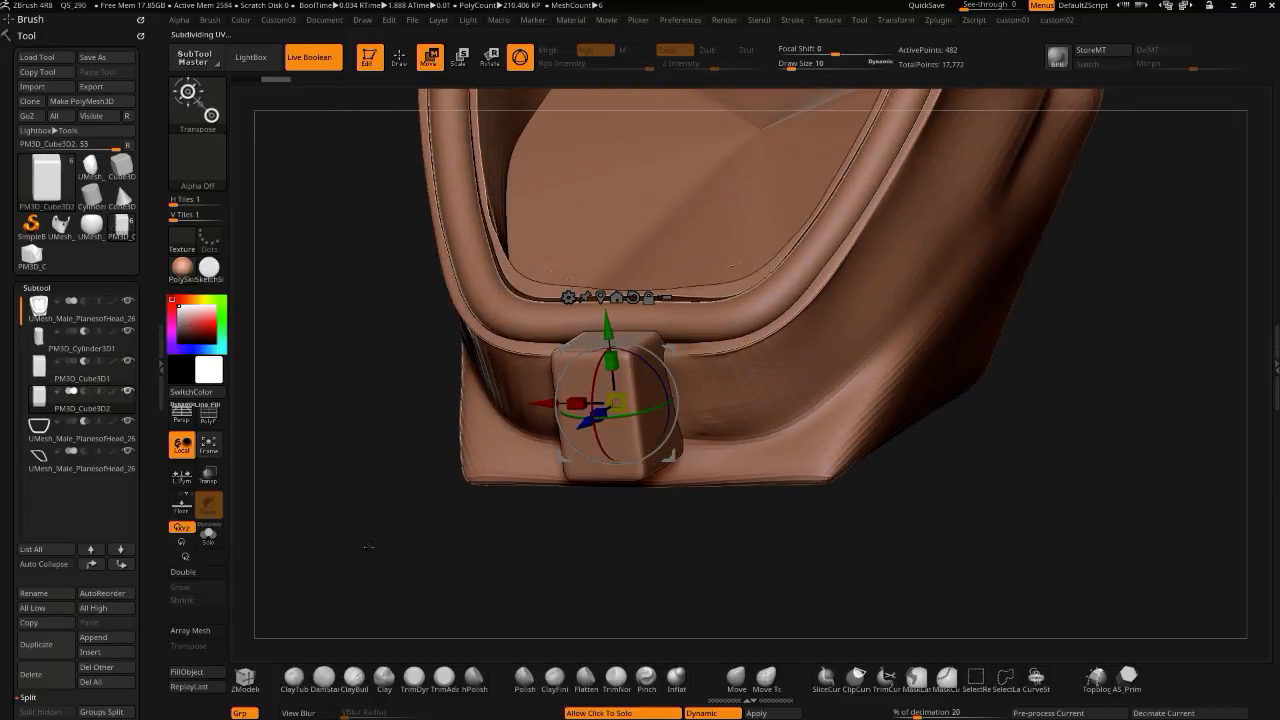
drag(606, 326, 592, 225)
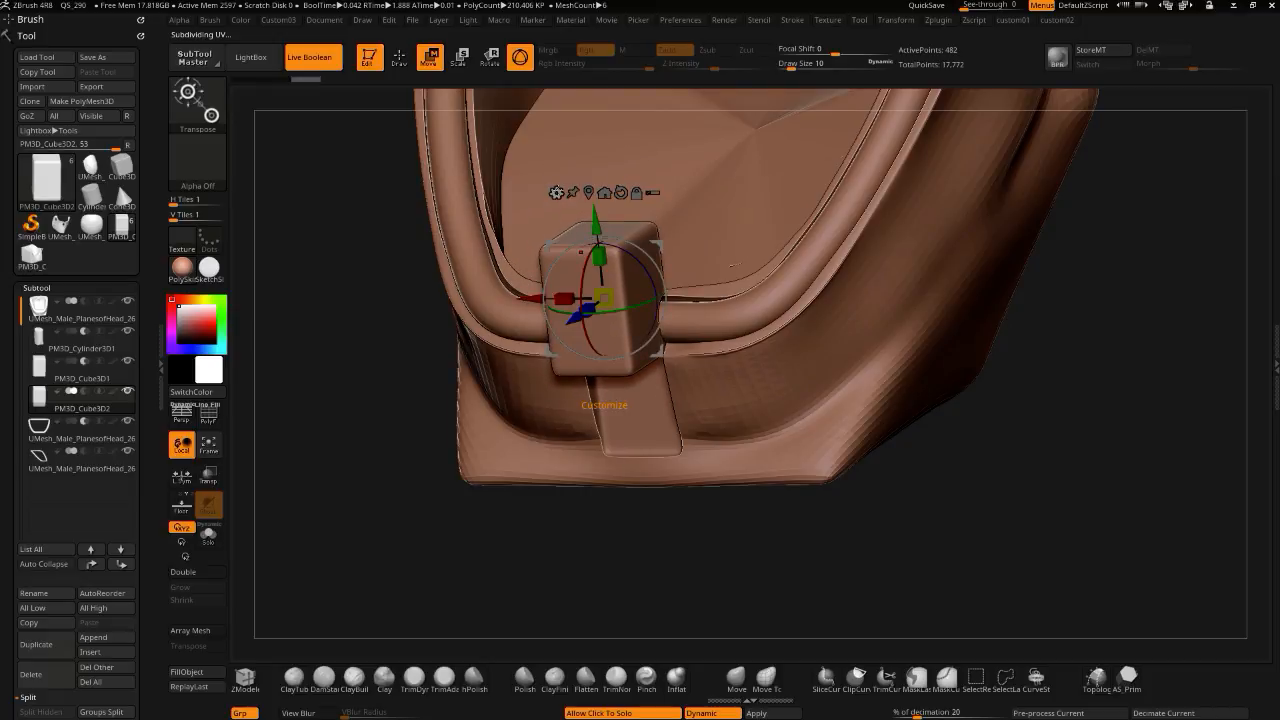
- Replace the duplicated additive cube over the rim tube with a Cylinder 3D primitive and isolate it
click(557, 192)
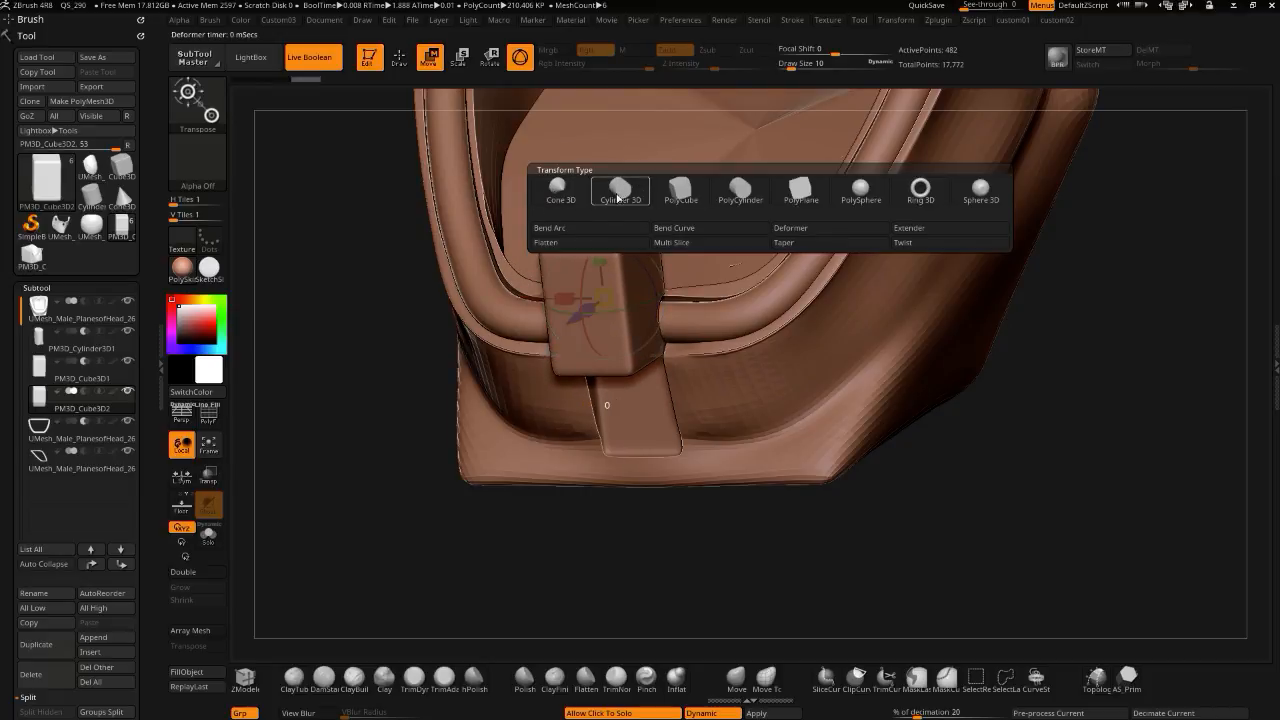
click(619, 196)
drag(356, 268, 370, 424)
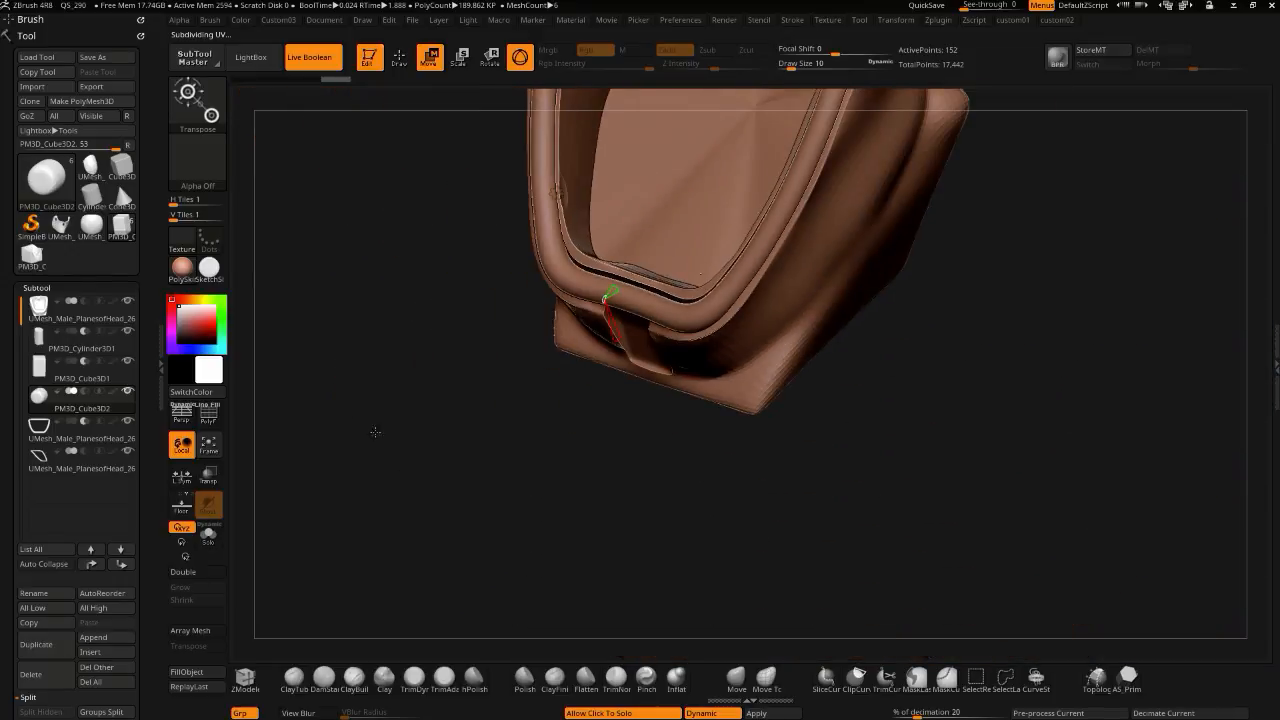
click(408, 472)
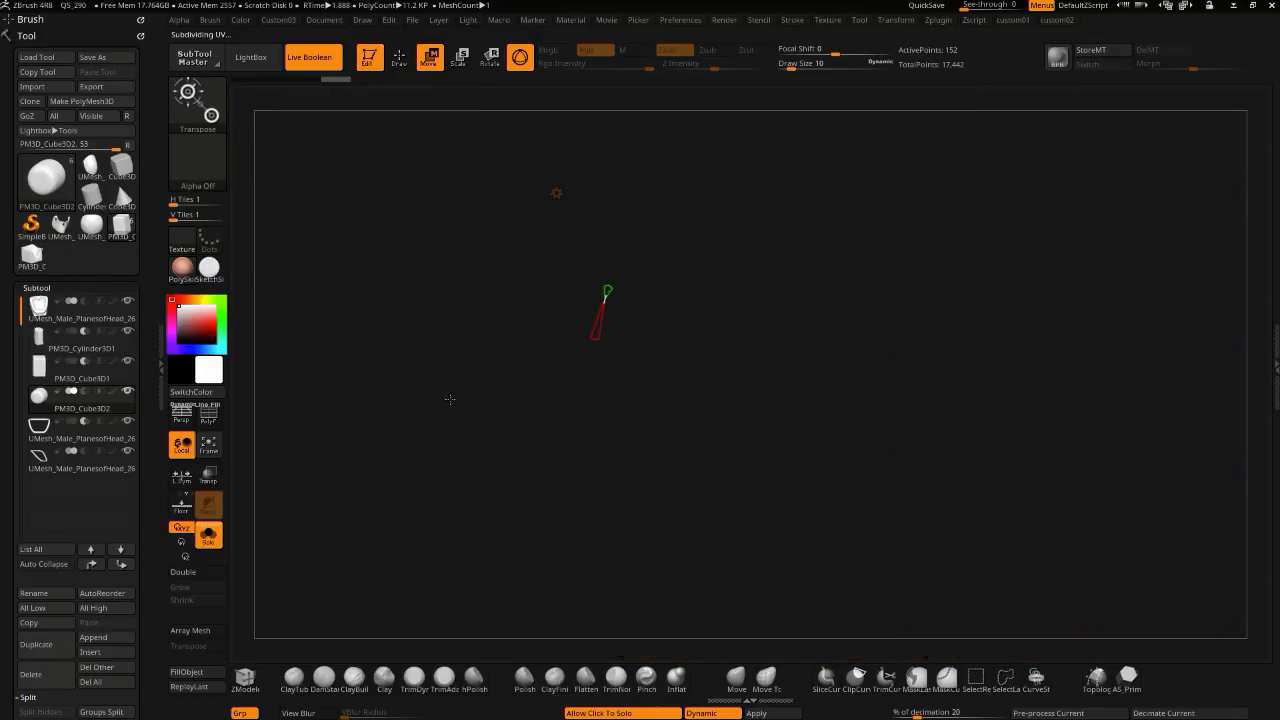
alt+drag(468, 433, 801, 616)
click(358, 455)
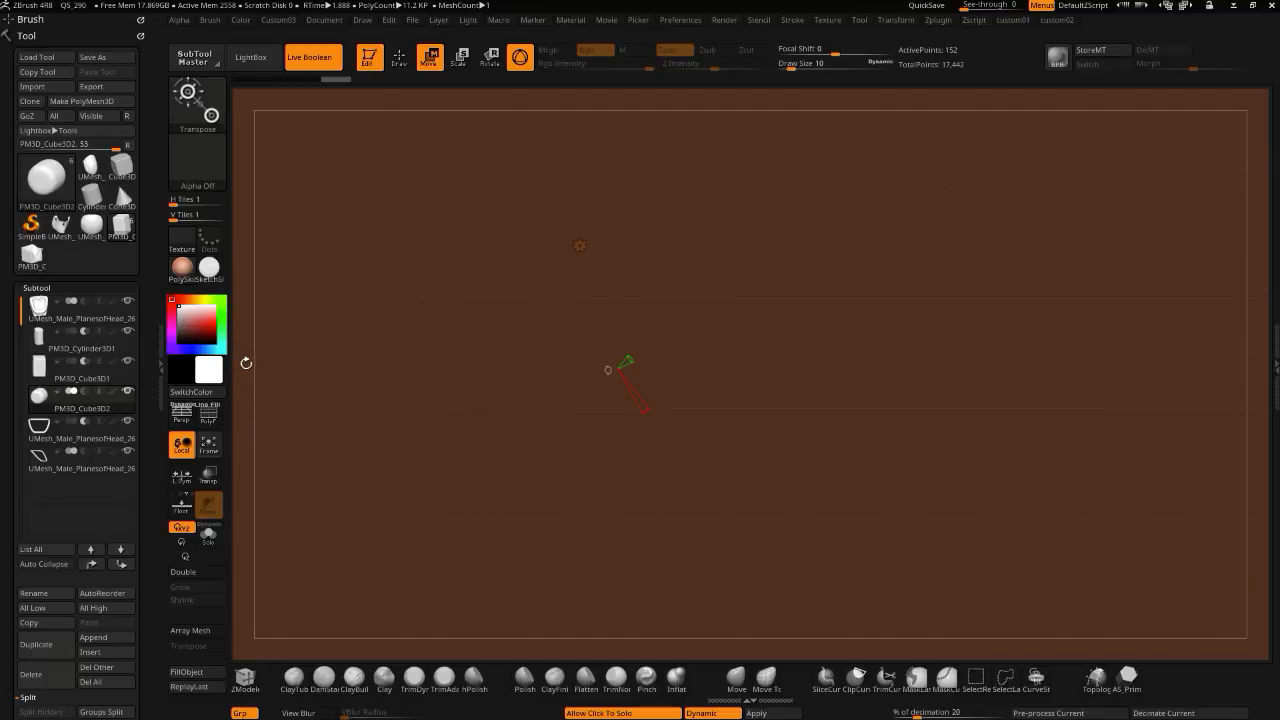
click(246, 363)
drag(244, 364, 325, 359)
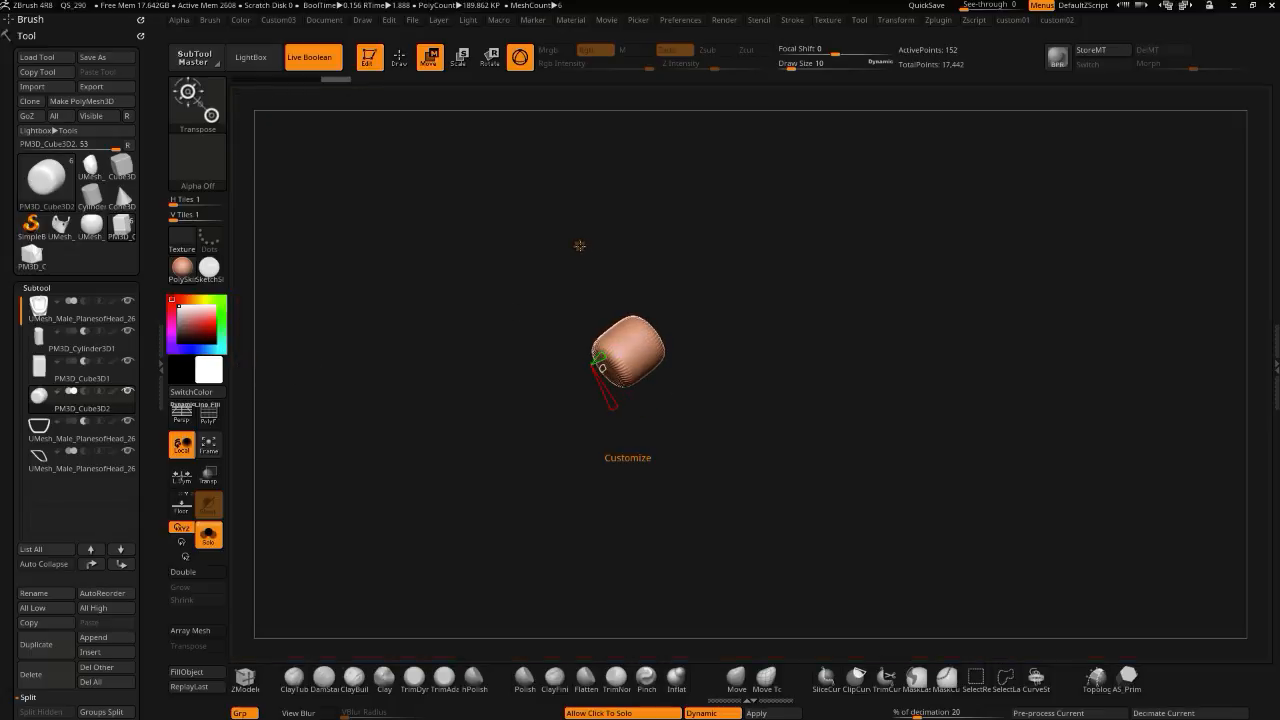
- Accept the cylinder primitive and centre the transform gizmo on its mesh
click(580, 245)
click(651, 246)
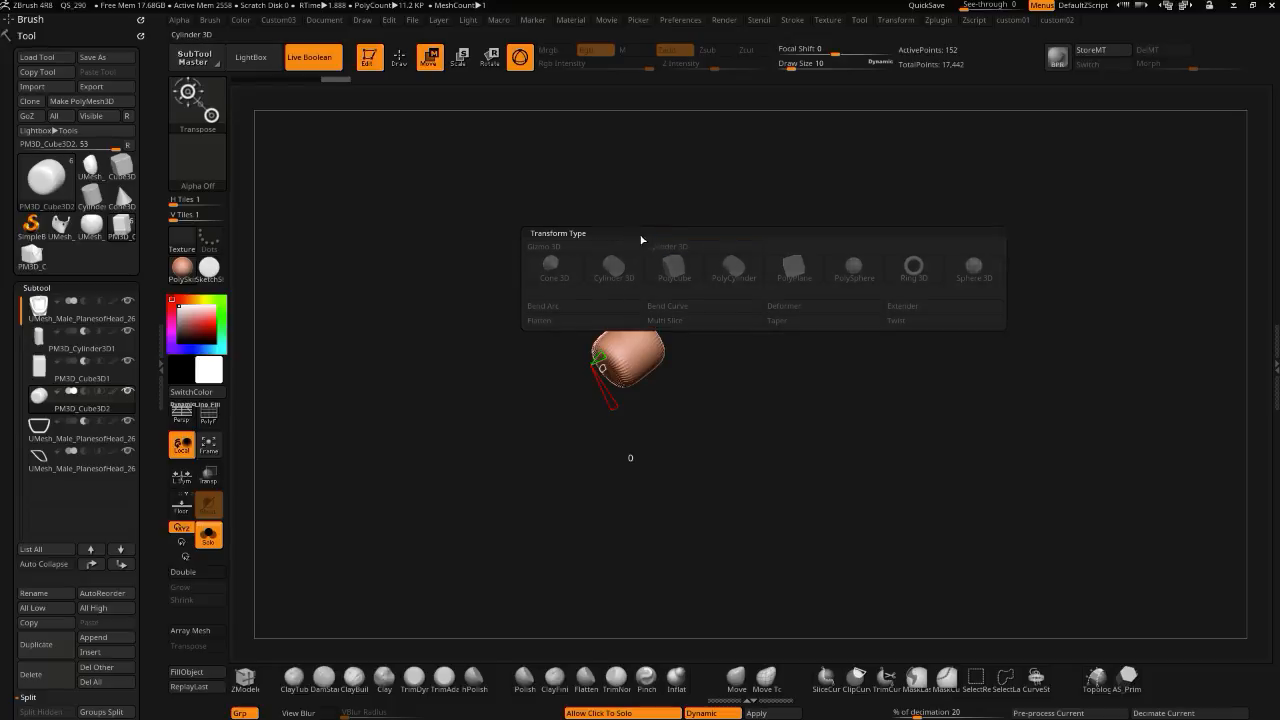
click(430, 61)
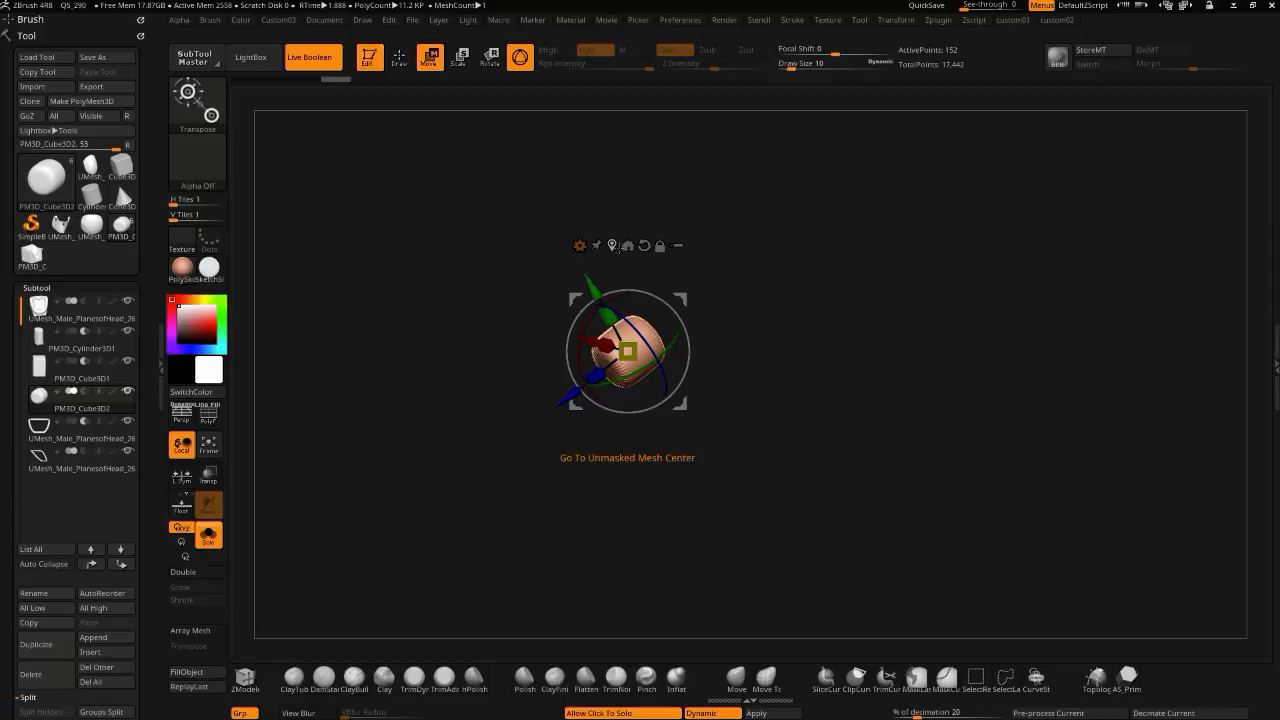
click(629, 246)
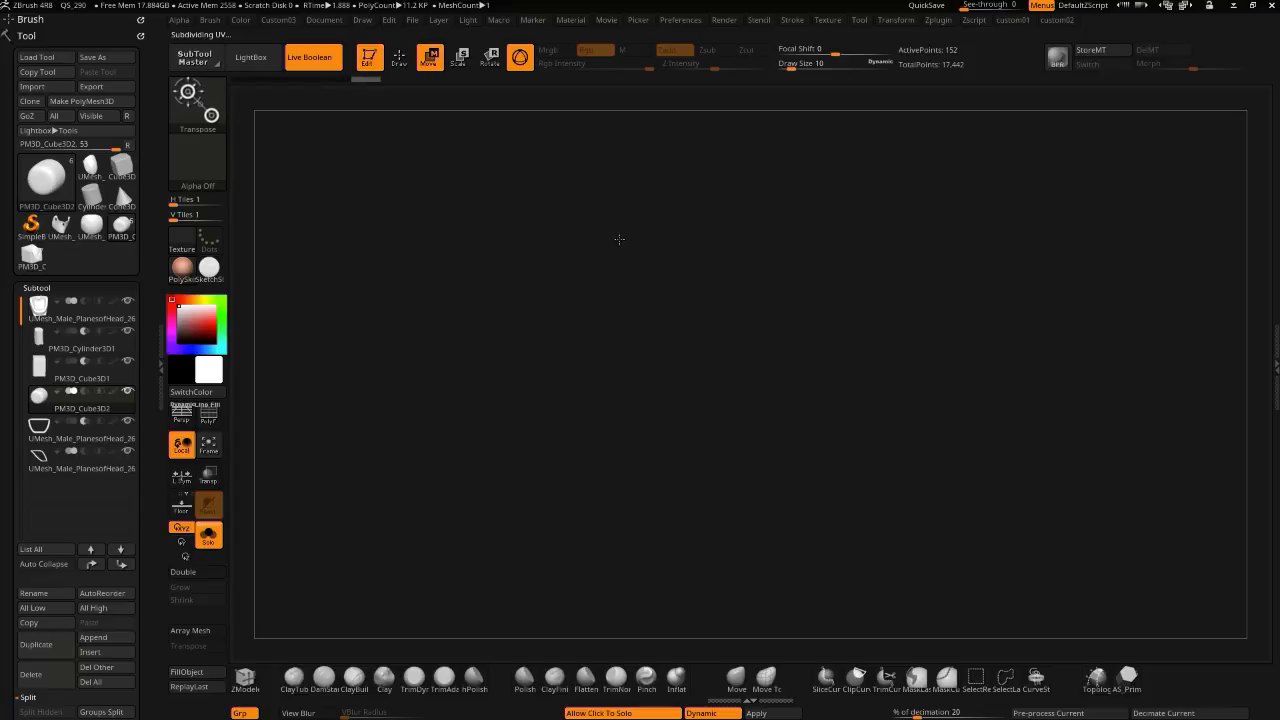
drag(627, 350, 205, 118)
alt+drag(354, 331, 259, 240)
drag(628, 351, 229, 209)
alt+drag(369, 530, 330, 225)
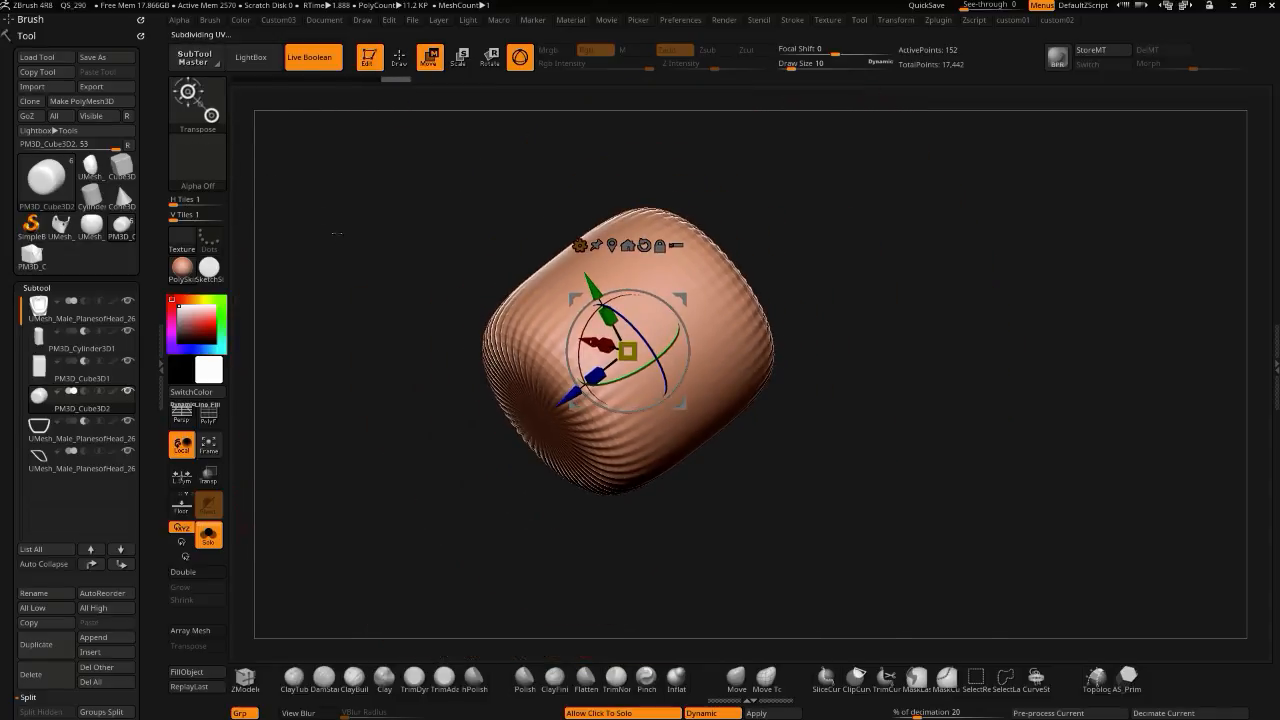
alt+drag(289, 477, 220, 330)
drag(297, 463, 389, 455)
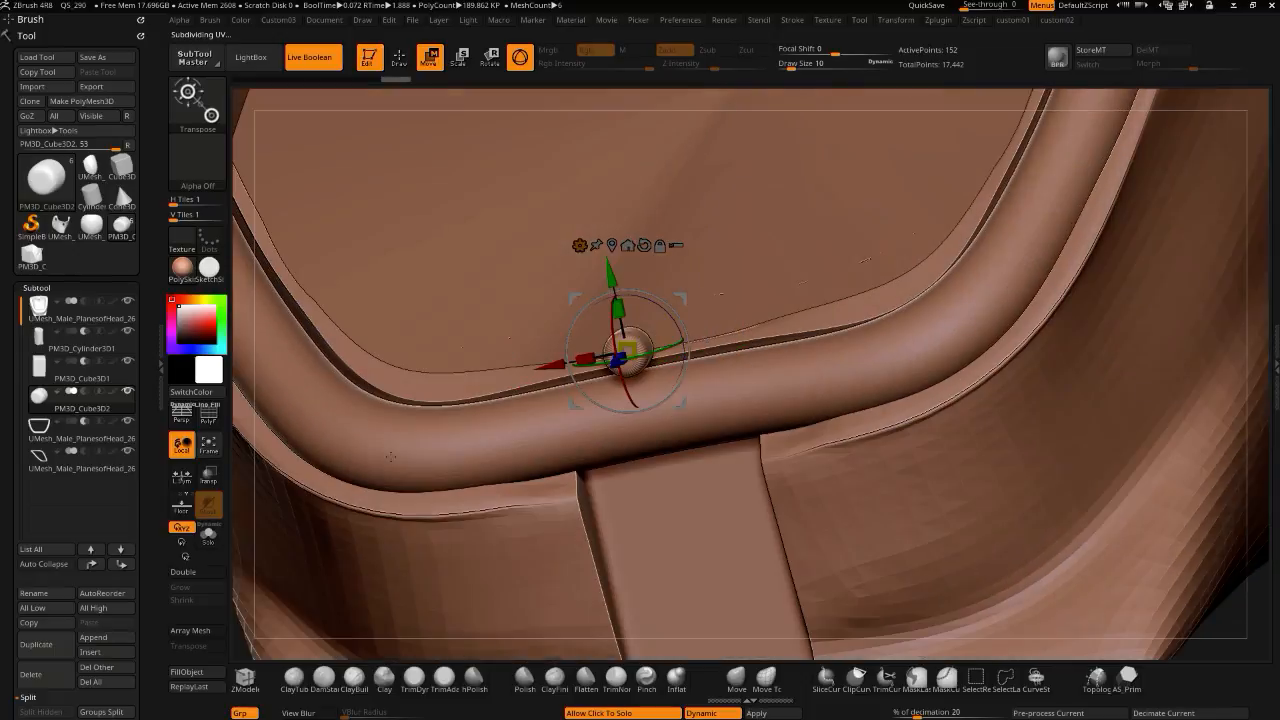
- Crease the cylinder's cap edges with a crease tolerance of 86
shift+drag(319, 401, 387, 412)
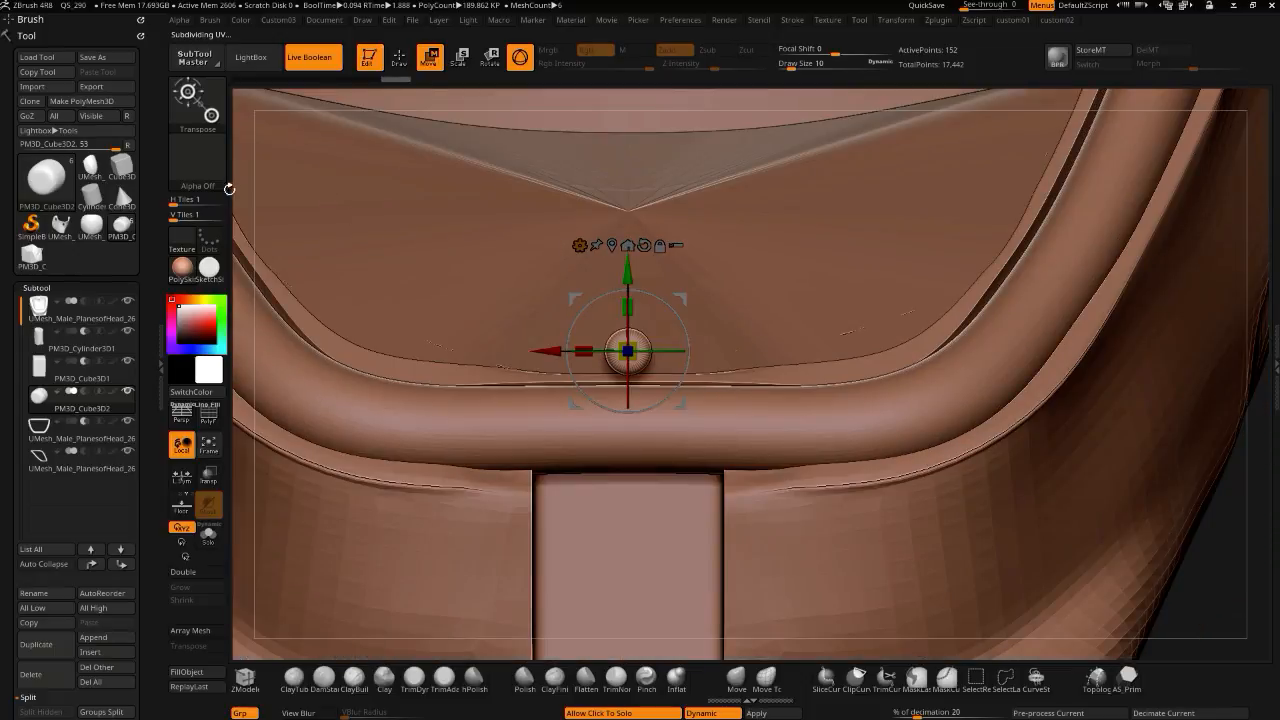
key(1)
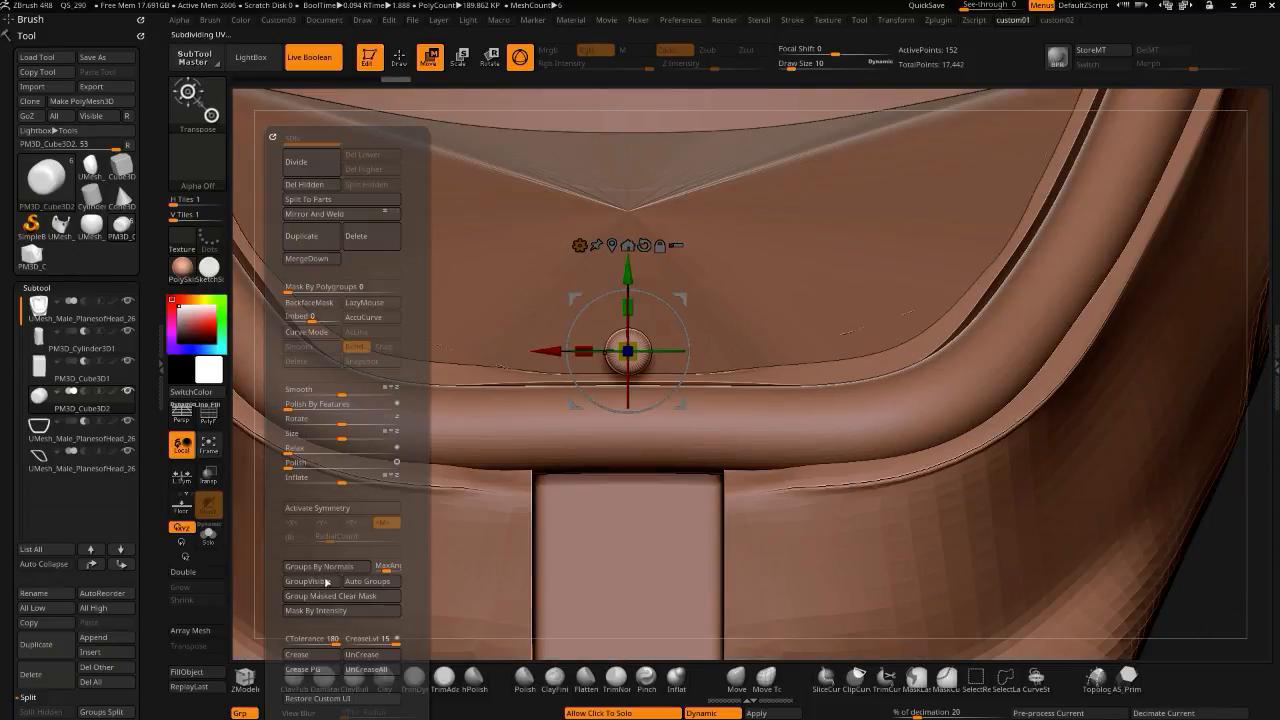
drag(307, 643, 311, 643)
click(307, 657)
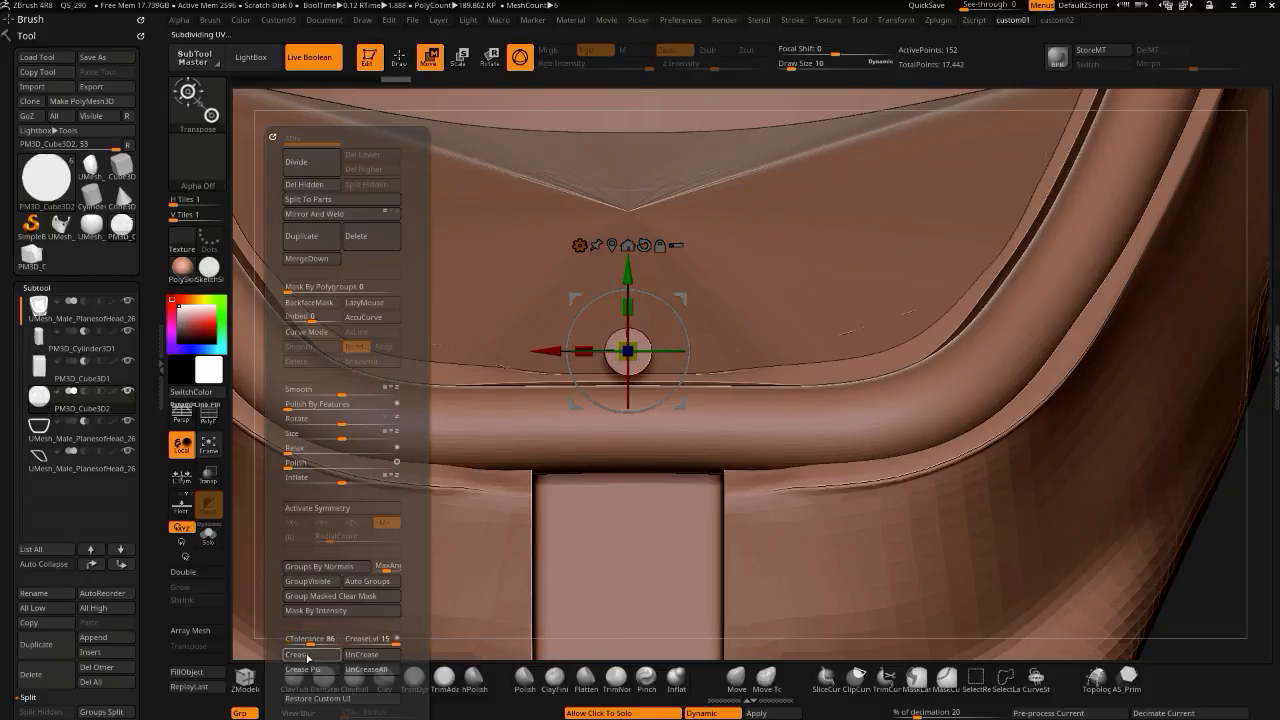
- Rotate the cylinder so its axis runs sideways along the front of the rim tube
drag(249, 369, 247, 403)
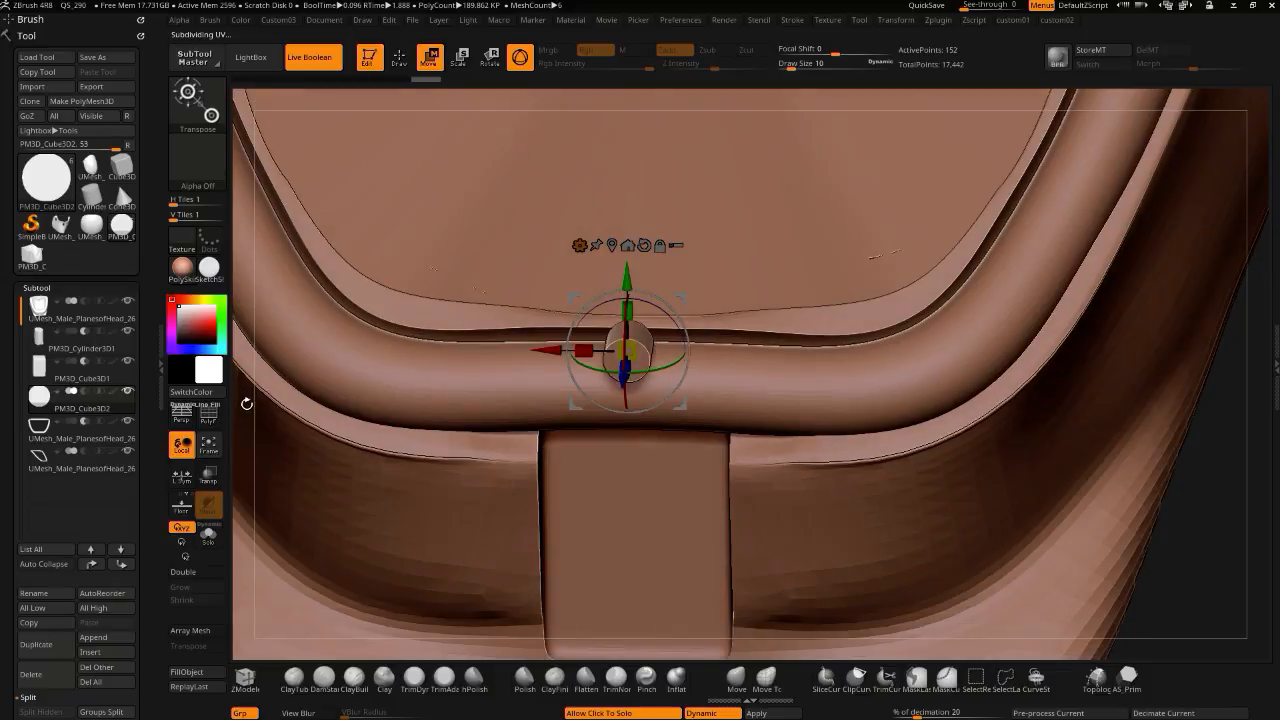
click(248, 404)
drag(430, 455, 488, 565)
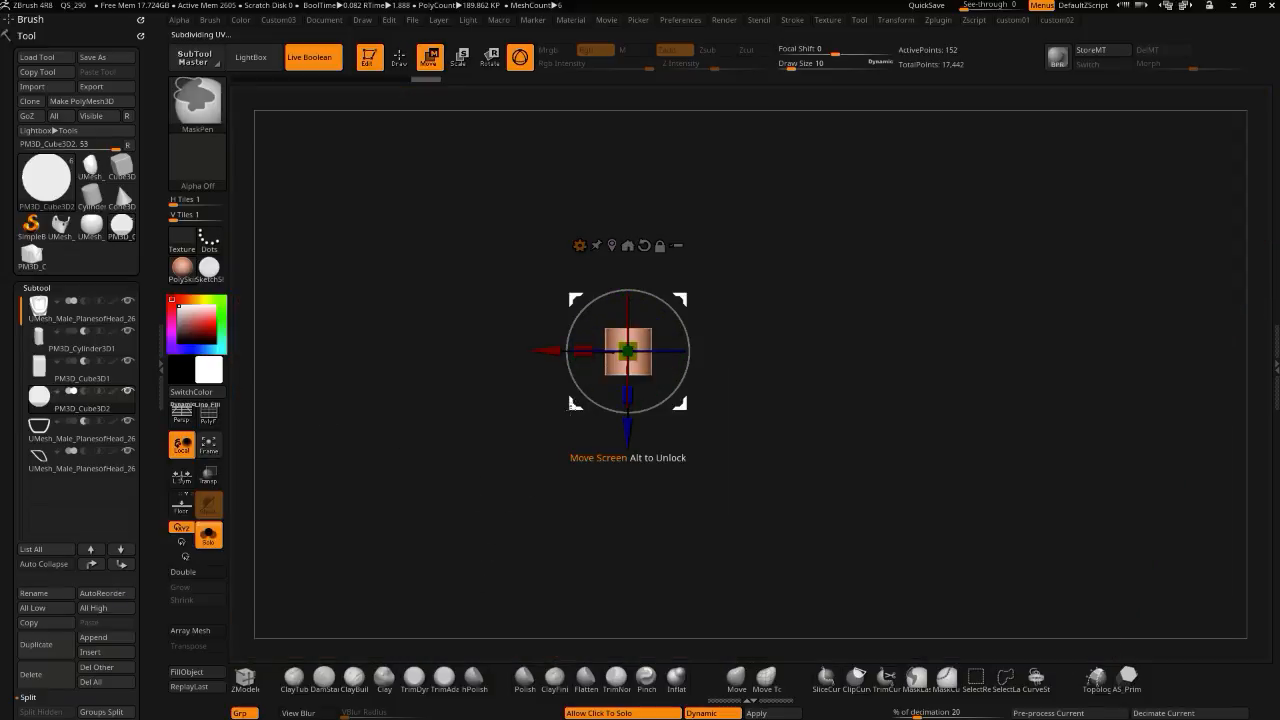
drag(584, 395, 549, 337)
key(ctrl+z)
drag(586, 393, 546, 265)
click(252, 449)
drag(303, 480, 339, 441)
- Enlarge the cylinder beyond the tube's thickness and position it around the tube at the front centre
drag(625, 300, 625, 218)
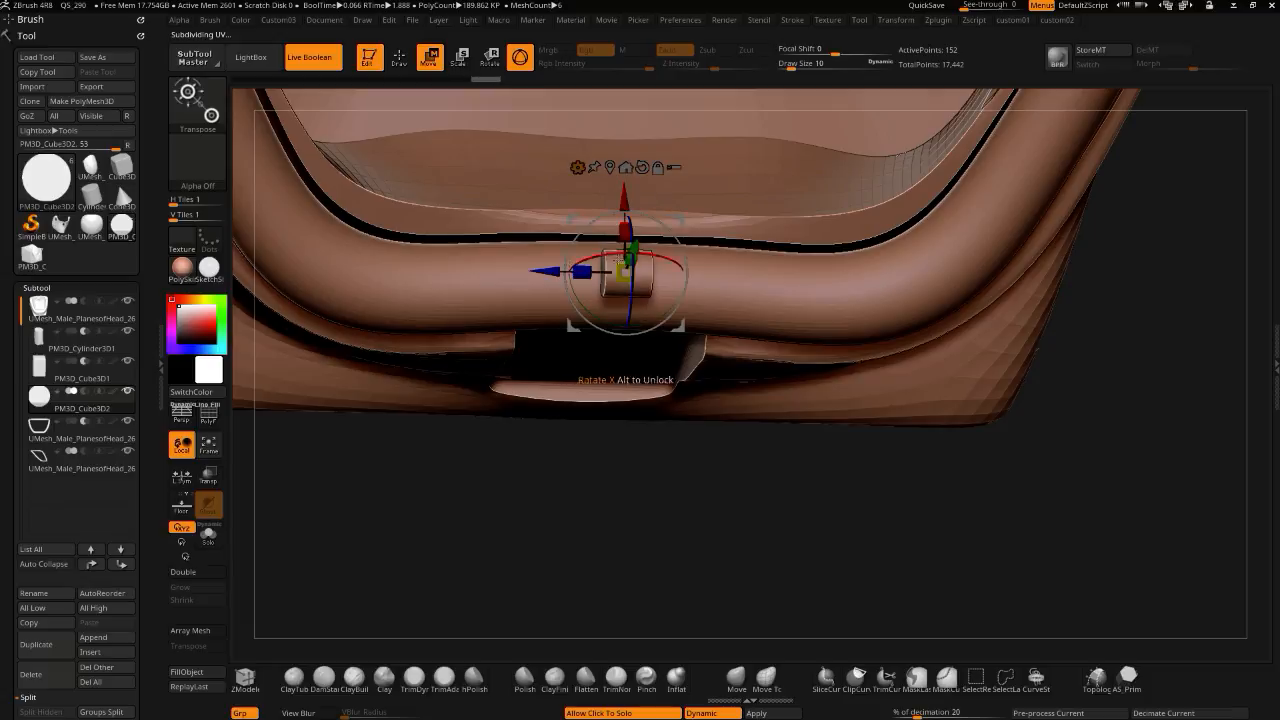
drag(625, 273, 640, 230)
drag(568, 460, 570, 550)
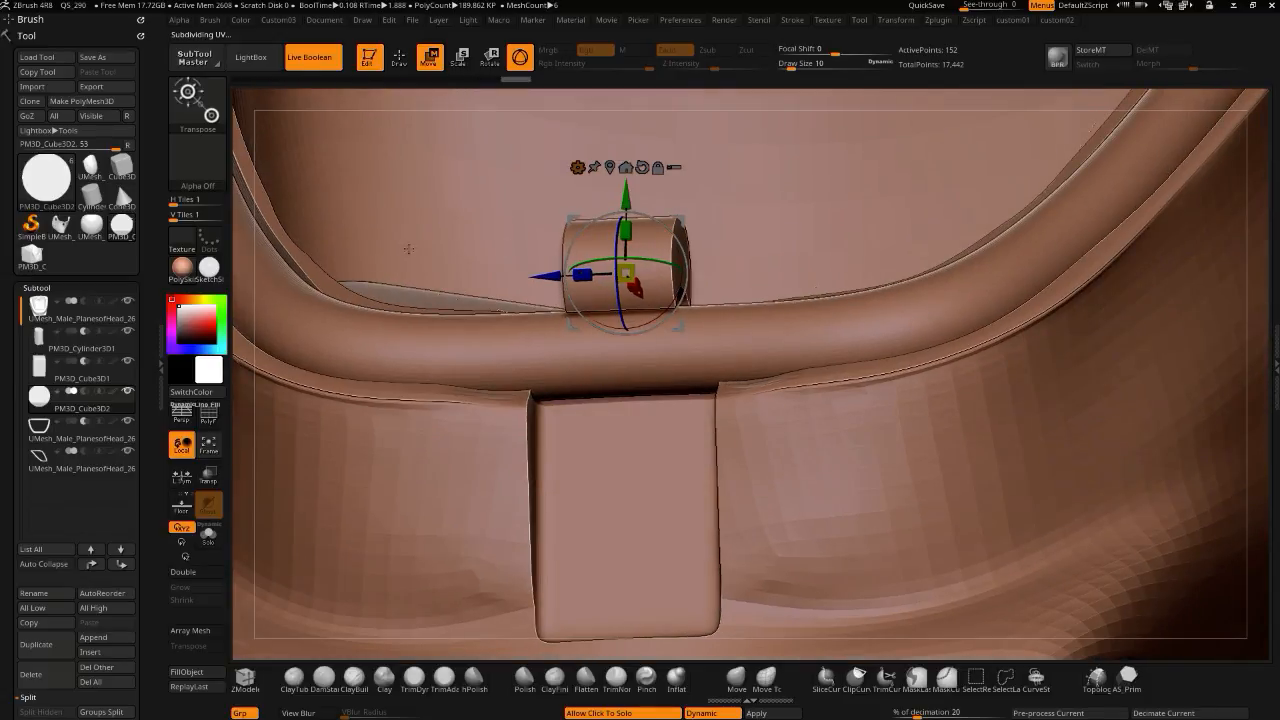
click(403, 251)
click(408, 264)
drag(625, 192, 623, 272)
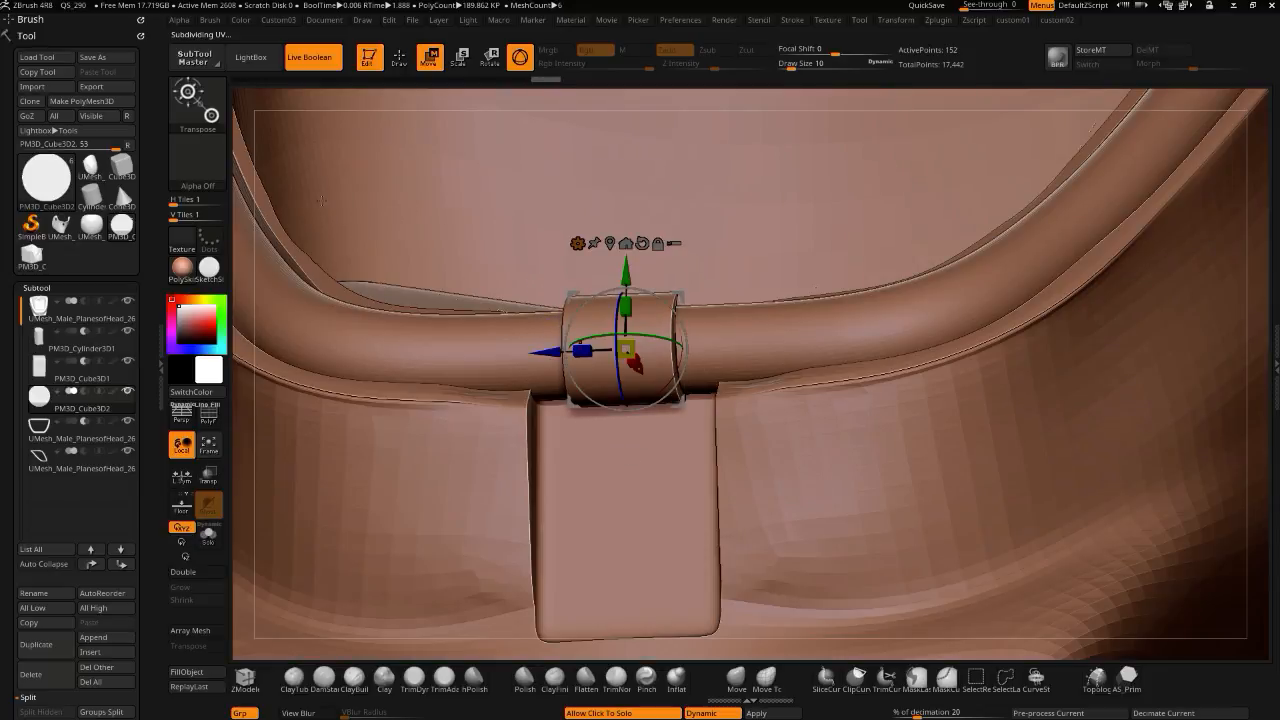
- Fine-tune the cylinder's depth and height so it wraps the rim tube above the notch
drag(248, 203, 220, 287)
drag(663, 333, 672, 330)
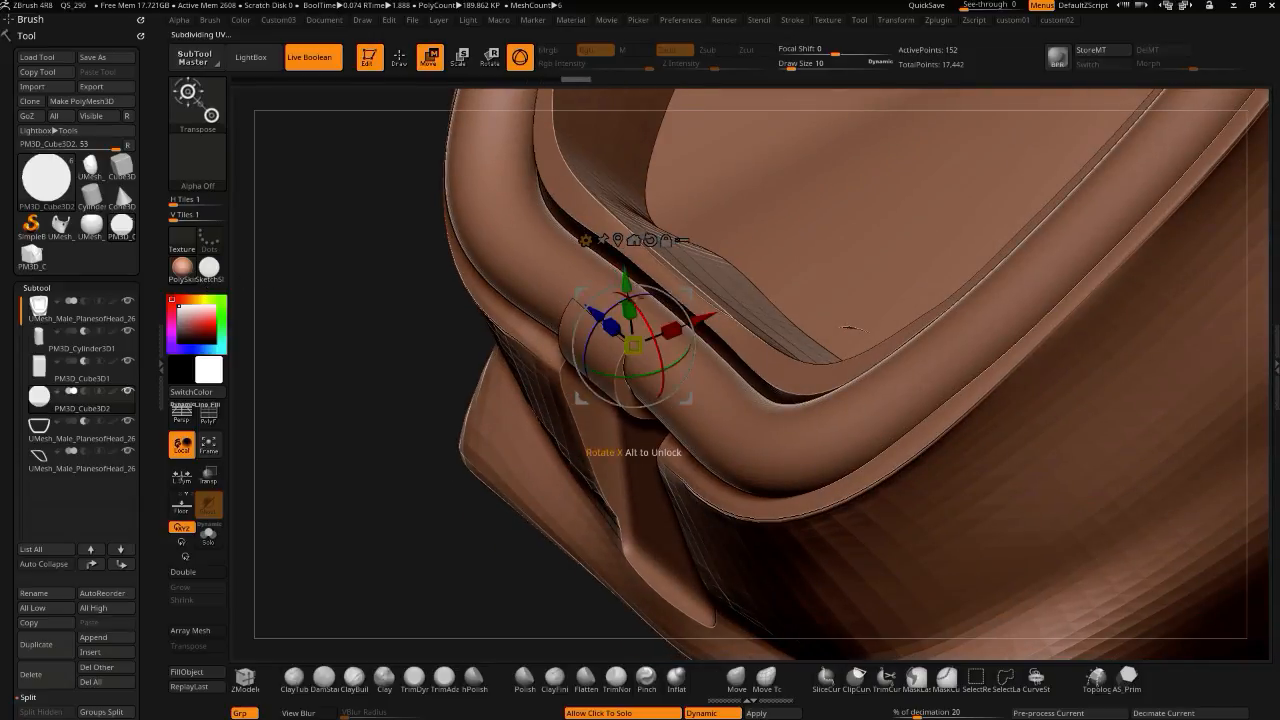
drag(316, 322, 298, 258)
drag(612, 258, 612, 263)
drag(312, 534, 346, 466)
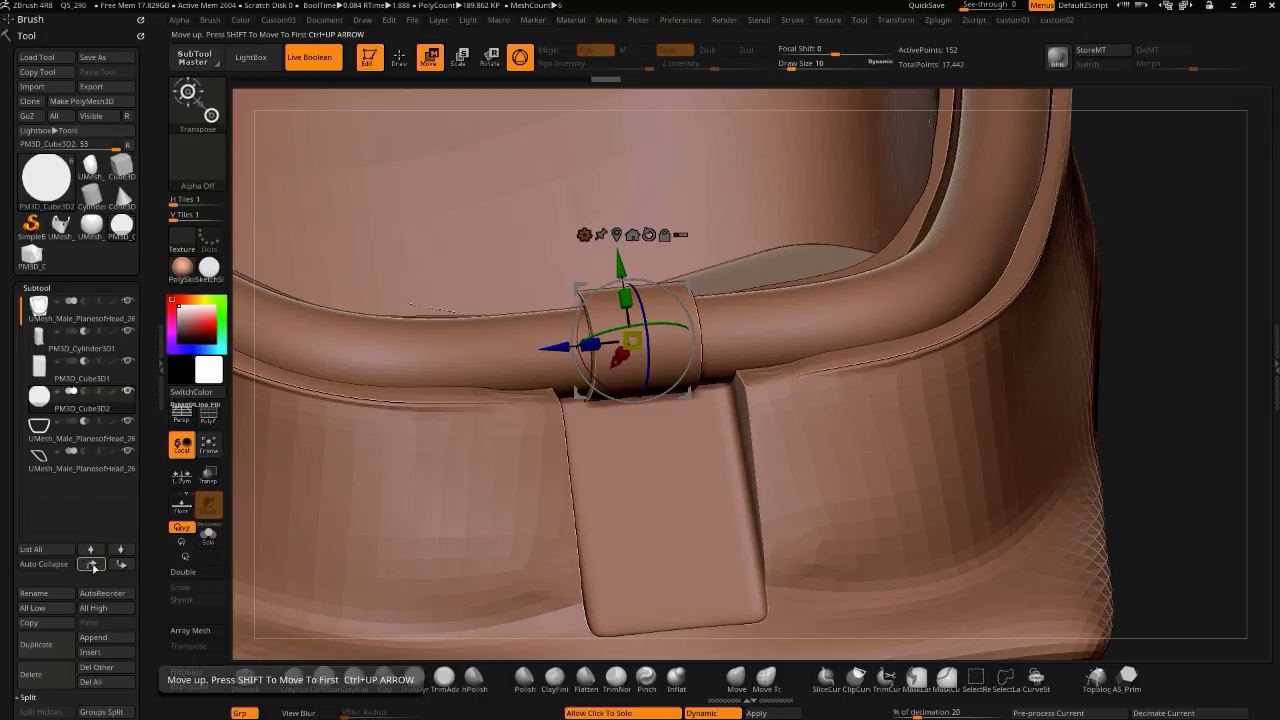
- Reorder the cylinder subtool to the end of the subtool list and make it its own start group
click(91, 565)
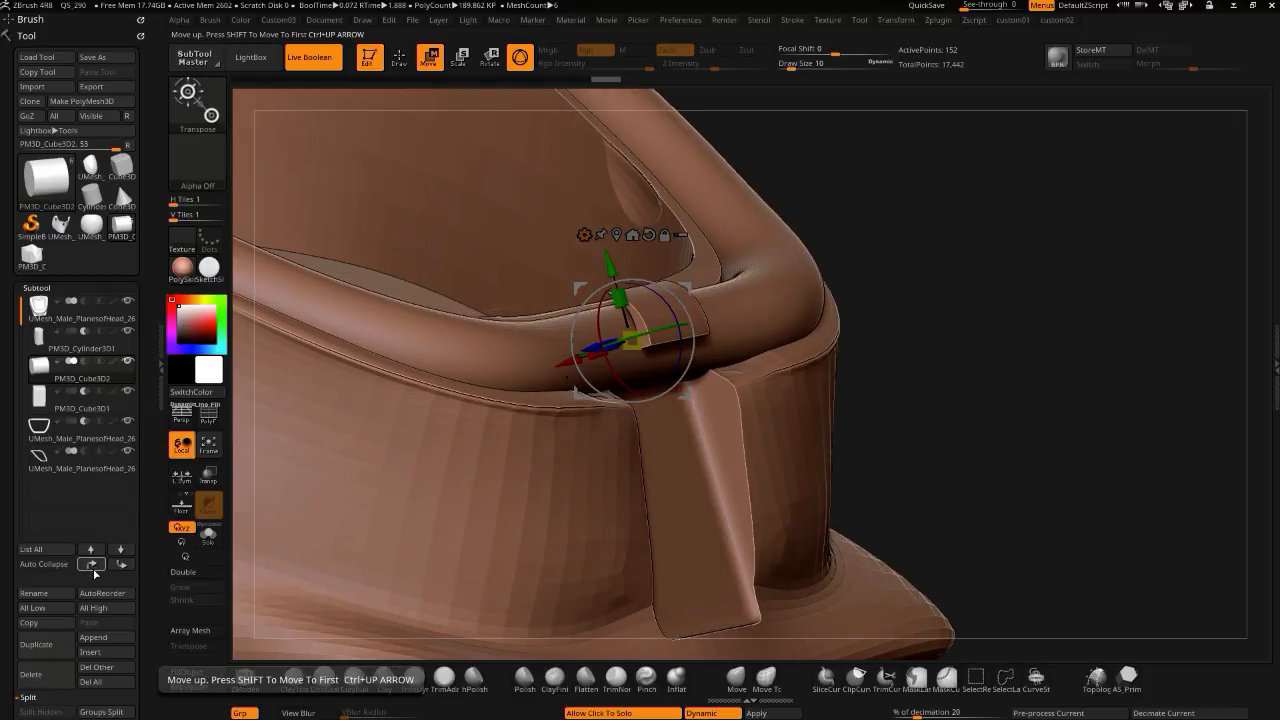
click(91, 566)
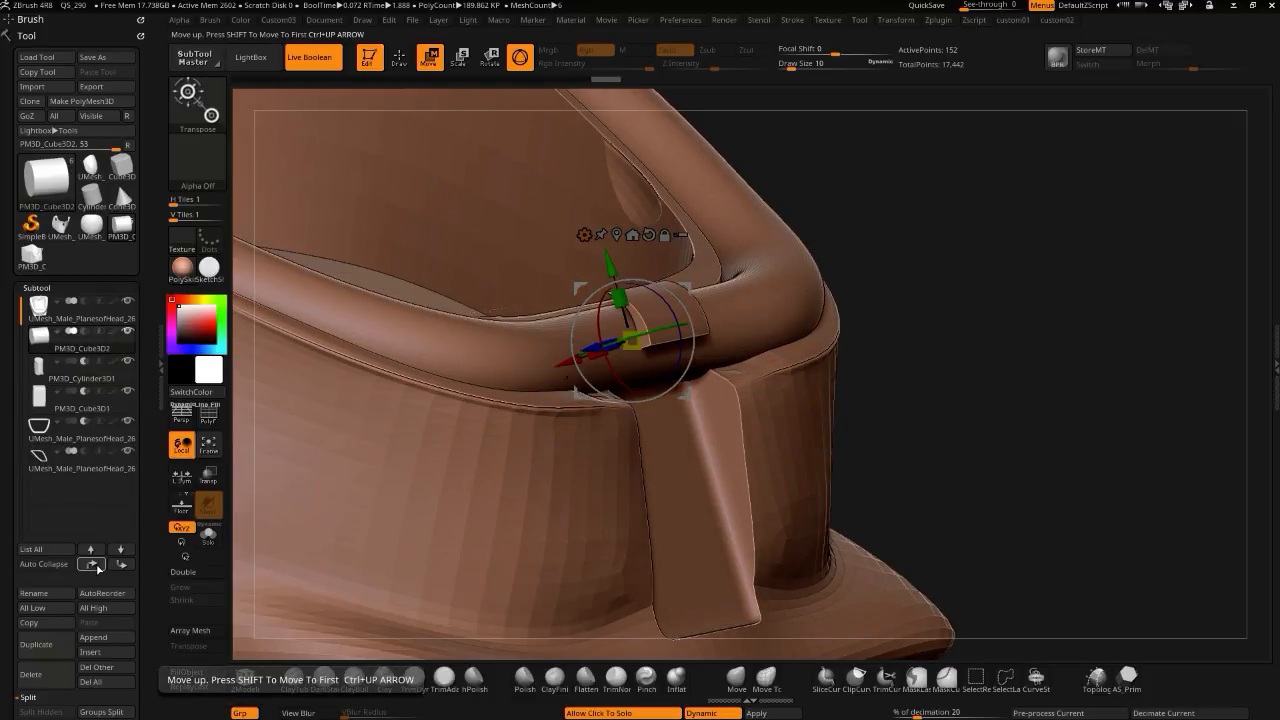
click(121, 565)
click(121, 565)
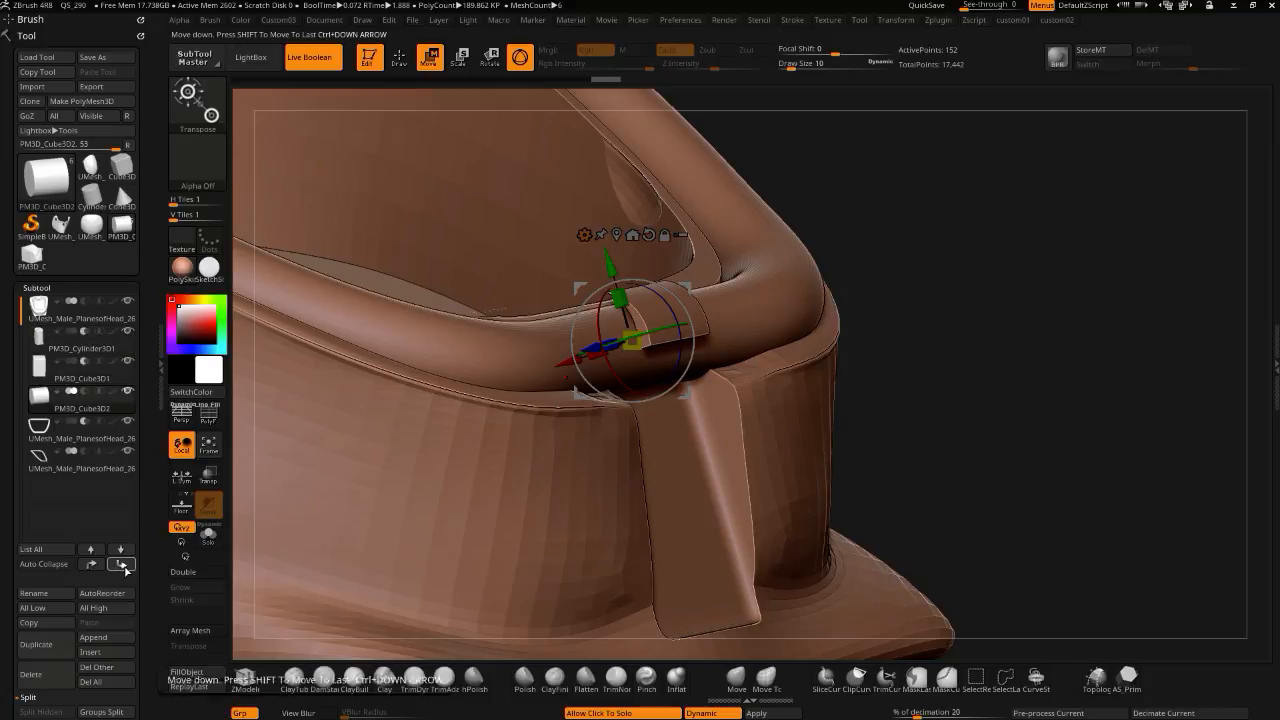
click(121, 565)
click(121, 565)
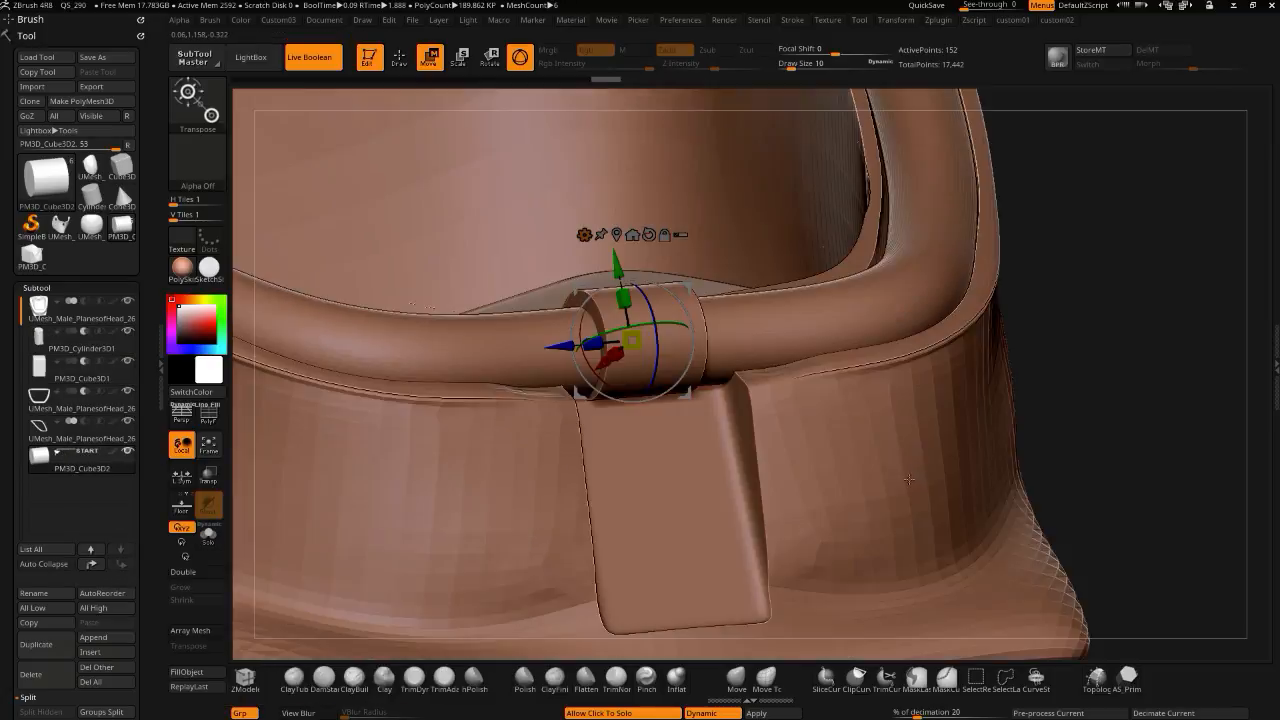
- Nudge the cylinder's height and reduce its size to fit closely around the rim tube
right_drag(909, 479, 1165, 508)
drag(636, 264, 636, 269)
right_drag(349, 243, 262, 325)
mouse_move(631, 344)
mouse_down()
mouse_move(710, 330)
mouse_move(633, 343)
mouse_up()
ctrl+right_drag(282, 302, 366, 507)
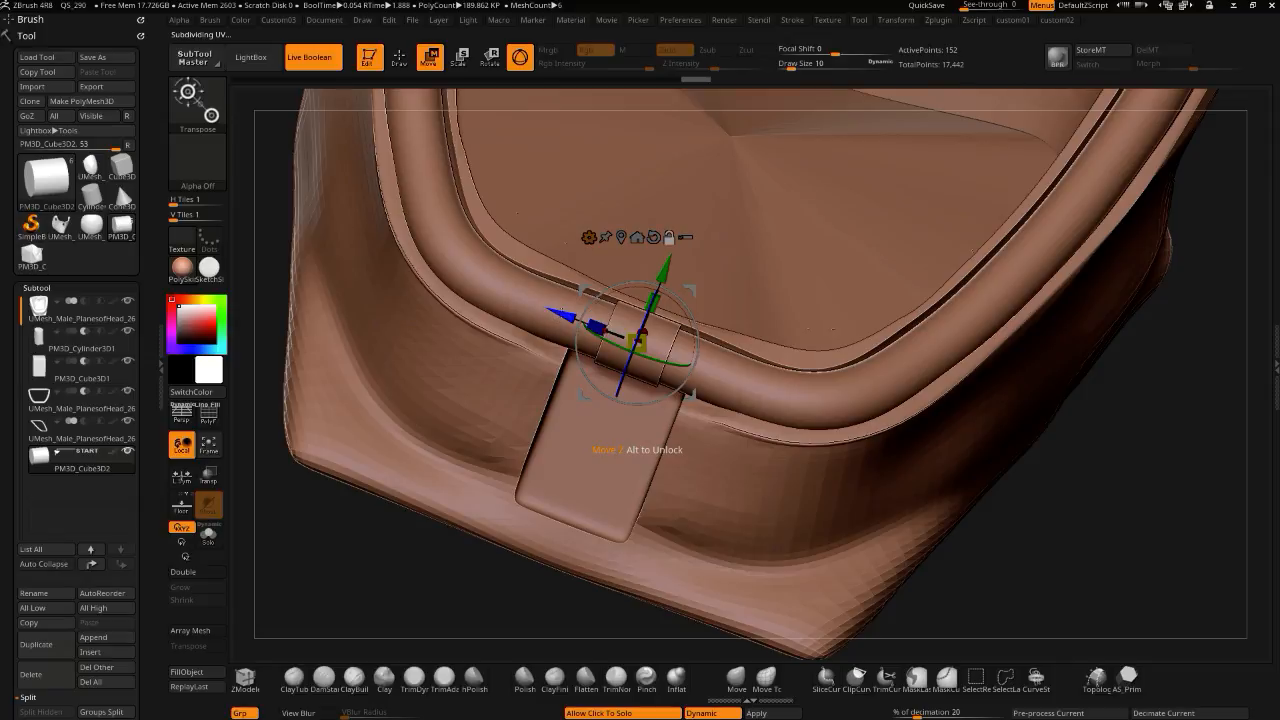
- Copy the cylinder sideways as a thin ring within the same subtool, and mirror and weld it to the other side
ctrl+drag(560, 316, 510, 295)
key(1)
click(456, 219)
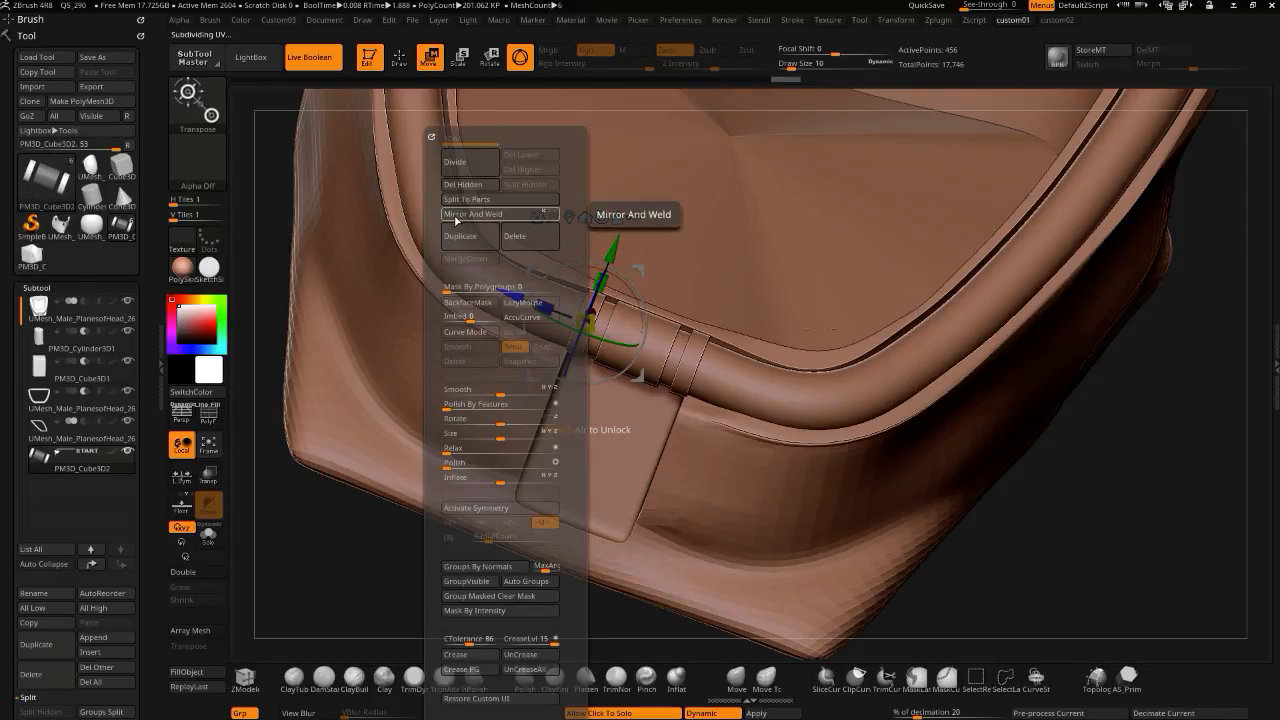
- Adjust the sideways spacing of the side rings next to the central cylinder, above the notch edges
drag(408, 588, 402, 526)
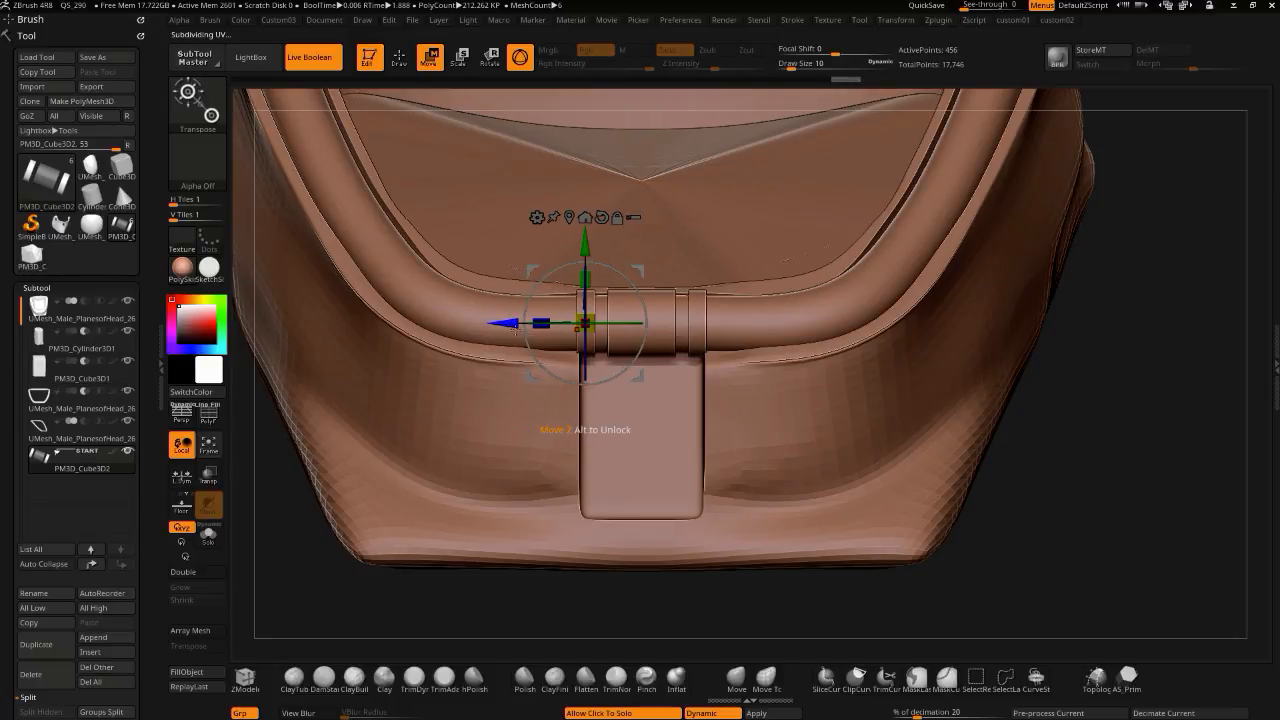
drag(503, 323, 547, 320)
drag(691, 322, 704, 323)
drag(504, 323, 503, 323)
alt+drag(550, 585, 566, 478)
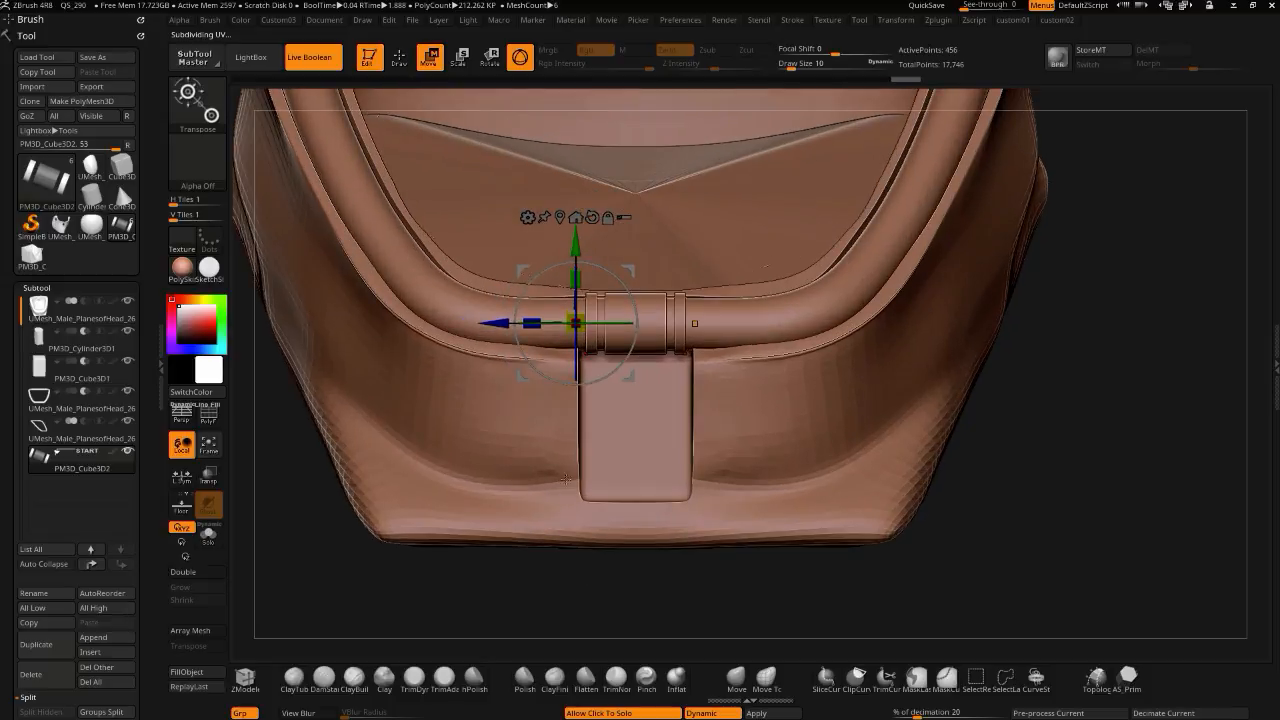
- Duplicate the notch cube again as an additive subtool
click(44, 374)
drag(463, 598, 467, 604)
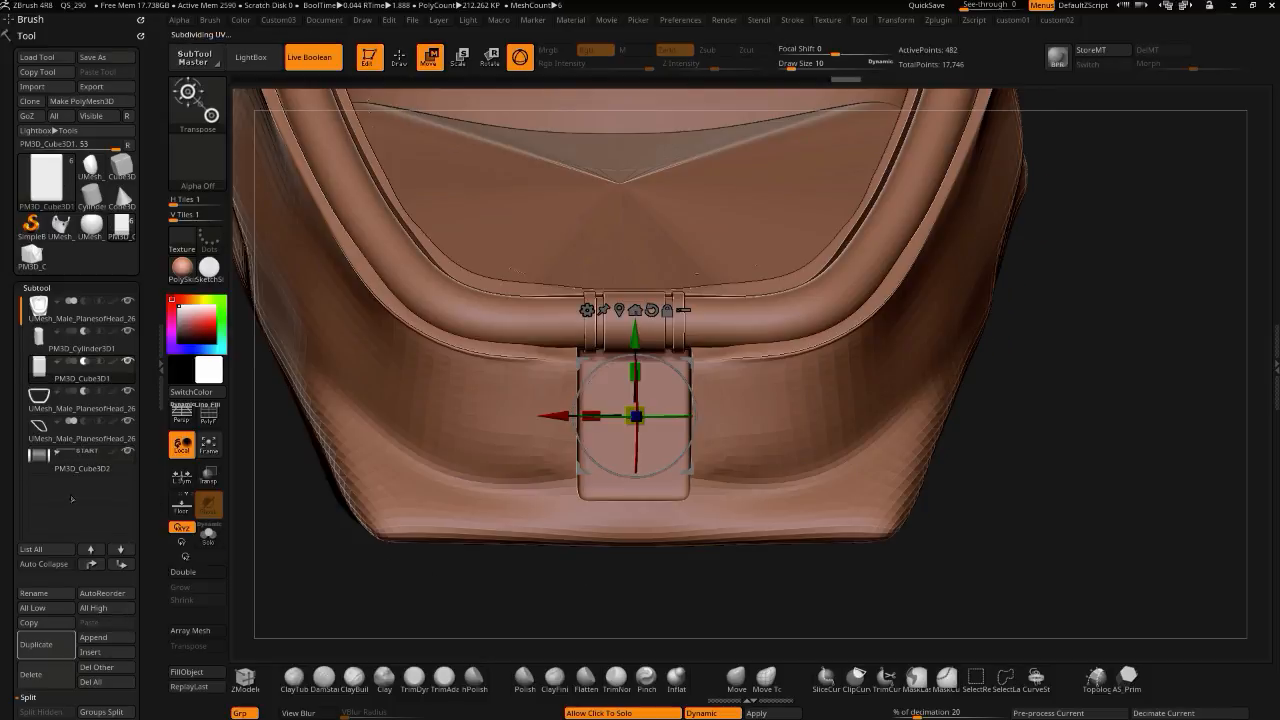
click(35, 645)
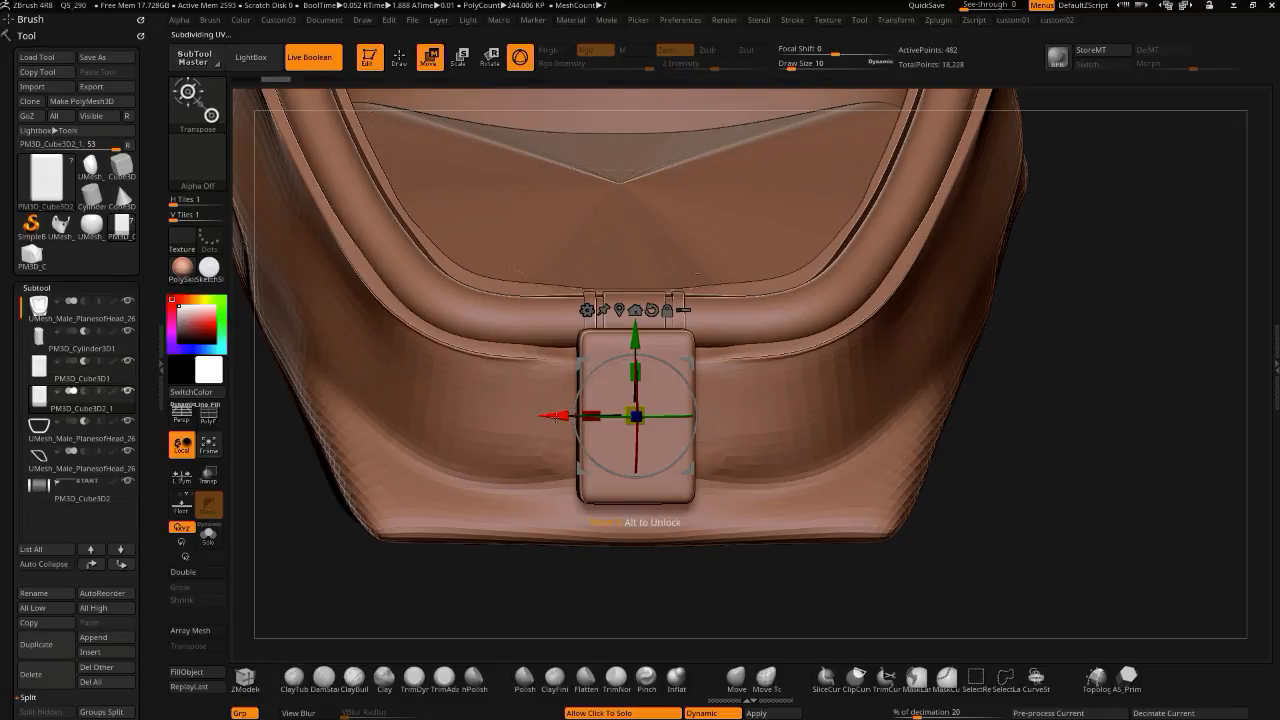
- Scale the additive notch block thinner in depth and narrower in width to form a slim vertical bar
drag(596, 603, 785, 600)
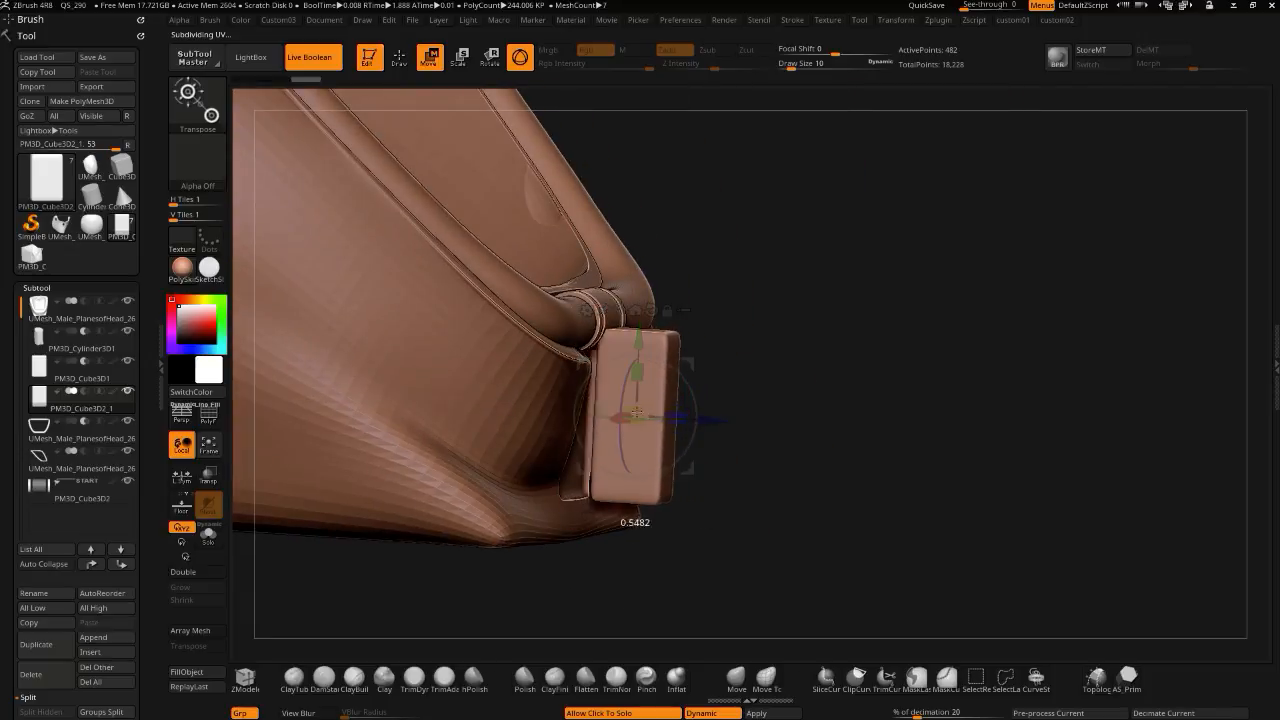
drag(766, 556, 590, 548)
drag(610, 417, 609, 417)
drag(634, 602, 641, 451)
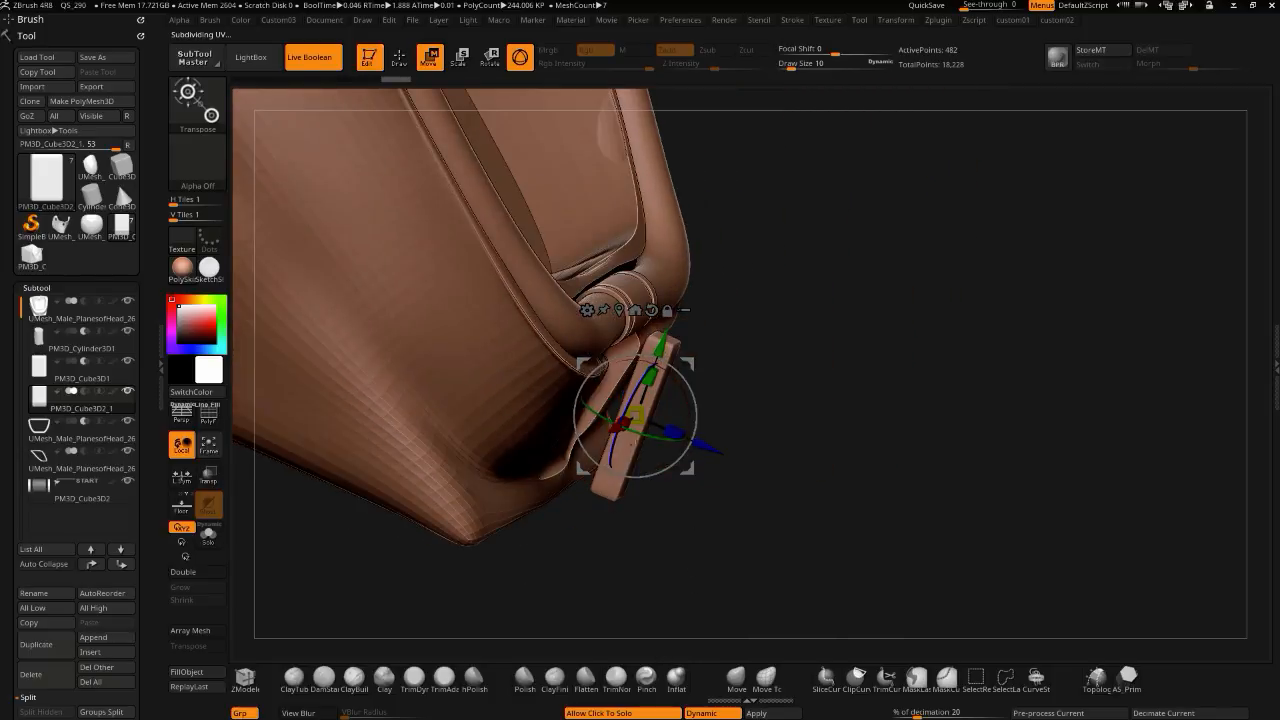
- Lower the slim bar and push it back into the front notch
drag(710, 562, 623, 432)
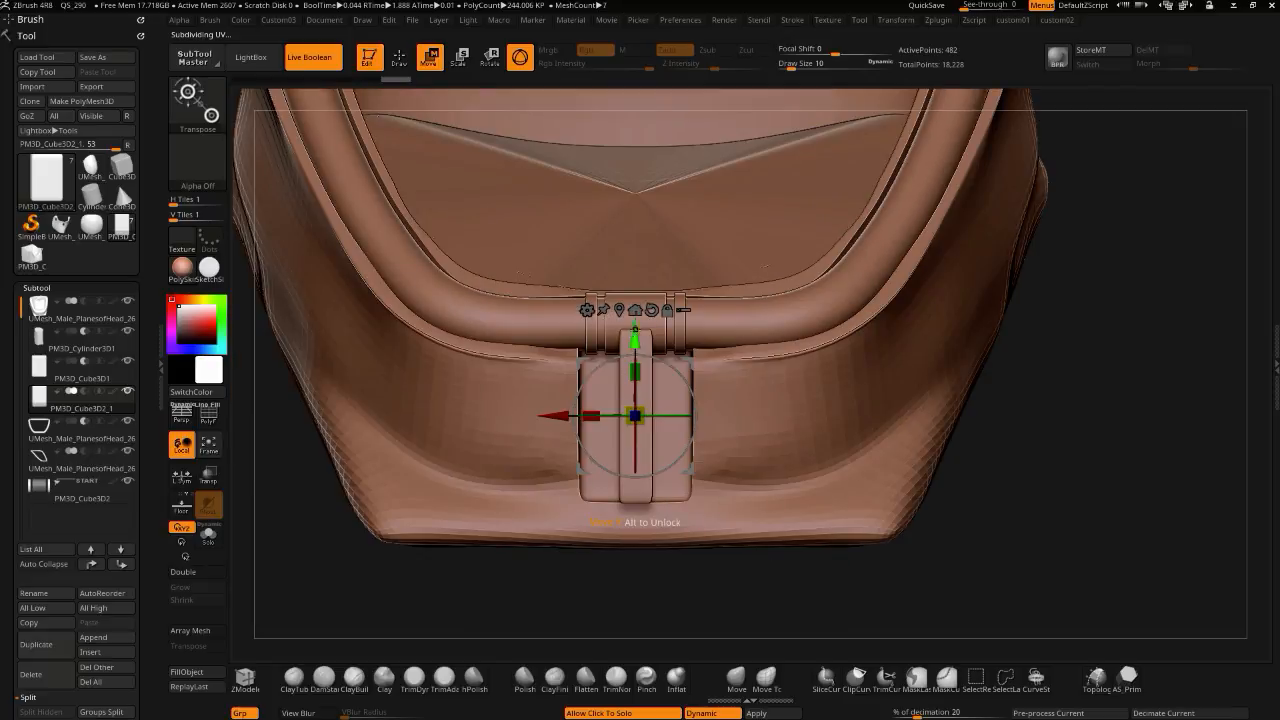
drag(665, 596, 560, 590)
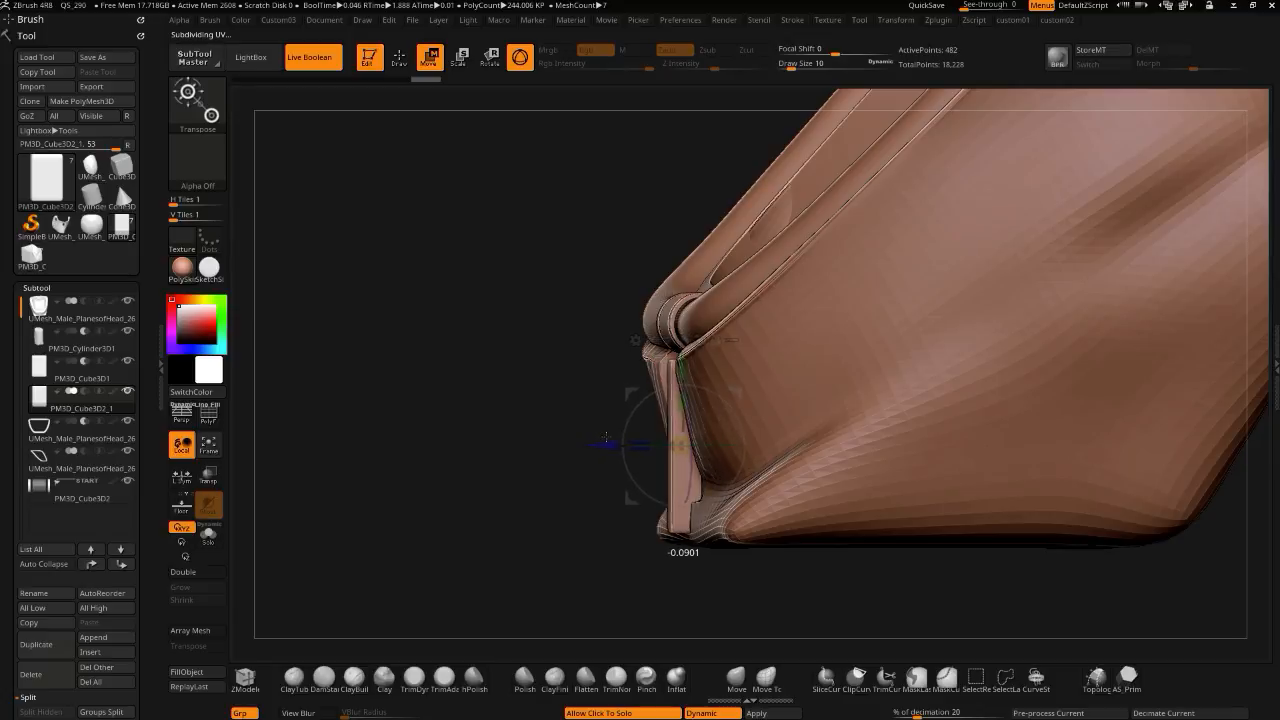
drag(510, 517, 685, 498)
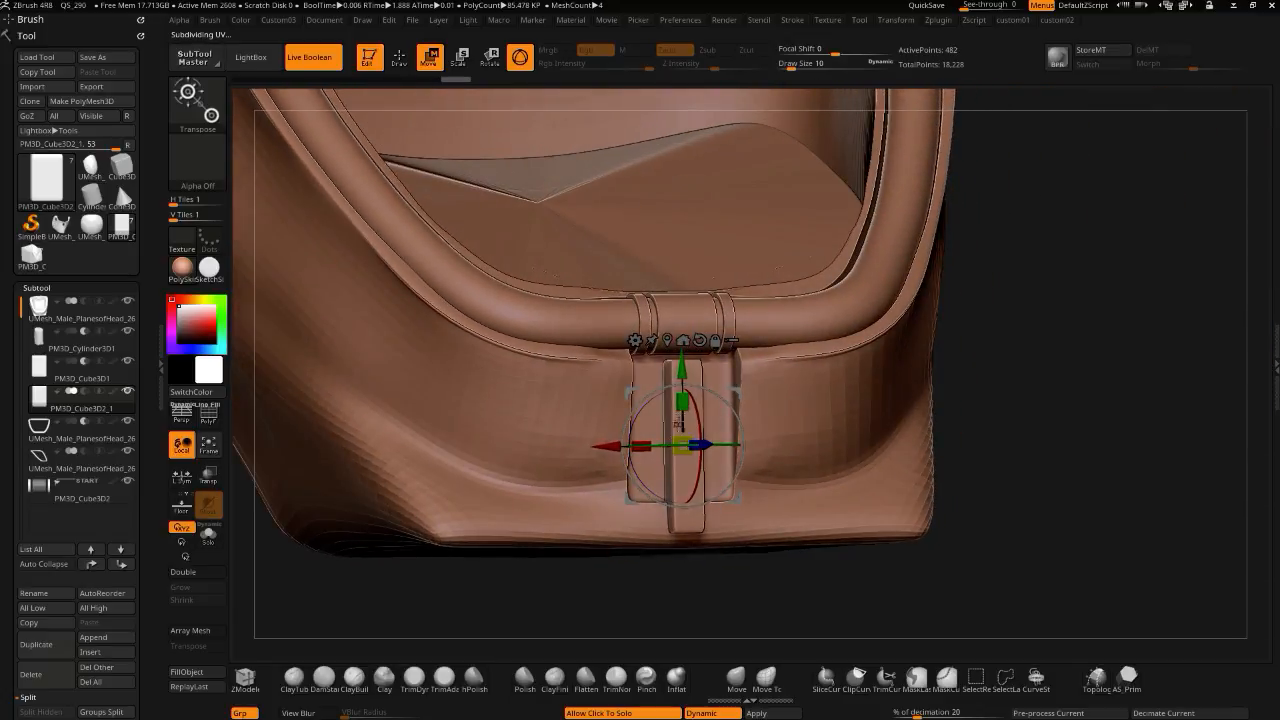
- Adjust the slim bar's tilt and position so it leans along the slope of the front notch
drag(681, 365, 682, 363)
drag(520, 560, 677, 553)
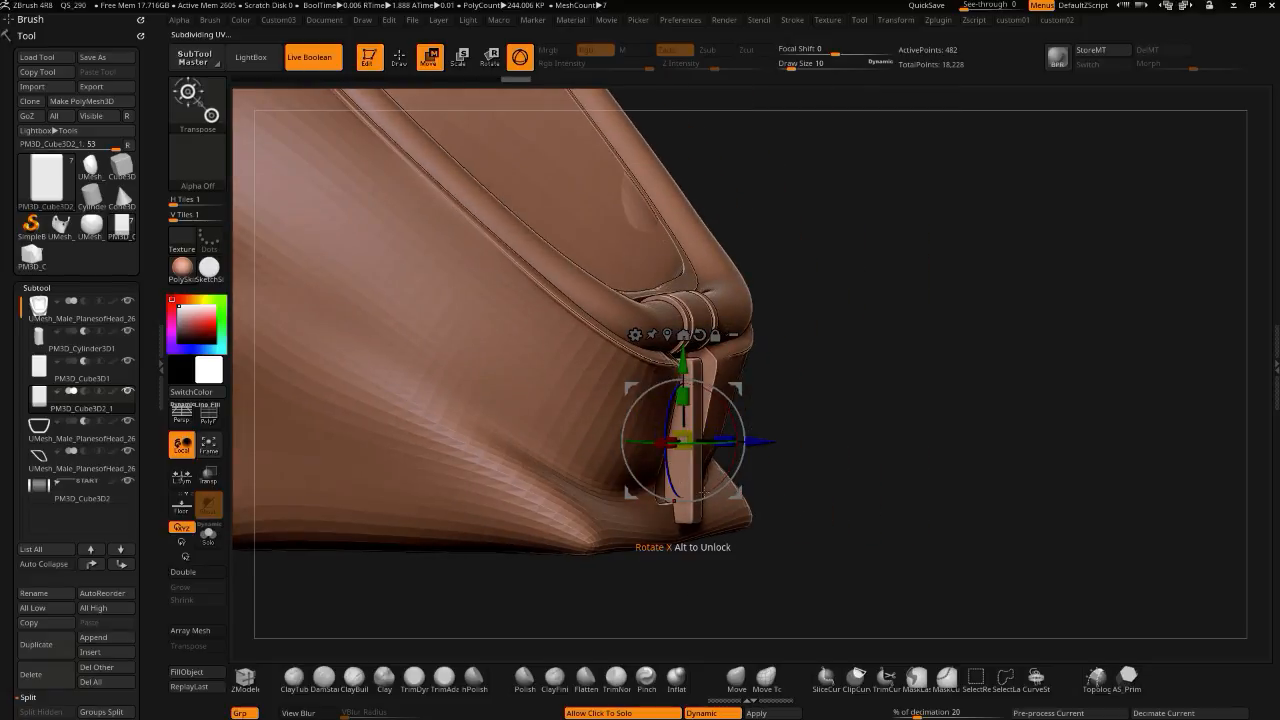
drag(840, 518, 706, 453)
drag(752, 558, 614, 440)
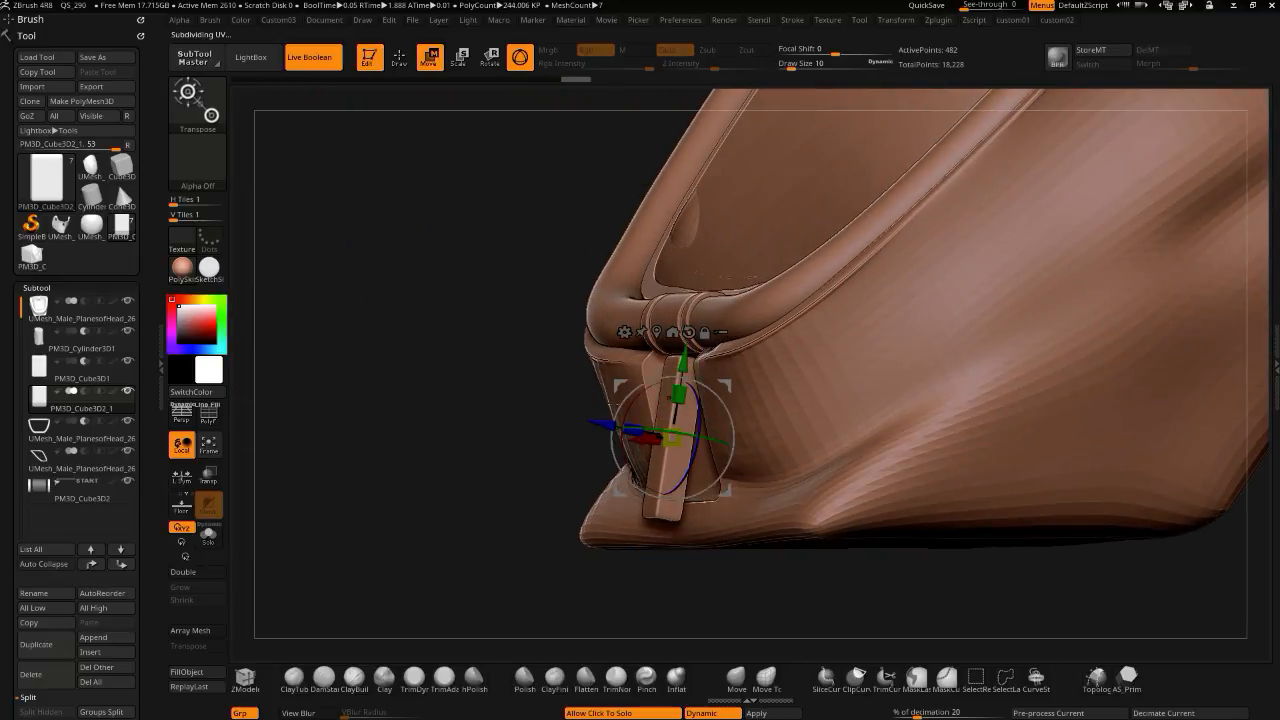
drag(562, 548, 612, 455)
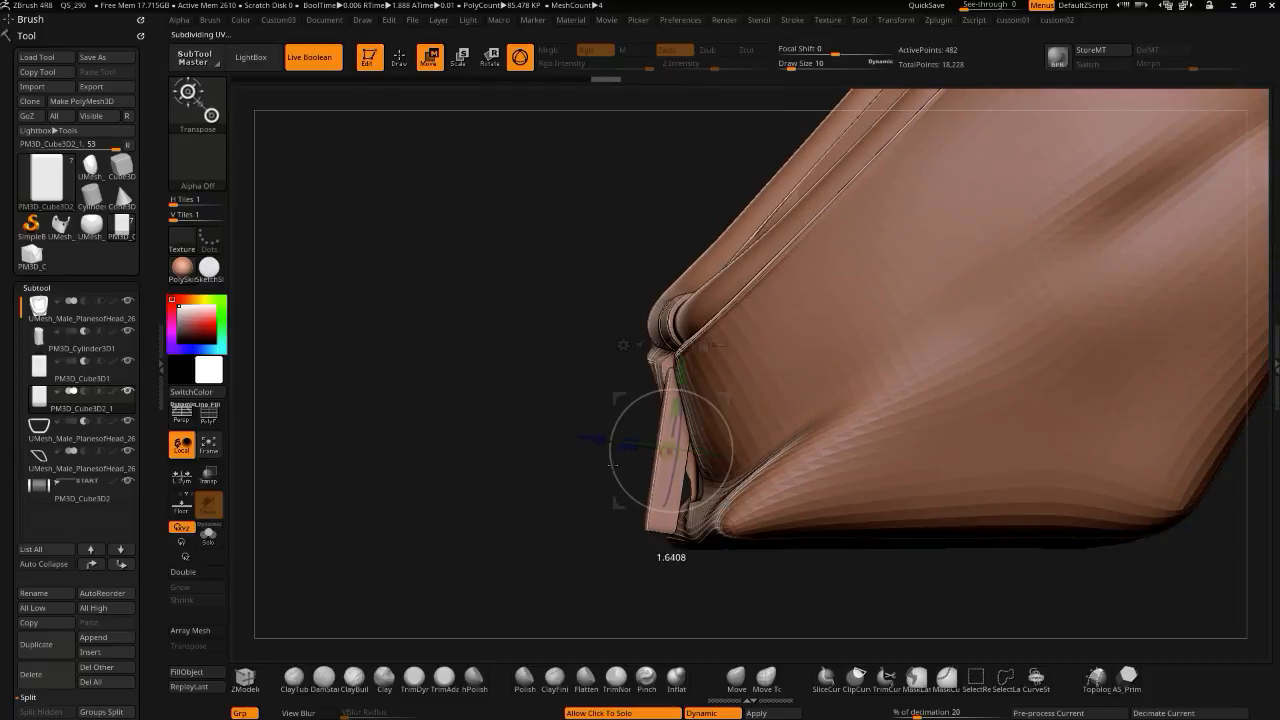
drag(487, 474, 528, 456)
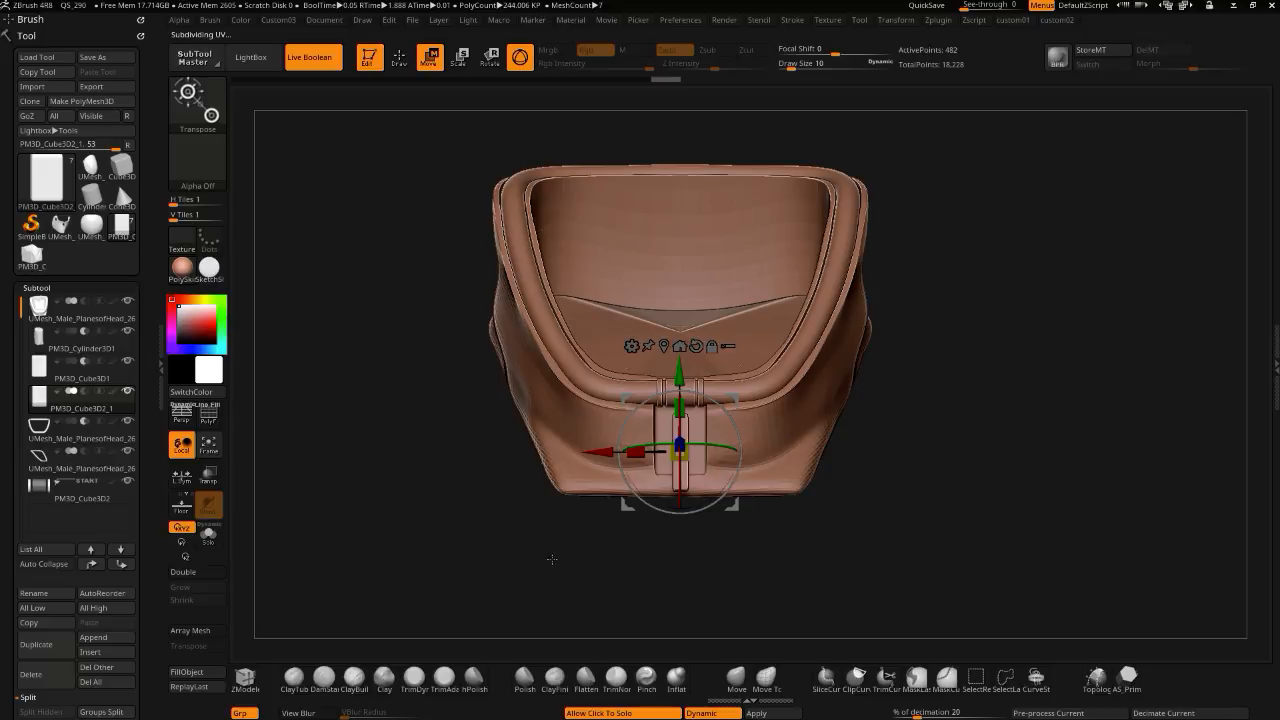
alt+drag(341, 427, 425, 590)
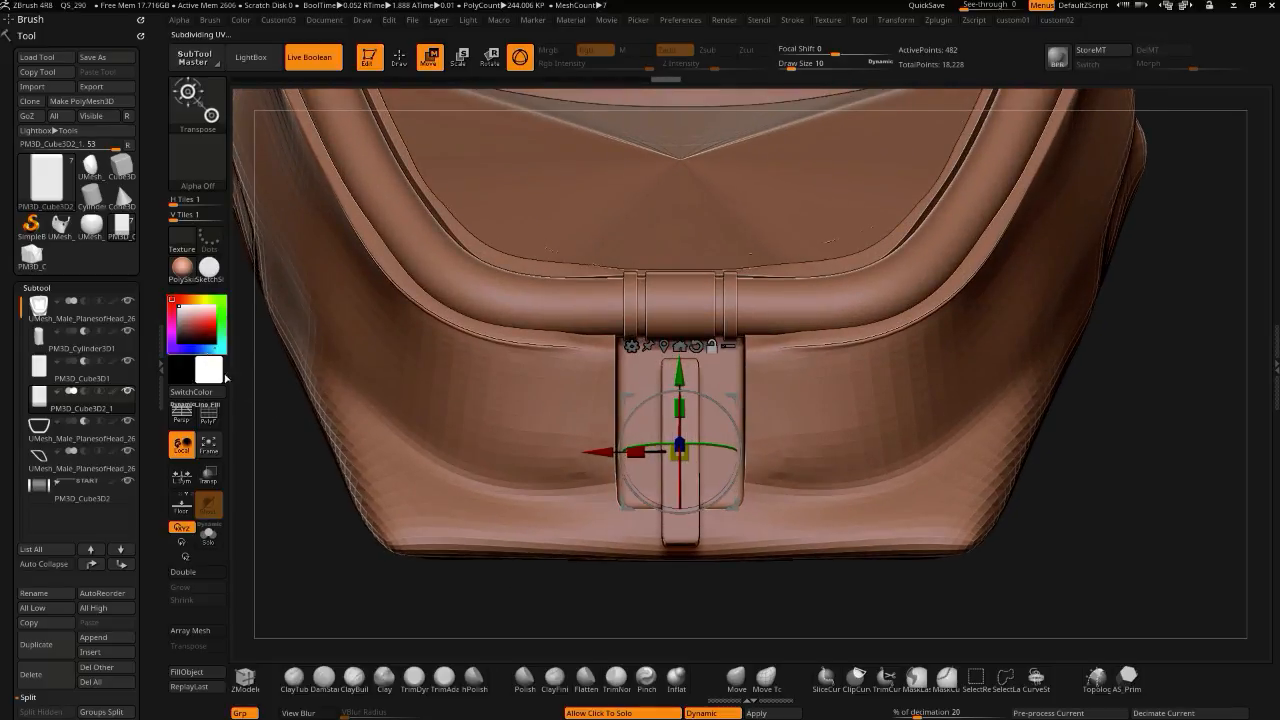
- Isolate the slim bar, turn on its polyframe display and switch to Draw mode at its upper end
click(282, 458)
drag(334, 436, 341, 536)
click(208, 446)
click(181, 412)
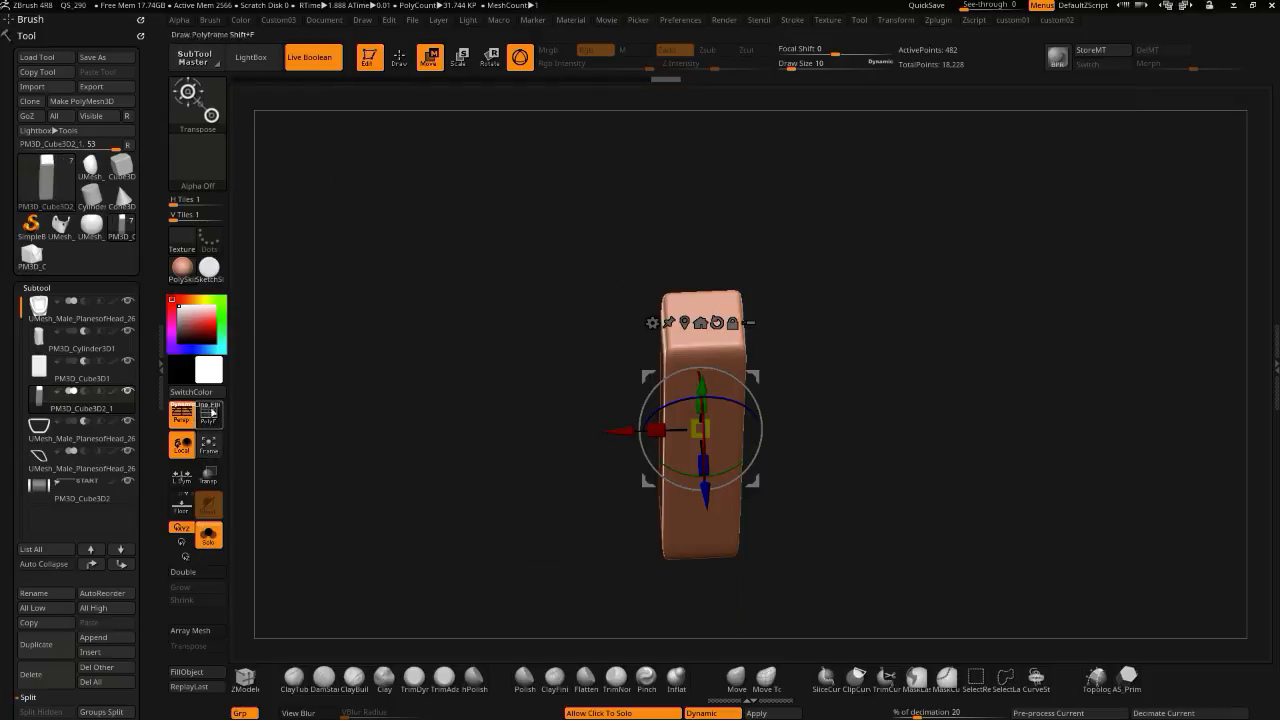
click(181, 414)
click(208, 414)
drag(358, 400, 302, 361)
click(405, 59)
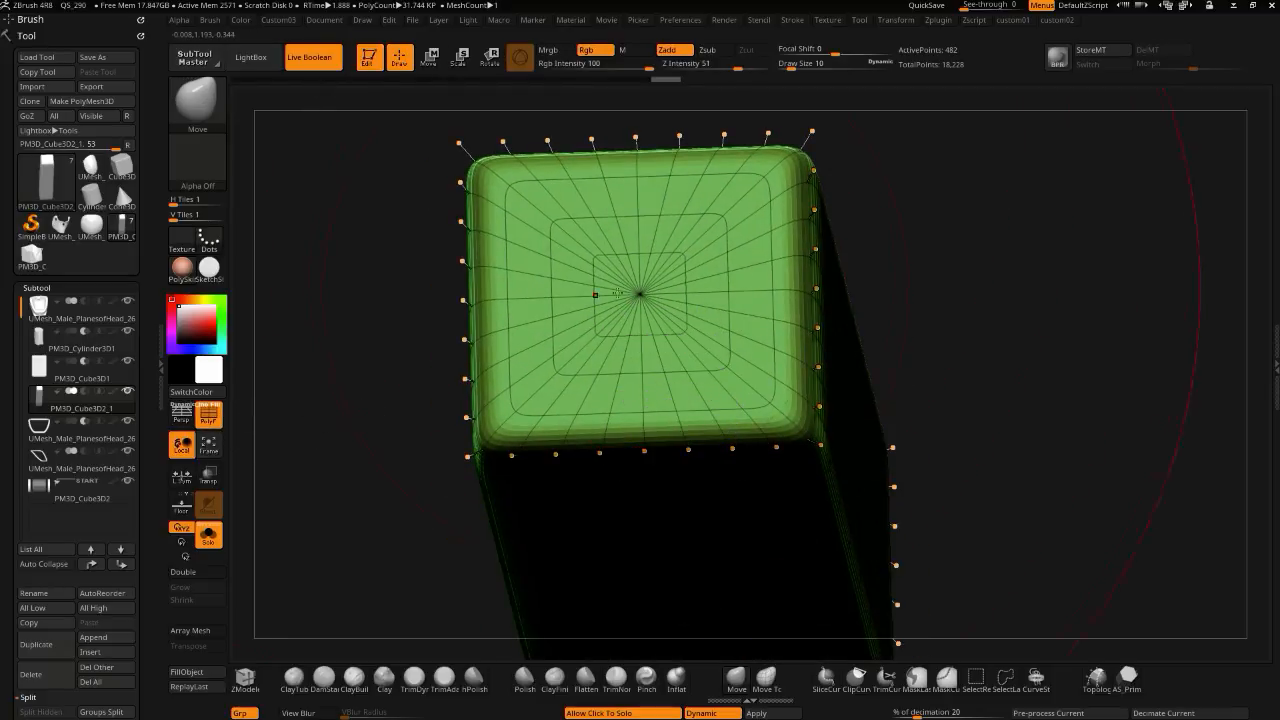
- With the ZModeler brush, mark the innermost ring of polygons on the bar's upper end face as a temporary polygroup
key(b)
key(z)
key(m)
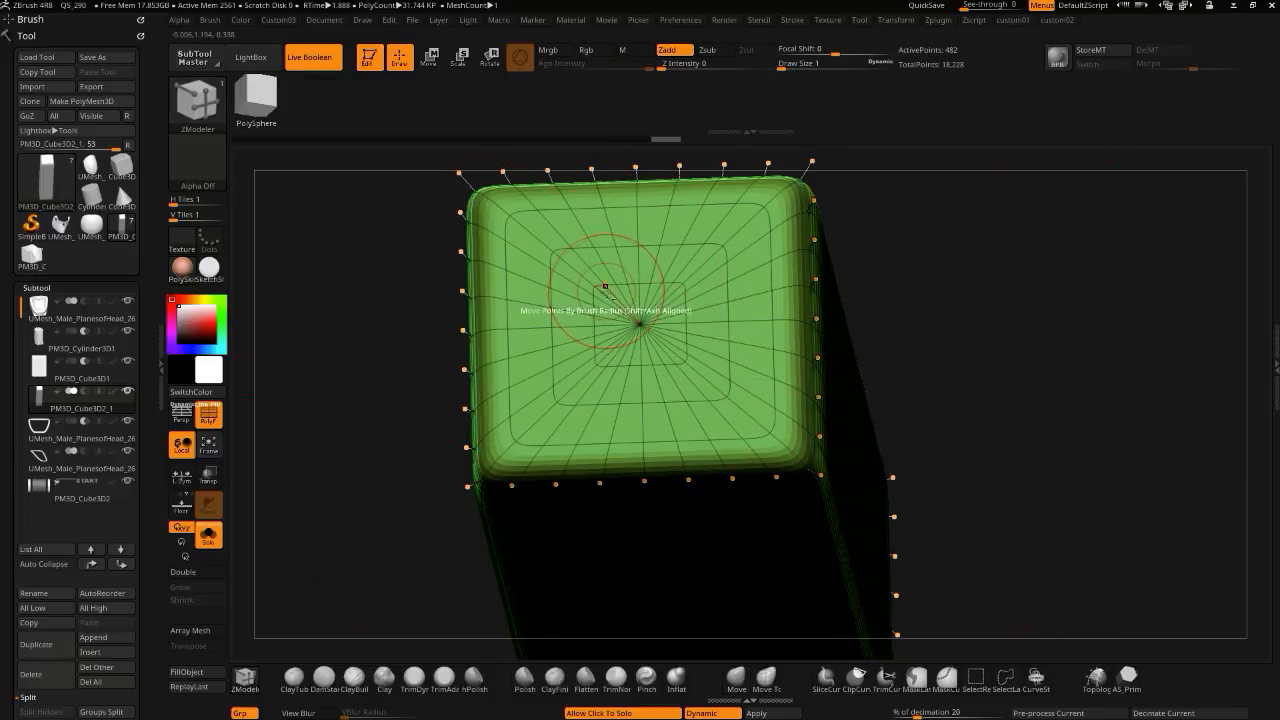
drag(389, 320, 275, 262)
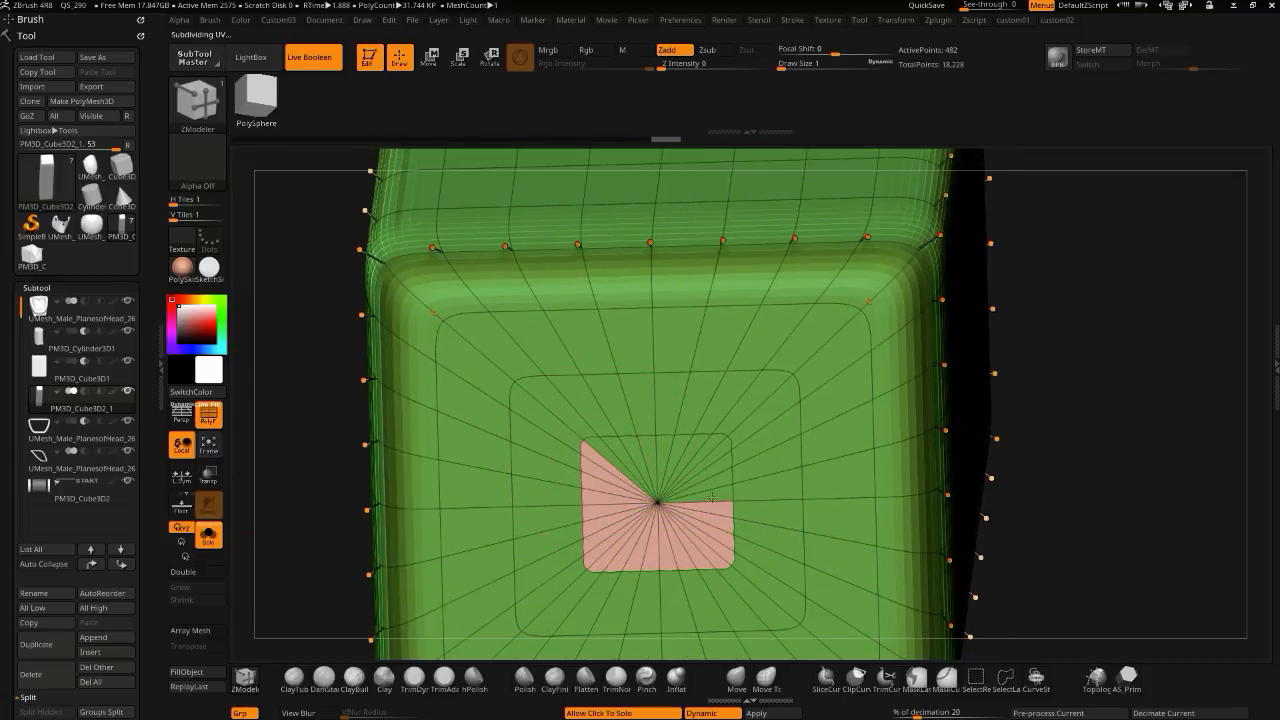
alt+drag(320, 473, 325, 447)
drag(325, 447, 318, 356)
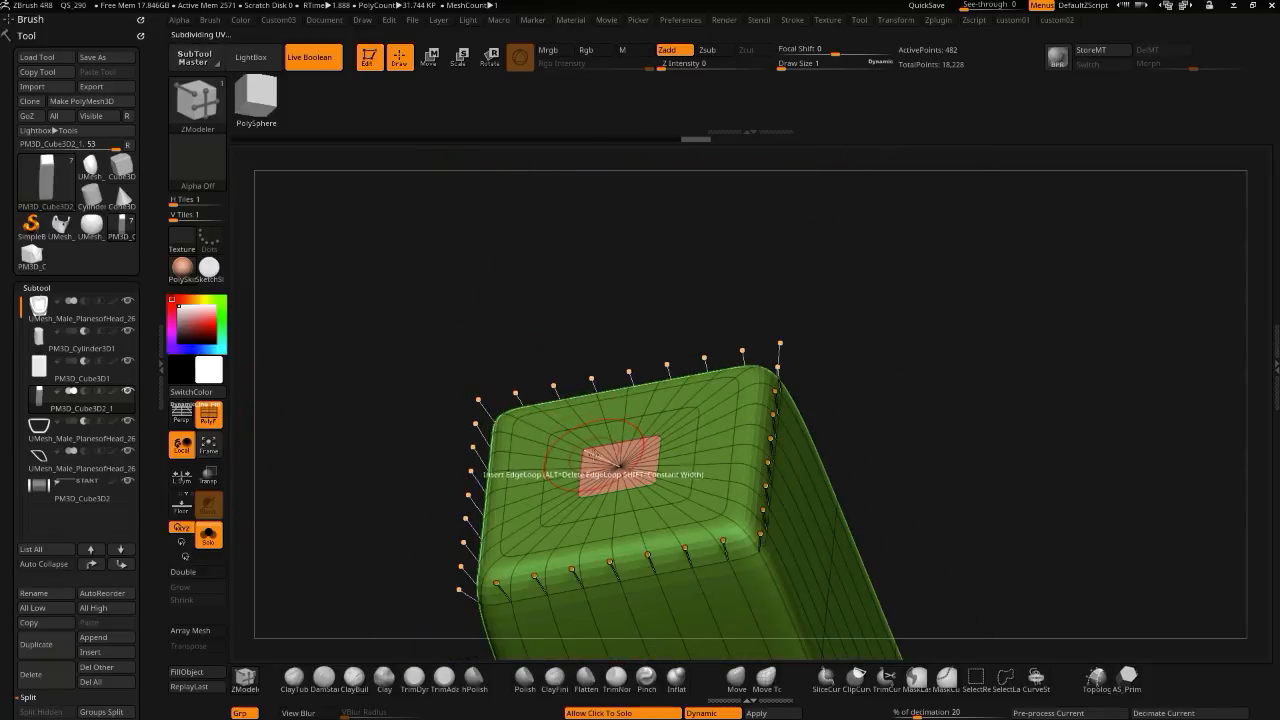
- Extrude the marked polygons outward with QMesh to form a small stem on the bar's upper end
key(space)
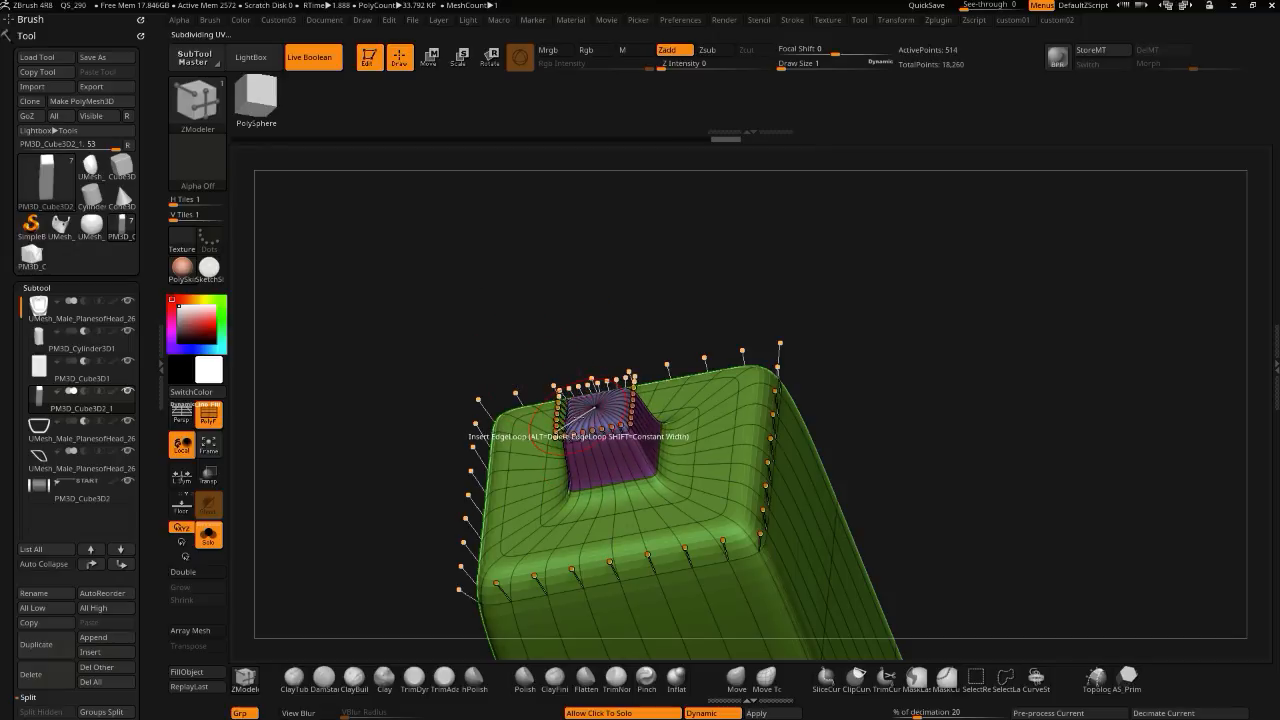
key(space)
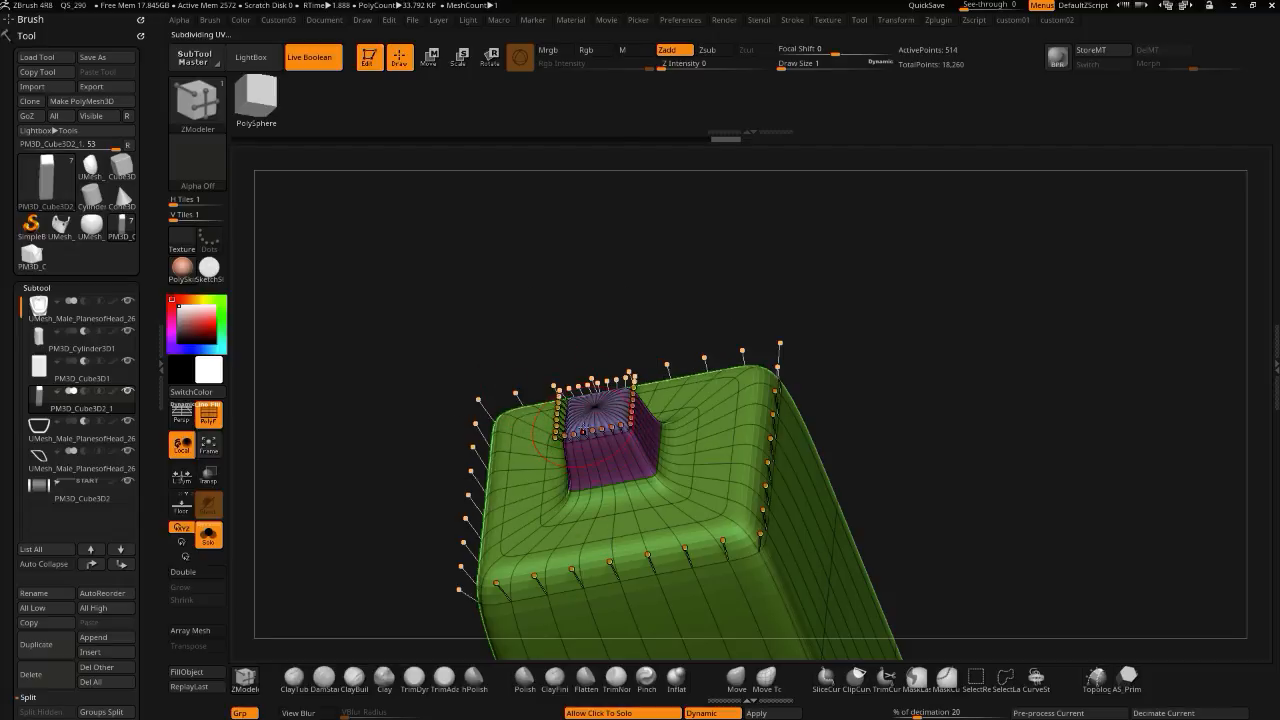
drag(486, 373, 339, 412)
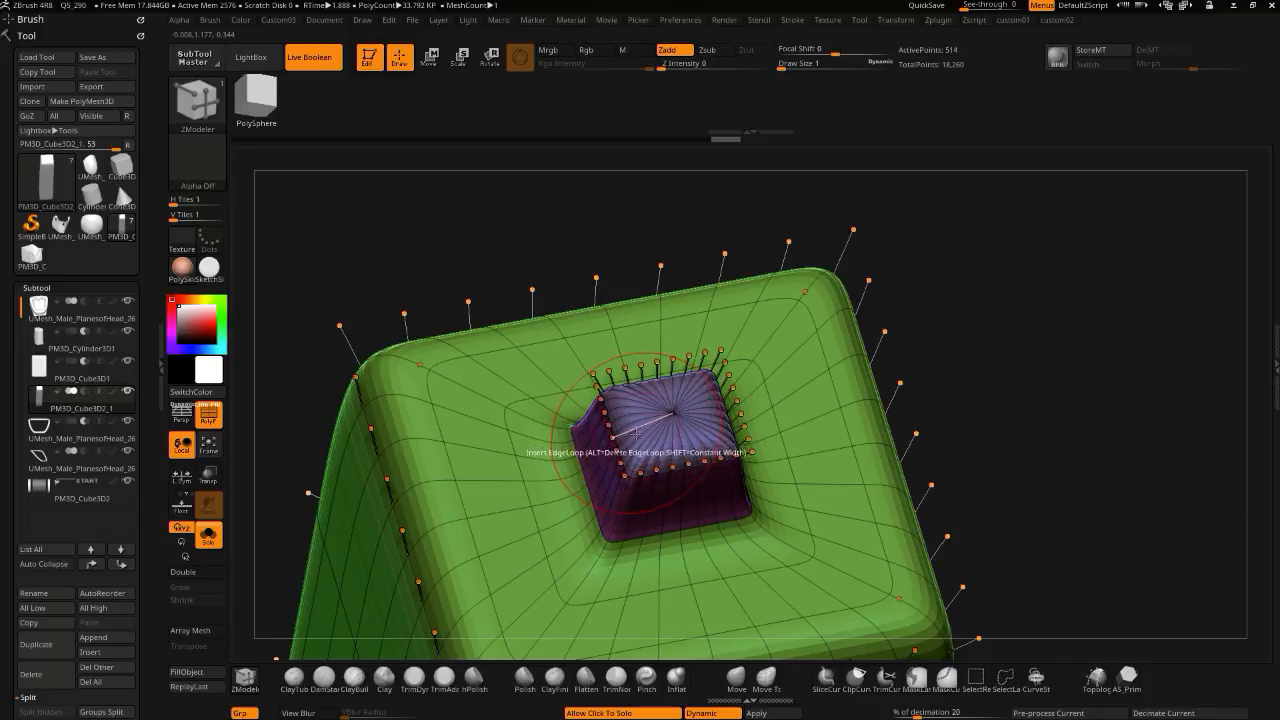
- Turn off the smooth subdivision preview, set the QMesh target to Polygroup Island and extrude the stem's end face
ctrl+right_drag(640, 395, 826, 368)
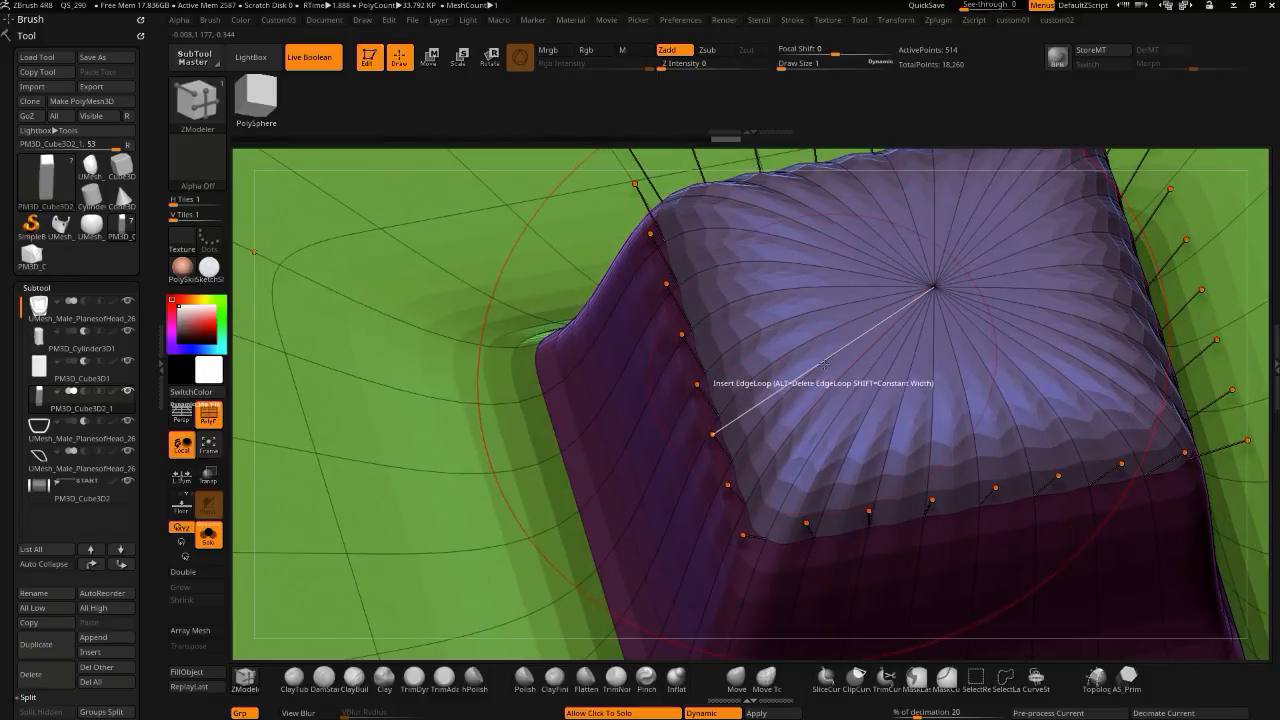
key(shift+d)
click(788, 335)
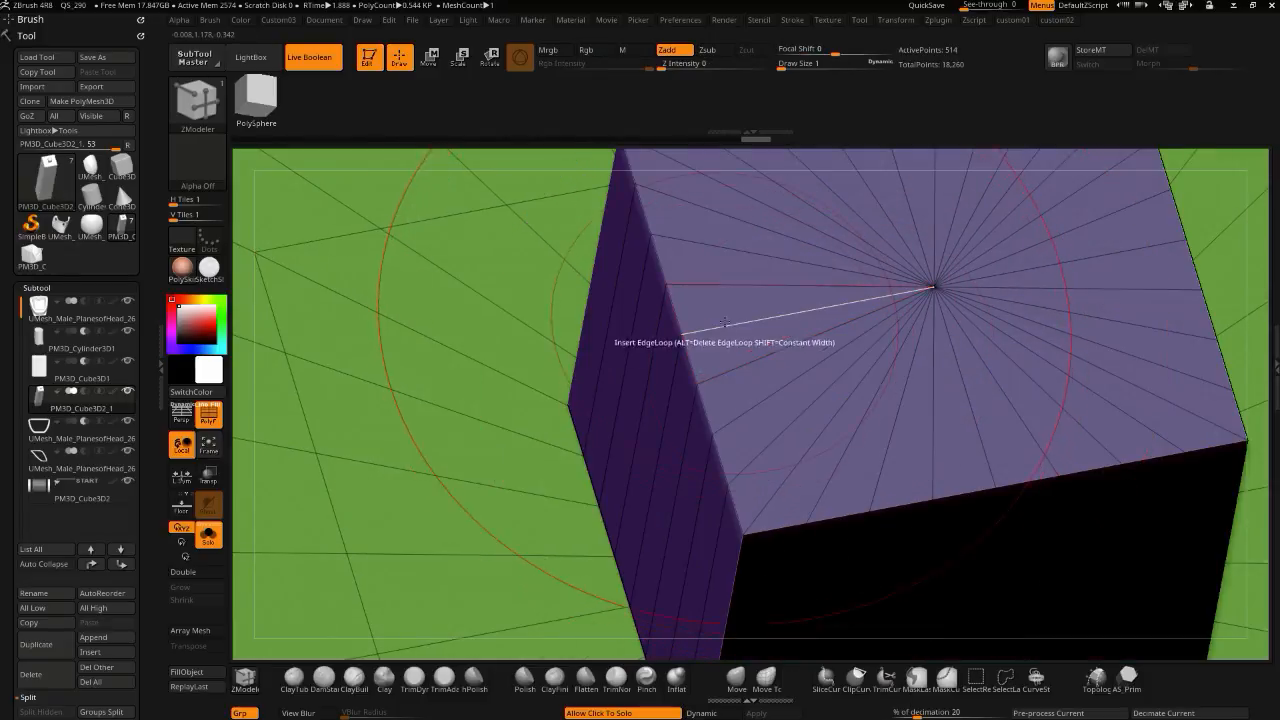
key(space)
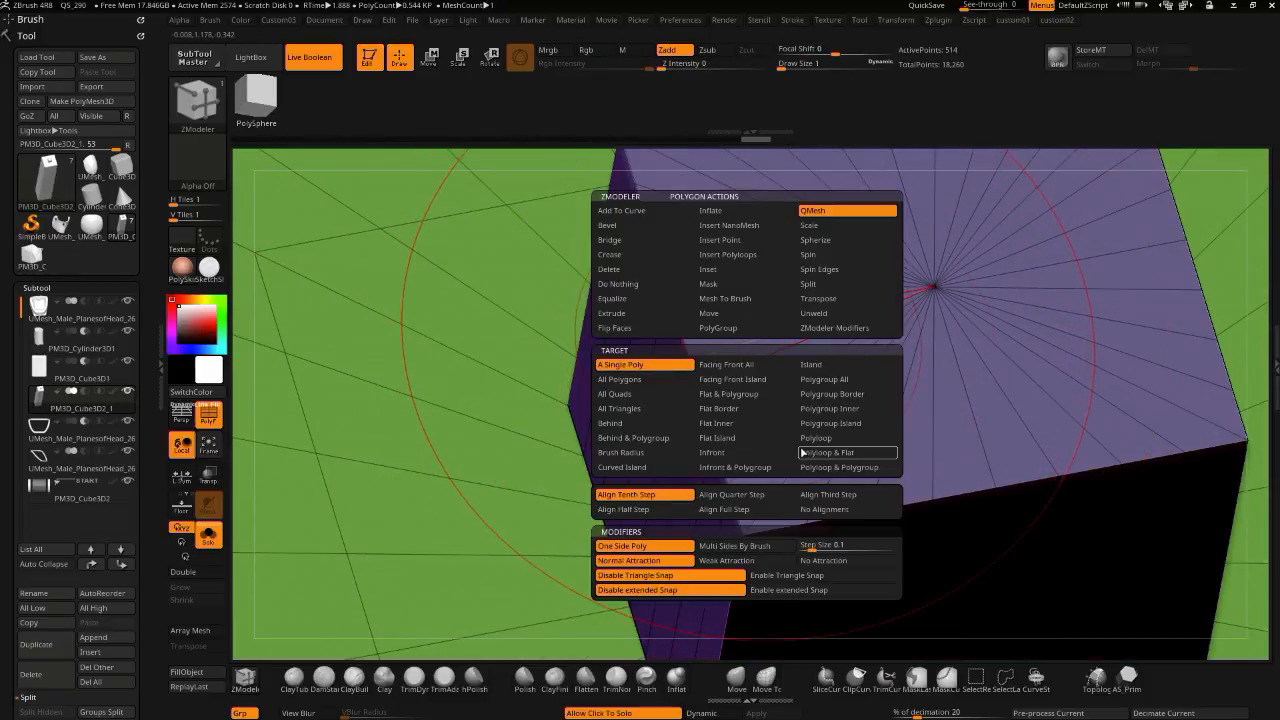
click(818, 423)
drag(686, 366, 688, 175)
- Restore the smooth preview and extrude the stem's end face again to lengthen the stem
alt+drag(237, 398, 205, 245)
key(shift+2)
click(382, 253)
alt+drag(291, 283, 326, 263)
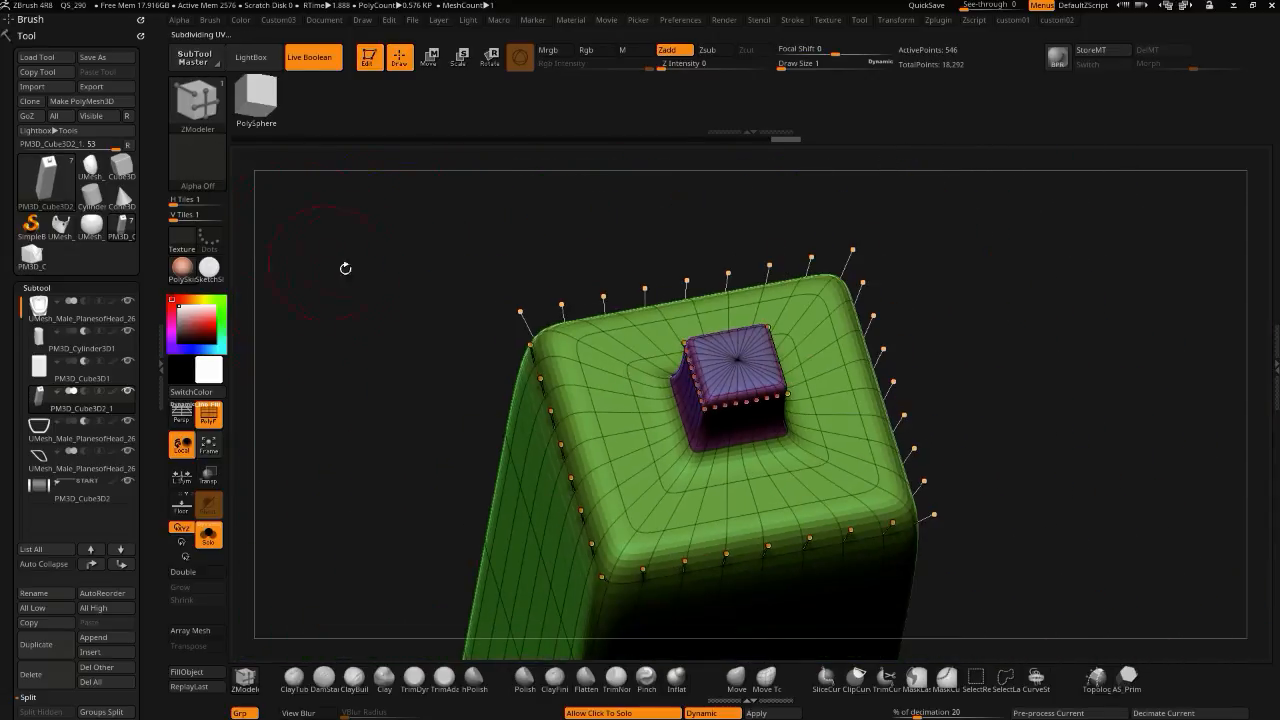
drag(722, 386, 428, 295)
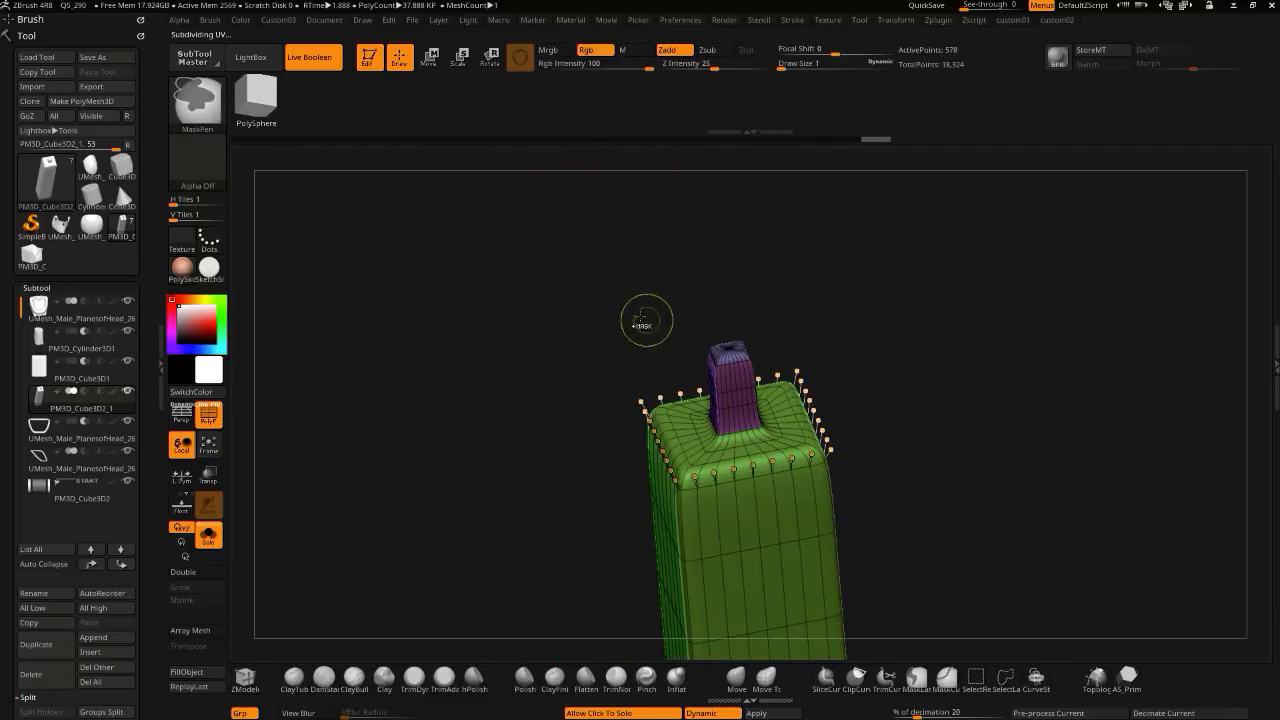
drag(651, 323, 612, 335)
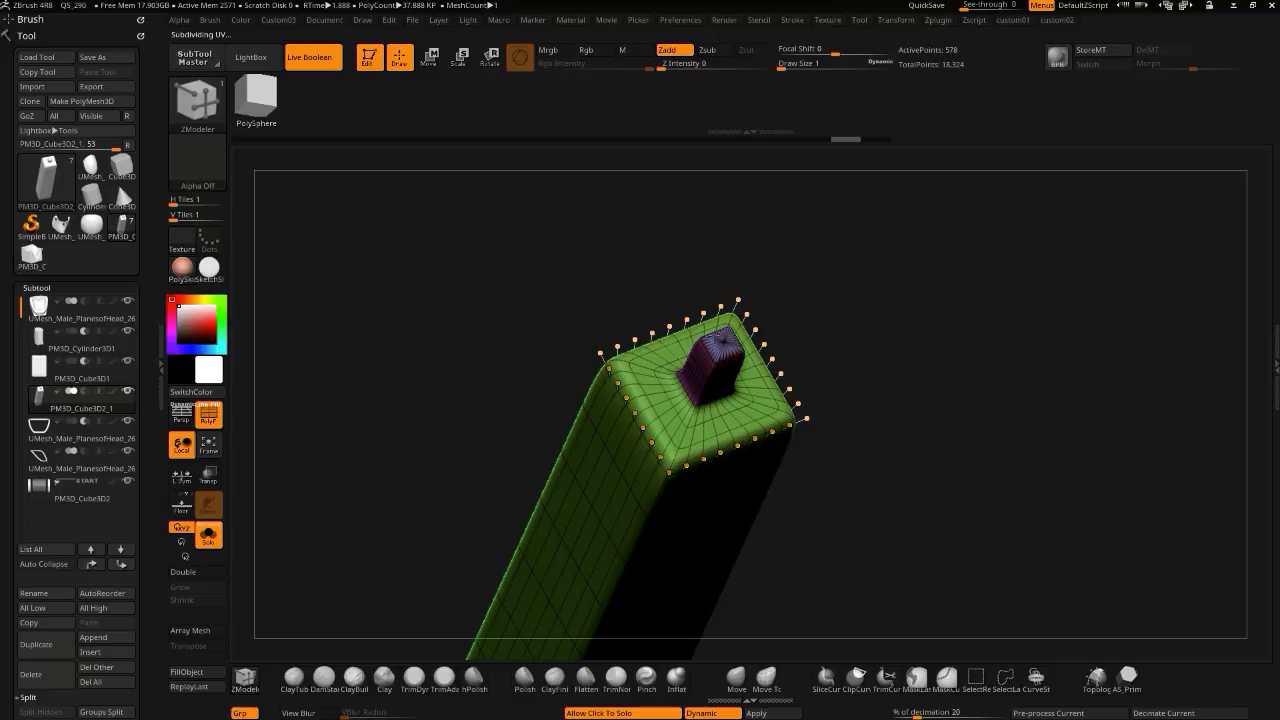
- Crease the bar's polygroup borders with Crease PG to sharpen the stem's edges
alt+drag(509, 247, 650, 315)
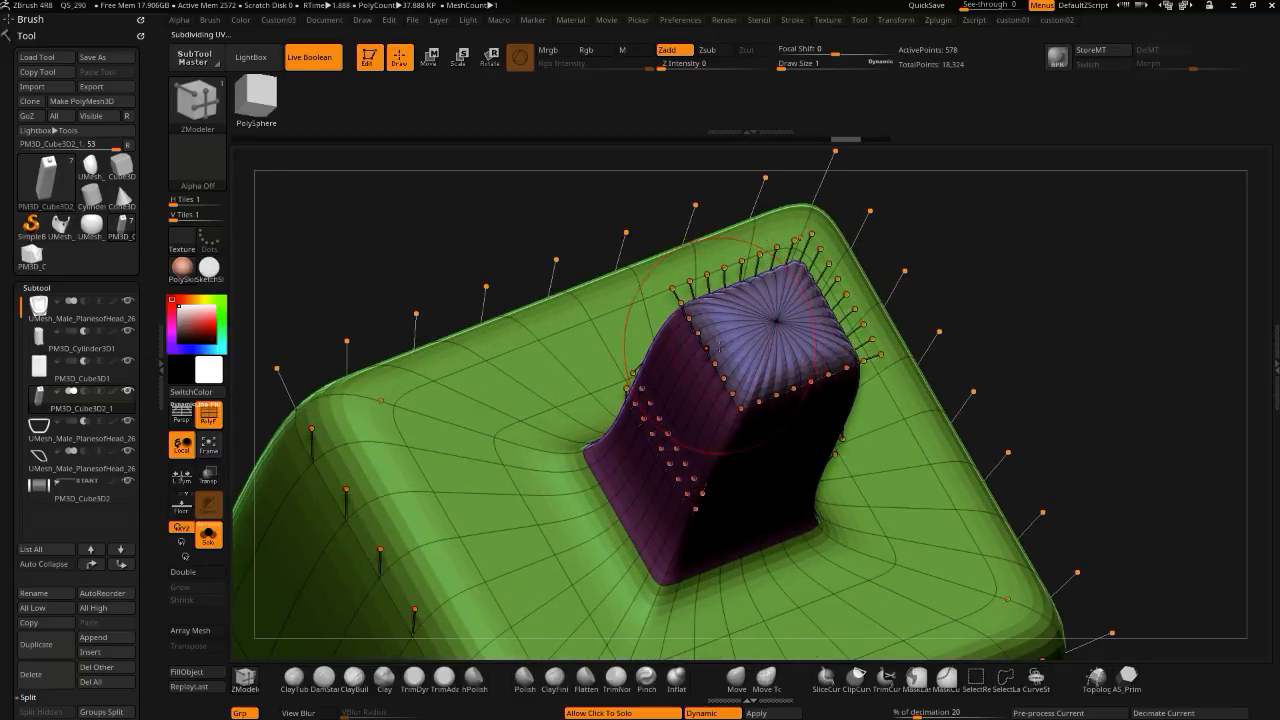
key(space)
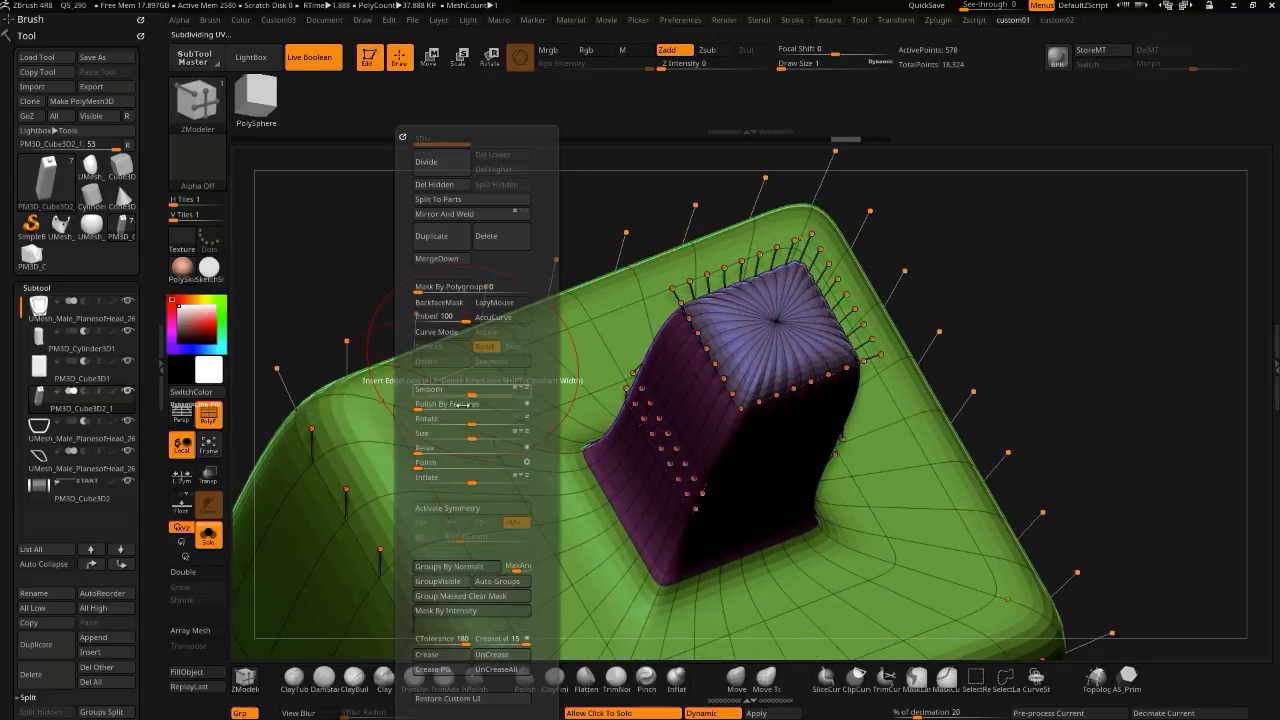
click(445, 673)
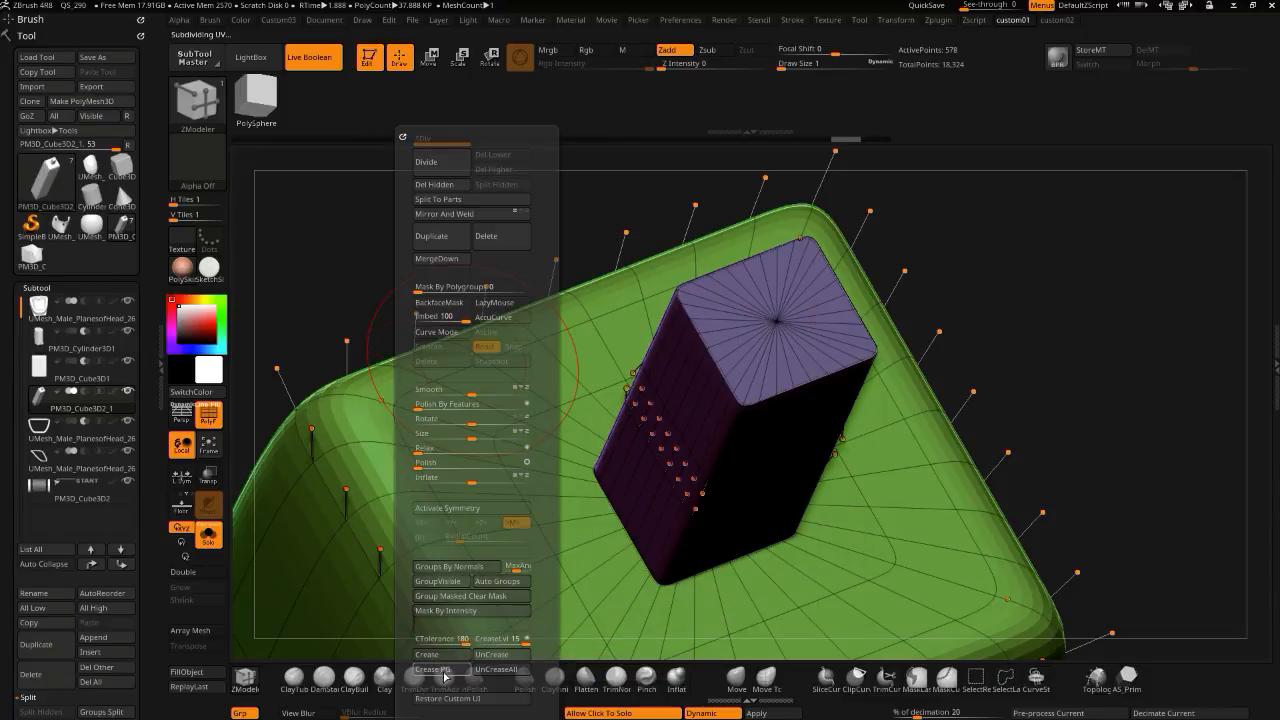
alt+drag(373, 279, 275, 185)
drag(358, 331, 325, 288)
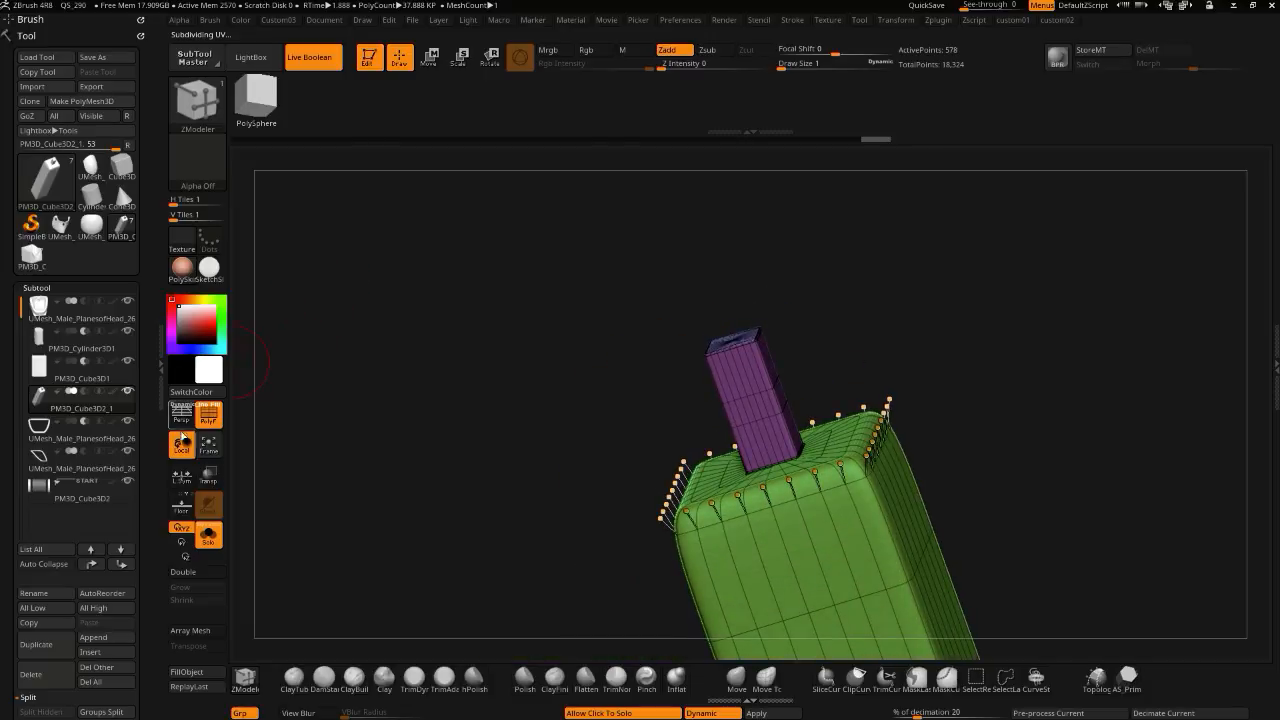
- Show all subtools again and turn off the polyframe on the slim bar
click(334, 466)
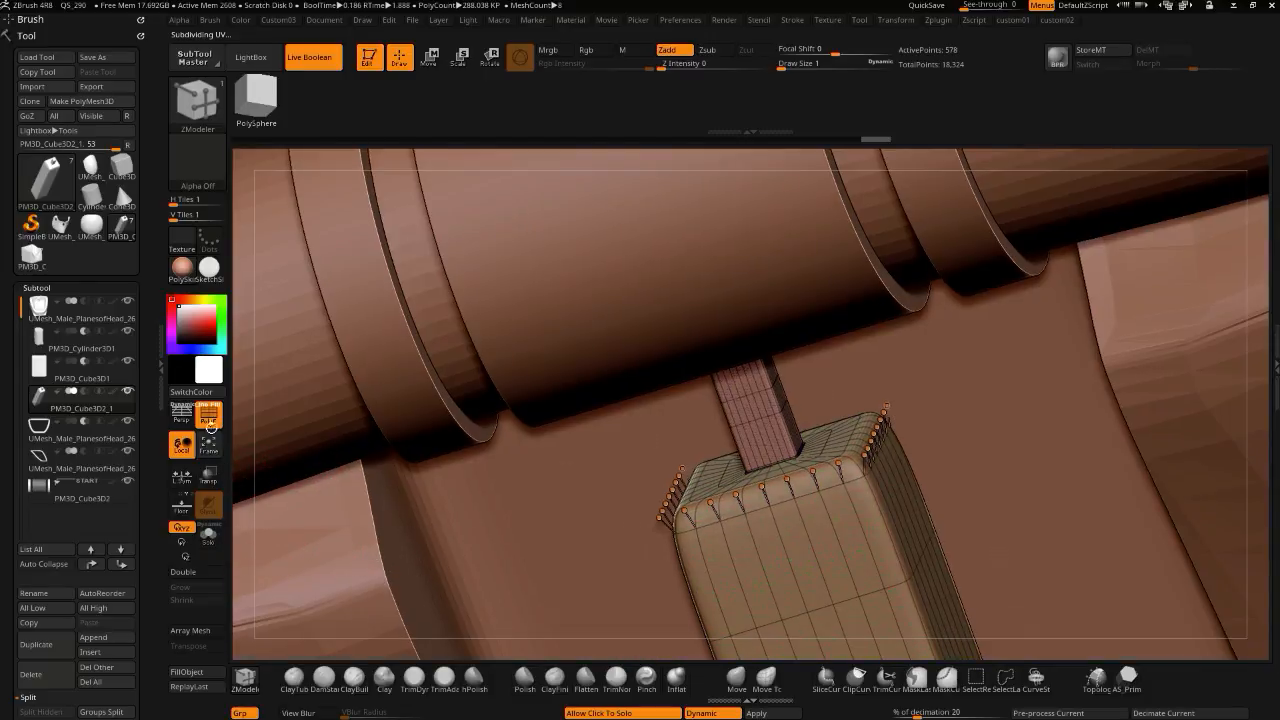
drag(181, 396, 200, 358)
drag(243, 464, 144, 374)
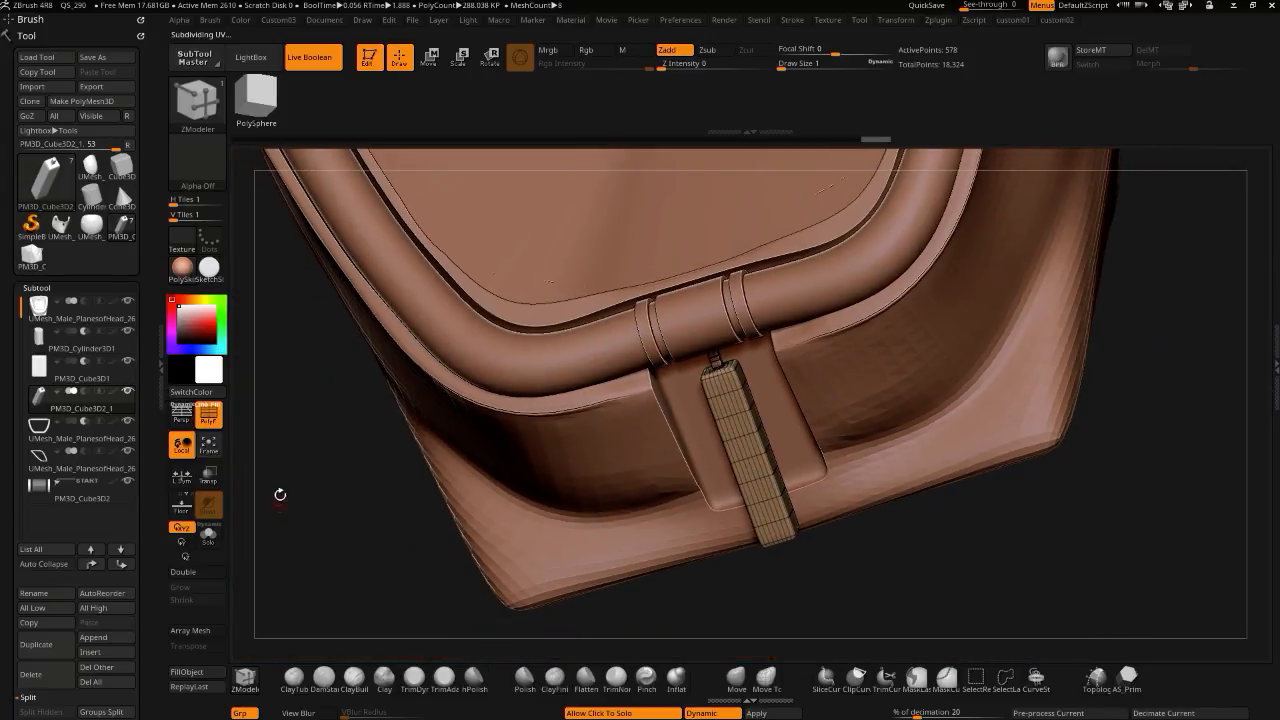
drag(309, 452, 264, 492)
mouse_move(805, 561)
alt+mouse_down()
mouse_move(728, 531)
mouse_move(390, 315)
alt+mouse_up()
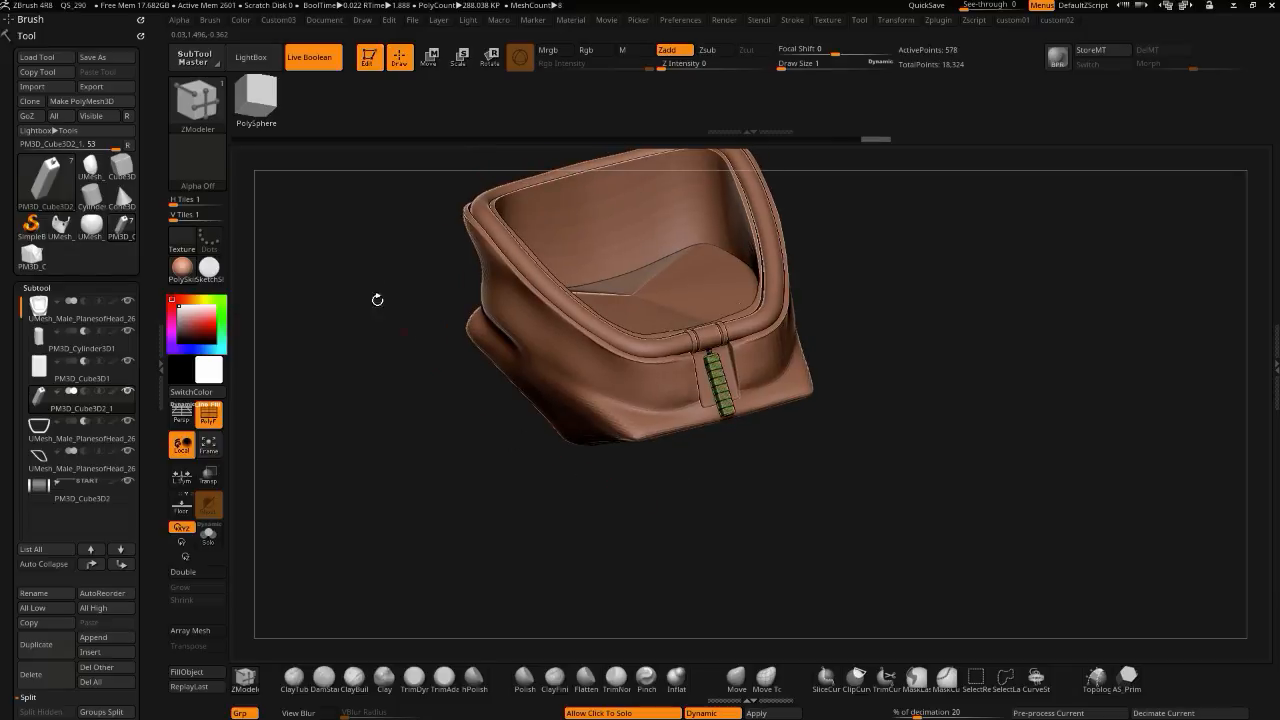
click(206, 418)
- Isolate the slim bar in front view and mask only its stem, clearing the mask spill on the bar's body
drag(425, 452, 440, 514)
click(417, 457)
shift+drag(417, 457, 429, 423)
alt+drag(520, 400, 640, 565)
ctrl+drag(687, 300, 758, 410)
alt+drag(521, 306, 541, 348)
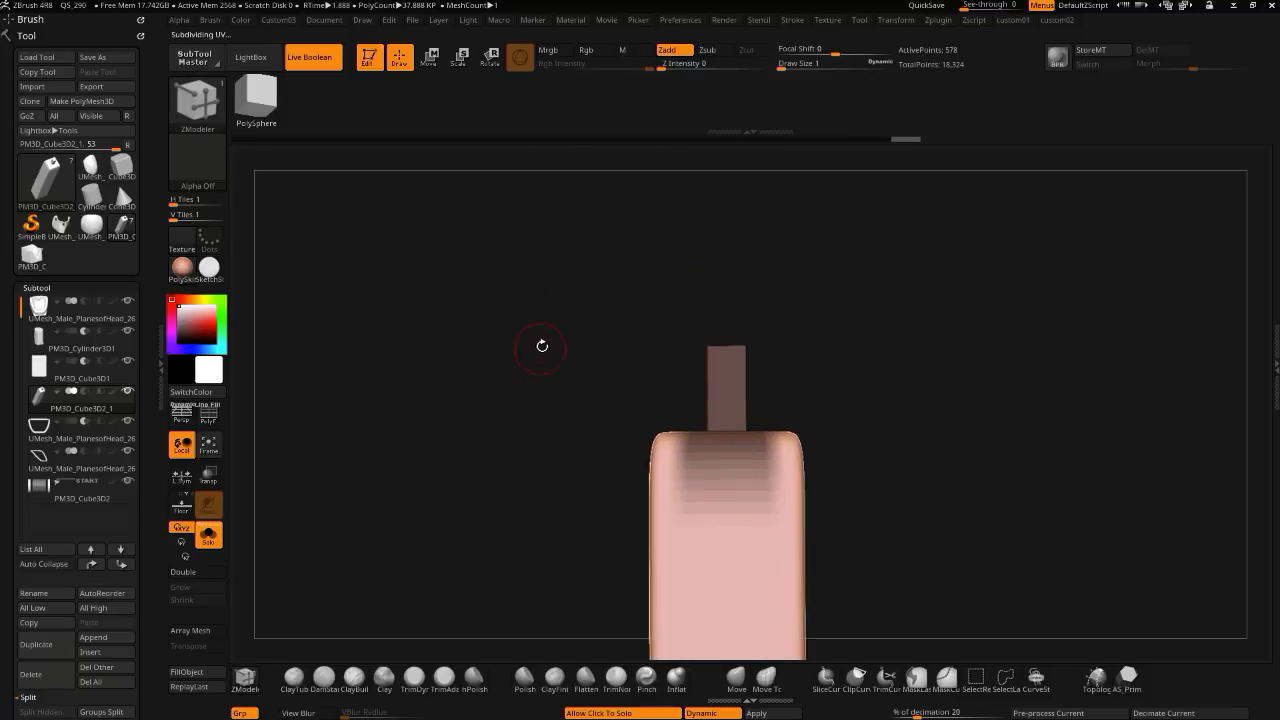
ctrl+alt+drag(609, 428, 847, 530)
ctrl+drag(647, 294, 822, 407)
ctrl+click(540, 345)
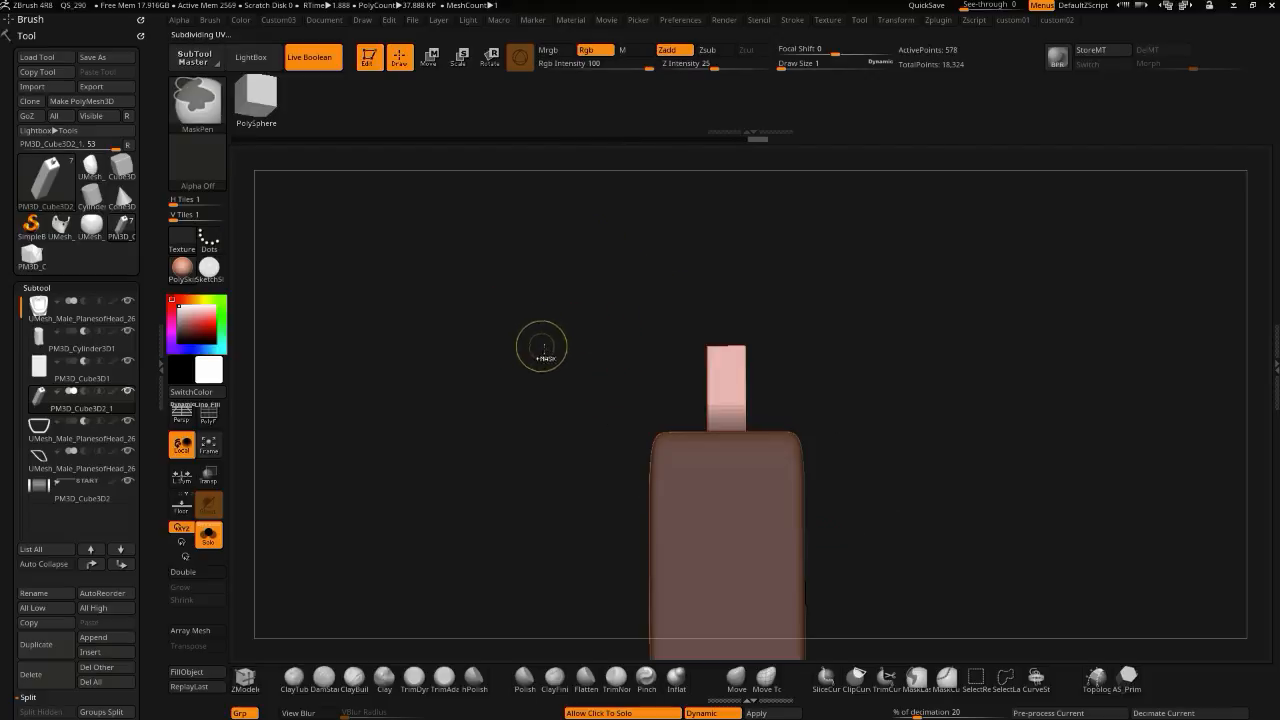
ctrl+click(402, 194)
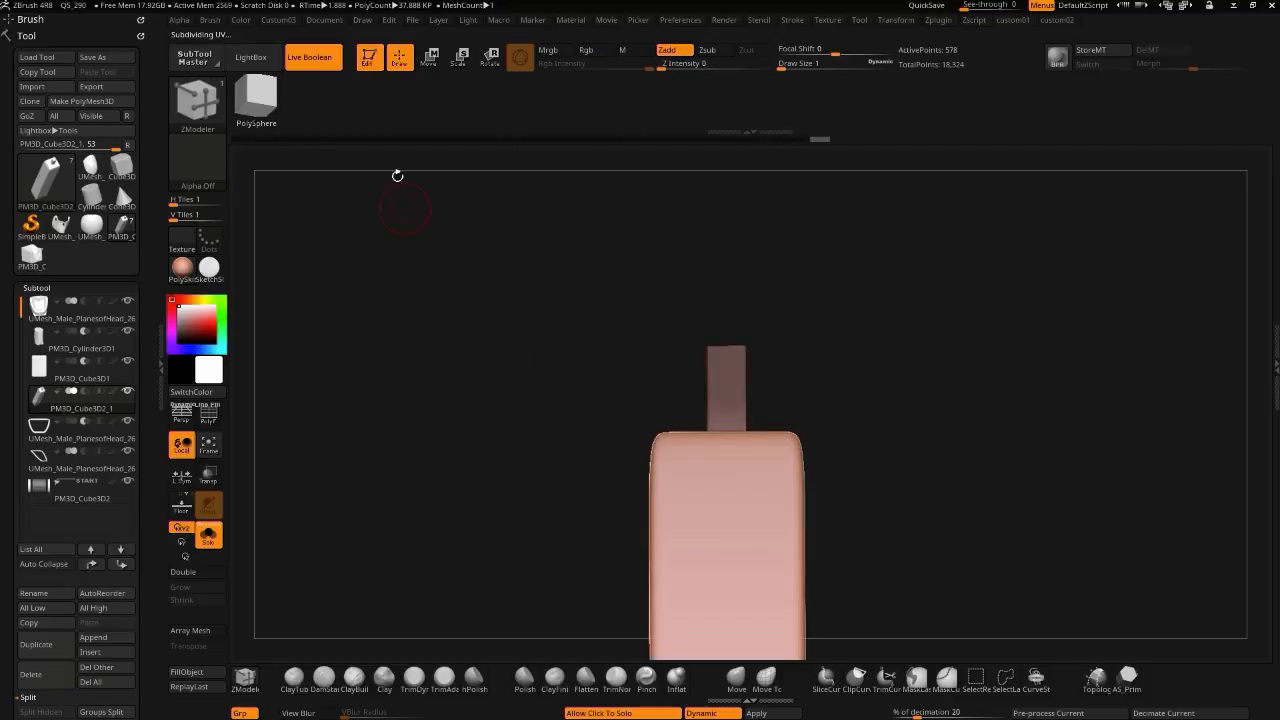
- Switch the isolated slim bar to the Move gizmo and recentre the gizmo
click(459, 56)
click(537, 283)
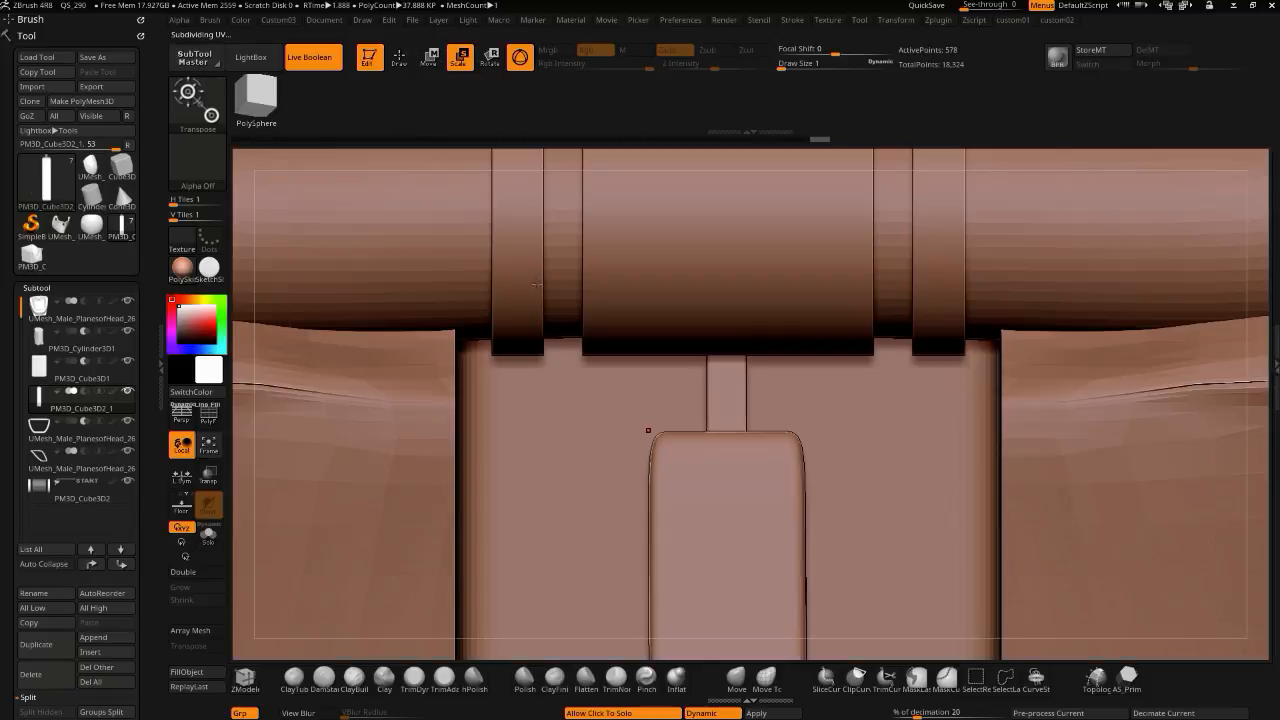
click(243, 270)
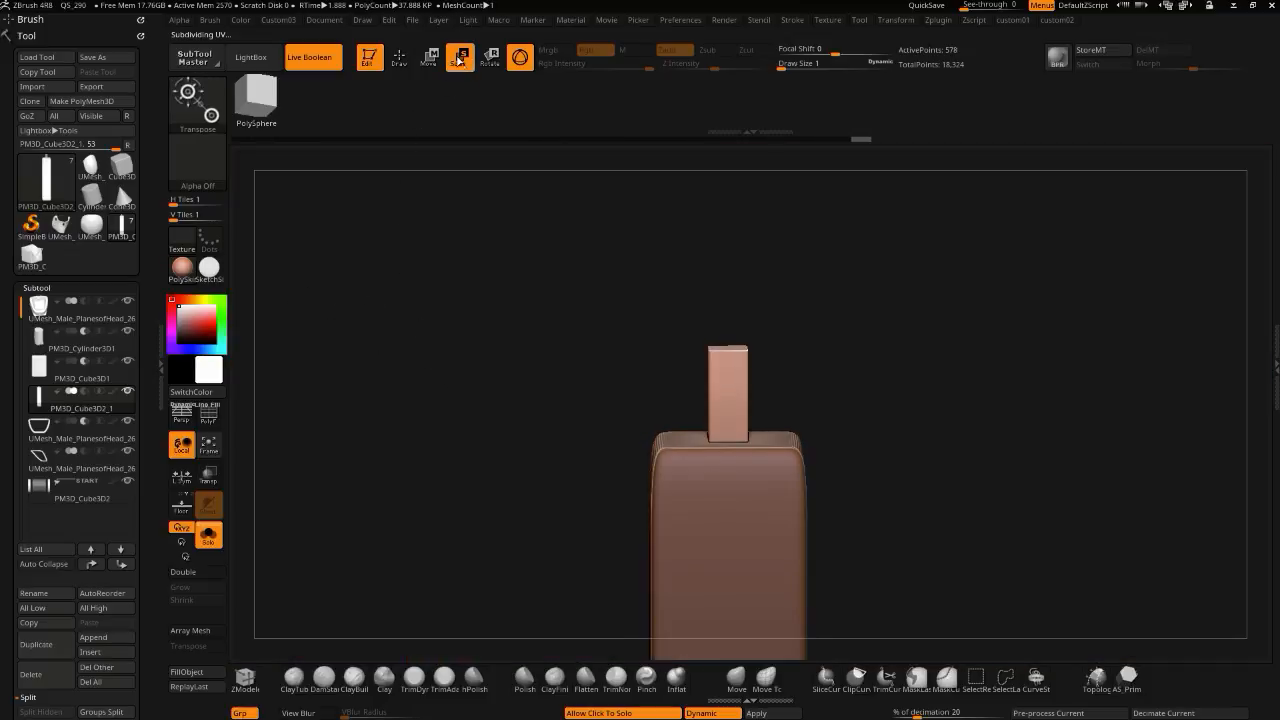
click(430, 57)
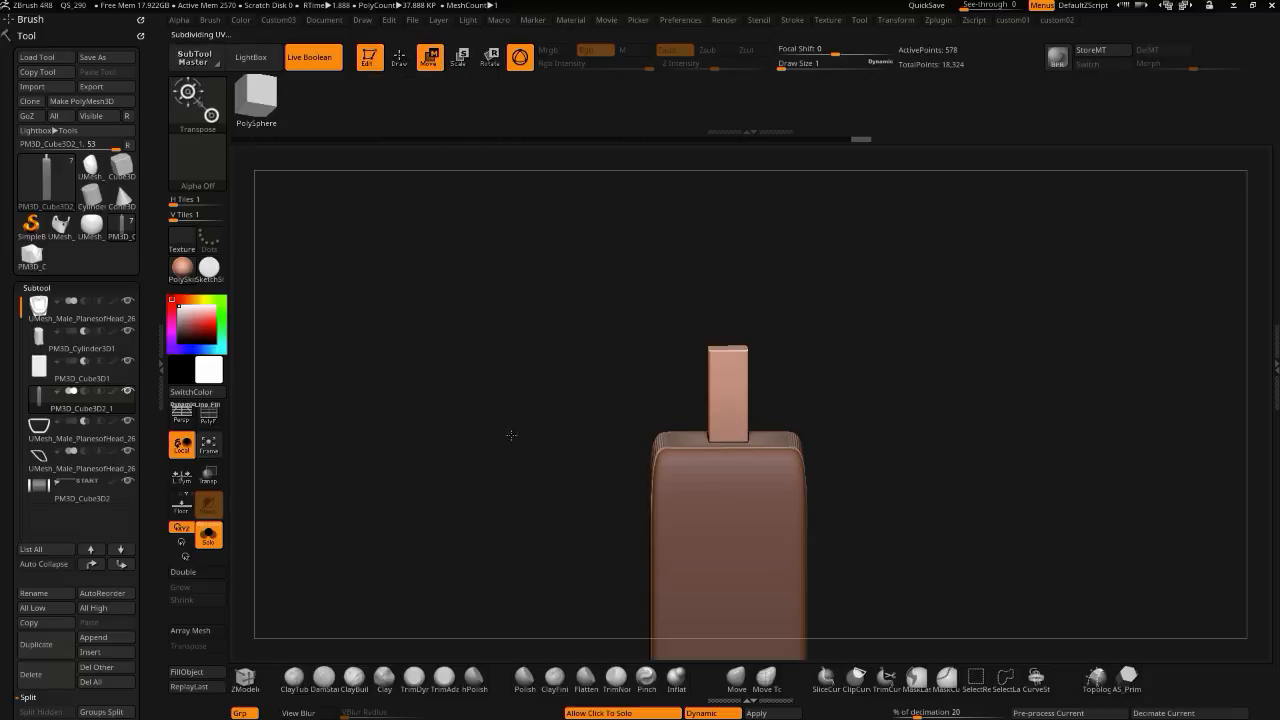
ctrl+right_drag(511, 411, 405, 385)
alt+right_drag(520, 517, 515, 204)
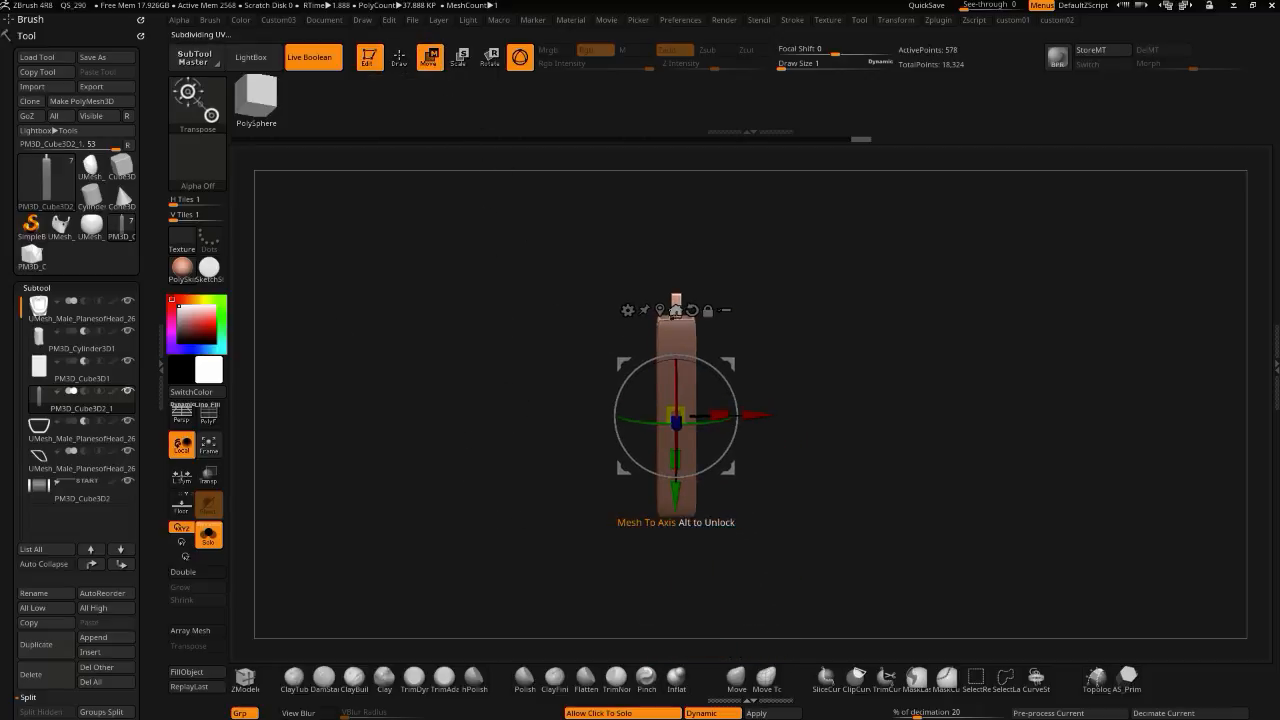
click(676, 310)
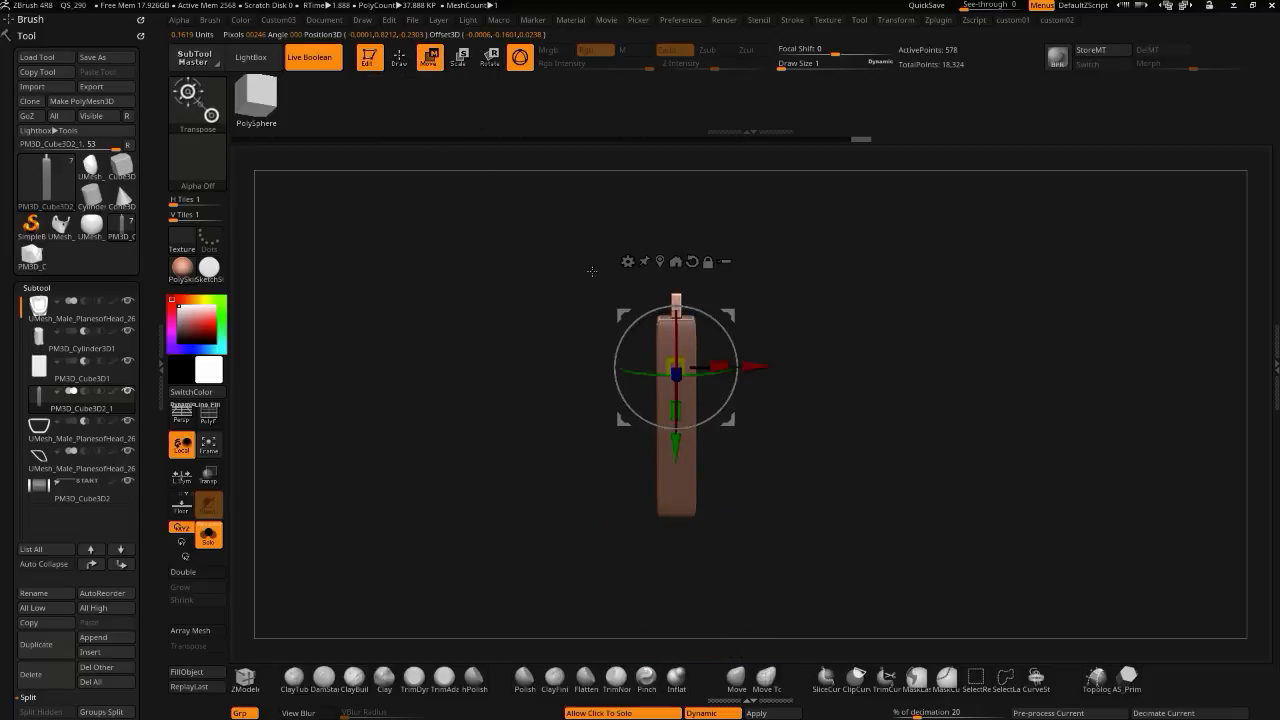
click(658, 272)
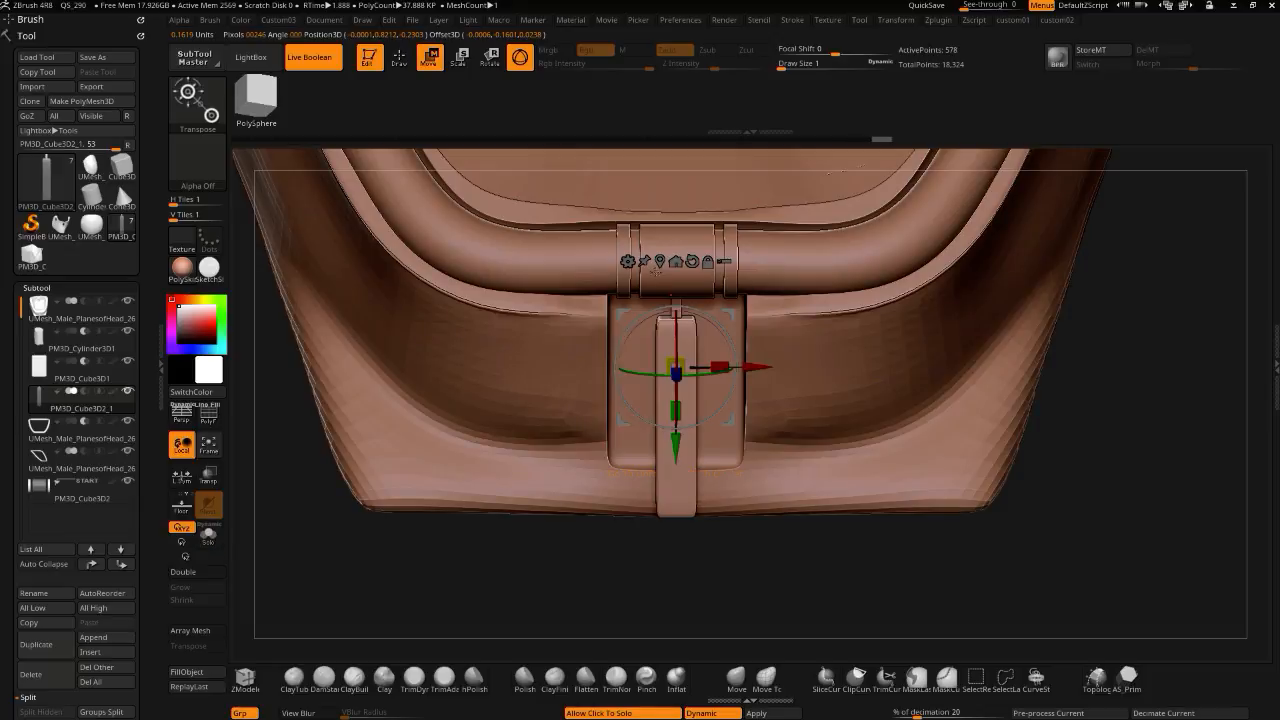
- Unlock the transform gizmo and reposition it onto the unmasked stem at the bar's upper end
click(587, 585)
ctrl+right_drag(513, 362, 462, 376)
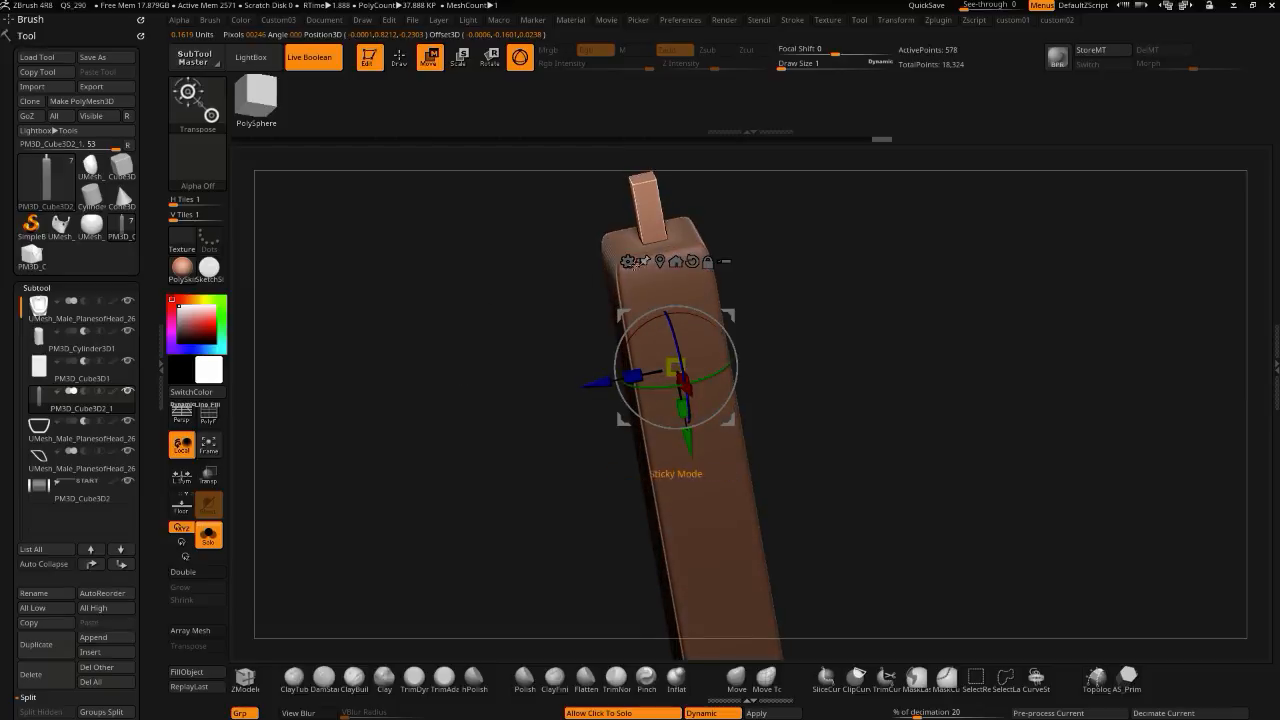
right_drag(523, 419, 521, 427)
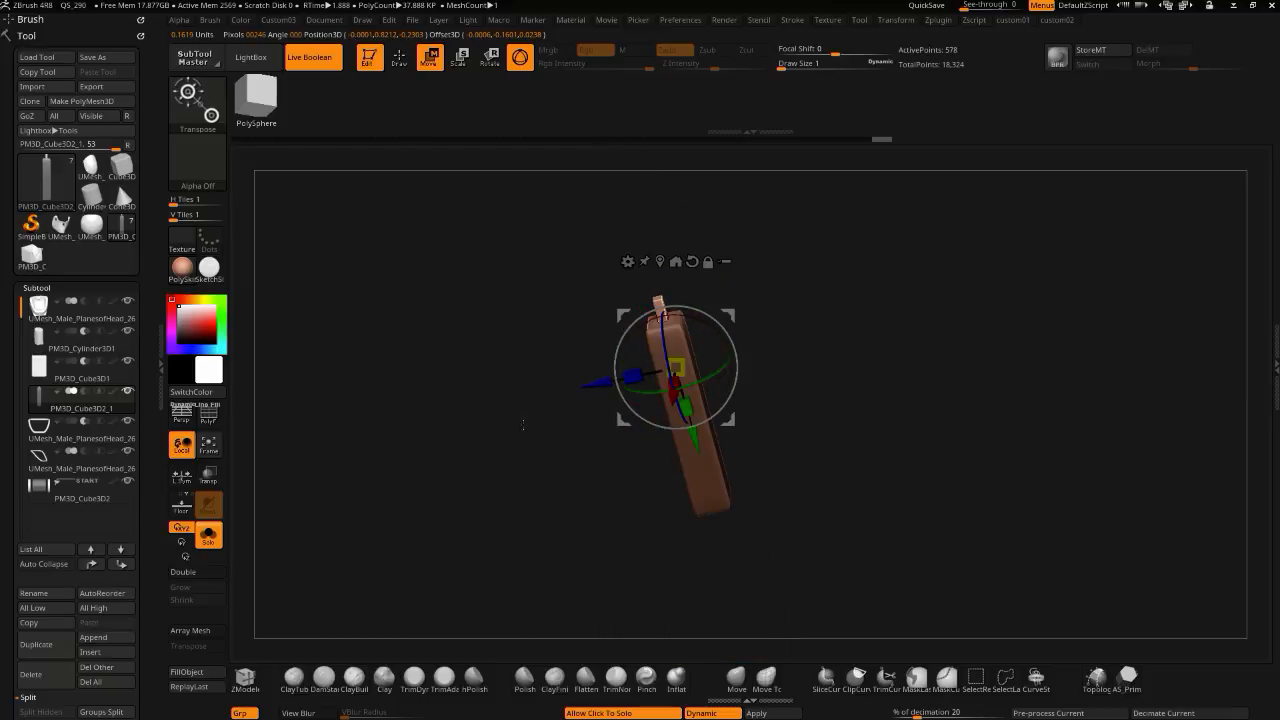
ctrl+click(516, 386)
ctrl+click(534, 386)
ctrl+right_drag(510, 326, 597, 500)
right_drag(456, 350, 498, 498)
alt+drag(748, 534, 726, 493)
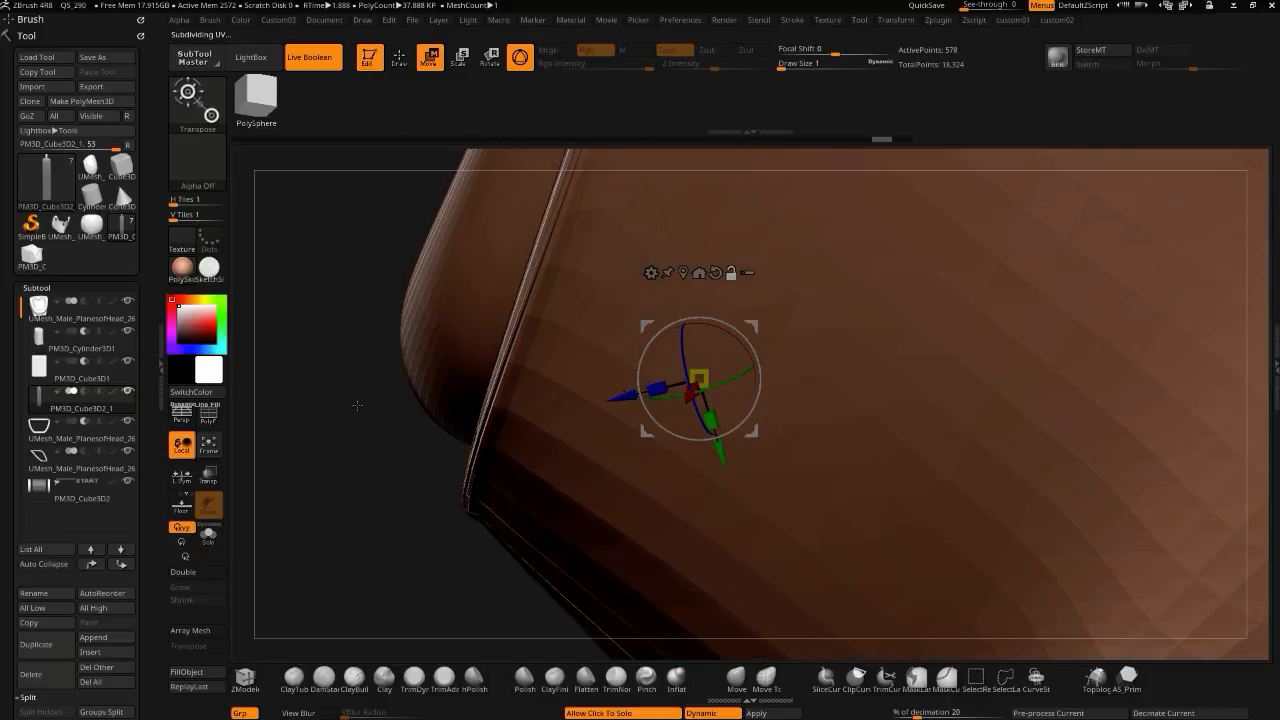
drag(365, 403, 423, 425)
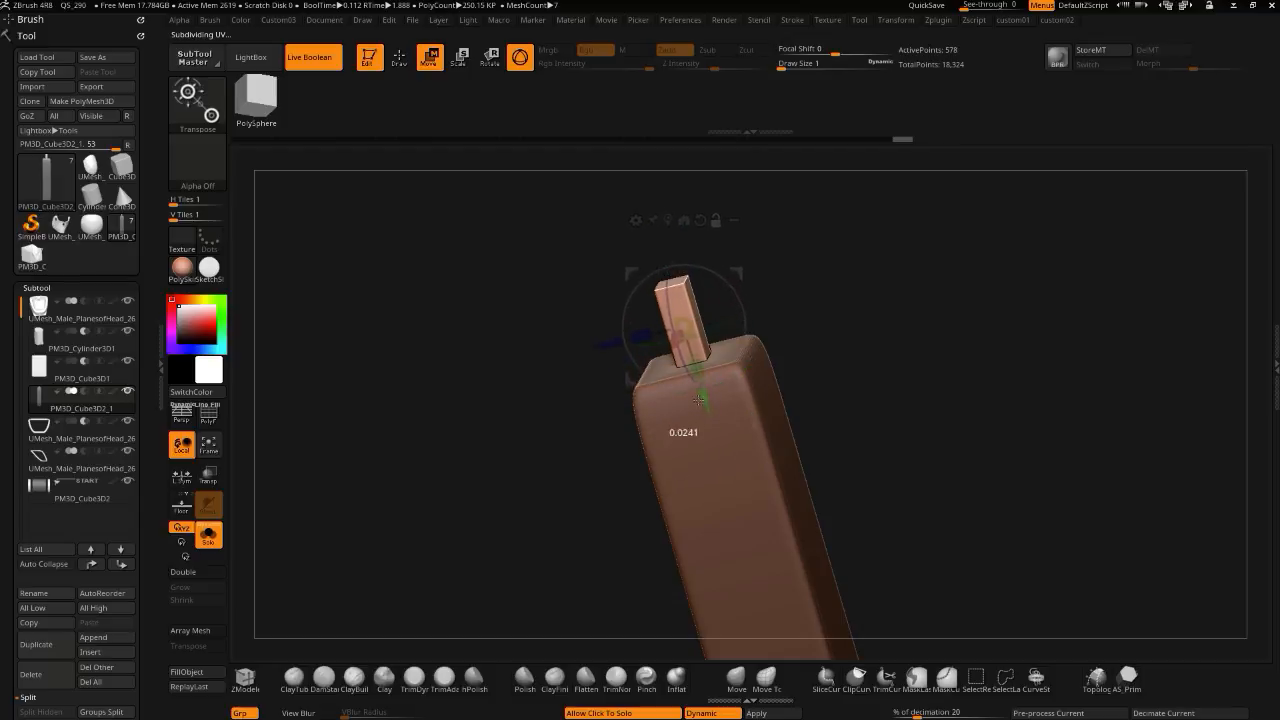
drag(695, 386, 695, 386)
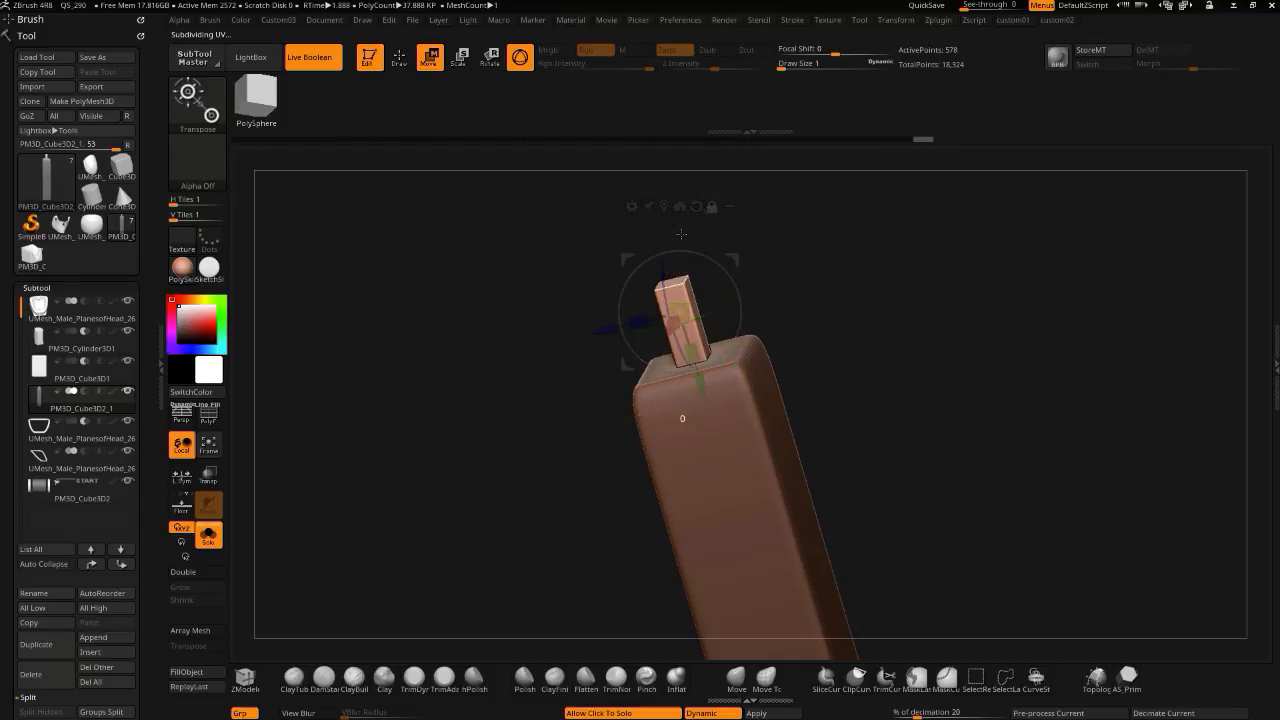
drag(686, 224, 686, 224)
- Enlarge the unmasked stem uniformly and shift it along its length toward the clasp
click(391, 516)
click(581, 713)
alt+drag(423, 448, 436, 536)
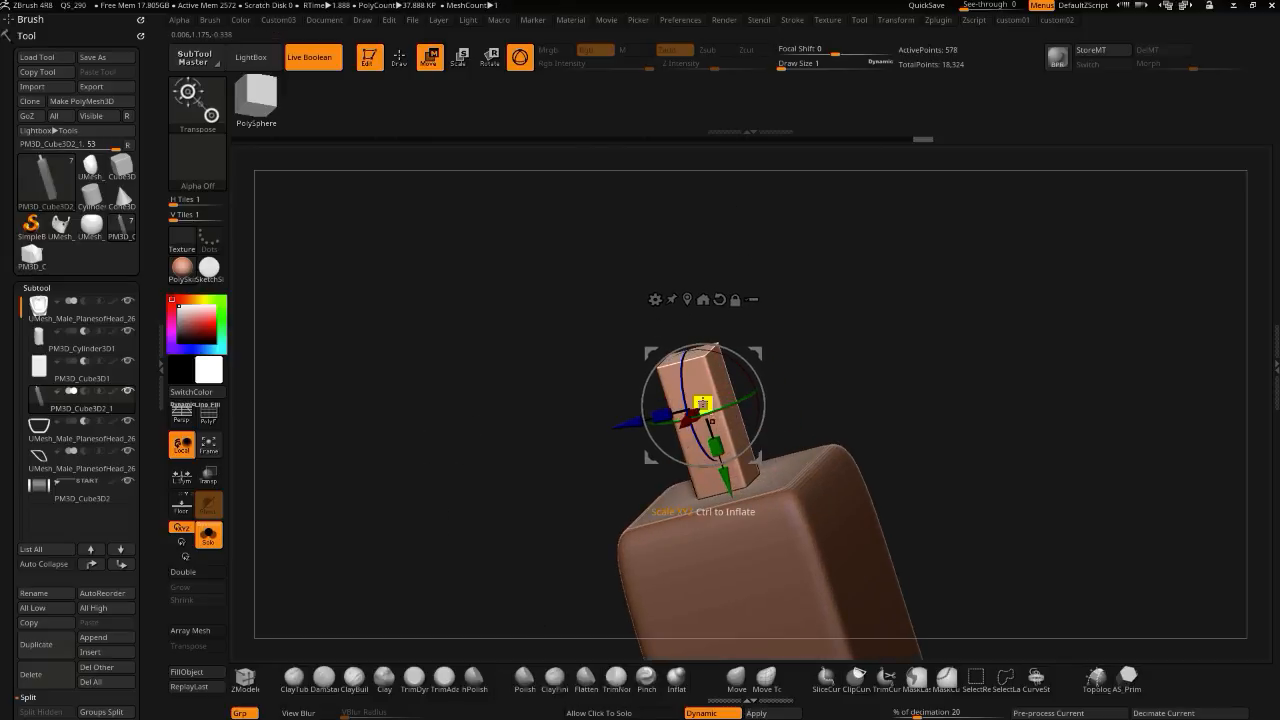
drag(702, 406, 472, 312)
drag(703, 455, 651, 321)
alt+drag(455, 380, 455, 346)
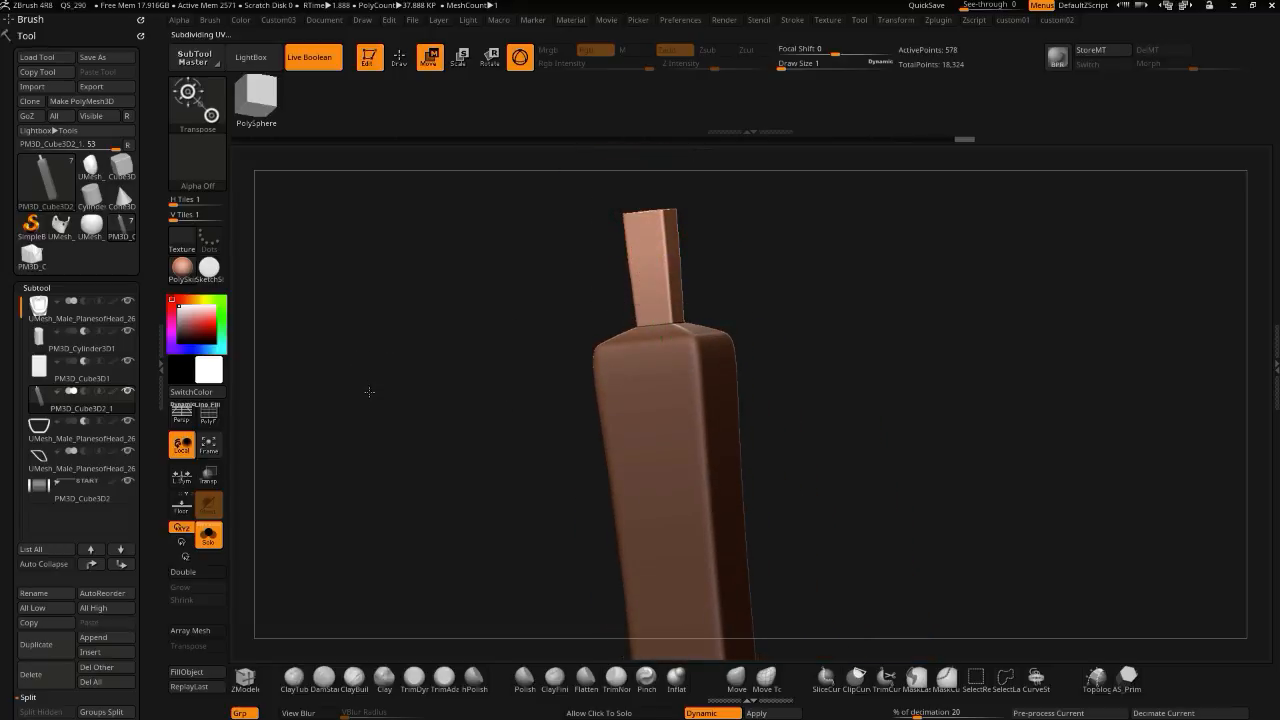
- Show all subtools, return to Draw mode and examine the clasp, notch bar and cavity rim from several angles
click(579, 706)
click(353, 533)
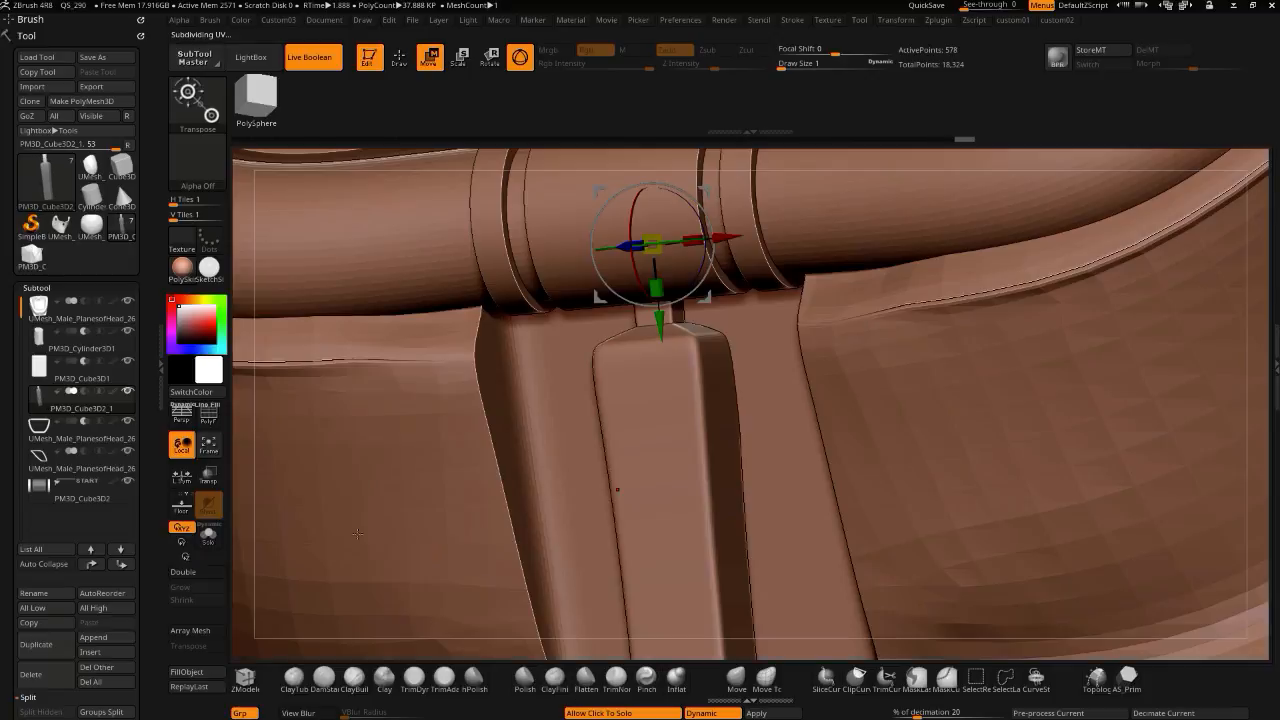
alt+drag(250, 463, 184, 332)
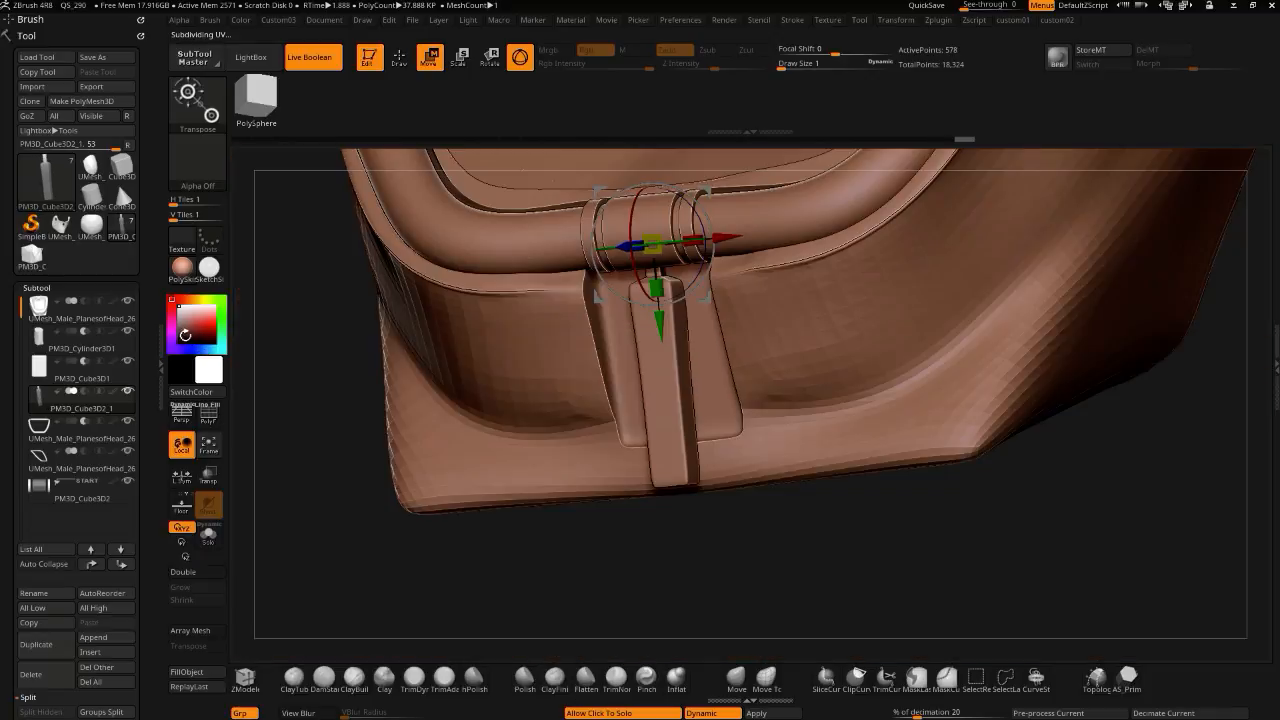
drag(331, 560, 472, 604)
mouse_move(356, 405)
alt+mouse_down()
mouse_move(366, 325)
mouse_move(354, 303)
mouse_move(386, 409)
mouse_move(477, 417)
mouse_move(389, 437)
mouse_move(386, 410)
mouse_move(431, 297)
alt+mouse_up()
click(400, 58)
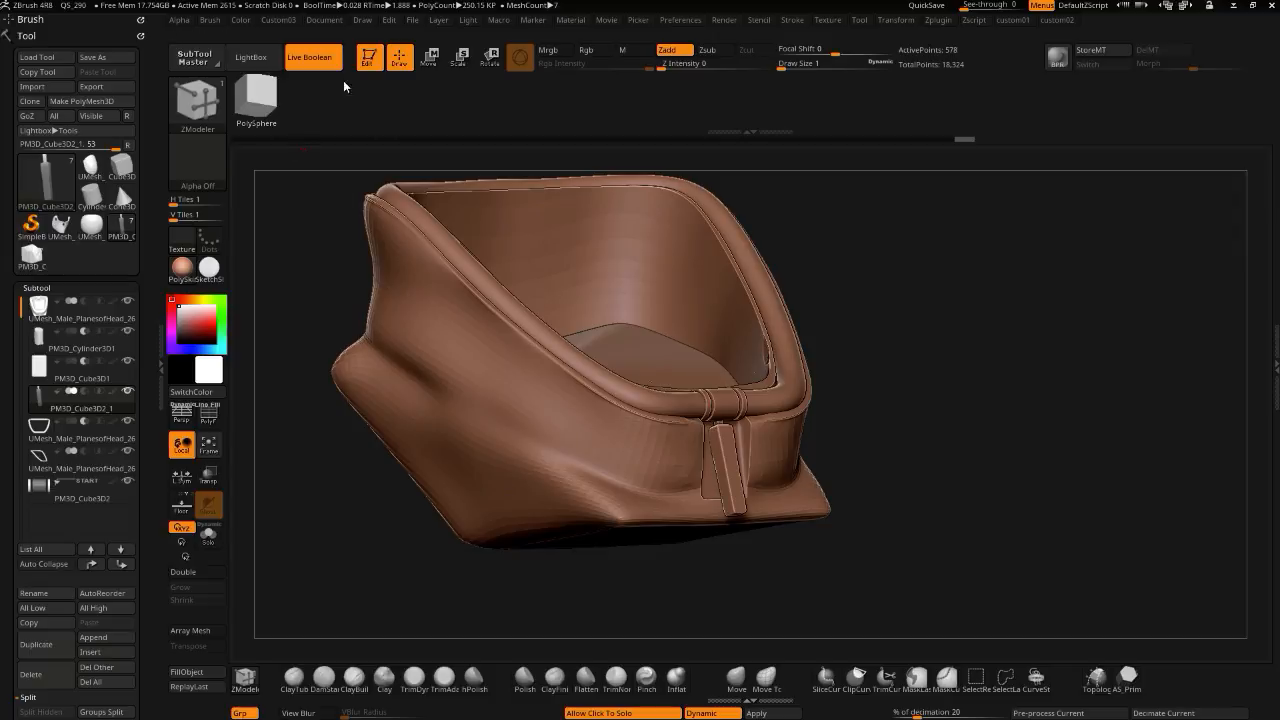
shift+drag(416, 576, 359, 565)
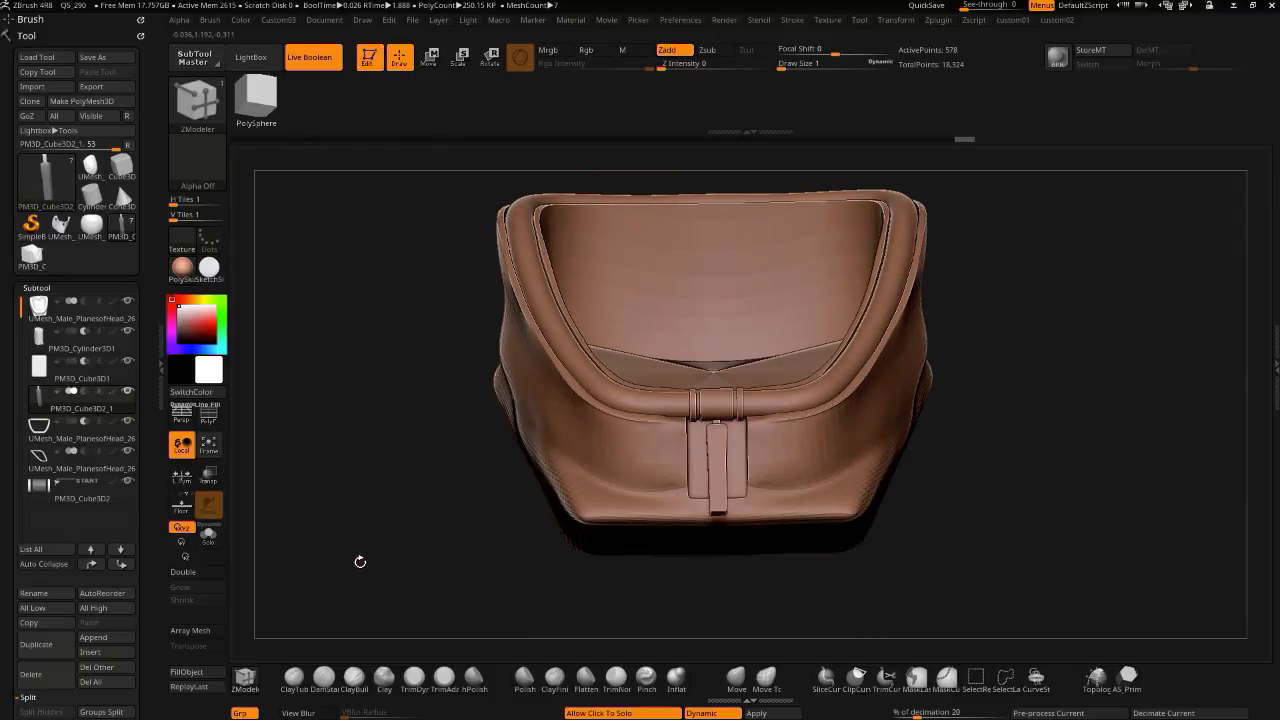
drag(370, 528, 393, 434)
drag(505, 525, 538, 463)
mouse_move(424, 512)
mouse_down()
mouse_move(457, 560)
mouse_move(469, 540)
mouse_move(485, 592)
mouse_move(430, 524)
mouse_move(454, 580)
mouse_move(397, 531)
mouse_move(423, 513)
mouse_up()
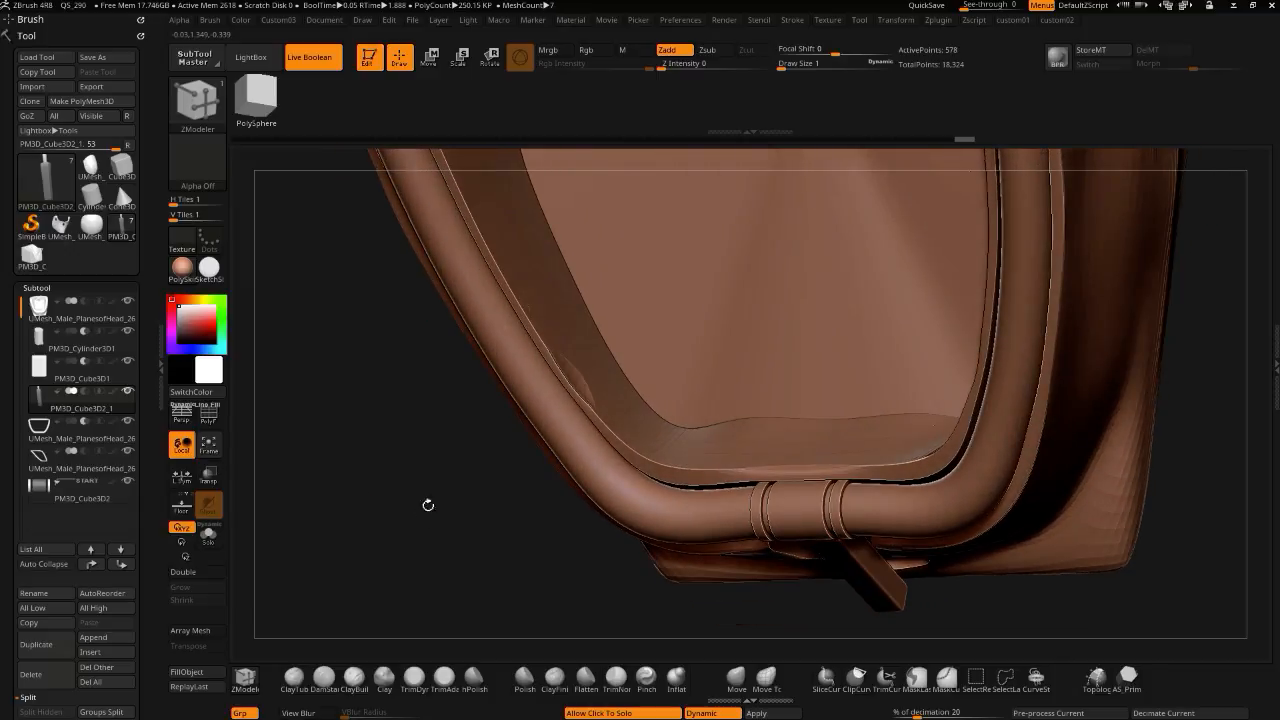
- Select the PM3D_Cylinder3D1 cavity cutter and adjust its points along the cavity's side rim
click(74, 356)
drag(574, 383, 578, 388)
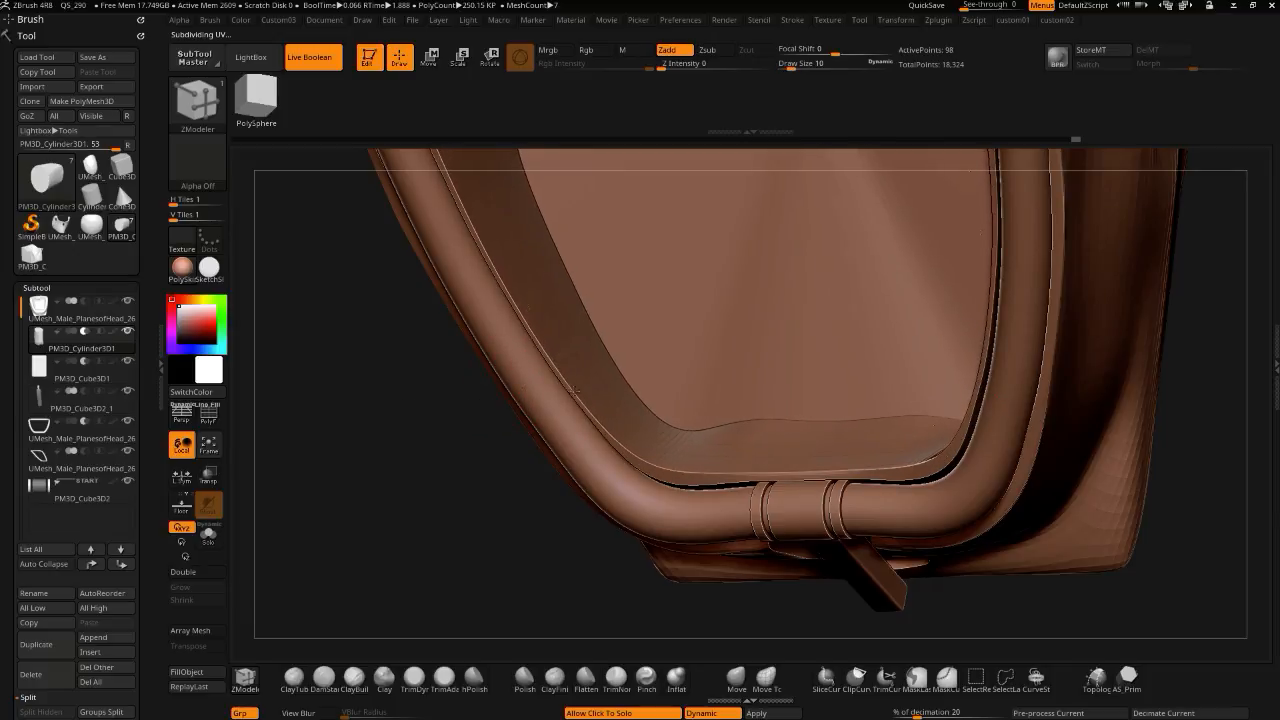
drag(363, 423, 391, 406)
- Refine the cutter cylinder at the cavity's upper back corner with ZModeler, using a larger brush radius
key(2)
mouse_move(437, 561)
mouse_down()
mouse_move(421, 491)
mouse_move(468, 487)
mouse_up()
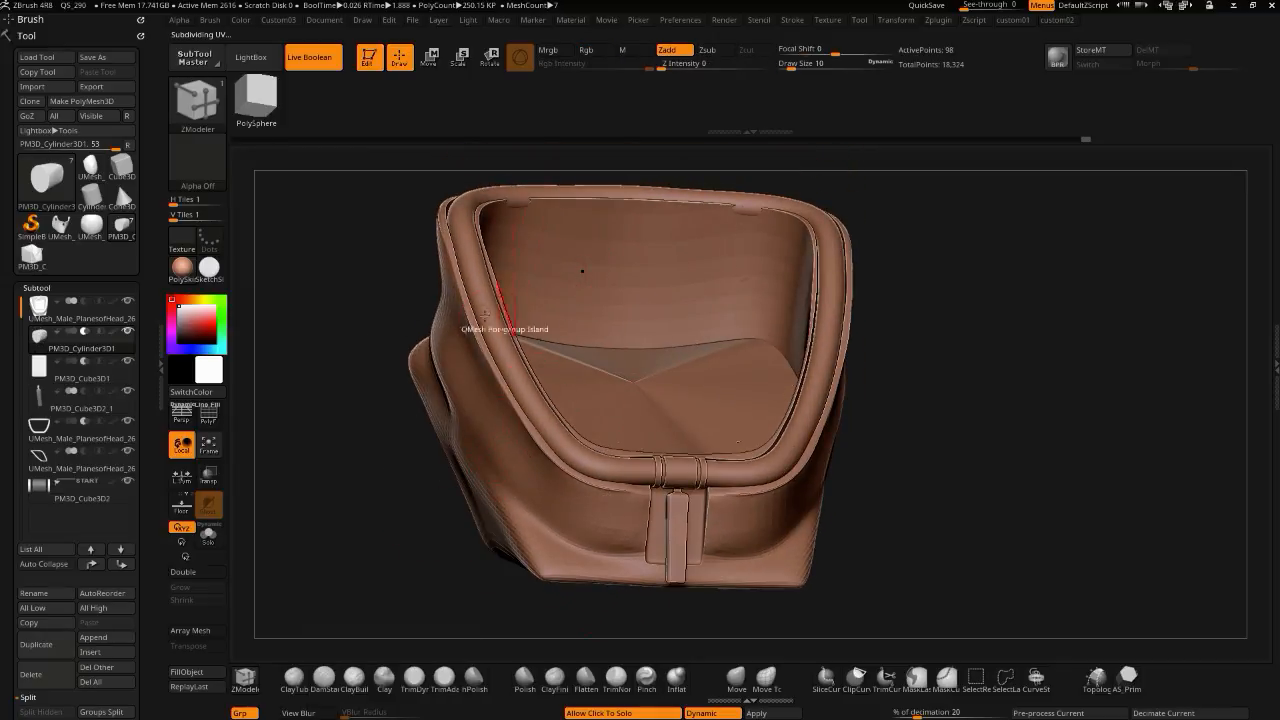
drag(371, 301, 363, 345)
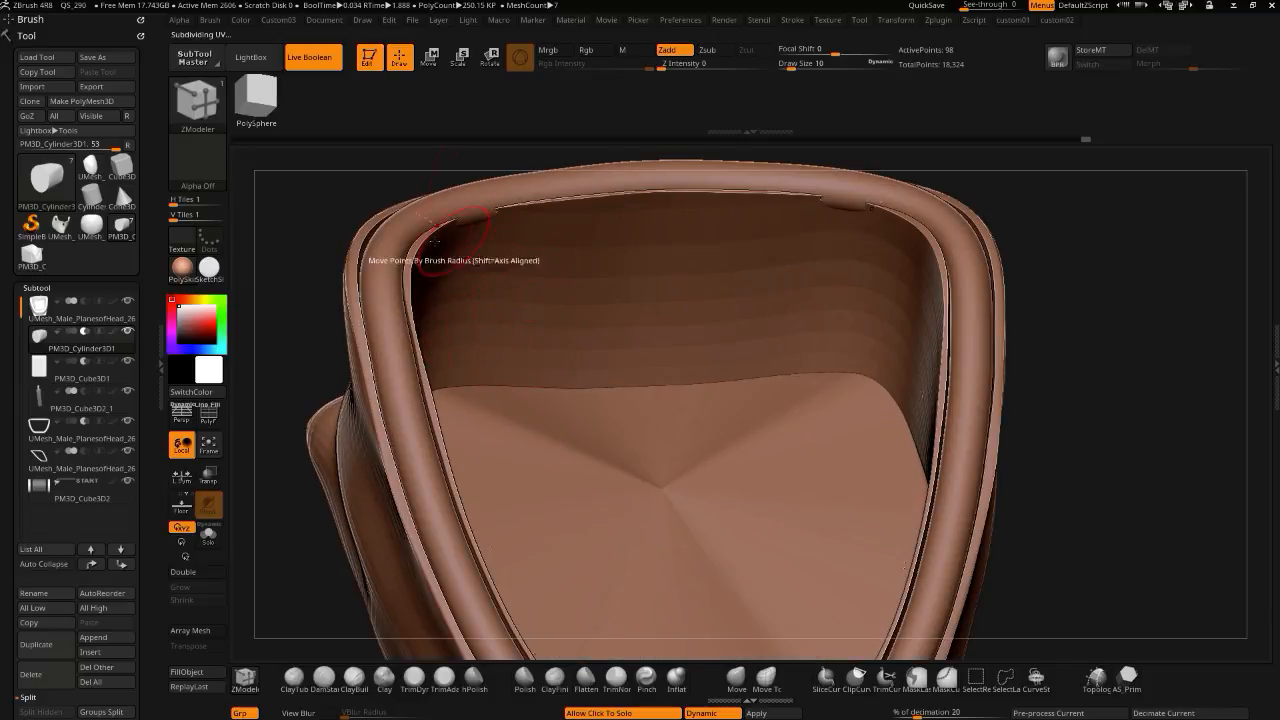
alt+drag(275, 247, 357, 244)
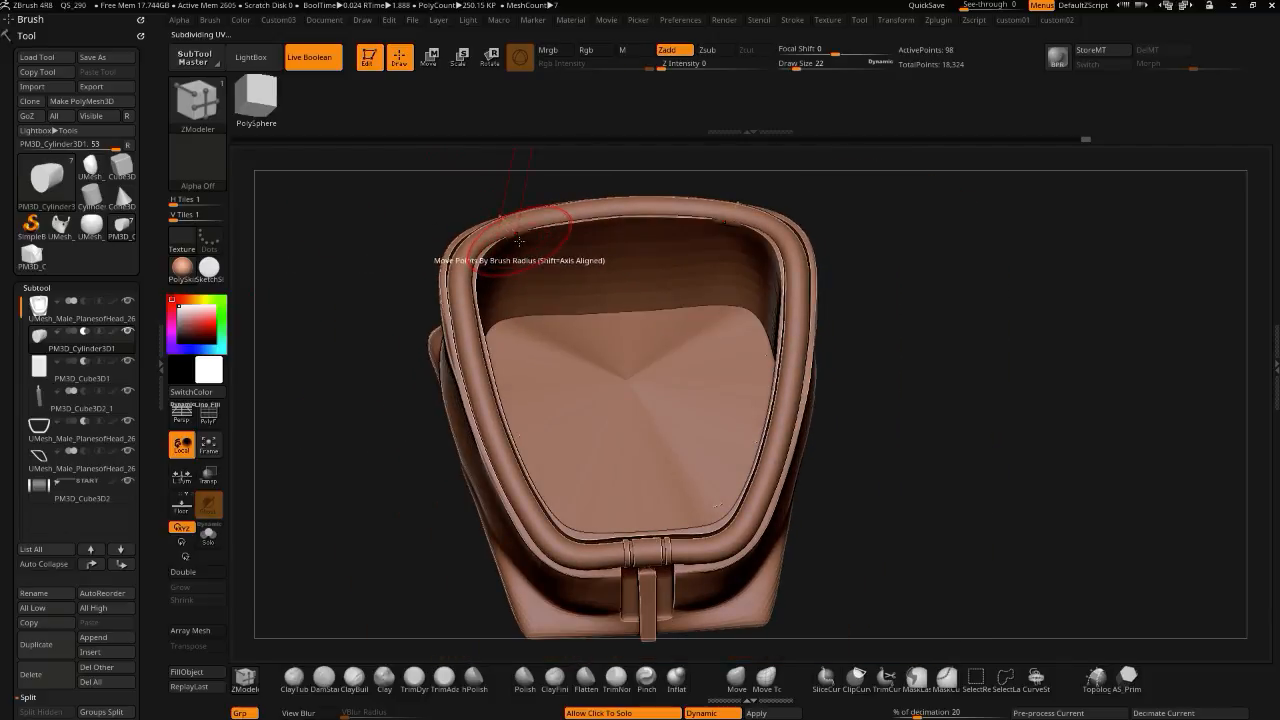
drag(524, 251, 528, 247)
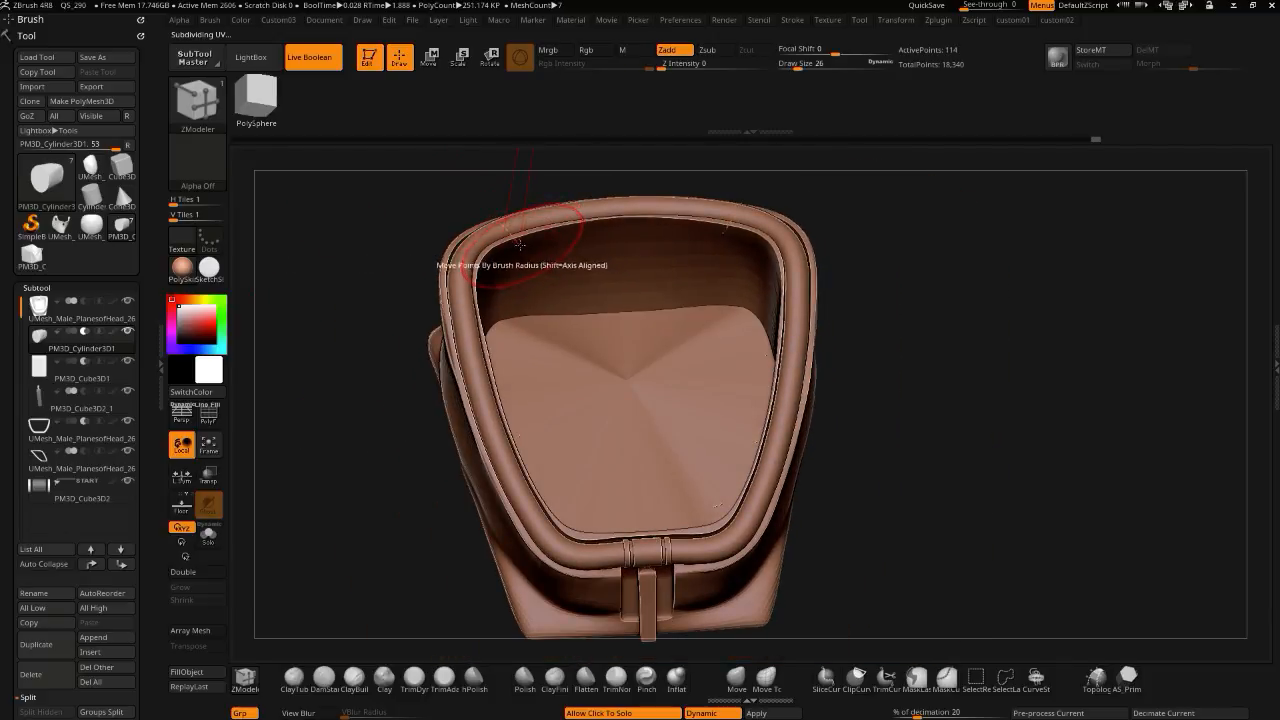
- Set the cutter cylinder's smooth dynamic subdivision level to 4
drag(343, 280, 343, 334)
drag(408, 482, 539, 512)
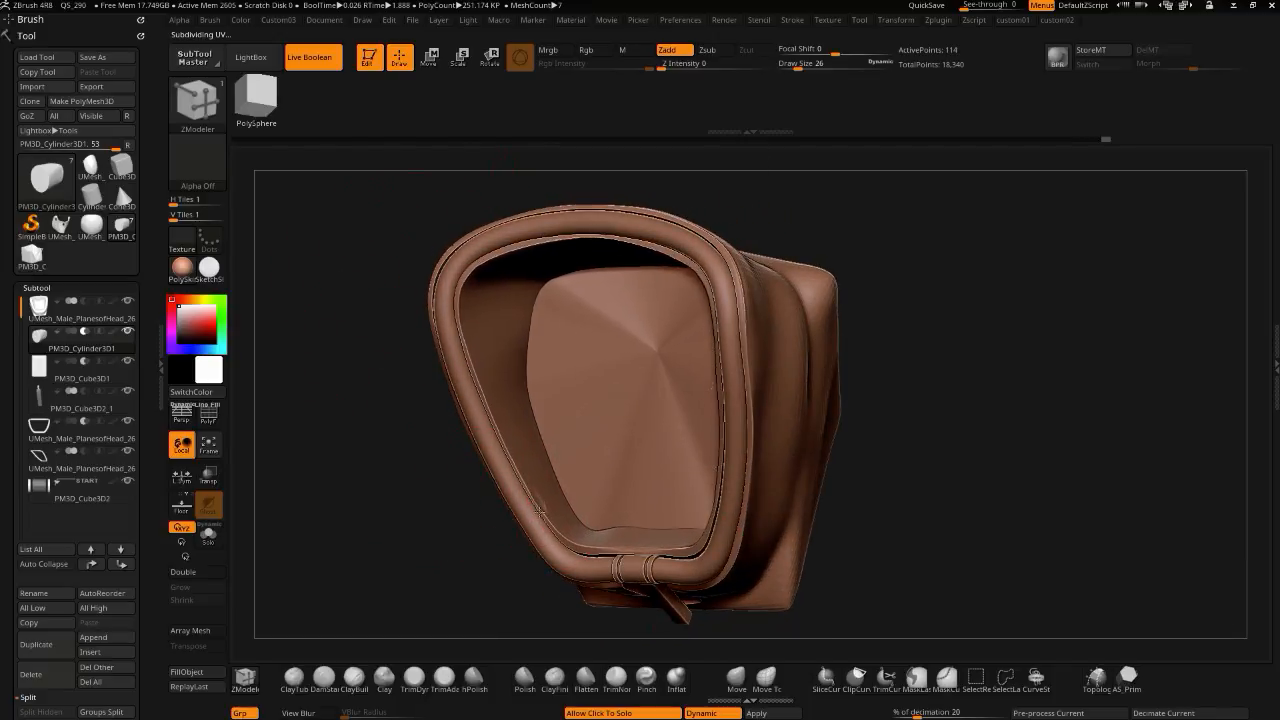
drag(353, 455, 330, 426)
key(shift+2)
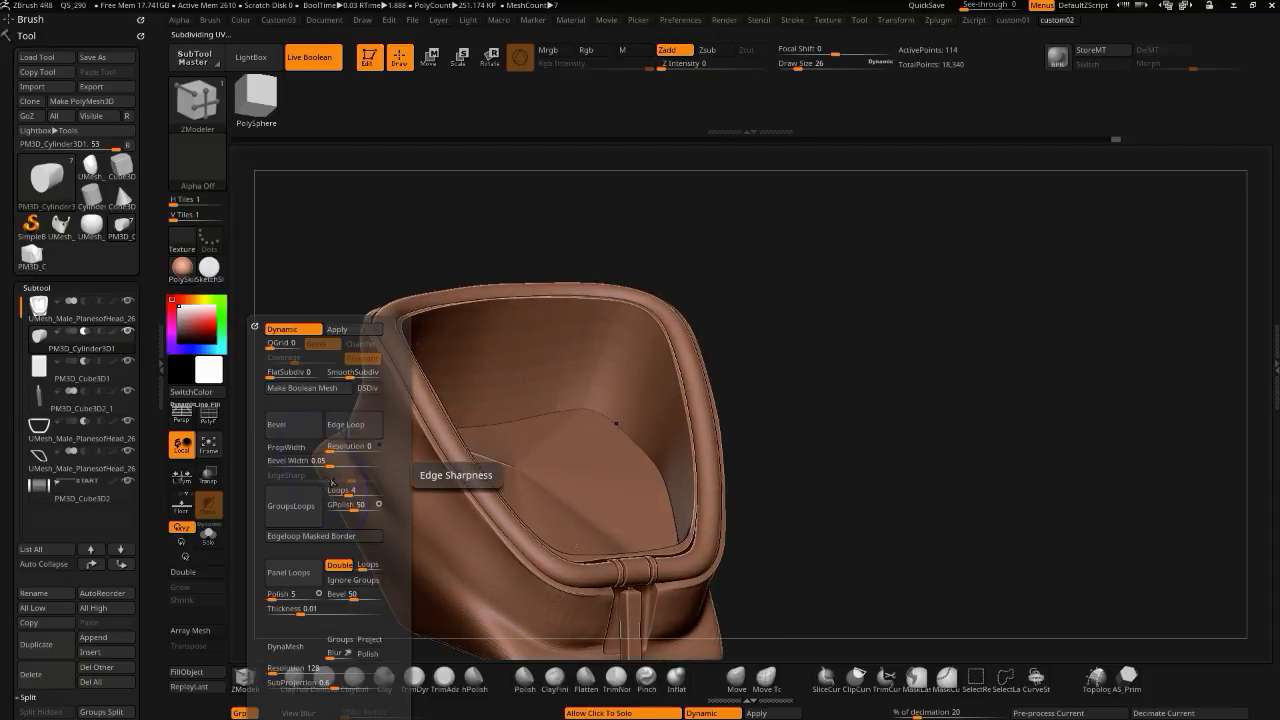
key(1)
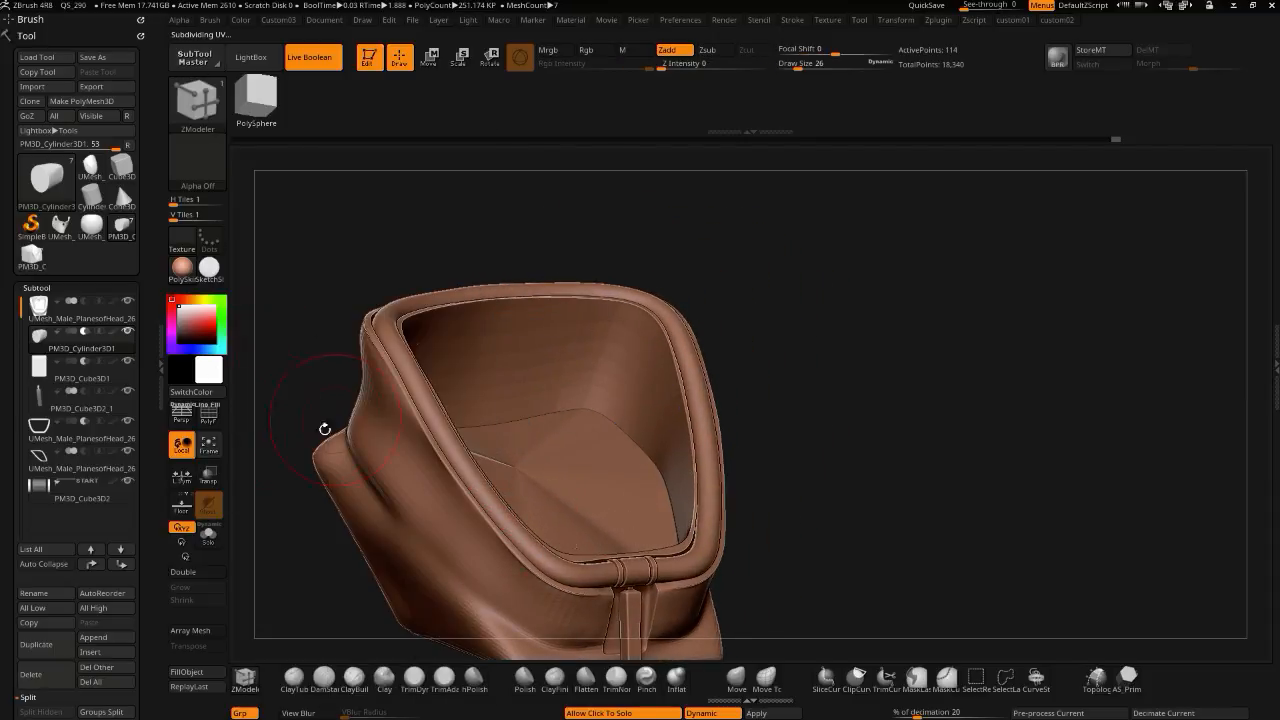
alt+drag(286, 450, 300, 400)
key(1)
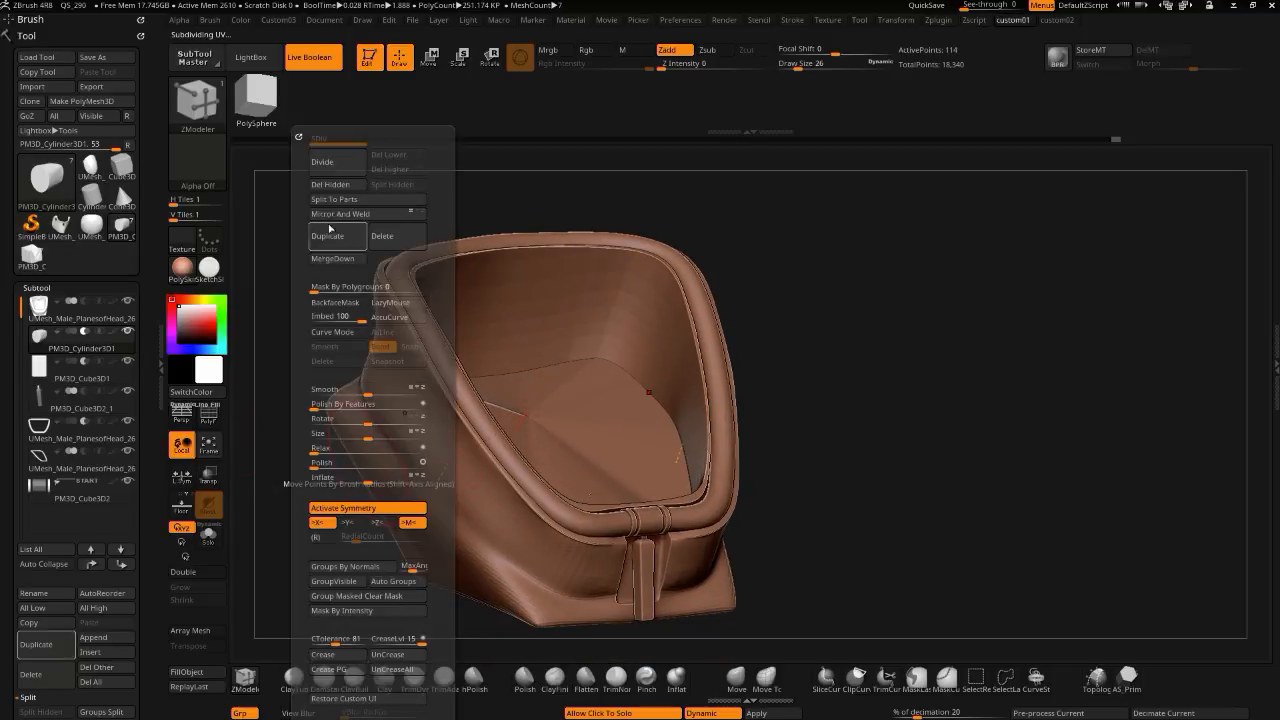
key(2)
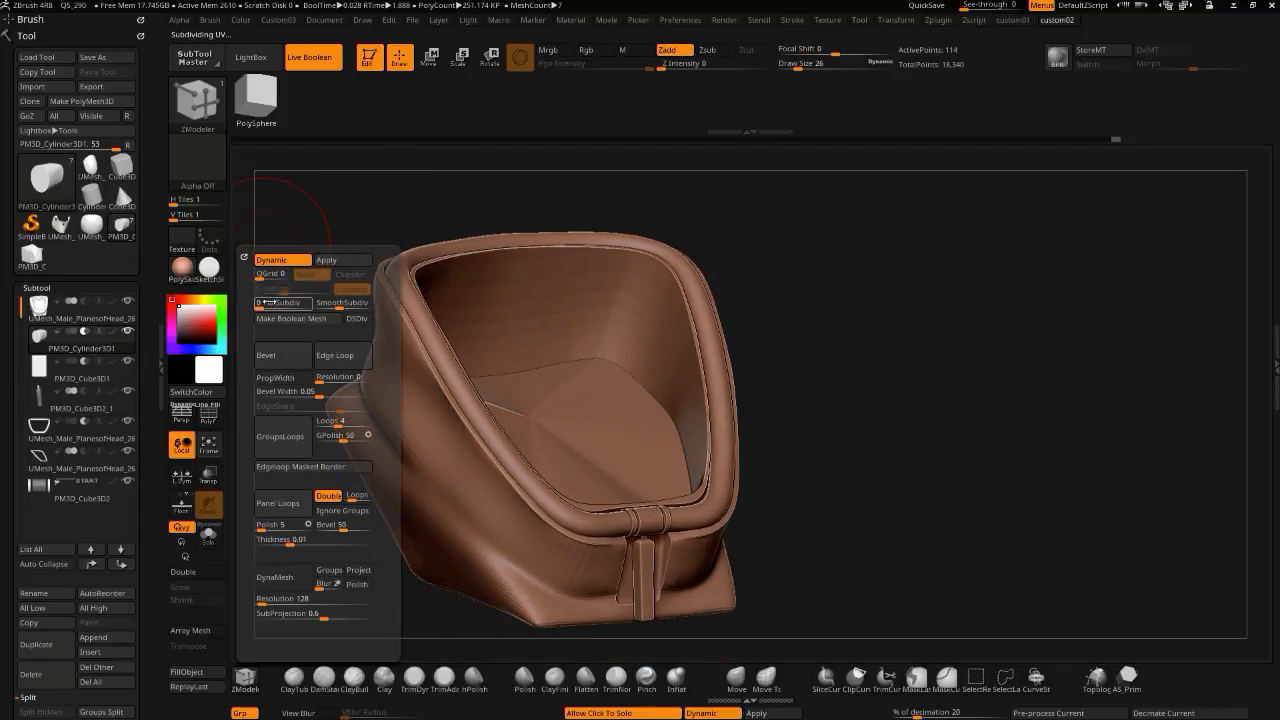
click(320, 308)
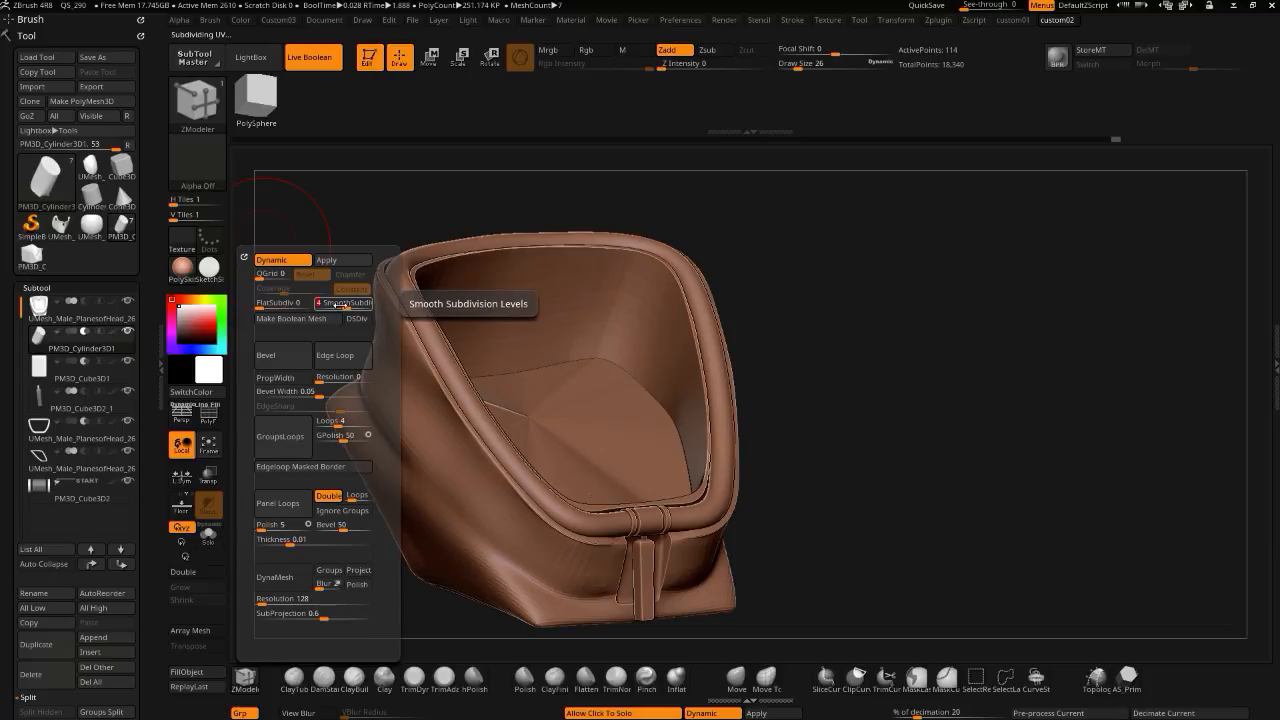
drag(294, 410, 269, 459)
- Make a Boolean mesh from the subtools with the DSDiv option enabled
key(1)
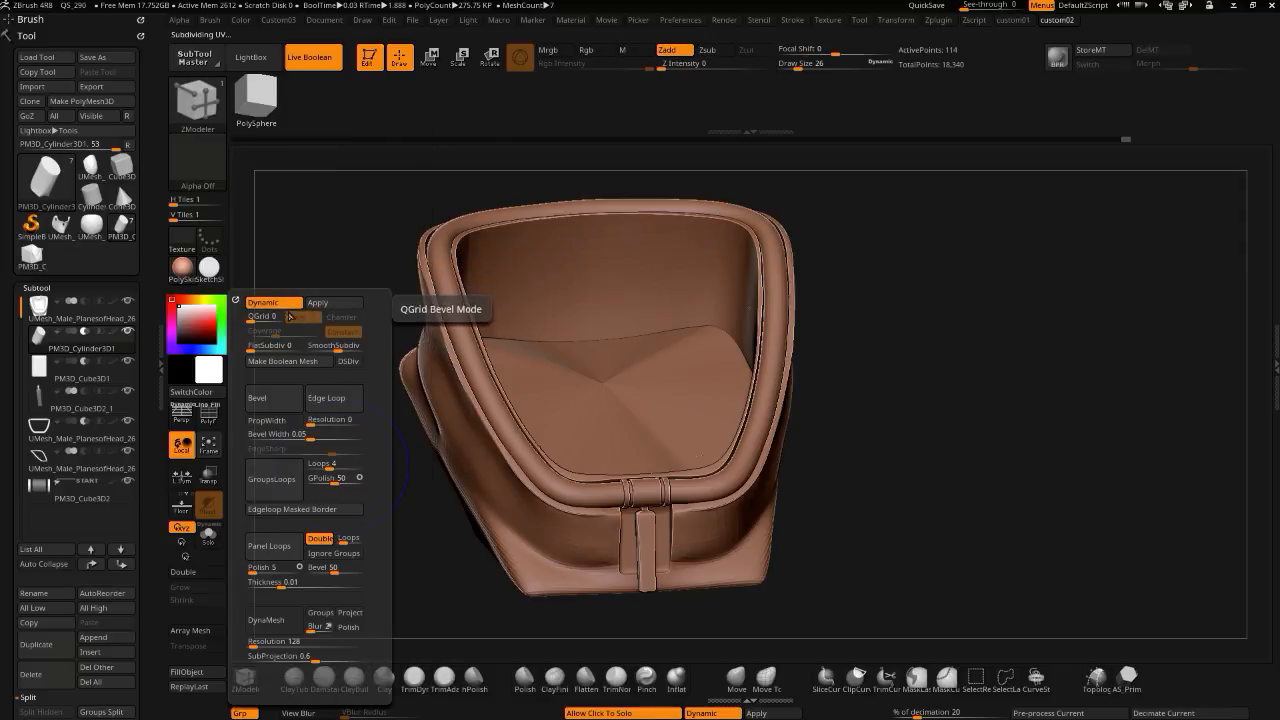
click(286, 366)
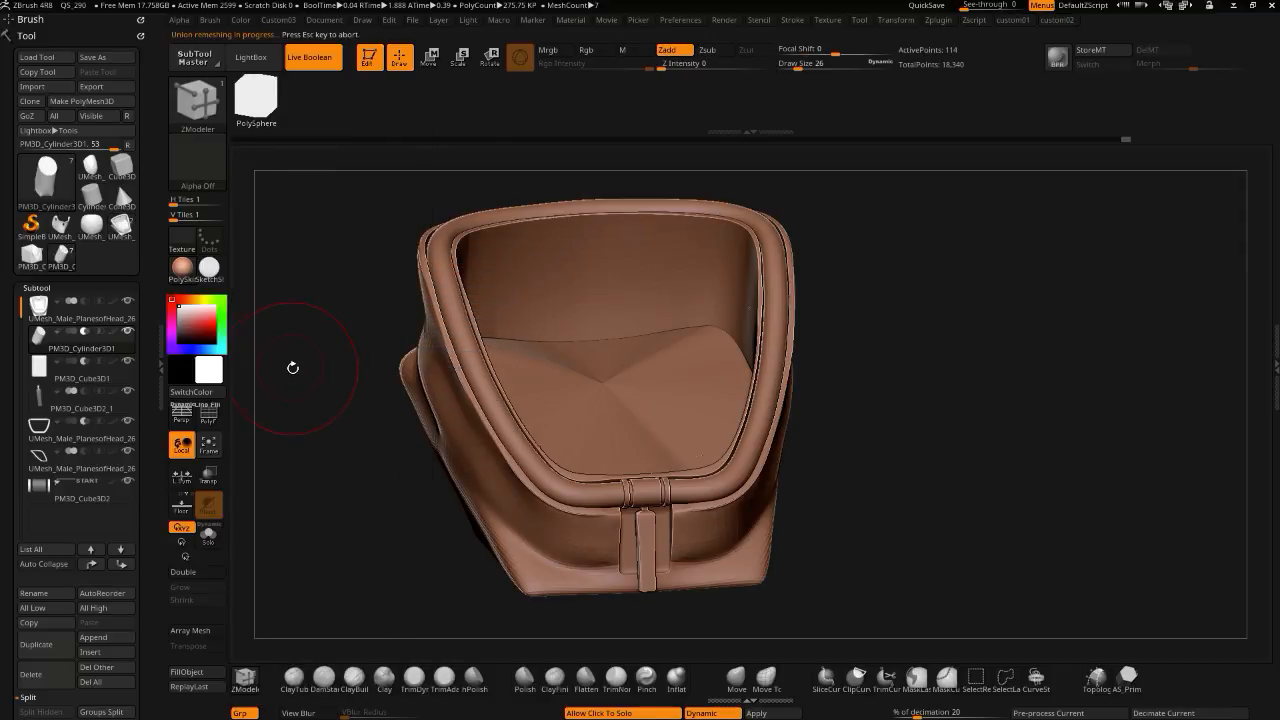
key(2)
click(345, 388)
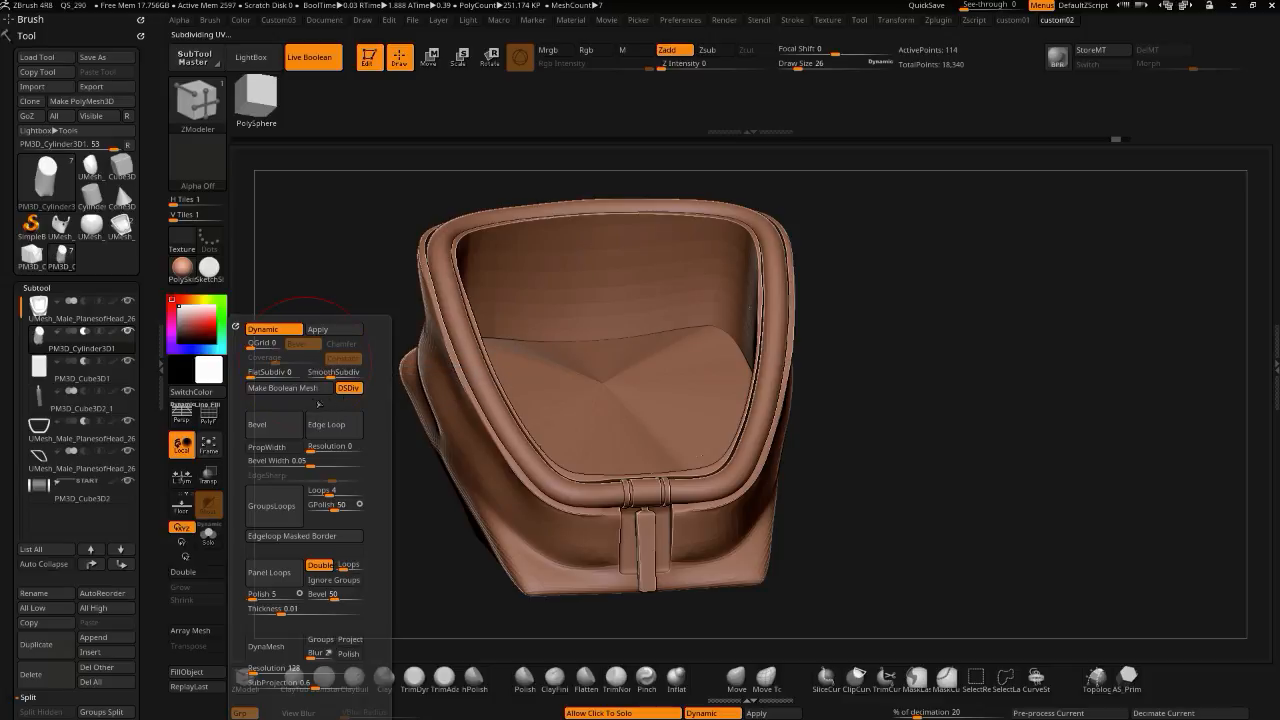
click(274, 388)
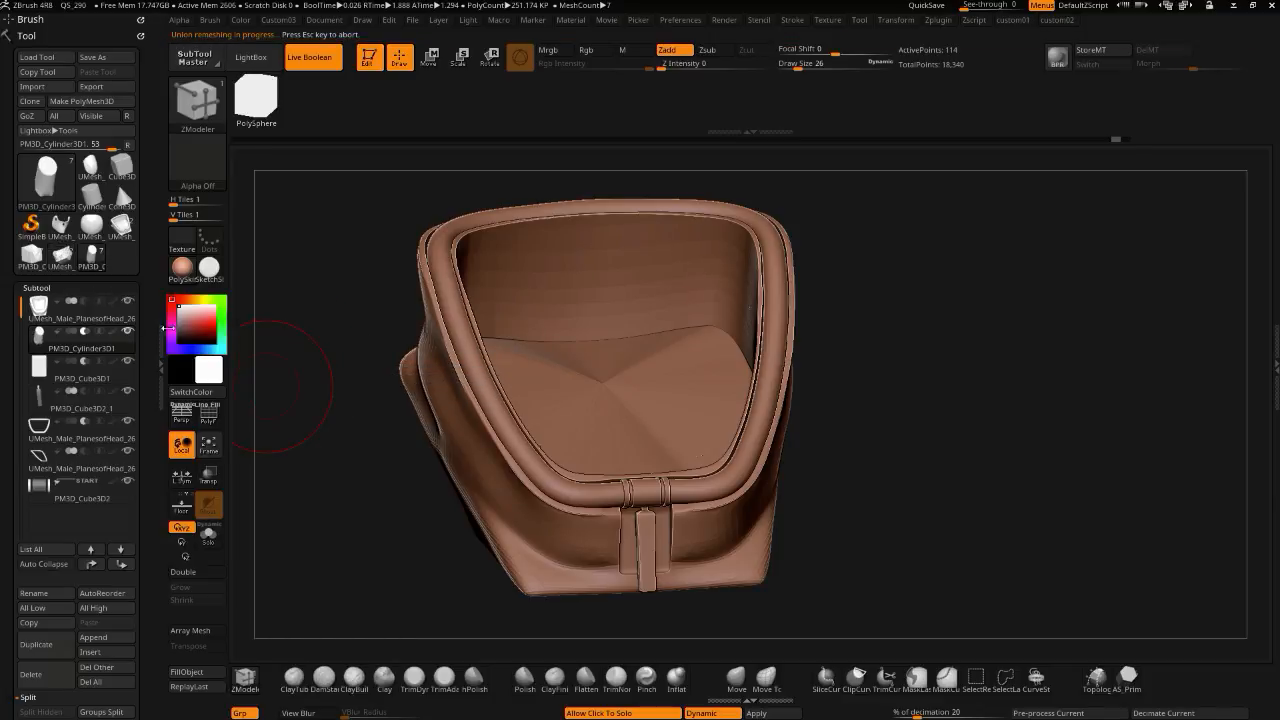
- Open the generated Boolean mesh tool, isolate its UMesh_PM3D_Cube3D2 clasp subtool and select the head subtool
drag(358, 477, 424, 480)
click(334, 474)
click(338, 470)
click(50, 349)
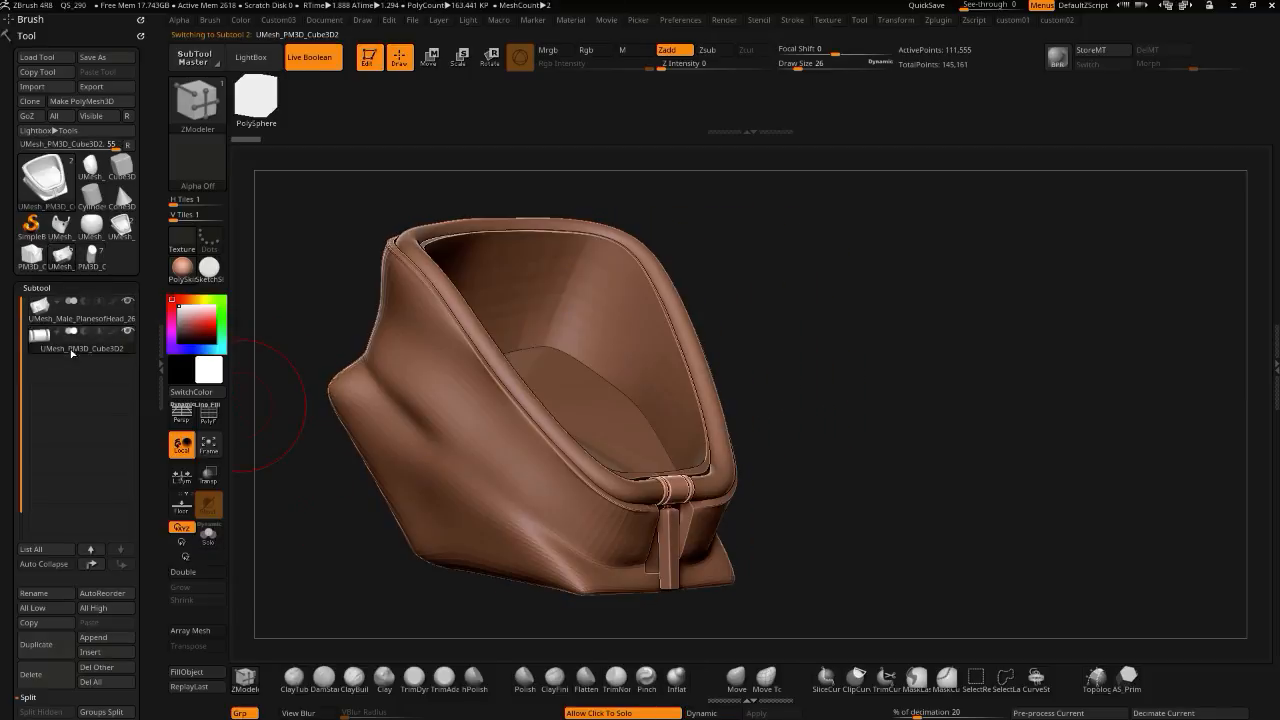
click(292, 444)
click(60, 318)
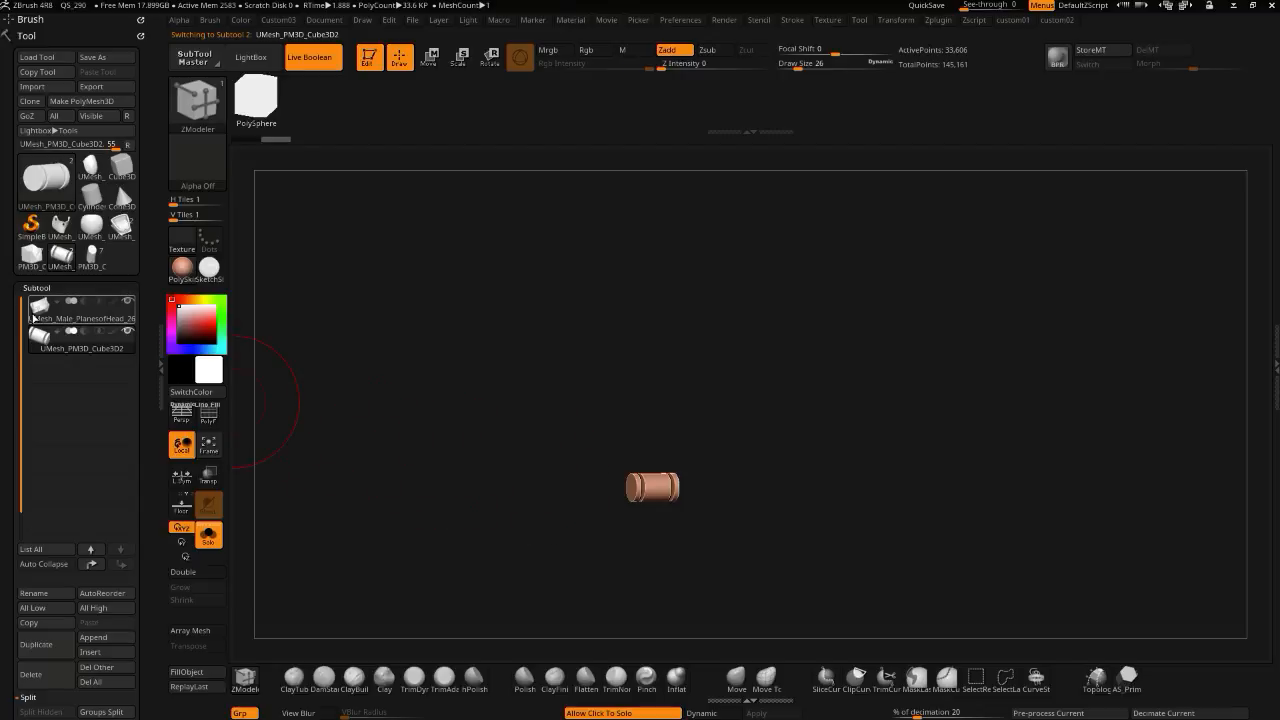
- Examine the strap and notch on the Boolean mesh's head subtool, isolating the strap's polygroup and showing the full mesh again
drag(411, 513, 468, 540)
drag(1040, 335, 1030, 115)
alt+drag(1020, 517, 1018, 413)
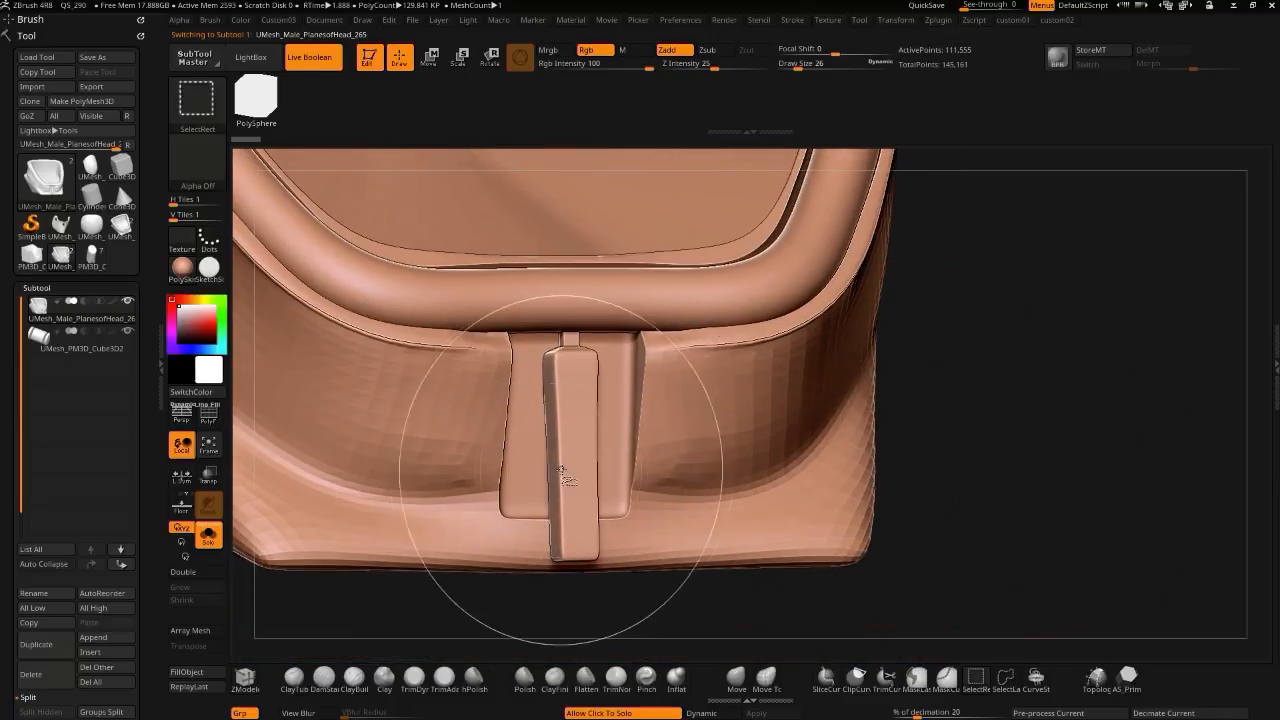
ctrl+shift+click(563, 486)
drag(631, 543, 334, 479)
ctrl+shift+click(744, 567)
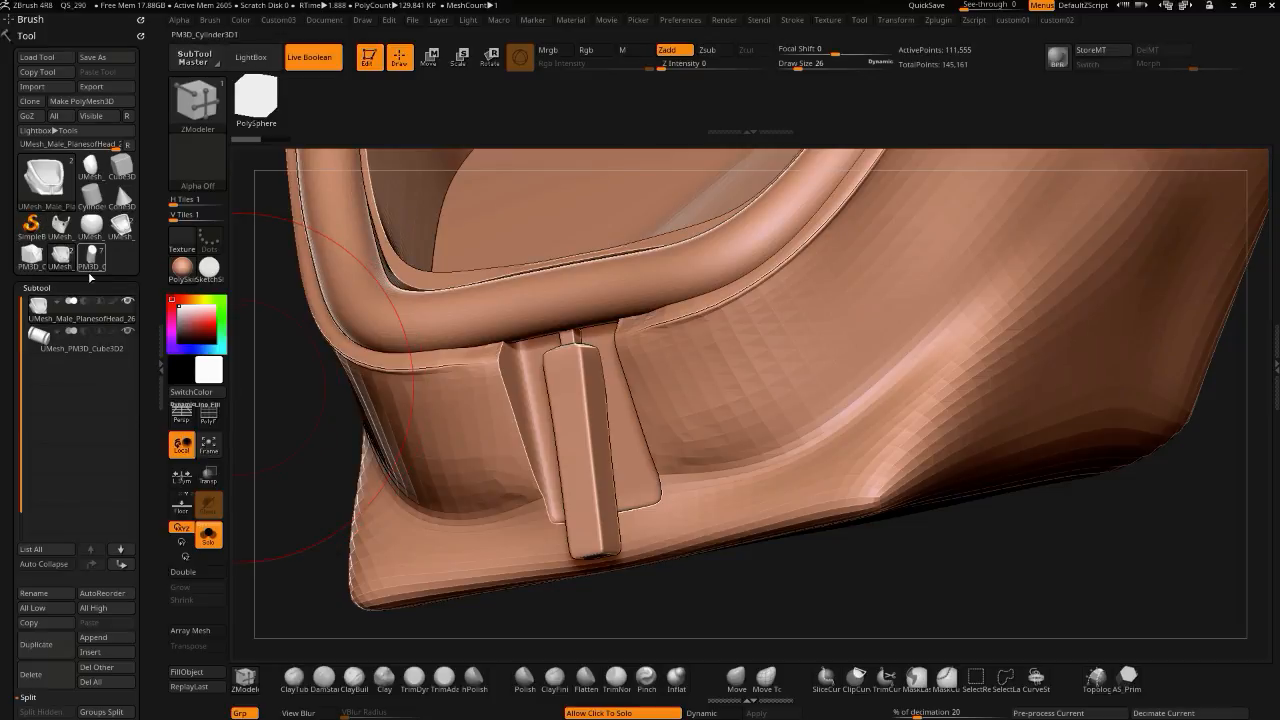
- Open the earlier Boolean mesh tool and examine its rim, cavity and strap from several sides
click(64, 266)
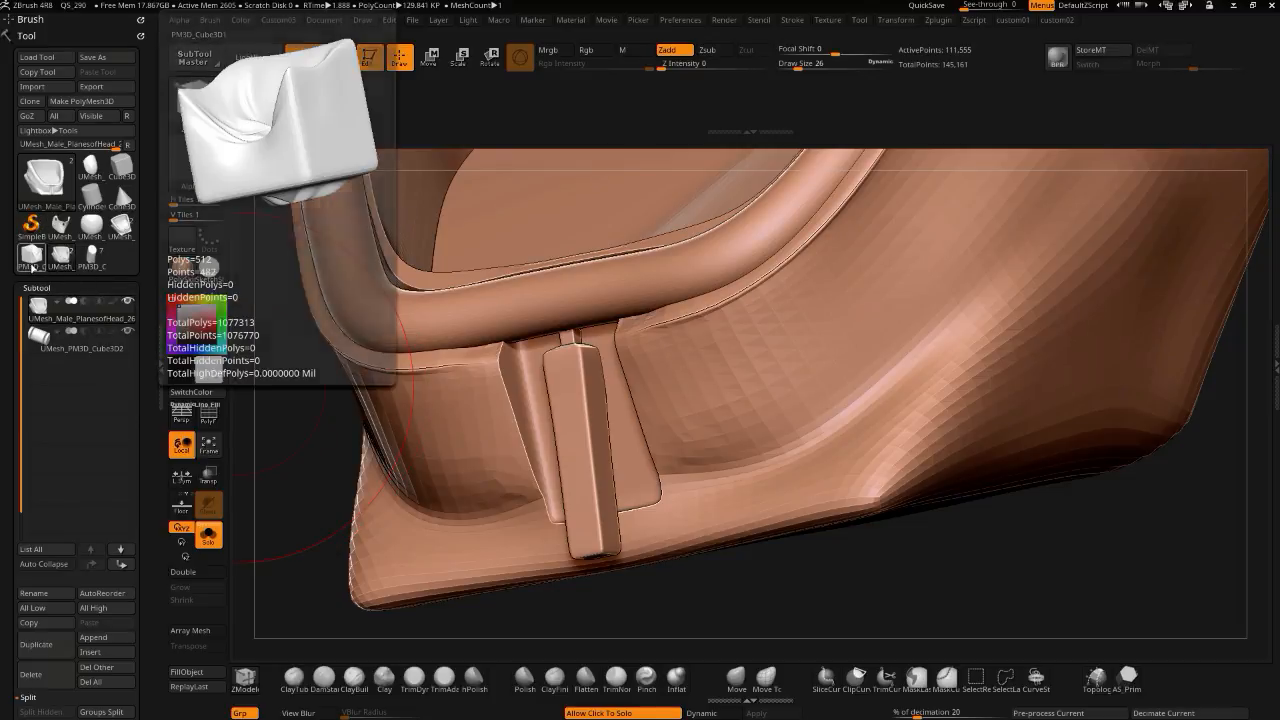
click(33, 264)
alt+drag(241, 382, 121, 227)
alt+drag(406, 469, 511, 536)
click(121, 228)
drag(337, 423, 463, 622)
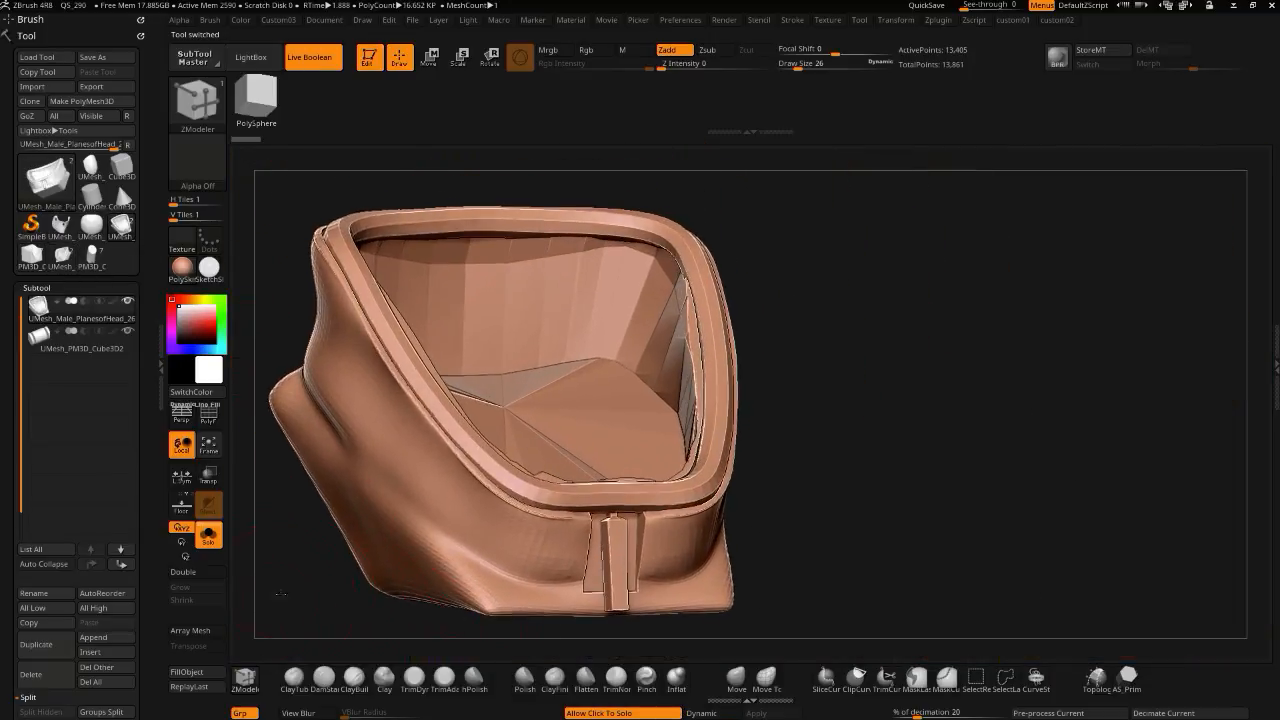
drag(281, 597, 369, 530)
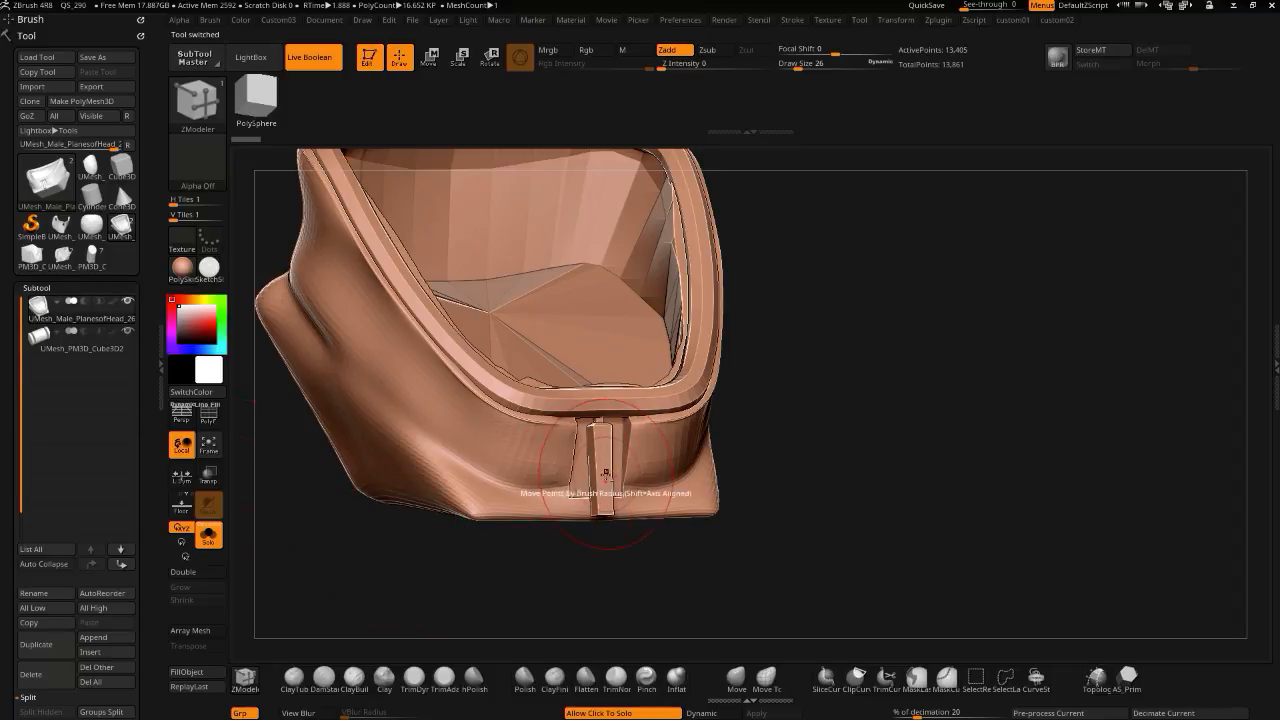
key(Down)
key(Up)
mouse_move(462, 583)
mouse_down()
mouse_move(361, 592)
mouse_move(374, 603)
mouse_move(346, 582)
mouse_up()
key(2)
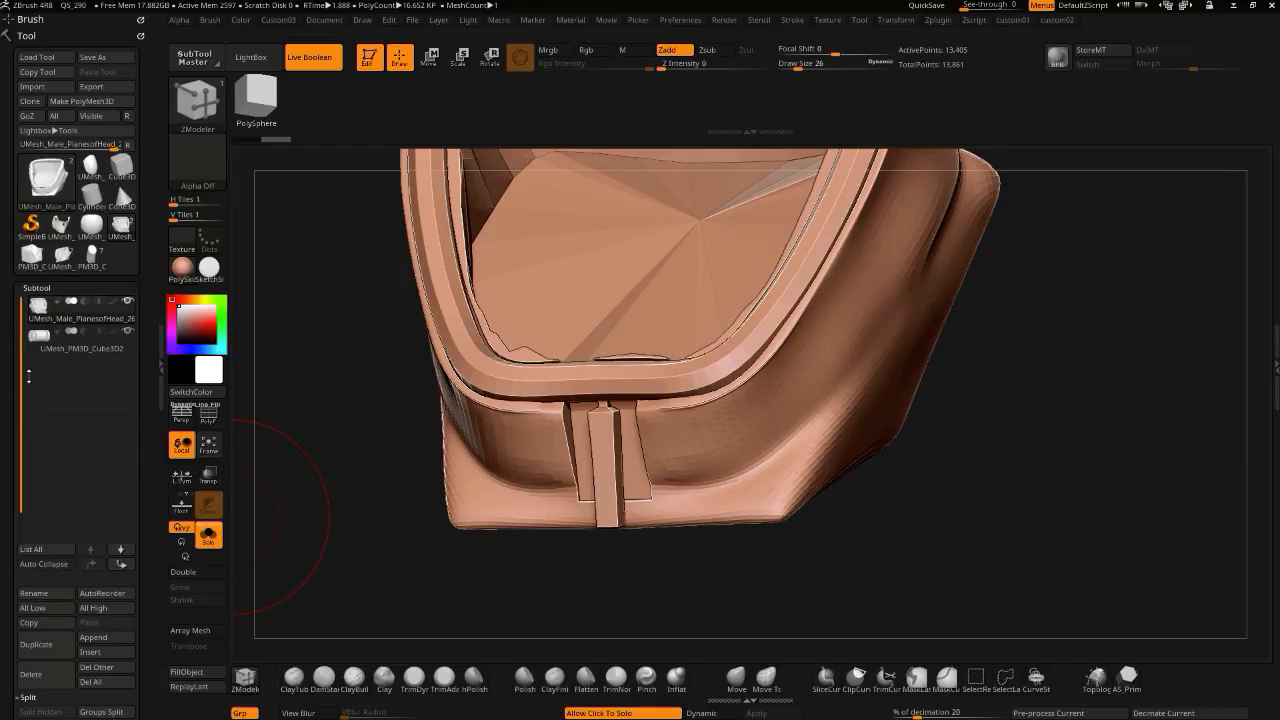
mouse_move(36, 317)
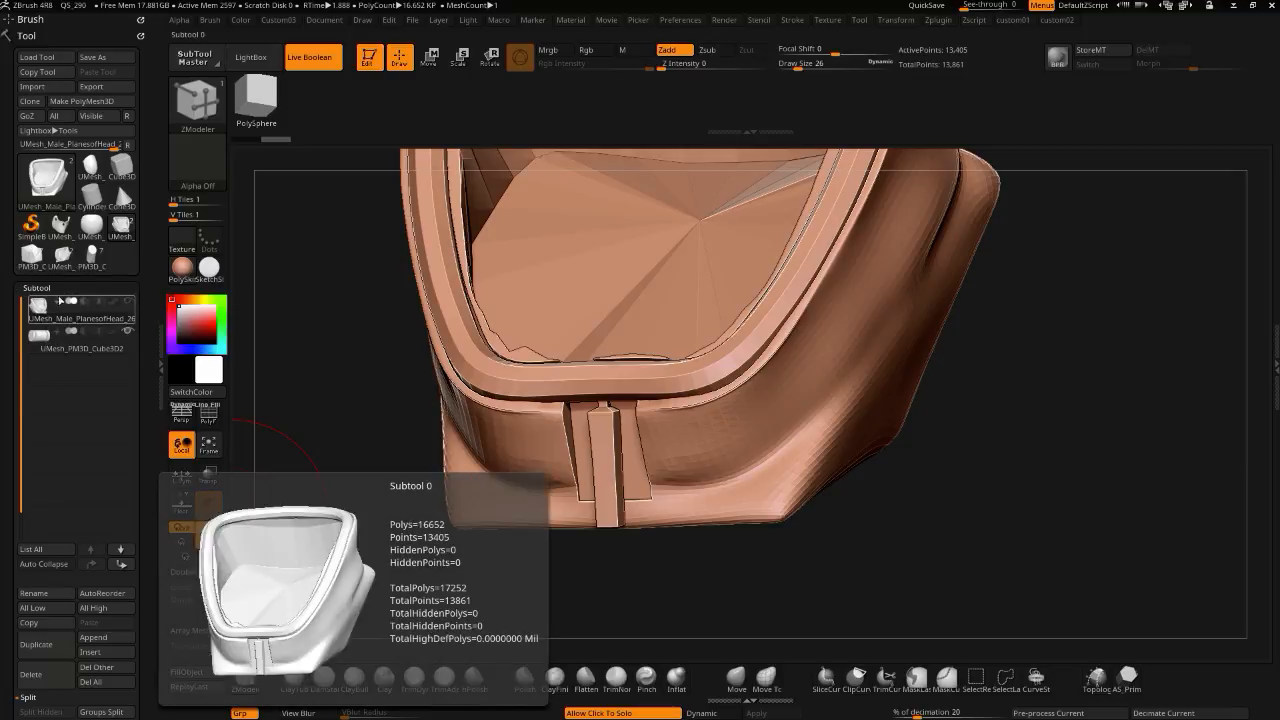
- Return to the live Boolean source tool and set the PM3D_Cube3D2_1 strap subtool as a Boolean start group
click(94, 262)
drag(438, 505, 404, 530)
click(396, 521)
mouse_move(404, 530)
alt+mouse_down()
mouse_move(397, 467)
mouse_move(412, 520)
alt+mouse_up()
alt+click(624, 510)
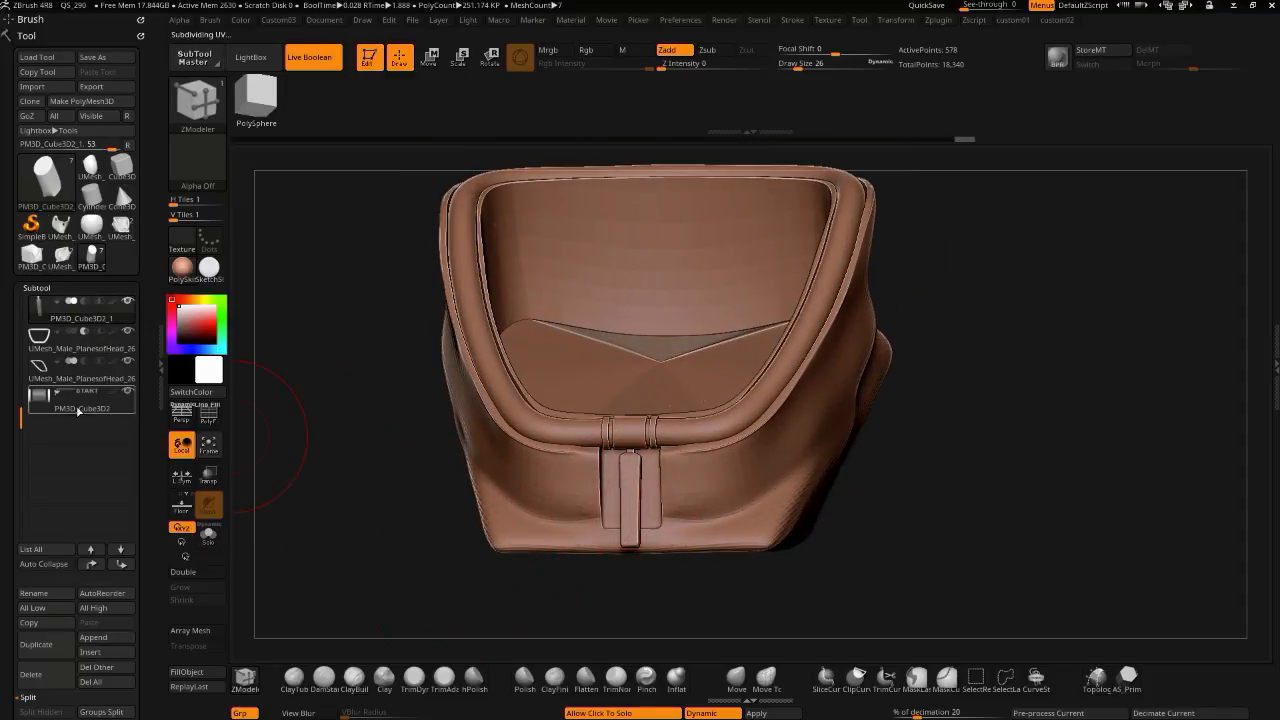
drag(370, 489, 322, 446)
click(412, 520)
click(367, 501)
click(72, 318)
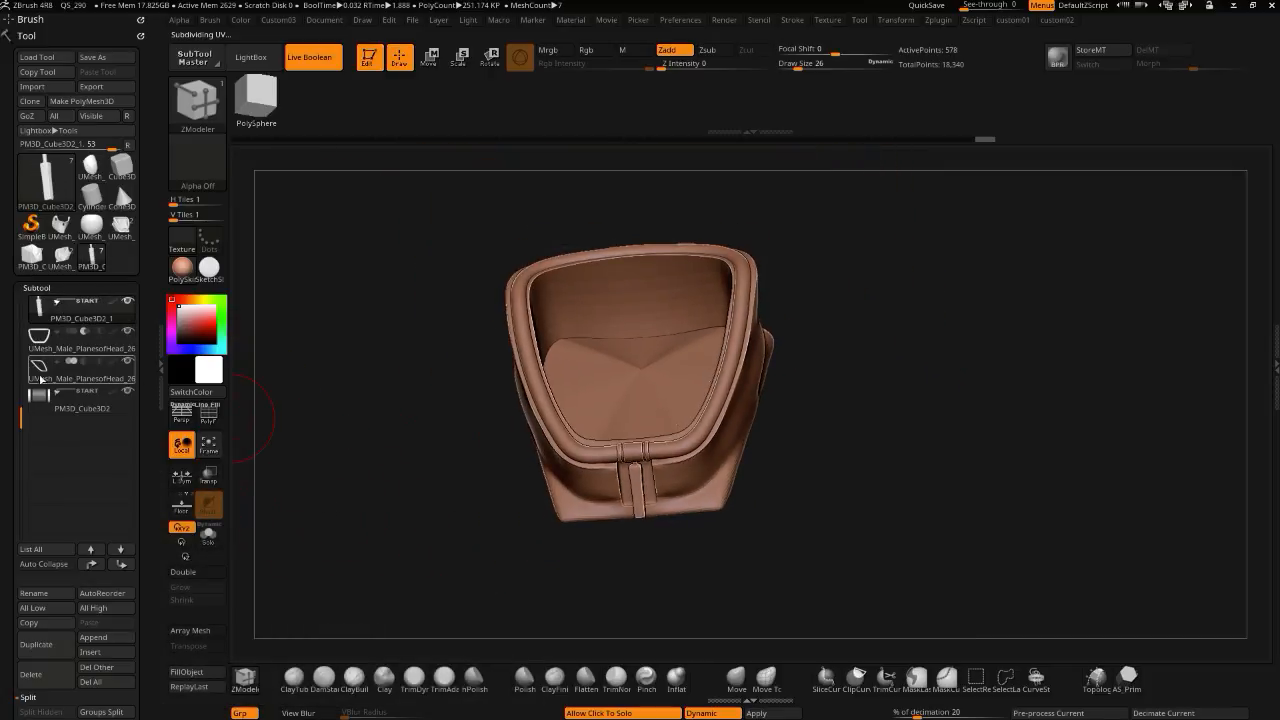
- Select the PM3D_Cylinder3D1 cutter subtool and make a new Boolean mesh with DSDiv enabled
alt+click(577, 313)
key(1)
key(shift+1)
drag(337, 376, 346, 377)
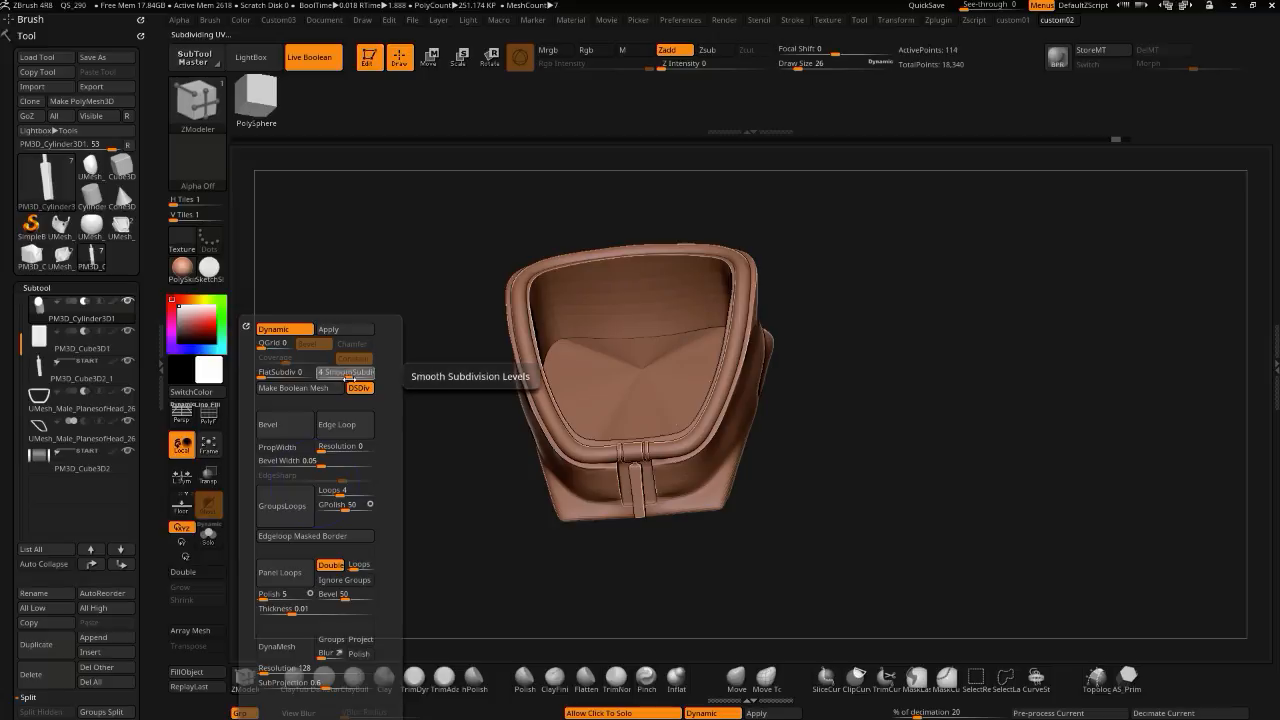
key(1)
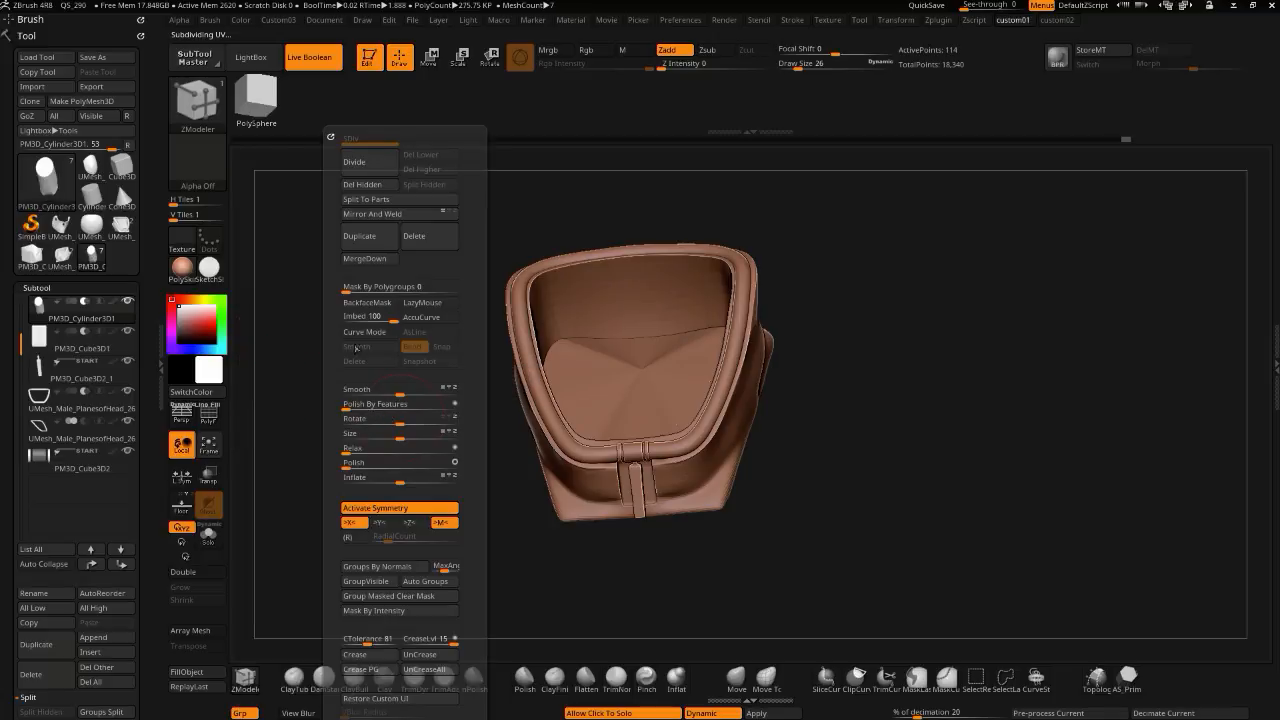
key(shift+1)
click(318, 316)
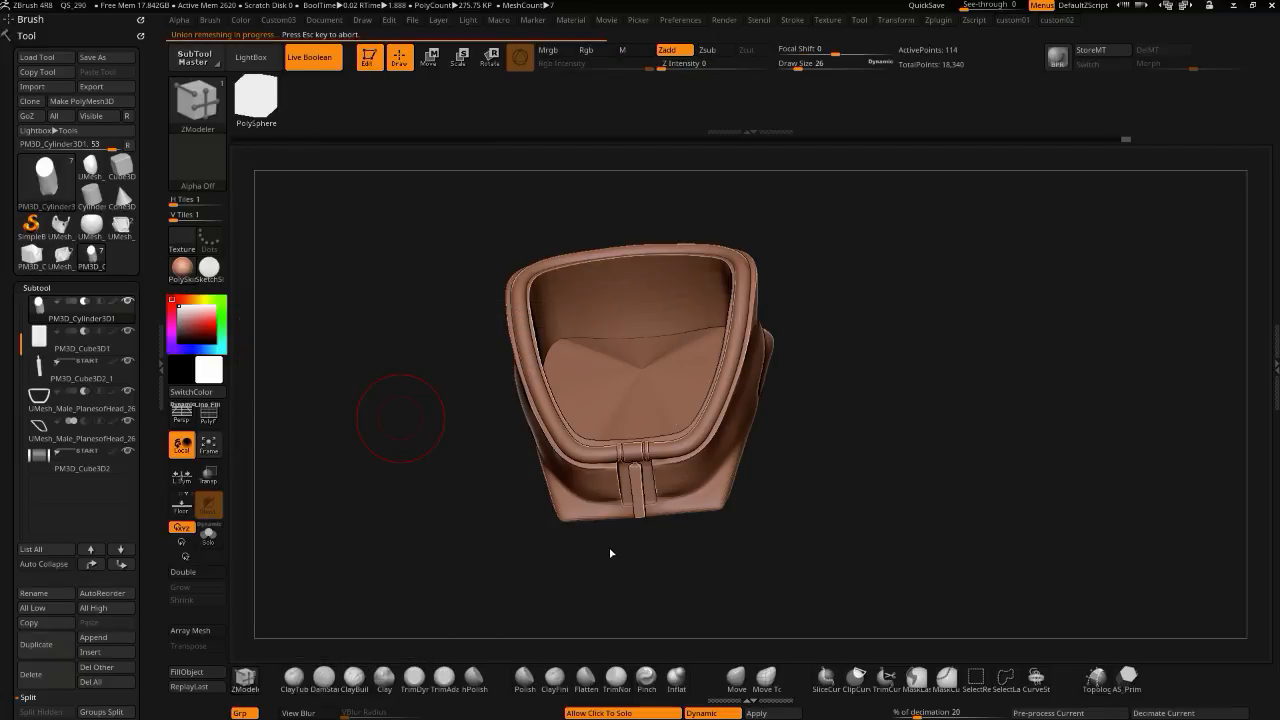
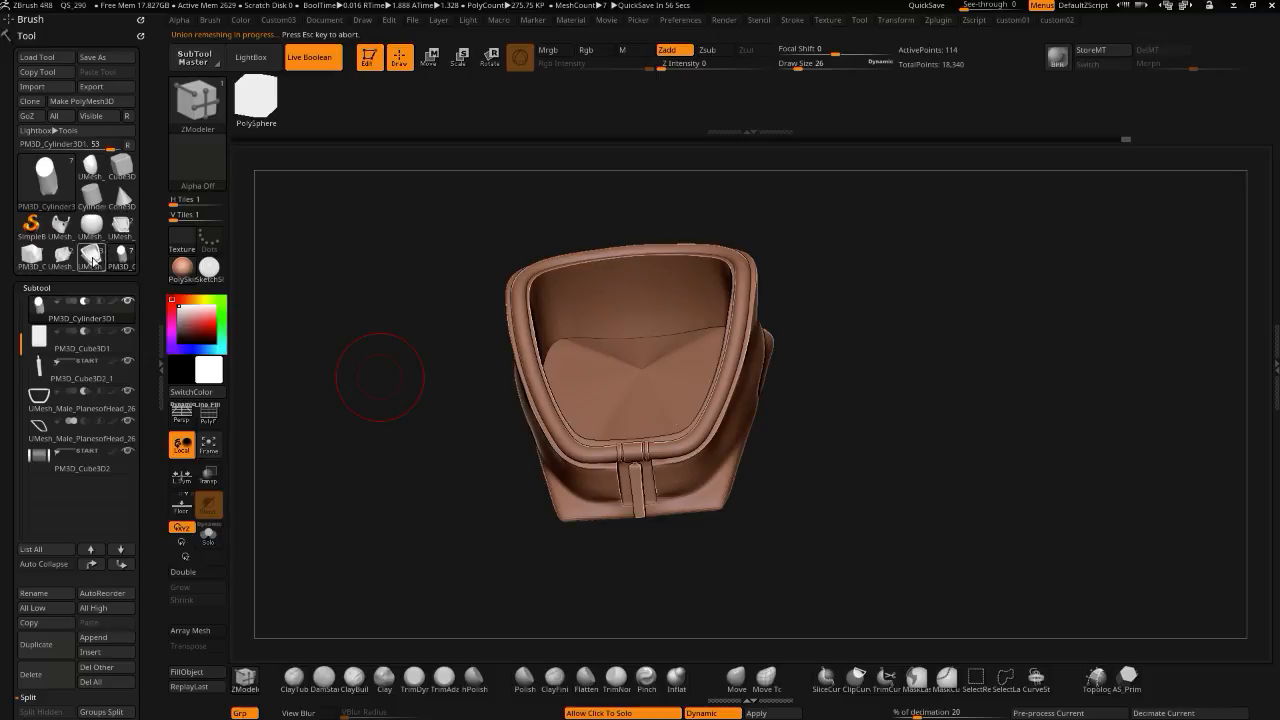
- Open the new Boolean mesh tool, check its UMesh_PM3D_Cube3D2_1 rim subtool and select the UMesh_Male_PlanesofHead_266 subtool
click(91, 256)
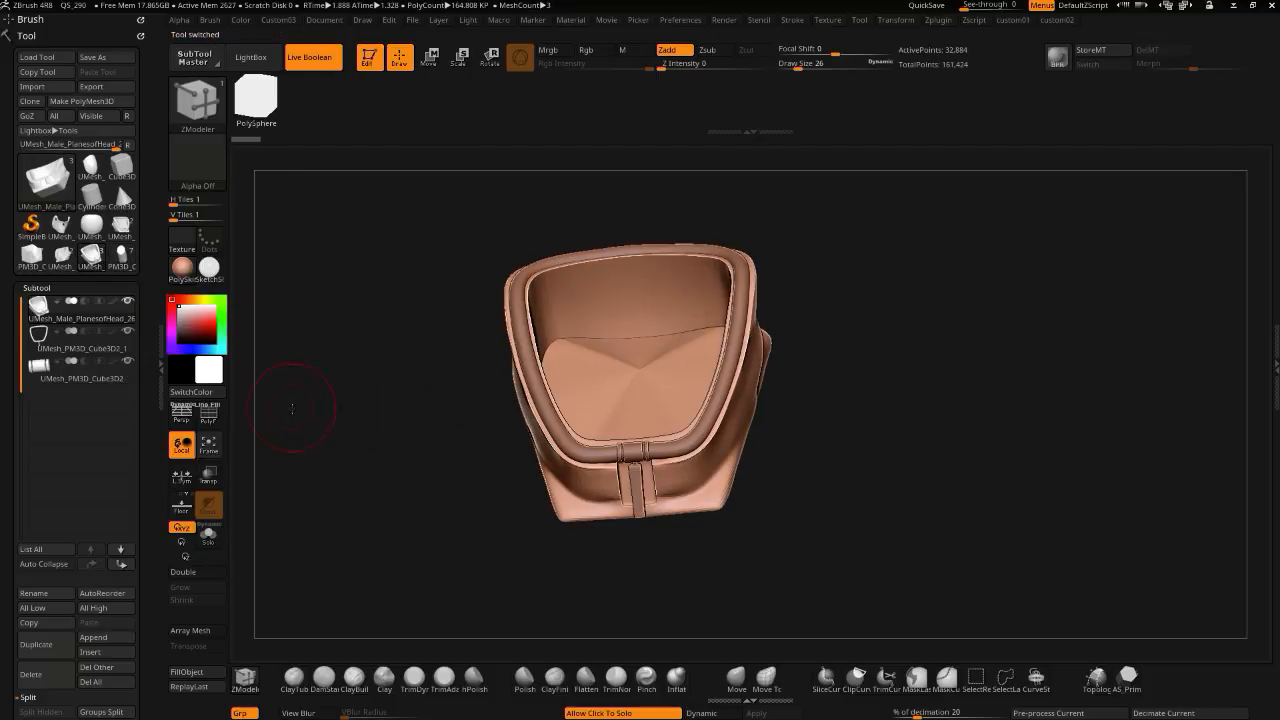
alt+drag(293, 407, 287, 468)
click(40, 350)
click(345, 490)
alt+drag(357, 514, 268, 360)
drag(328, 421, 363, 500)
click(363, 500)
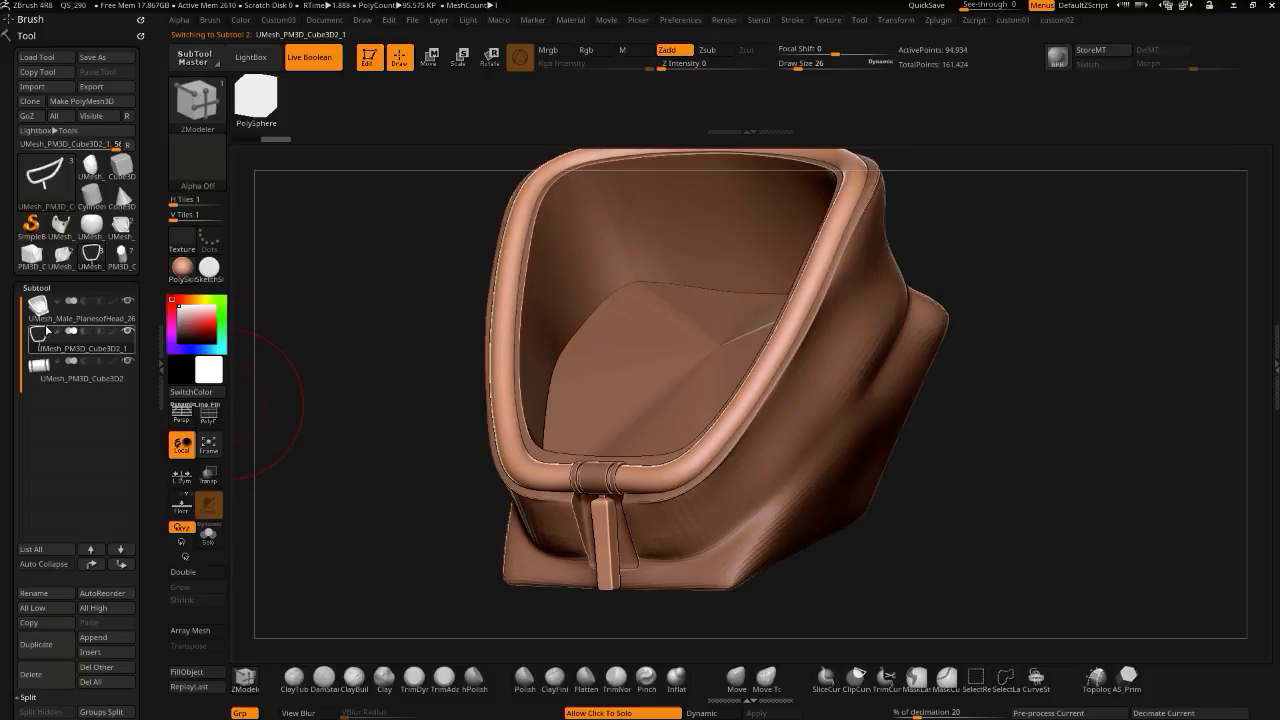
click(37, 307)
drag(323, 428, 292, 422)
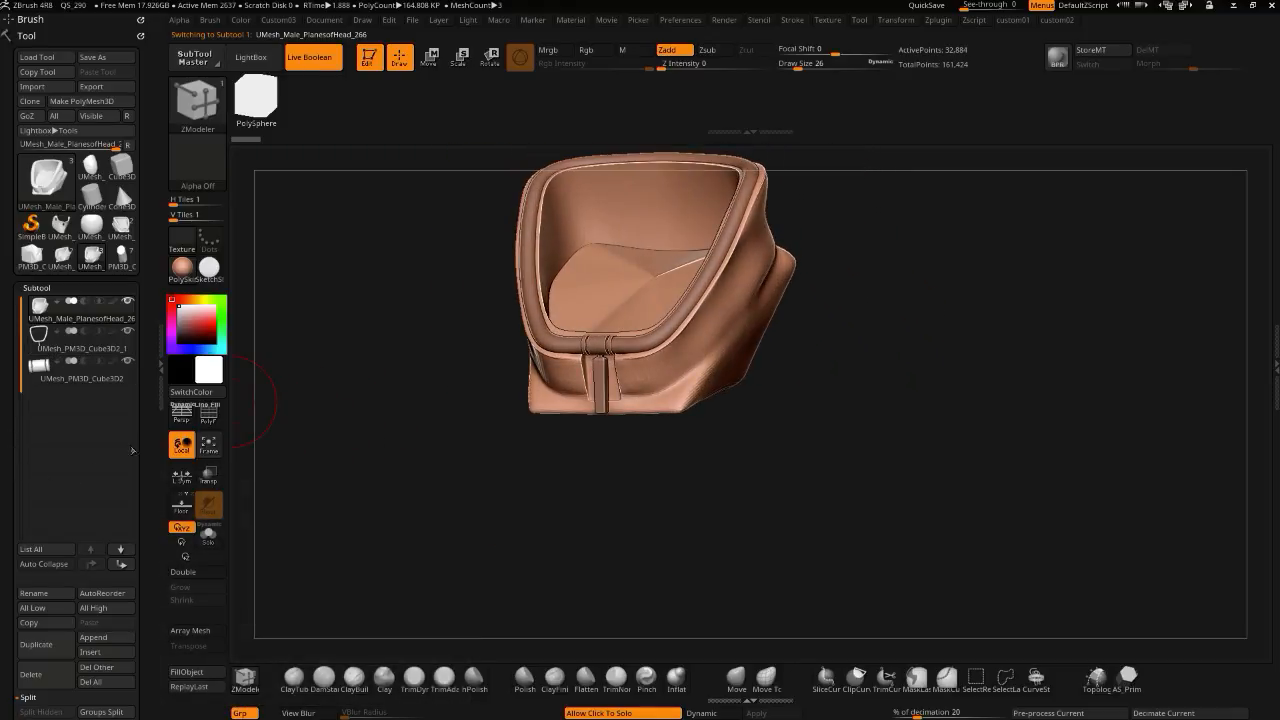
- Merge the visible Boolean subtools into one mesh and open the merged tool
scroll(15, 537, down, 5)
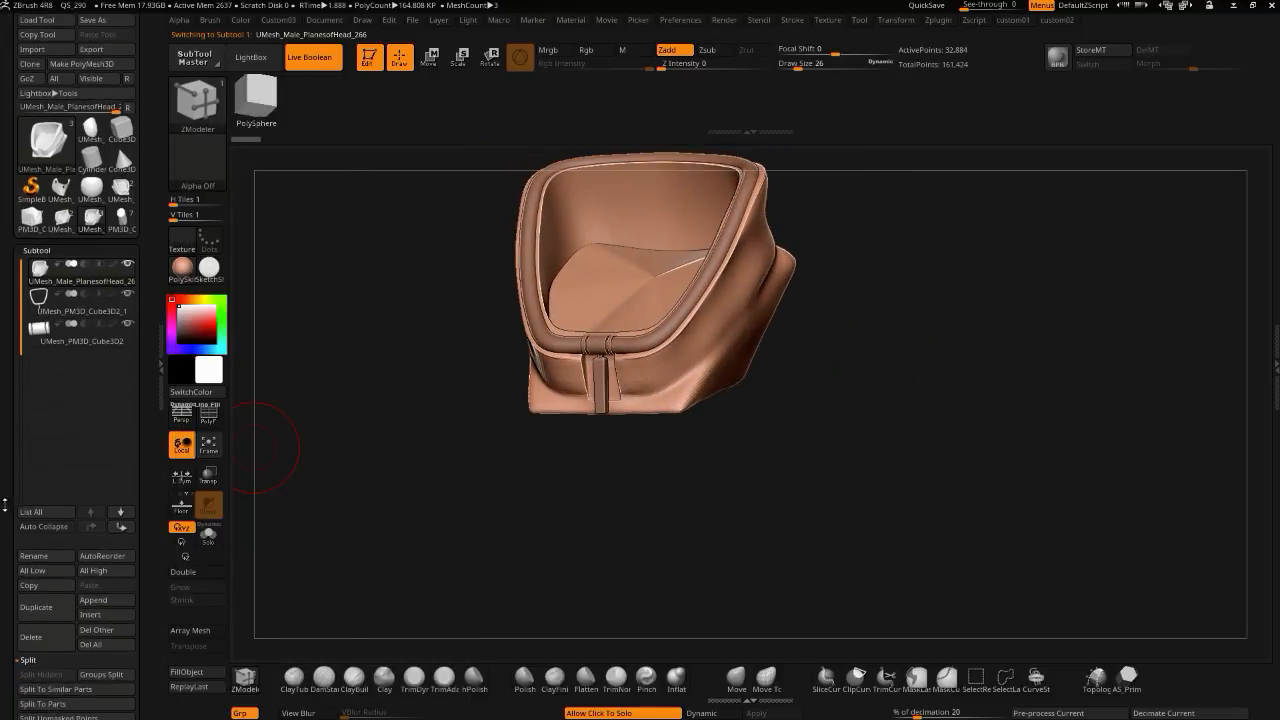
drag(8, 479, 7, 457)
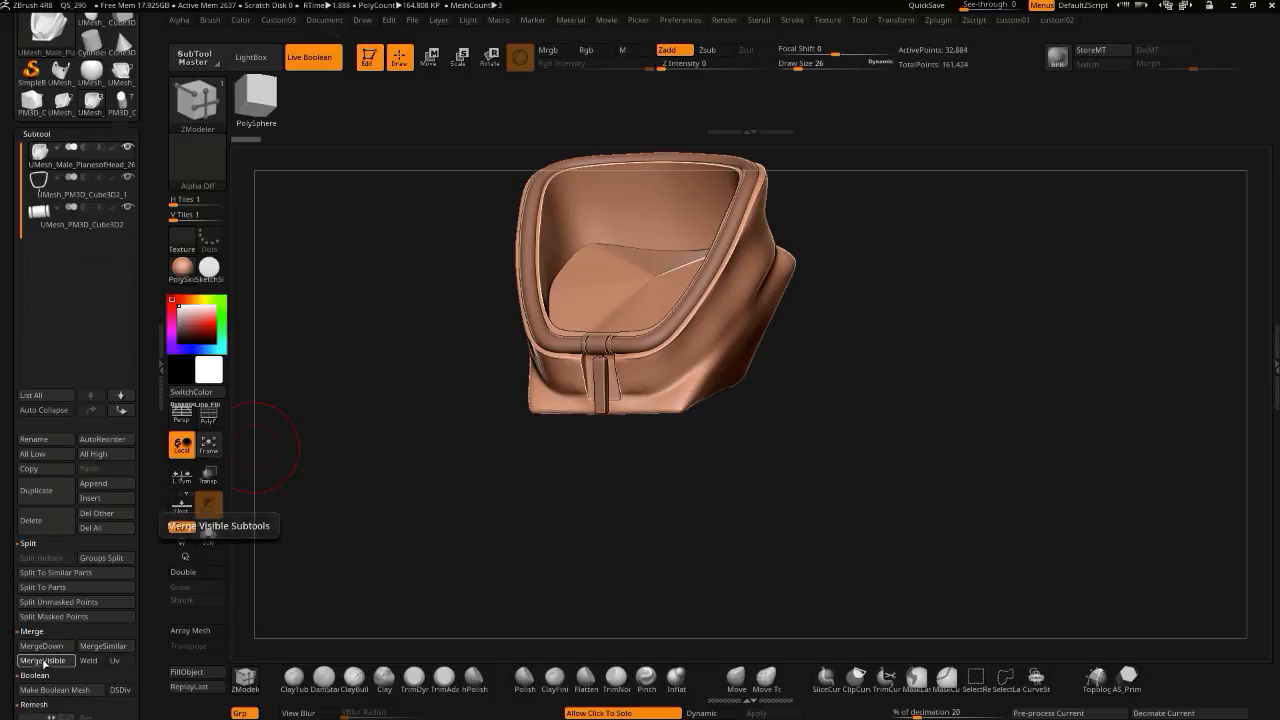
click(38, 661)
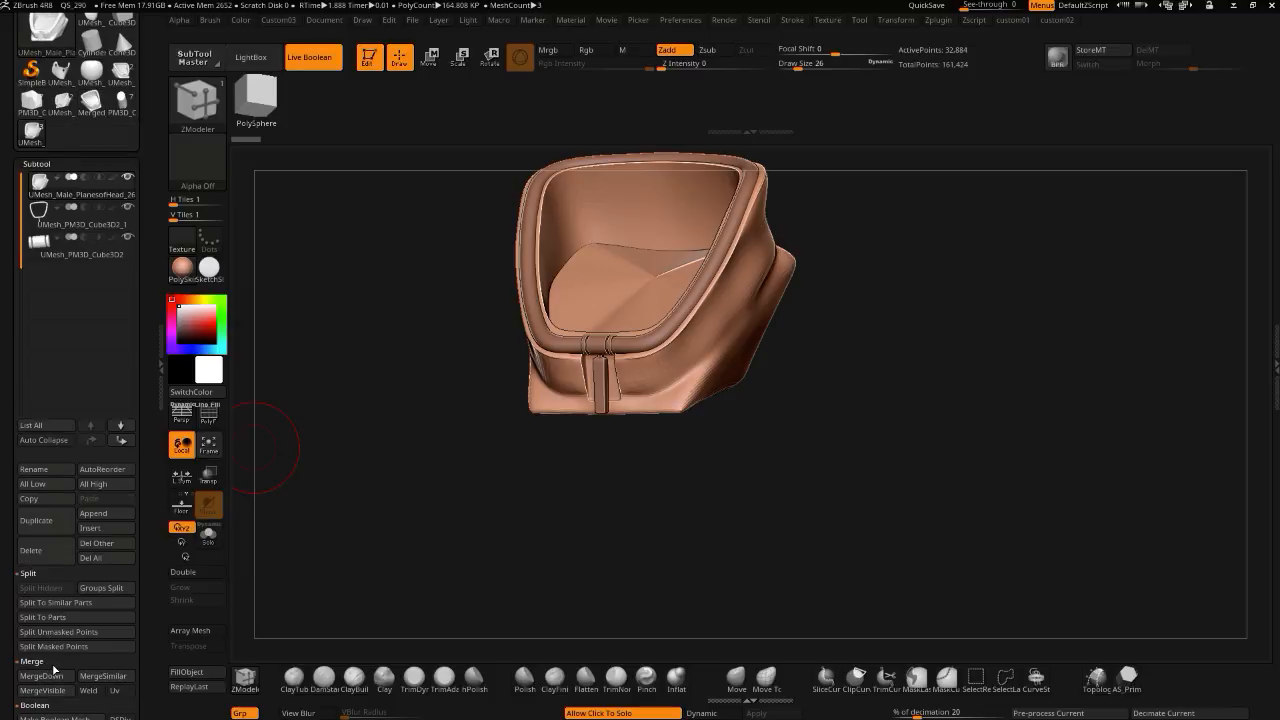
click(90, 103)
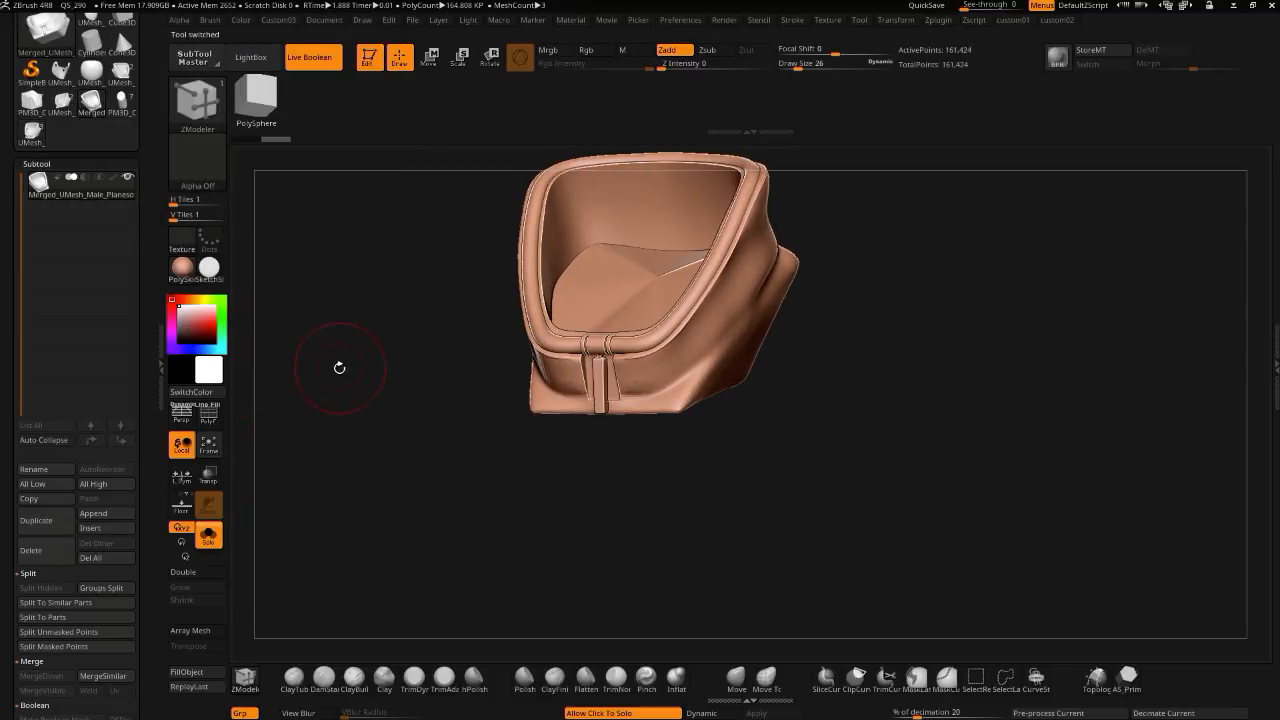
scroll(68, 208, up, 3)
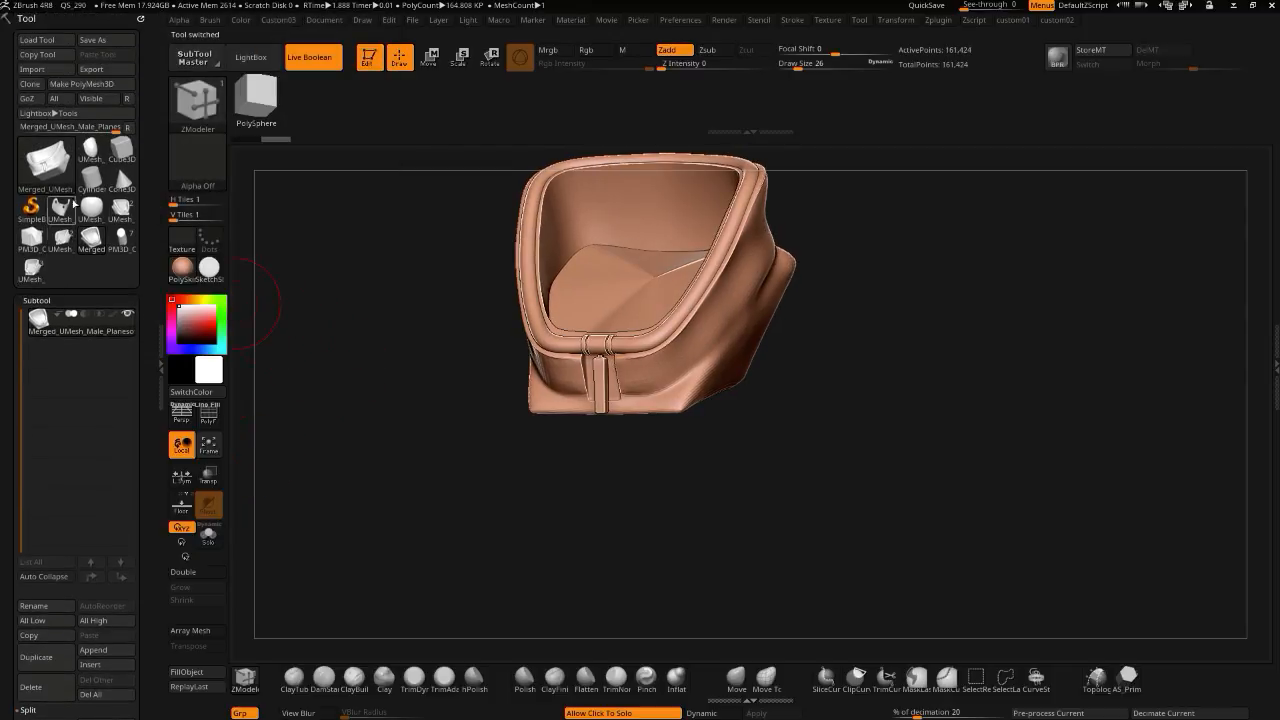
- Open the tool holding the full head and delete its PM3D_Cube3D1 block subtool from around the neck
click(121, 209)
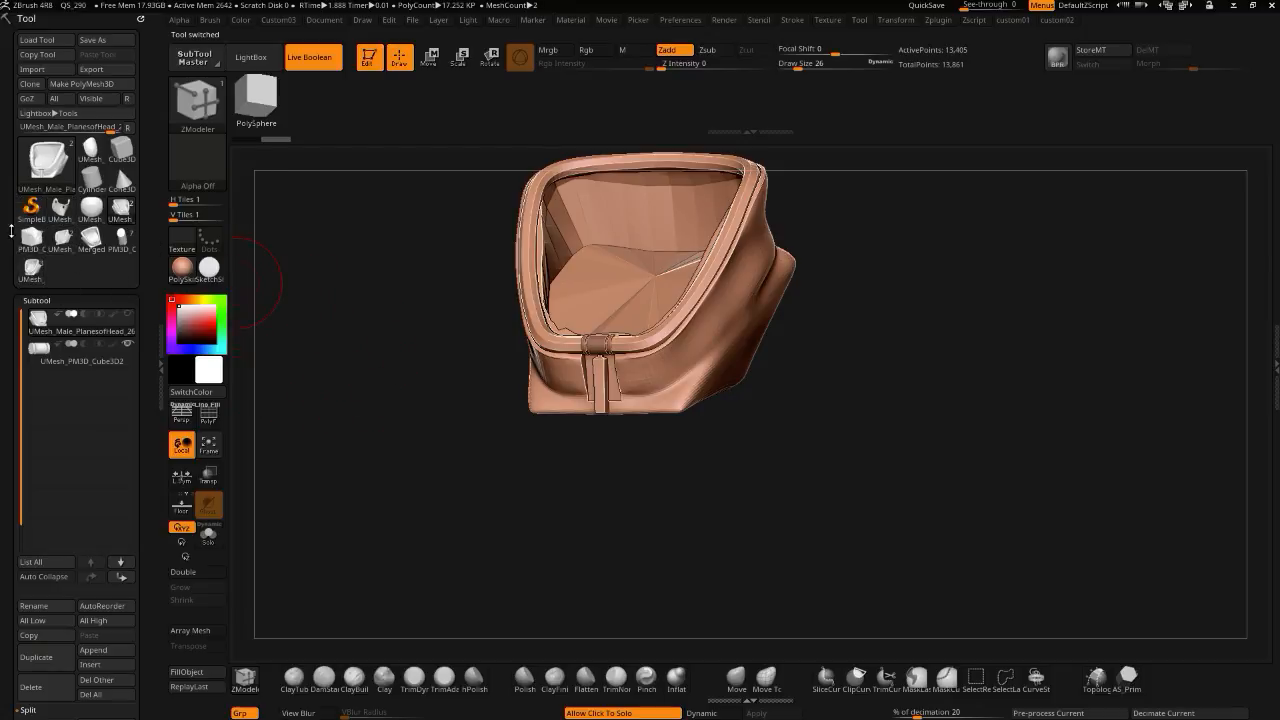
scroll(15, 256, up, 1)
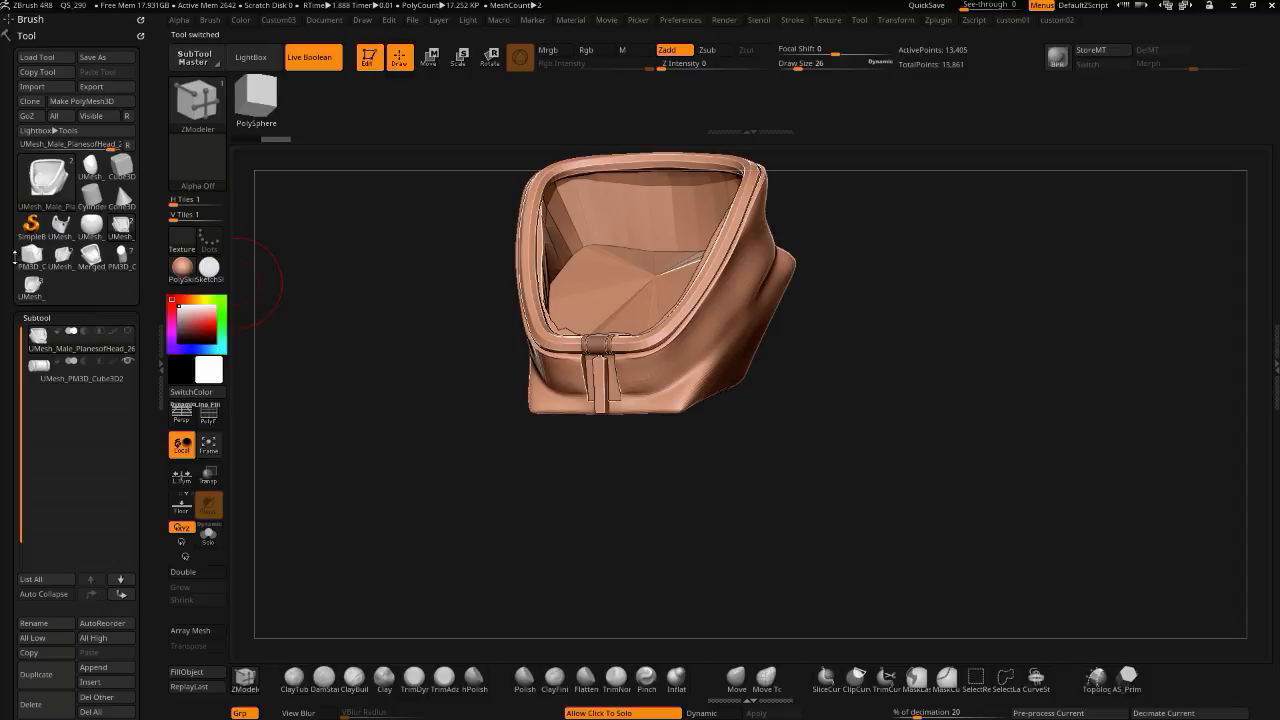
click(121, 255)
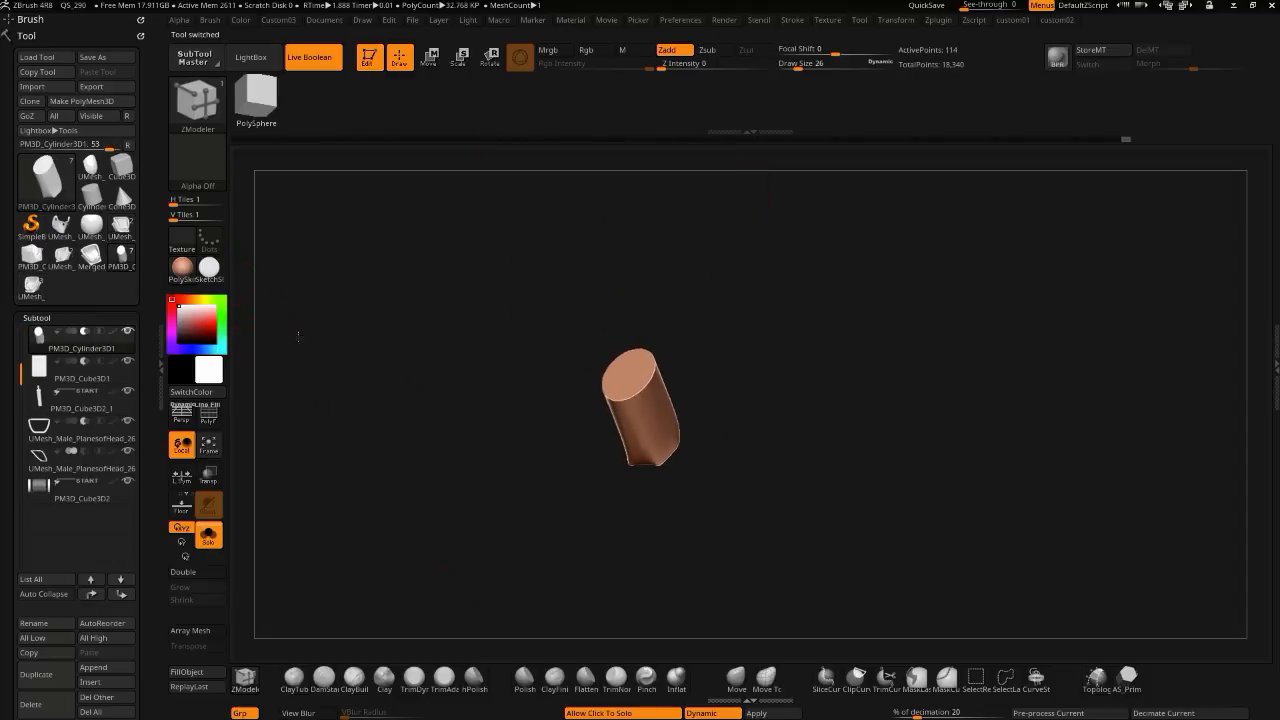
click(353, 421)
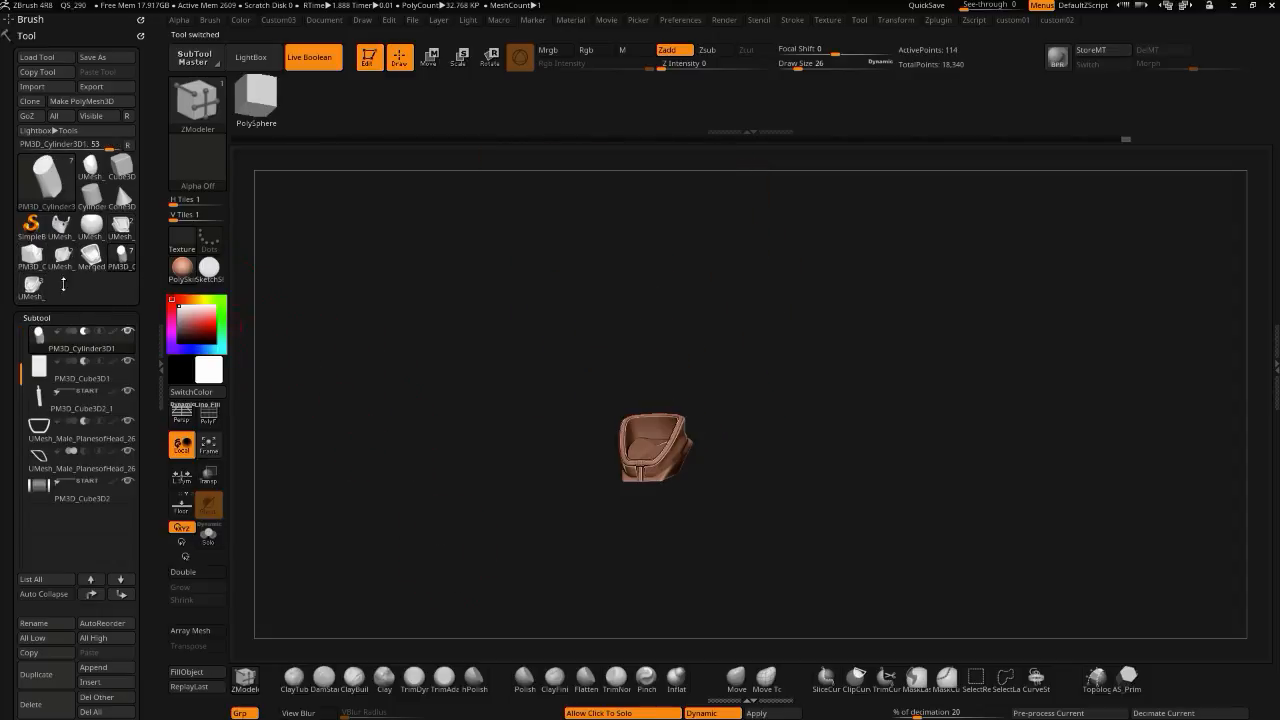
click(31, 288)
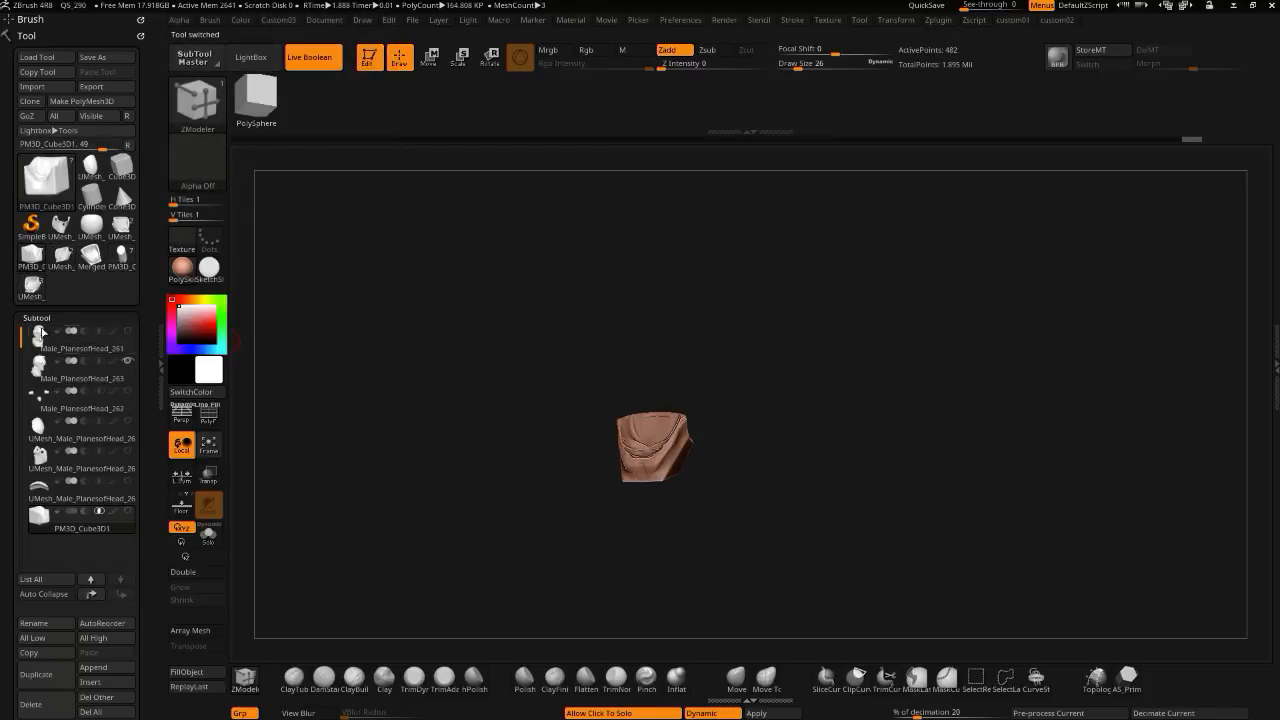
drag(365, 448, 446, 534)
drag(414, 494, 242, 506)
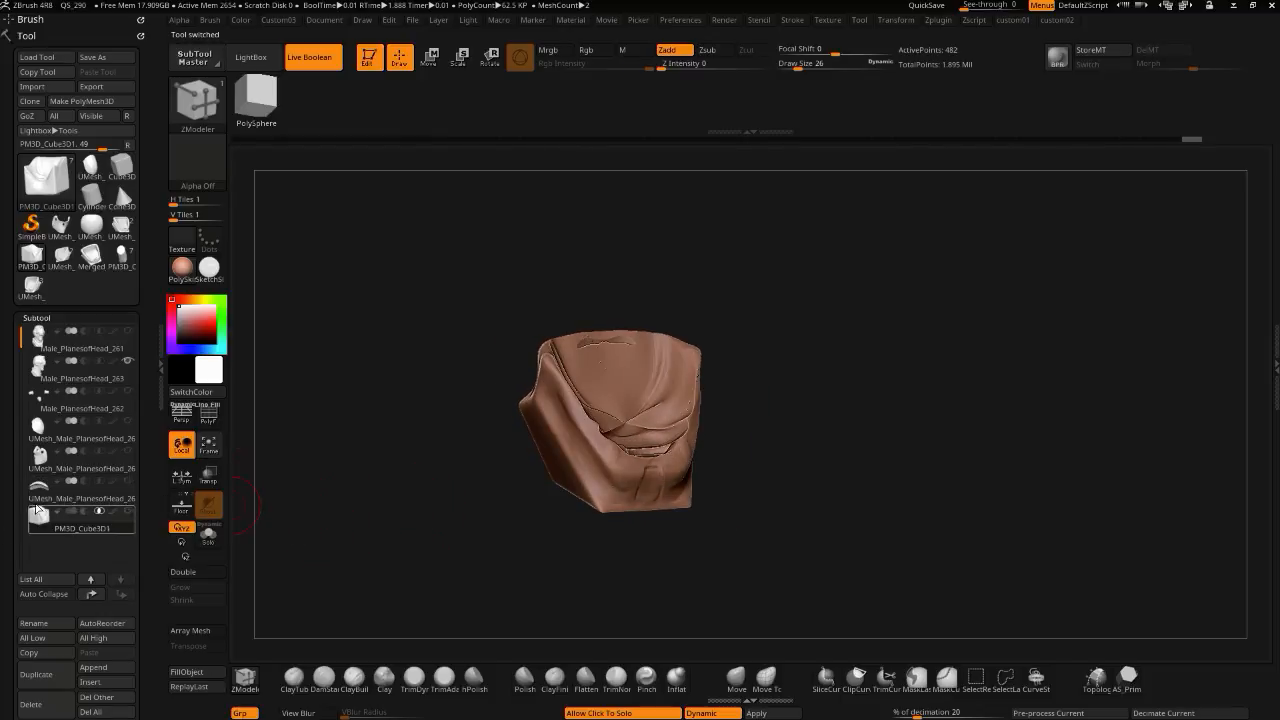
mouse_move(68, 517)
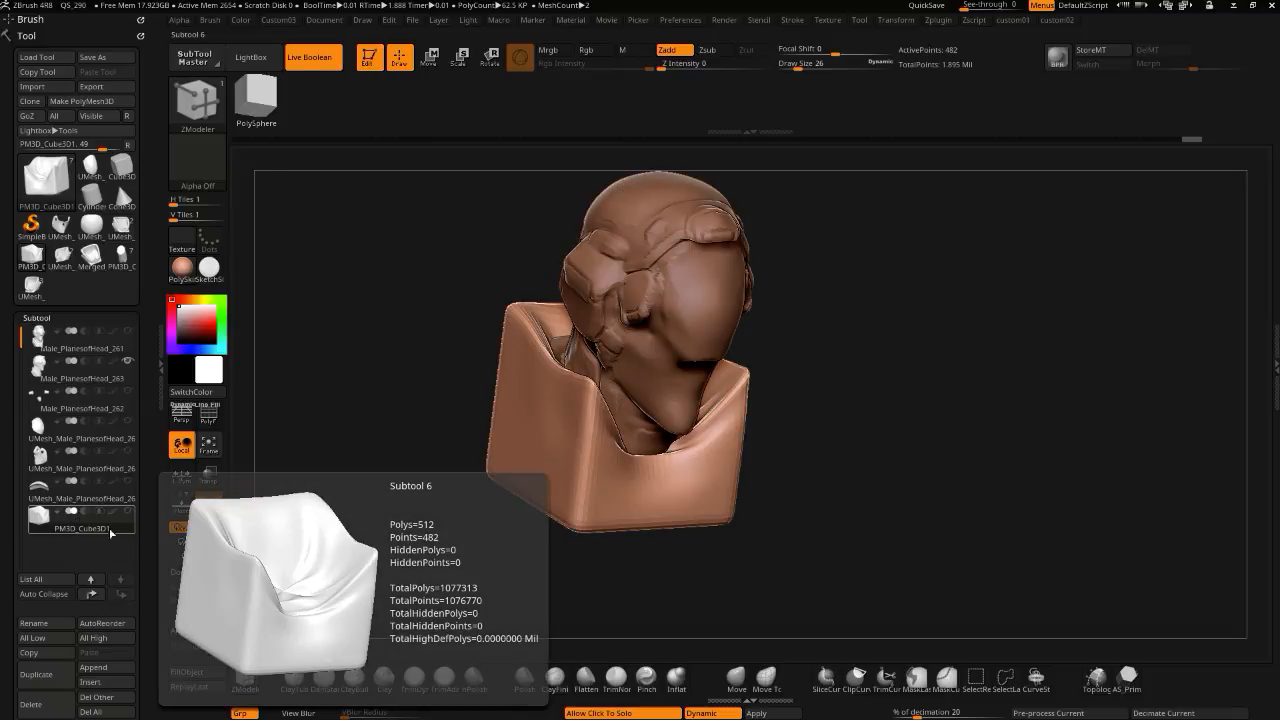
click(50, 703)
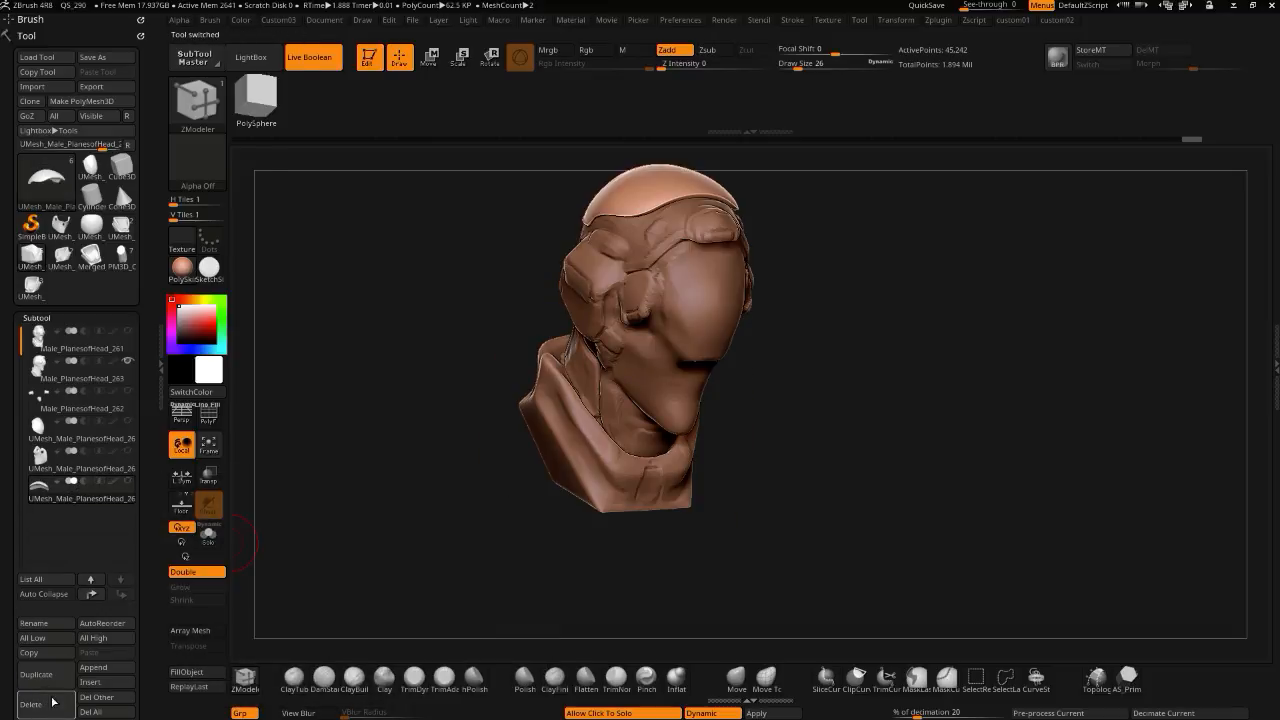
- Append the Merged_UMesh_Male_PlanesofHead_266 collar to the full head tool as a new subtool
shift+drag(302, 575, 367, 552)
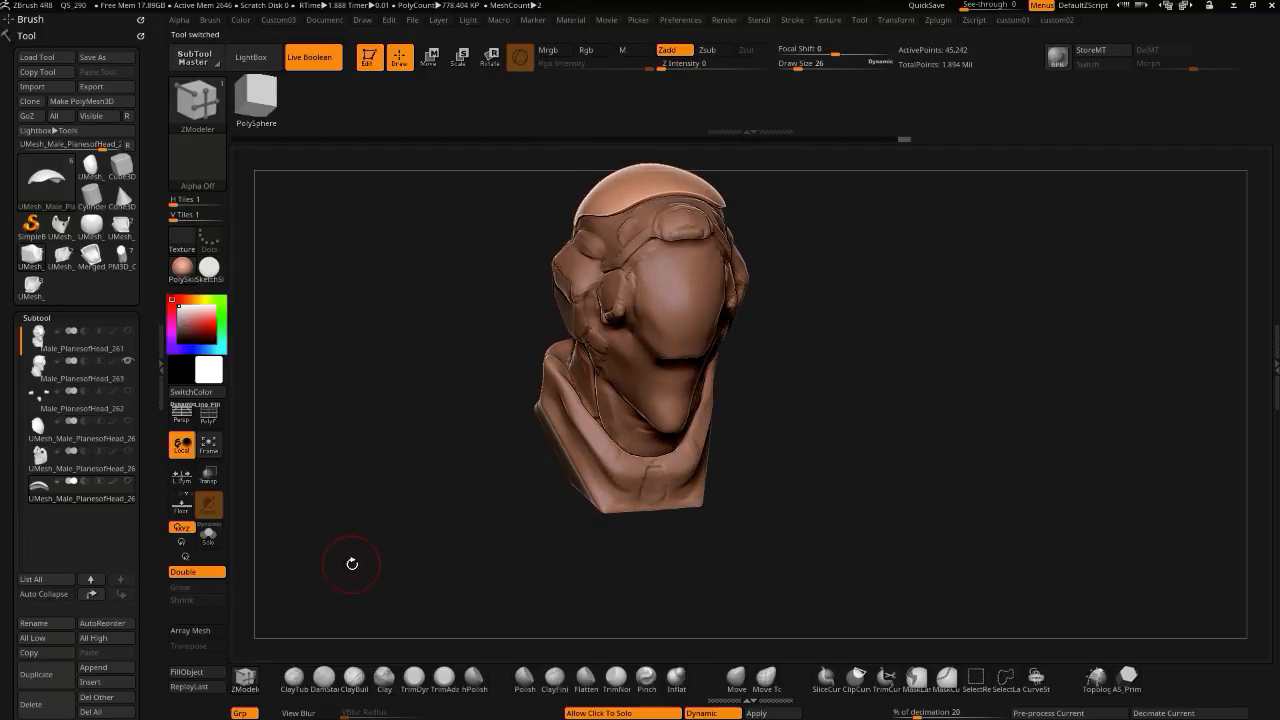
drag(351, 563, 271, 539)
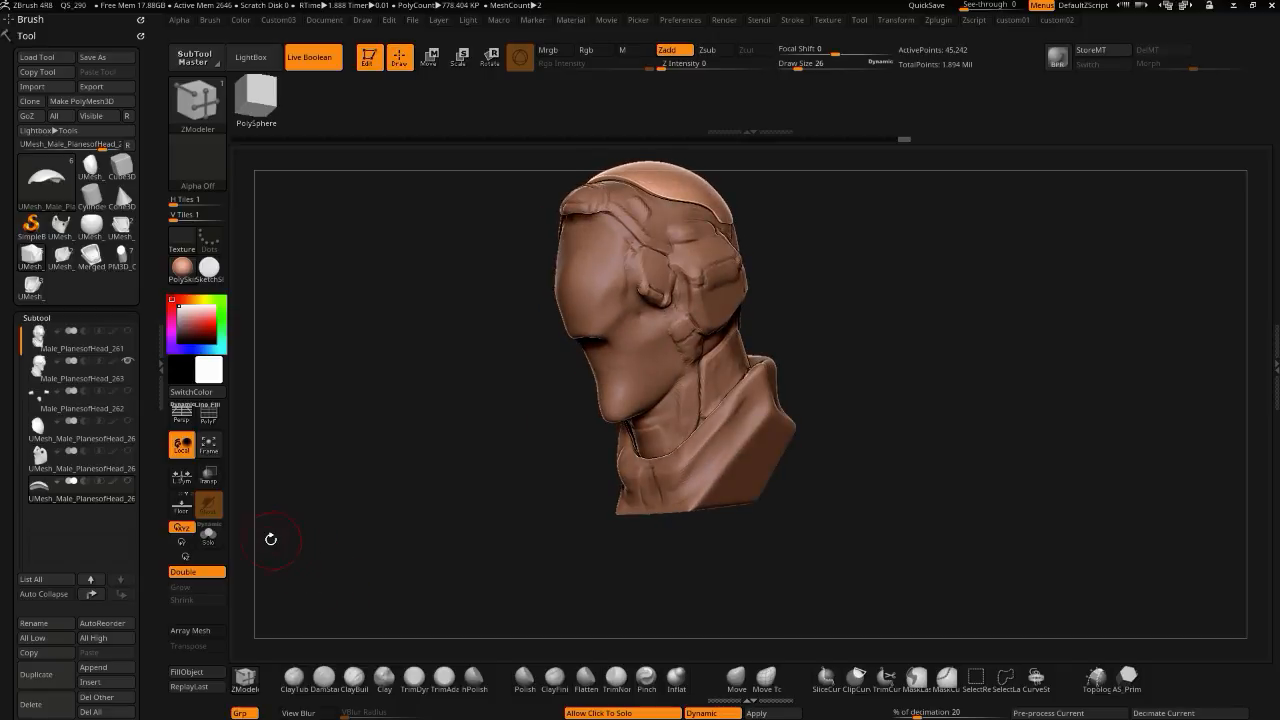
mouse_move(401, 448)
mouse_down()
mouse_move(457, 471)
mouse_move(492, 582)
mouse_move(451, 477)
mouse_move(434, 540)
mouse_move(397, 509)
mouse_move(395, 521)
mouse_move(423, 560)
mouse_move(440, 527)
mouse_move(475, 559)
mouse_move(340, 520)
mouse_move(369, 500)
mouse_move(372, 533)
mouse_up()
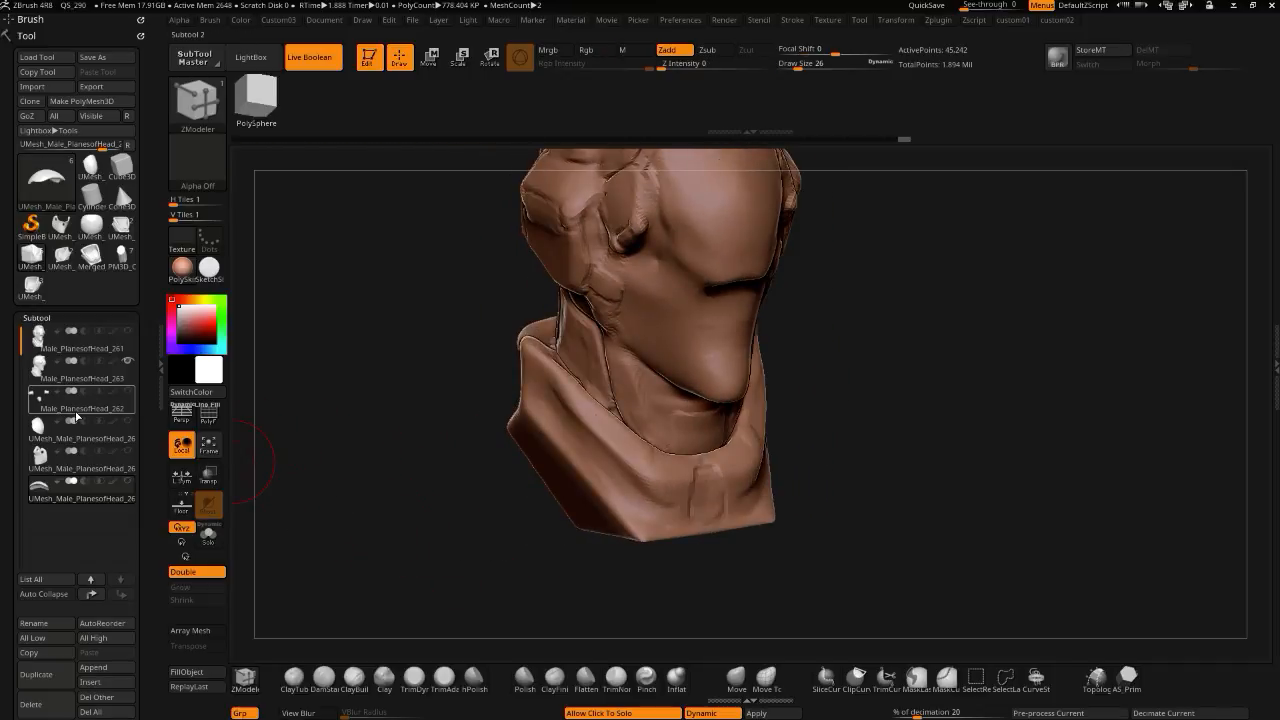
click(93, 667)
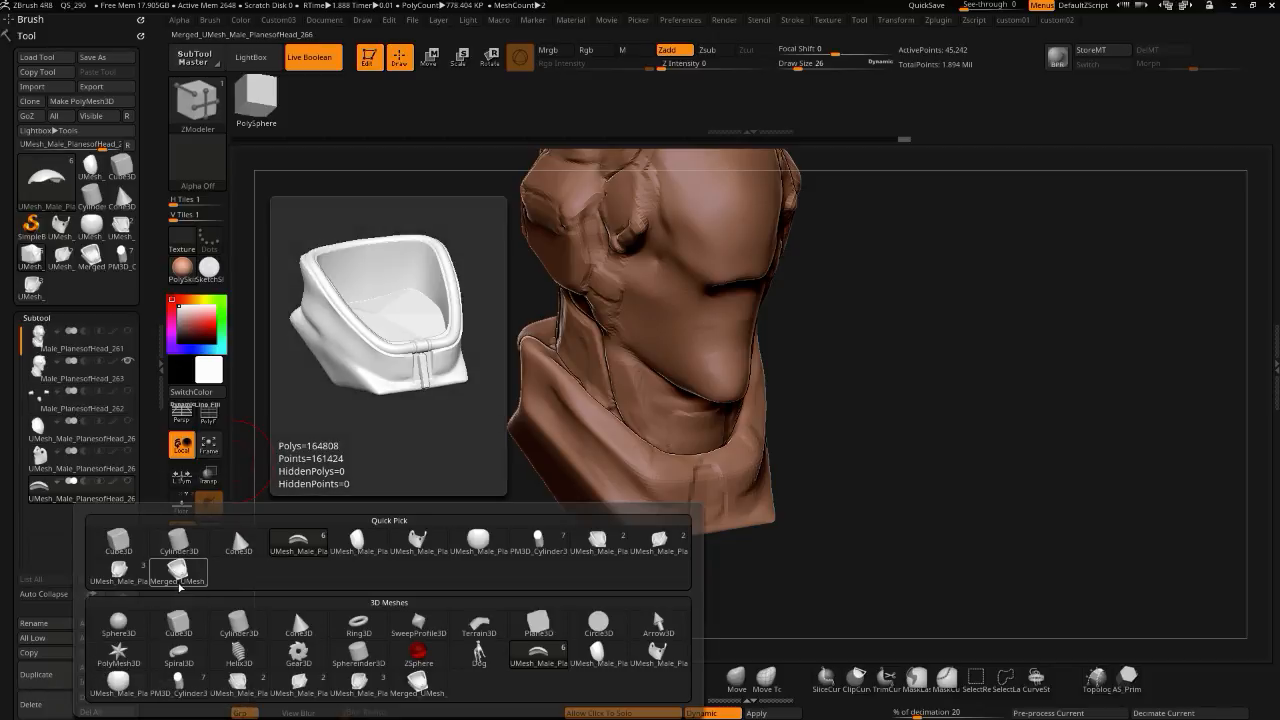
click(181, 579)
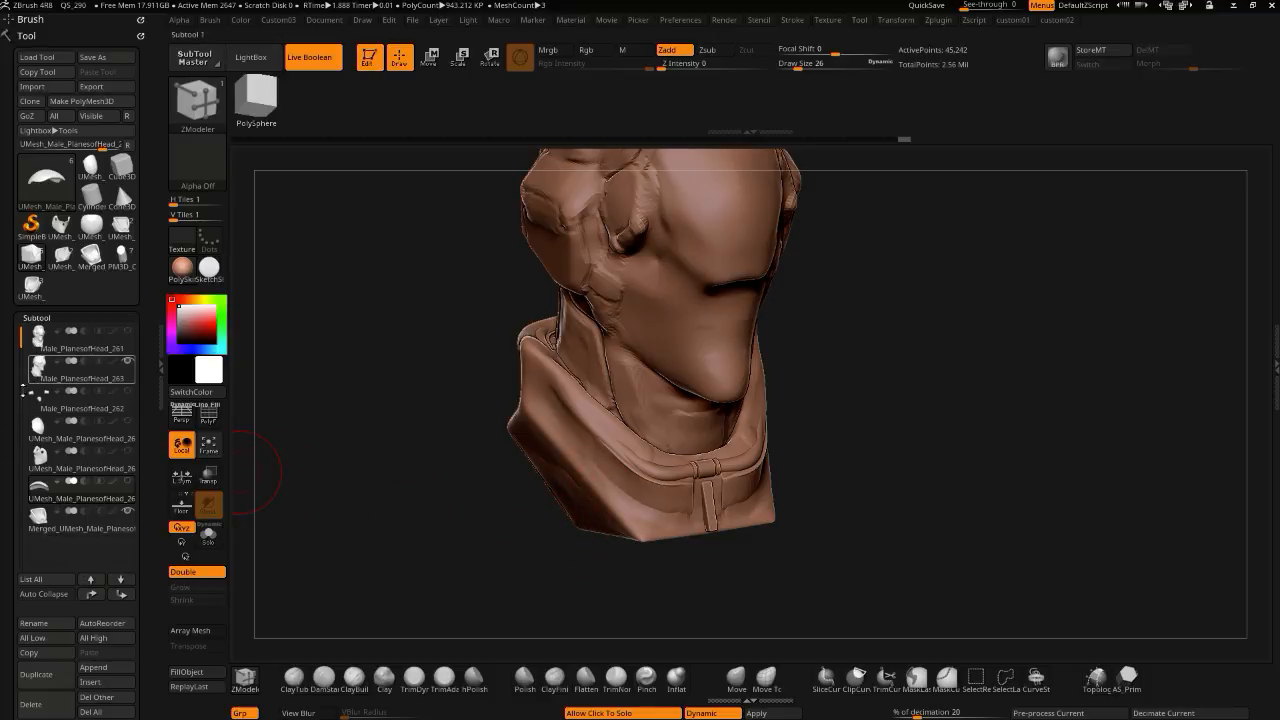
- Select the Male_PlanesofHead_263 subtool and push the side of its neck base inside the collar with the Move brush
click(37, 375)
mouse_move(266, 457)
mouse_down()
mouse_move(446, 491)
mouse_move(437, 530)
mouse_move(488, 537)
mouse_up()
click(735, 679)
key(])
mouse_move(522, 407)
mouse_down()
mouse_move(518, 357)
mouse_move(586, 471)
mouse_move(620, 498)
mouse_up()
mouse_move(515, 492)
mouse_down()
mouse_move(640, 490)
mouse_move(575, 515)
mouse_up()
- Push the protruding front of the head's neck base behind the collar rim with a smaller Move brush
key([)
key([)
key([)
mouse_move(646, 425)
mouse_down()
mouse_move(637, 451)
mouse_move(676, 436)
mouse_move(637, 438)
mouse_up()
mouse_move(592, 399)
mouse_down()
mouse_move(582, 411)
mouse_move(598, 420)
mouse_up()
drag(598, 515, 536, 512)
key(])
mouse_move(630, 463)
mouse_down()
mouse_move(640, 480)
mouse_move(612, 474)
mouse_up()
mouse_move(526, 506)
mouse_down()
mouse_move(614, 504)
mouse_move(665, 460)
mouse_up()
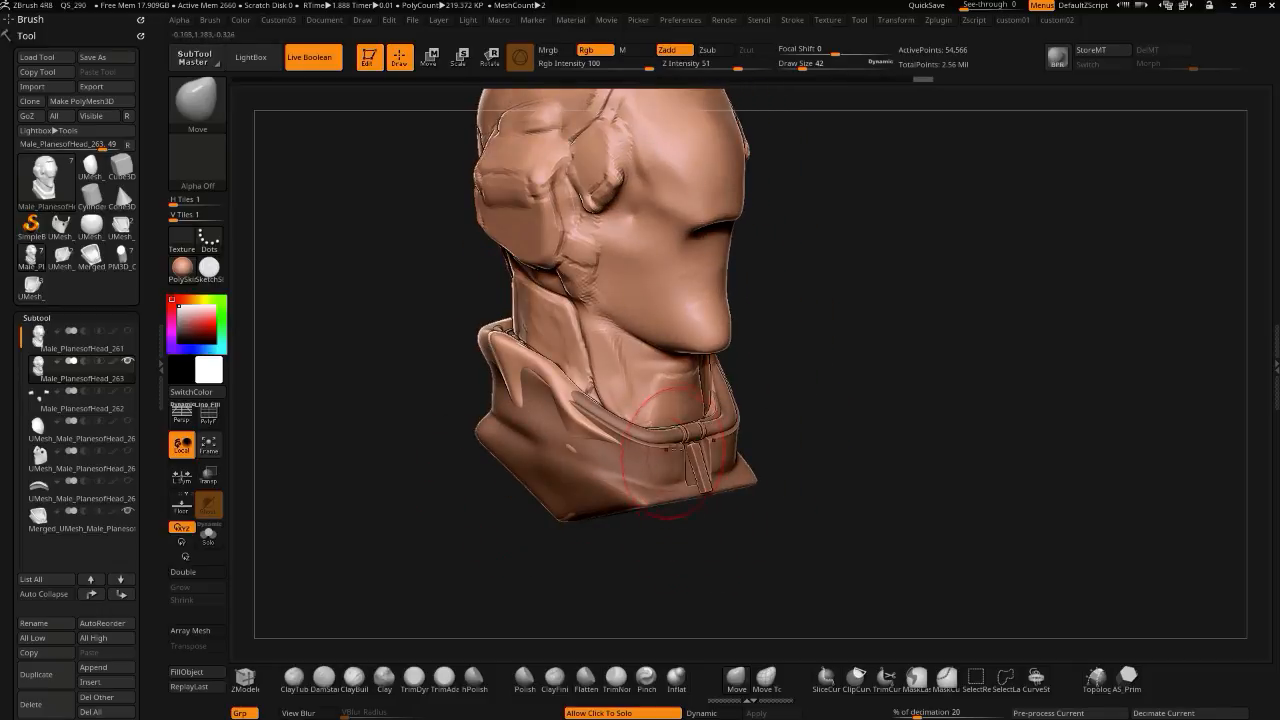
- Work around the back and sides of the collar, moving the head mesh's protruding neck base inward
drag(738, 513, 706, 560)
key([)
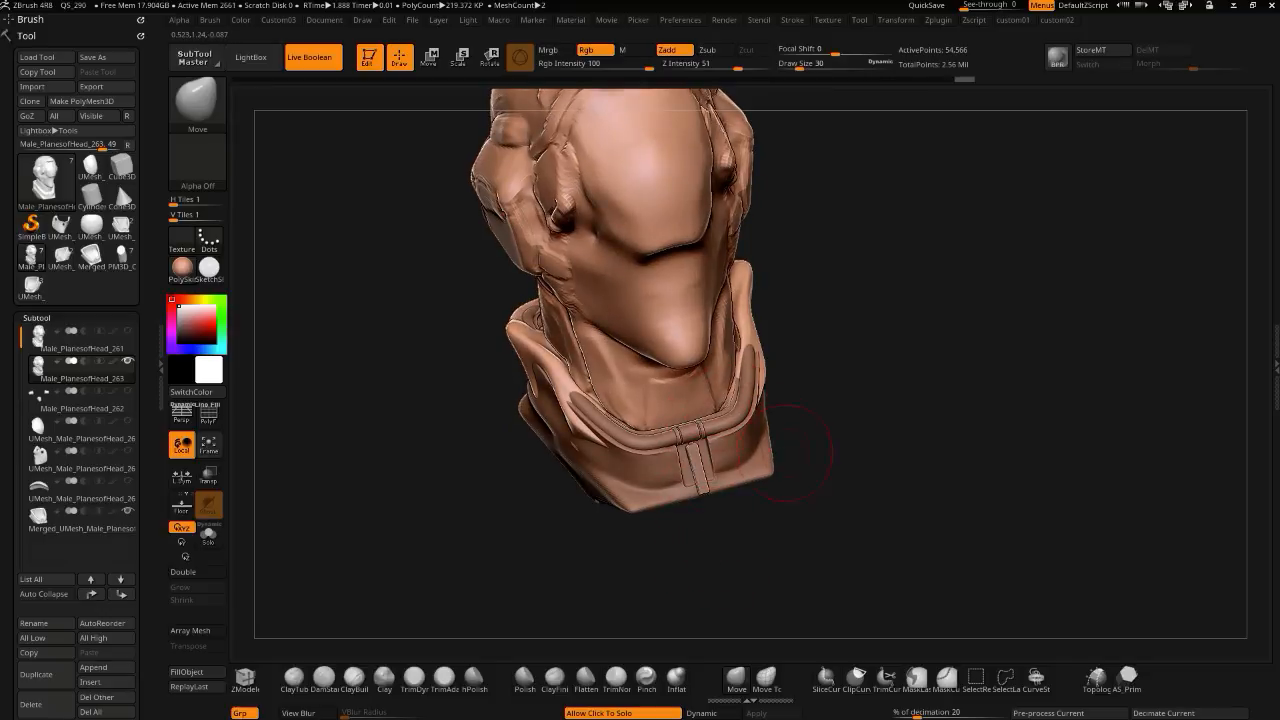
drag(782, 453, 778, 370)
key(])
drag(782, 428, 783, 487)
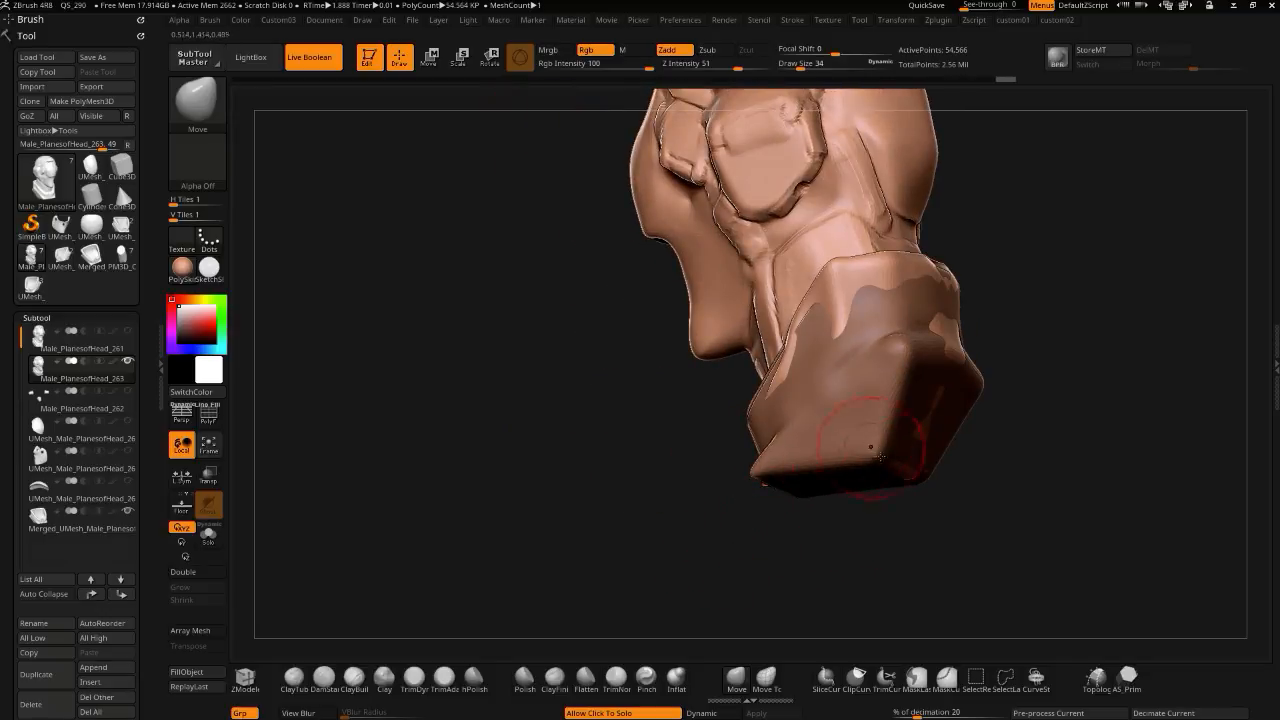
mouse_move(610, 405)
mouse_down()
mouse_move(514, 429)
mouse_move(491, 471)
mouse_move(520, 440)
mouse_up()
key(])
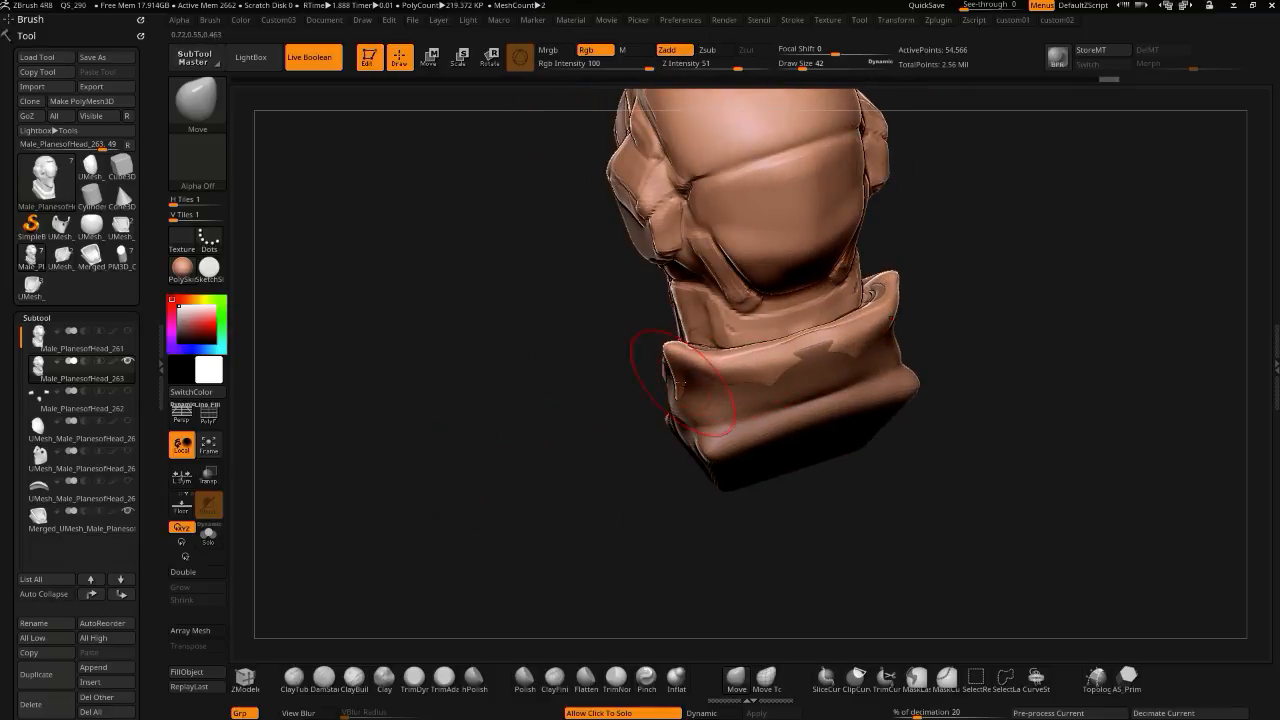
drag(688, 385, 640, 358)
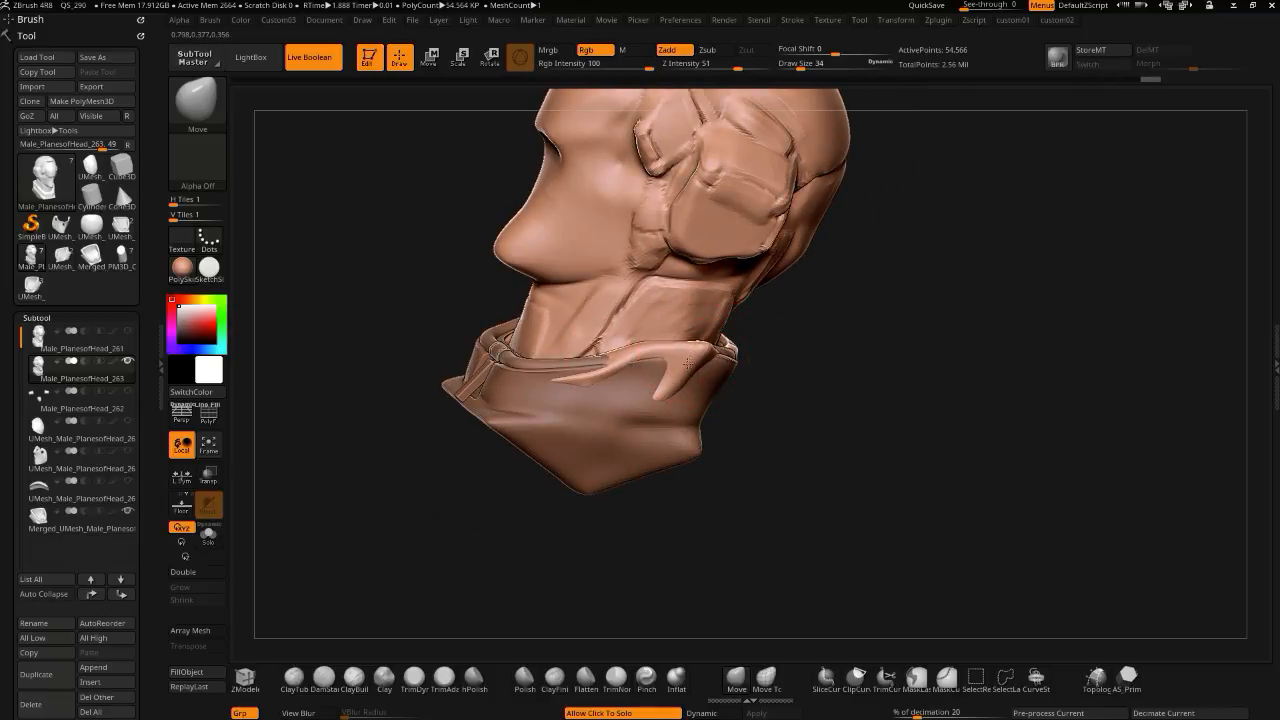
drag(440, 450, 420, 413)
drag(656, 370, 633, 384)
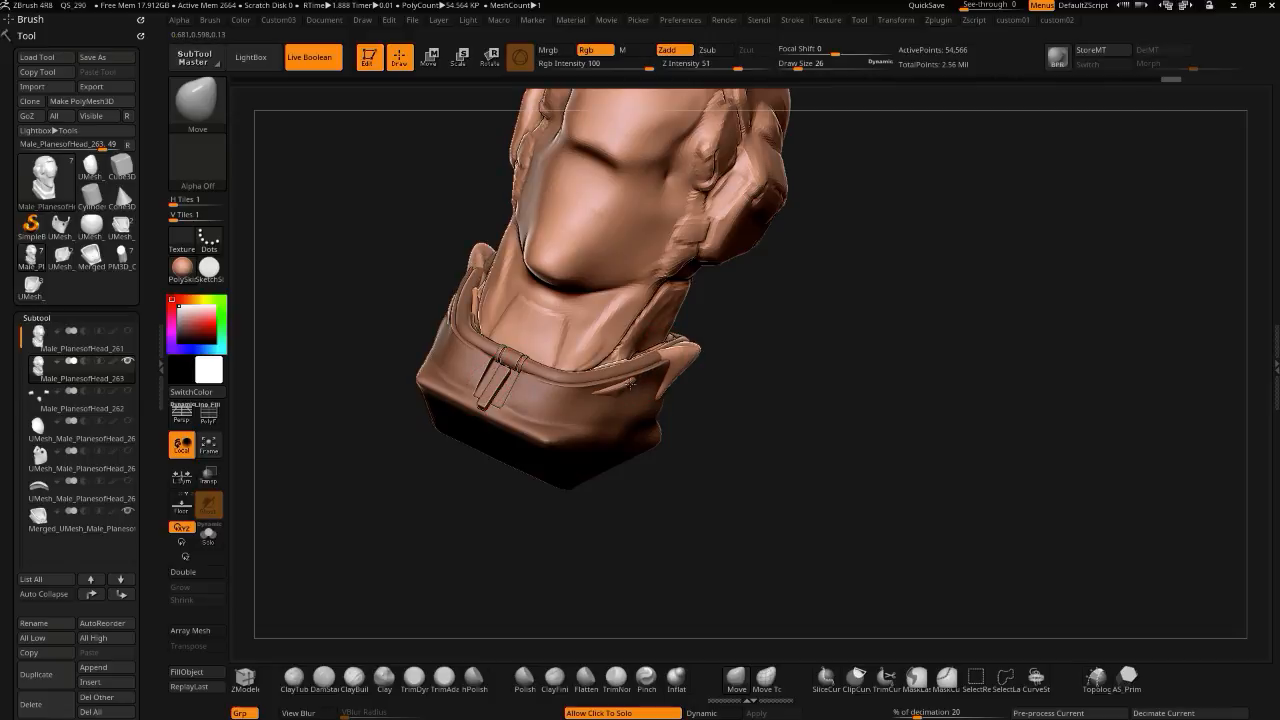
- Isolate the Male_PlanesofHead_263 subtool and push in the raised rim around its neck base
drag(360, 349, 240, 345)
click(208, 410)
click(208, 410)
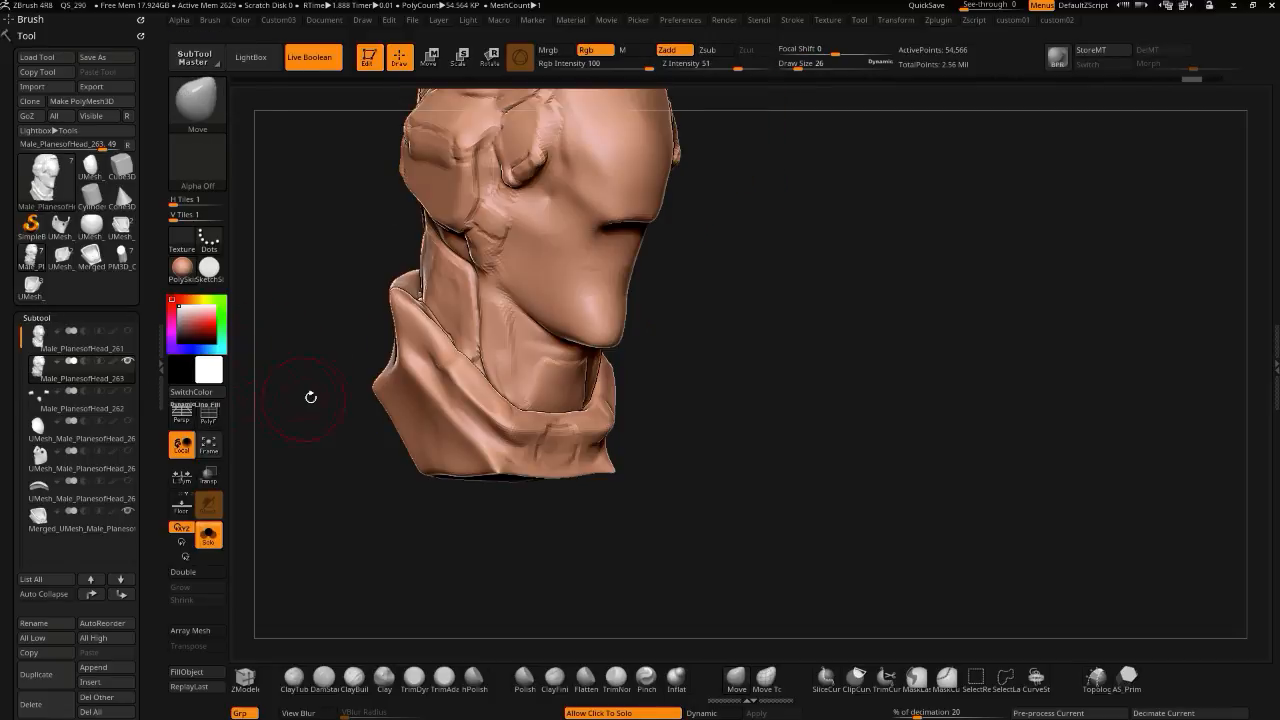
drag(303, 400, 399, 296)
mouse_move(522, 292)
mouse_down()
mouse_move(543, 286)
mouse_move(530, 310)
mouse_move(509, 297)
mouse_move(498, 311)
mouse_up()
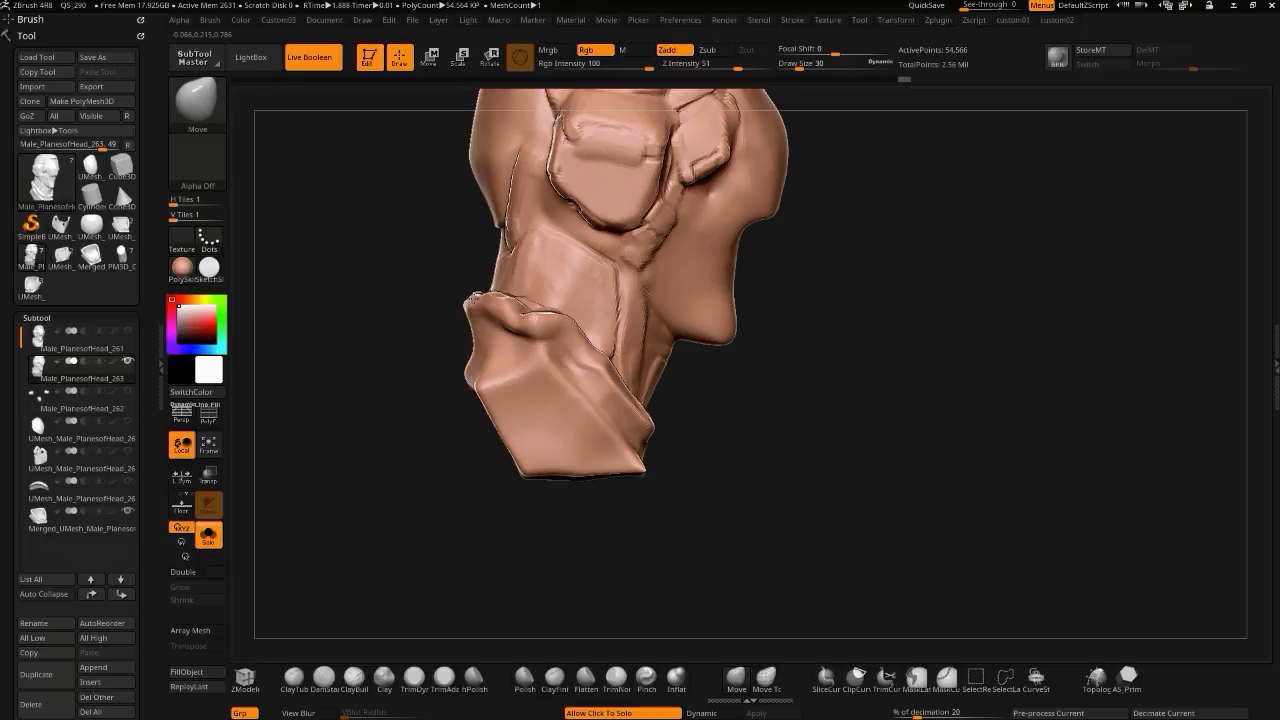
mouse_move(546, 326)
mouse_down()
mouse_move(540, 338)
mouse_move(627, 407)
mouse_up()
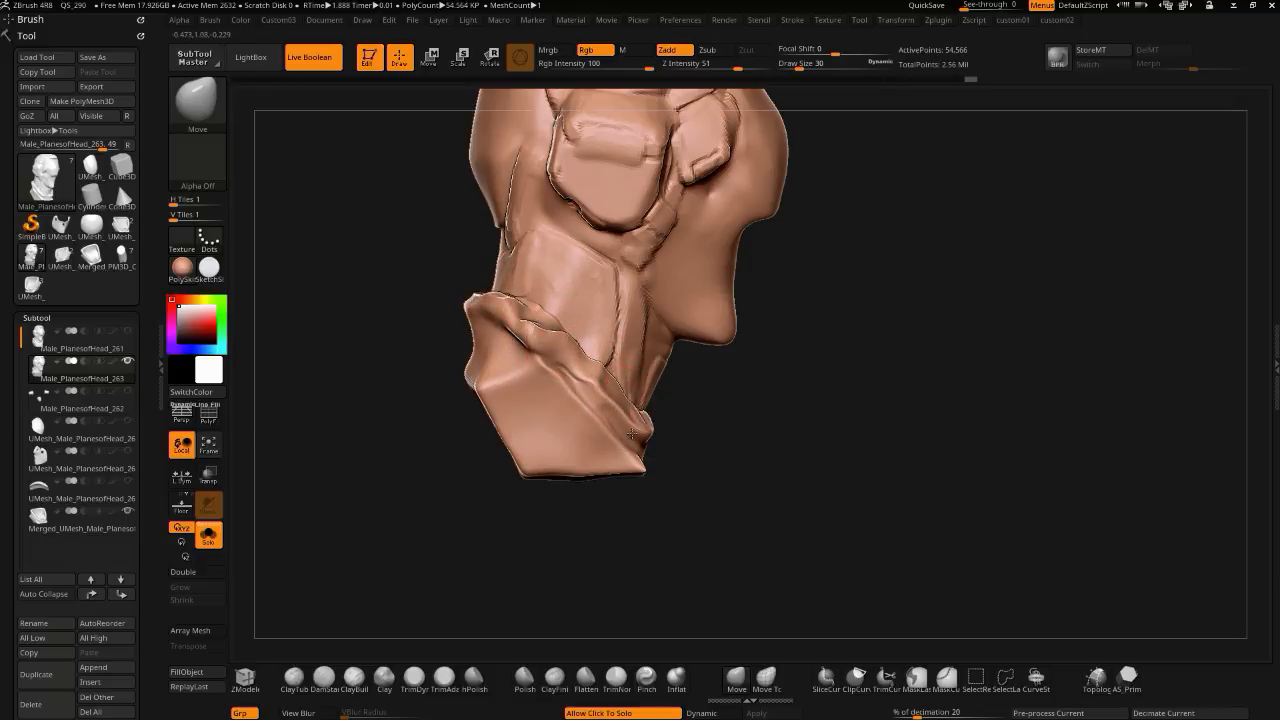
- Choose a masking brush and mask the head and neck, leaving only the collar-shaped neck base unmasked
key(ctrl)
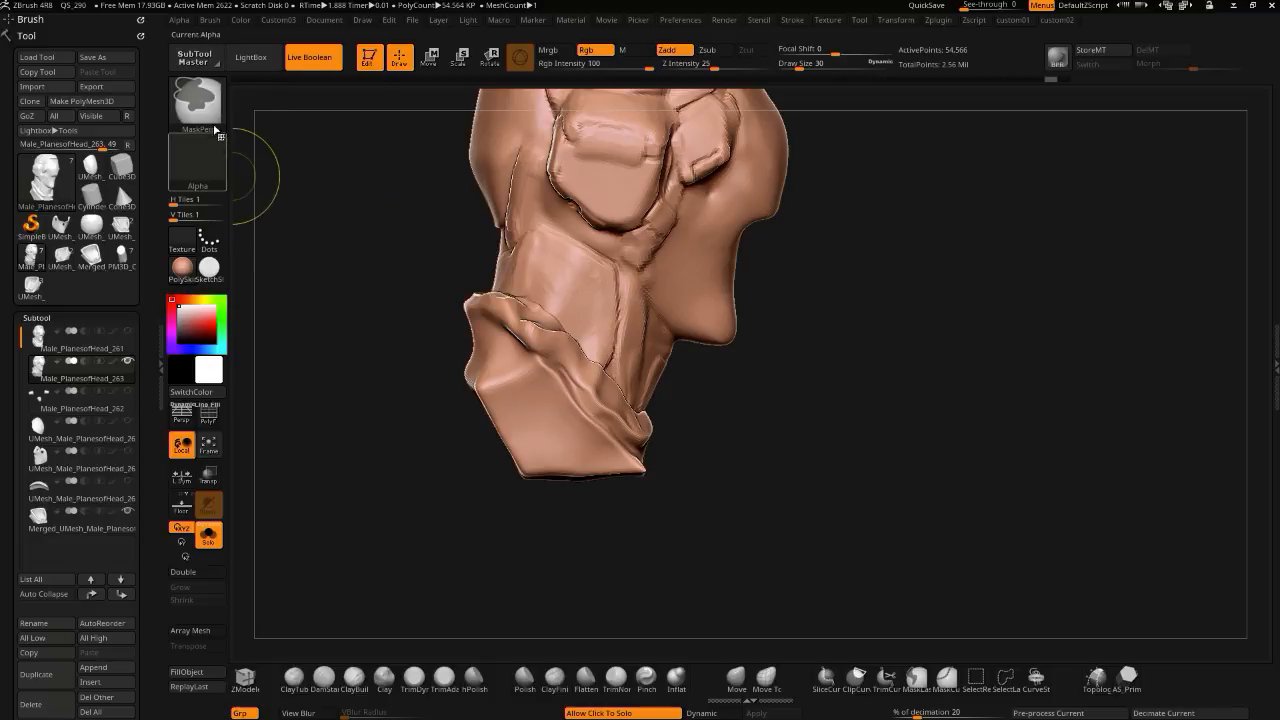
click(197, 100)
click(334, 118)
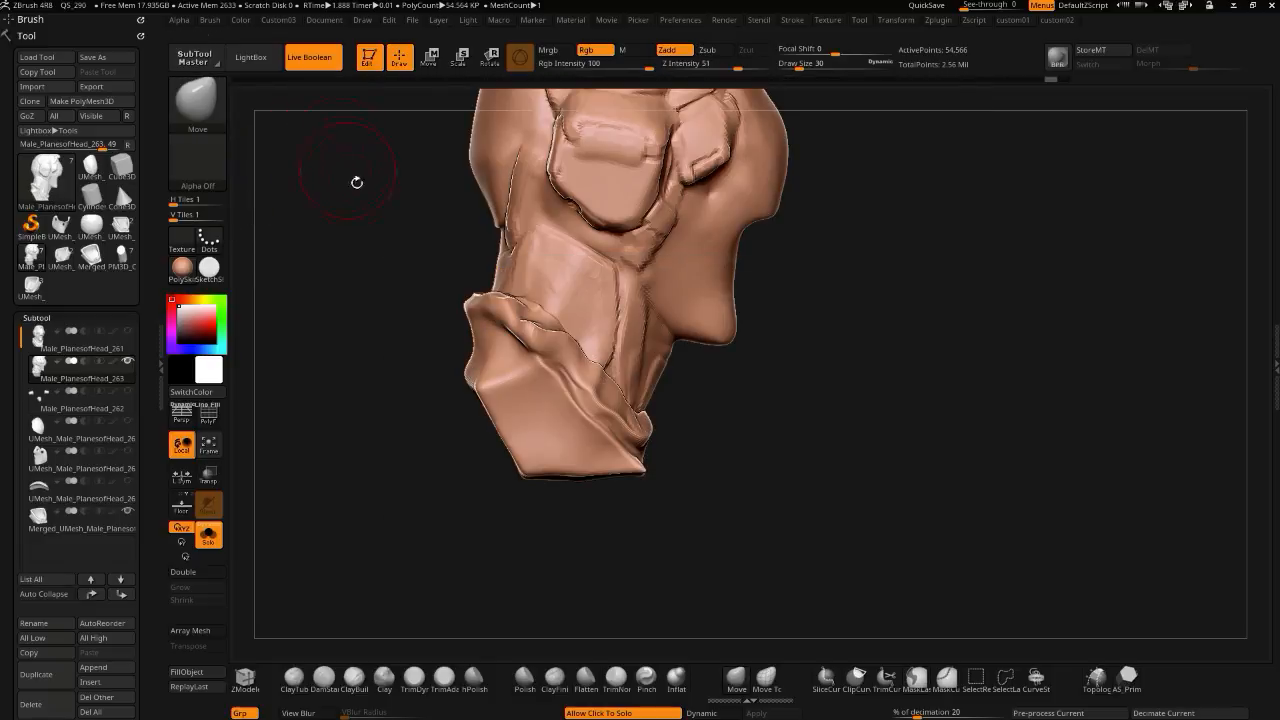
mouse_move(540, 304)
ctrl+mouse_down()
mouse_move(610, 372)
mouse_move(604, 598)
mouse_move(380, 304)
ctrl+mouse_up()
ctrl+click(400, 494)
mouse_move(396, 534)
mouse_down()
mouse_move(363, 531)
mouse_move(372, 526)
mouse_up()
- Smooth the unmasked neck base by applying Polish deformation repeatedly
key(1)
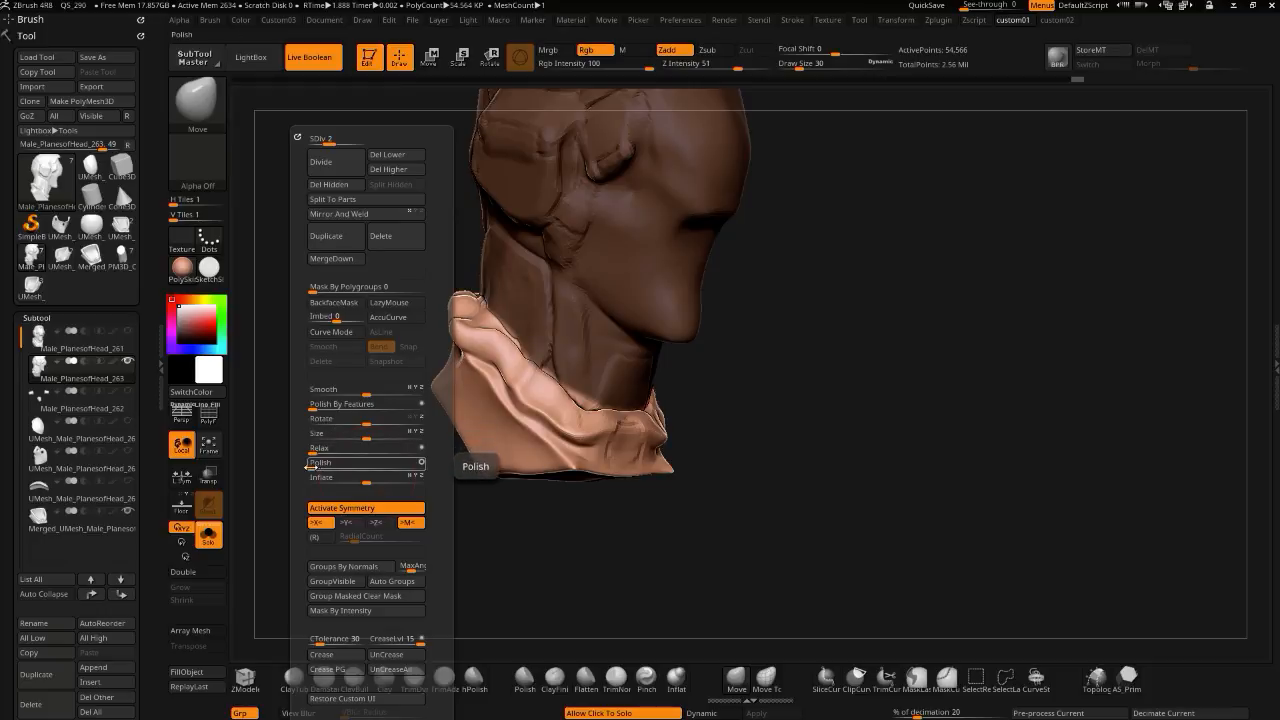
key(1)
drag(309, 465, 345, 467)
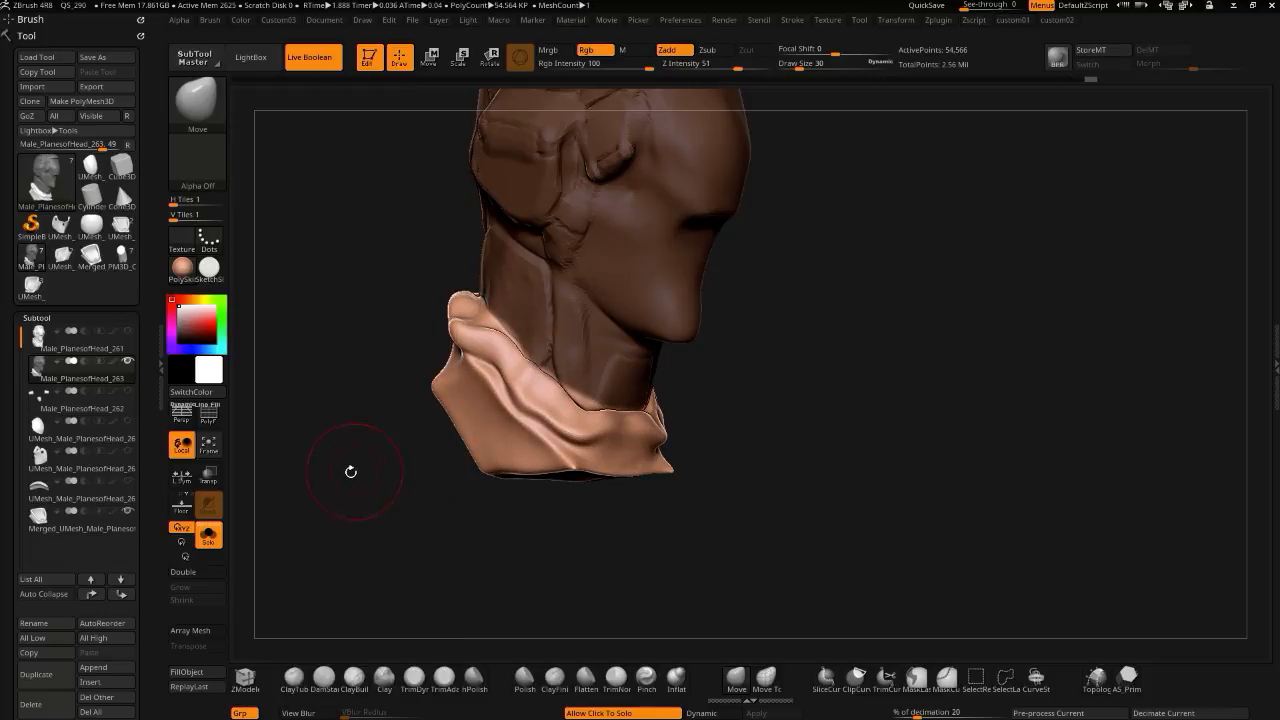
key(1)
drag(268, 462, 310, 464)
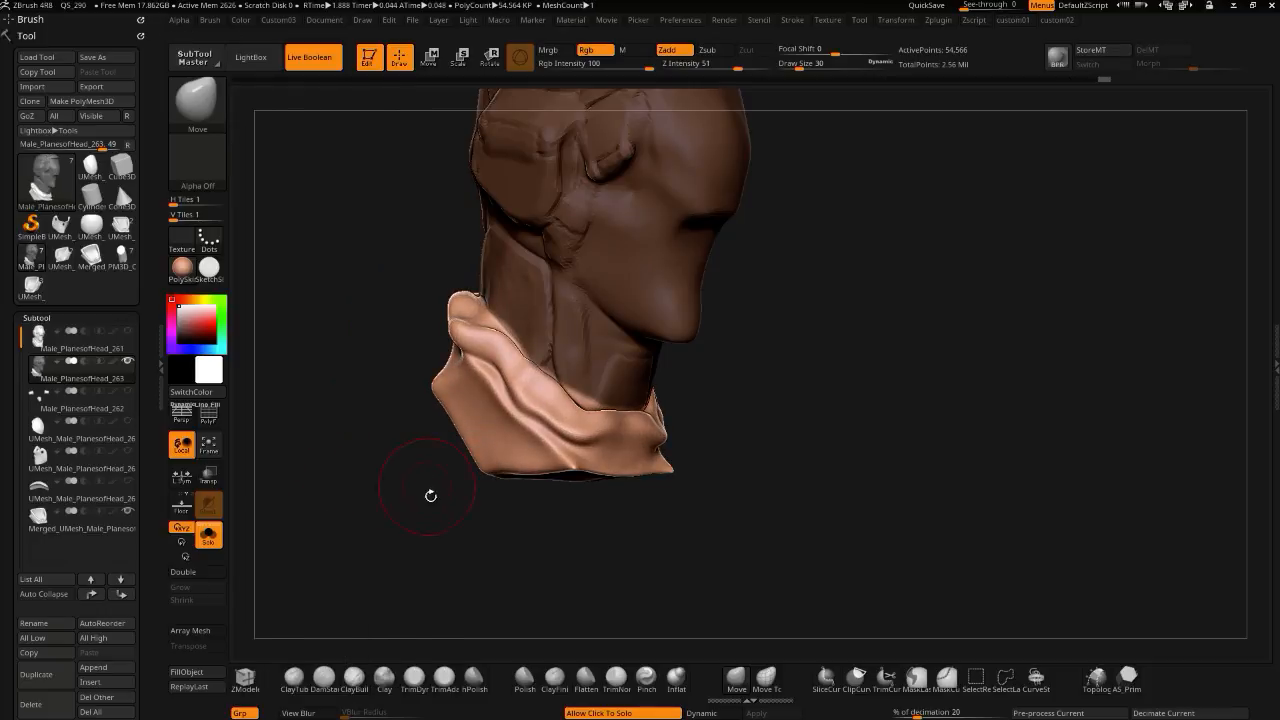
- Show the collar again, push the polished neck base inside it with the Move brush and clear the mask
mouse_move(416, 434)
mouse_down()
mouse_move(425, 335)
mouse_move(412, 337)
mouse_up()
click(383, 350)
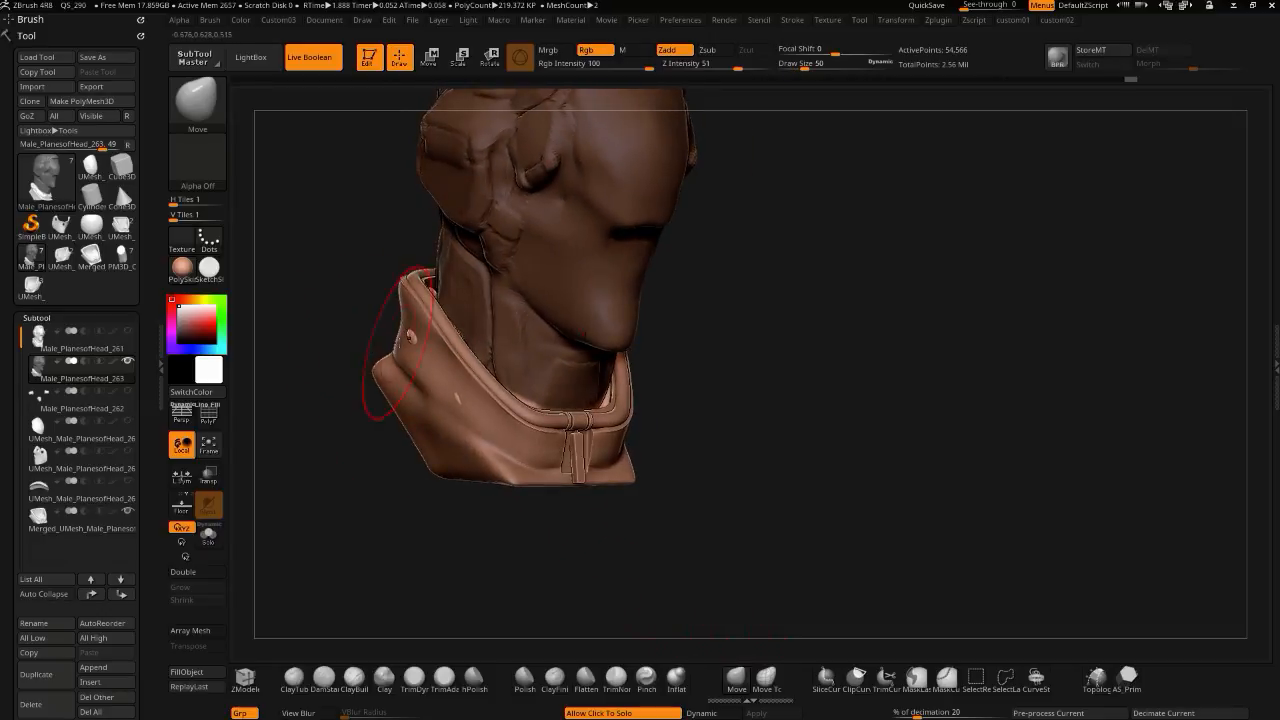
drag(475, 410, 565, 456)
drag(312, 340, 400, 372)
mouse_move(336, 292)
mouse_down()
mouse_move(346, 486)
mouse_move(400, 514)
mouse_move(557, 531)
mouse_move(697, 578)
mouse_move(654, 611)
mouse_move(620, 594)
mouse_move(614, 606)
mouse_move(728, 601)
mouse_move(679, 589)
mouse_up()
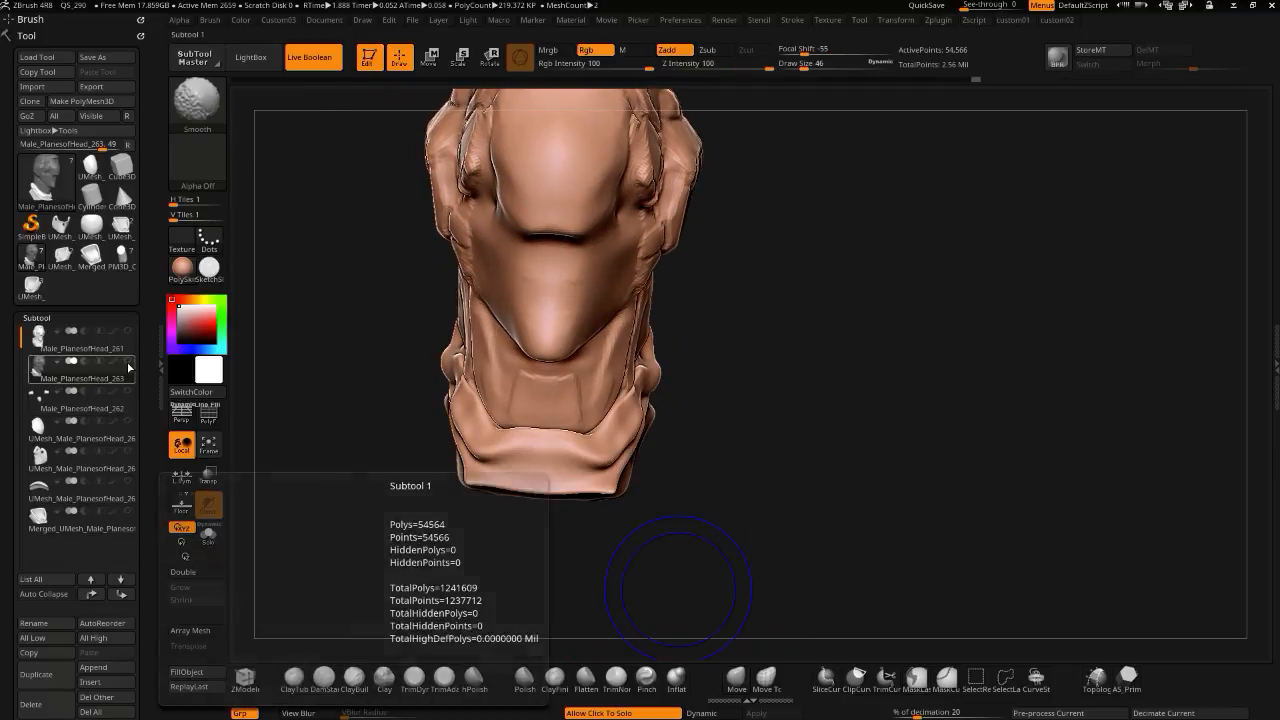
- Show all the subtools and hide the Male_PlanesofHead_261 subtool
click(127, 361)
drag(277, 486, 264, 452)
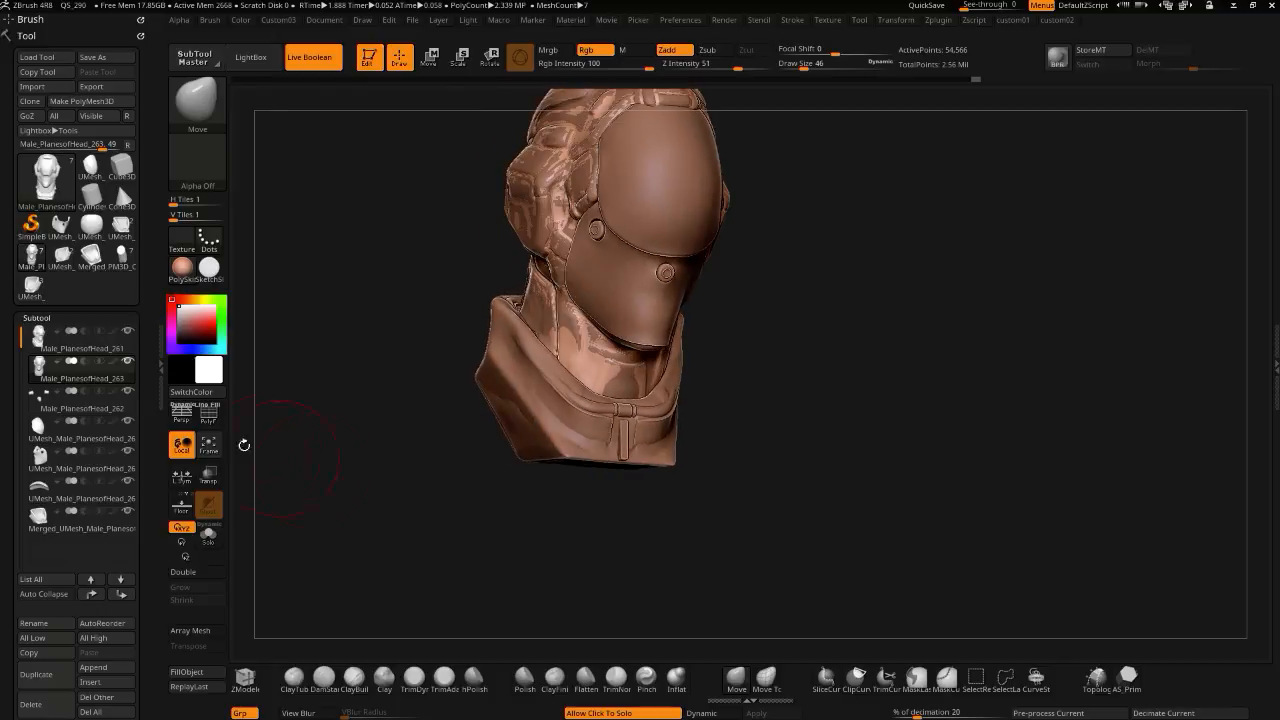
click(127, 332)
drag(397, 436, 344, 414)
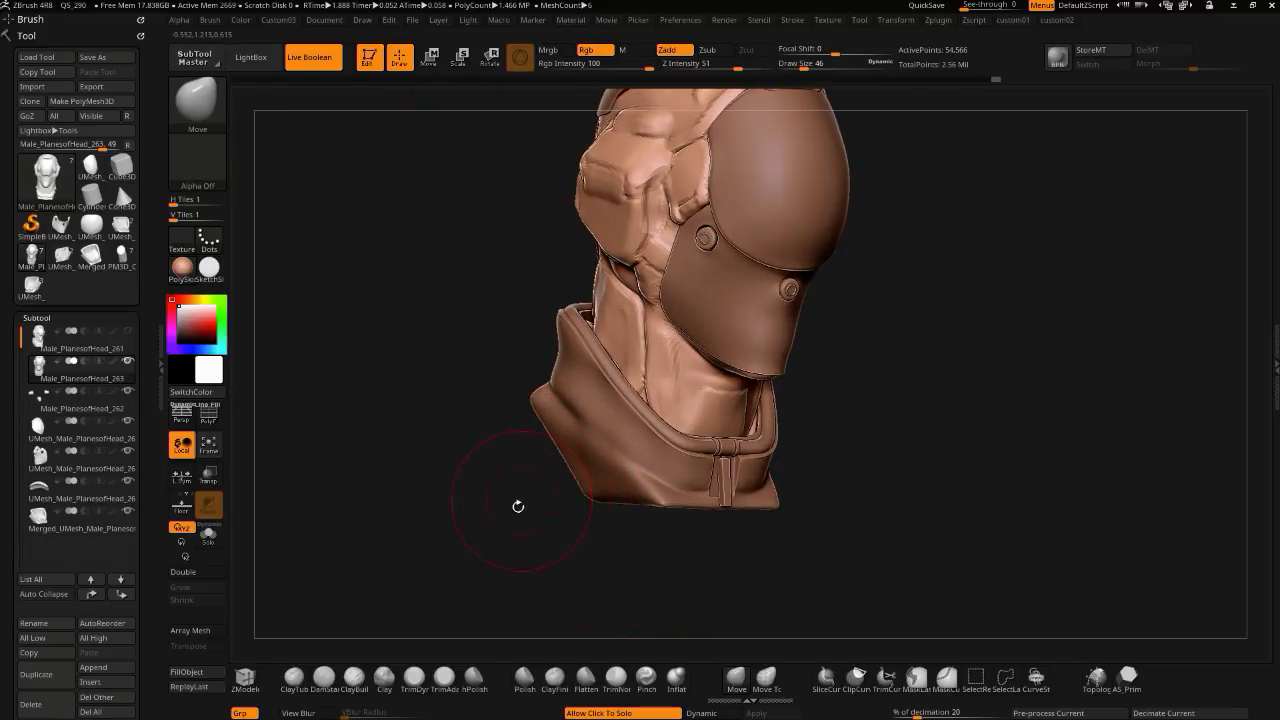
- Check Male_PlanesofHead_261 on its own, reselect Male_PlanesofHead_263 and examine the assembled head and collar from all sides
click(378, 472)
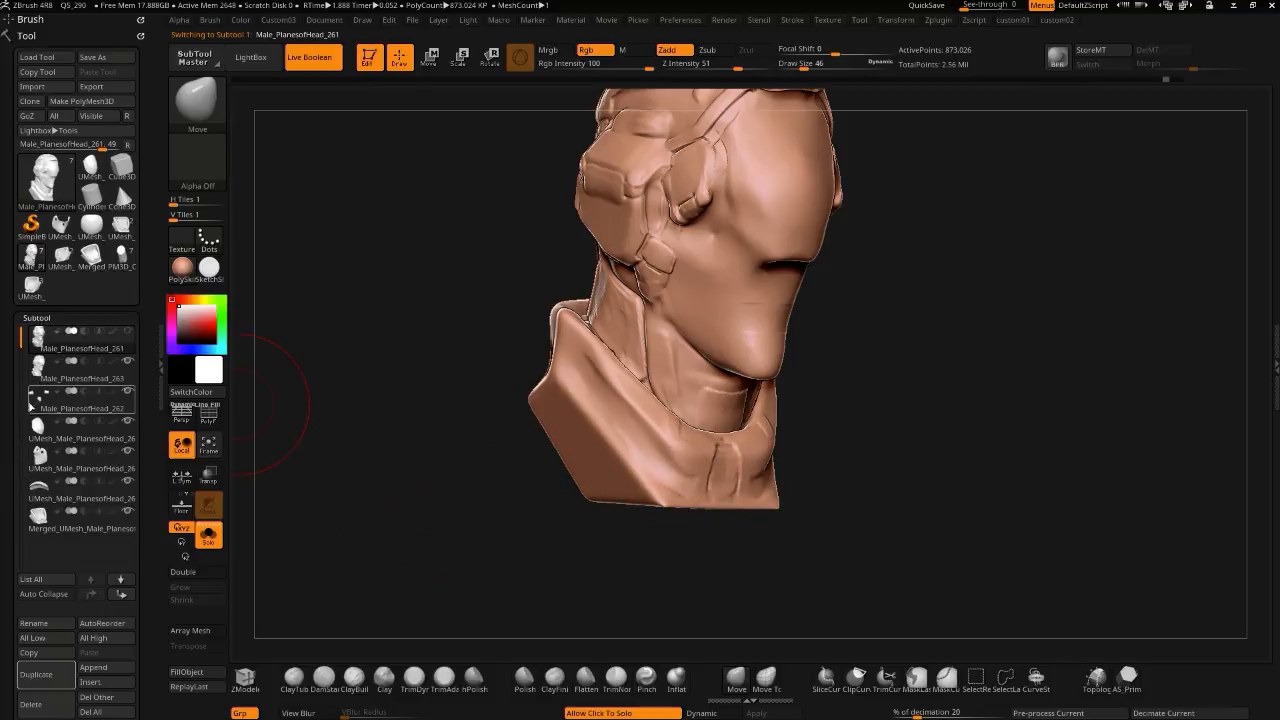
click(36, 378)
drag(306, 446, 541, 511)
drag(463, 469, 374, 375)
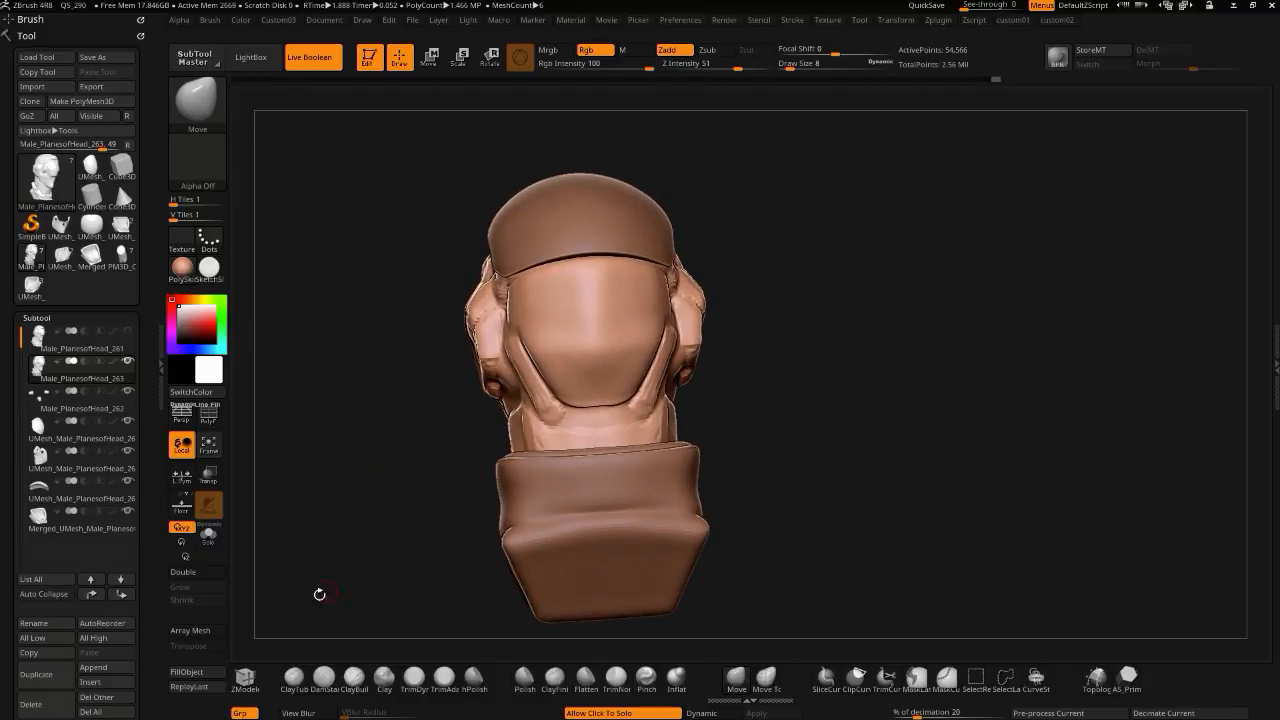
key(super)
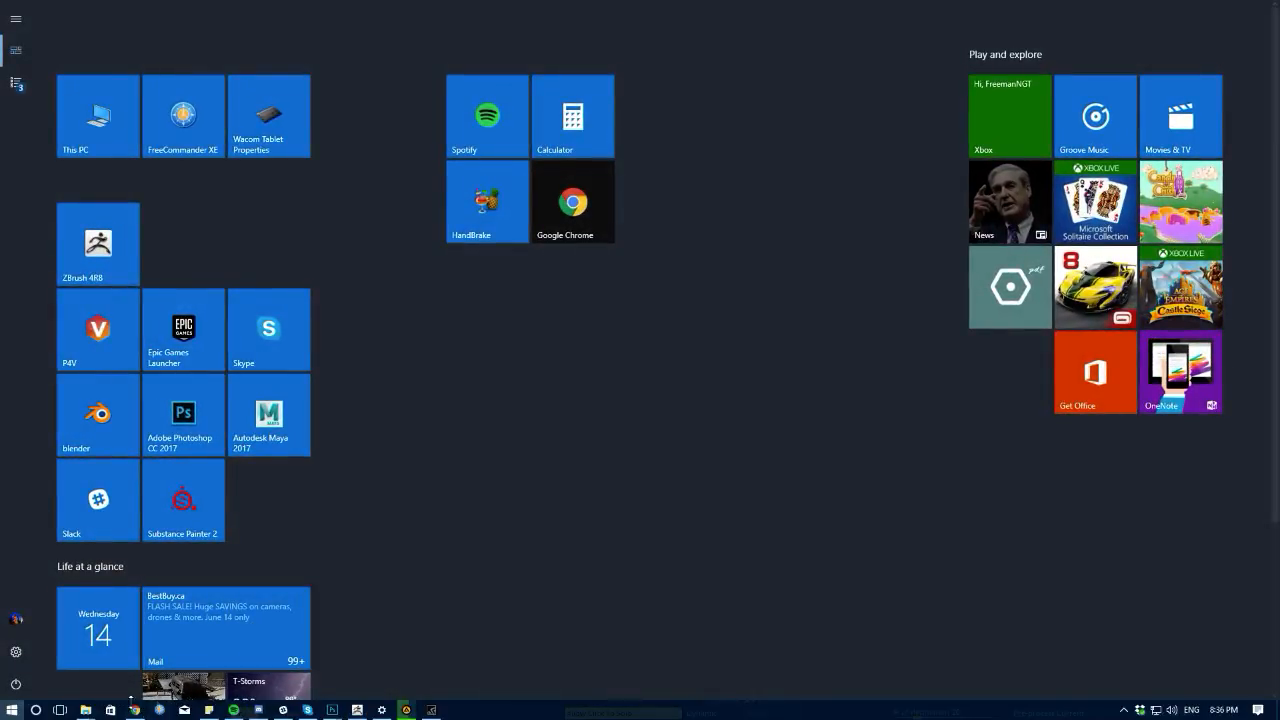
click(140, 711)
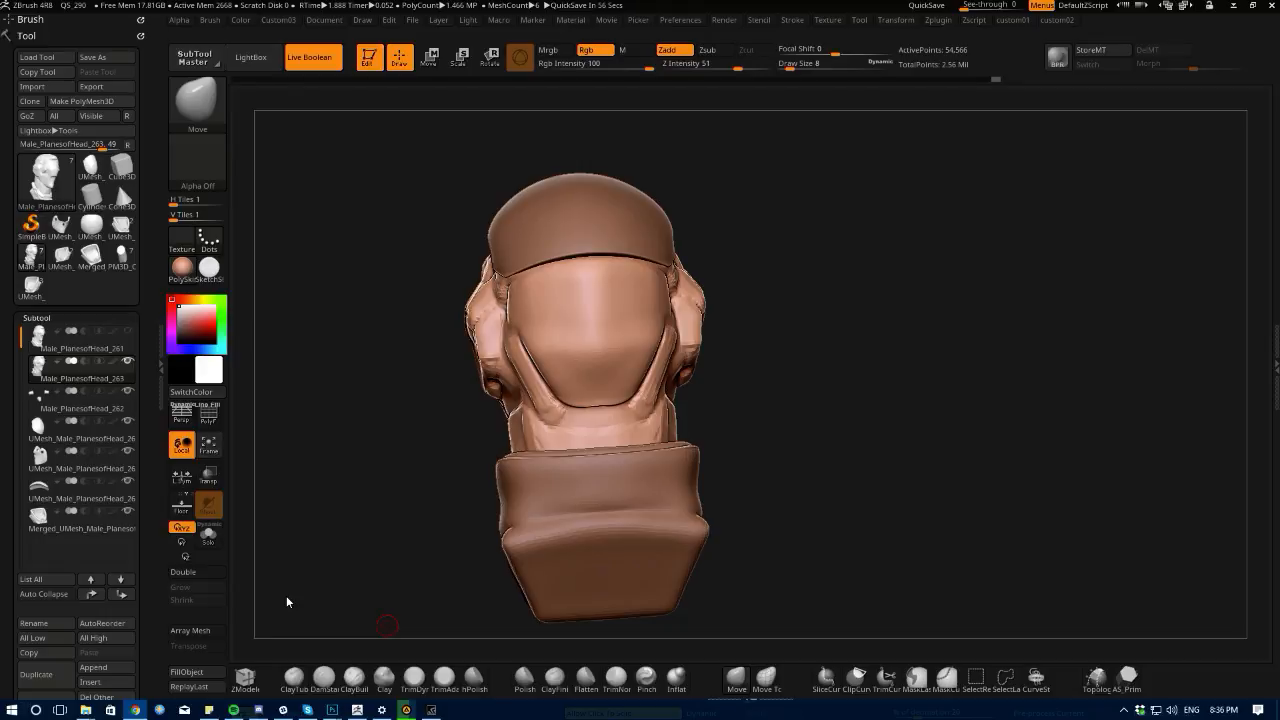
drag(374, 500, 401, 538)
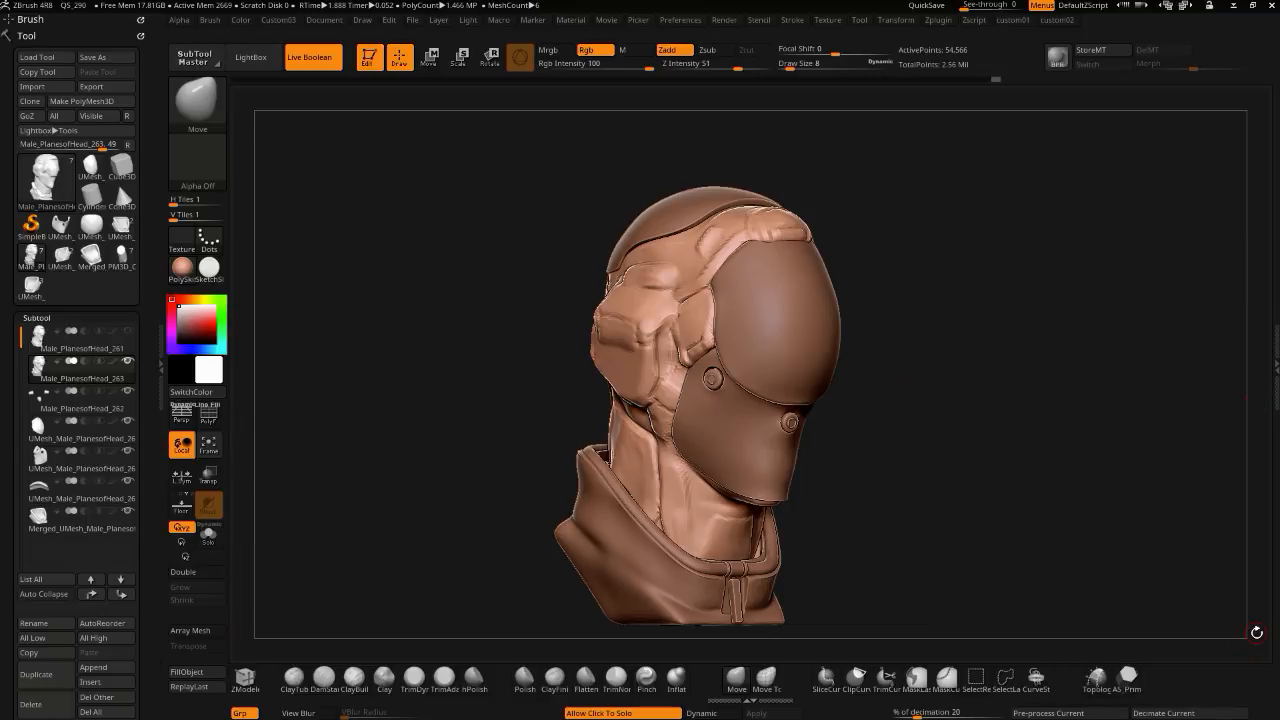
- Switch to GeForce Experience and open the Broadcast options in its sharing overlay
key(super)
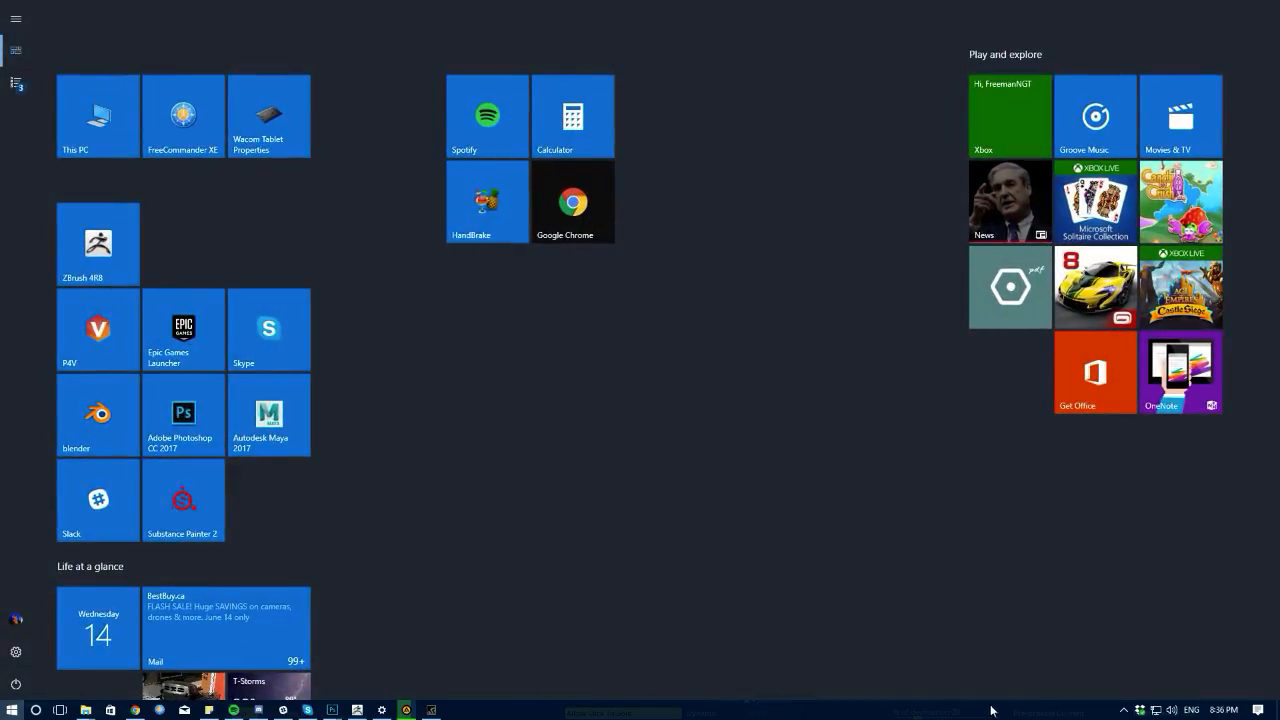
click(429, 710)
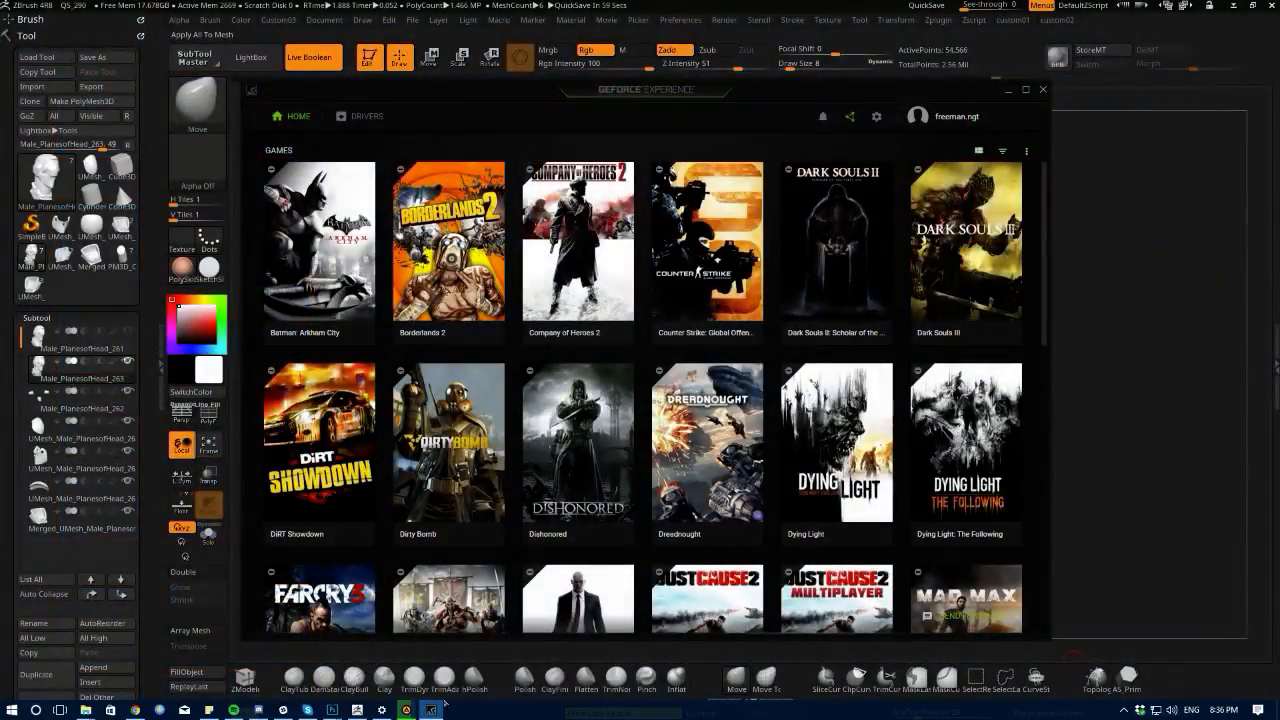
click(852, 122)
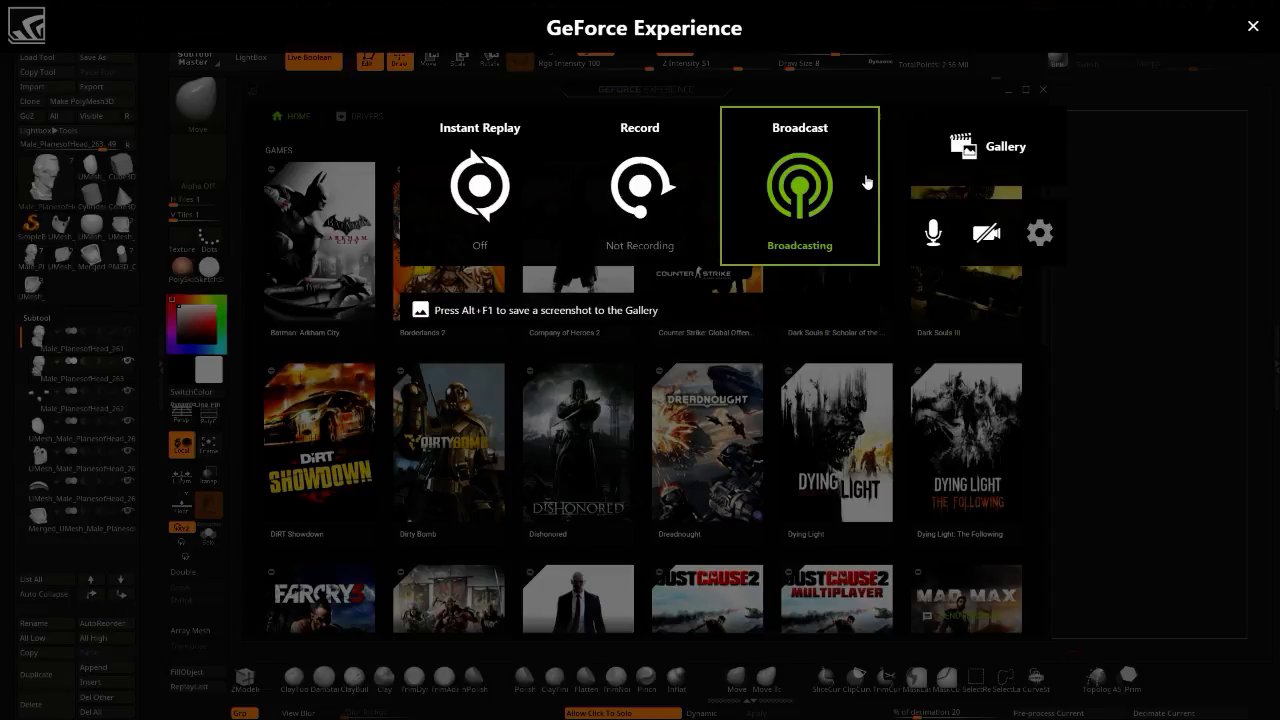
click(797, 200)
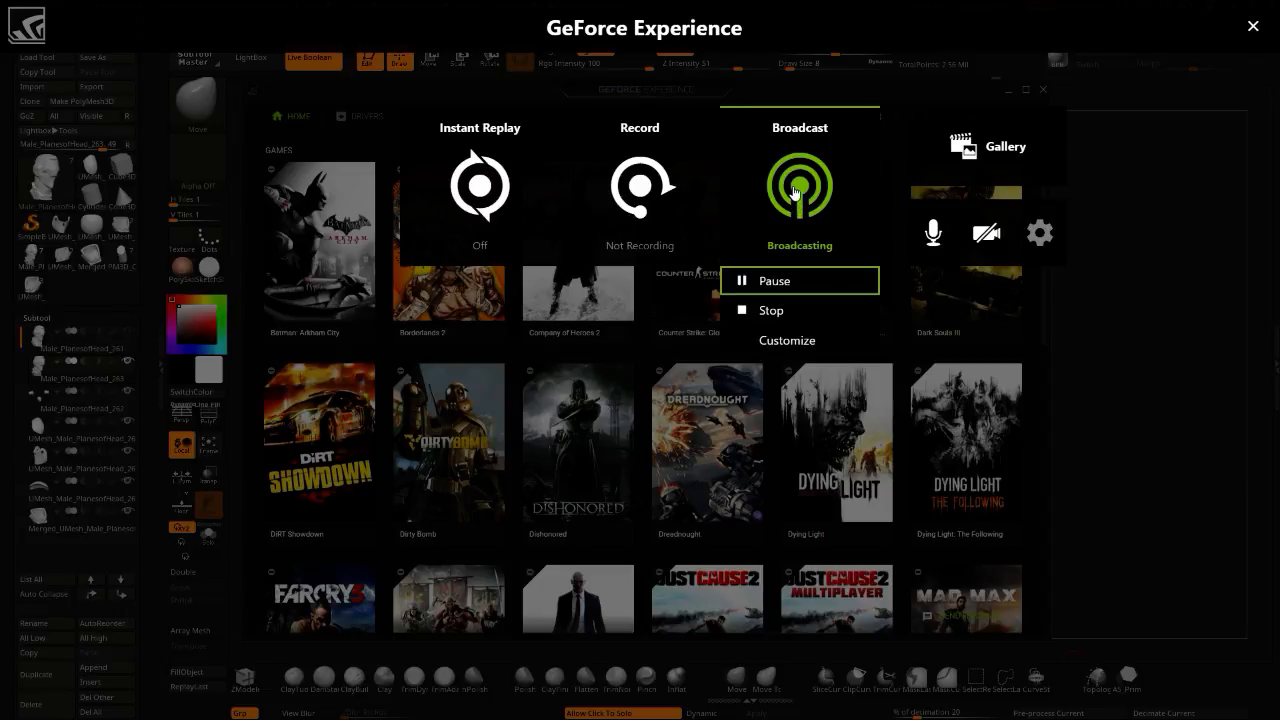